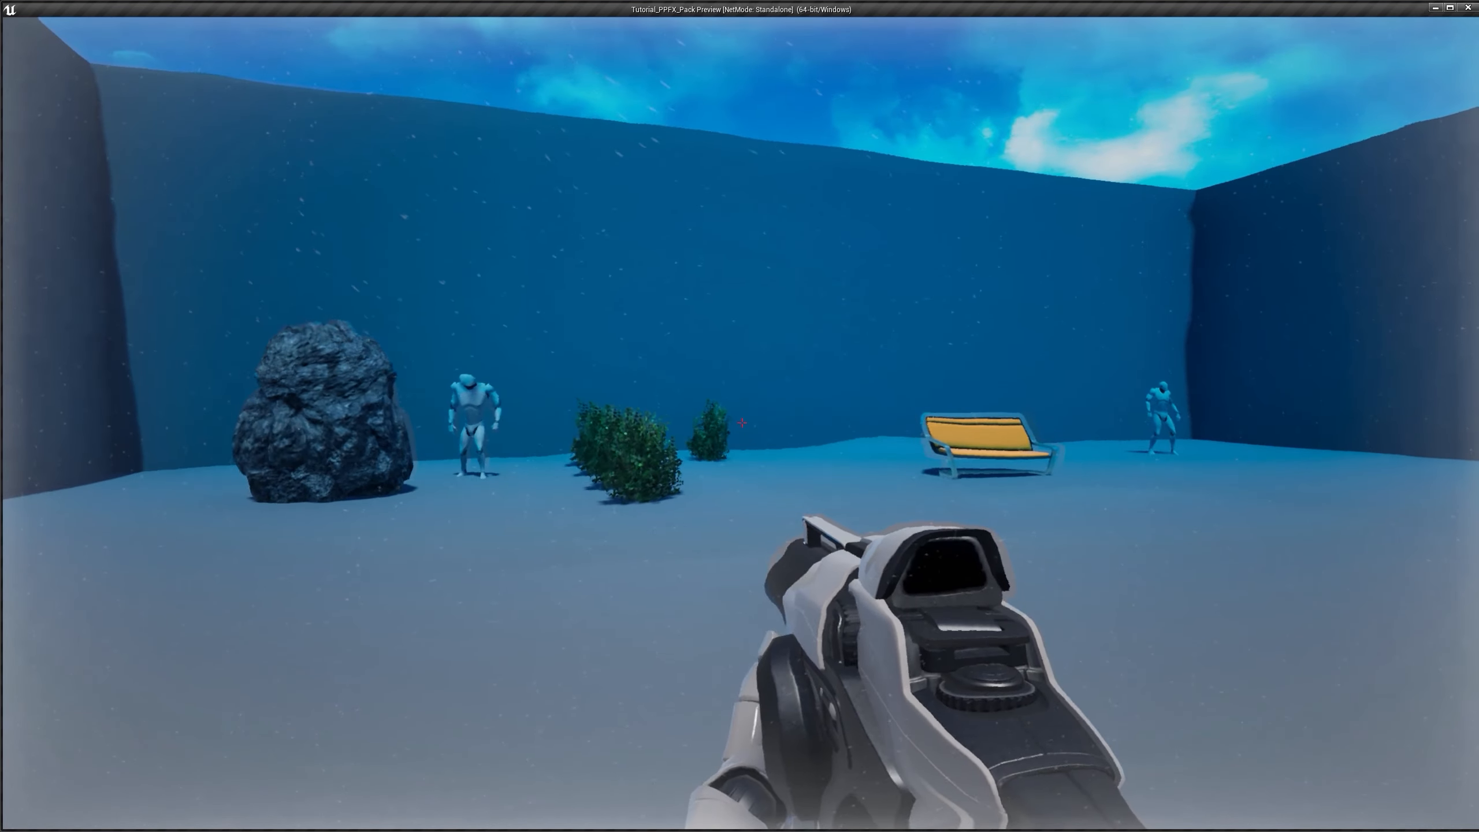
# Step: Walk through the preview level to examine the underwater effect around the rock, mannequins, bushes and bench
pyautogui.press('w')
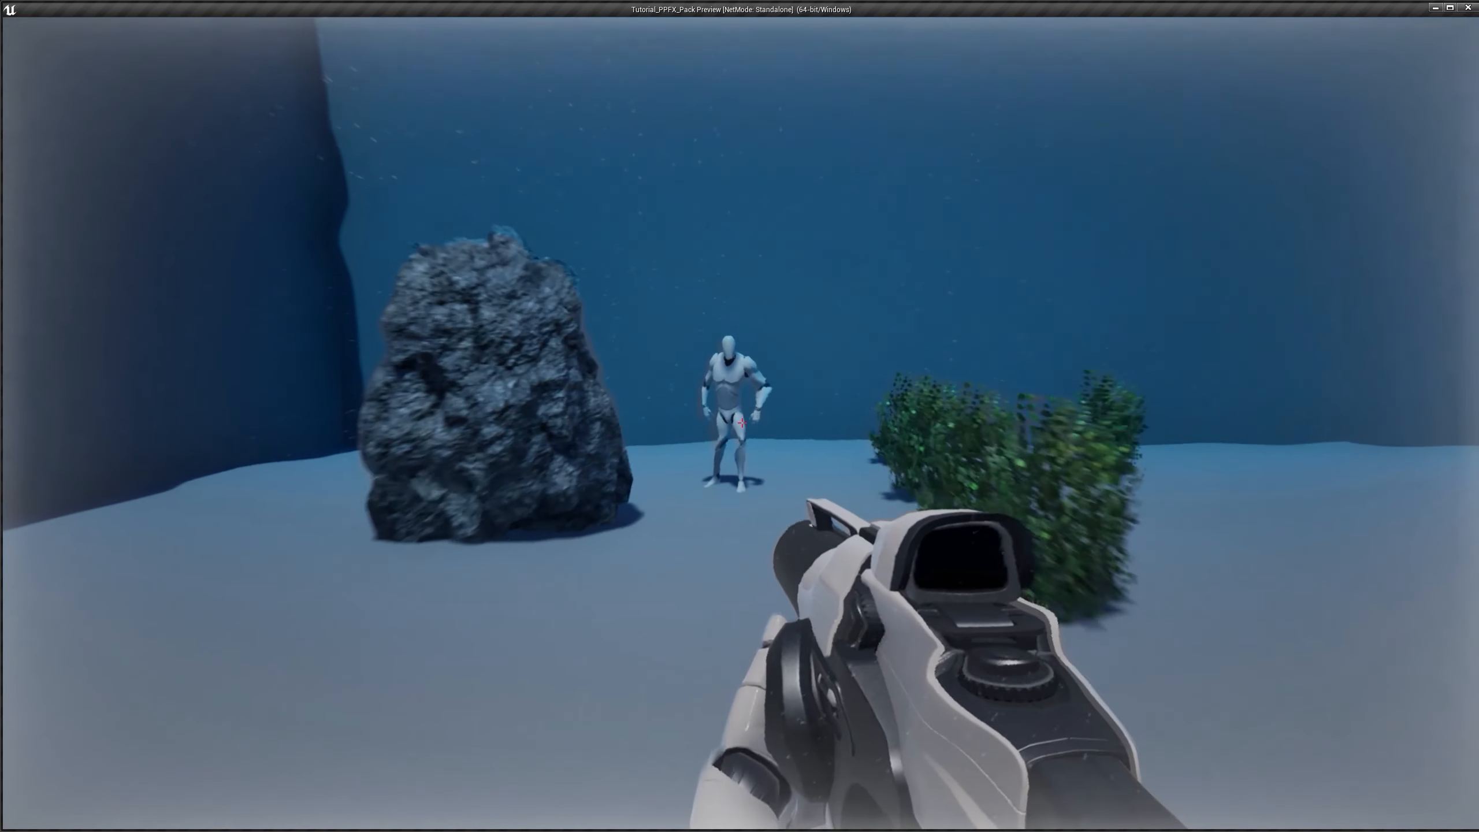
pyautogui.press('w')
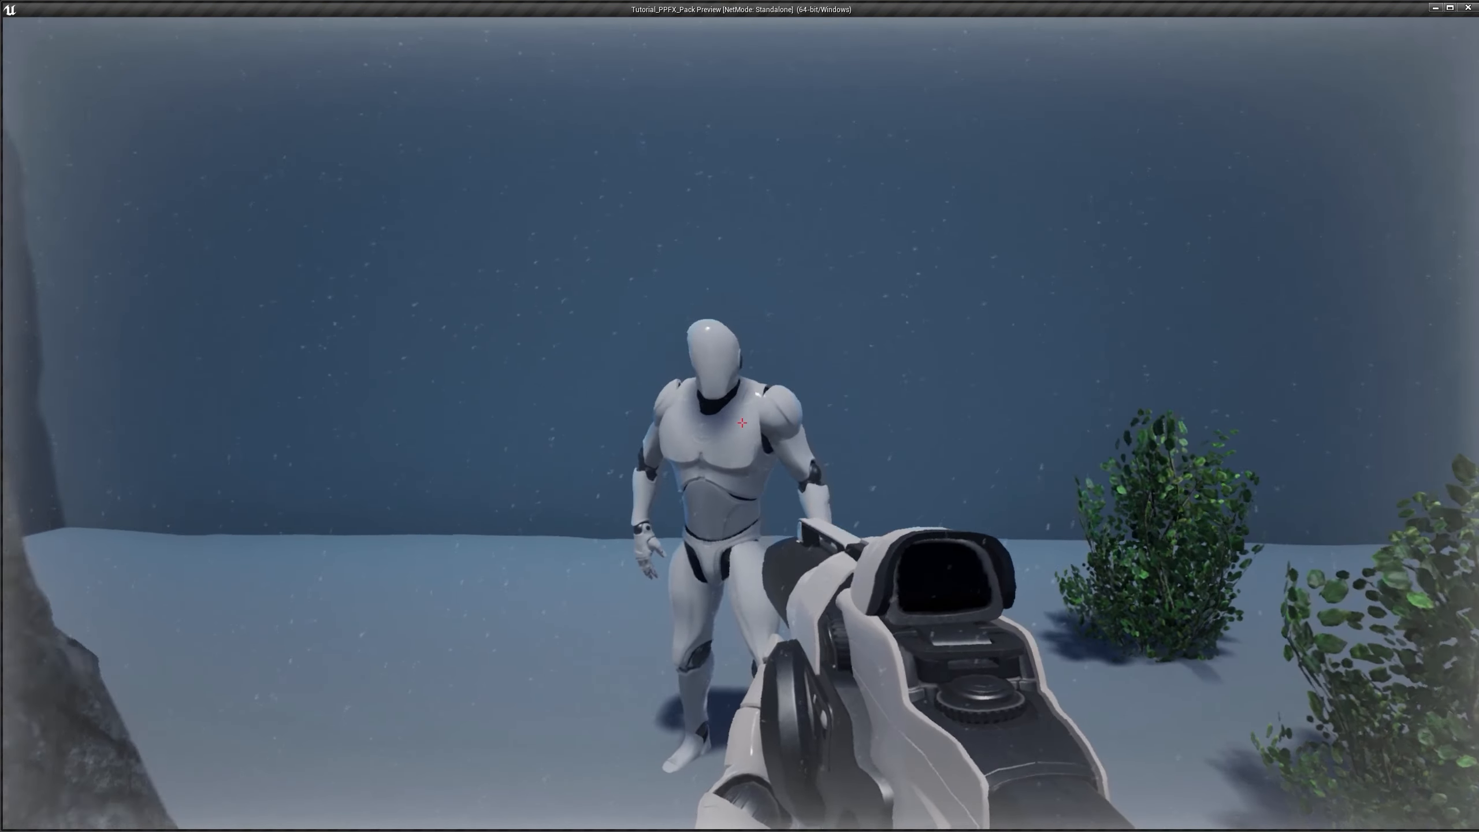
pyautogui.press('s')
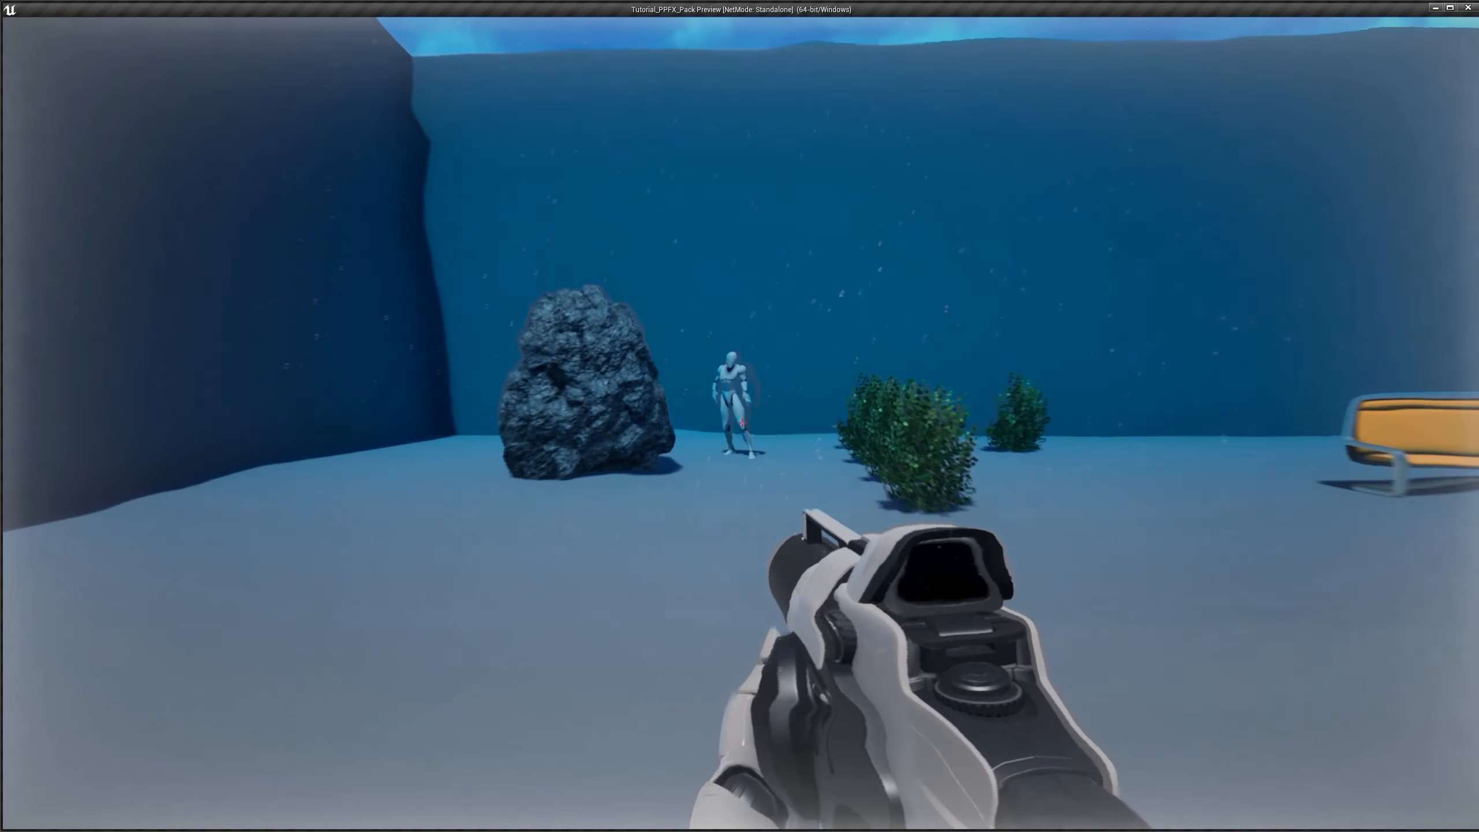
pyautogui.press('s')
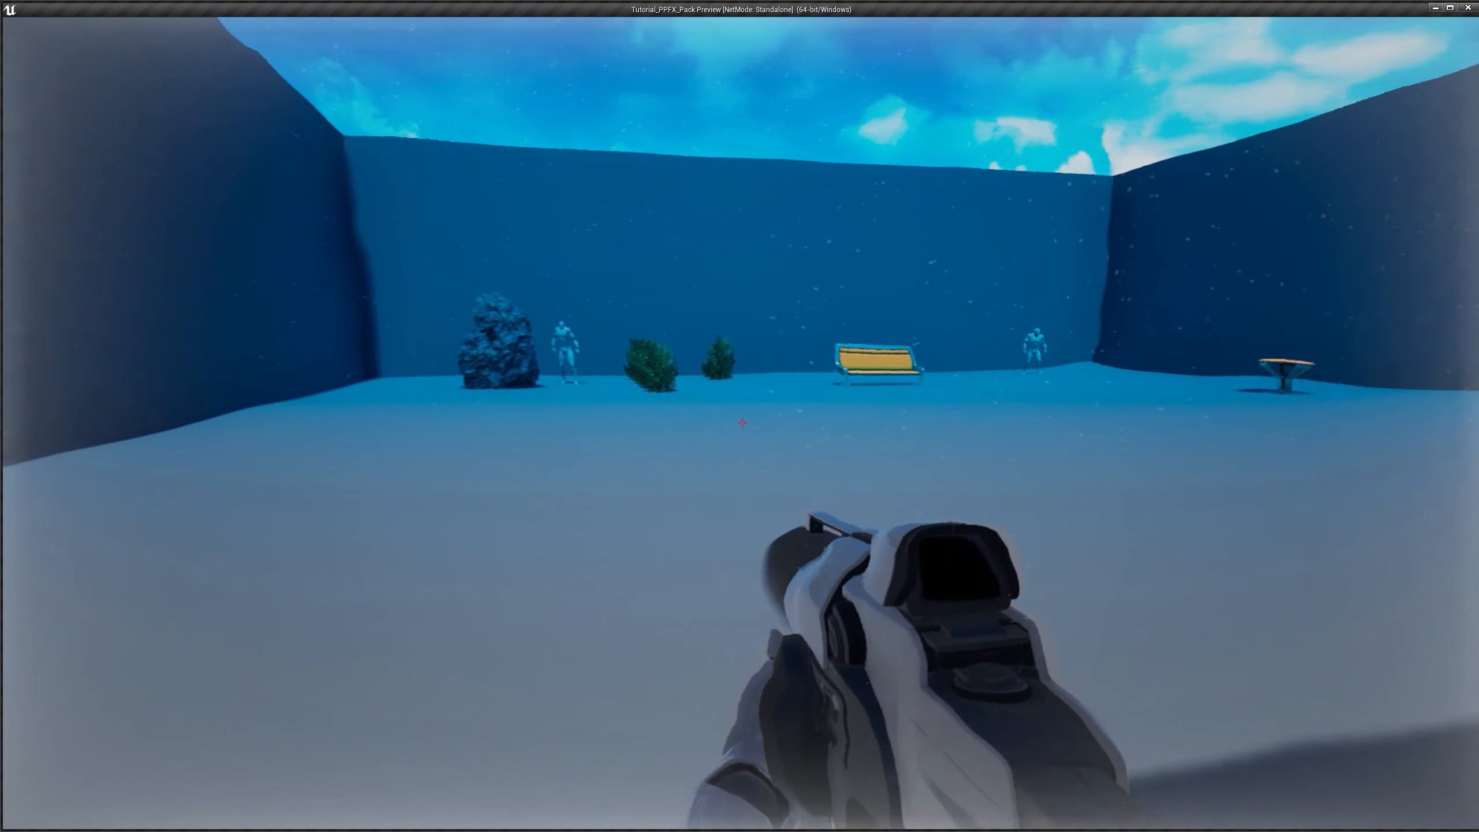
pyautogui.press('s')
pyautogui.press('a')
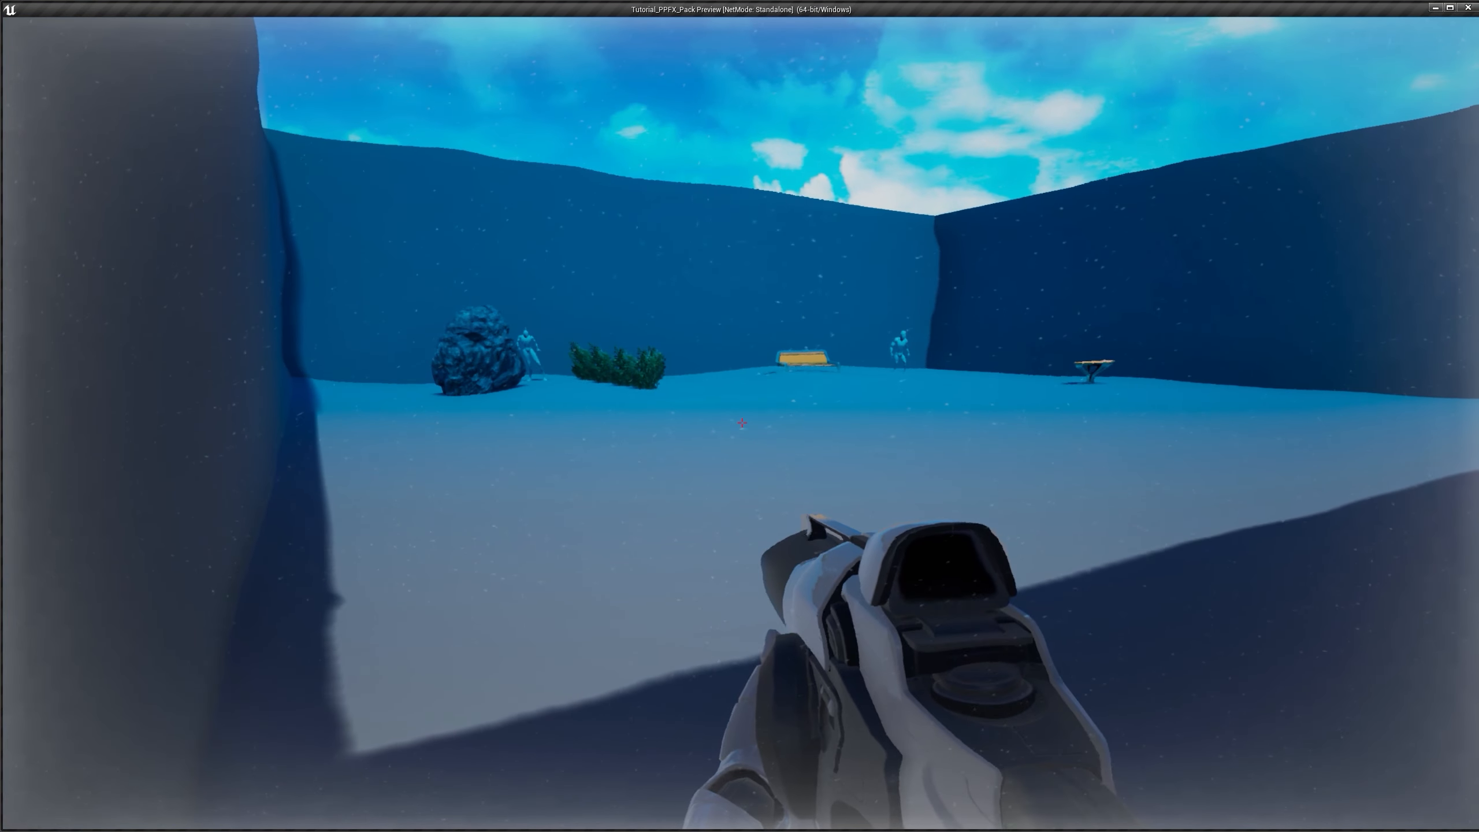
pyautogui.press('w')
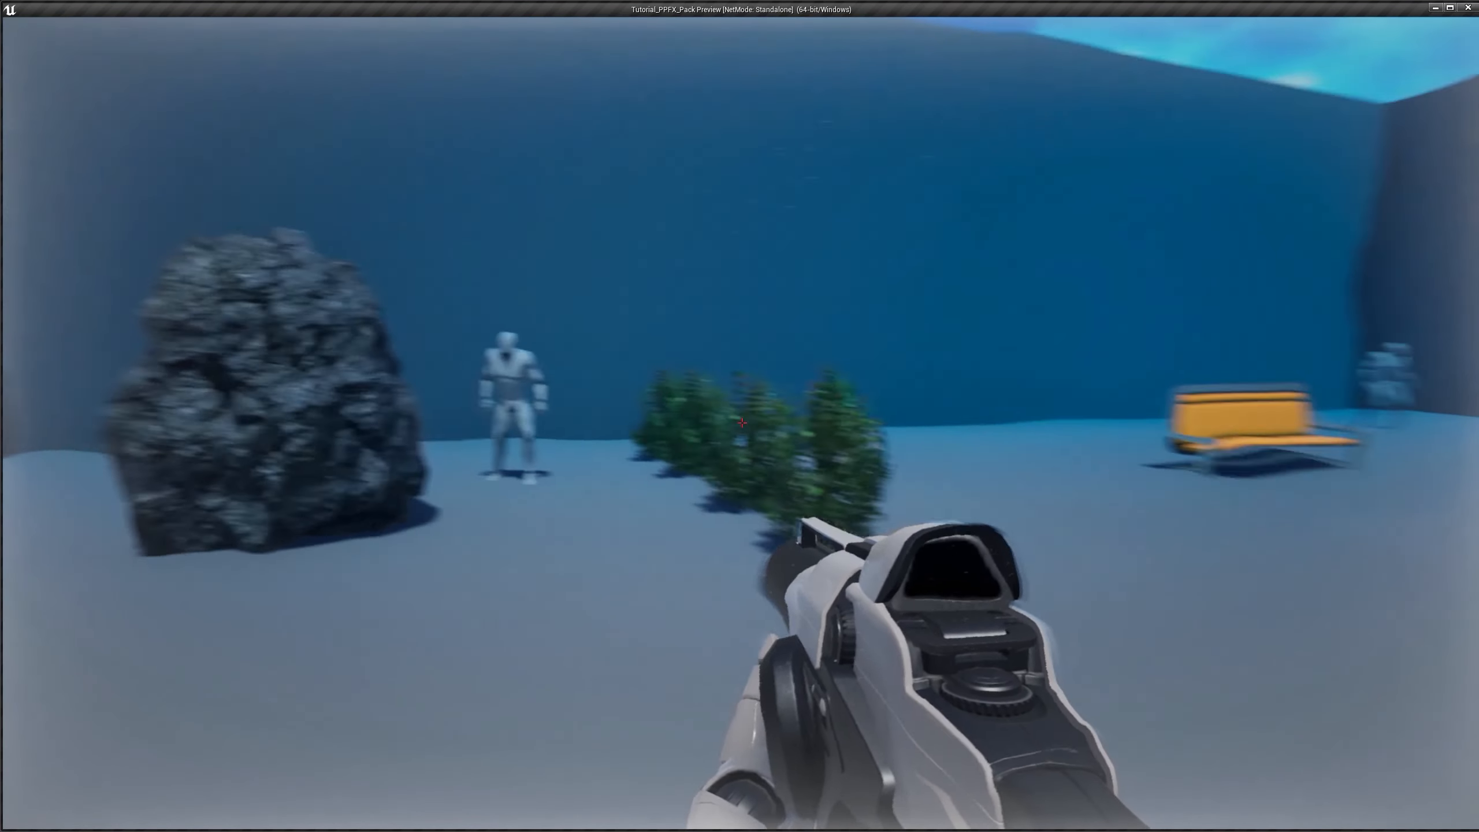
pyautogui.press('d')
pyautogui.press('w')
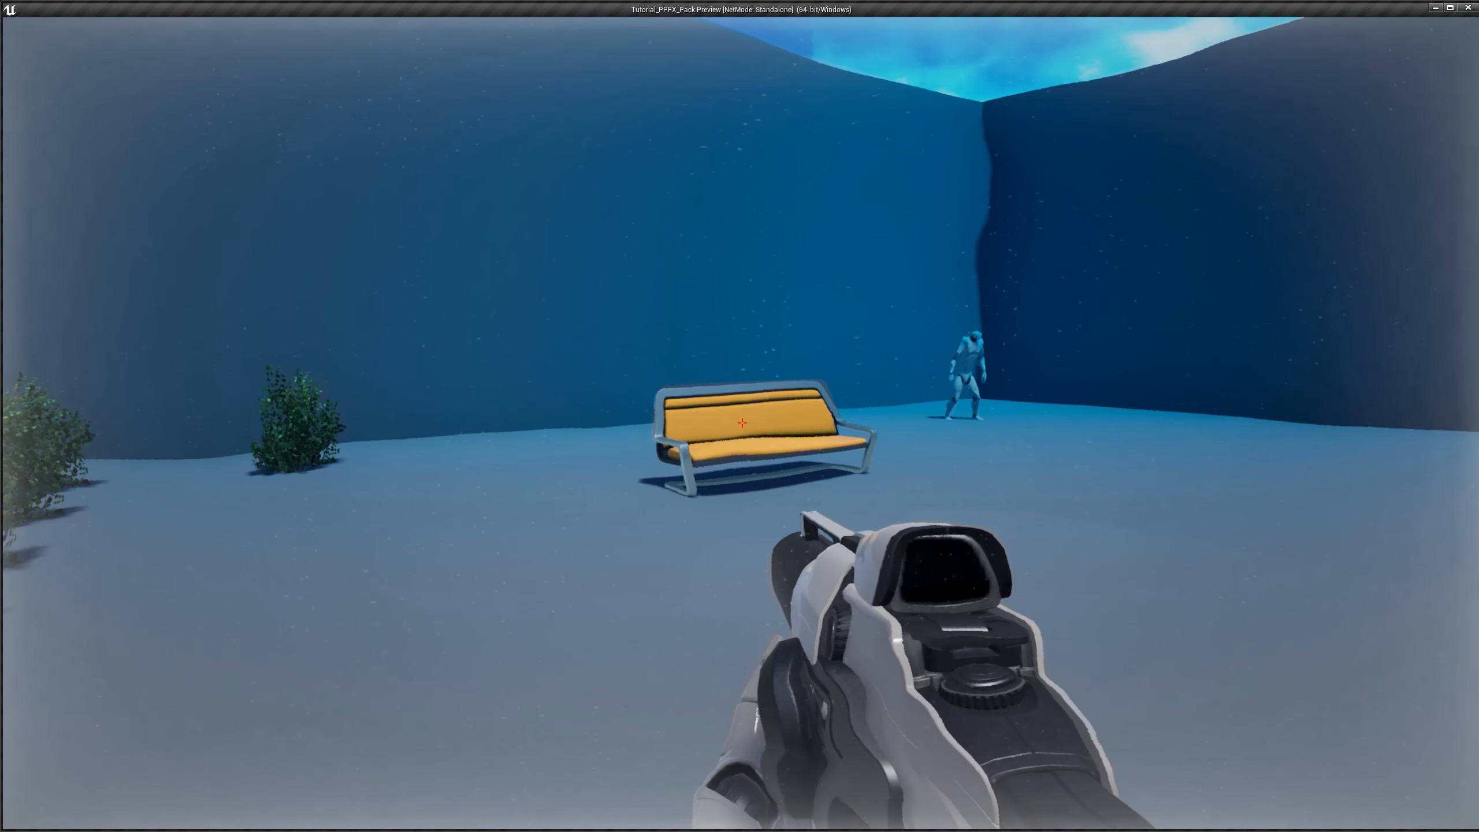
pyautogui.press('w')
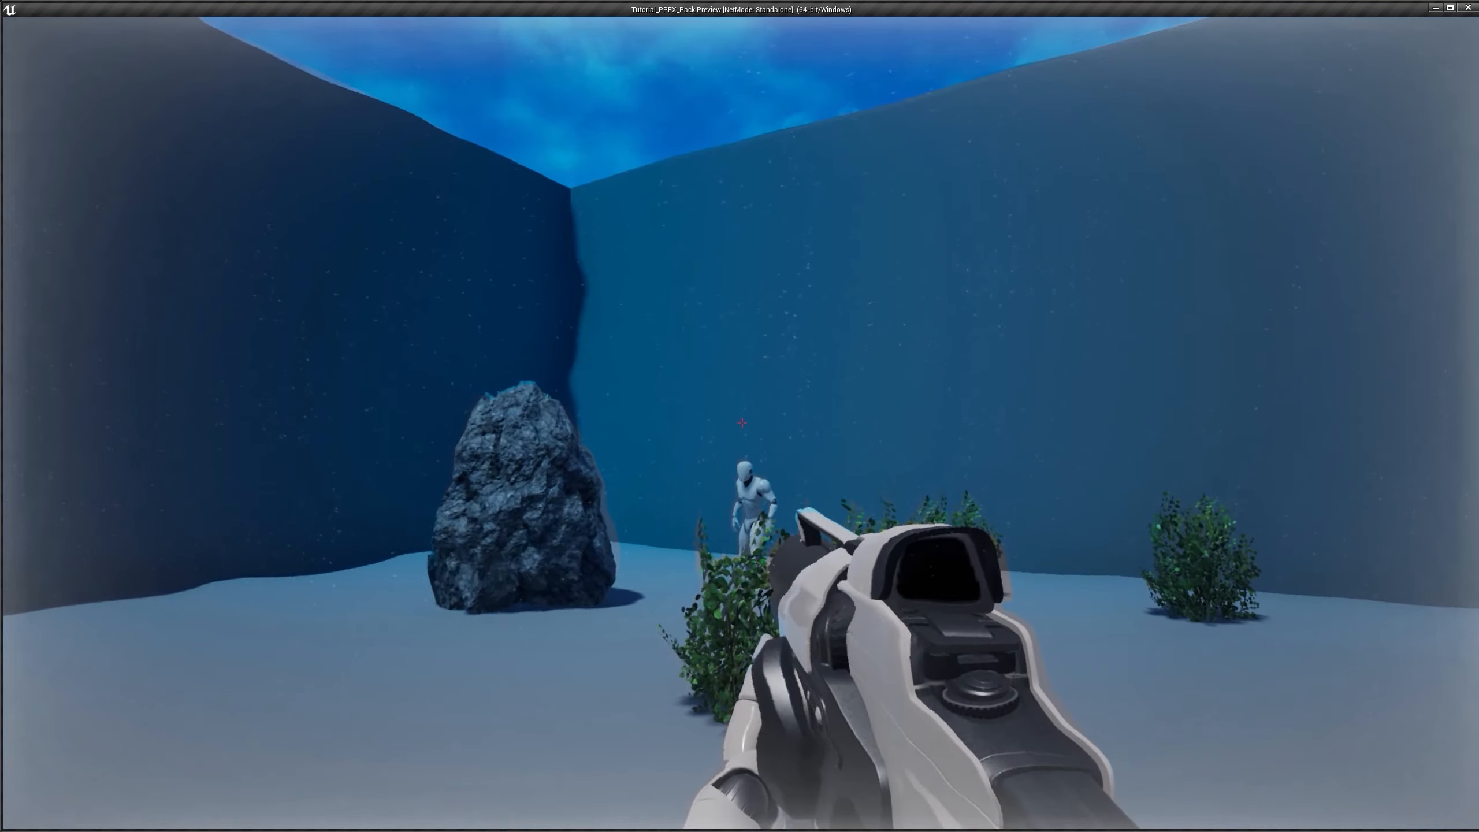
pyautogui.press('a')
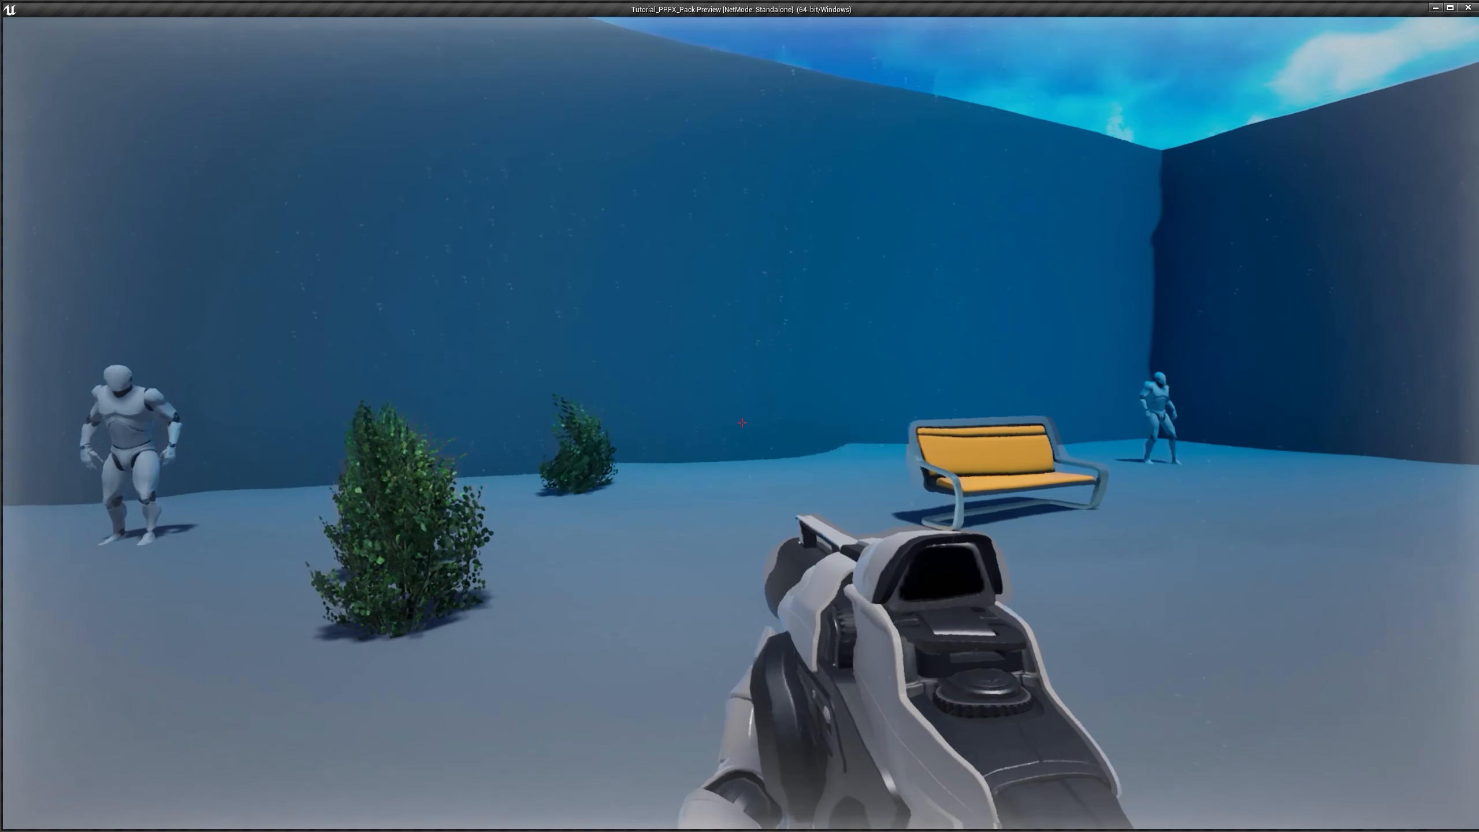
pyautogui.press('d')
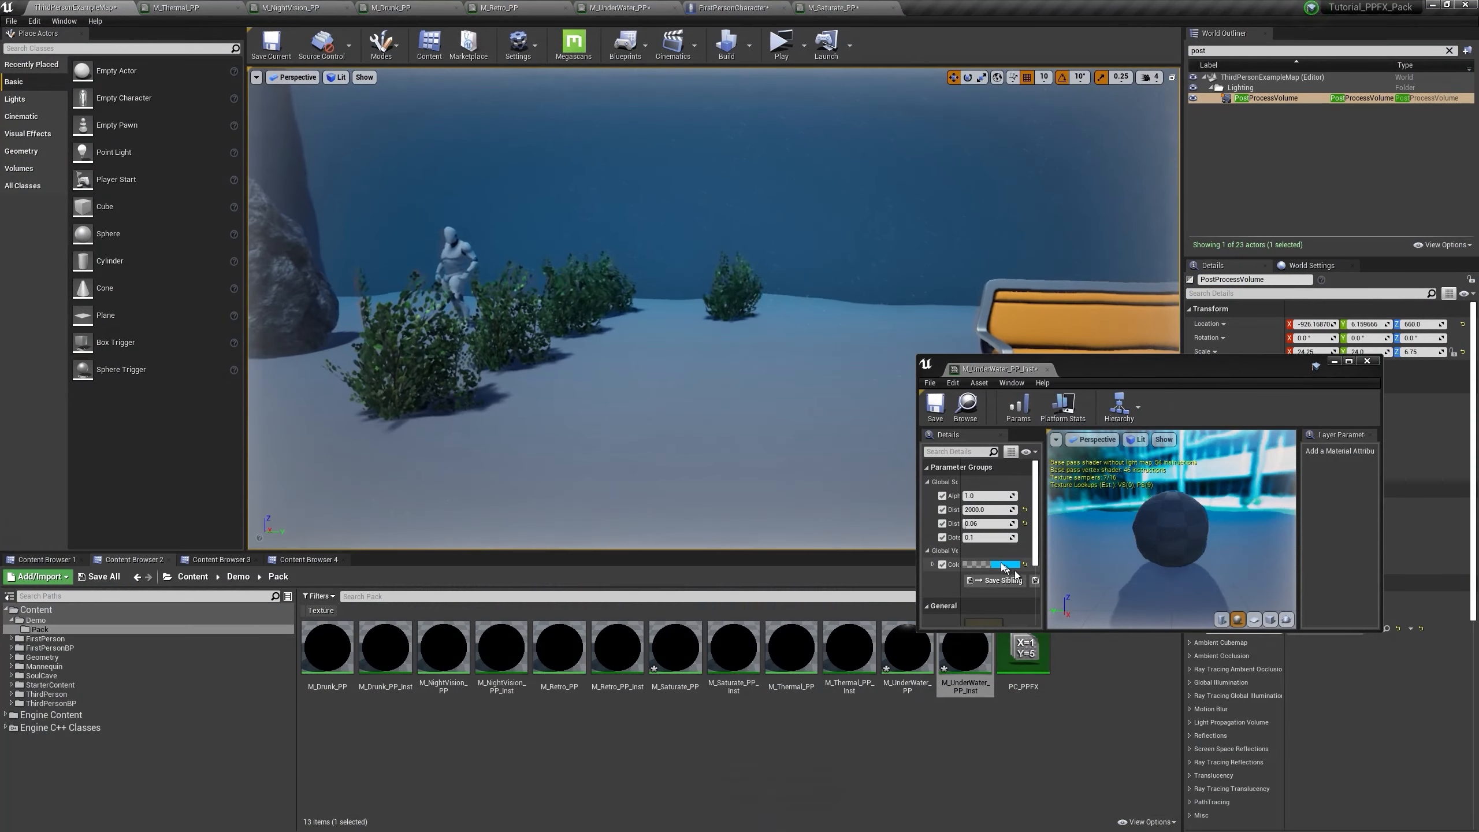
# Step: Try darker and bluer tints for the M_UnderWater_PP_Inst colour, returning to a bright cyan
pyautogui.click(998, 566)
pyautogui.click(1173, 629)
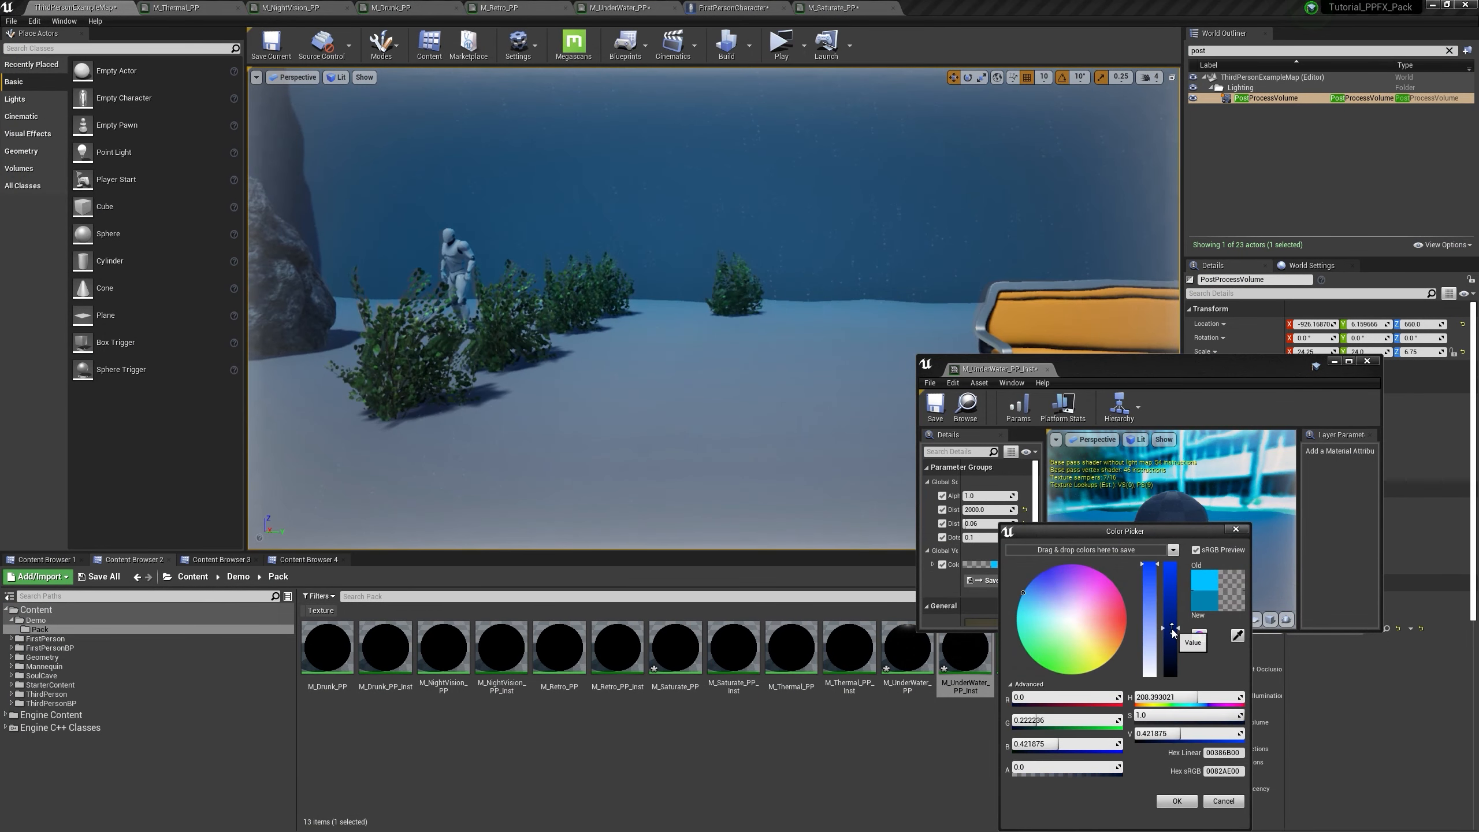
pyautogui.moveTo(1087, 582); pyautogui.dragTo(1063, 526)
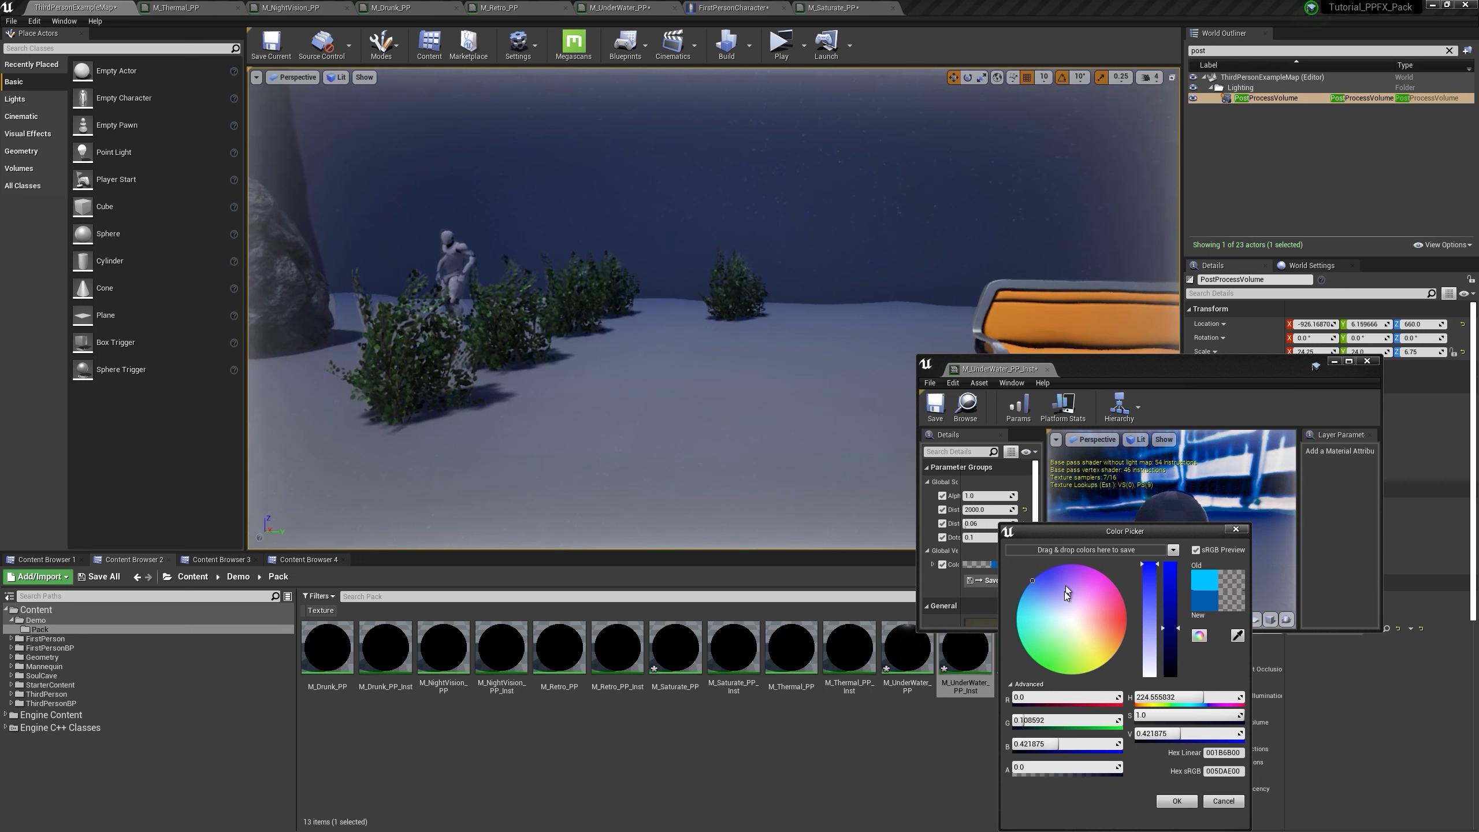
pyautogui.click(1196, 575)
pyautogui.moveTo(1169, 583); pyautogui.dragTo(1171, 564)
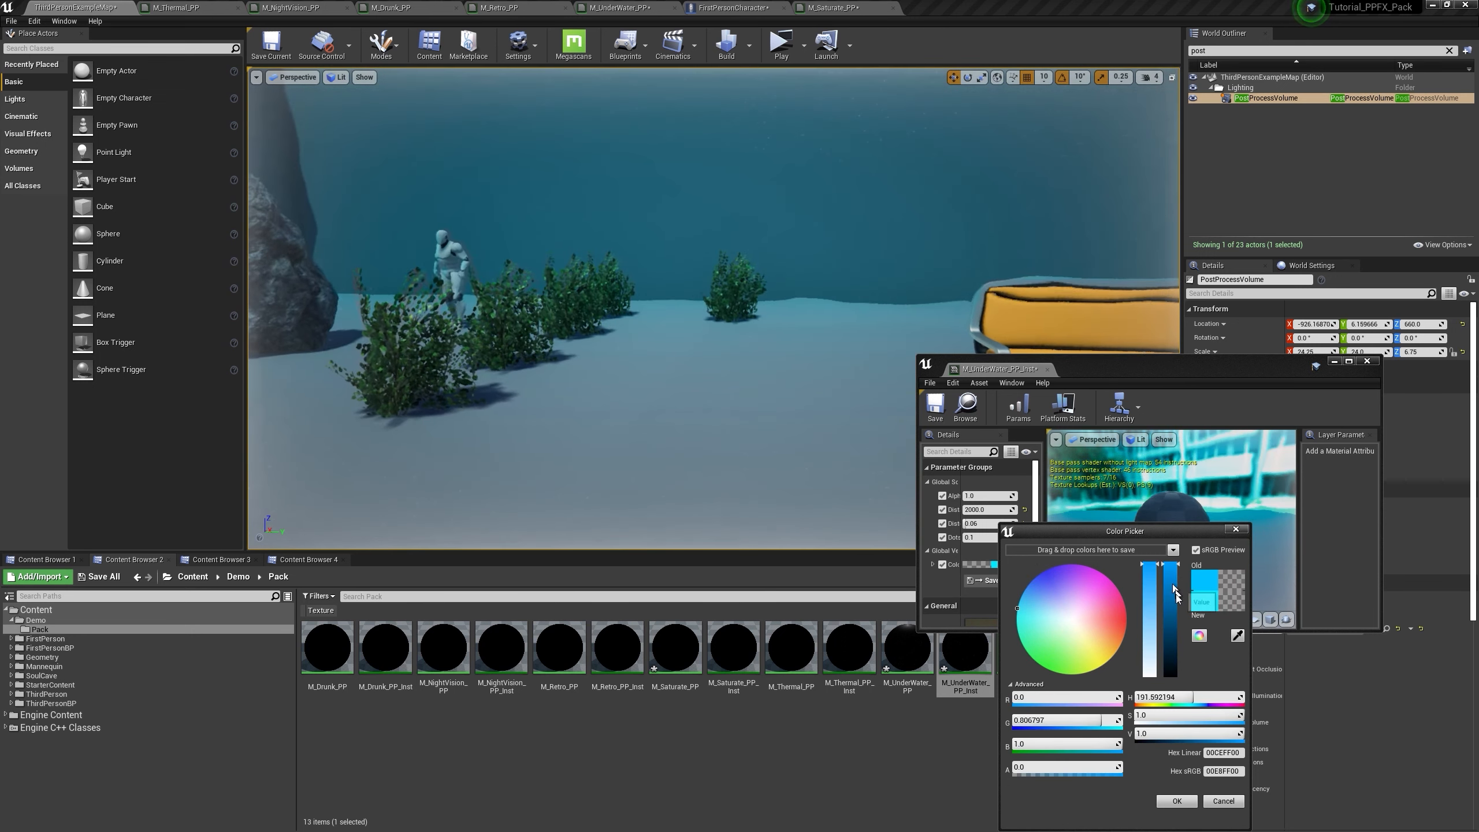
# Step: Try a colour value (V) of 3 for the underwater tint, set it back to 1, and accept the colour
pyautogui.press('Return')
pyautogui.click(1157, 734)
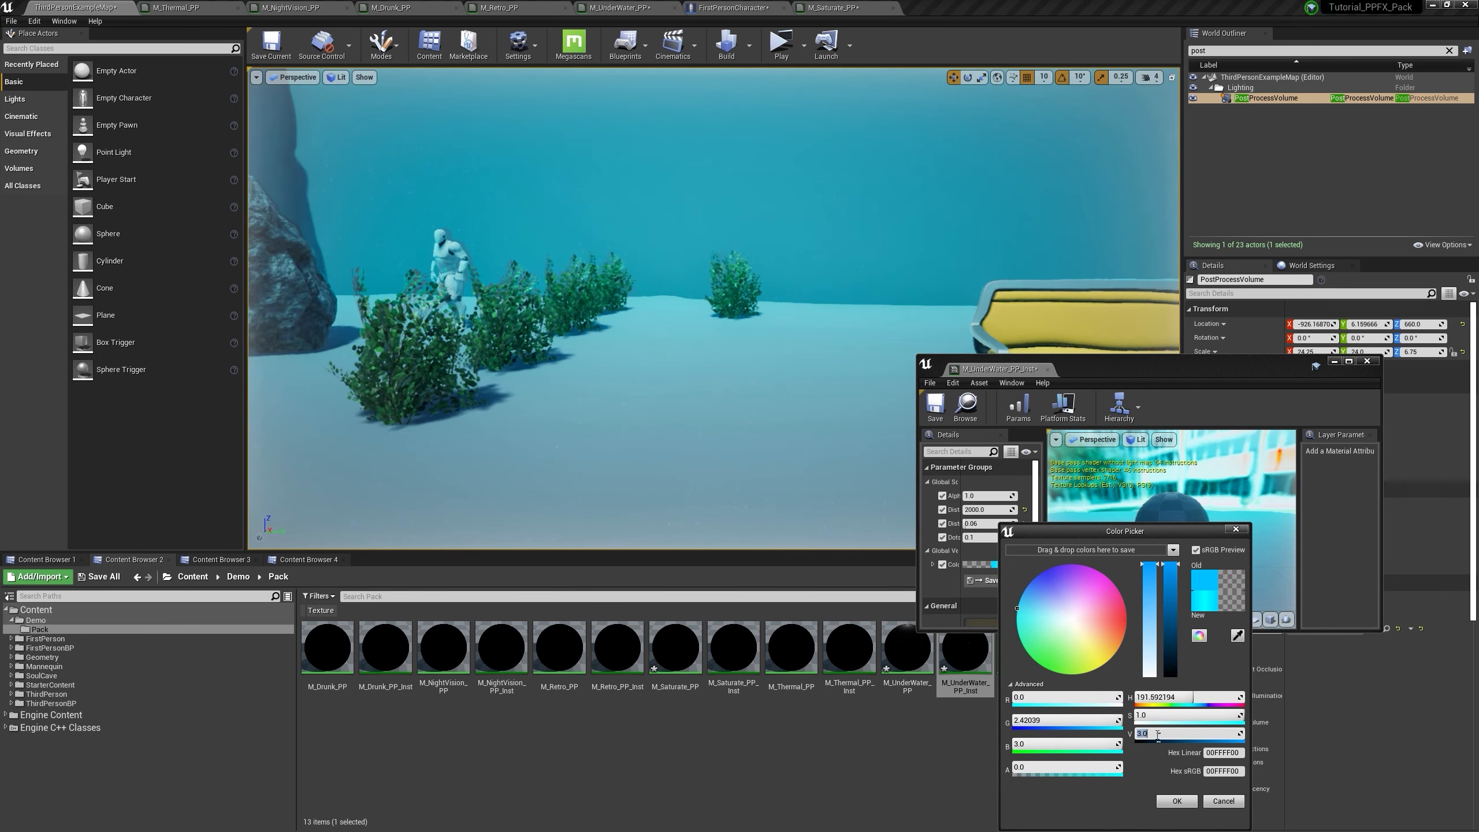
pyautogui.write('1')
pyautogui.press('Return')
pyautogui.click(1177, 801)
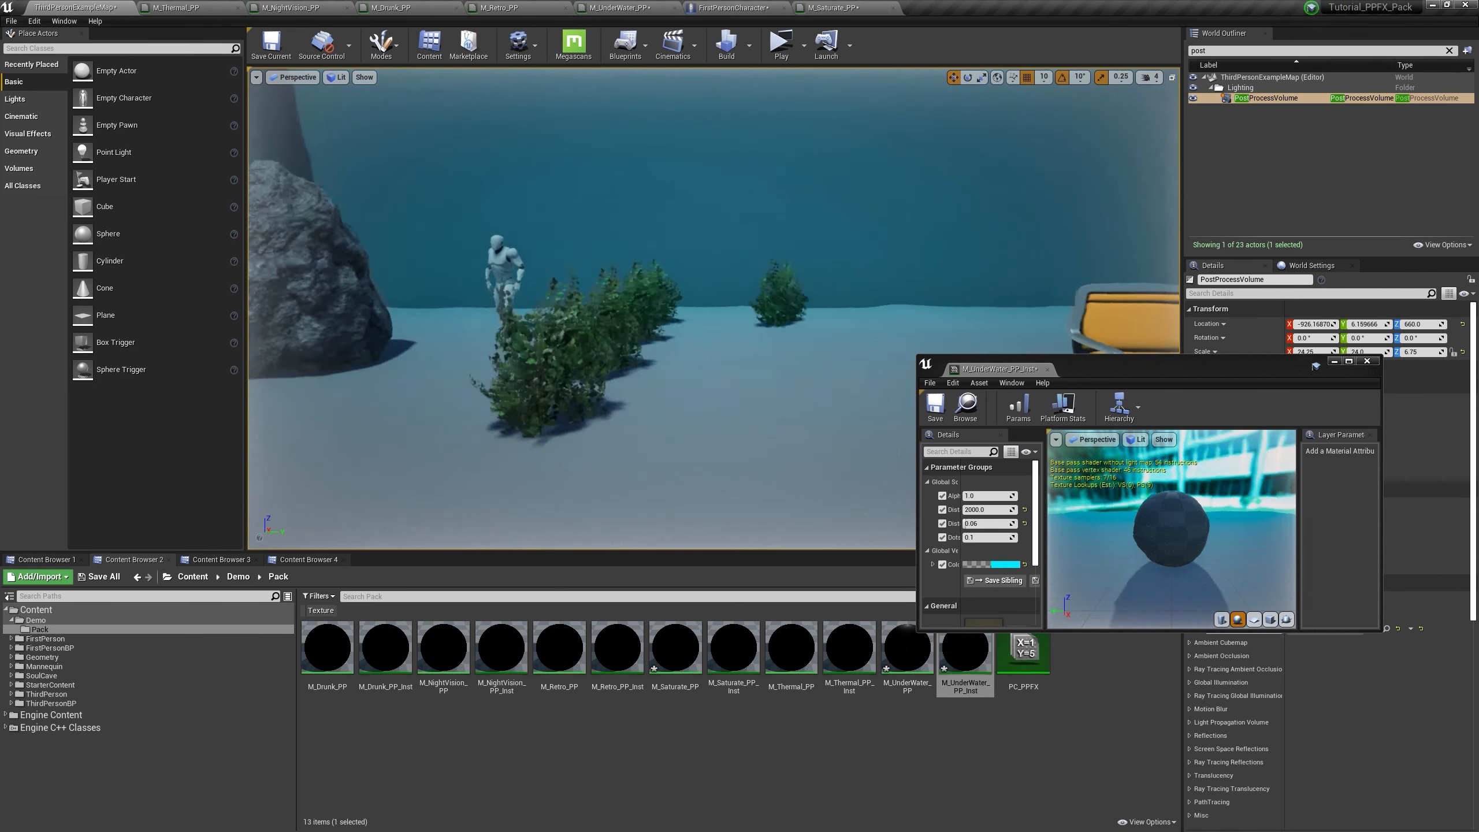
# Step: Reduce the underwater instance's distance parameter to about 748 and change its colour to a deep blue
pyautogui.moveTo(1007, 512); pyautogui.dragTo(984, 511)
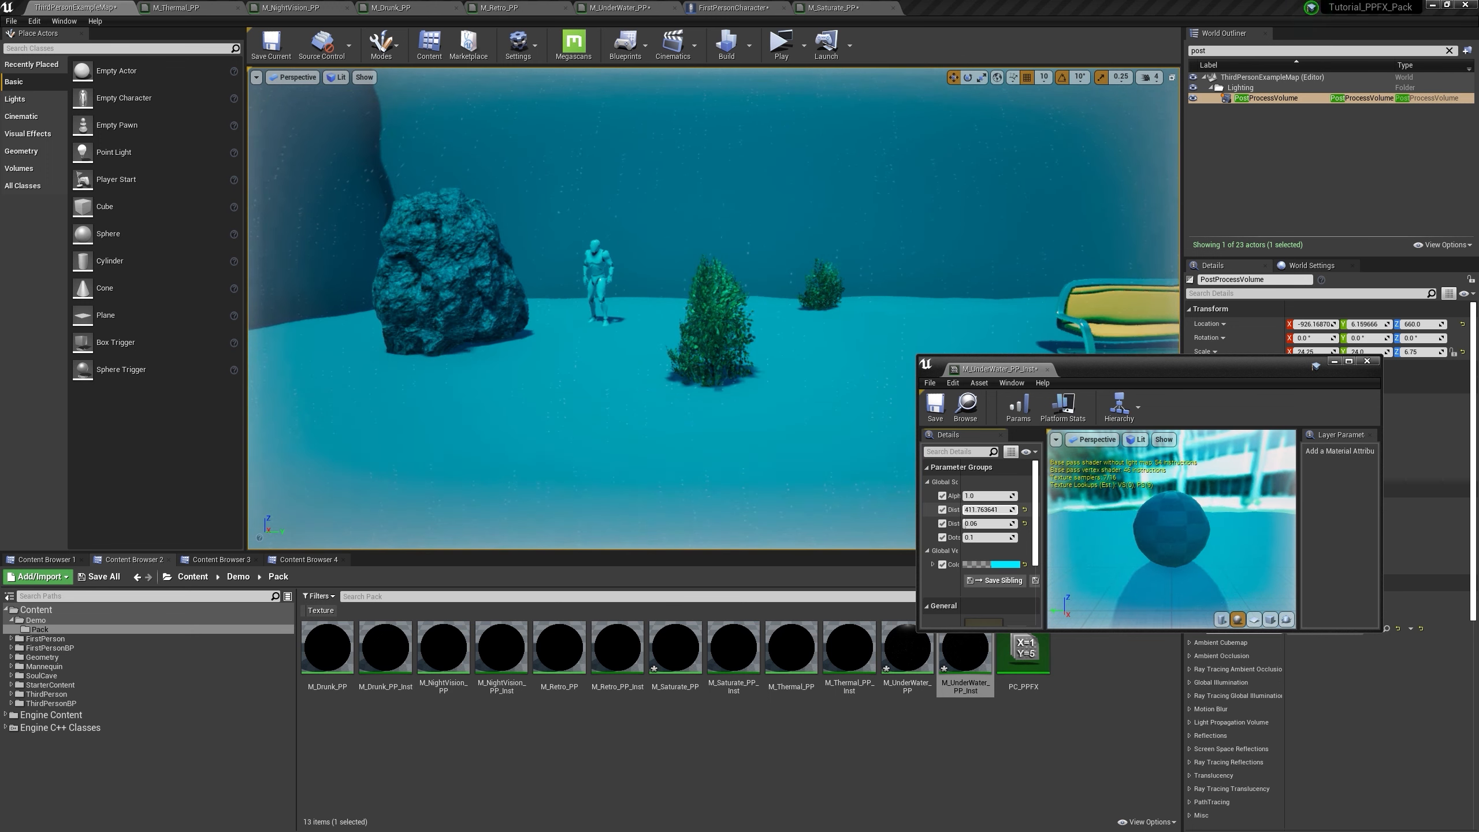
pyautogui.click(1010, 562)
pyautogui.moveTo(1061, 575); pyautogui.dragTo(1058, 560)
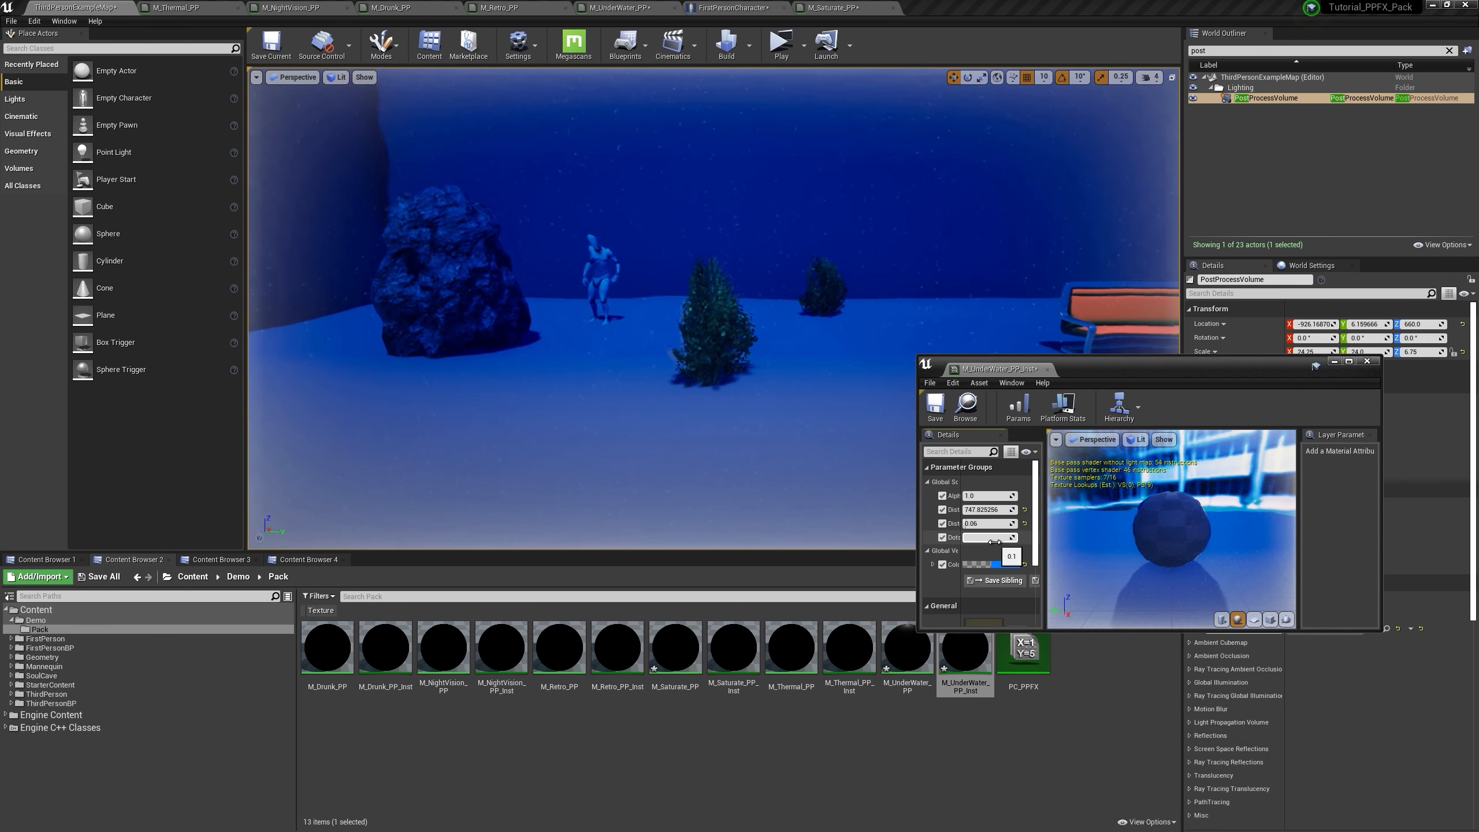
# Step: Try the underwater instance's dots parameter at 1, and set it to 0.2
pyautogui.click(994, 537)
pyautogui.write('1')
pyautogui.press('Return')
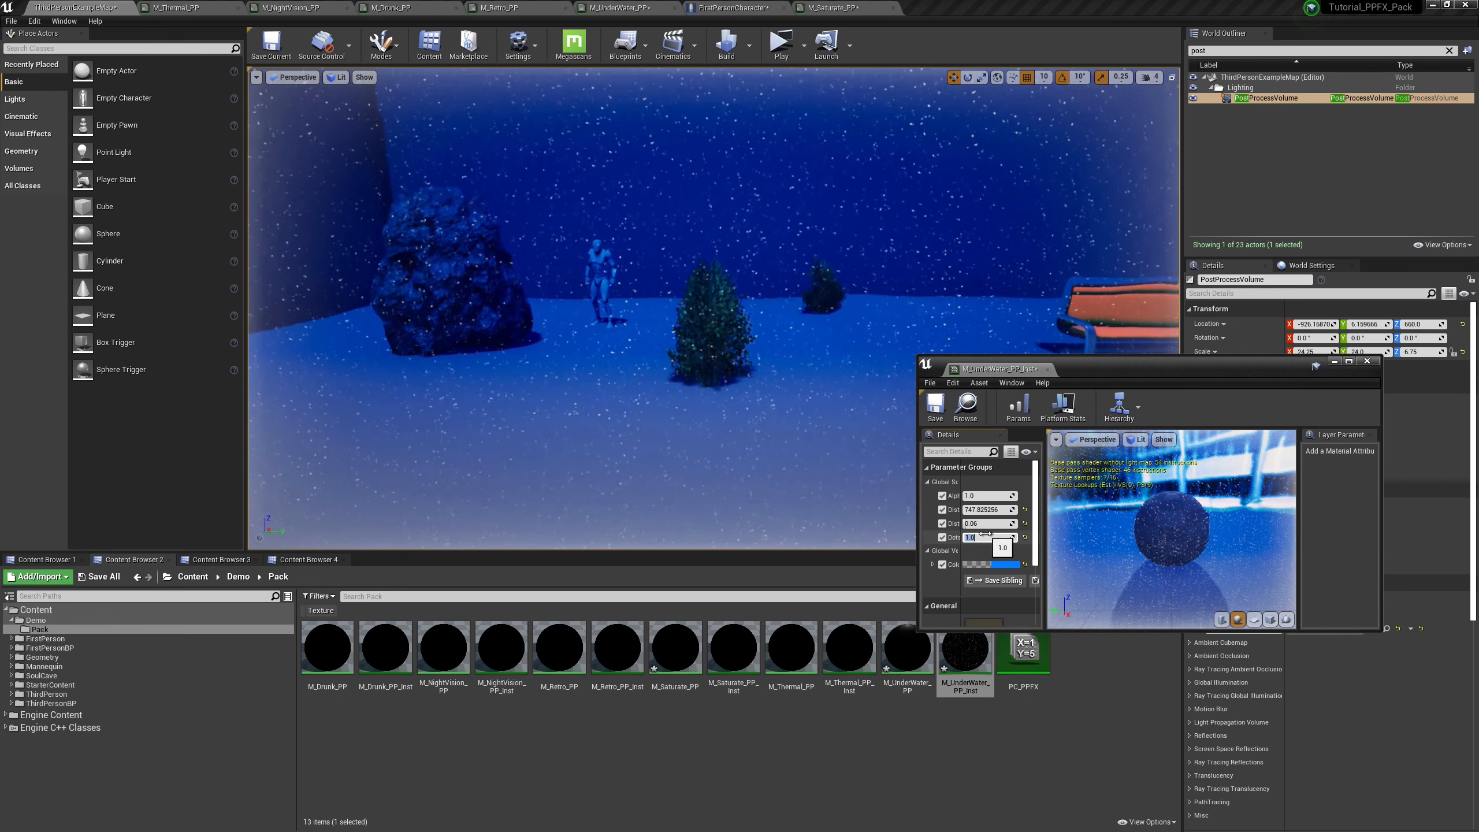
pyautogui.write('.2')
pyautogui.press('Return')
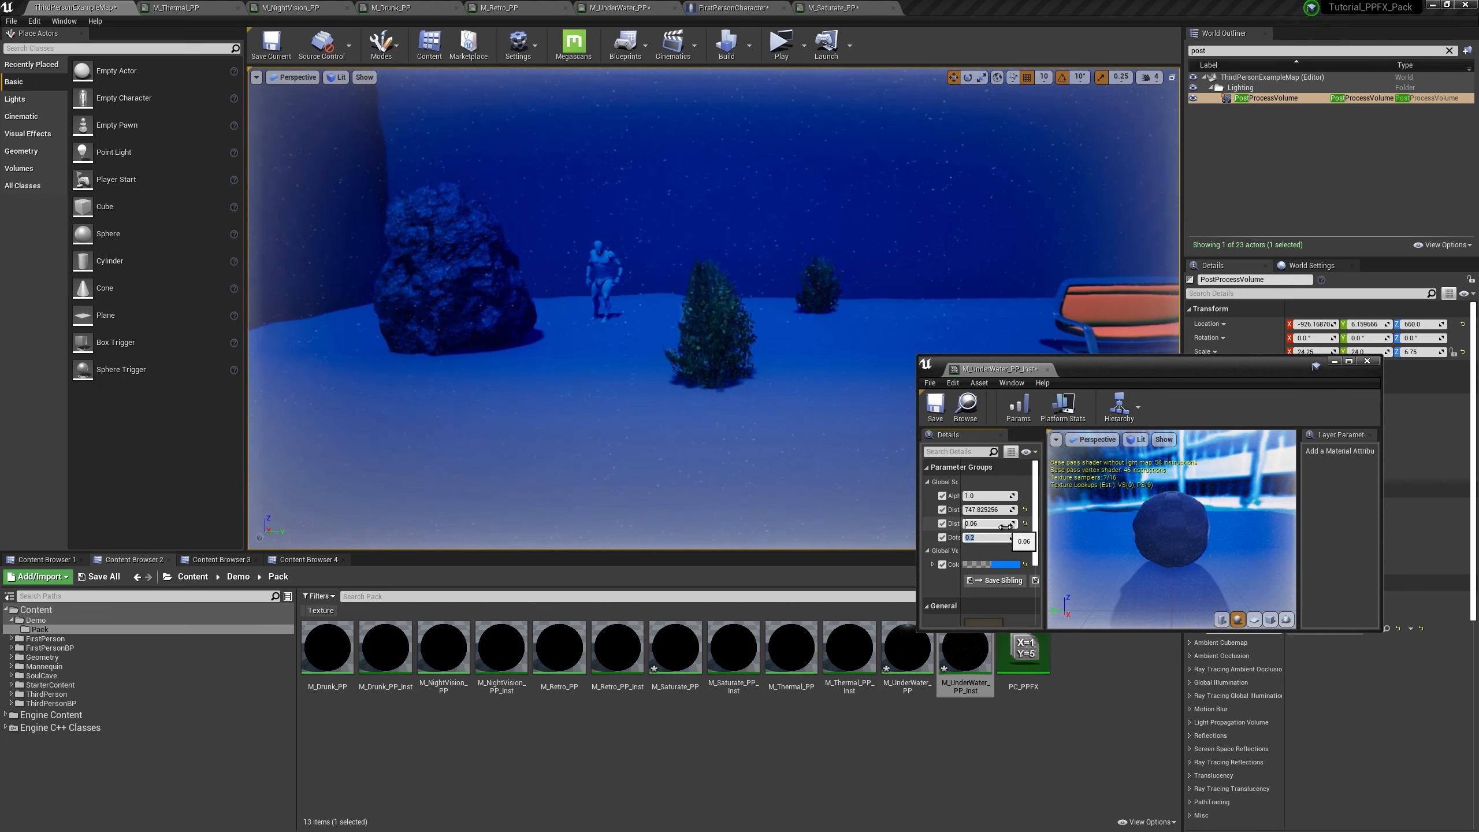
# Step: Try the underwater distortion parameter at 1 and 0.2, set it to 0.1, and try adjusting the alpha
pyautogui.press('Return')
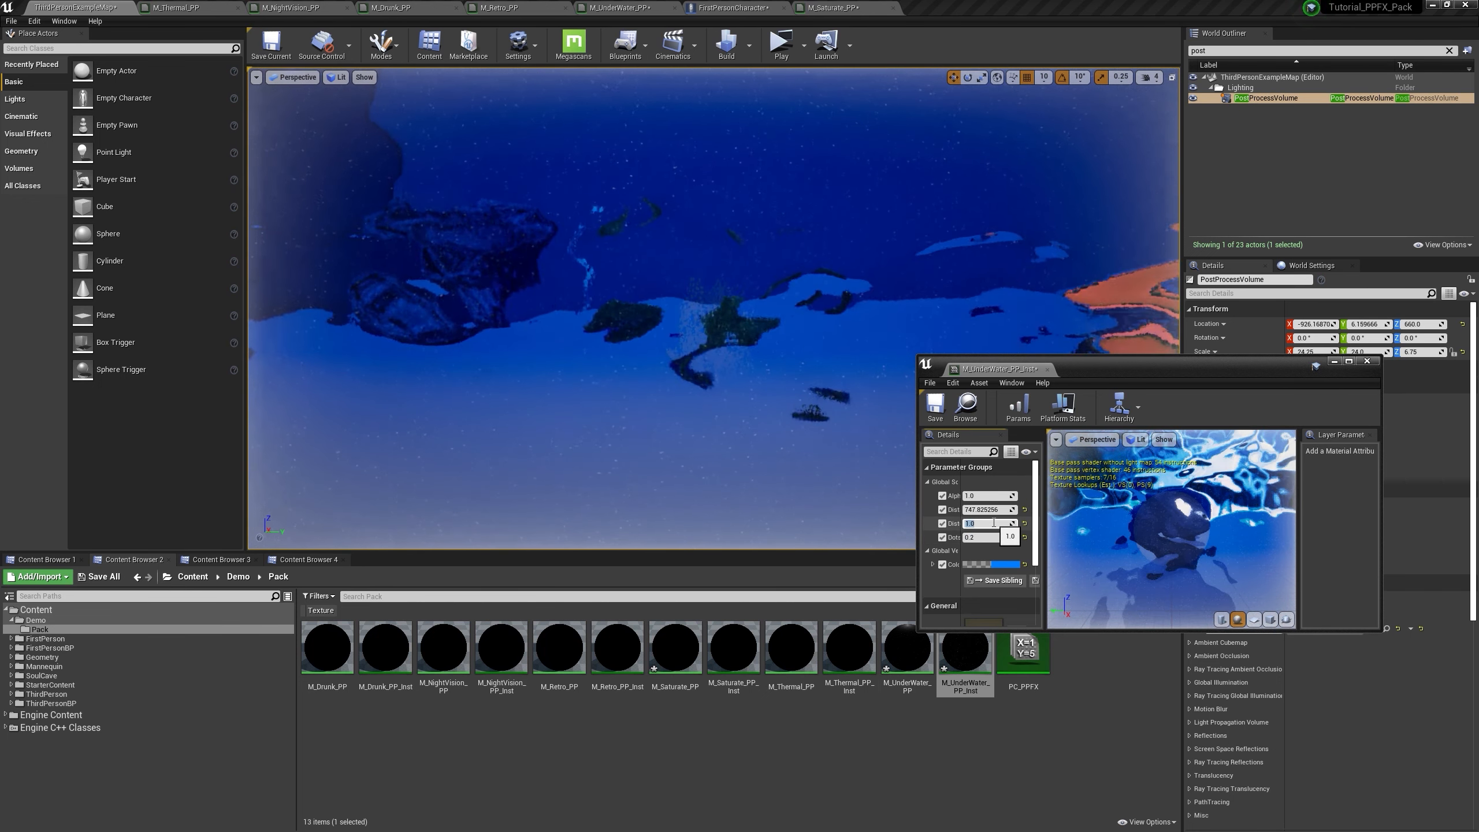
pyautogui.write('.2')
pyautogui.press('Return')
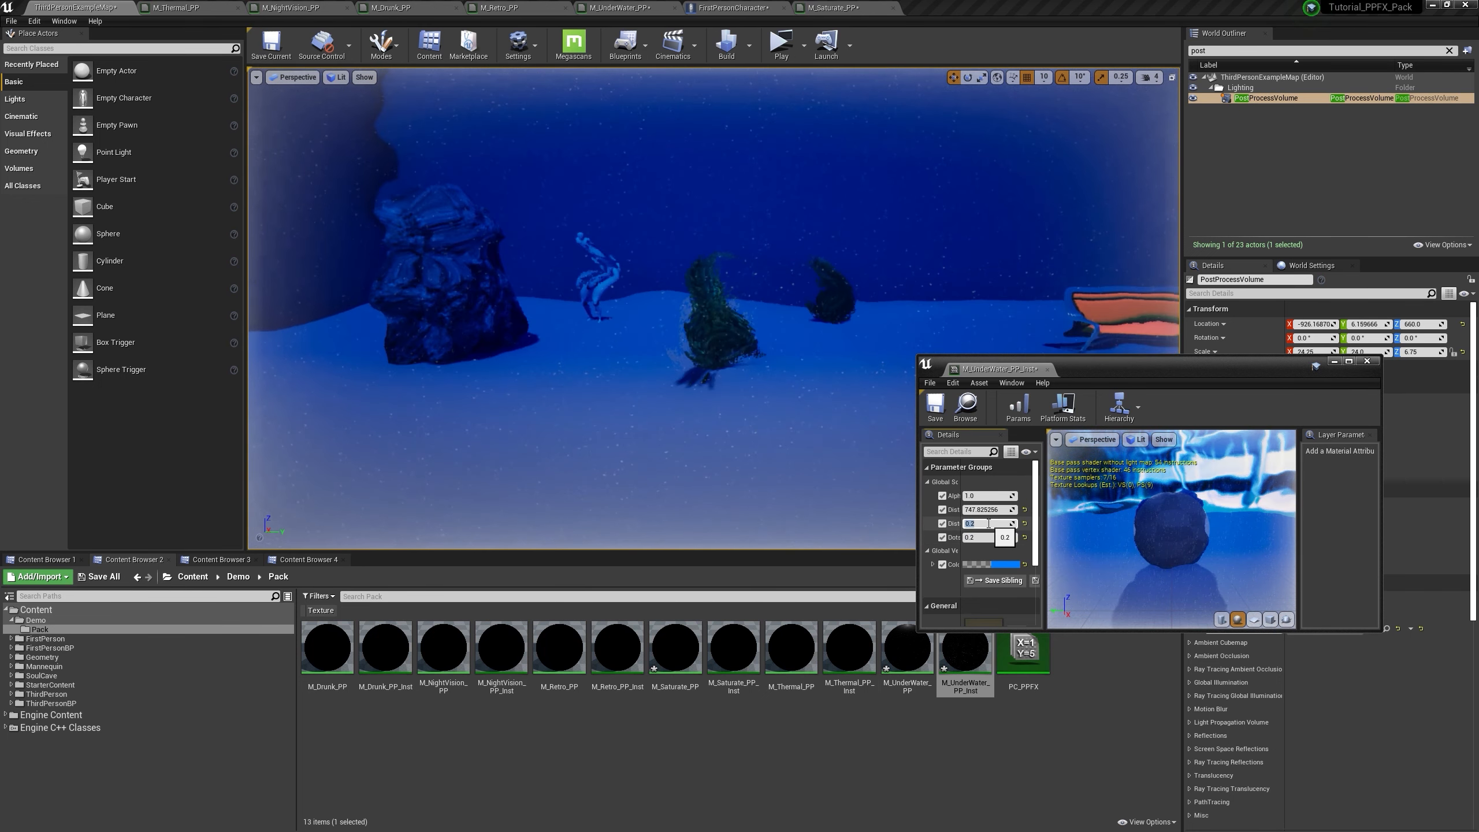
pyautogui.write('.1')
pyautogui.press('Return')
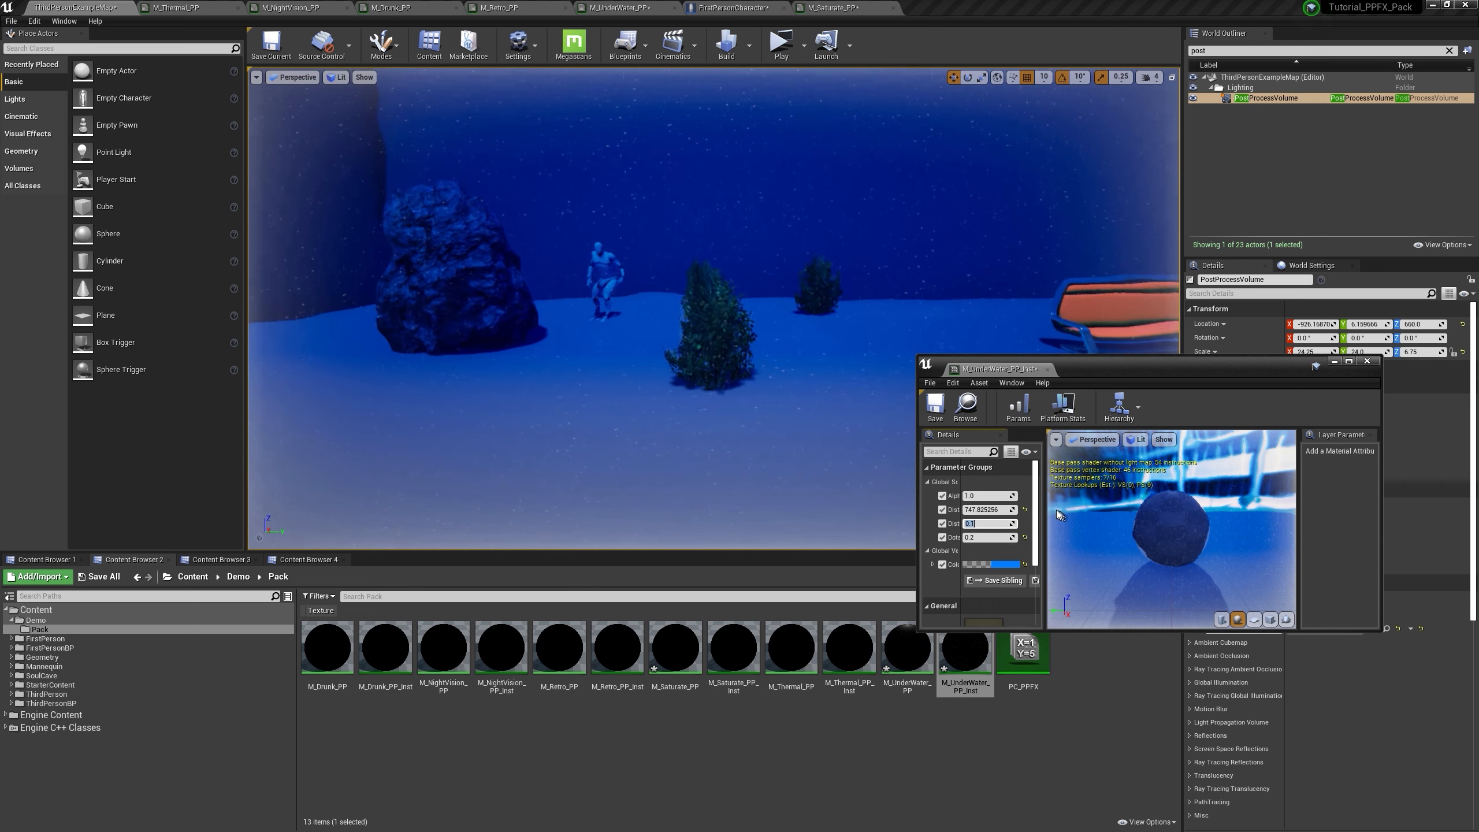
pyautogui.moveTo(1007, 497)
pyautogui.mouseDown()
pyautogui.moveTo(984, 497)
pyautogui.moveTo(1003, 497)
pyautogui.mouseUp()
pyautogui.click(997, 497)
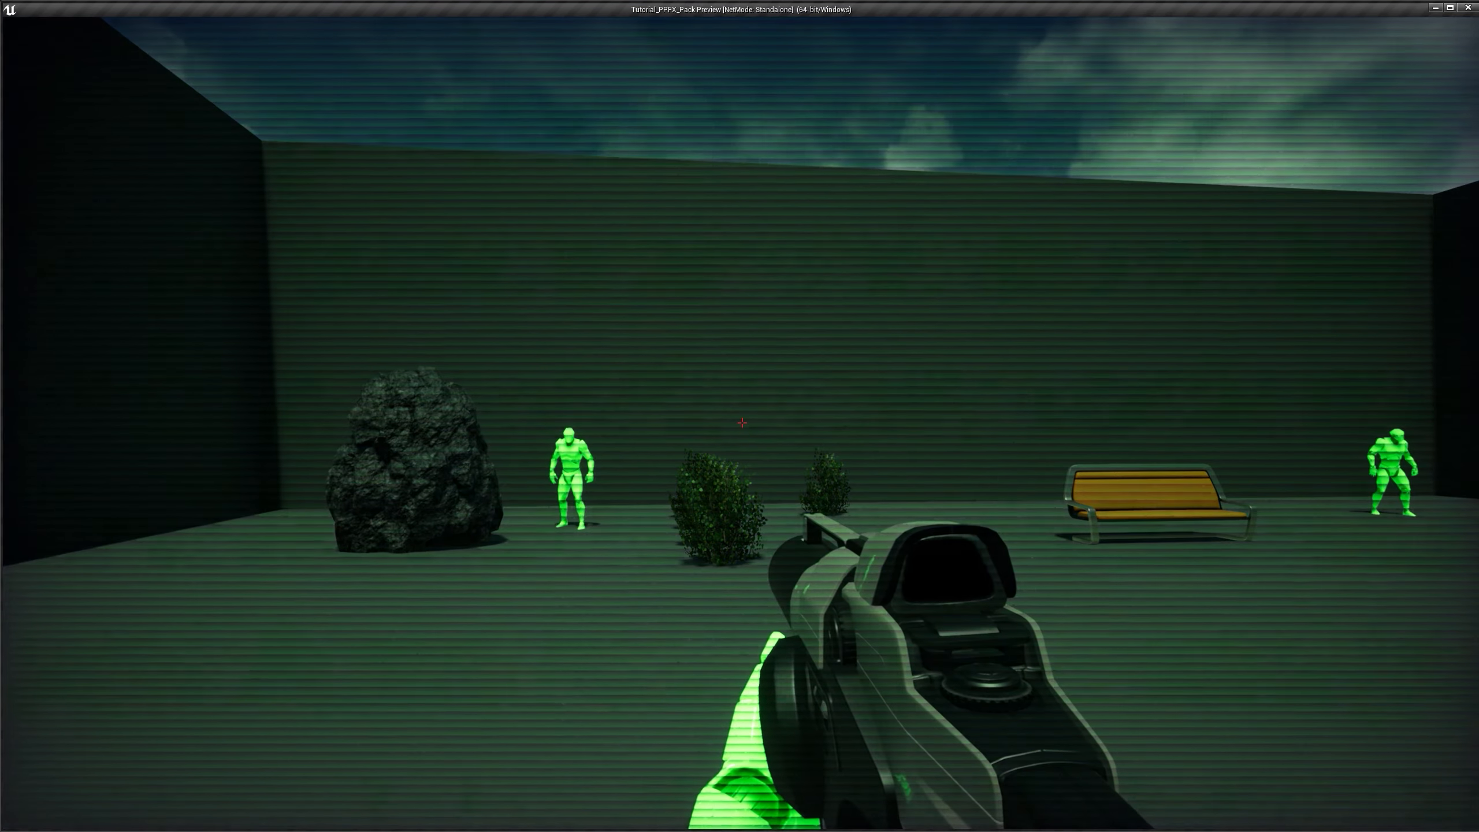
# Step: Walk through the preview level to examine the night vision effect on the mannequins and surrounding objects
pyautogui.press('w')
pyautogui.press('a')
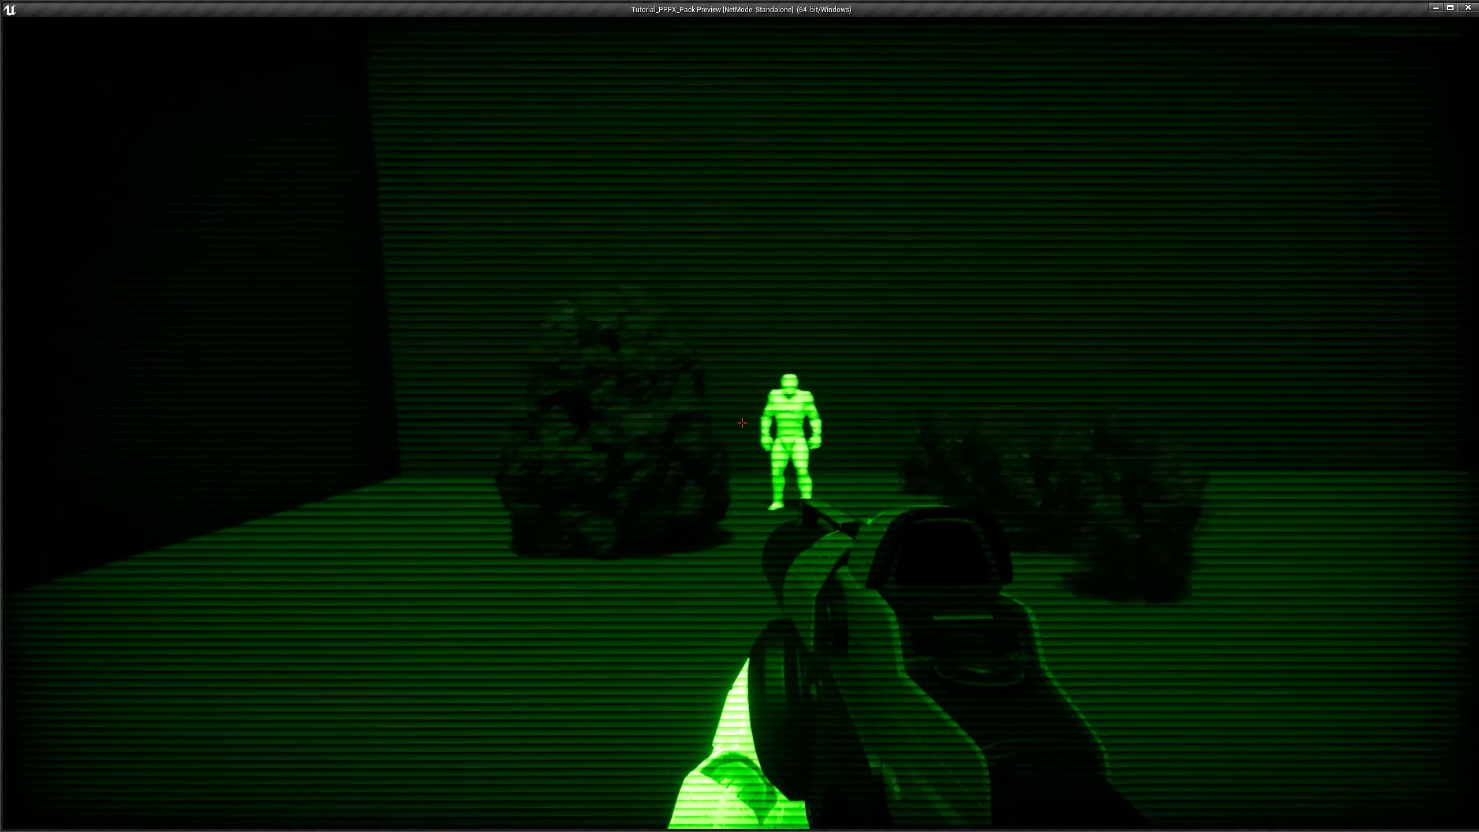
pyautogui.press('d')
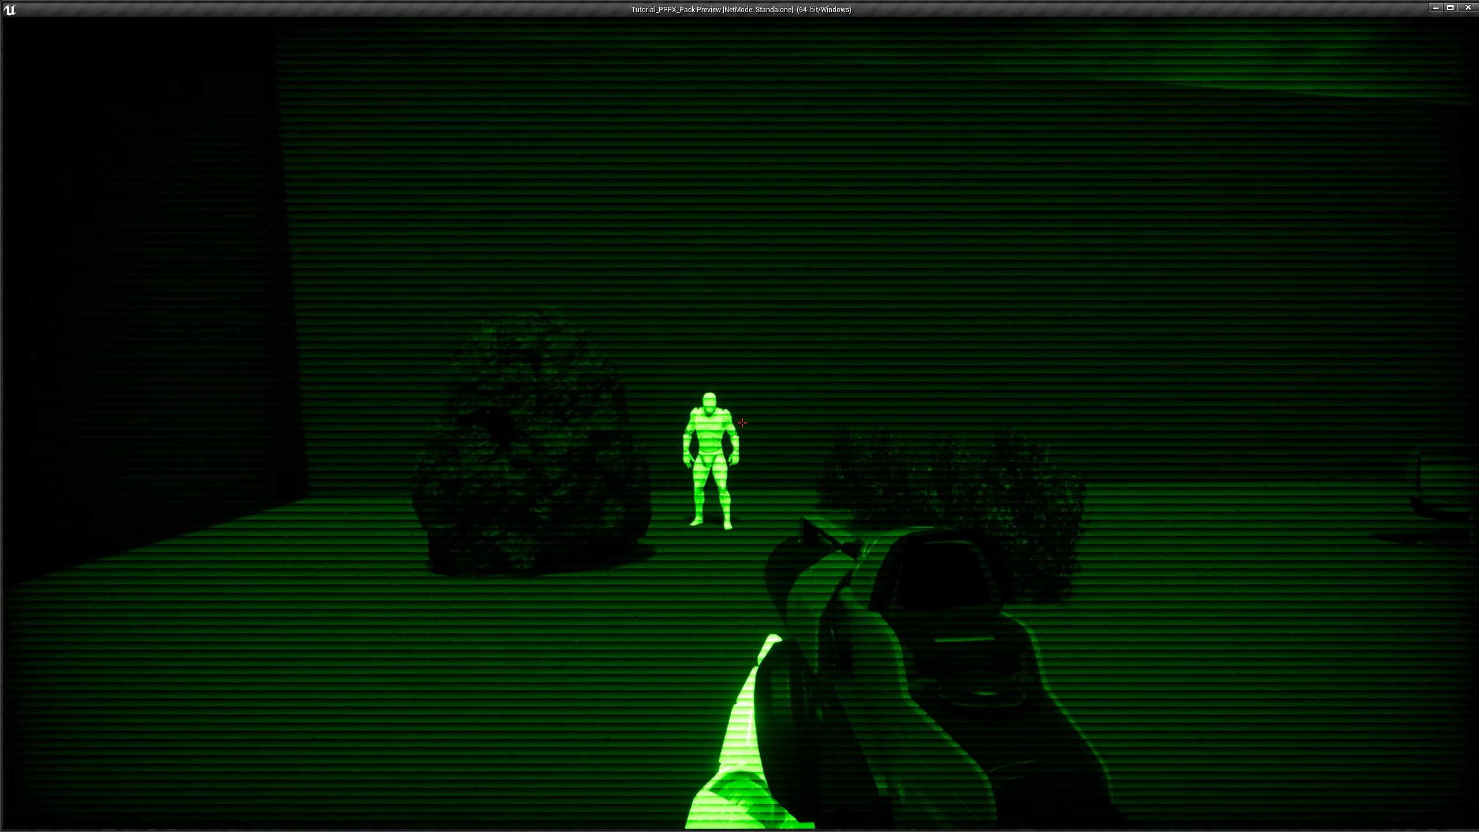
pyautogui.press('w')
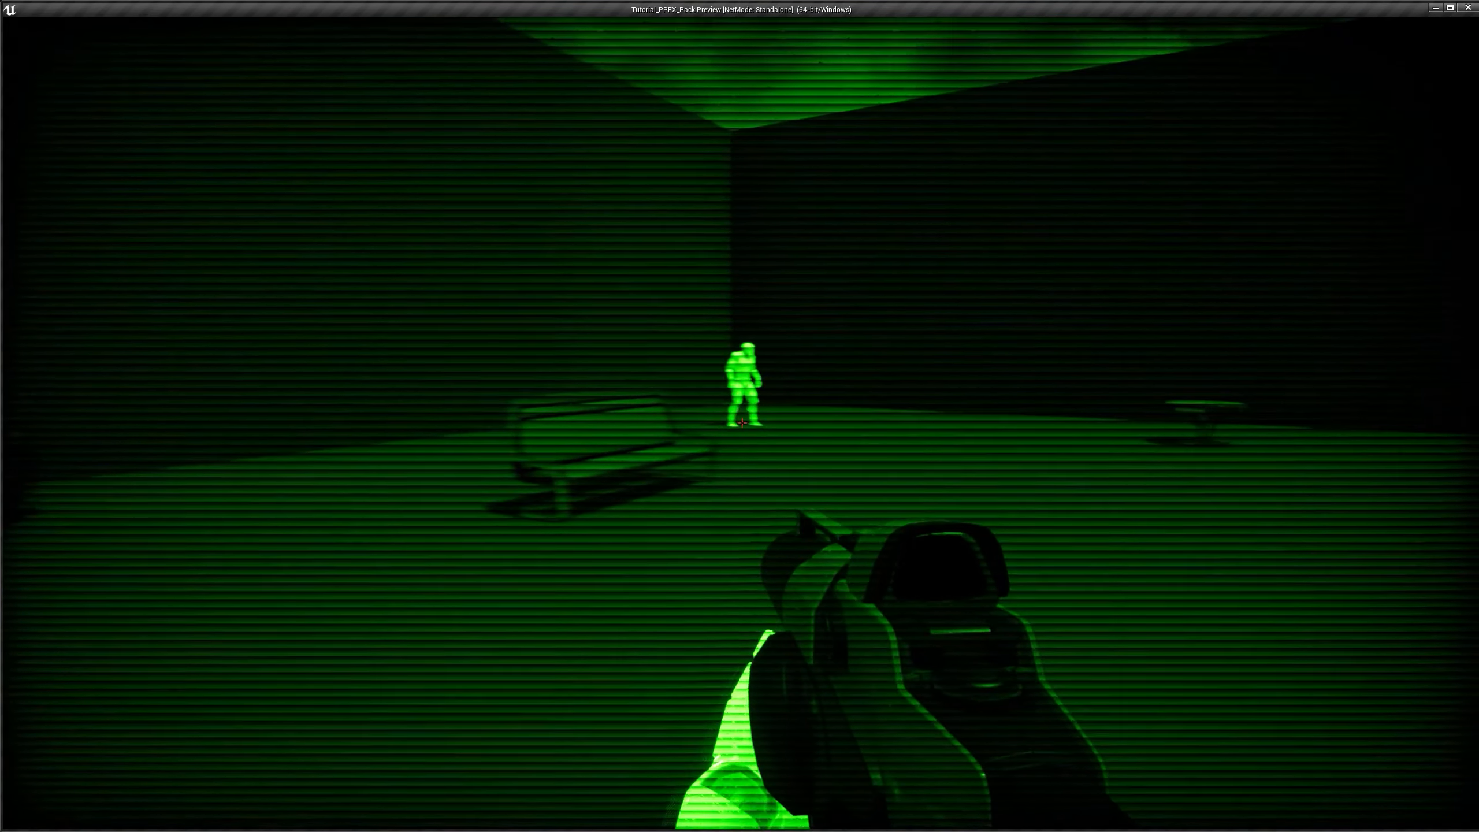
pyautogui.press('d')
pyautogui.press('a')
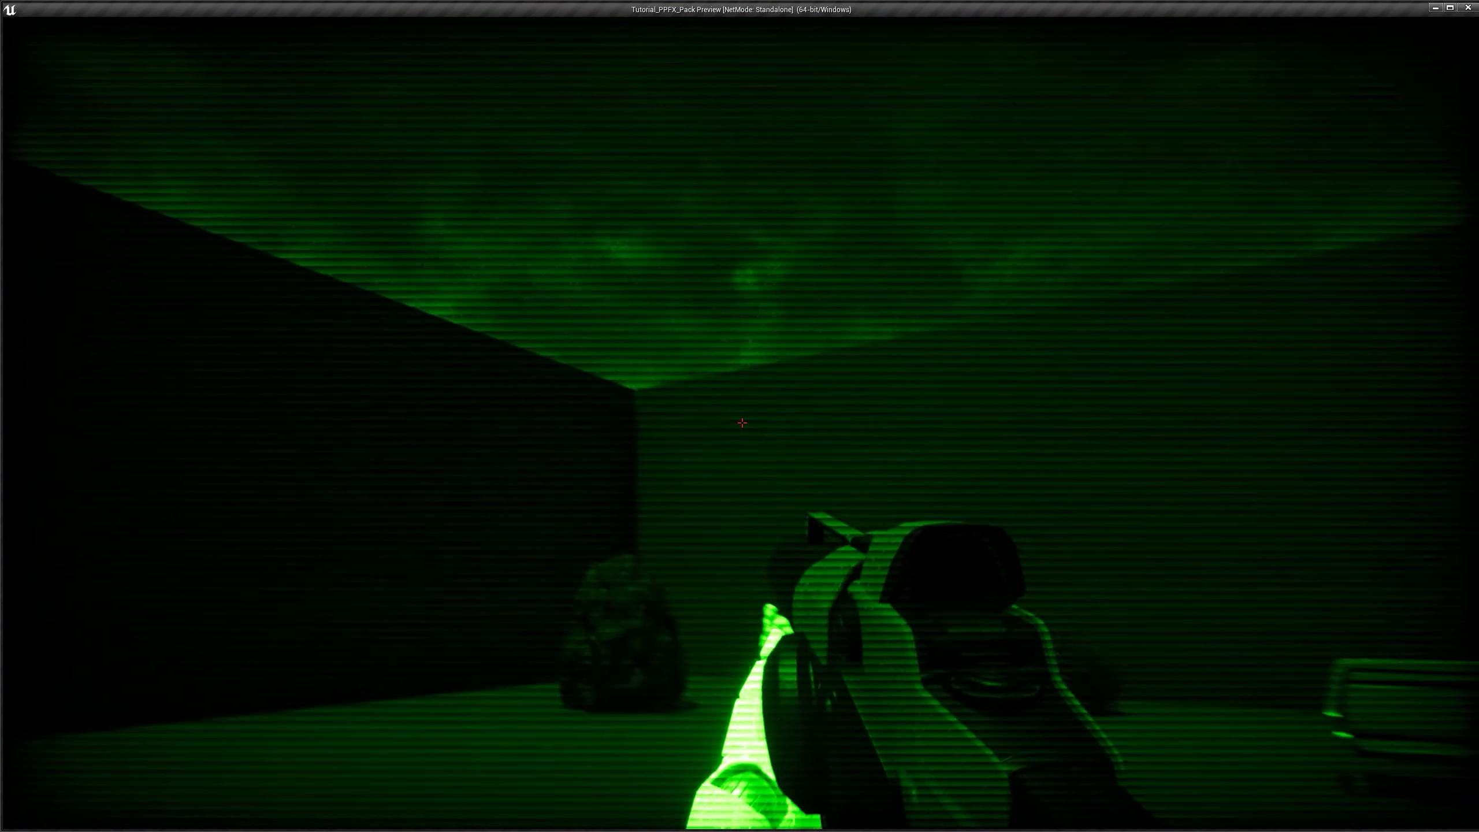
pyautogui.press('d')
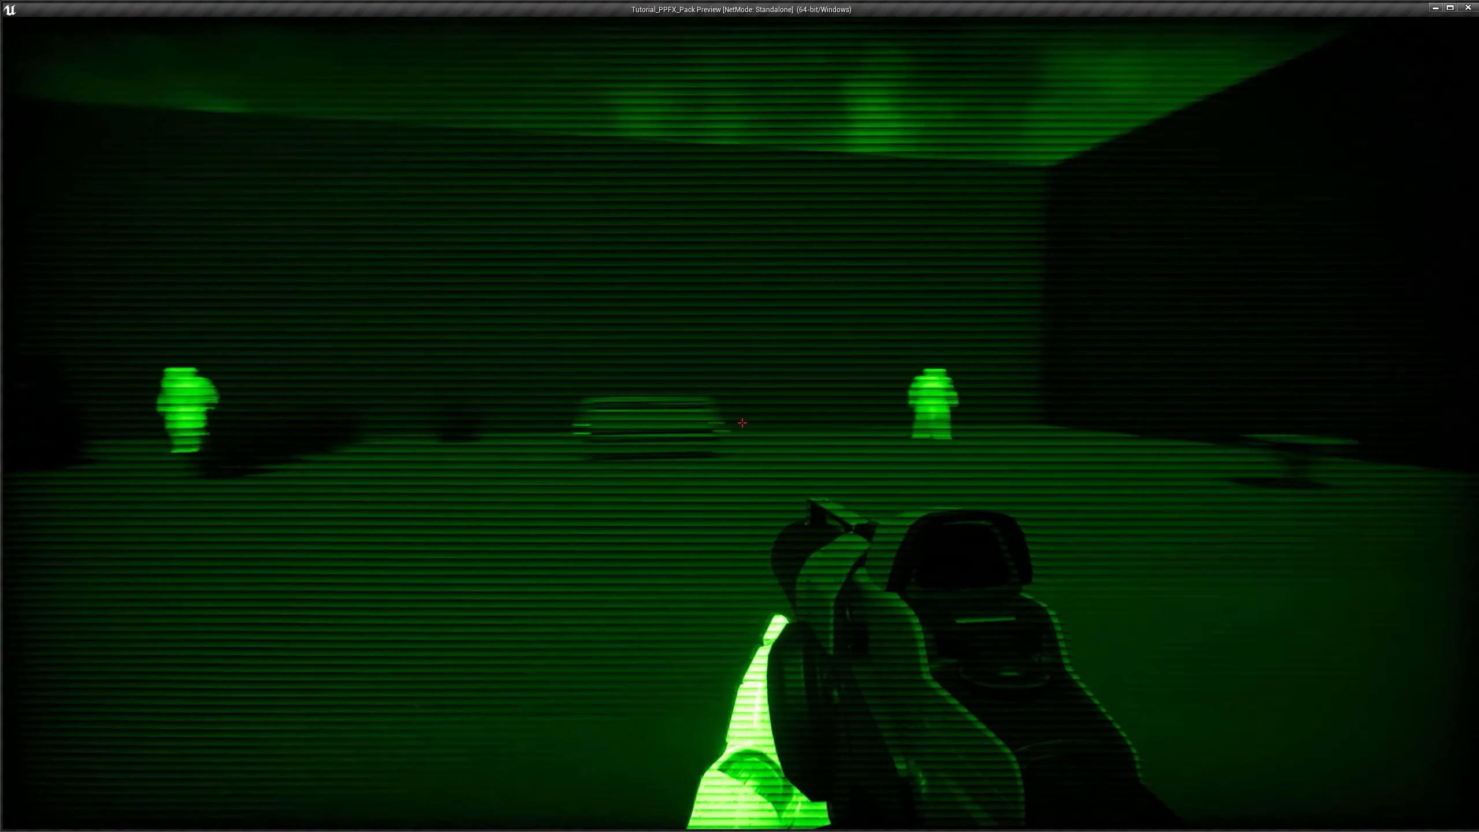
pyautogui.press('a')
pyautogui.press('w')
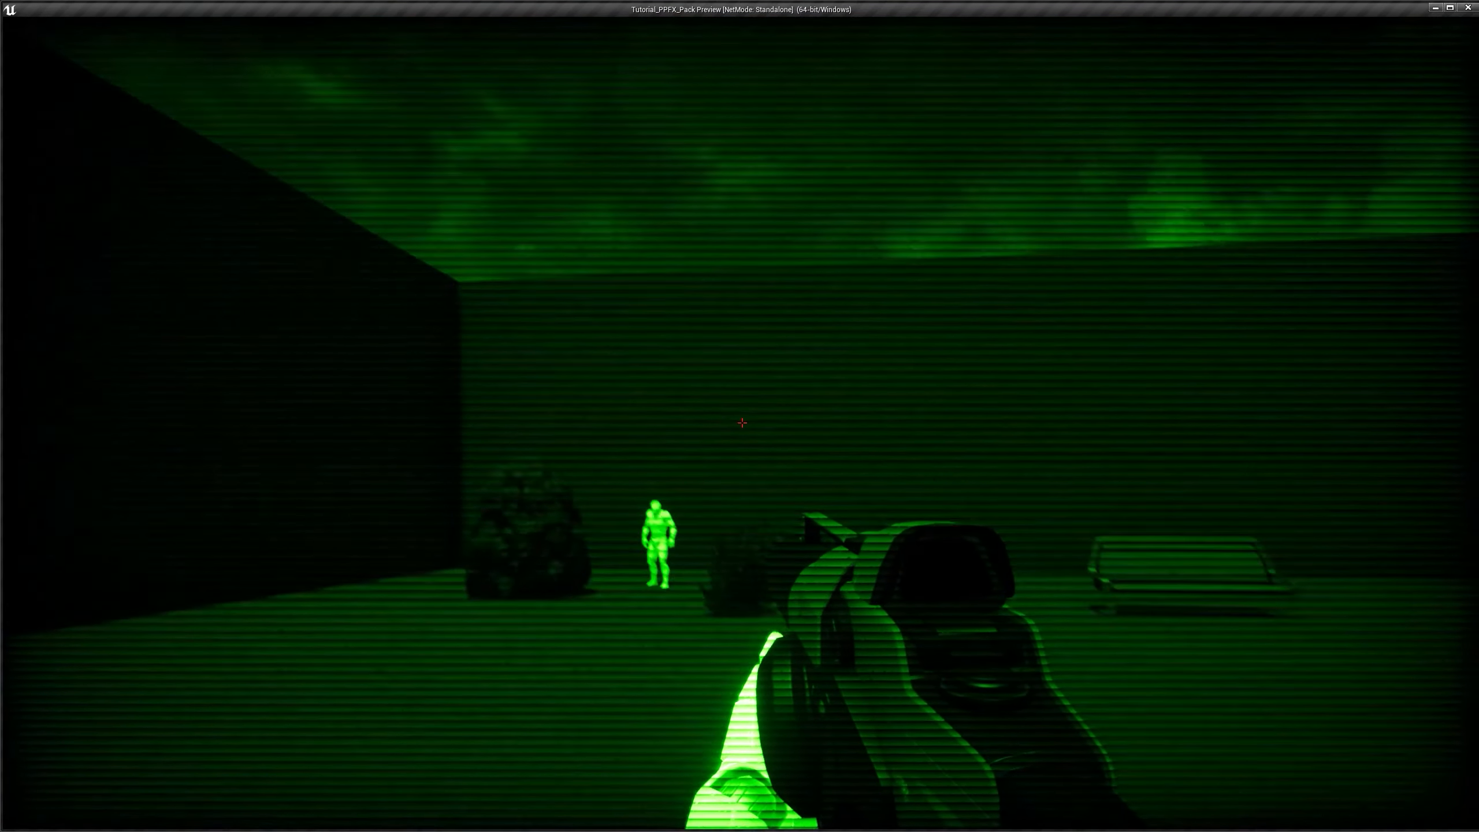
pyautogui.press('d')
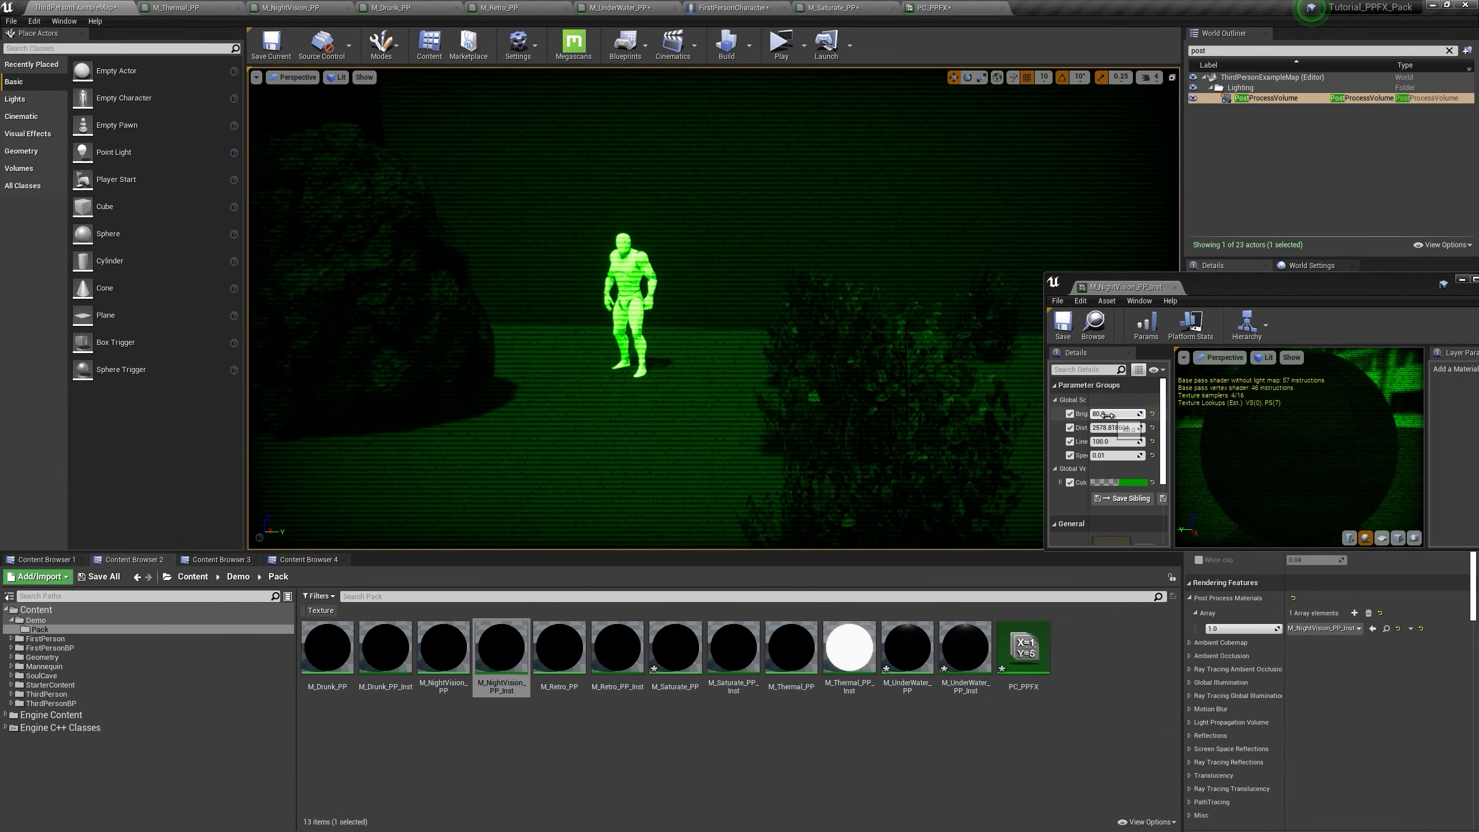
# Step: Adjust M_NightVision_PP_Inst to a brightness of about 69 and a distance of about 615, checking it on the mannequin
pyautogui.moveTo(1108, 415); pyautogui.dragTo(1136, 415)
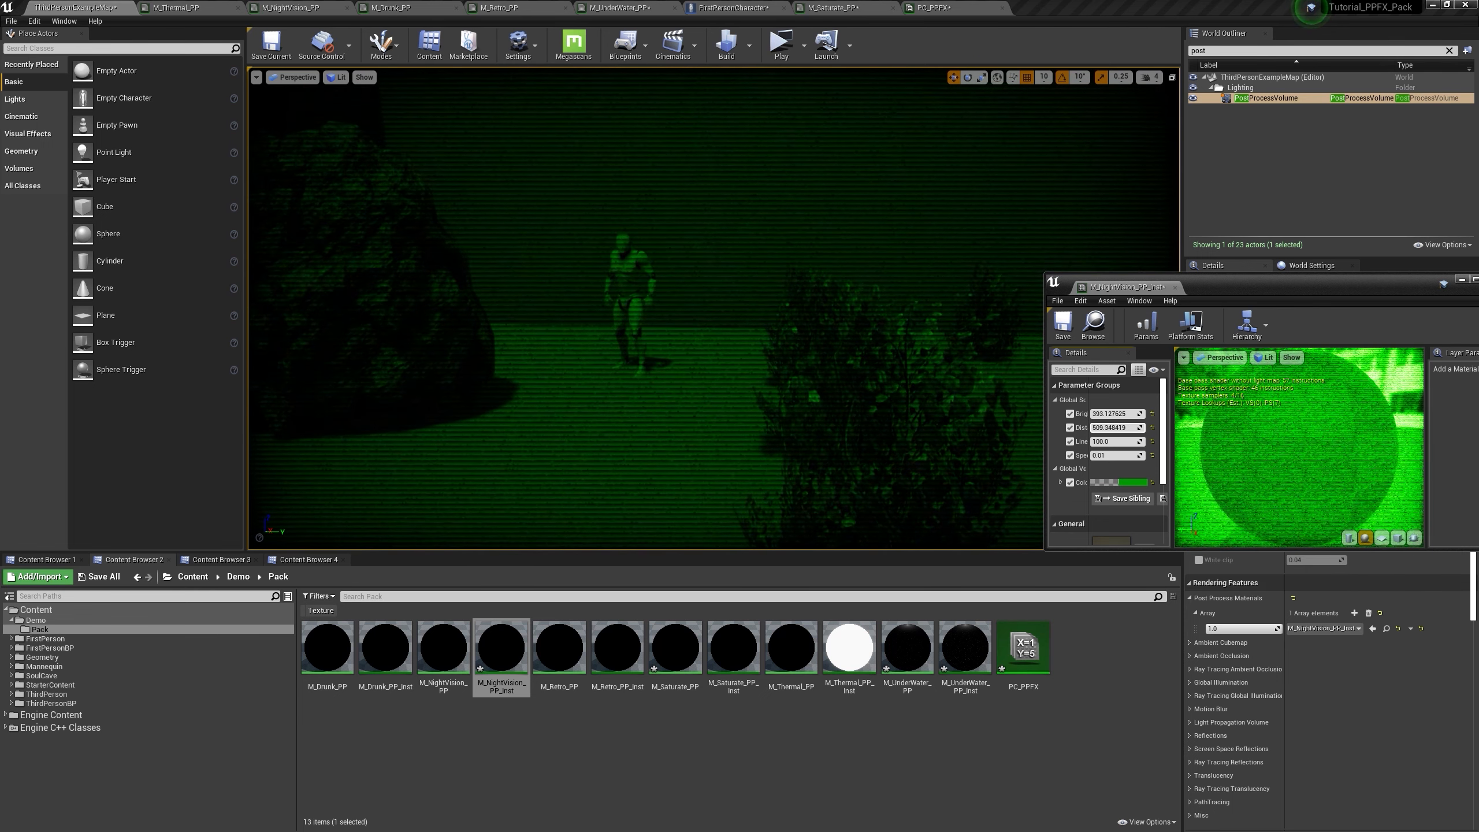
pyautogui.moveTo(1116, 427)
pyautogui.mouseDown()
pyautogui.moveTo(1156, 427)
pyautogui.moveTo(1116, 428)
pyautogui.mouseUp()
pyautogui.press('w')
pyautogui.moveTo(951, 408); pyautogui.dragTo(920, 408, button='right')
pyautogui.moveTo(1125, 415); pyautogui.dragTo(1102, 415)
pyautogui.press('s')
pyautogui.moveTo(955, 407); pyautogui.dragTo(929, 408, button='right')
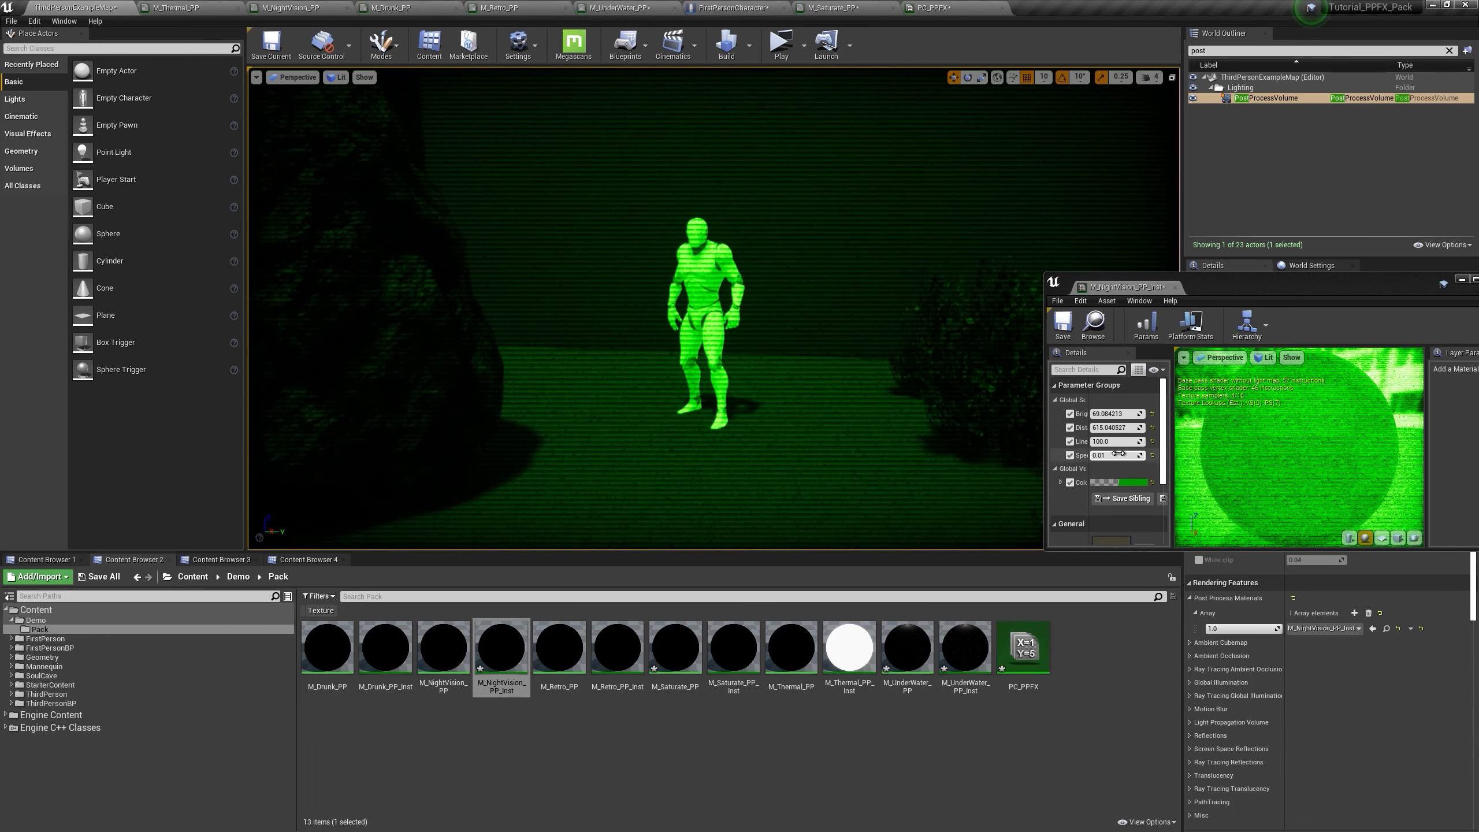
# Step: Try the night vision instance's line parameter at 70, and set it to 40
pyautogui.click(1105, 441)
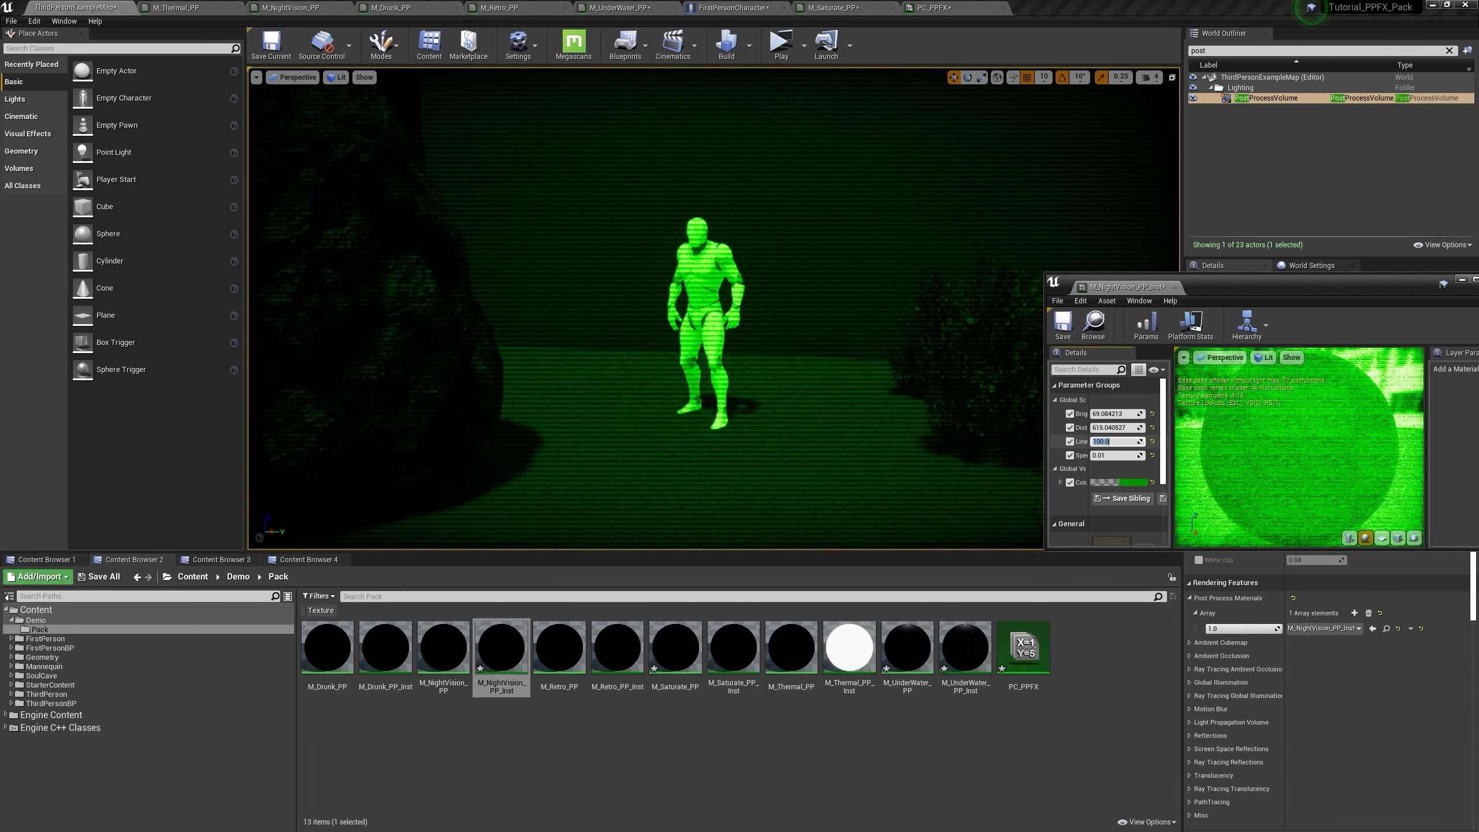
pyautogui.write('70')
pyautogui.press('Return')
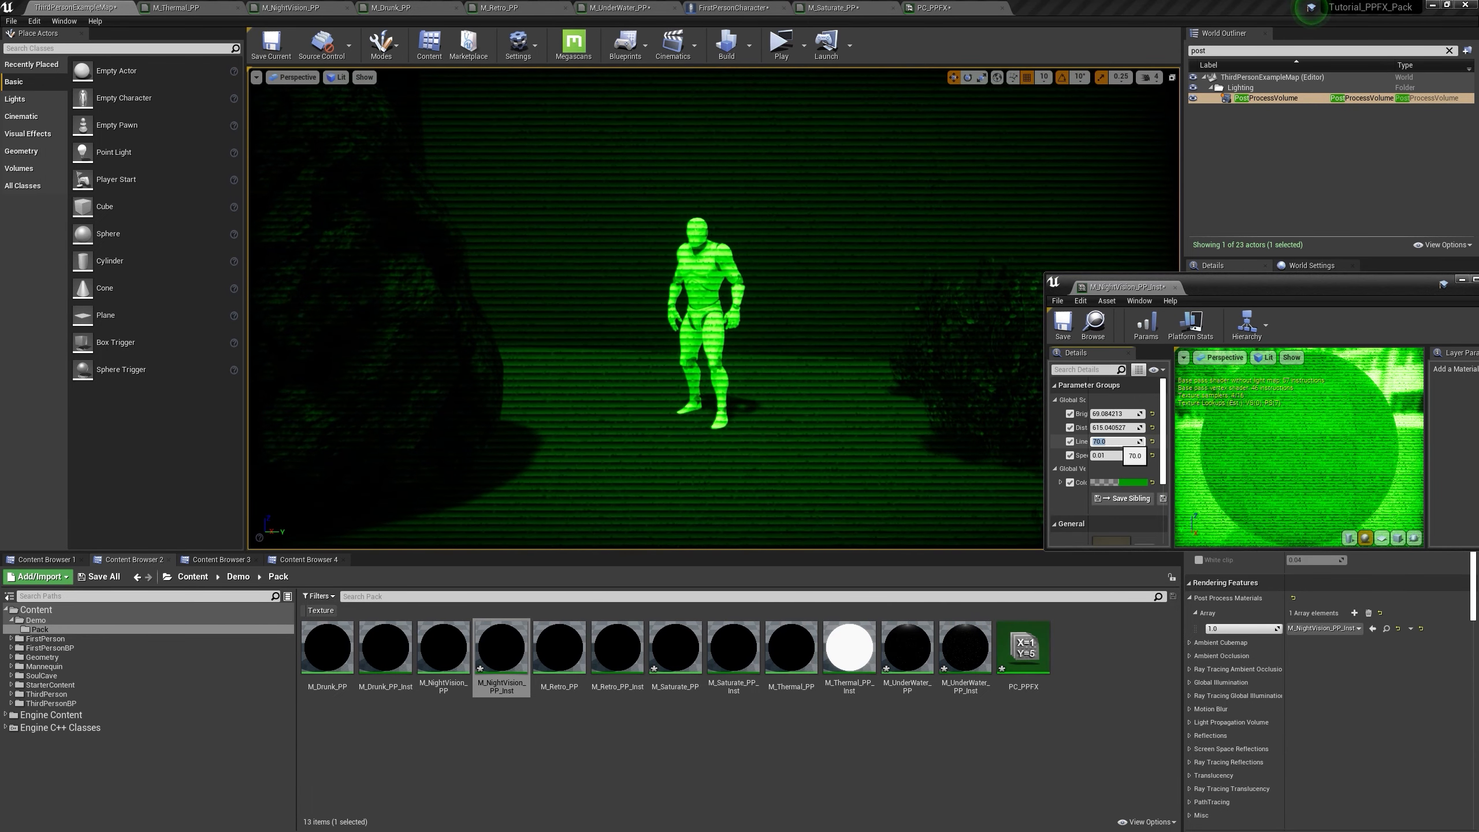
pyautogui.write('4')
pyautogui.press('BackSpace')
pyautogui.write('10')
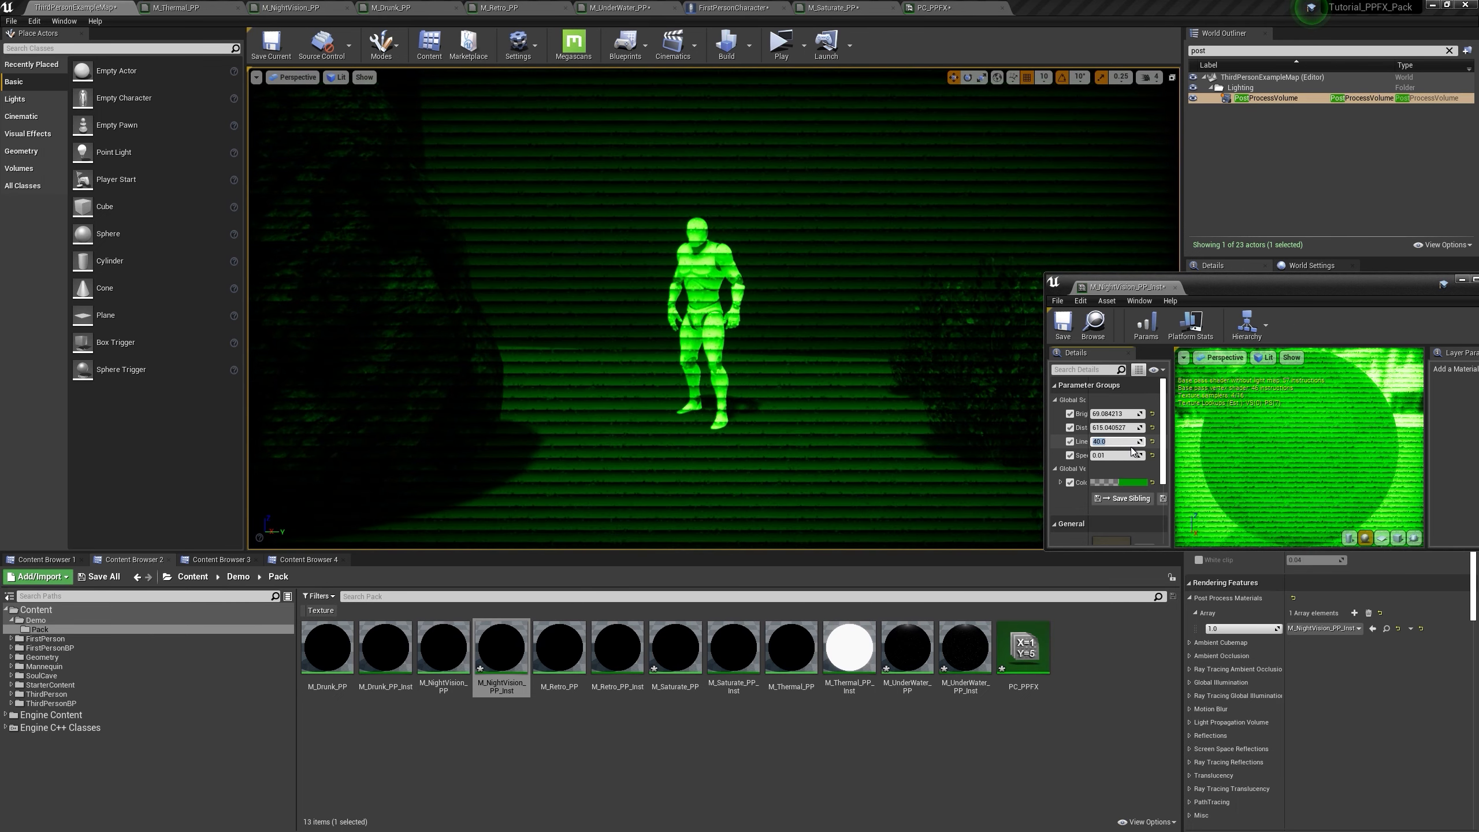
# Step: Set the night vision instance's line parameter to 1000 and check the effect on the mannequin in play
pyautogui.write('00')
pyautogui.press('Return')
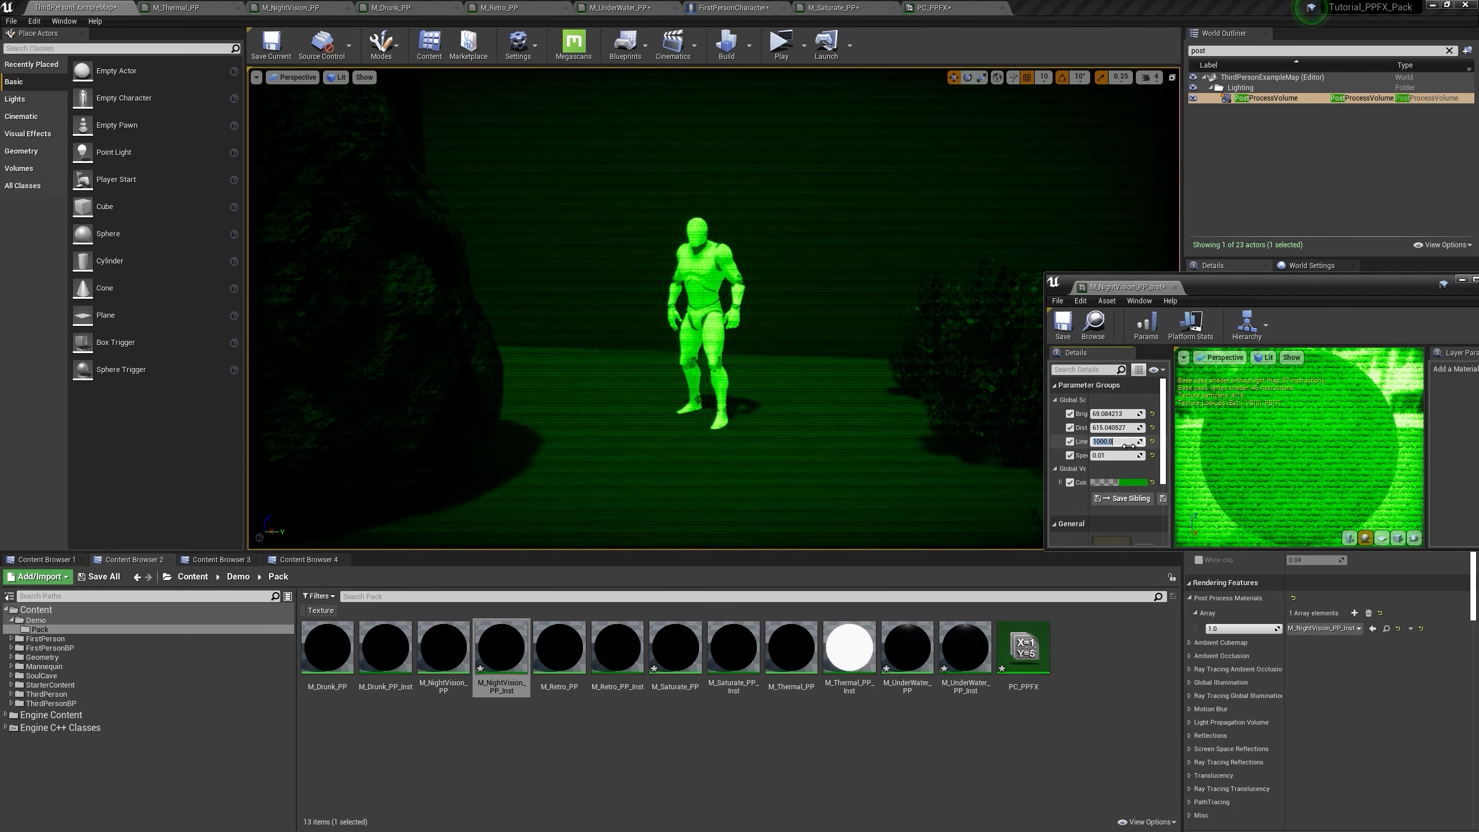
pyautogui.click(782, 45)
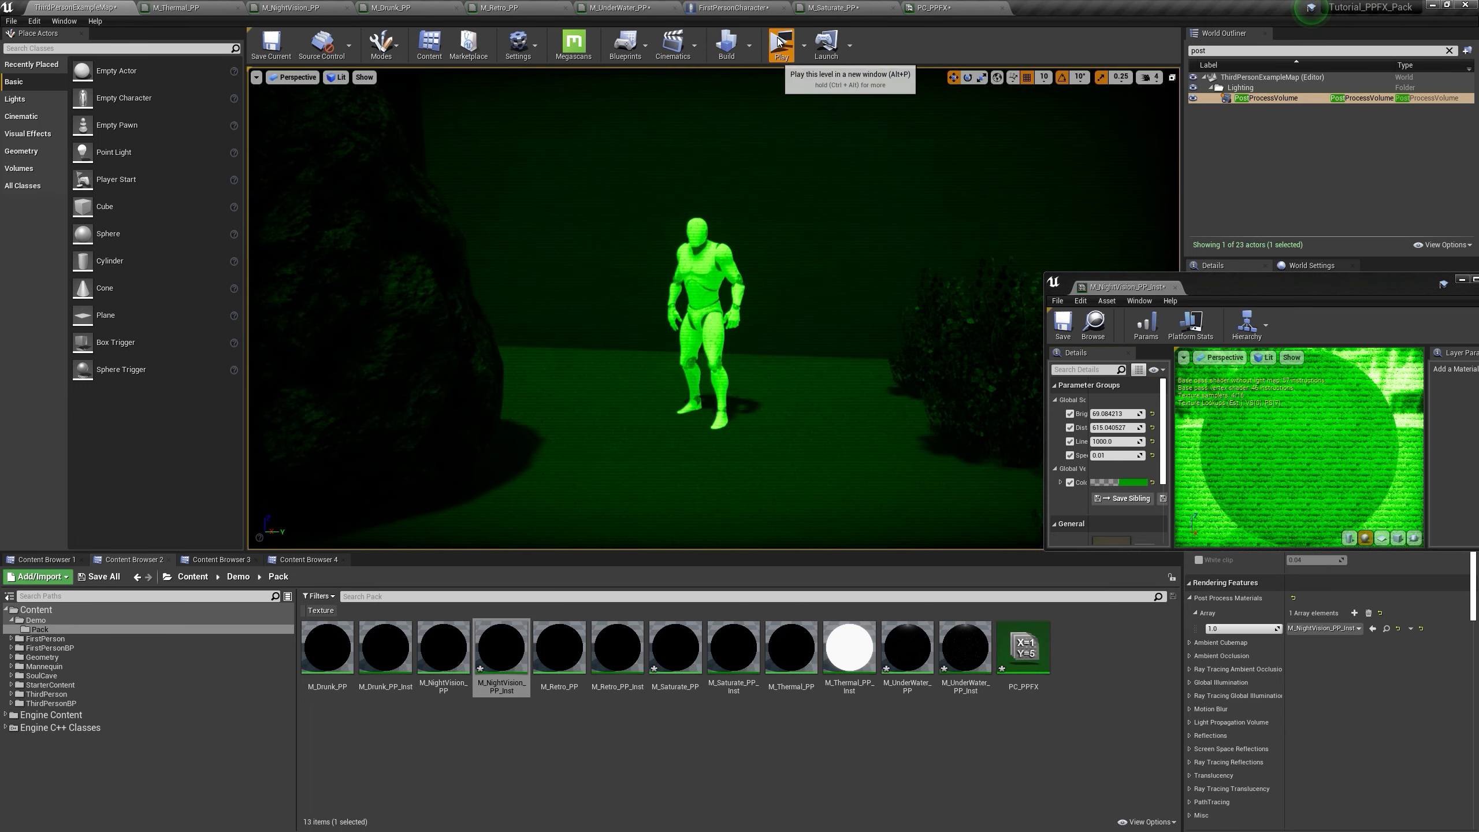
pyautogui.press('w')
pyautogui.press('w')
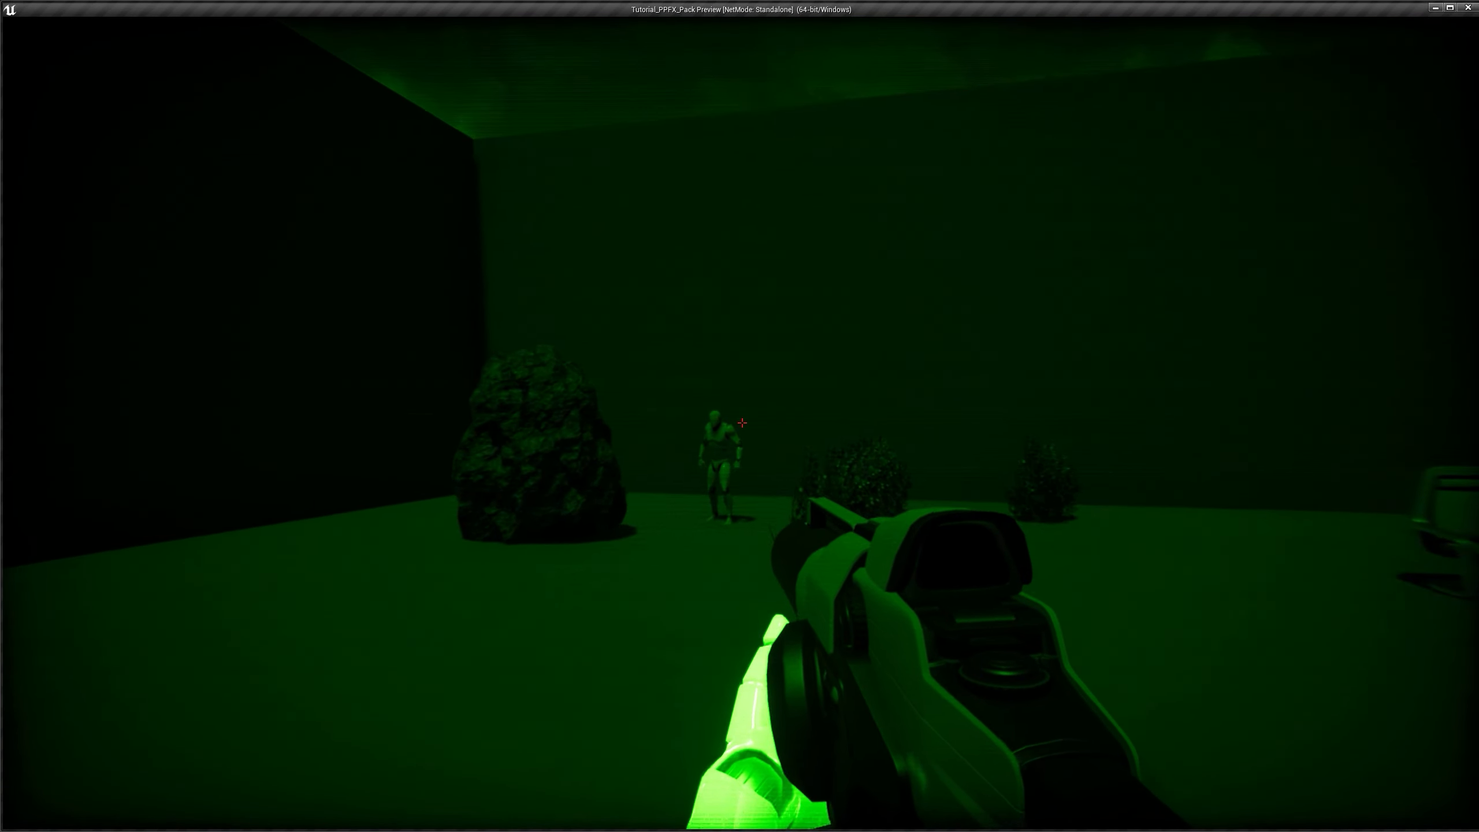
pyautogui.press('s')
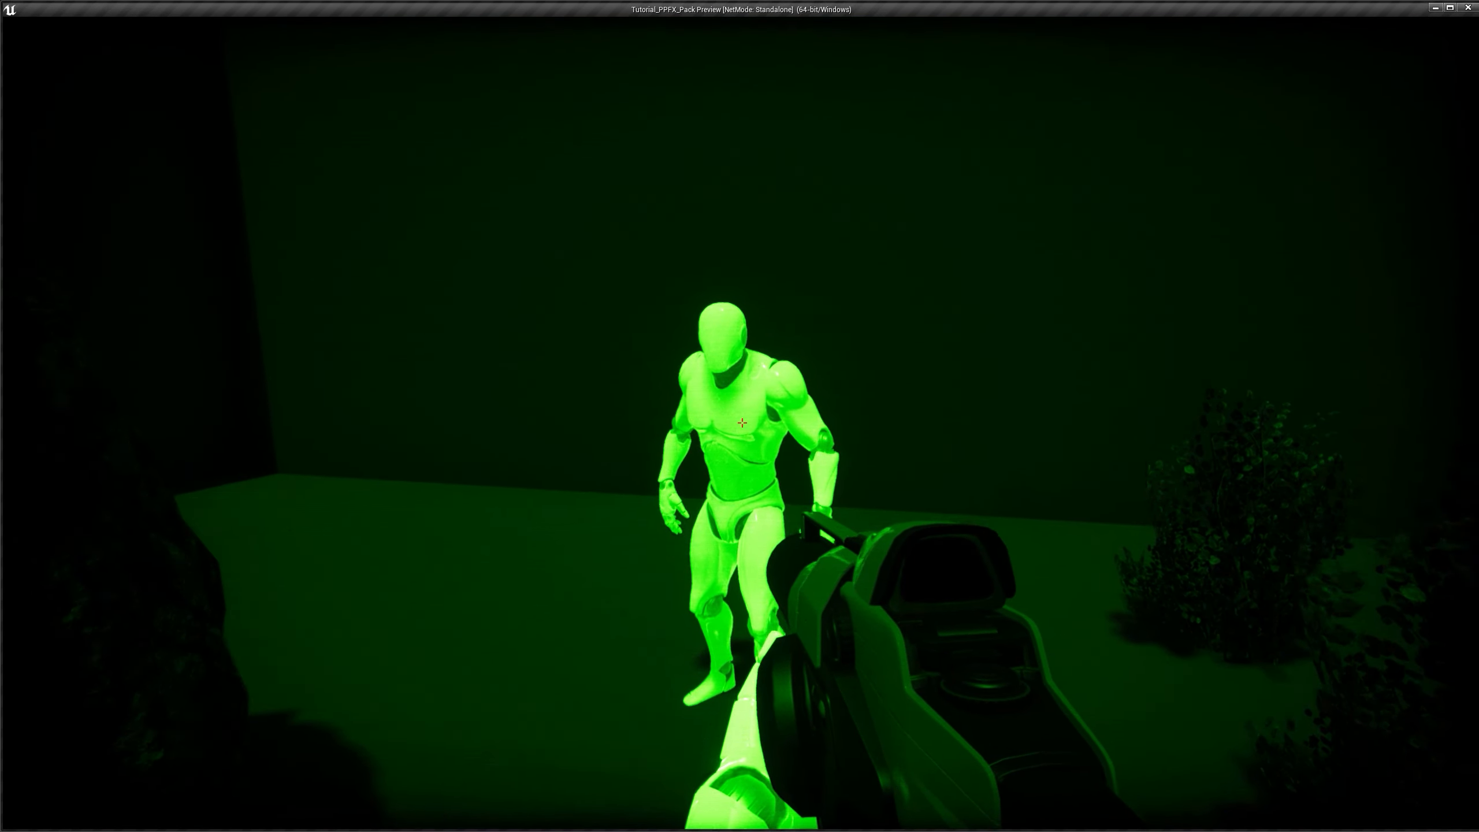
pyautogui.press('Escape')
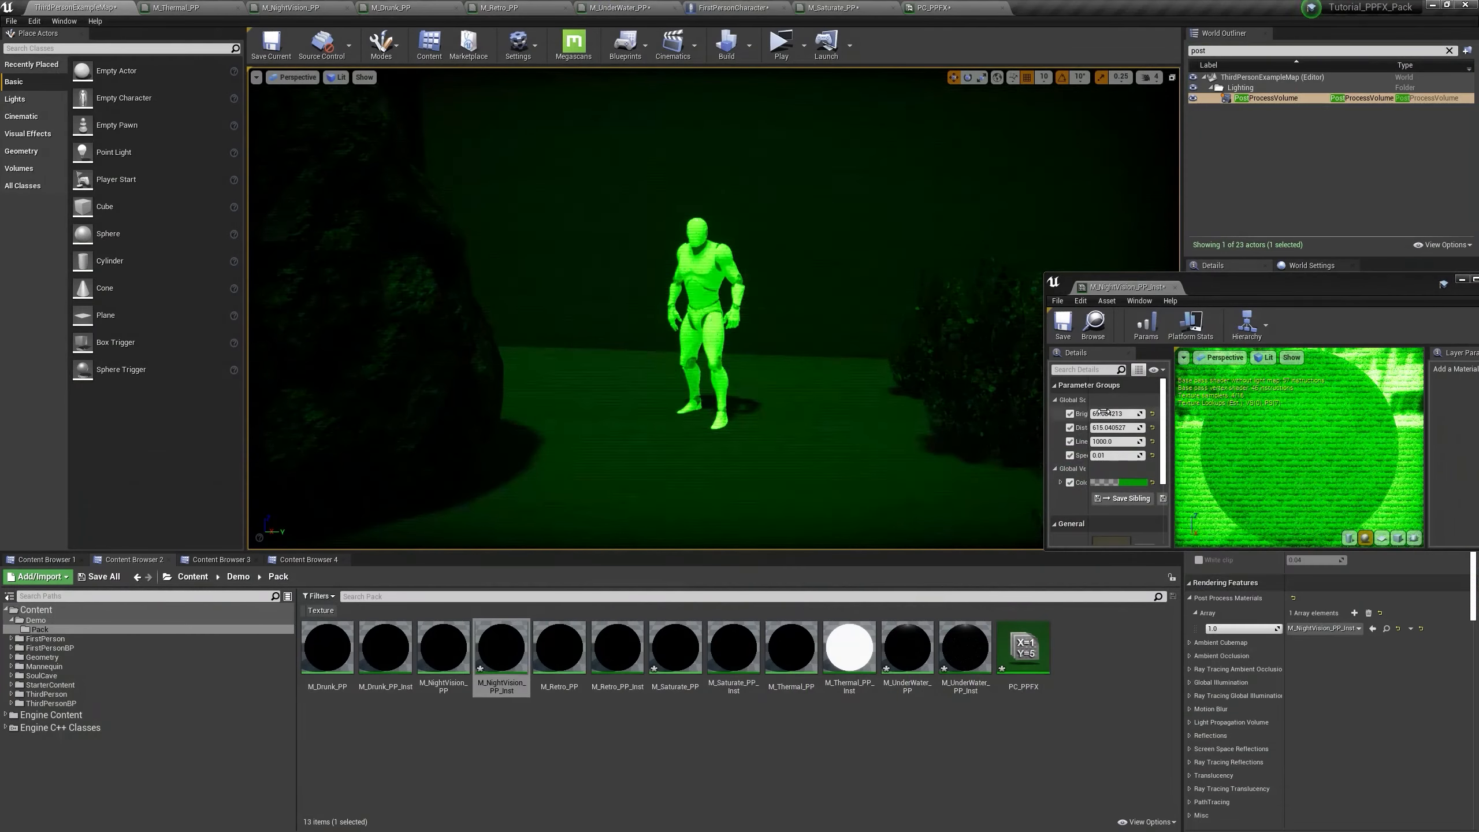
# Step: Try a yellow tint for the night vision instance's color parameter
pyautogui.click(1125, 484)
pyautogui.moveTo(1171, 543); pyautogui.dragTo(1239, 619)
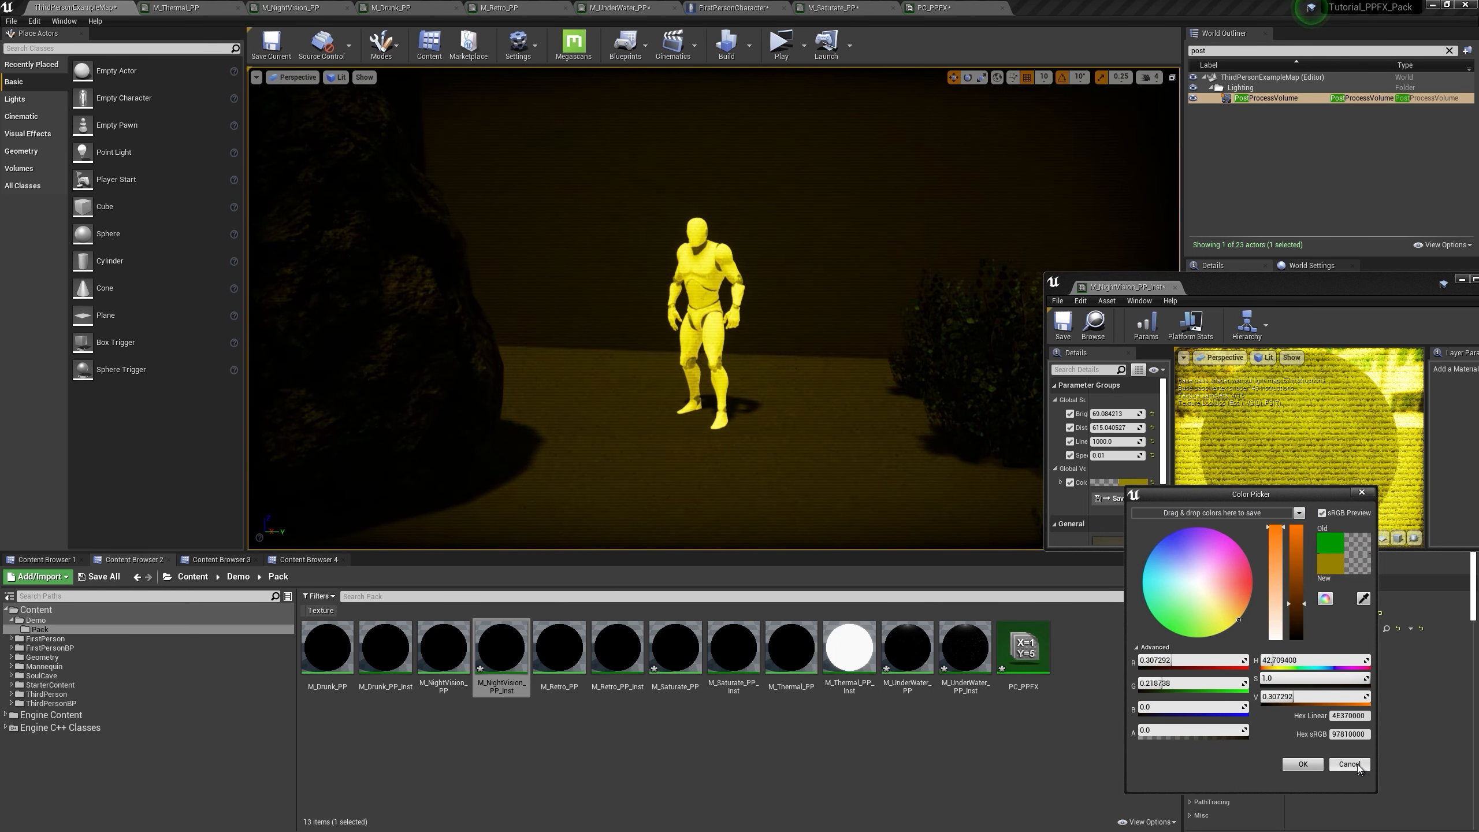
pyautogui.click(1359, 769)
# Step: Walk through the preview level to examine the drunk effect on the rock, mannequins, bushes and bench
pyautogui.moveTo(757, 349)
pyautogui.mouseDown(button='right')
pyautogui.moveTo(810, 372)
pyautogui.moveTo(768, 360)
pyautogui.mouseUp(button='right')
pyautogui.press('s')
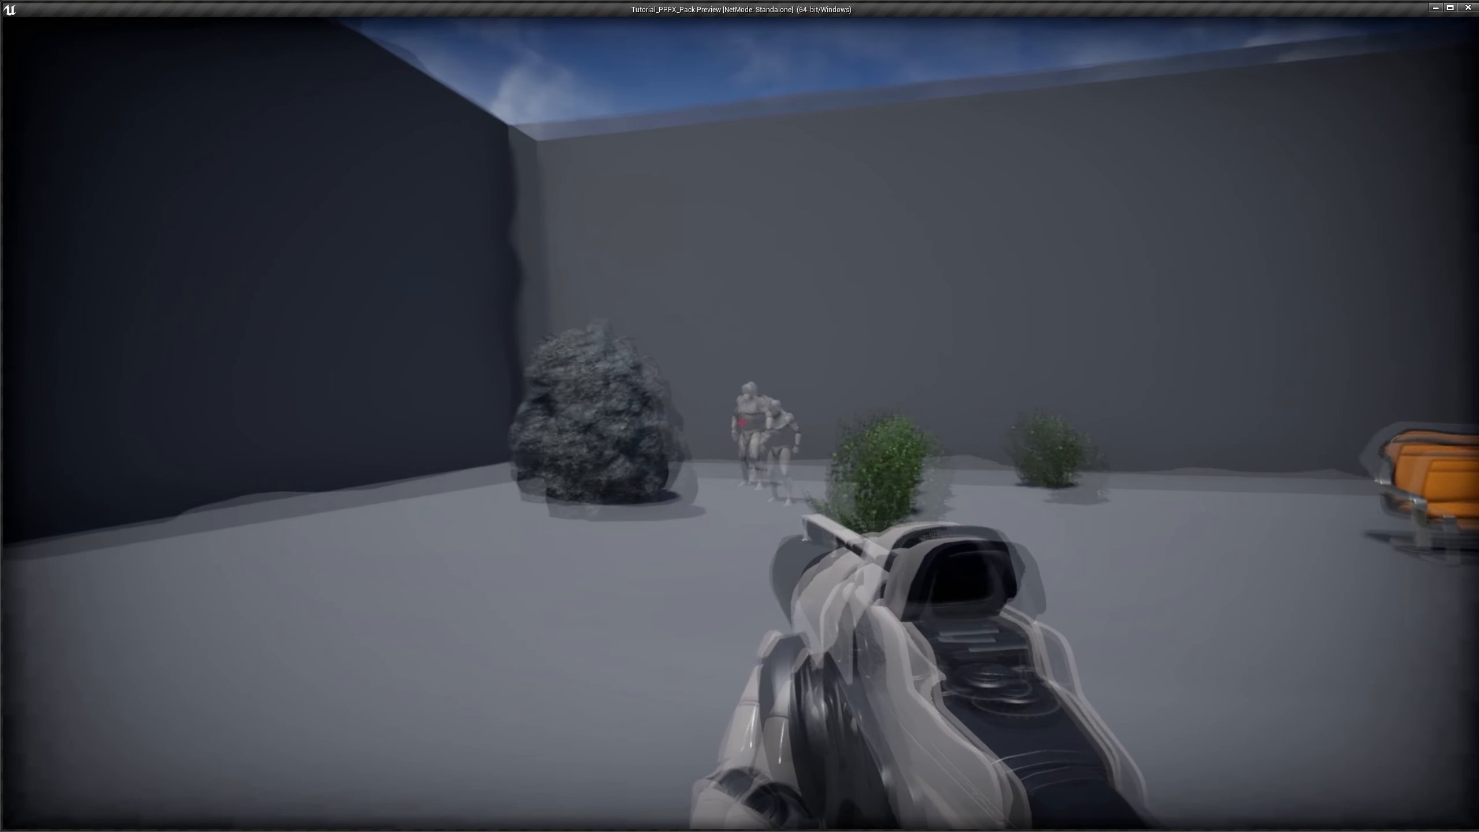
pyautogui.press('w')
pyautogui.press('a')
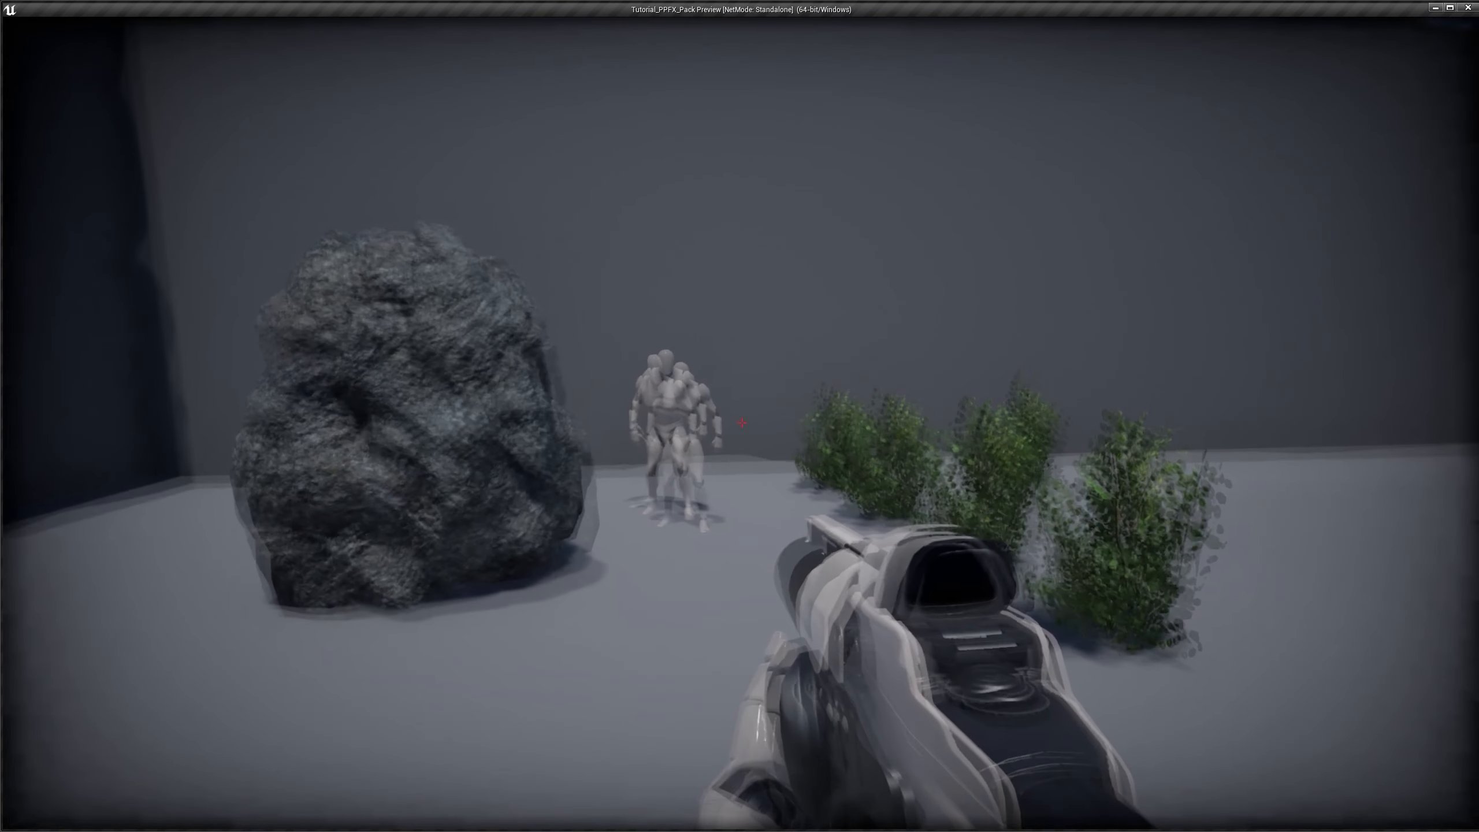
pyautogui.press('w')
pyautogui.press('d')
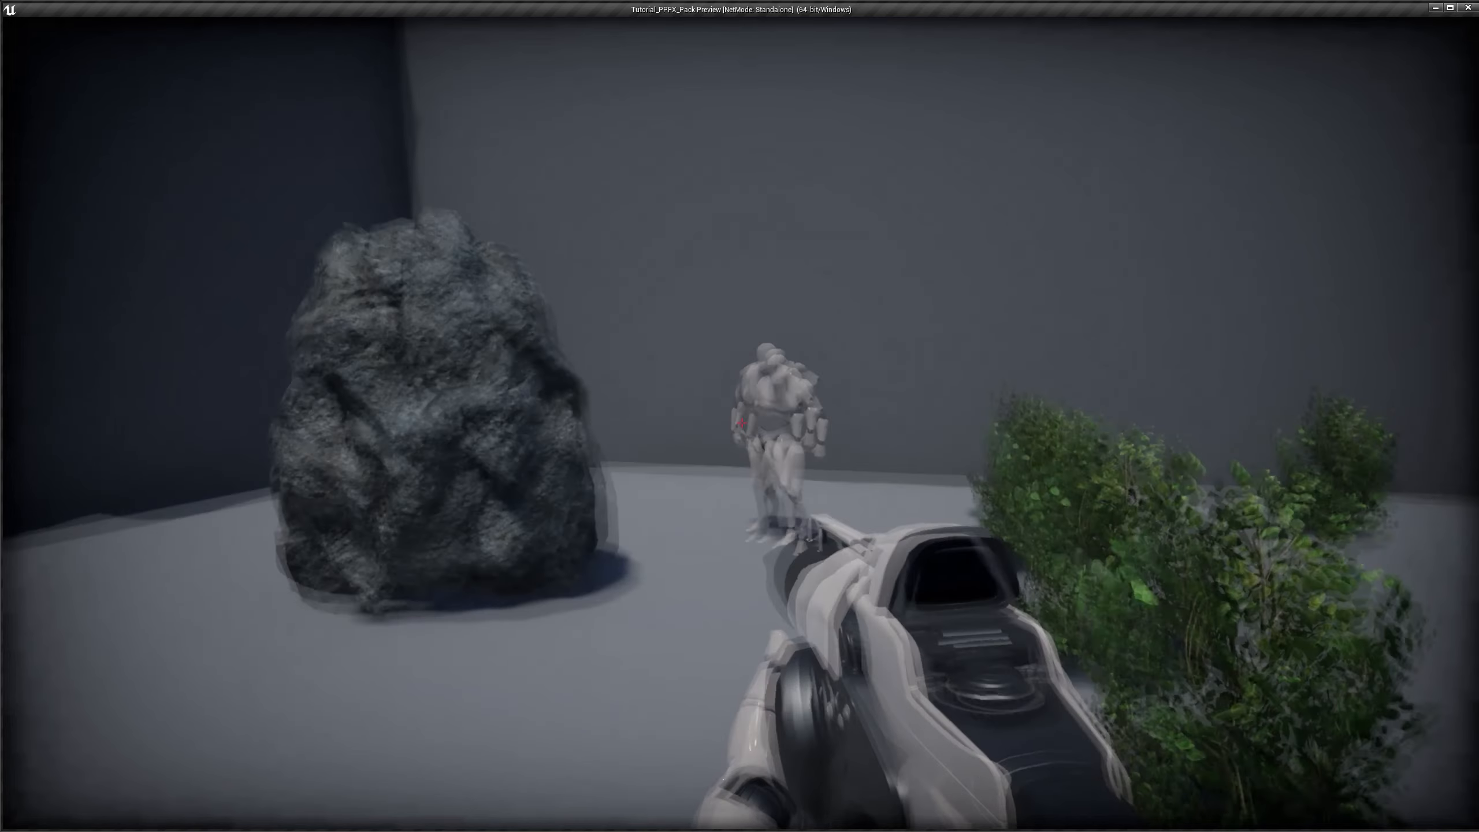
pyautogui.press('w')
pyautogui.press('w')
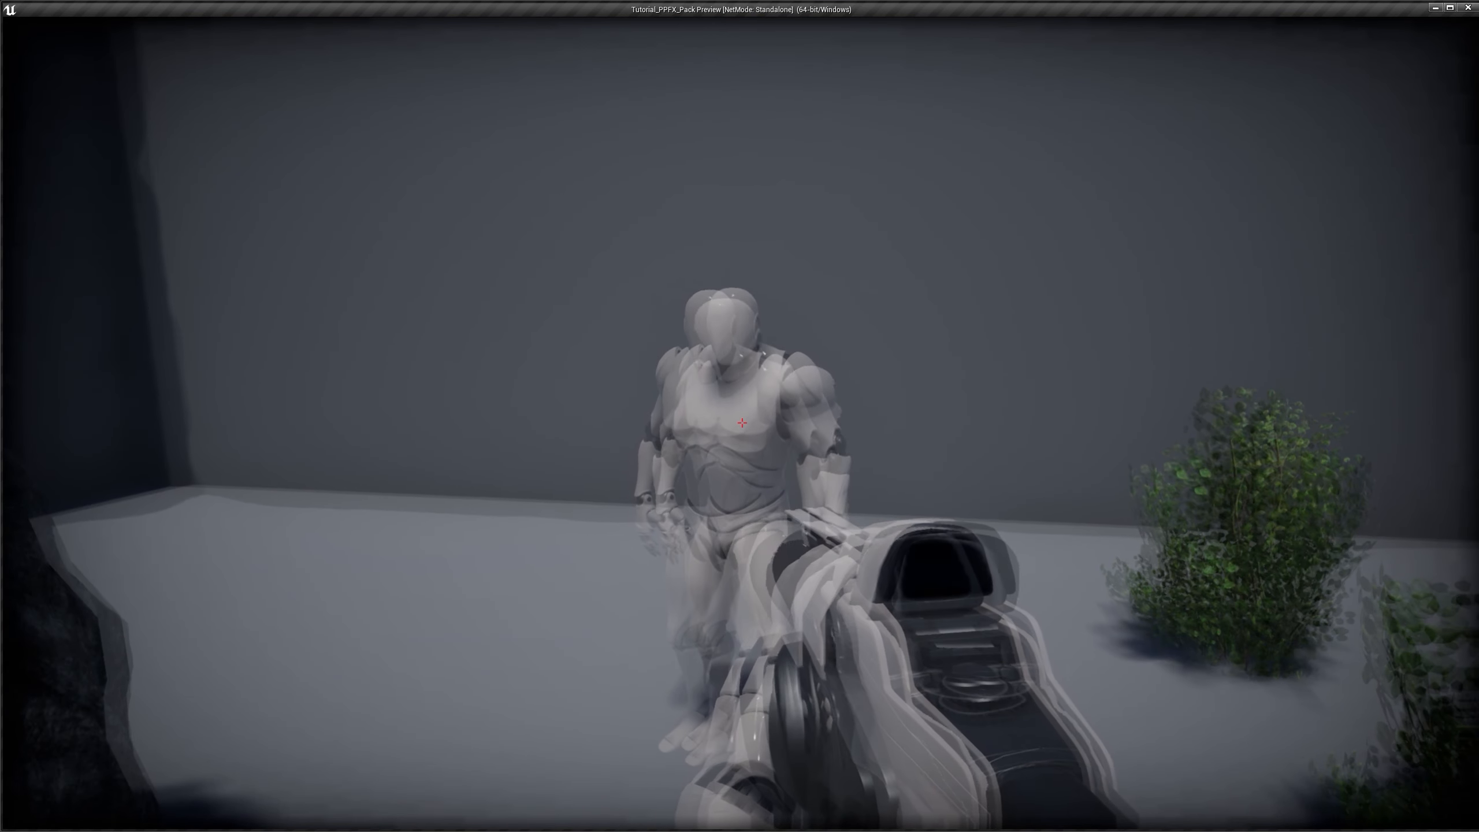
pyautogui.press('w')
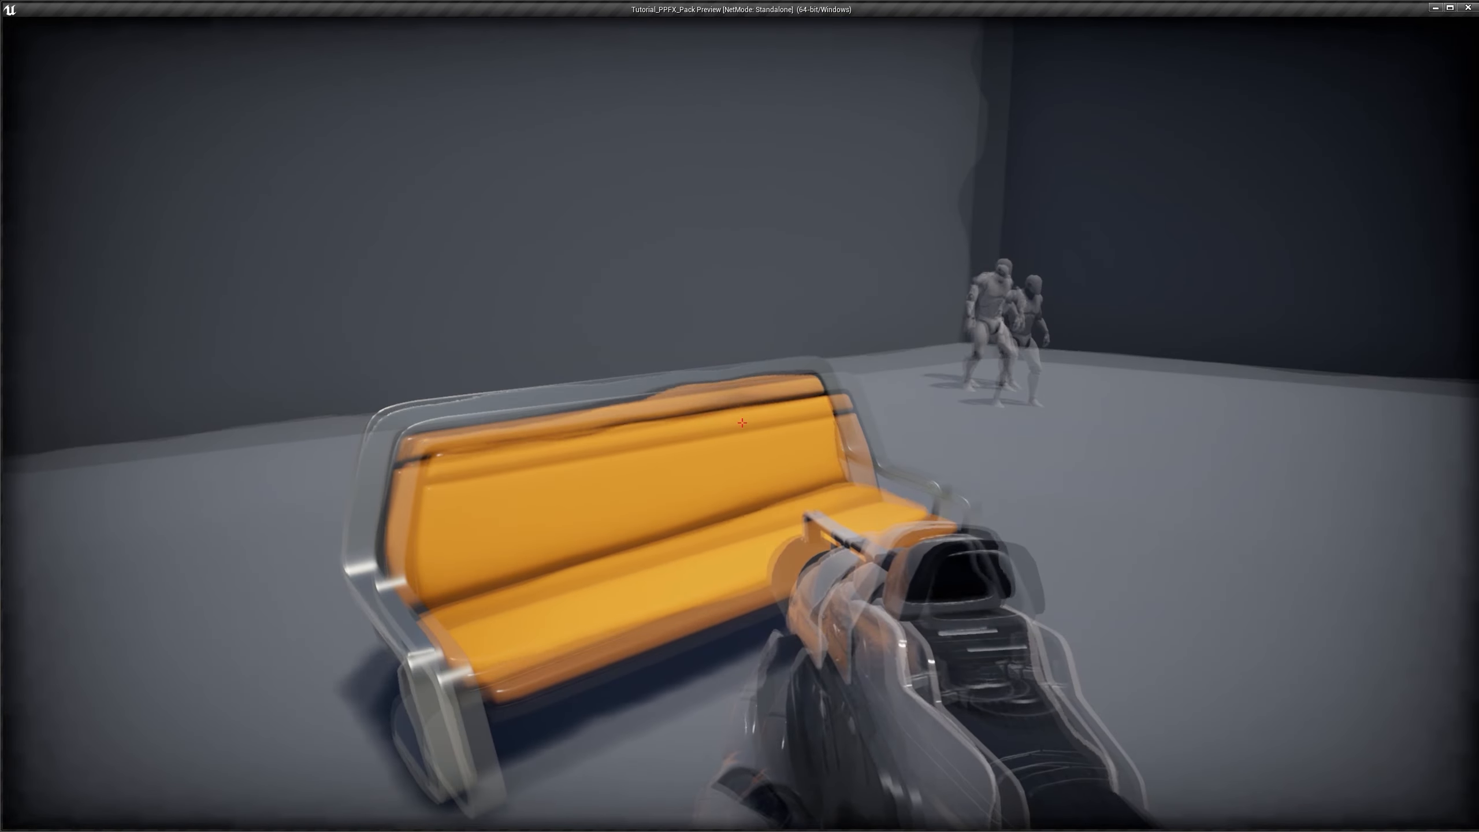
pyautogui.press('w')
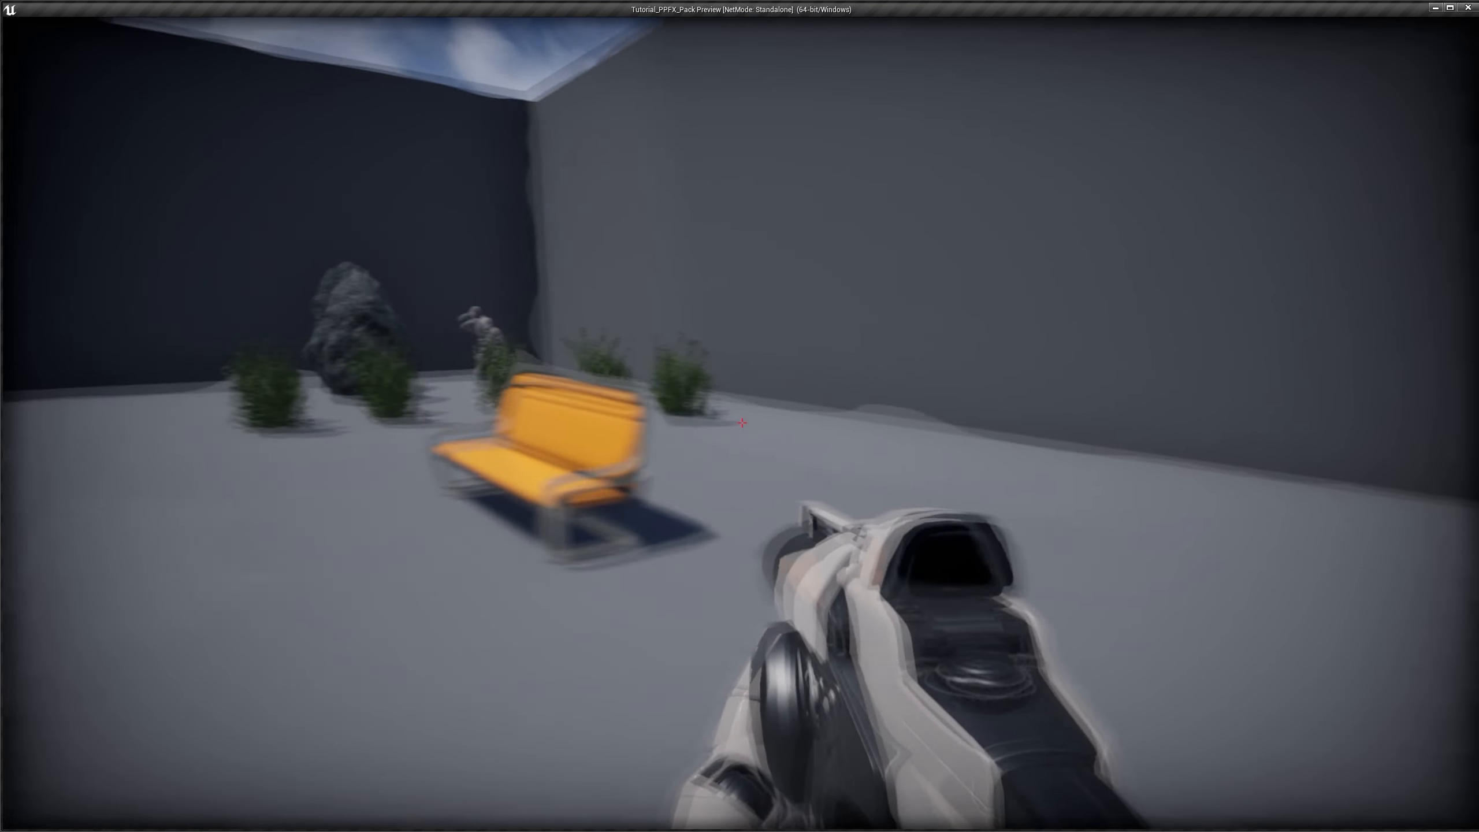
pyautogui.press('w')
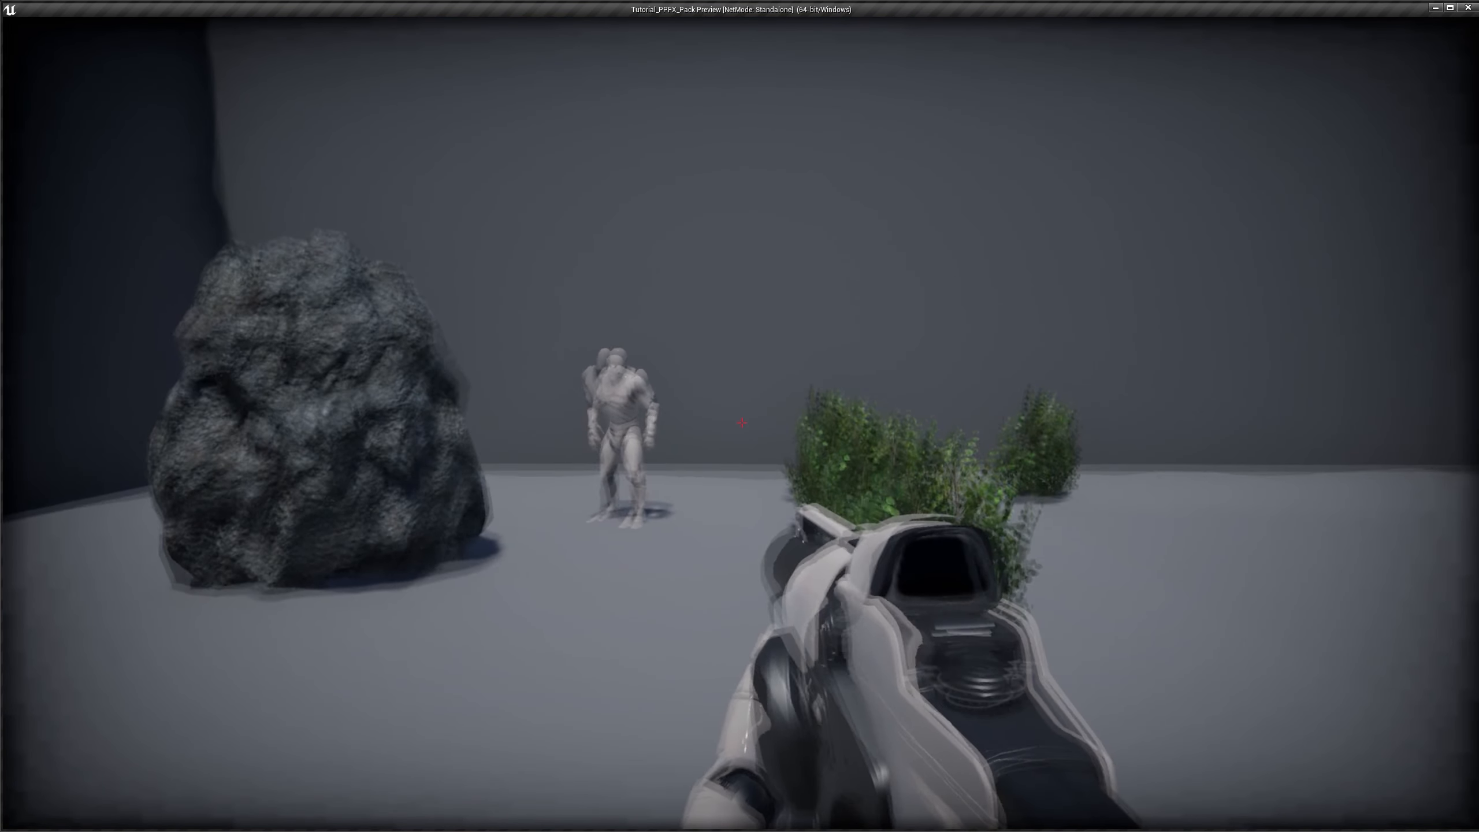
pyautogui.press('Escape')
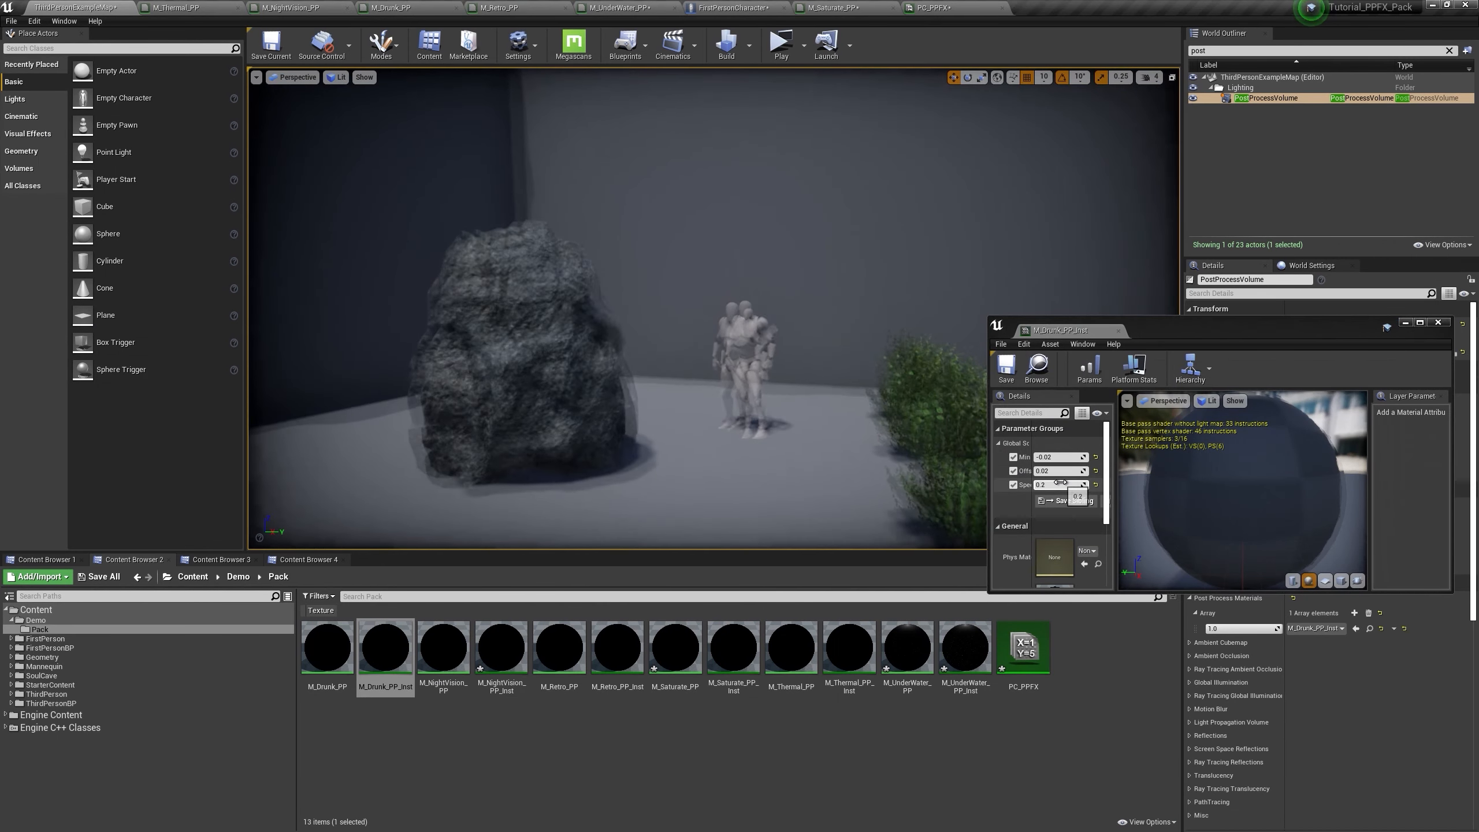
# Step: Try the speed parameter of M_Drunk_PP_Inst at 1, and set it back to 0.2
pyautogui.click(1061, 485)
pyautogui.write('1')
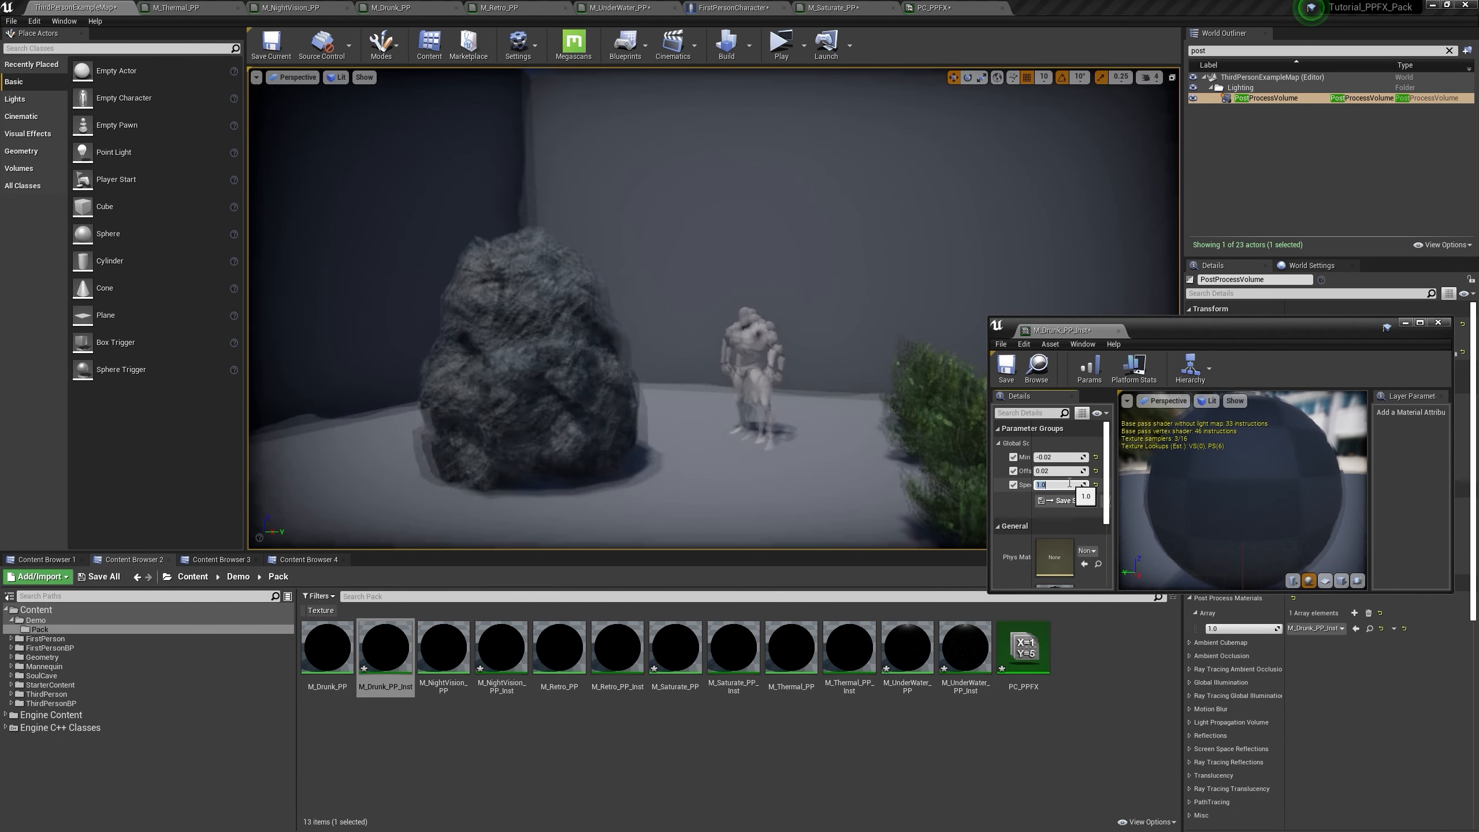
pyautogui.write('.2')
pyautogui.press('Return')
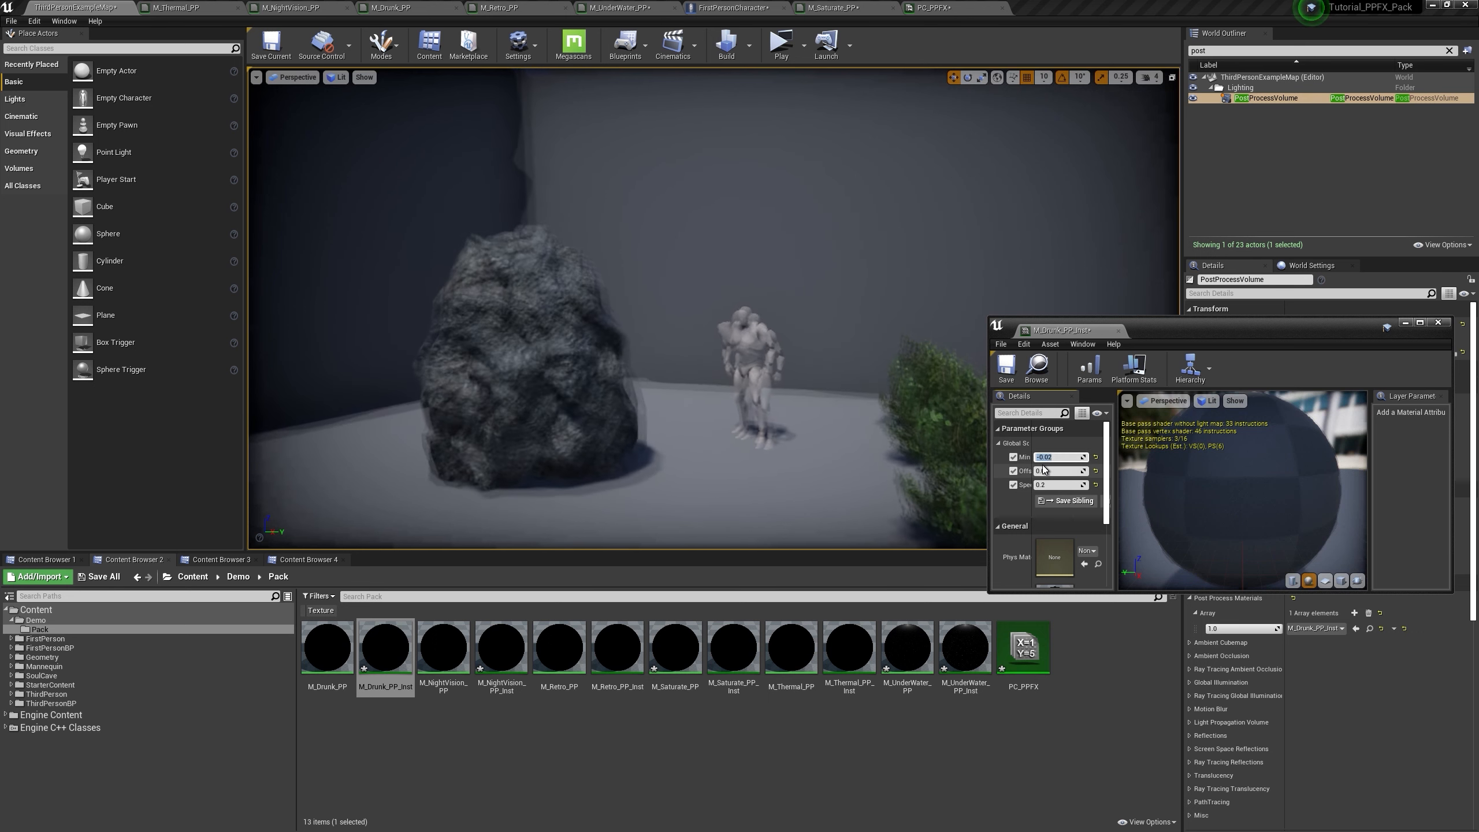
# Step: Try the drunk instance's min parameter at -0.1, and set it back to -0.02
pyautogui.press('Return')
pyautogui.write('-0.1')
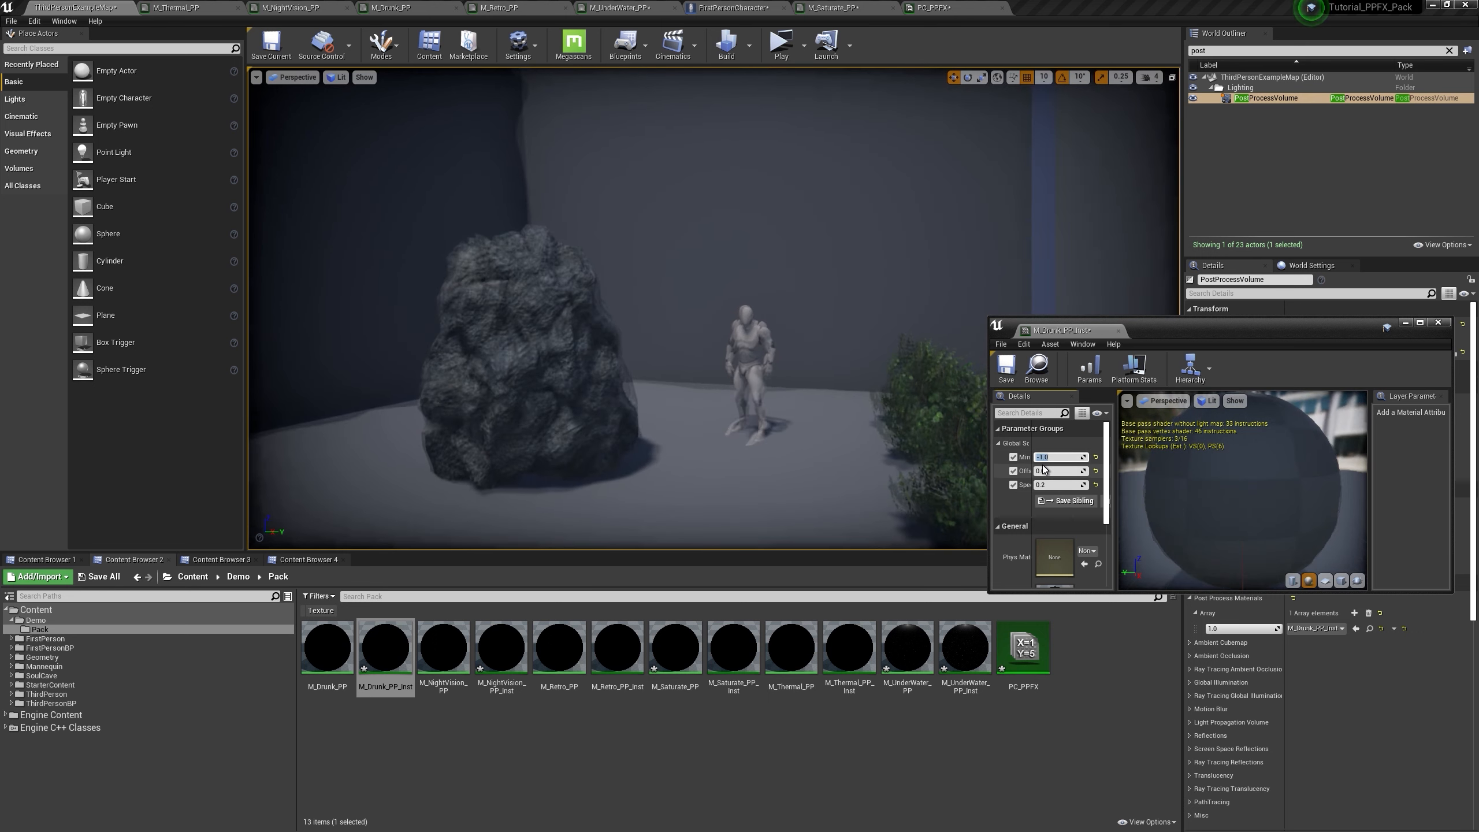
pyautogui.press('Return')
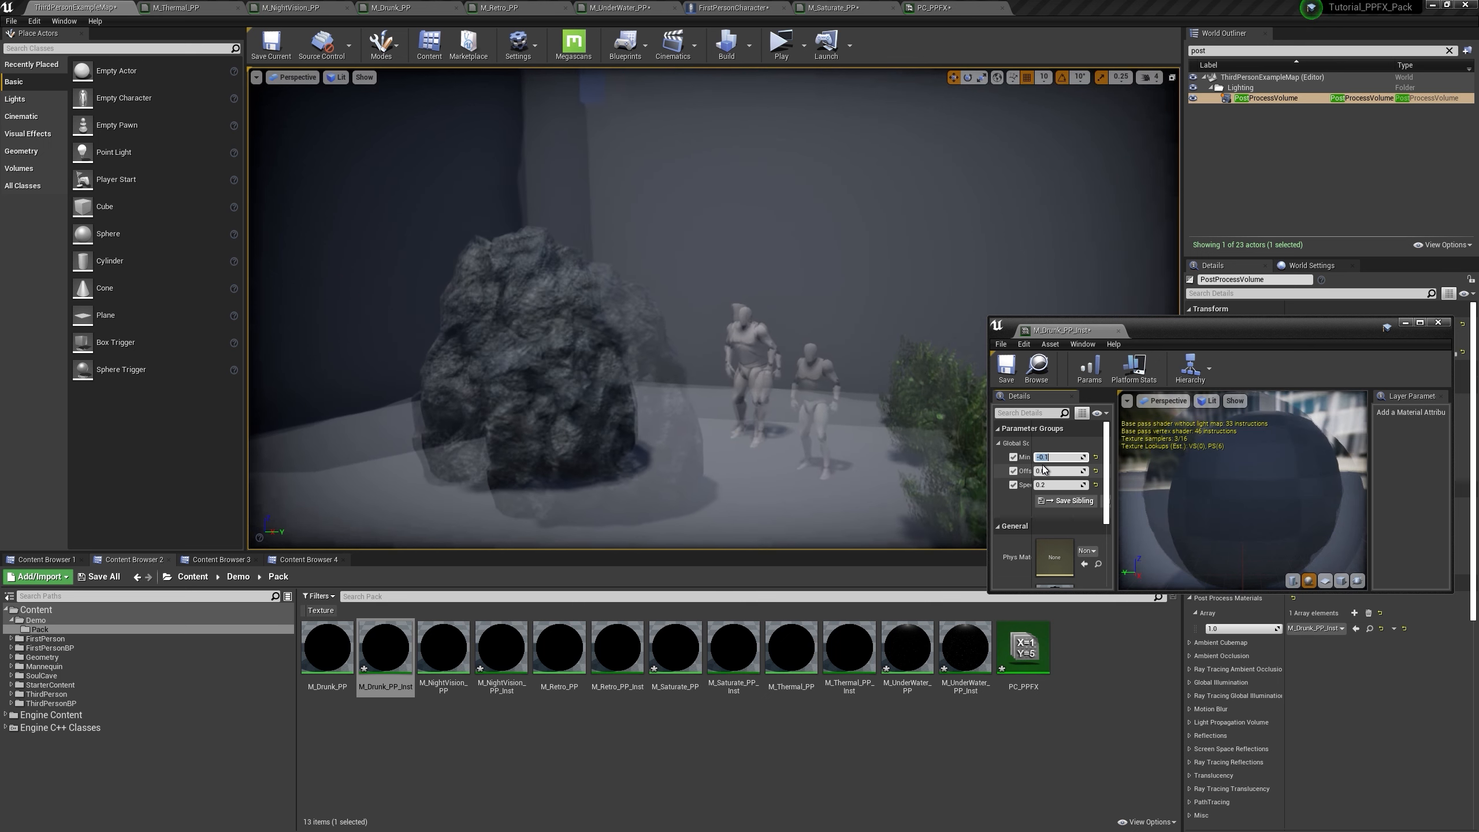
pyautogui.write('-0')
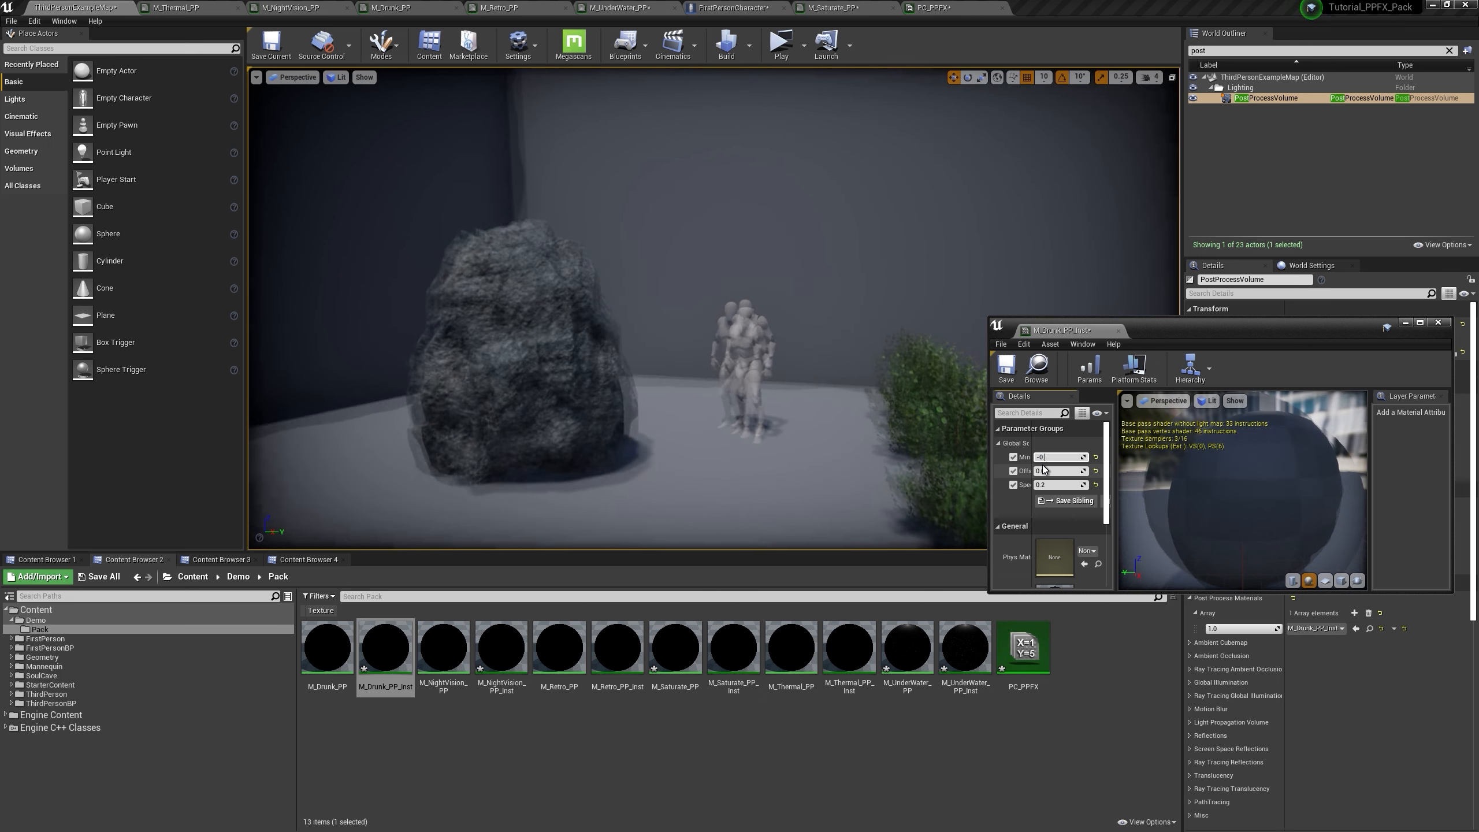
pyautogui.write('.02')
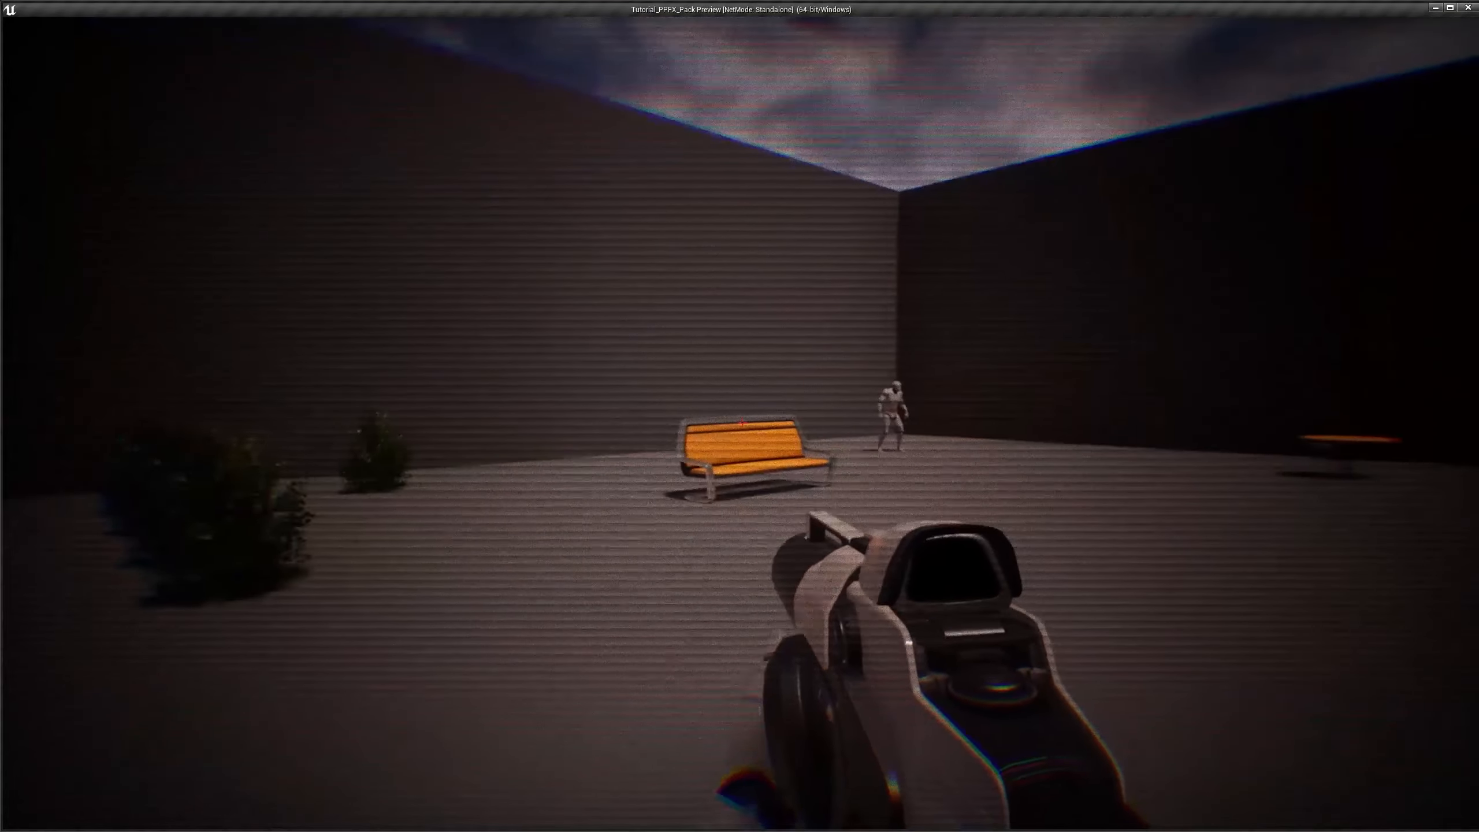
# Step: Walk through the preview level to examine the retro effect on the mannequin, rock, bushes and bench
pyautogui.press('w')
pyautogui.press('w')
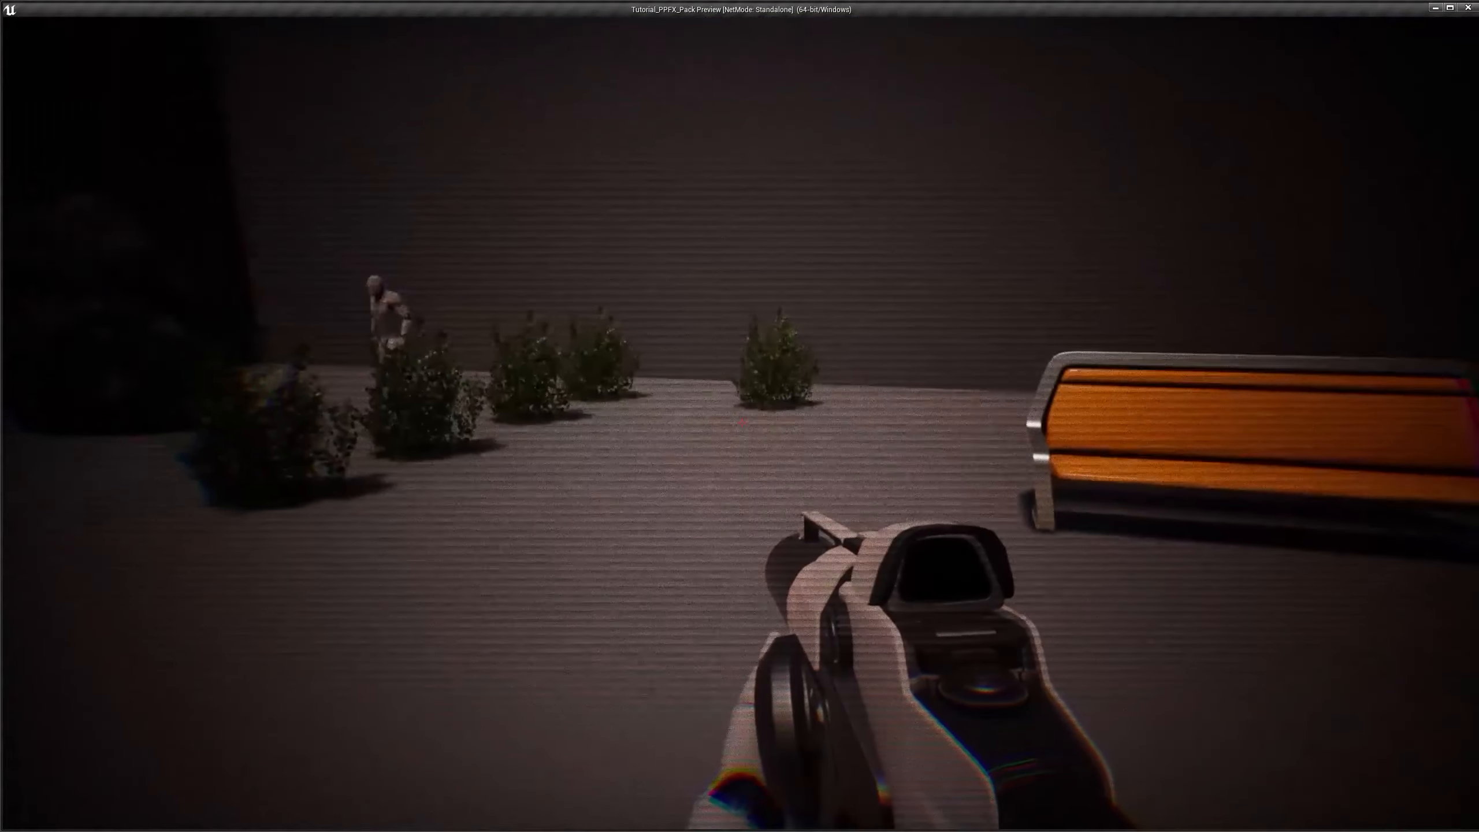
pyautogui.press('a')
pyautogui.press('w')
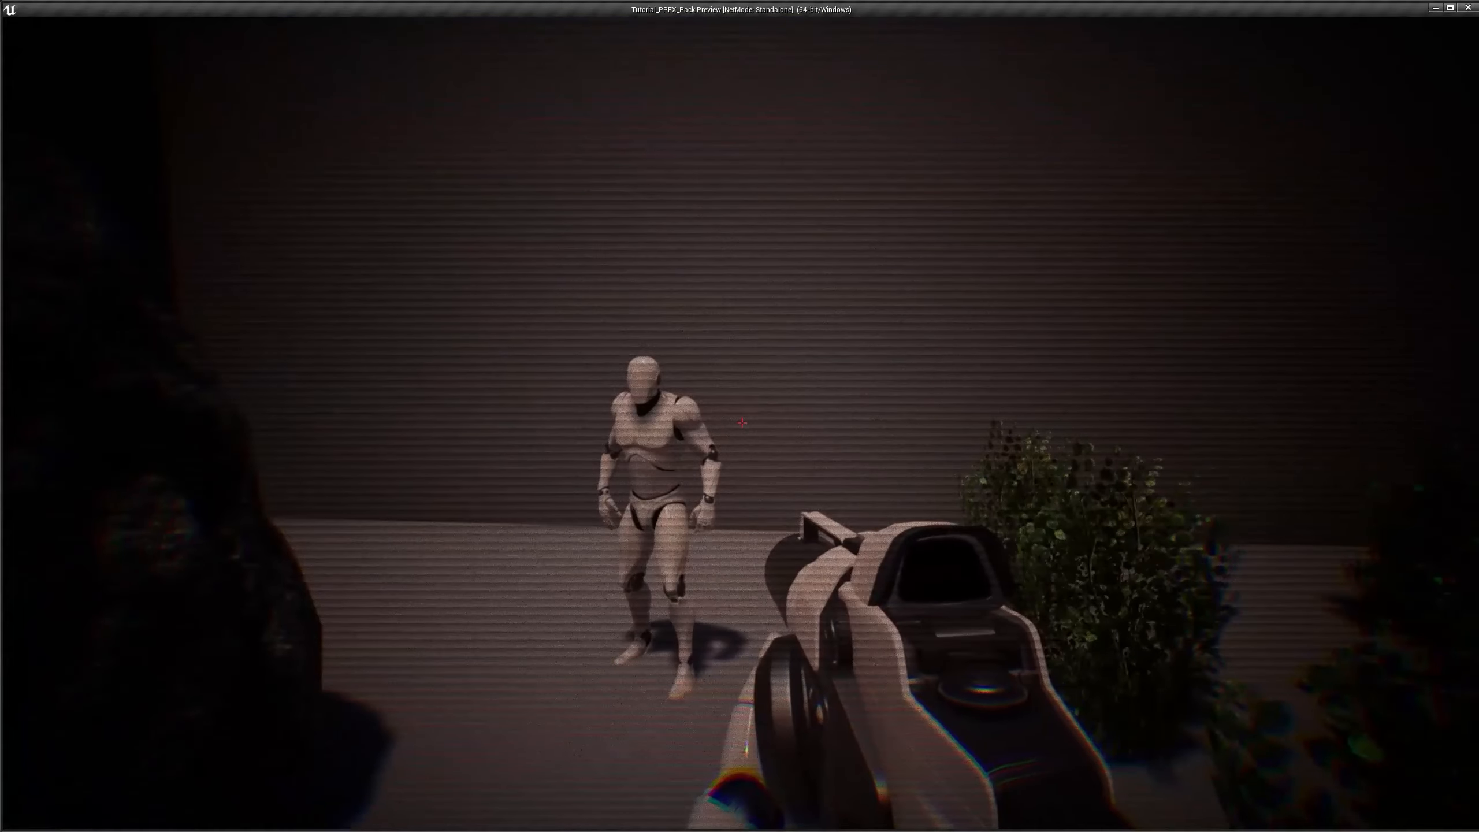
pyautogui.press('s')
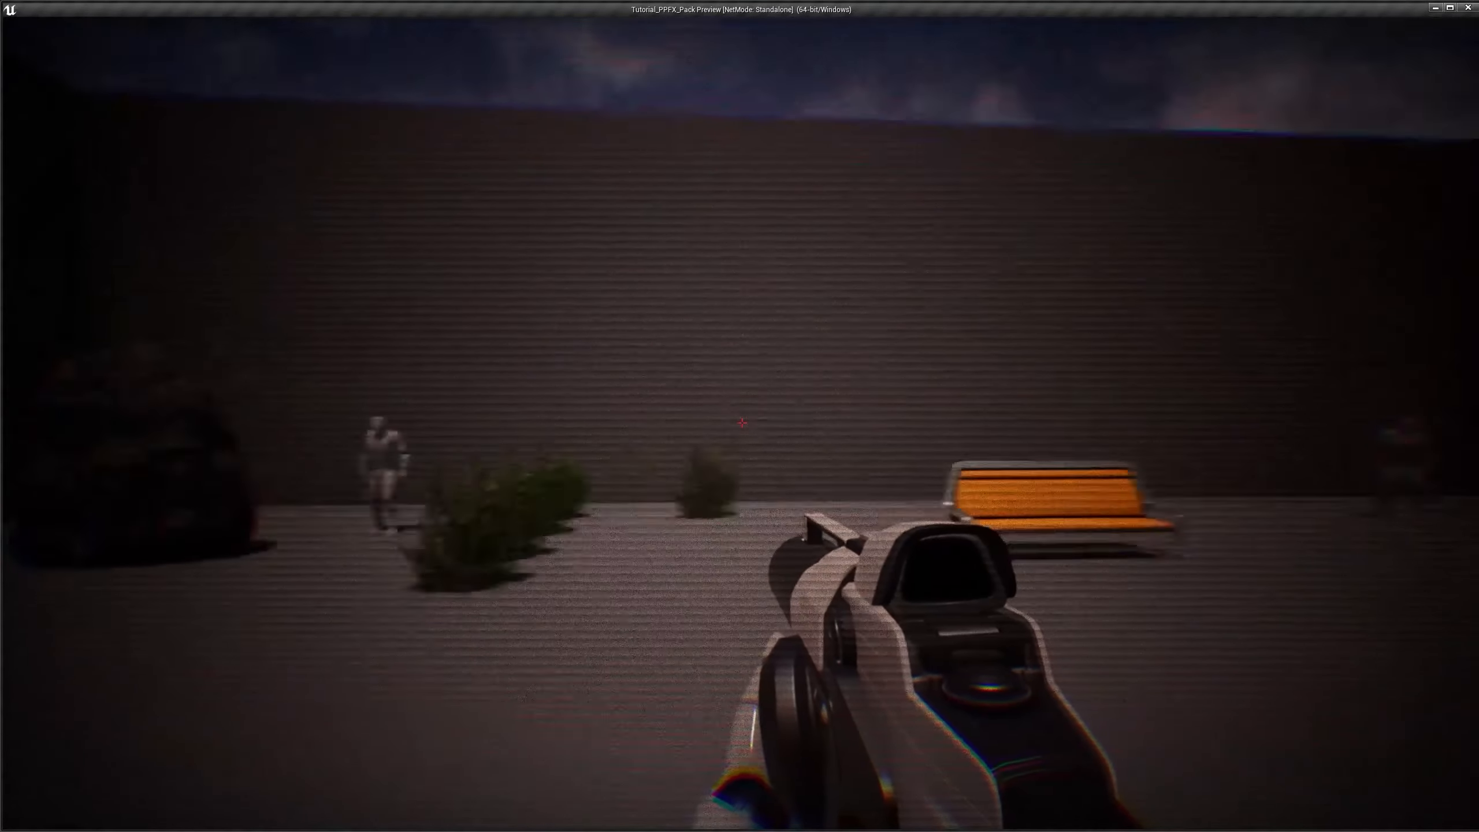
pyautogui.press('w')
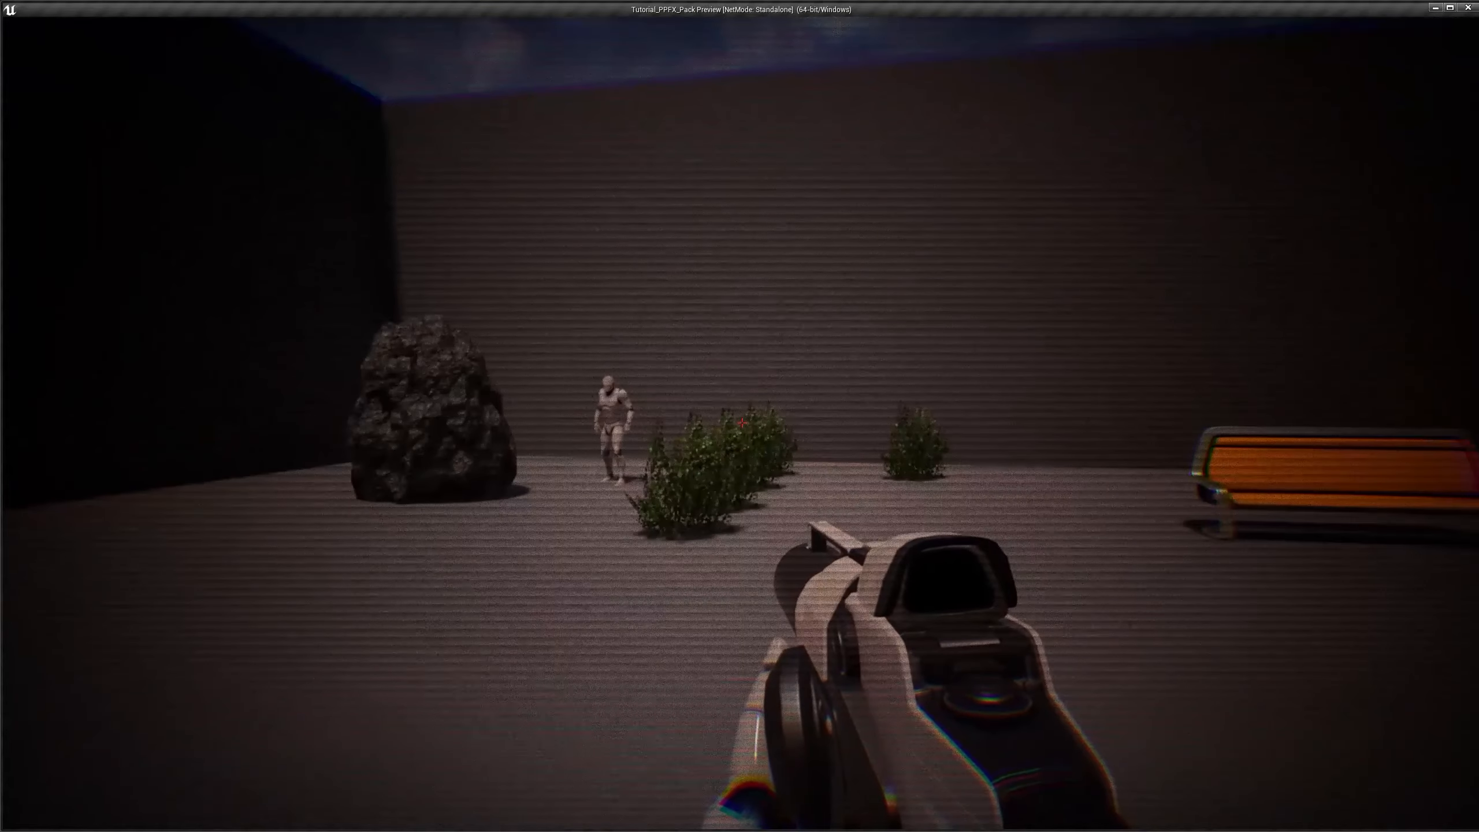
pyautogui.press('a')
pyautogui.press('w')
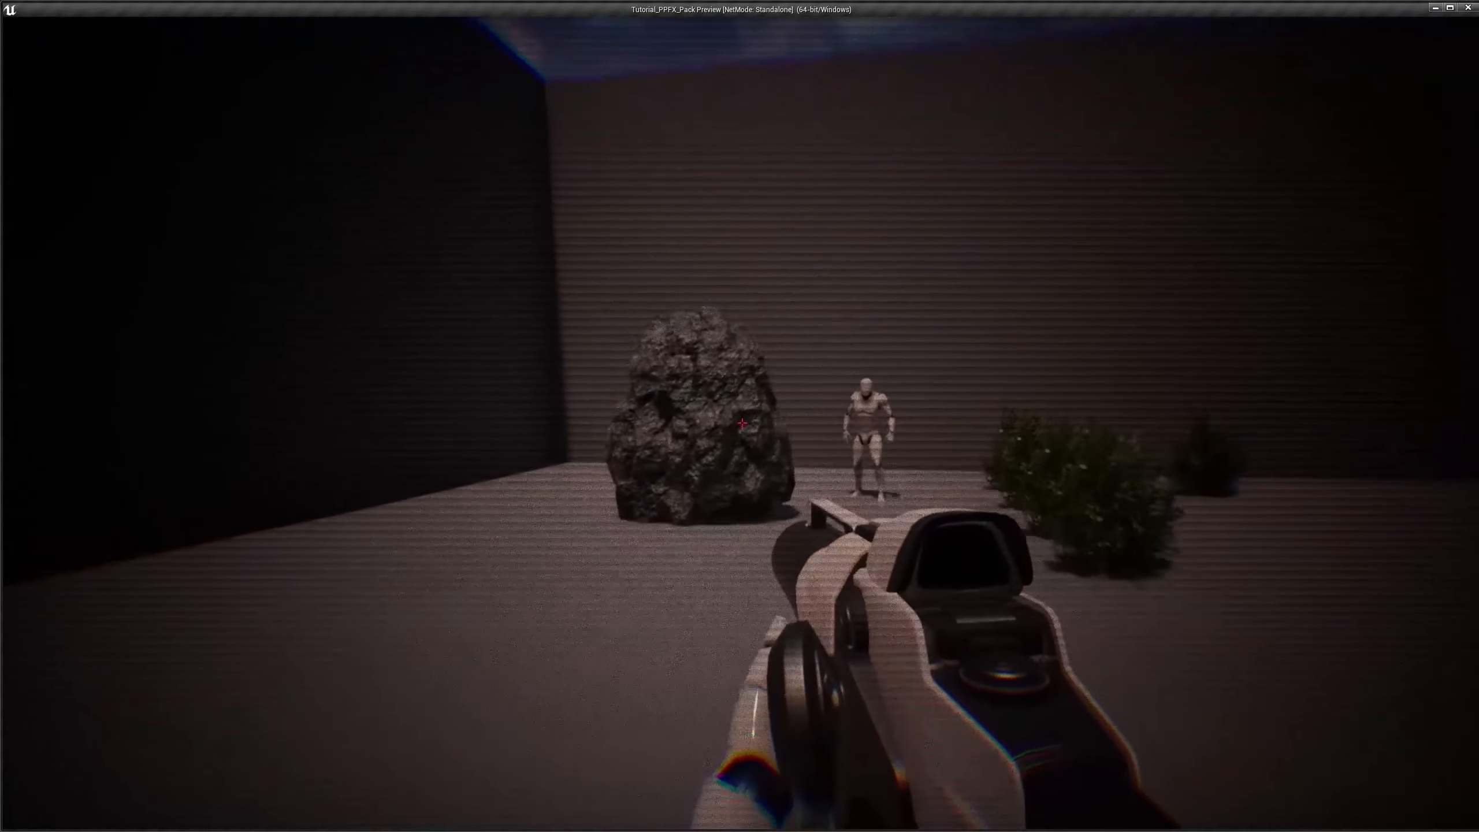
pyautogui.press('w')
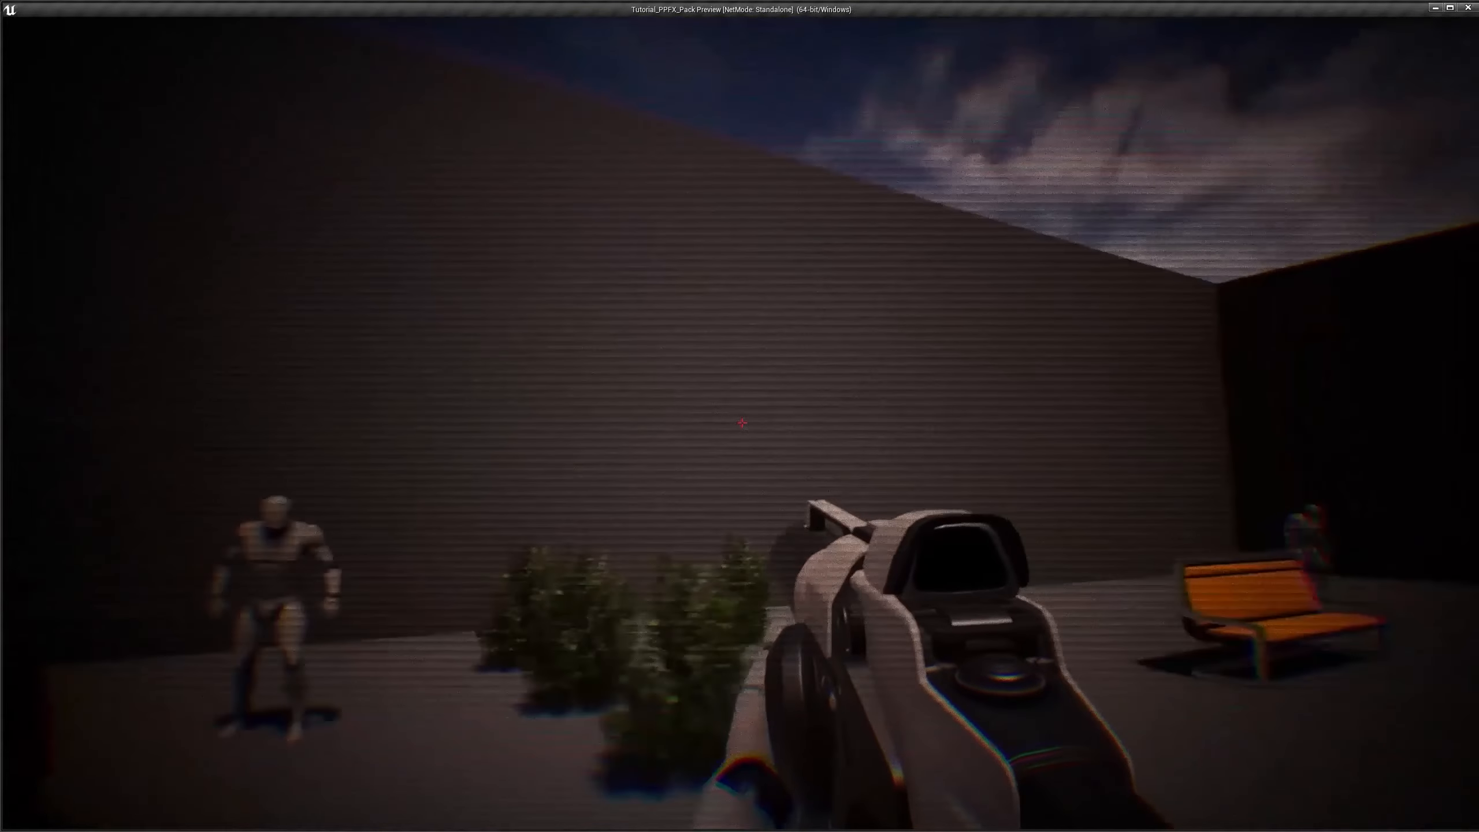
pyautogui.press('d')
pyautogui.press('s')
pyautogui.press('w')
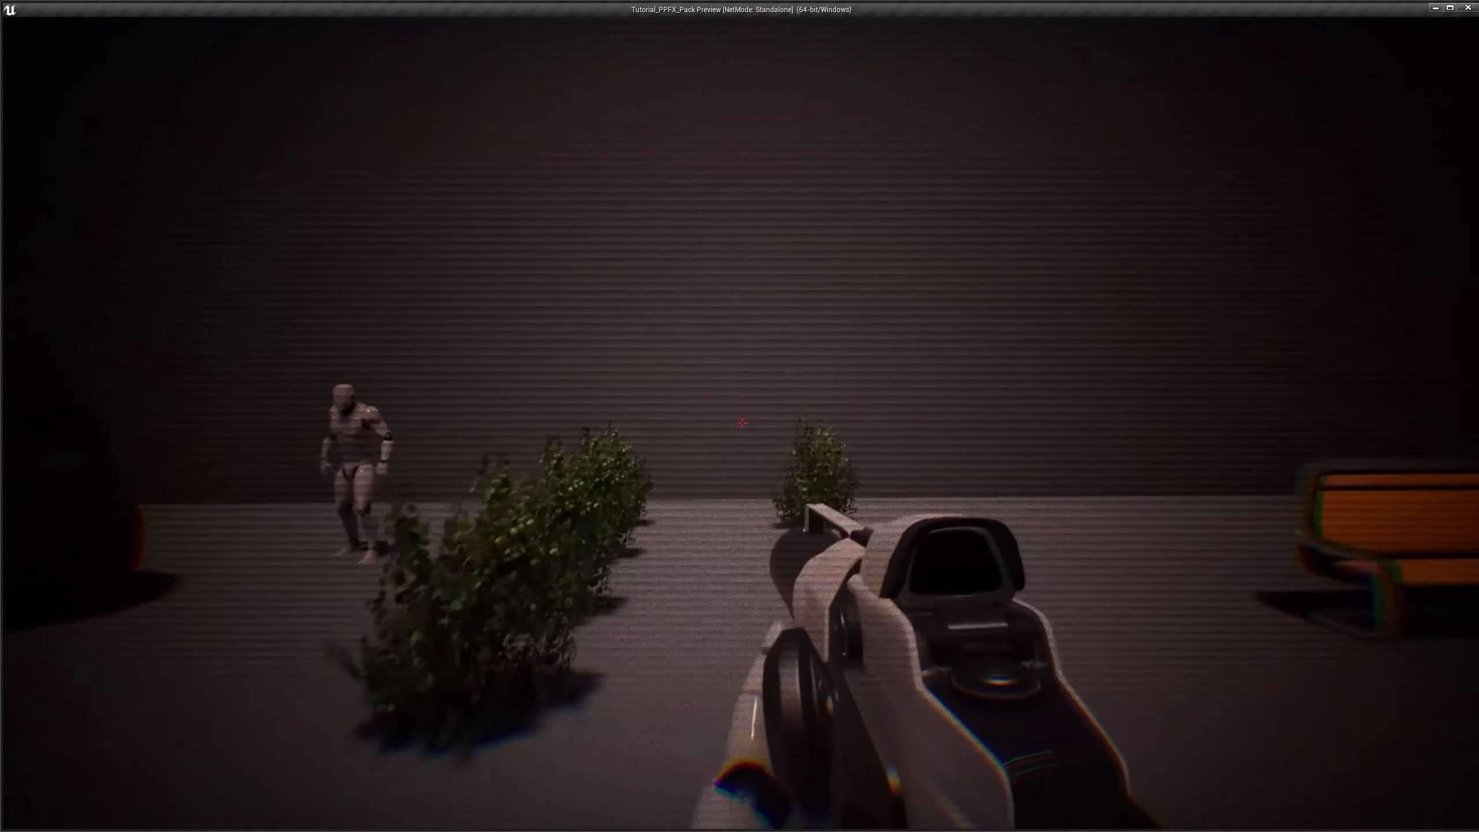
pyautogui.press('s')
pyautogui.press('Escape')
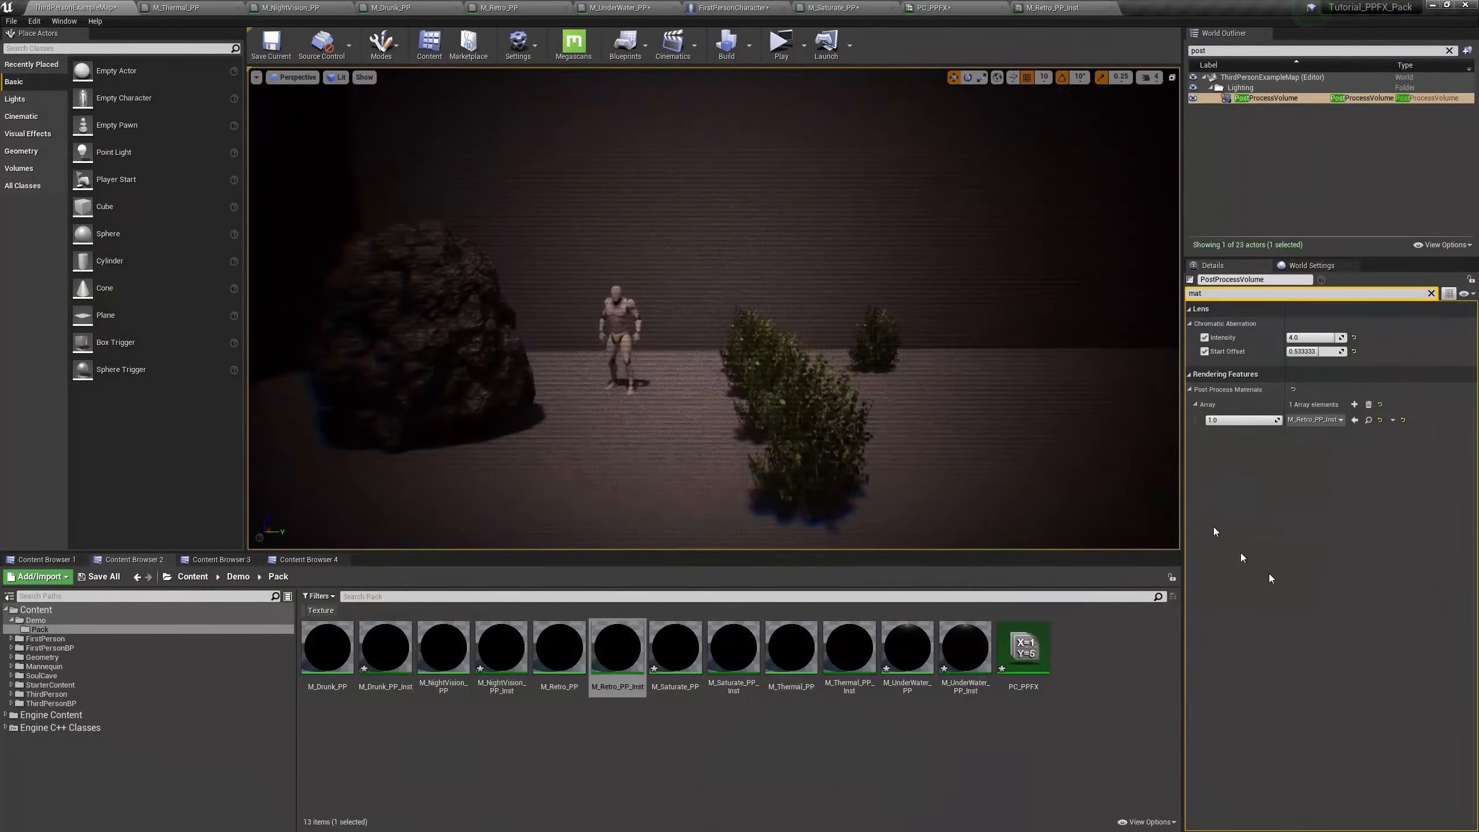
# Step: Try a blue tint for the color parameter of M_Retro_PP_Inst, and try adjusting its alpha
pyautogui.click(1059, 533)
pyautogui.moveTo(1130, 564); pyautogui.dragTo(1131, 602)
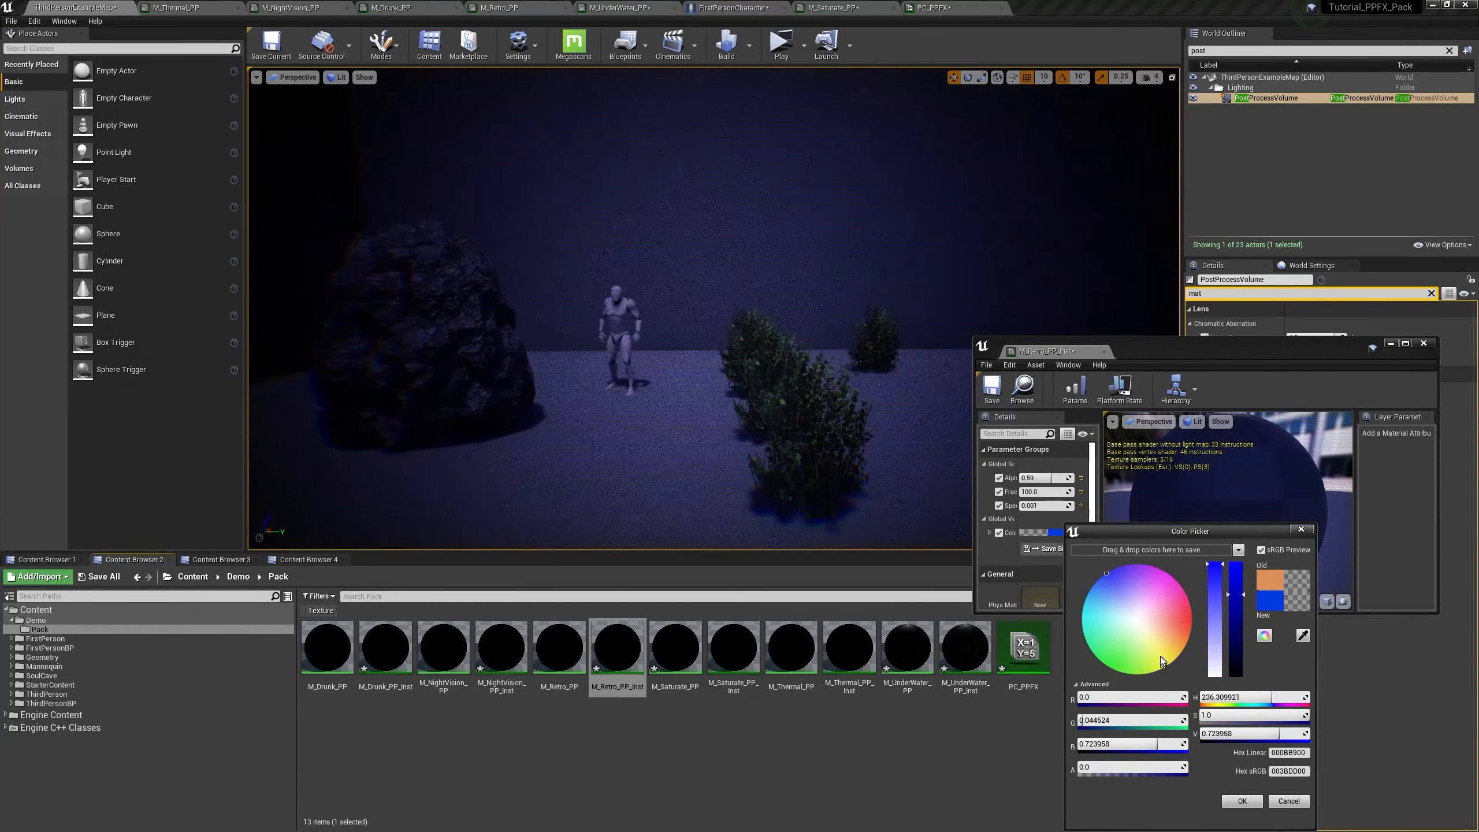
pyautogui.click(1287, 802)
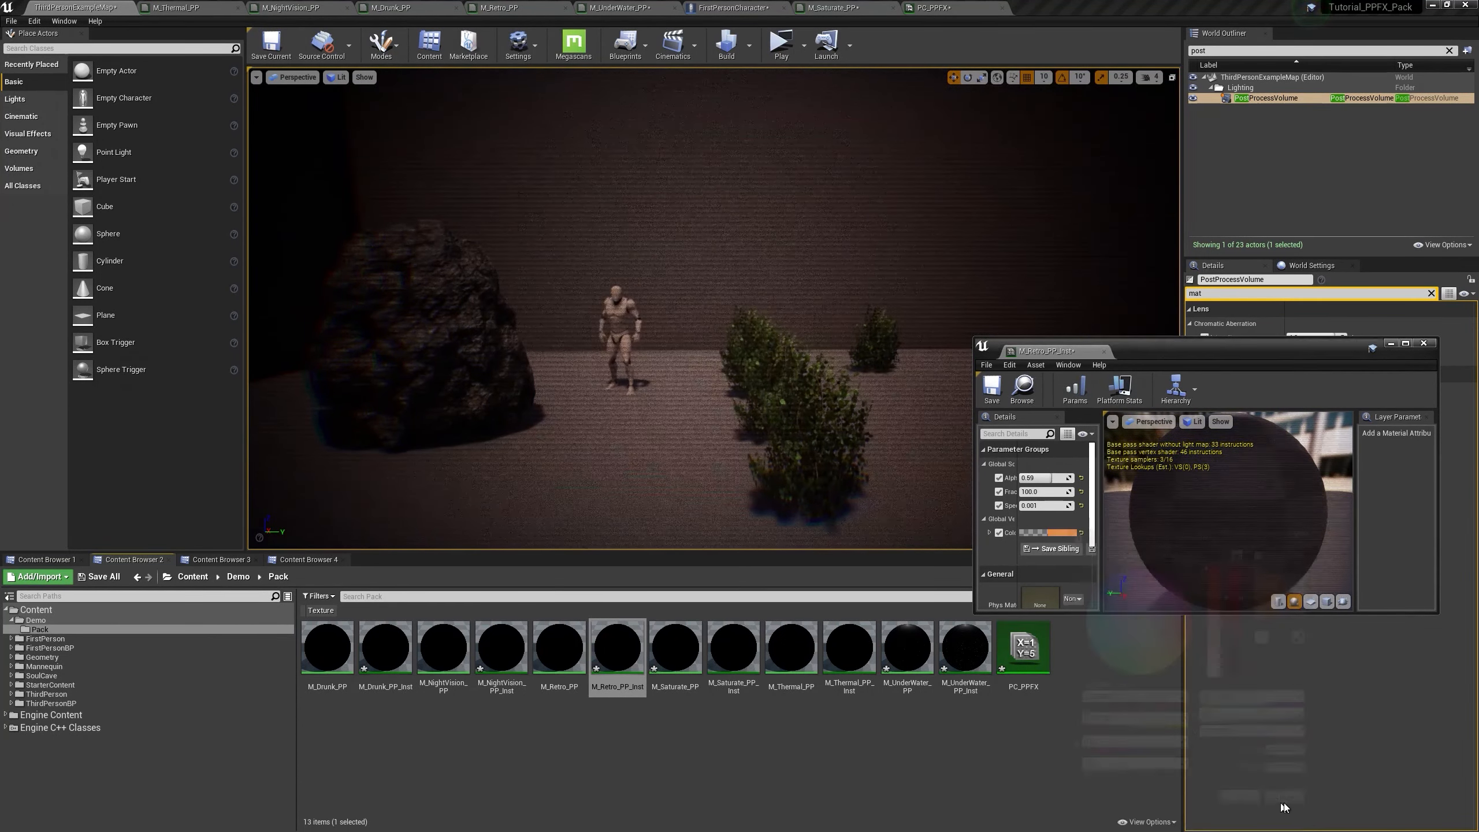
pyautogui.moveTo(1052, 475)
pyautogui.mouseDown()
pyautogui.moveTo(1066, 475)
pyautogui.moveTo(1031, 475)
pyautogui.moveTo(1072, 475)
pyautogui.moveTo(1025, 491)
pyautogui.moveTo(1048, 491)
pyautogui.mouseUp()
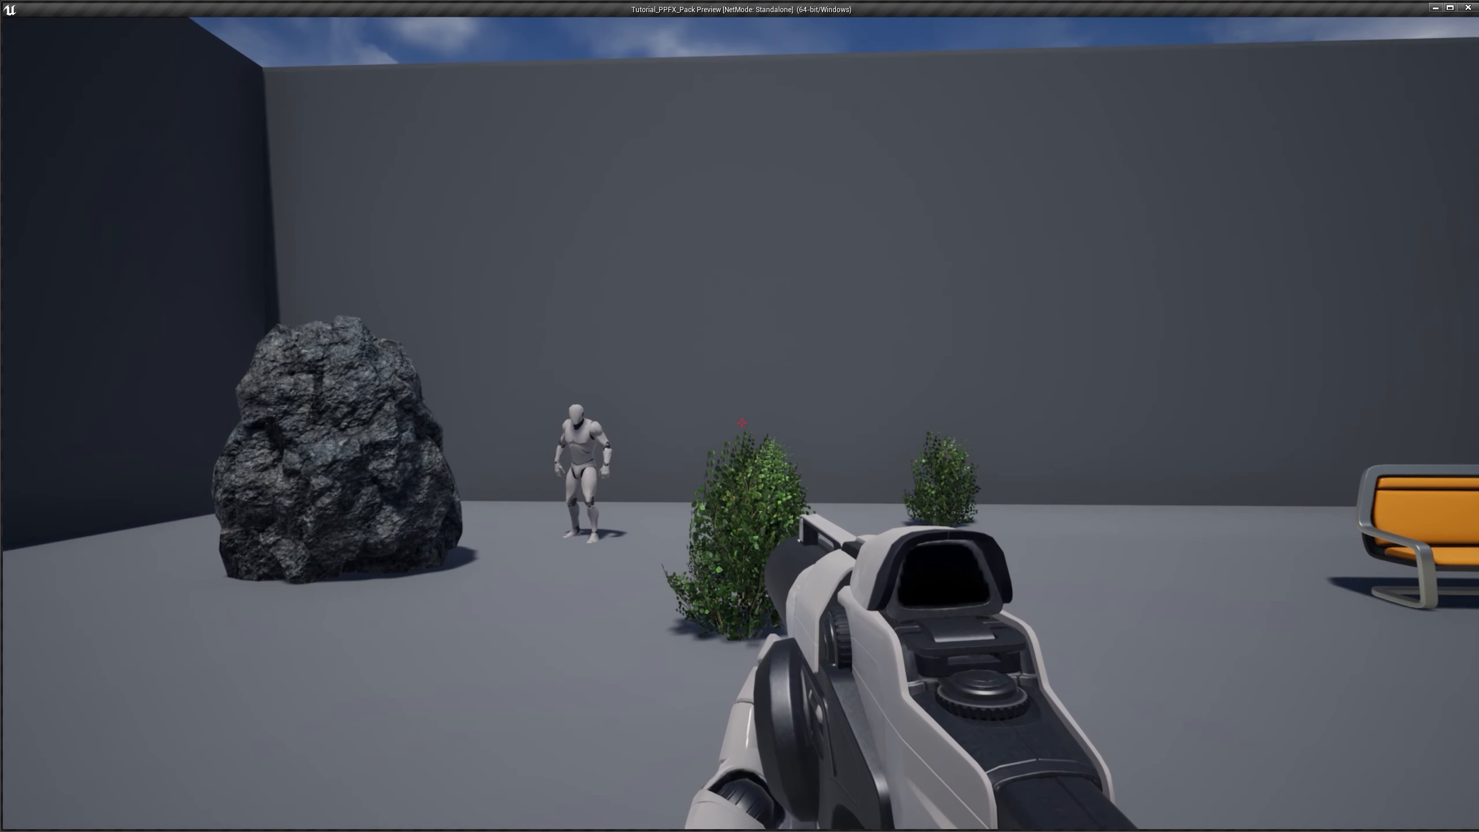
# Step: Walk through the preview level to compare the boosted-colour and black-and-white saturation looks on the rock, mannequin, bushes and bench
pyautogui.press('w')
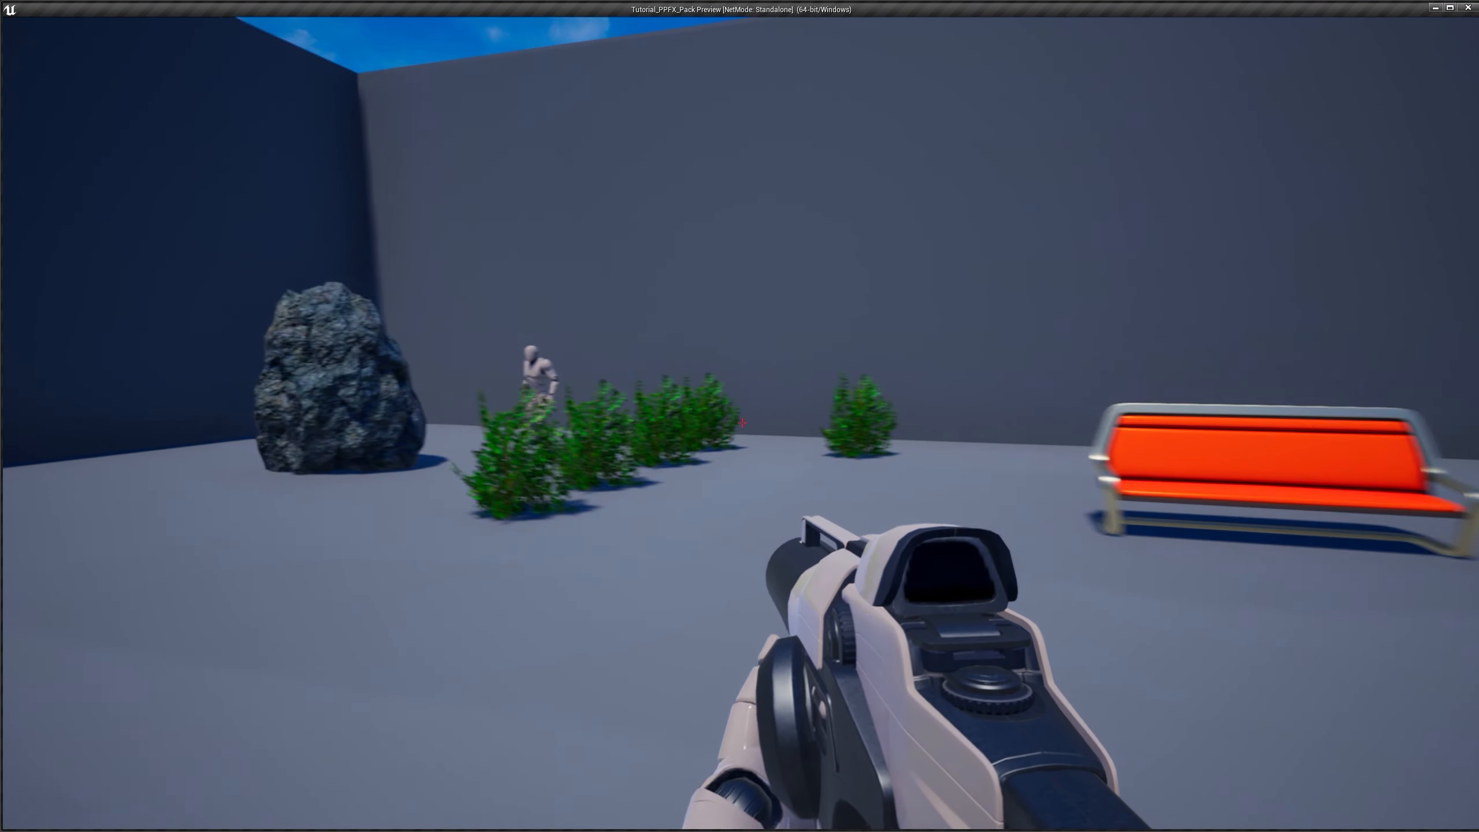
pyautogui.press('w')
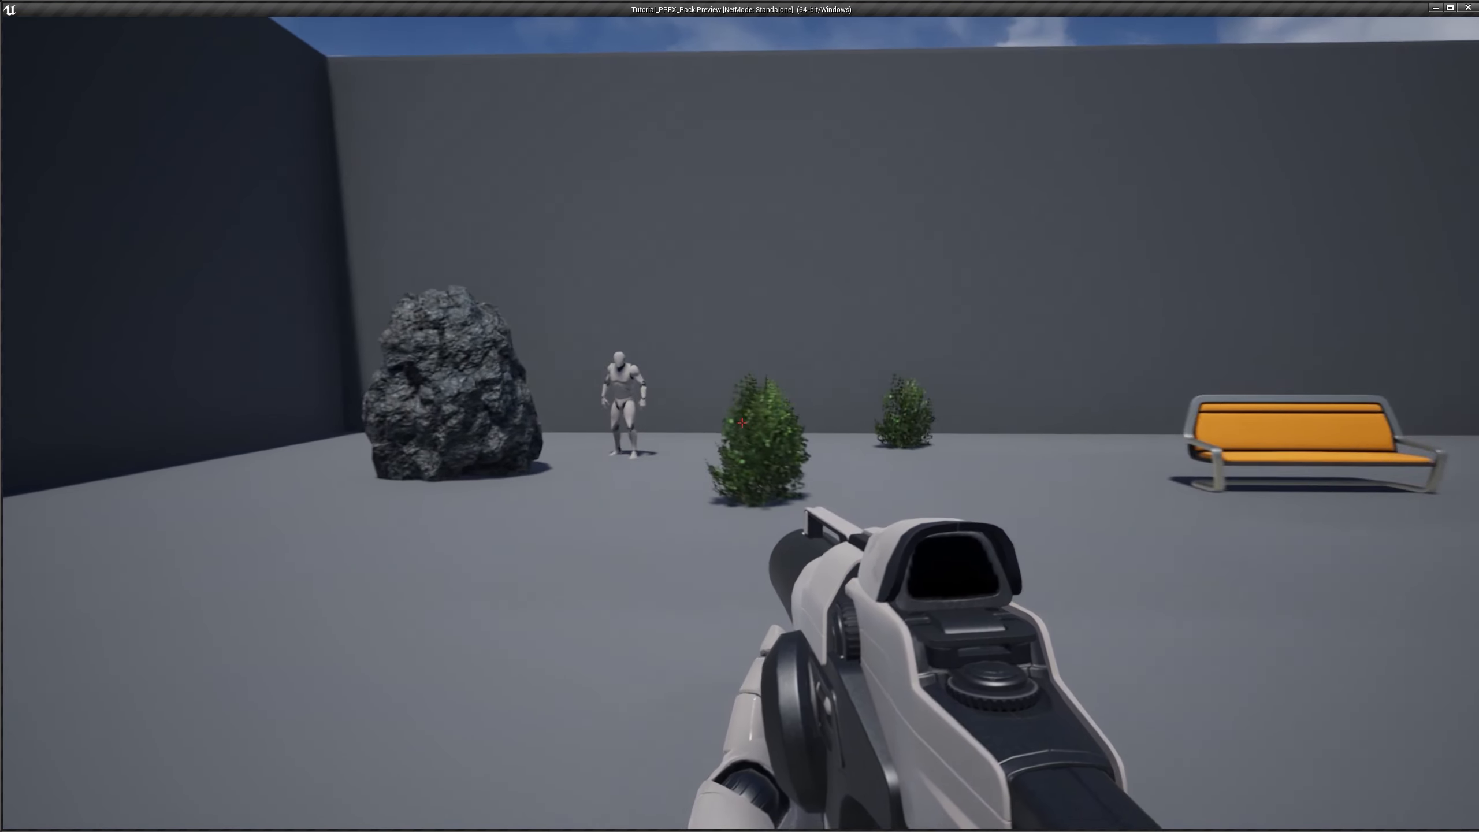
pyautogui.press('w')
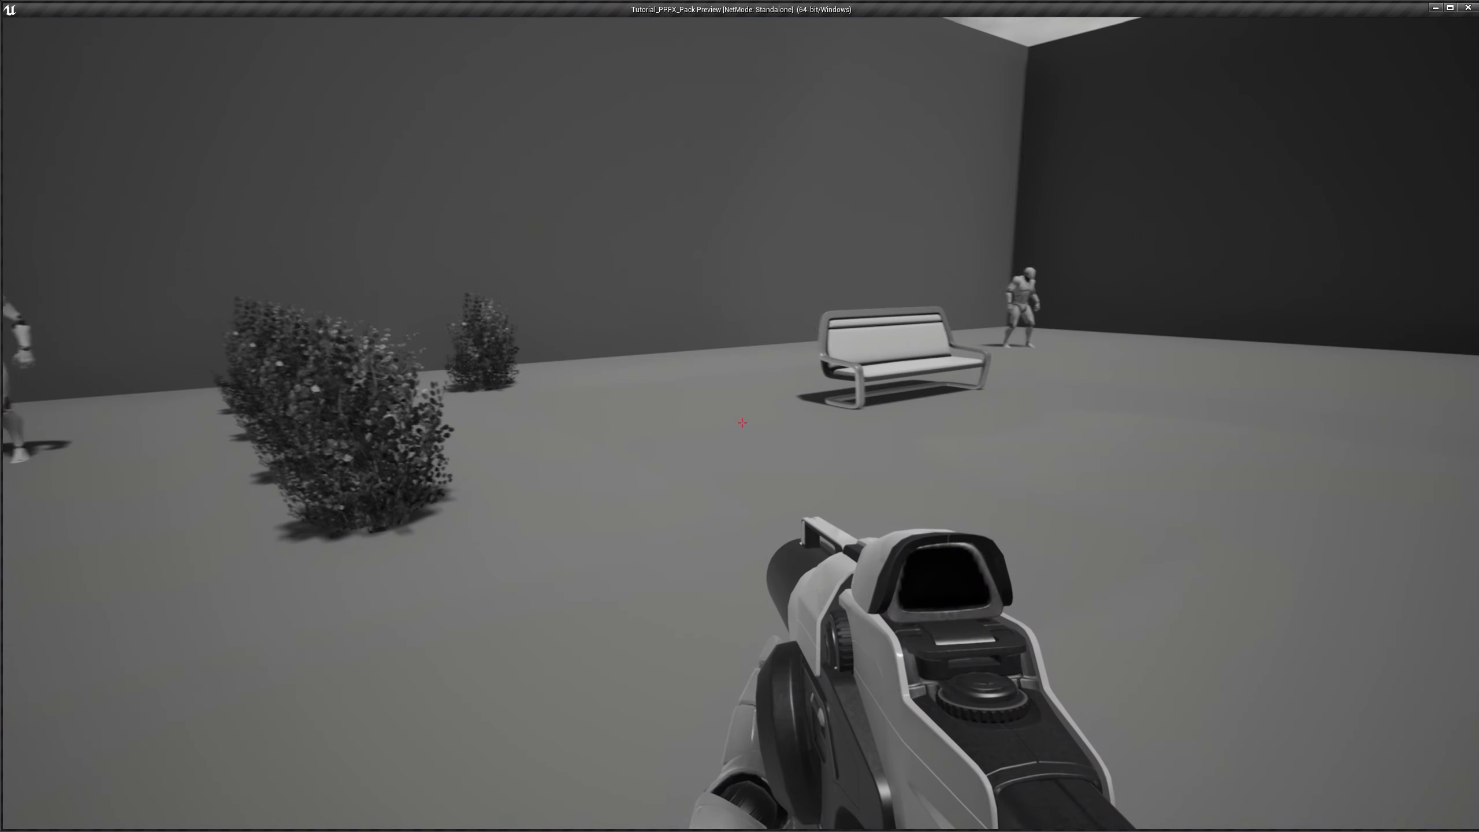
pyautogui.press('w')
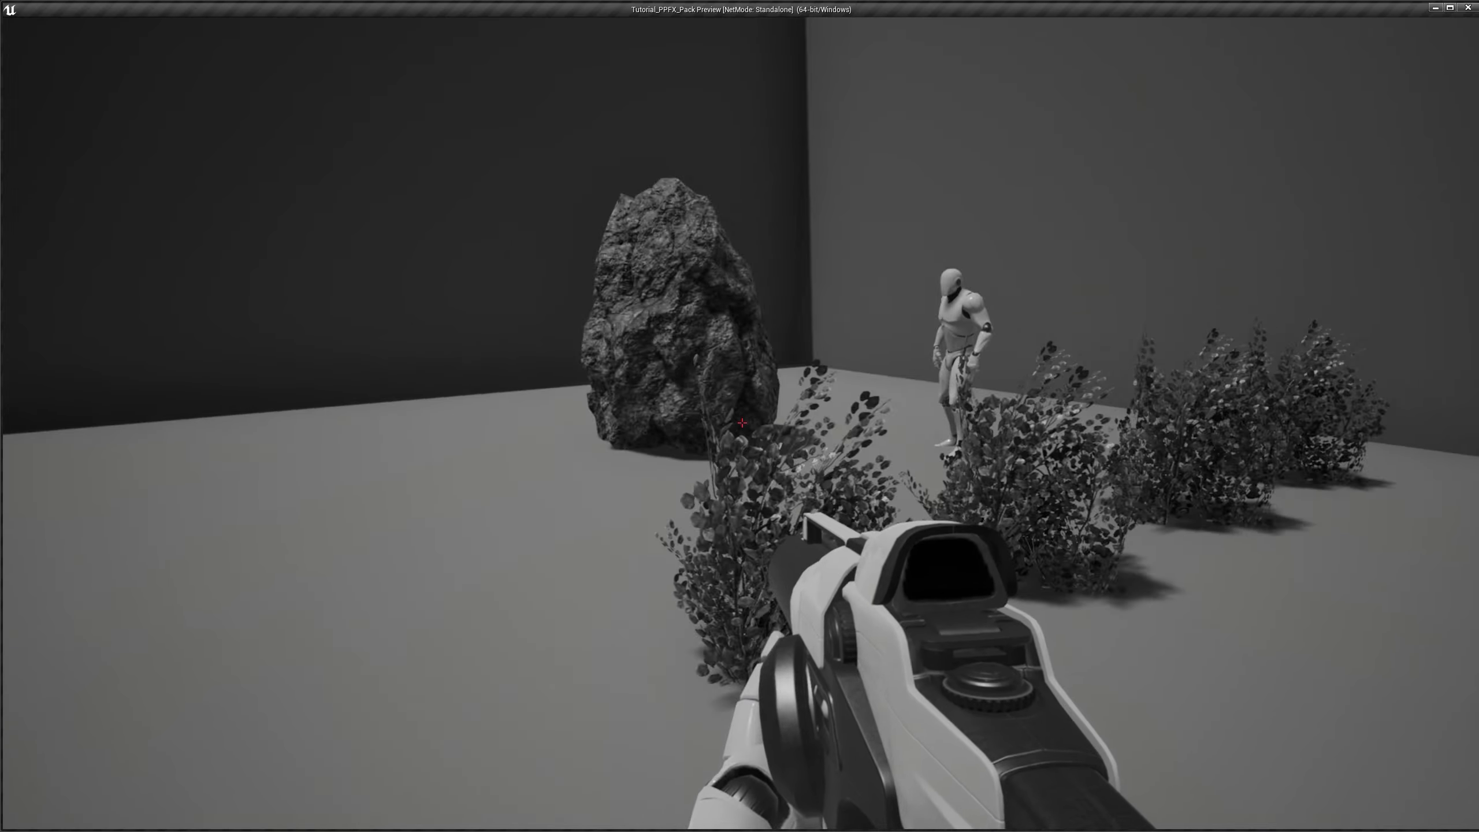
pyautogui.press('a')
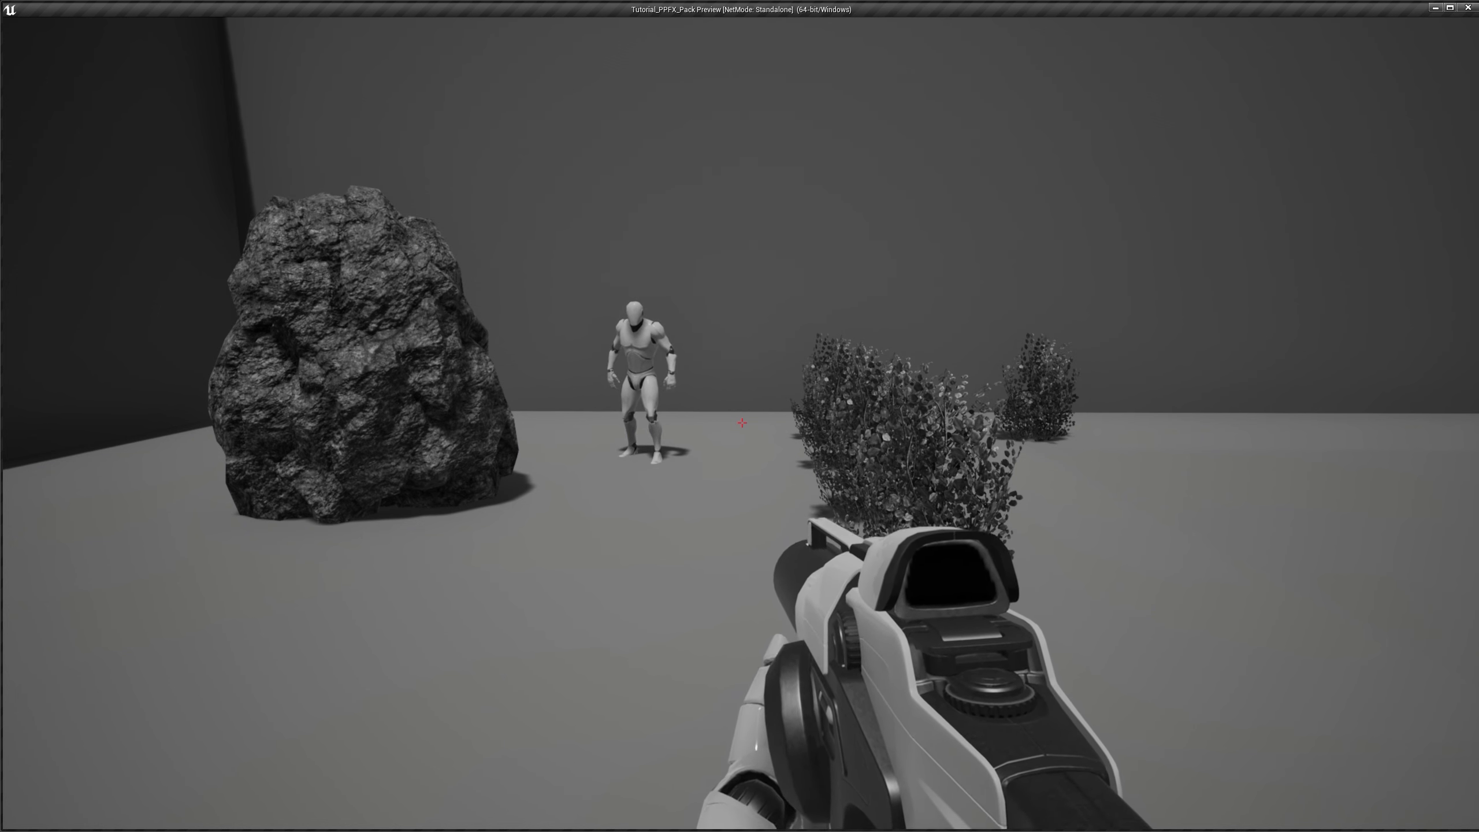
pyautogui.press('w')
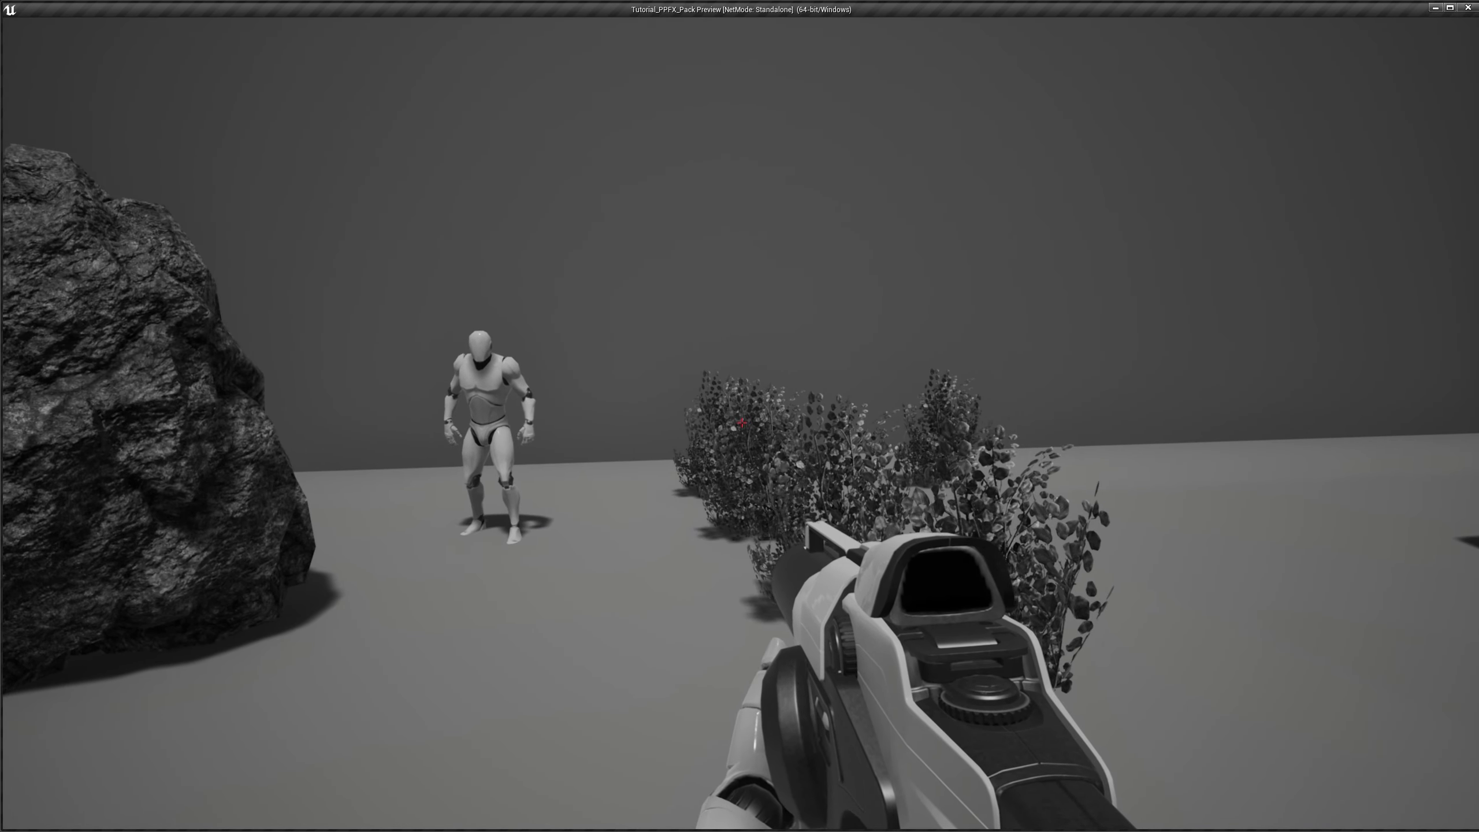
pyautogui.press('s')
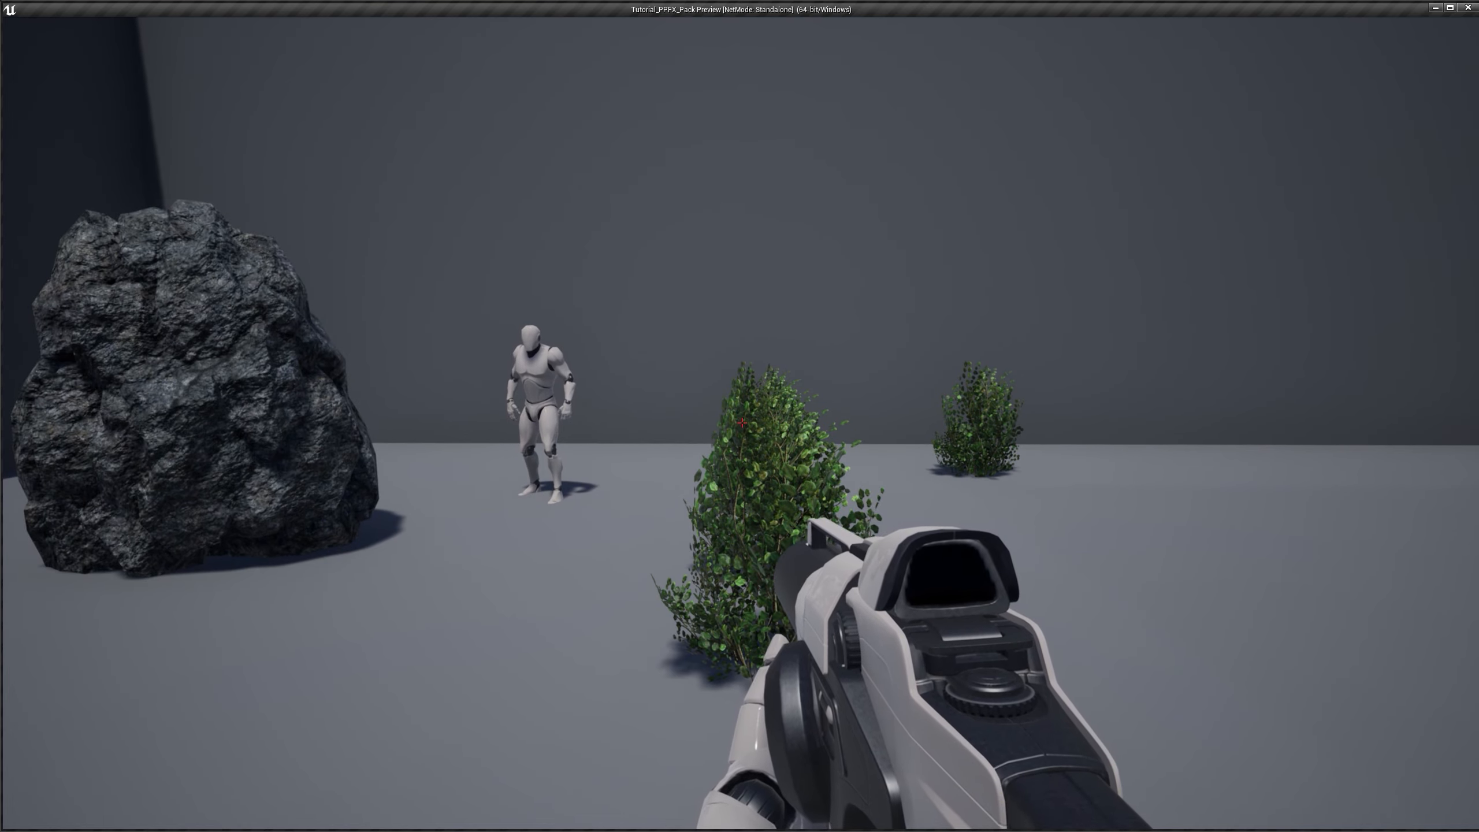
# Step: Walk around the row of bushes to examine the selective saturation effect on a single bush
pyautogui.press('s')
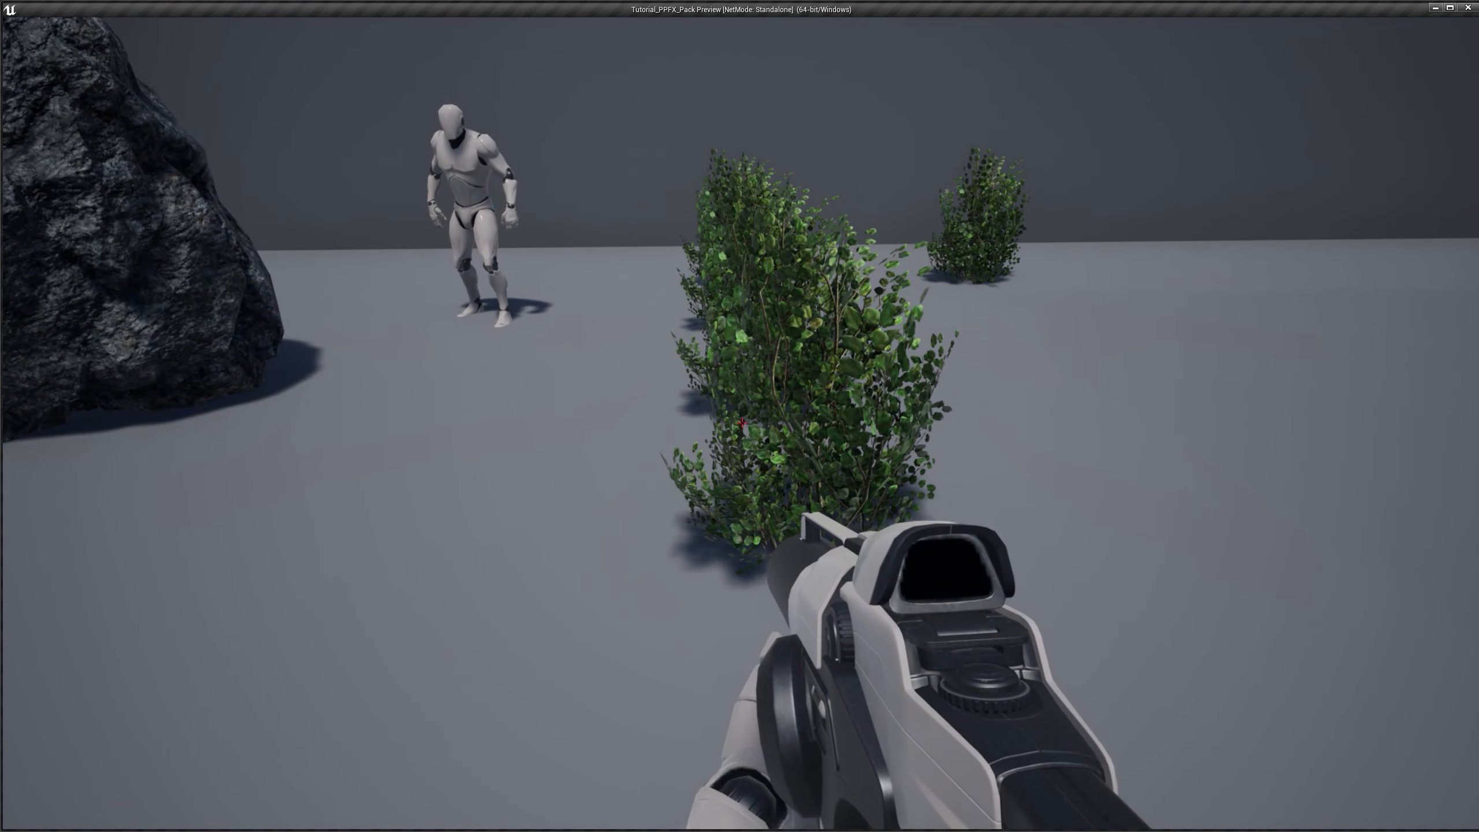
pyautogui.press('a')
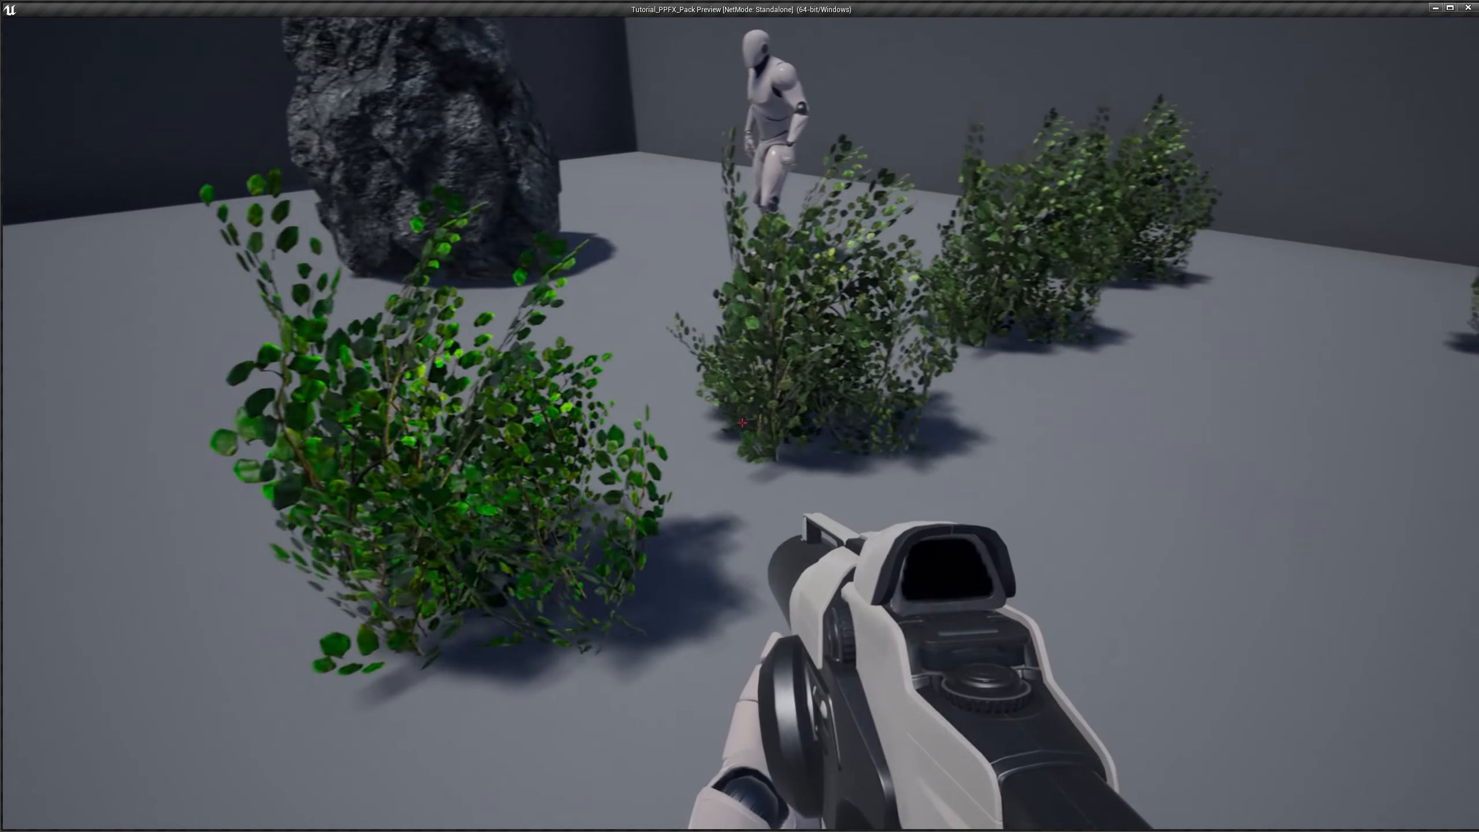
pyautogui.press('w')
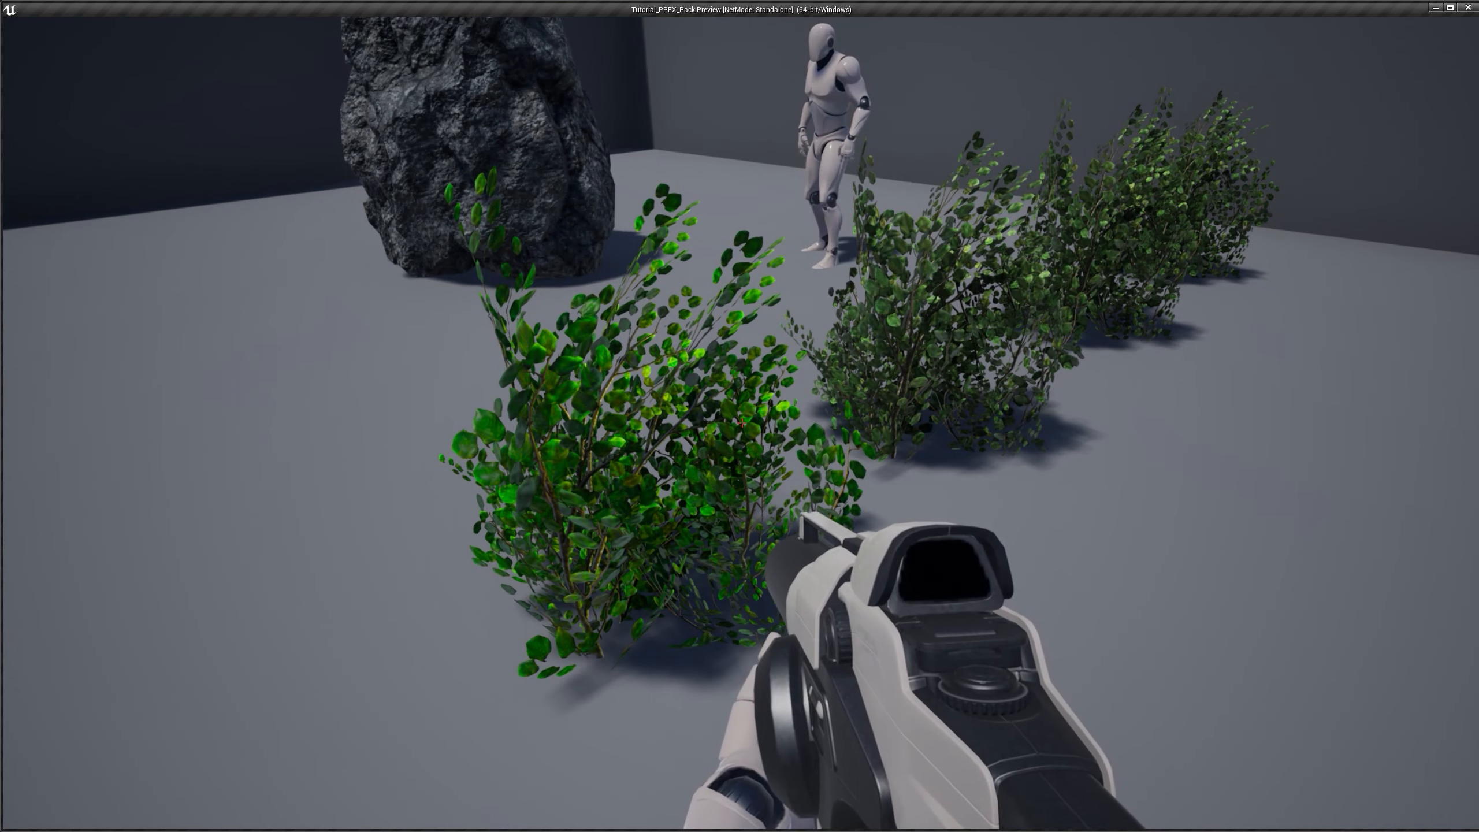
pyautogui.press('d')
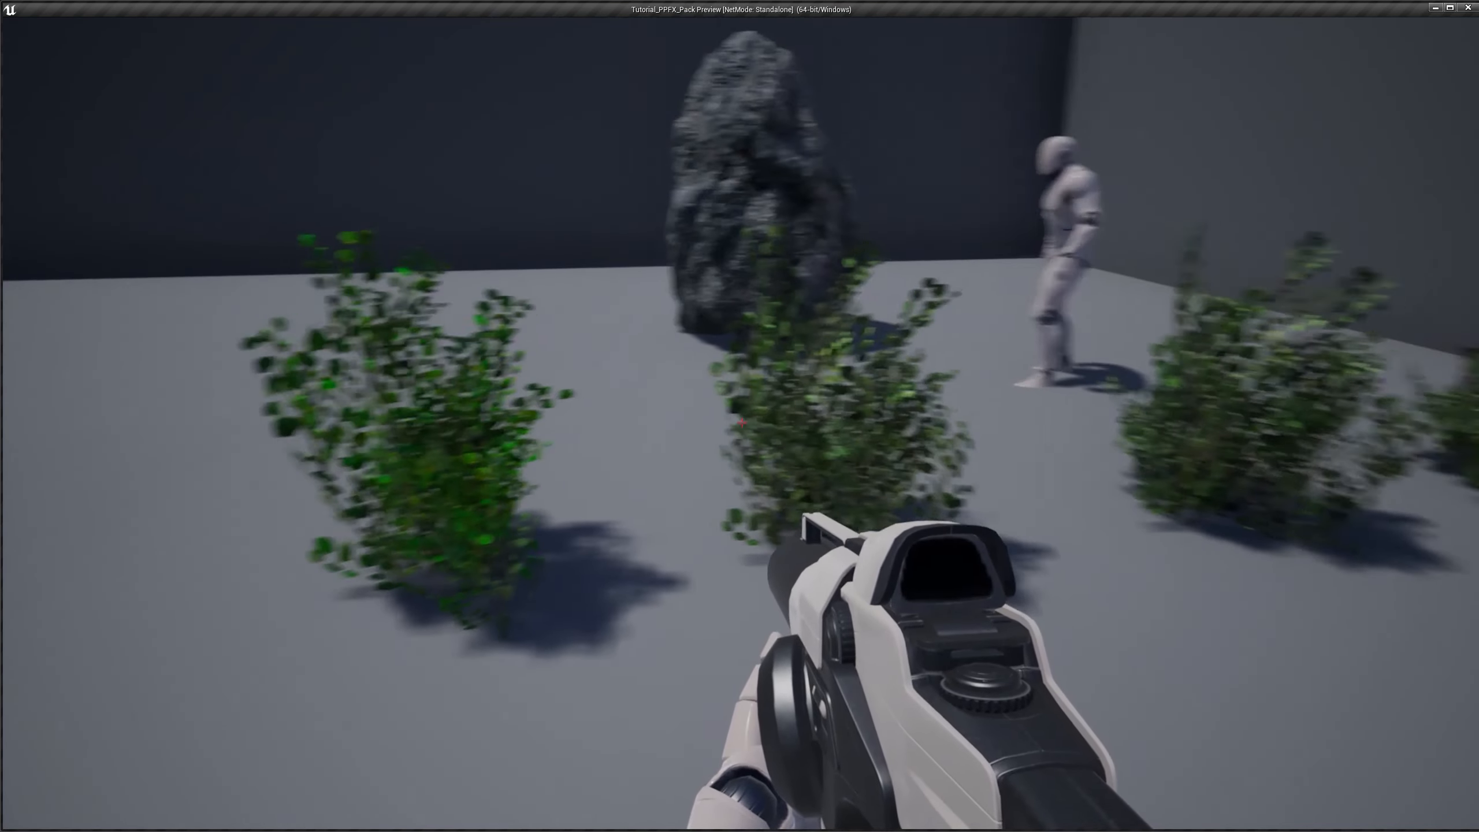
pyautogui.press('a')
pyautogui.press('a')
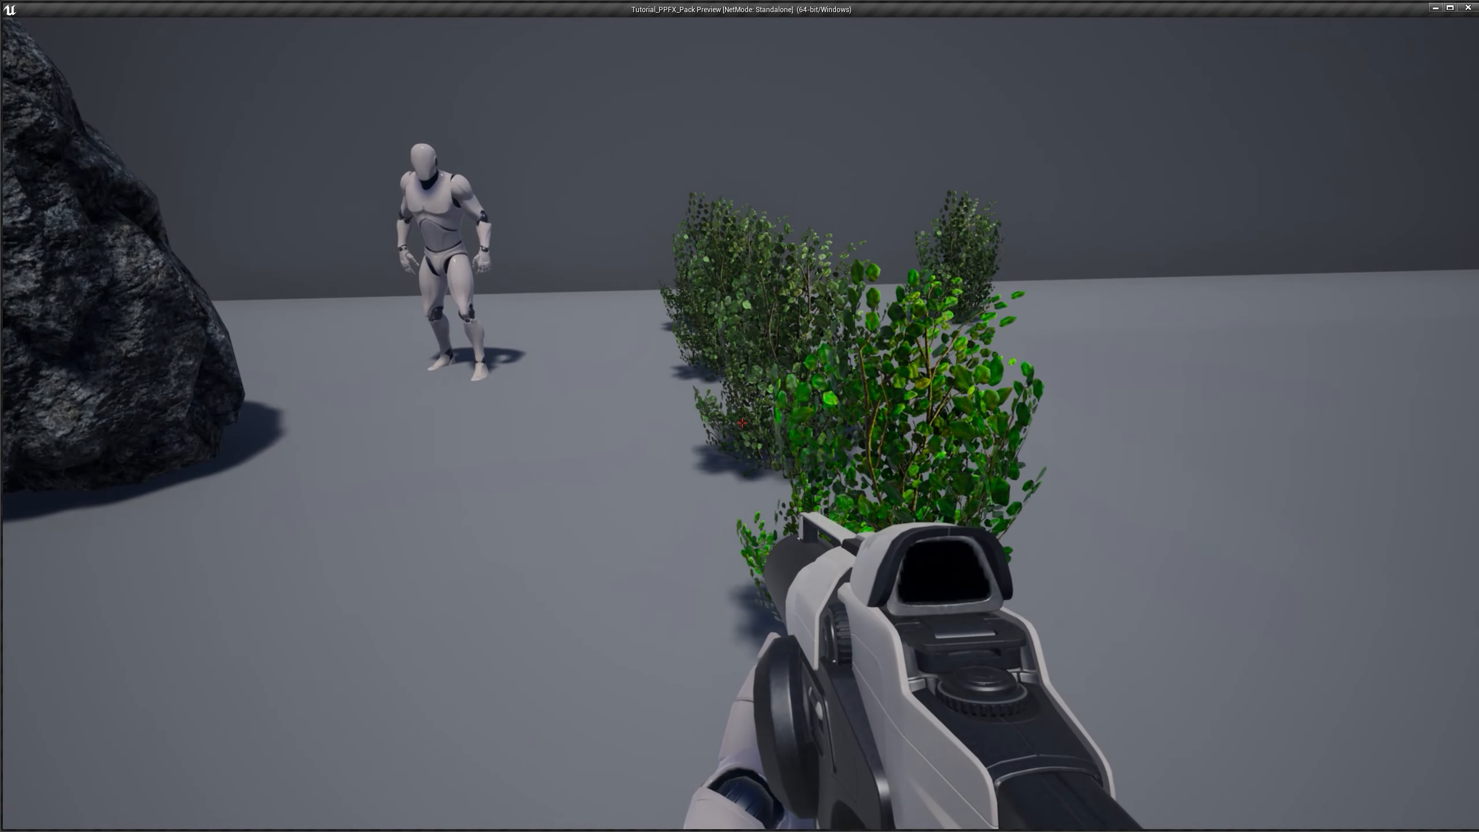
pyautogui.press('s')
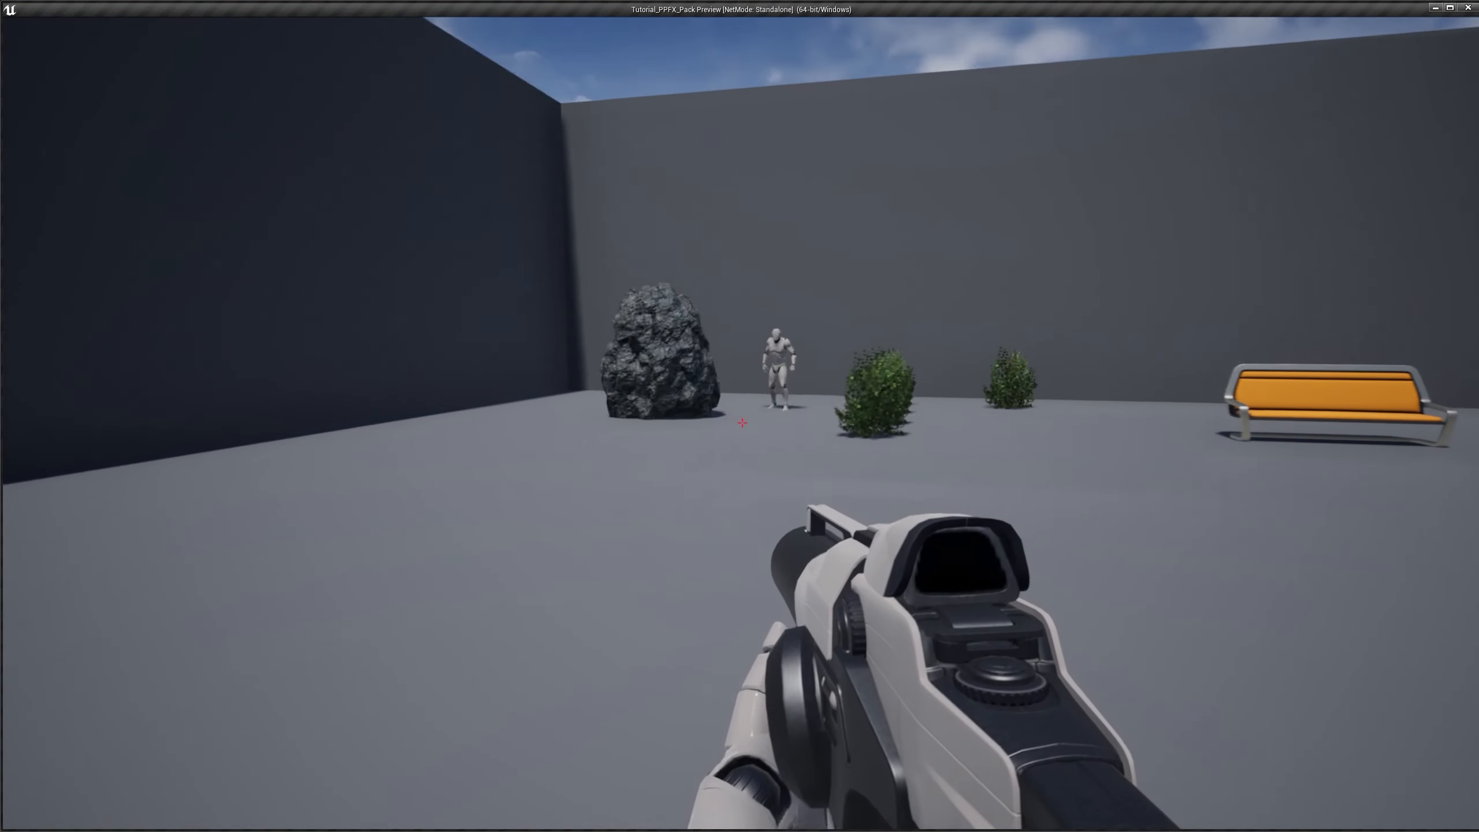
# Step: Walk up to the bush and mannequins to examine the effect that masks their surroundings in solid red
pyautogui.press('w')
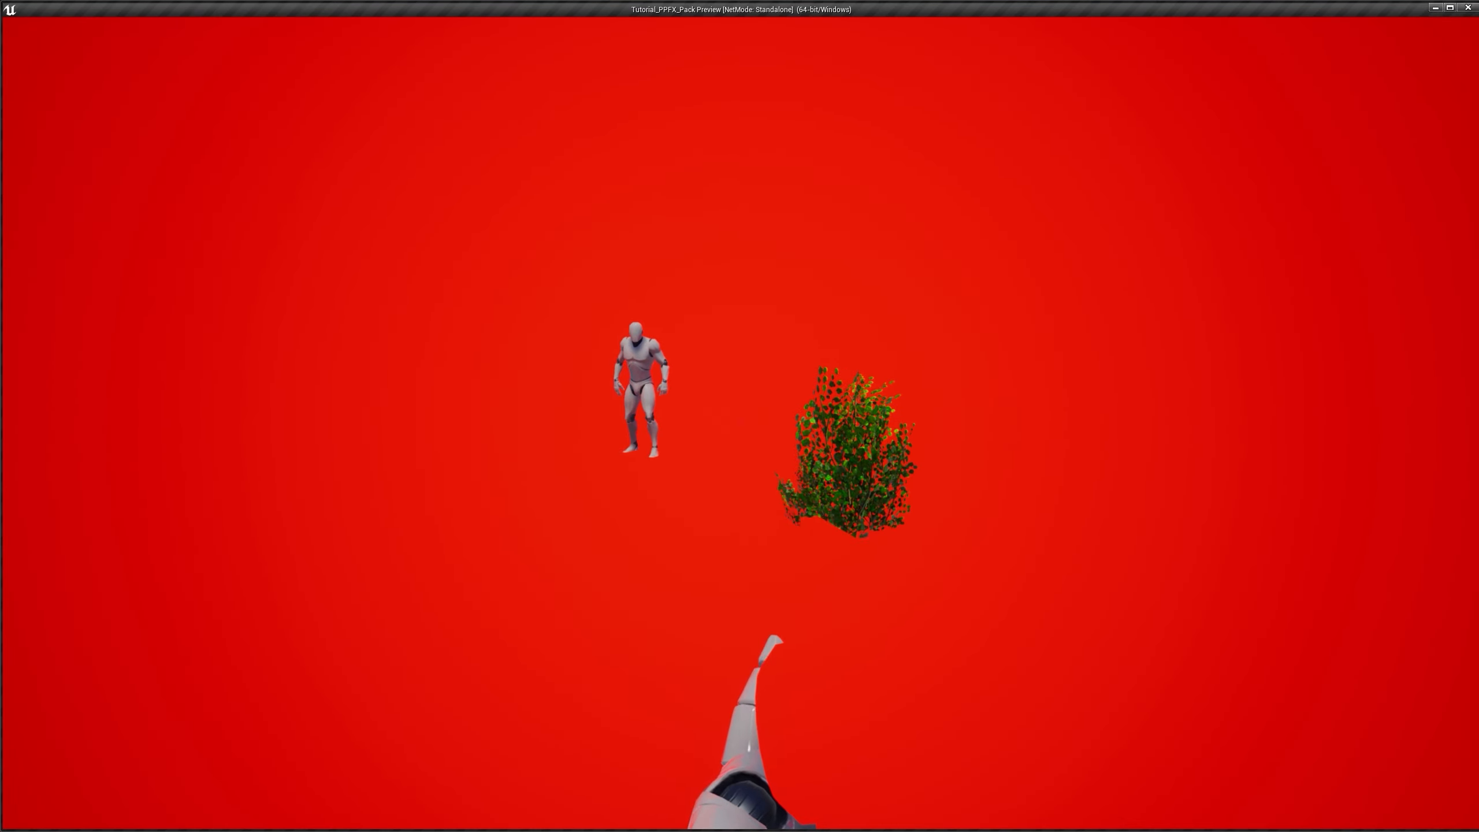
pyautogui.press('w')
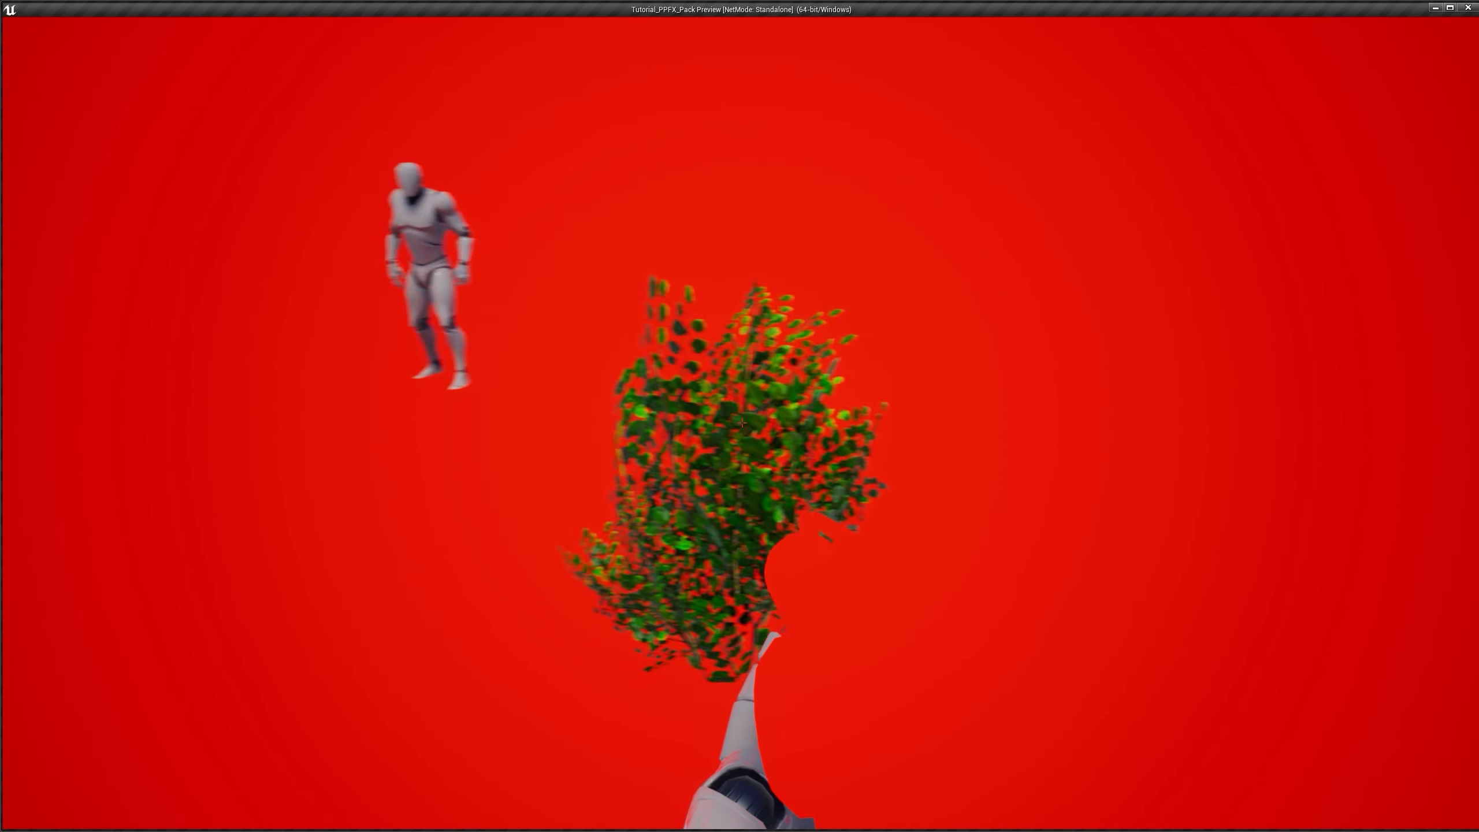
pyautogui.press('w')
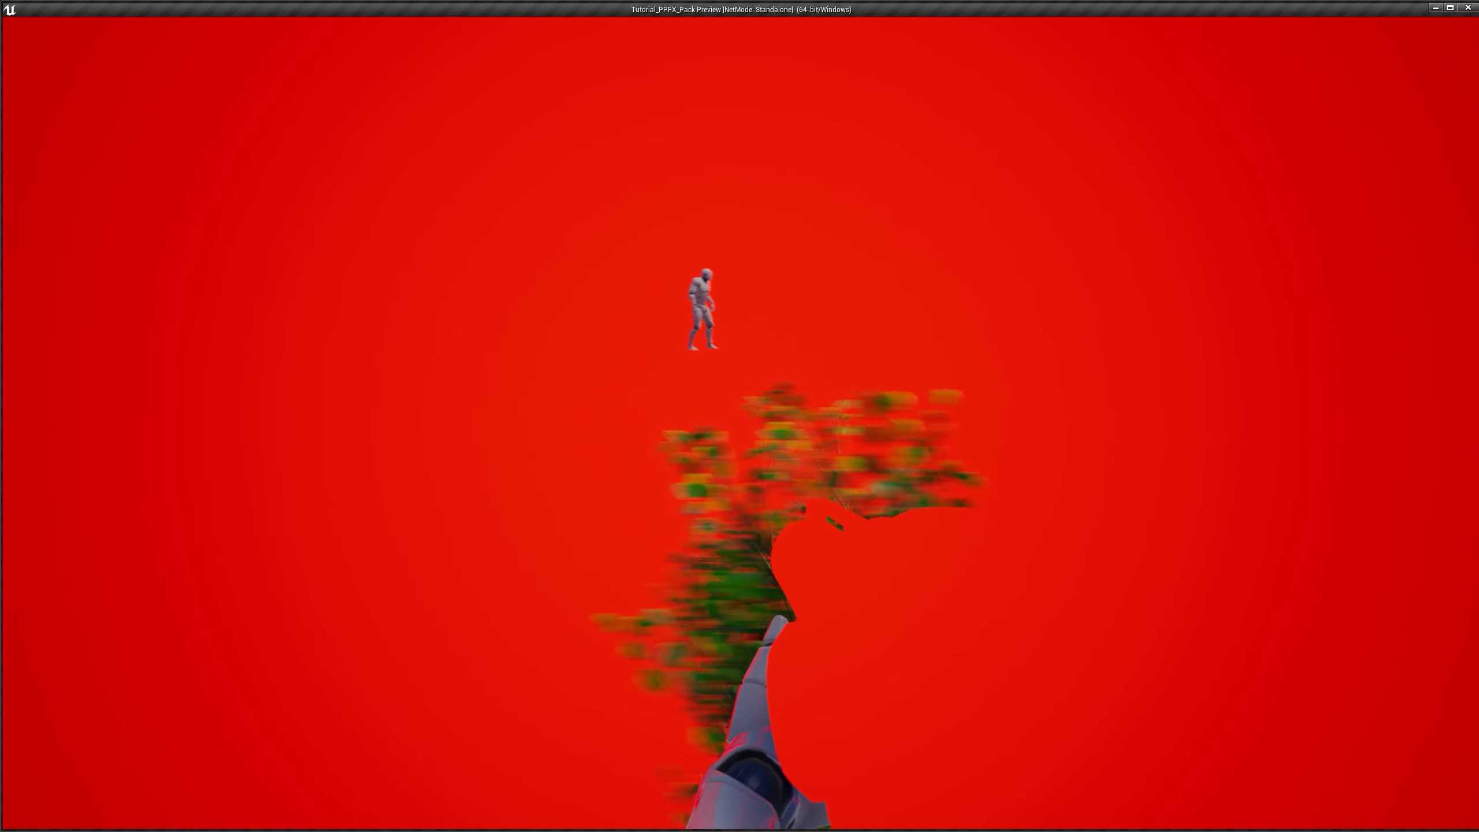
pyautogui.press('d')
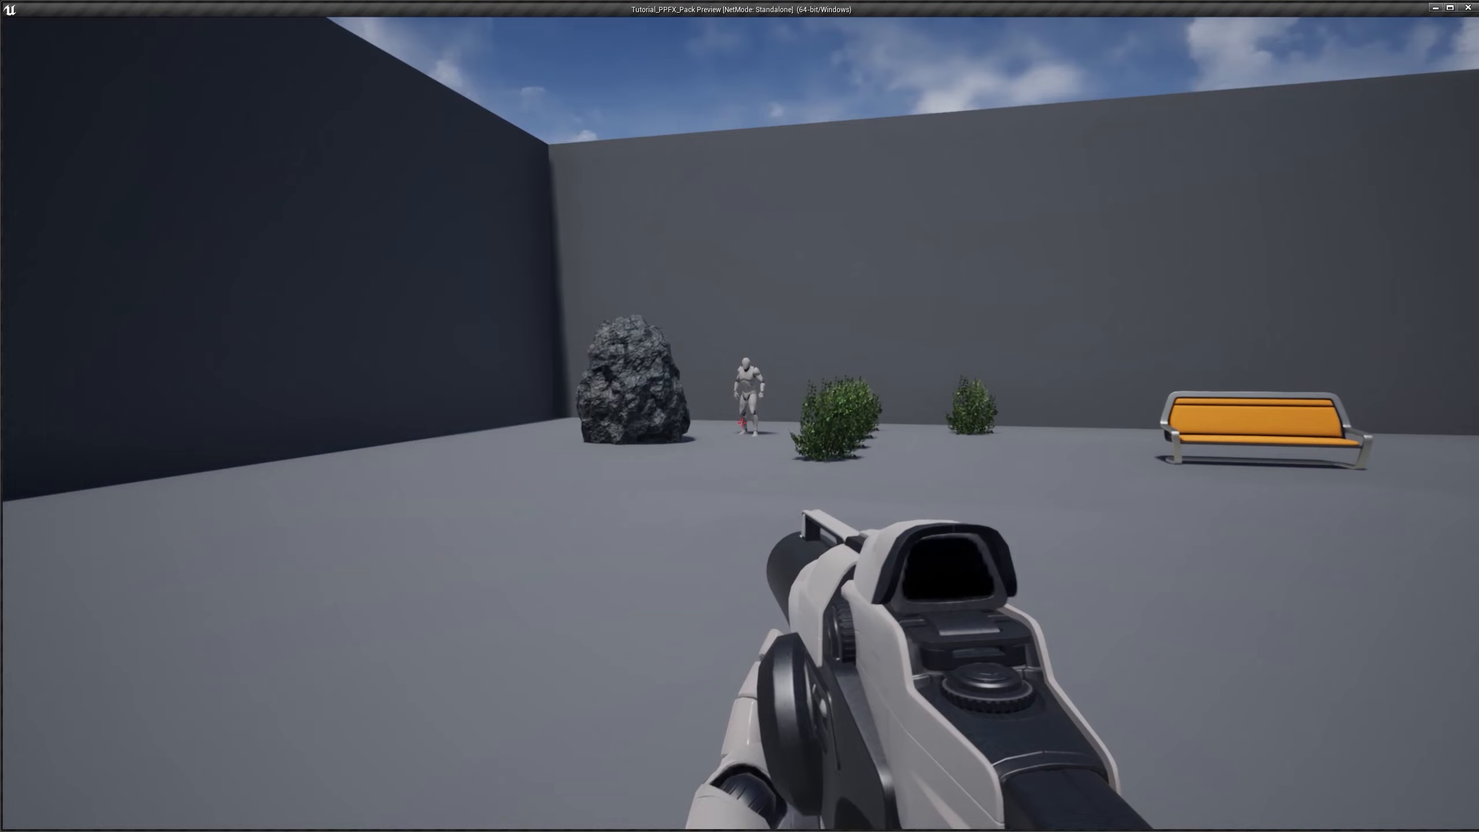
# Step: Turn on the thermal vision effect and approach the mannequin beside the rock to examine it up close
pyautogui.press('w')
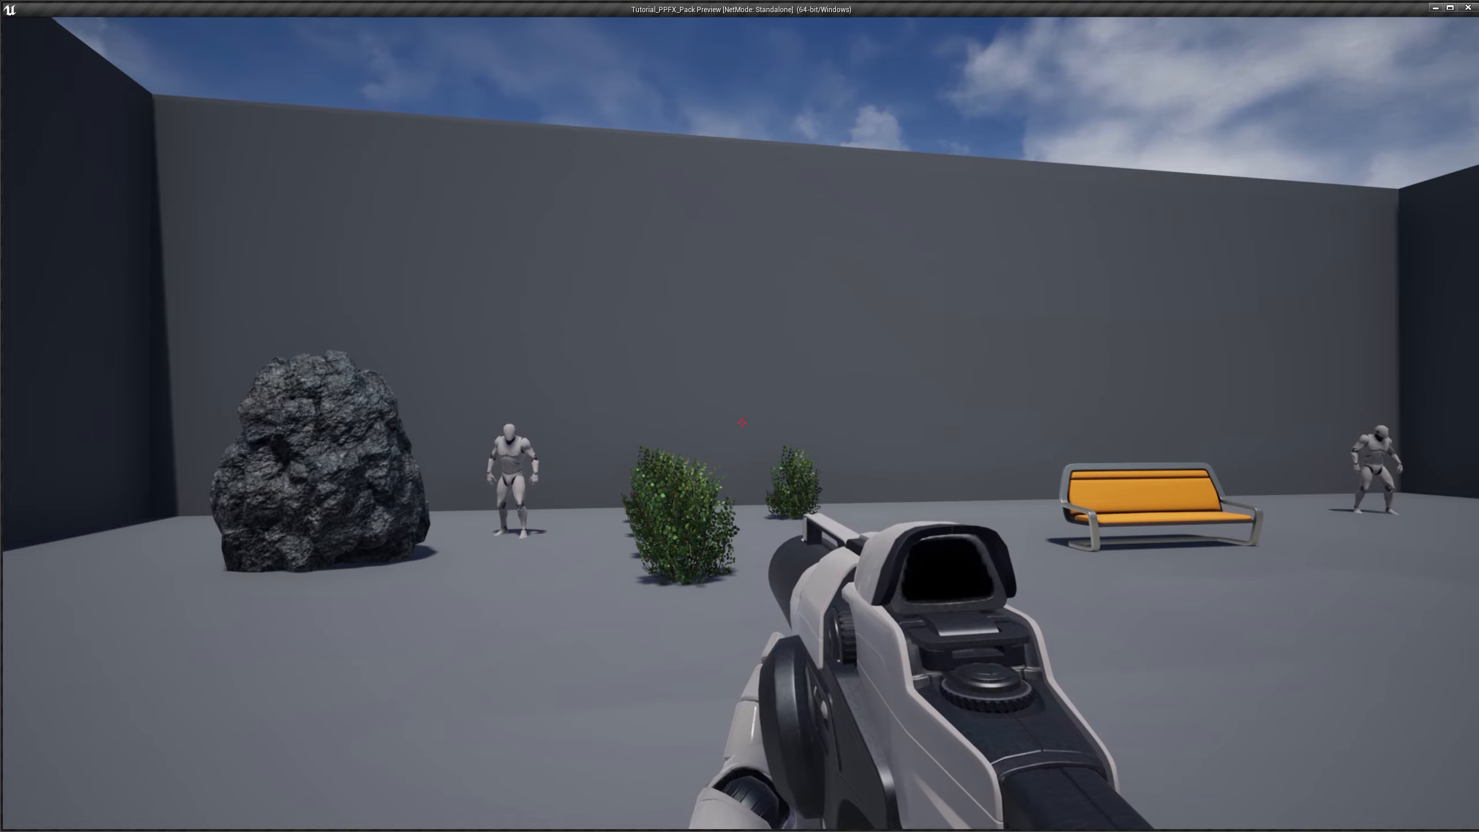
pyautogui.press('t')
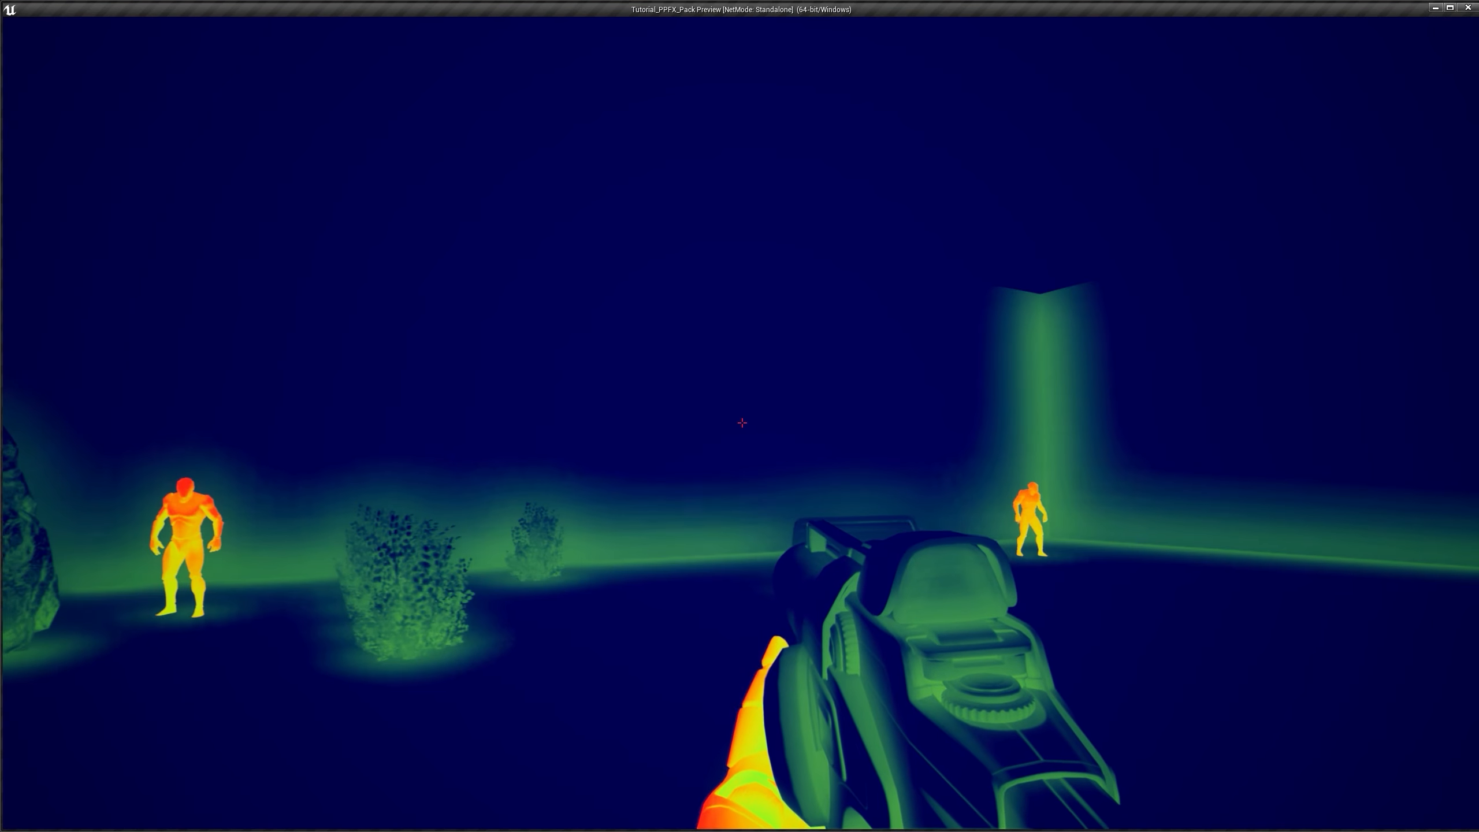
pyautogui.press('w')
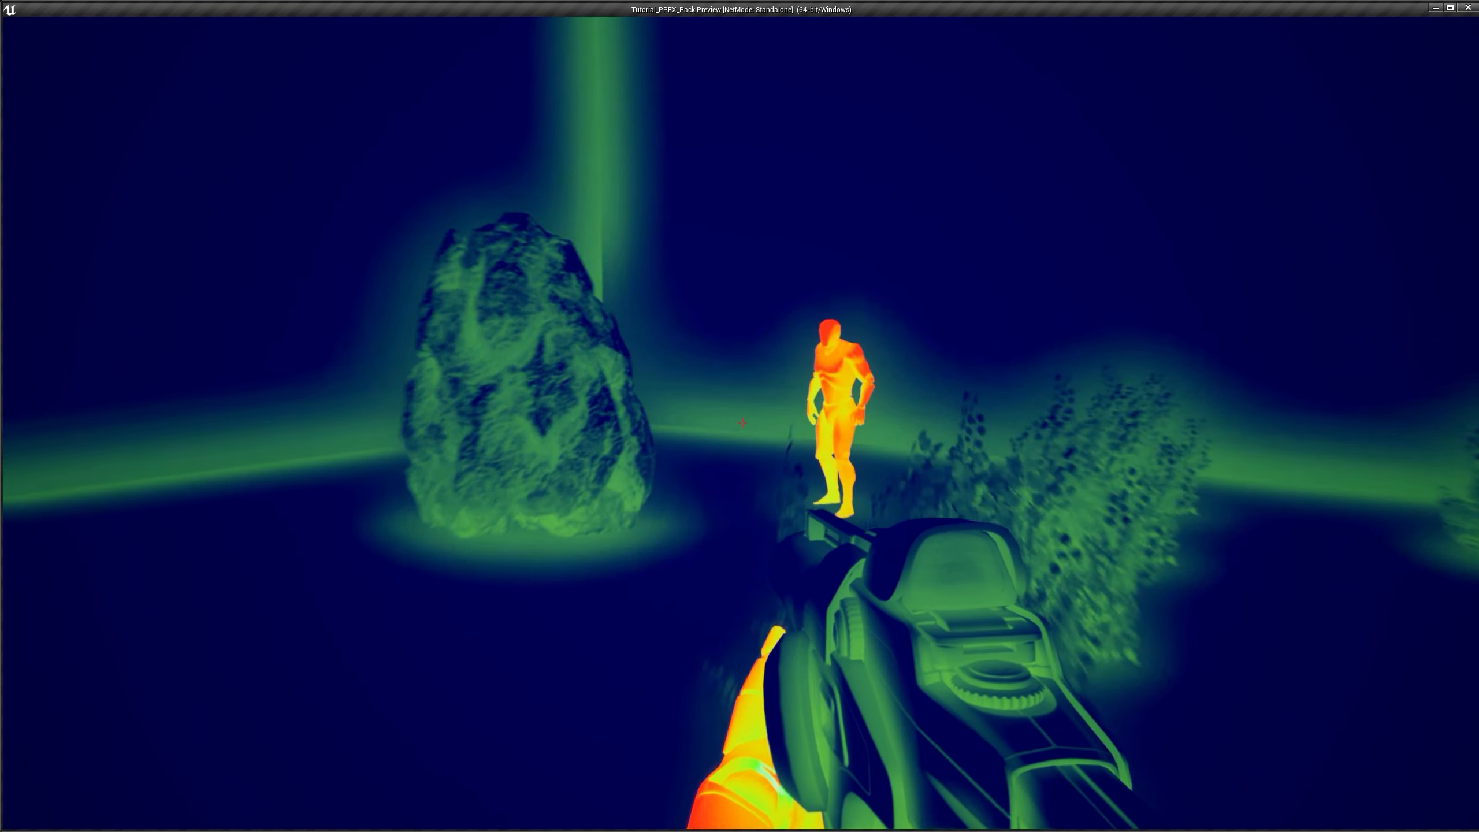
pyautogui.press('w')
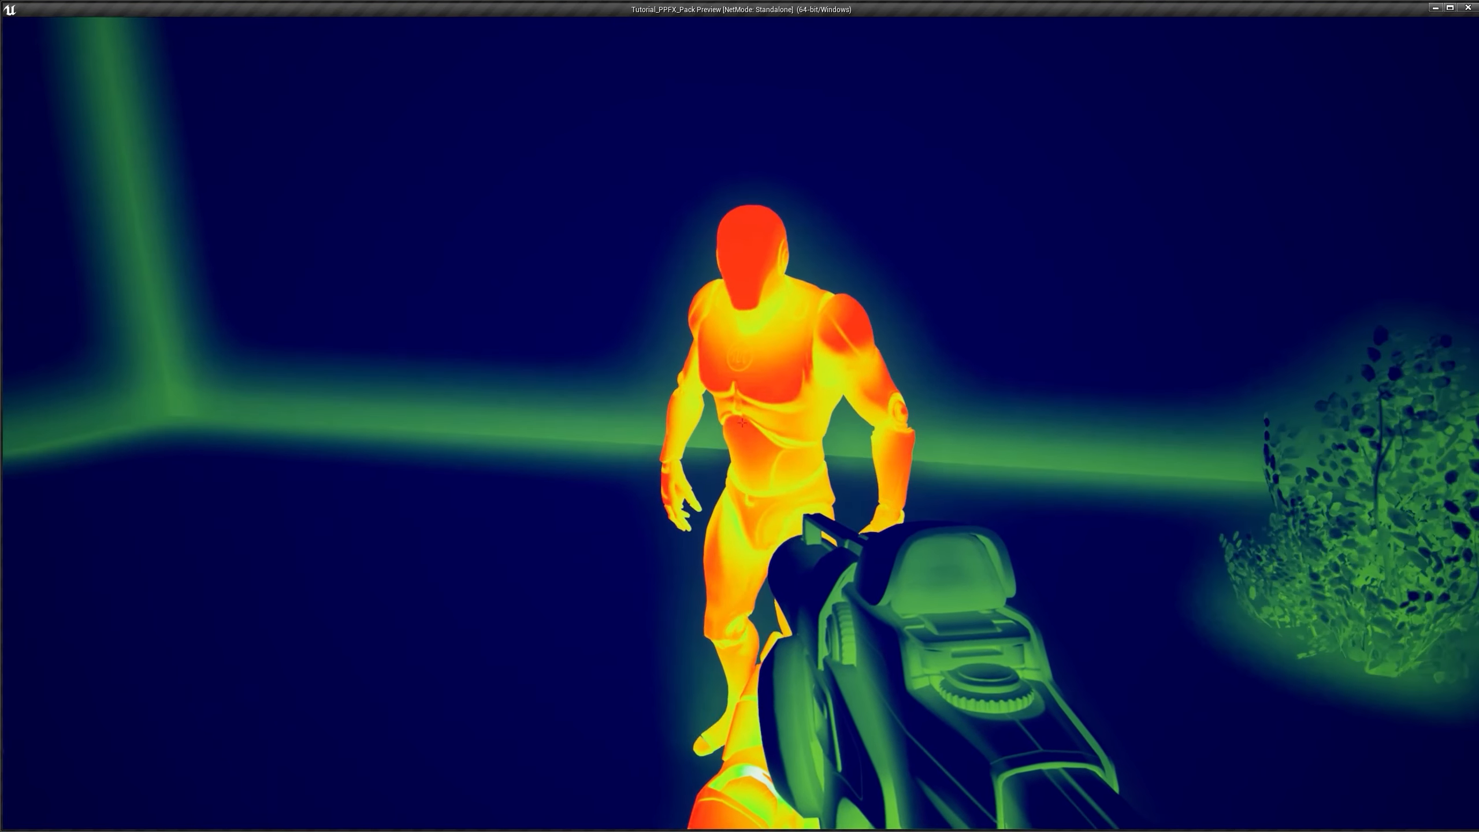
pyautogui.press('s')
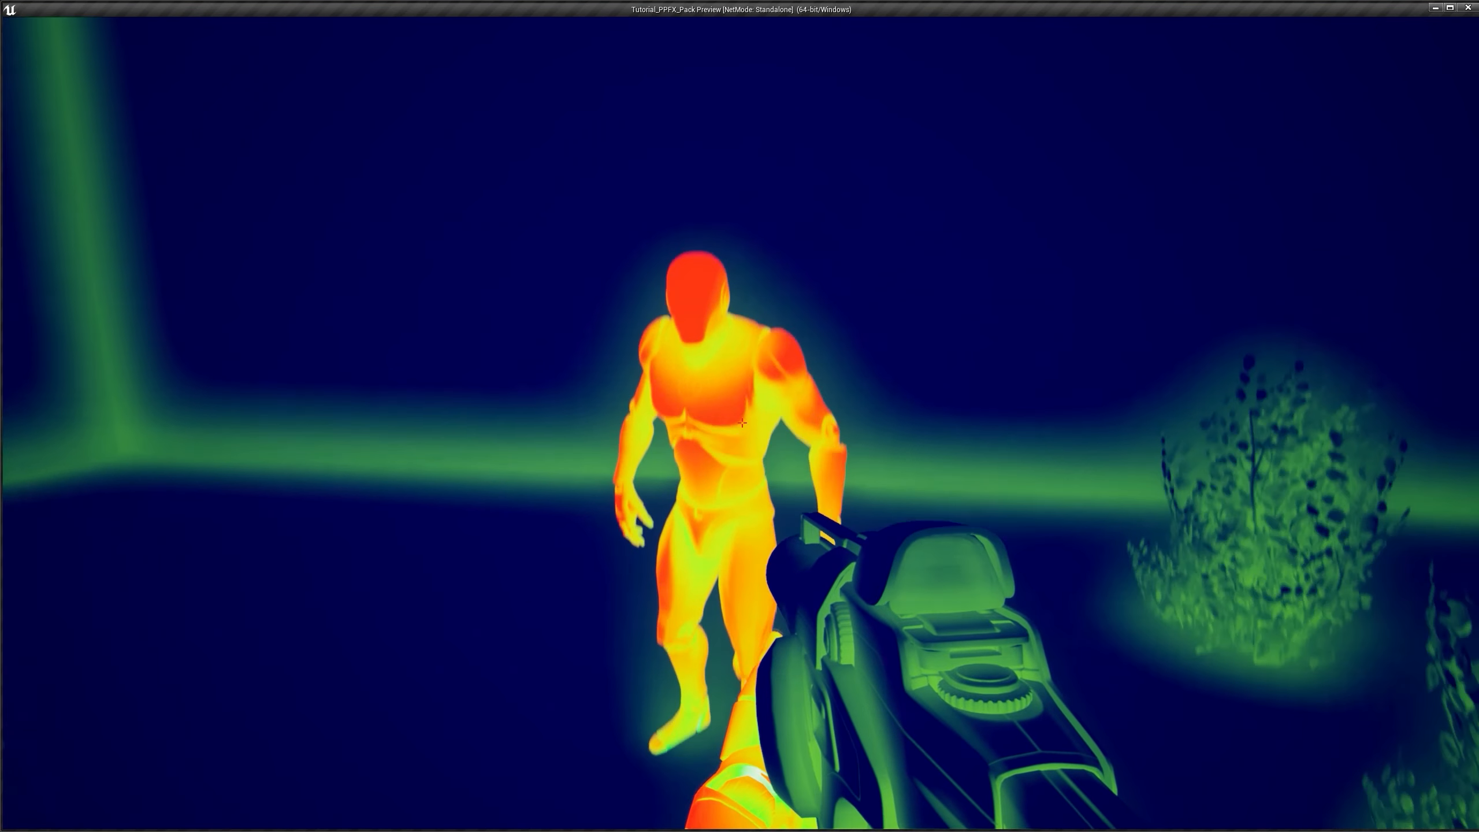
pyautogui.press('w')
pyautogui.press('s')
pyautogui.press('w')
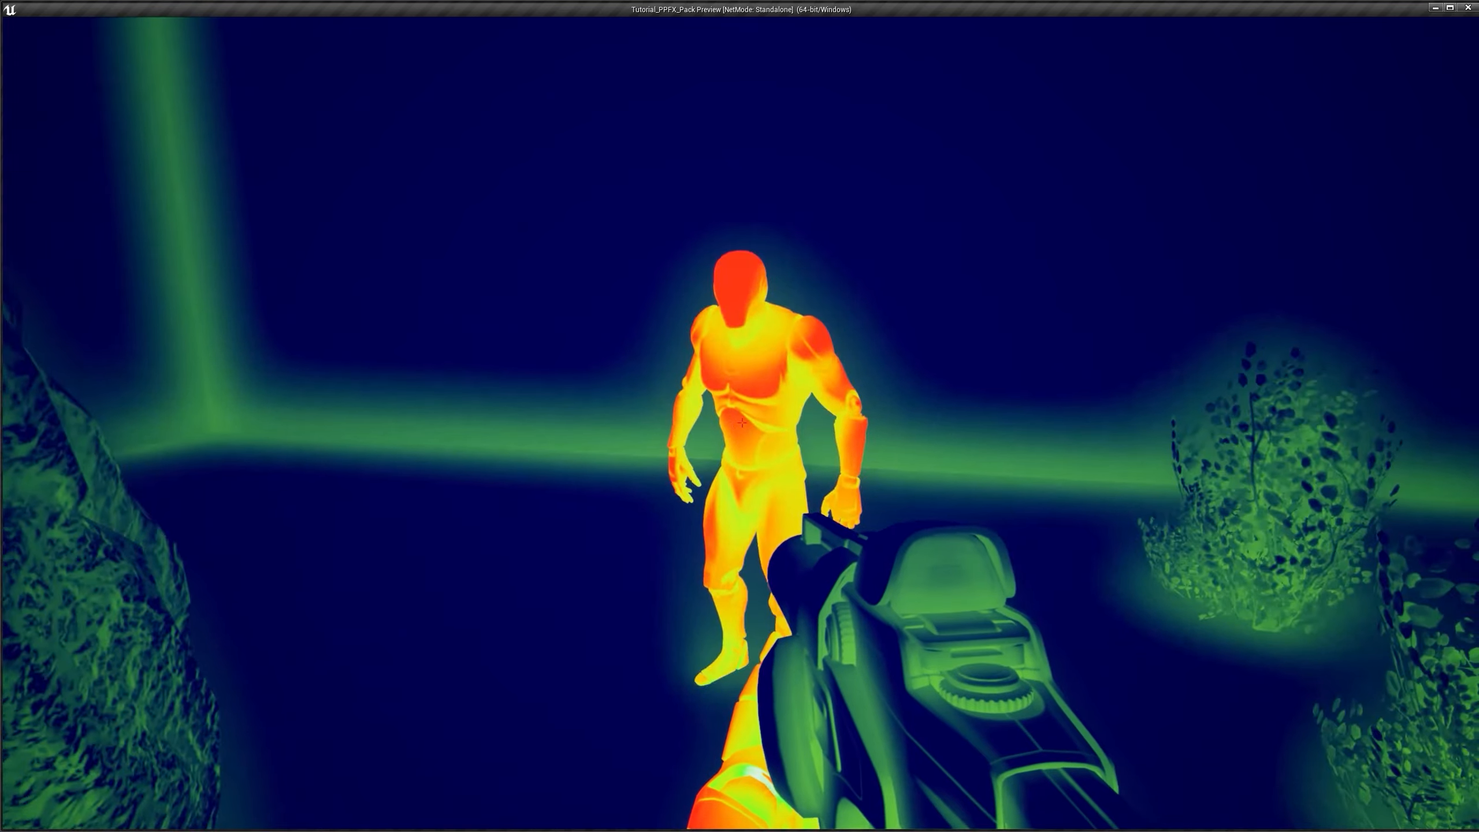
pyautogui.press('s')
pyautogui.press('s')
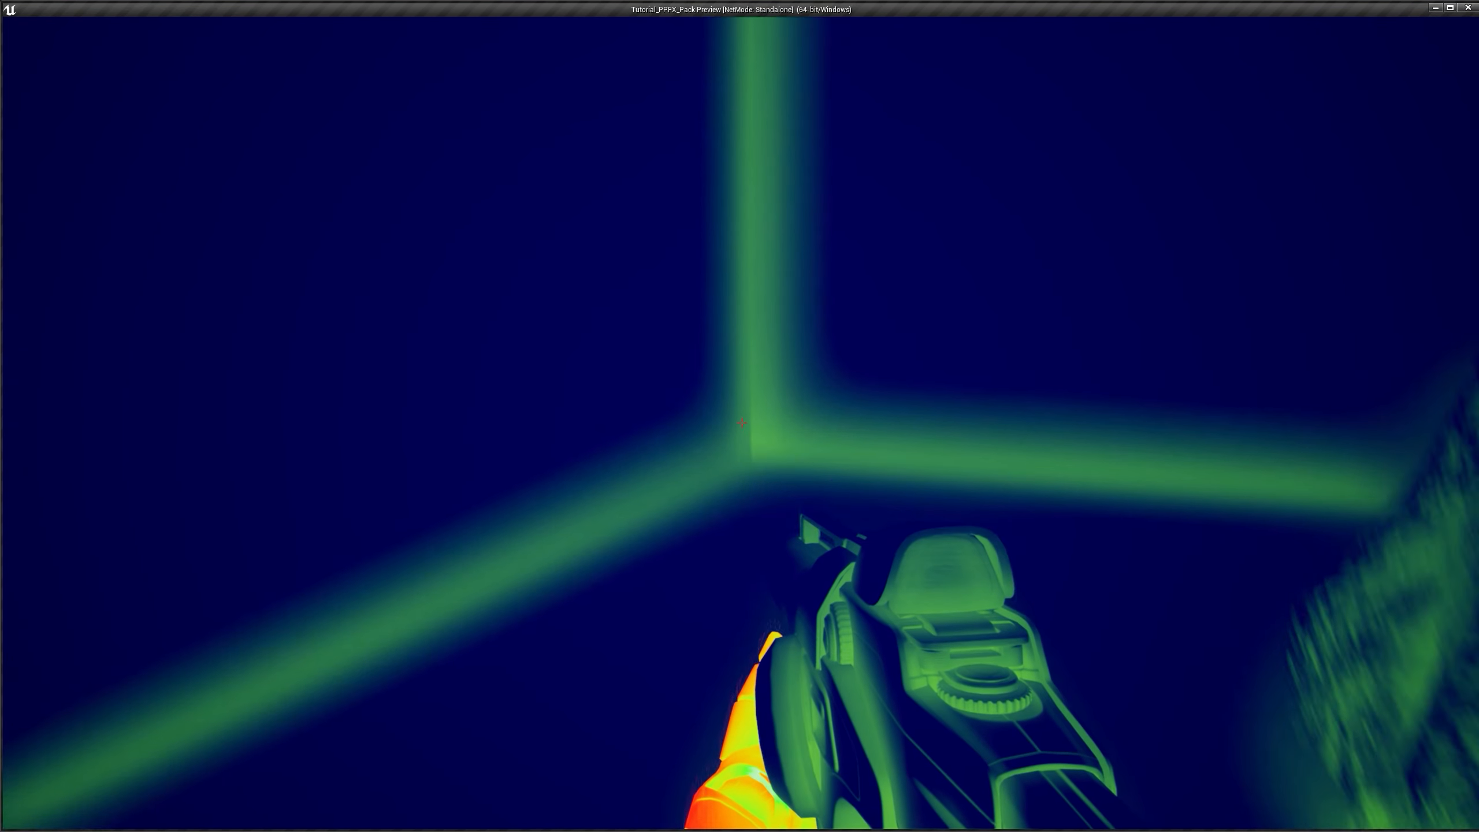
# Step: Walk through the level to examine thermal vision on the rock, bushes and bench, and toggle the effect
pyautogui.press('d')
pyautogui.press('w')
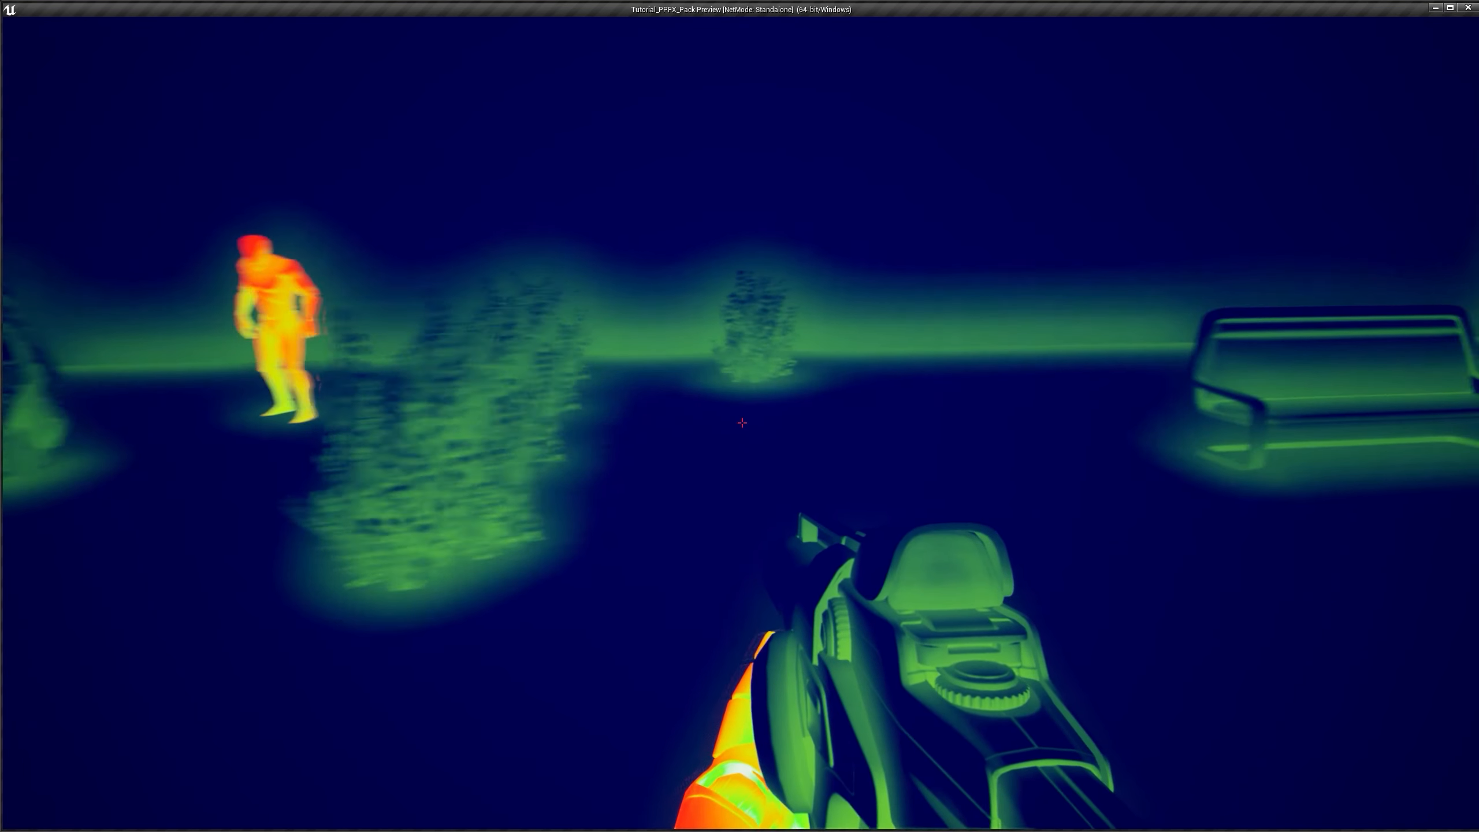
pyautogui.press('w')
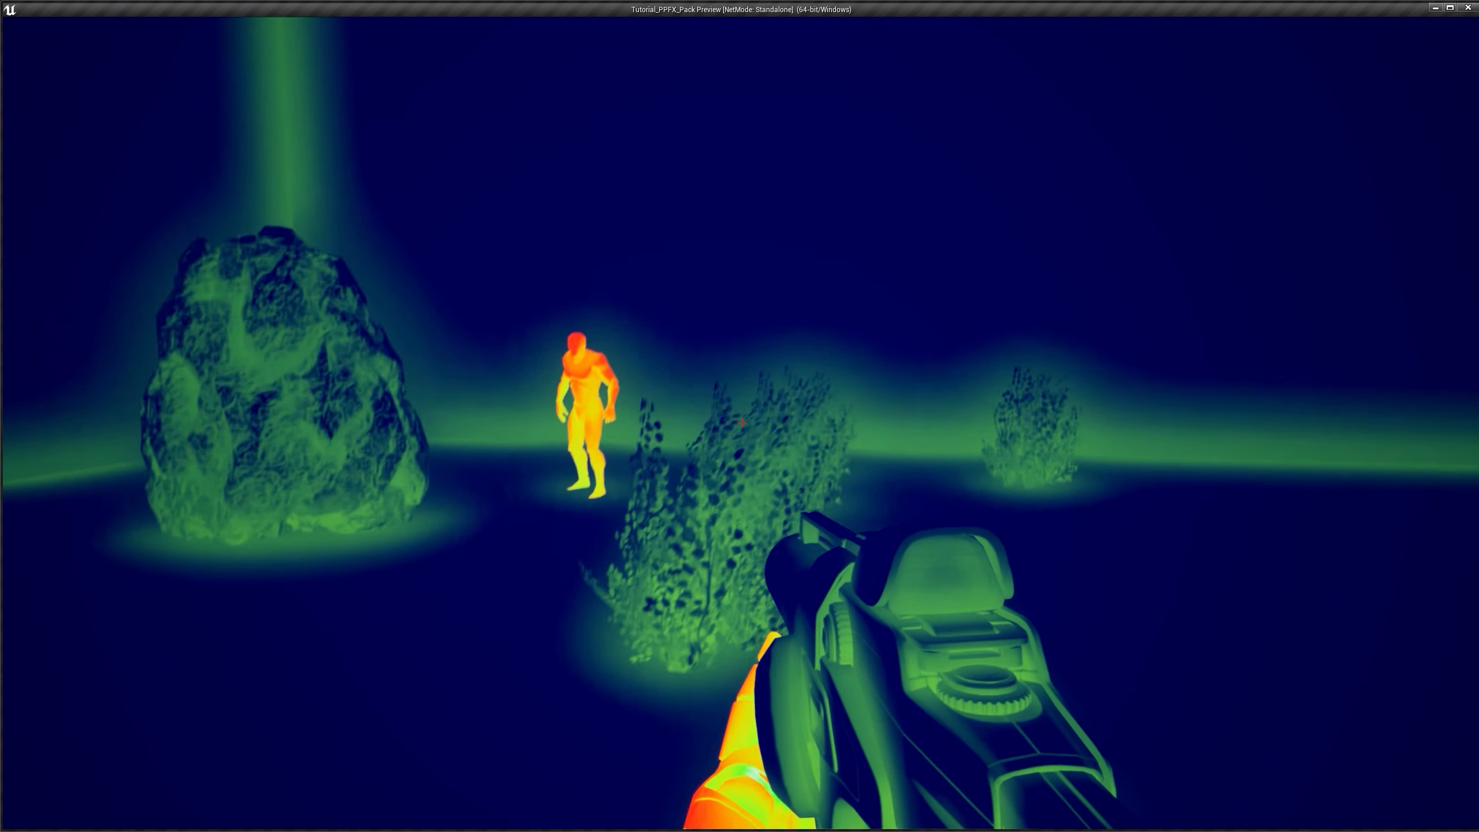
pyautogui.press('d')
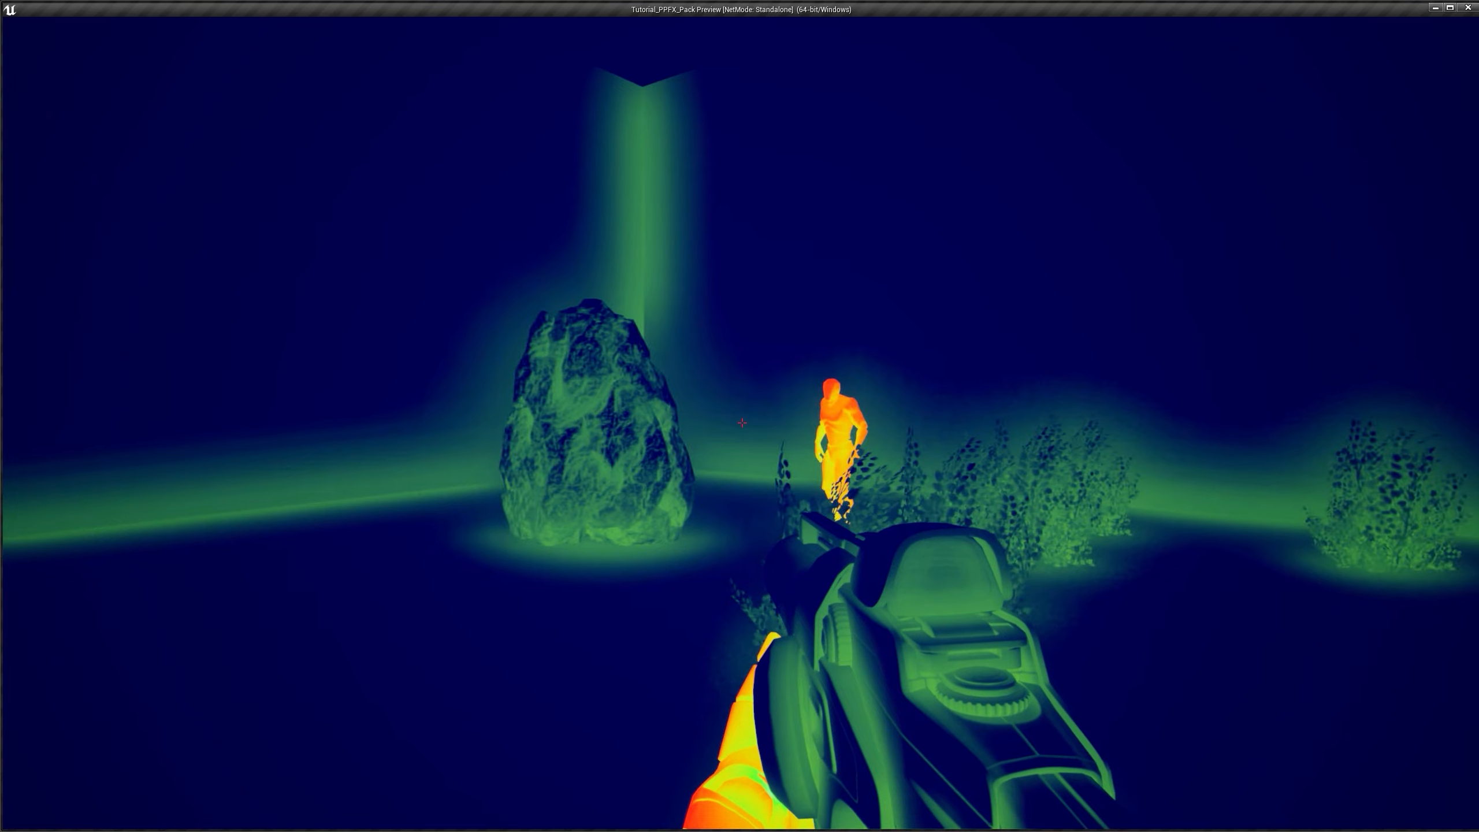
pyautogui.press('a')
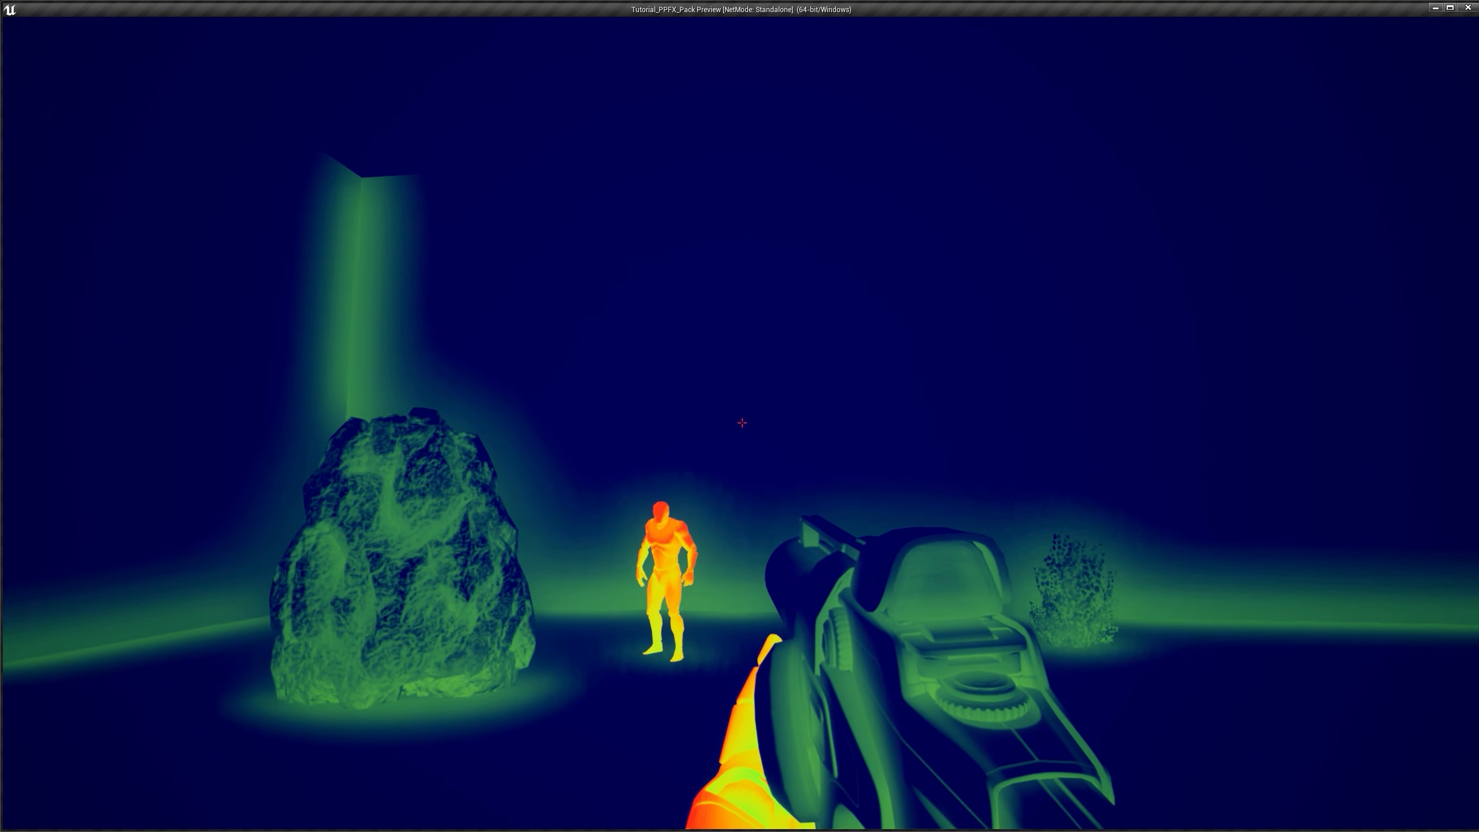
pyautogui.press('t')
pyautogui.press('w')
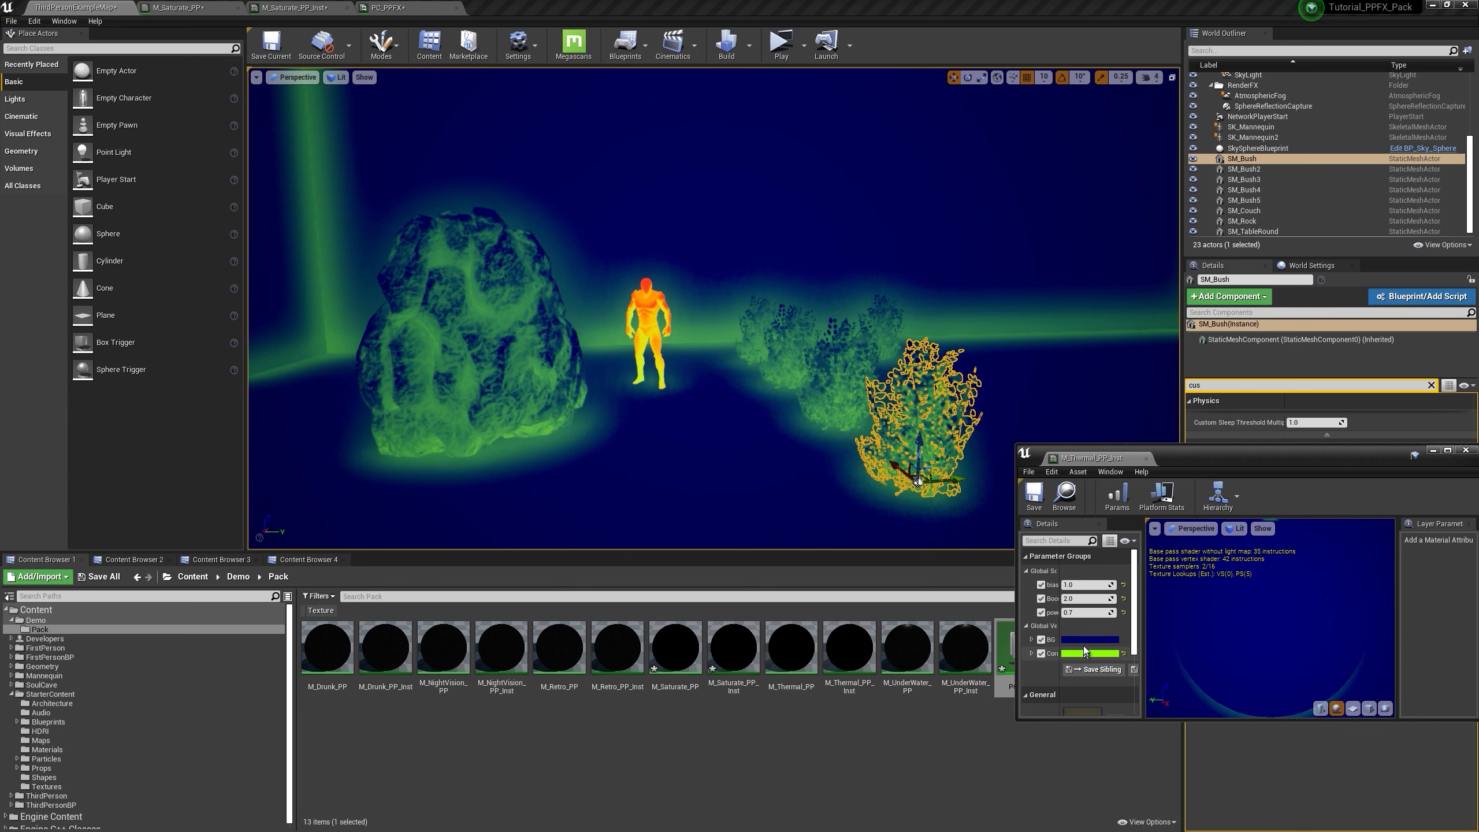
# Step: Try black for the background color parameter of M_Thermal_PP_Inst, and set it to a dark navy blue
pyautogui.click(1089, 639)
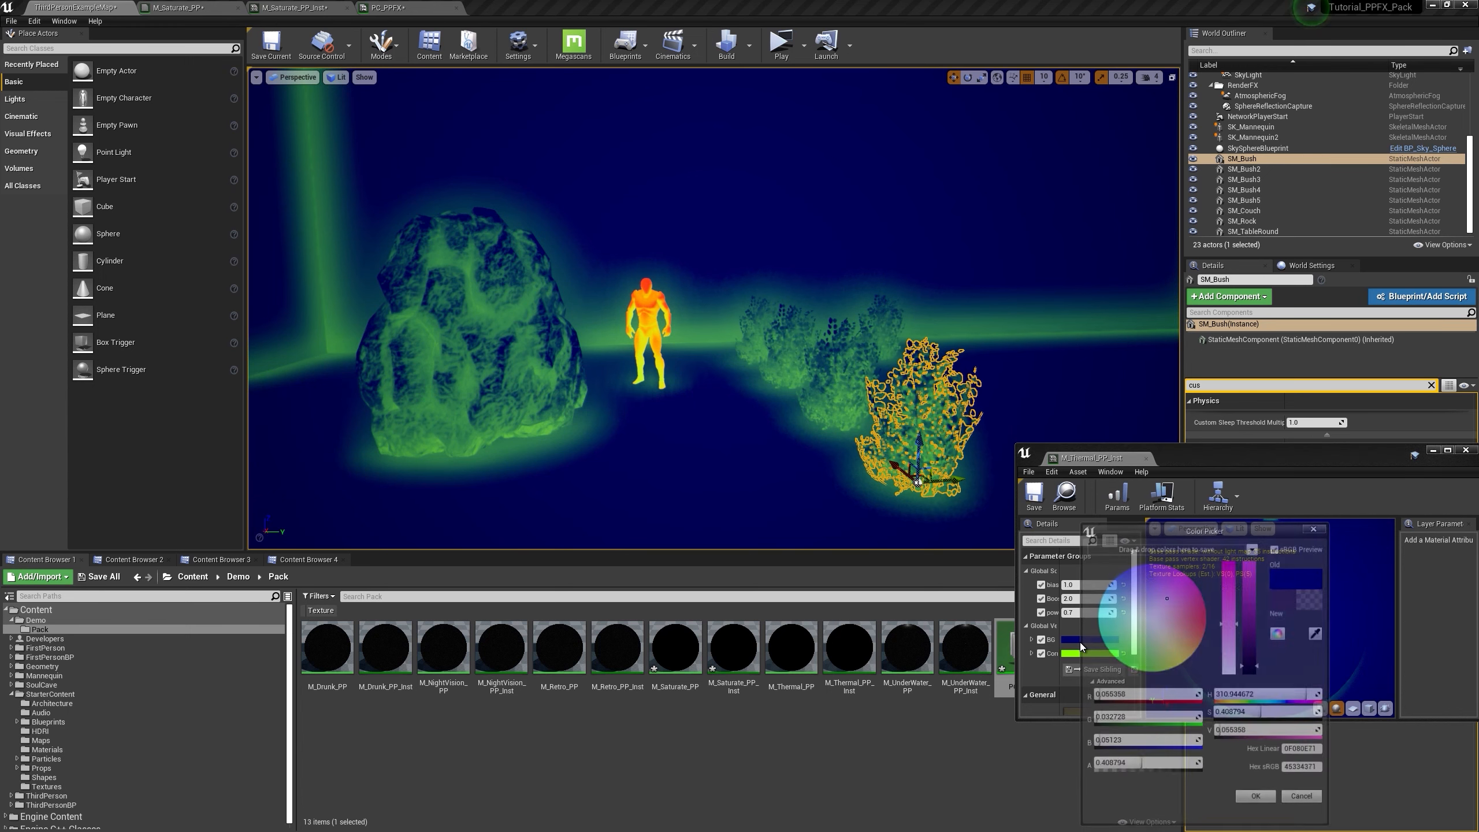
pyautogui.moveTo(1253, 616); pyautogui.dragTo(1265, 501)
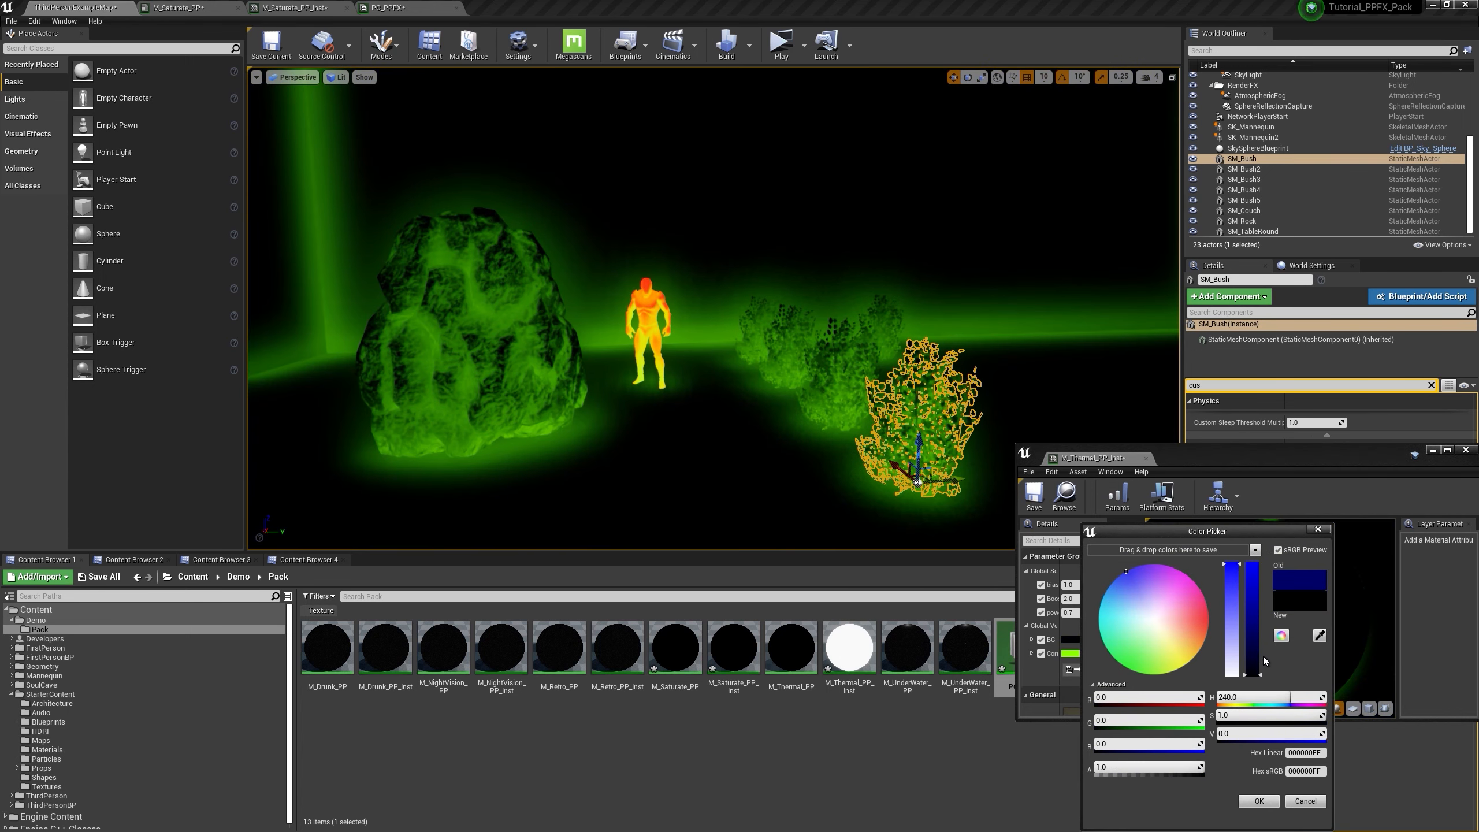
pyautogui.moveTo(1265, 661)
pyautogui.mouseDown()
pyautogui.moveTo(1254, 627)
pyautogui.moveTo(1258, 663)
pyautogui.mouseUp()
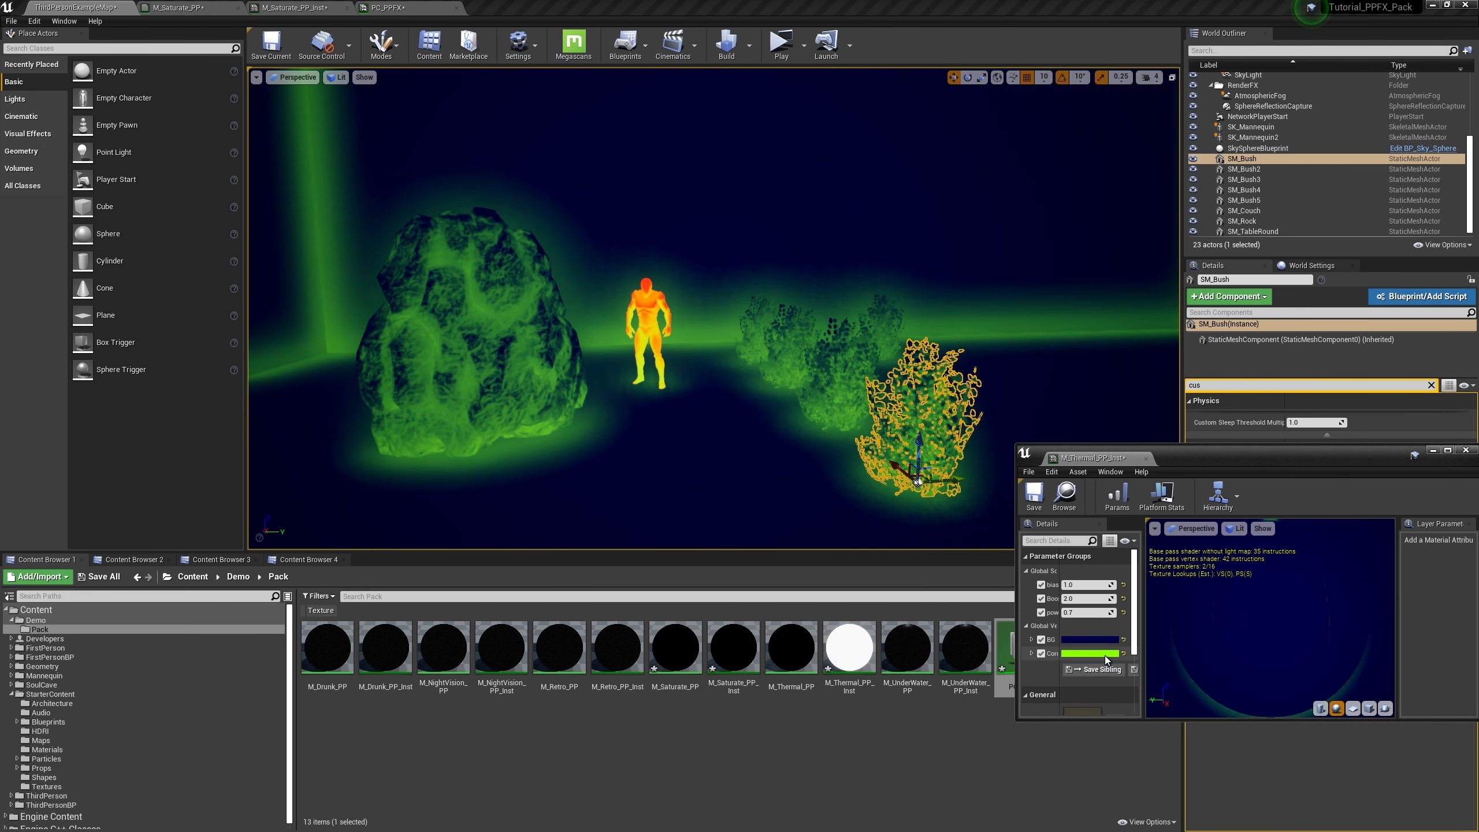
# Step: Try blue and a purer green for the glow color parameter of M_Thermal_PP_Inst, then discard the color change
pyautogui.click(1105, 654)
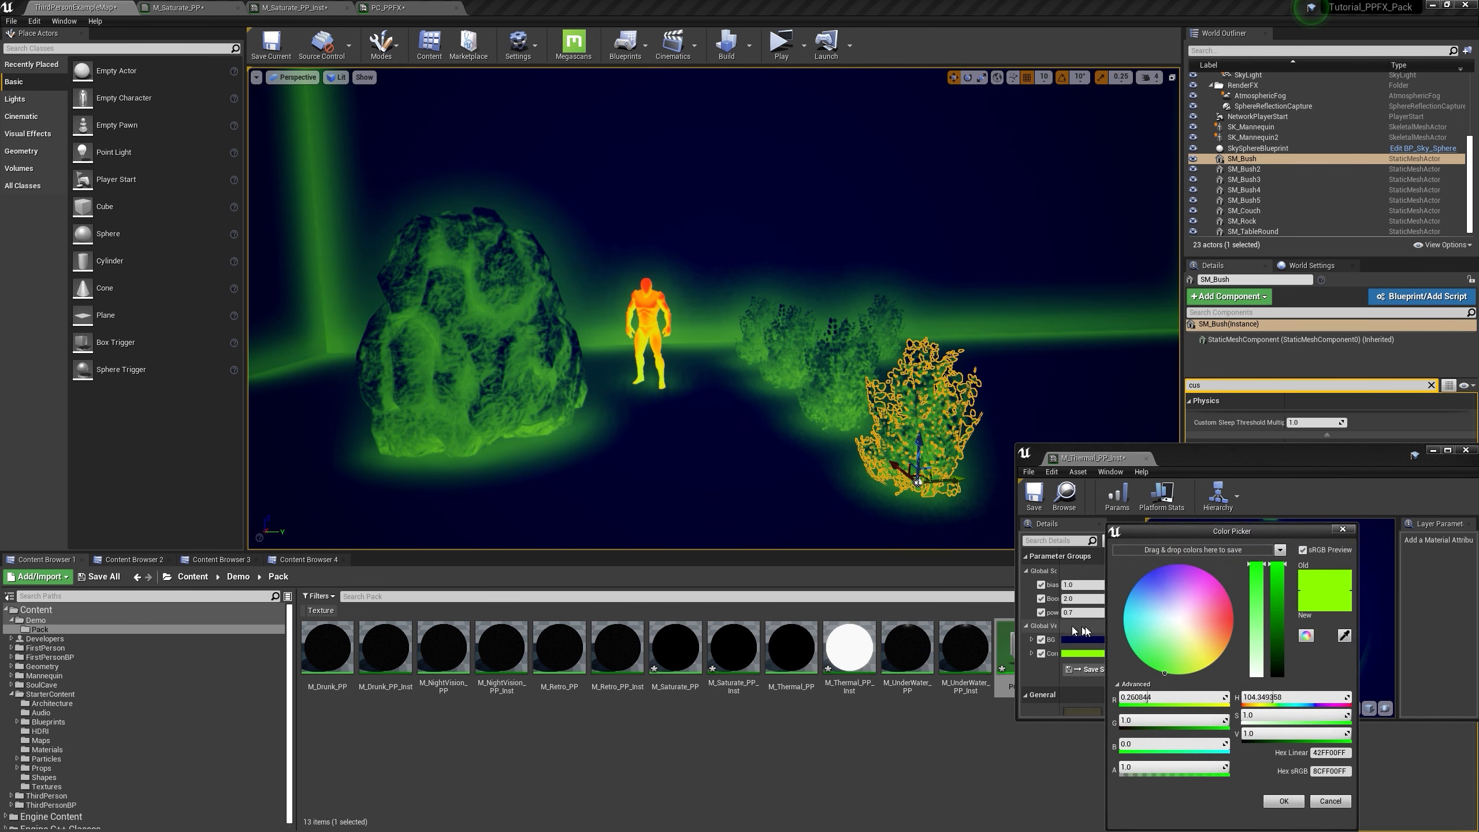
pyautogui.moveTo(1115, 558); pyautogui.dragTo(1115, 561)
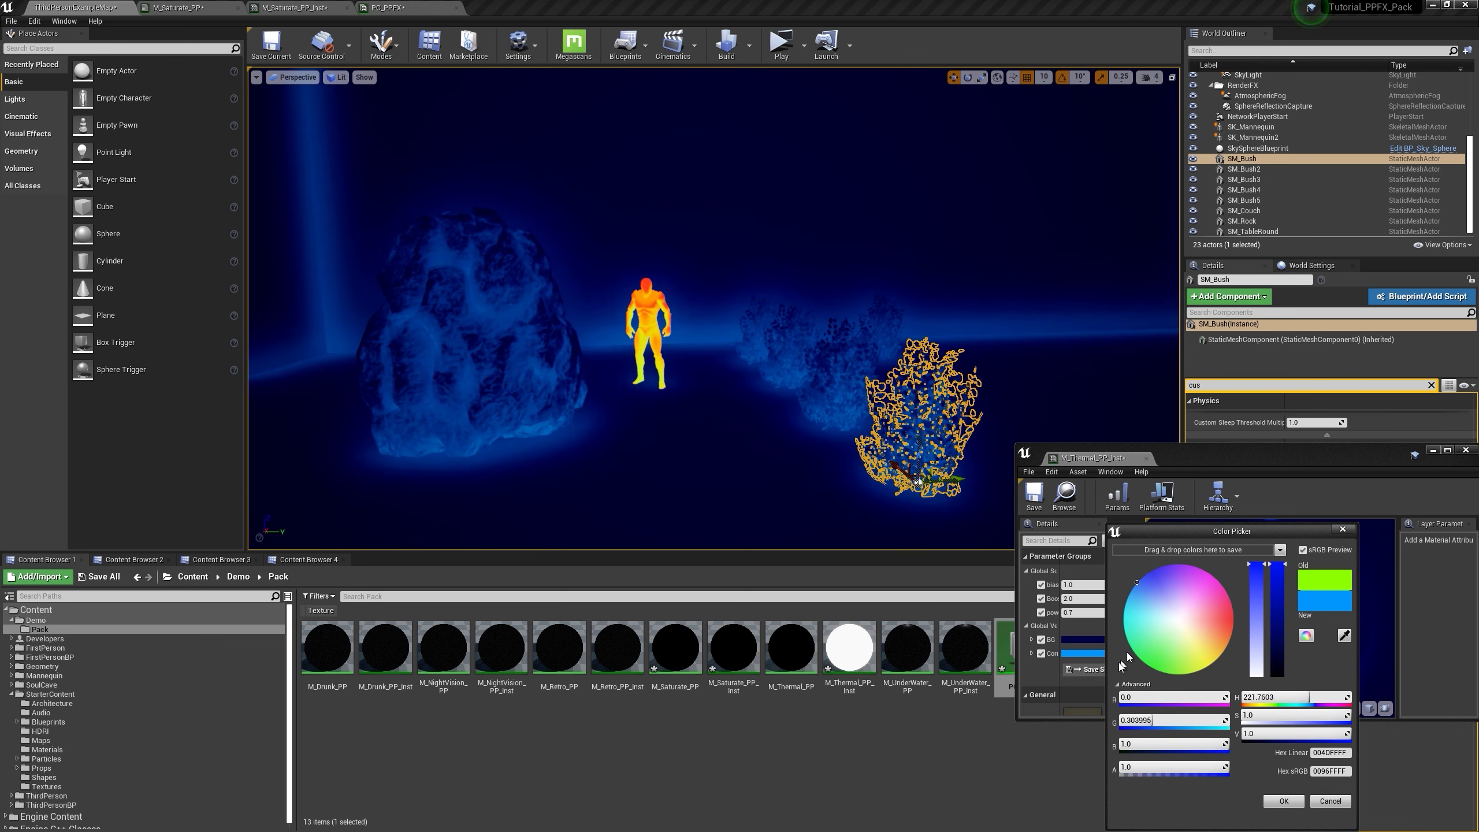
pyautogui.moveTo(1174, 667); pyautogui.dragTo(1146, 711)
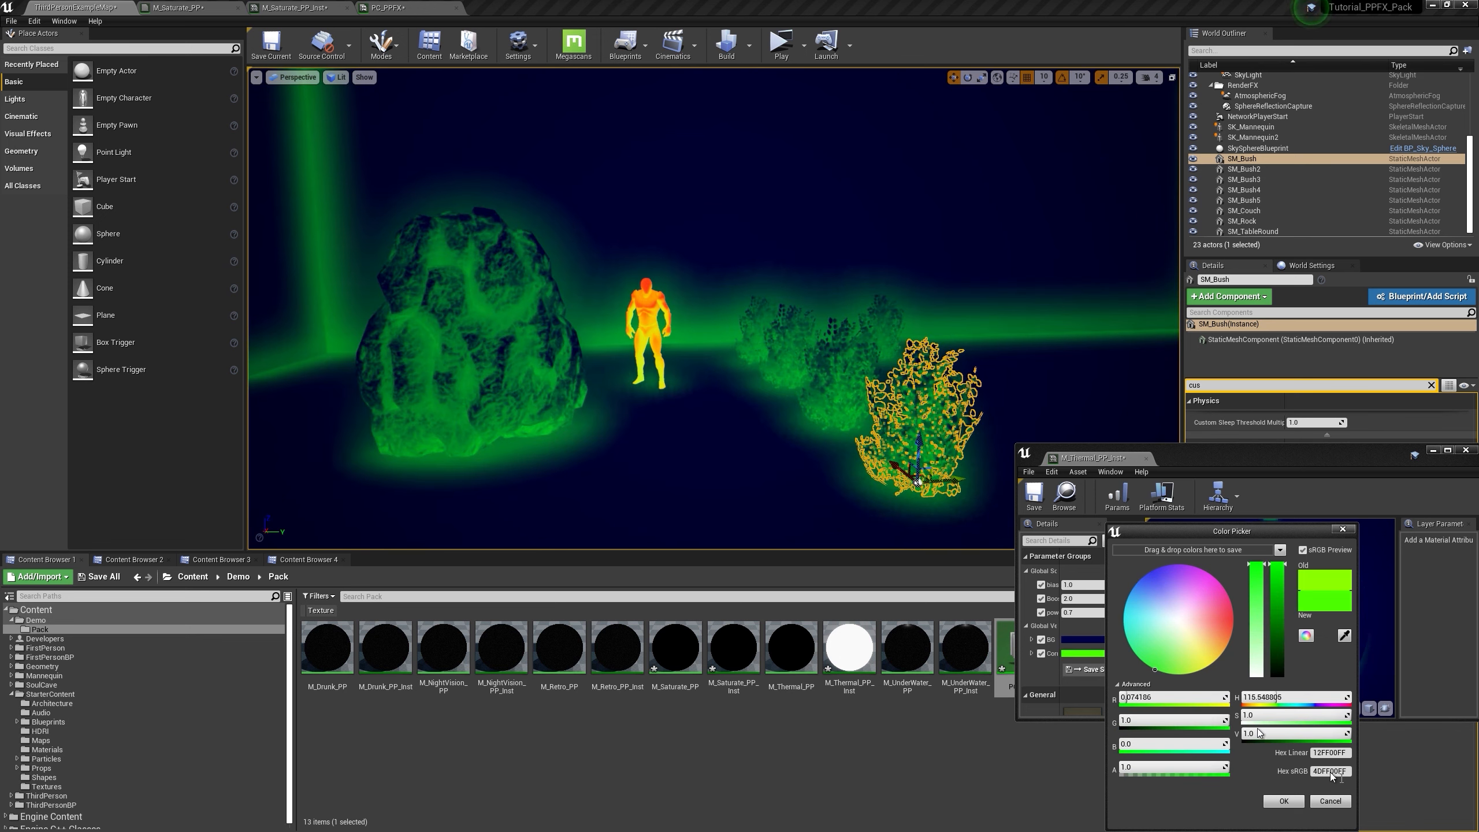
pyautogui.click(1328, 802)
# Step: Adjust the three scalar parameters of M_Thermal_PP_Inst to about 1.07, 2.0 and 0.75 while viewing the mannequin up close
pyautogui.press('w')
pyautogui.moveTo(722, 382); pyautogui.dragTo(709, 382, button='right')
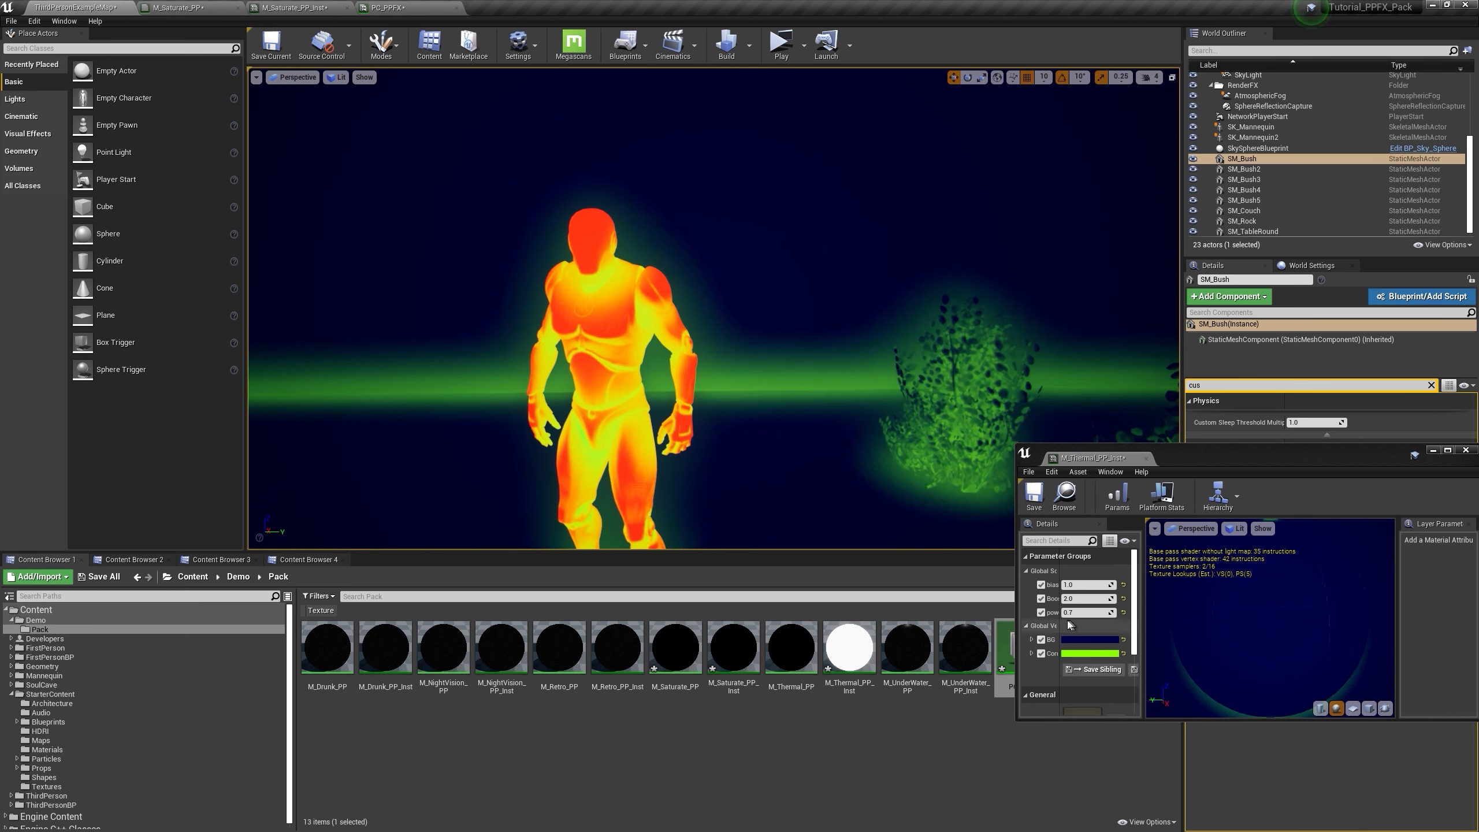
pyautogui.moveTo(1078, 584)
pyautogui.mouseDown()
pyautogui.moveTo(1135, 585)
pyautogui.moveTo(1075, 584)
pyautogui.moveTo(1141, 599)
pyautogui.moveTo(1087, 613)
pyautogui.mouseUp()
pyautogui.click(1087, 600)
pyautogui.write('1')
pyautogui.press('Return')
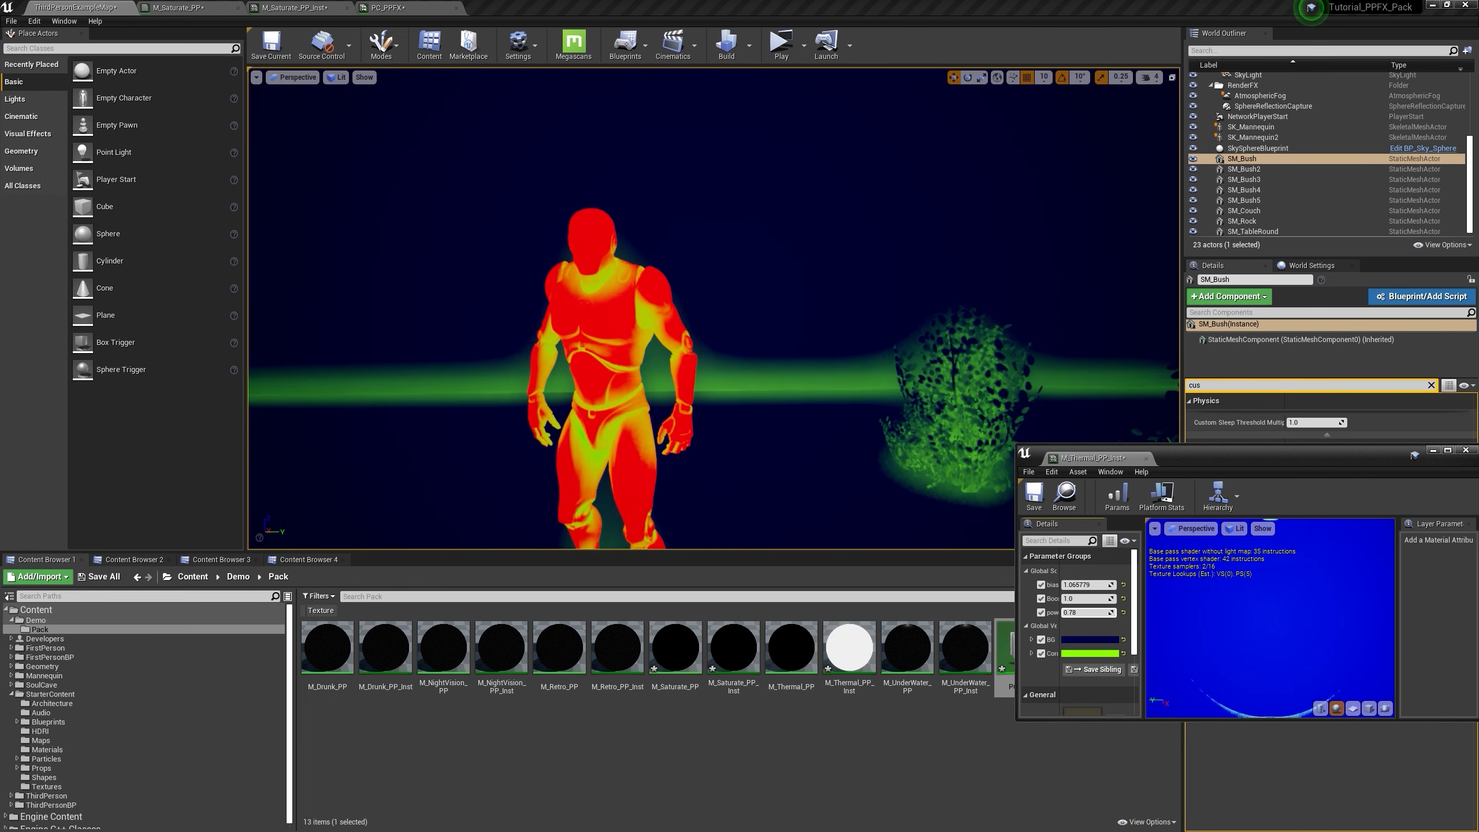
pyautogui.click(1077, 598)
pyautogui.write('2')
pyautogui.press('Return')
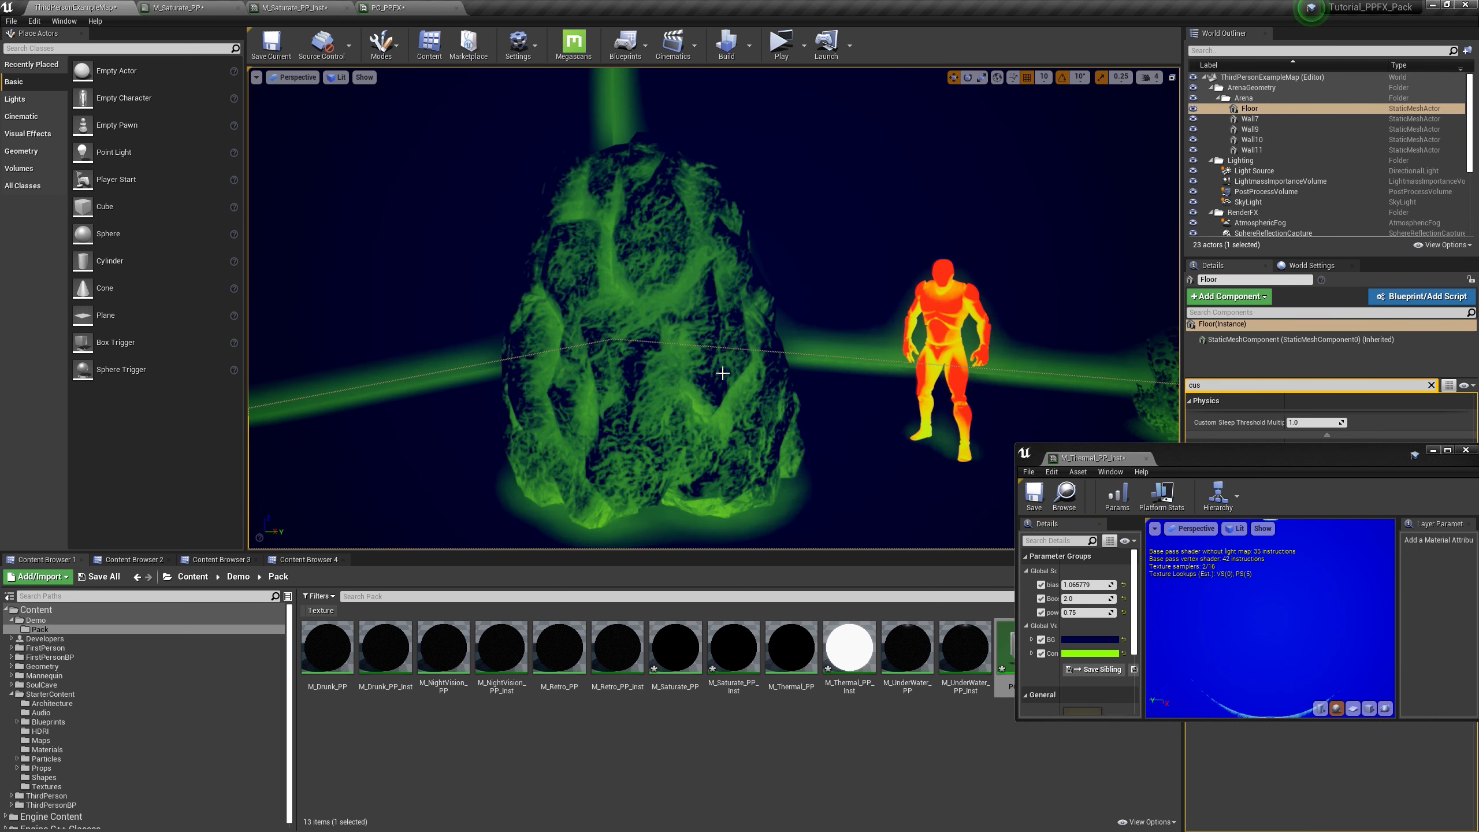
# Step: Try Render CustomDepth Pass on SM_Rock, examine the rock from different distances, and disable the option
pyautogui.click(724, 384)
pyautogui.moveTo(1256, 459); pyautogui.dragTo(868, 552)
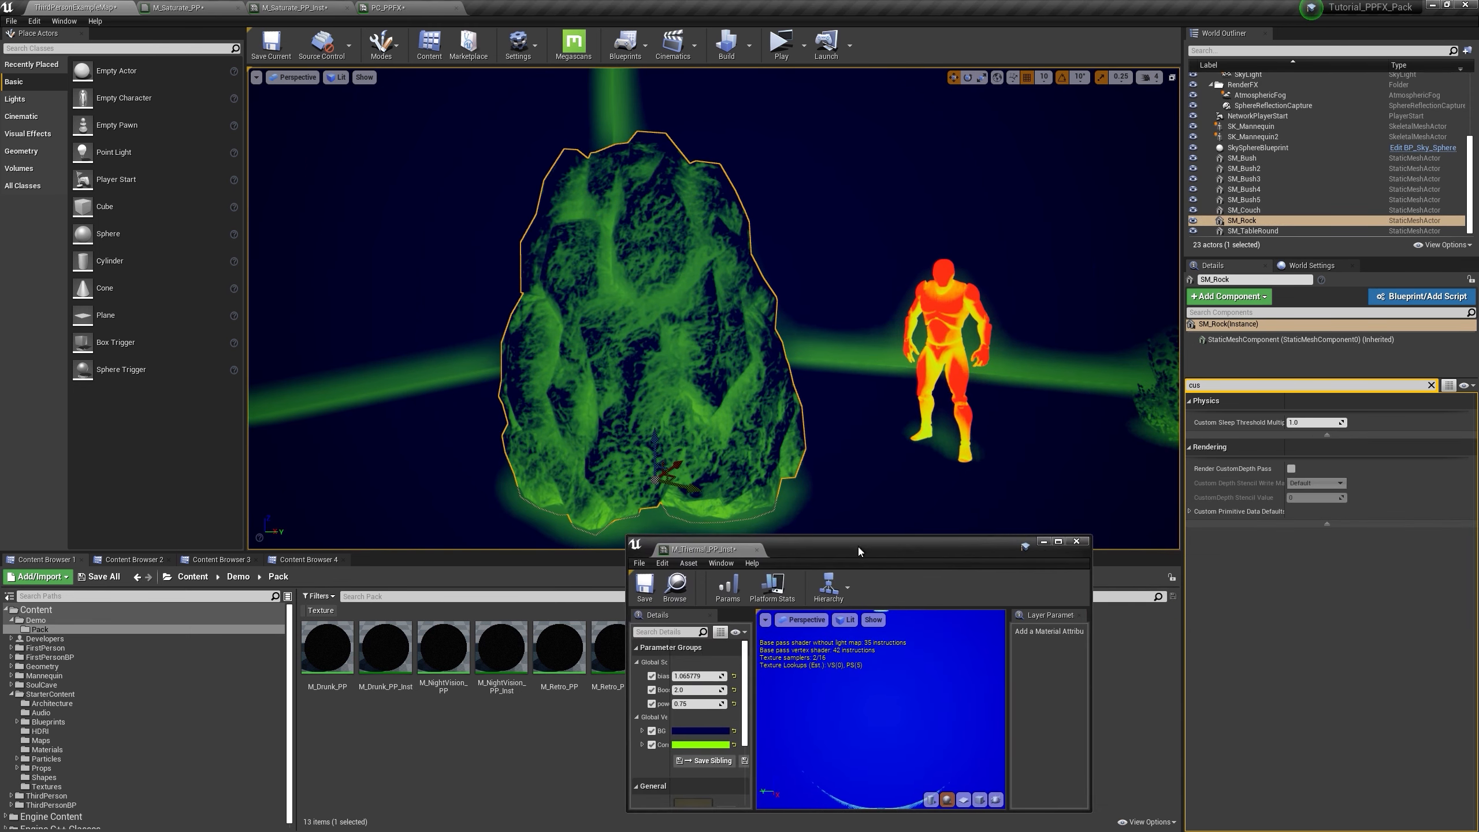
pyautogui.click(1291, 469)
pyautogui.moveTo(862, 361); pyautogui.dragTo(903, 373, button='right')
pyautogui.press('w')
pyautogui.press('s')
pyautogui.press('w')
pyautogui.press('w')
pyautogui.click(1291, 469)
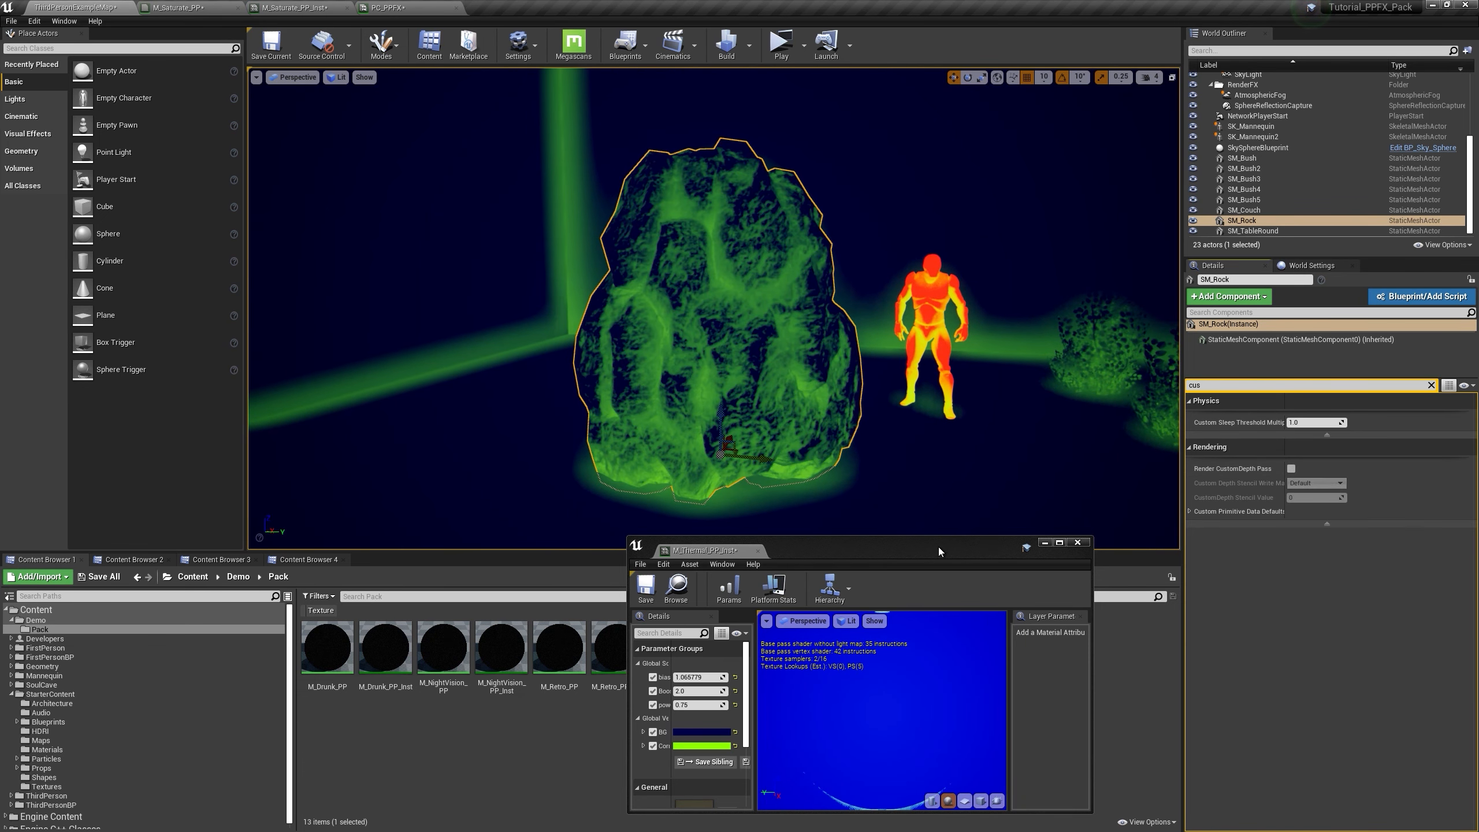
pyautogui.moveTo(937, 553); pyautogui.dragTo(1286, 366)
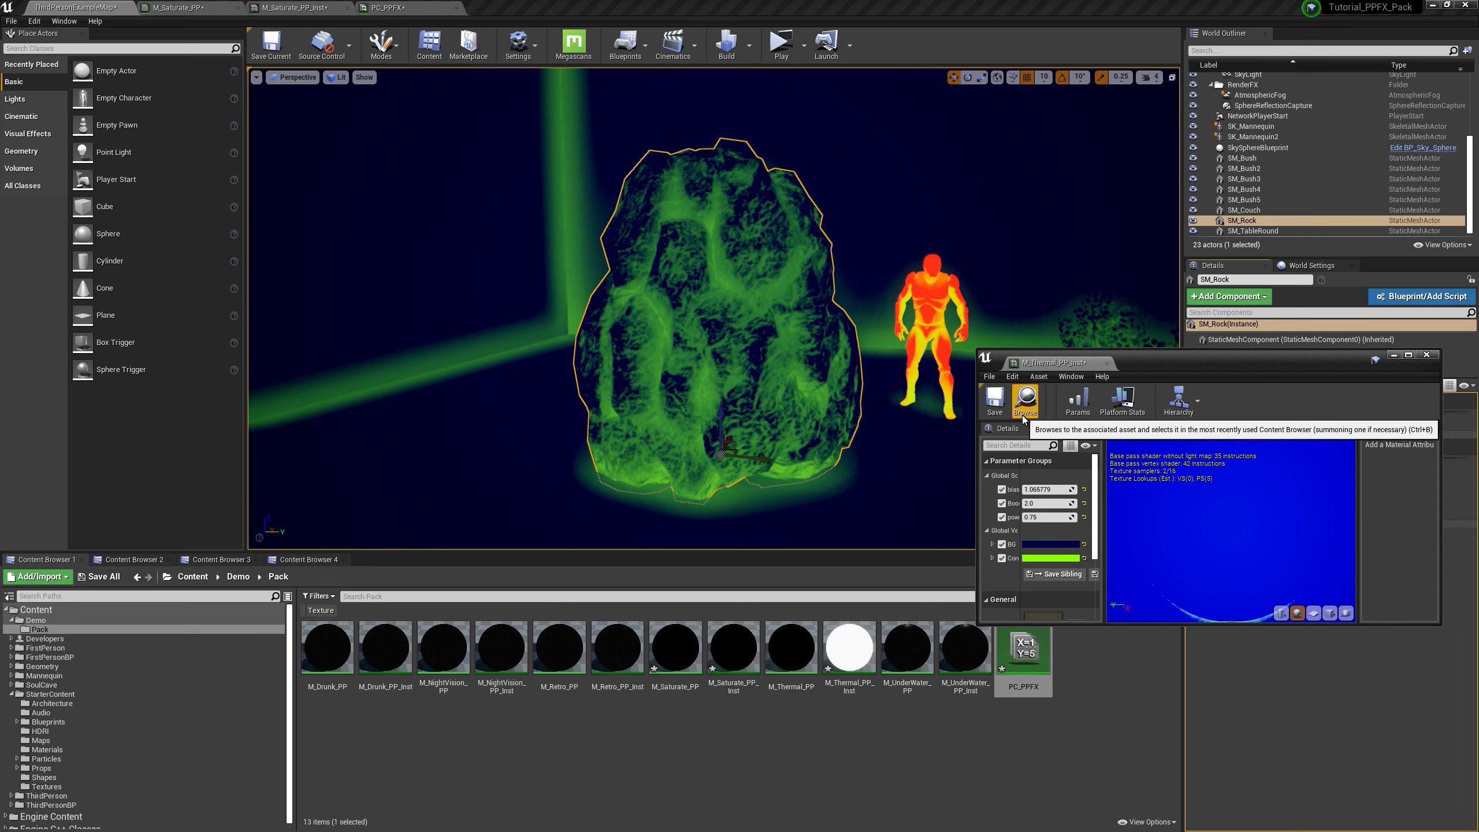
pyautogui.moveTo(1163, 359); pyautogui.dragTo(1187, 354)
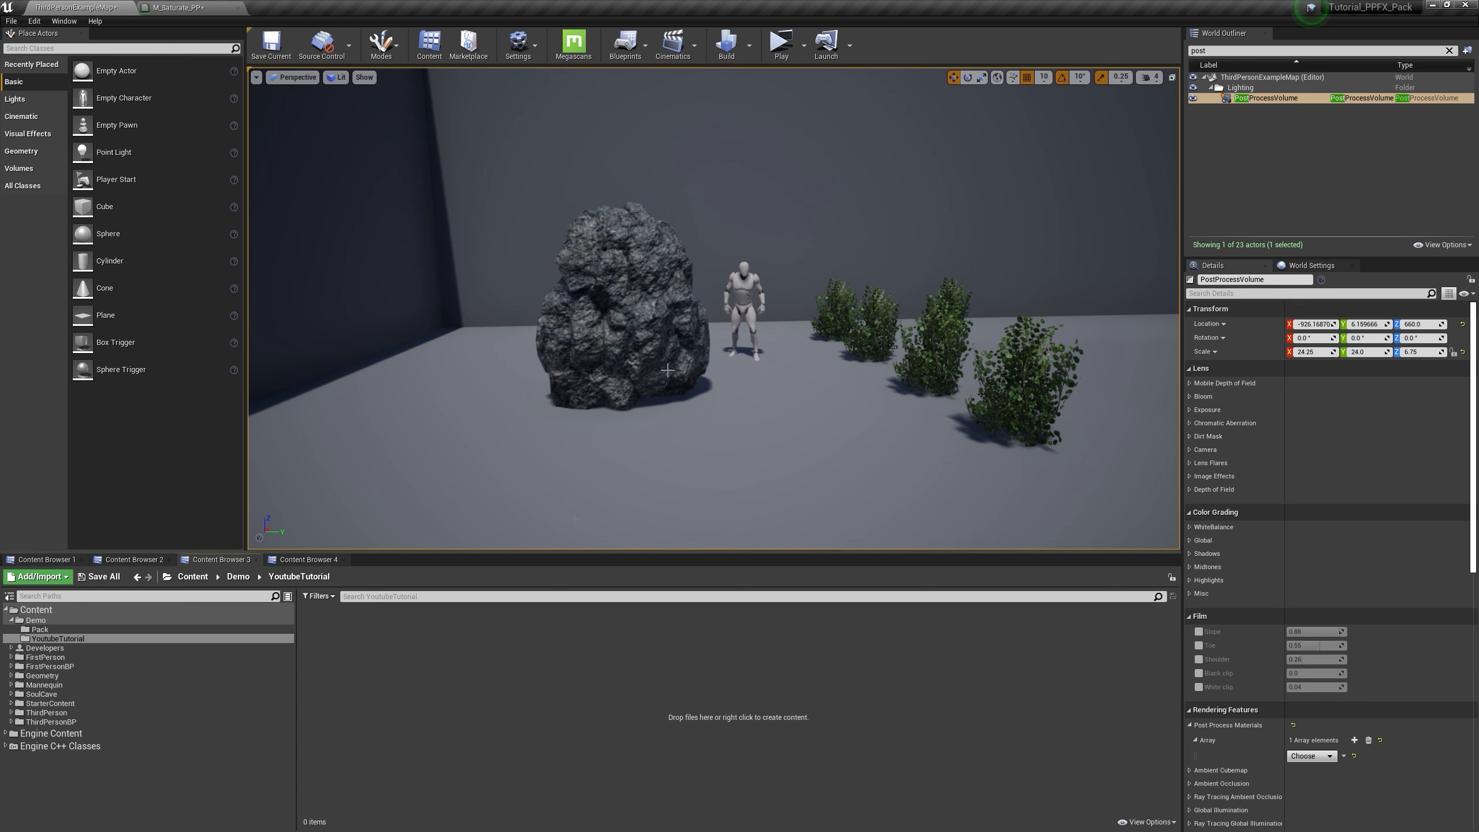
# Step: Create a material named M_Saturate in the YoutubeTutorial folder
pyautogui.rightClick(385, 658)
pyautogui.click(474, 435)
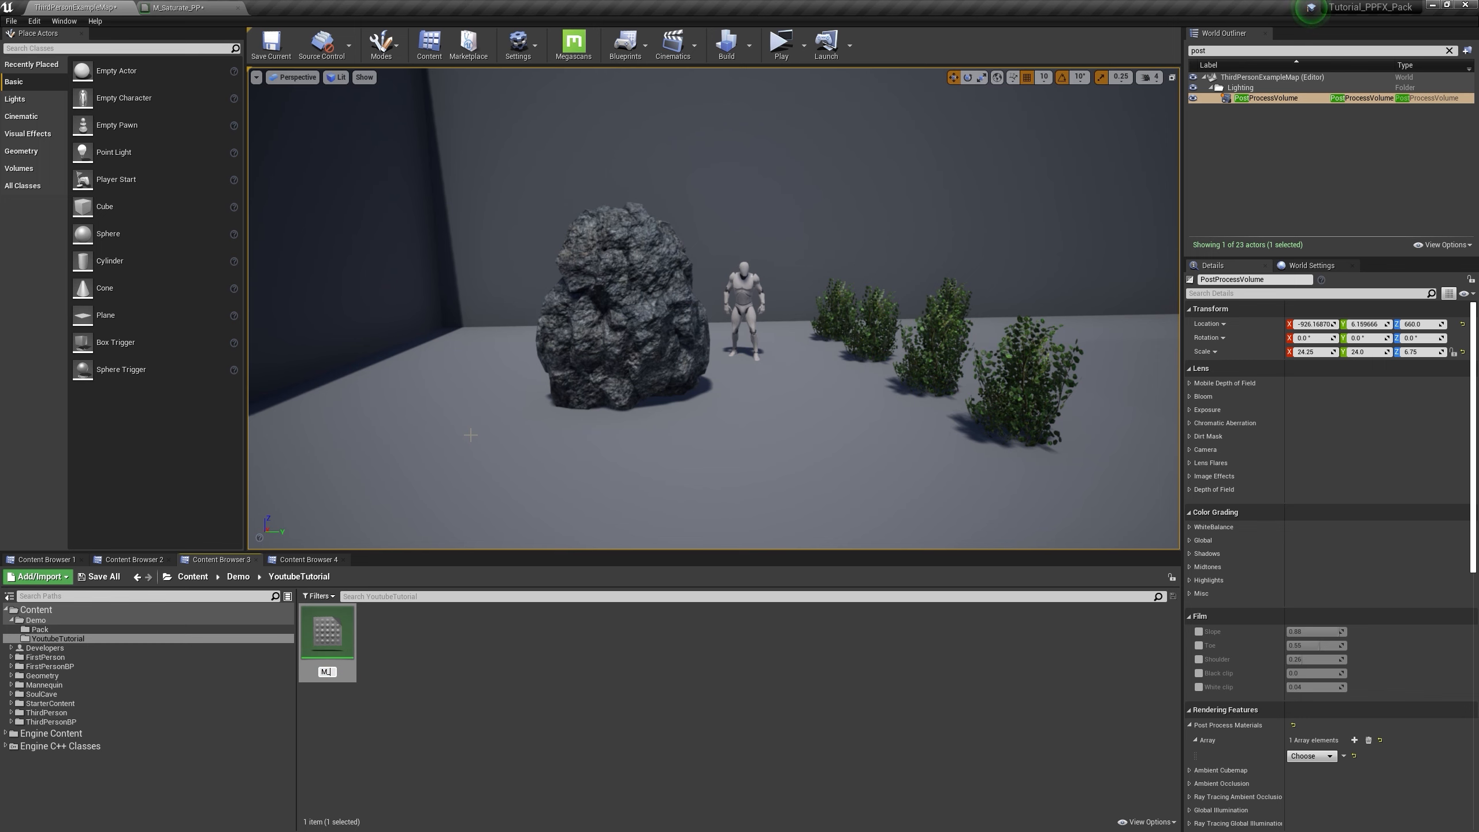
pyautogui.write('M_Saturate')
pyautogui.press('Return')
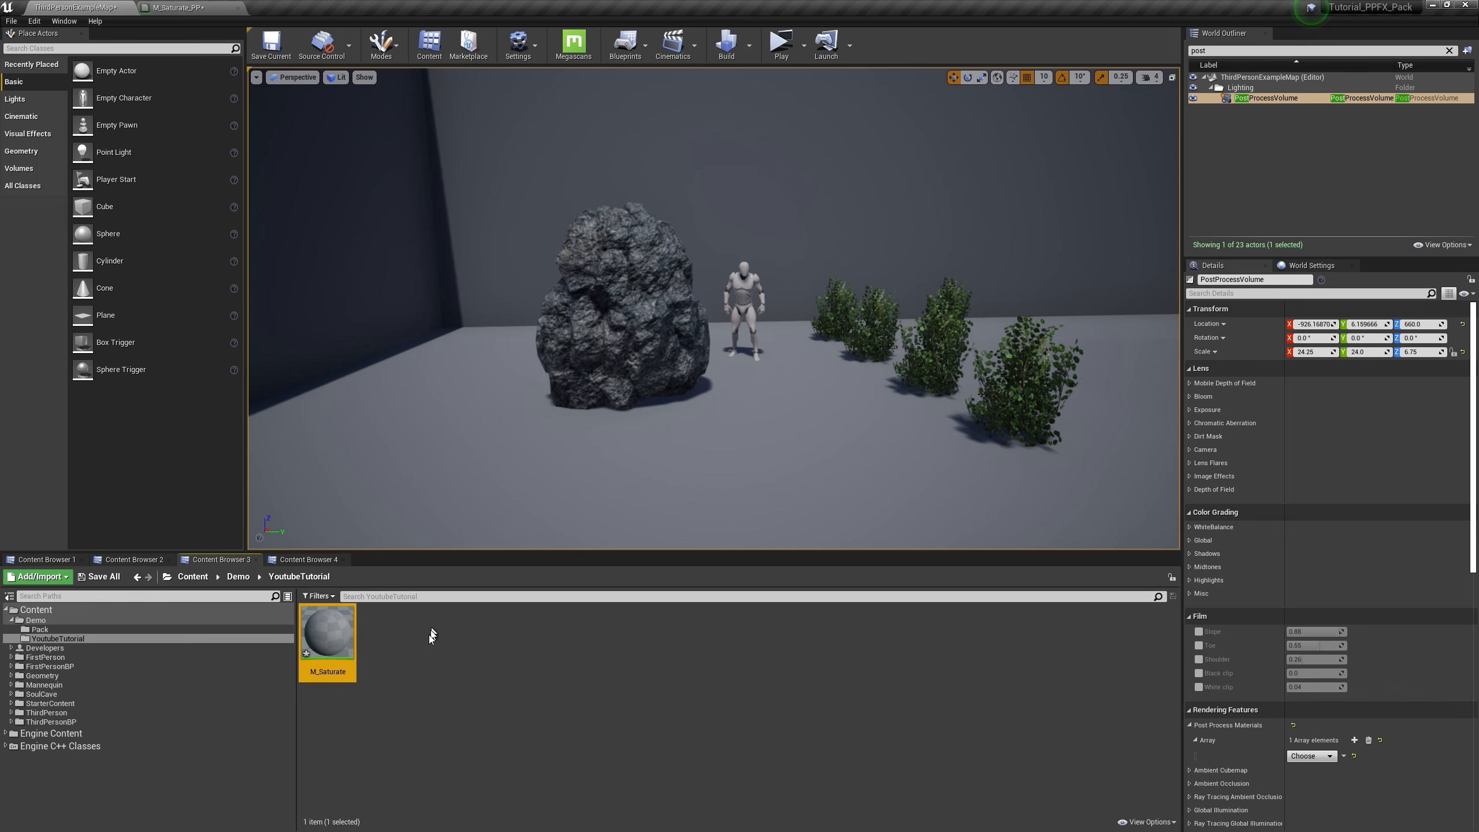
# Step: Open M_Saturate and set its material domain to Post Process and its blendable location to Before Tonemapping
pyautogui.doubleClick(327, 632)
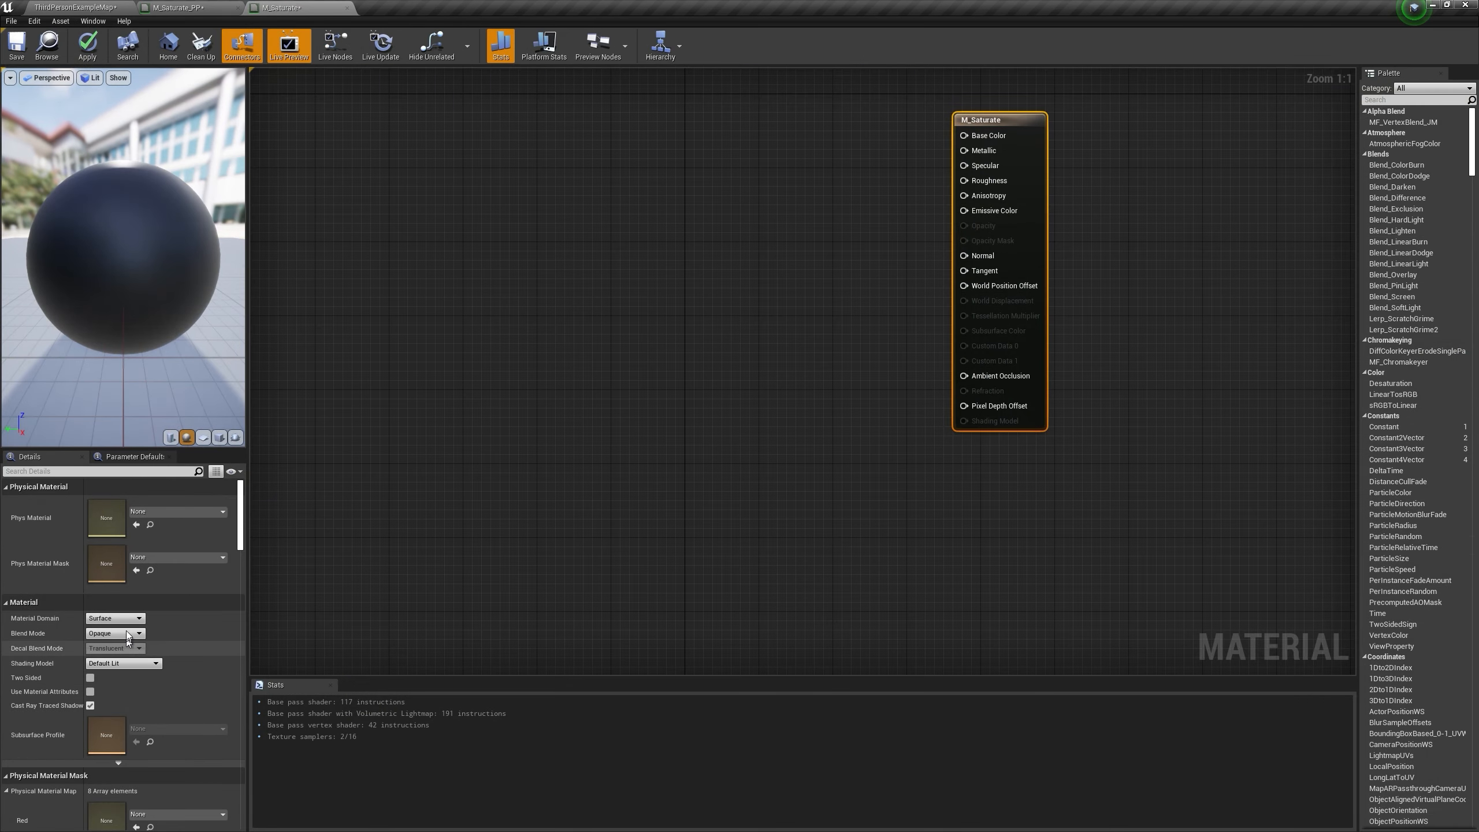
pyautogui.click(109, 619)
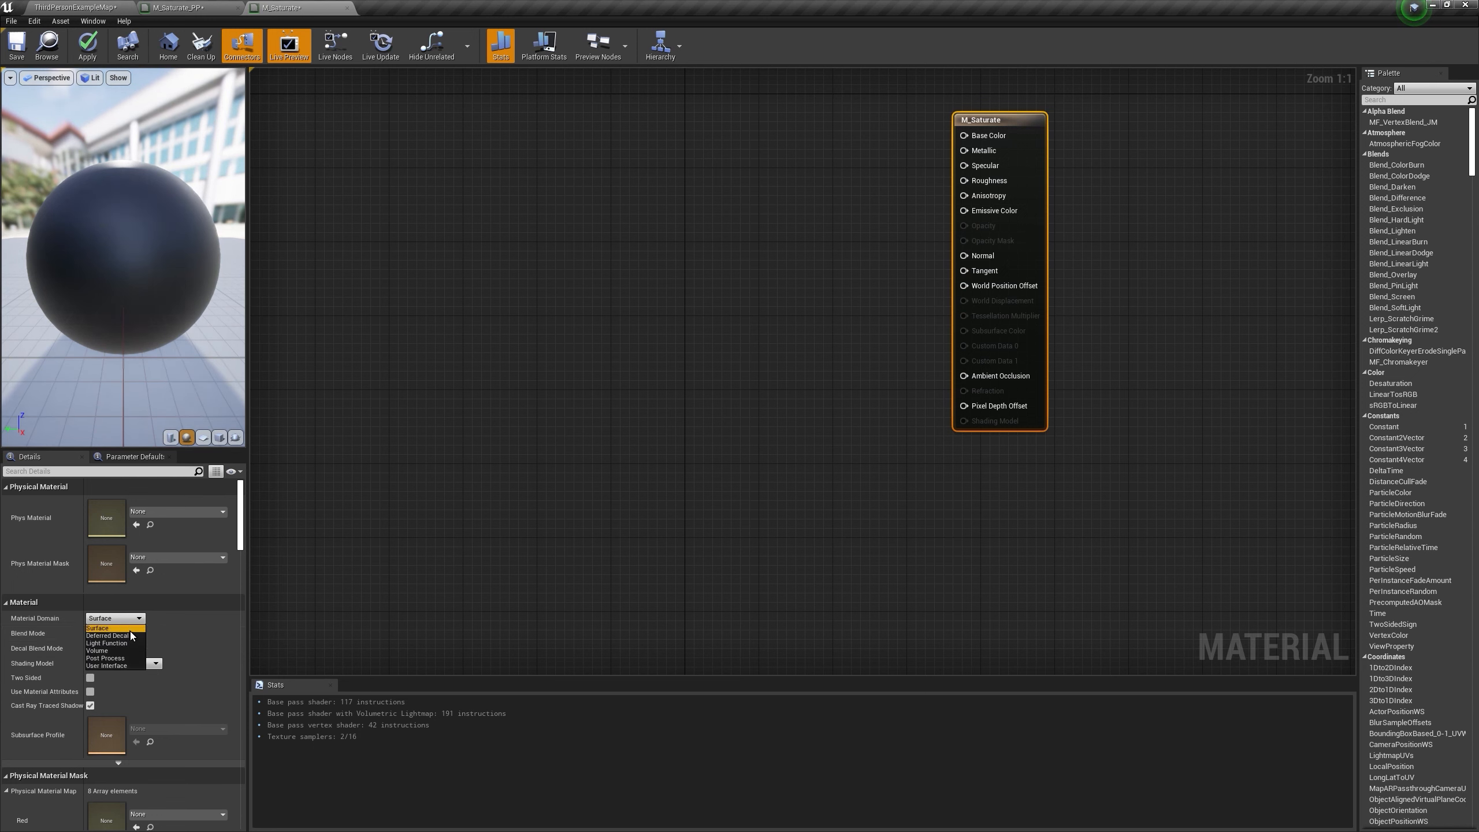
pyautogui.click(124, 663)
pyautogui.click(135, 664)
pyautogui.click(175, 648)
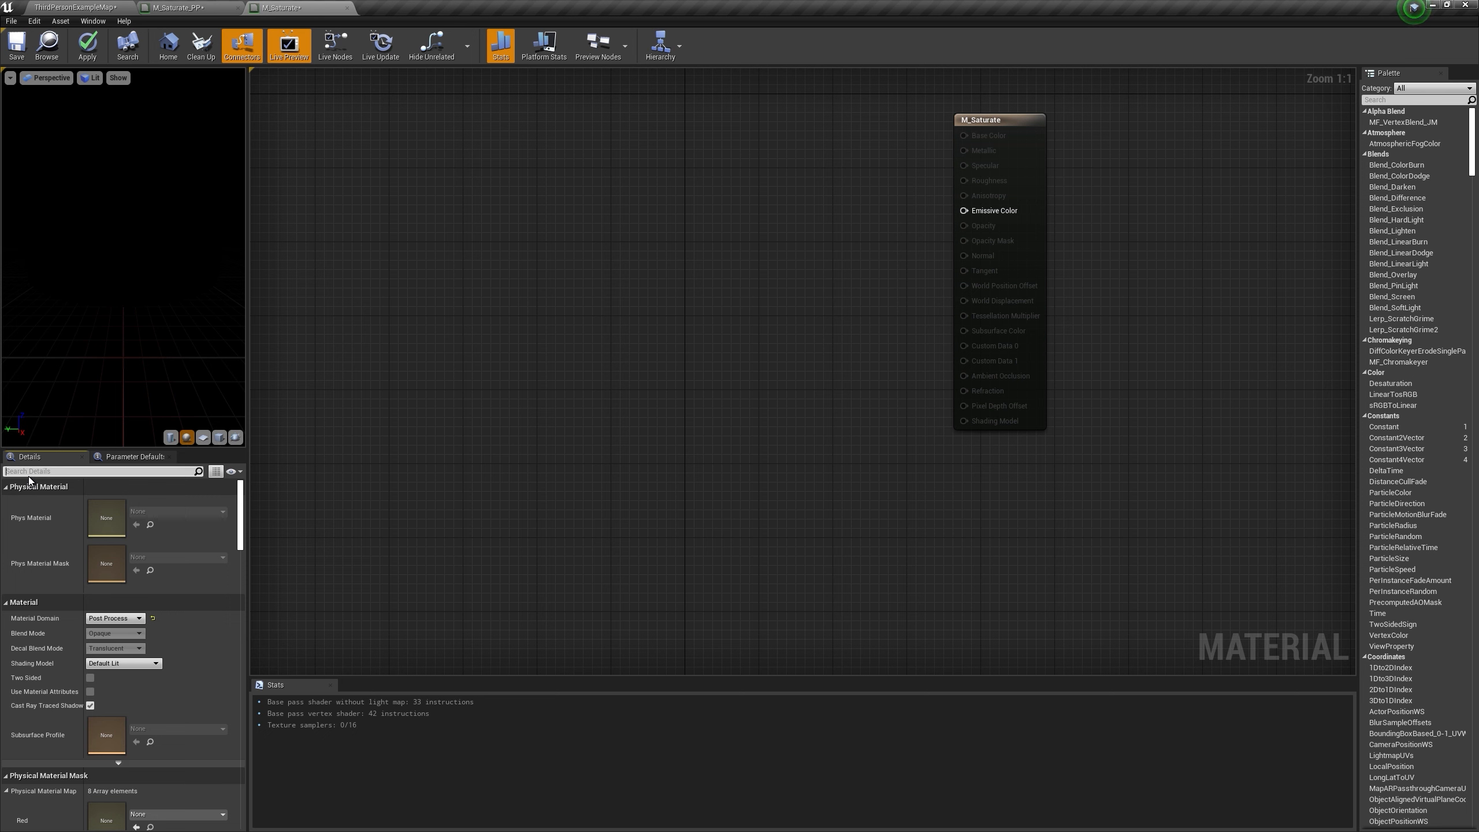
pyautogui.write('blend')
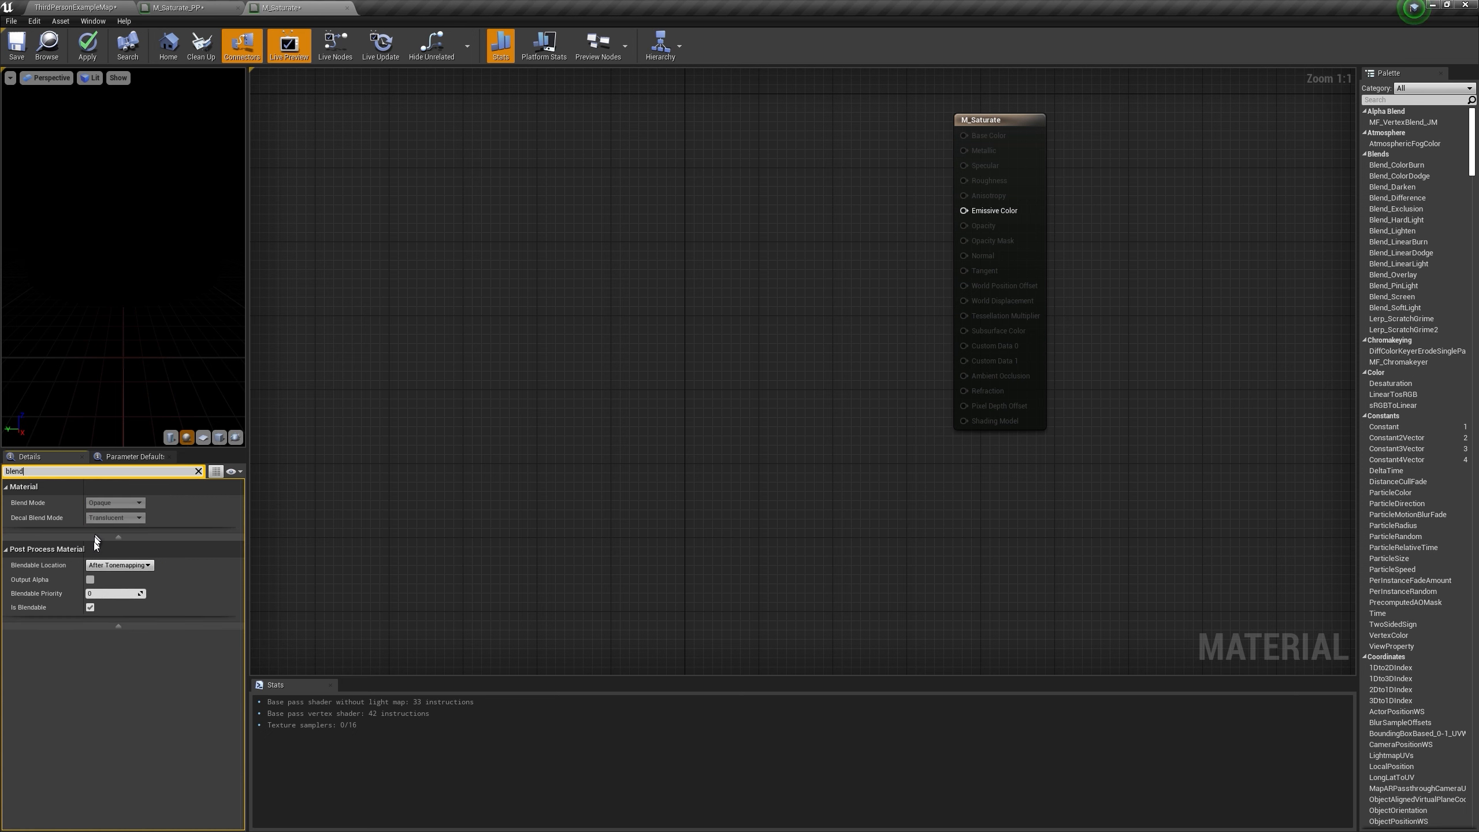
pyautogui.click(118, 565)
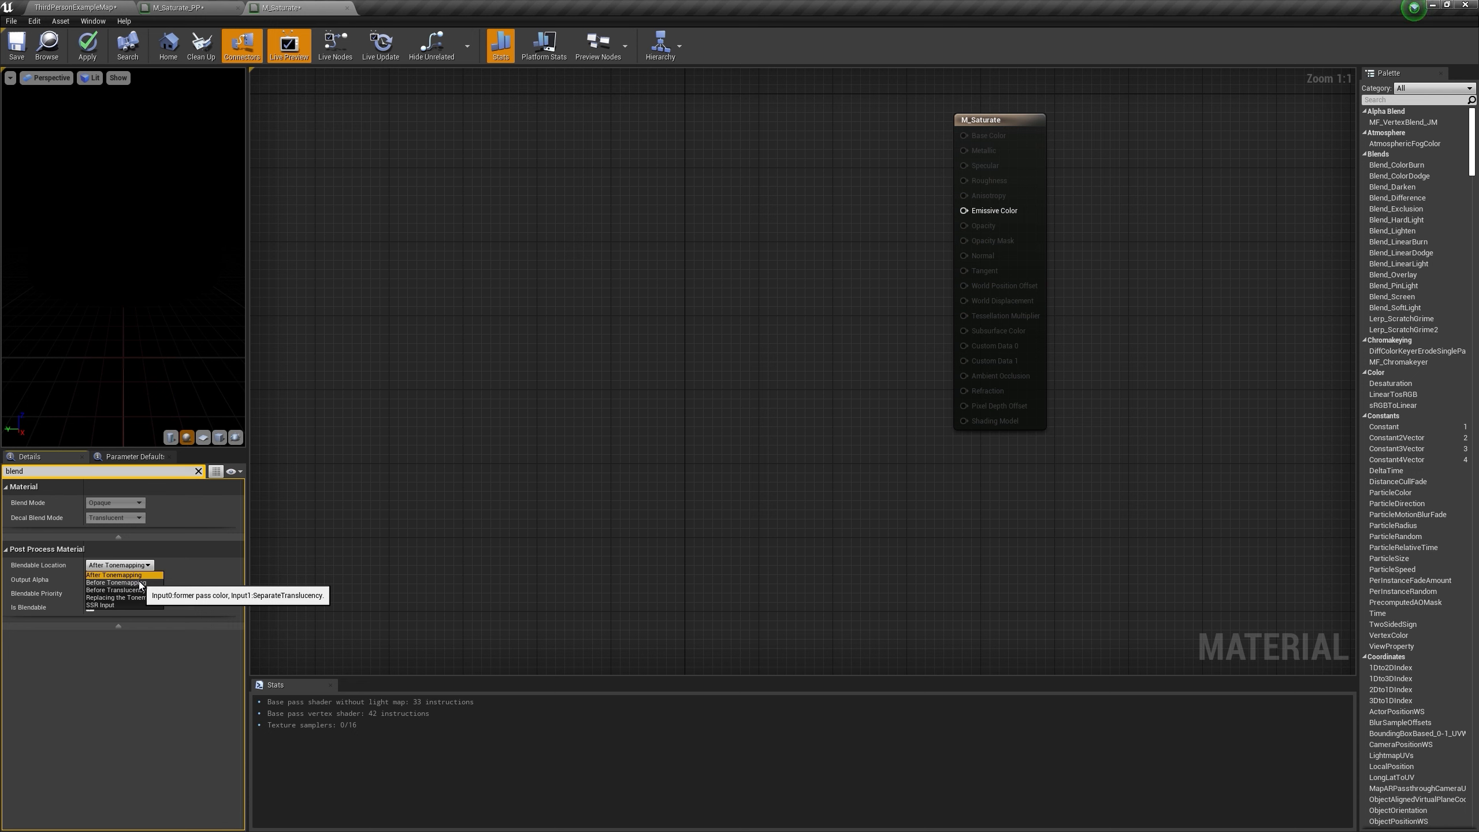
pyautogui.click(141, 583)
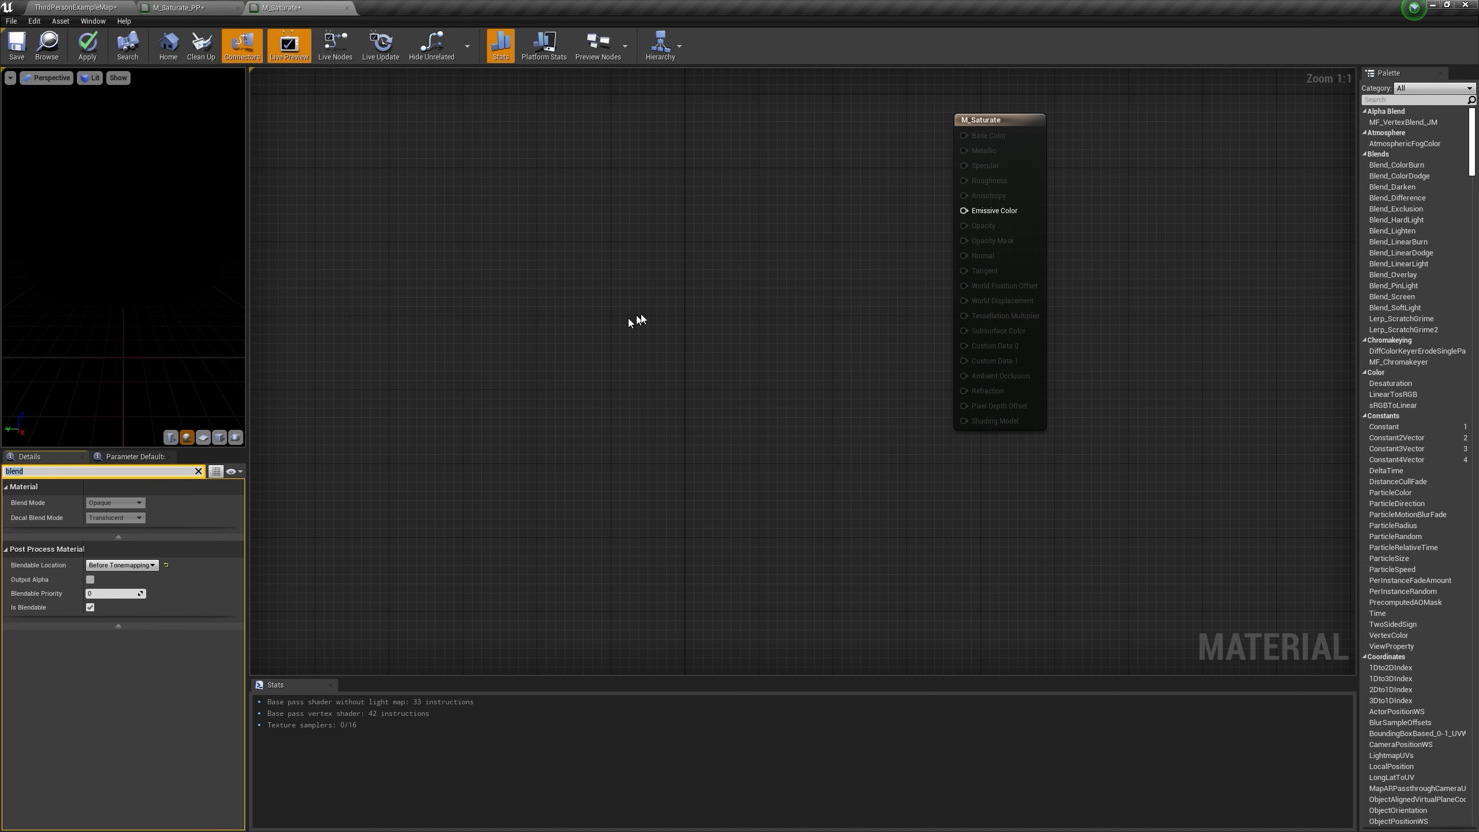
pyautogui.moveTo(679, 318); pyautogui.dragTo(648, 337, button='right')
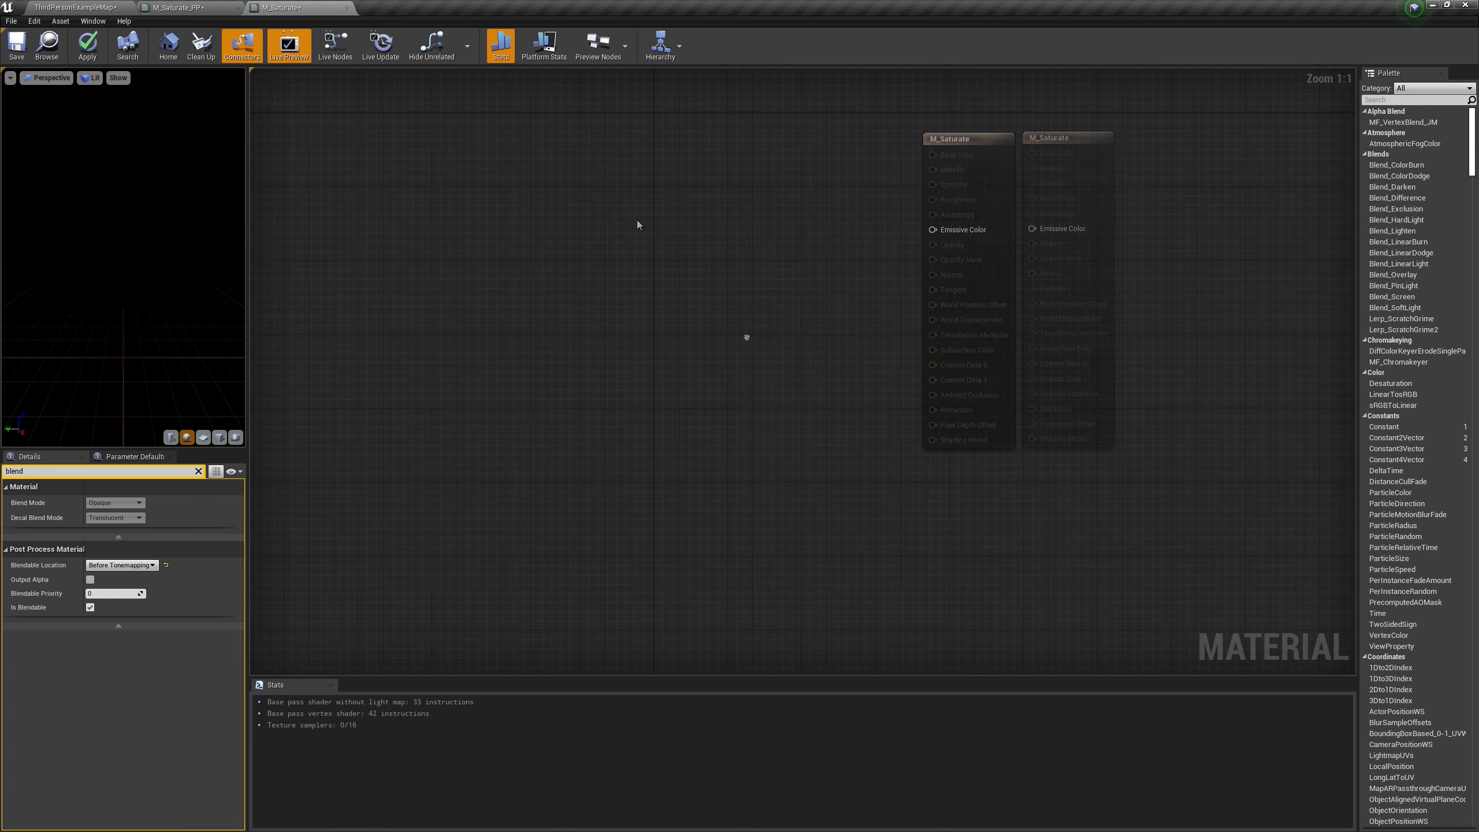
pyautogui.click(198, 472)
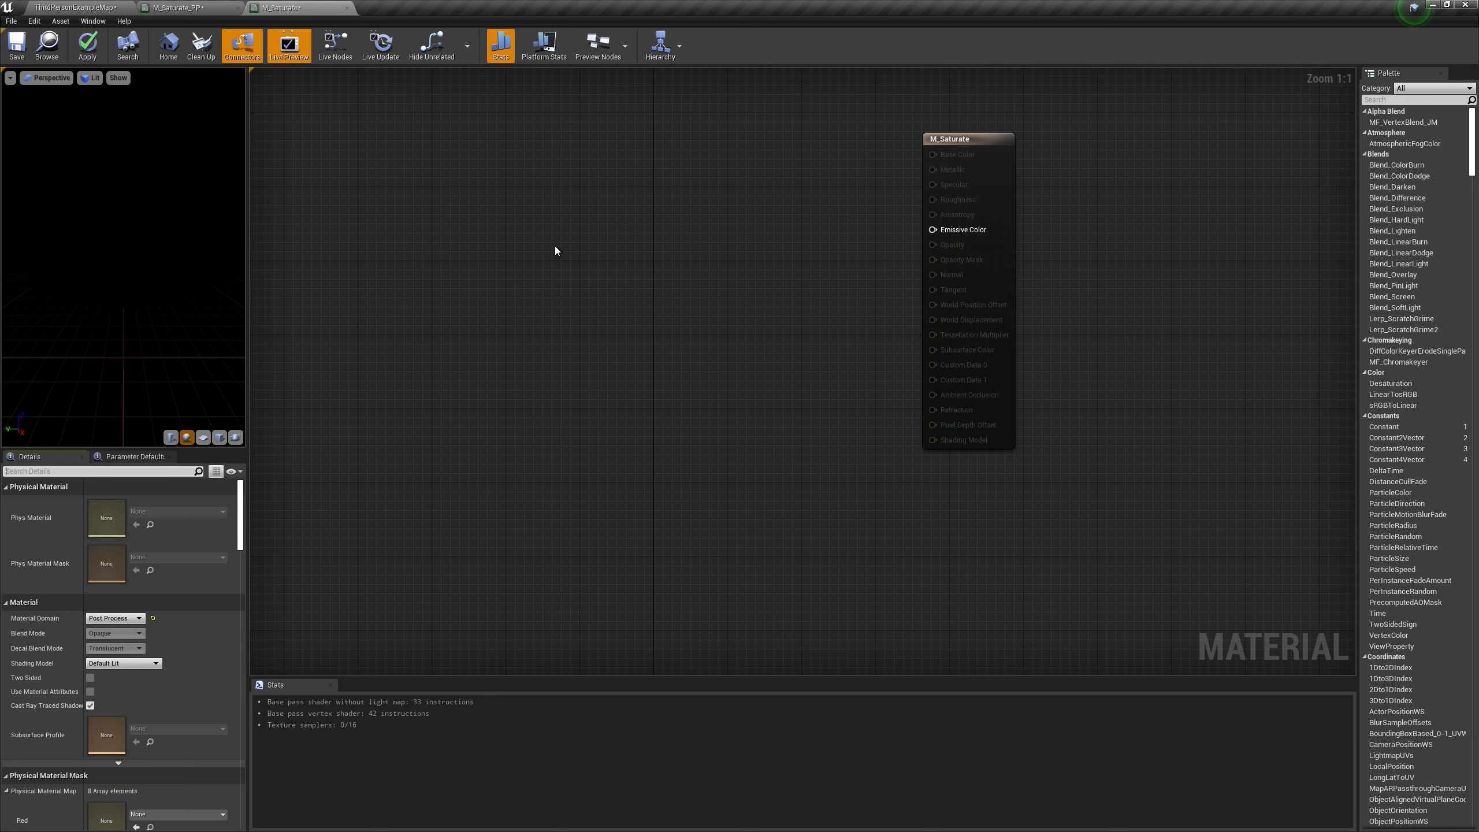
# Step: Add a SceneTexture node to the M_Saturate graph and set its scene texture ID to PostProcessInput0
pyautogui.rightClick(556, 249)
pyautogui.write('scene')
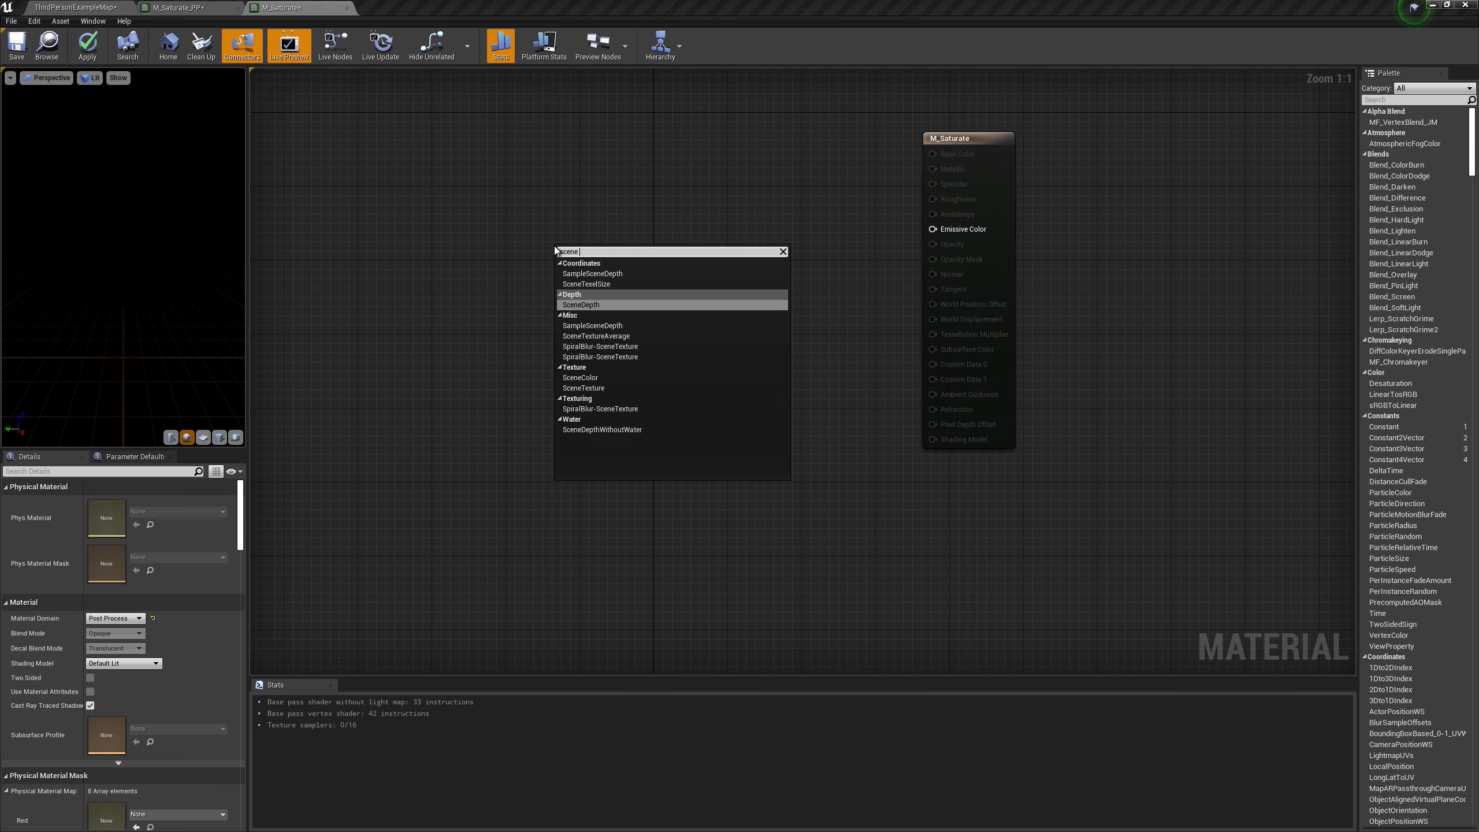
pyautogui.write(' tex')
pyautogui.click(608, 346)
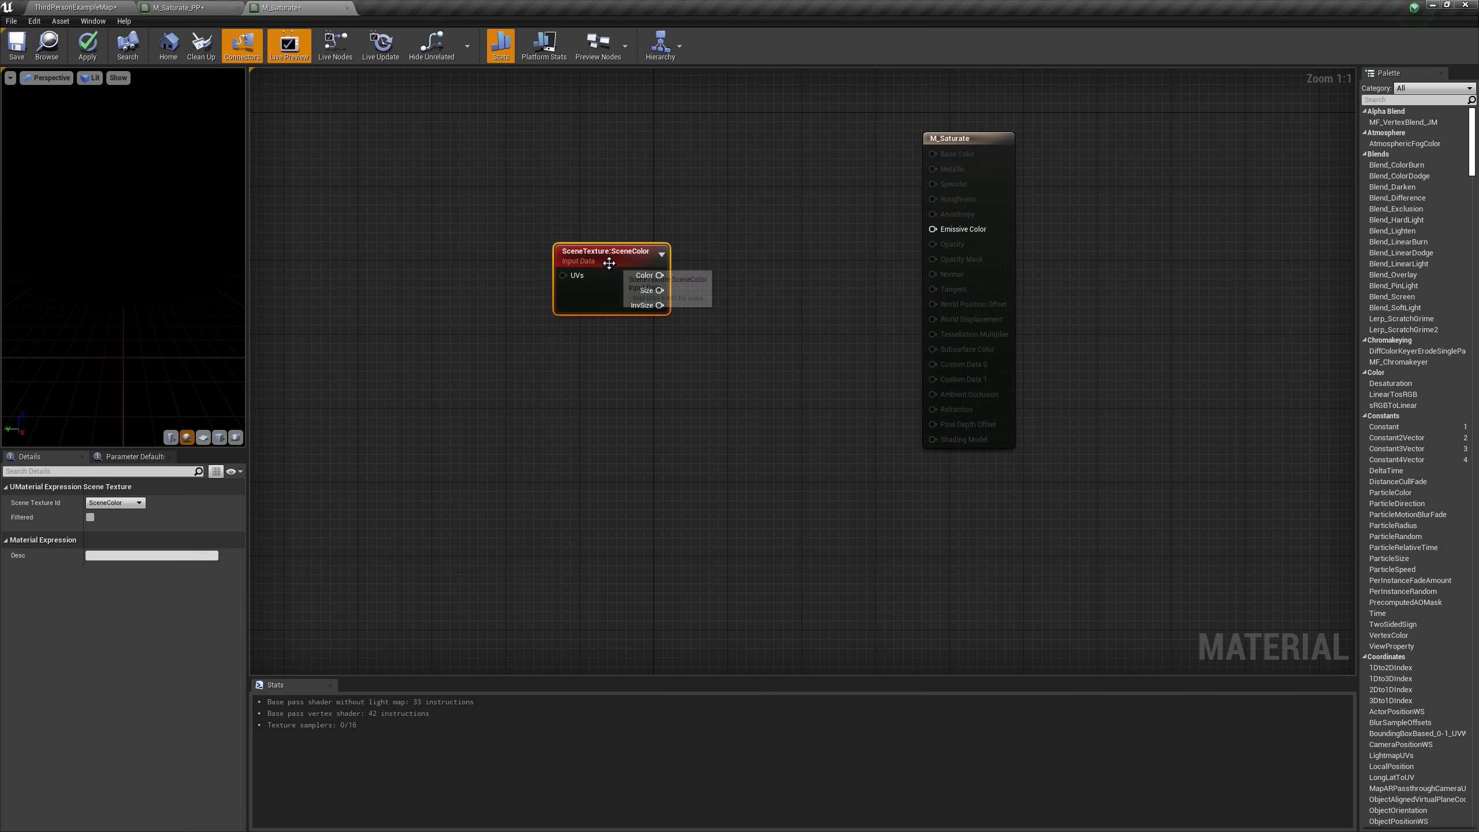
pyautogui.moveTo(609, 260); pyautogui.dragTo(502, 260)
pyautogui.click(115, 503)
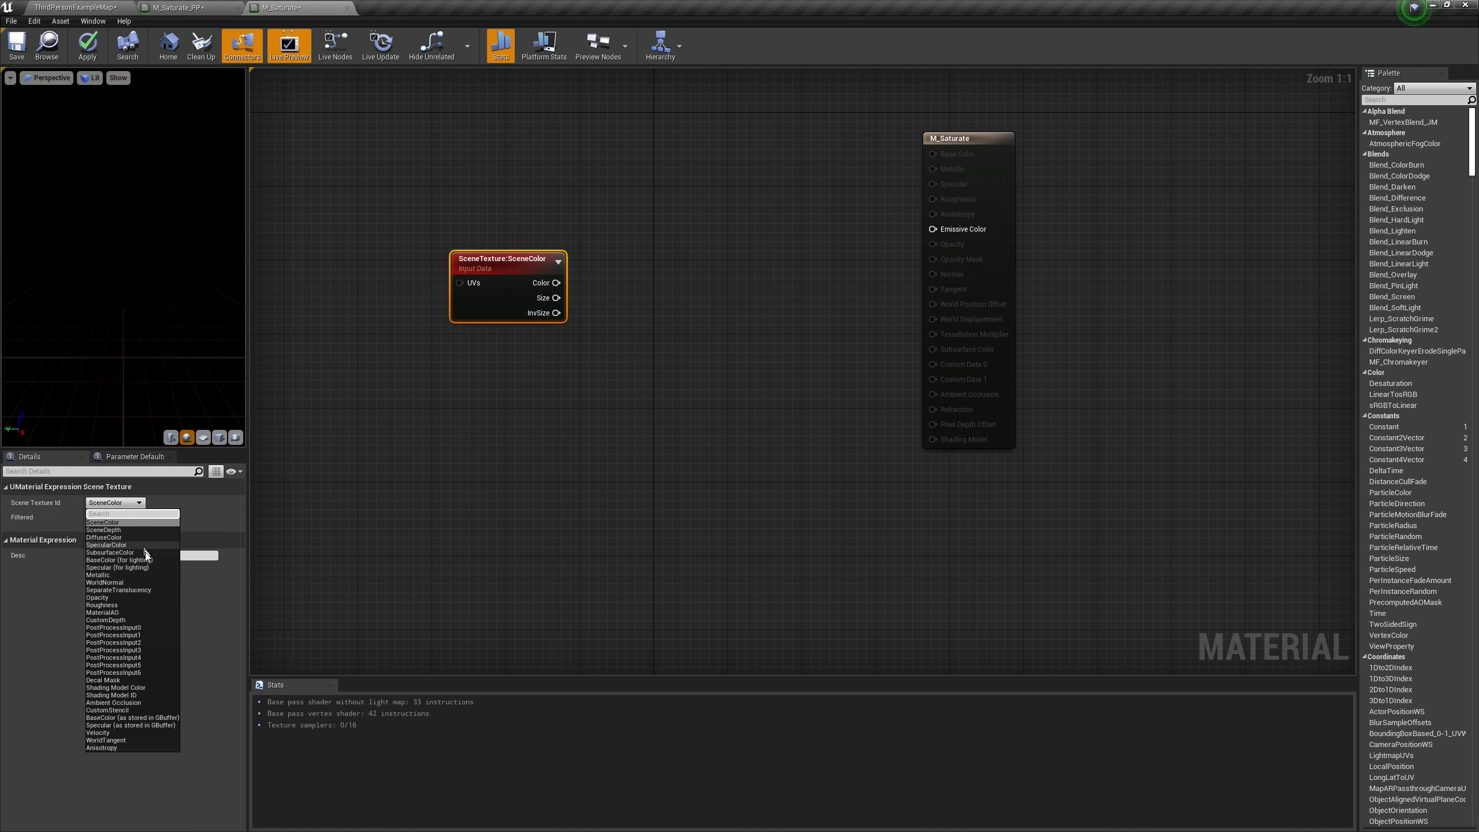
pyautogui.click(133, 627)
# Step: Insert a Desaturation node between the scene texture's Color output and the Emissive Color input, and apply the material
pyautogui.moveTo(583, 274); pyautogui.dragTo(922, 250)
pyautogui.write('des')
pyautogui.click(728, 299)
pyautogui.click(87, 47)
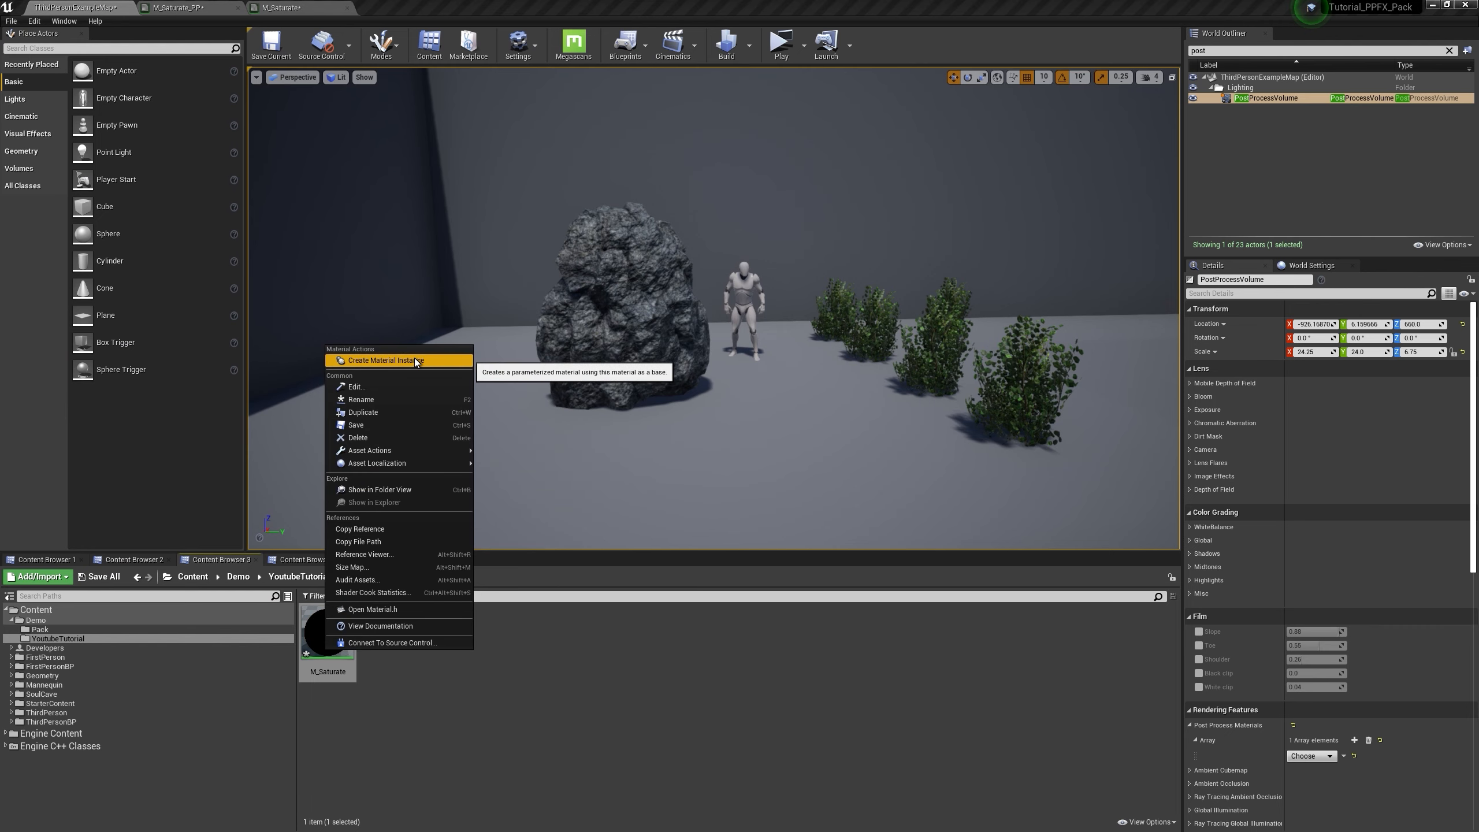
# Step: Create the material instance M_Saturate_Inst and assign it to the PostProcessVolume's Post Process Materials array as an asset reference
pyautogui.click(414, 359)
pyautogui.press('Return')
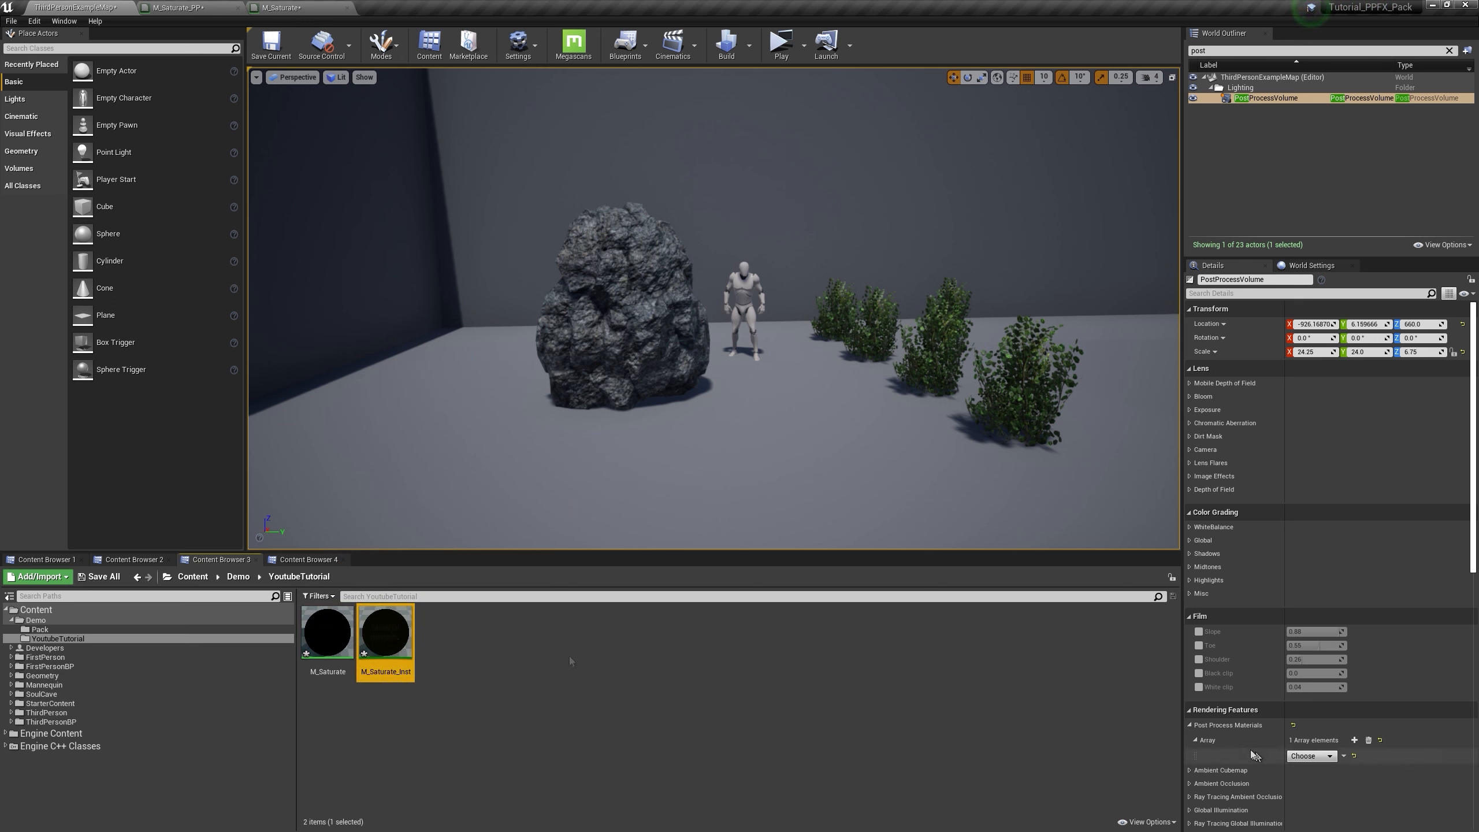
pyautogui.click(1330, 759)
pyautogui.click(1321, 784)
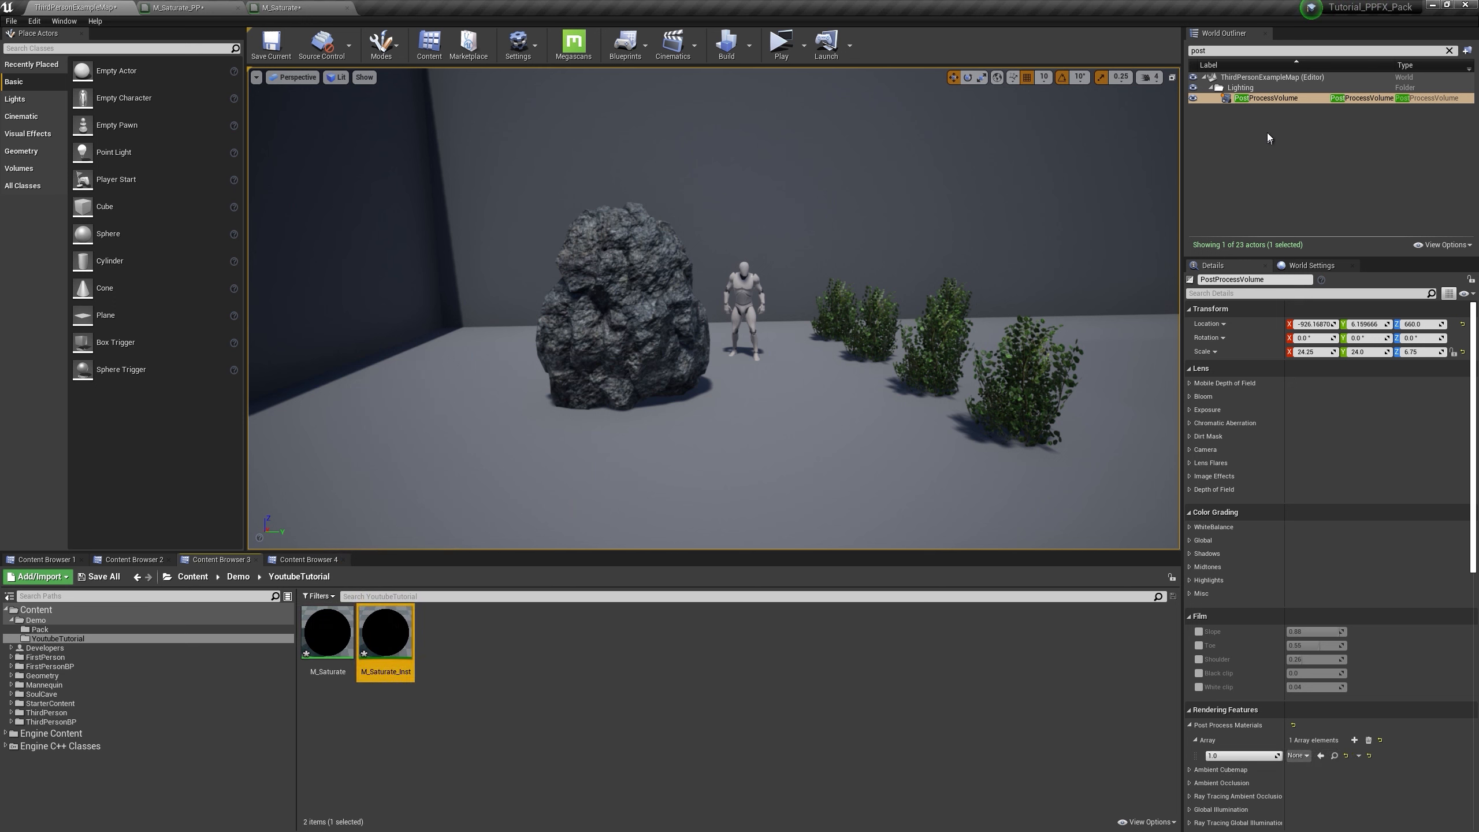
pyautogui.click(1266, 97)
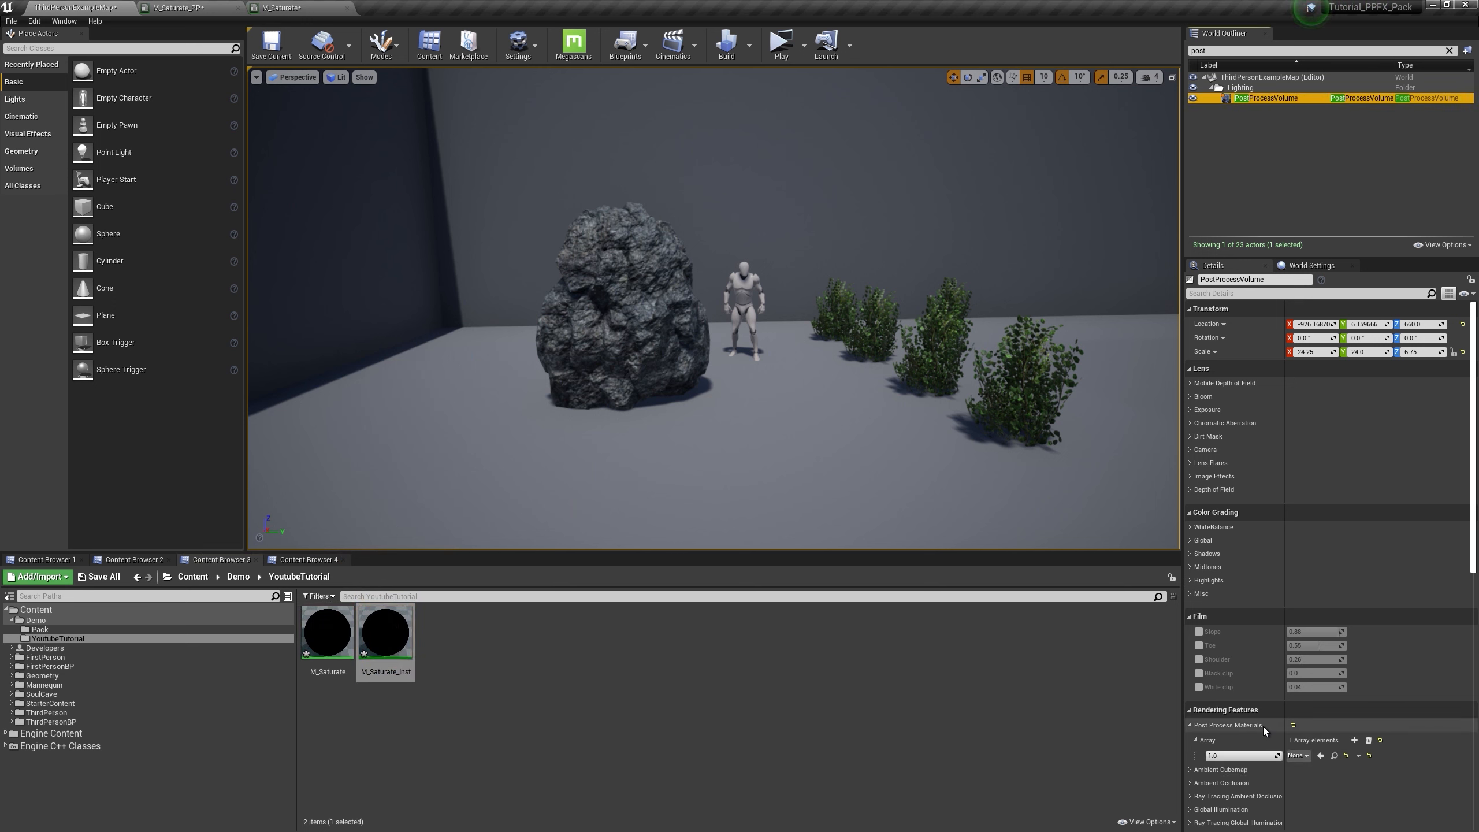
pyautogui.click(1321, 755)
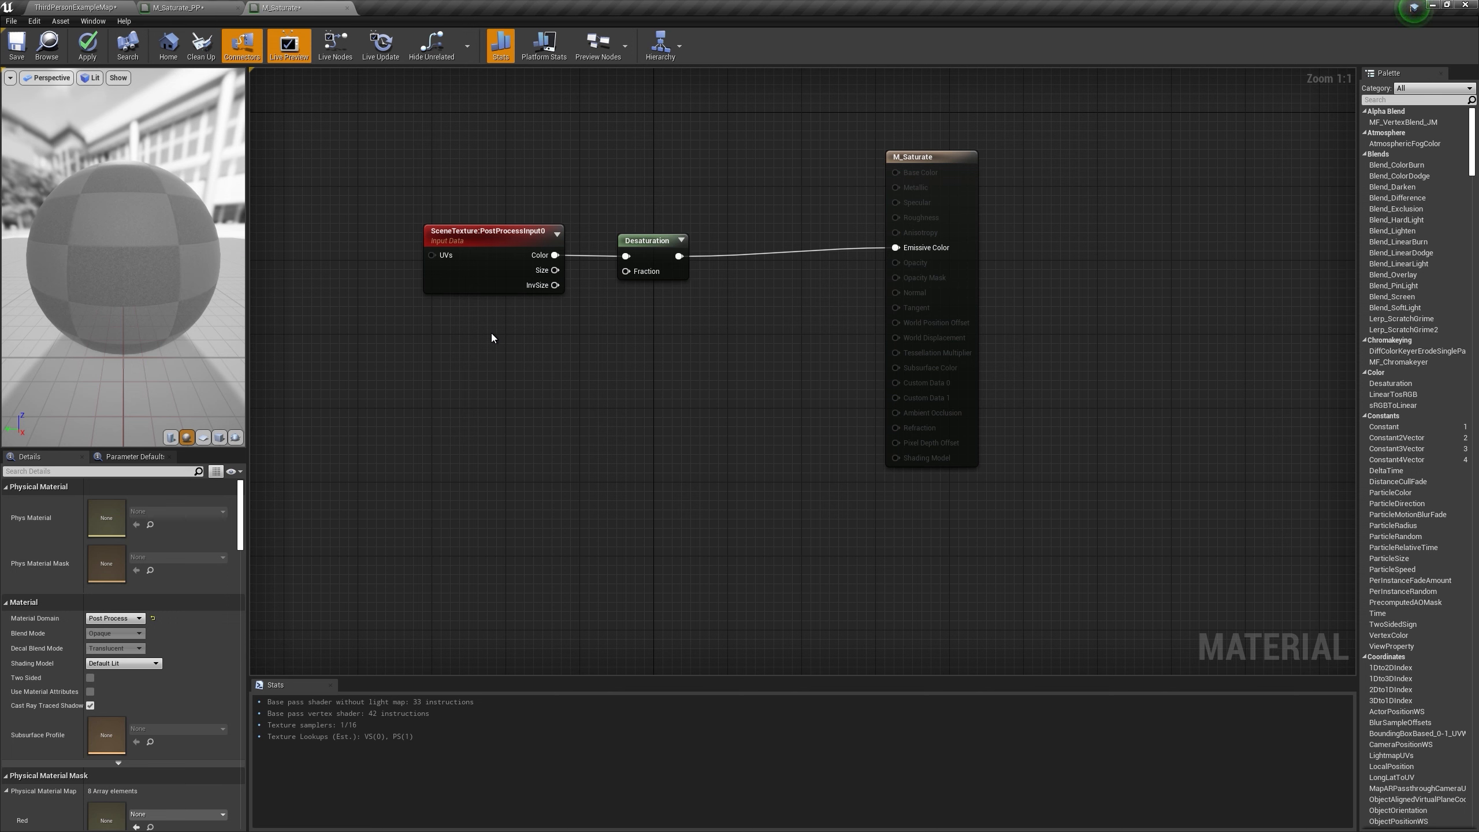
# Step: Add a scalar parameter named Saturation to M_Saturate and connect it to the Desaturation node's Fraction input
pyautogui.click(484, 324)
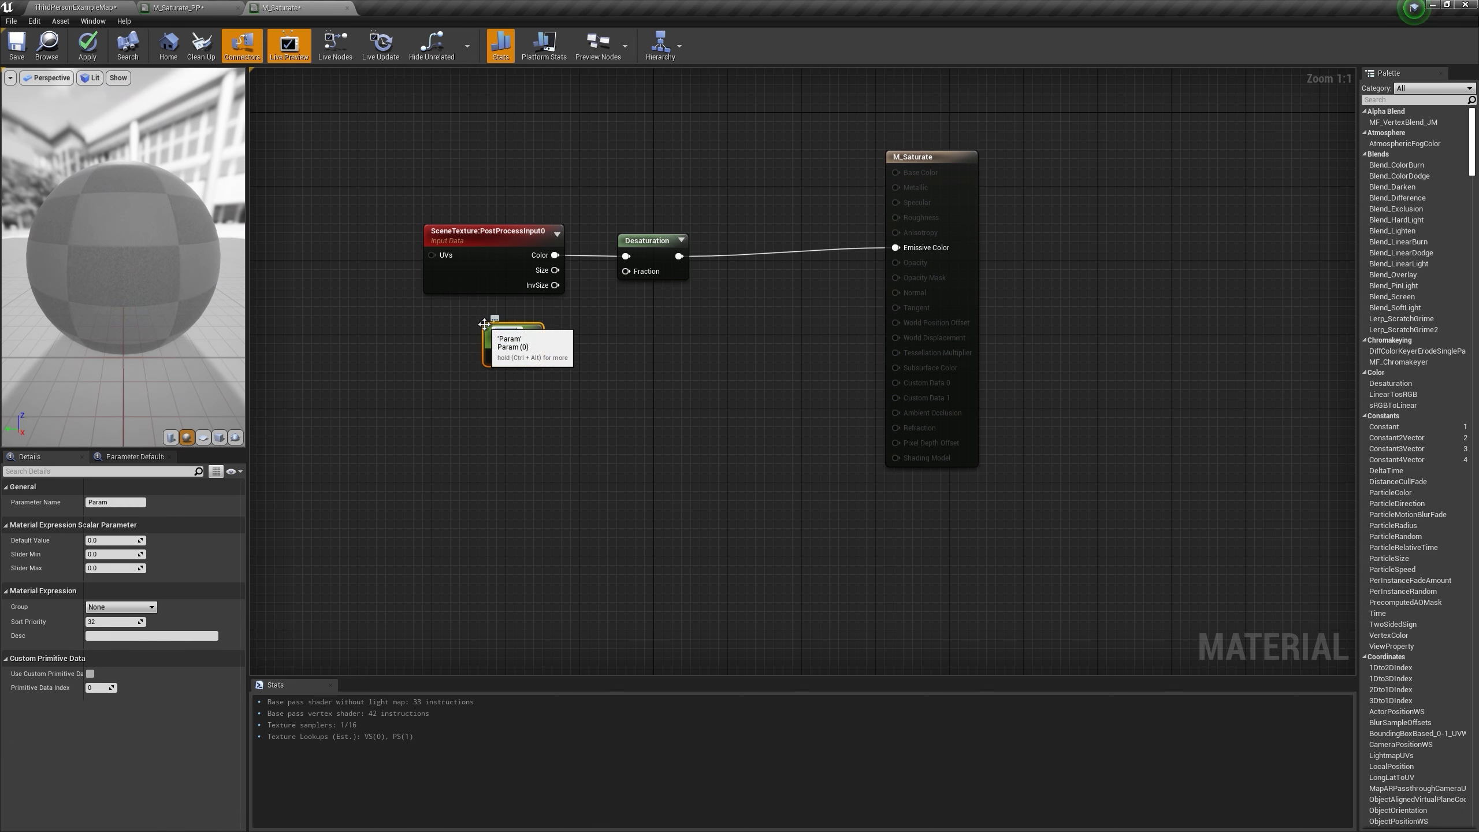
pyautogui.write('Saturation')
pyautogui.press('Return')
pyautogui.moveTo(537, 355); pyautogui.dragTo(637, 272)
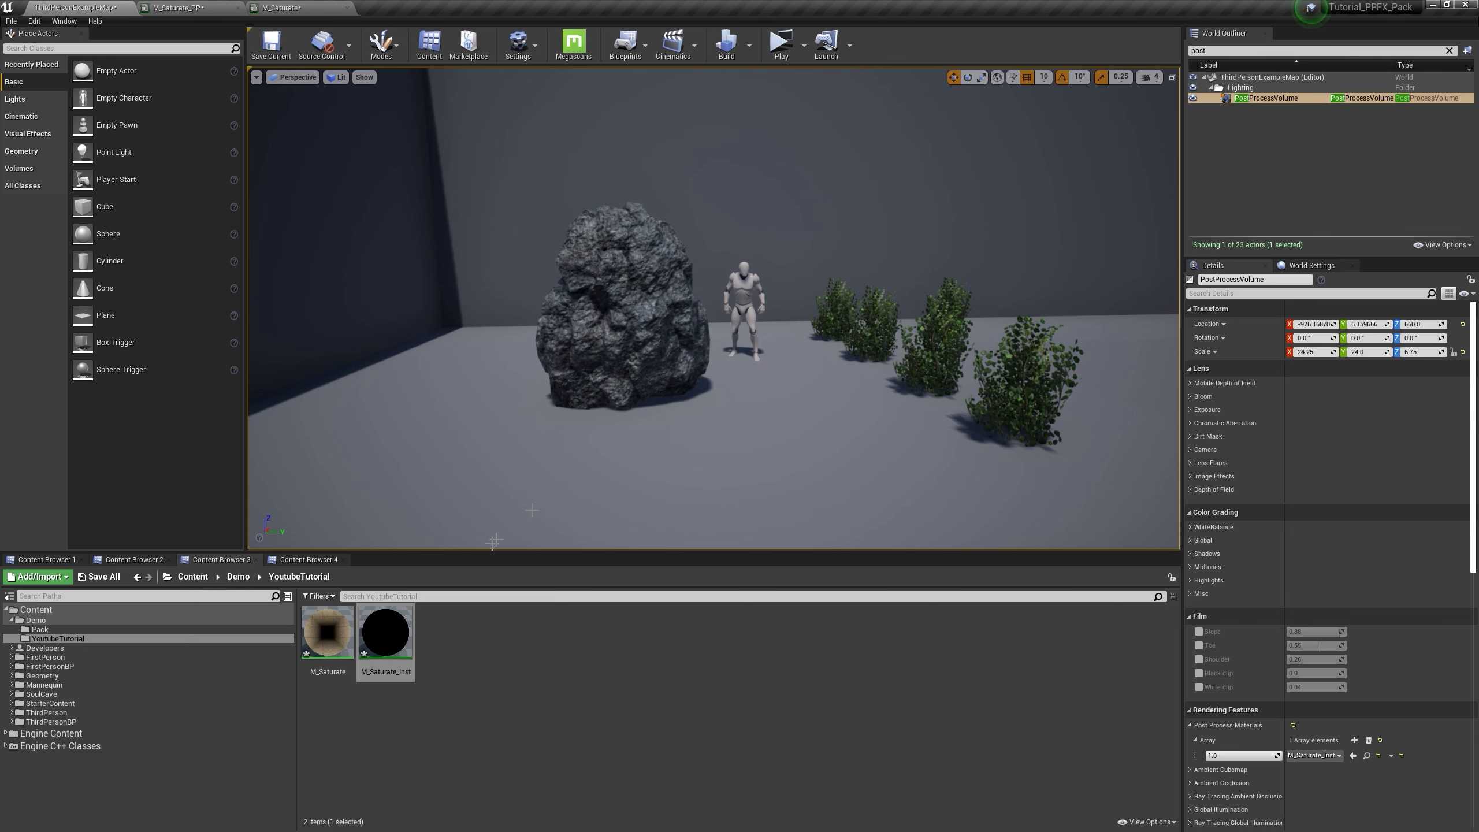
# Step: Open M_Saturate_Inst in a floating window over the level, and override its Saturation parameter with -1
pyautogui.doubleClick(385, 634)
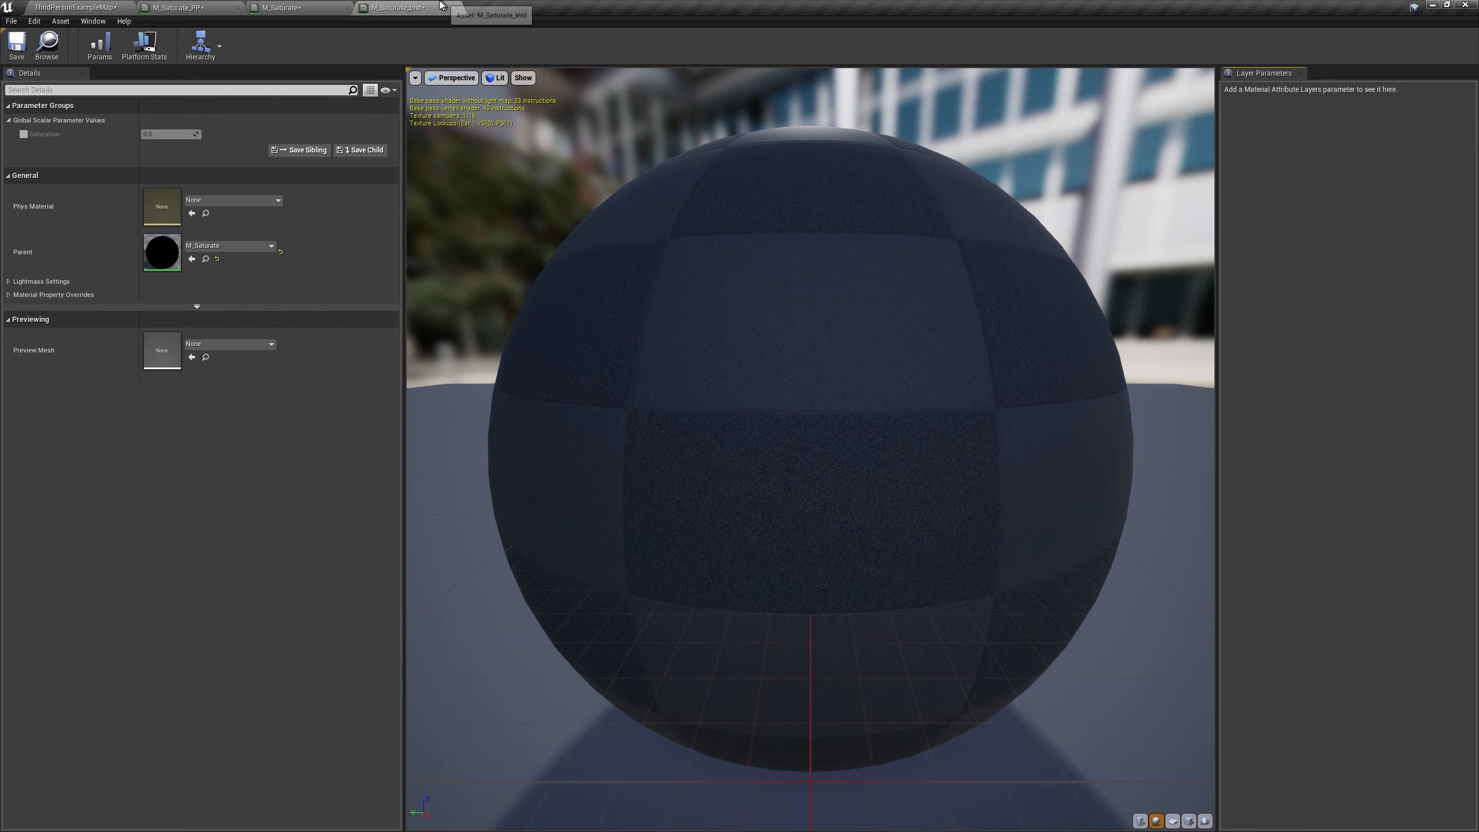
pyautogui.moveTo(441, 5); pyautogui.dragTo(760, 330)
pyautogui.click(96, 7)
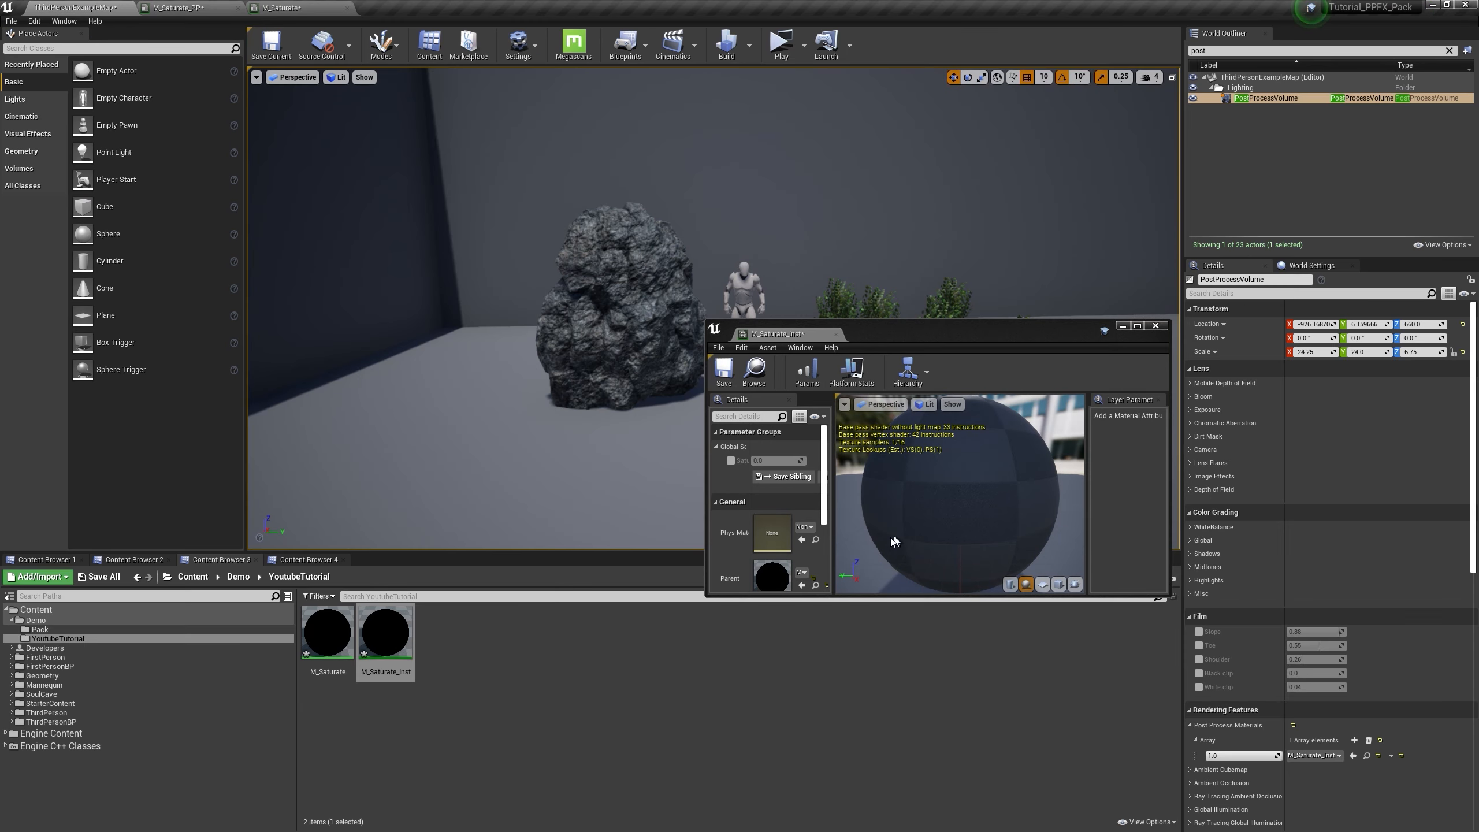
pyautogui.click(732, 461)
pyautogui.moveTo(770, 461); pyautogui.dragTo(764, 463)
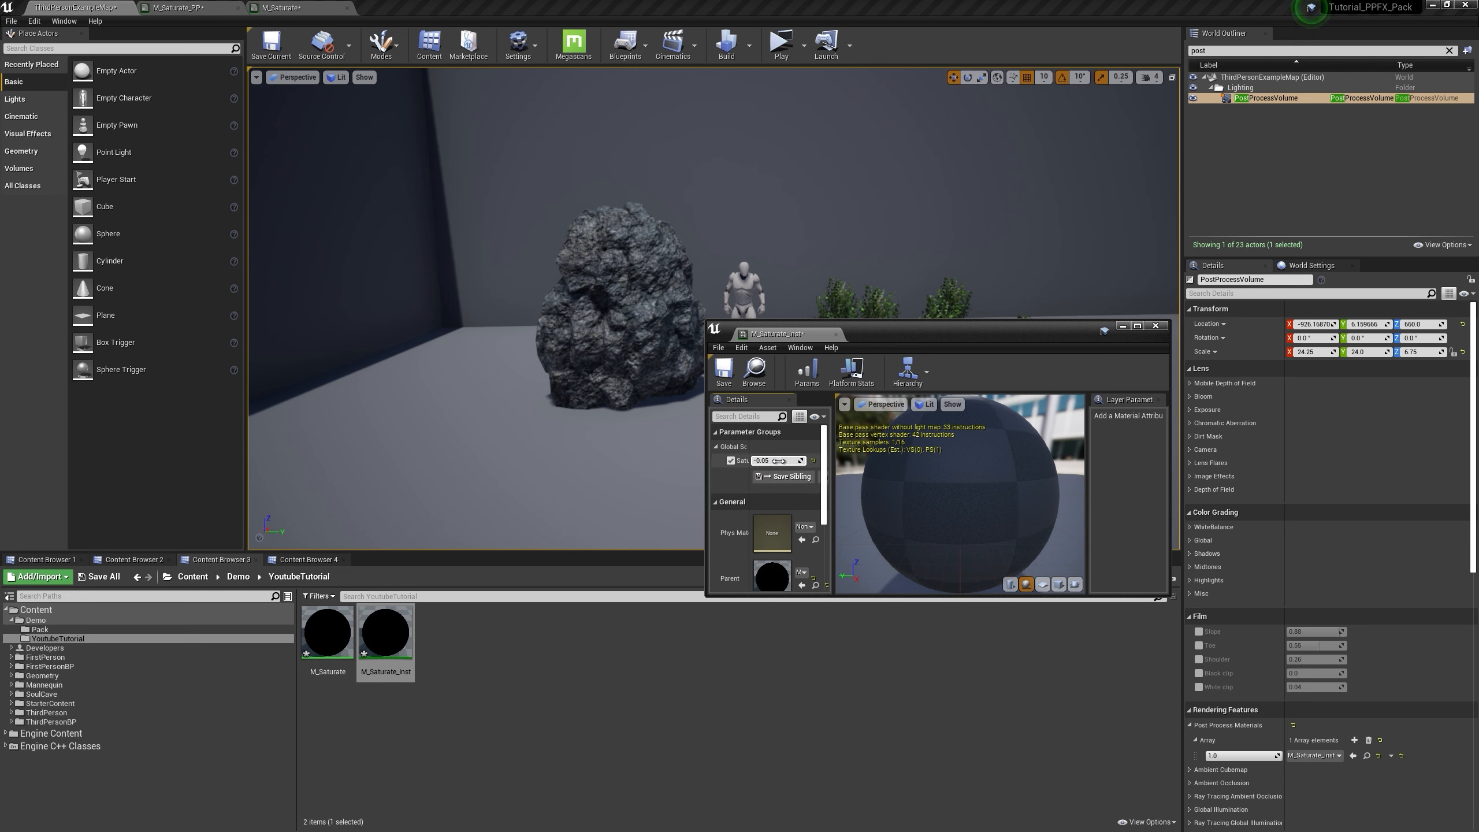
pyautogui.write('-1')
pyautogui.press('Return')
# Step: Move up to the bushes and the orange bench in the level to examine the effect on their colors
pyautogui.moveTo(623, 226); pyautogui.dragTo(1011, 267, button='right')
pyautogui.moveTo(985, 335); pyautogui.dragTo(1168, 308)
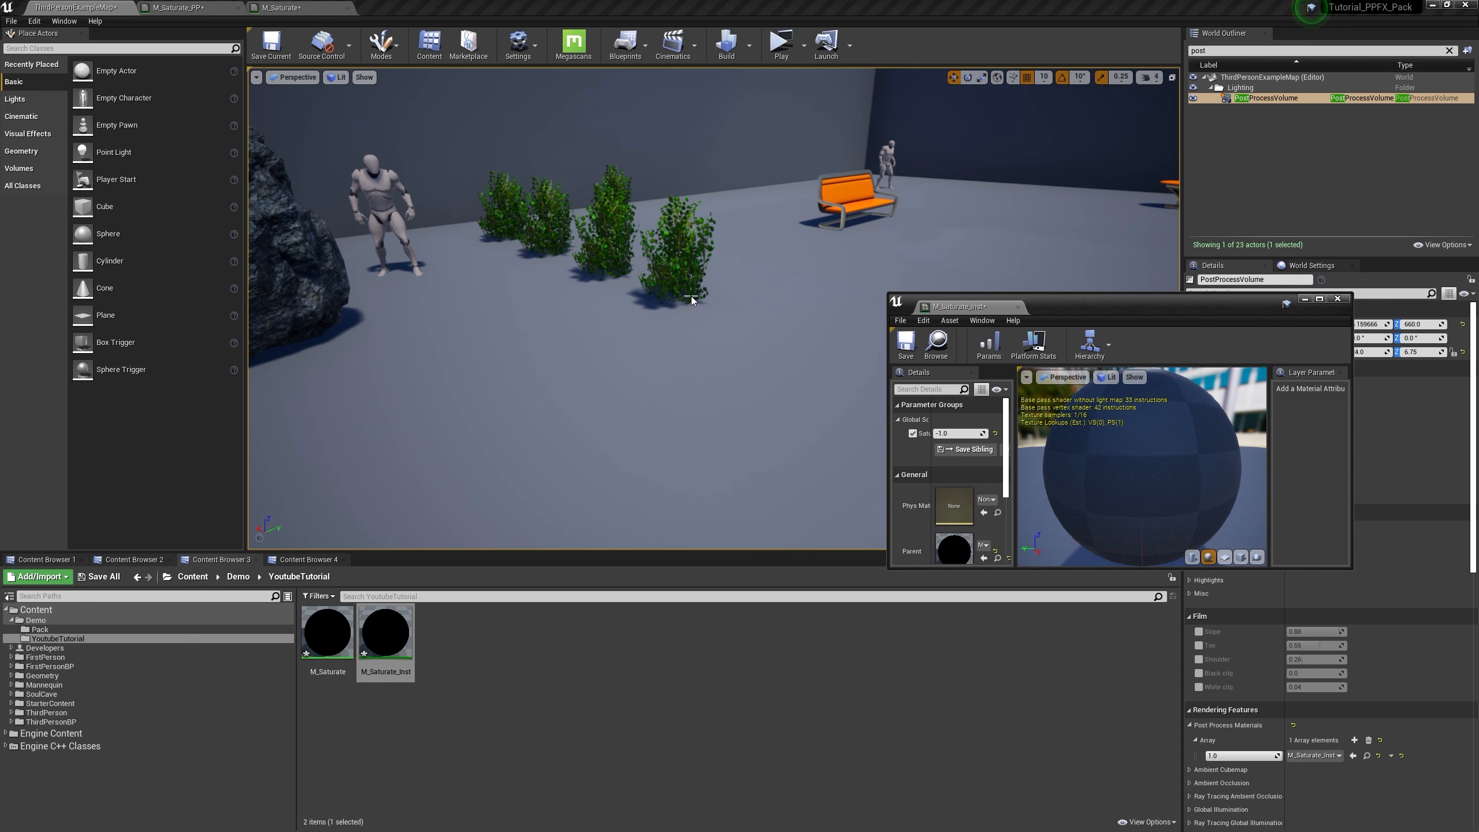
pyautogui.moveTo(815, 256); pyautogui.dragTo(664, 242, button='right')
pyautogui.press('w')
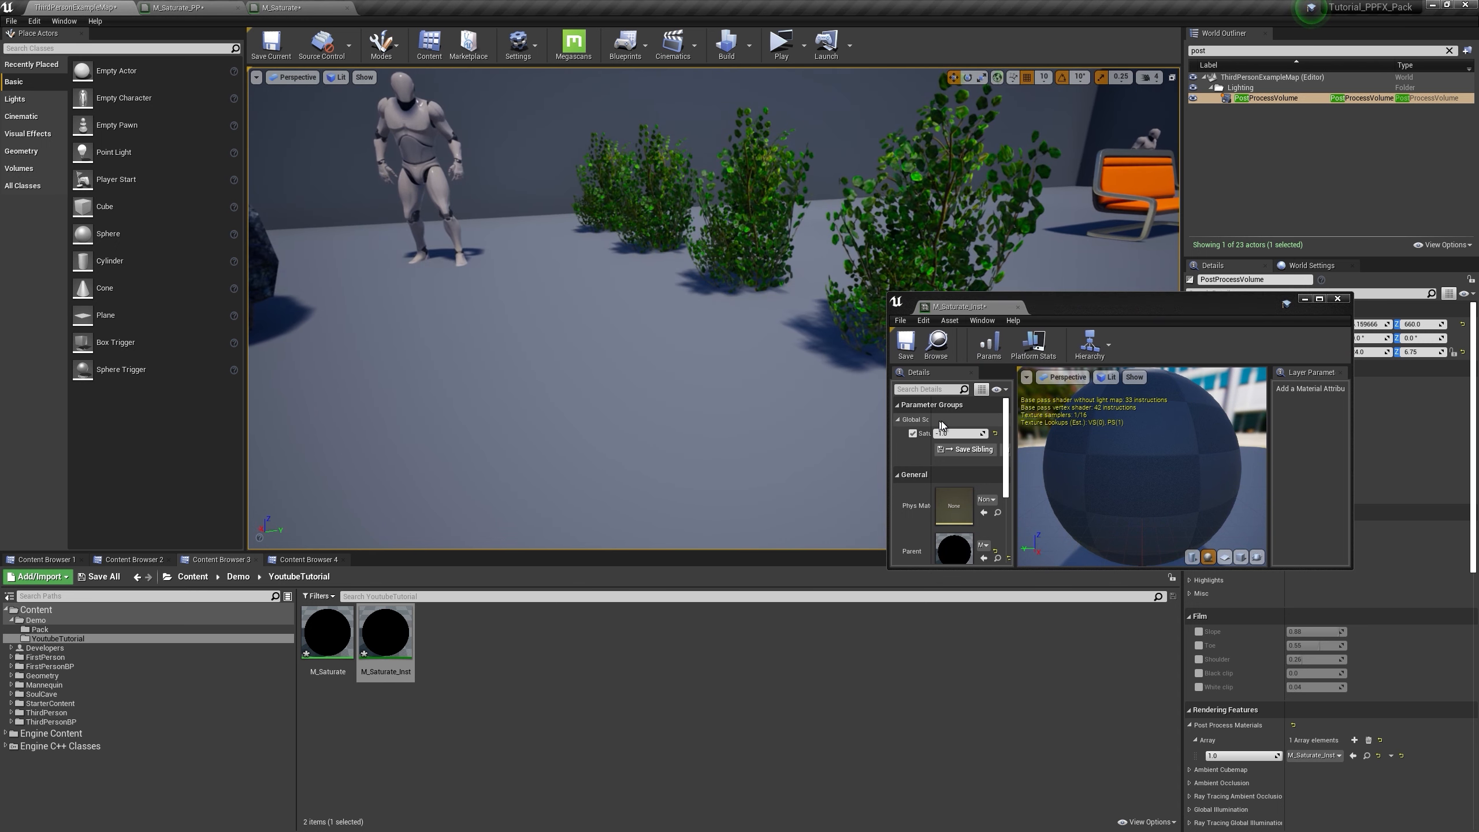
# Step: Set the Saturation parameter of M_Saturate_Inst to 1 and look around the level to check the effect
pyautogui.doubleClick(960, 433)
pyautogui.write('1')
pyautogui.press('Return')
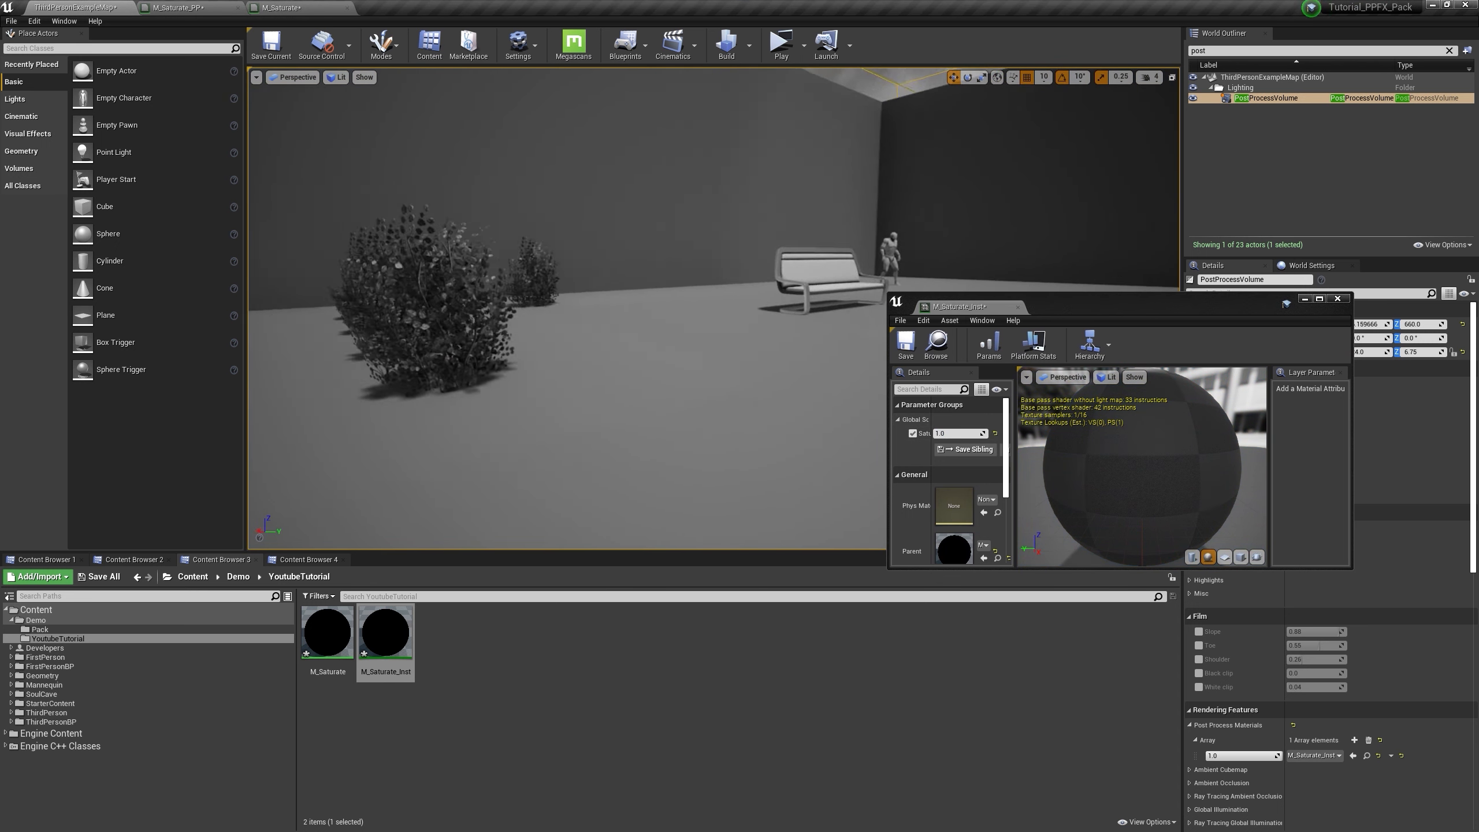
pyautogui.moveTo(1002, 240); pyautogui.dragTo(804, 239, button='right')
pyautogui.press('w')
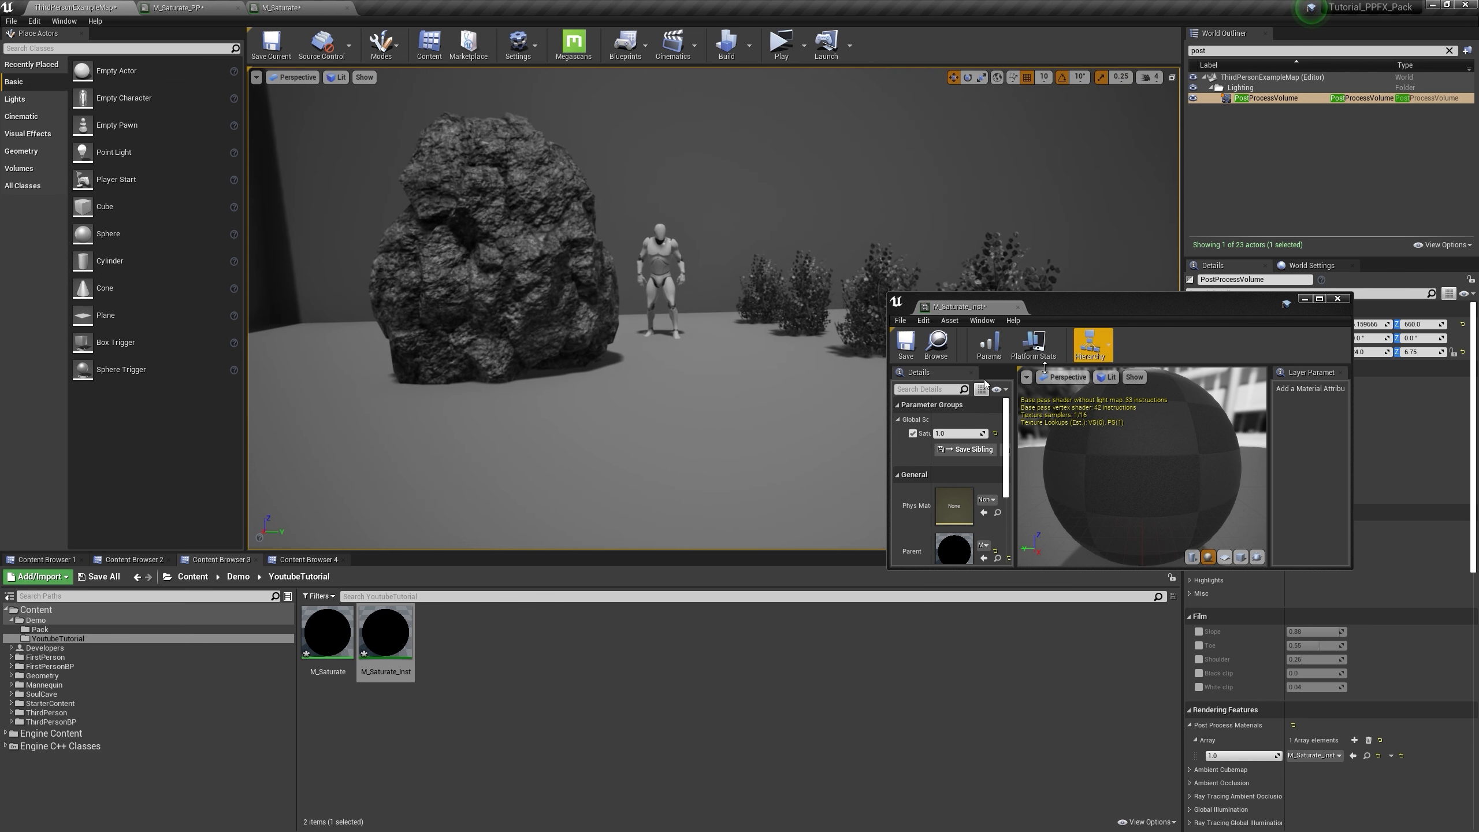
# Step: Create a Material Parameter Collection named PC_Data_PP in the YoutubeTutorial folder
pyautogui.click(482, 654)
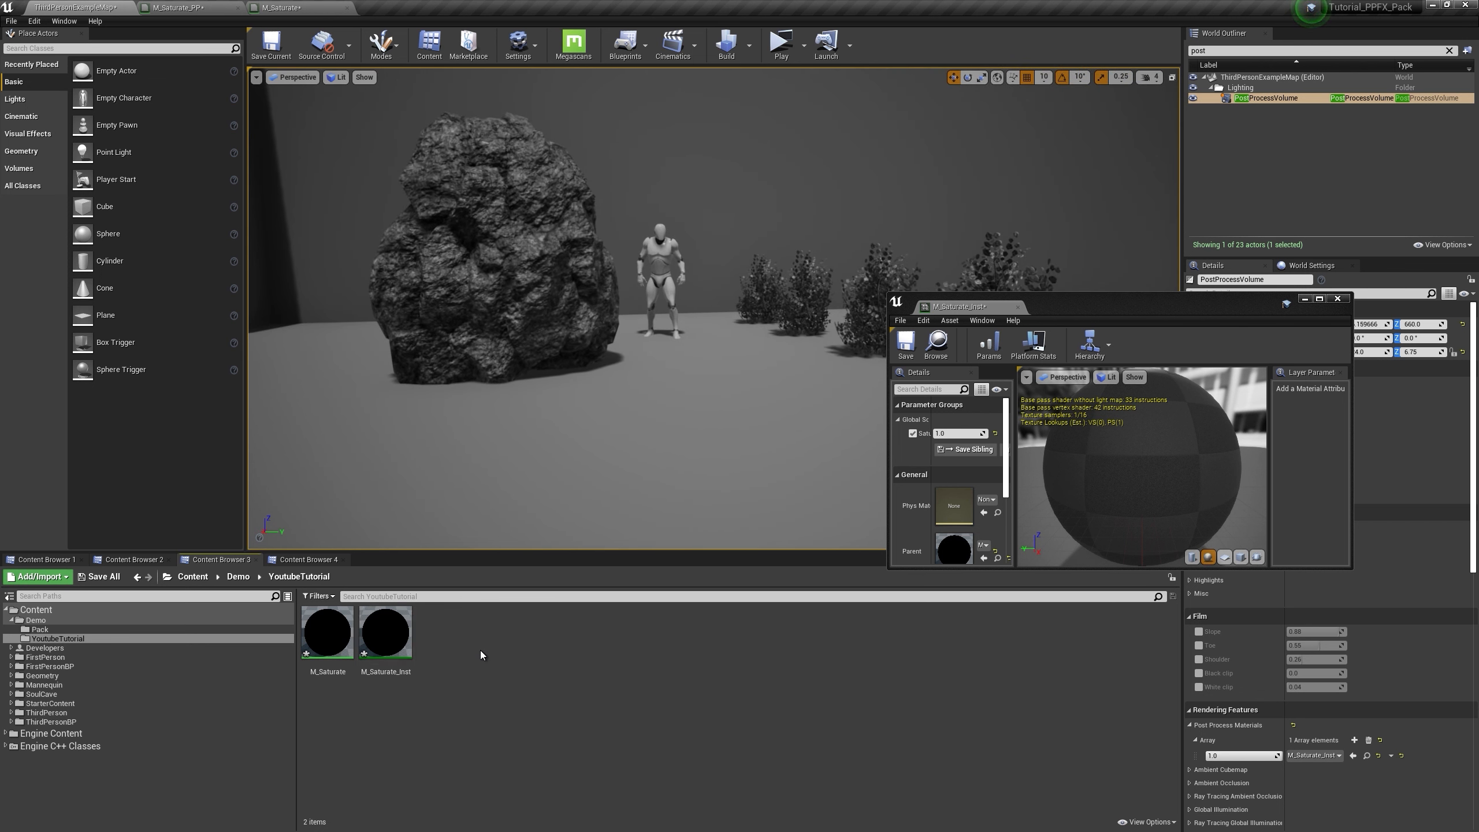
pyautogui.rightClick(482, 649)
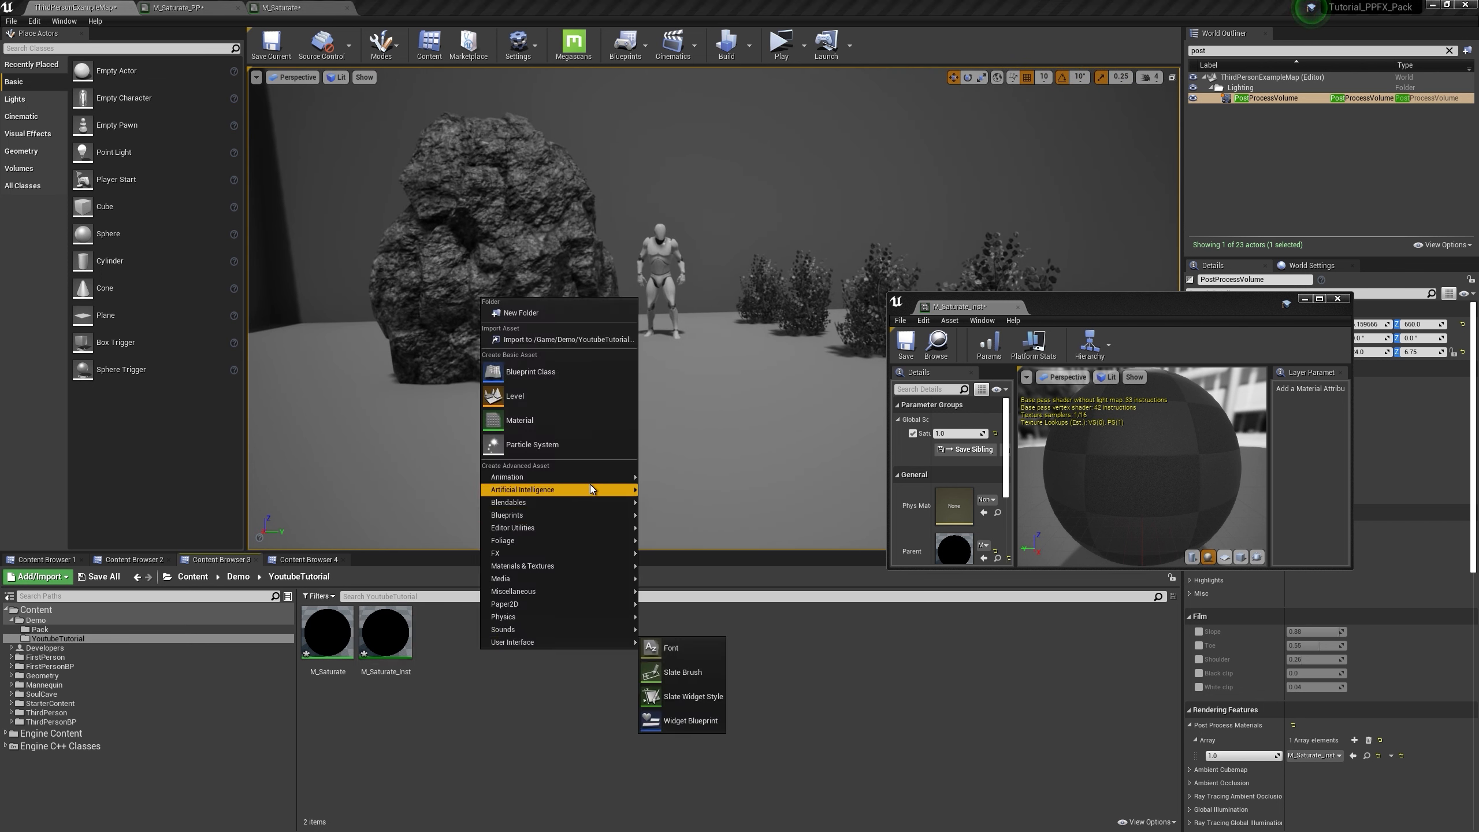
pyautogui.moveTo(531, 568)
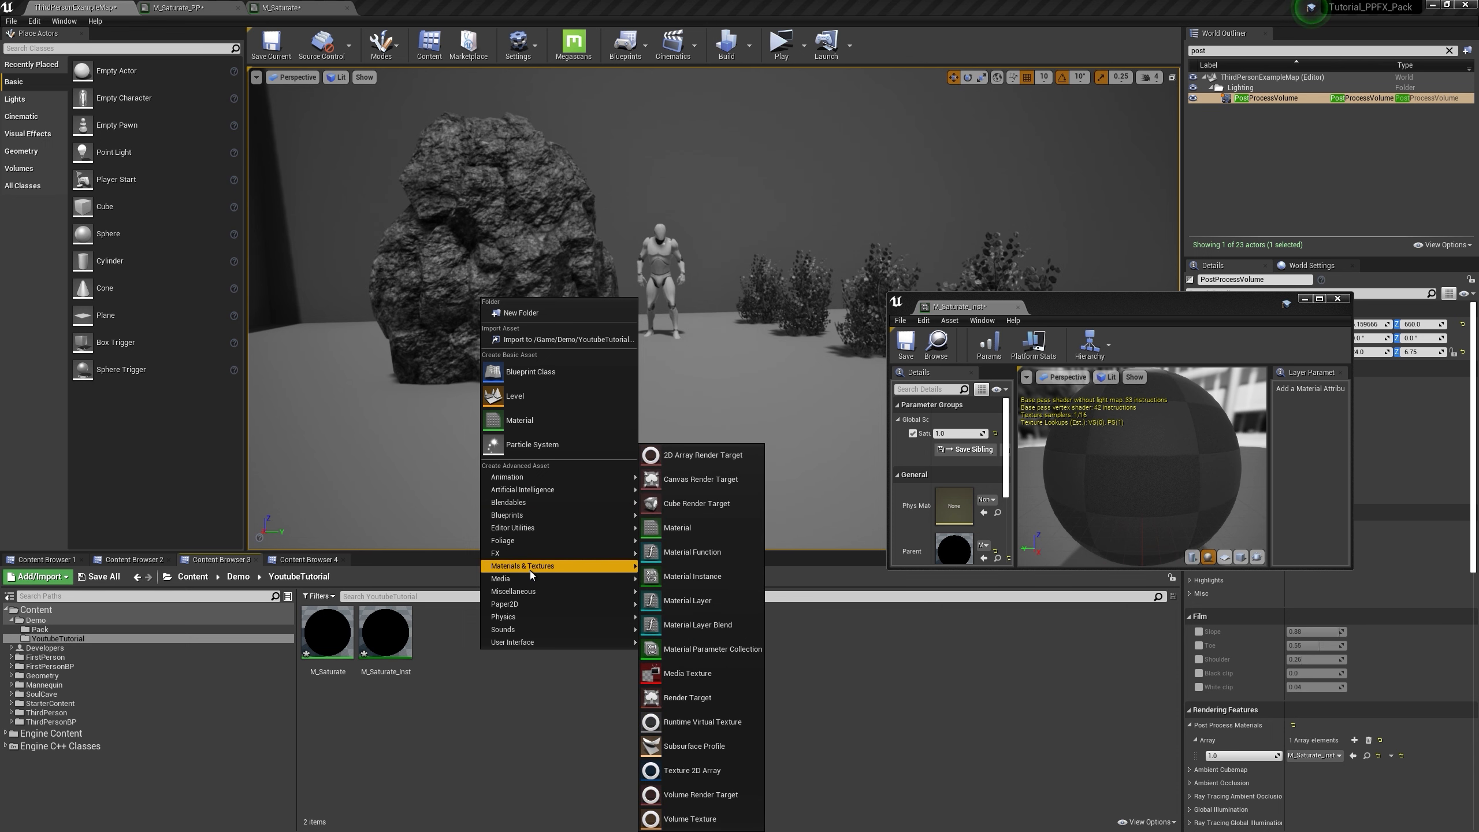
pyautogui.click(702, 650)
pyautogui.write('PC_D')
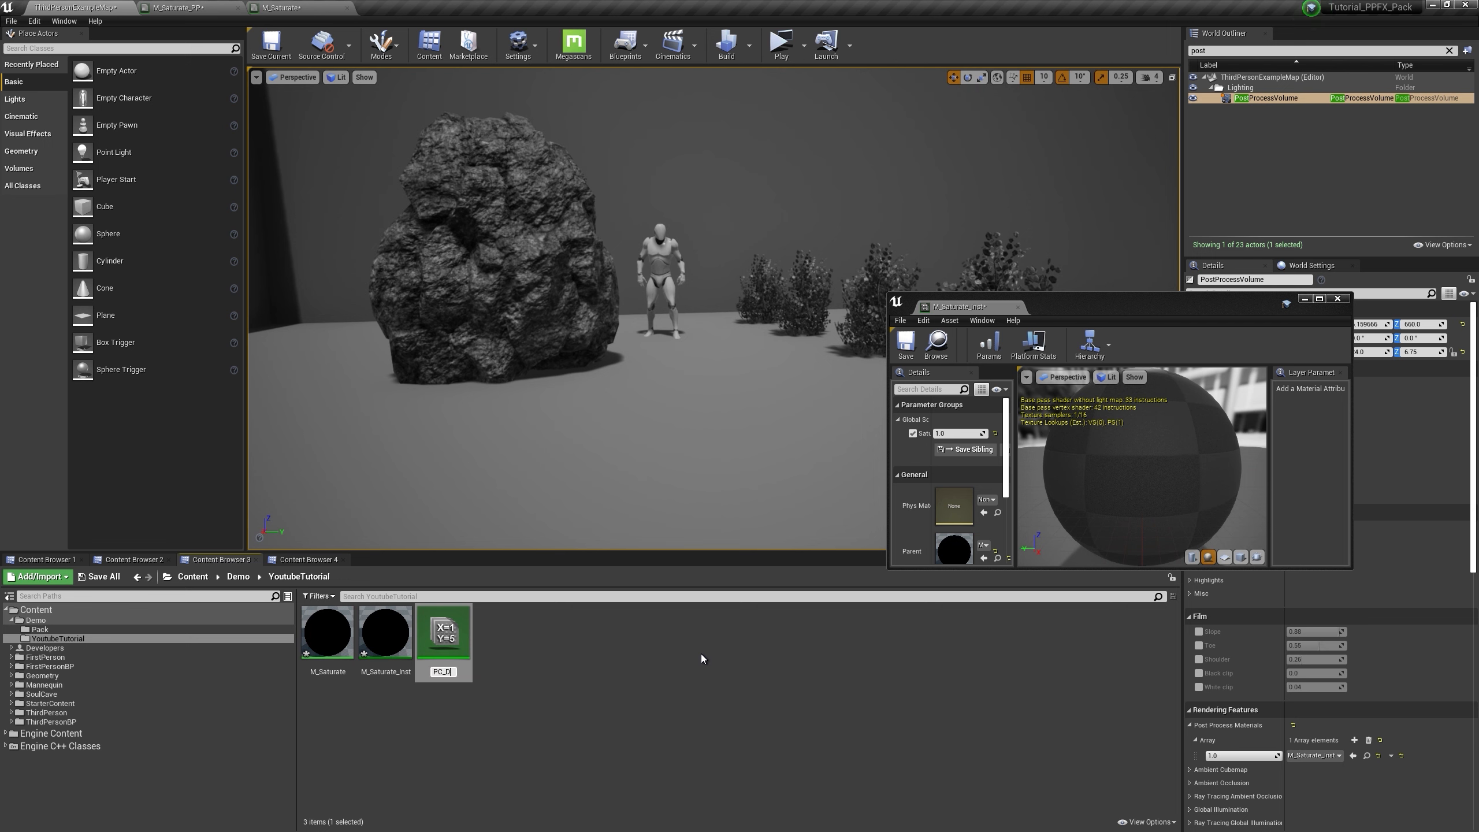
pyautogui.write('ata_PP')
pyautogui.press('Return')
# Step: Open PC_Data_PP, add one scalar parameter to the collection and expand its entry
pyautogui.doubleClick(460, 618)
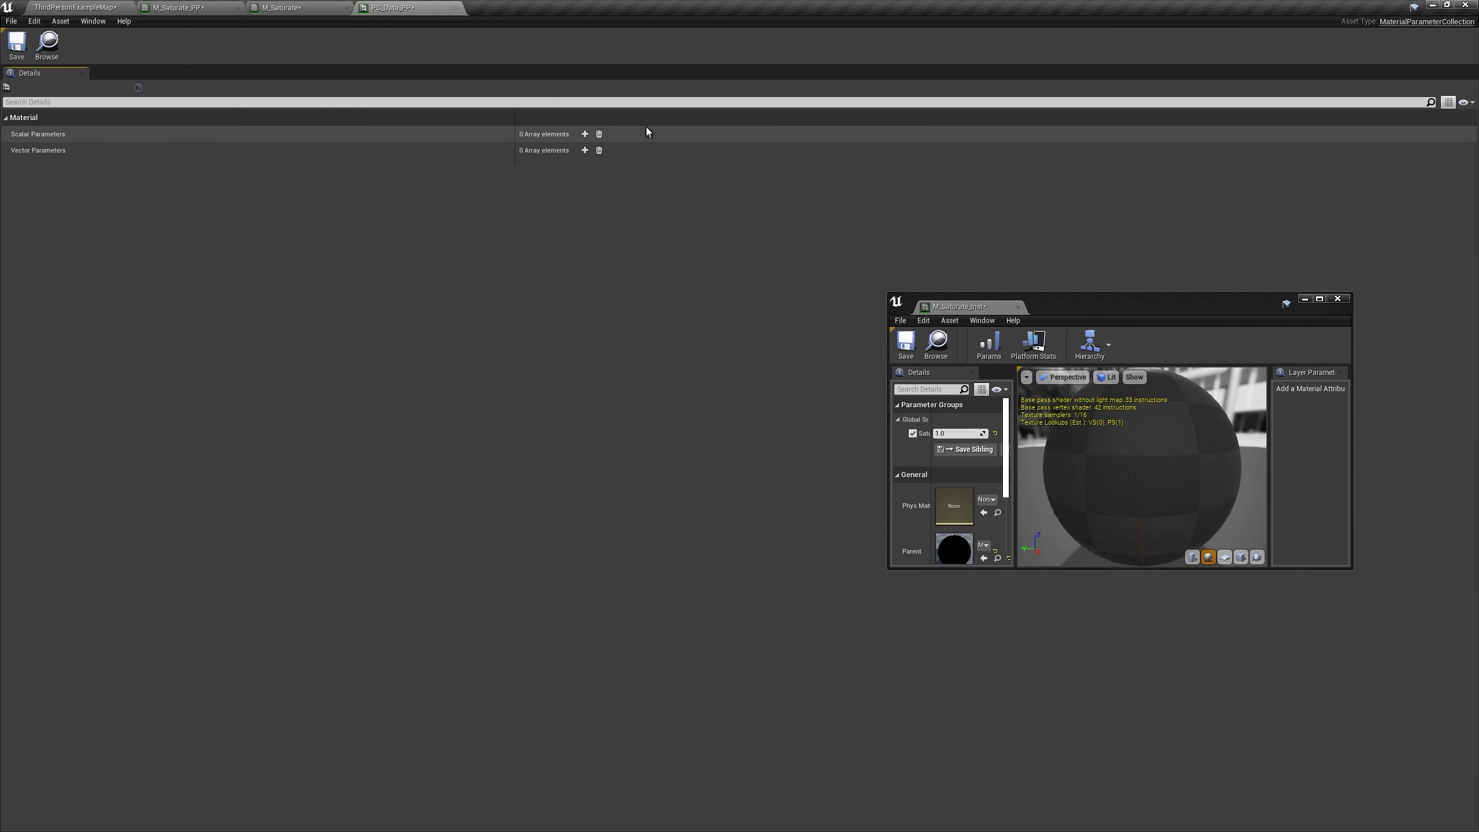
pyautogui.click(585, 134)
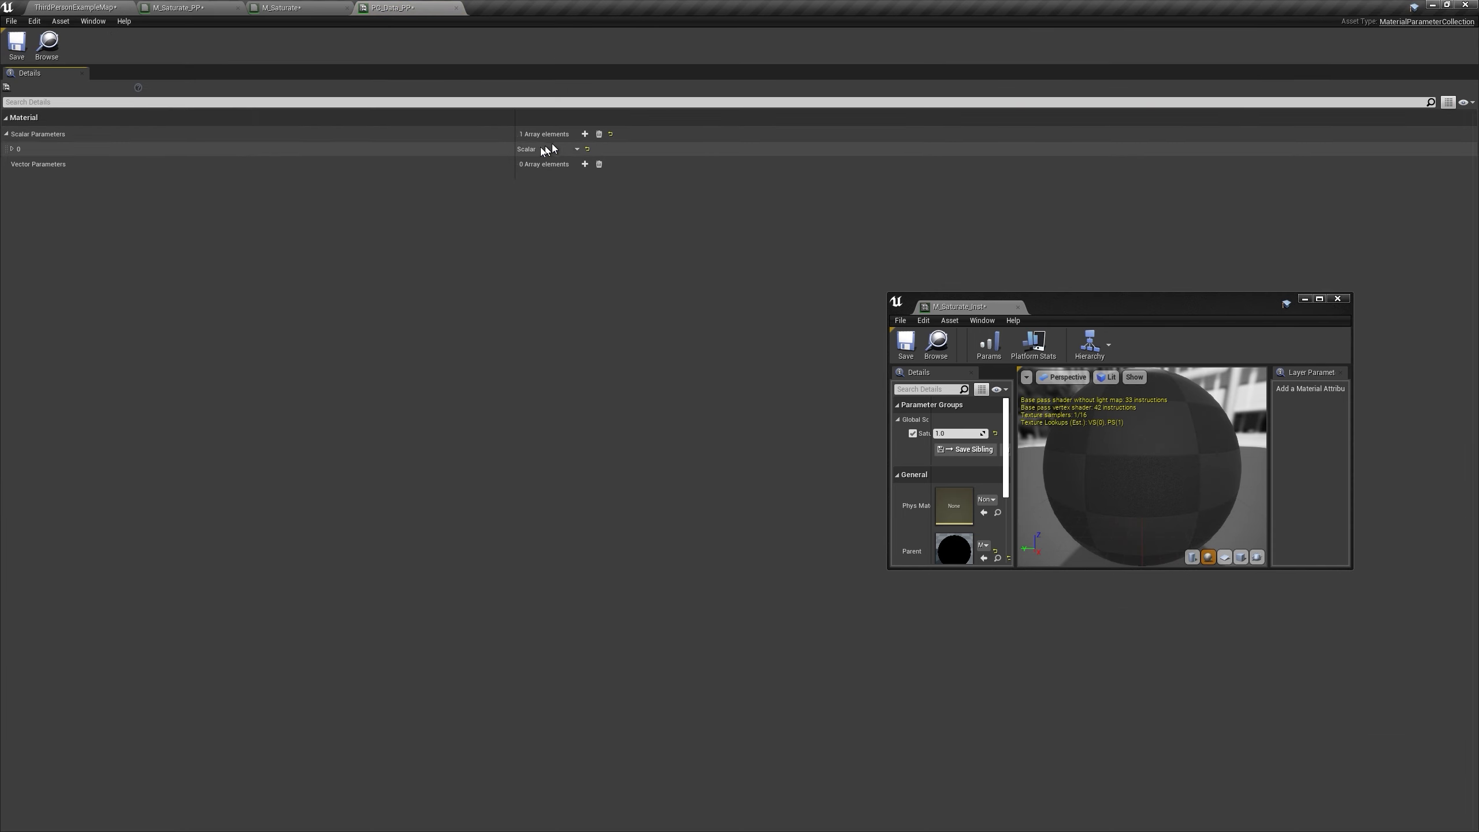
pyautogui.click(14, 150)
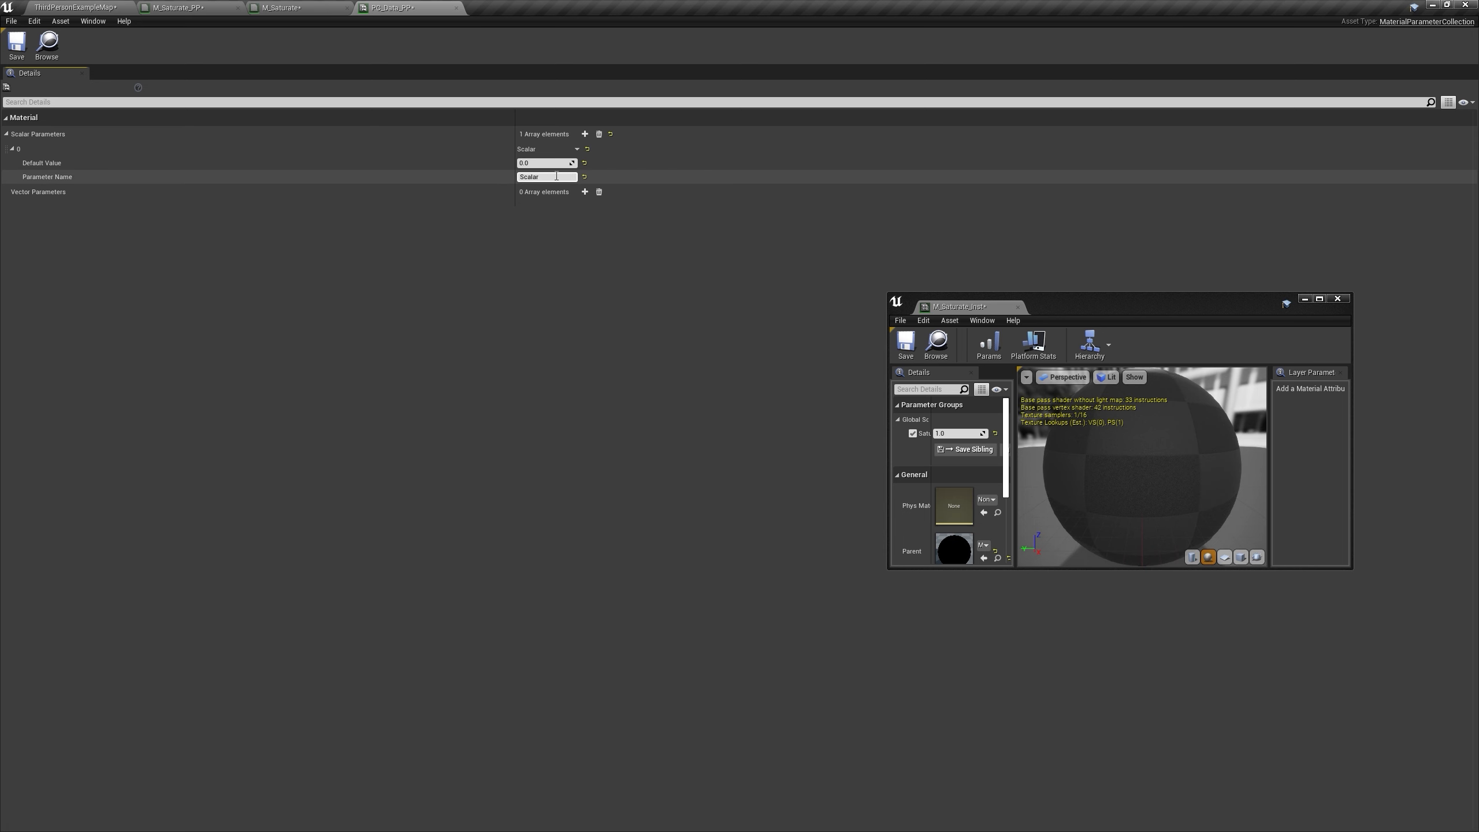
# Step: Make room before the M_Saturate result node and place a Lerp node between it and the Desaturation node
pyautogui.click(336, 7)
pyautogui.moveTo(866, 255); pyautogui.dragTo(661, 237, button='right')
pyautogui.moveTo(746, 206); pyautogui.dragTo(900, 198)
pyautogui.moveTo(594, 310); pyautogui.dragTo(647, 365, button='right')
pyautogui.press('l')
pyautogui.click(749, 279)
pyautogui.moveTo(786, 289); pyautogui.dragTo(767, 283)
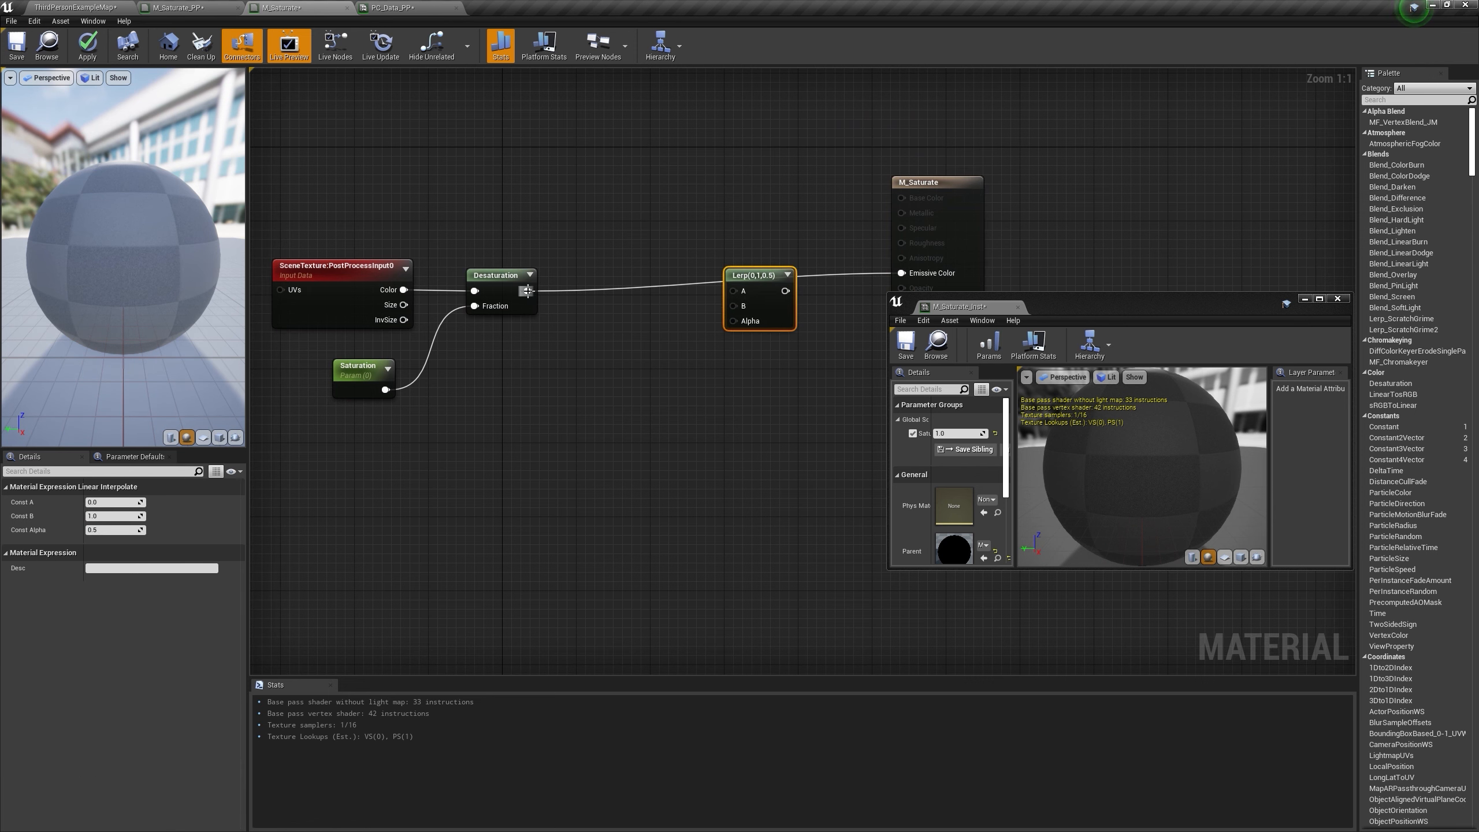
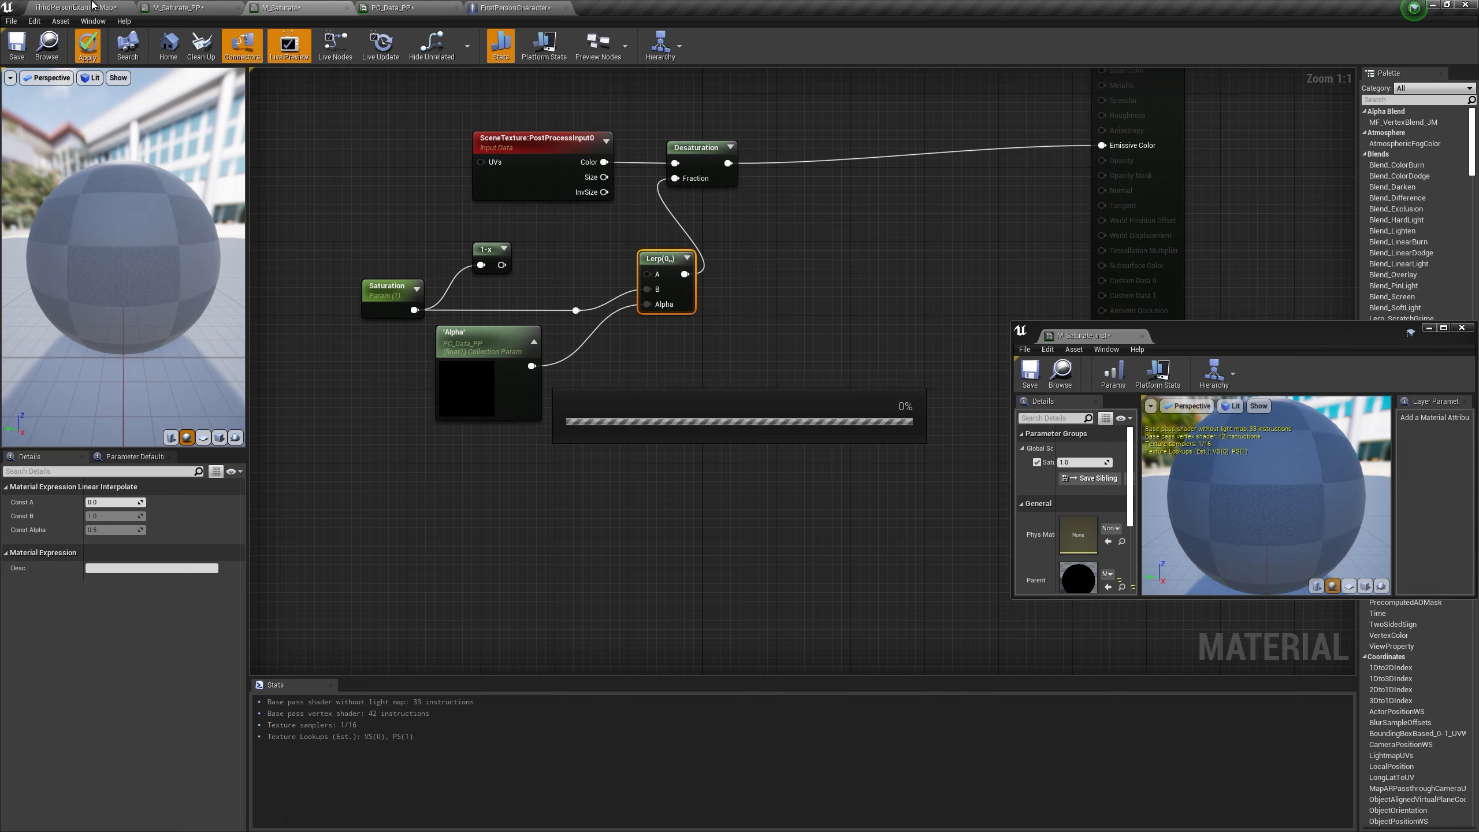
# Step: Play-test the level, walking toward the bushes to examine the saturation effect, and end the session
pyautogui.click(76, 7)
pyautogui.click(783, 44)
pyautogui.press('w')
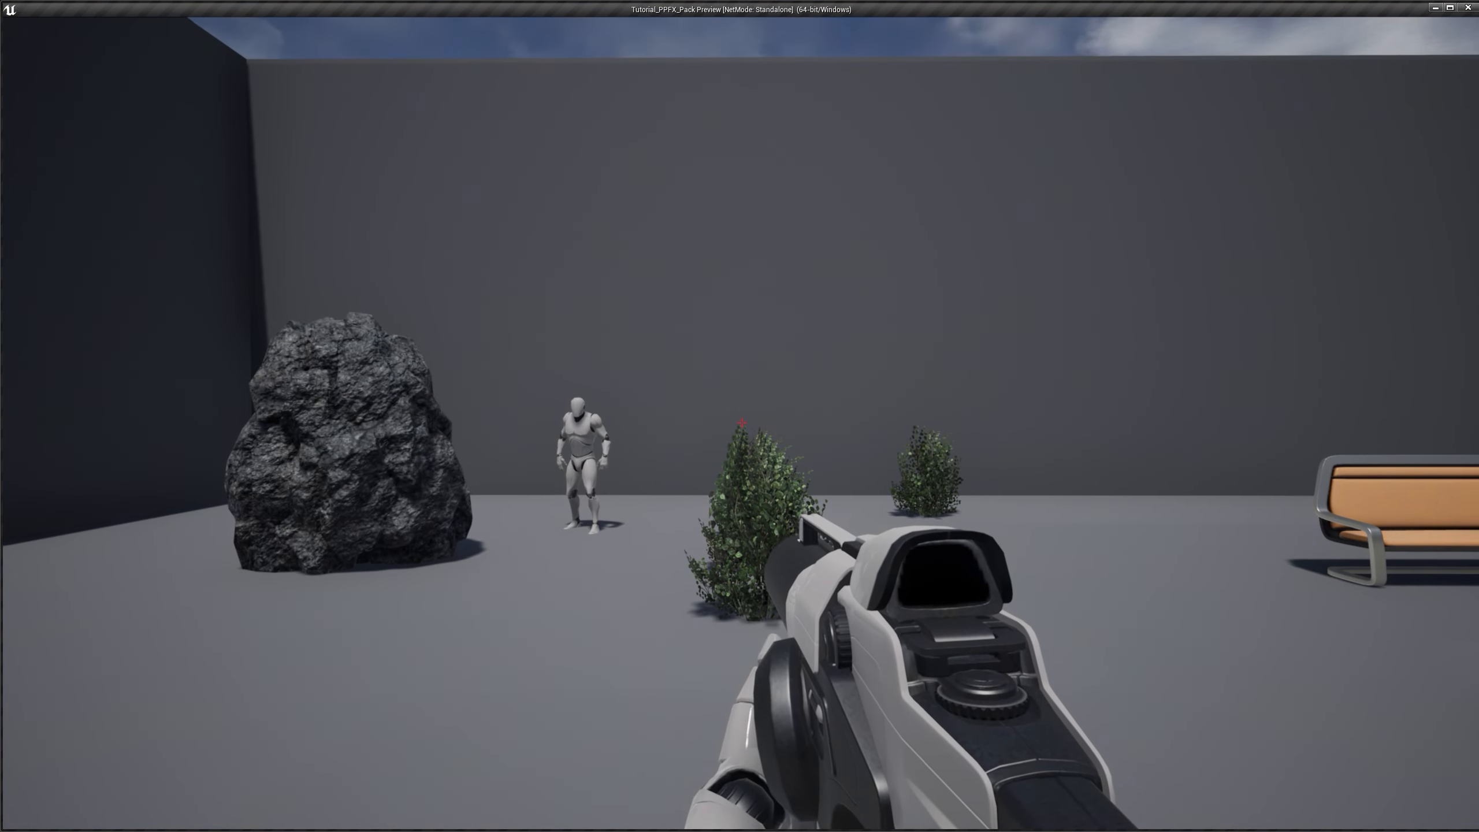
pyautogui.press('Escape')
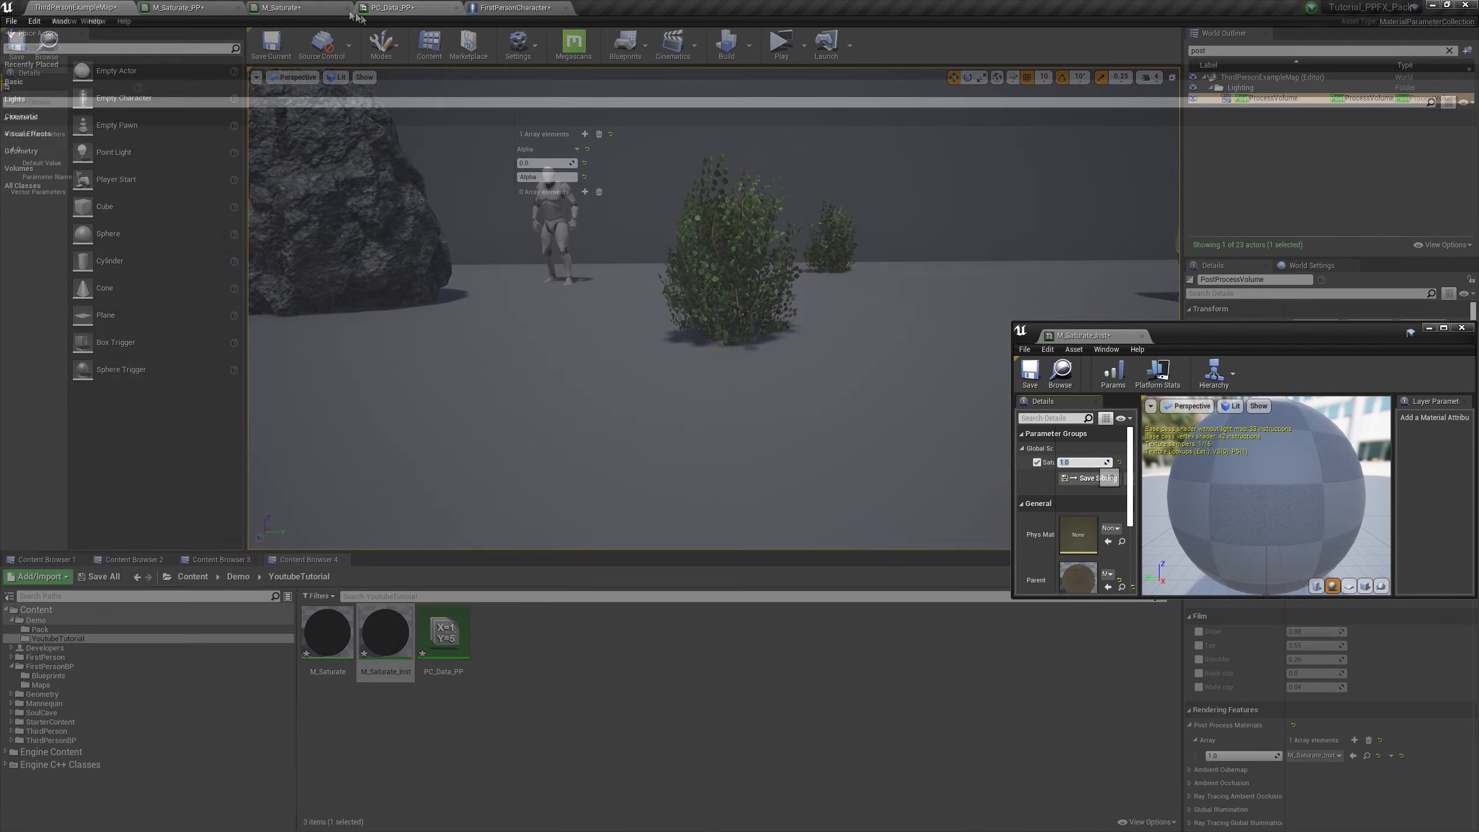
# Step: Set the Saturation of M_Saturate_Inst to -1 and play-test the level again, walking toward the bushes
pyautogui.press('Return')
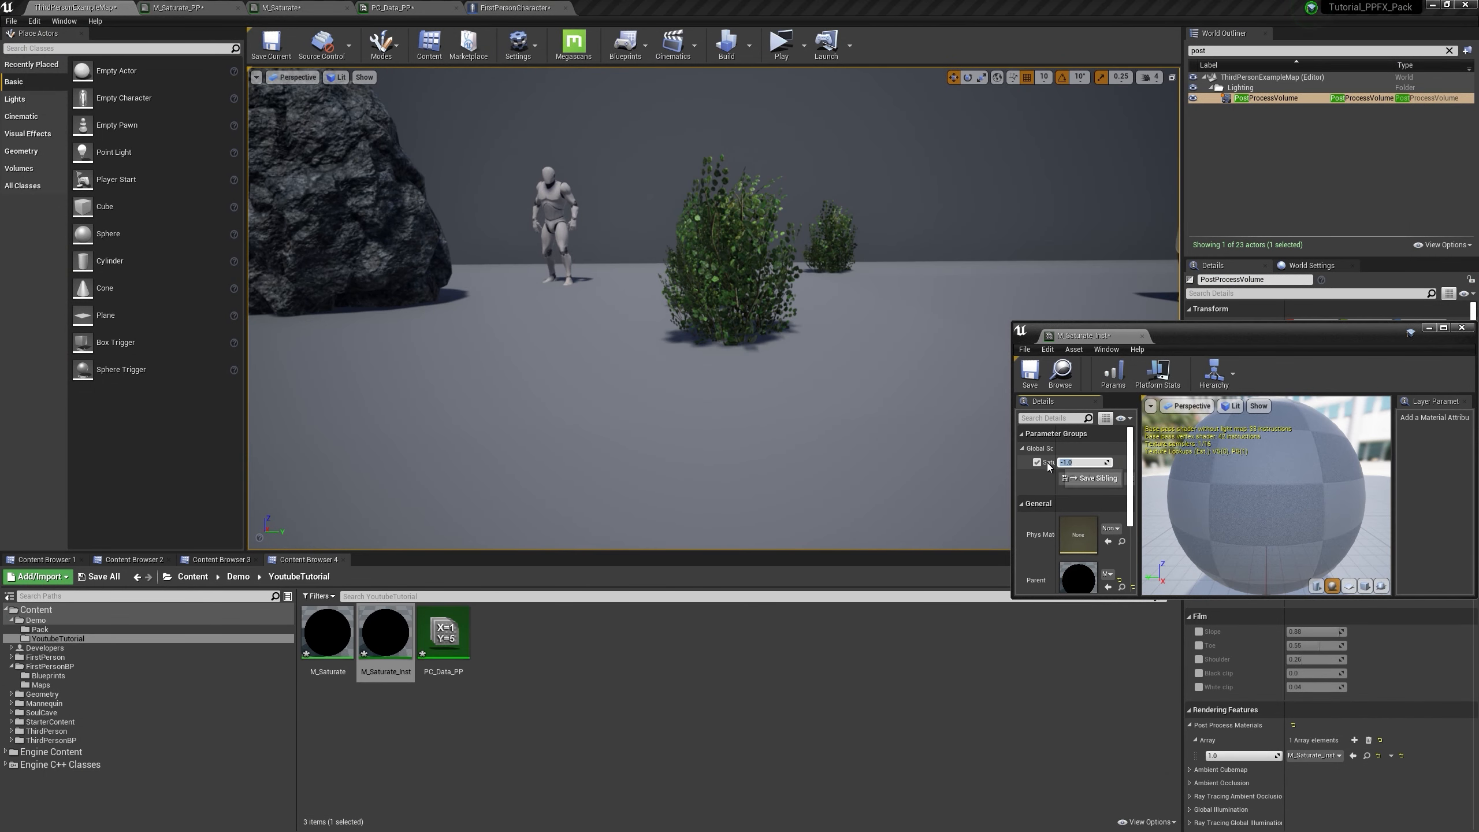
pyautogui.click(780, 44)
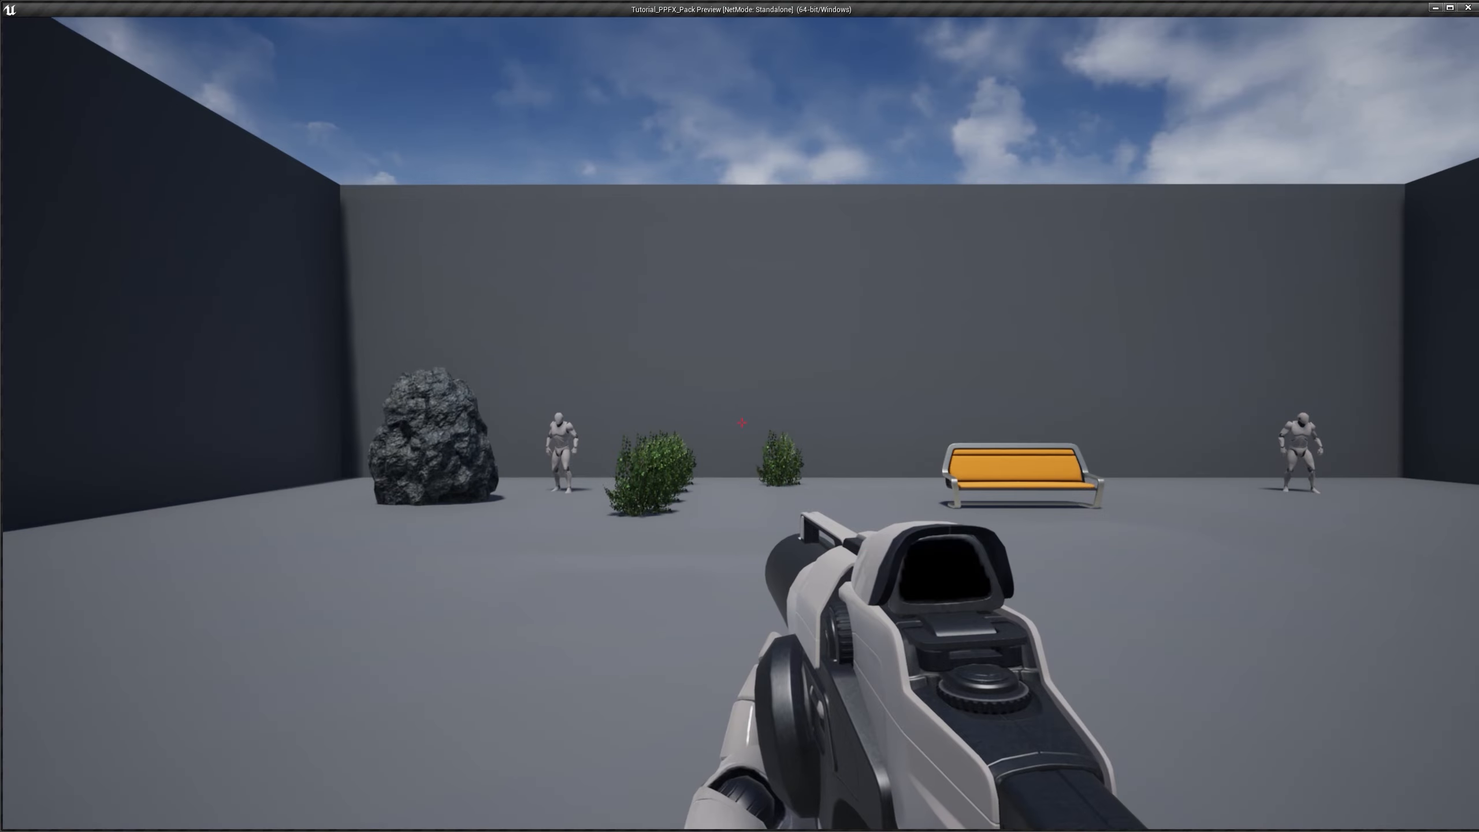
pyautogui.press('w')
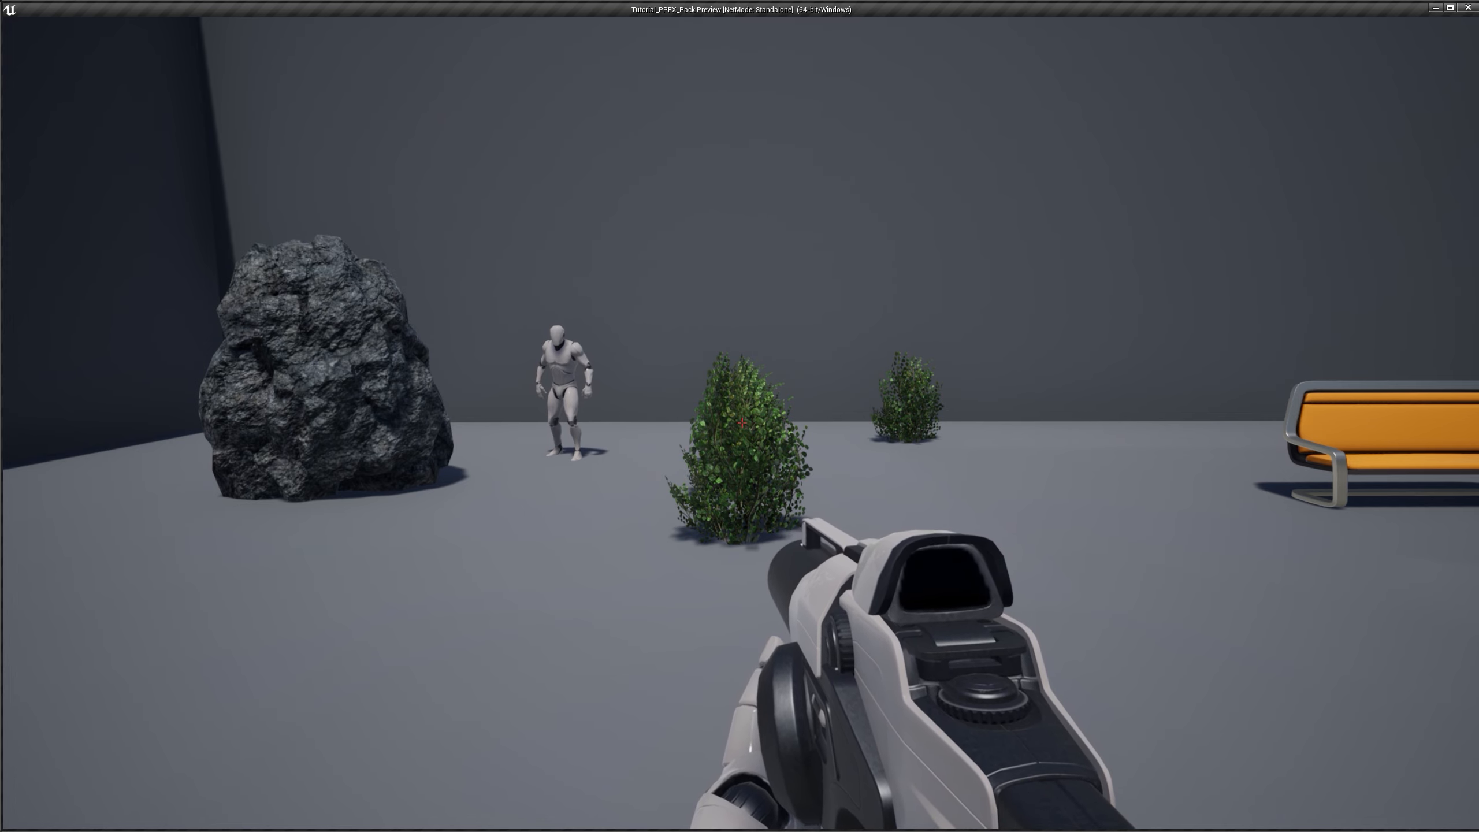
pyautogui.press('Escape')
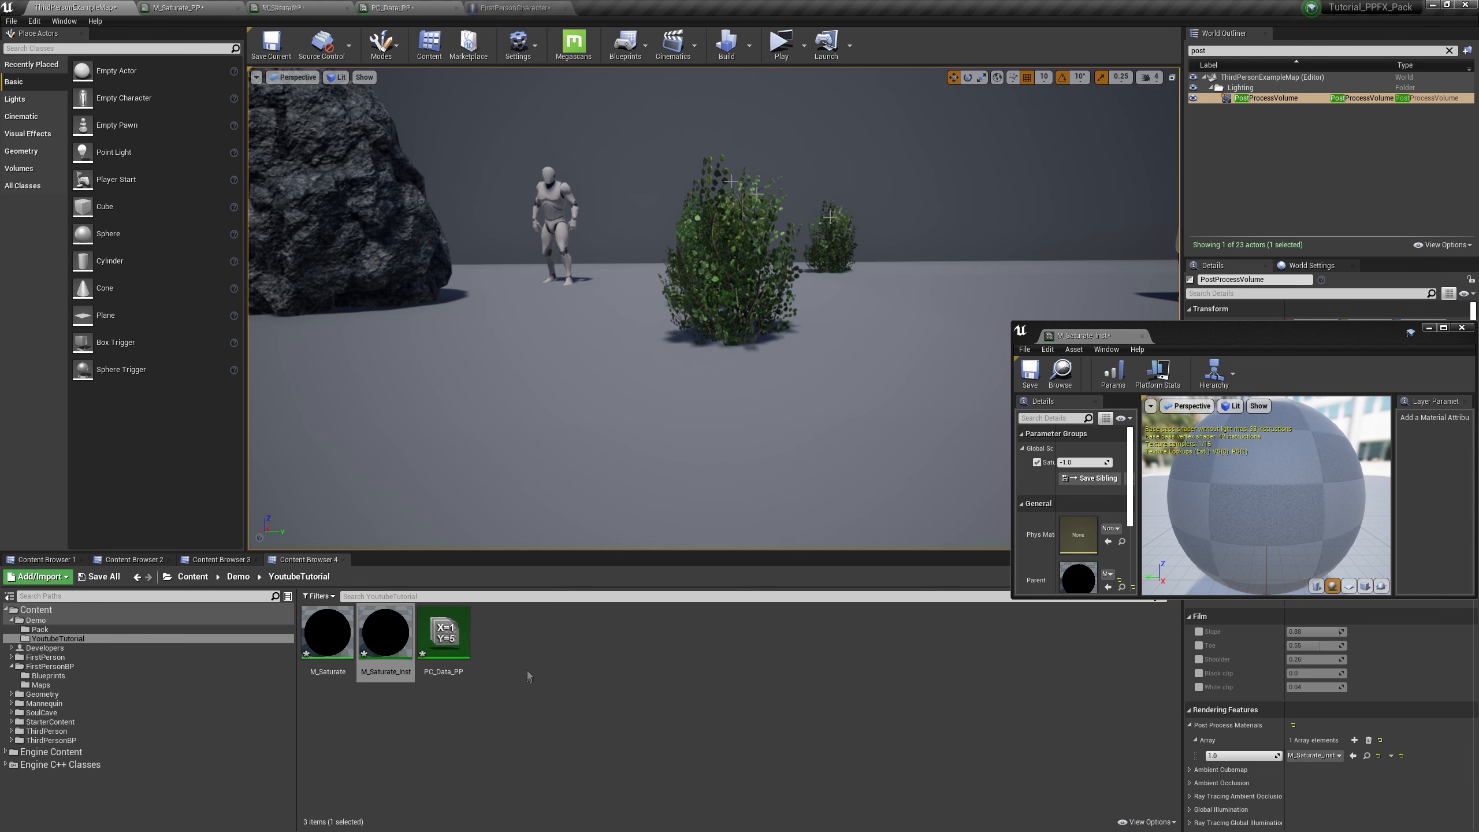
# Step: Duplicate the SceneTexture:PostProcessInput0 node in M_Saturate, place the copy below the Alpha parameter node, and set its Scene Texture Id to CustomDepth
pyautogui.click(408, 7)
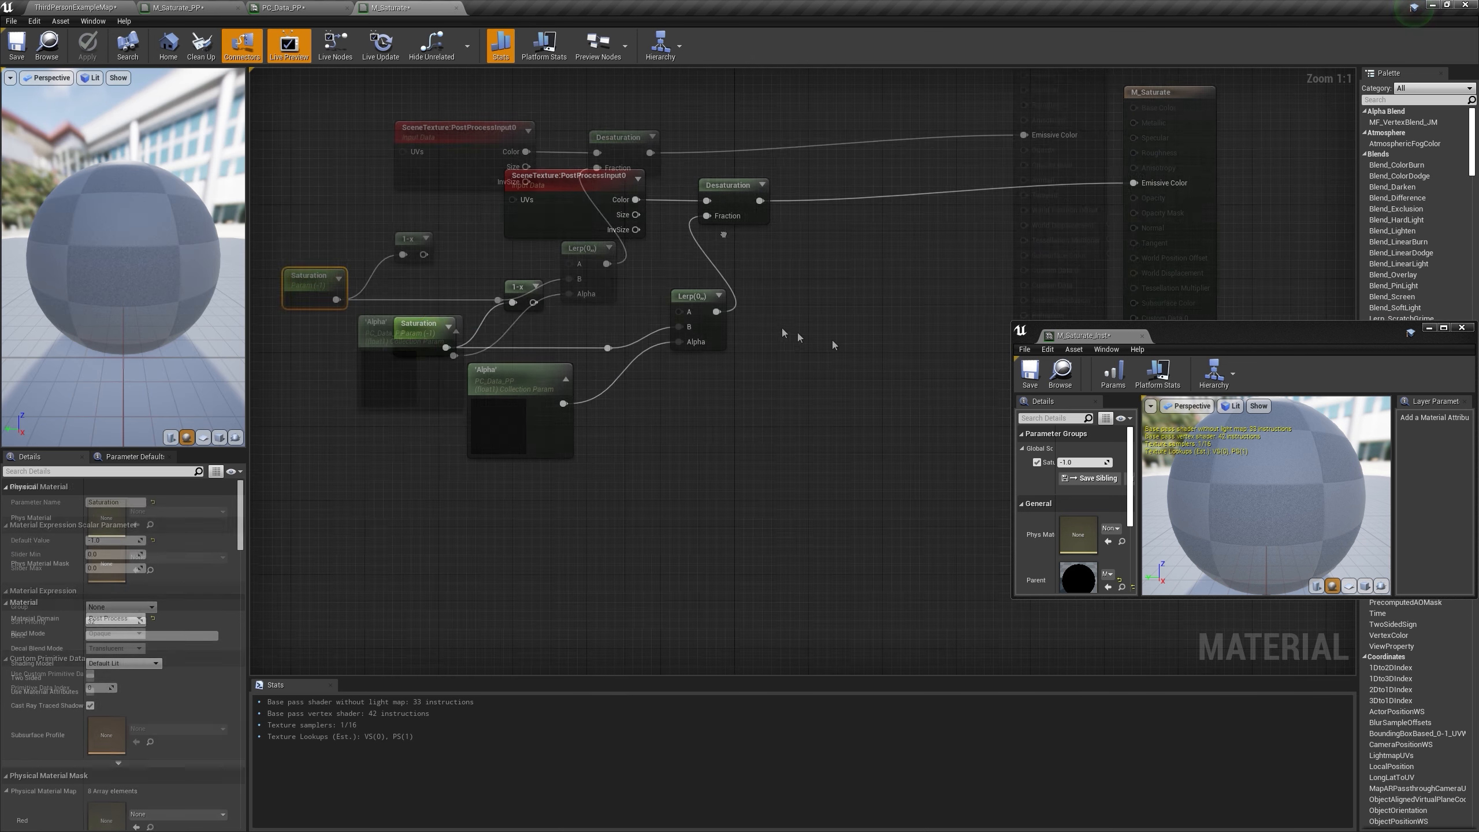
pyautogui.click(600, 197)
pyautogui.rightClick(599, 197)
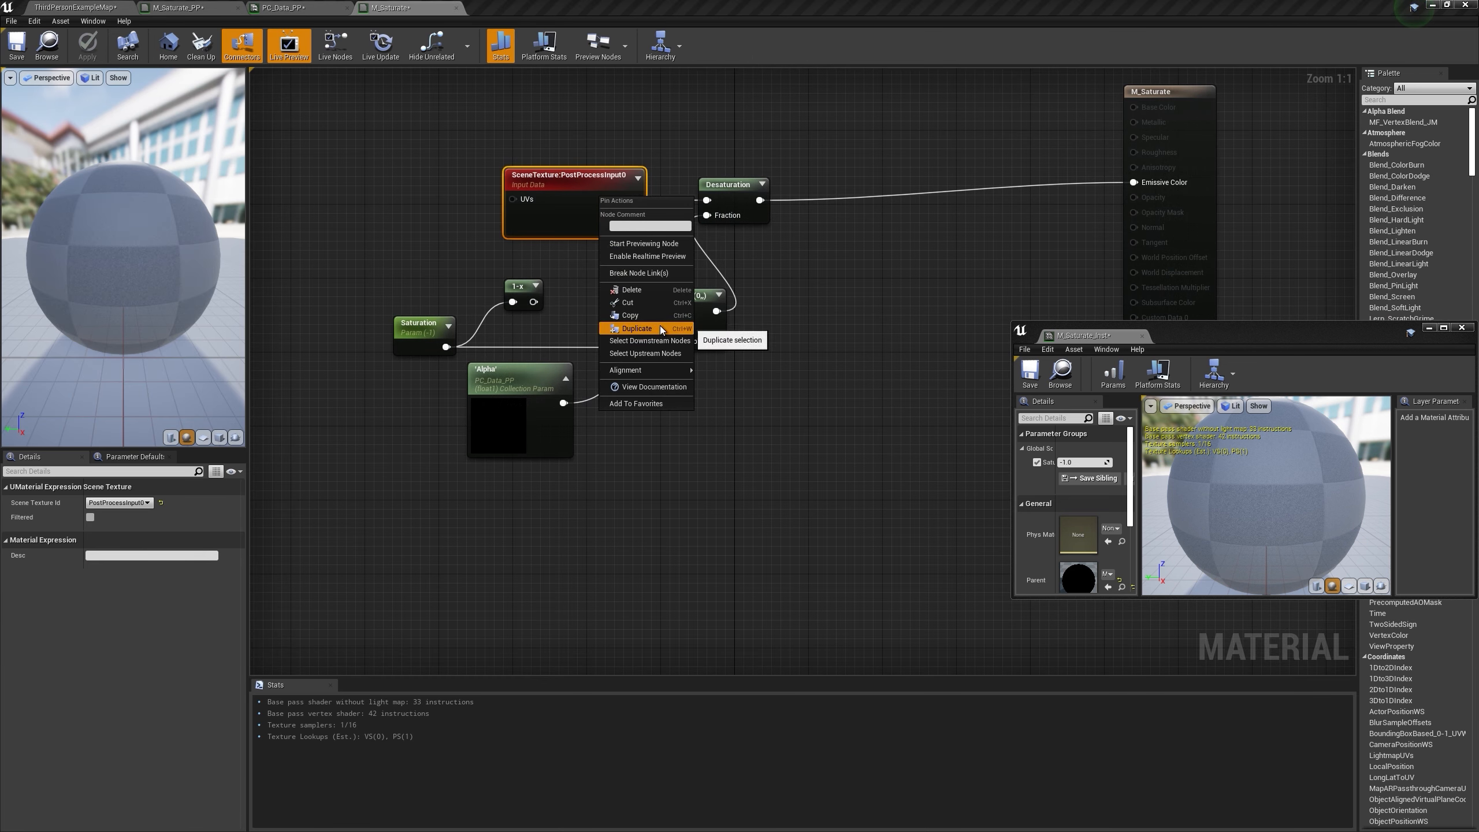
pyautogui.click(641, 329)
pyautogui.moveTo(807, 370); pyautogui.dragTo(774, 559)
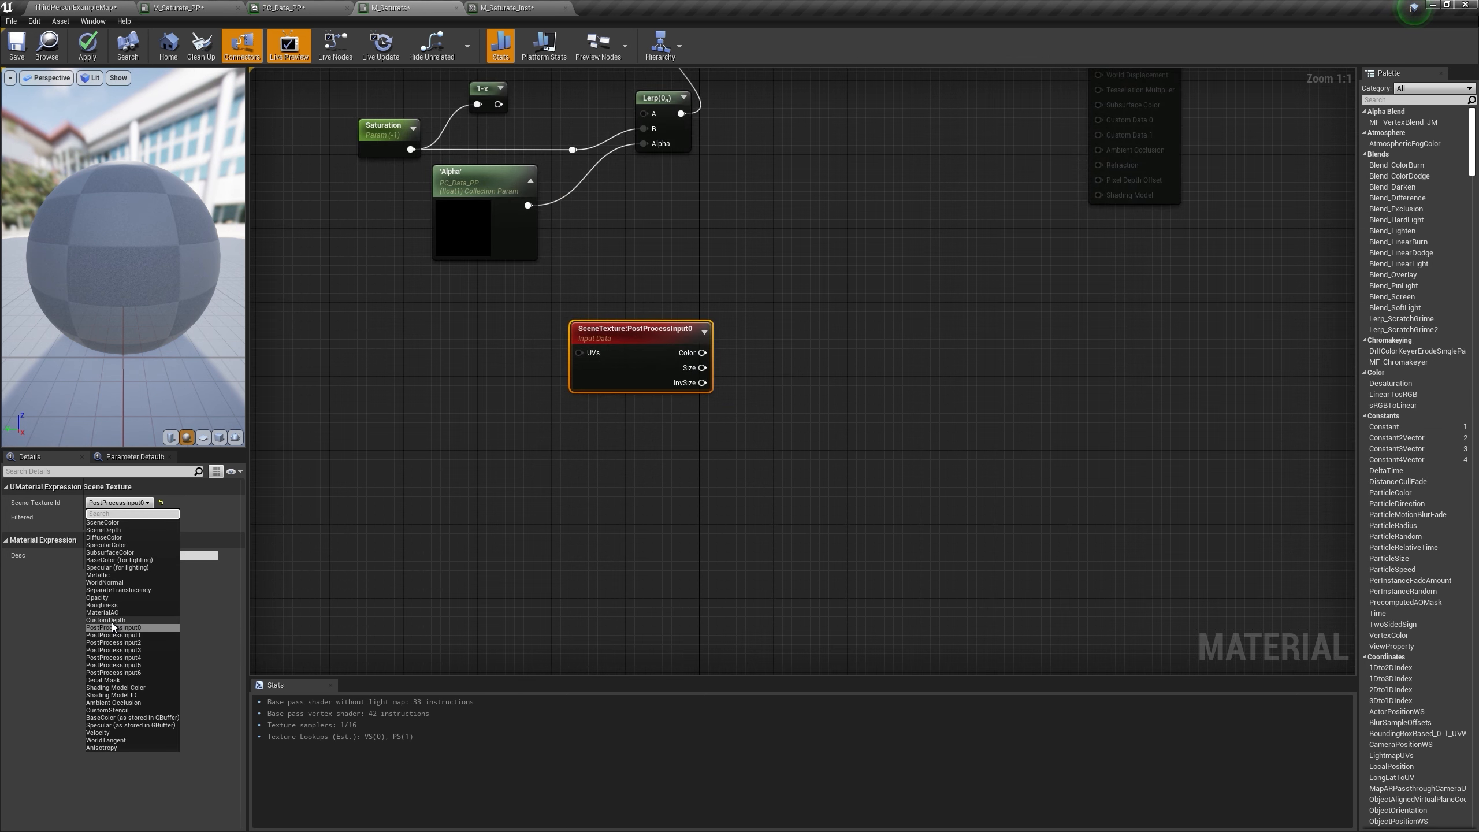
pyautogui.click(110, 621)
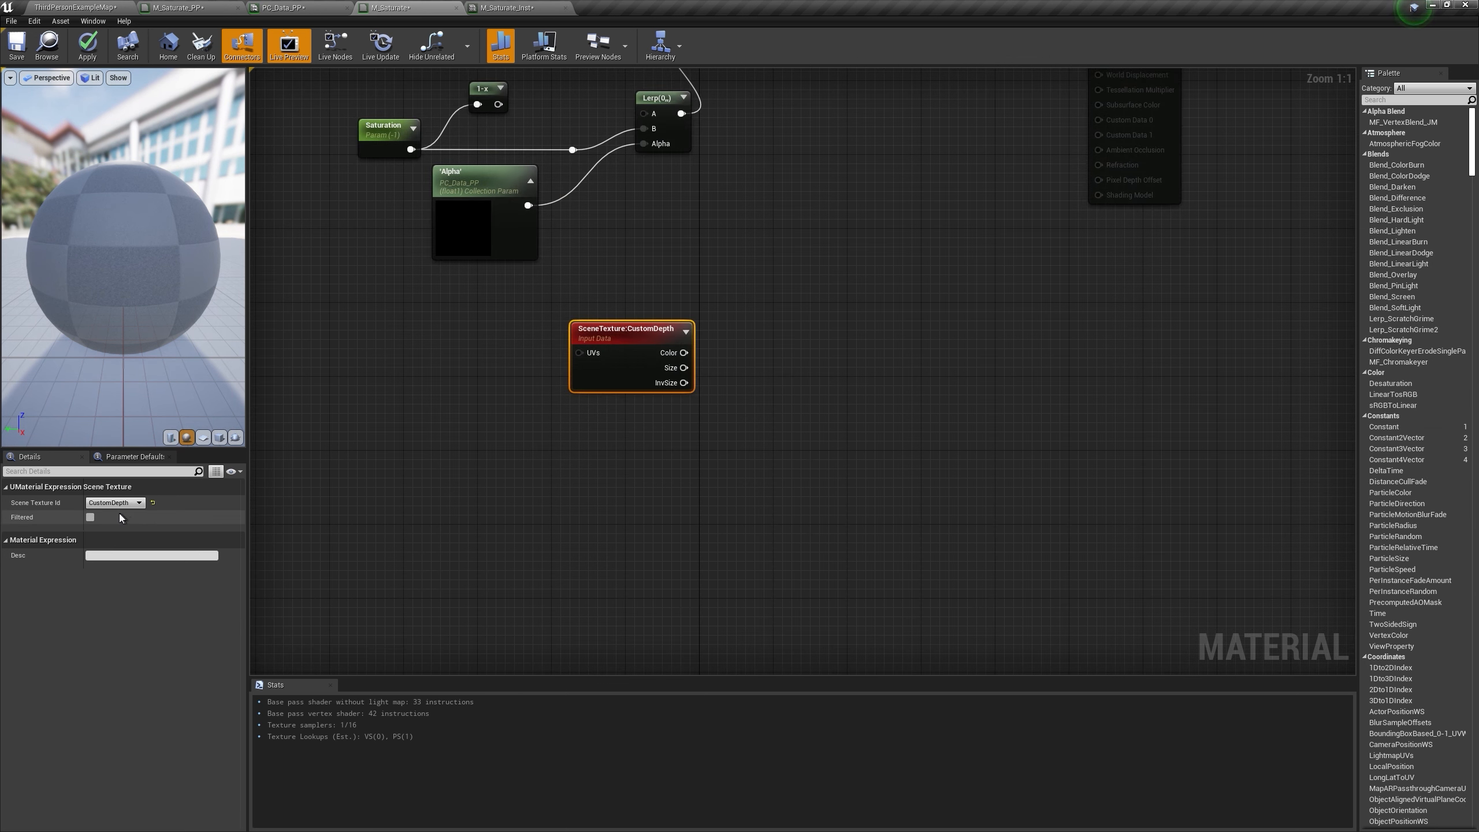
# Step: Duplicate the CustomDepth node, place the copy directly below it, and set its Scene Texture Id to SceneDepth
pyautogui.rightClick(640, 380)
pyautogui.click(670, 511)
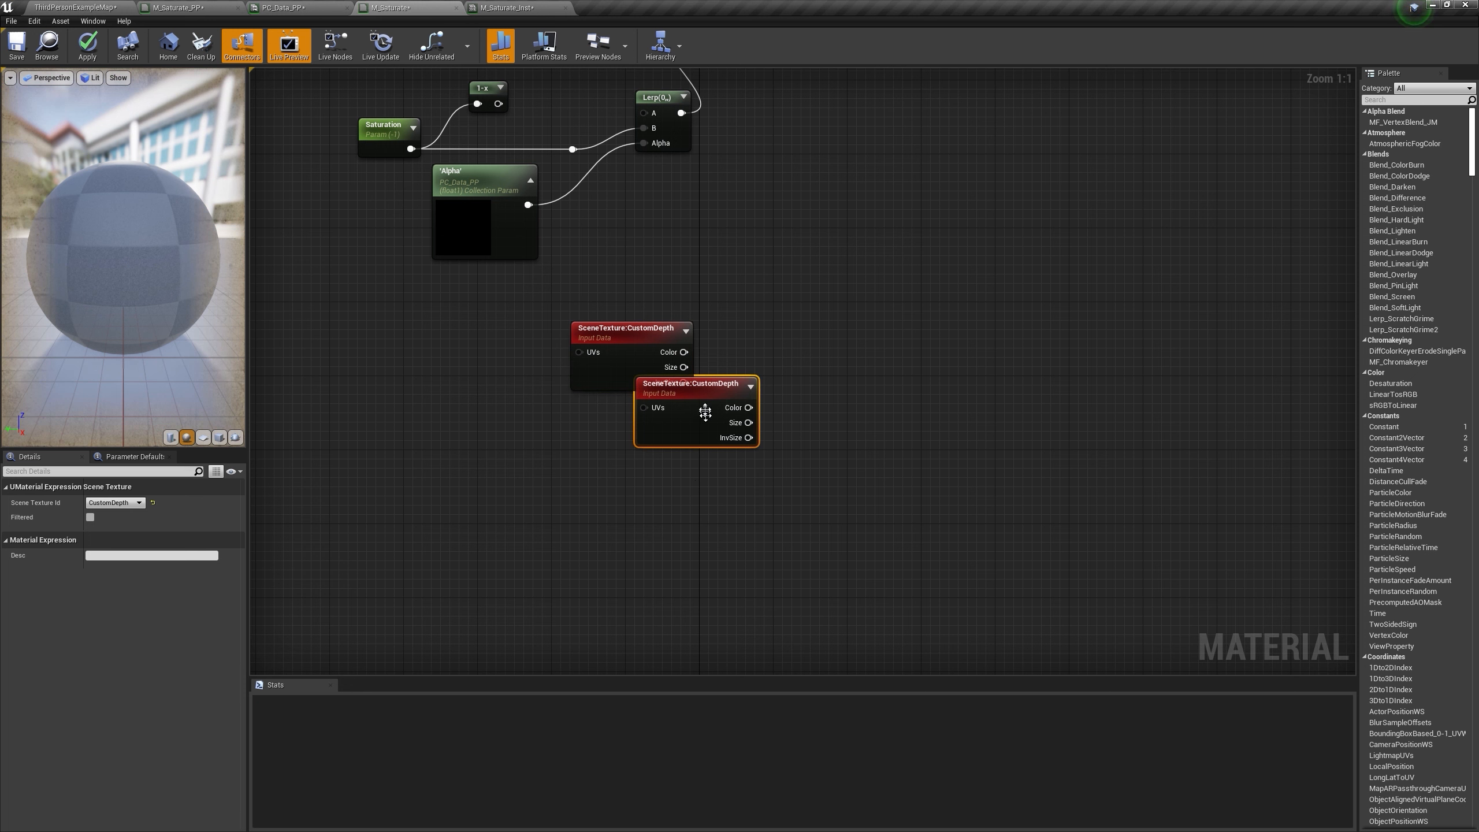
pyautogui.moveTo(698, 396); pyautogui.dragTo(632, 412)
pyautogui.click(117, 503)
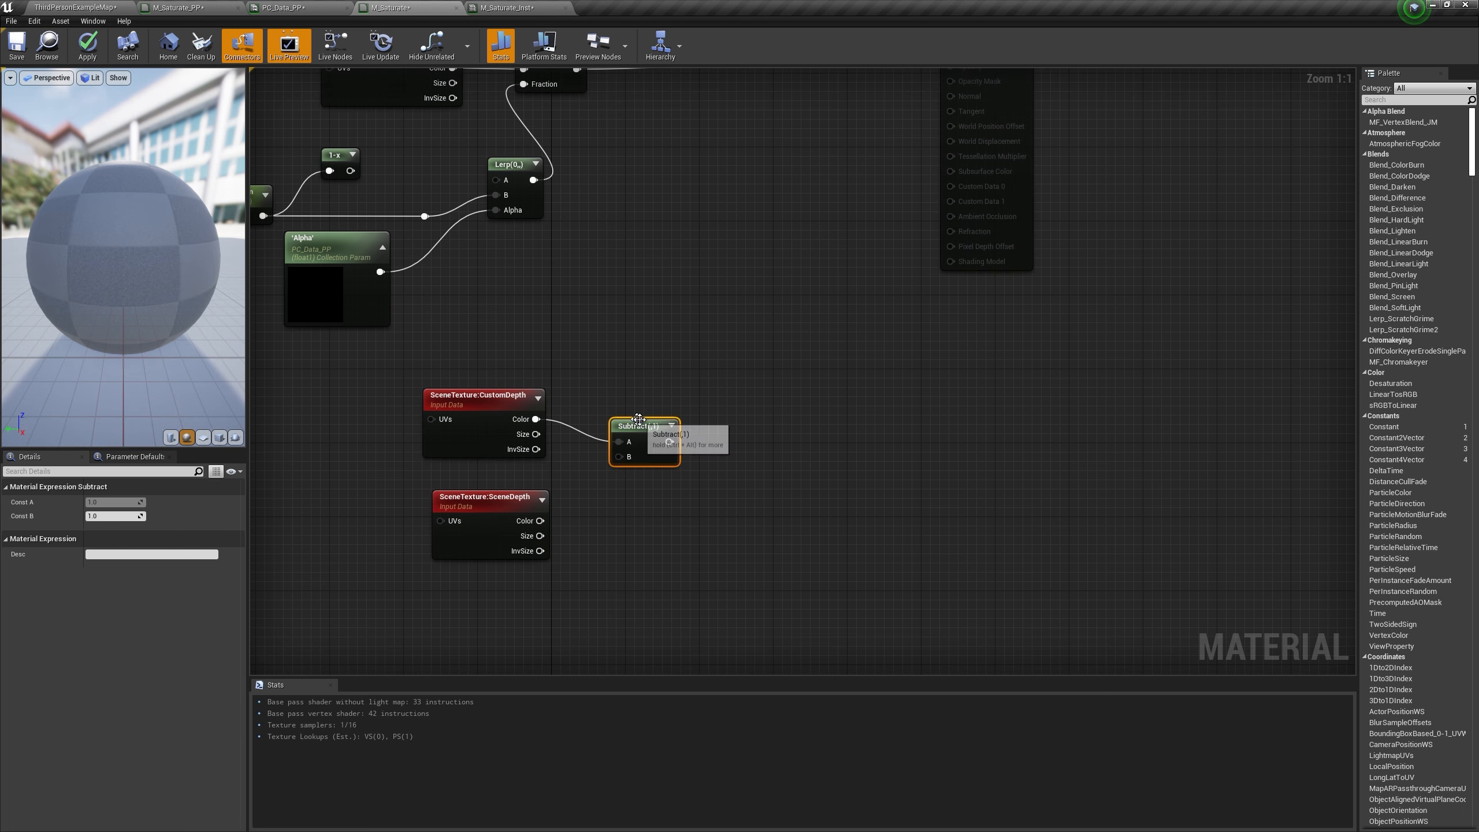
# Step: Connect the SceneDepth Color output to the Subtract node's B input and align the Subtract node beside the CustomDepth node
pyautogui.moveTo(639, 419); pyautogui.dragTo(628, 418)
pyautogui.moveTo(540, 521); pyautogui.dragTo(543, 520)
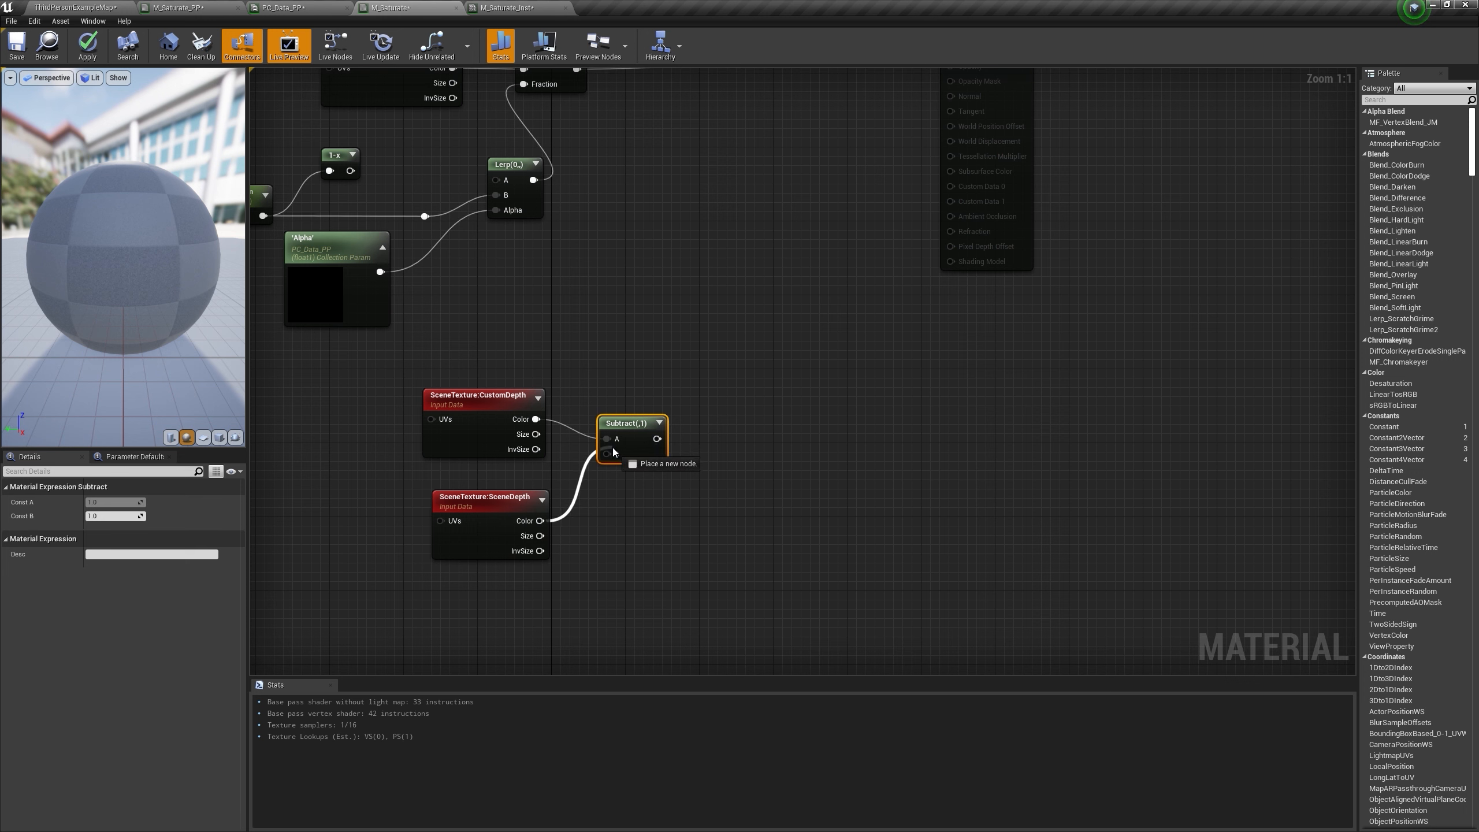
pyautogui.moveTo(609, 463); pyautogui.dragTo(610, 462)
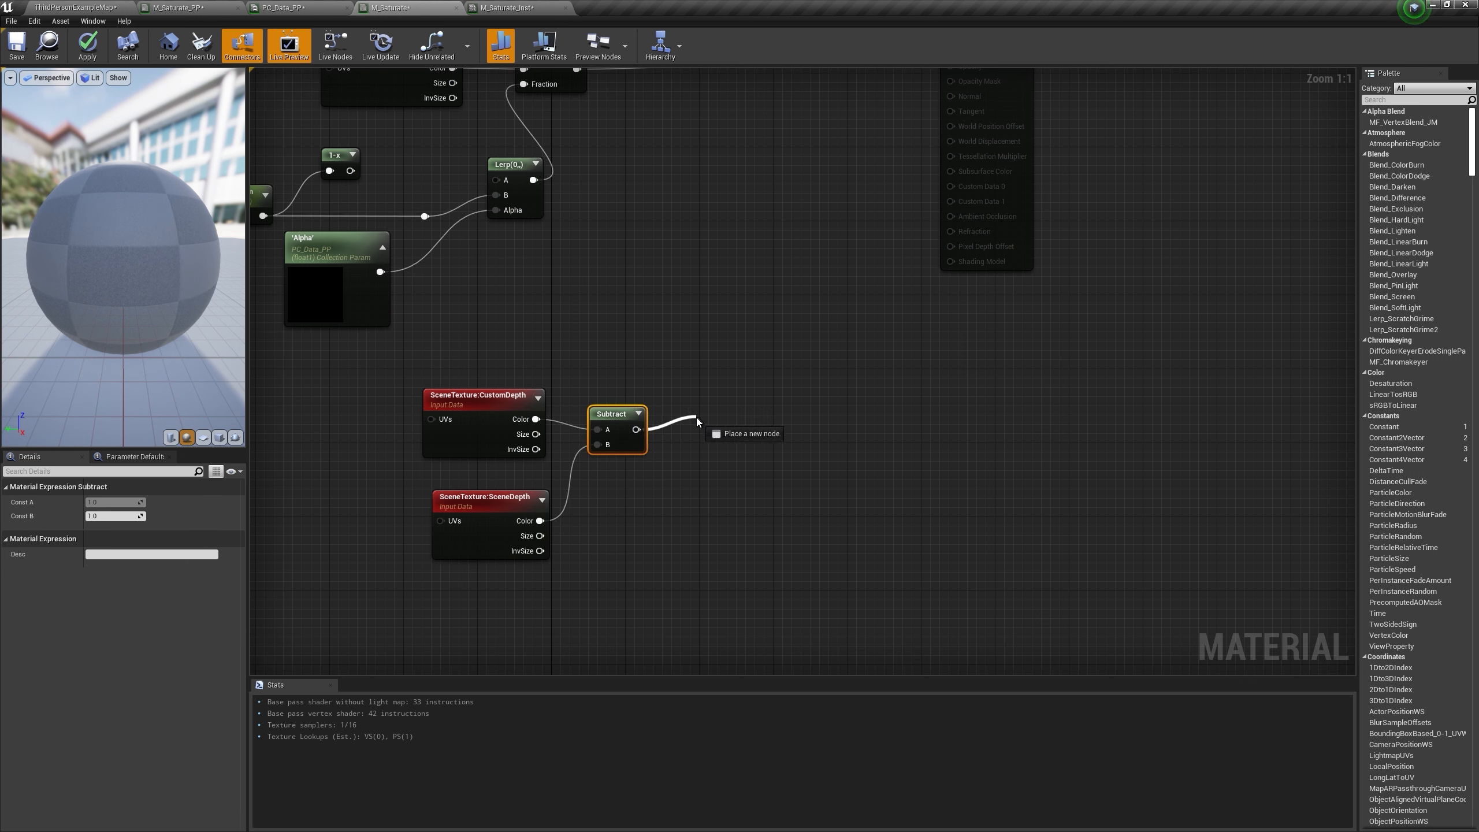
# Step: Add a ComponentMask node fed by the Subtract output and keep only its R channel enabled
pyautogui.moveTo(696, 417); pyautogui.dragTo(696, 416)
pyautogui.write('mas')
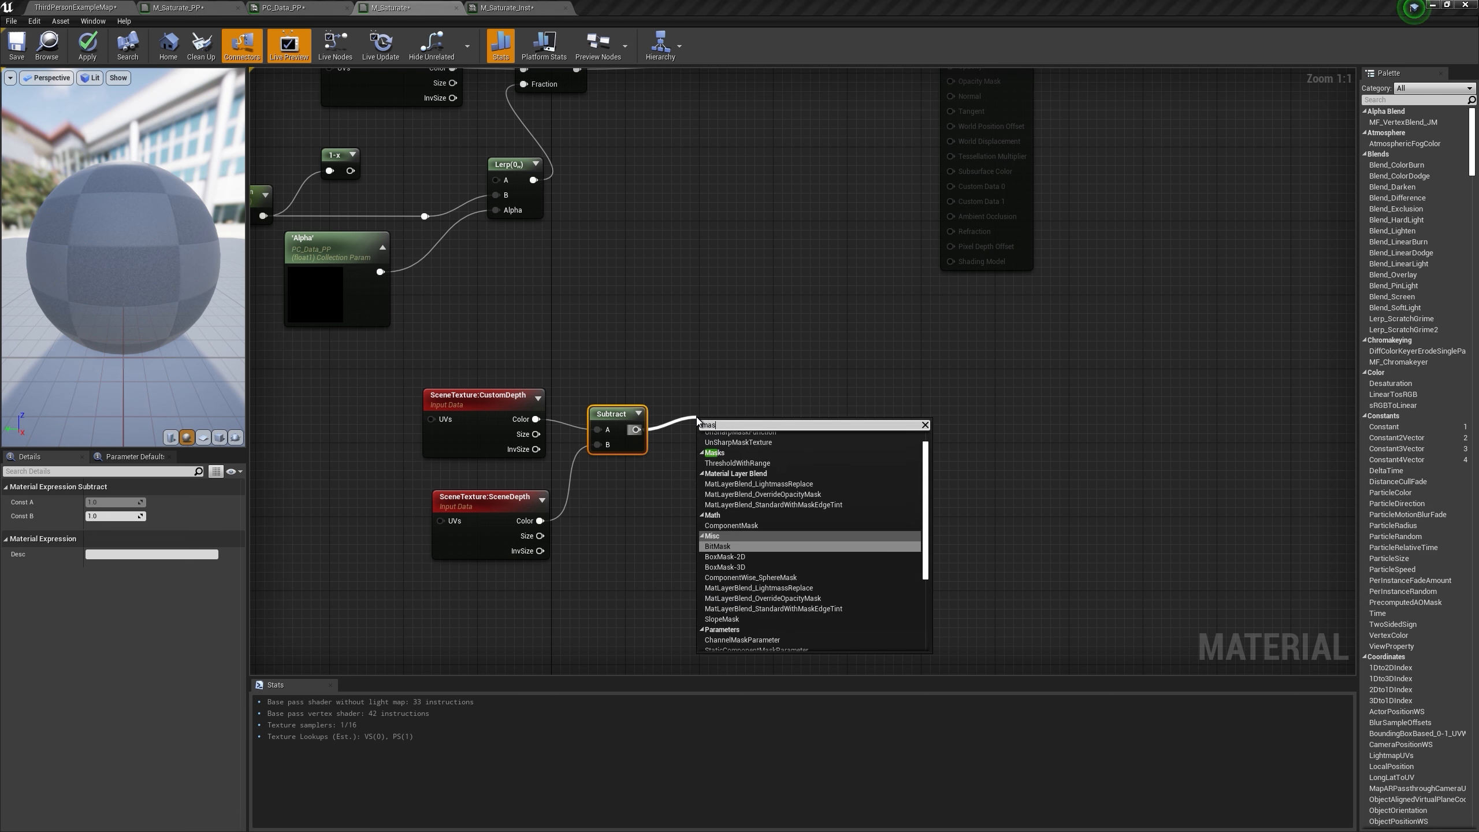
pyautogui.click(735, 526)
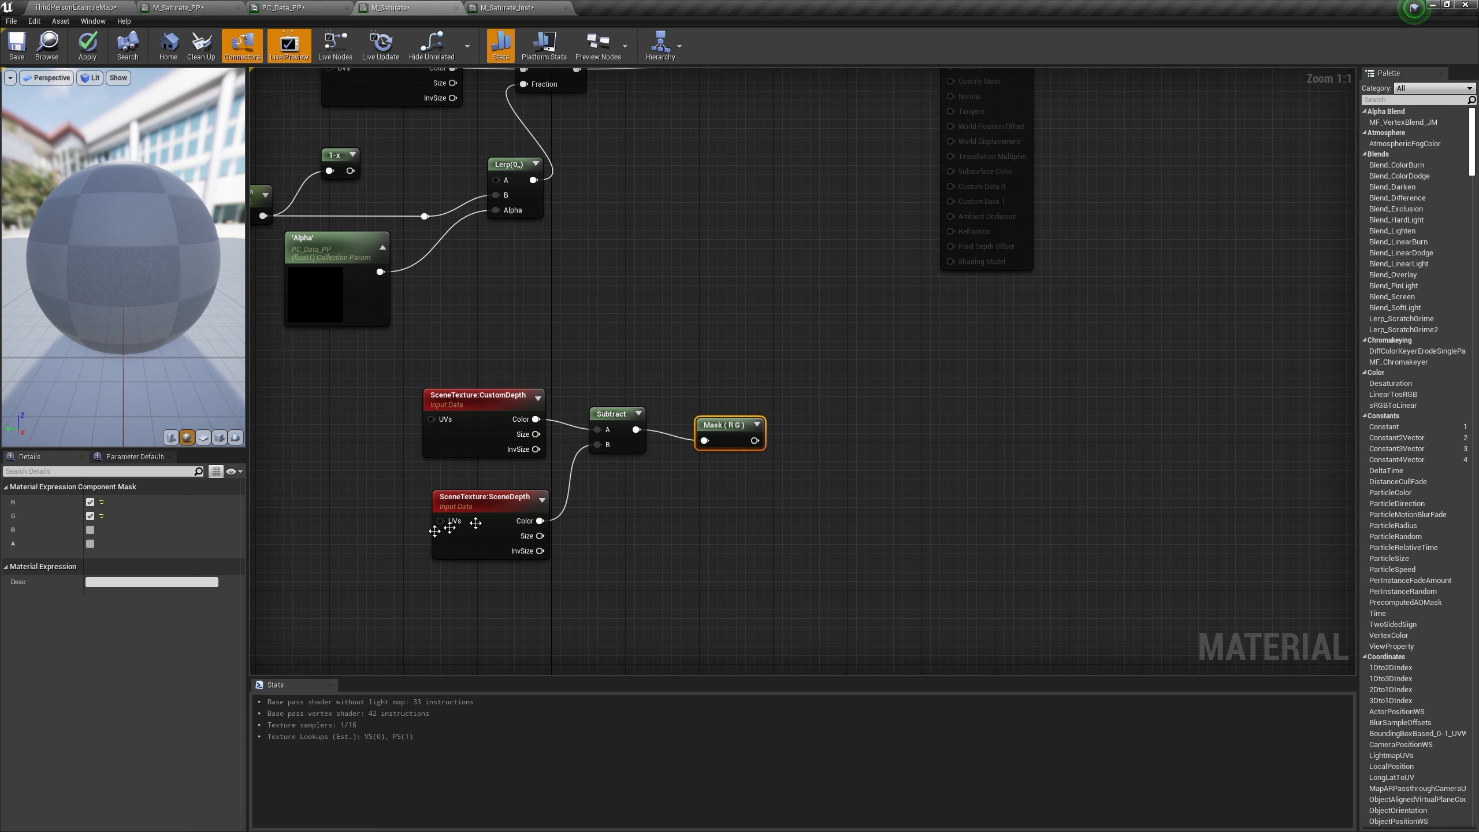
pyautogui.click(90, 516)
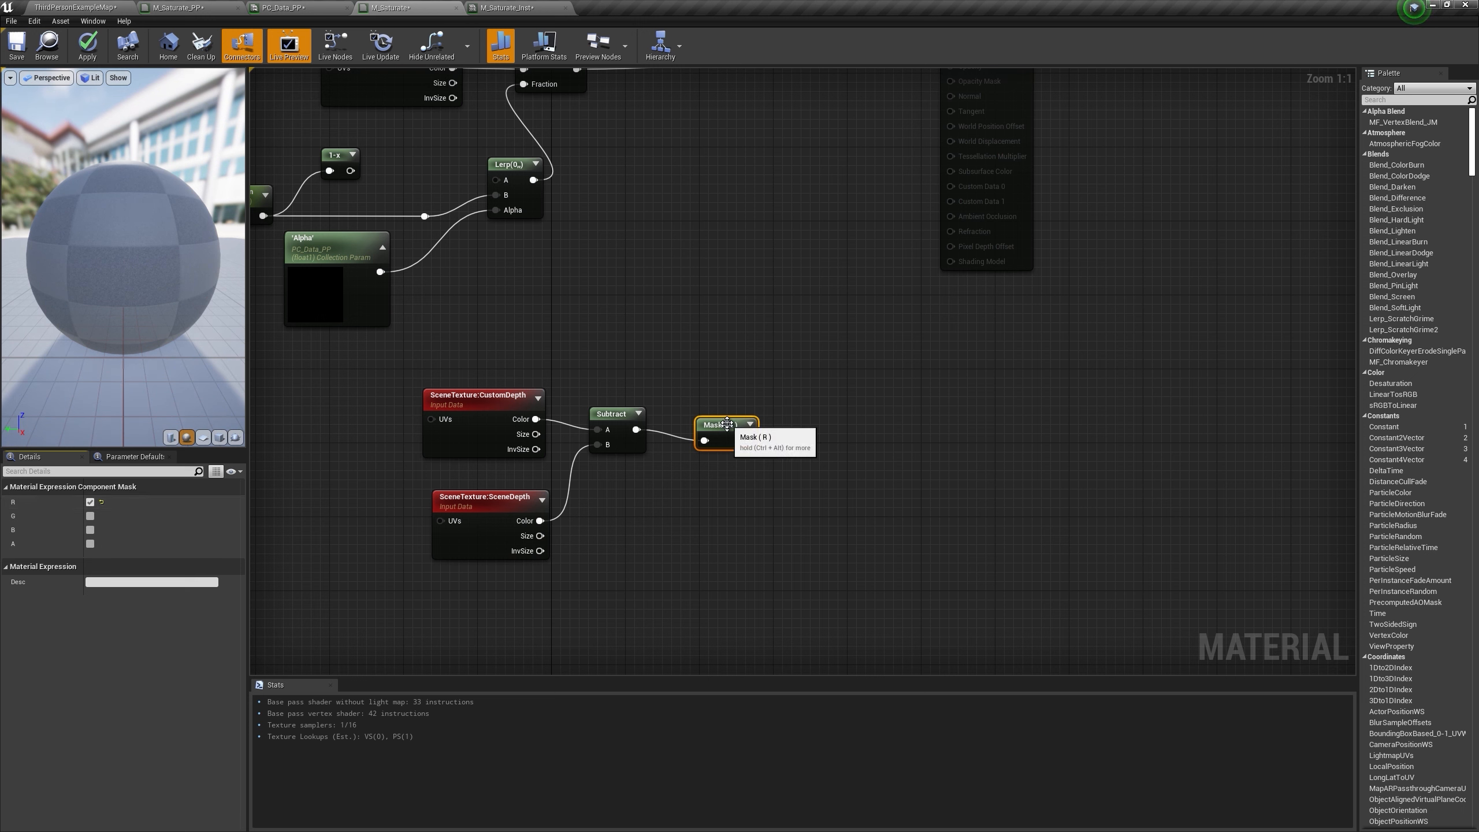
# Step: Chain a Ceil node and a Saturate node after the Mask node and align them in one row
pyautogui.moveTo(727, 423); pyautogui.dragTo(788, 424)
pyautogui.write('ceil')
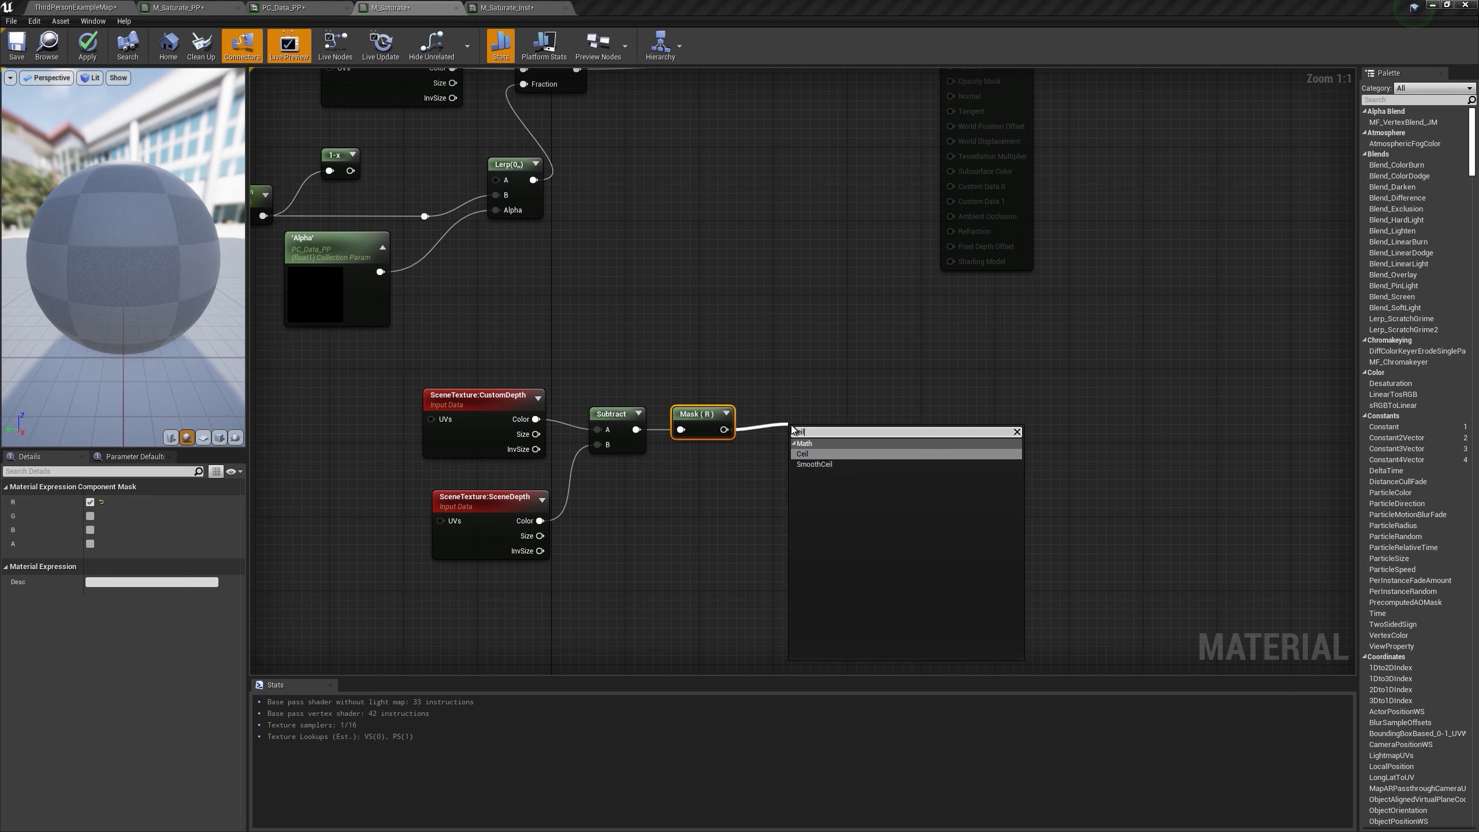
pyautogui.press('Return')
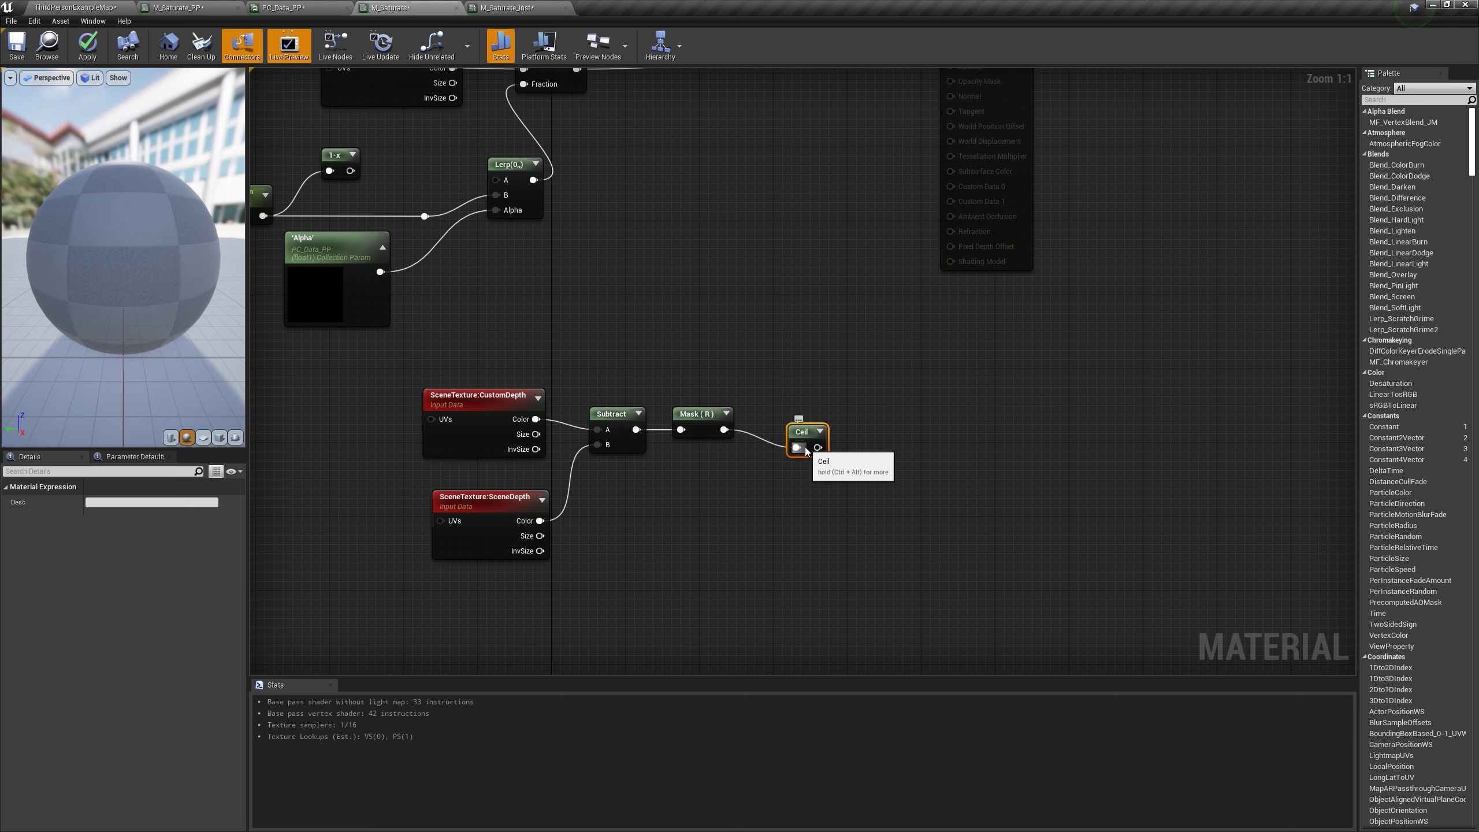
pyautogui.moveTo(810, 435); pyautogui.dragTo(842, 425)
pyautogui.write('saturate')
pyautogui.press('Return')
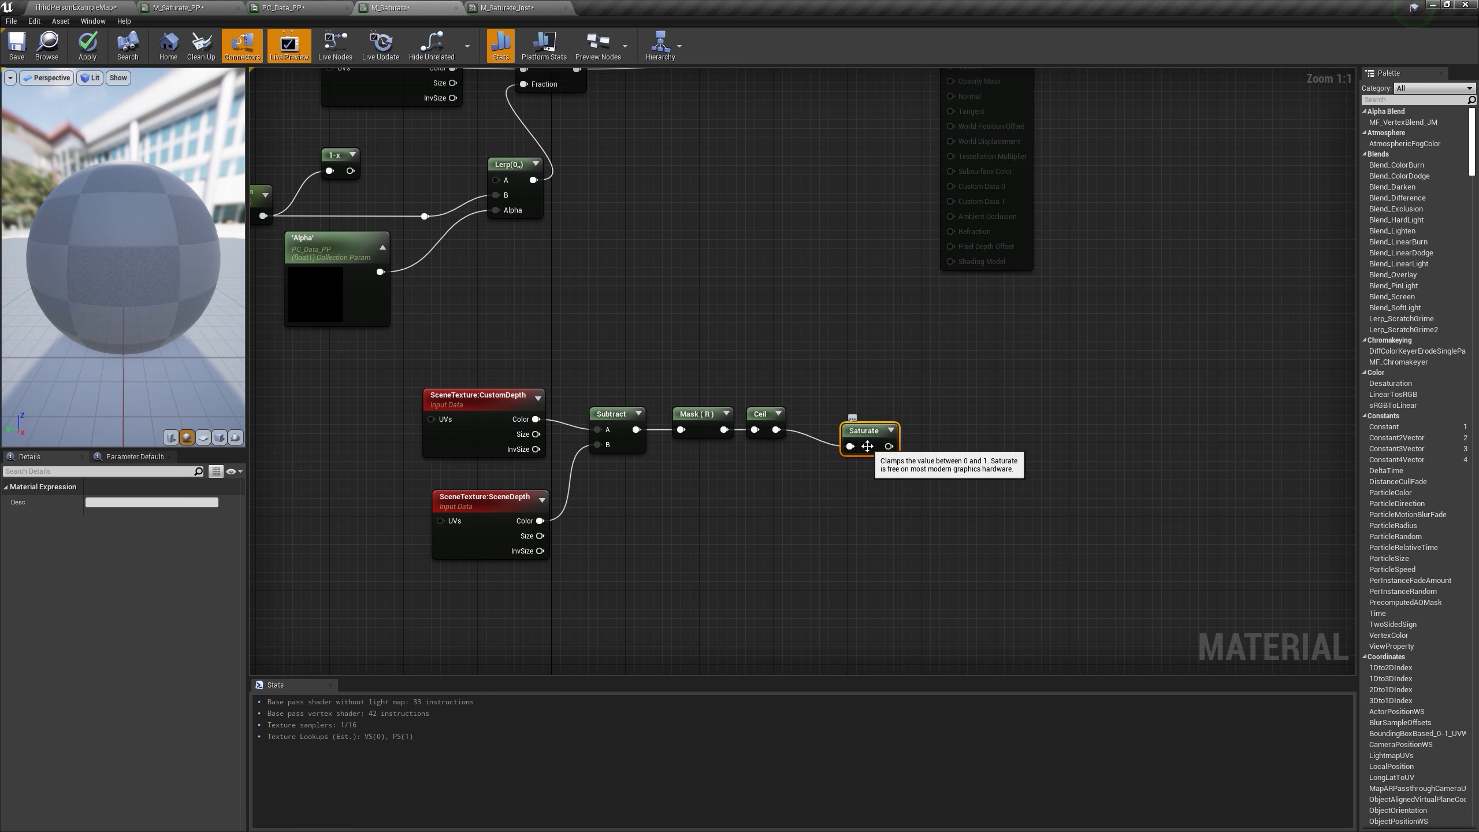
pyautogui.moveTo(867, 445); pyautogui.dragTo(835, 422)
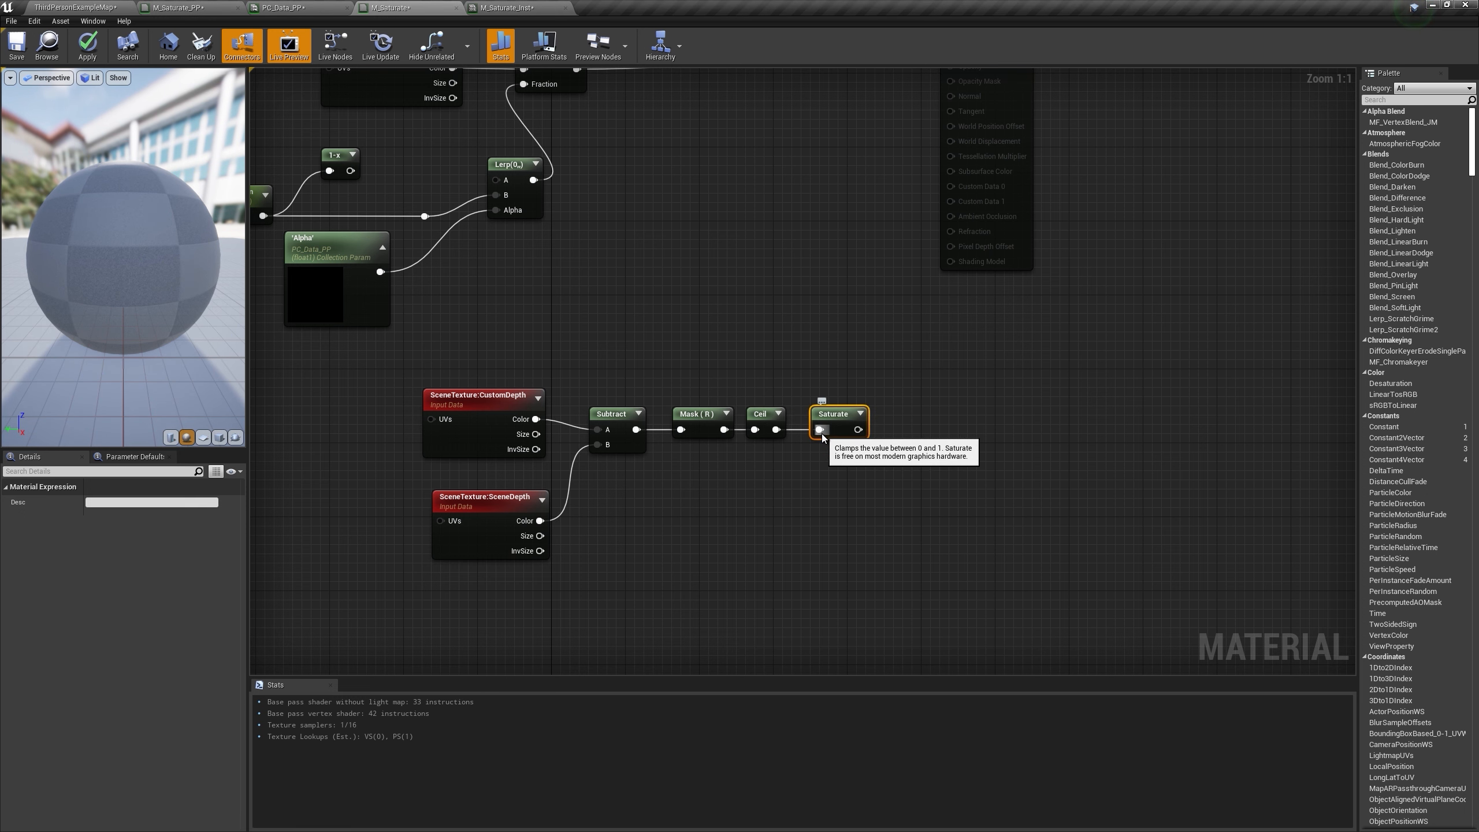
# Step: Connect the Saturate output to M_Saturate's Emissive Color, apply the material, and view the mask in the level
pyautogui.moveTo(861, 430); pyautogui.dragTo(840, 547, button='right')
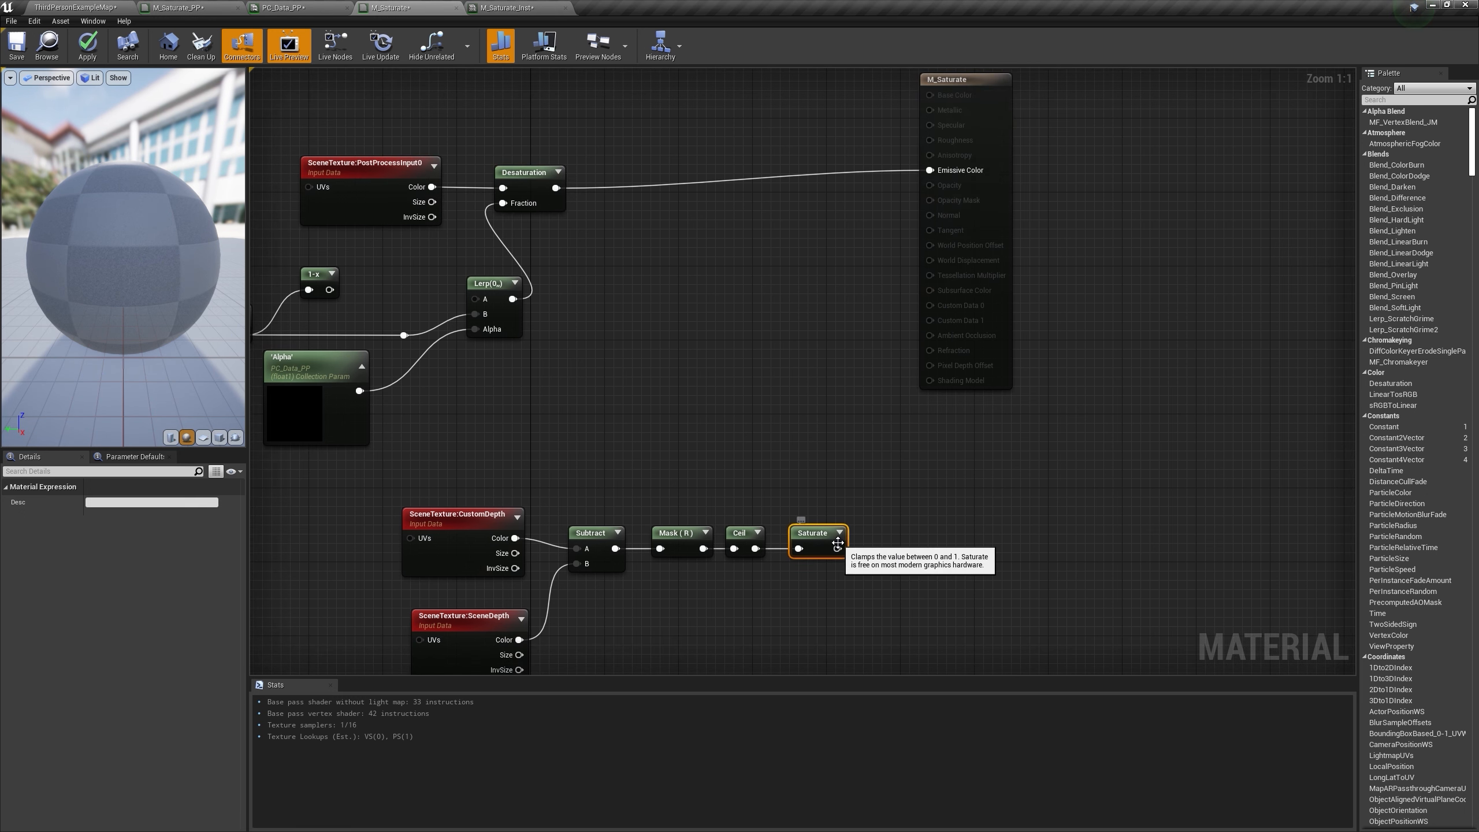
pyautogui.moveTo(837, 544); pyautogui.dragTo(931, 170)
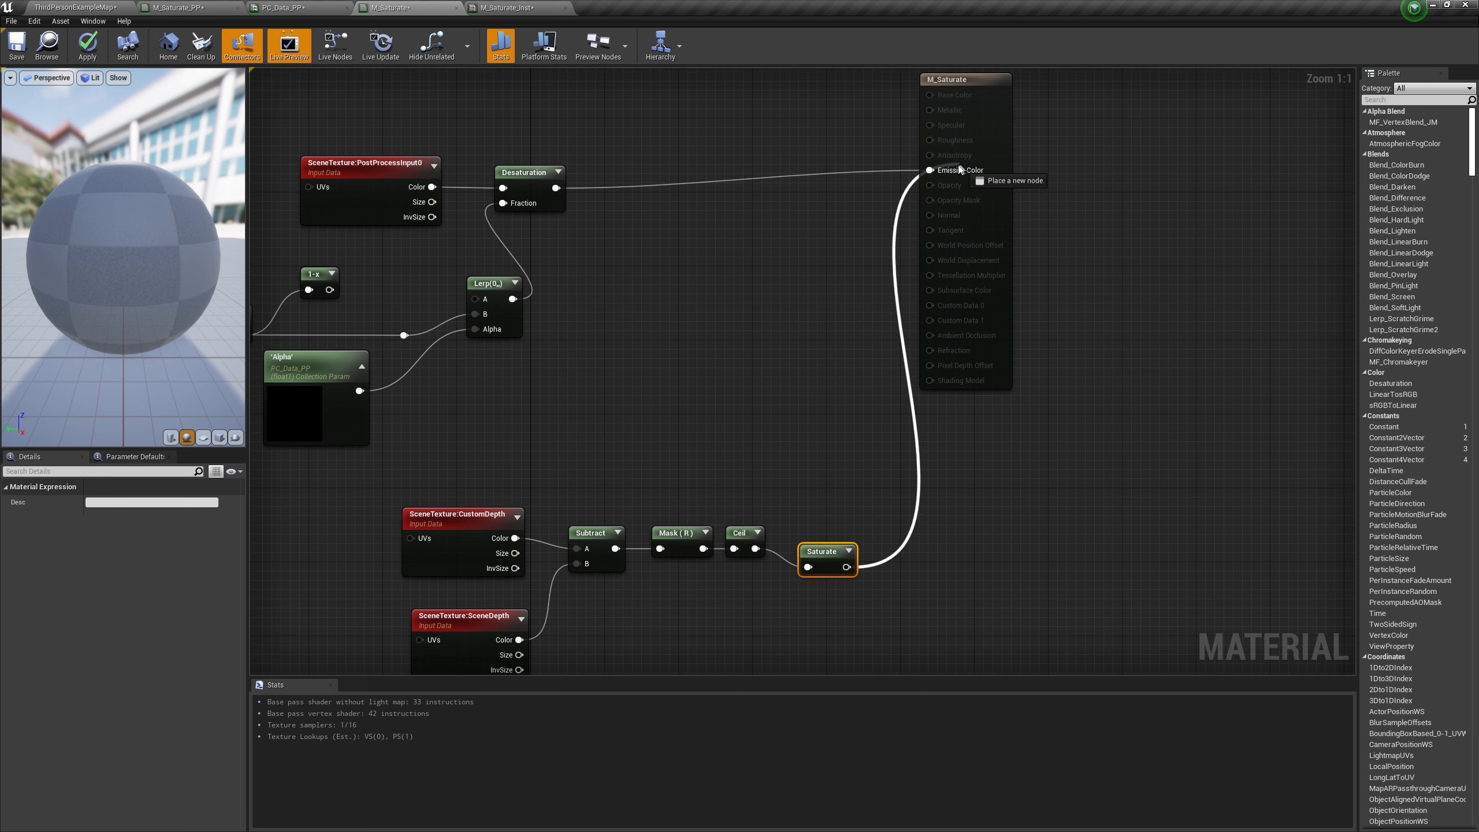
pyautogui.click(86, 47)
pyautogui.click(74, 7)
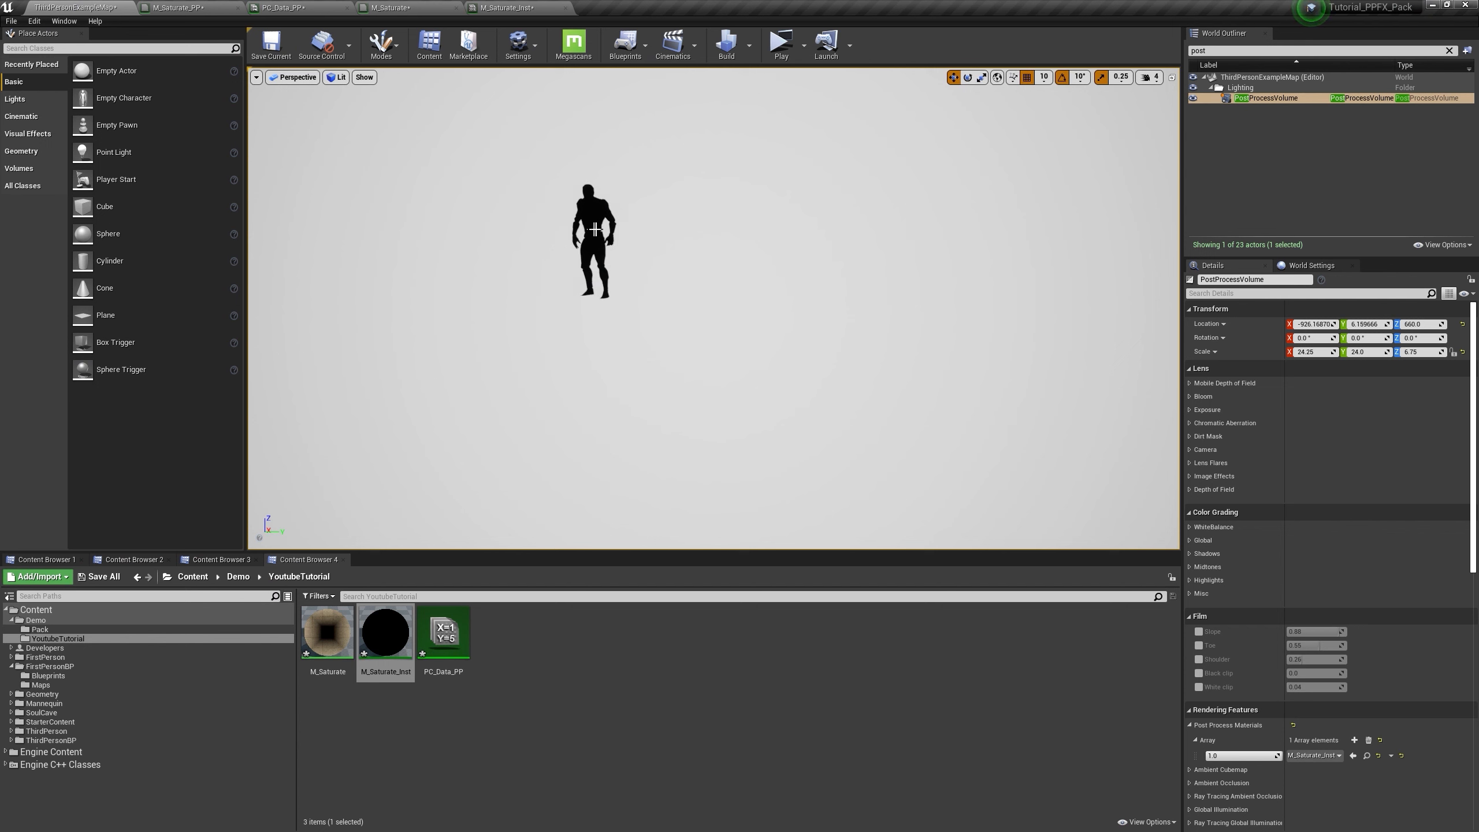
# Step: Select the SM_Bush actor in the level and enable its Render CustomDepth Pass setting
pyautogui.click(595, 224)
pyautogui.click(729, 431)
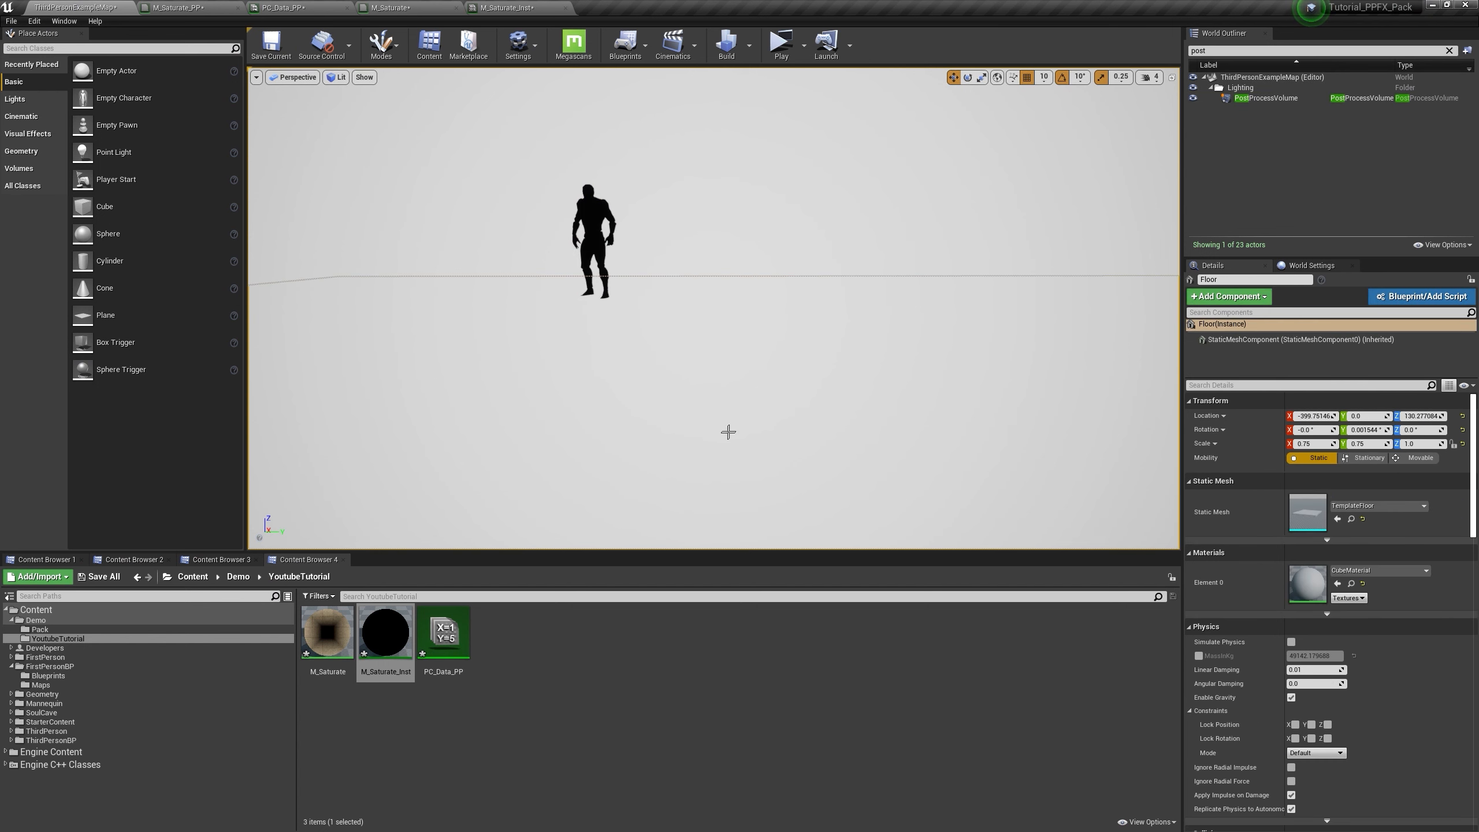
pyautogui.click(769, 352)
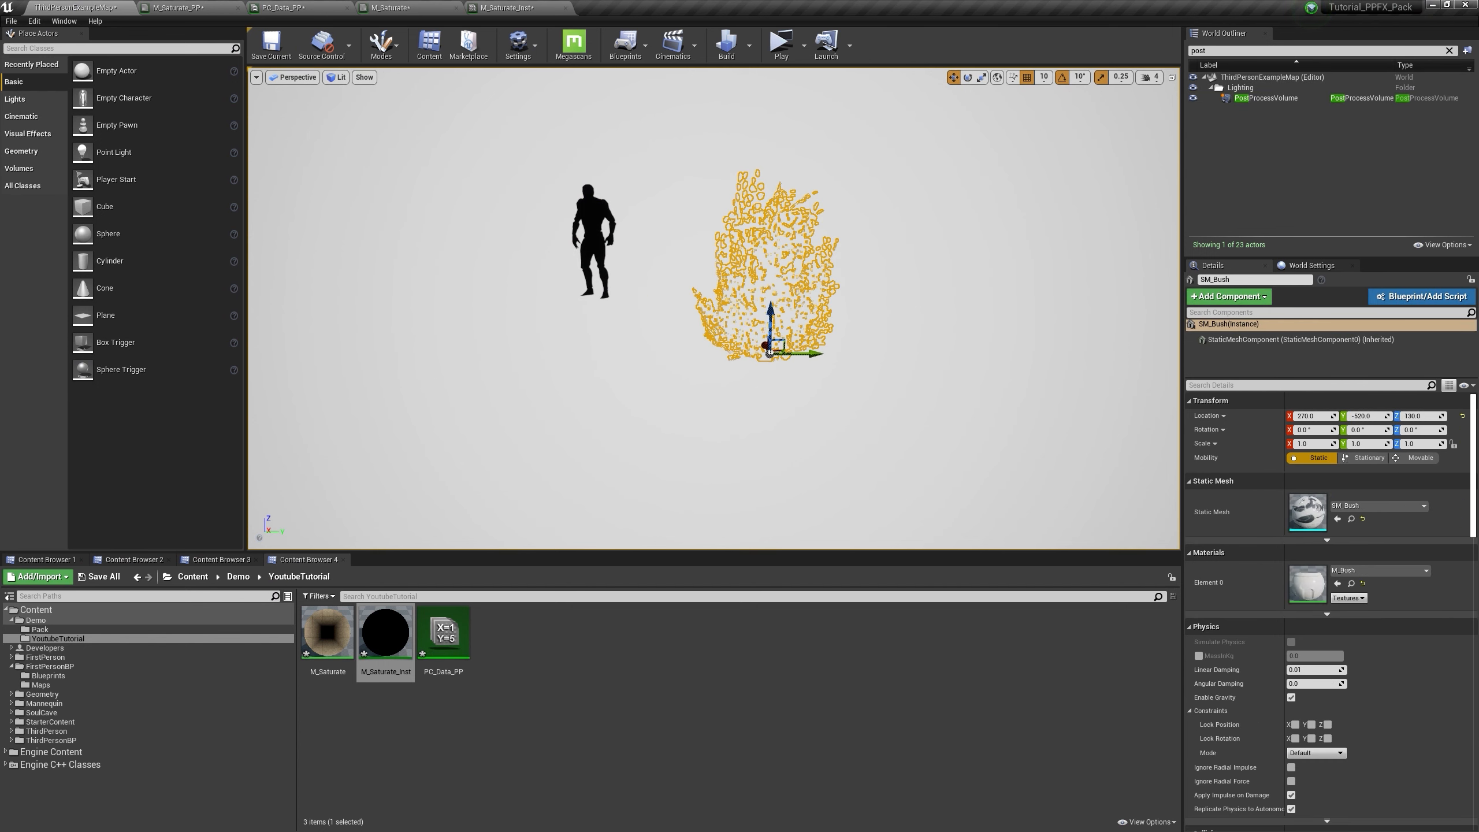
pyautogui.click(1227, 386)
pyautogui.write('cu')
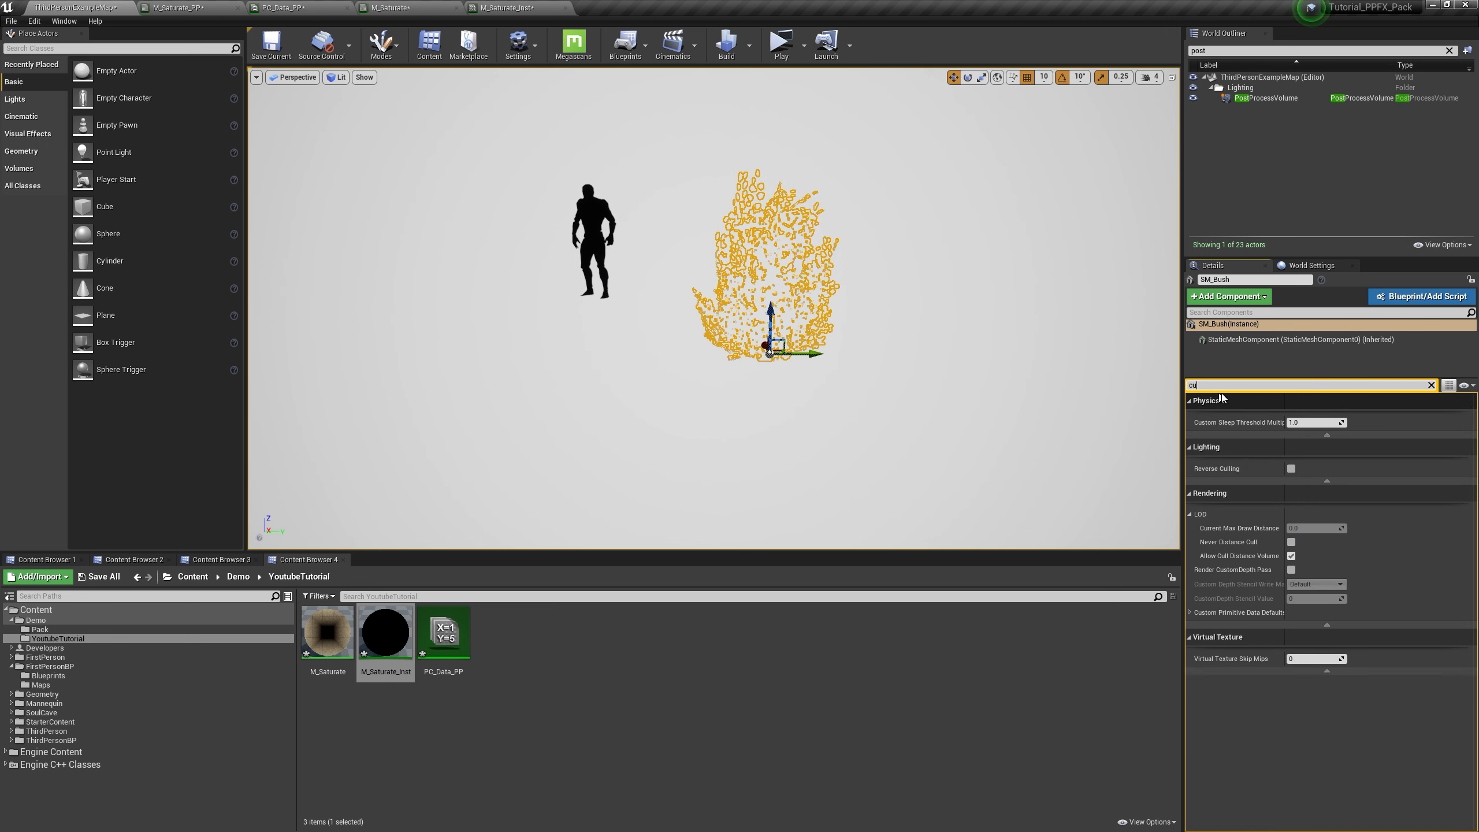
pyautogui.write('s')
pyautogui.click(1291, 468)
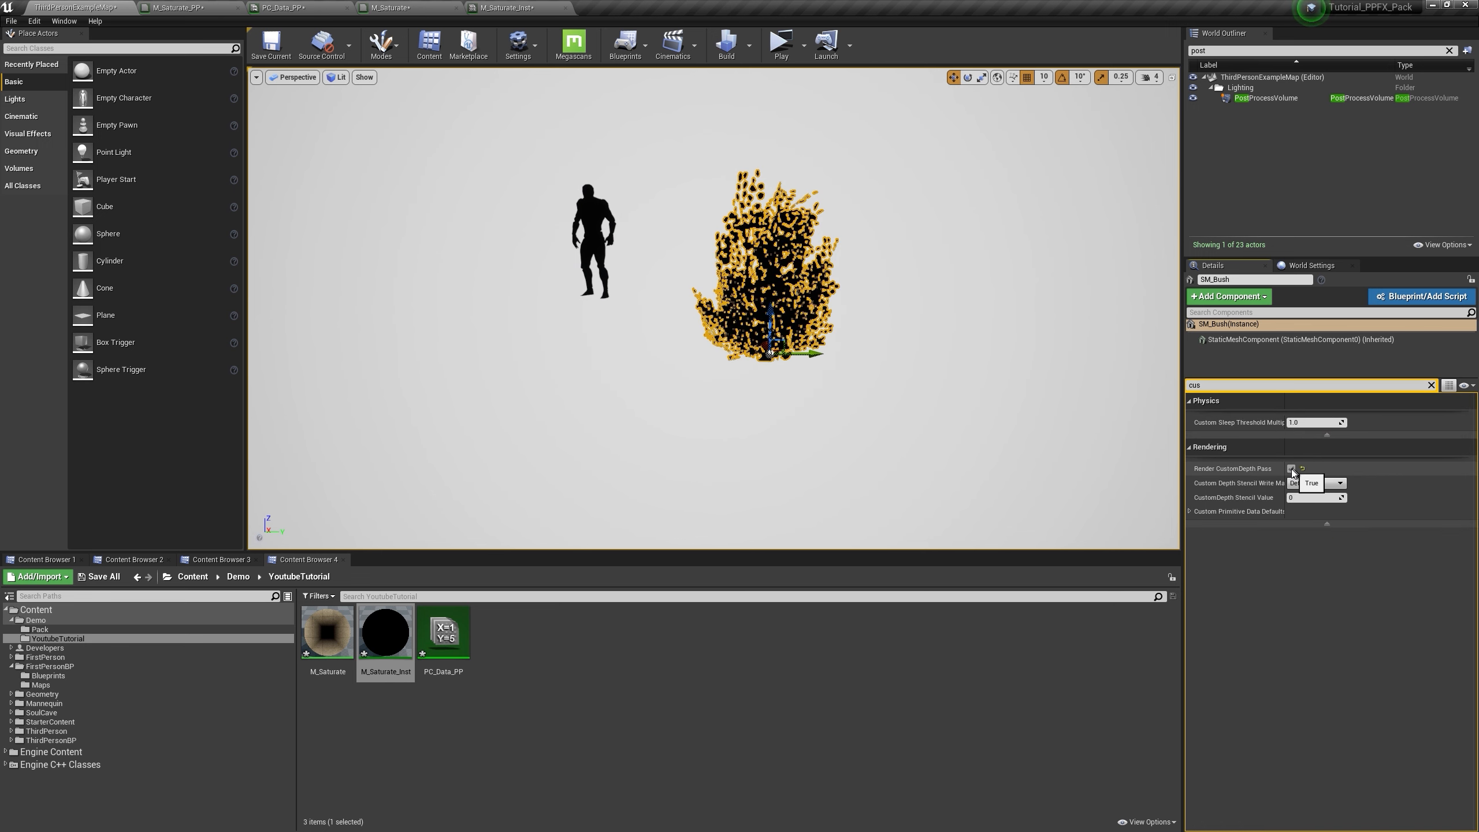
# Step: Fly around the level to examine how the custom depth mask treats the bush and the character
pyautogui.press('w')
pyautogui.moveTo(944, 380); pyautogui.dragTo(944, 380, button='right')
pyautogui.press('s')
pyautogui.press('d')
pyautogui.press('a')
pyautogui.press('d')
pyautogui.press('a')
pyautogui.press('d')
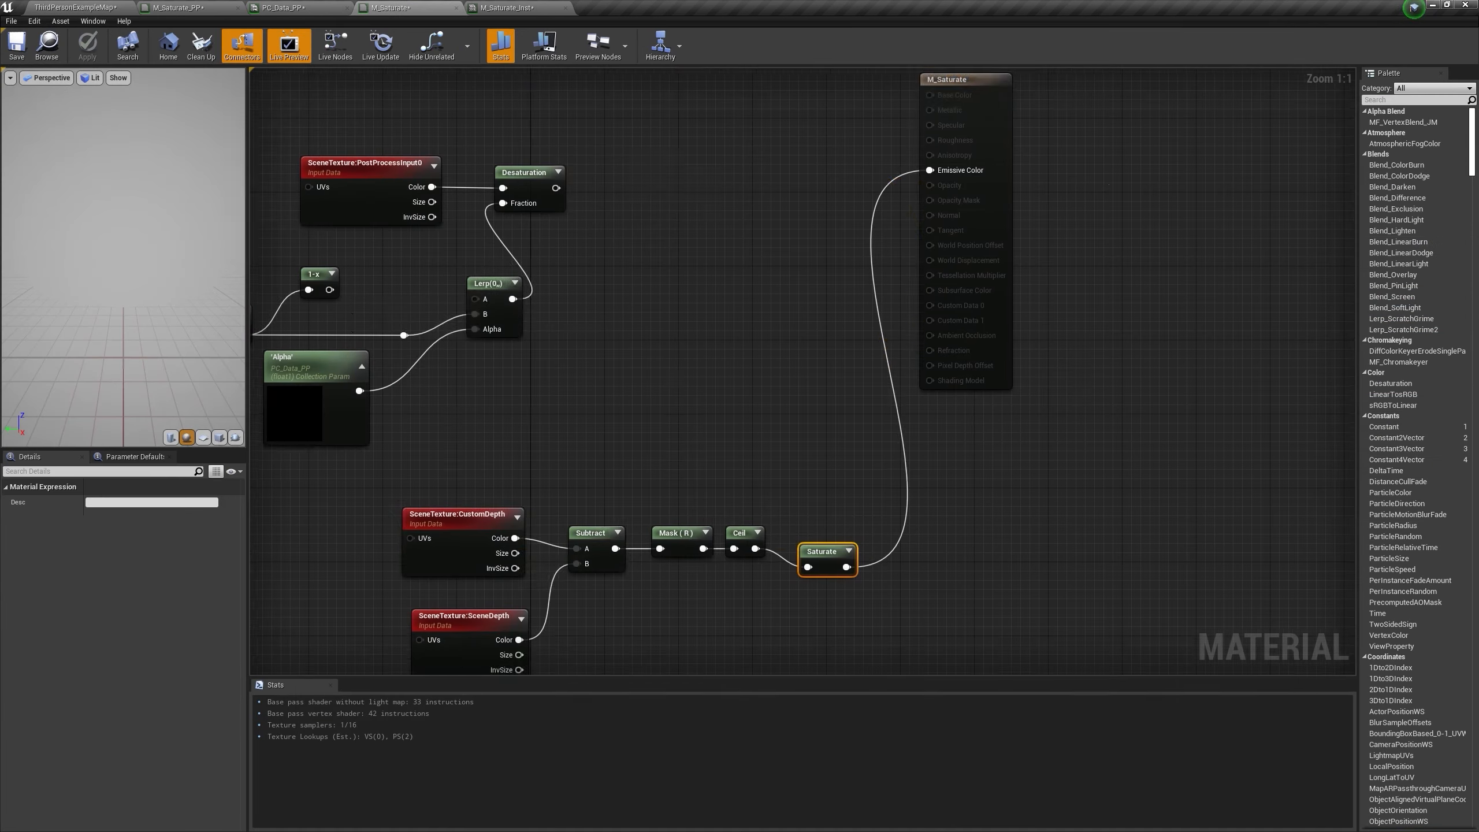
# Step: In M_Saturate, break the existing Lerp's output link and connect the Saturation parameter directly to the Desaturation node's Fraction
pyautogui.moveTo(798, 300); pyautogui.dragTo(1050, 285, button='right')
pyautogui.moveTo(717, 286); pyautogui.dragTo(808, 291, button='right')
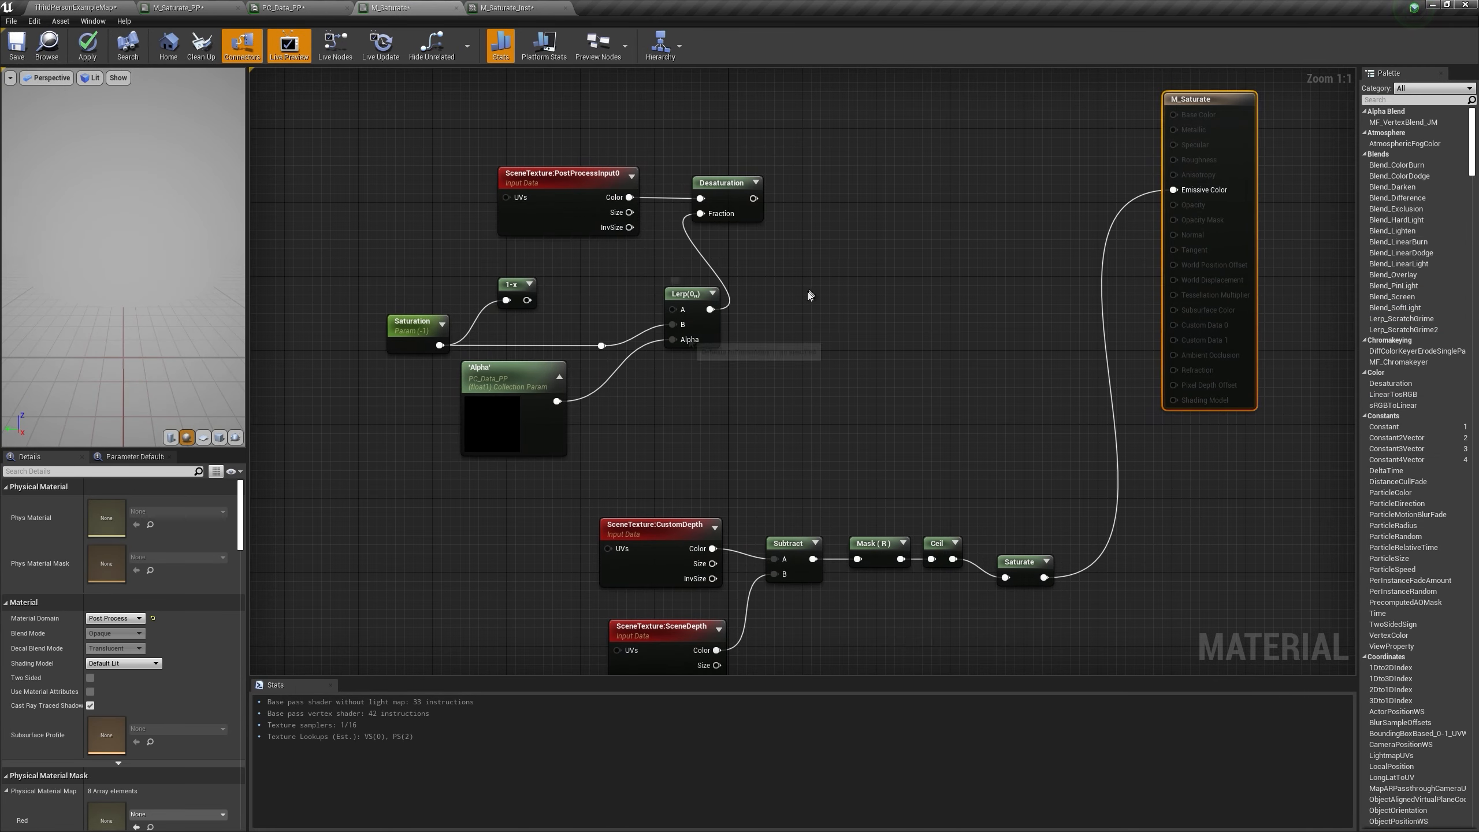
pyautogui.click(810, 296)
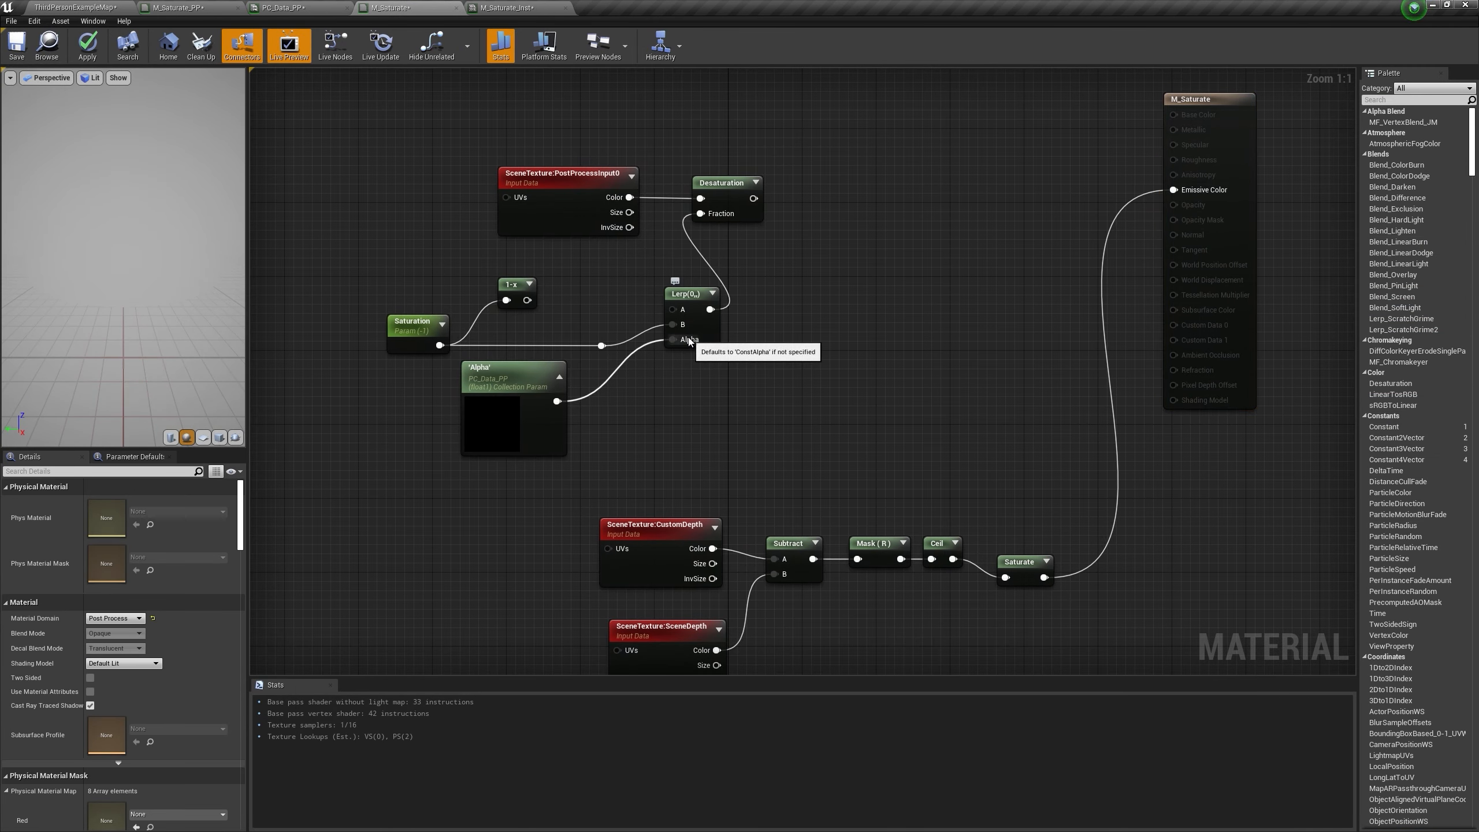
pyautogui.click(711, 299)
pyautogui.keyDown('alt'); pyautogui.click(711, 309); pyautogui.keyUp('alt')
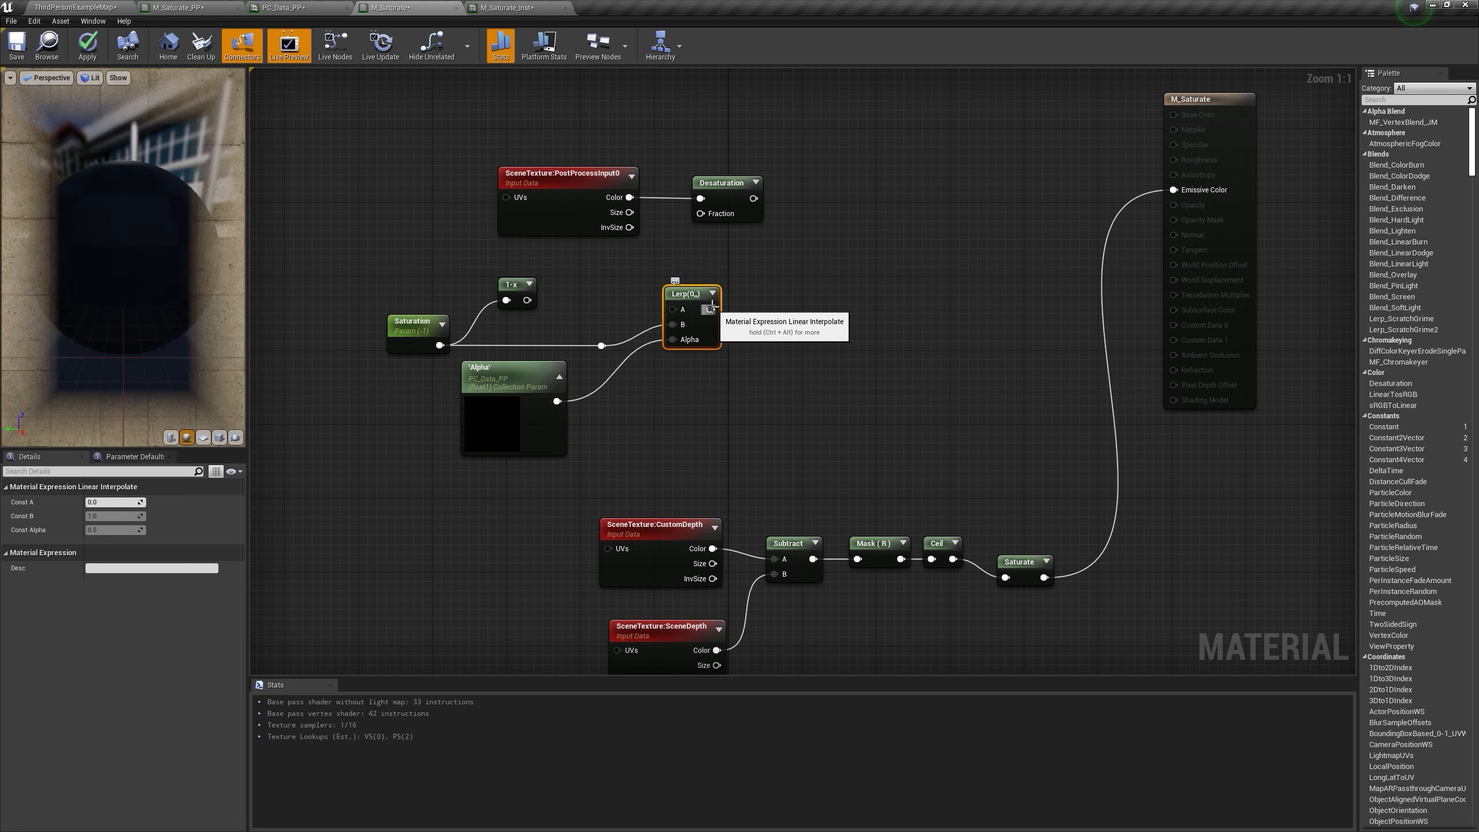
pyautogui.moveTo(440, 345); pyautogui.dragTo(722, 214)
# Step: Add a Lerp node feeding Emissive Color, with PostProcessInput0 Color as A, Desaturation as B and the Saturate mask as Alpha
pyautogui.moveTo(906, 243); pyautogui.dragTo(864, 247, button='right')
pyautogui.press('l')
pyautogui.click(924, 190)
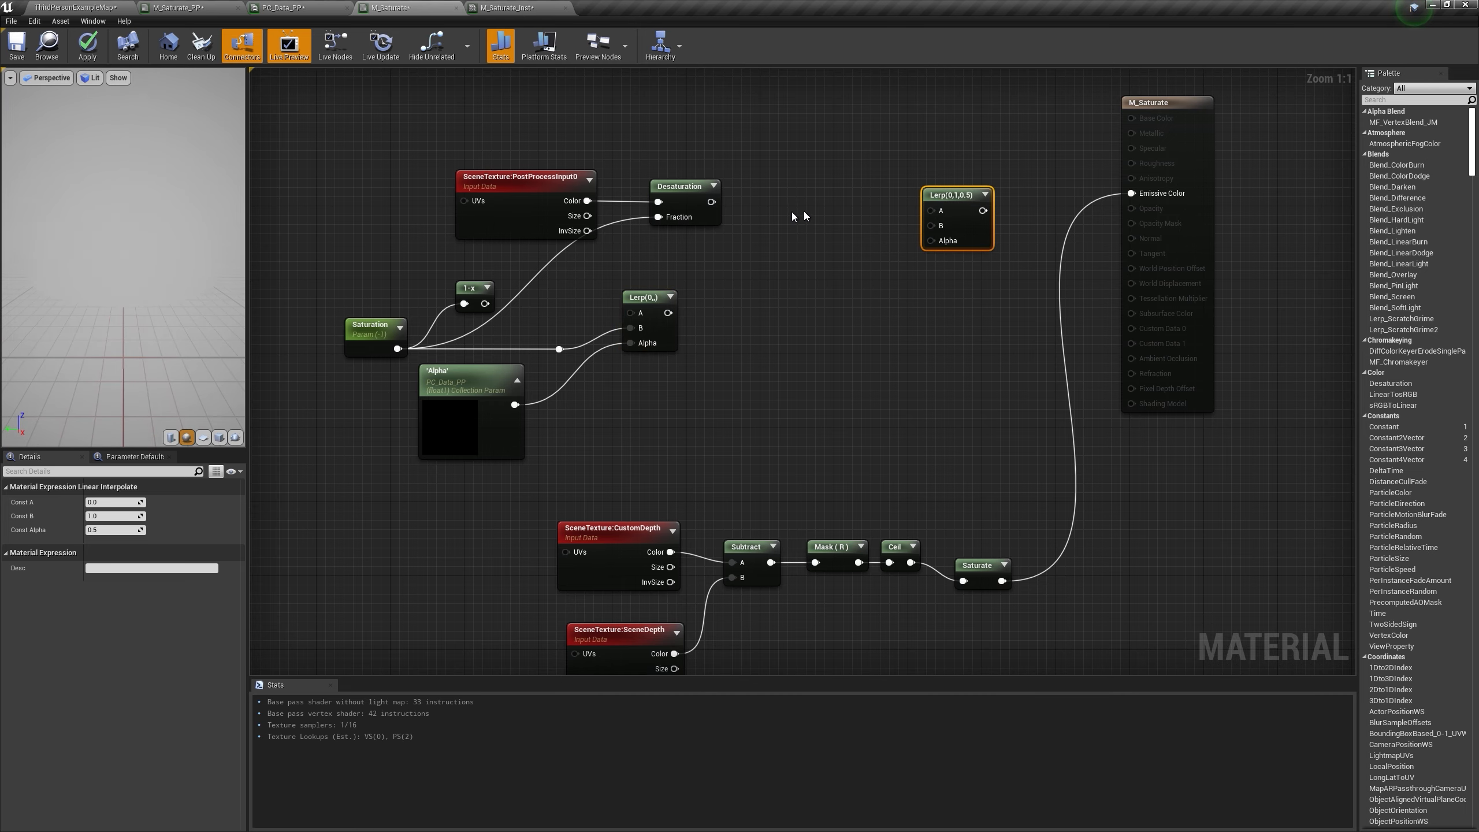
pyautogui.moveTo(712, 202); pyautogui.dragTo(935, 225)
pyautogui.moveTo(958, 209); pyautogui.dragTo(972, 193)
pyautogui.moveTo(535, 177); pyautogui.dragTo(1156, 200)
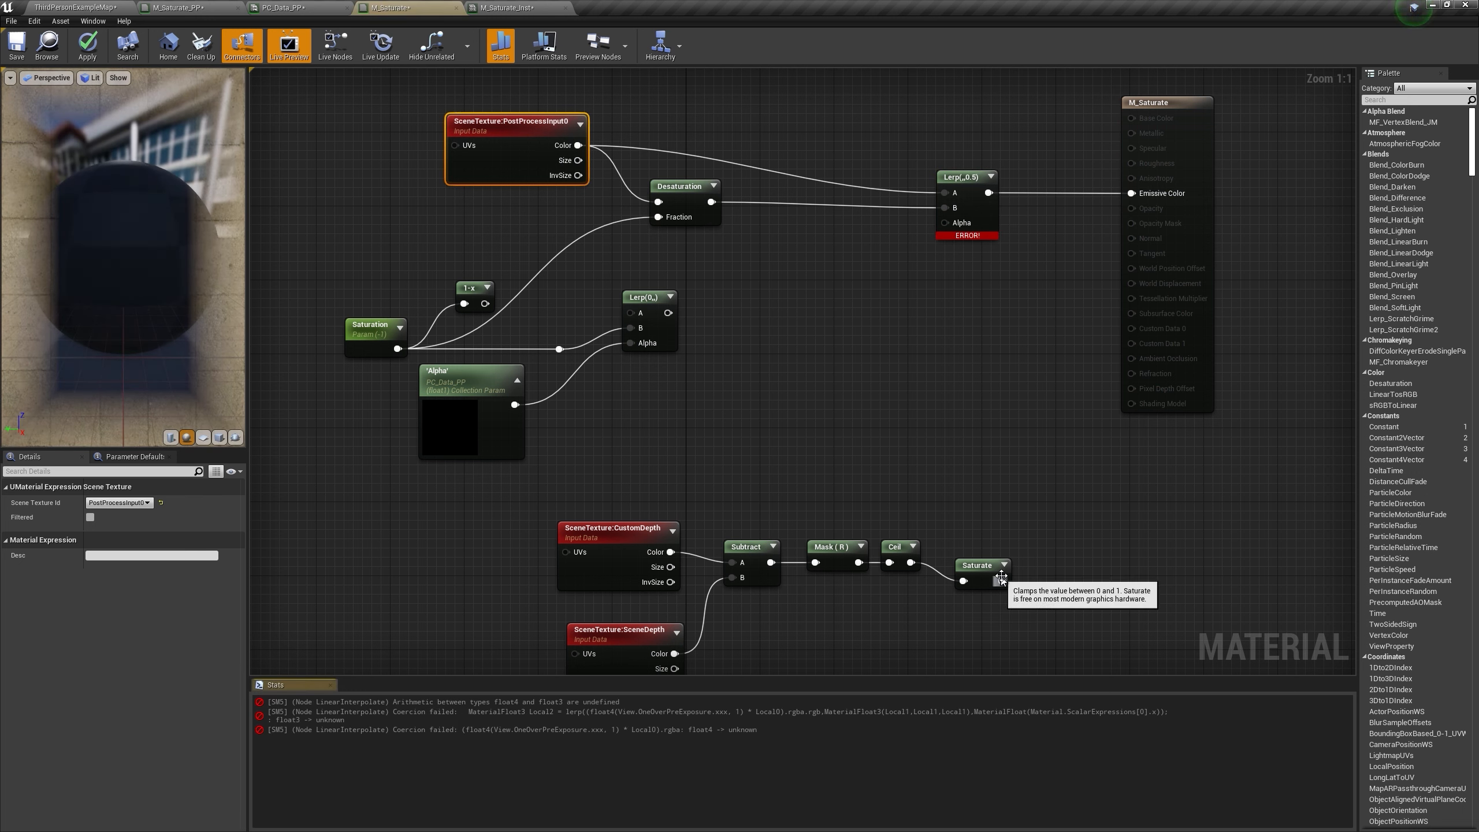
pyautogui.moveTo(1002, 581); pyautogui.dragTo(944, 222)
# Step: Add a ComponentMask on PostProcessInput0's Color with R, G and B enabled, and connect it to the new Lerp's A input
pyautogui.moveTo(875, 264); pyautogui.dragTo(944, 339, button='right')
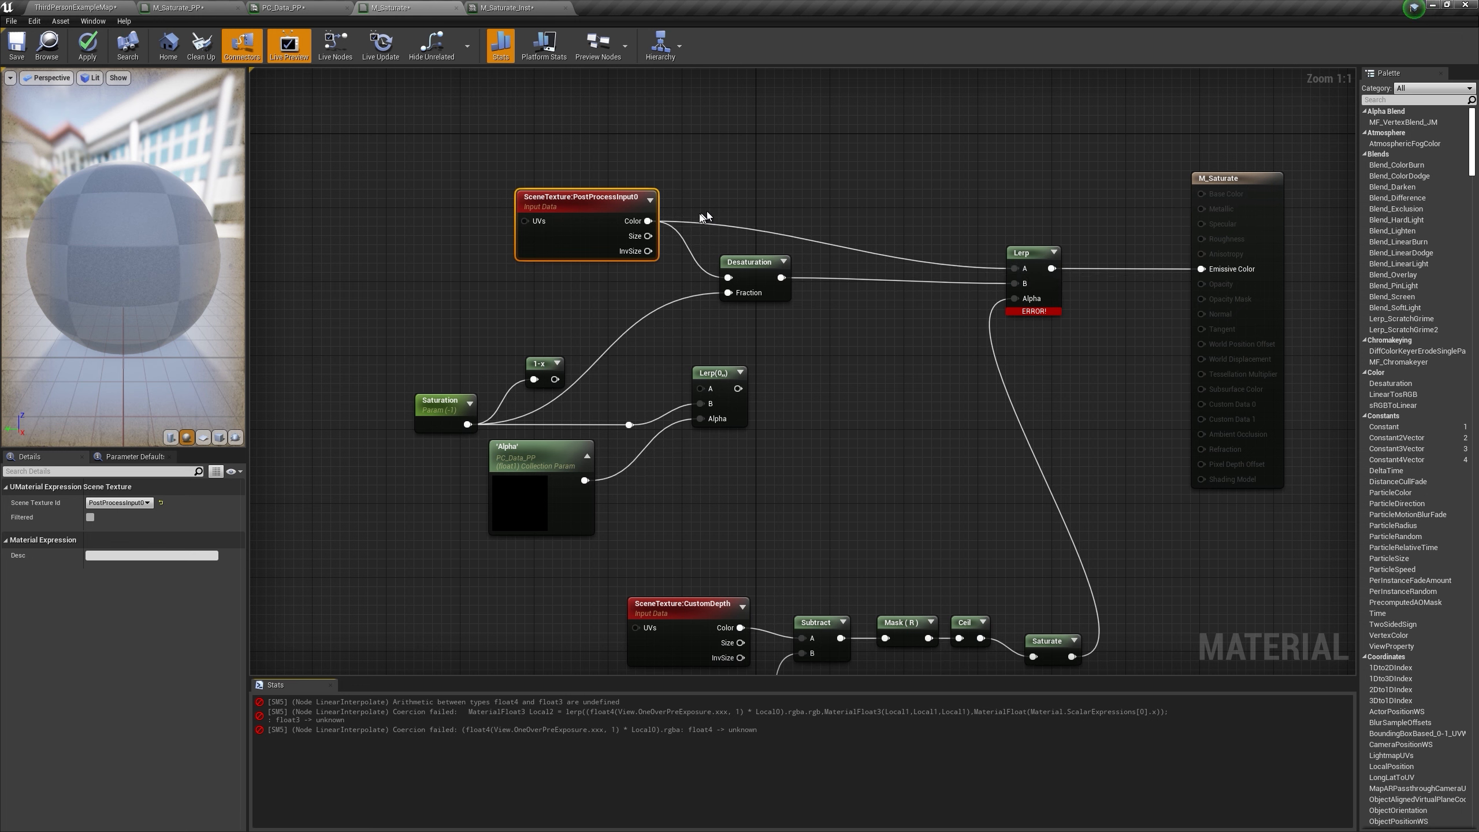
pyautogui.moveTo(648, 221); pyautogui.dragTo(750, 193)
pyautogui.write('mas')
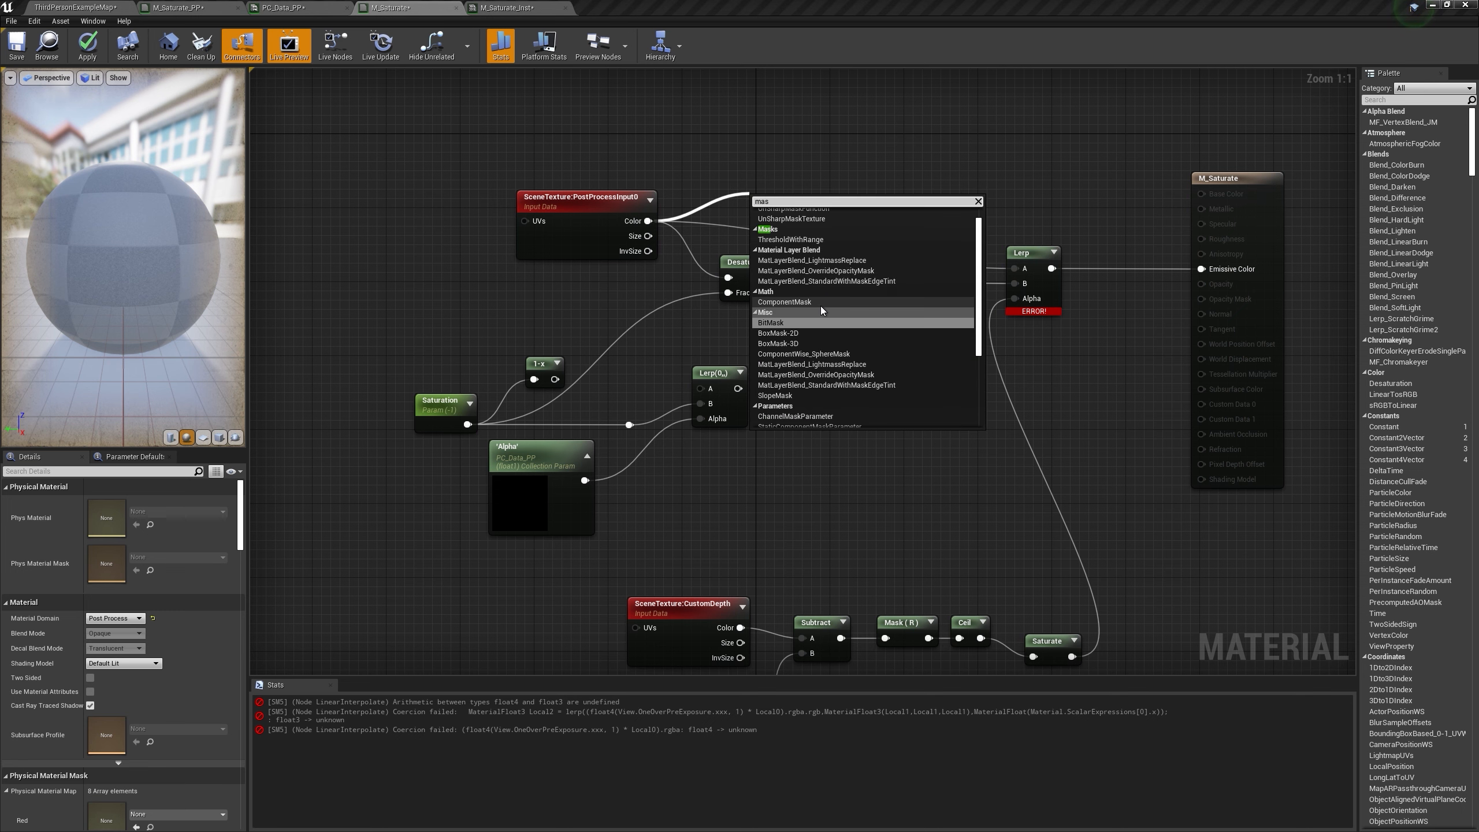
pyautogui.click(813, 302)
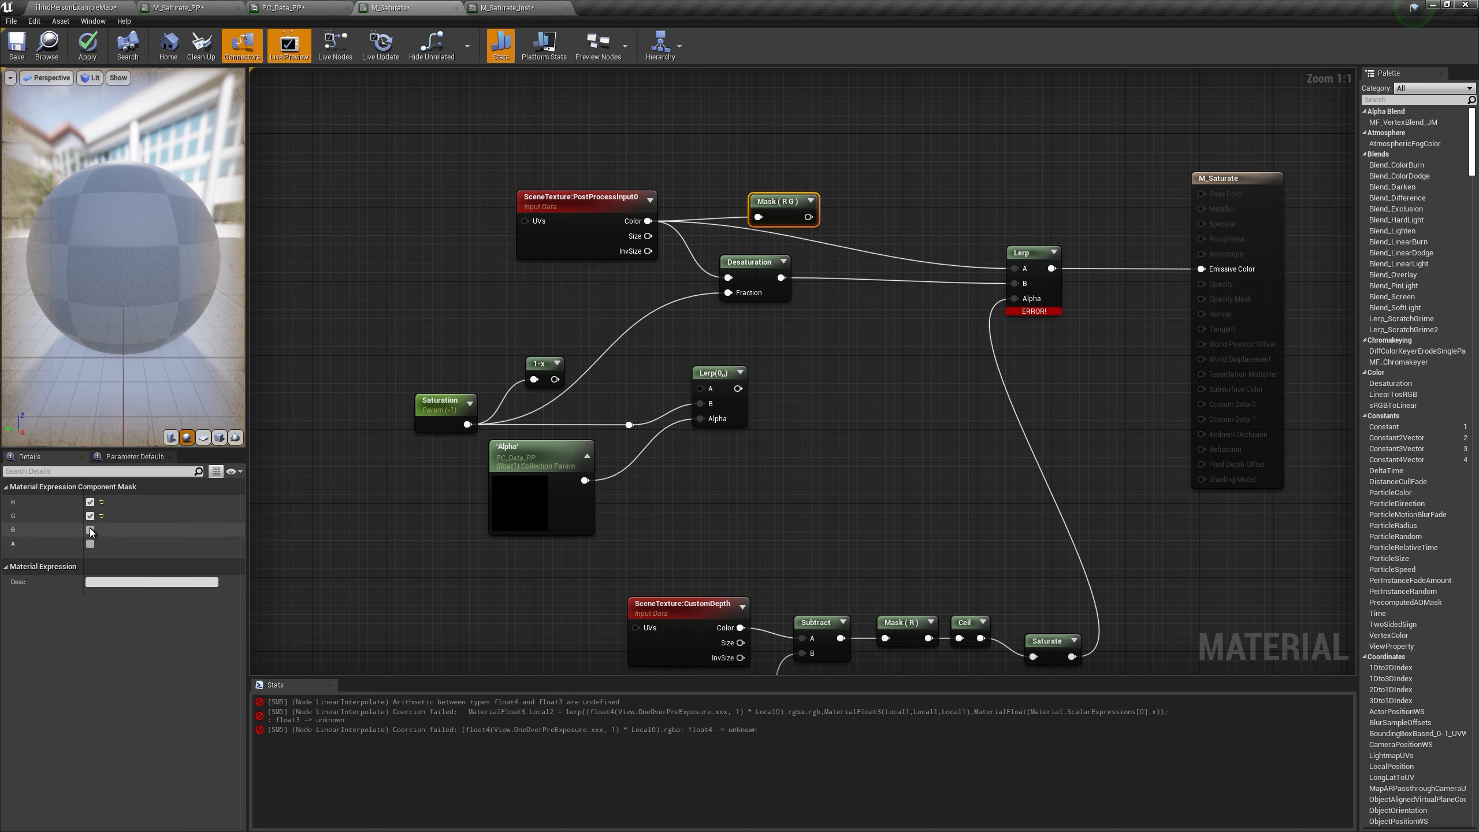
pyautogui.moveTo(814, 217); pyautogui.dragTo(1015, 268)
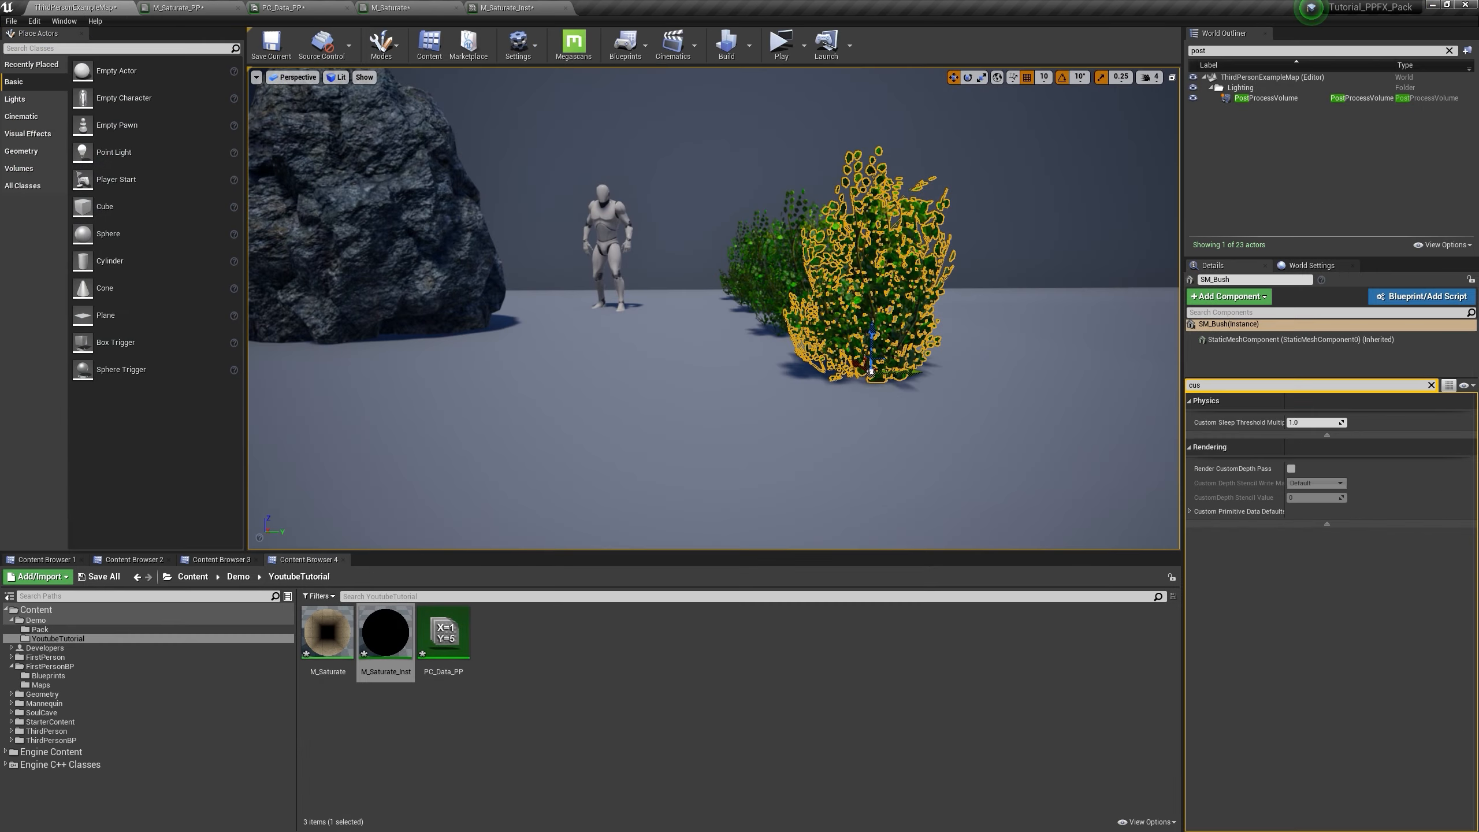
# Step: Enable Render CustomDepth Pass on the selected bush and inspect the masked desaturation from several angles in the level
pyautogui.moveTo(714, 350); pyautogui.dragTo(714, 350, button='right')
pyautogui.moveTo(831, 420); pyautogui.dragTo(831, 419, button='right')
pyautogui.click(831, 419)
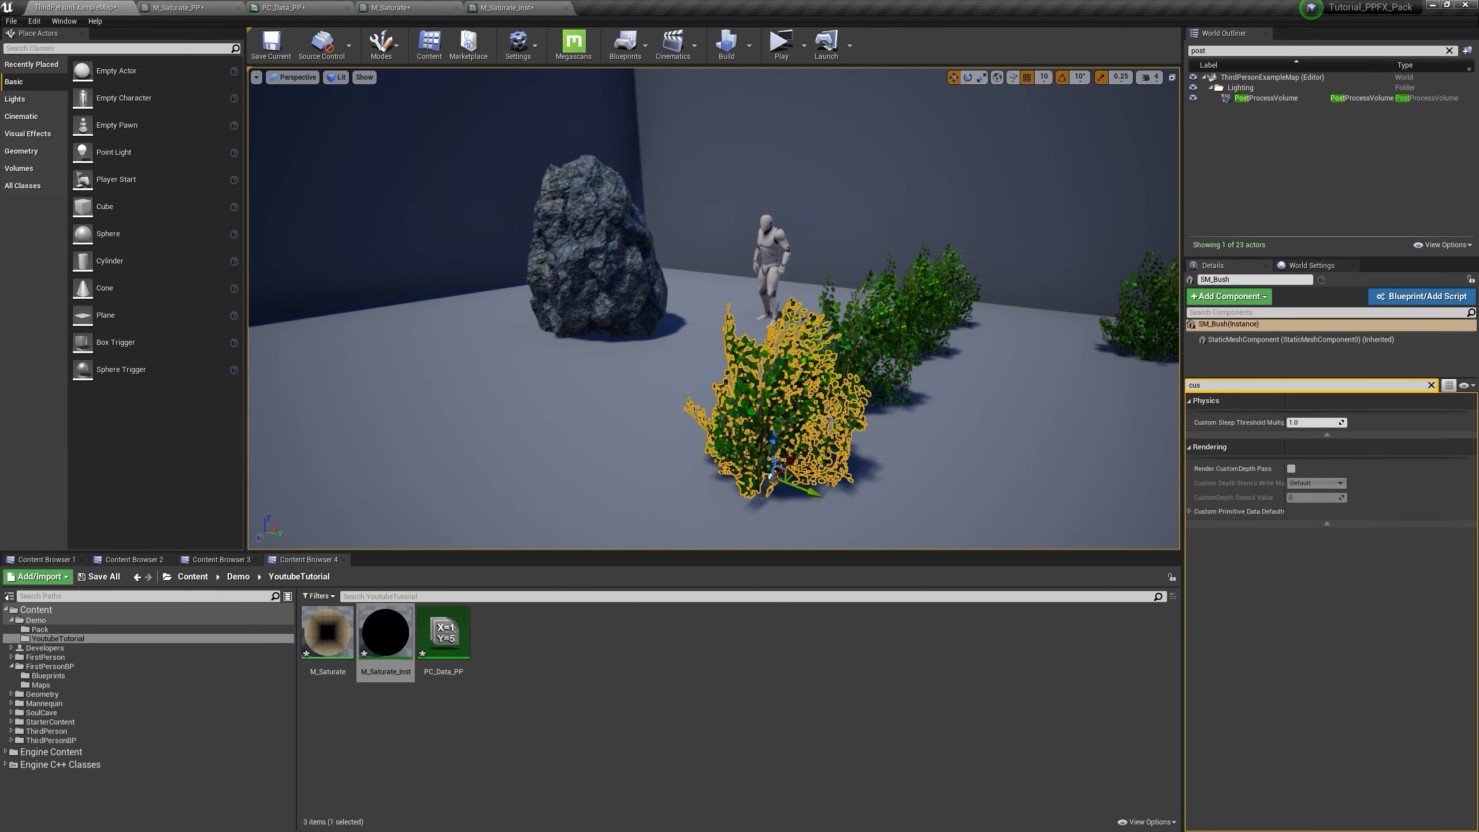
pyautogui.click(1293, 470)
pyautogui.moveTo(911, 378); pyautogui.dragTo(924, 378, button='right')
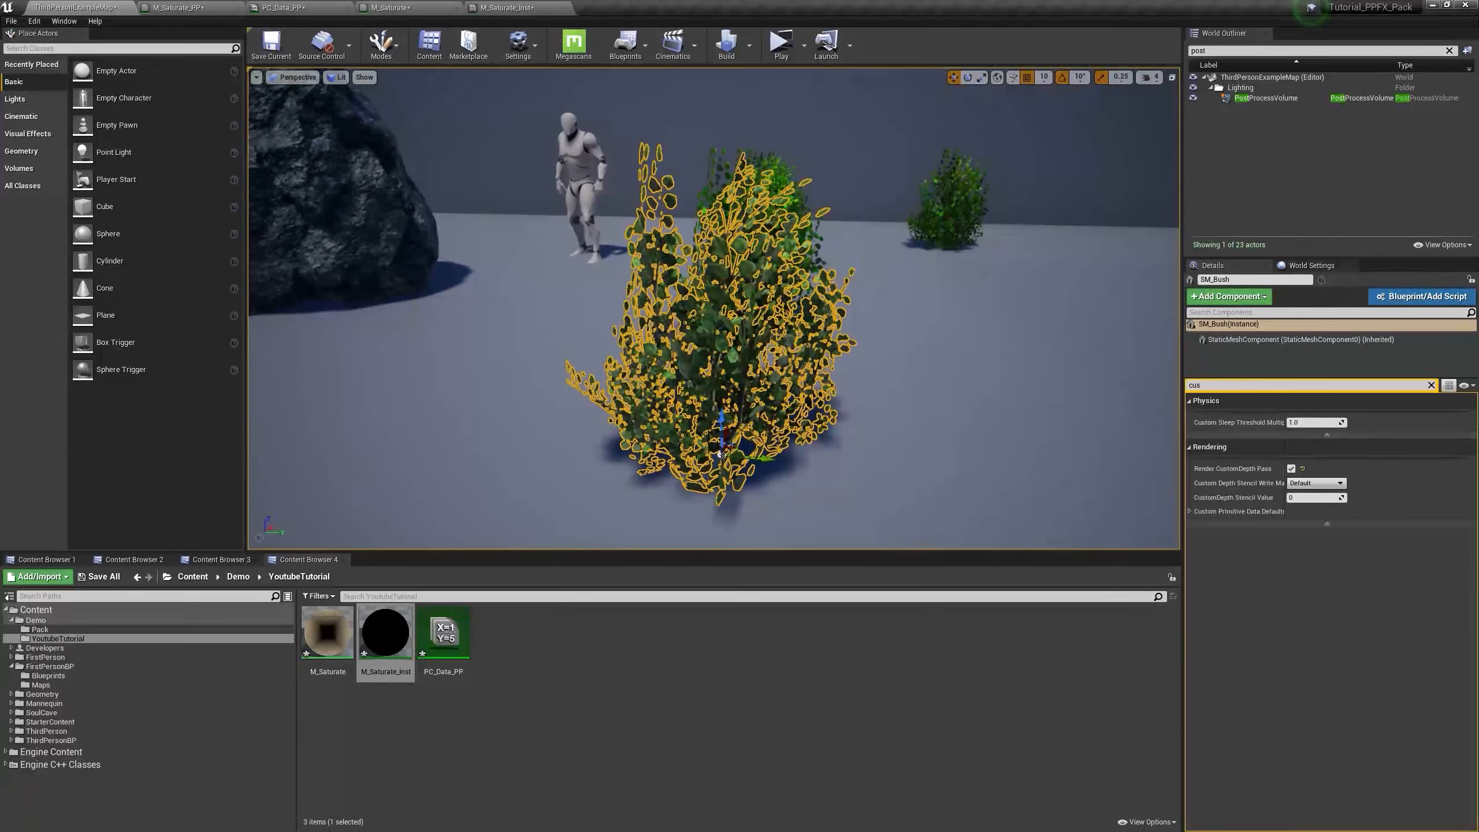
pyautogui.click(924, 378)
pyautogui.moveTo(588, 269); pyautogui.dragTo(589, 269, button='right')
pyautogui.moveTo(781, 359); pyautogui.dragTo(780, 359, button='right')
# Step: Add a vector parameter named Color to M_Saturate and connect it to the new Lerp's A input in place of the RGB mask
pyautogui.click(425, 8)
pyautogui.moveTo(918, 267); pyautogui.dragTo(806, 242, button='right')
pyautogui.click(765, 122)
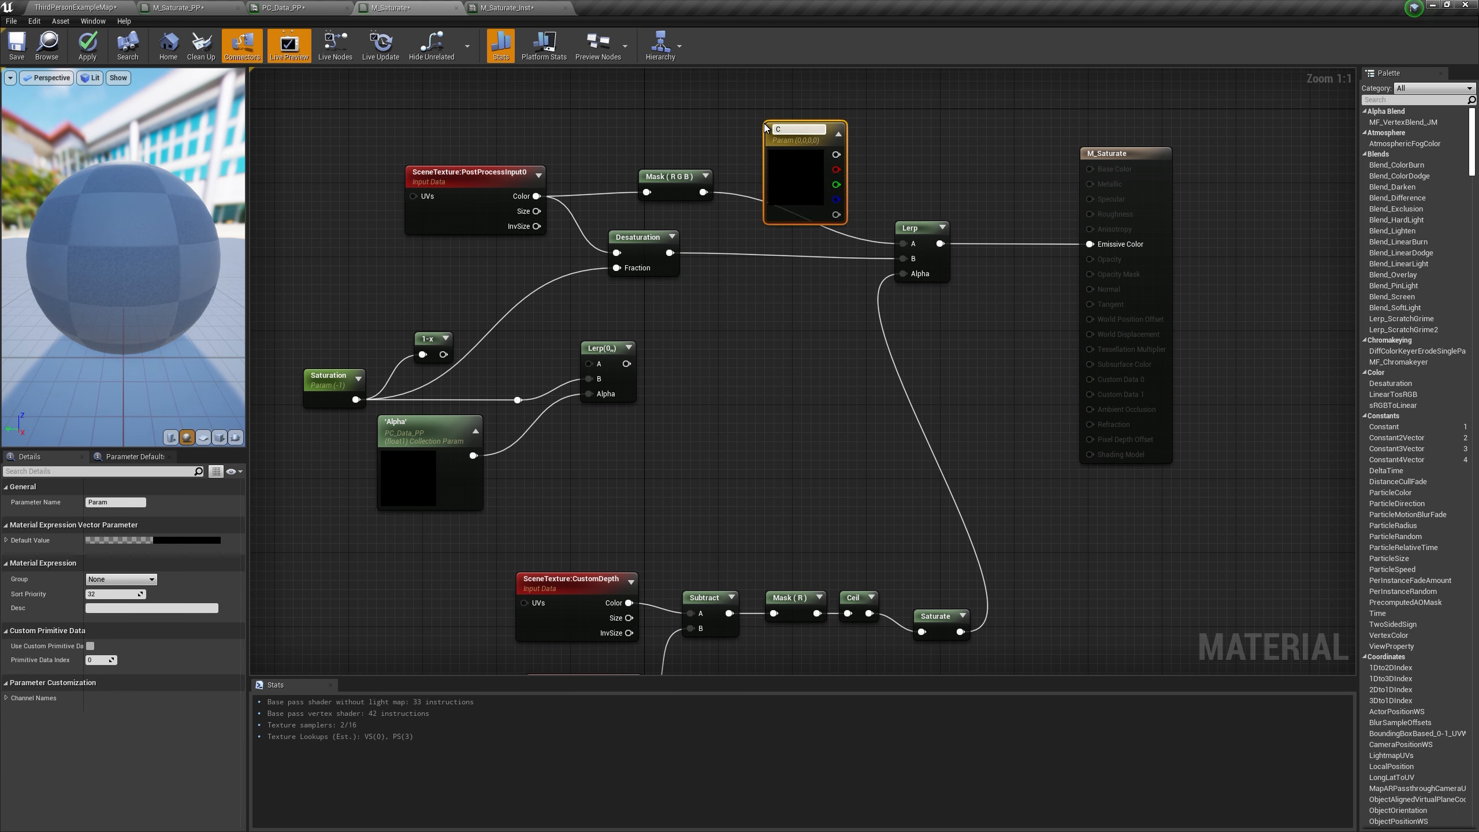
pyautogui.moveTo(771, 127); pyautogui.dragTo(912, 441)
pyautogui.moveTo(814, 439); pyautogui.dragTo(765, 269, button='right')
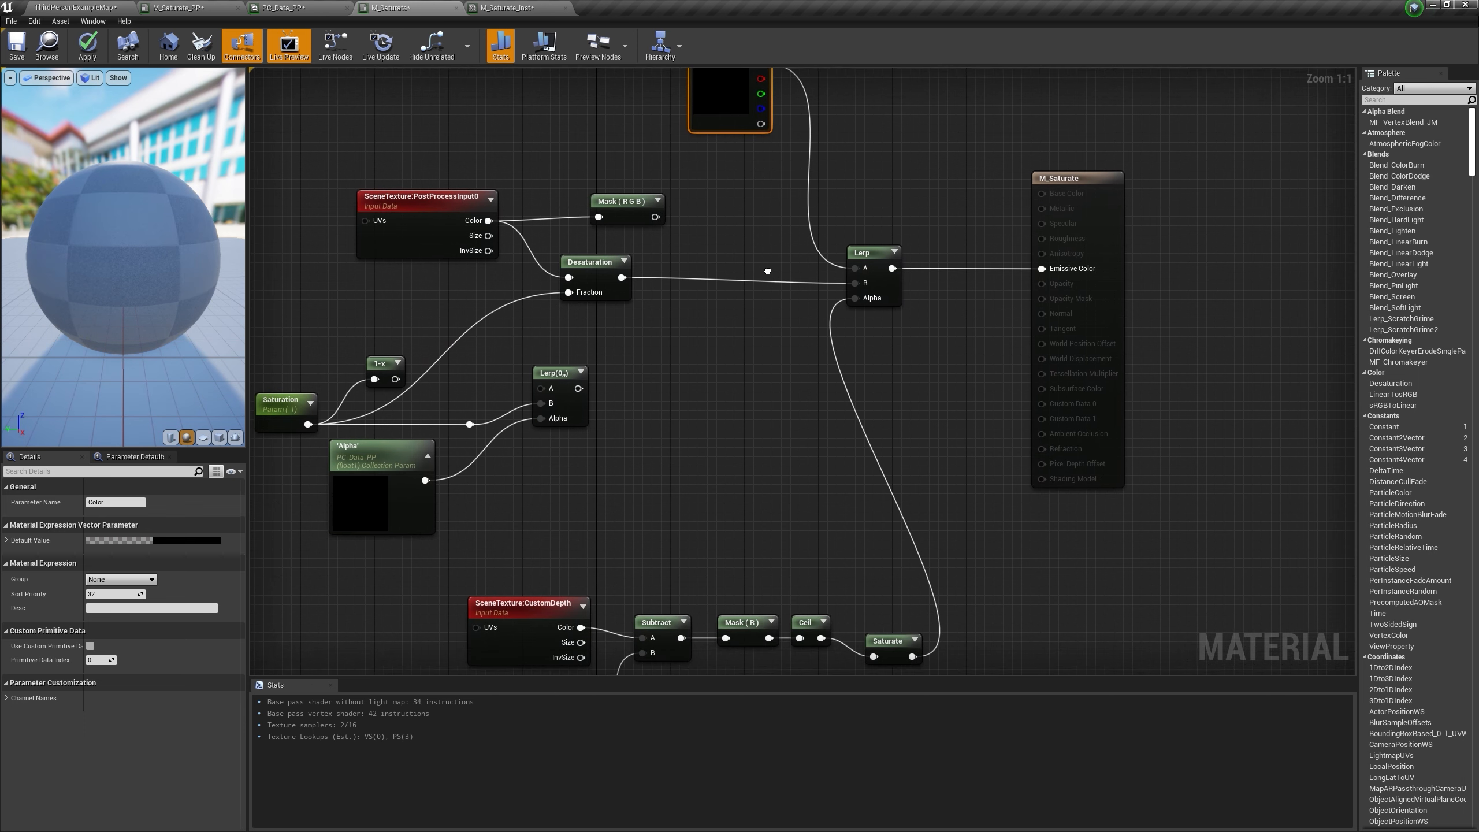
# Step: Apply M_Saturate and inspect the Color parameter's effect on the masked objects in the level
pyautogui.click(88, 46)
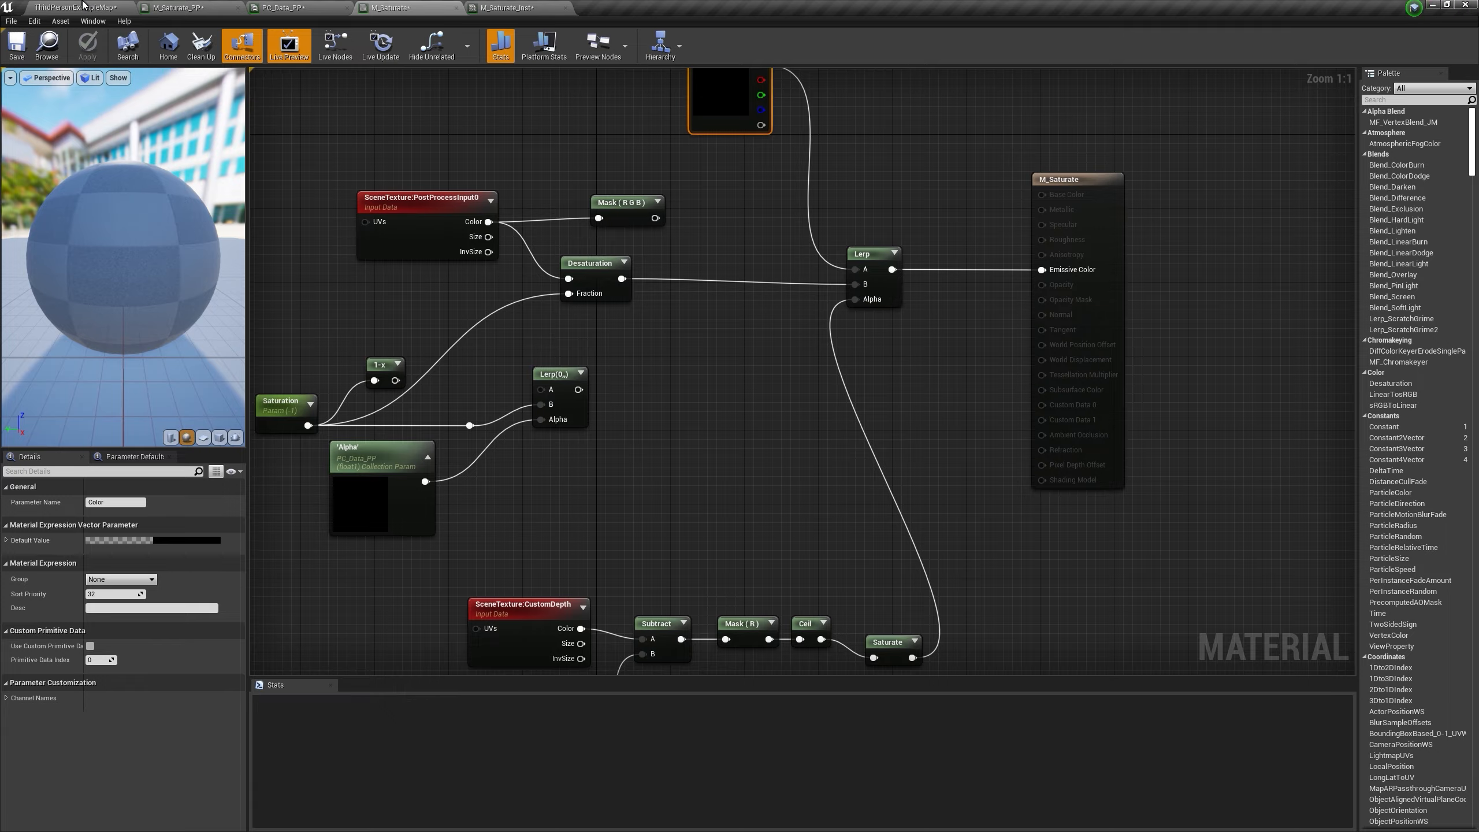
pyautogui.click(76, 7)
pyautogui.moveTo(822, 264); pyautogui.dragTo(910, 313, button='right')
pyautogui.click(909, 313)
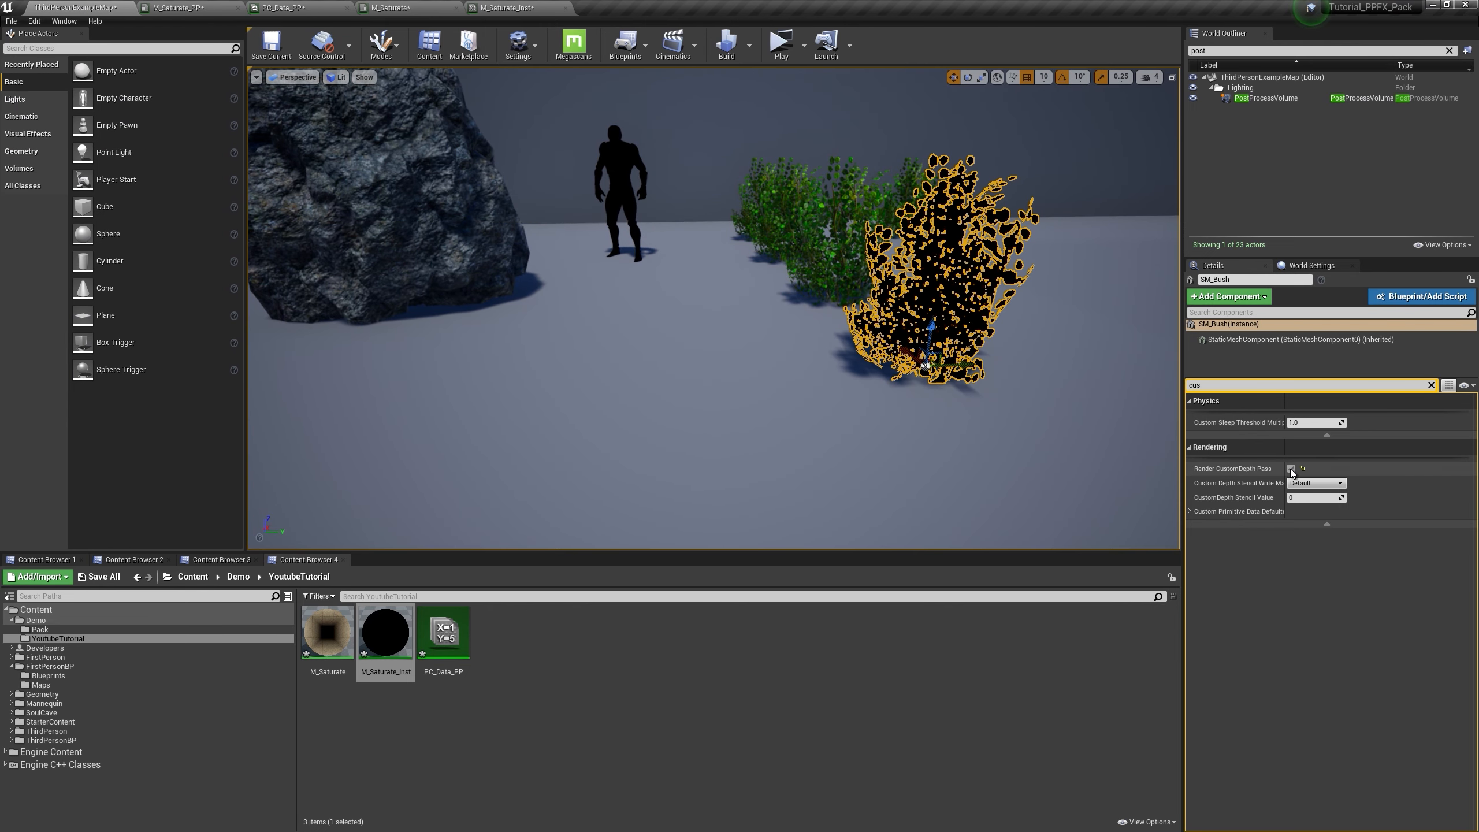
# Step: Float the M_Saturate_Inst editor over the level and enable its Color parameter override
pyautogui.moveTo(511, 8); pyautogui.dragTo(731, 230)
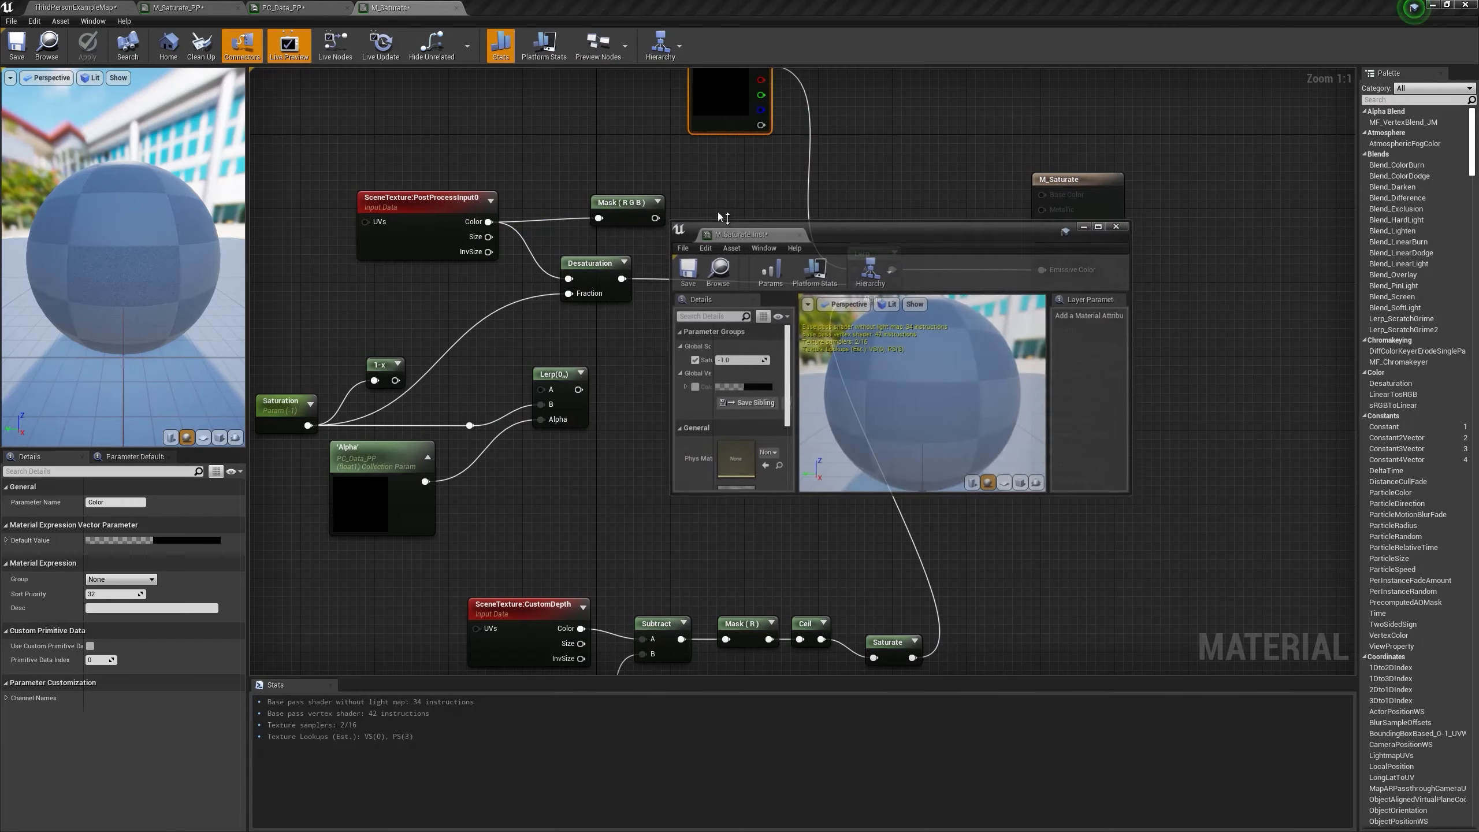
pyautogui.click(59, 5)
pyautogui.click(692, 388)
# Step: Try a fully bright yellow for the instance's Color parameter, and cancel the color change
pyautogui.click(751, 388)
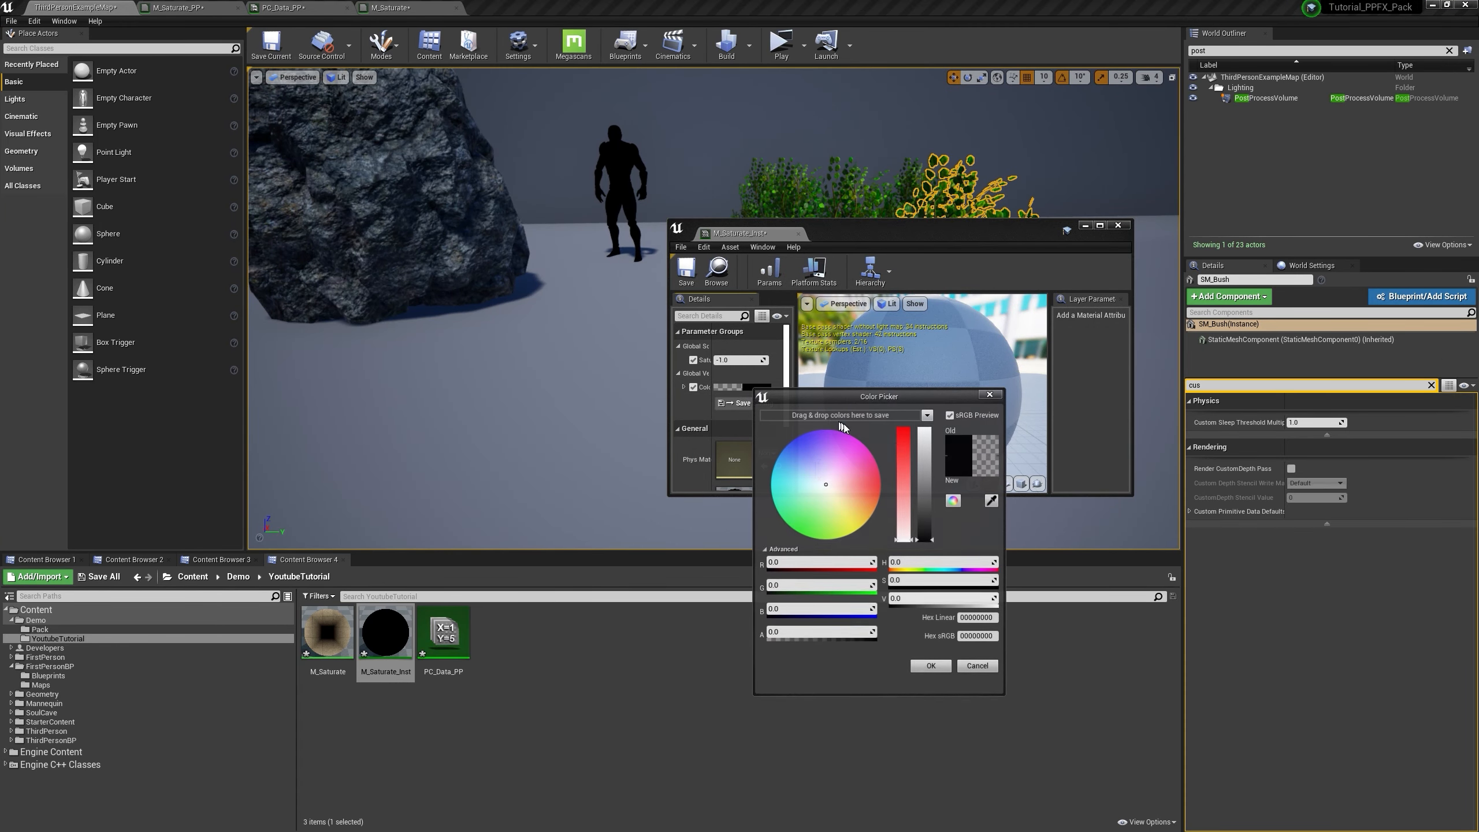
pyautogui.moveTo(927, 441); pyautogui.dragTo(926, 428)
pyautogui.moveTo(844, 478); pyautogui.dragTo(858, 532)
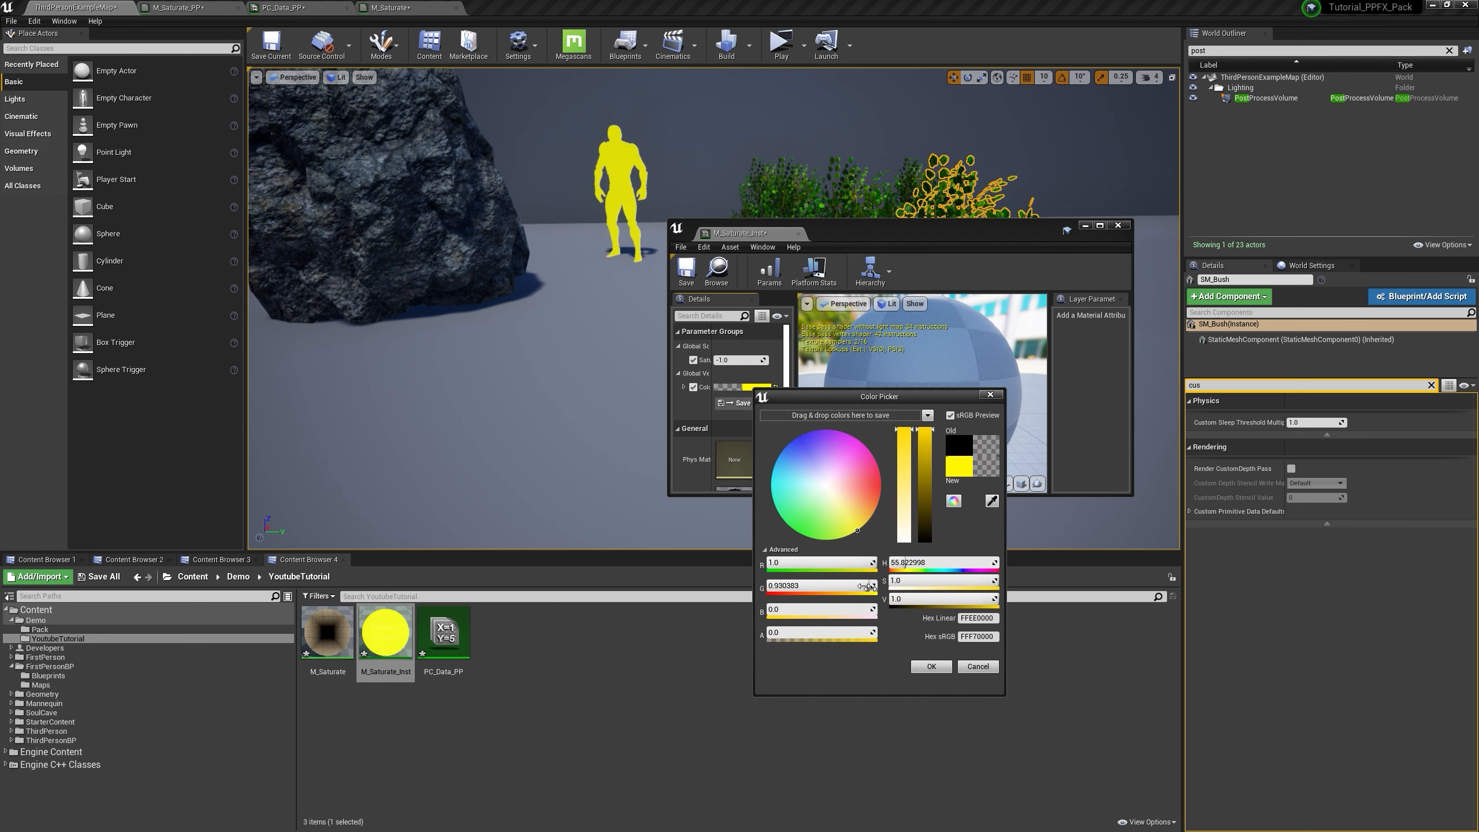
pyautogui.click(978, 667)
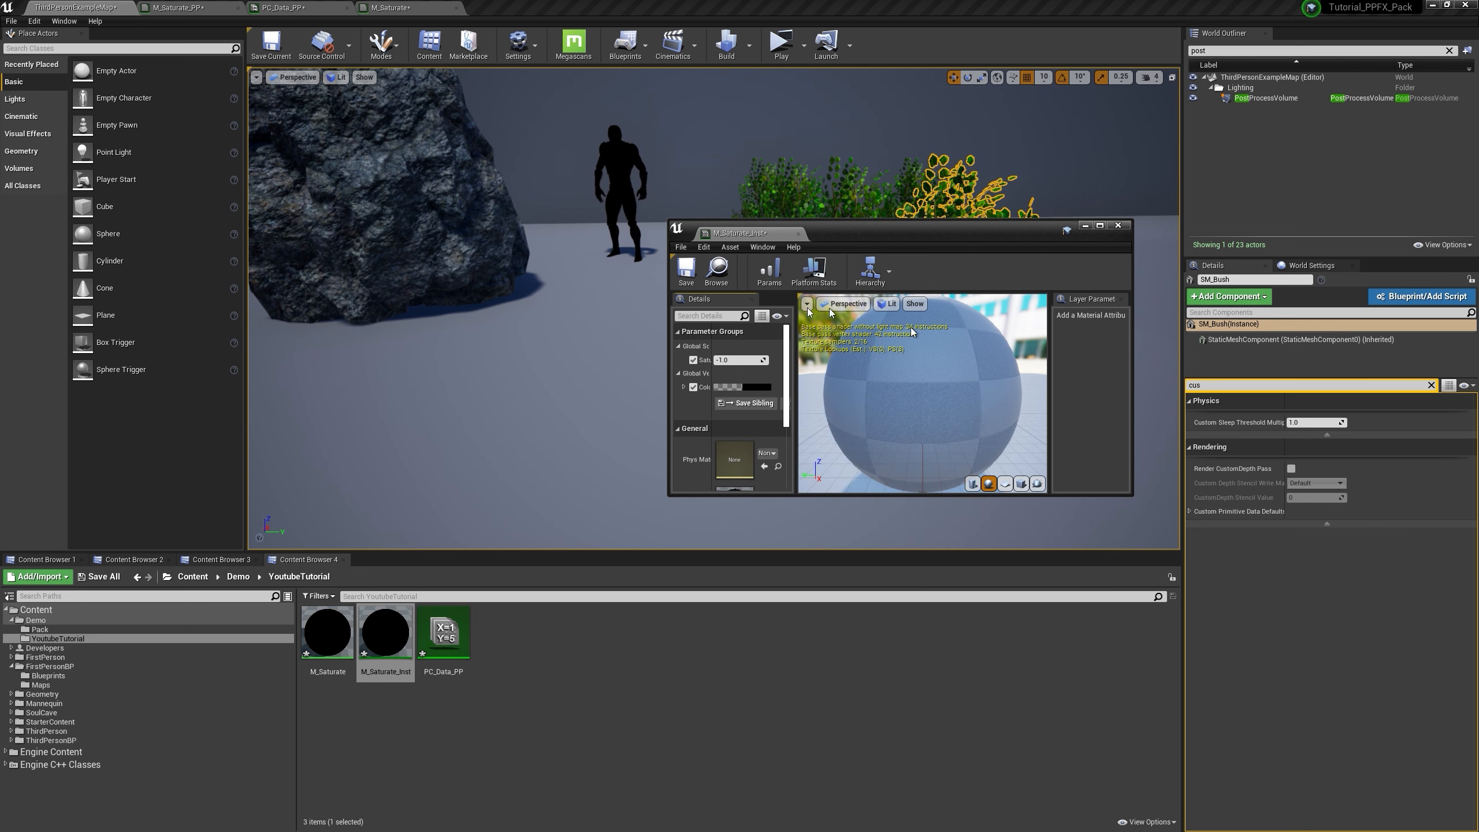
# Step: Insert a OneMinus node between the Saturate node and the Lerp's Alpha input in M_Saturate and apply the material
pyautogui.click(402, 7)
pyautogui.moveTo(906, 238); pyautogui.dragTo(1279, 281)
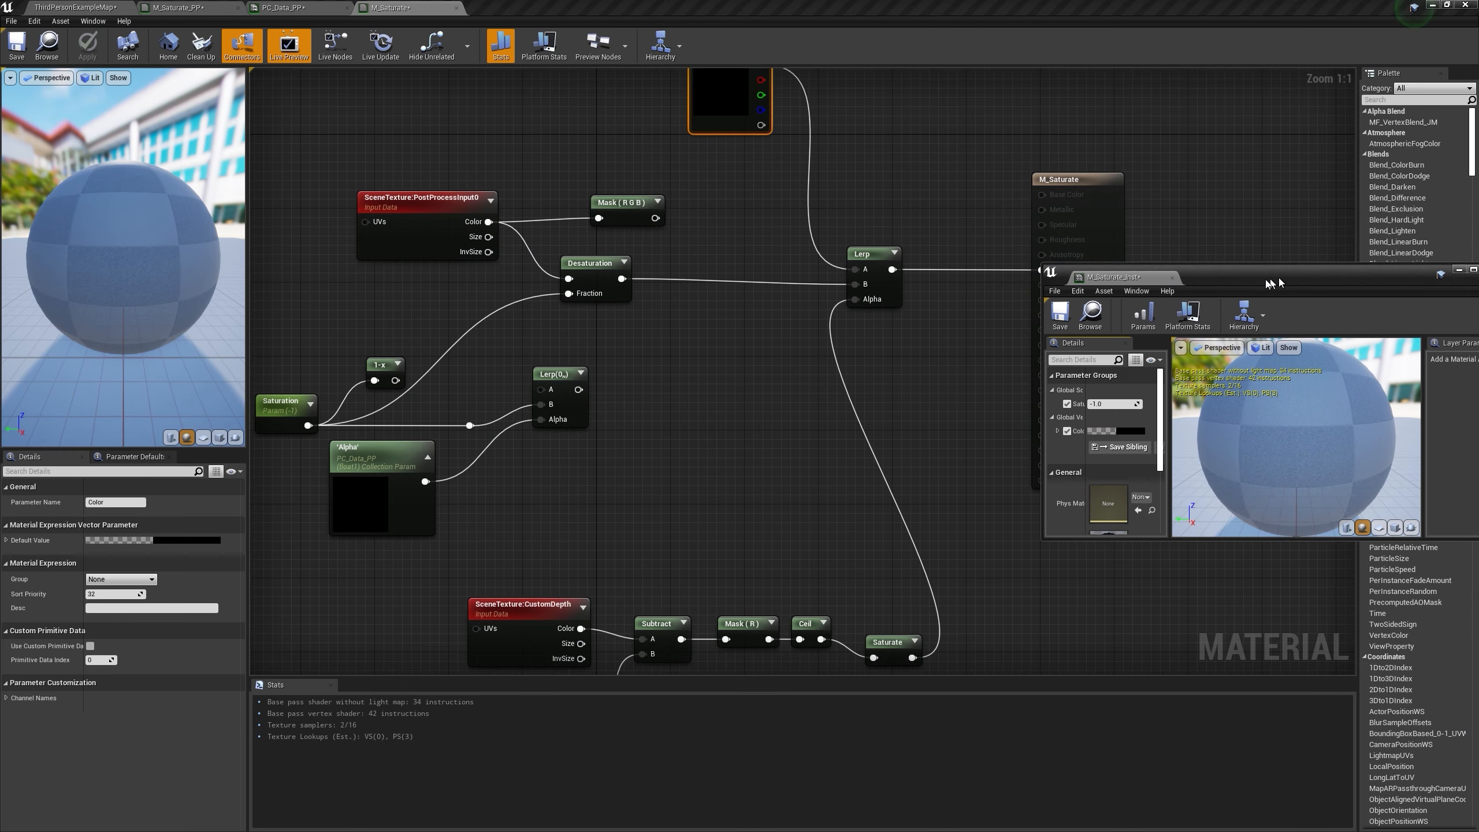
pyautogui.moveTo(955, 487); pyautogui.dragTo(866, 419, button='right')
pyautogui.click(785, 574)
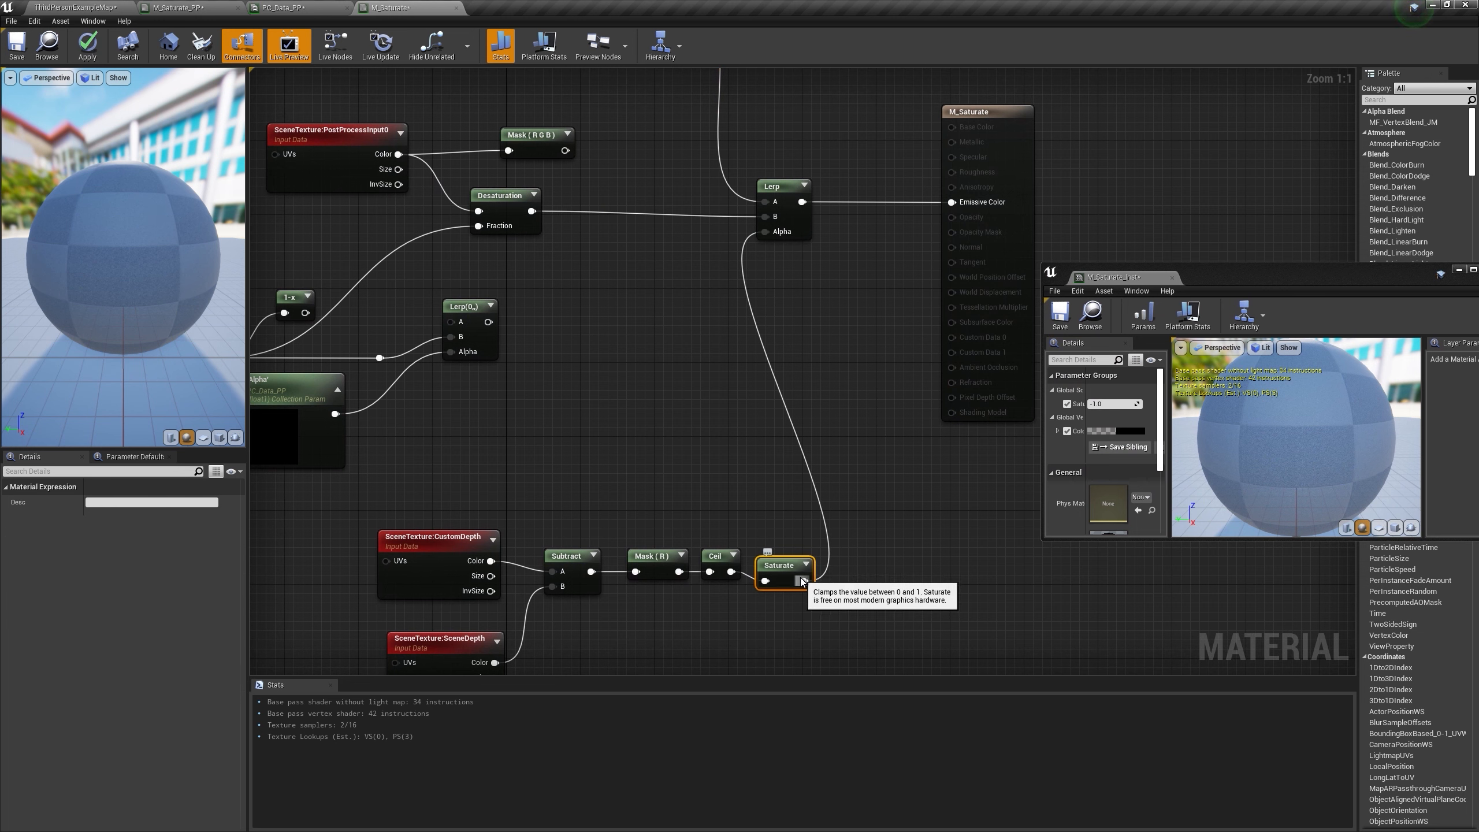
pyautogui.moveTo(804, 580); pyautogui.dragTo(765, 231)
pyautogui.write('on')
pyautogui.press('Return')
pyautogui.click(87, 44)
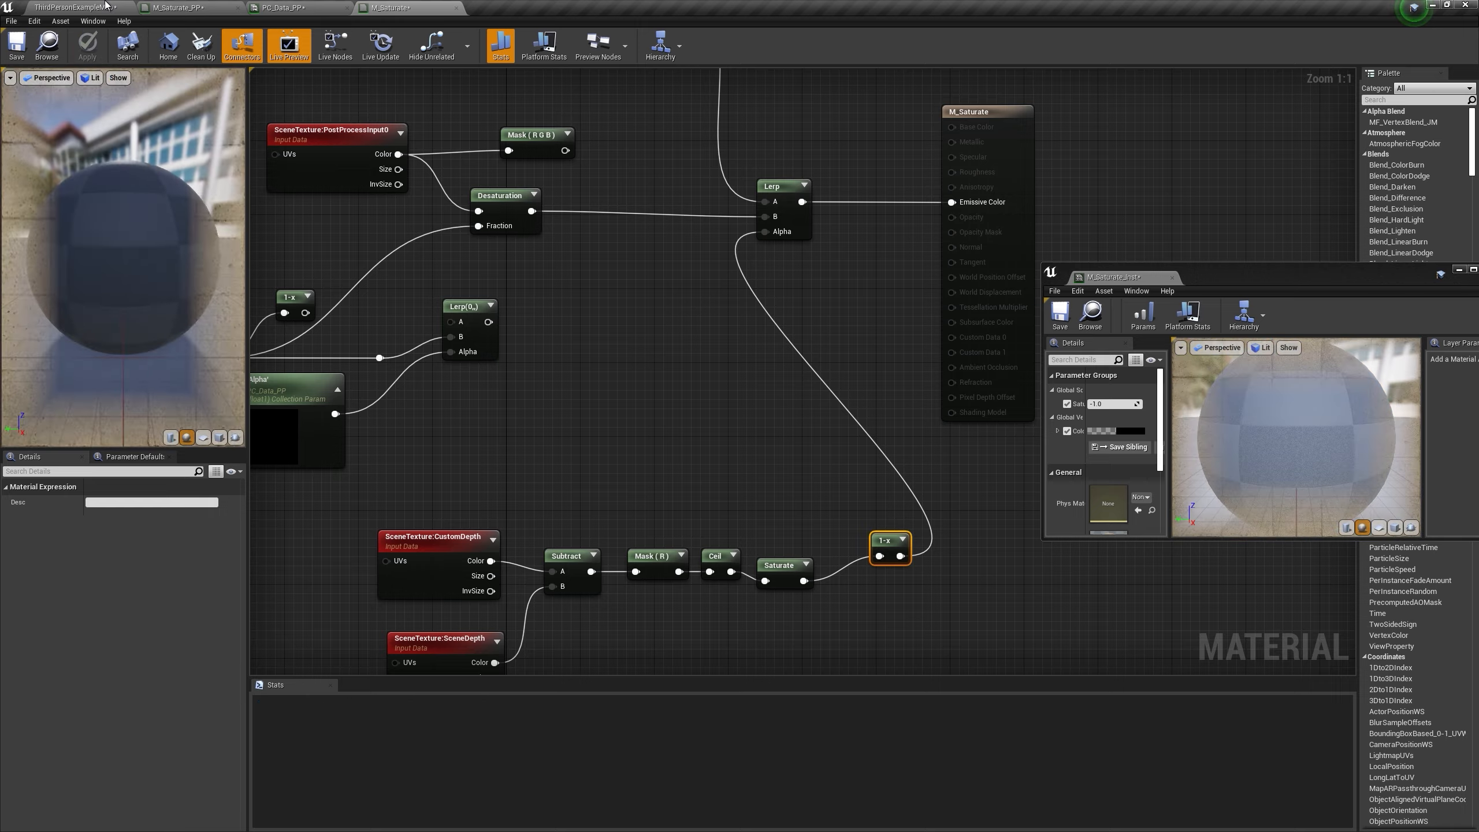
# Step: Return to the level and adjust the instance's Color parameter to test the inverted mask
pyautogui.click(76, 7)
pyautogui.click(1125, 432)
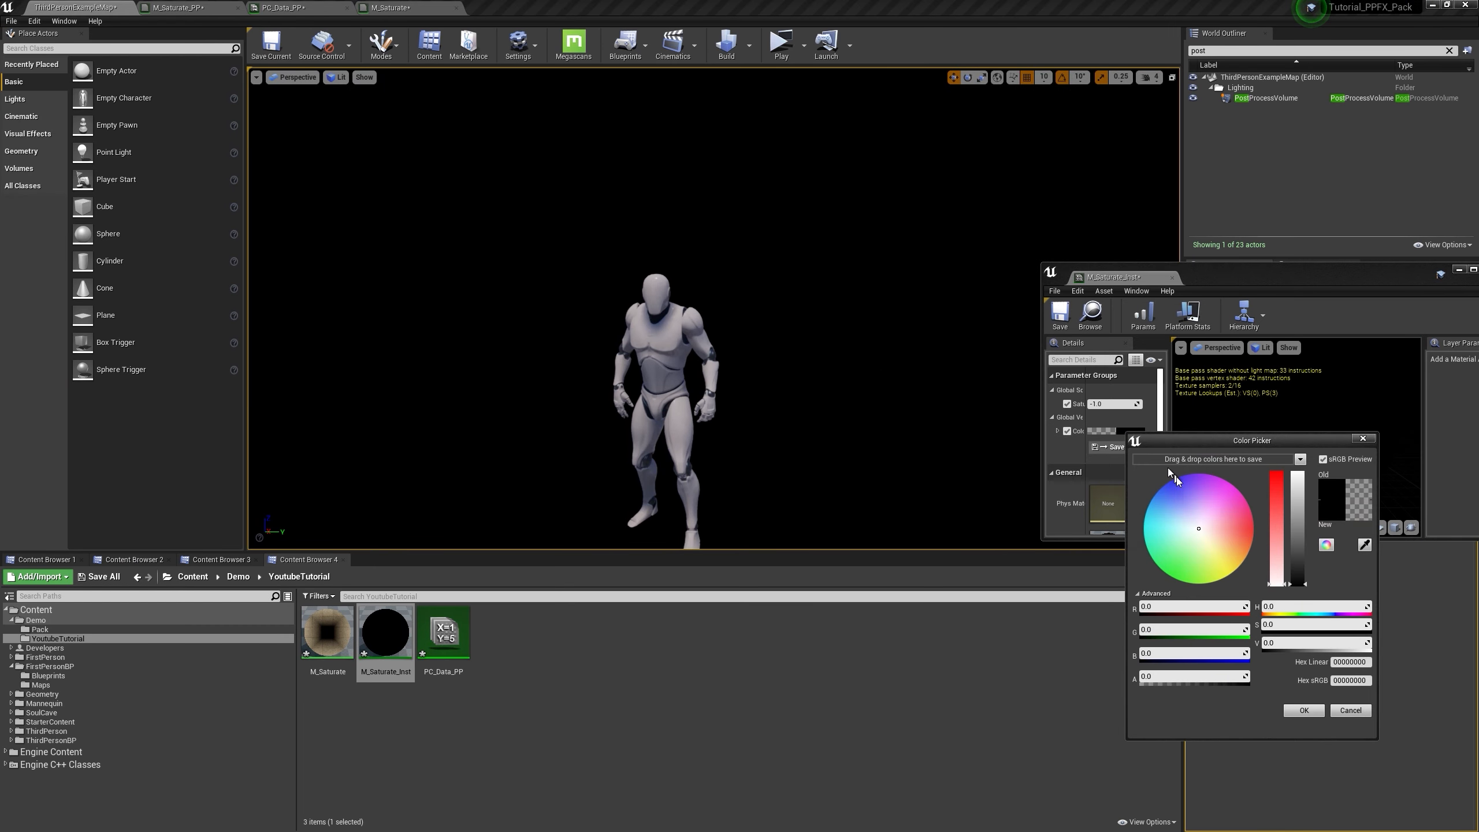
pyautogui.moveTo(1298, 488); pyautogui.dragTo(1219, 579)
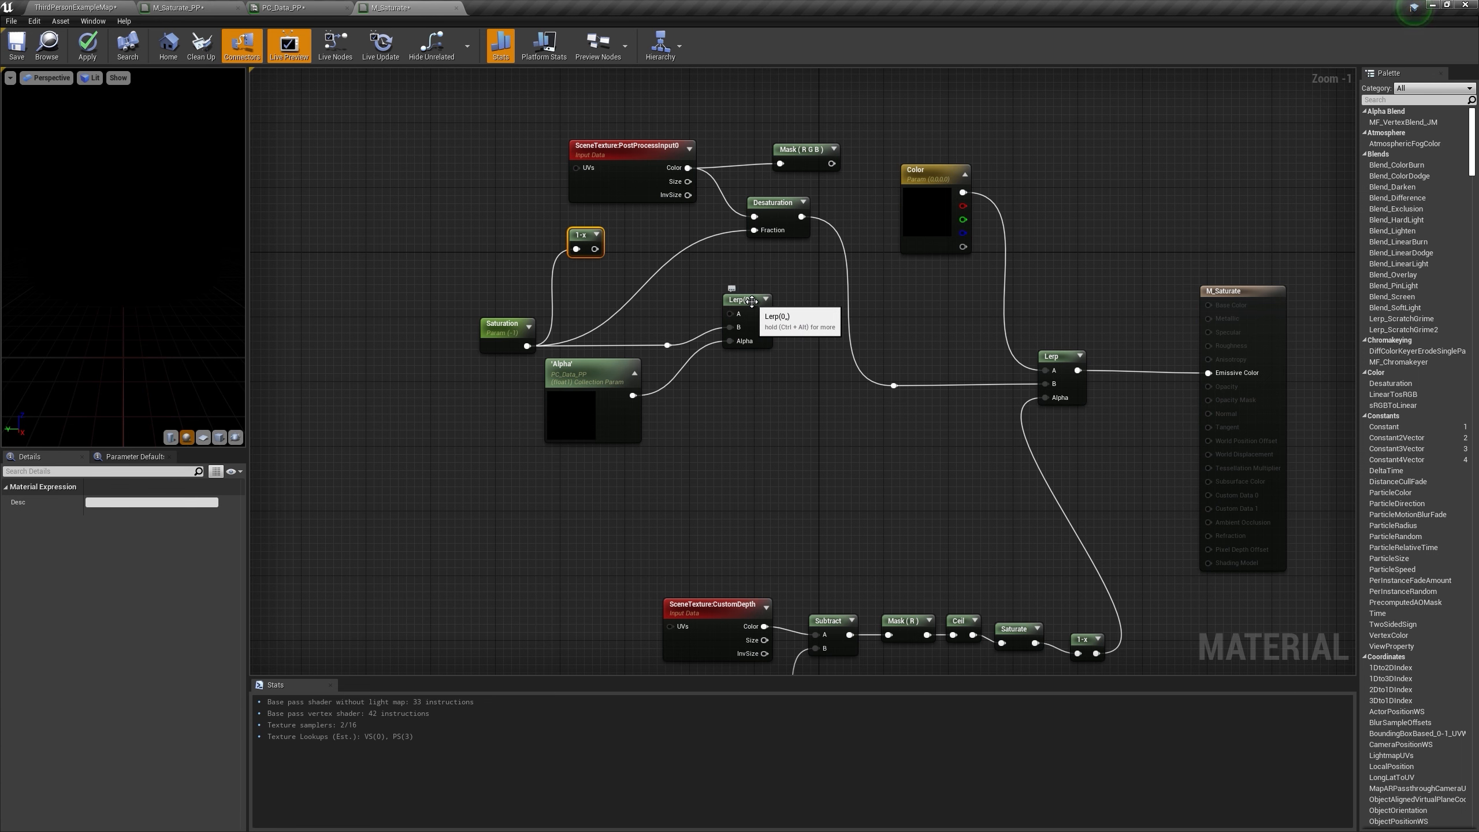
# Step: Wrap all the graph nodes except the material output in a comment named Saturate and move it away from the output
pyautogui.moveTo(752, 301); pyautogui.dragTo(760, 320)
pyautogui.scroll(-1, 758, 317)
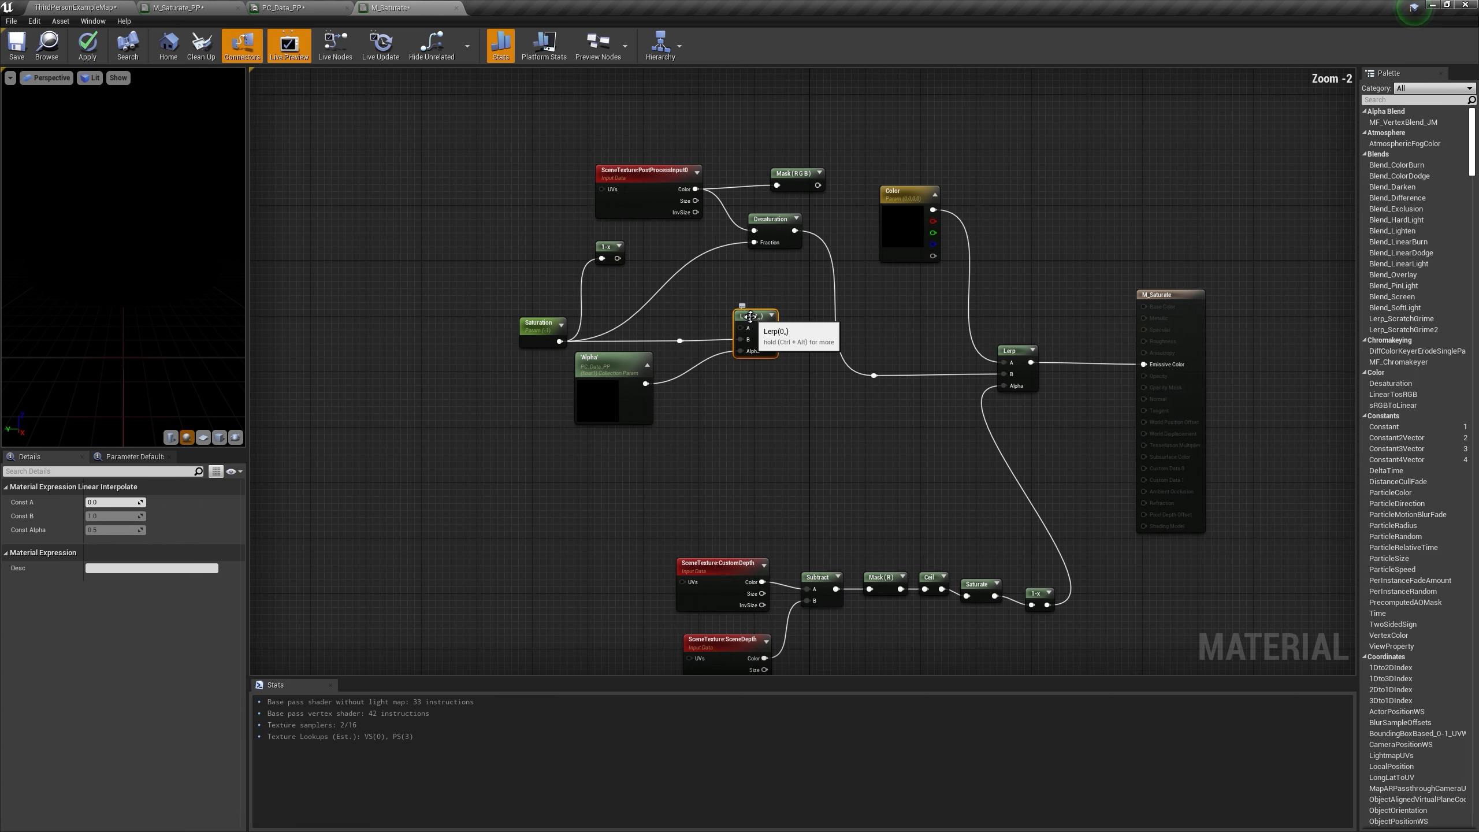
pyautogui.scroll(-2, 489, 166)
pyautogui.moveTo(403, 142); pyautogui.dragTo(901, 575)
pyautogui.press('c')
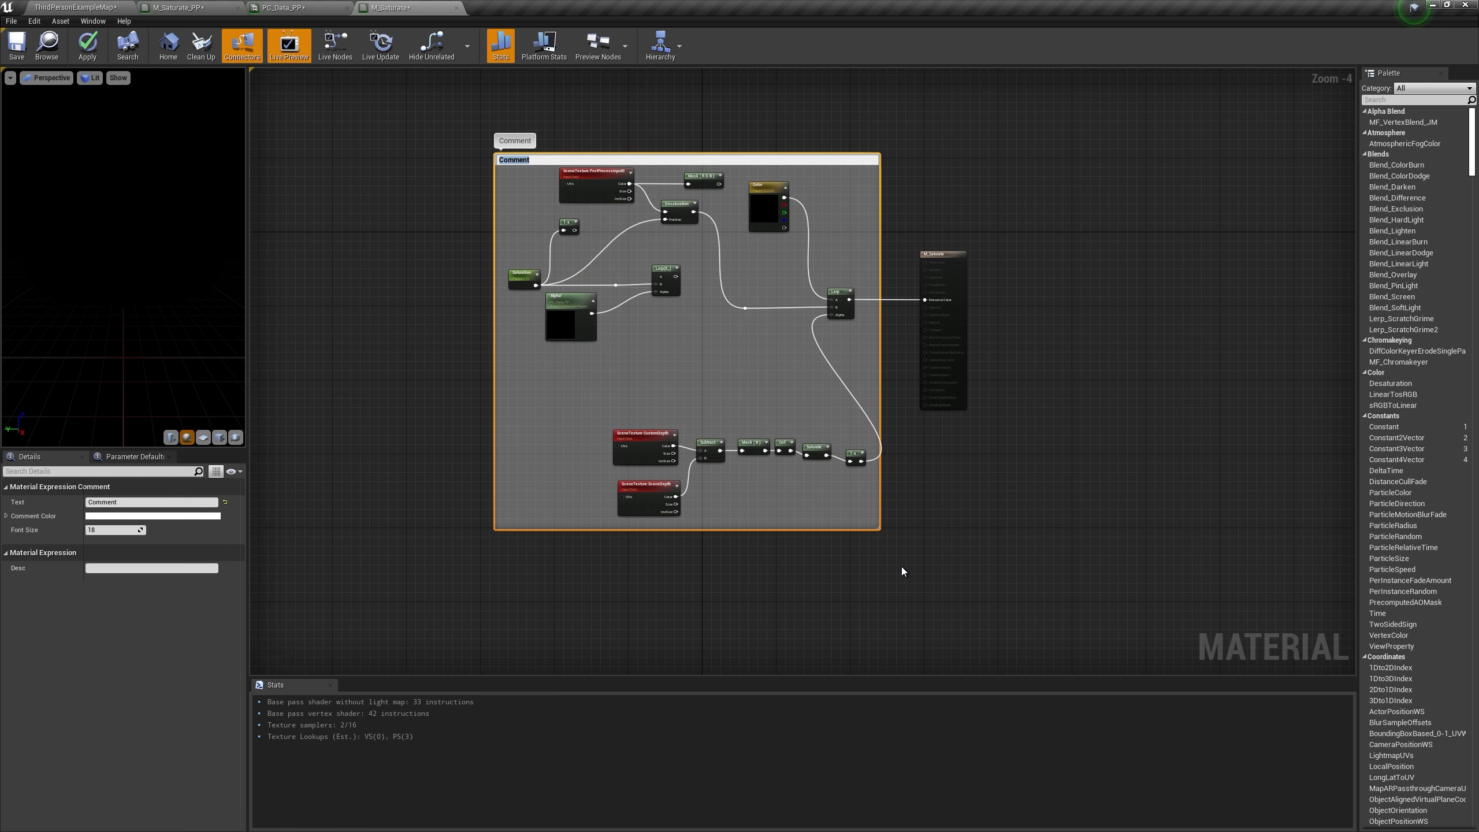
pyautogui.write('Saturate')
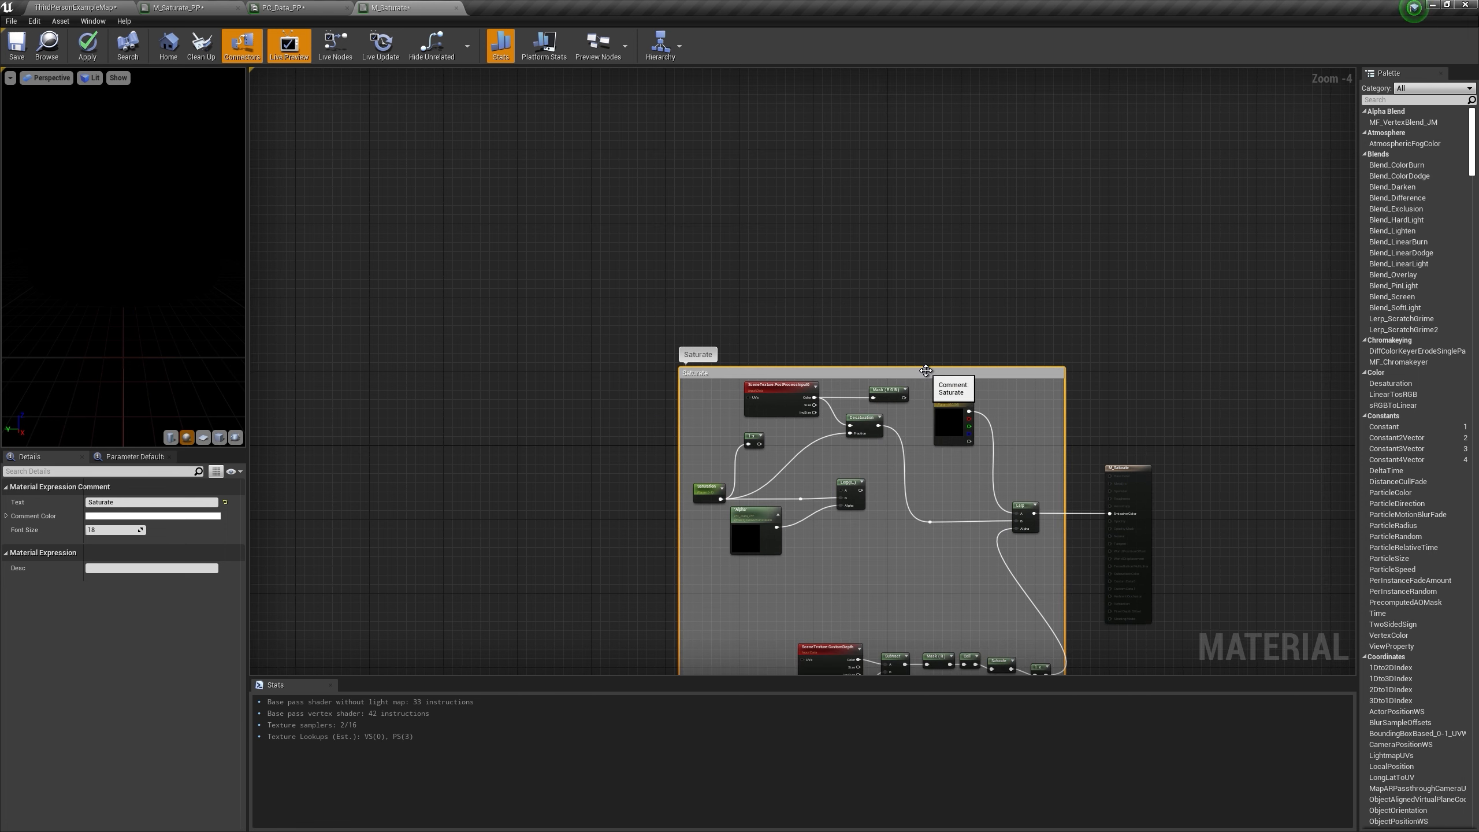
pyautogui.moveTo(925, 369); pyautogui.dragTo(613, 99)
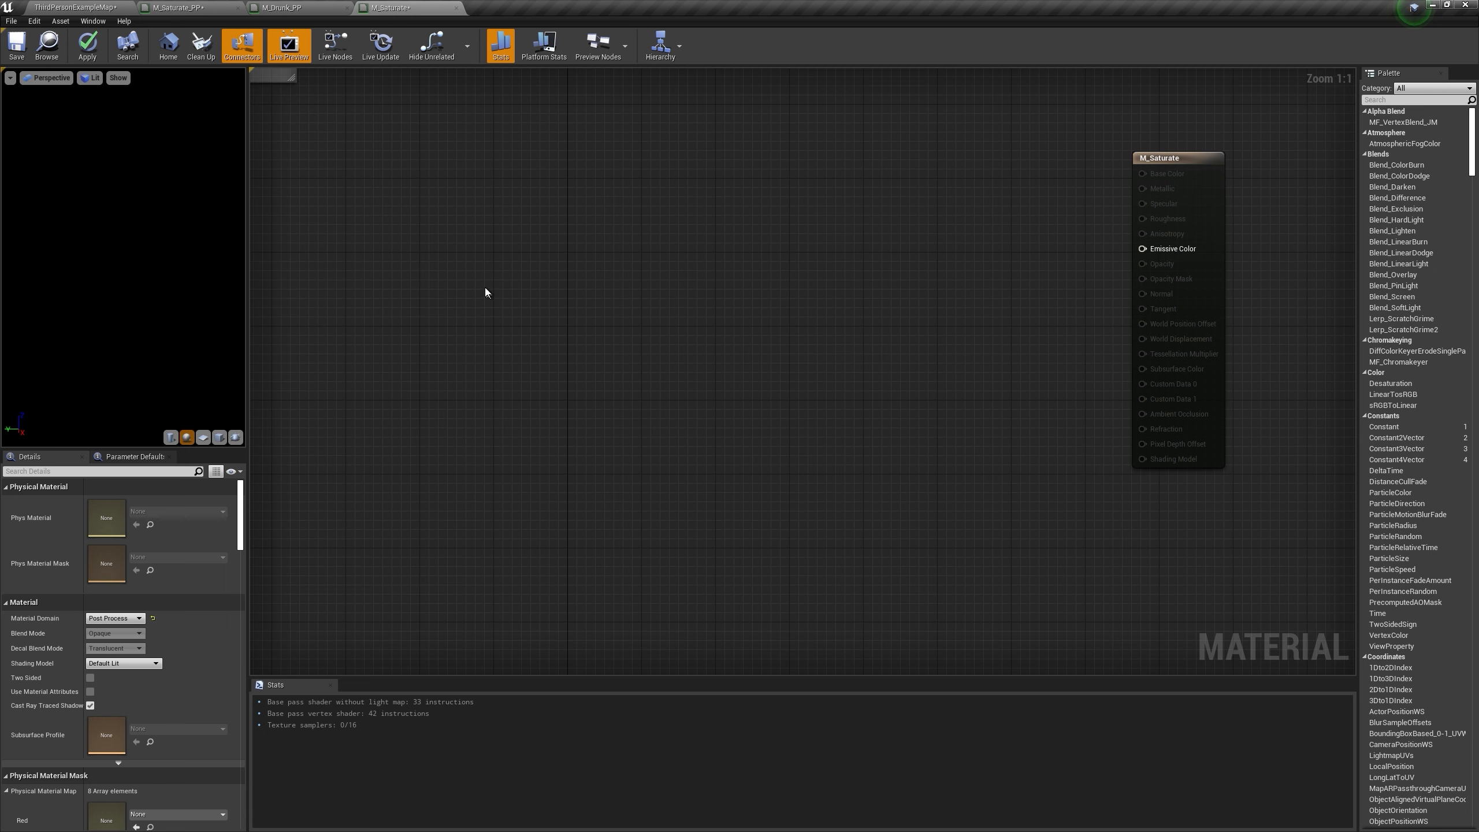
# Step: Copy the SceneTexture:PostProcessInput0 and Mask (R G B) nodes from the Saturate comment
pyautogui.scroll(-2, 532, 275)
pyautogui.moveTo(574, 270); pyautogui.dragTo(872, 587, button='right')
pyautogui.moveTo(800, 476); pyautogui.dragTo(1116, 662, button='right')
pyautogui.scroll(1, 516, 178)
pyautogui.click(548, 119)
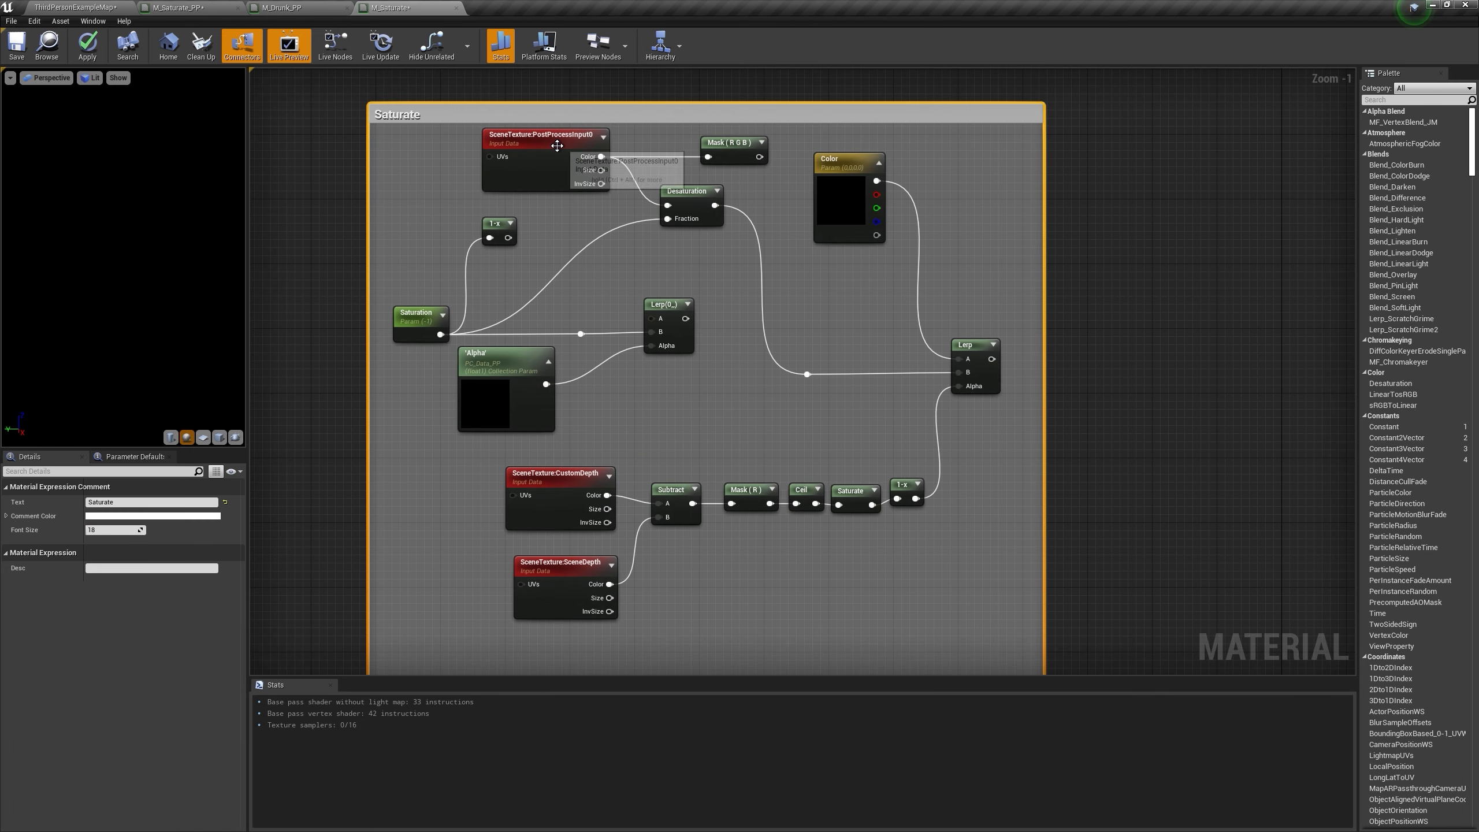
pyautogui.click(556, 145)
pyautogui.keyDown('ctrl'); pyautogui.click(734, 143); pyautogui.keyUp('ctrl')
pyautogui.rightClick(735, 144)
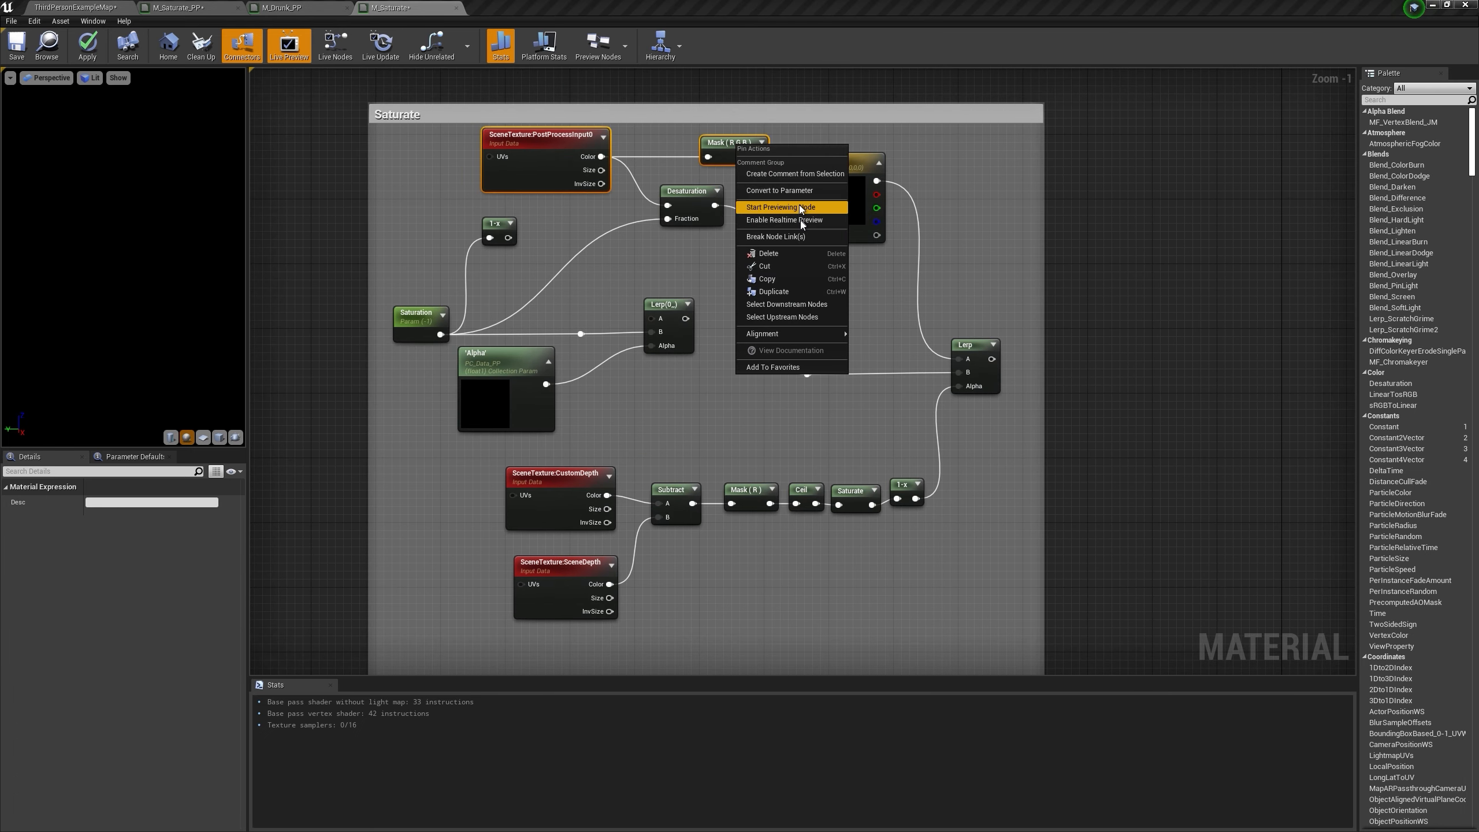
pyautogui.click(782, 284)
# Step: Paste the copied scene texture and mask nodes near the material output and connect the mask to Emissive Color
pyautogui.press('Home')
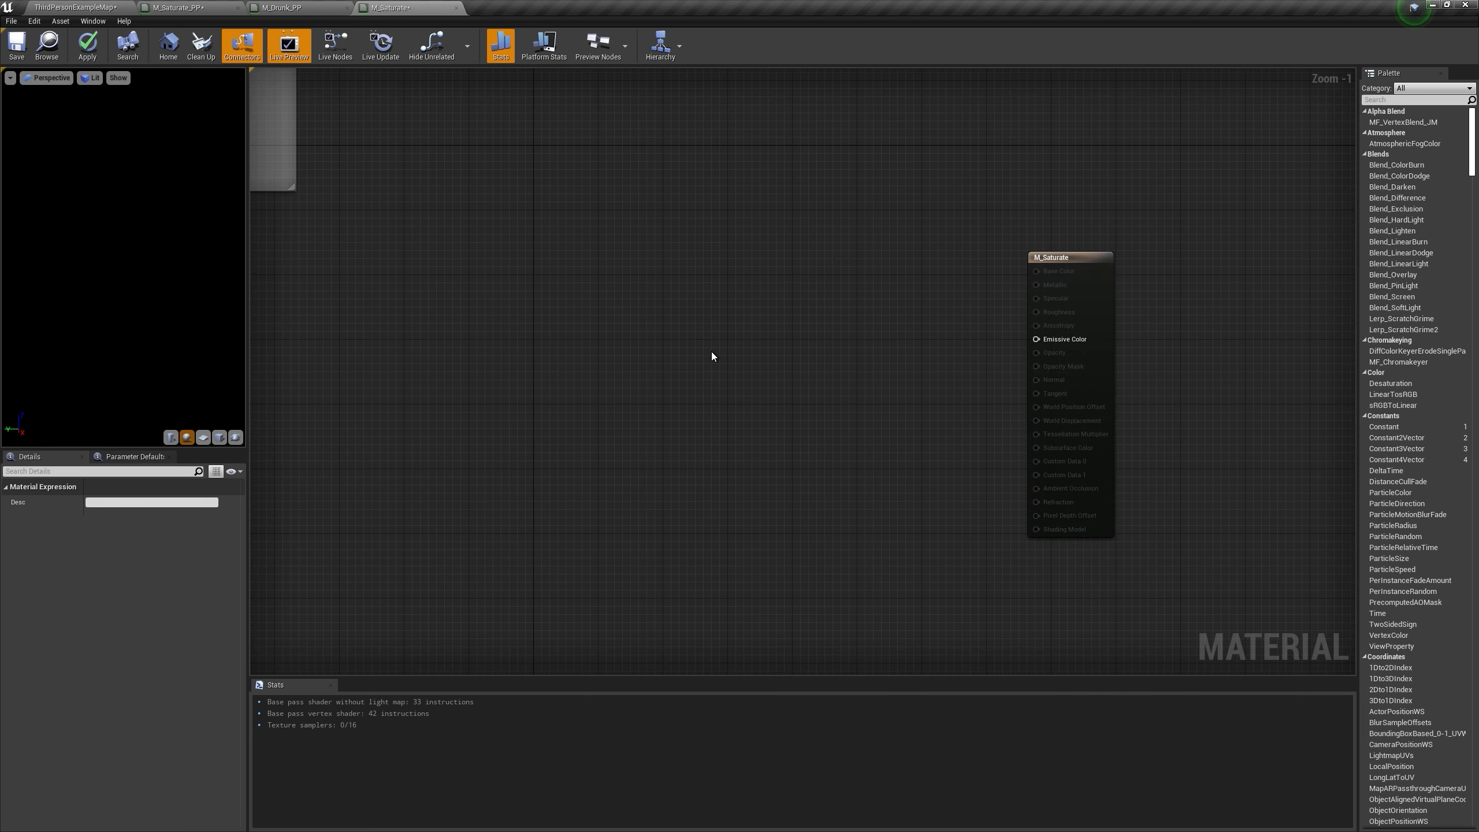
pyautogui.hotkey('ctrl', 'v')
pyautogui.moveTo(796, 362); pyautogui.dragTo(790, 329)
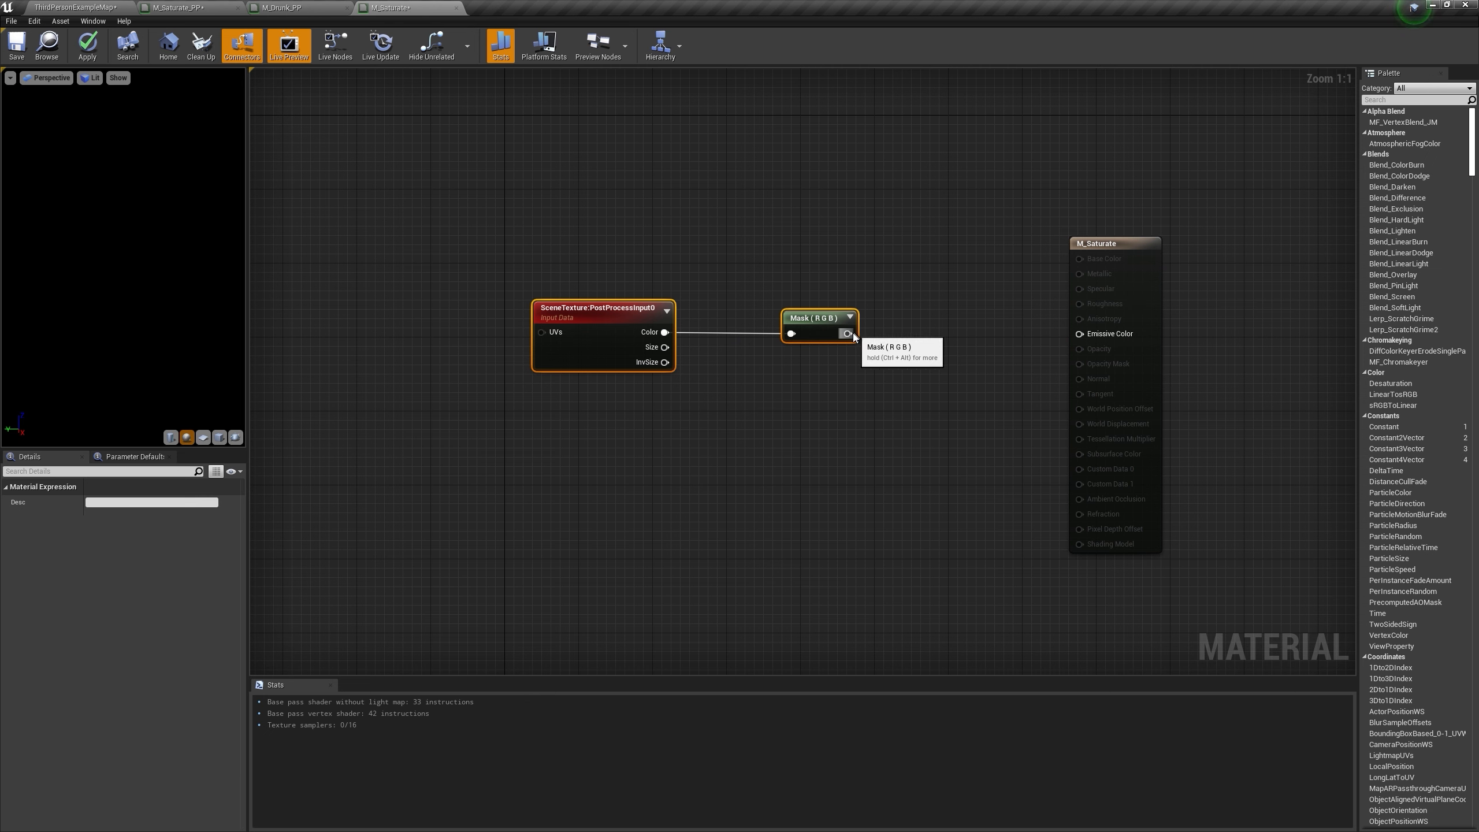
pyautogui.moveTo(848, 333); pyautogui.dragTo(1092, 337)
# Step: Bring the T_Water_N texture from StarterContent/Textures into the M_Saturate graph as a Texture Sample ahead of the scene texture node
pyautogui.moveTo(839, 408); pyautogui.dragTo(920, 414, button='right')
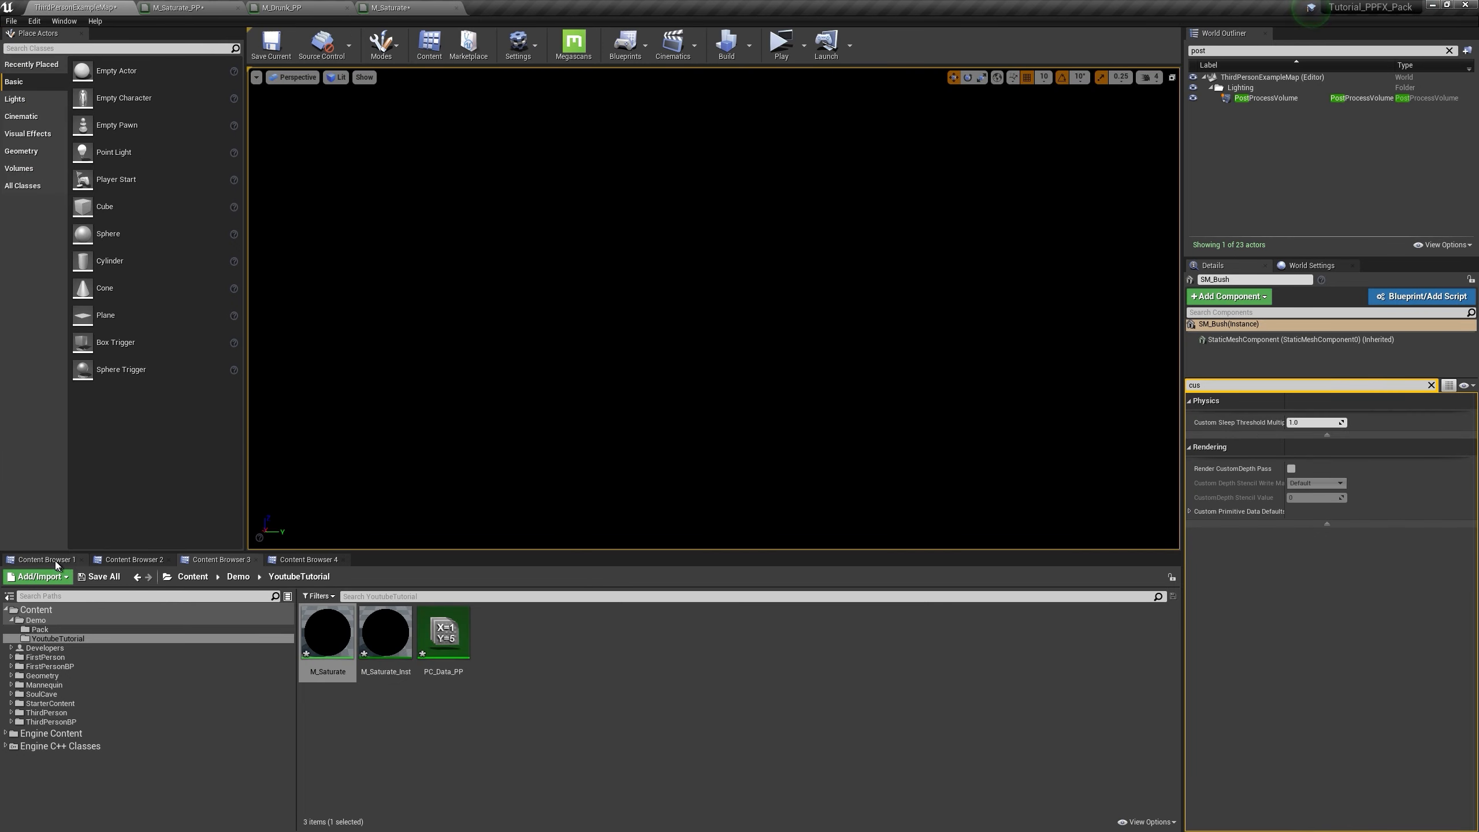
pyautogui.click(55, 566)
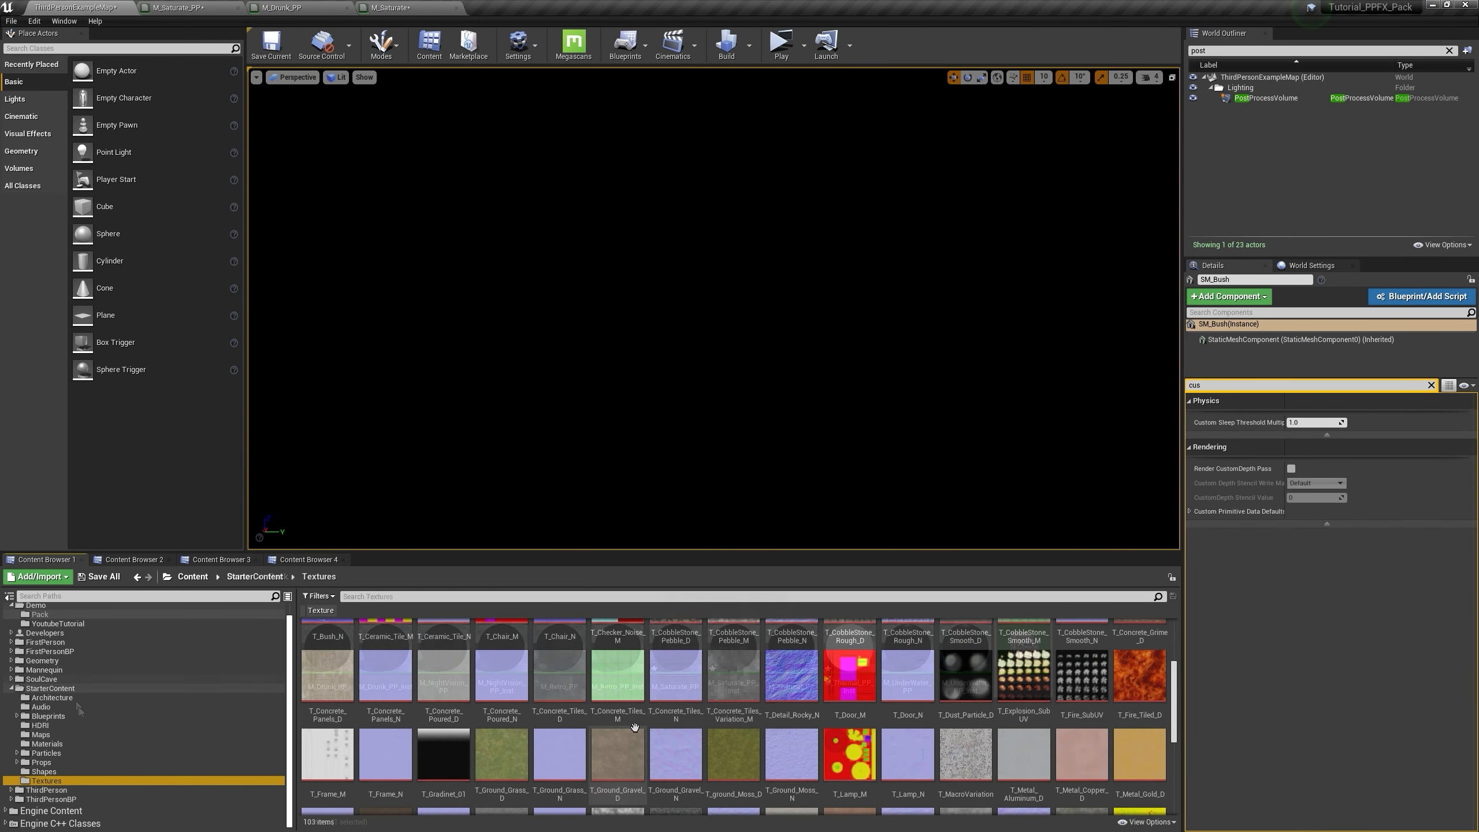
pyautogui.scroll(-9, 633, 728)
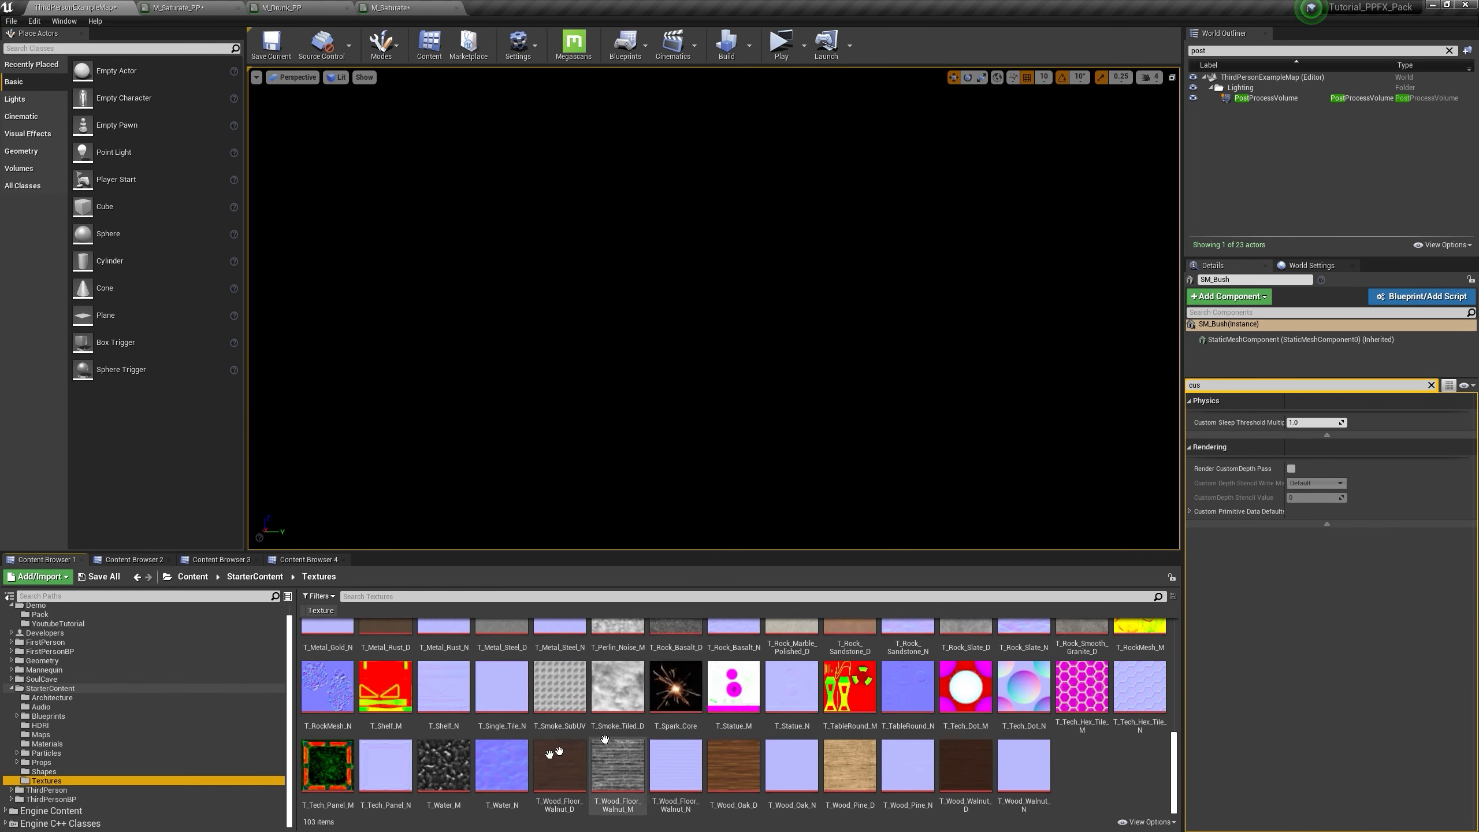
pyautogui.moveTo(491, 785); pyautogui.dragTo(379, 333)
pyautogui.moveTo(389, 333); pyautogui.dragTo(626, 297, button='right')
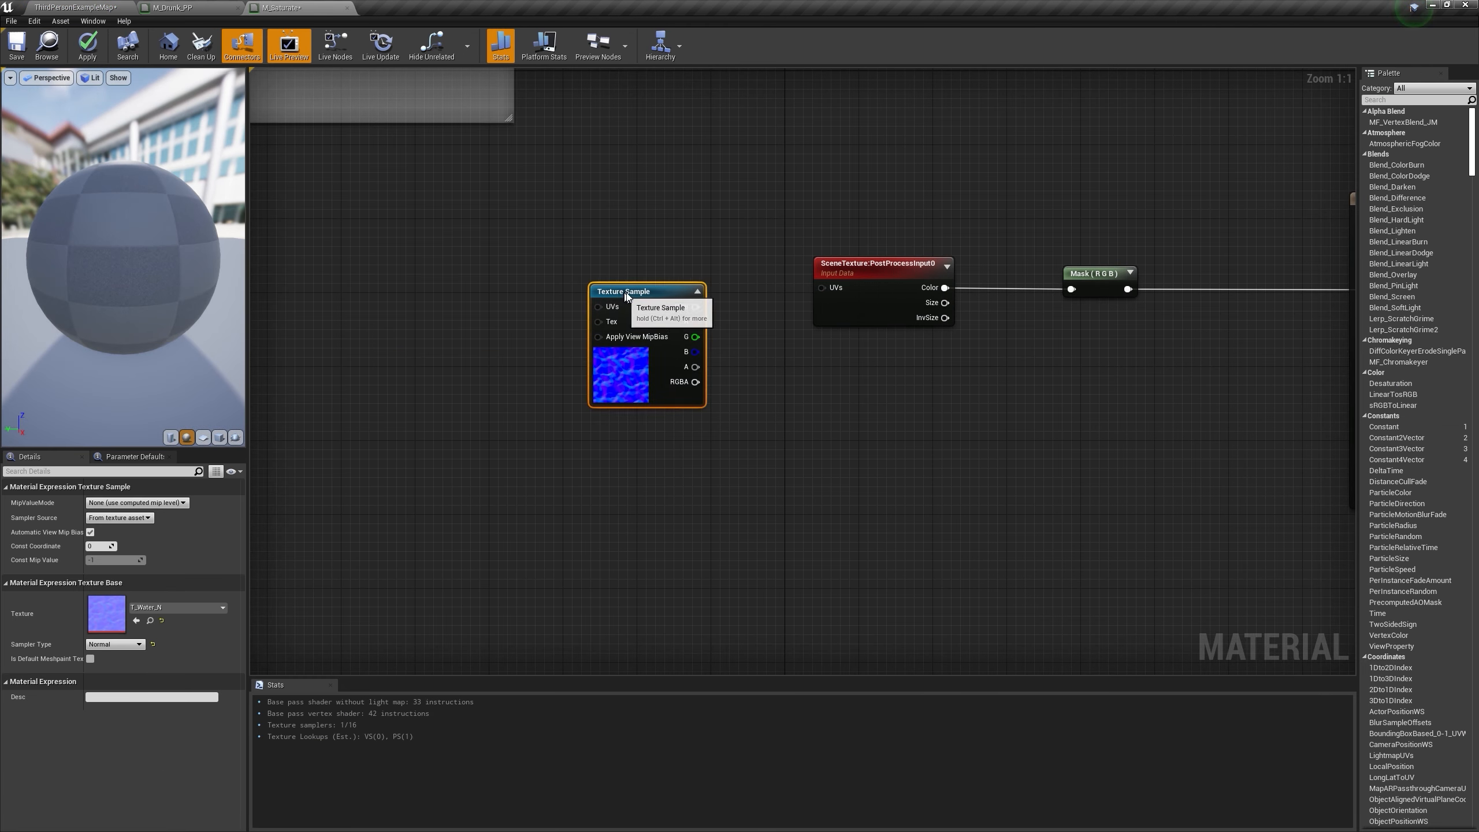
pyautogui.moveTo(625, 297); pyautogui.dragTo(674, 344)
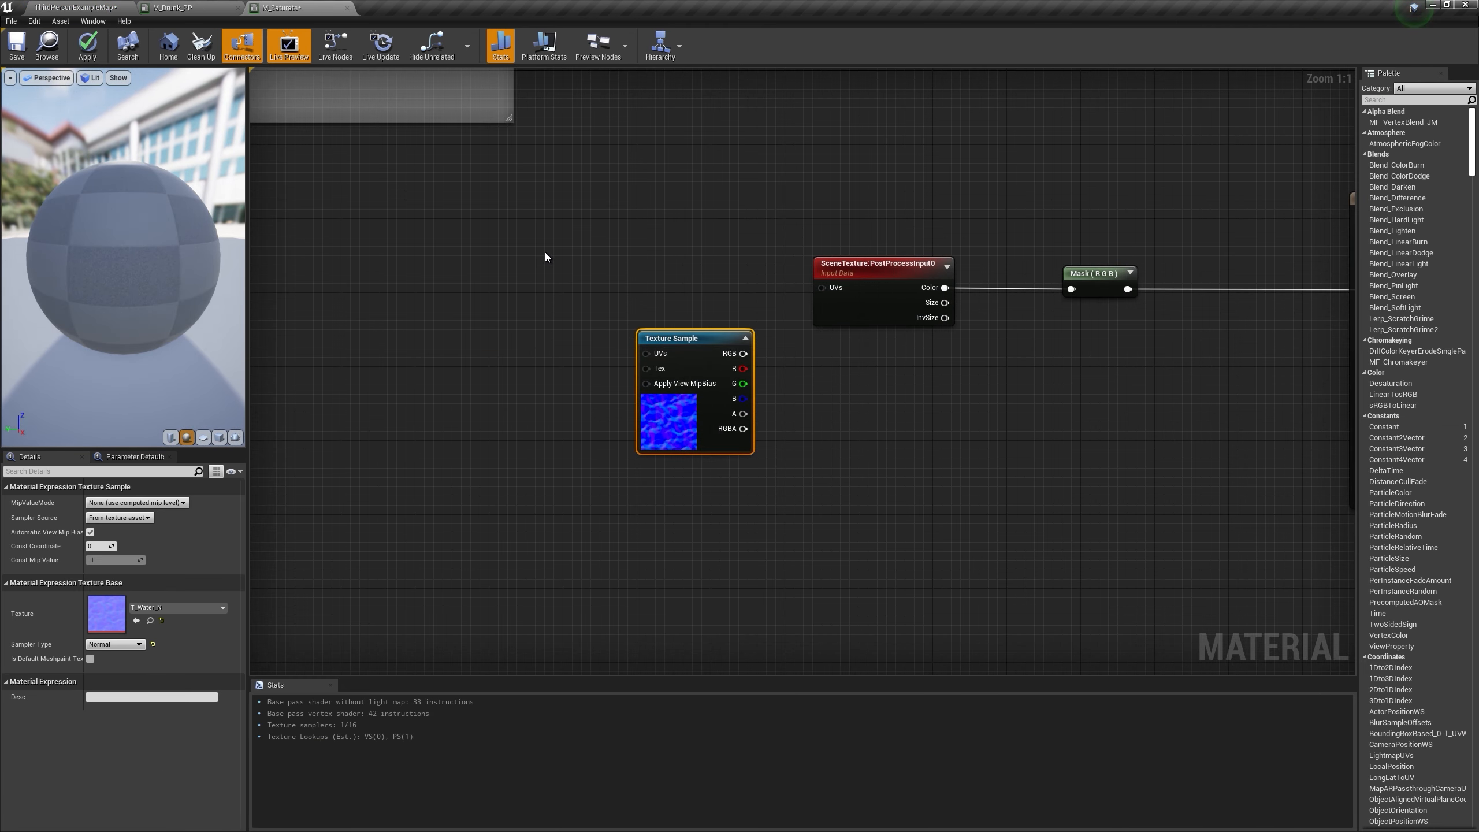
# Step: Add TexCoord and Panner nodes, chain them into the Texture Sample's UVs, and shift the three nodes away from the scene texture
pyautogui.click(473, 266)
pyautogui.click(581, 341)
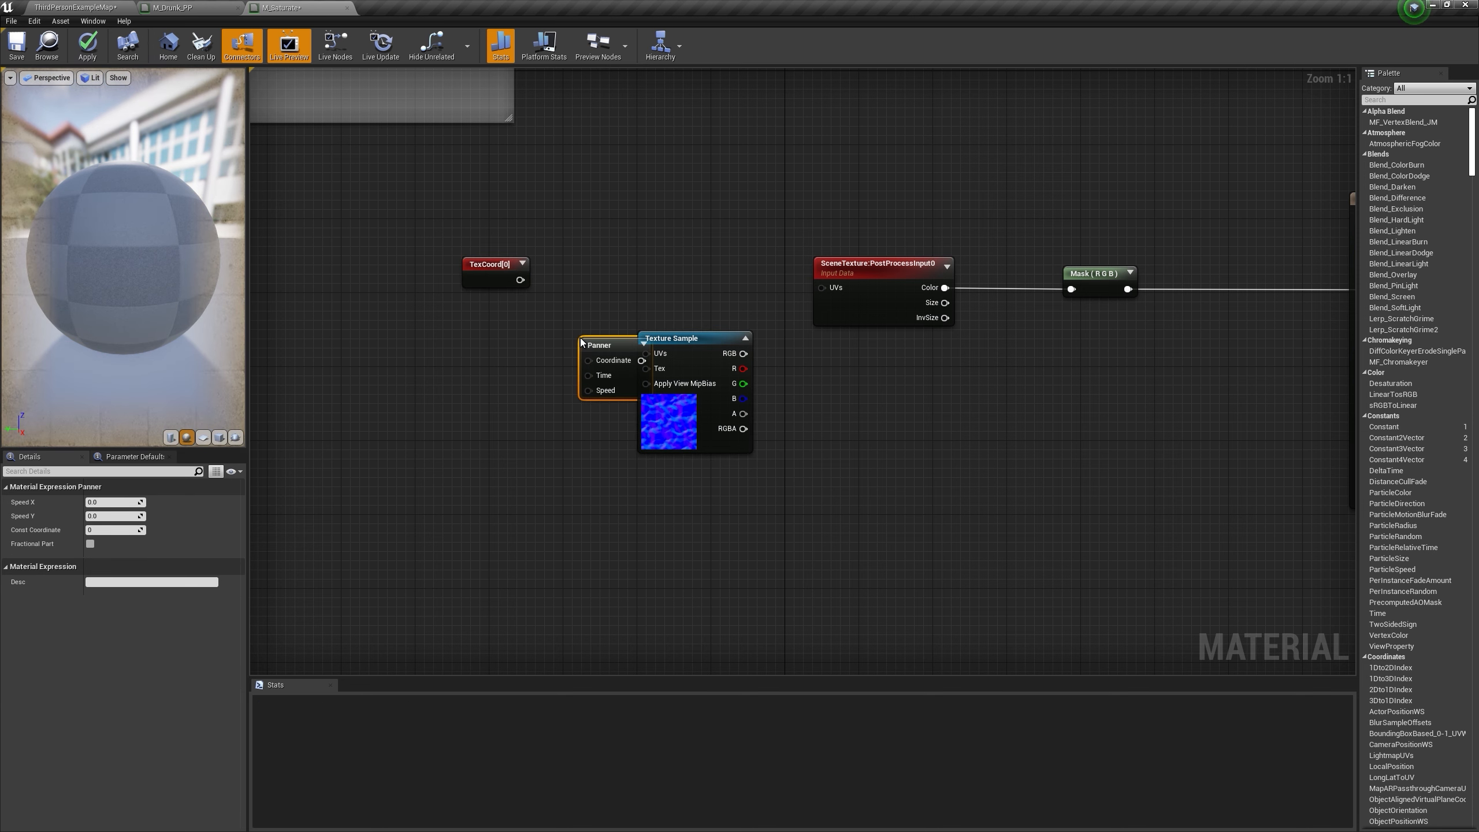
pyautogui.moveTo(589, 368); pyautogui.dragTo(686, 349)
pyautogui.moveTo(552, 346); pyautogui.dragTo(819, 403)
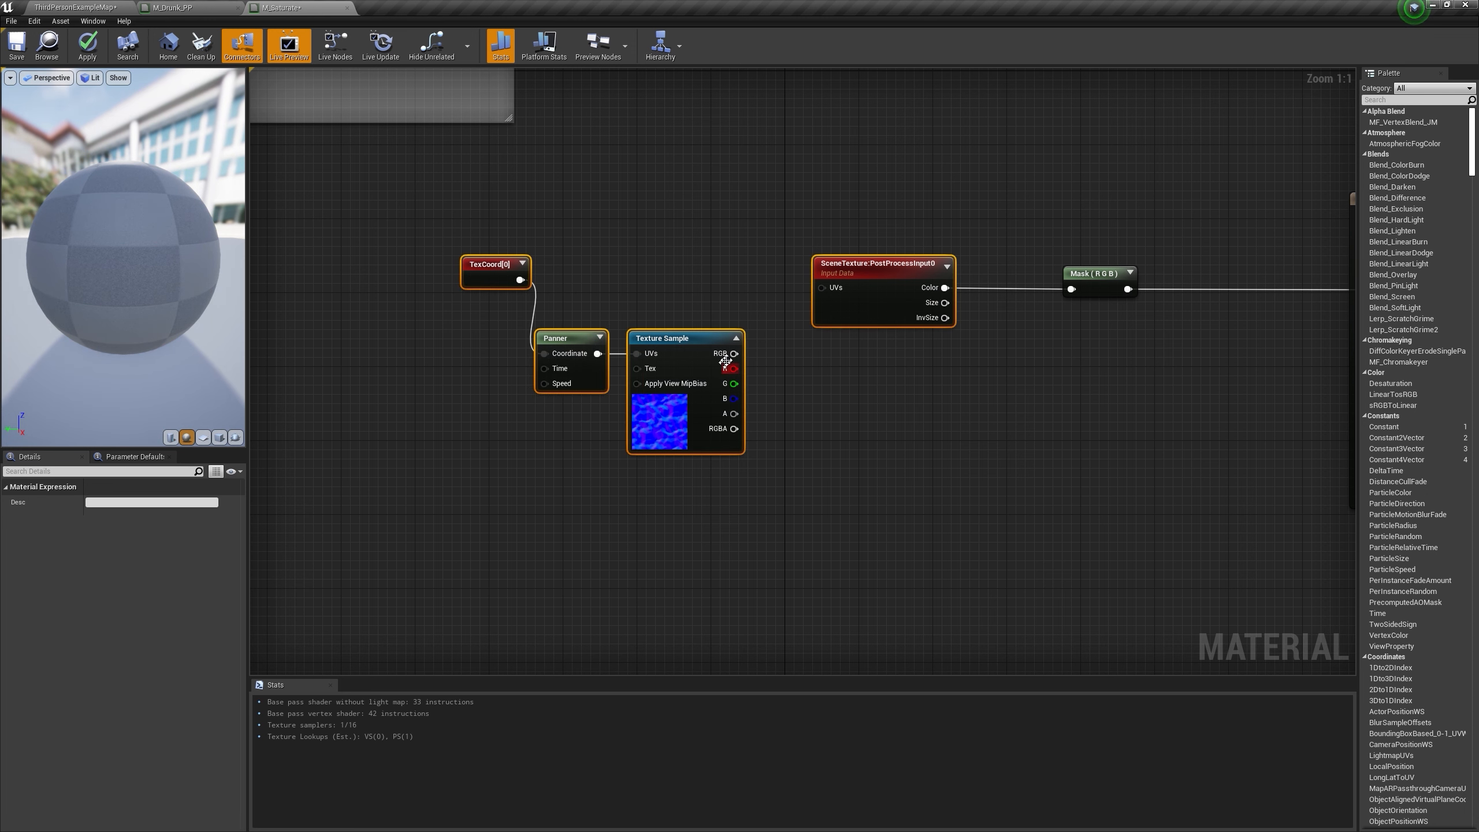
pyautogui.click(429, 252)
pyautogui.moveTo(429, 251); pyautogui.dragTo(613, 353)
# Step: Insert an Add node between TexCoord and the scene texture's UVs, and move the TexCoord, Panner and Texture Sample group further away
pyautogui.click(682, 234)
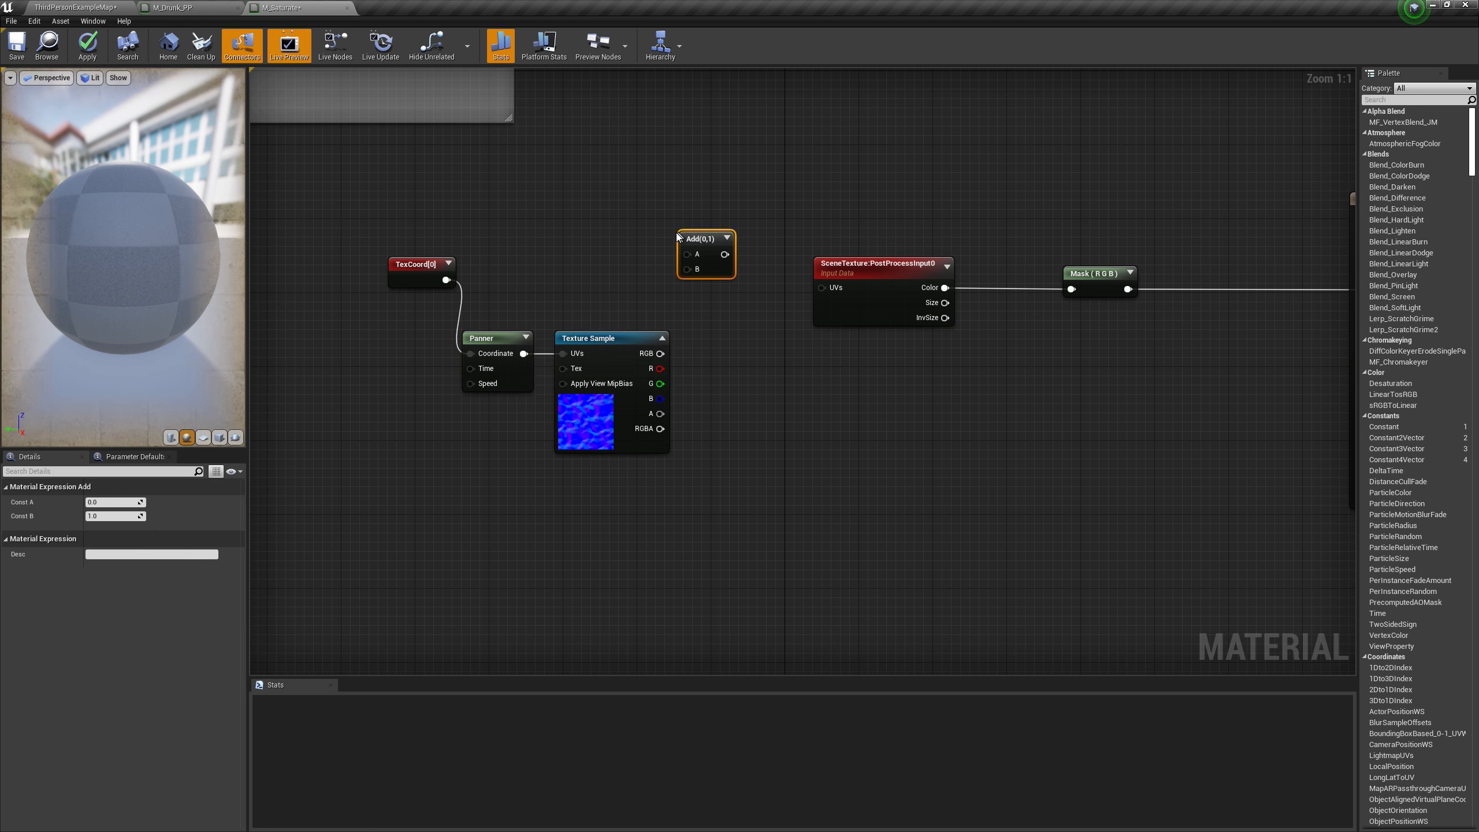
pyautogui.moveTo(446, 281); pyautogui.dragTo(836, 289)
pyautogui.moveTo(744, 382); pyautogui.dragTo(938, 334, button='right')
pyautogui.moveTo(828, 448); pyautogui.dragTo(650, 303)
pyautogui.moveTo(572, 221); pyautogui.dragTo(823, 379)
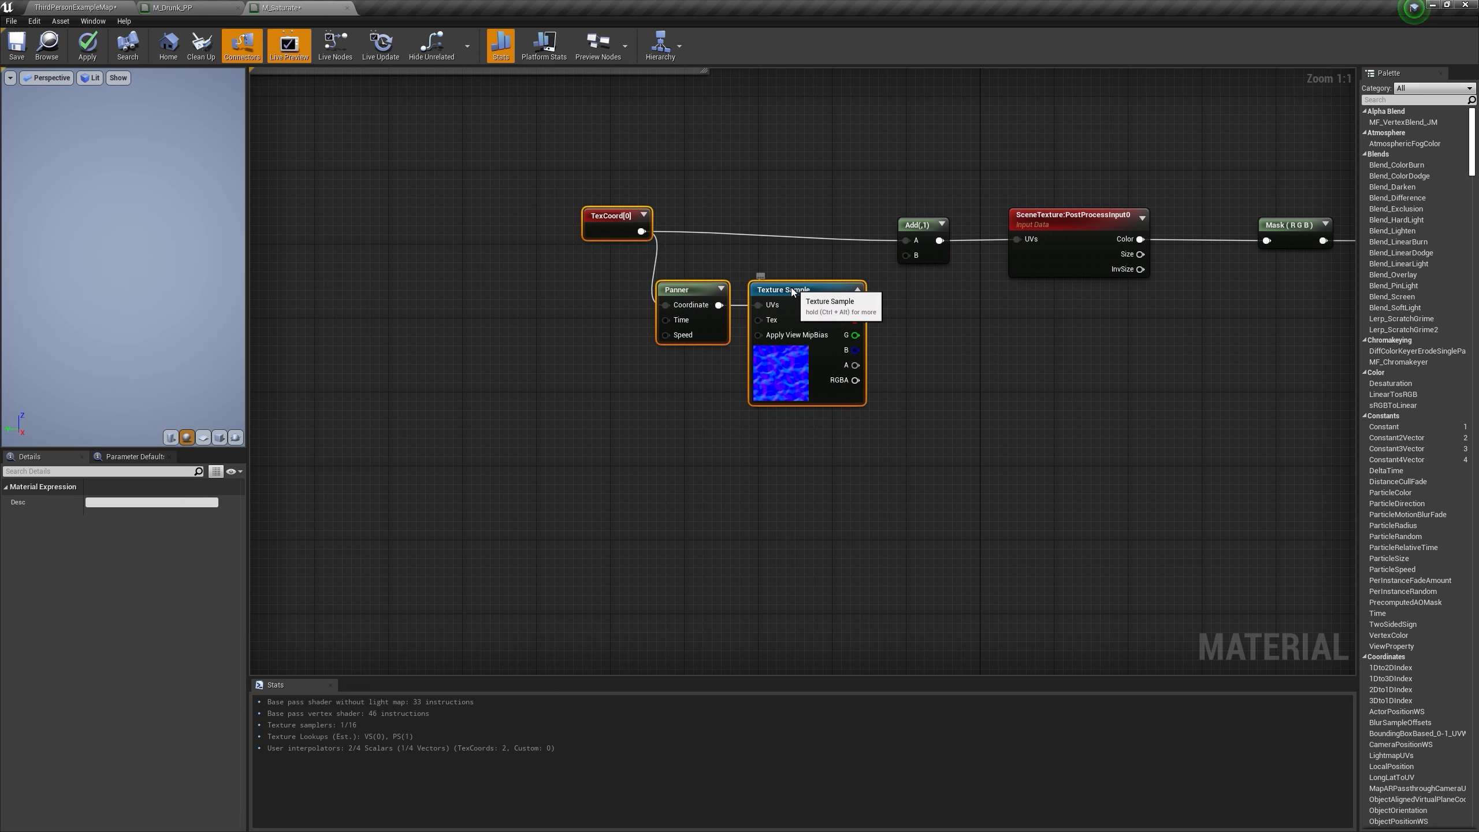
pyautogui.moveTo(792, 291); pyautogui.dragTo(663, 301)
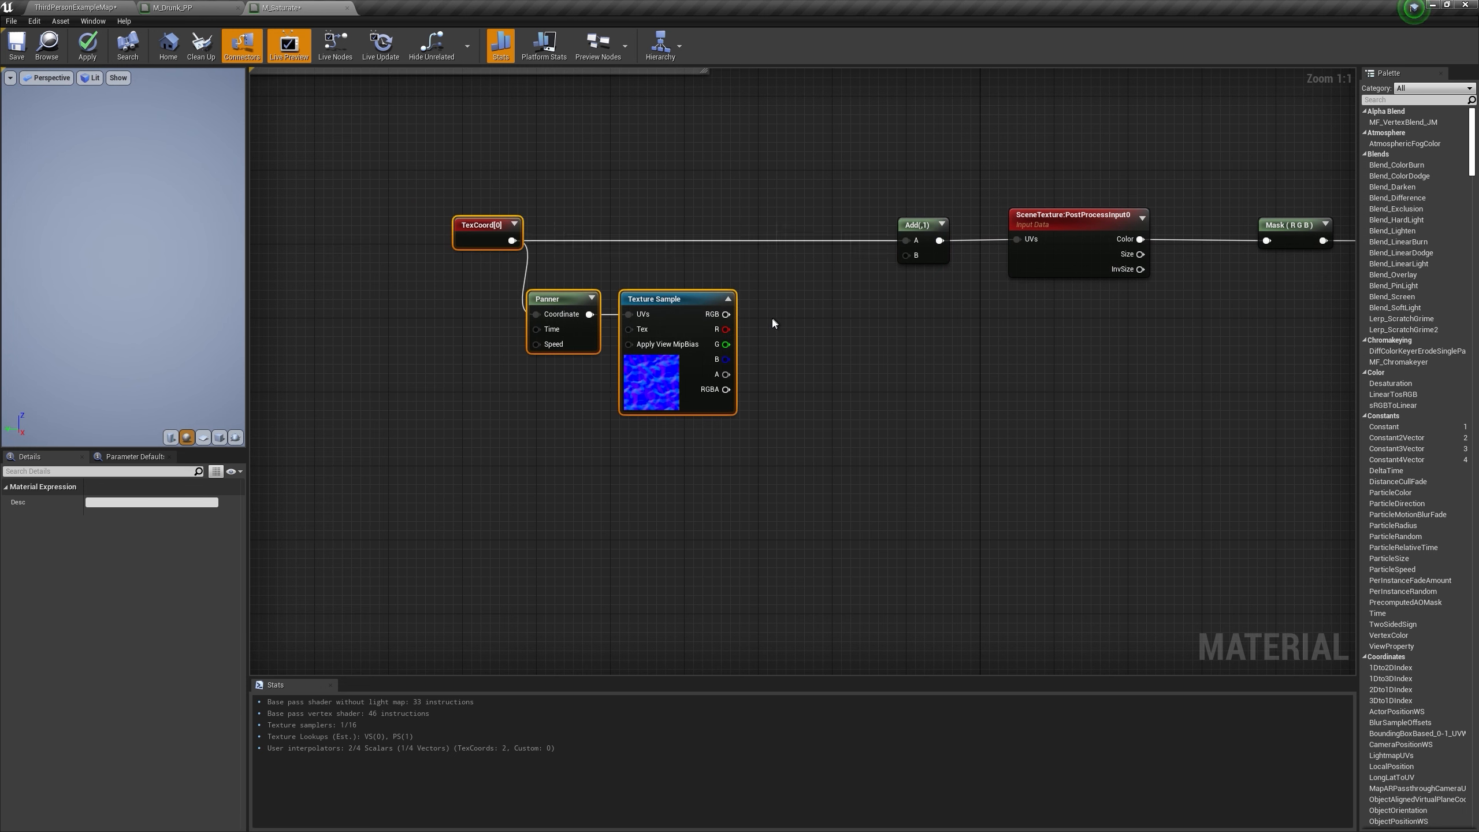
# Step: Feed the Texture Sample's RGB into a new Mask (R G) node and expand the previews of the Add and TexCoord nodes
pyautogui.moveTo(789, 306); pyautogui.dragTo(787, 304)
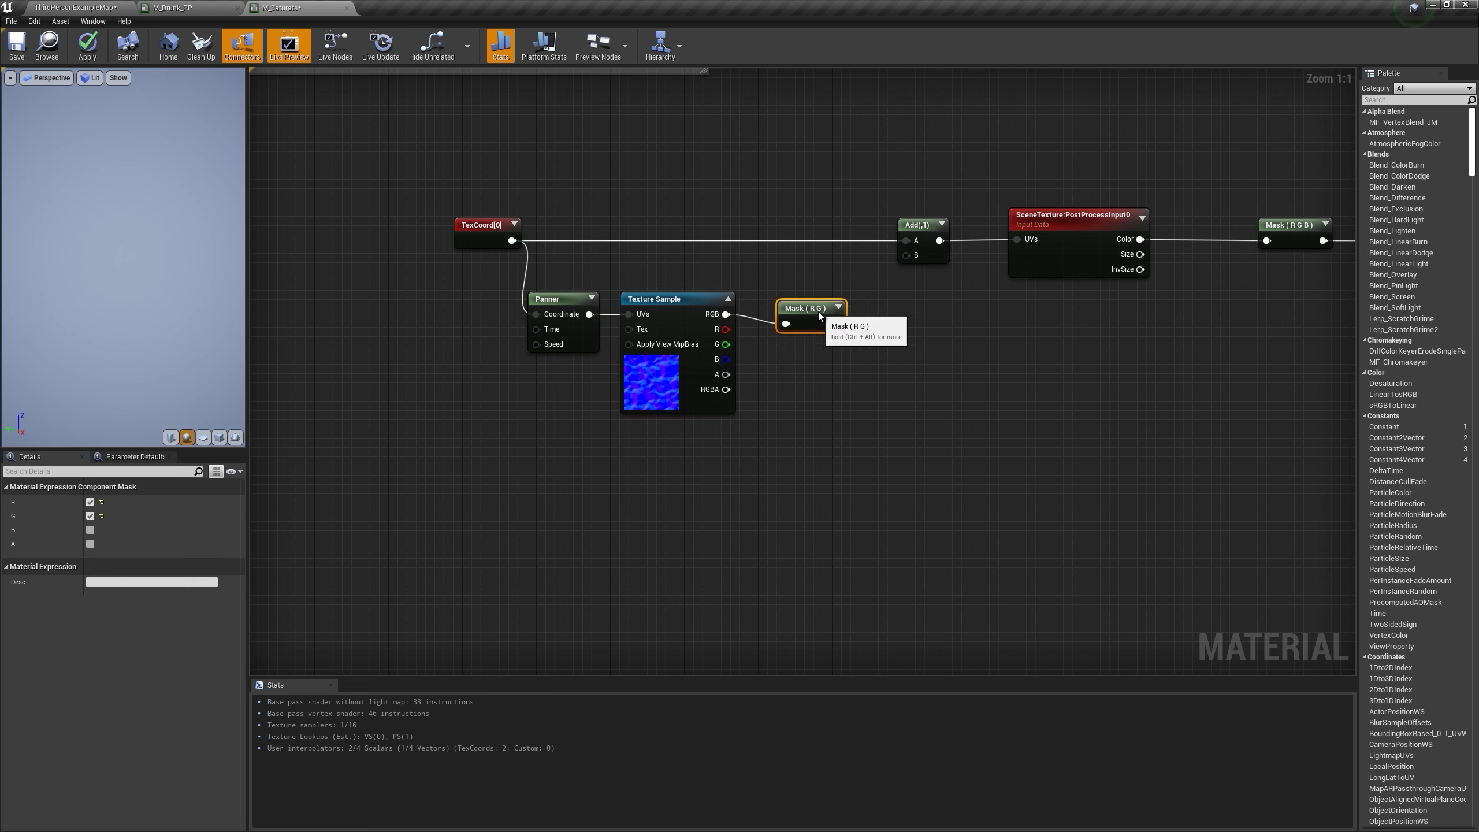
pyautogui.click(944, 224)
pyautogui.click(514, 224)
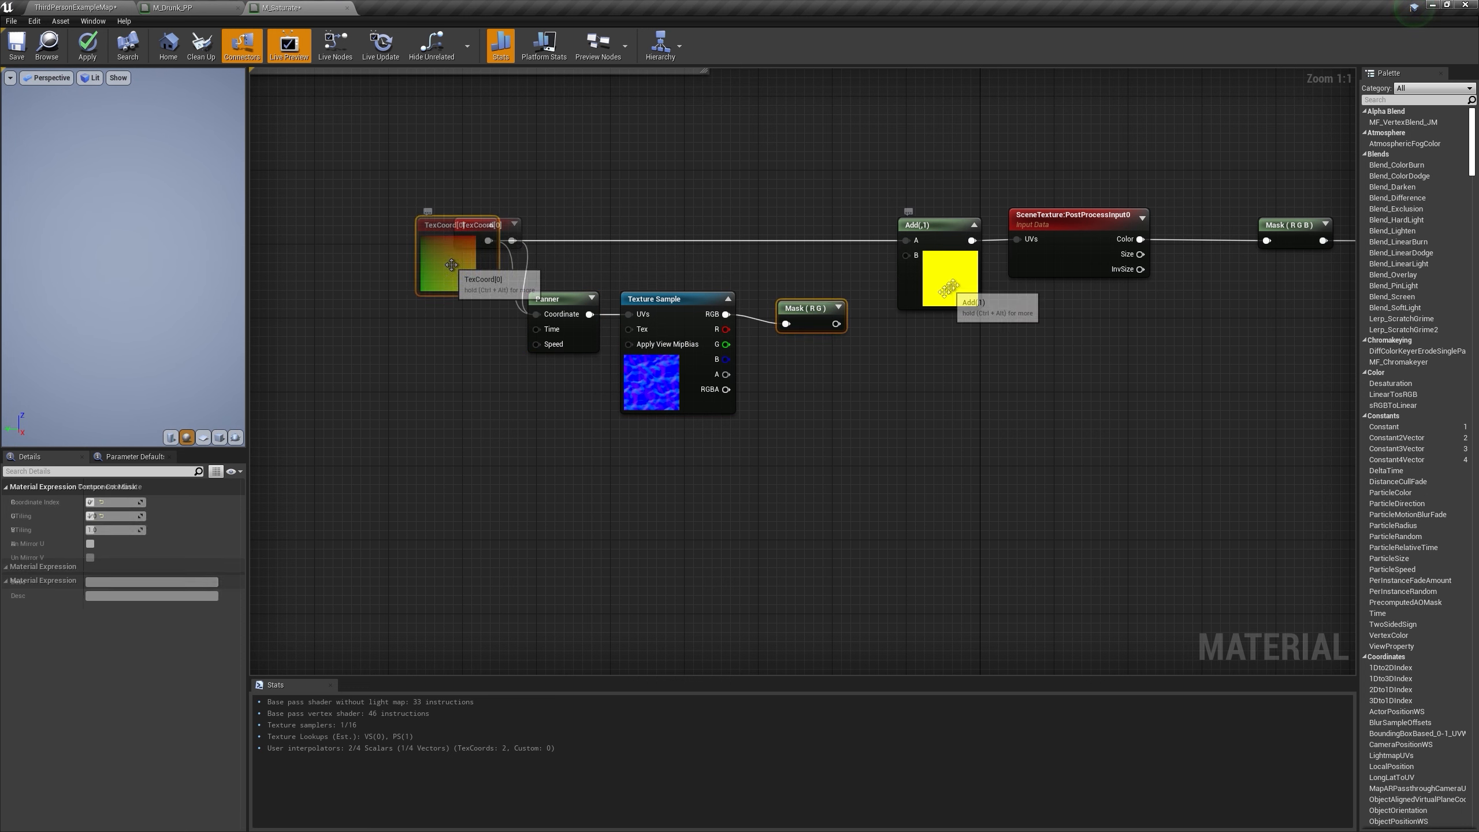
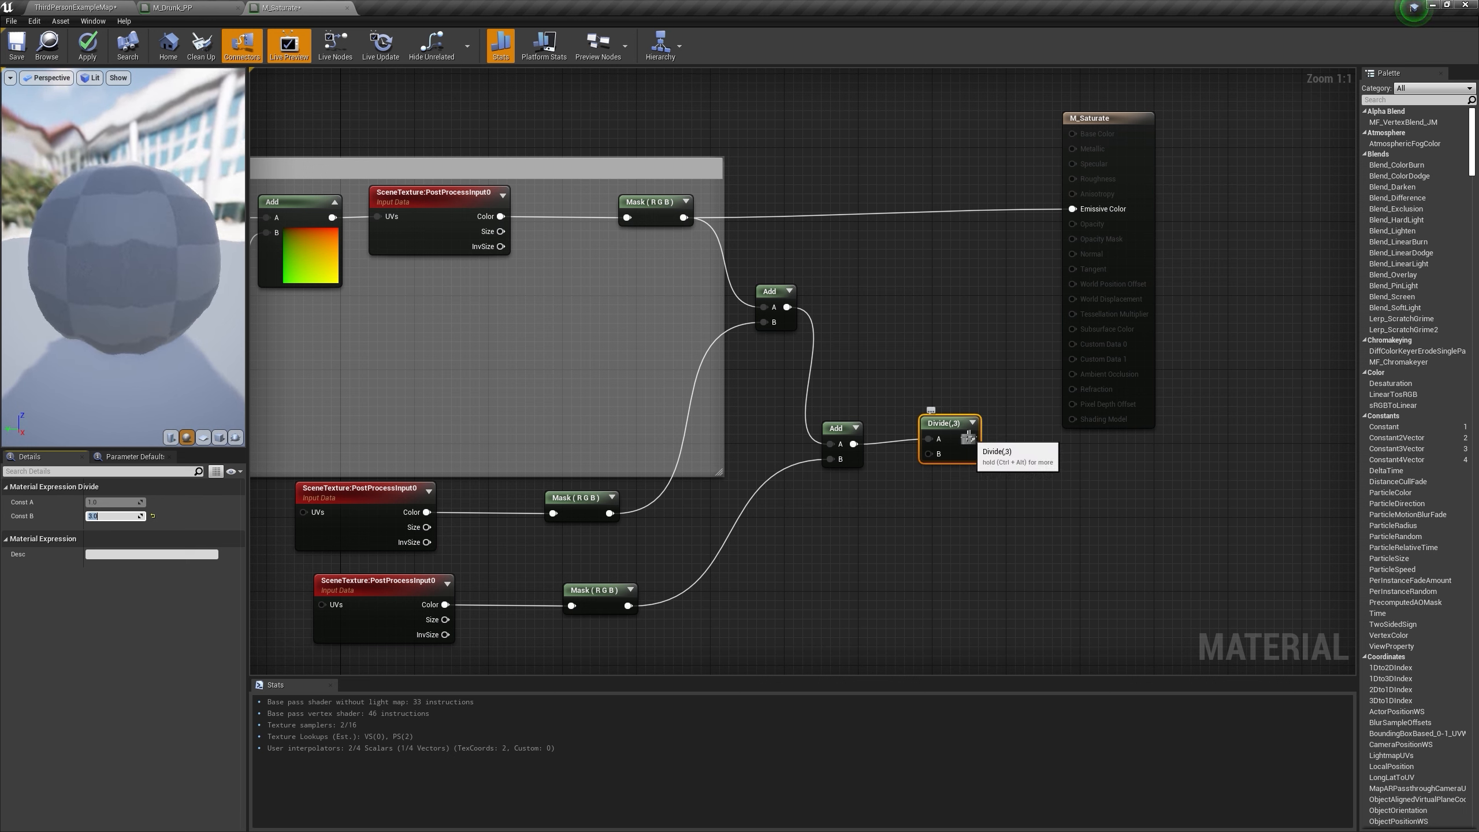
# Step: Move the material output farther out and connect the divide-by-3 node's result to Emissive Color
pyautogui.moveTo(947, 439); pyautogui.dragTo(1131, 305)
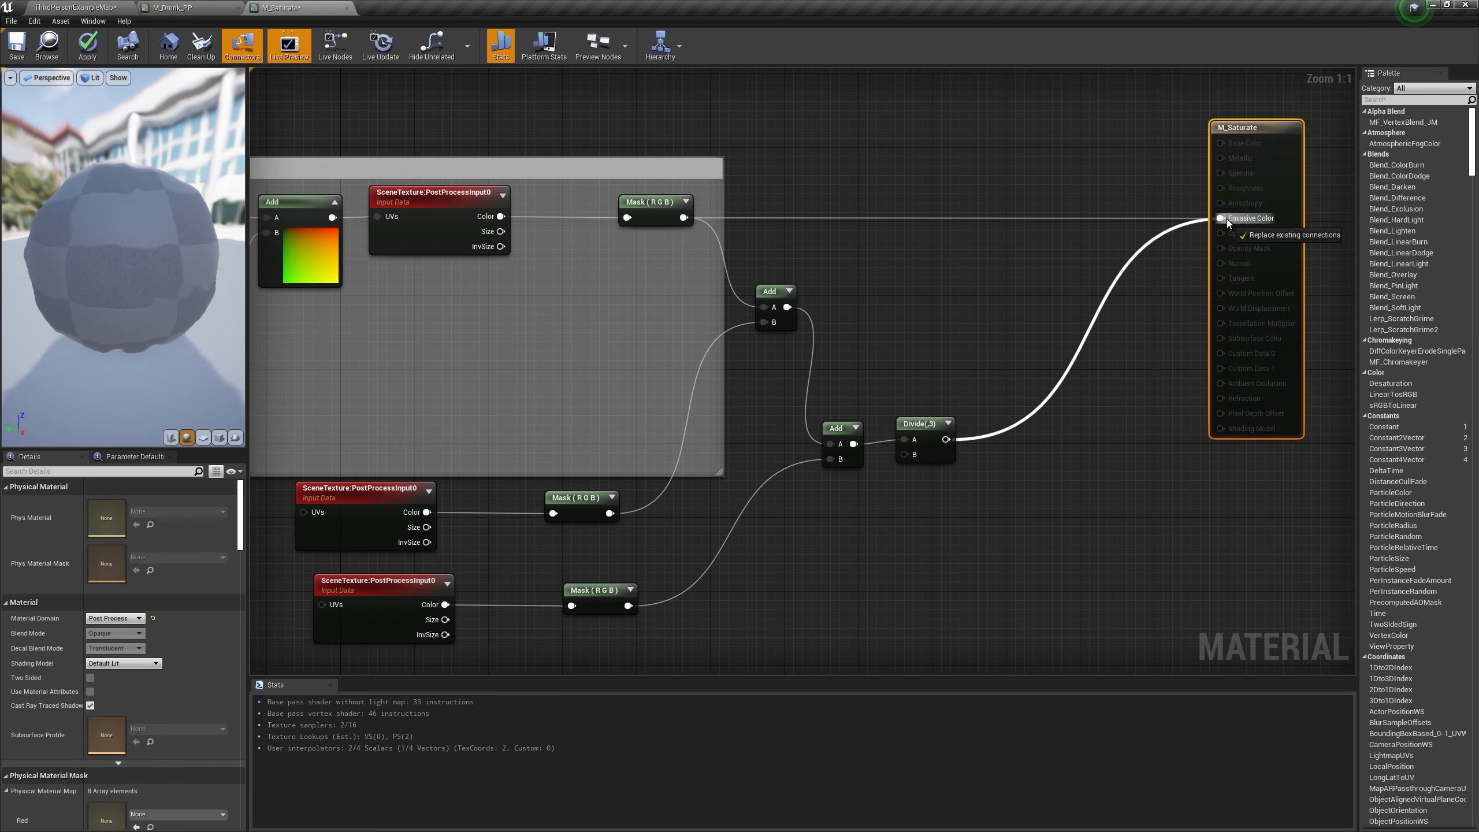
pyautogui.moveTo(1227, 219); pyautogui.dragTo(1228, 218)
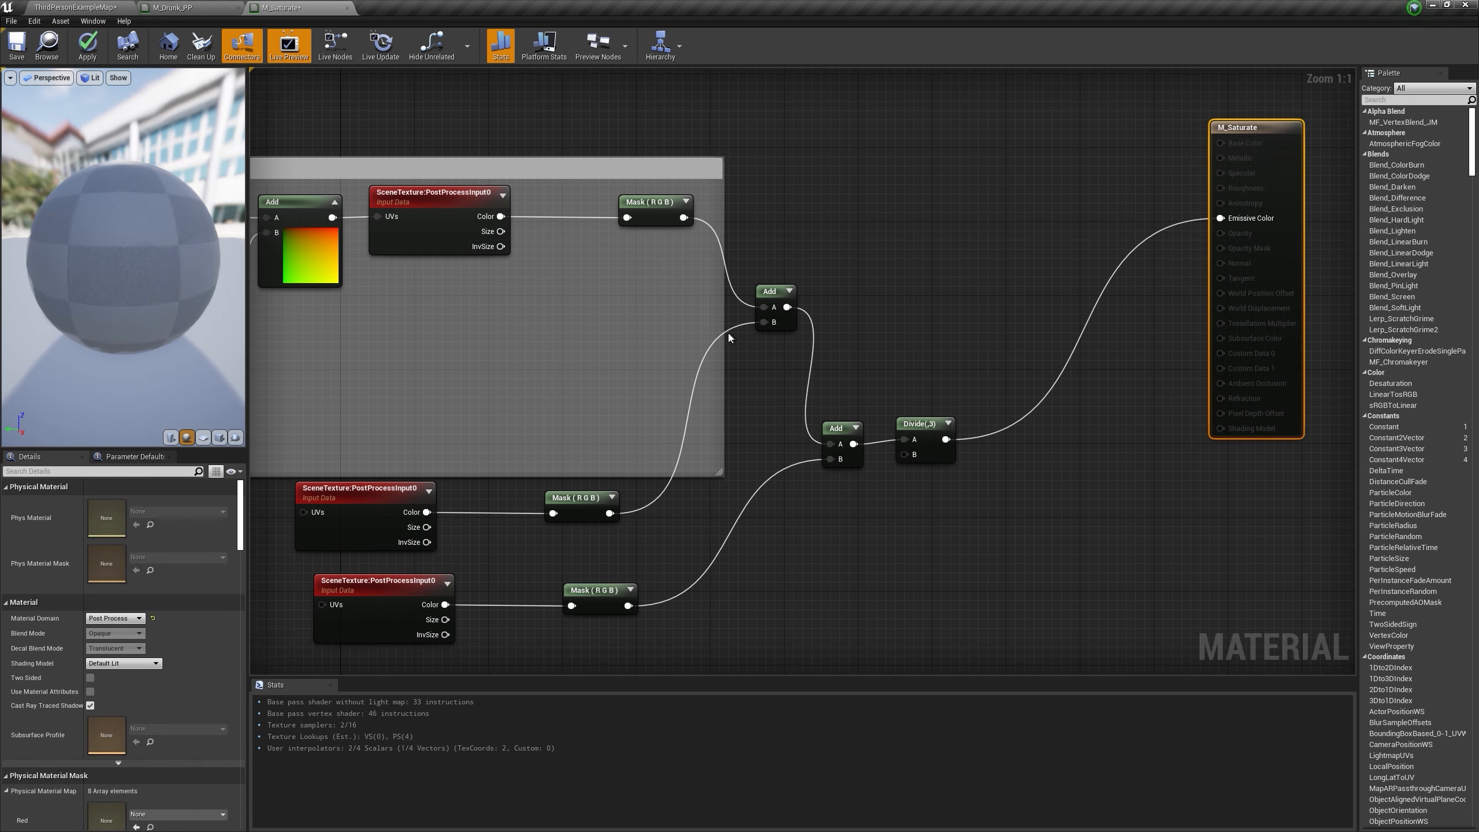
# Step: Add Time and Multiply nodes below the distortion comment and connect Time to the Multiply's A input
pyautogui.moveTo(728, 333); pyautogui.dragTo(974, 232, button='right')
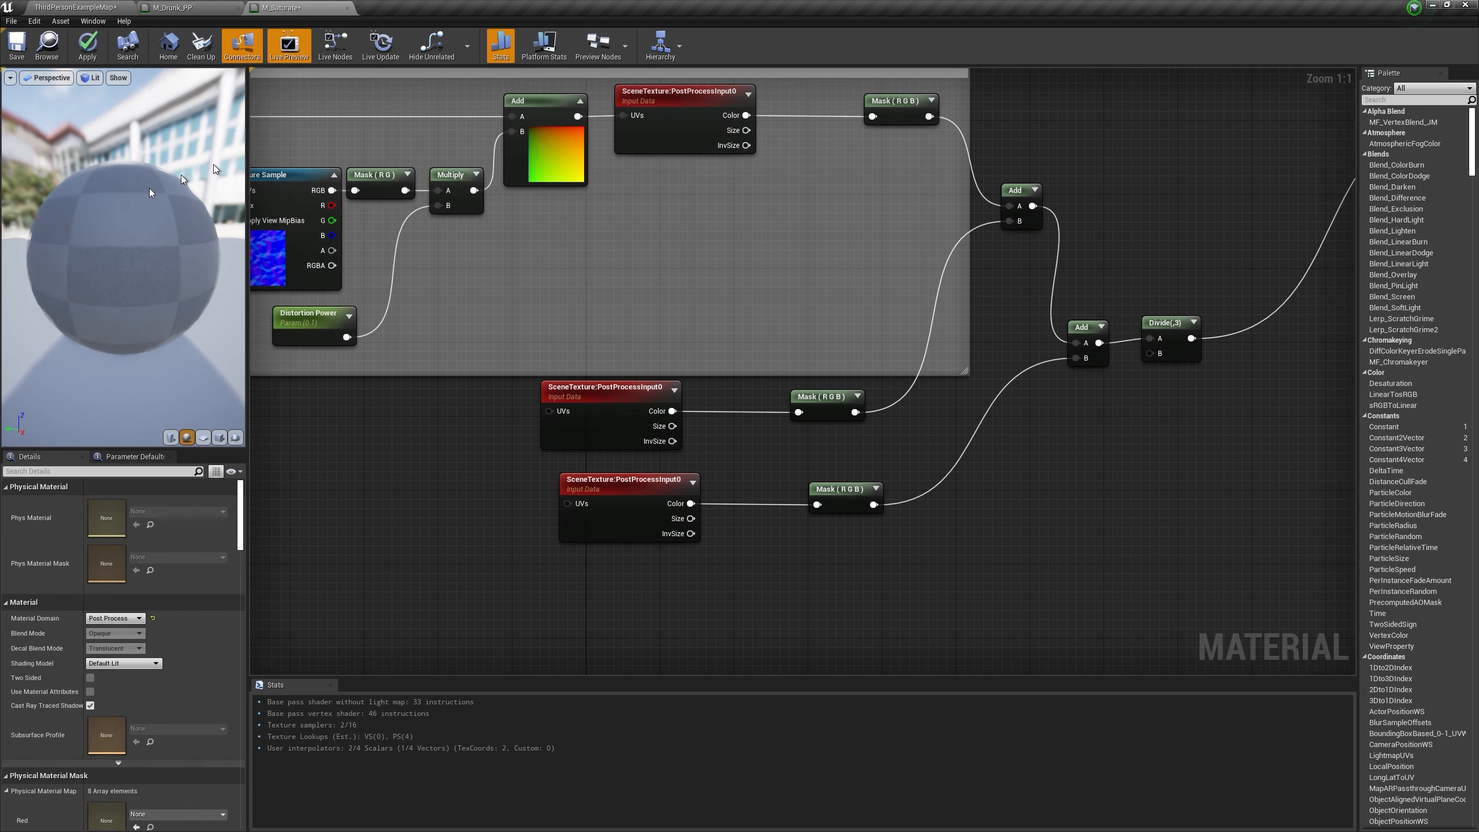
pyautogui.moveTo(431, 343); pyautogui.dragTo(729, 354, button='right')
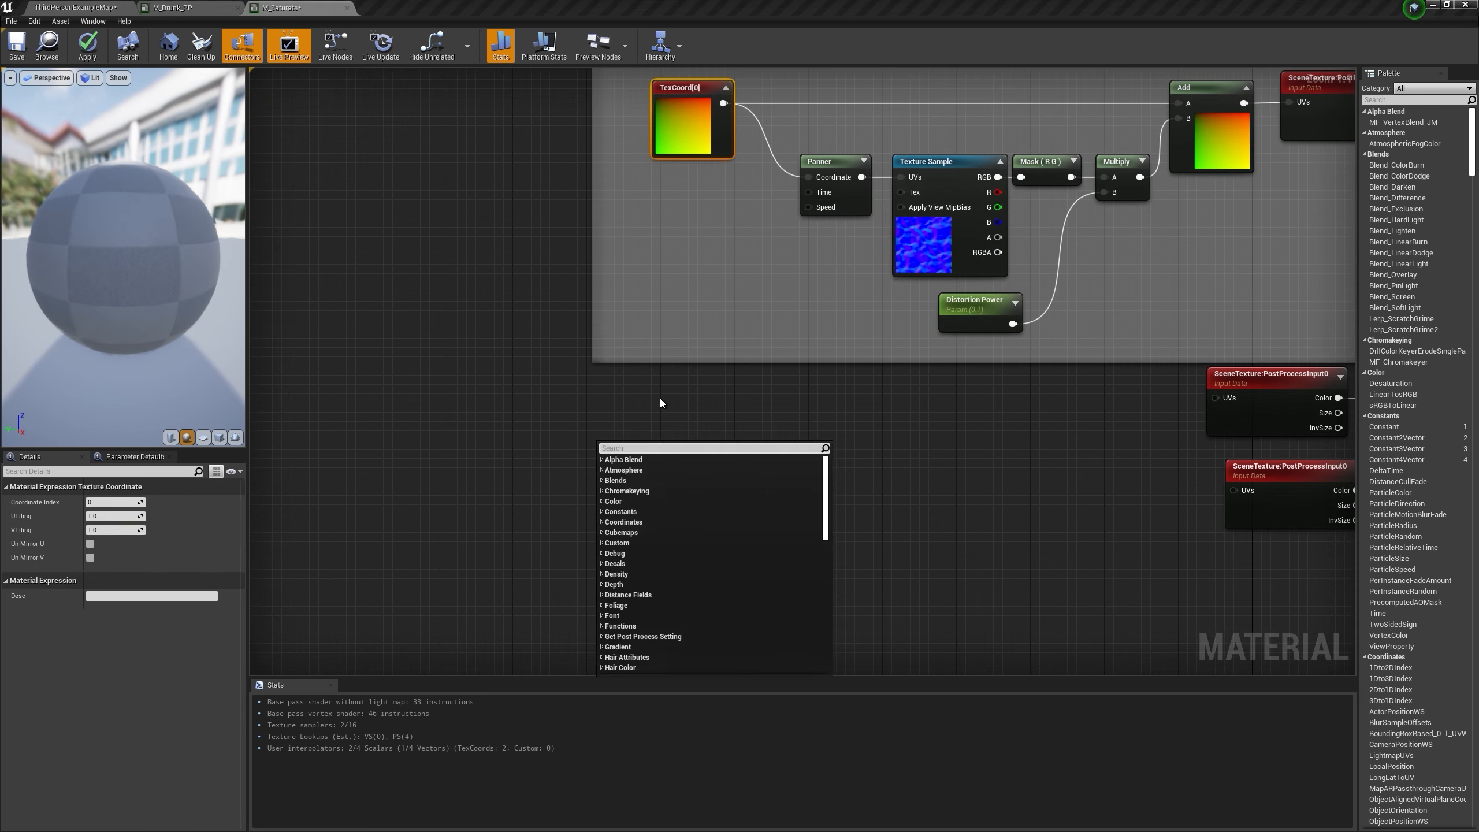
pyautogui.click(659, 397)
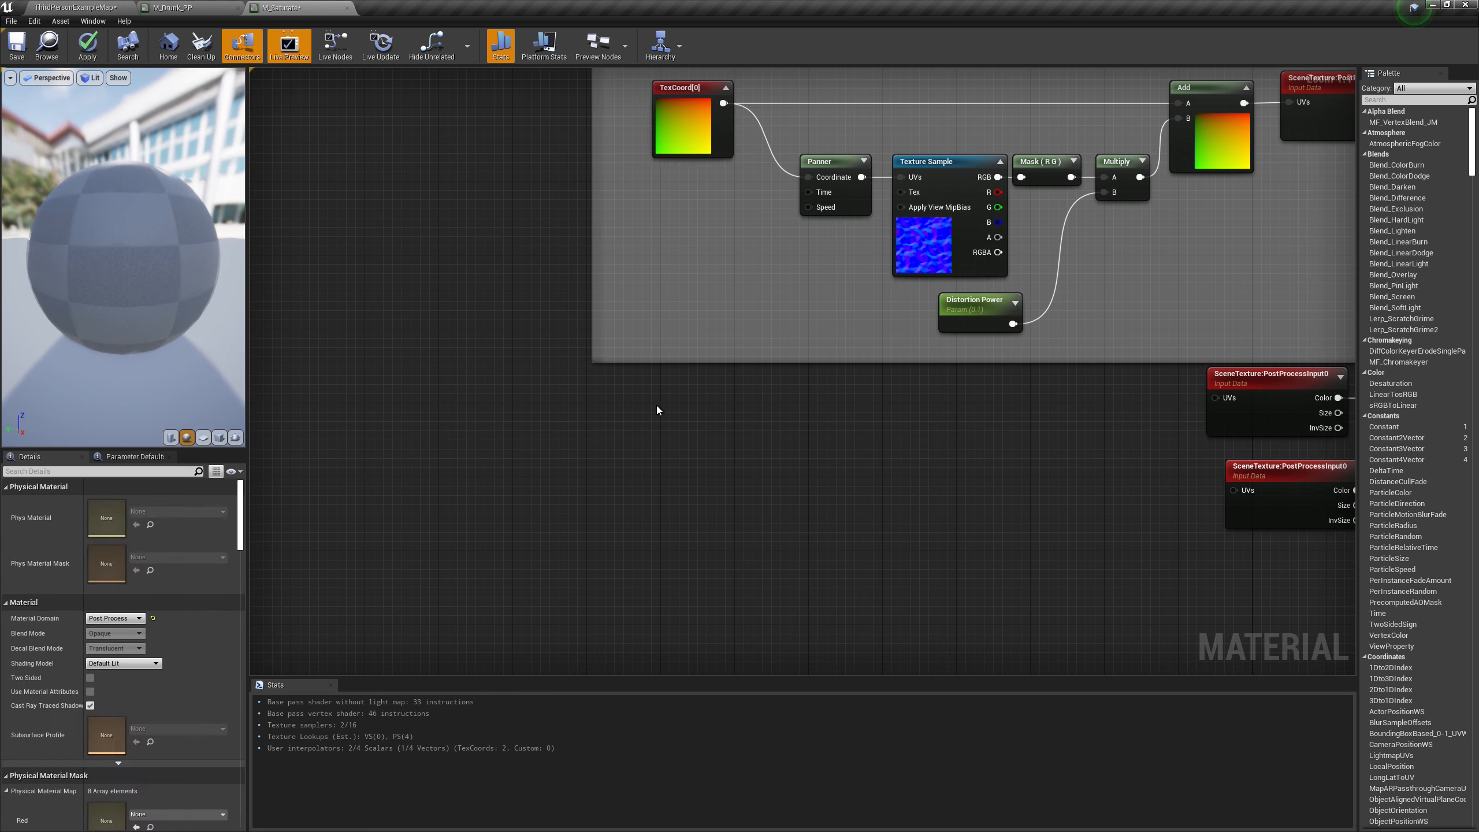
pyautogui.rightClick(657, 406)
pyautogui.write('time')
pyautogui.press('Return')
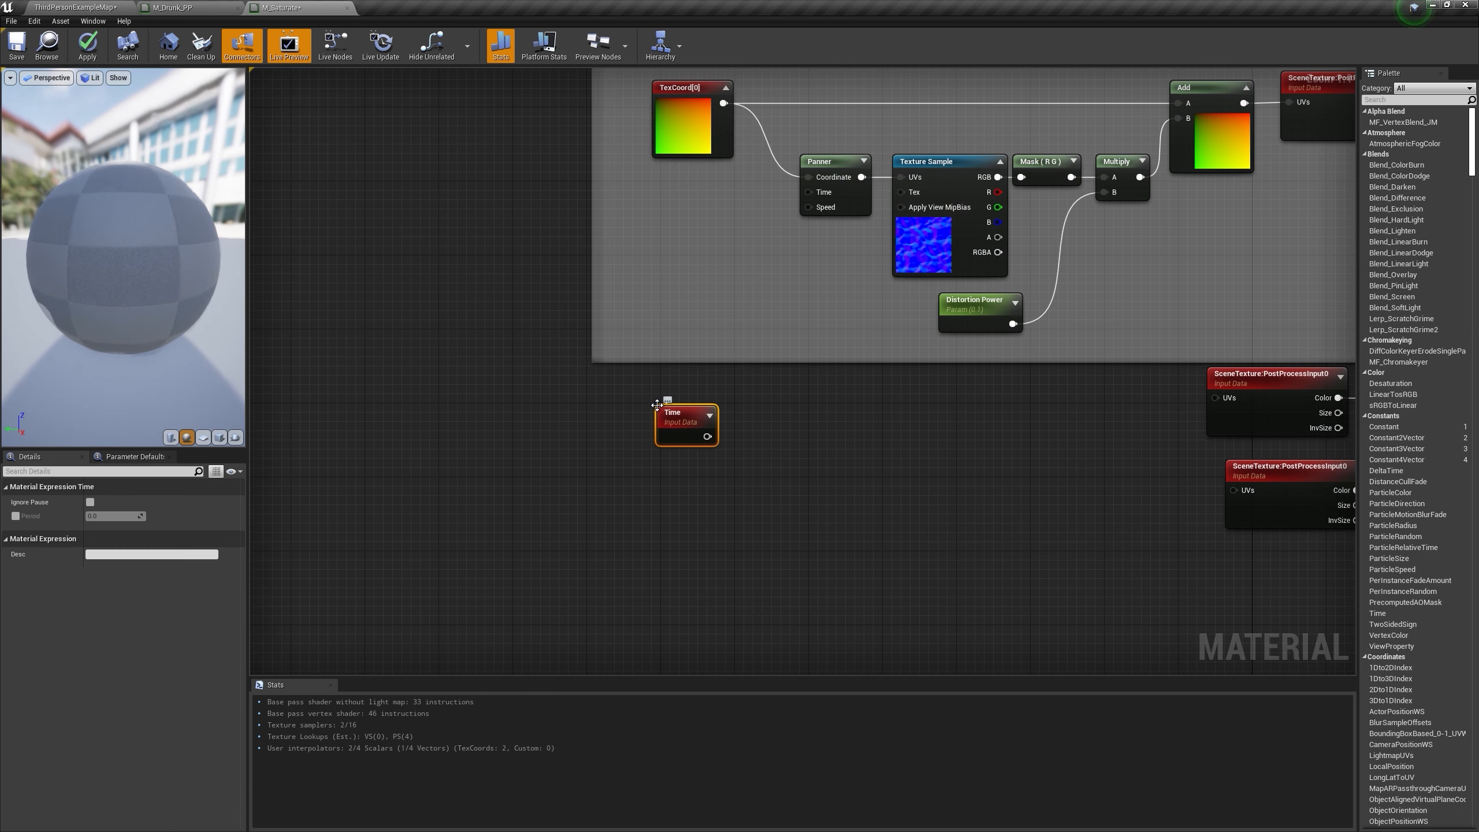
pyautogui.click(741, 437)
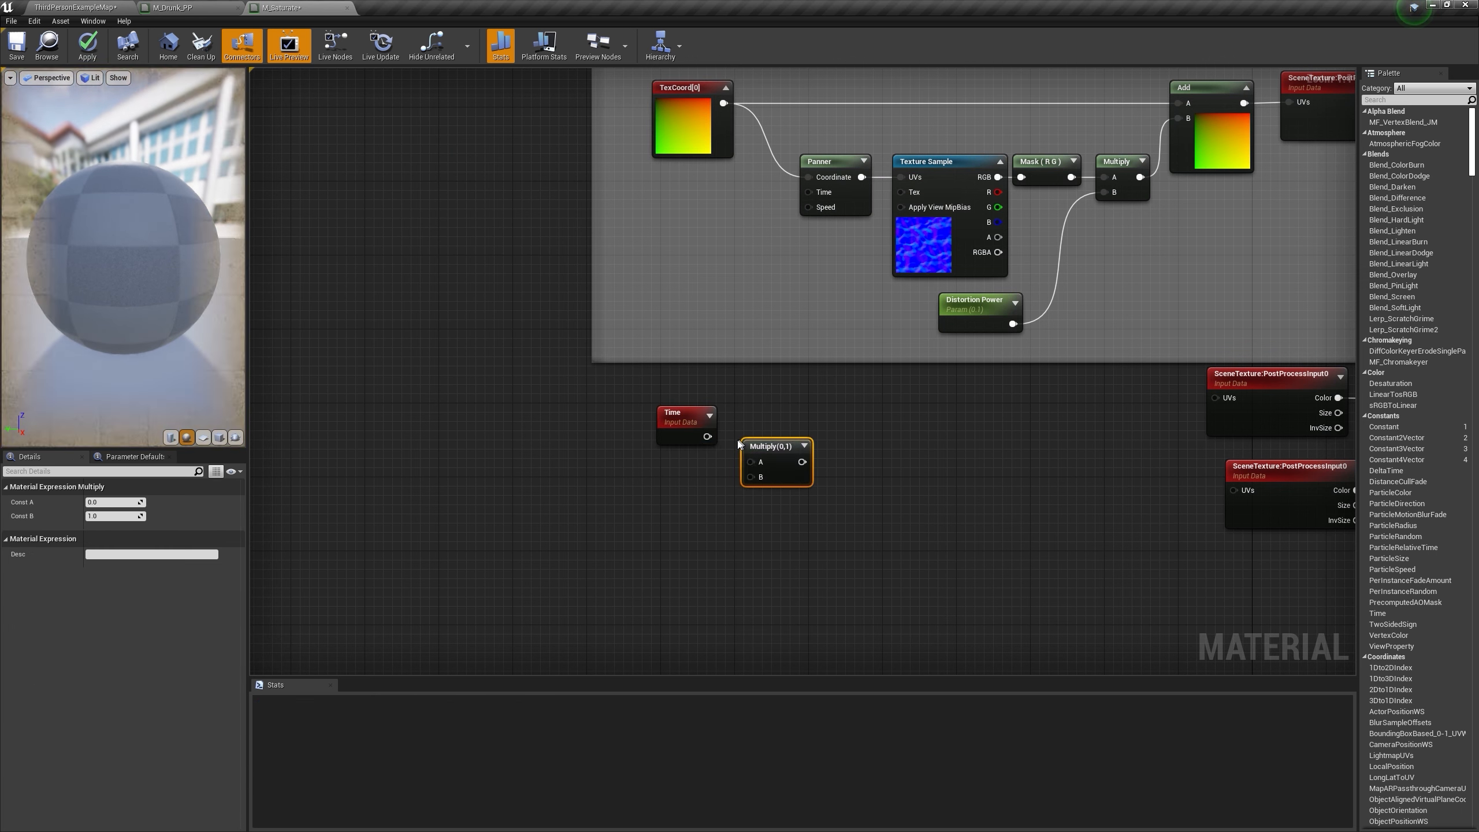
pyautogui.moveTo(708, 437); pyautogui.dragTo(762, 437)
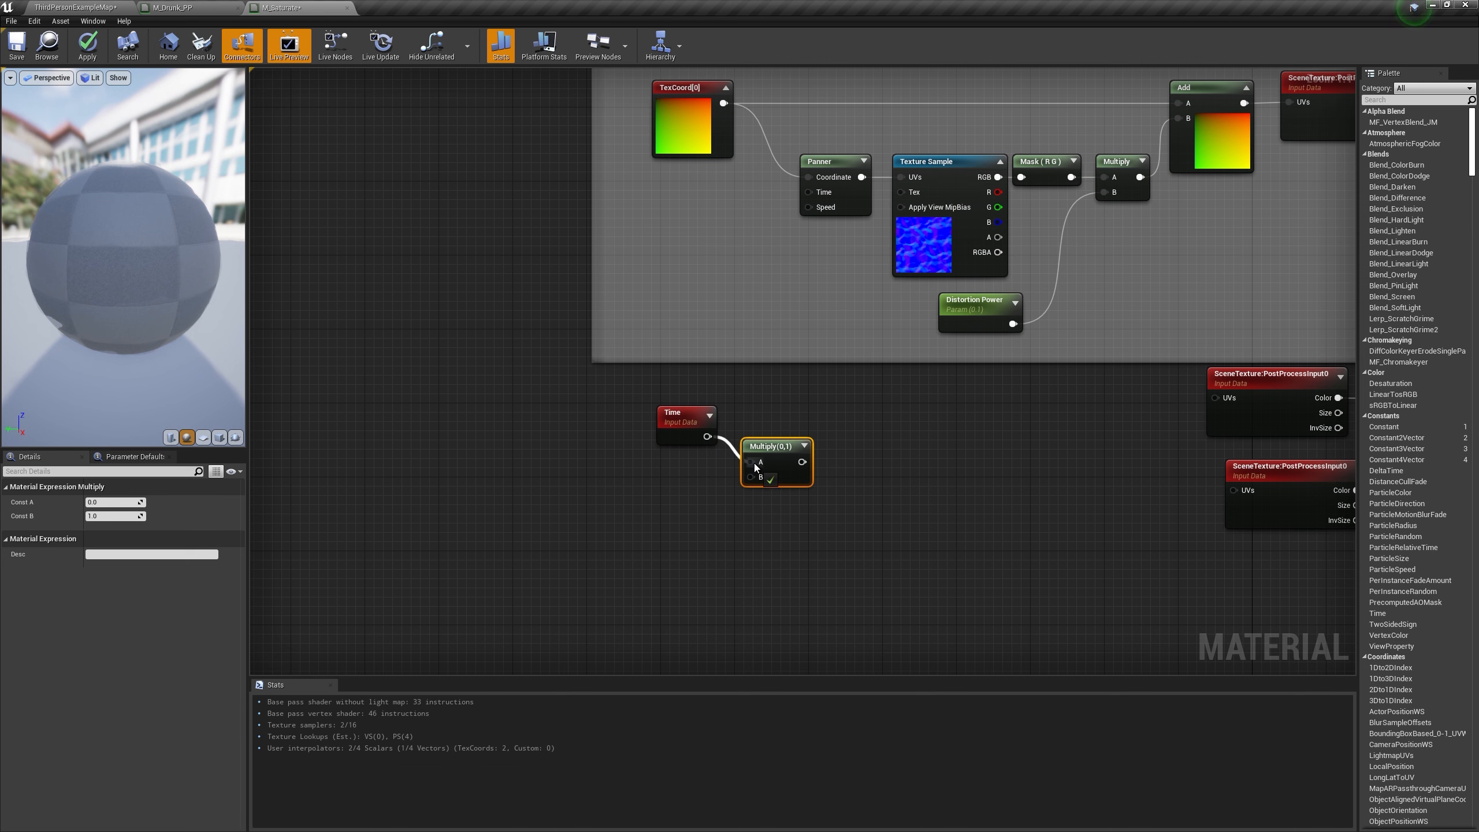
# Step: Add a scalar parameter named Speed as the Multiply's B input and feed the Multiply into a new Sine node
pyautogui.click(665, 507)
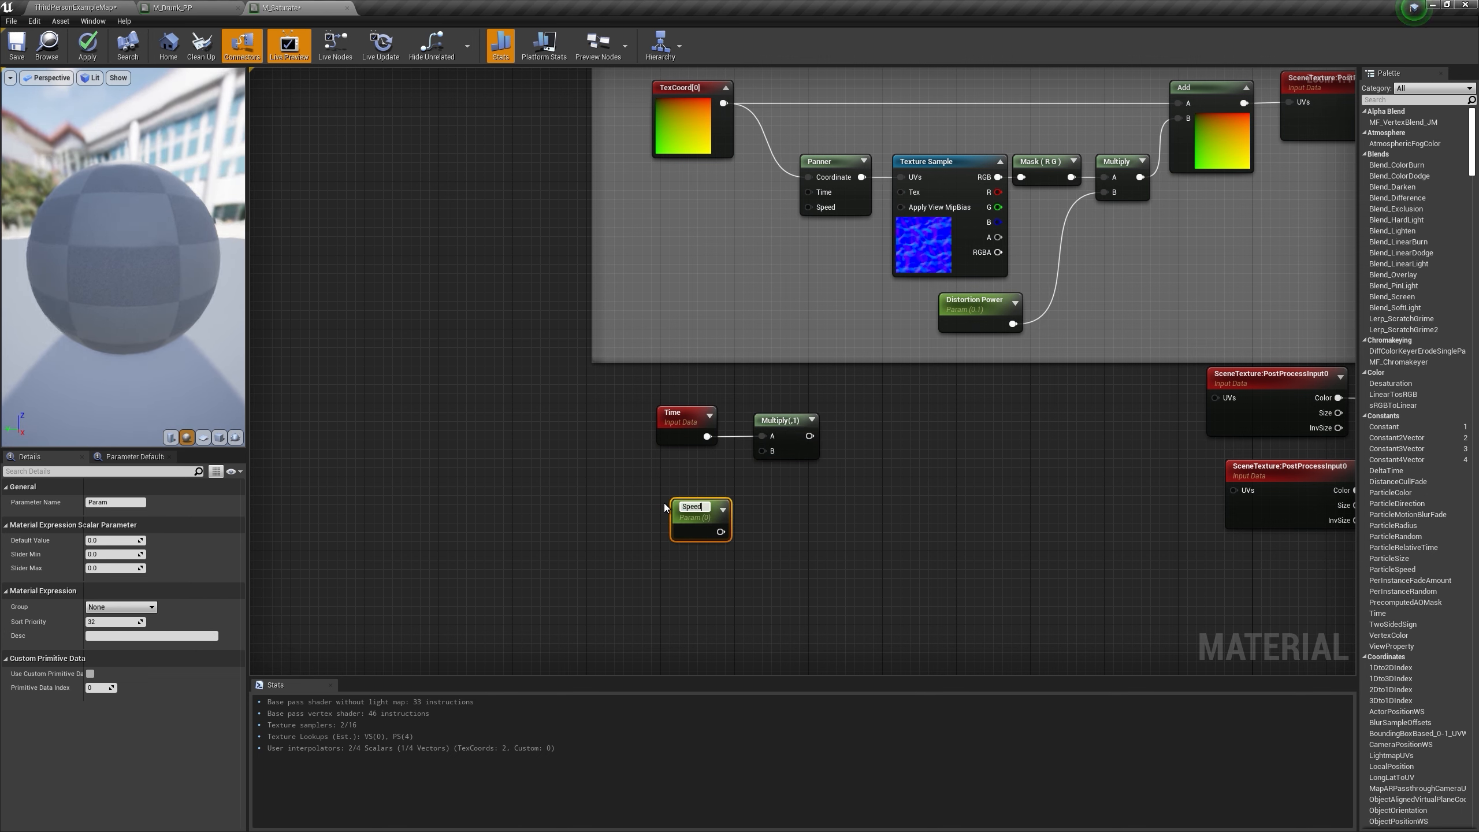
pyautogui.moveTo(687, 507); pyautogui.dragTo(869, 434)
pyautogui.click(862, 424)
pyautogui.write('sine')
pyautogui.press('Return')
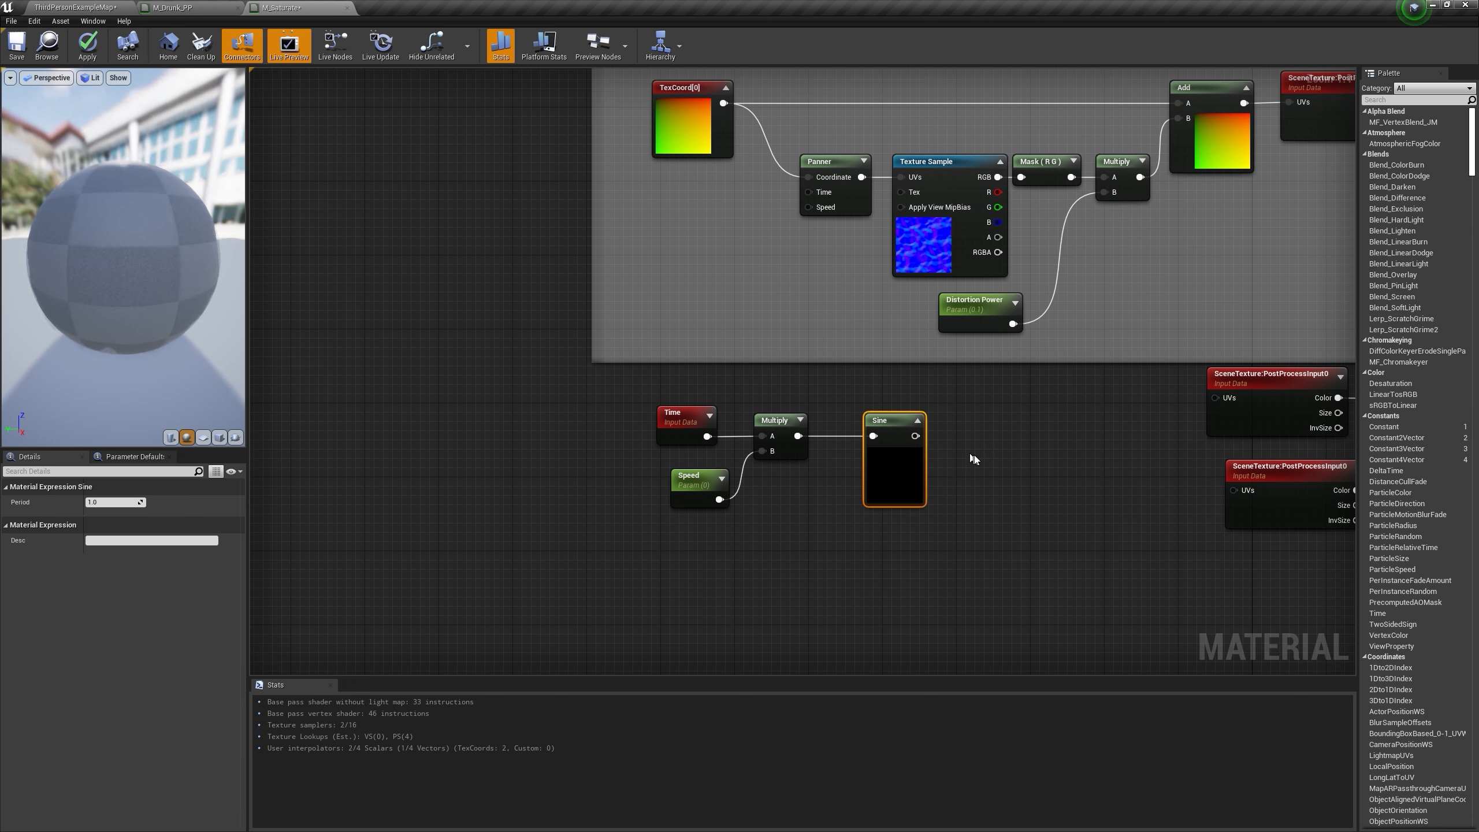
# Step: Shift the Time, Speed, Multiply and Sine nodes back and connect the Sine to a new Add node with a constant of 1
pyautogui.moveTo(663, 406); pyautogui.dragTo(663, 407)
pyautogui.moveTo(763, 429); pyautogui.dragTo(680, 430)
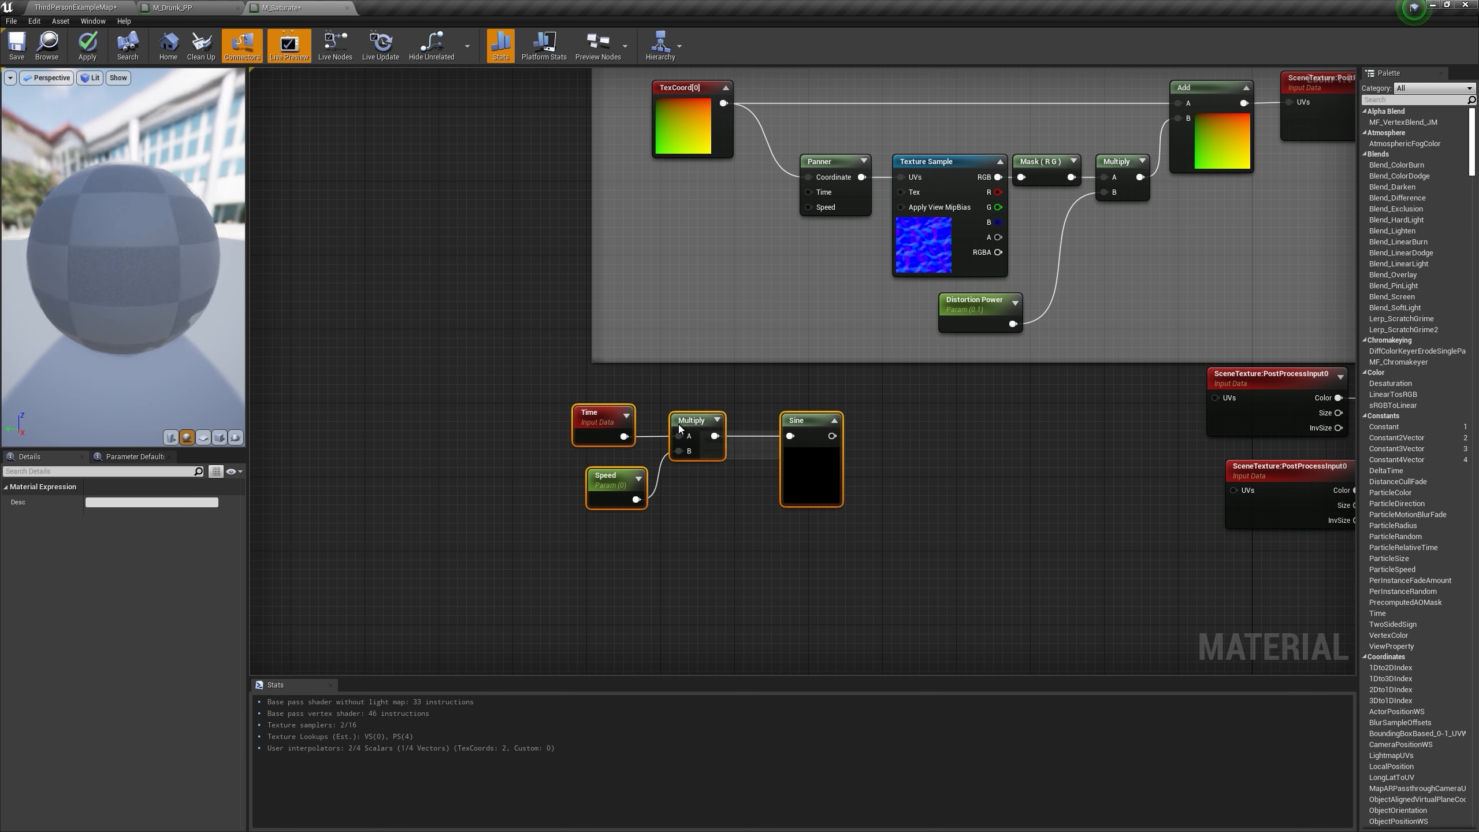
pyautogui.click(868, 430)
pyautogui.press('a')
pyautogui.click(868, 430)
pyautogui.moveTo(833, 436); pyautogui.dragTo(877, 453)
pyautogui.moveTo(877, 454); pyautogui.dragTo(975, 437)
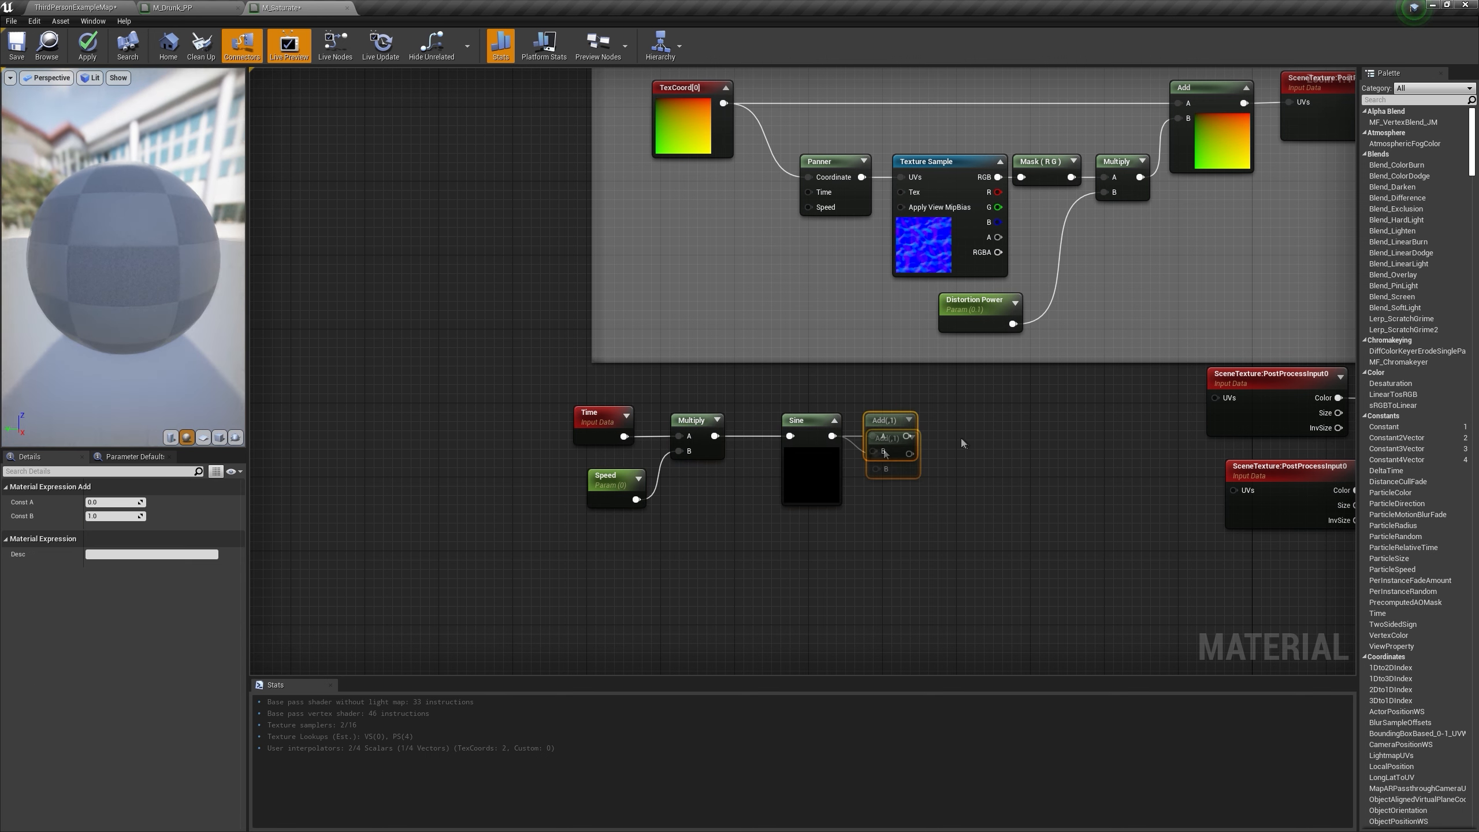
# Step: Multiply the Add result by 0.5 with a new Multiply node and connect it to a new Lerp's Alpha input
pyautogui.press('m')
pyautogui.click(962, 442)
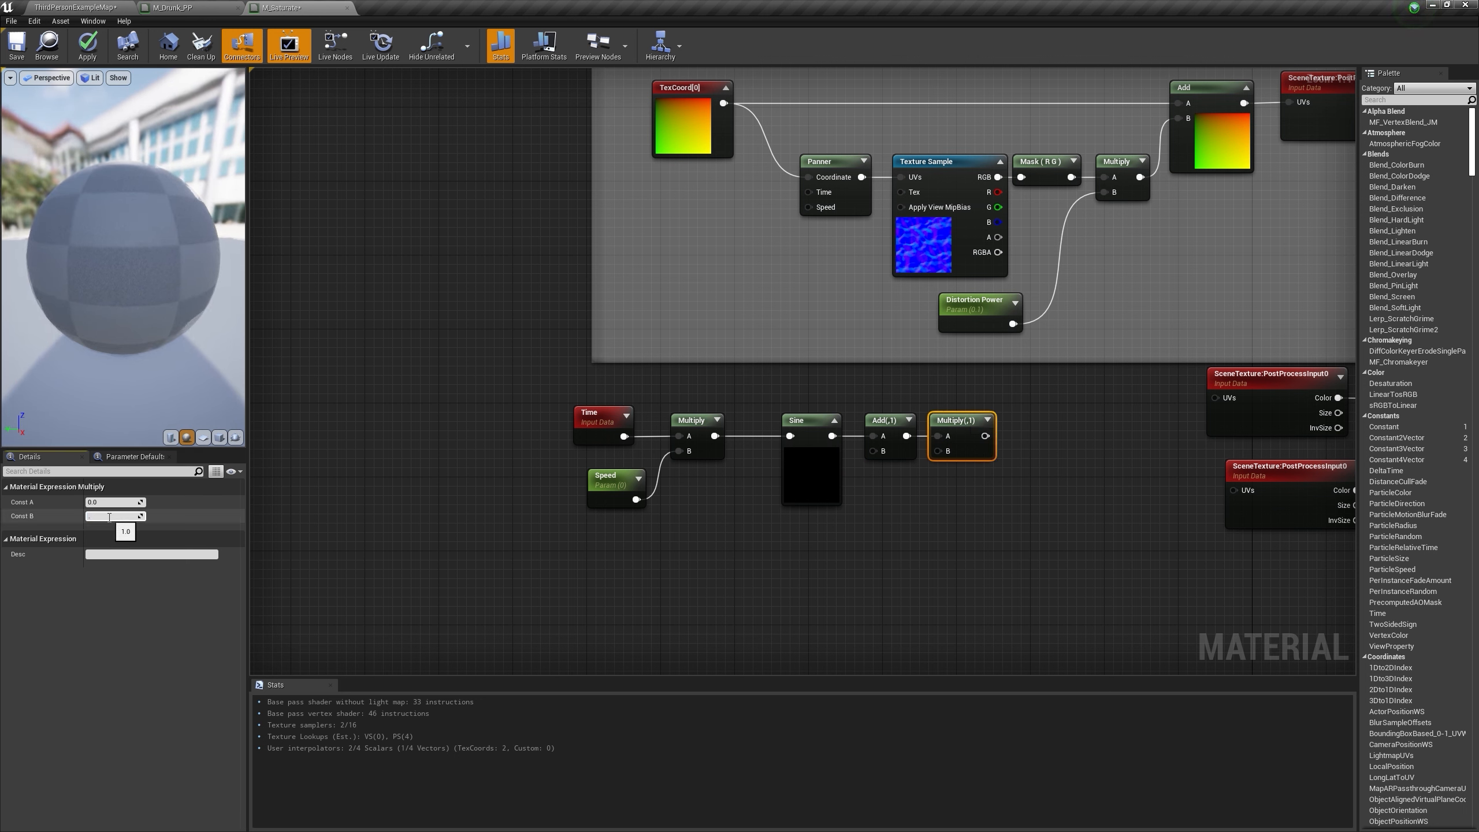
pyautogui.write('.5')
pyautogui.press('Return')
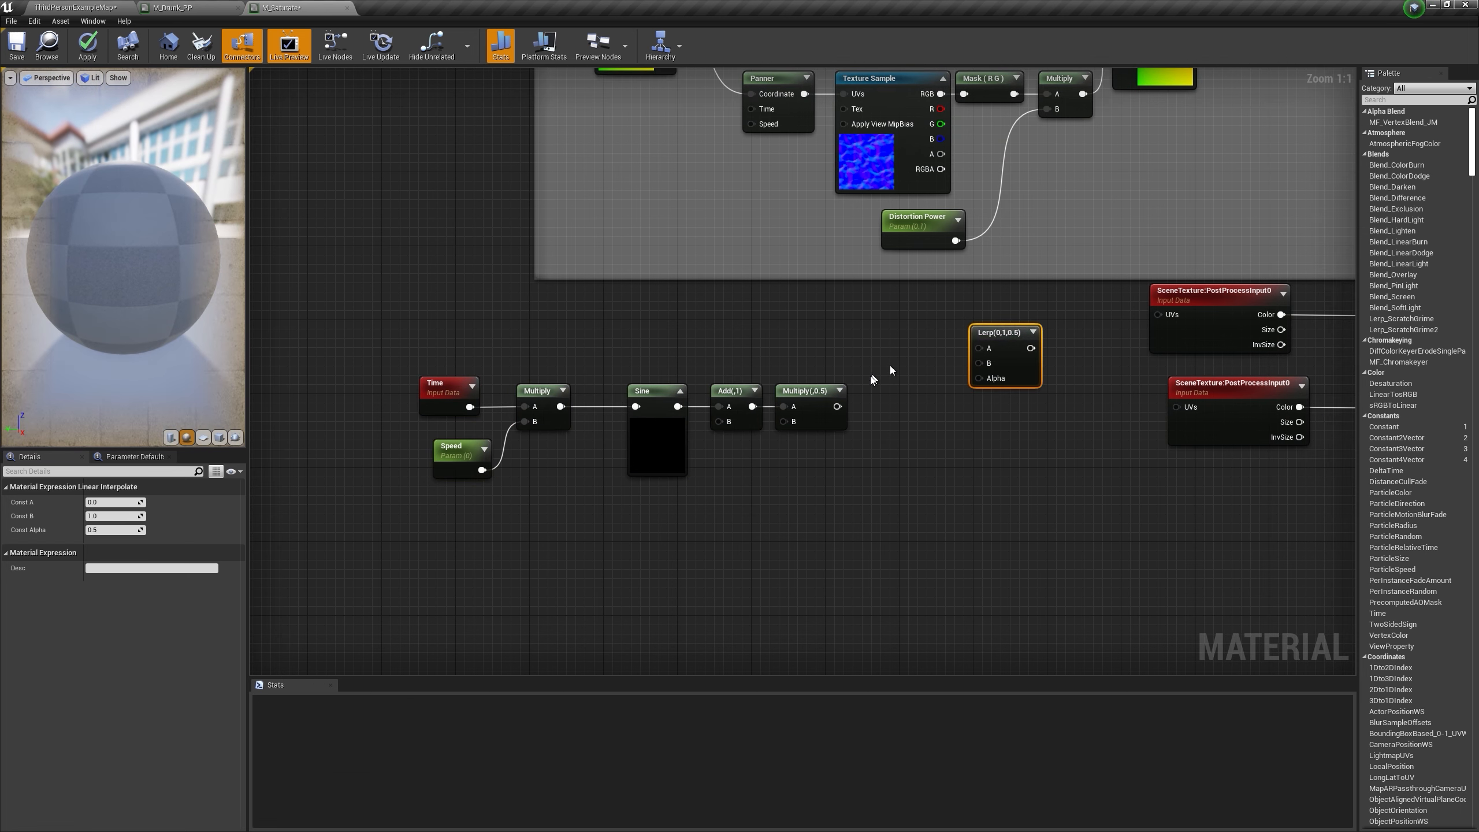
pyautogui.moveTo(995, 371); pyautogui.dragTo(989, 378)
# Step: Set the Speed parameter's default value to 0.1 and nudge the Lerp node into place
pyautogui.click(457, 449)
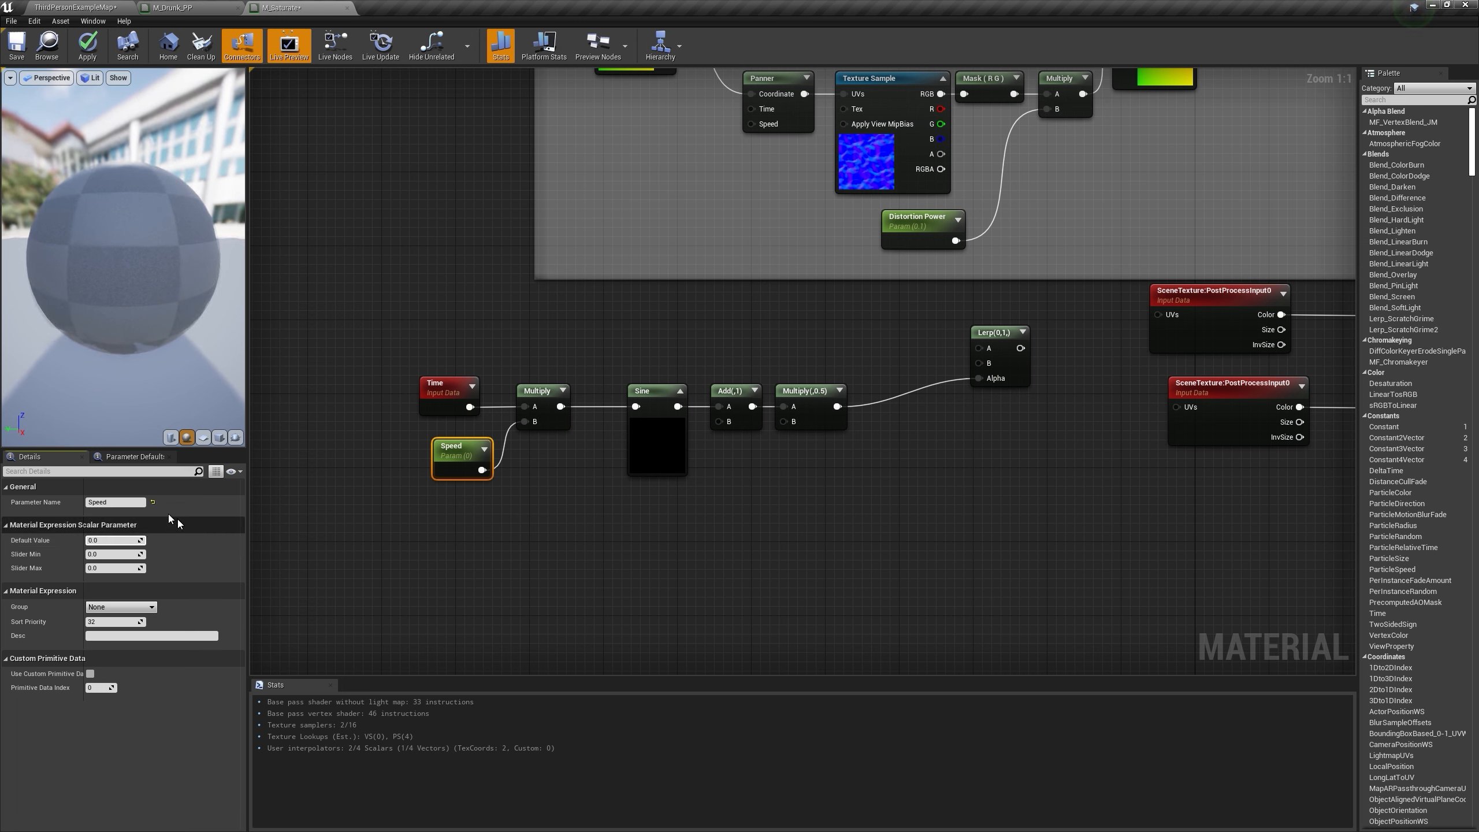
pyautogui.write('0.01')
pyautogui.press('Return')
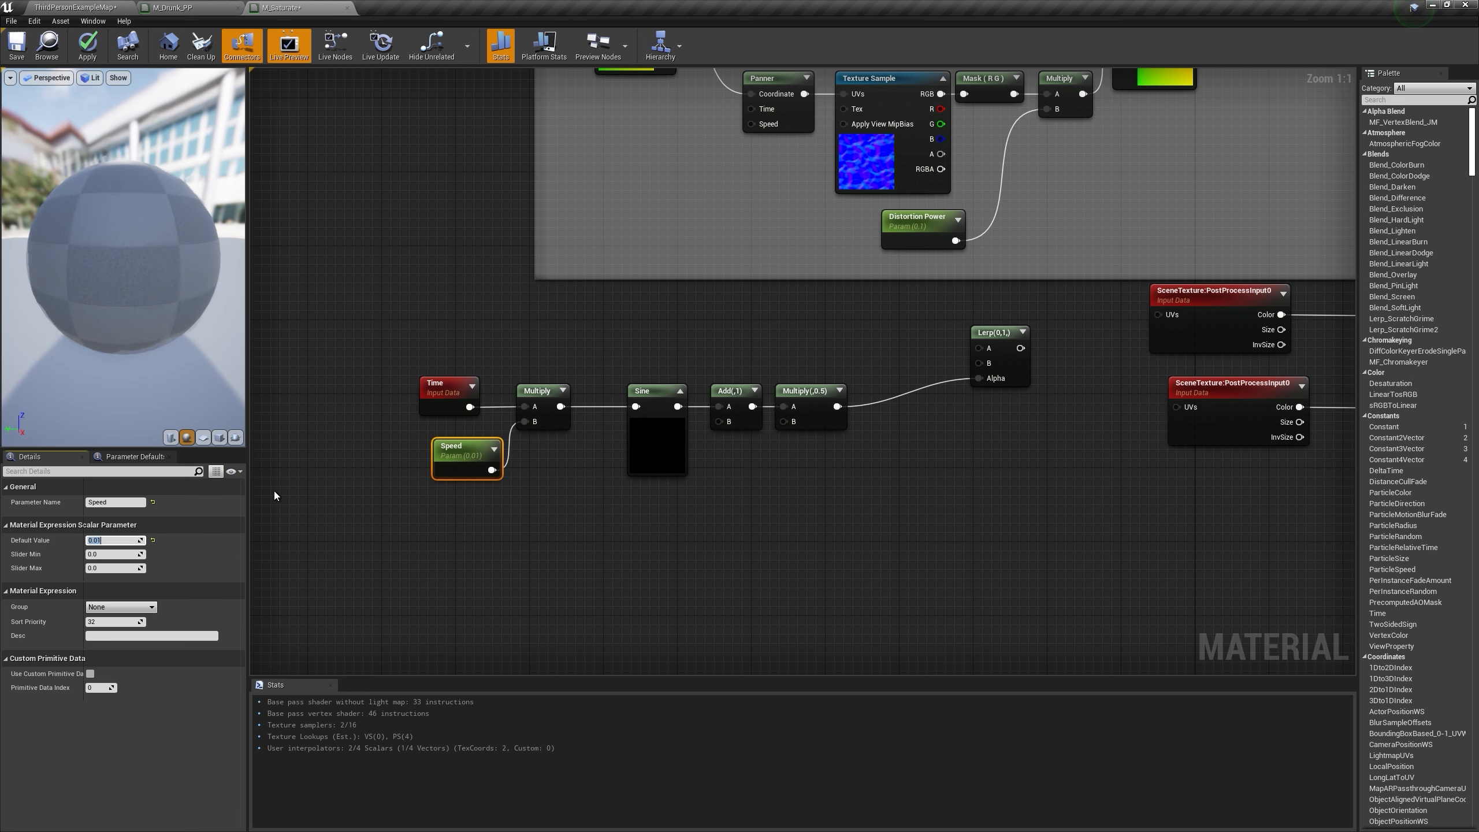
pyautogui.write('0.1')
pyautogui.press('Return')
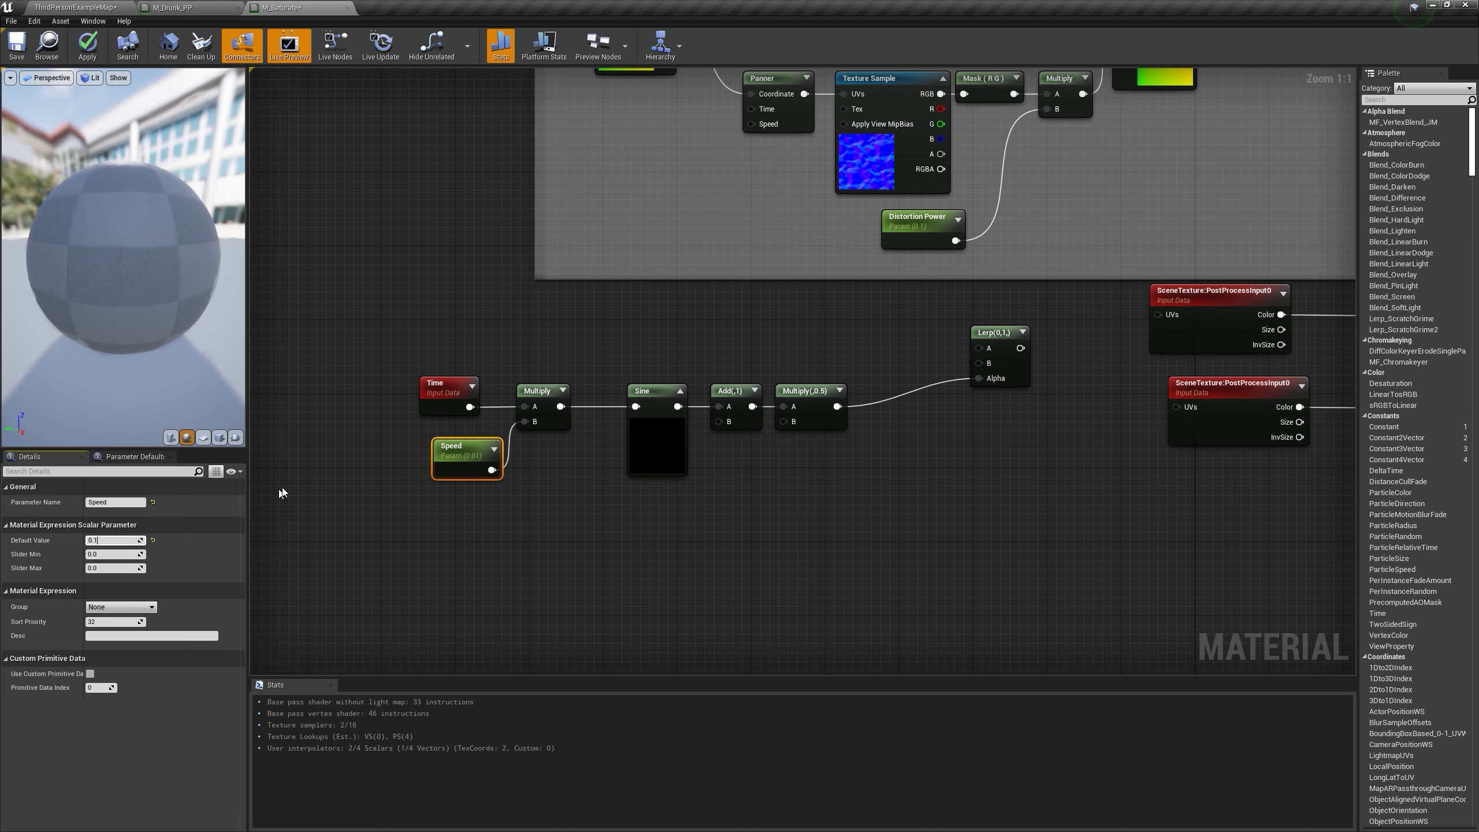
pyautogui.moveTo(1005, 333); pyautogui.dragTo(1018, 346)
pyautogui.click(803, 339)
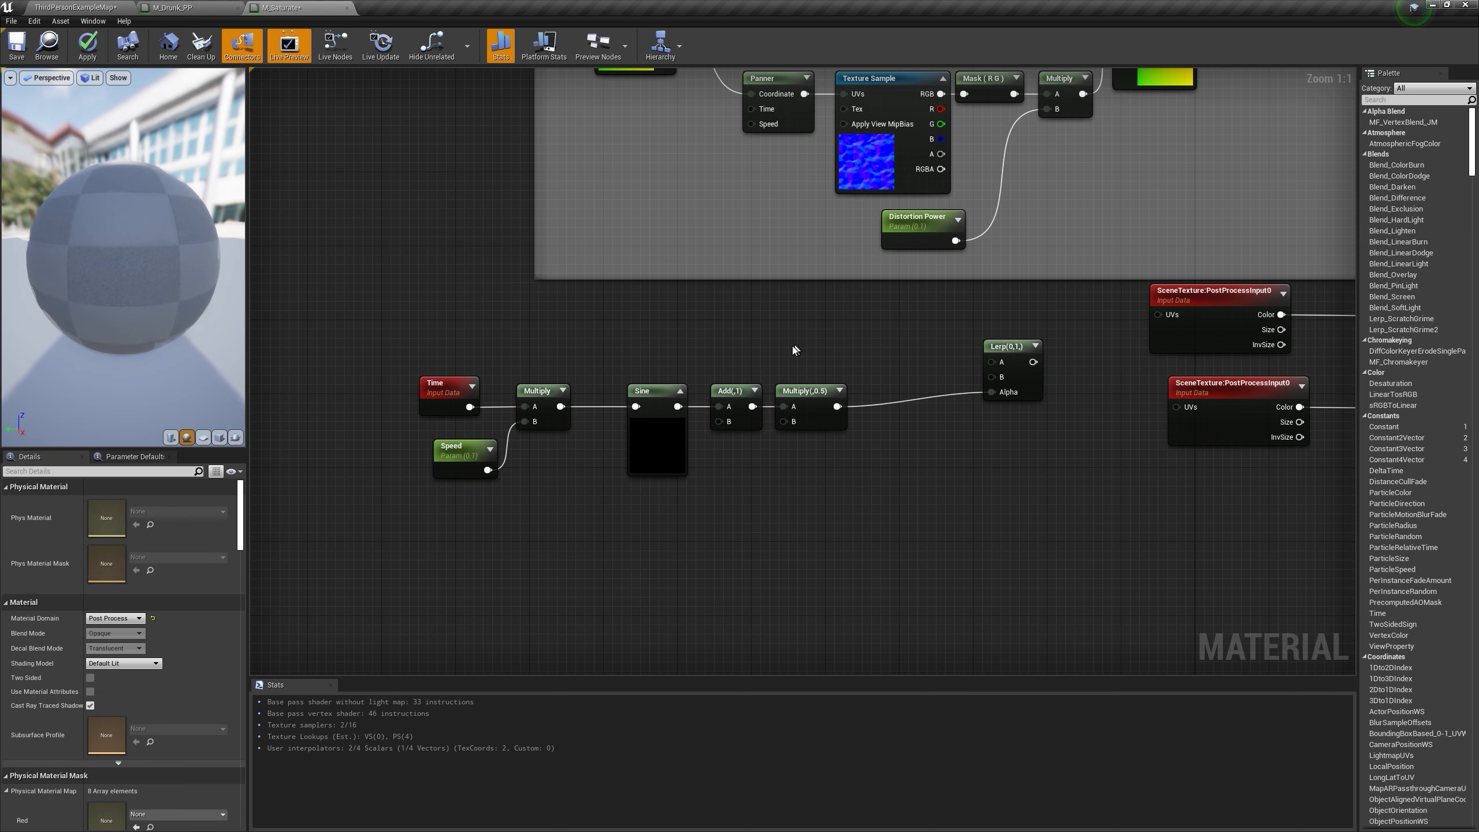
# Step: Add a scalar parameter named Offset with a default value of 0.01 and connect it to the Lerp's B input
pyautogui.press('s')
pyautogui.click(783, 343)
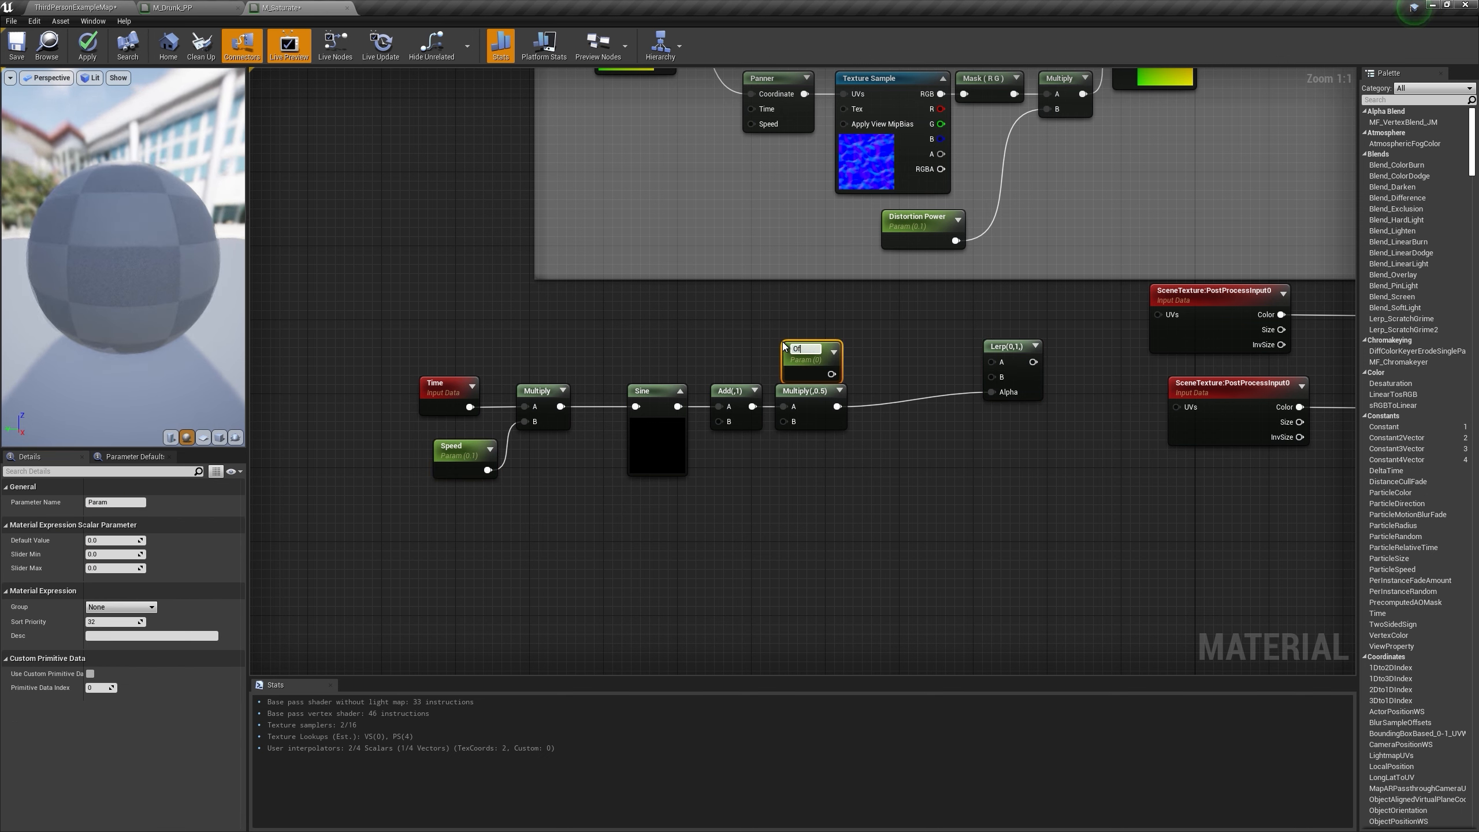
pyautogui.moveTo(825, 354); pyautogui.dragTo(823, 333)
pyautogui.moveTo(828, 351); pyautogui.dragTo(992, 377)
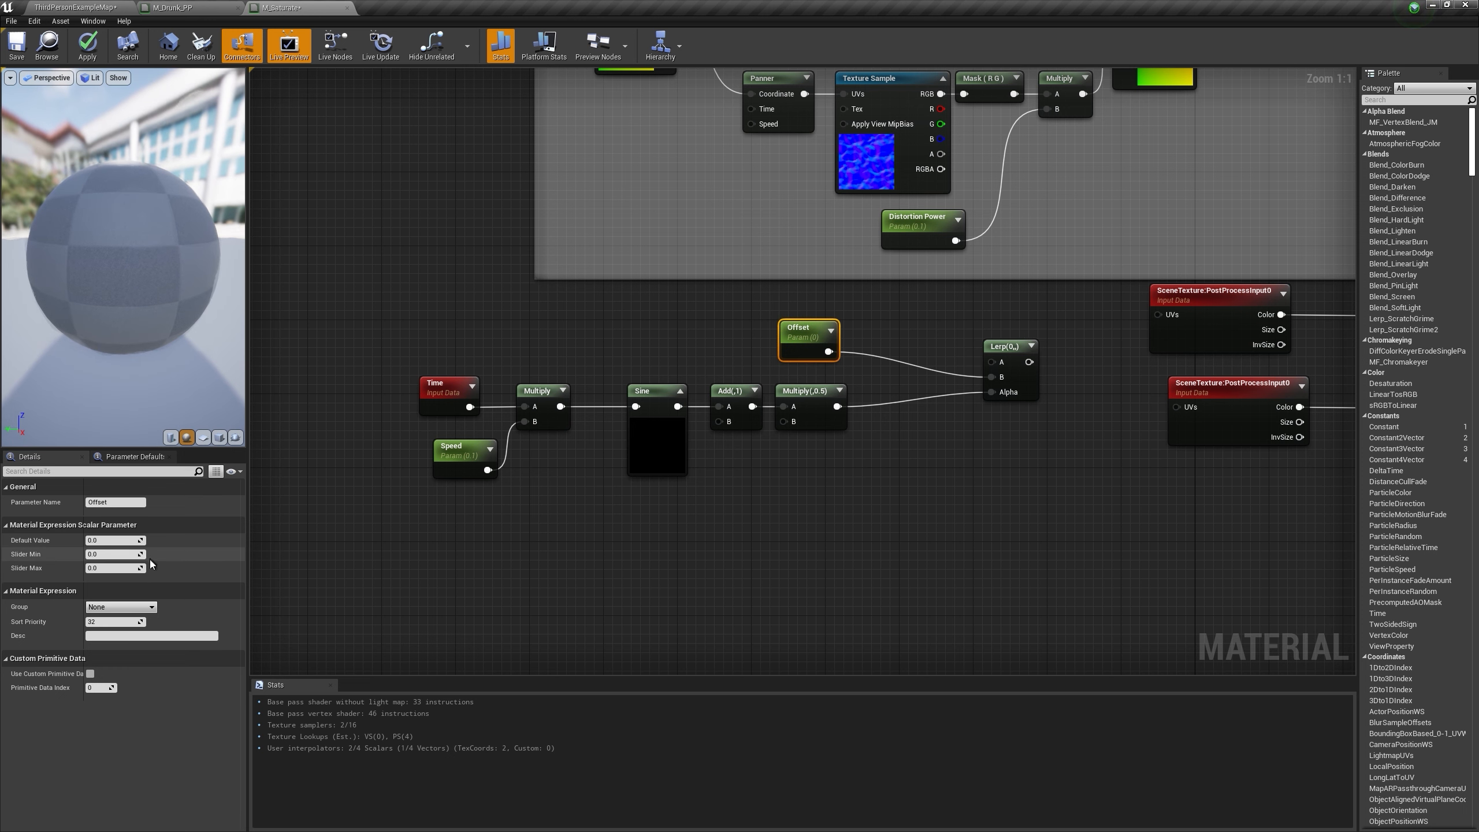
pyautogui.click(103, 541)
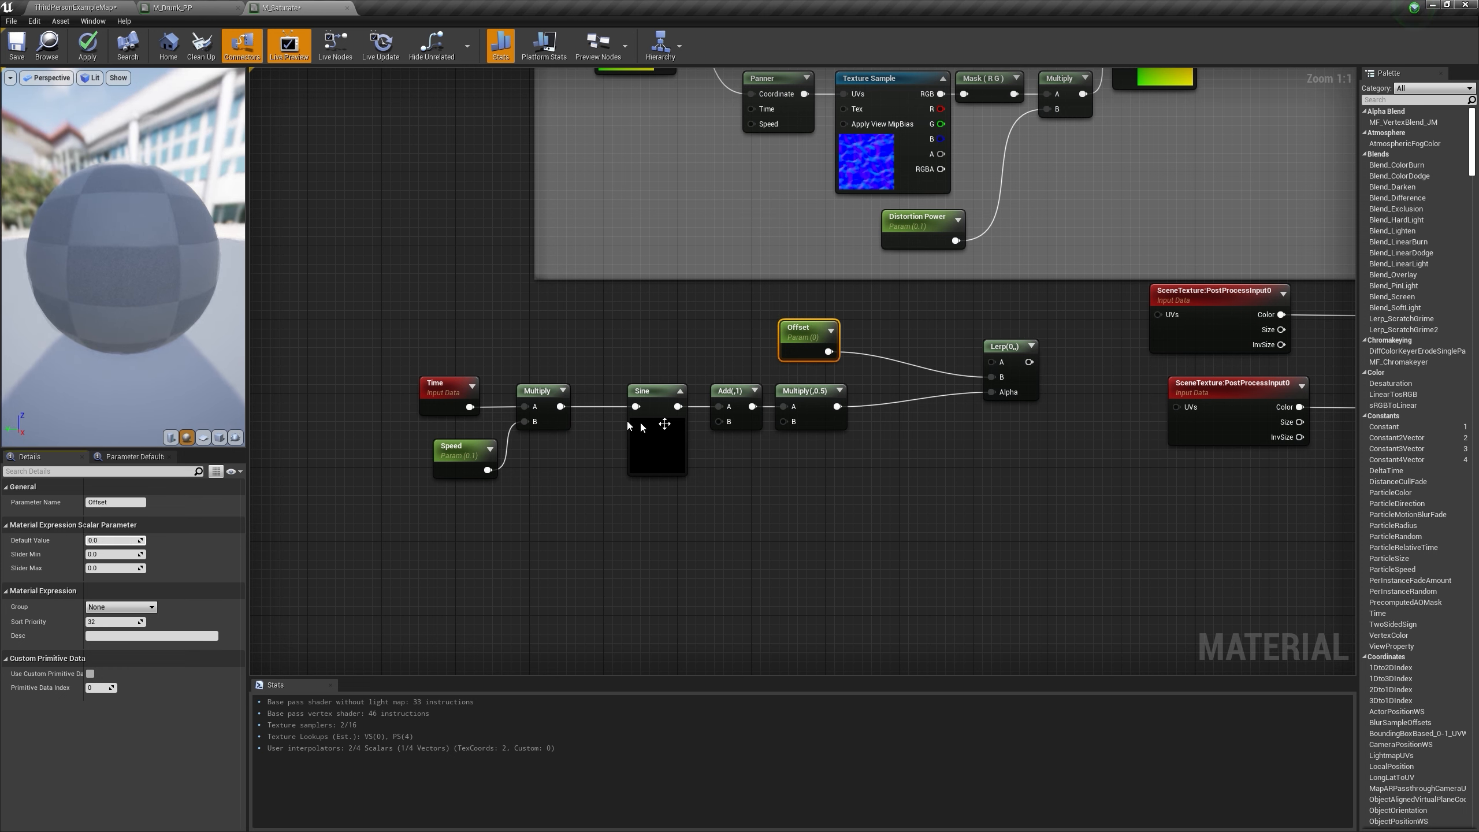
pyautogui.write('0.01')
pyautogui.press('Return')
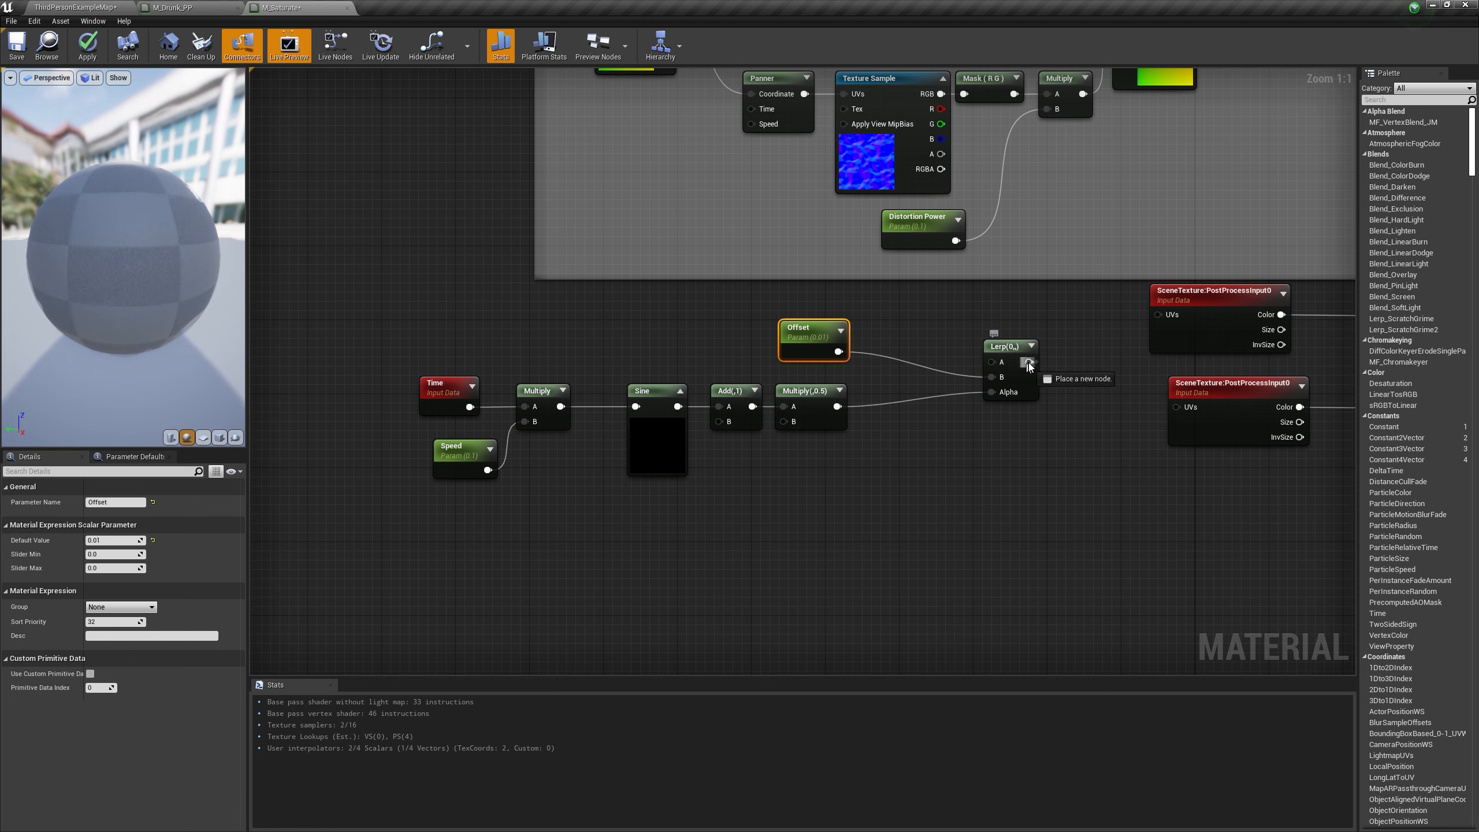
# Step: Connect the Lerp to the upper SceneTexture's UVs below the Heat Haze comment and shift the whole Time-to-Lerp chain back to make room
pyautogui.moveTo(1161, 324); pyautogui.dragTo(1159, 318)
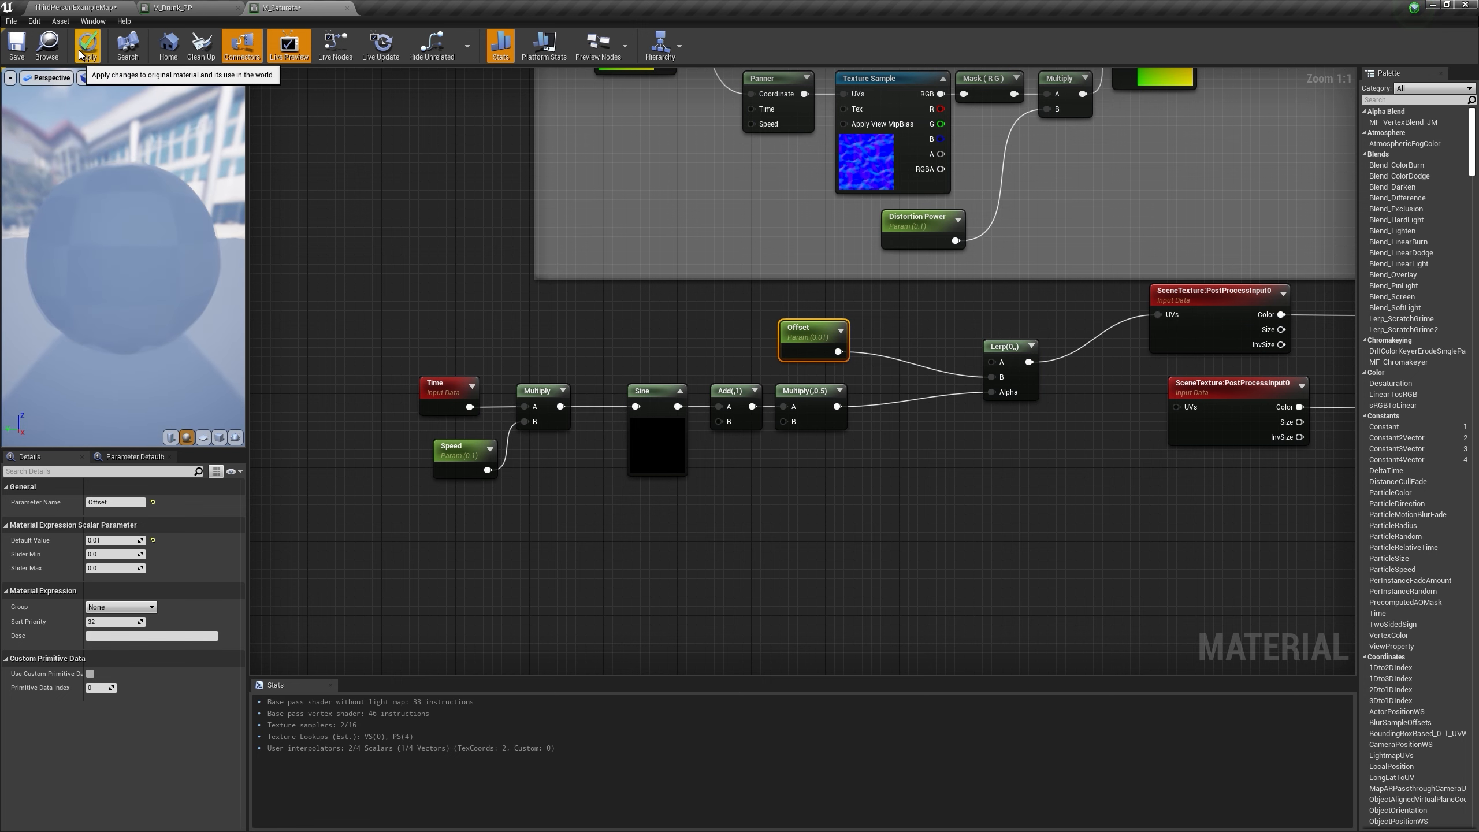
pyautogui.moveTo(1162, 568); pyautogui.dragTo(473, 360)
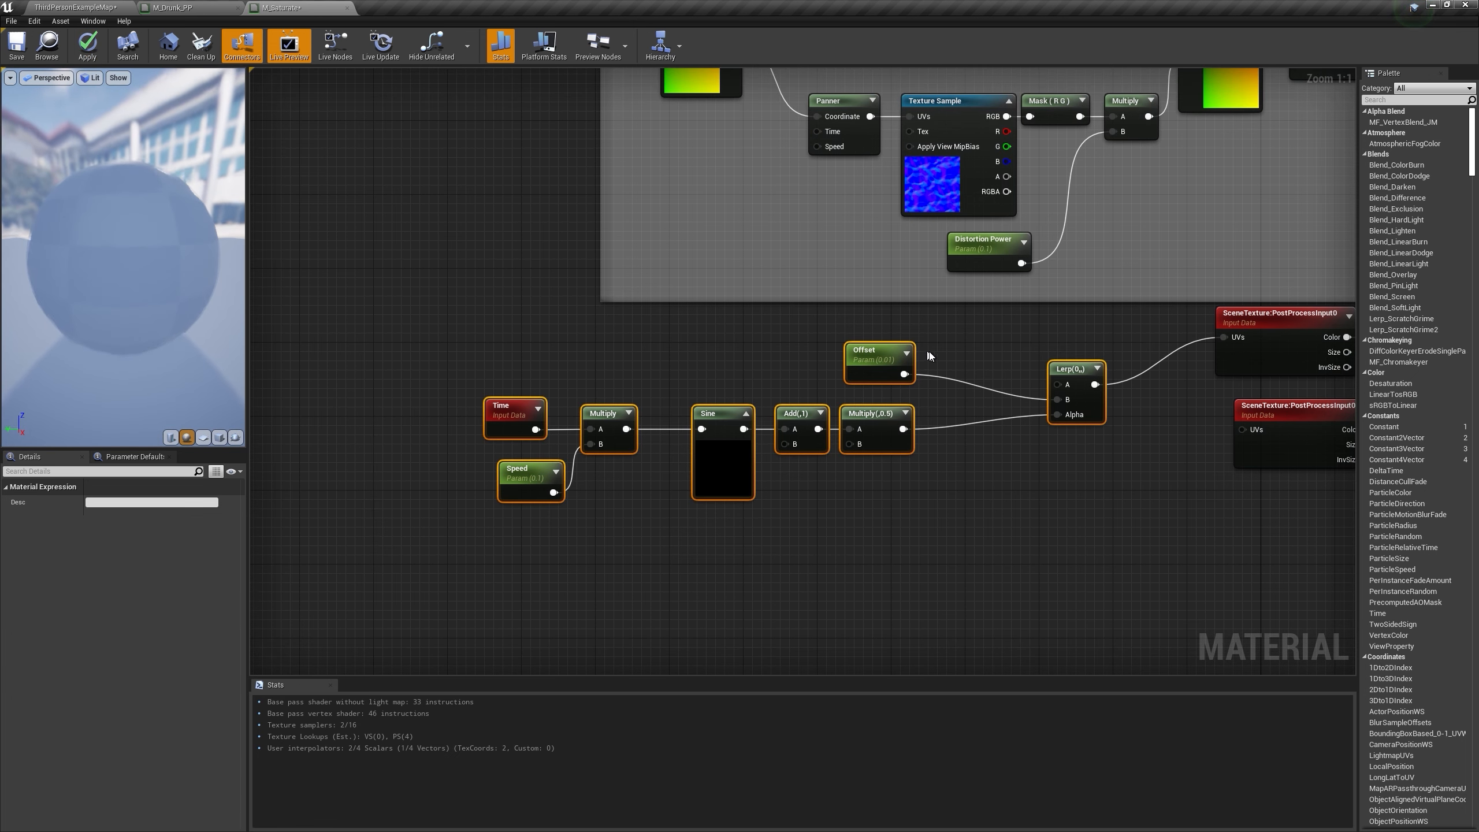
pyautogui.moveTo(881, 350); pyautogui.dragTo(623, 396)
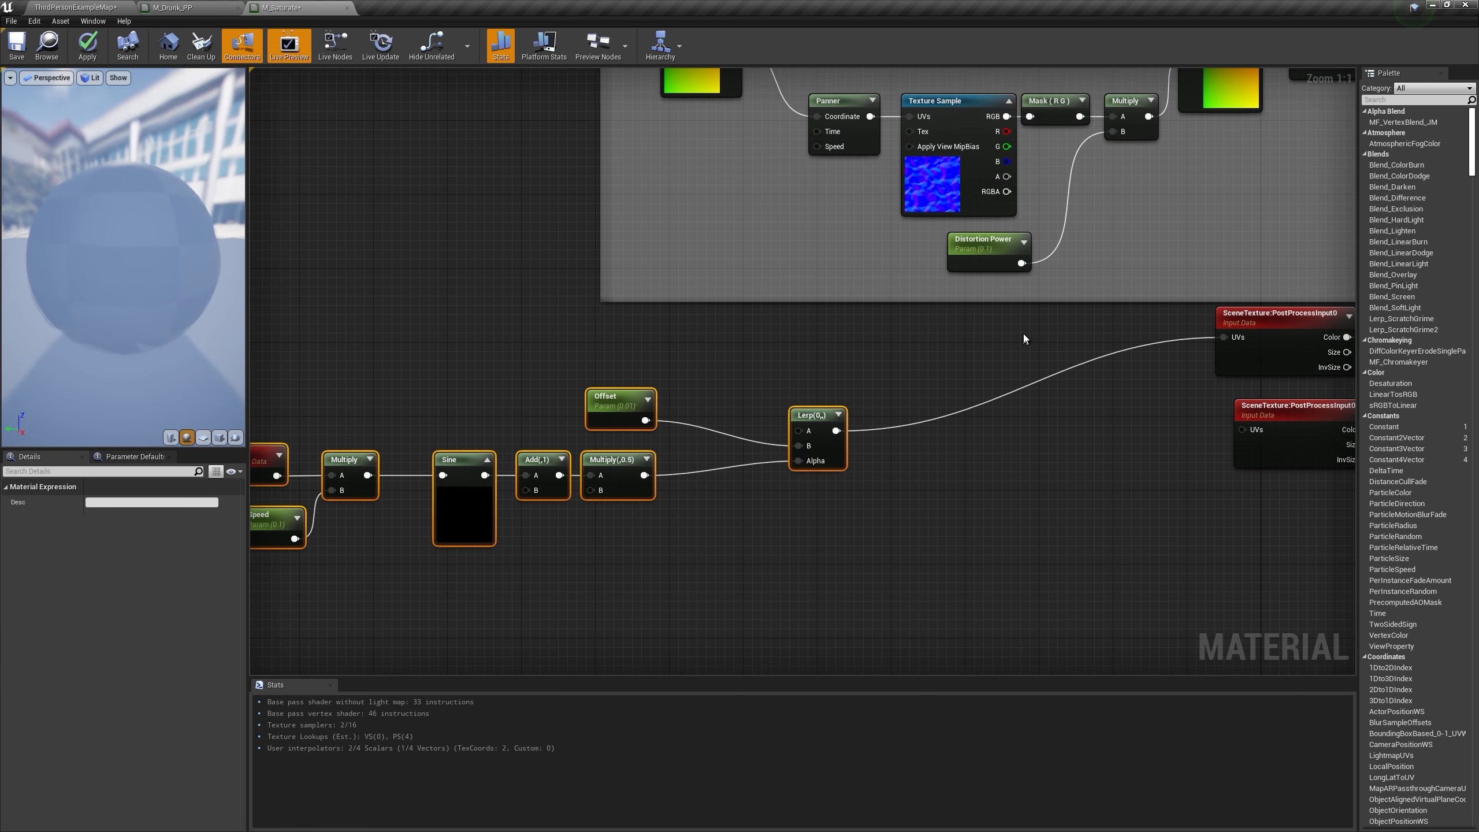
# Step: Insert an Add node that sums the TexCoord and the Lerp output and feeds the upper SceneTexture's UVs
pyautogui.click(1026, 337)
pyautogui.press('a')
pyautogui.click(990, 343)
pyautogui.moveTo(985, 344); pyautogui.dragTo(979, 427, button='right')
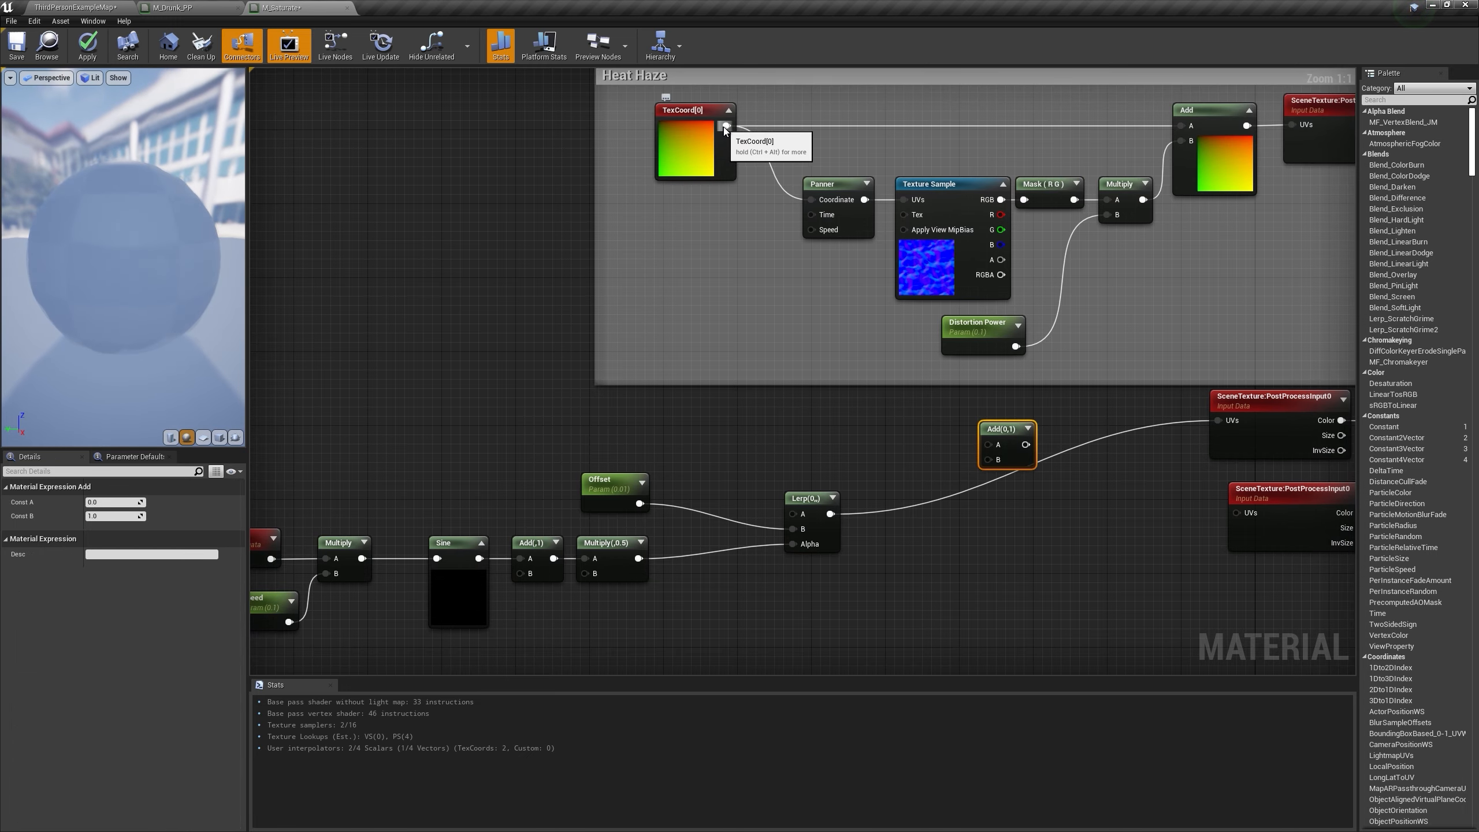
pyautogui.moveTo(725, 126); pyautogui.dragTo(989, 444)
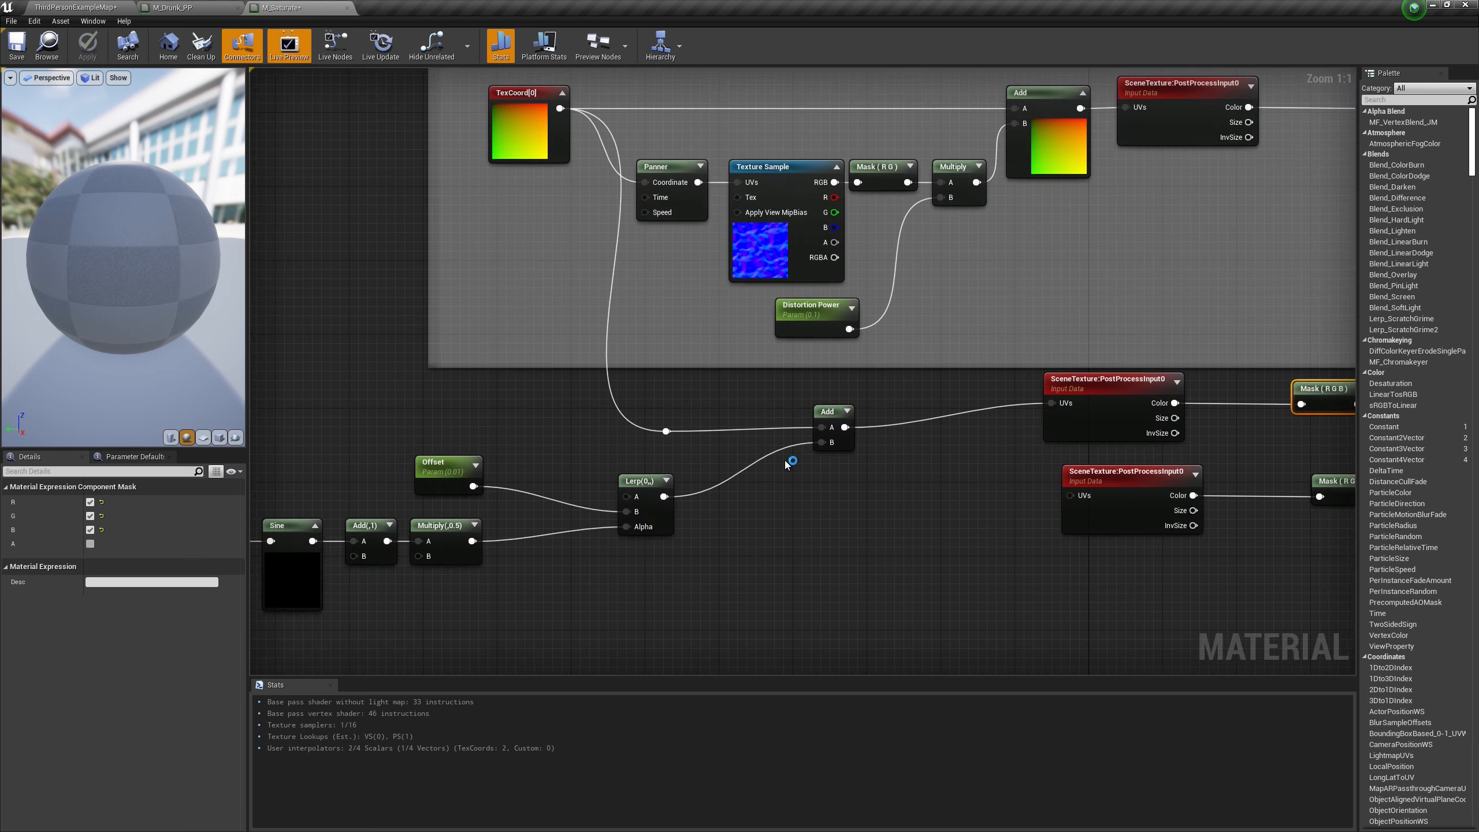
# Step: Set the Offset parameter's default value to 0.1 and apply the material
pyautogui.click(658, 483)
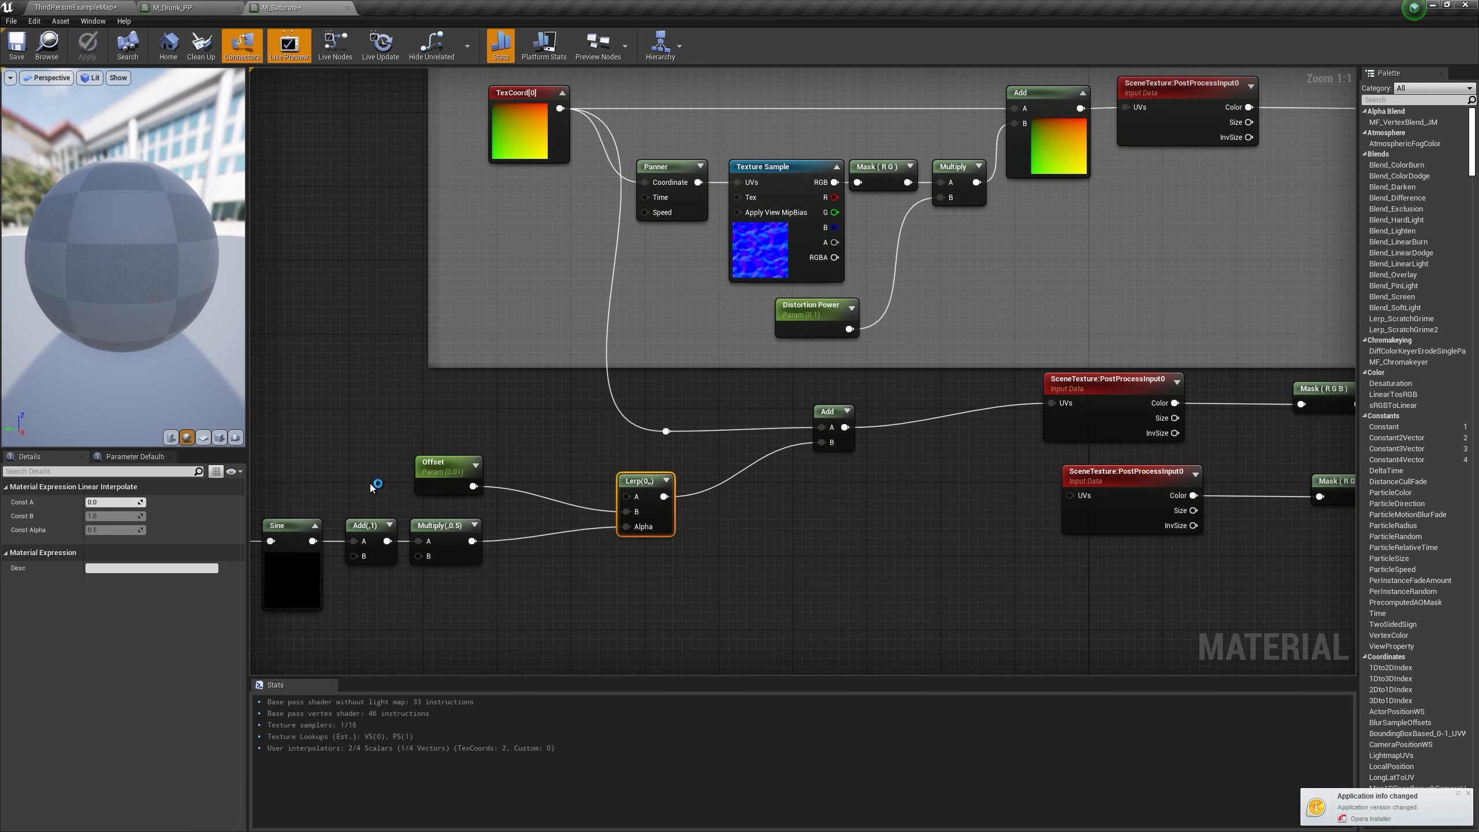
pyautogui.click(470, 462)
pyautogui.click(127, 539)
pyautogui.write('0.1')
pyautogui.click(94, 57)
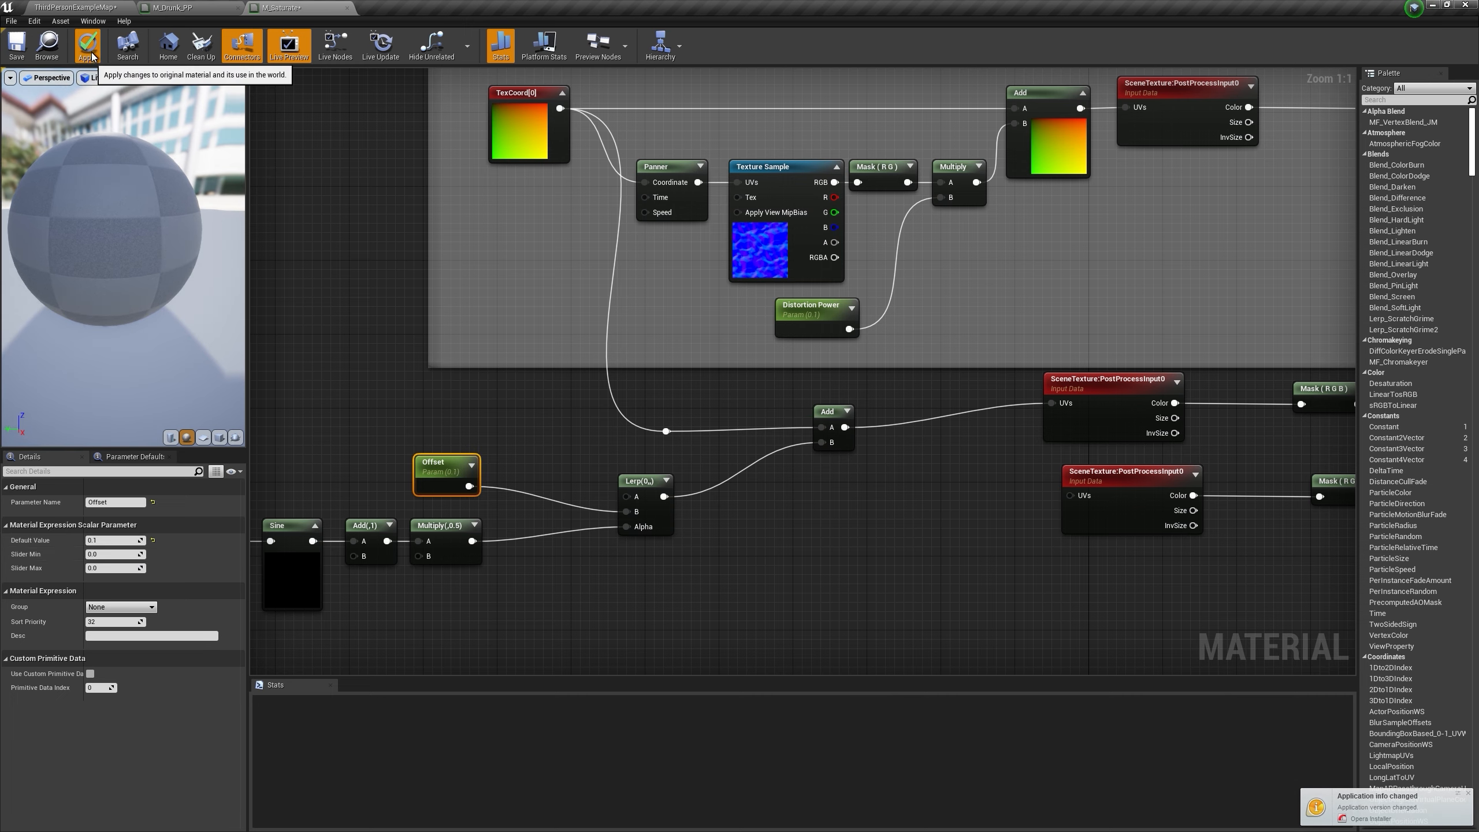
# Step: Check the effect in the level, and connect the Divide output to the material's Emissive Color
pyautogui.click(76, 8)
pyautogui.press('s')
pyautogui.moveTo(751, 306); pyautogui.dragTo(705, 304, button='right')
pyautogui.press('w')
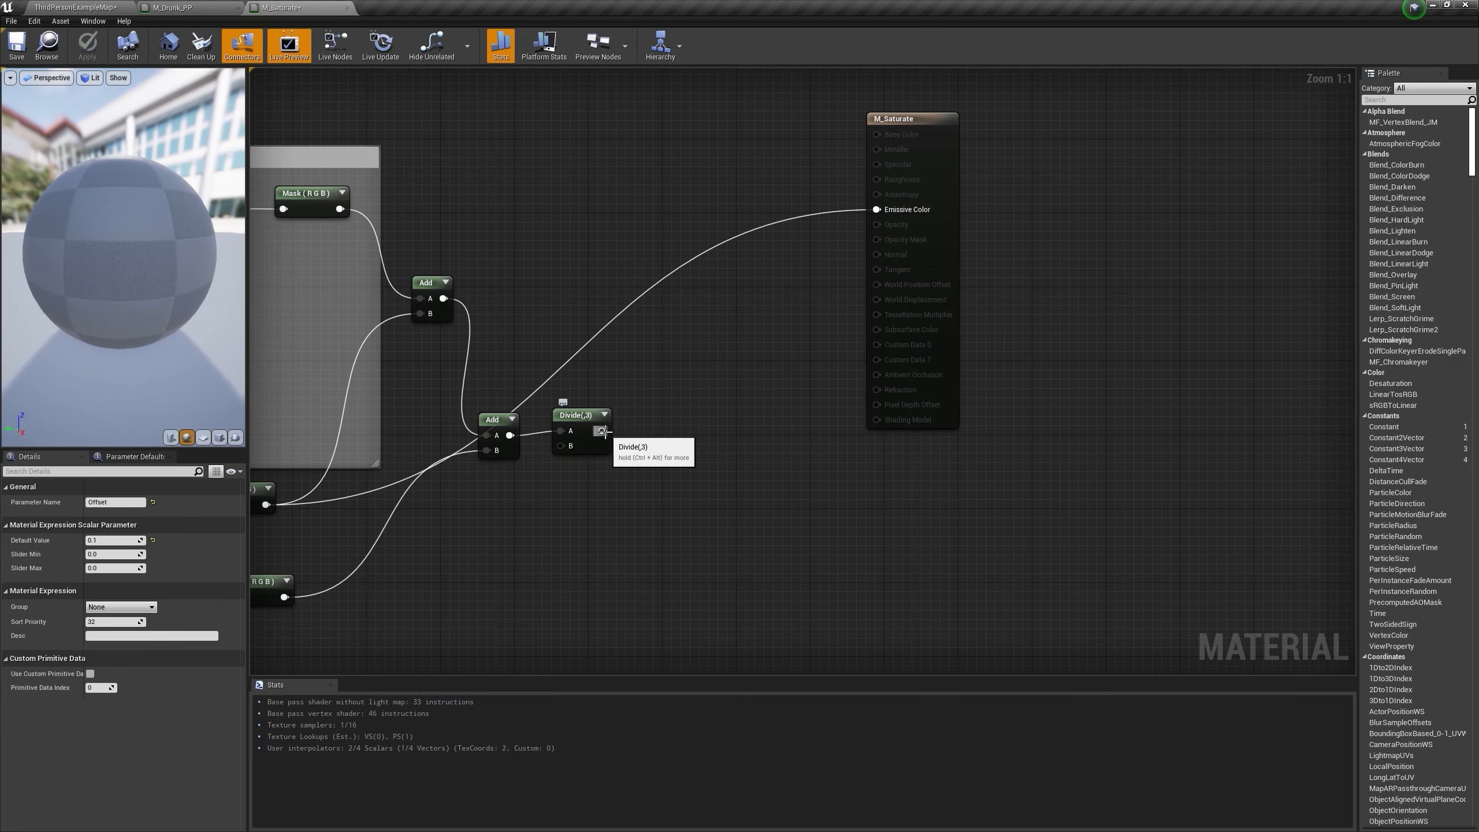
pyautogui.moveTo(602, 432); pyautogui.dragTo(891, 208)
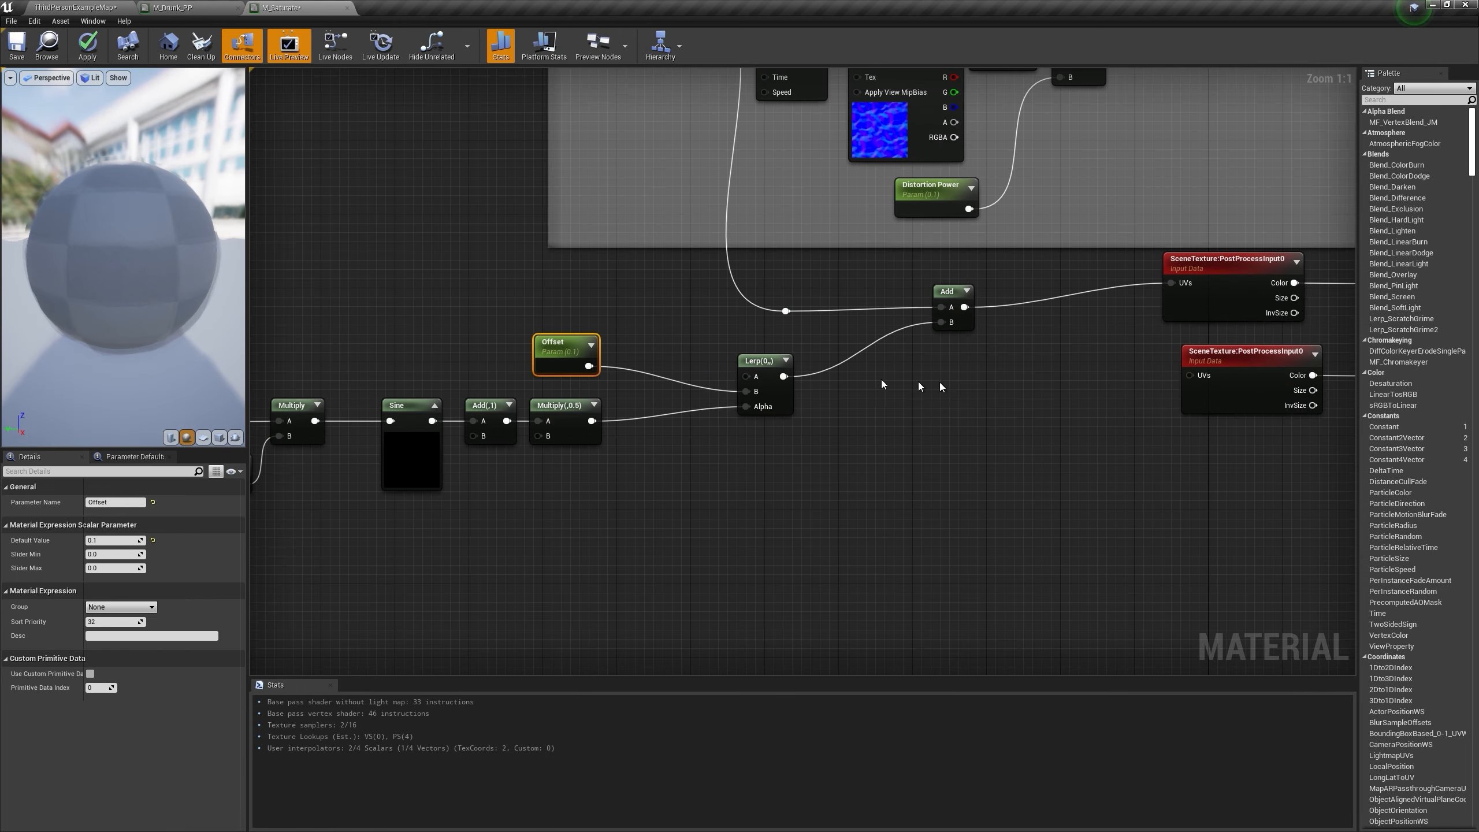
# Step: Multiply the Offset parameter by -1 with a new Multiply node and connect it to the Lerp's A input
pyautogui.moveTo(589, 366); pyautogui.dragTo(655, 289)
pyautogui.click(634, 339)
pyautogui.write('mul')
pyautogui.press('Return')
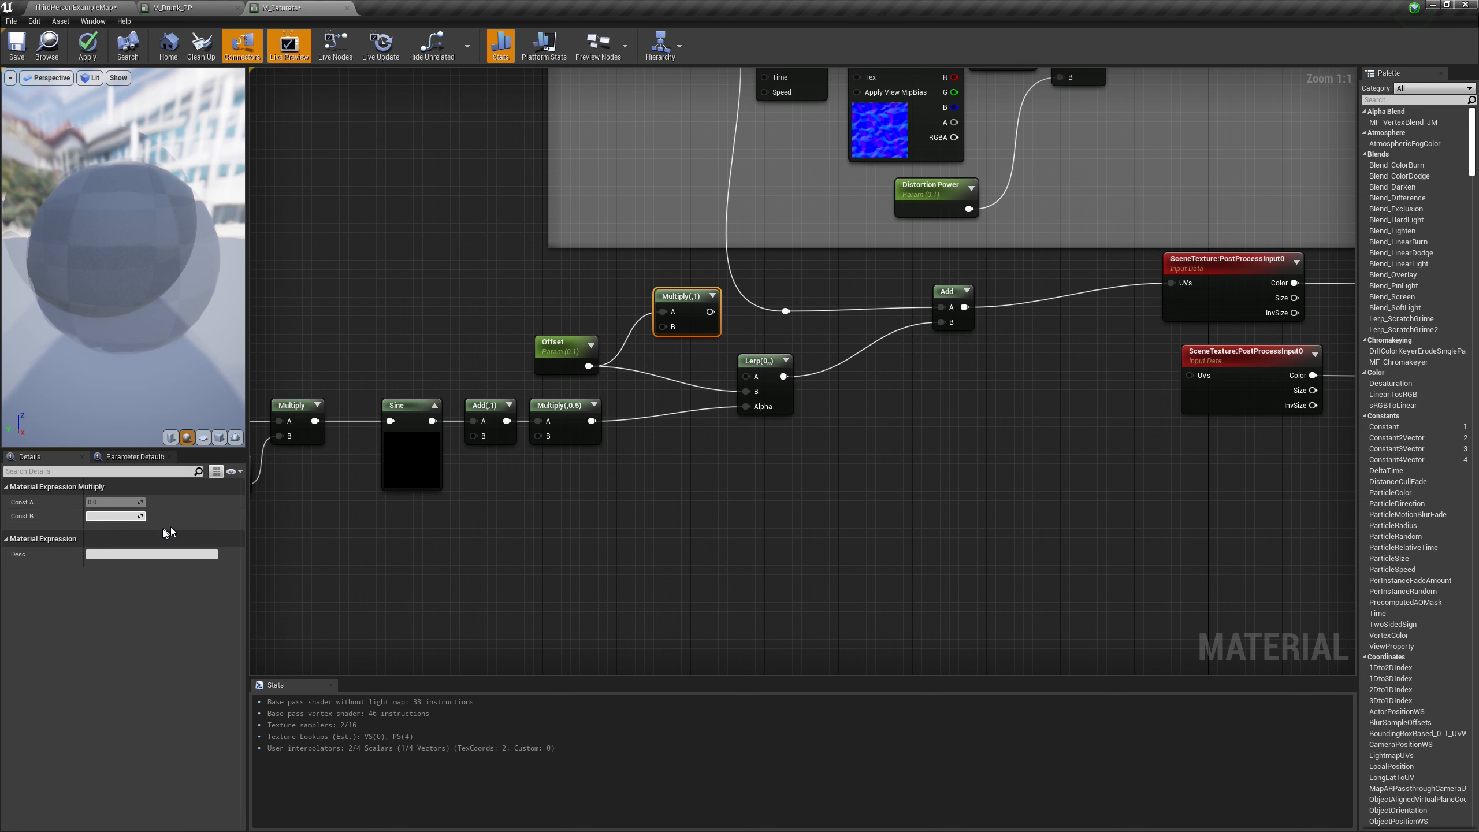
pyautogui.write('-1')
pyautogui.press('Return')
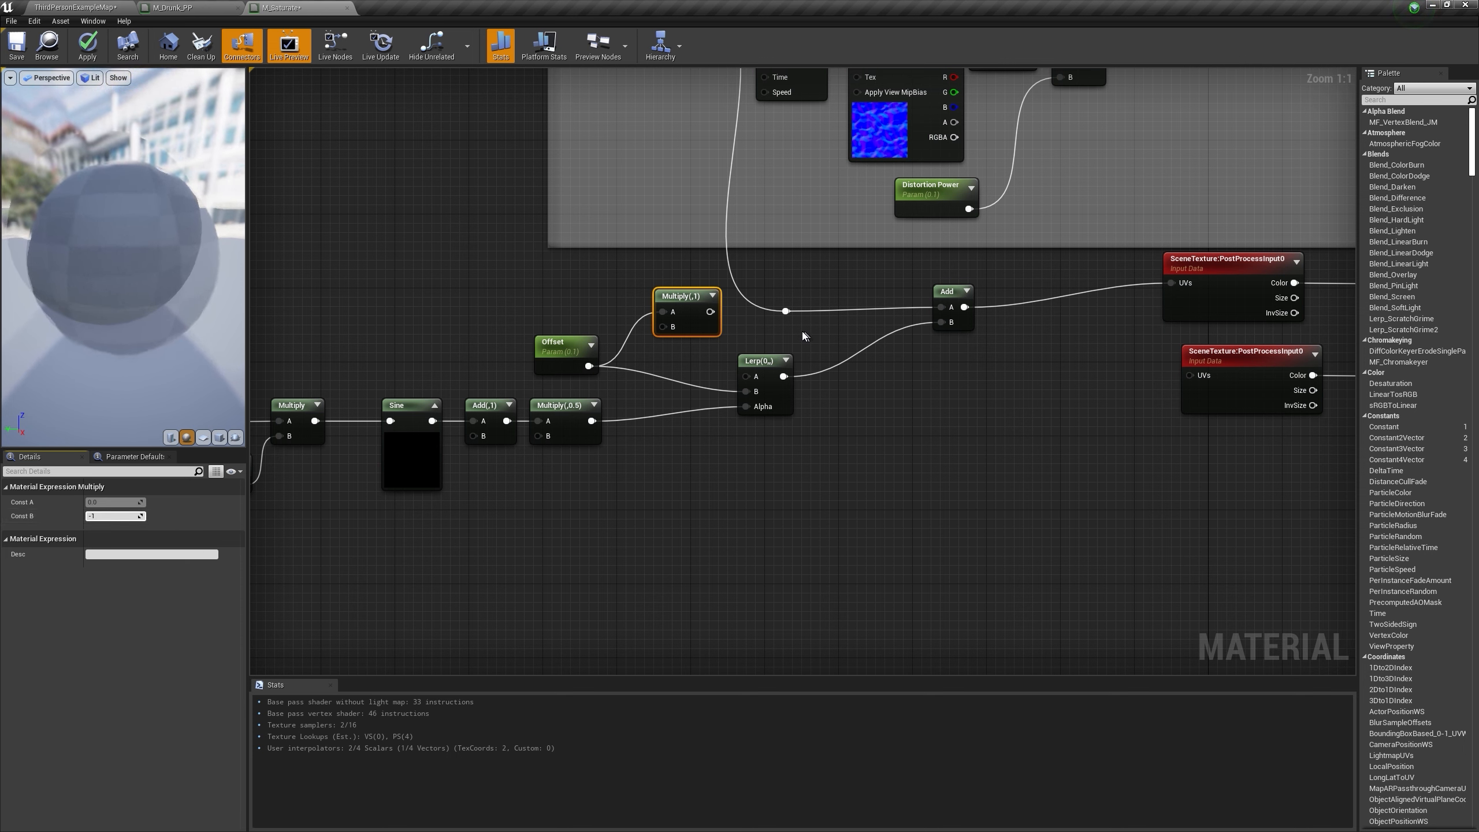
pyautogui.moveTo(713, 311); pyautogui.dragTo(754, 378)
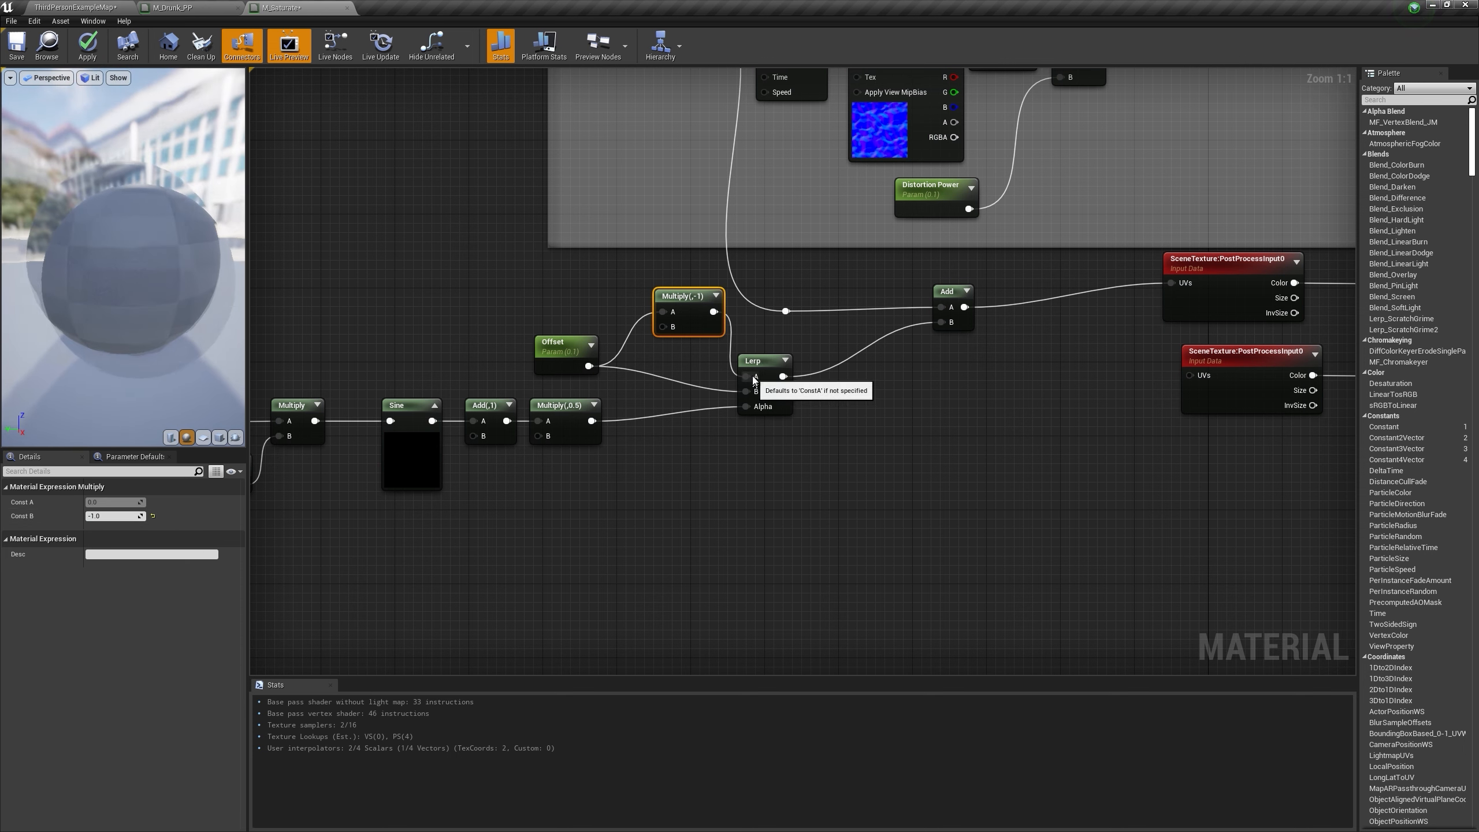
# Step: Examine the swaying double-vision effect on the mannequin in the level viewport from nearer and farther away
pyautogui.click(110, 7)
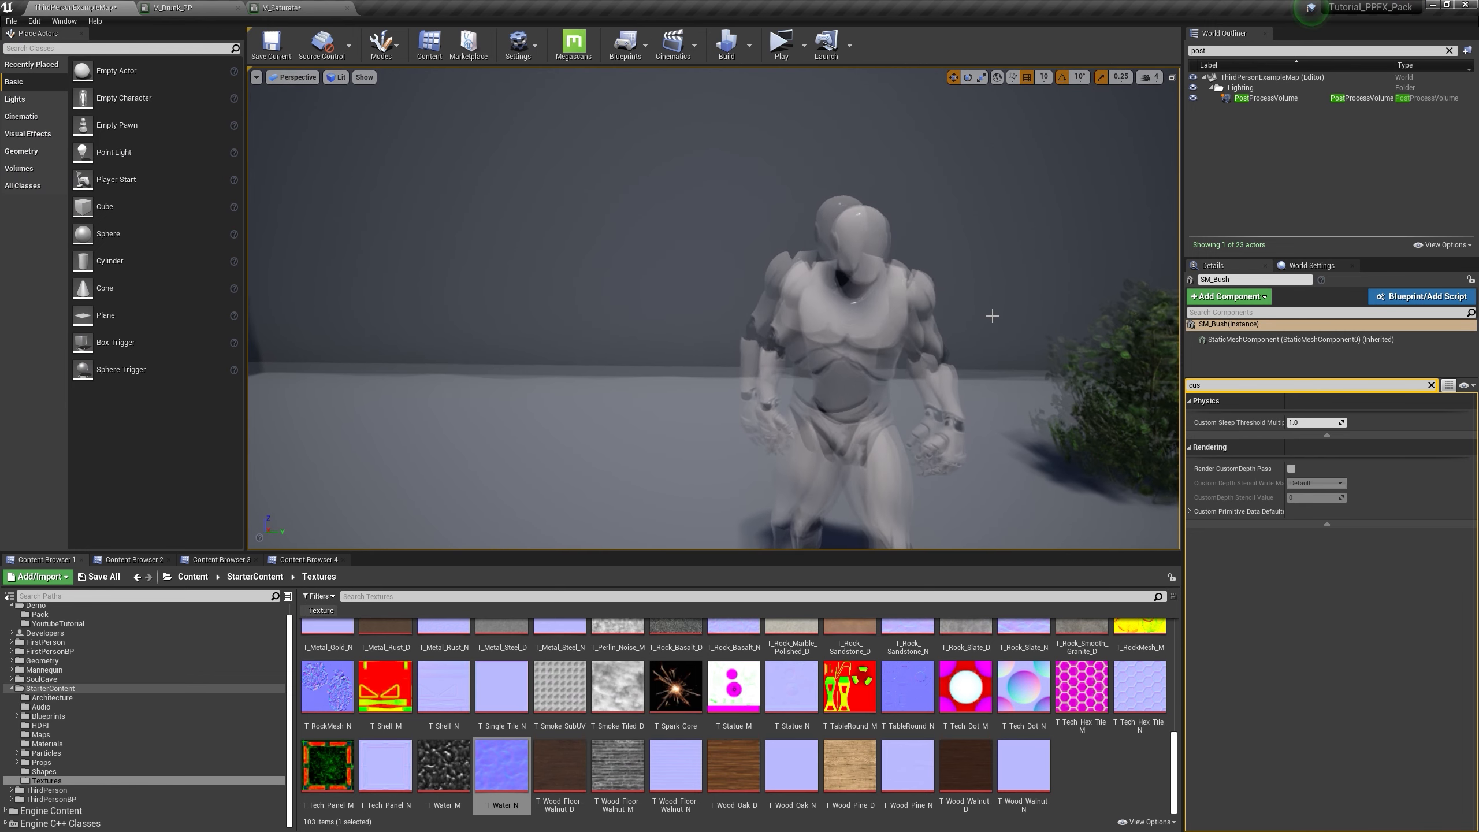
pyautogui.press('s')
pyautogui.moveTo(992, 316); pyautogui.dragTo(992, 316, button='right')
pyautogui.press('s')
pyautogui.press('w')
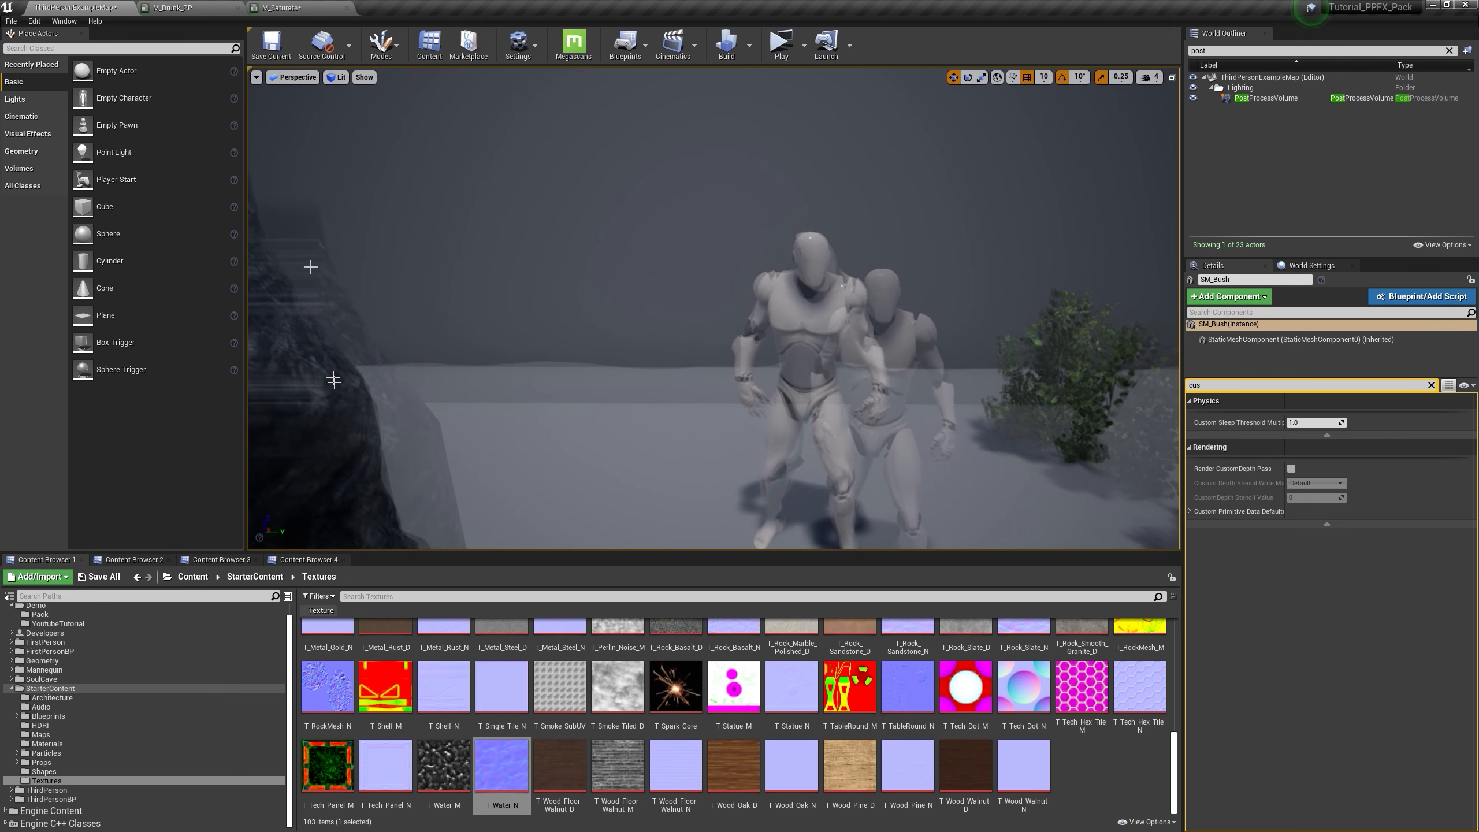
# Step: Open the M_Saturate_Inst material instance in a floating window and place it beside the level viewport
pyautogui.click(308, 559)
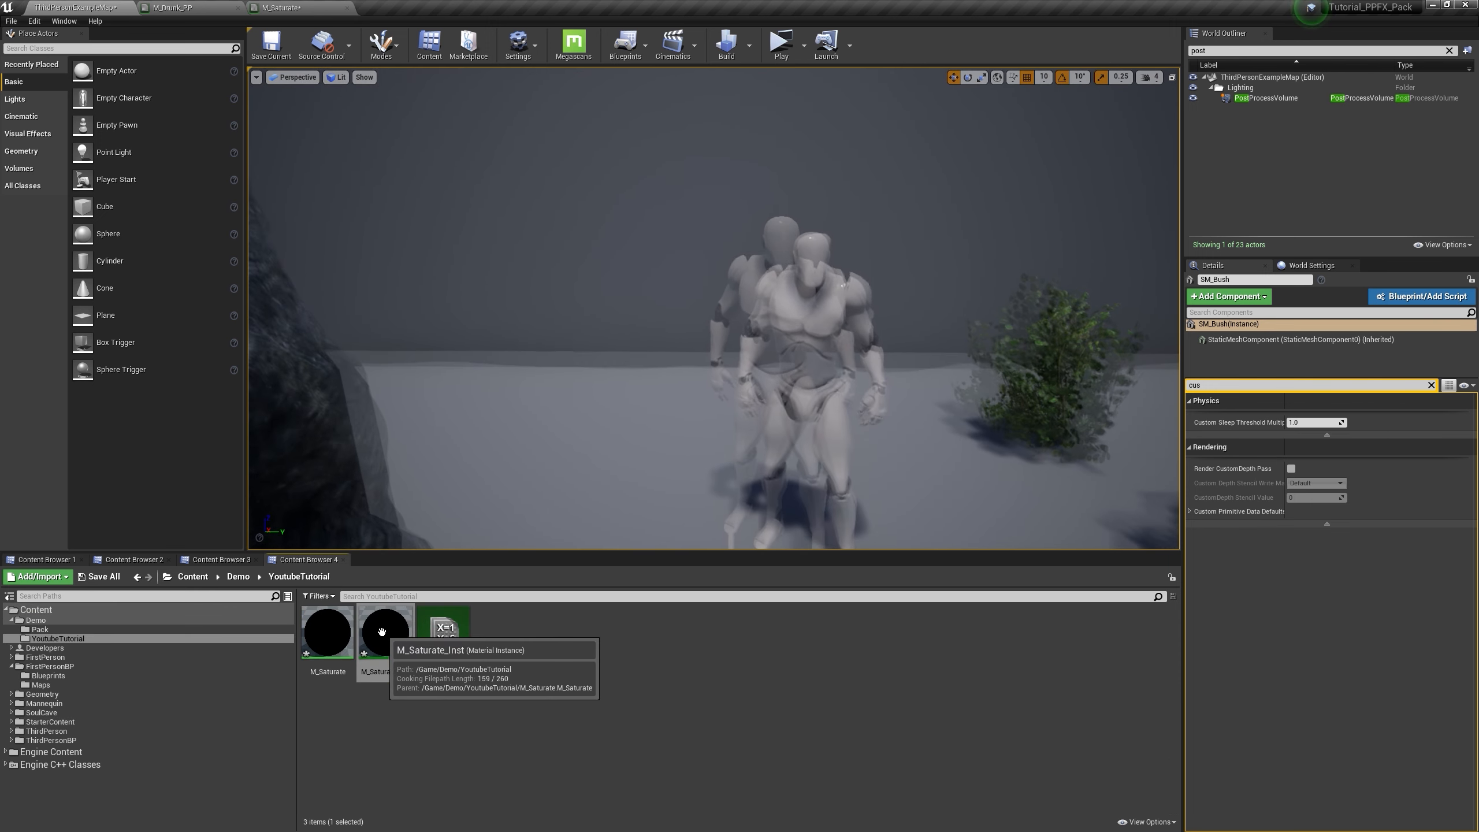
pyautogui.doubleClick(382, 632)
pyautogui.moveTo(453, 8); pyautogui.dragTo(865, 279)
pyautogui.click(82, 7)
pyautogui.moveTo(952, 288); pyautogui.dragTo(1205, 363)
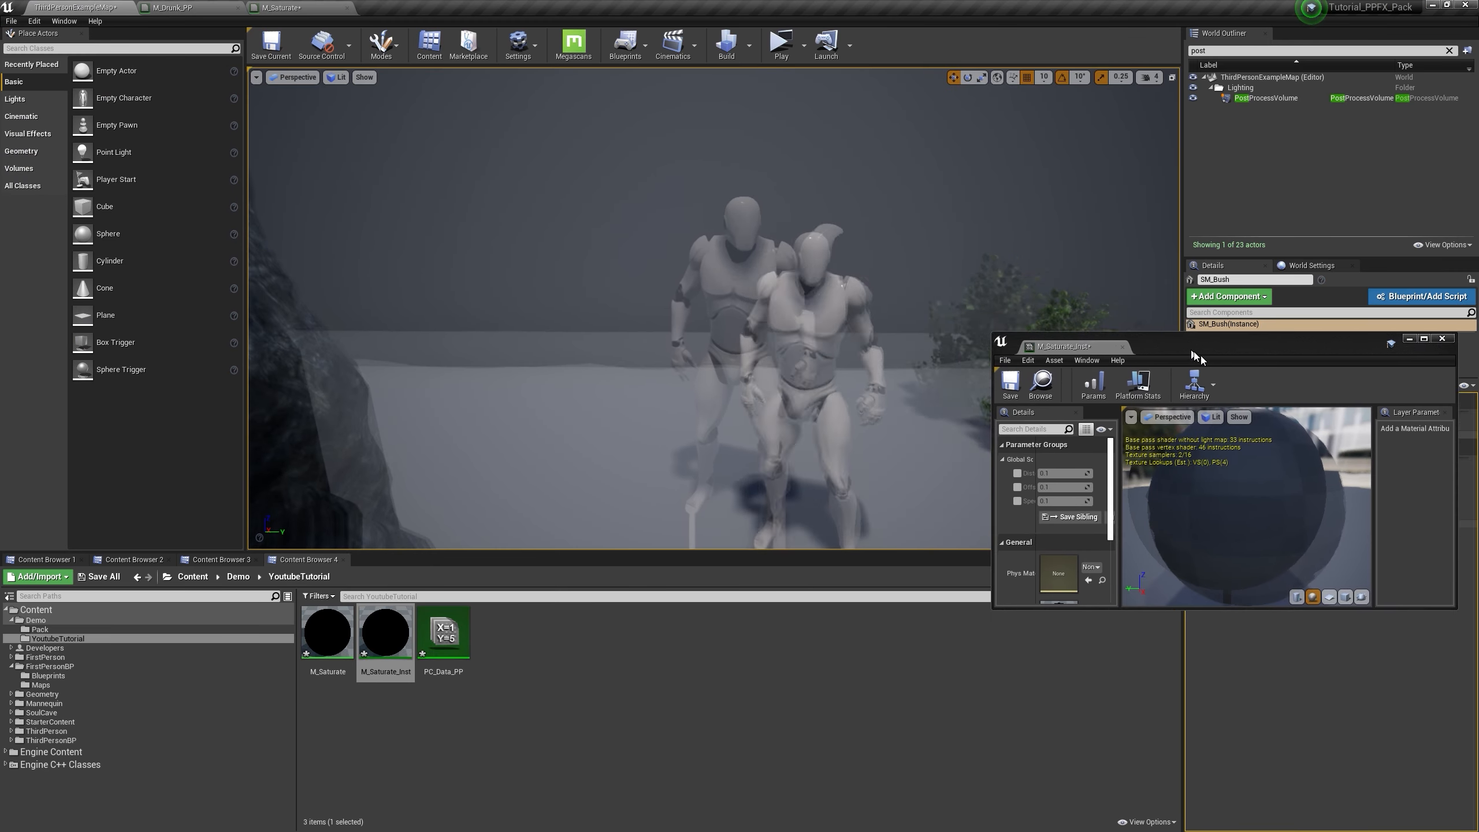
# Step: Override the Offset parameter in the material instance with 0.04 and check the effect in the level
pyautogui.click(1028, 494)
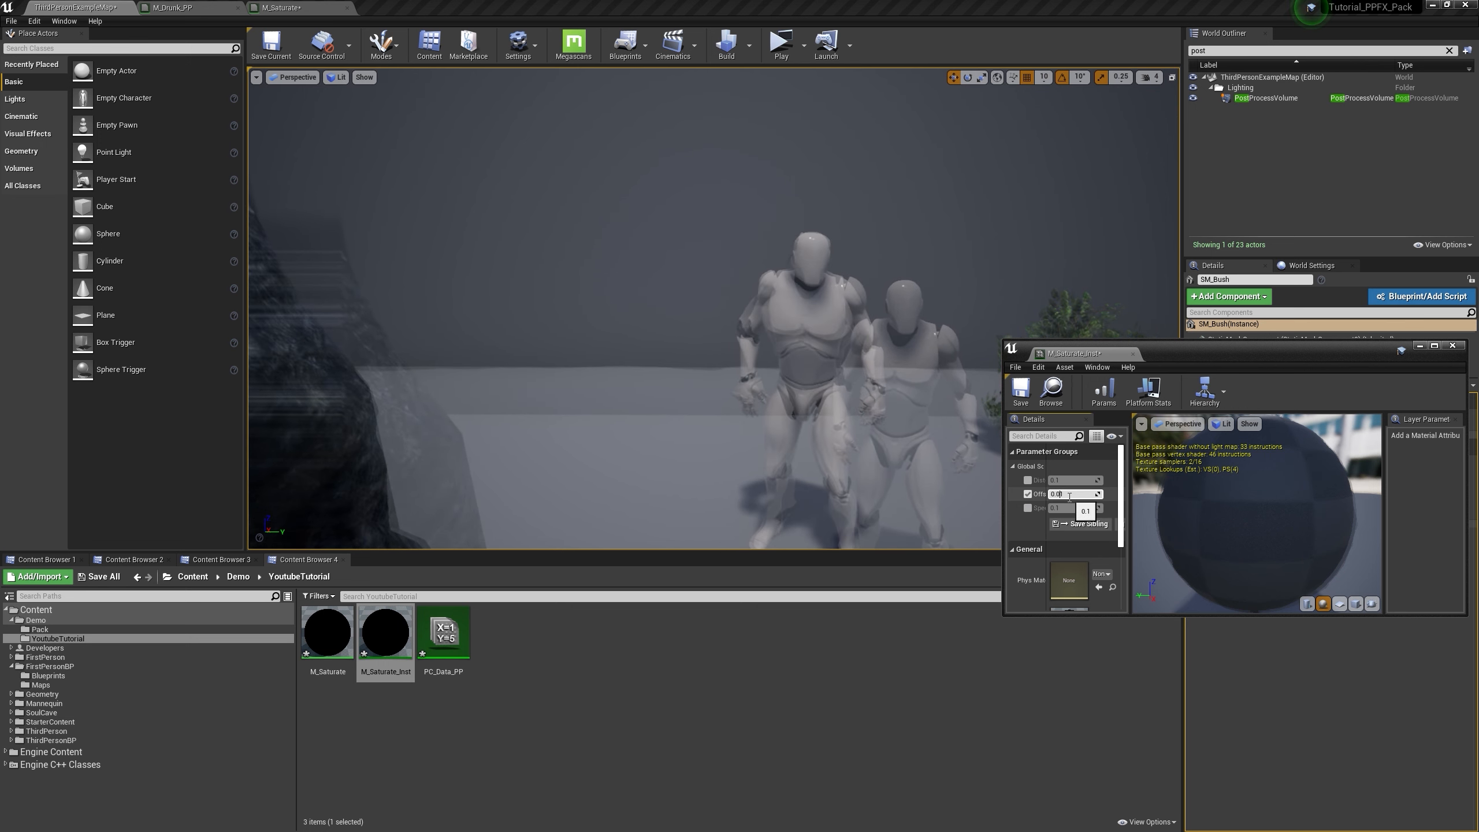
pyautogui.press('Return')
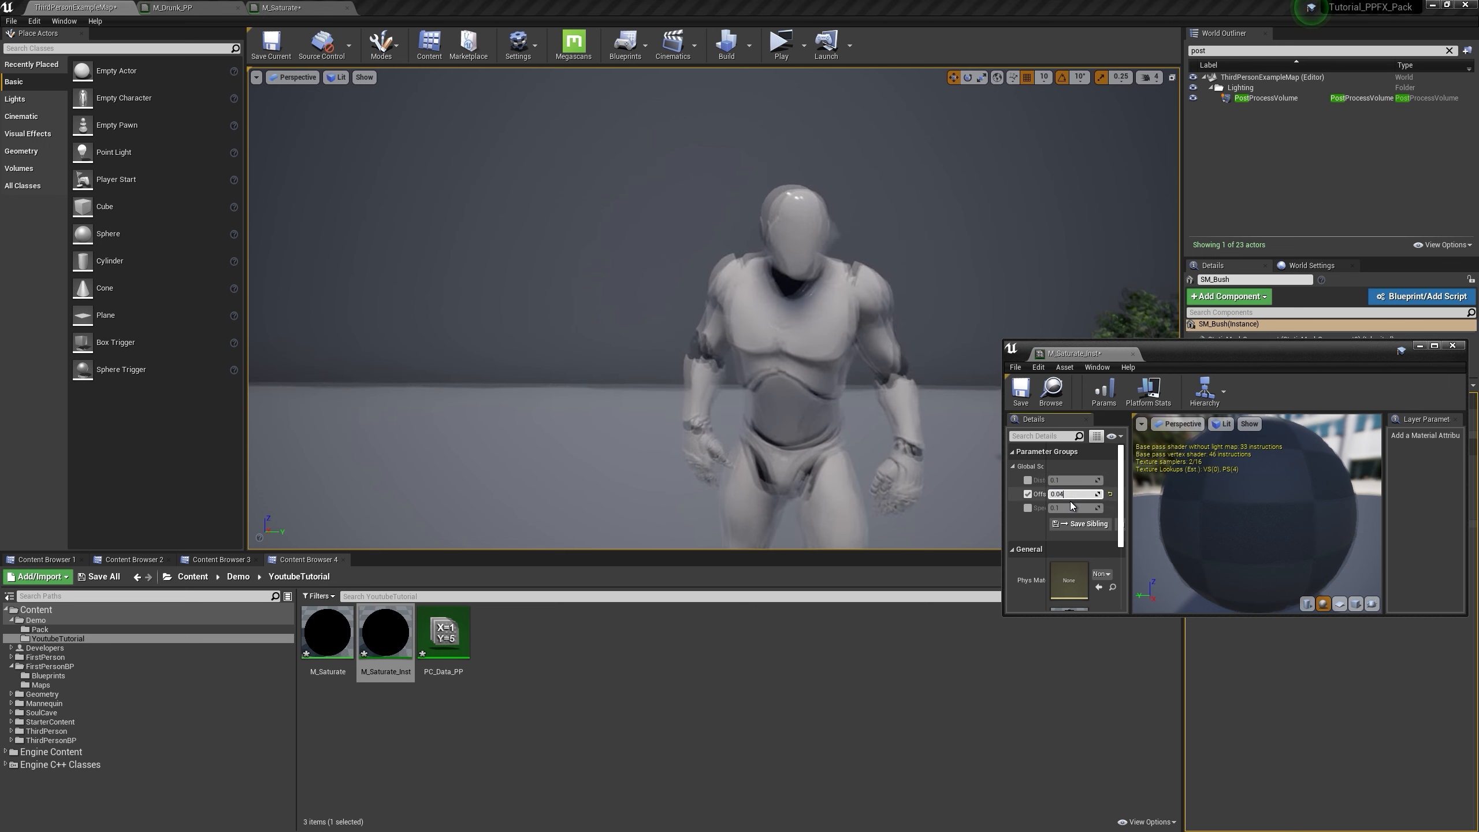
pyautogui.press('Return')
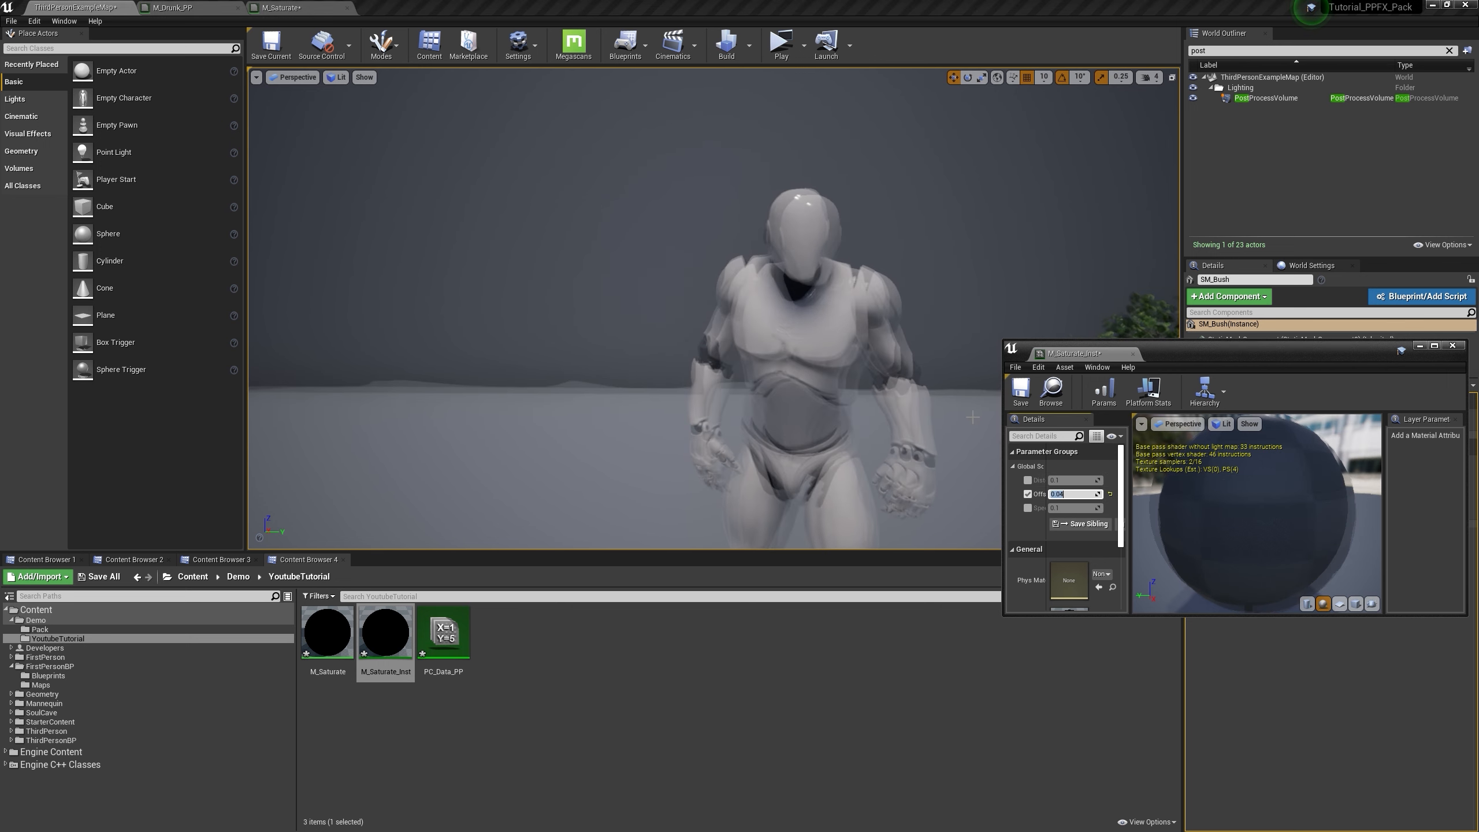
pyautogui.moveTo(973, 417); pyautogui.dragTo(973, 417, button='right')
pyautogui.press('s')
pyautogui.press('w')
# Step: Override the Speed parameter in the material instance, trying 0.4 and settling on 0.2
pyautogui.click(1028, 507)
pyautogui.click(1069, 508)
pyautogui.write('0.')
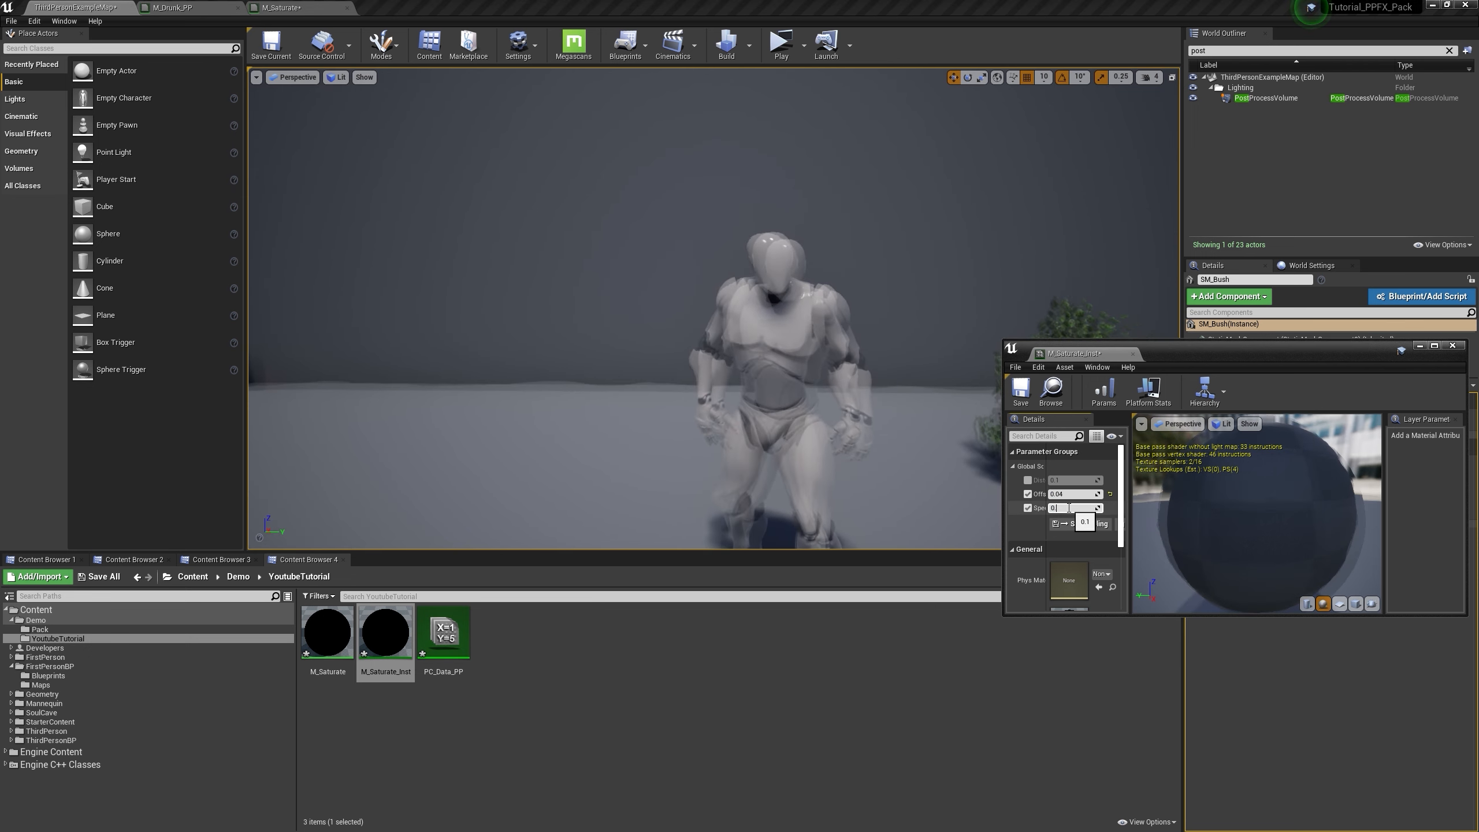
pyautogui.write('4')
pyautogui.press('Return')
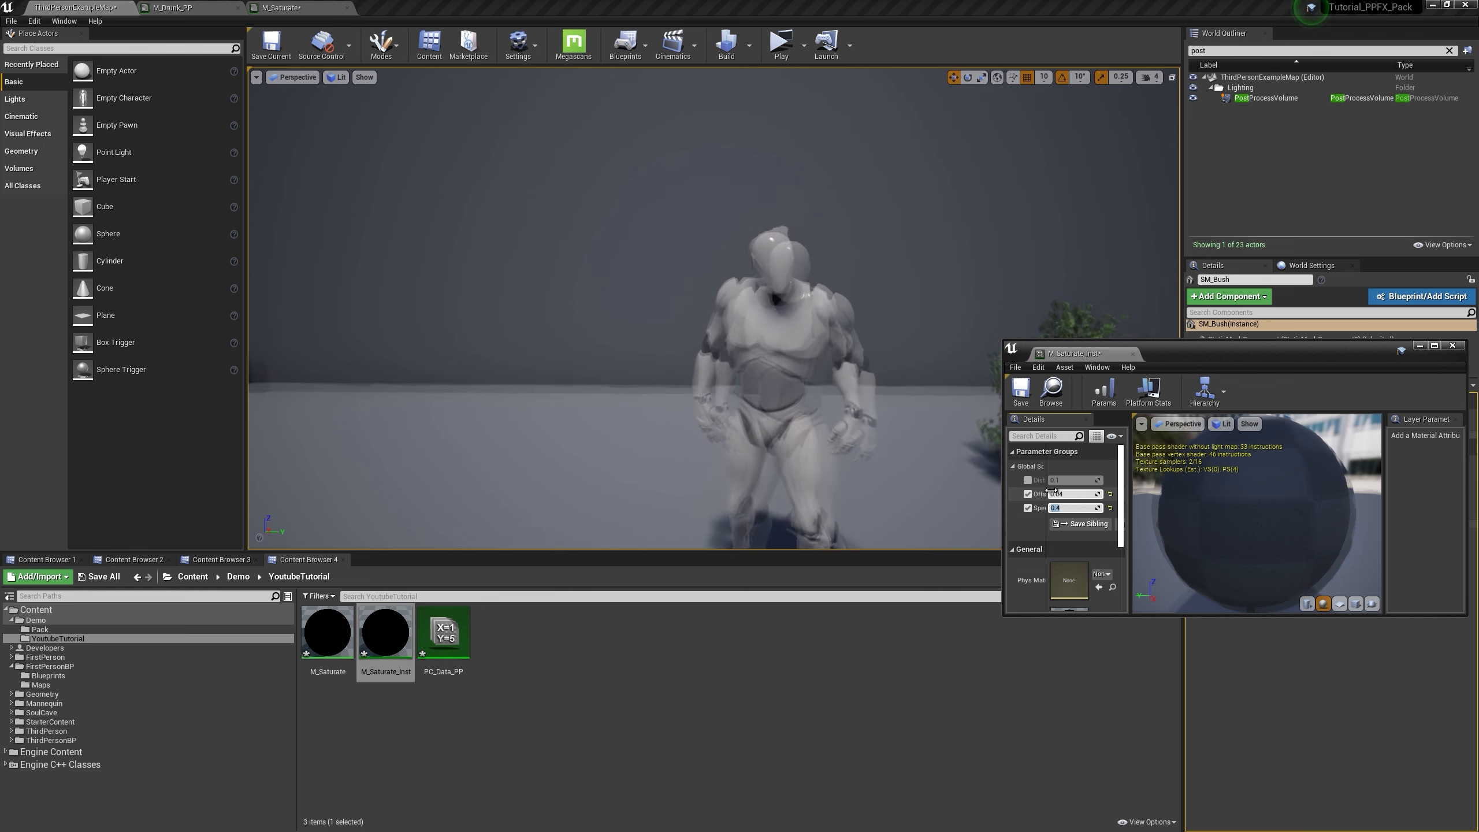
pyautogui.write('0.2')
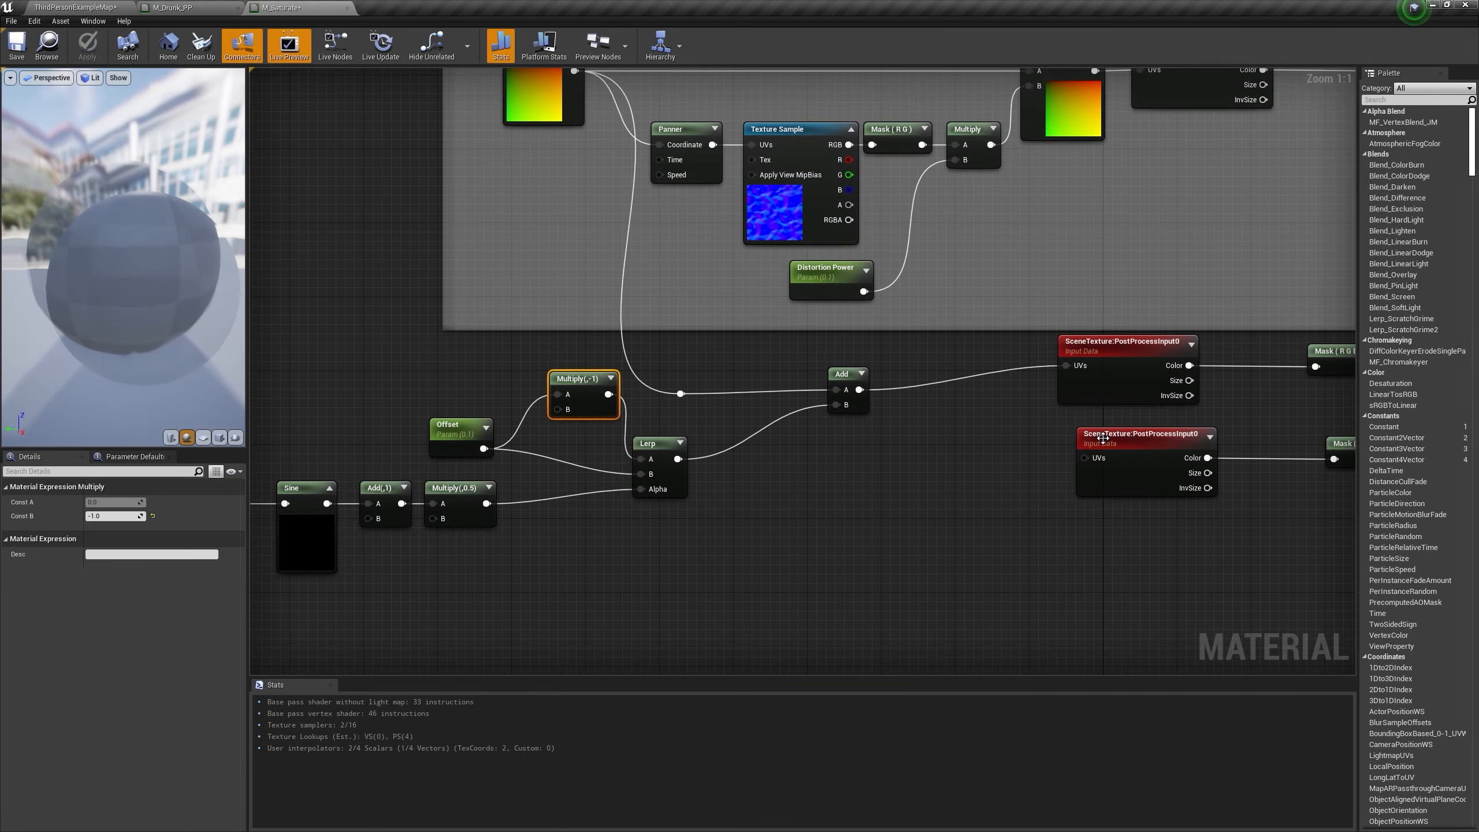
# Step: Feed the TexCoord reroute point in the M_Saturate graph into a new BreakOutFloat2Components node
pyautogui.moveTo(896, 454); pyautogui.dragTo(887, 478, button='right')
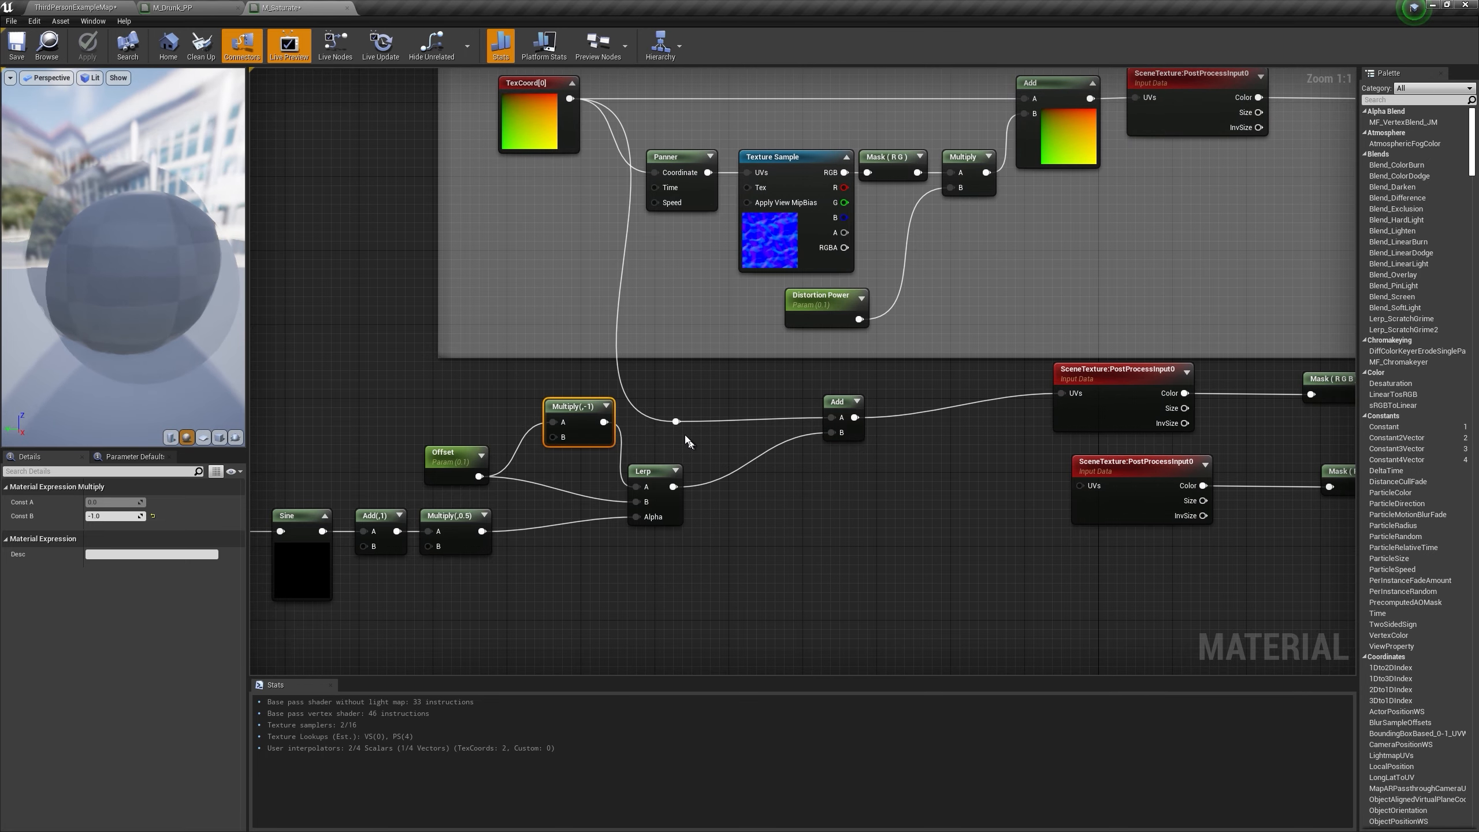
pyautogui.moveTo(676, 421); pyautogui.dragTo(819, 528)
pyautogui.write('bre')
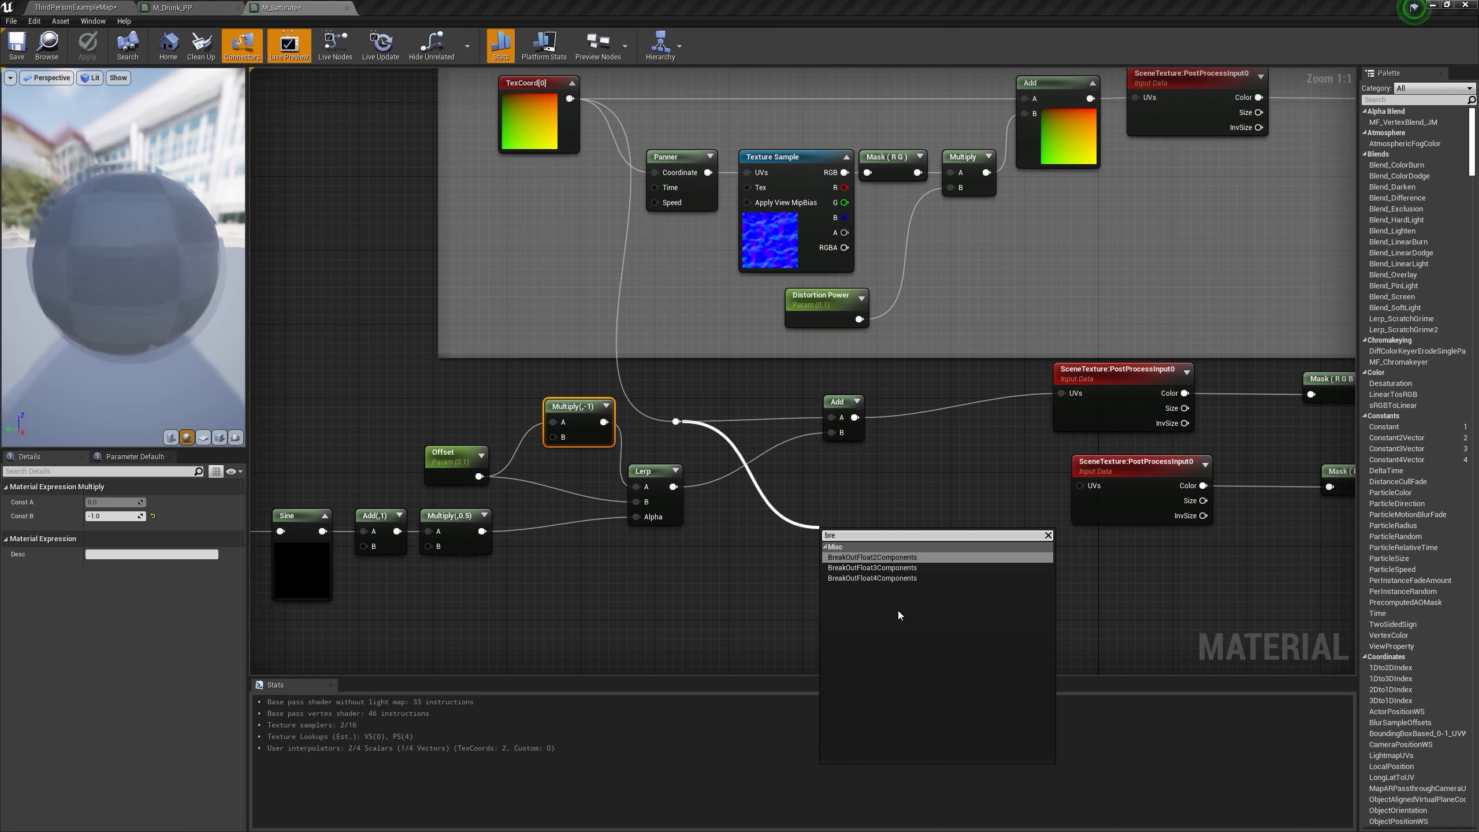
pyautogui.click(886, 558)
# Step: Feed a new MakeFloat2 node into the lower SceneTexture's UVs, connect the R component to its X input, and reposition the SceneTexture
pyautogui.moveTo(1081, 485); pyautogui.dragTo(993, 497)
pyautogui.write('make')
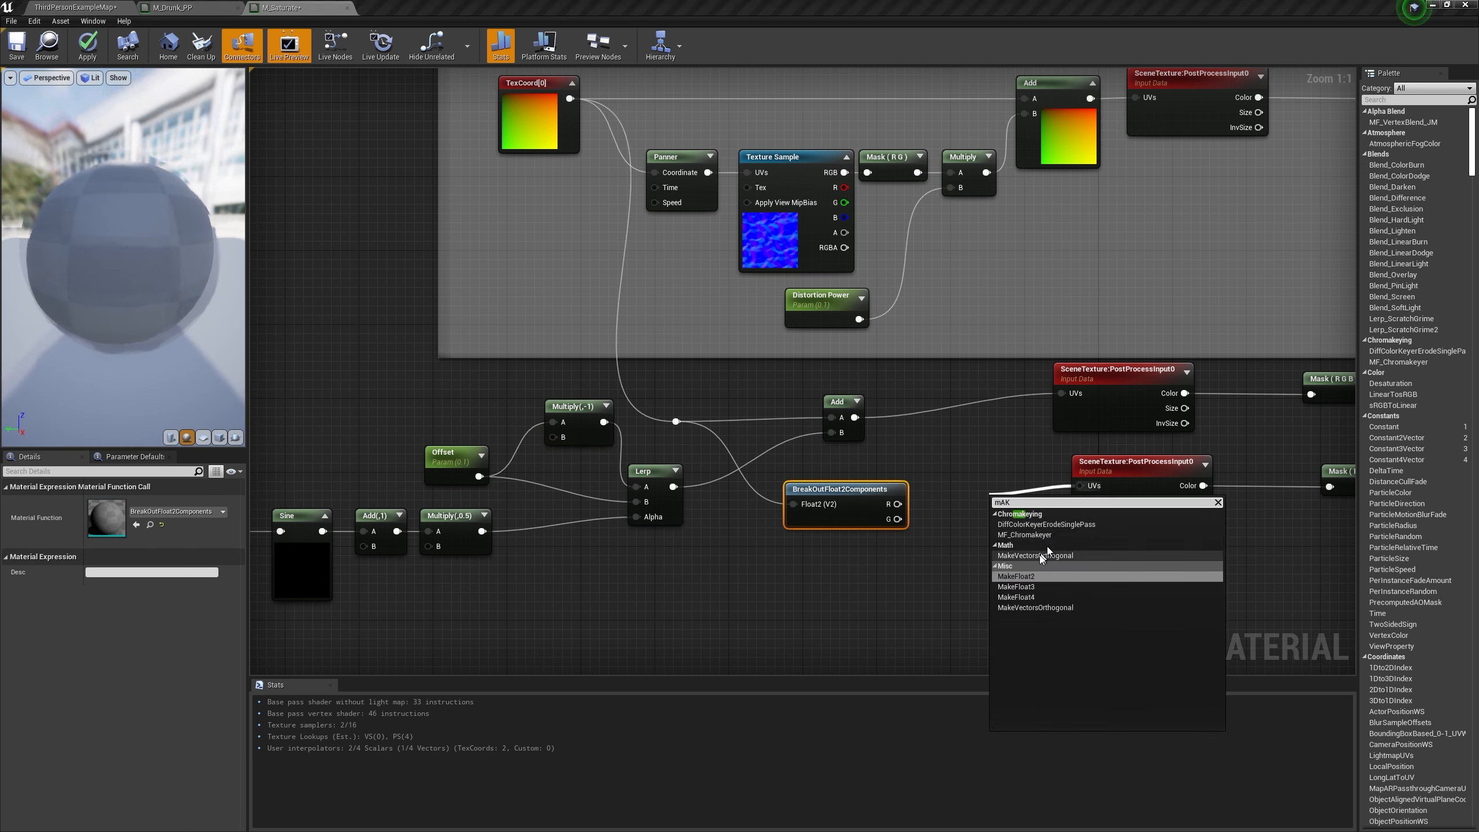
pyautogui.click(1025, 579)
pyautogui.moveTo(1030, 514); pyautogui.dragTo(1010, 493)
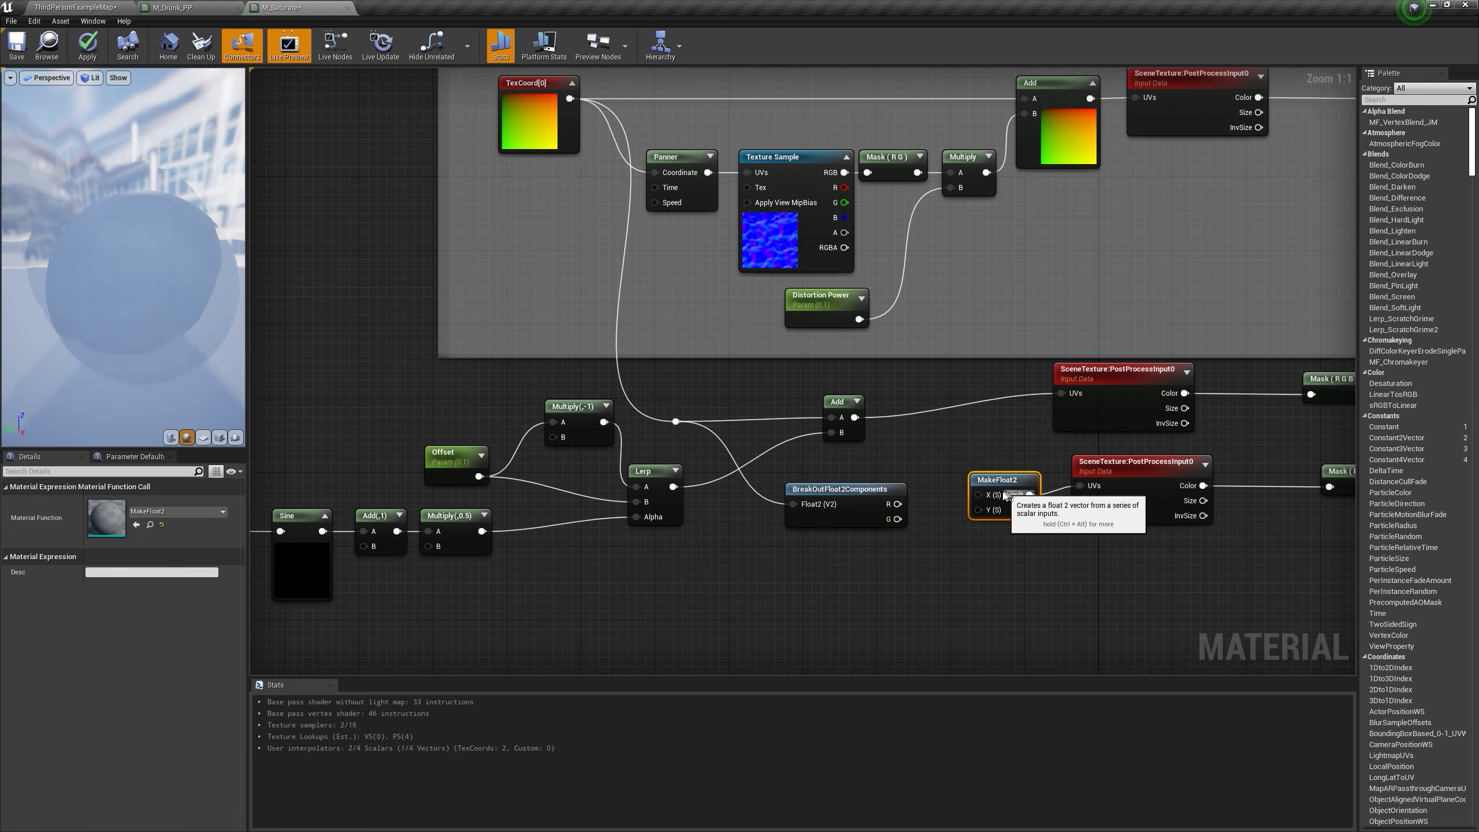
pyautogui.moveTo(897, 504); pyautogui.dragTo(984, 497)
pyautogui.click(1065, 495)
pyautogui.moveTo(1172, 495); pyautogui.dragTo(1182, 505)
# Step: Route the G component through a new Add node into the MakeFloat2's Y input
pyautogui.moveTo(912, 552); pyautogui.dragTo(884, 449, button='right')
pyautogui.press('a')
pyautogui.click(886, 437)
pyautogui.moveTo(869, 417); pyautogui.dragTo(951, 407)
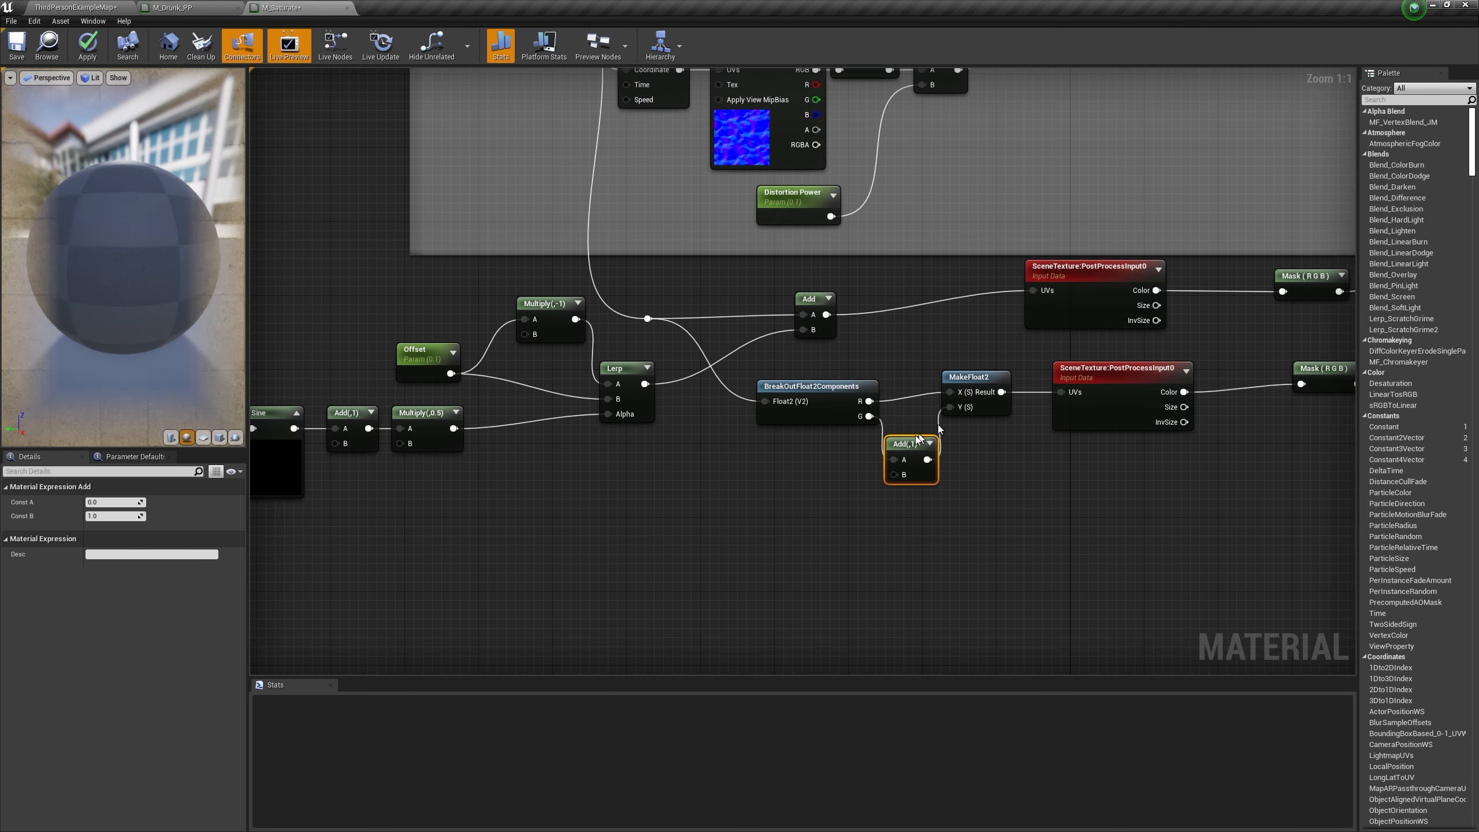
# Step: Add a Multiply node fed by the 0.5 Multiply and connect its output to the new Add's B input
pyautogui.moveTo(685, 487); pyautogui.dragTo(786, 436, button='right')
pyautogui.click(787, 427)
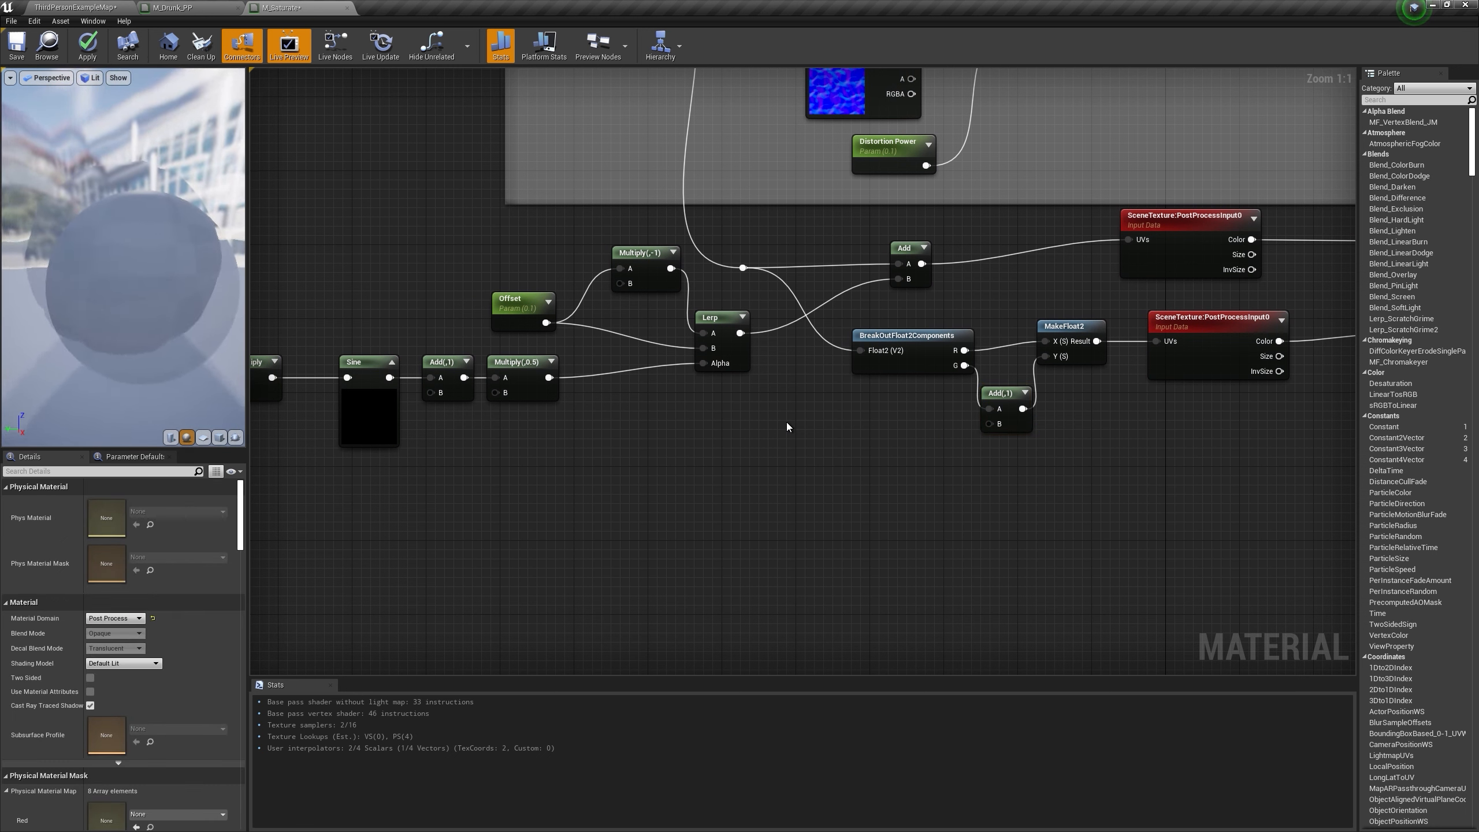
pyautogui.press('m')
pyautogui.click(787, 423)
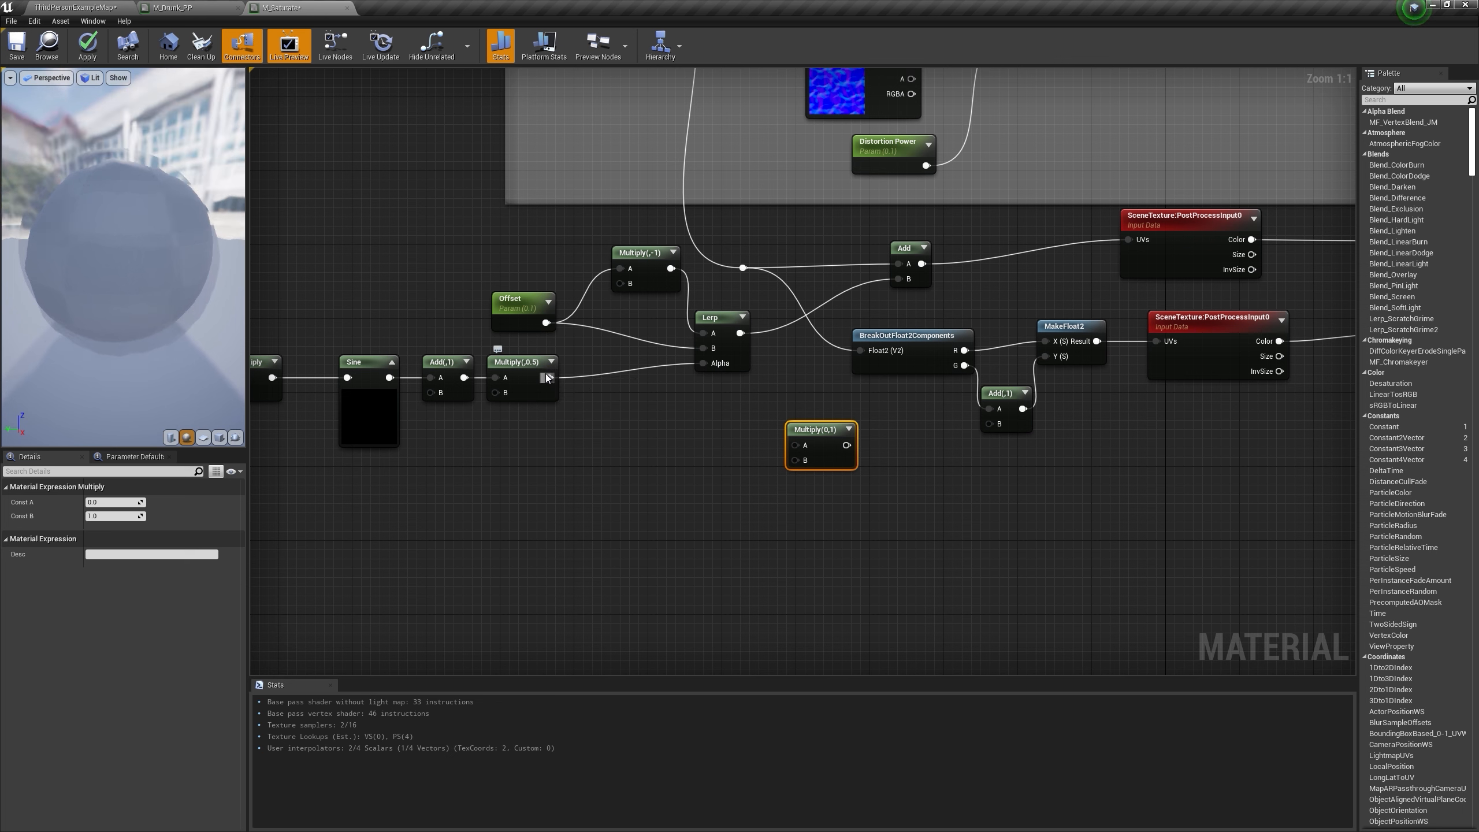
pyautogui.moveTo(547, 377); pyautogui.dragTo(881, 446)
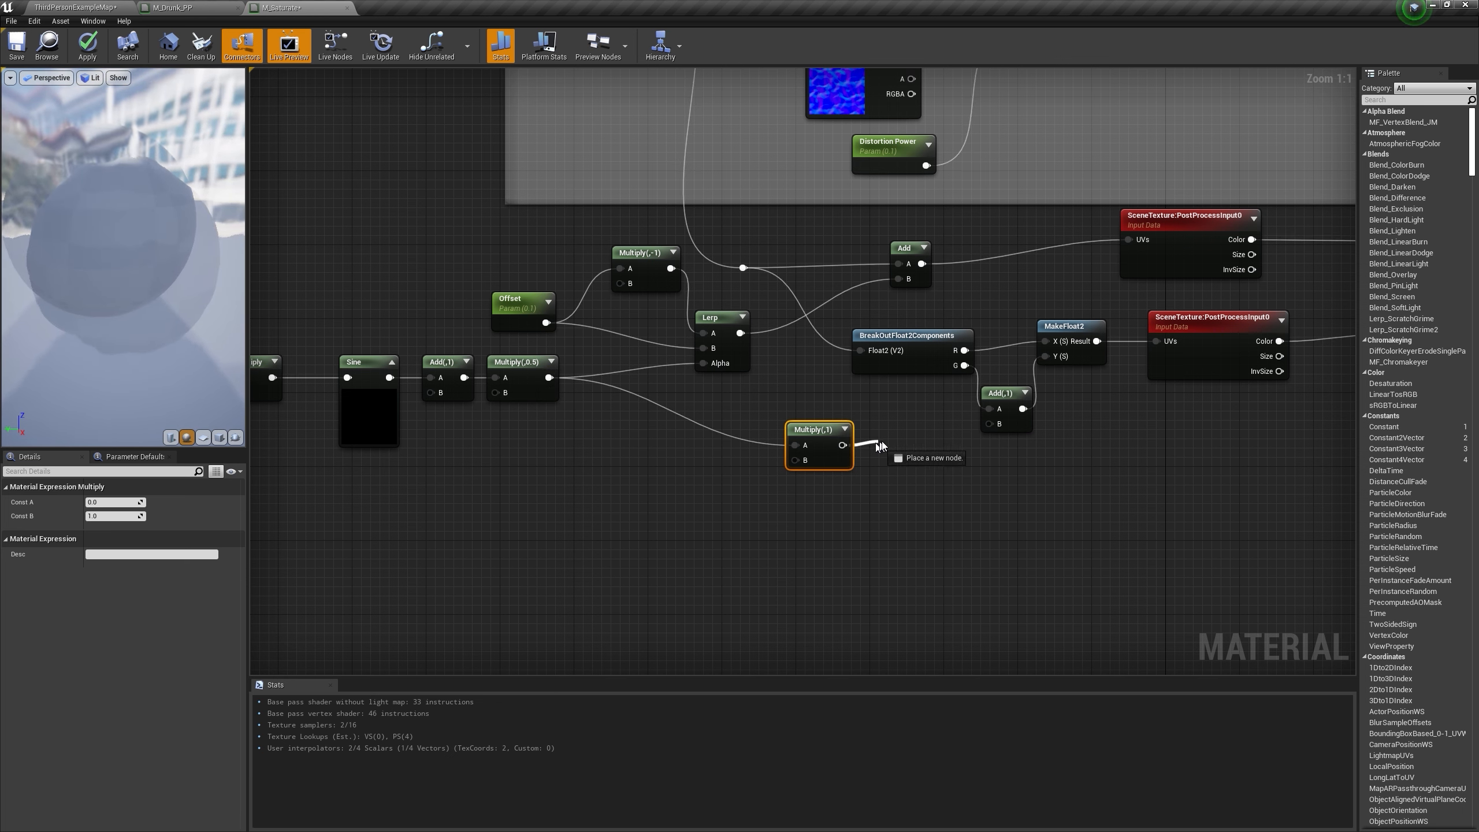
pyautogui.moveTo(1001, 429); pyautogui.dragTo(1001, 426)
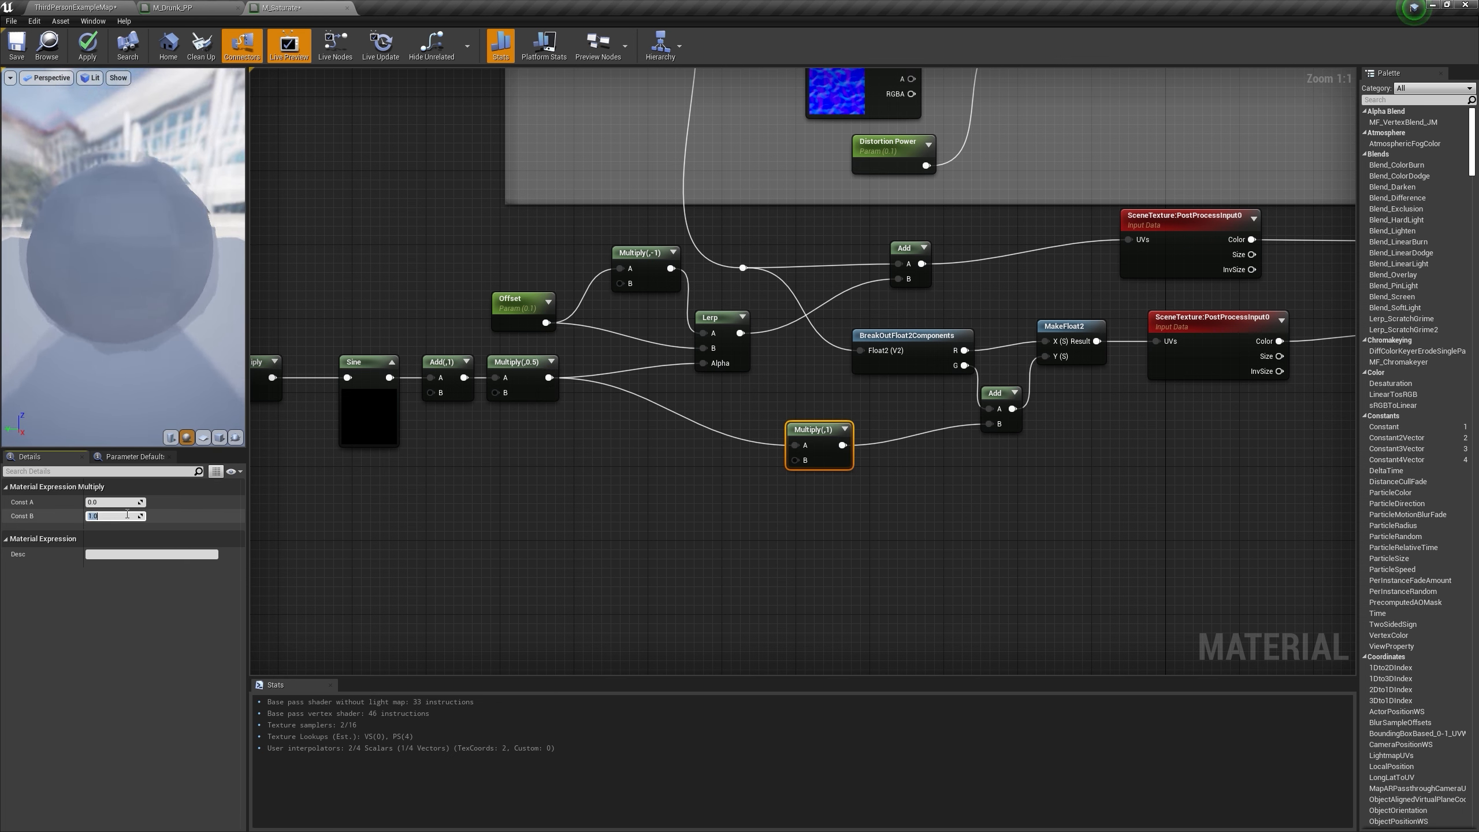
# Step: Set the new Multiply's Const B to 0.02, apply the material and start a play session in the level
pyautogui.press('Return')
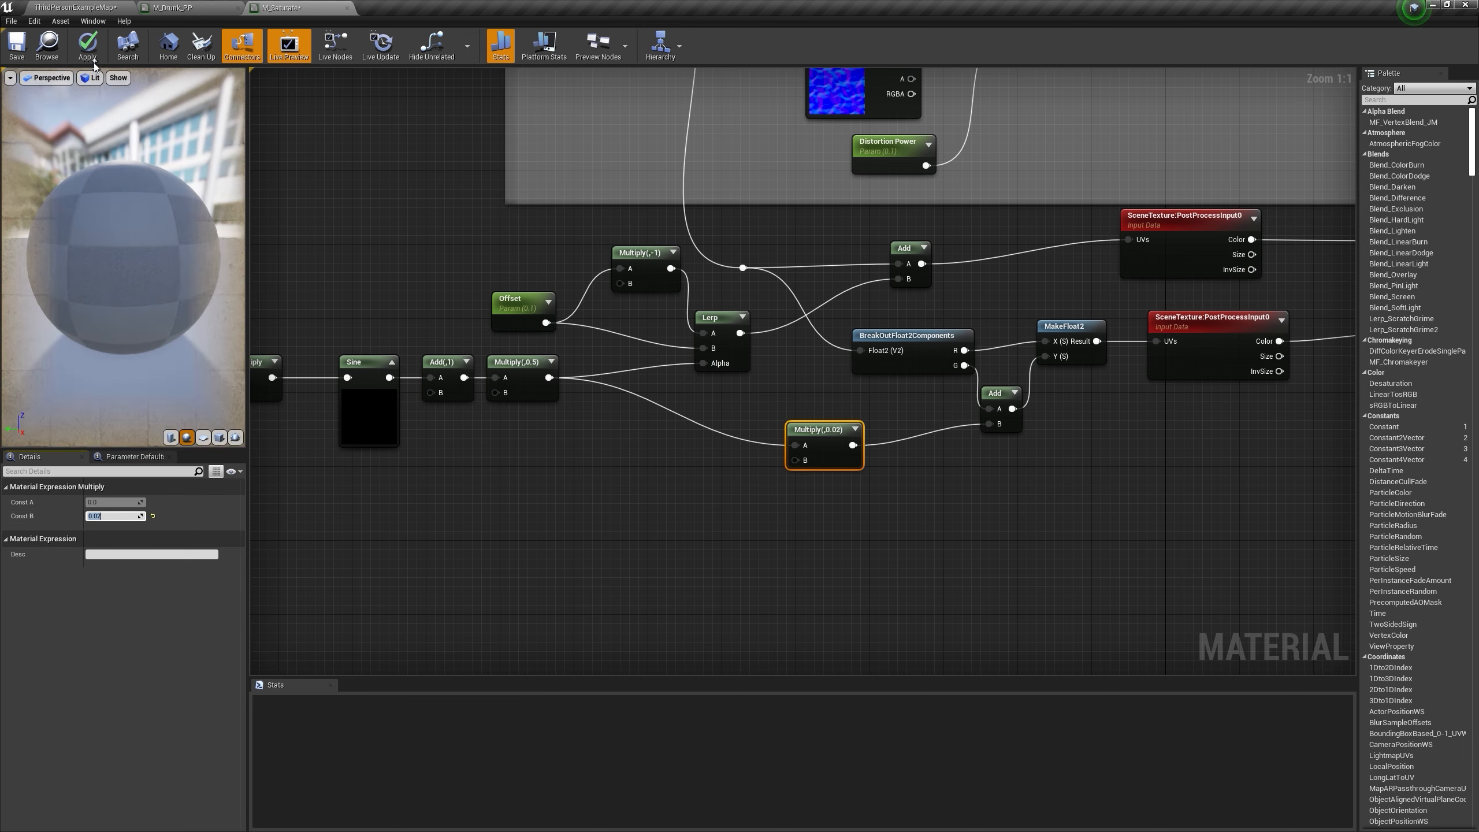
pyautogui.click(86, 45)
pyautogui.click(76, 8)
pyautogui.click(781, 44)
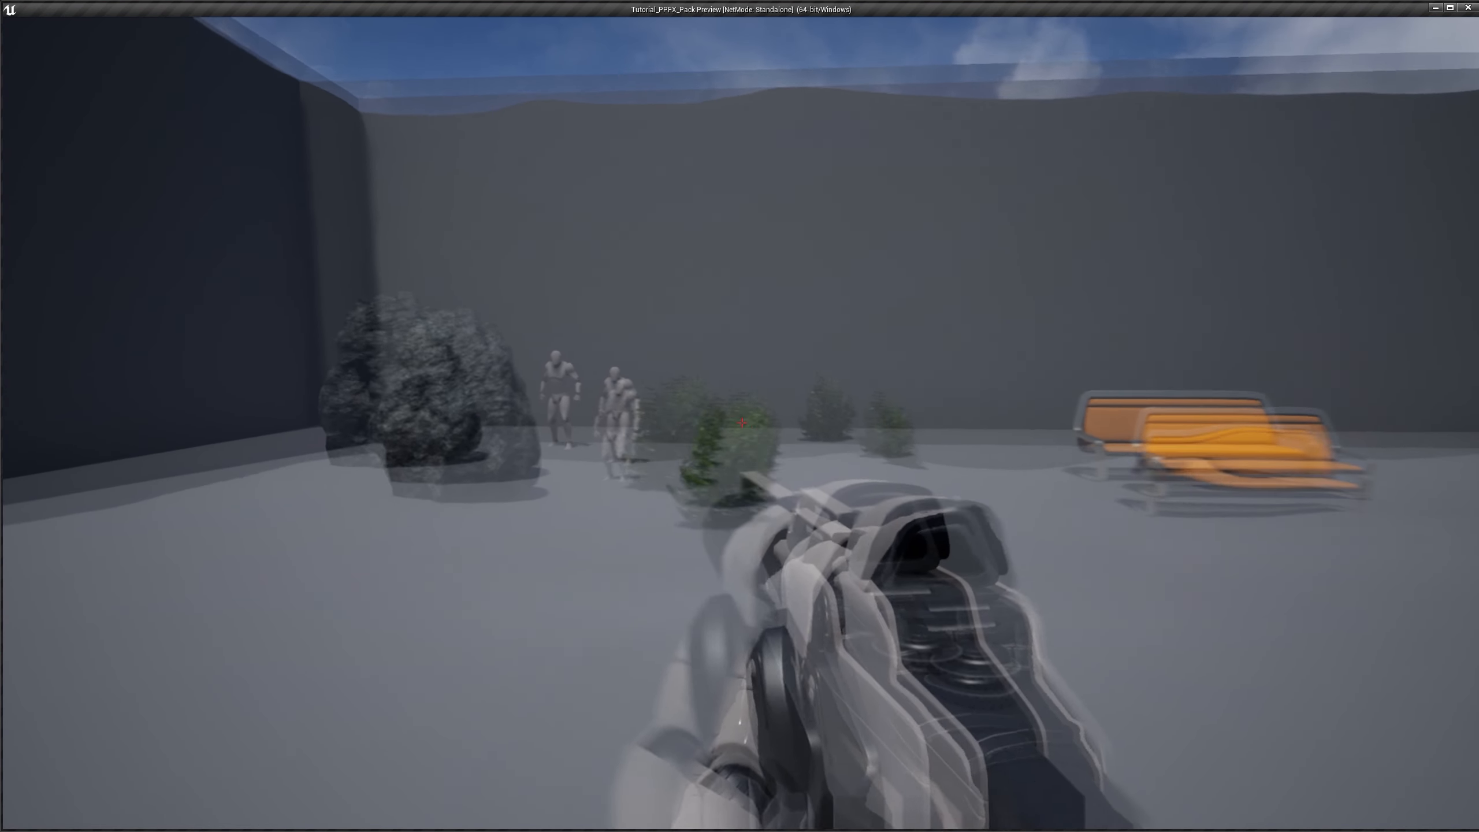
# Step: Walk toward the rock and mannequin in the play session to examine the swaying scene copies
pyautogui.press('w')
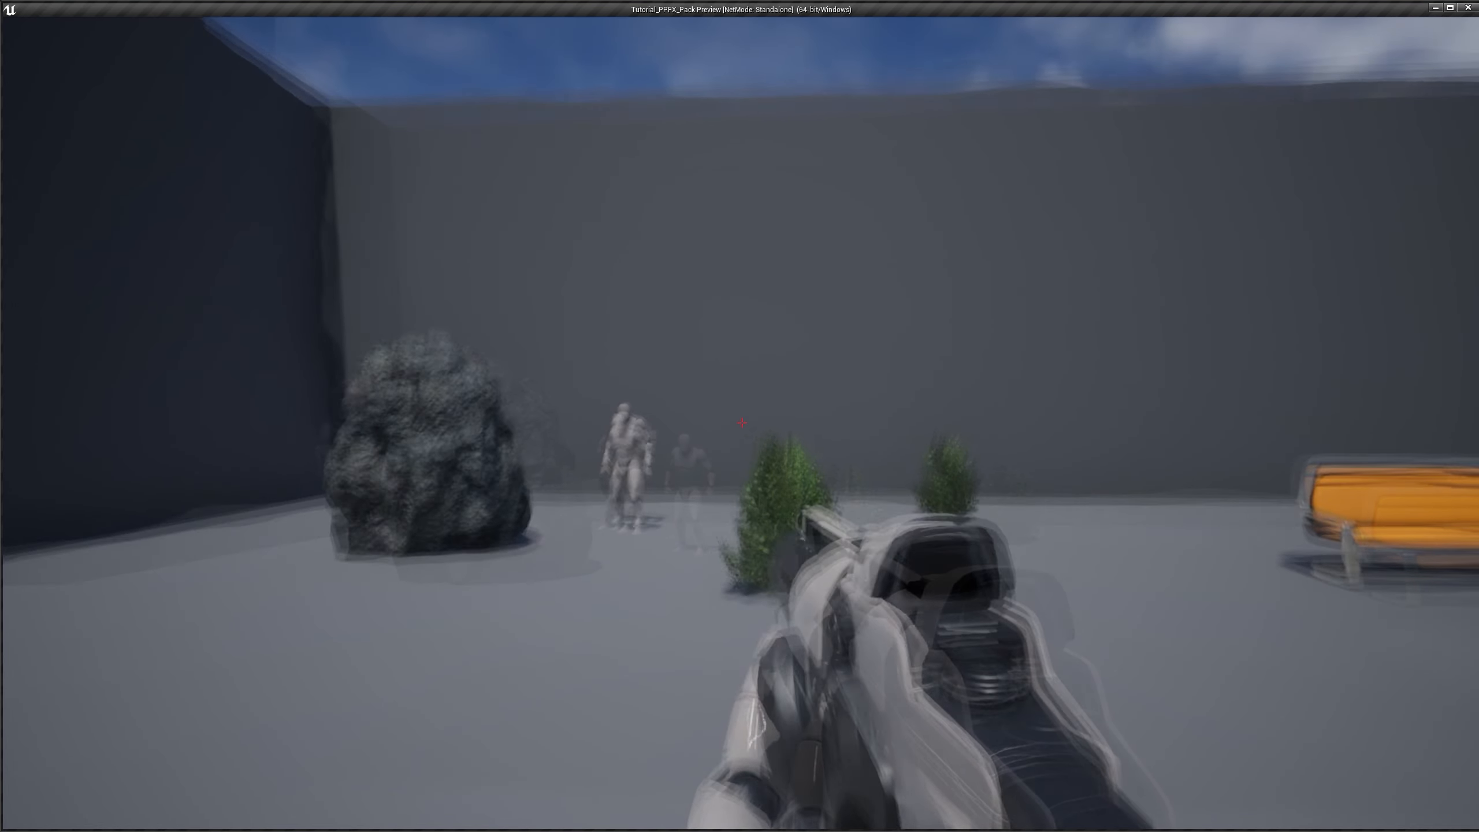
pyautogui.press('w')
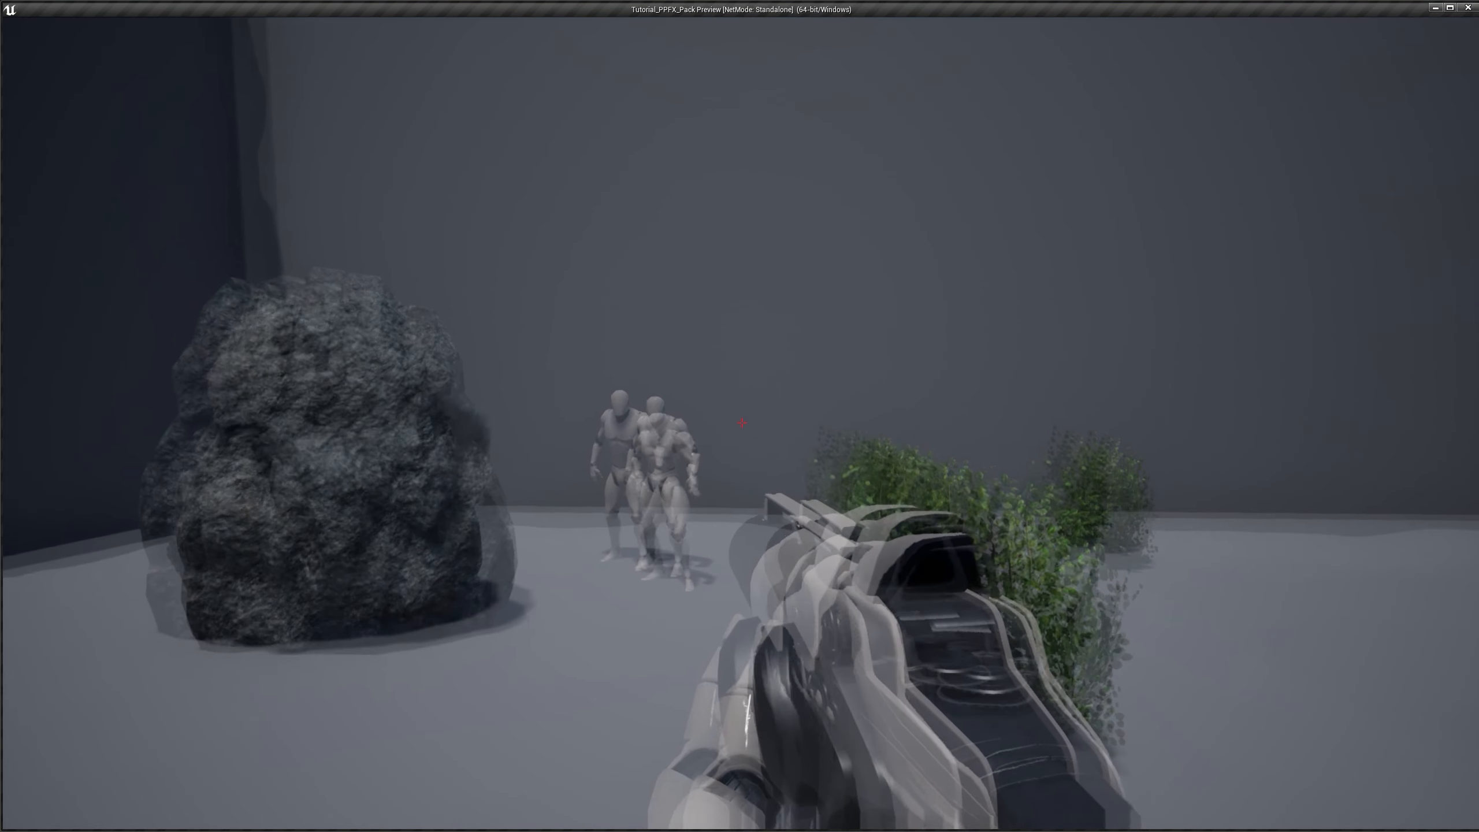
pyautogui.press('w')
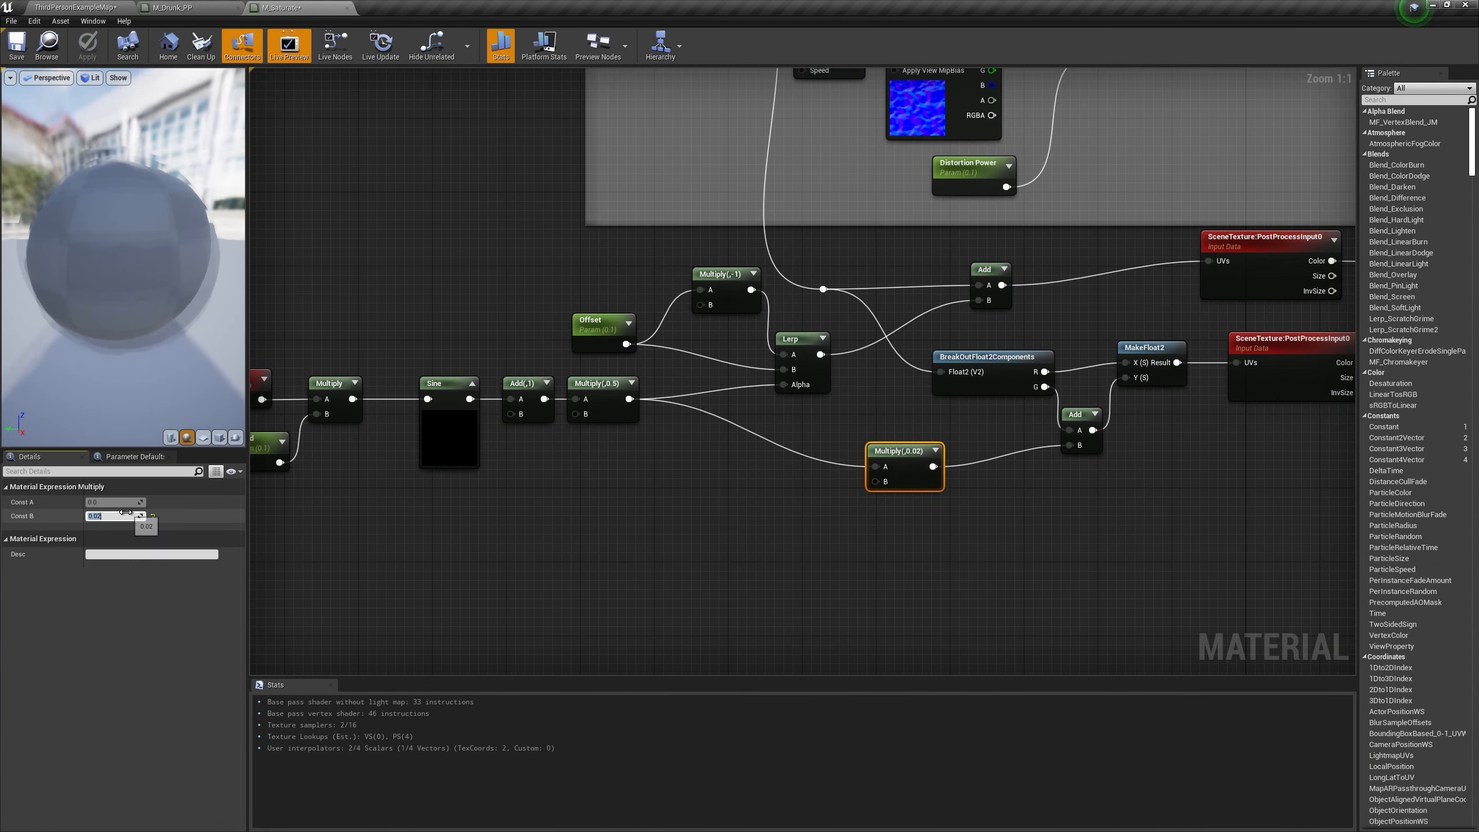
# Step: Set the Multiply's Const B to 0.2, apply the material and view the effect in the level
pyautogui.write('0.2')
pyautogui.press('Return')
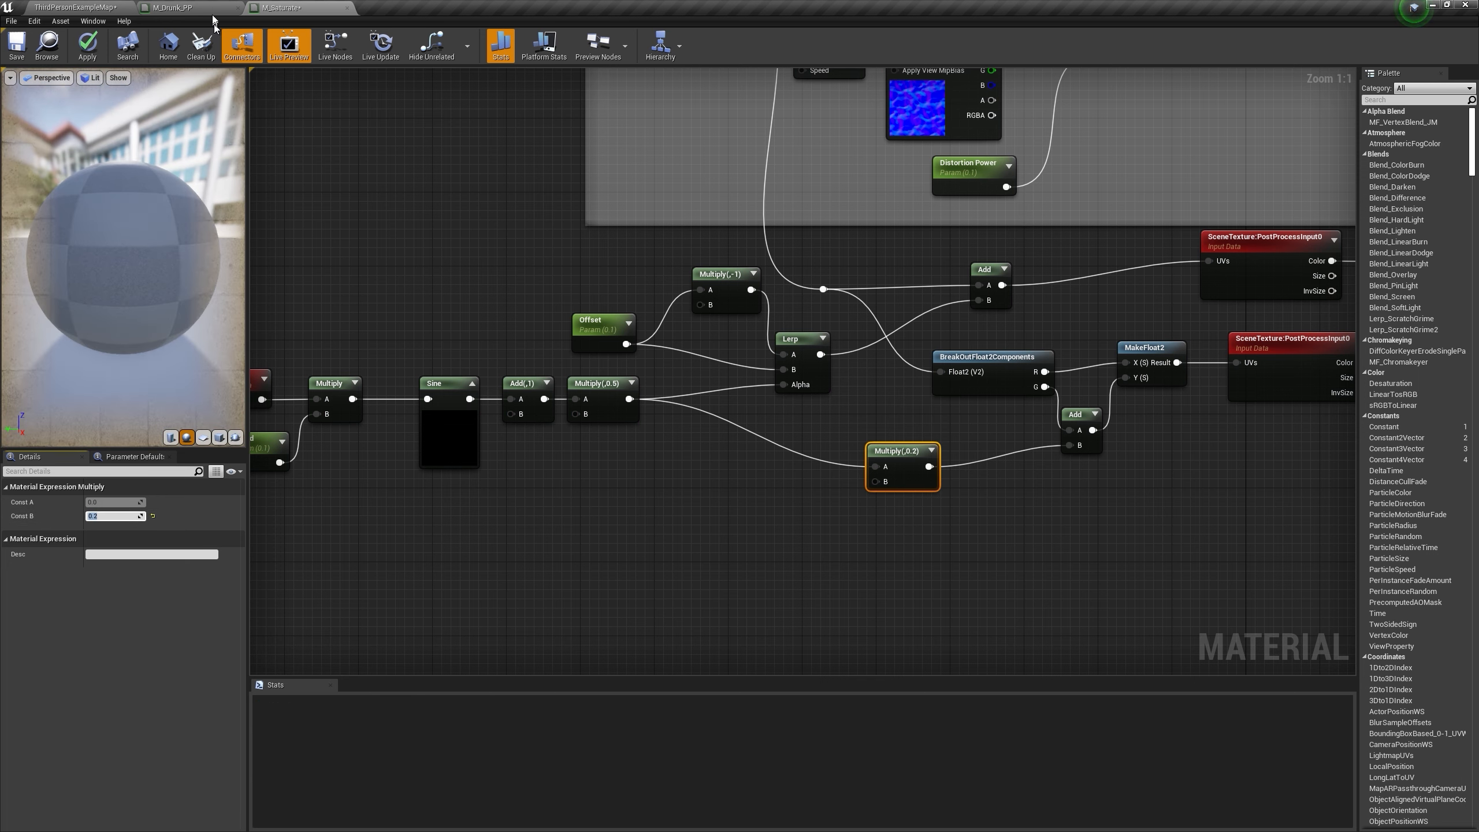
pyautogui.click(88, 47)
pyautogui.click(100, 6)
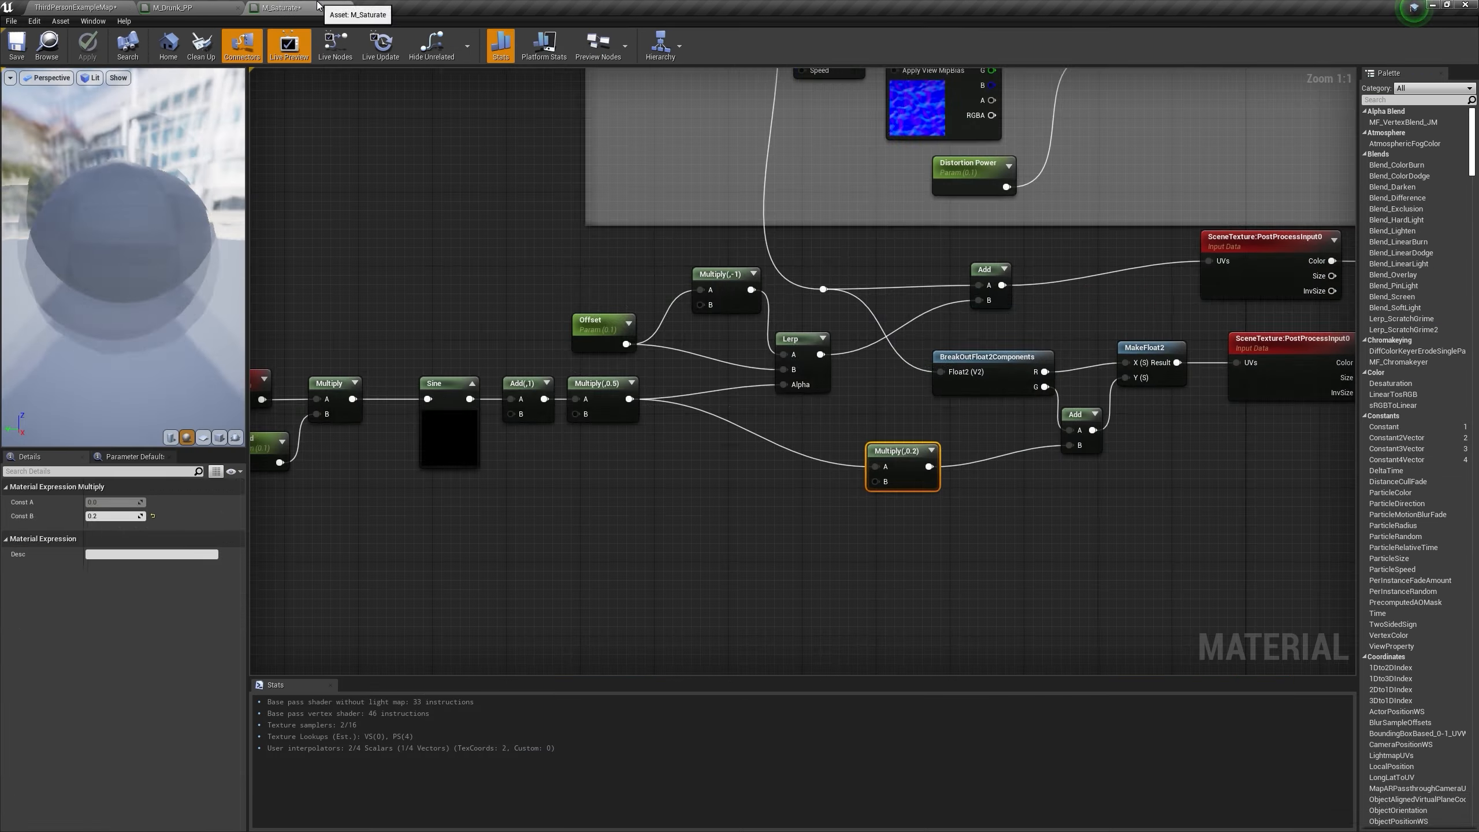
# Step: Route the R component through the Add into MakeFloat2's X input, connect G directly to Y, and return to the level
pyautogui.hotkey('ctrl', 'z')
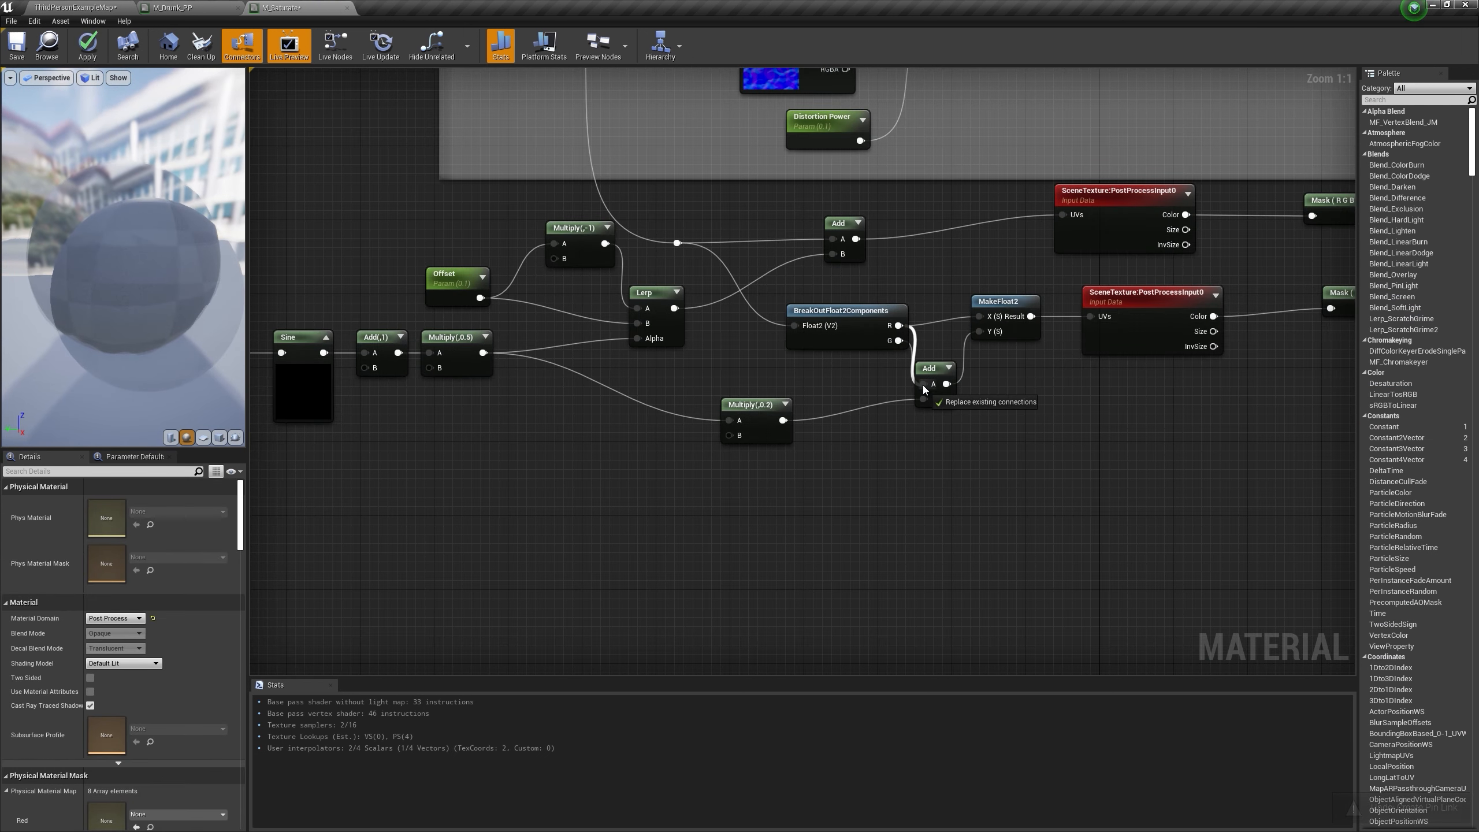
pyautogui.moveTo(923, 386); pyautogui.dragTo(984, 320)
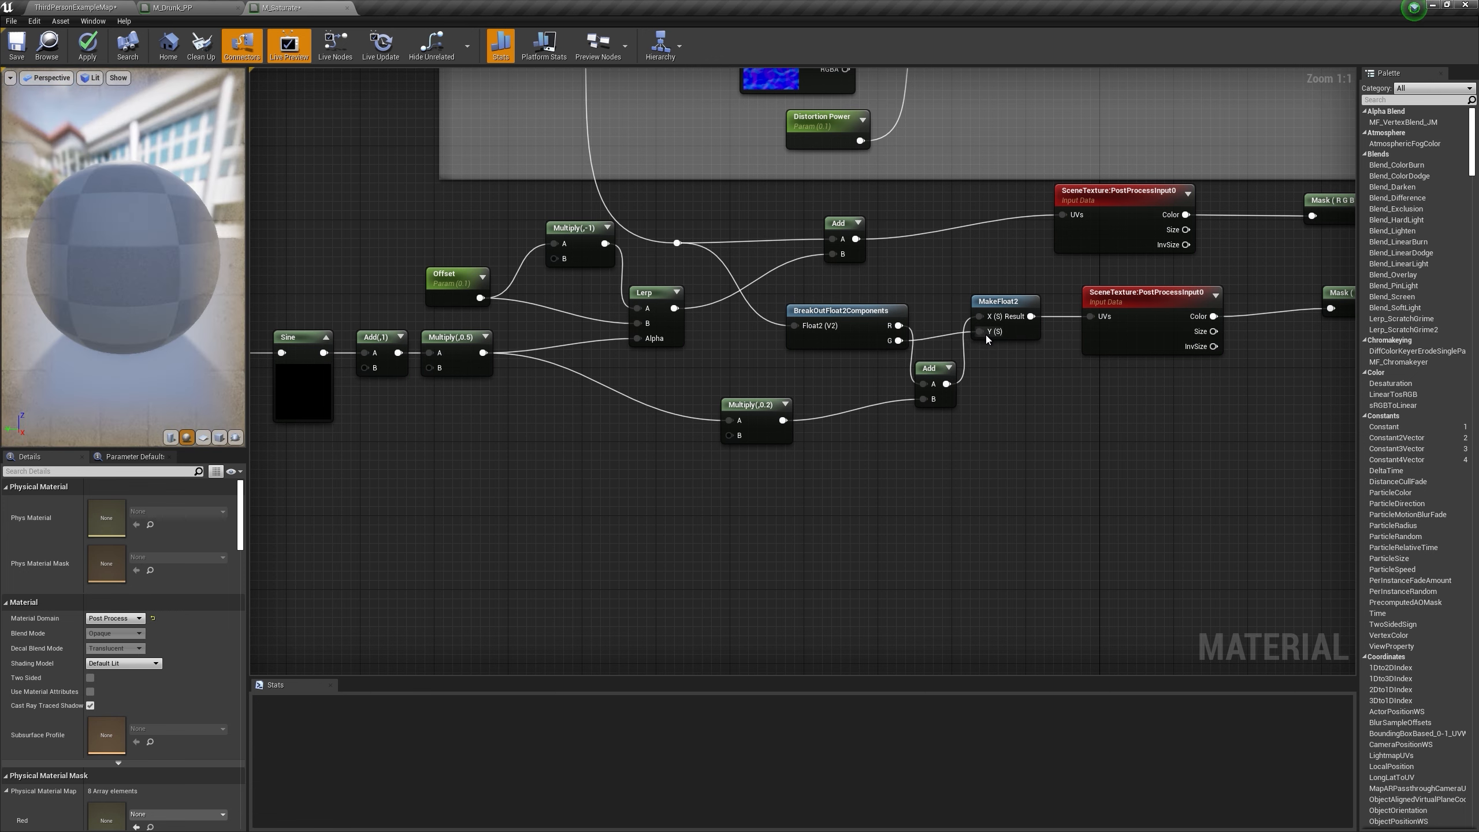
pyautogui.click(98, 7)
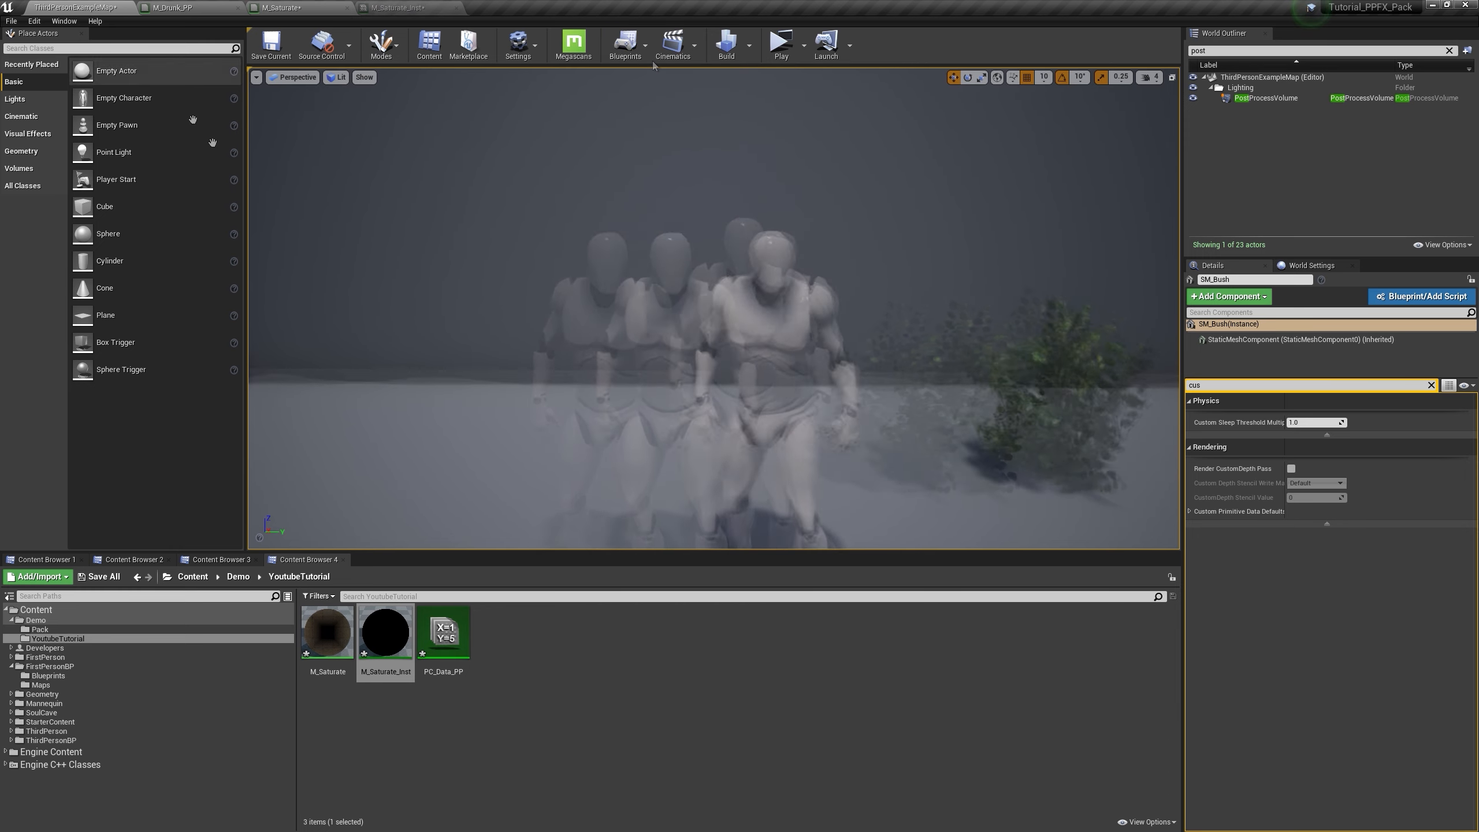
# Step: Open M_Saturate_Inst in a floating window beside the level view, set its Offset parameter to 0.01 and close it
pyautogui.doubleClick(387, 634)
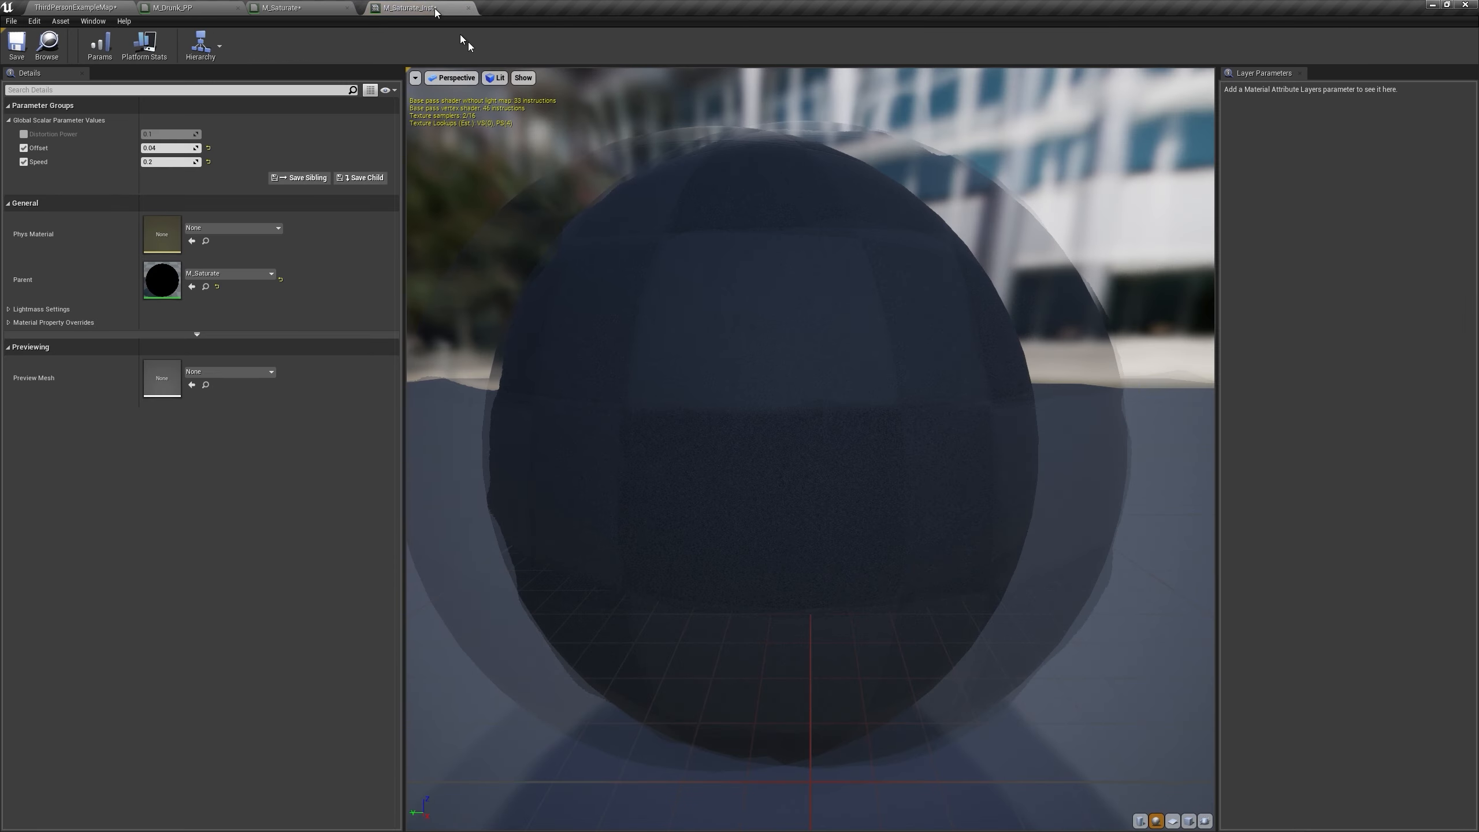
pyautogui.moveTo(436, 11); pyautogui.dragTo(660, 294)
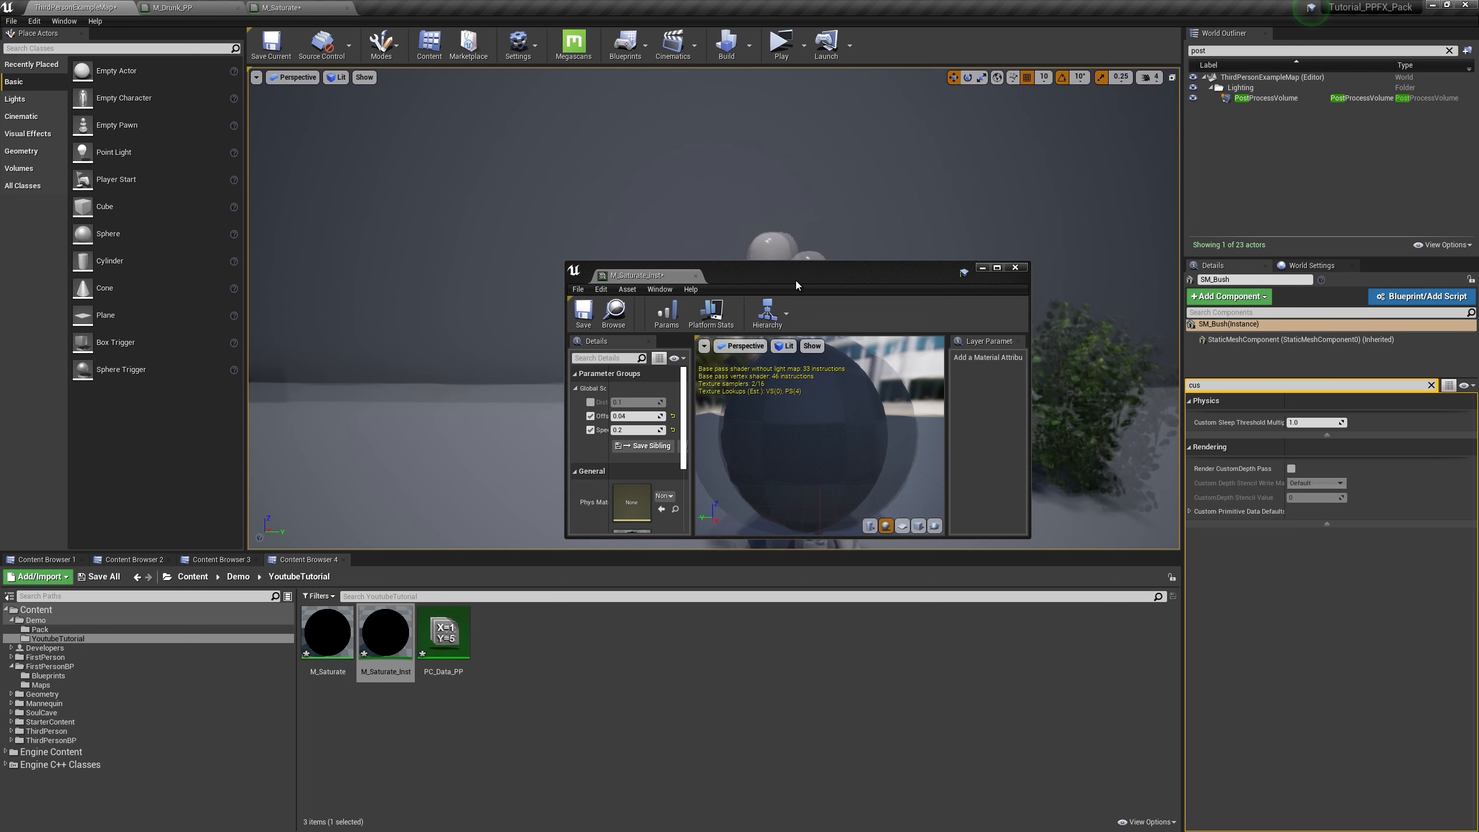
pyautogui.moveTo(796, 281); pyautogui.dragTo(1044, 425)
pyautogui.moveTo(896, 560); pyautogui.dragTo(873, 560)
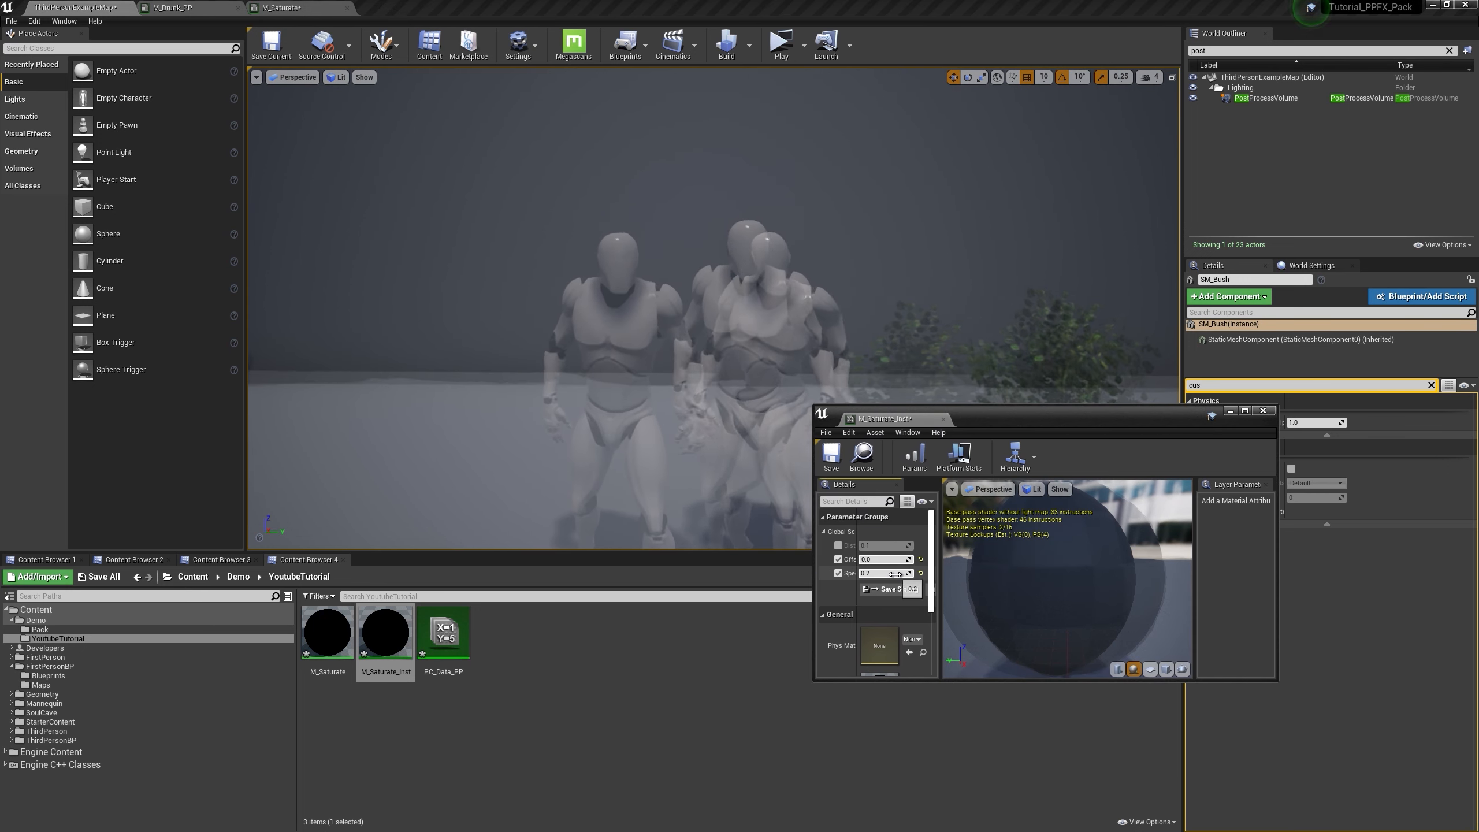
pyautogui.write('1')
pyautogui.press('Return')
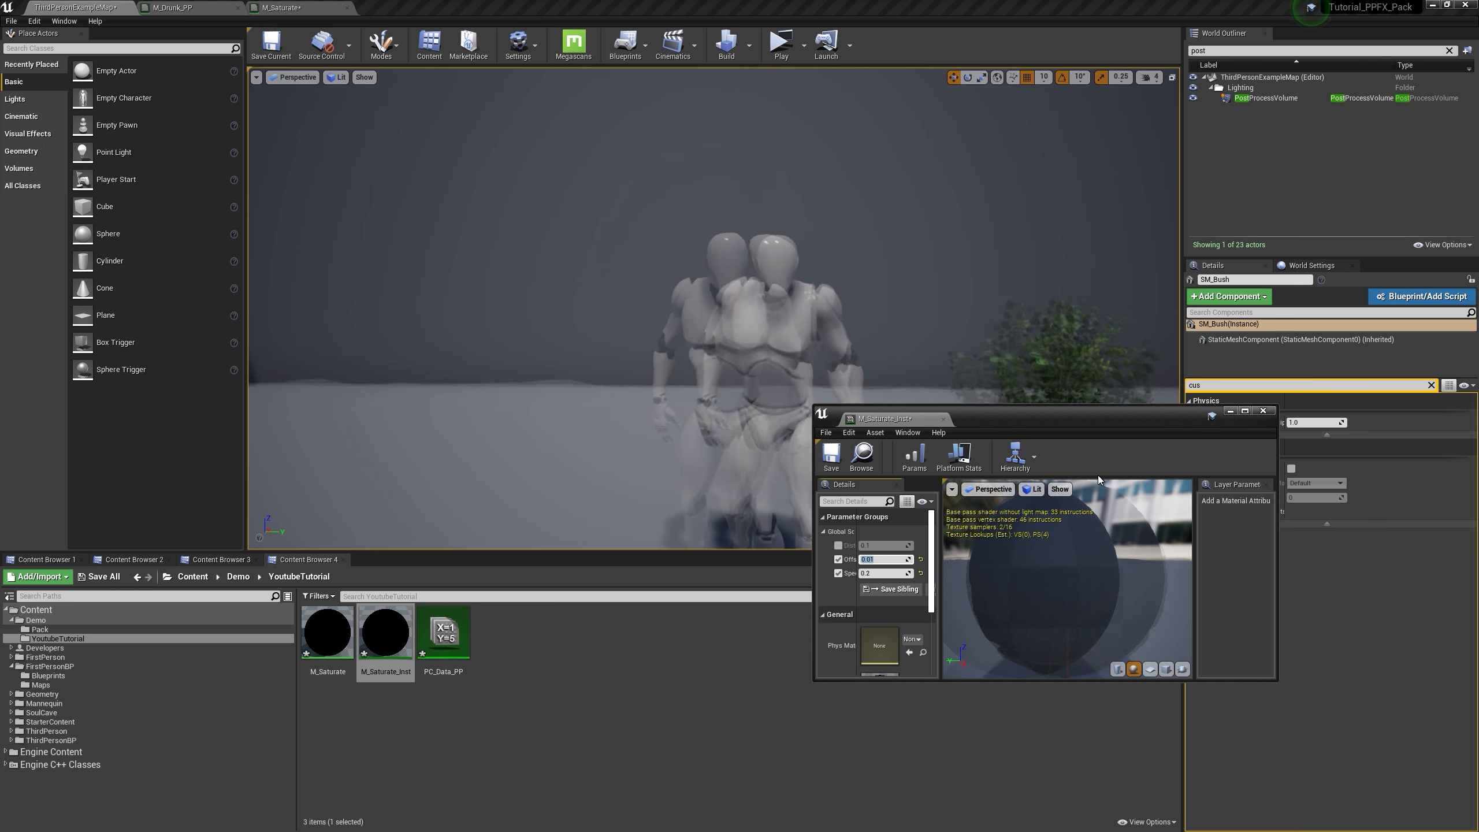
pyautogui.click(1262, 411)
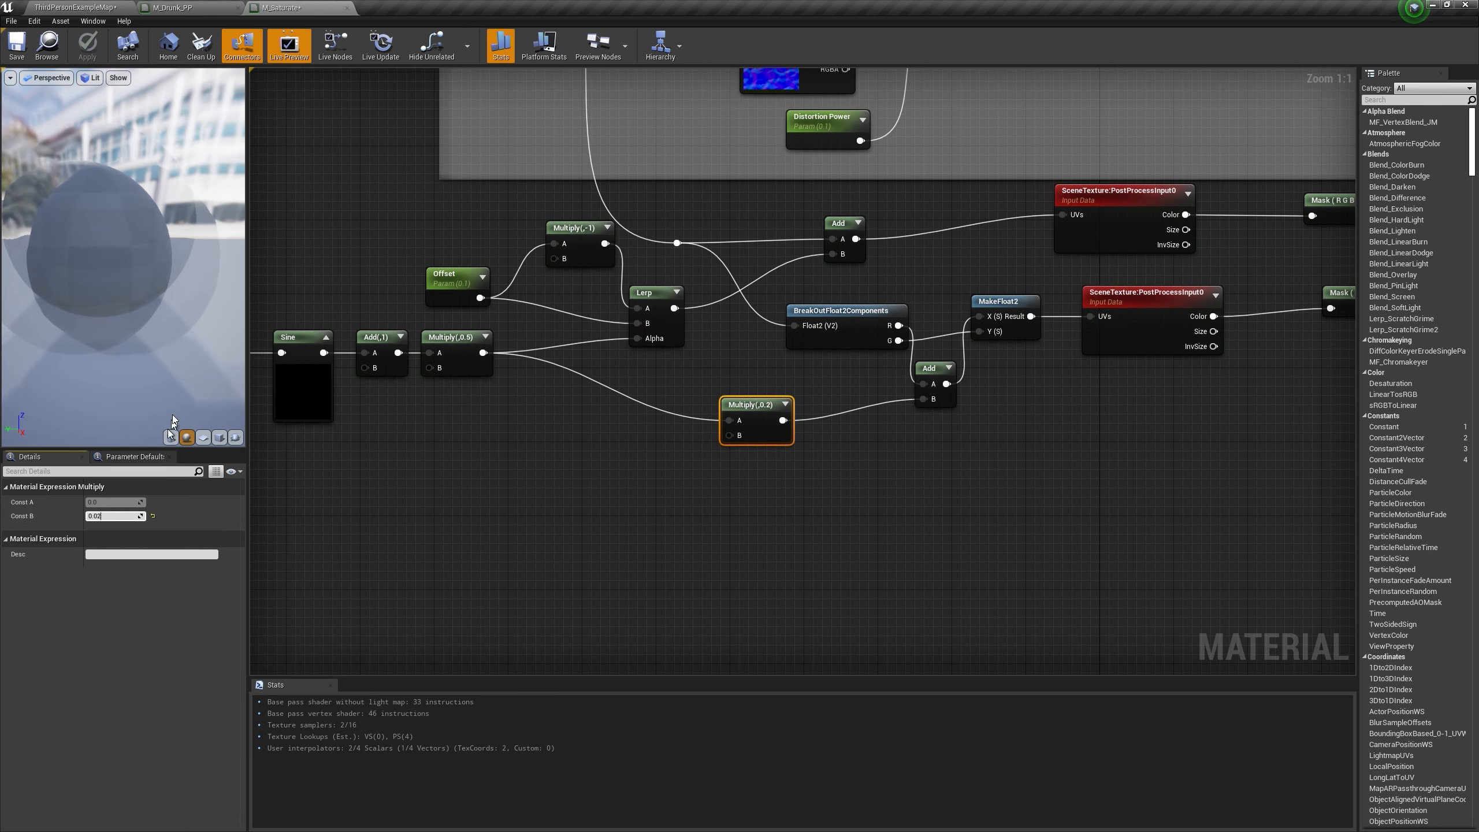
# Step: Set Const B of the Multiply feeding the lower Add to 0.02 and return to the level
pyautogui.press('Return')
pyautogui.click(108, 7)
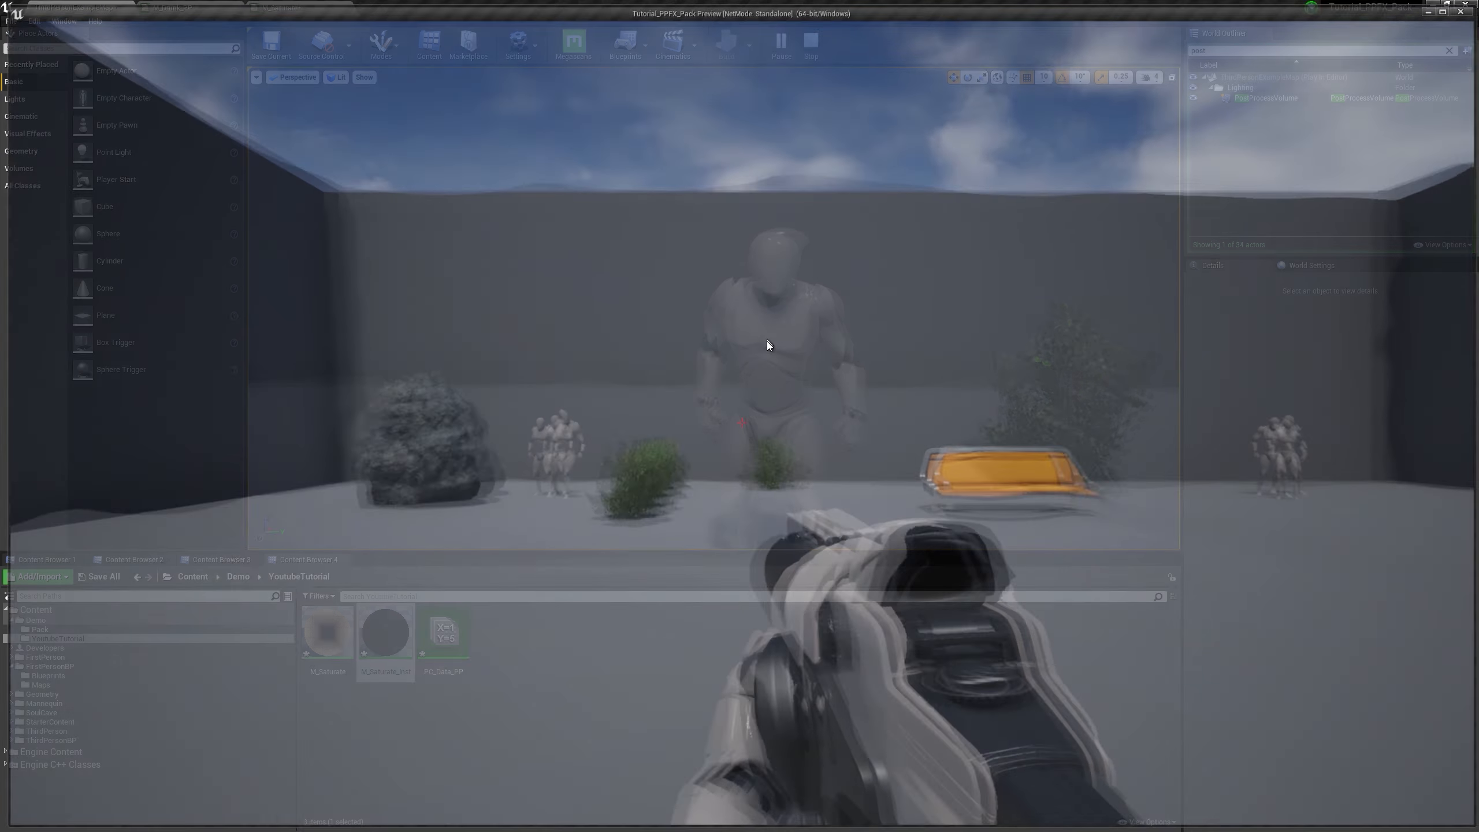
# Step: Play-test the level, moving past the rock, mannequin, bushes and benches to examine the reduced drunk effect
pyautogui.press('w')
pyautogui.press('w')
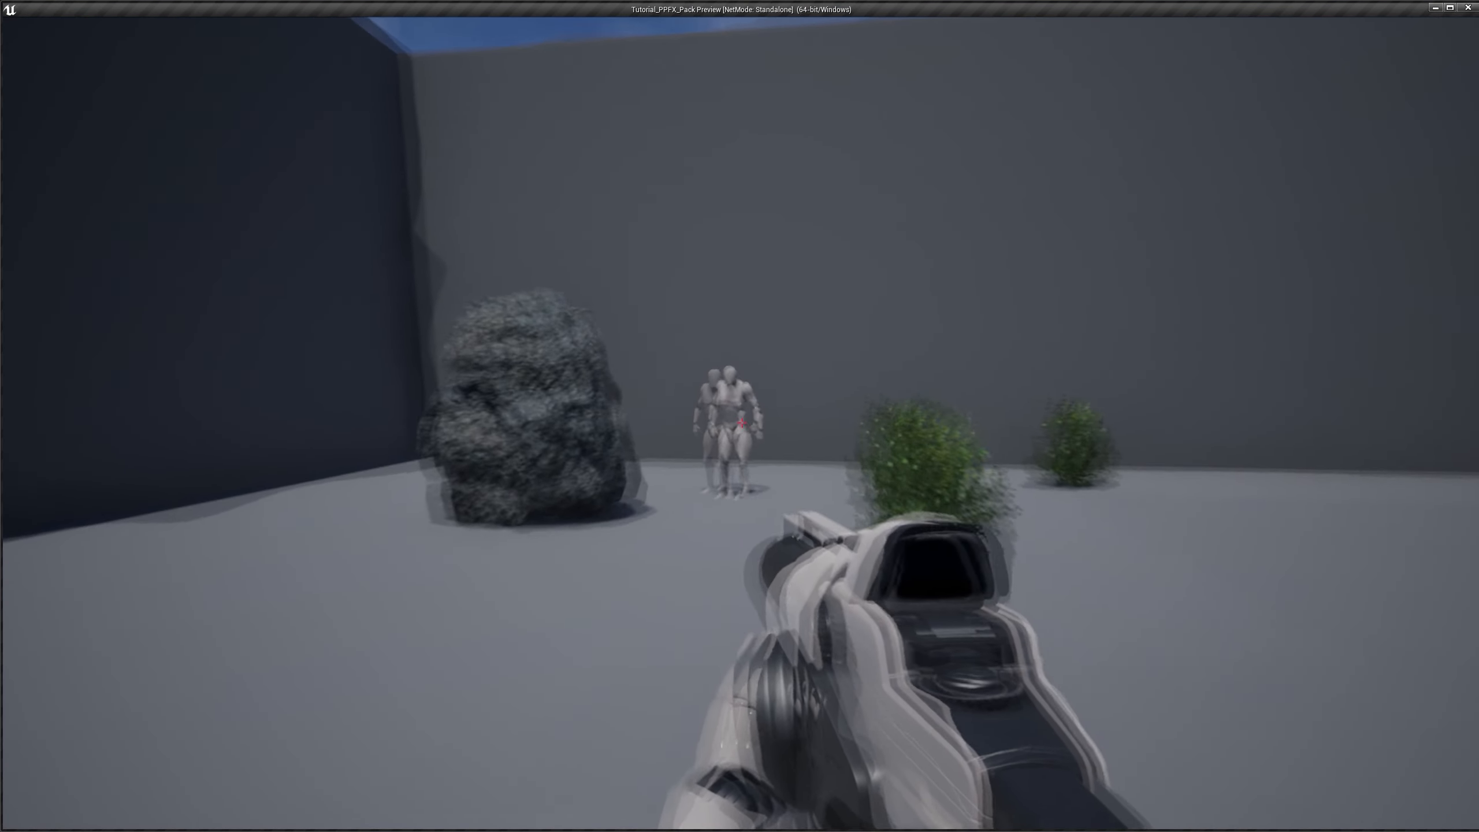
pyautogui.press('s')
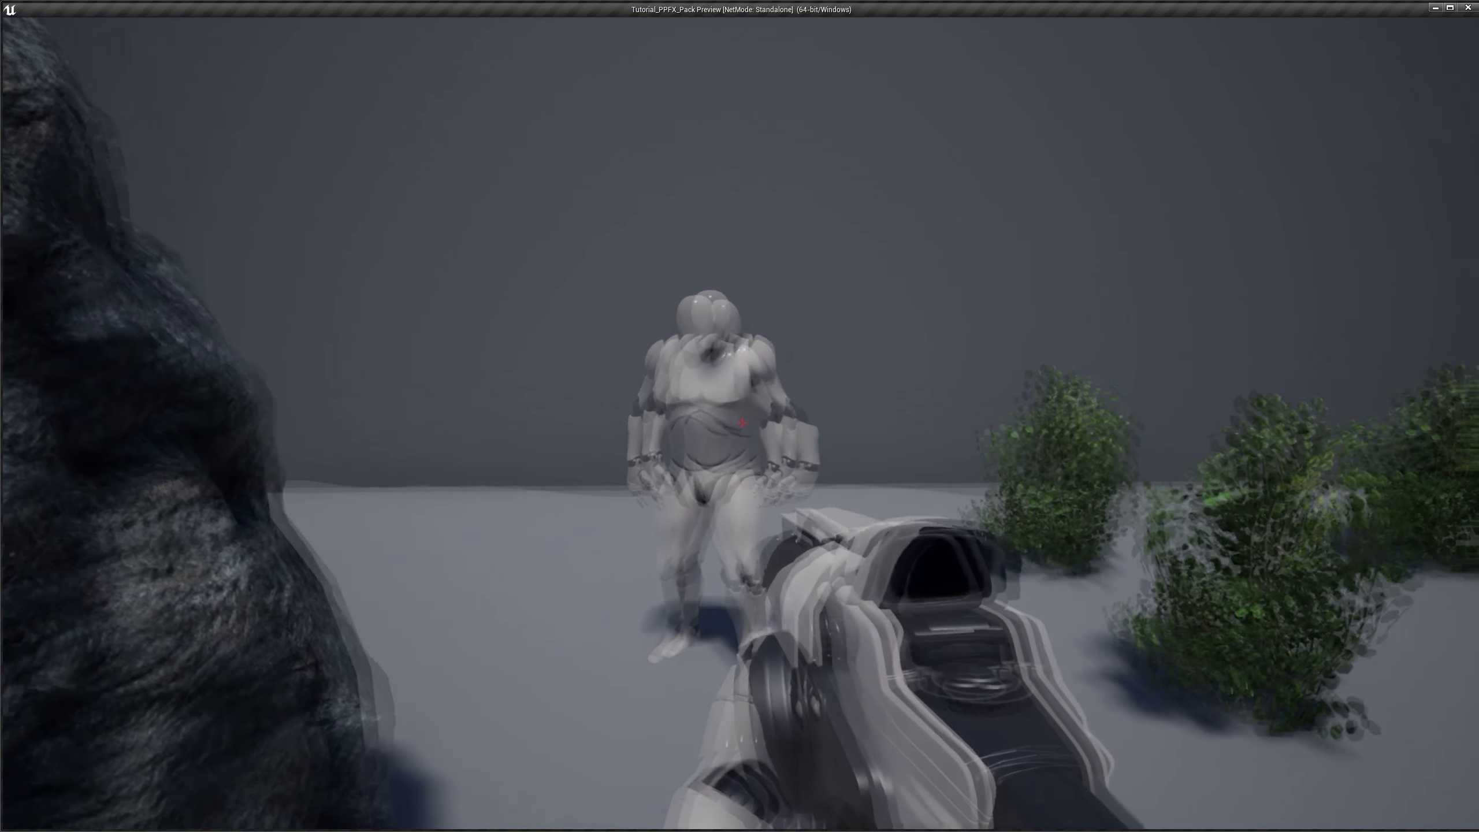
pyautogui.press('w')
pyautogui.press('d')
pyautogui.press('d')
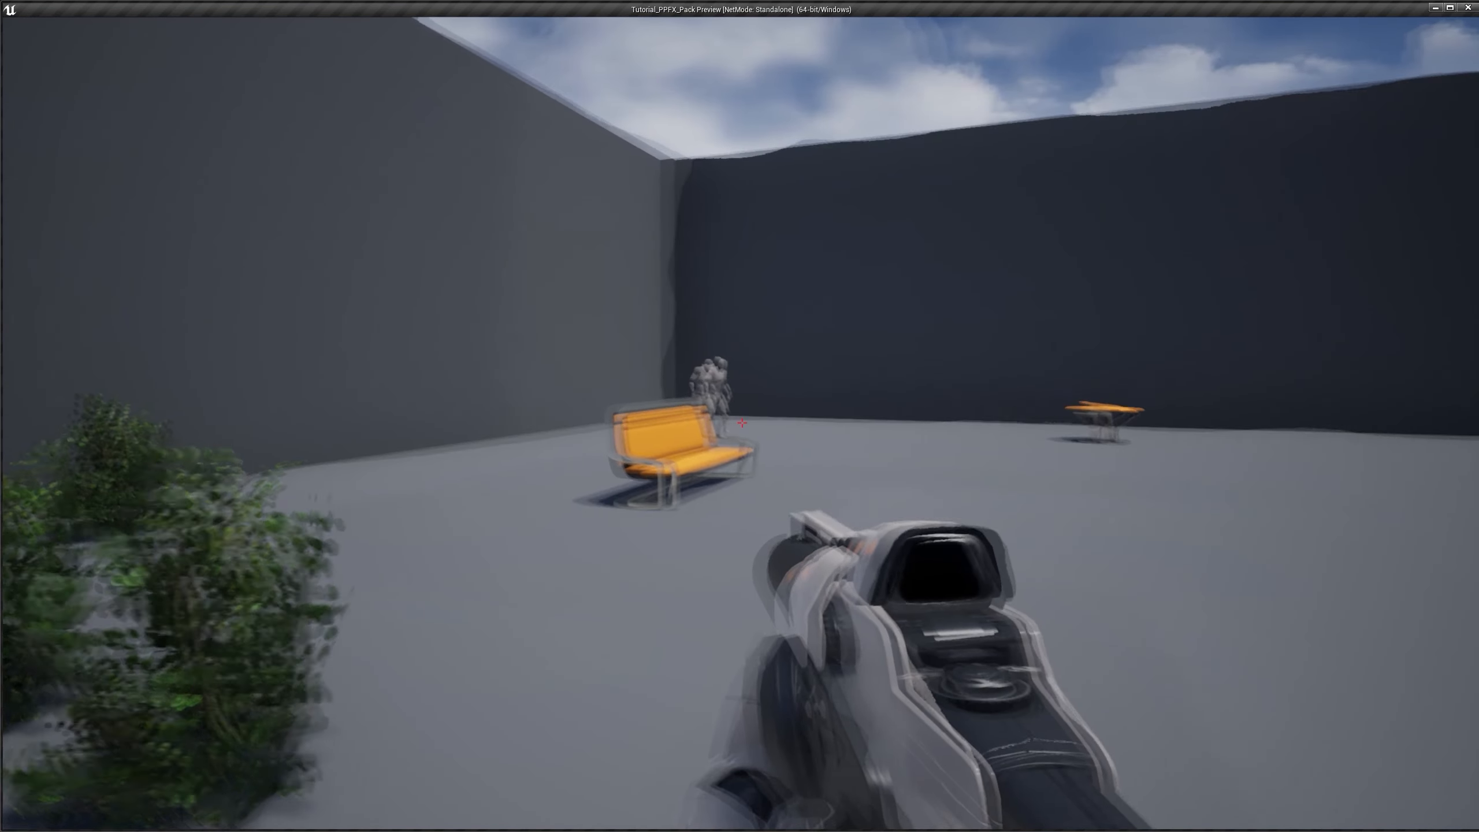
pyautogui.press('a')
pyautogui.press('d')
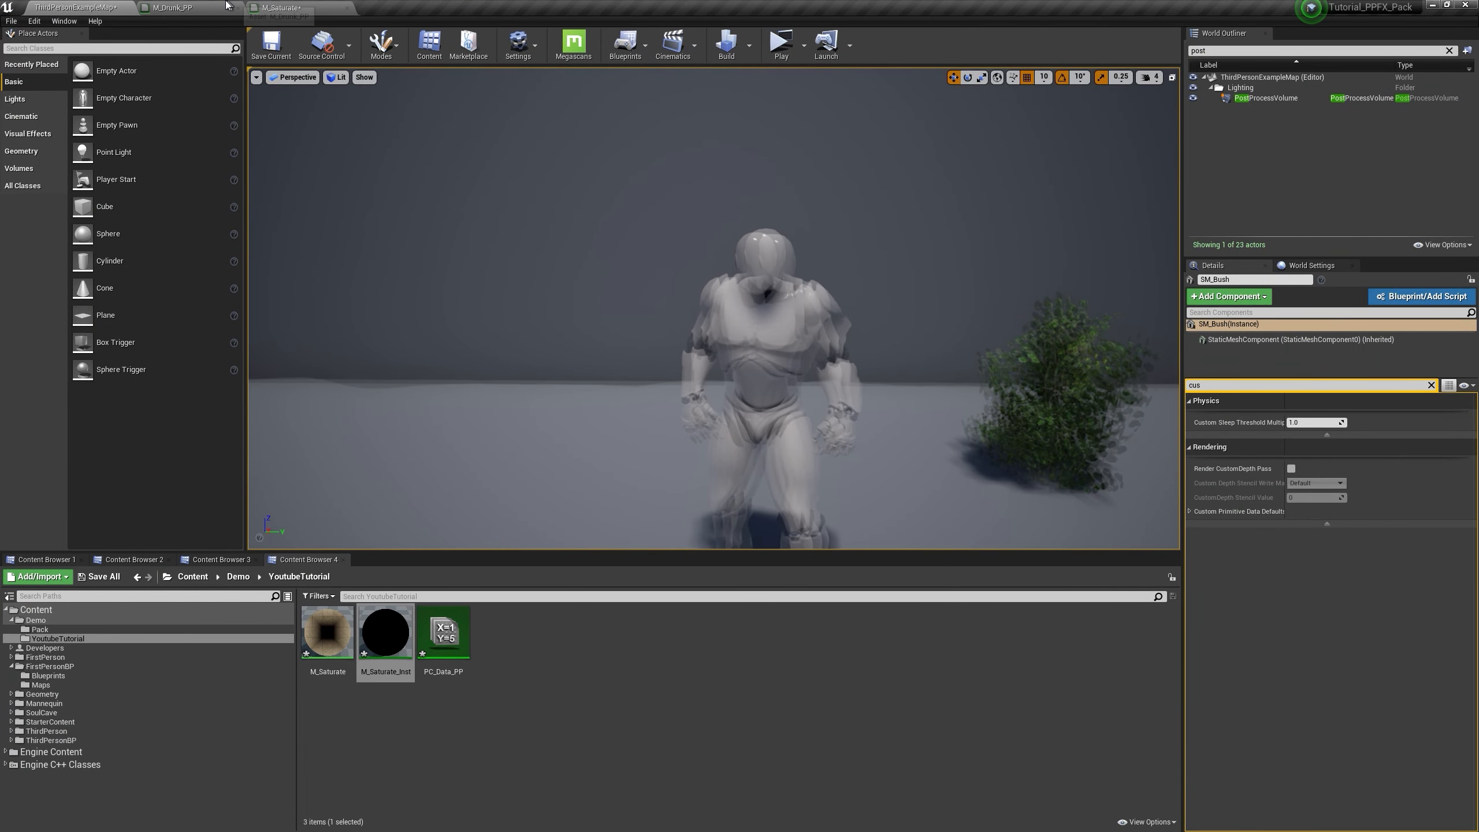
# Step: Copy the Alpha collection parameter, its neighbouring reroute point and the Lerp from the Saturate group in M_Saturate
pyautogui.click(280, 7)
pyautogui.scroll(5, 661, 312)
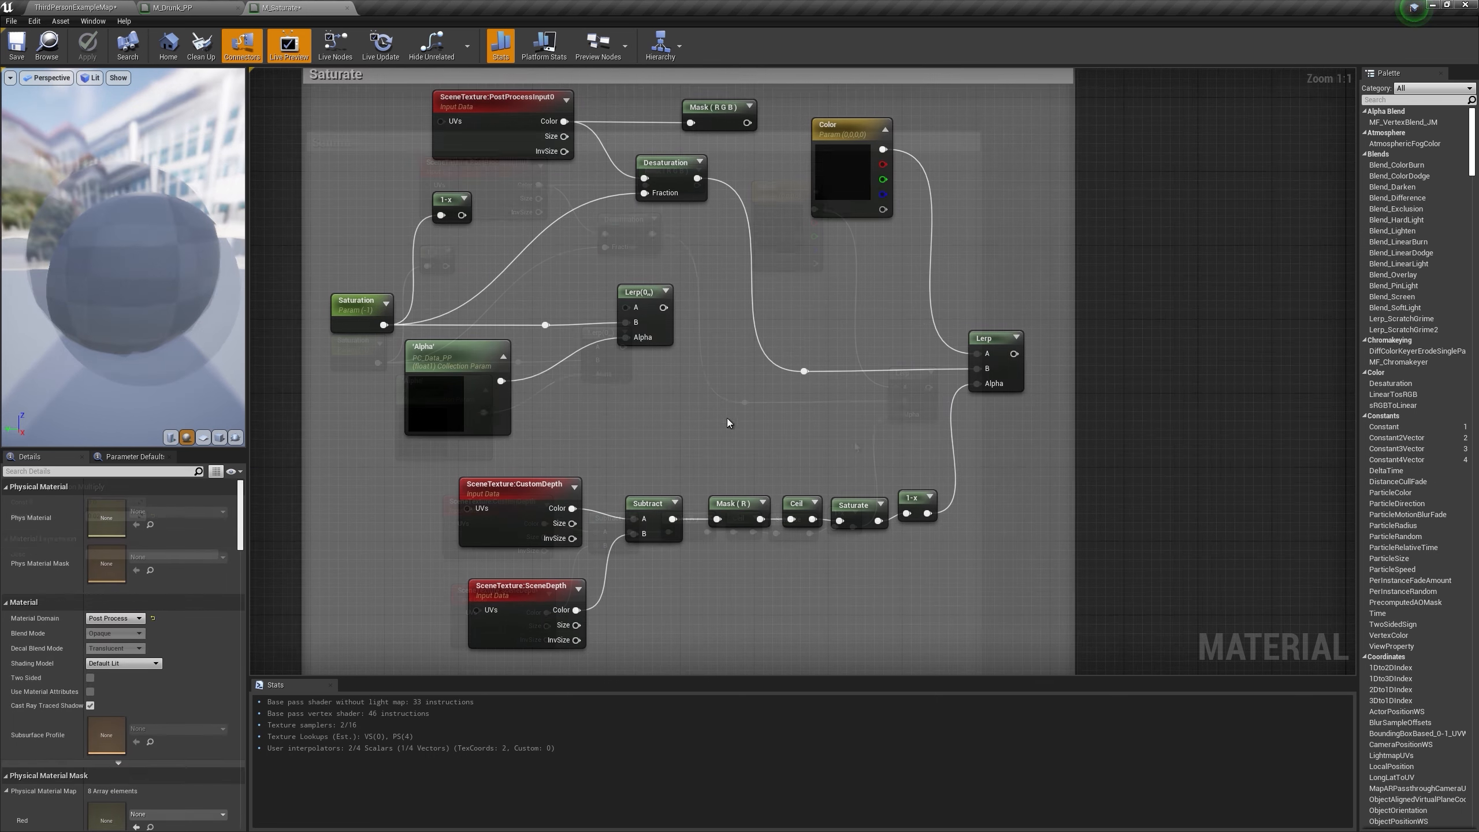
pyautogui.moveTo(728, 424); pyautogui.dragTo(471, 310)
pyautogui.rightClick(645, 303)
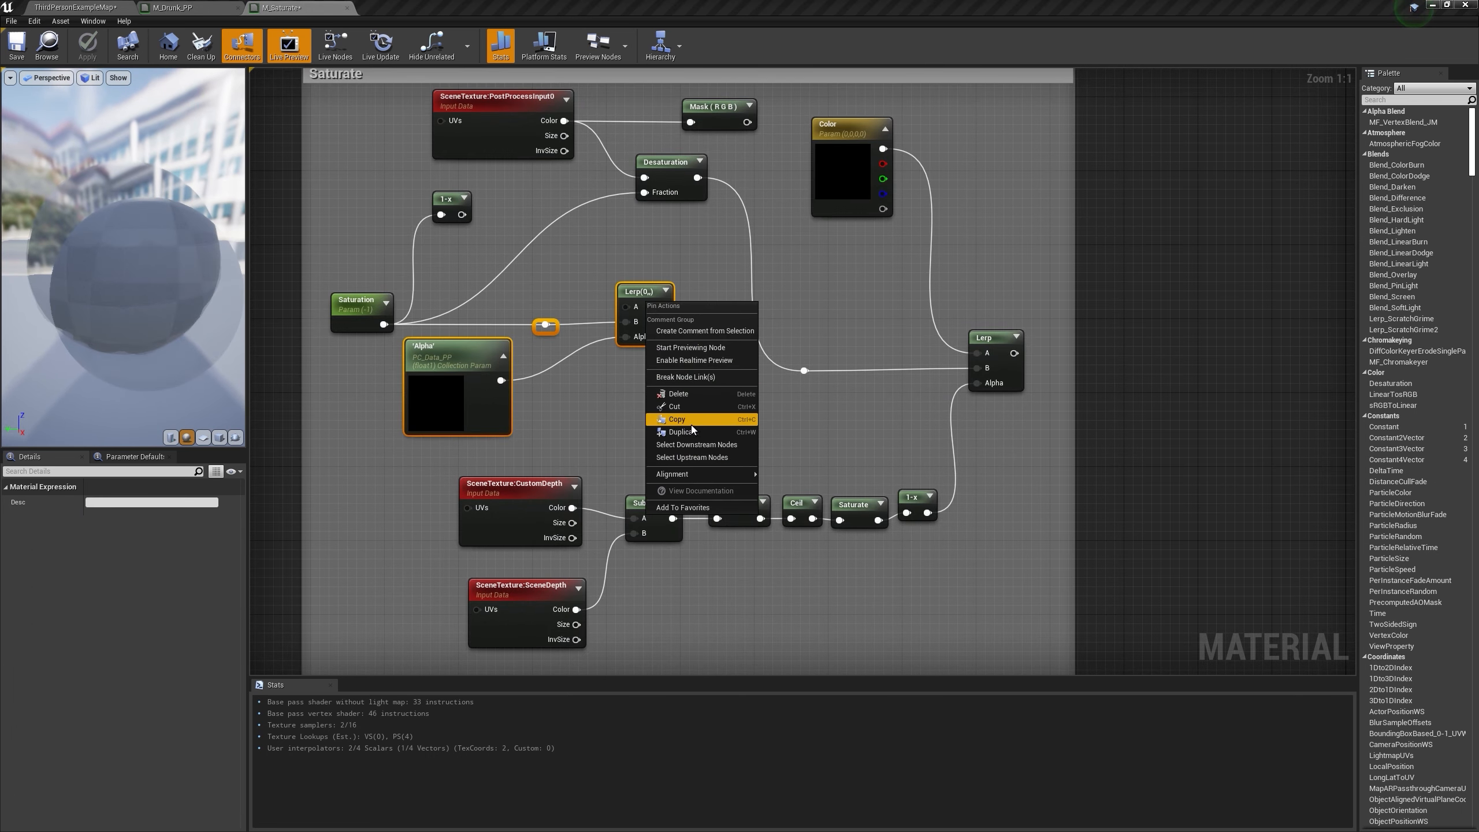
pyautogui.click(684, 421)
# Step: Move the M_Saturate output node farther from the Divide and paste the copied Alpha, reroute and Lerp nodes between them
pyautogui.moveTo(1142, 505); pyautogui.dragTo(308, 233, button='right')
pyautogui.scroll(-2, 901, 324)
pyautogui.moveTo(901, 325); pyautogui.dragTo(824, 87, button='right')
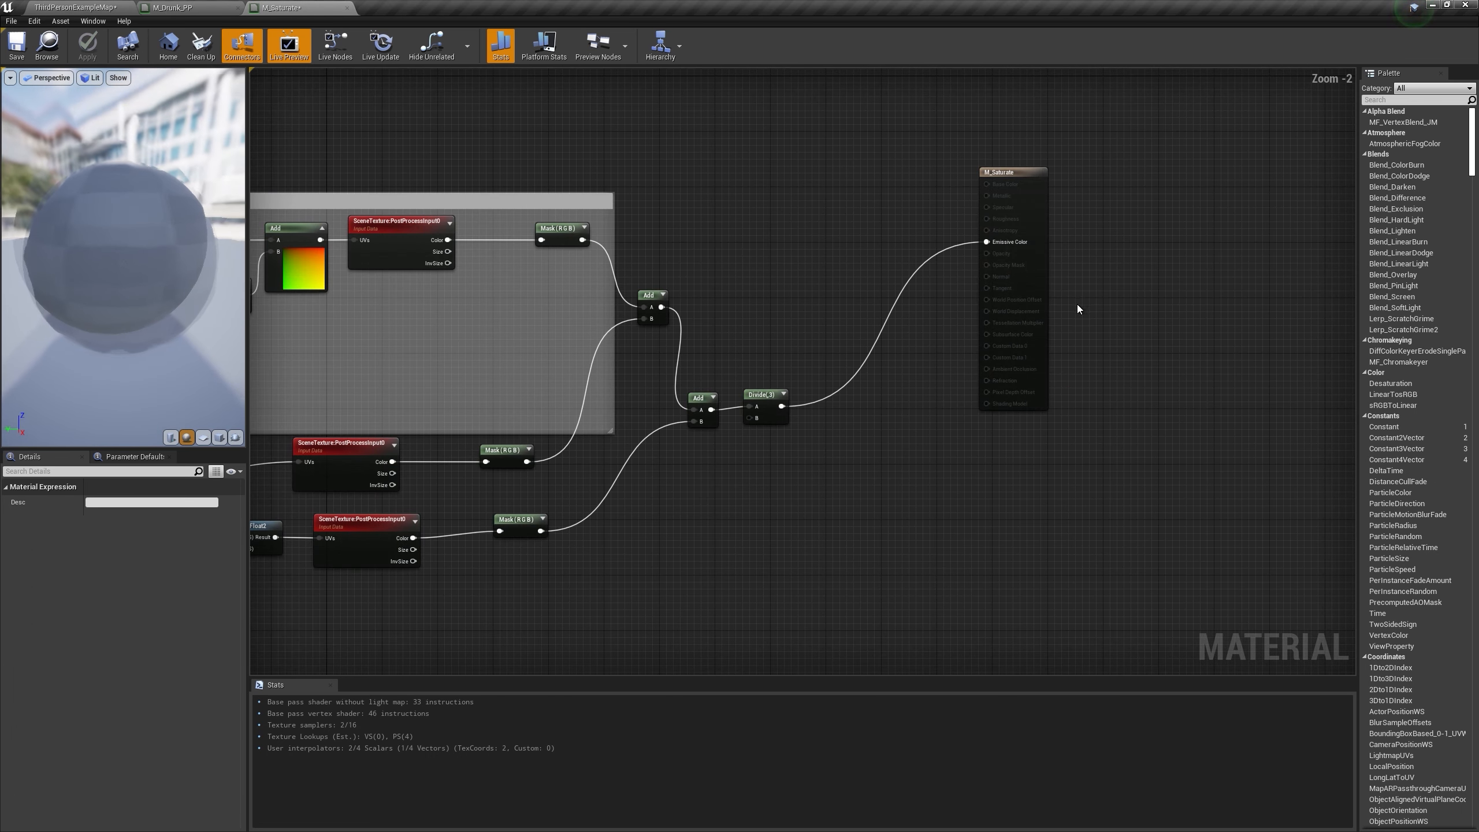
pyautogui.moveTo(1046, 268); pyautogui.dragTo(1204, 303)
pyautogui.hotkey('ctrl', 'v')
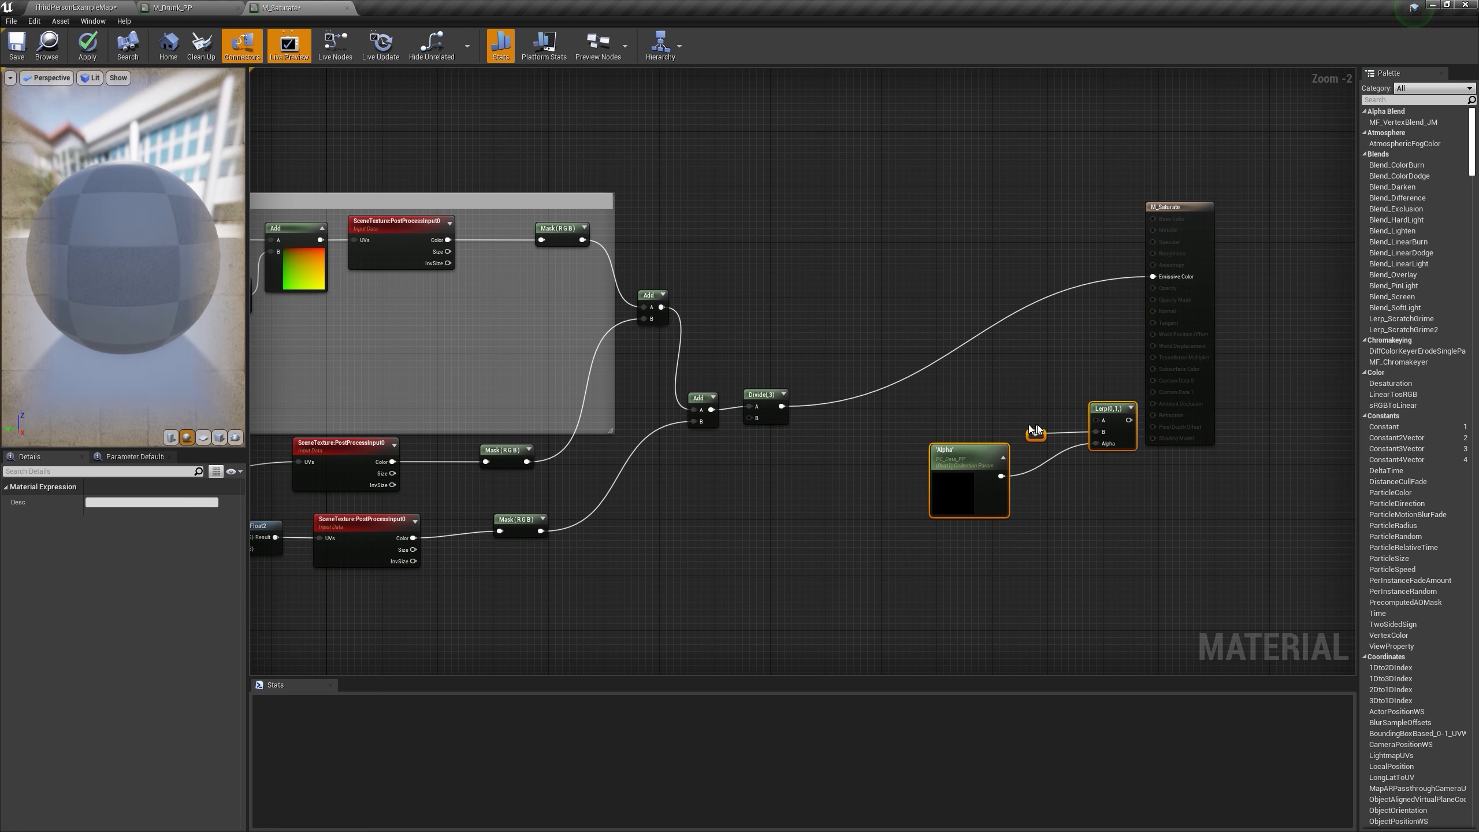
# Step: Feed the Divide through the pasted reroute point into the Lerp's B input and connect the Lerp to Emissive Color
pyautogui.moveTo(1111, 403); pyautogui.dragTo(956, 435)
pyautogui.scroll(2, 856, 420)
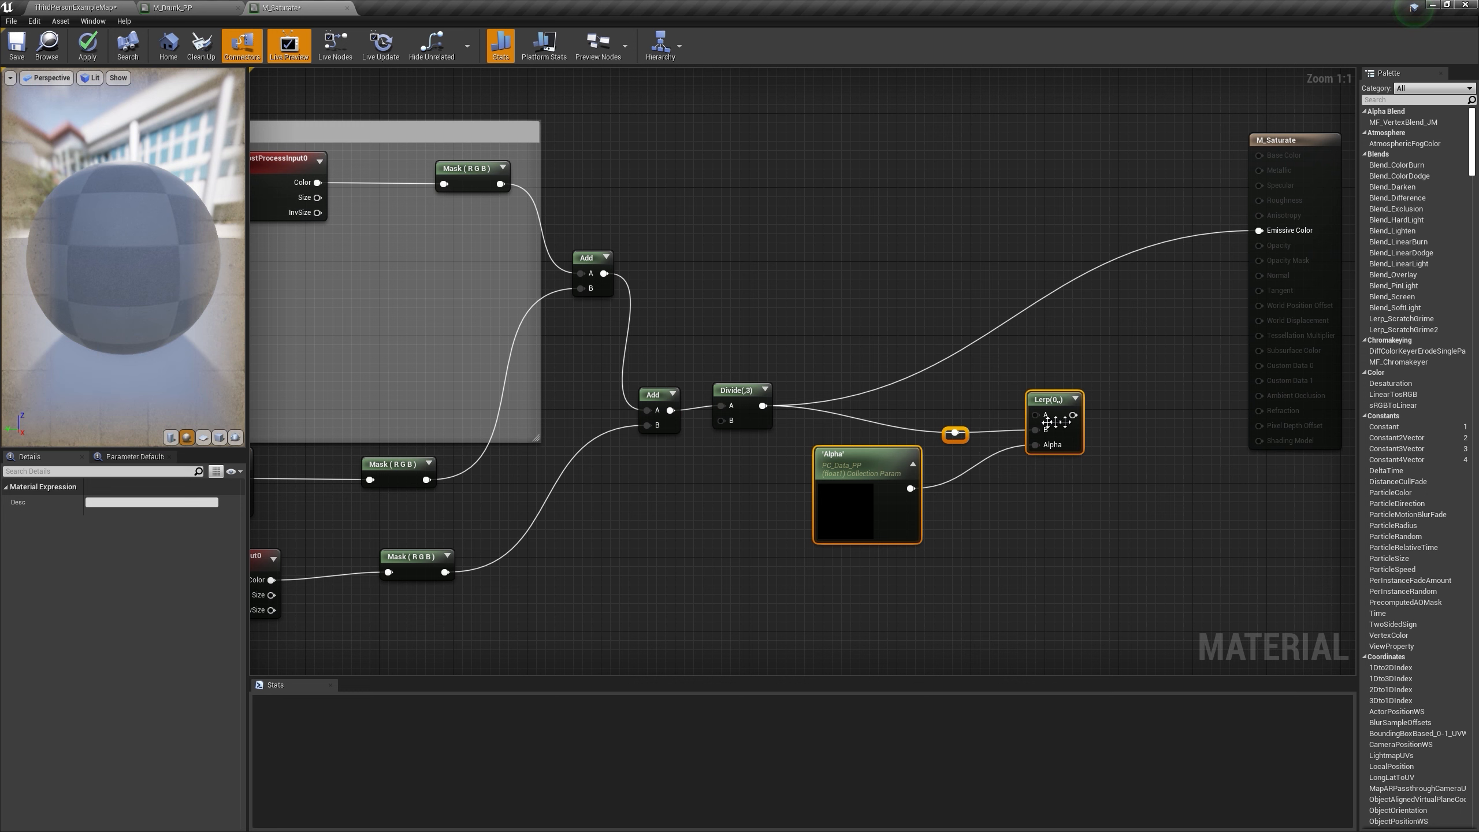
pyautogui.moveTo(1278, 233); pyautogui.dragTo(1276, 232)
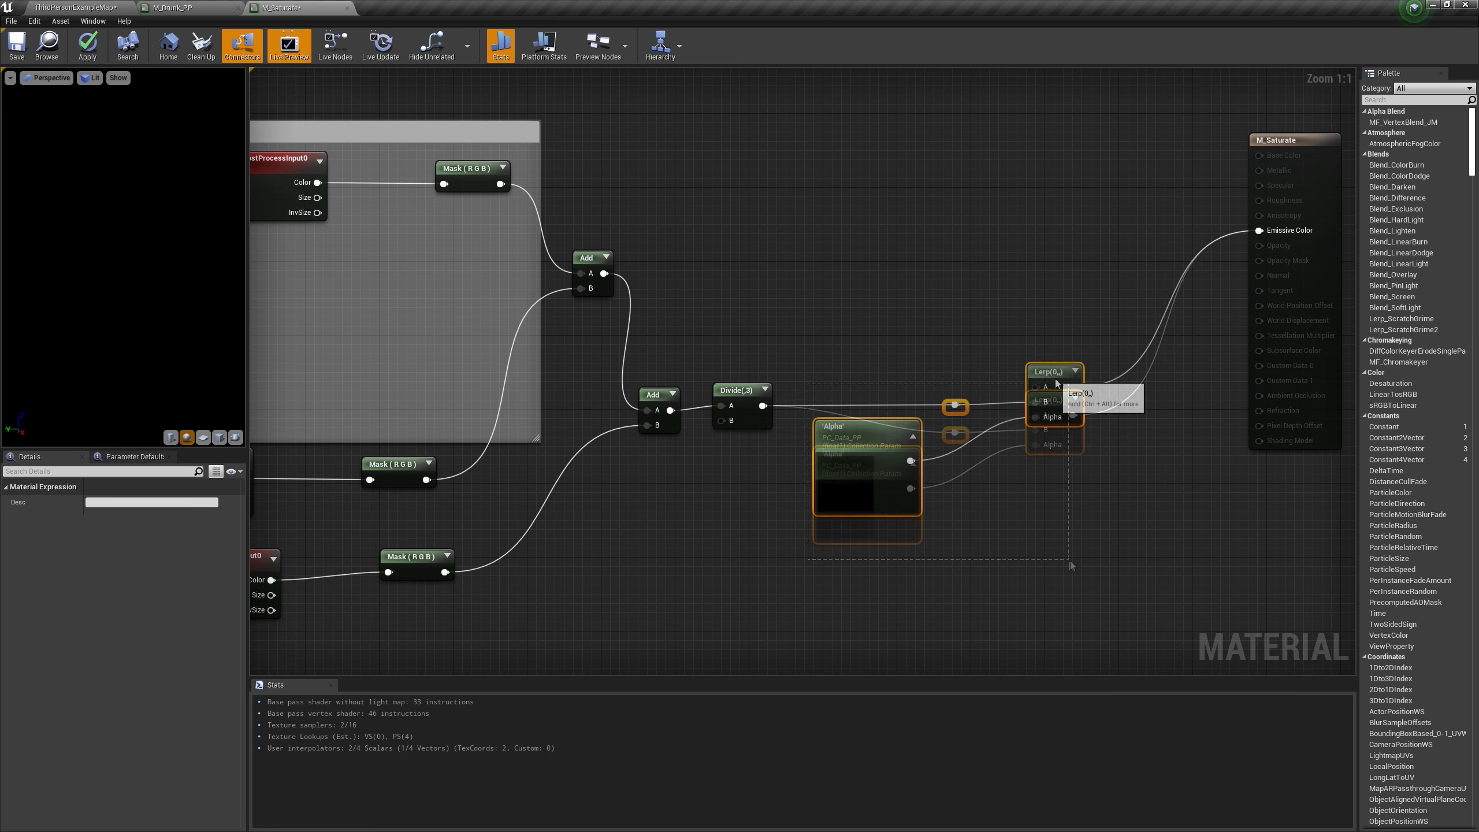
# Step: Duplicate the Heat Haze group's PostProcessInput0 SceneTexture and RGB Mask, placing the copies above the new Lerp outside the group
pyautogui.moveTo(466, 297); pyautogui.dragTo(724, 340, button='right')
pyautogui.moveTo(587, 211); pyautogui.dragTo(553, 205)
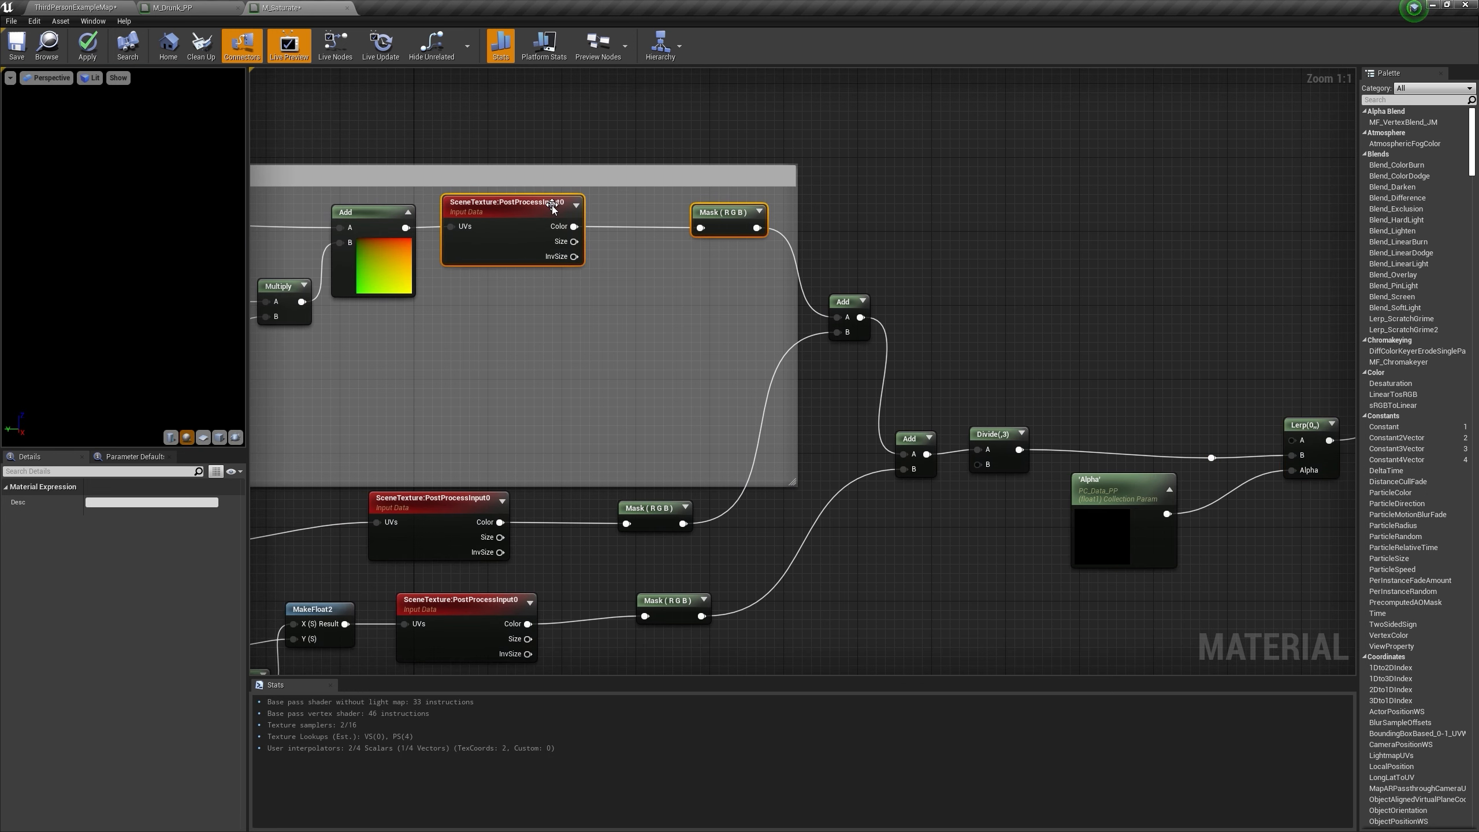
pyautogui.rightClick(552, 206)
pyautogui.click(622, 328)
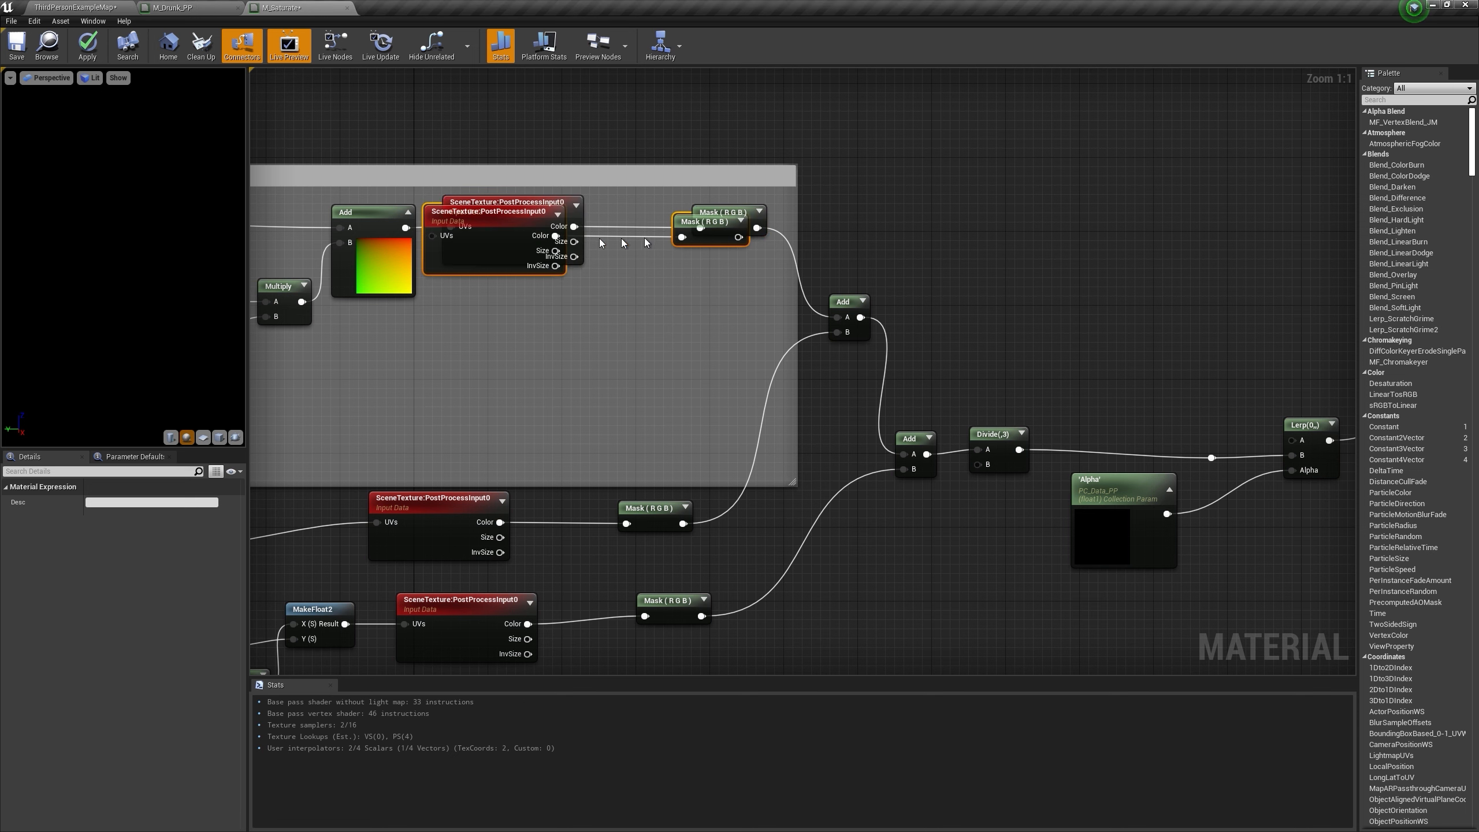
pyautogui.moveTo(438, 227); pyautogui.dragTo(579, 203)
# Step: Connect the duplicated RGB Mask to the new Lerp's A input and apply the material
pyautogui.moveTo(1248, 271); pyautogui.dragTo(878, 221, button='right')
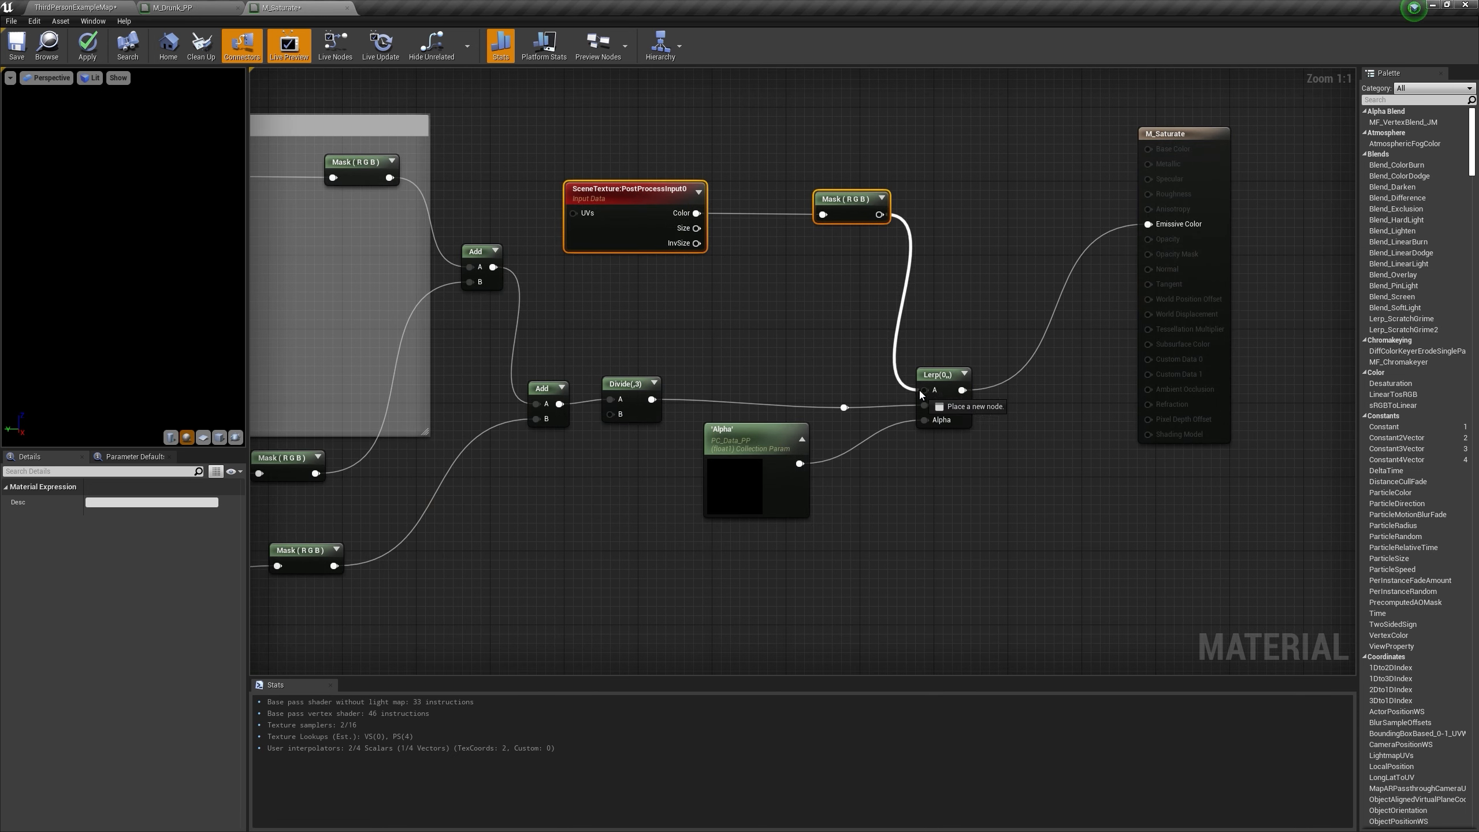
pyautogui.moveTo(920, 395); pyautogui.dragTo(925, 390)
pyautogui.click(86, 57)
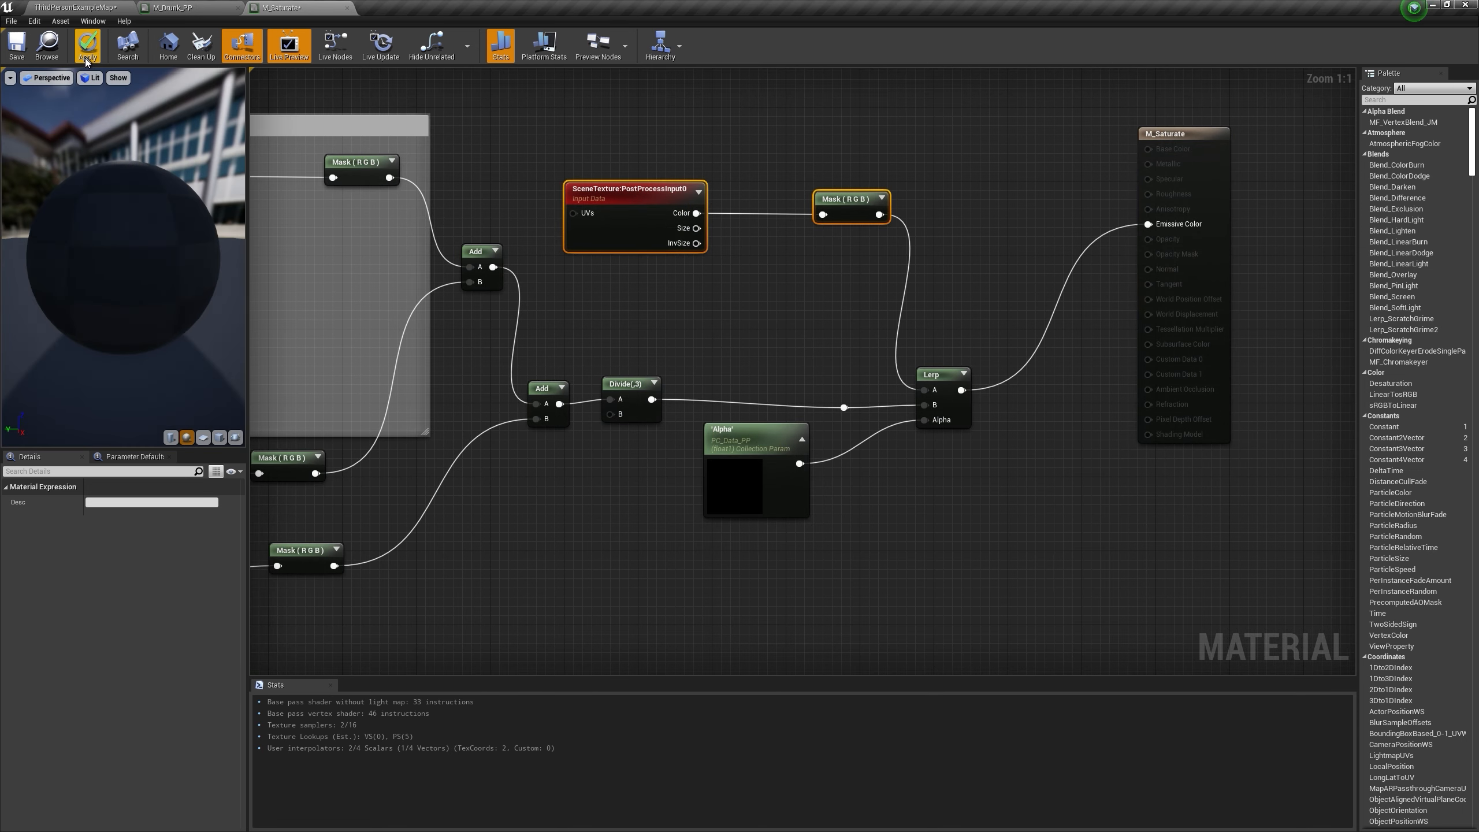
# Step: Play-test the level, moving around the rock and mannequin to examine the Alpha-driven blend of the drunk effect
pyautogui.click(94, 7)
pyautogui.click(782, 43)
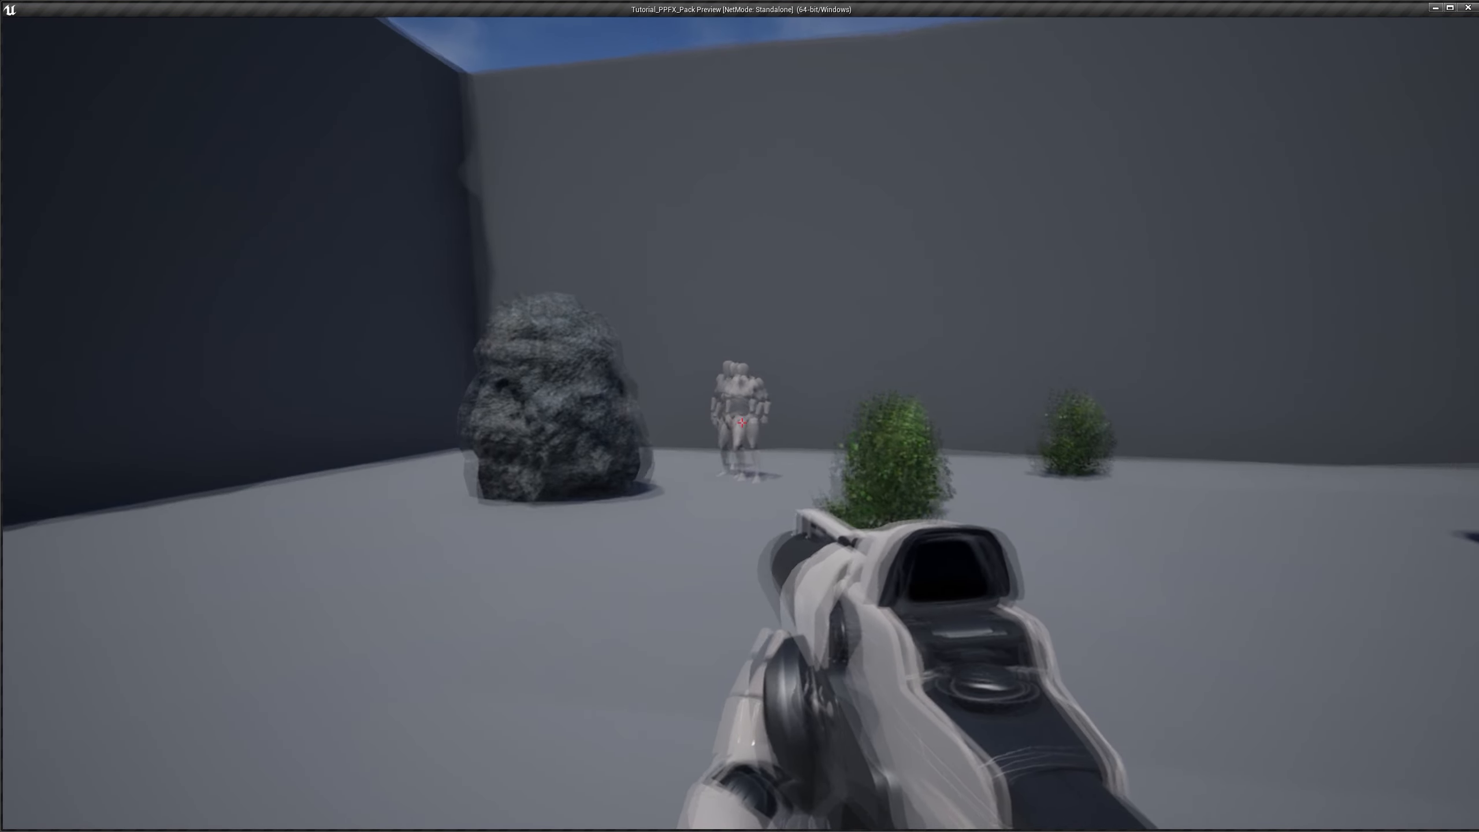
pyautogui.press('w')
pyautogui.press('s')
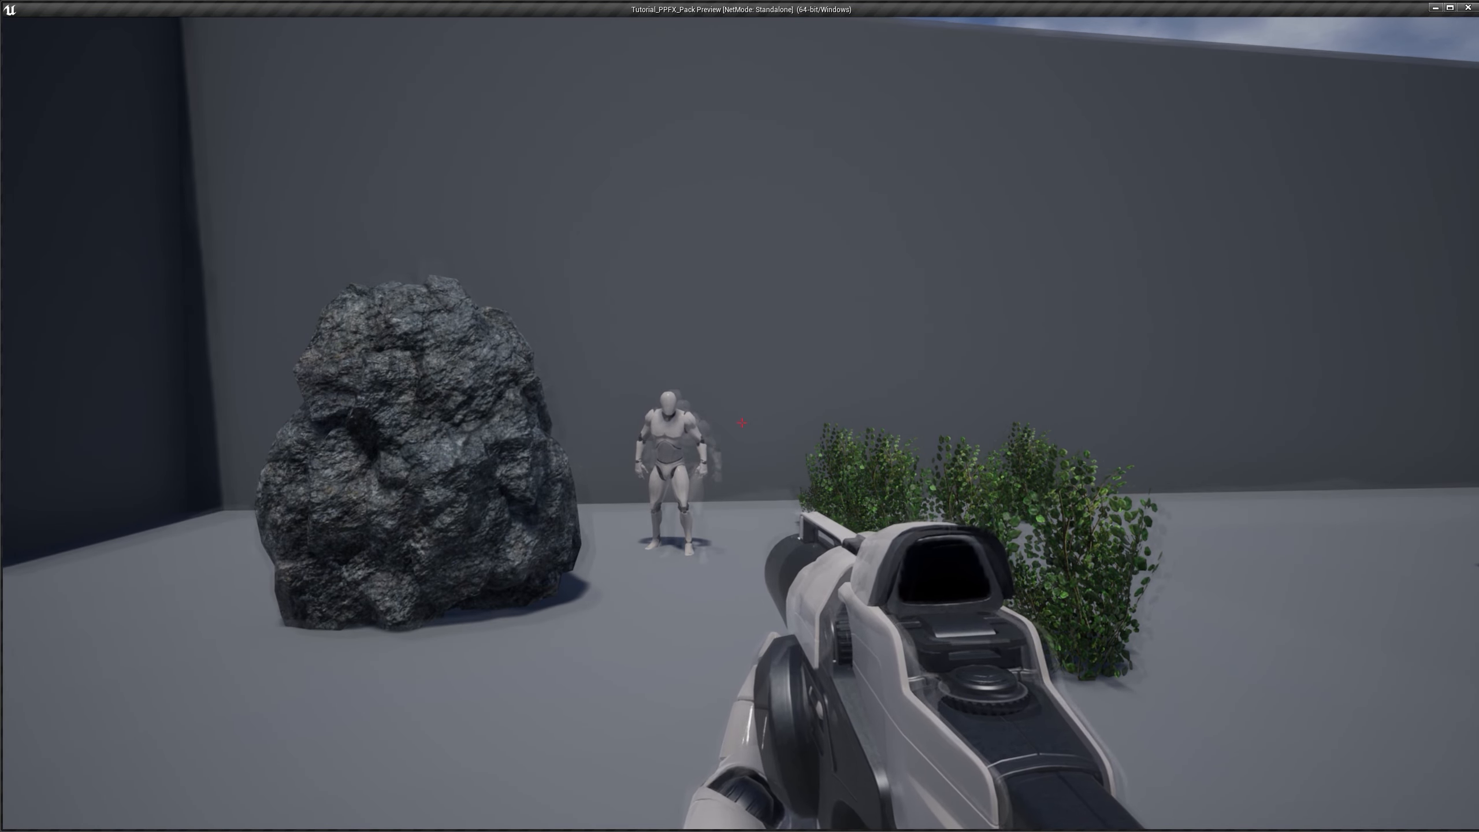
pyautogui.press('d')
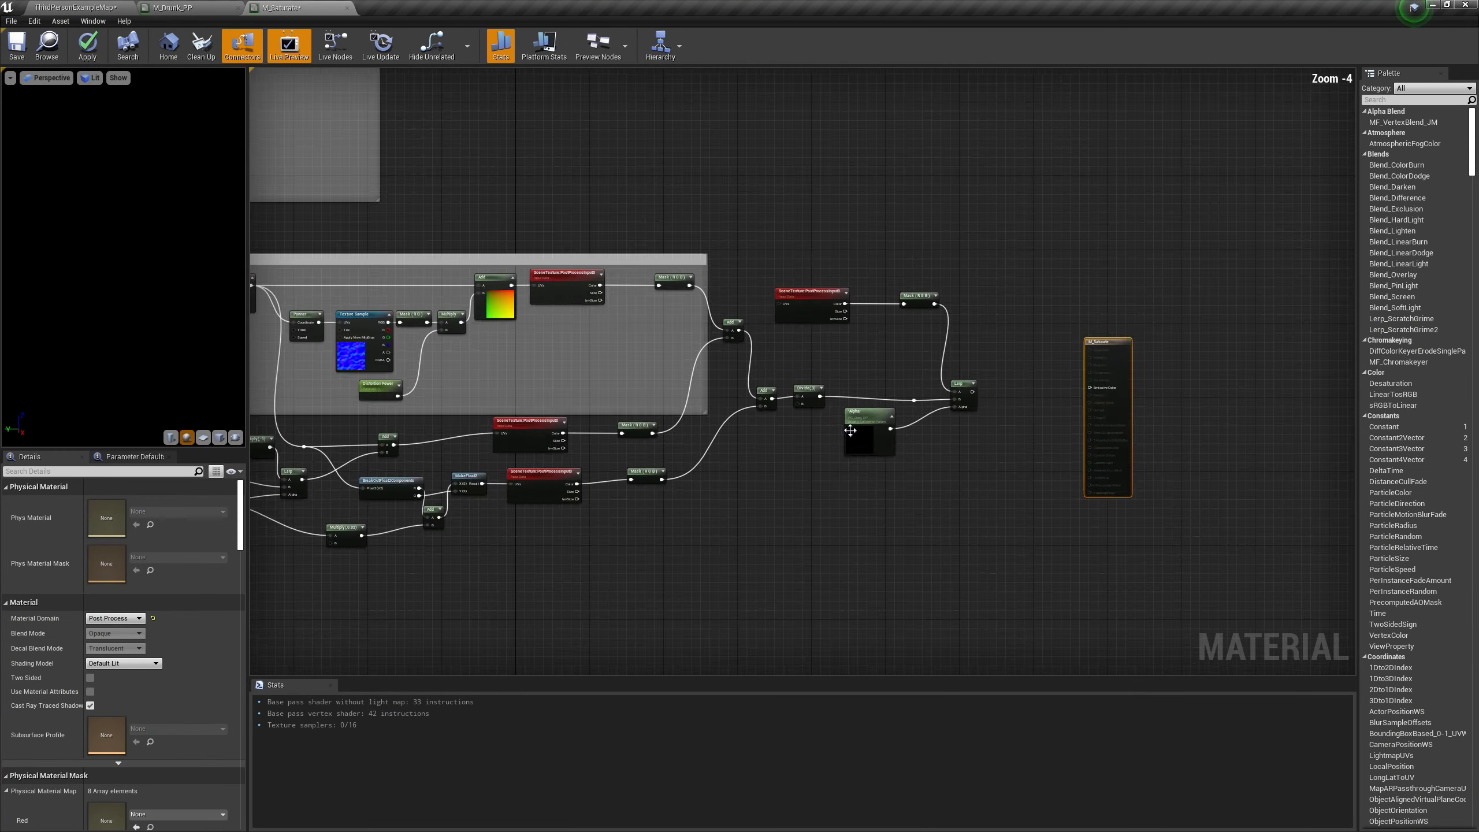
# Step: Enclose all the drunk effect nodes, including the Heat Haze group, in a comment titled "dRUNK eFFECT"
pyautogui.scroll(-3, 520, 353)
pyautogui.moveTo(944, 552); pyautogui.dragTo(926, 561)
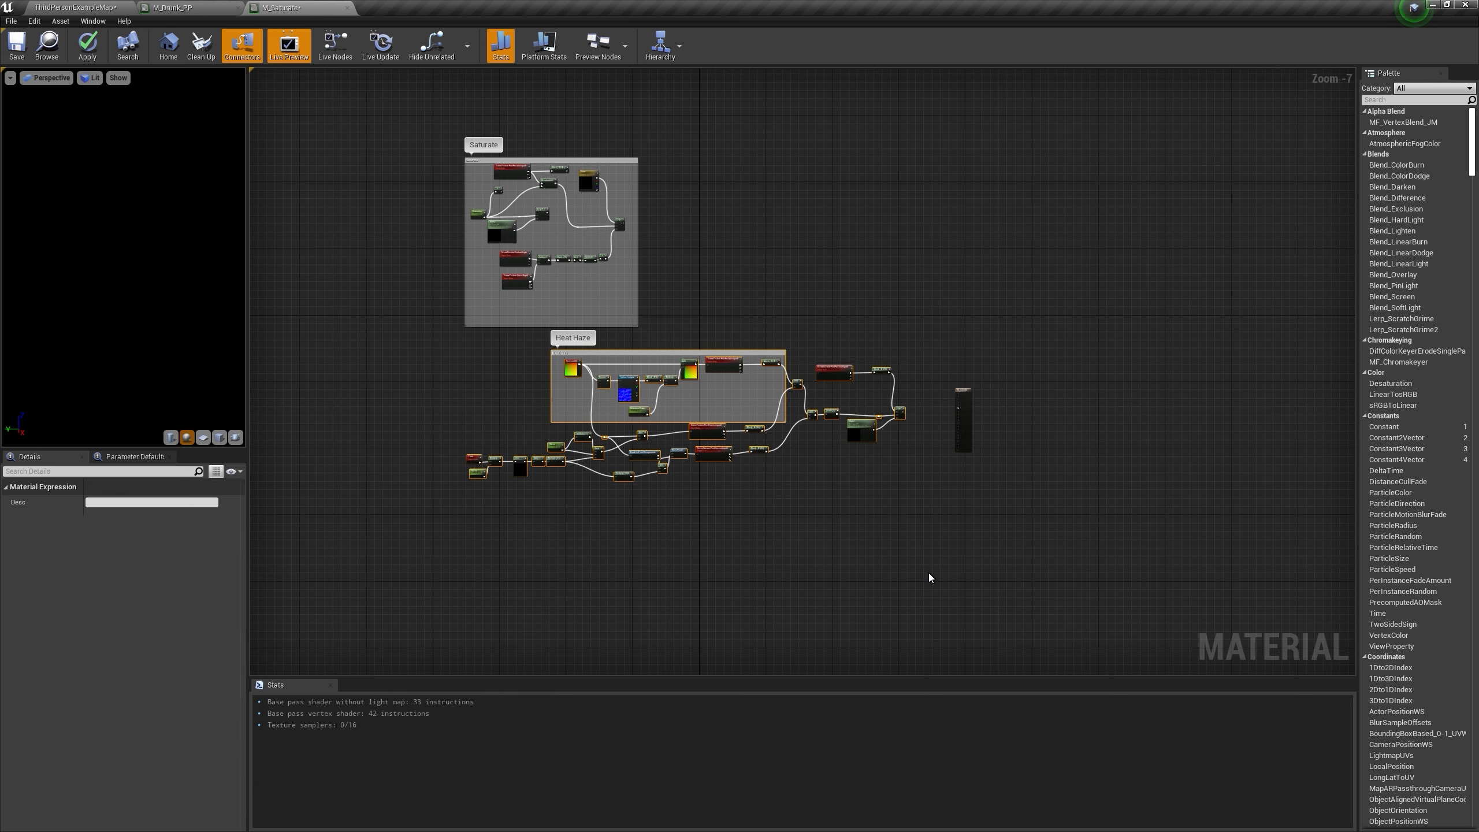
pyautogui.scroll(2, 918, 562)
pyautogui.press('c')
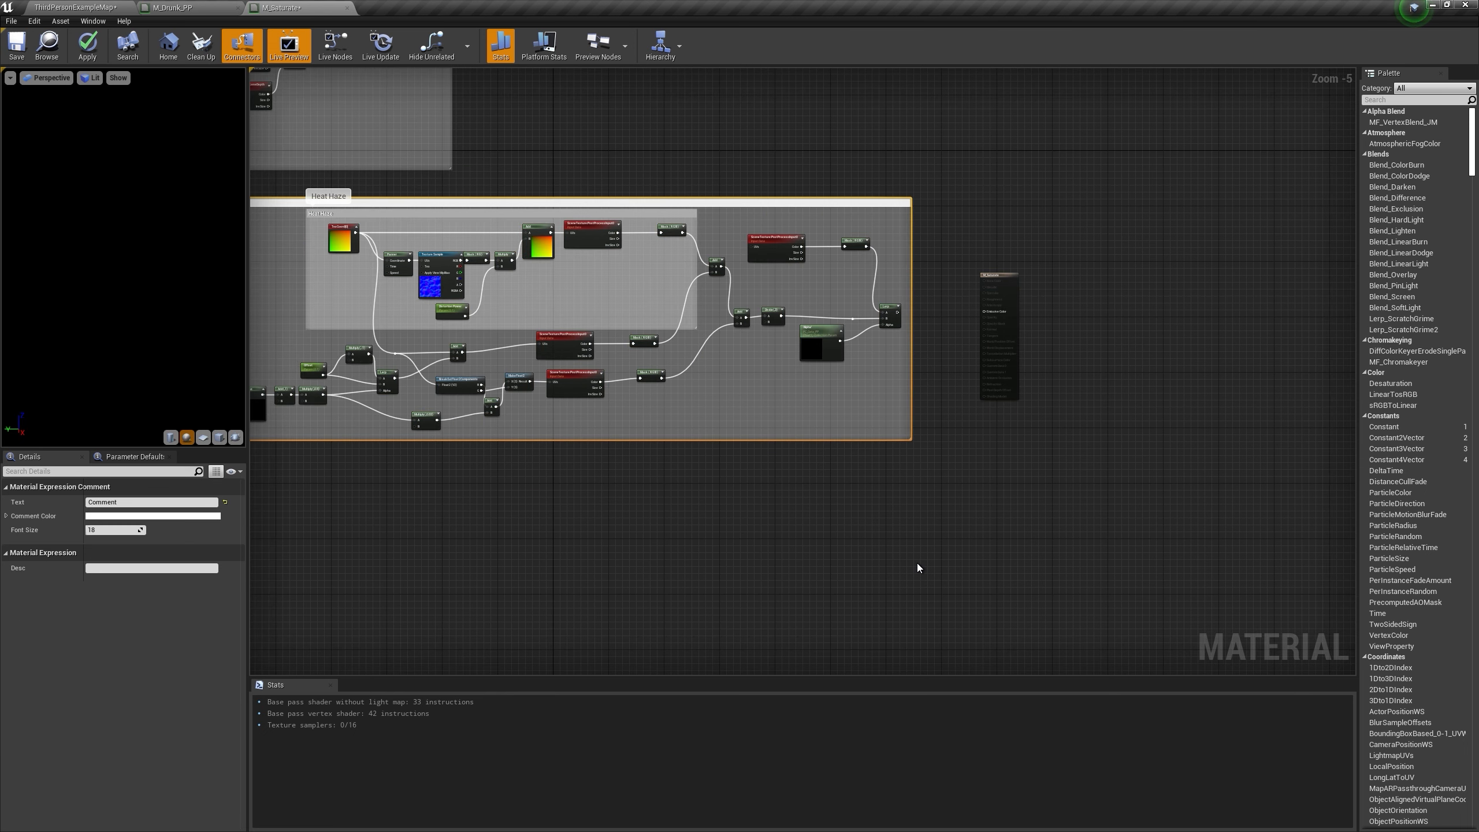
pyautogui.write('dRUNK eFFECT')
pyautogui.press('Return')
# Step: Move the drunk effect comment group with its nodes to the left, away from the material result node
pyautogui.scroll(-2, 918, 562)
pyautogui.moveTo(678, 344); pyautogui.dragTo(917, 352, button='right')
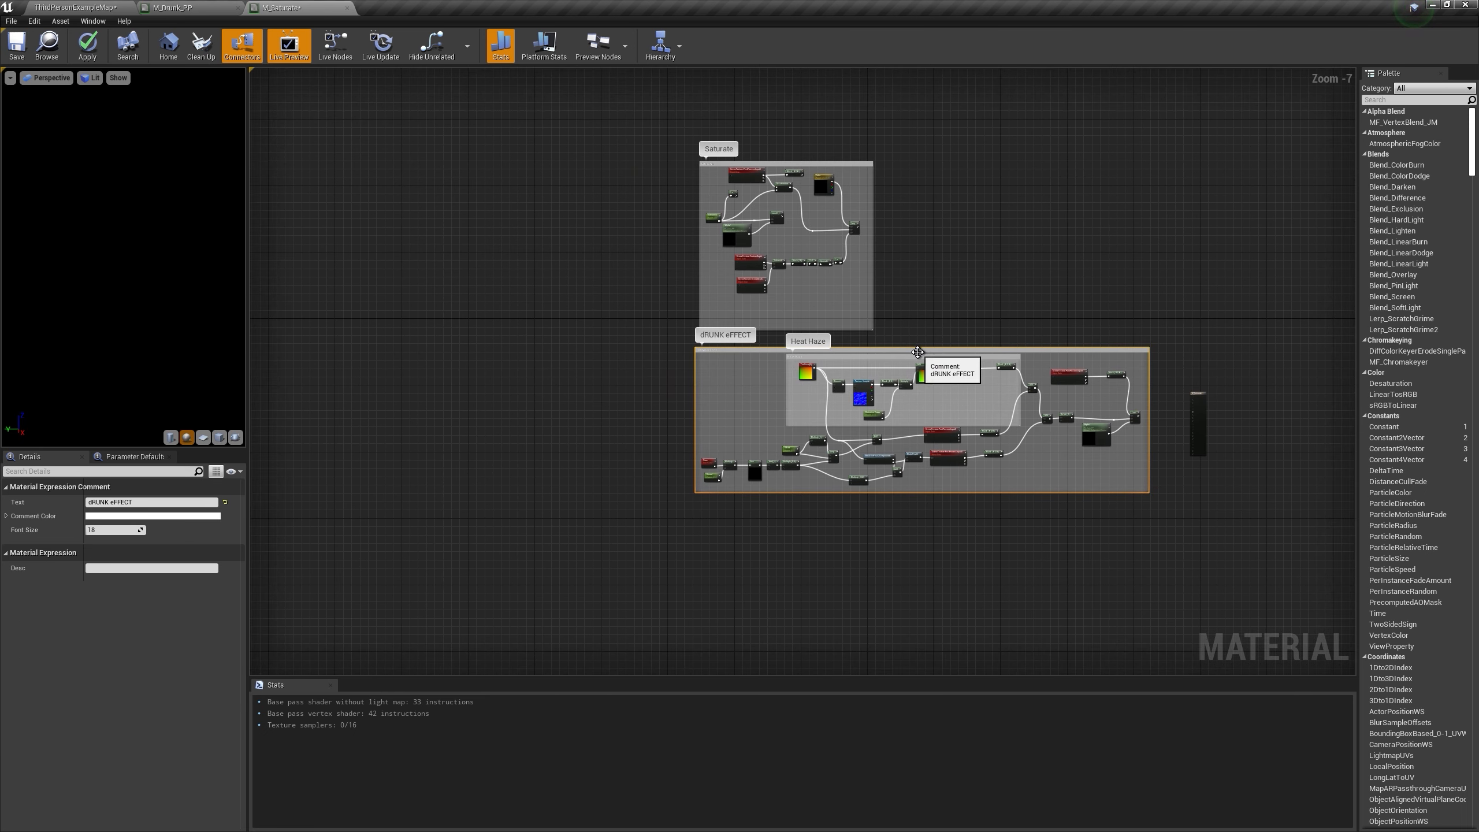
pyautogui.moveTo(918, 351); pyautogui.dragTo(611, 332)
pyautogui.moveTo(611, 333); pyautogui.dragTo(586, 332)
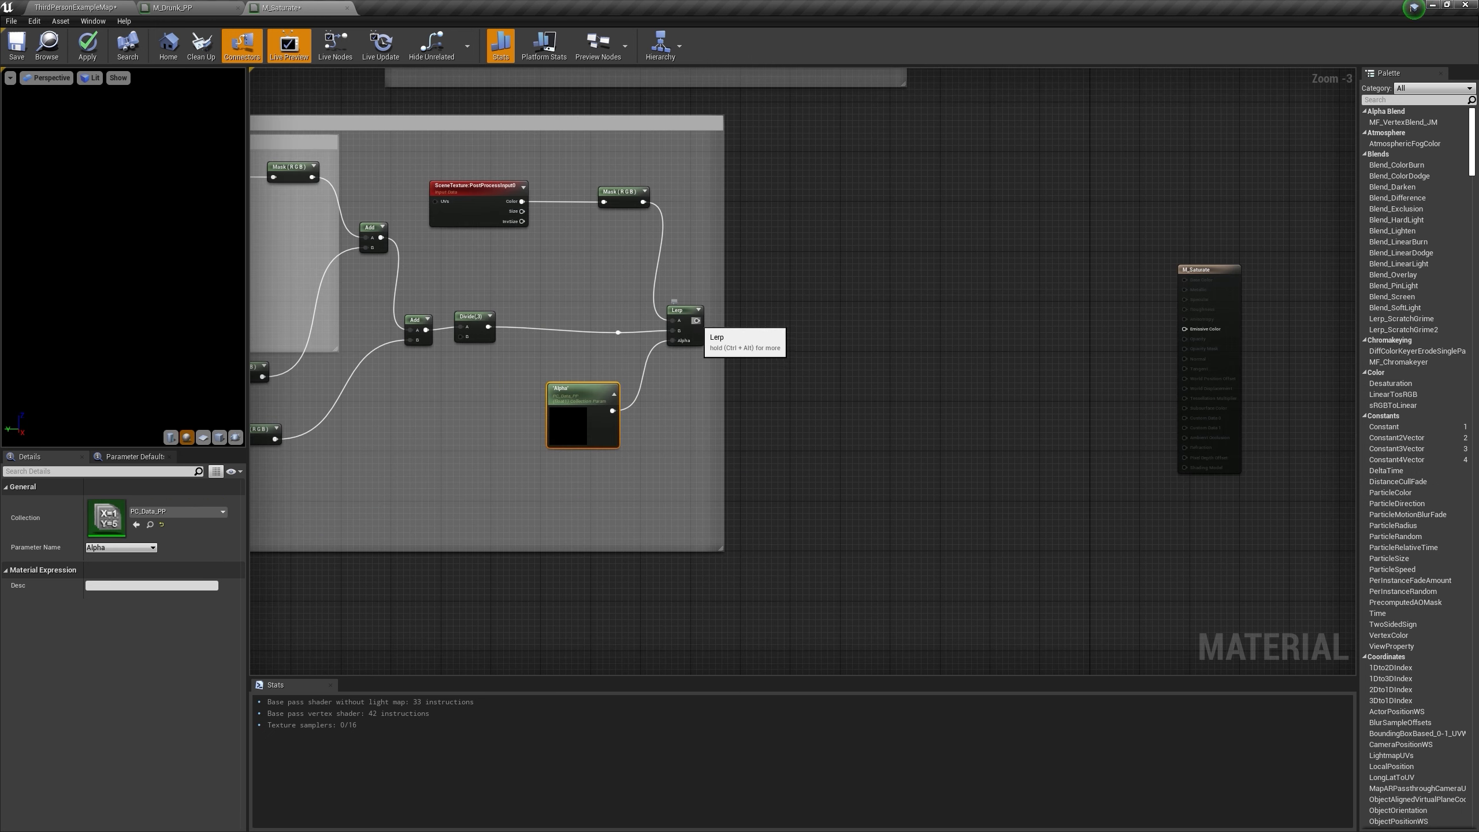
# Step: Connect the drunk effect's final Lerp to Emissive Color and move the M_Saturate result node closer to the group
pyautogui.moveTo(697, 320); pyautogui.dragTo(1110, 372)
pyautogui.moveTo(1208, 330); pyautogui.dragTo(1209, 331)
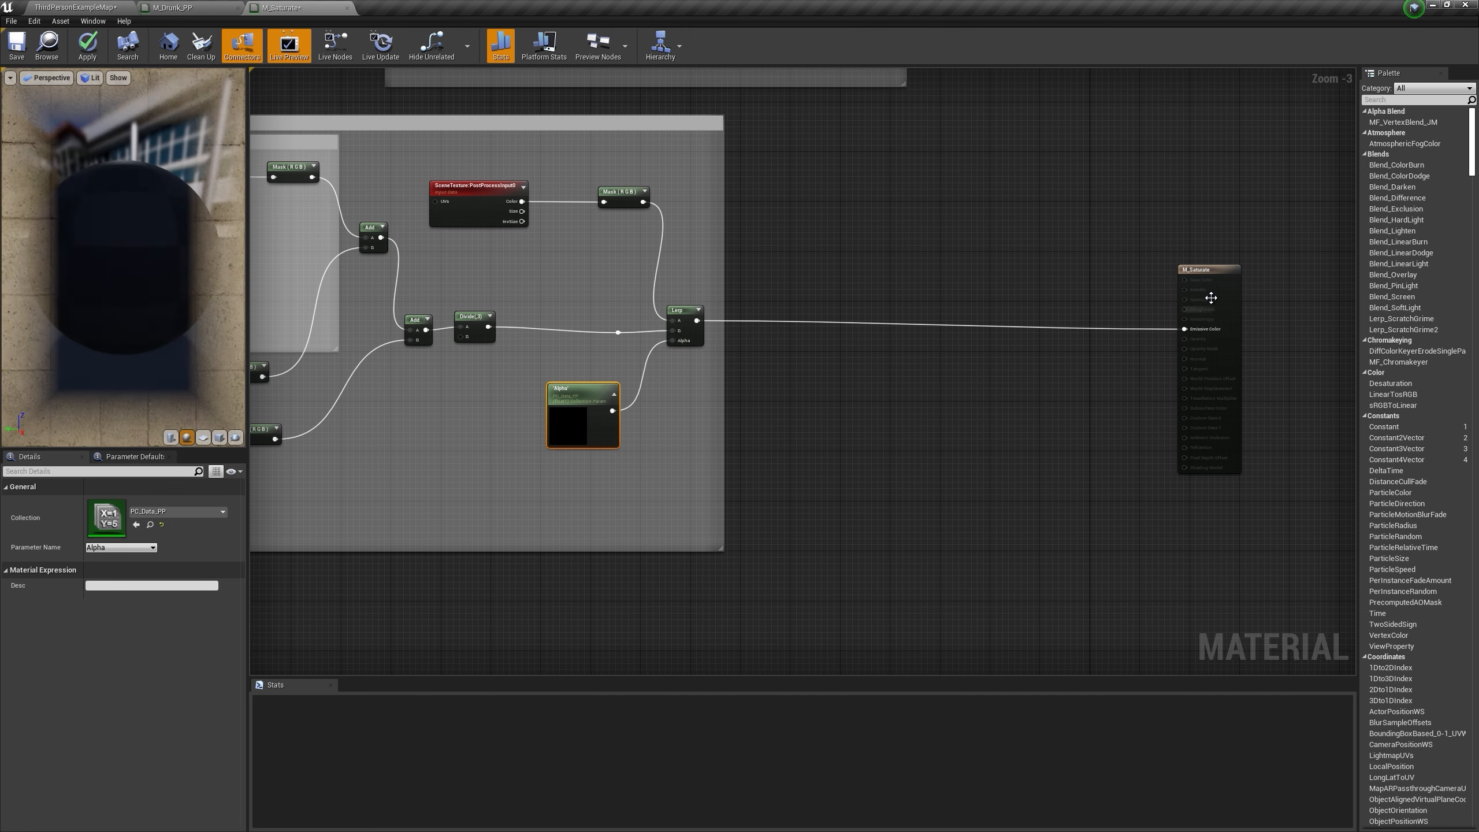
pyautogui.moveTo(1205, 269); pyautogui.dragTo(1024, 251)
# Step: Browse Engine Content from the level editor with the Texture filter enabled and search for "Gi"
pyautogui.click(97, 7)
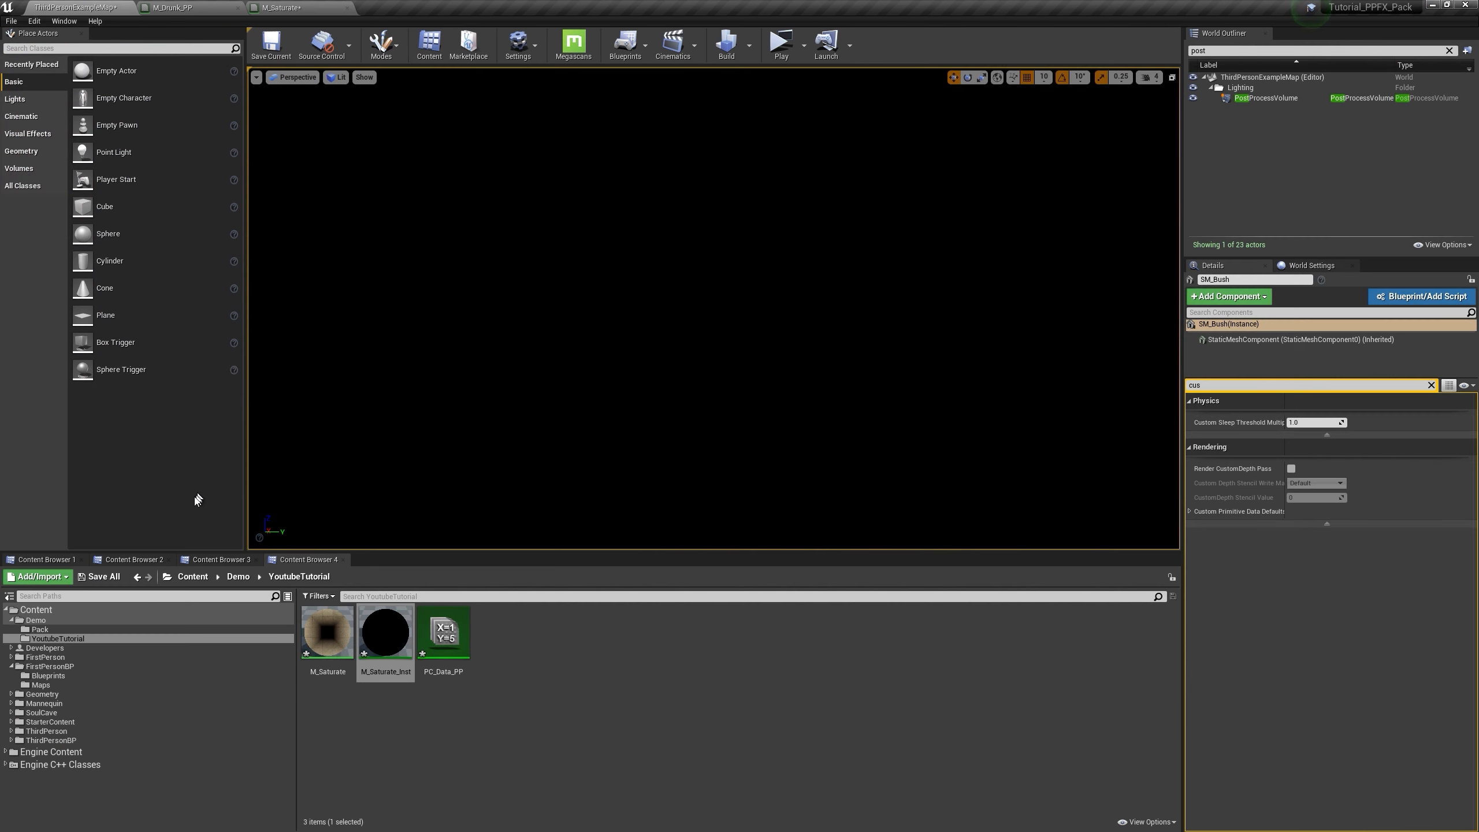
pyautogui.click(55, 560)
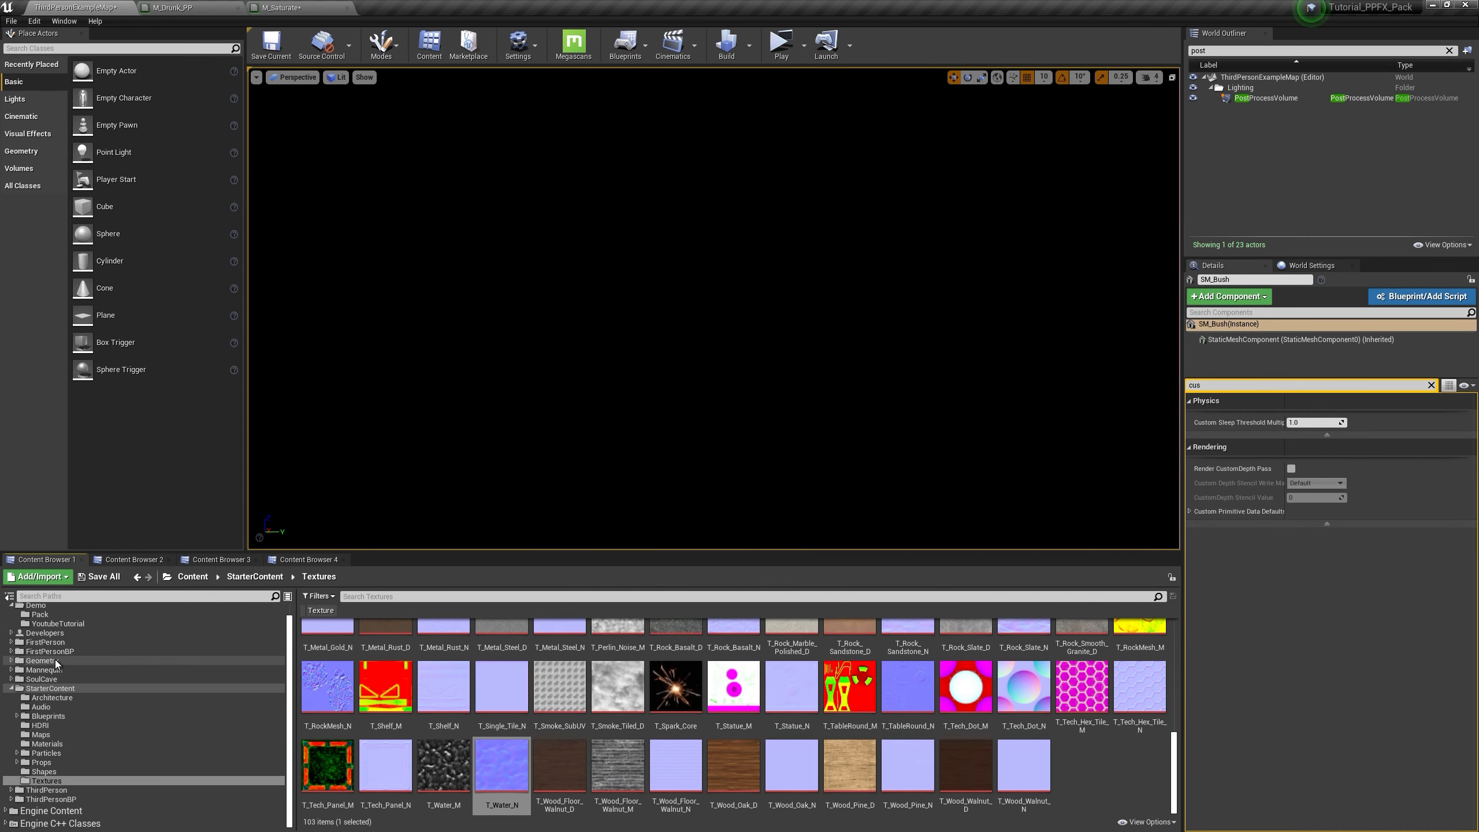
pyautogui.click(1150, 822)
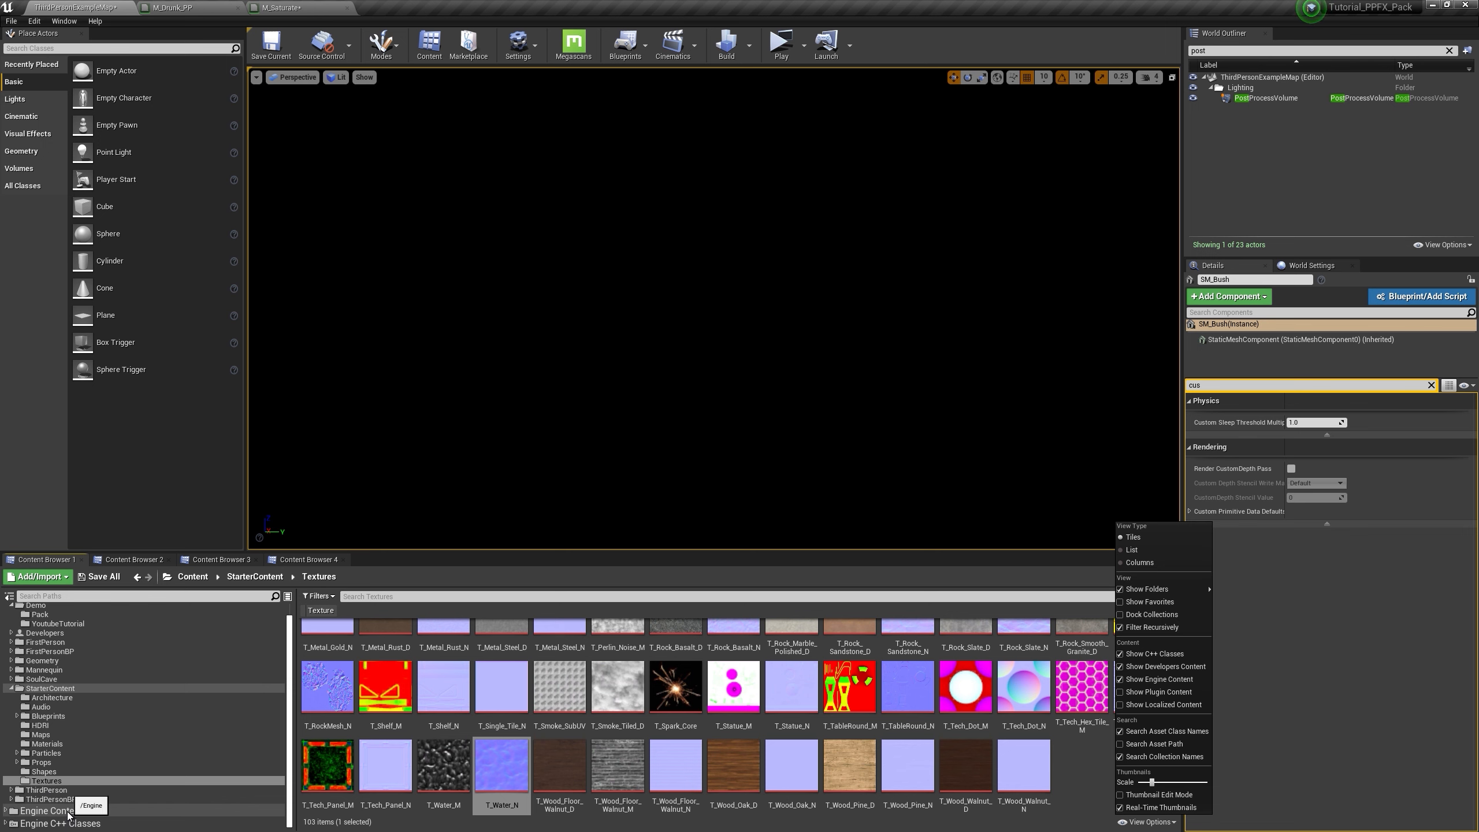
pyautogui.click(69, 815)
pyautogui.click(318, 596)
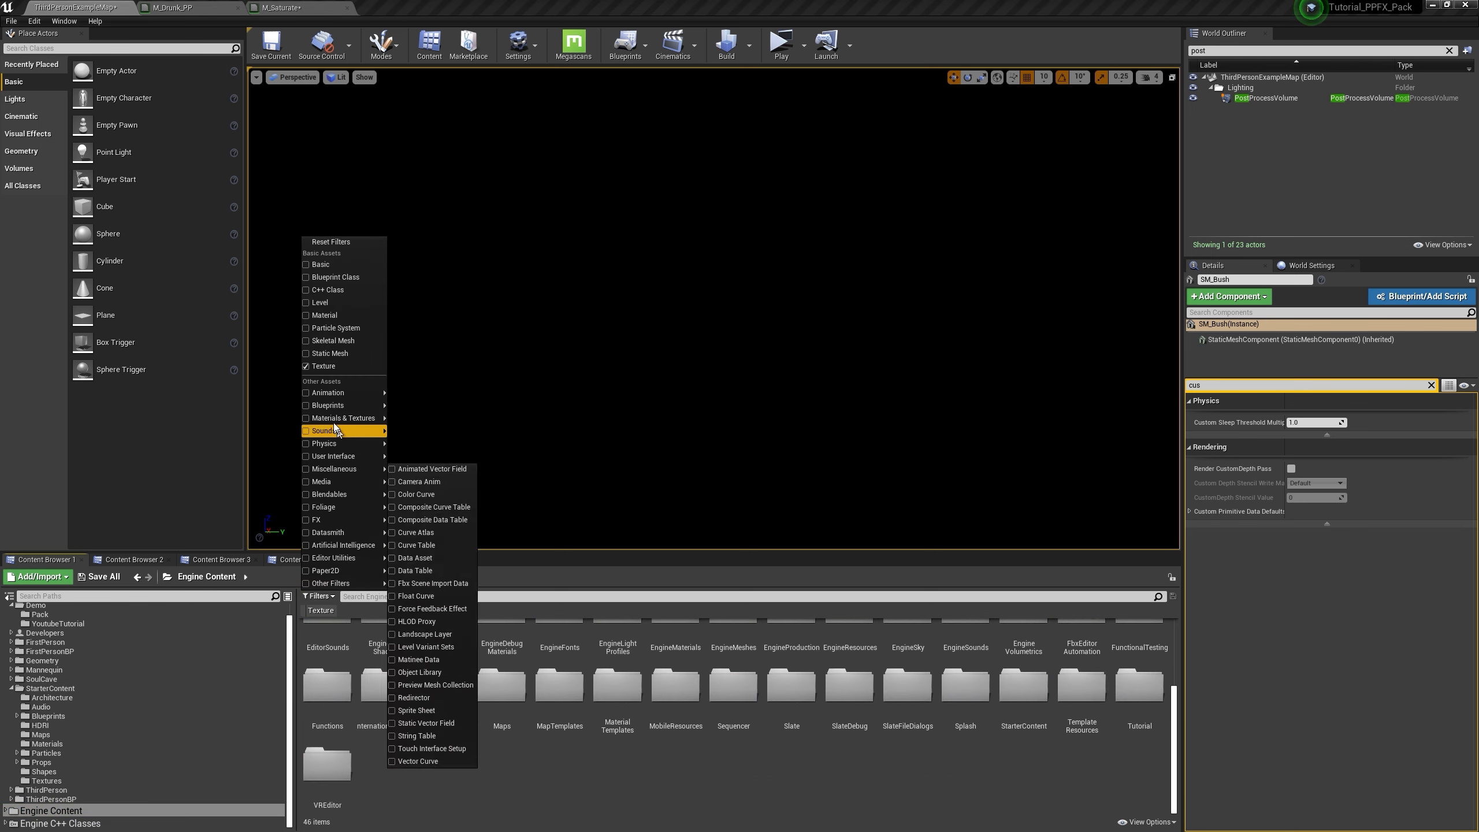
pyautogui.click(306, 367)
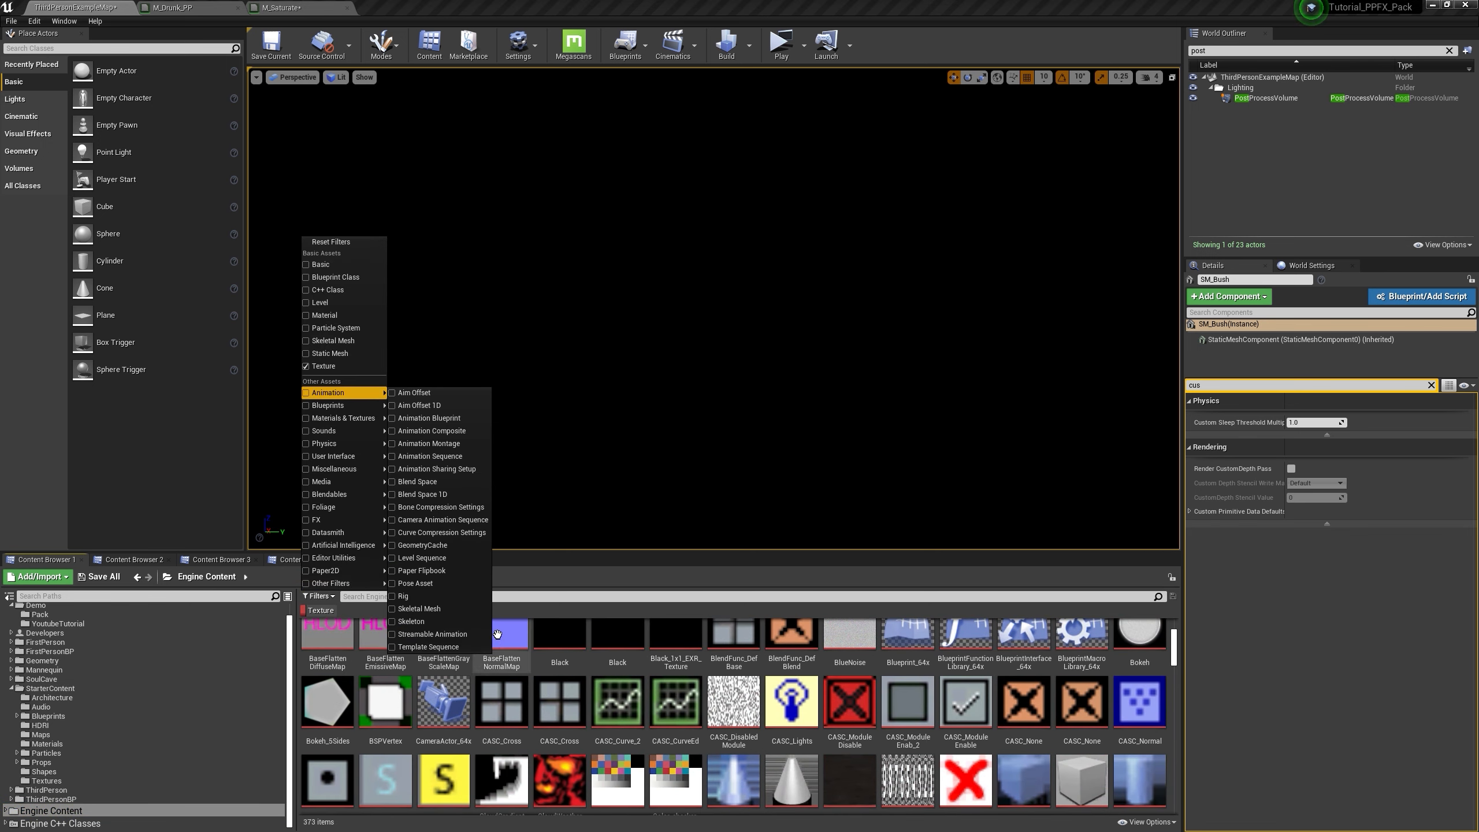
pyautogui.scroll(-5, 547, 612)
pyautogui.click(533, 599)
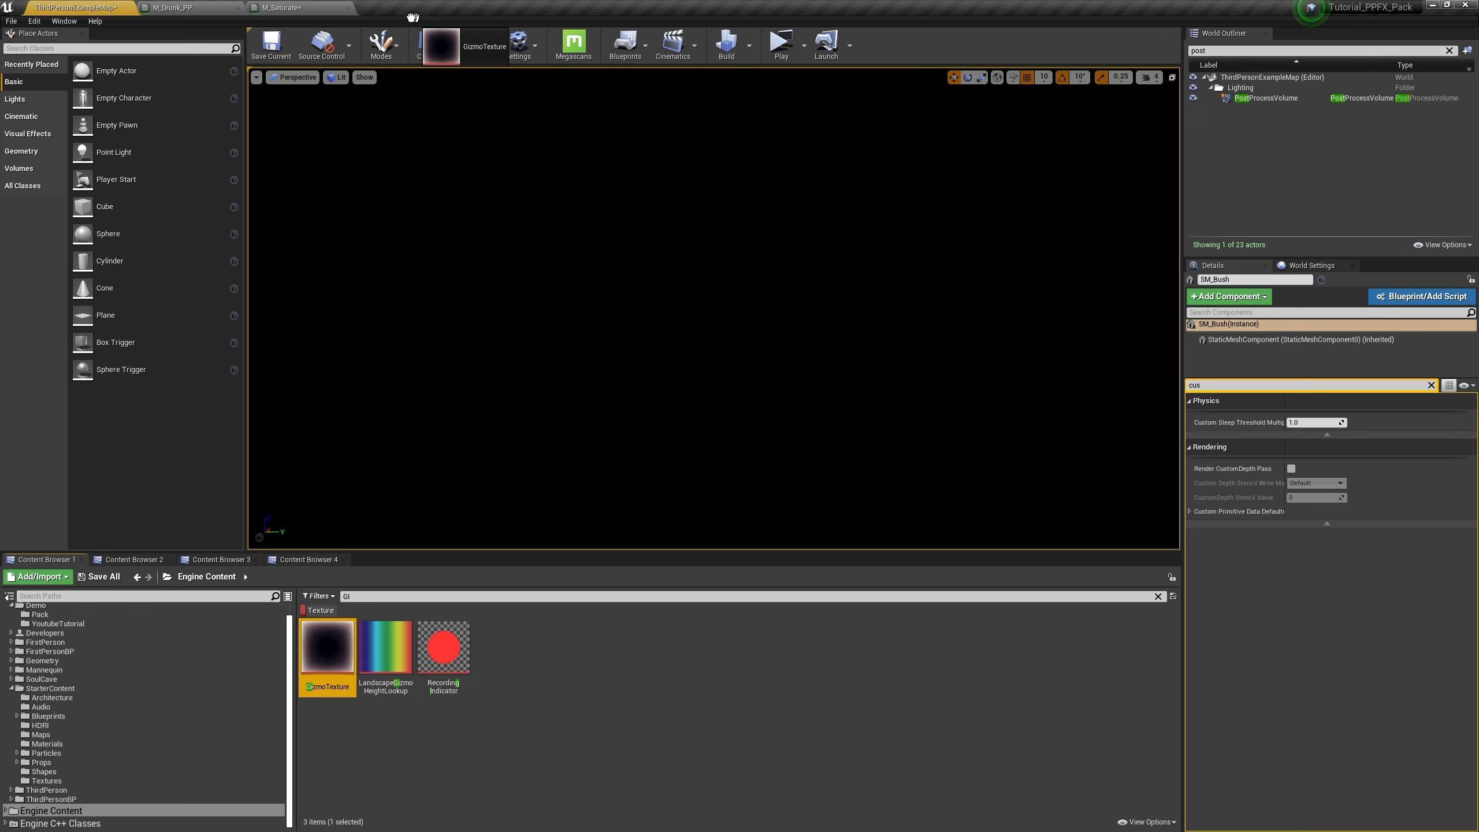
# Step: Bring GizmoTexture into the M_Saturate graph as a Texture Sample, placing it below the Divide node
pyautogui.moveTo(278, 2); pyautogui.dragTo(292, 1)
pyautogui.moveTo(466, 292); pyautogui.dragTo(457, 406)
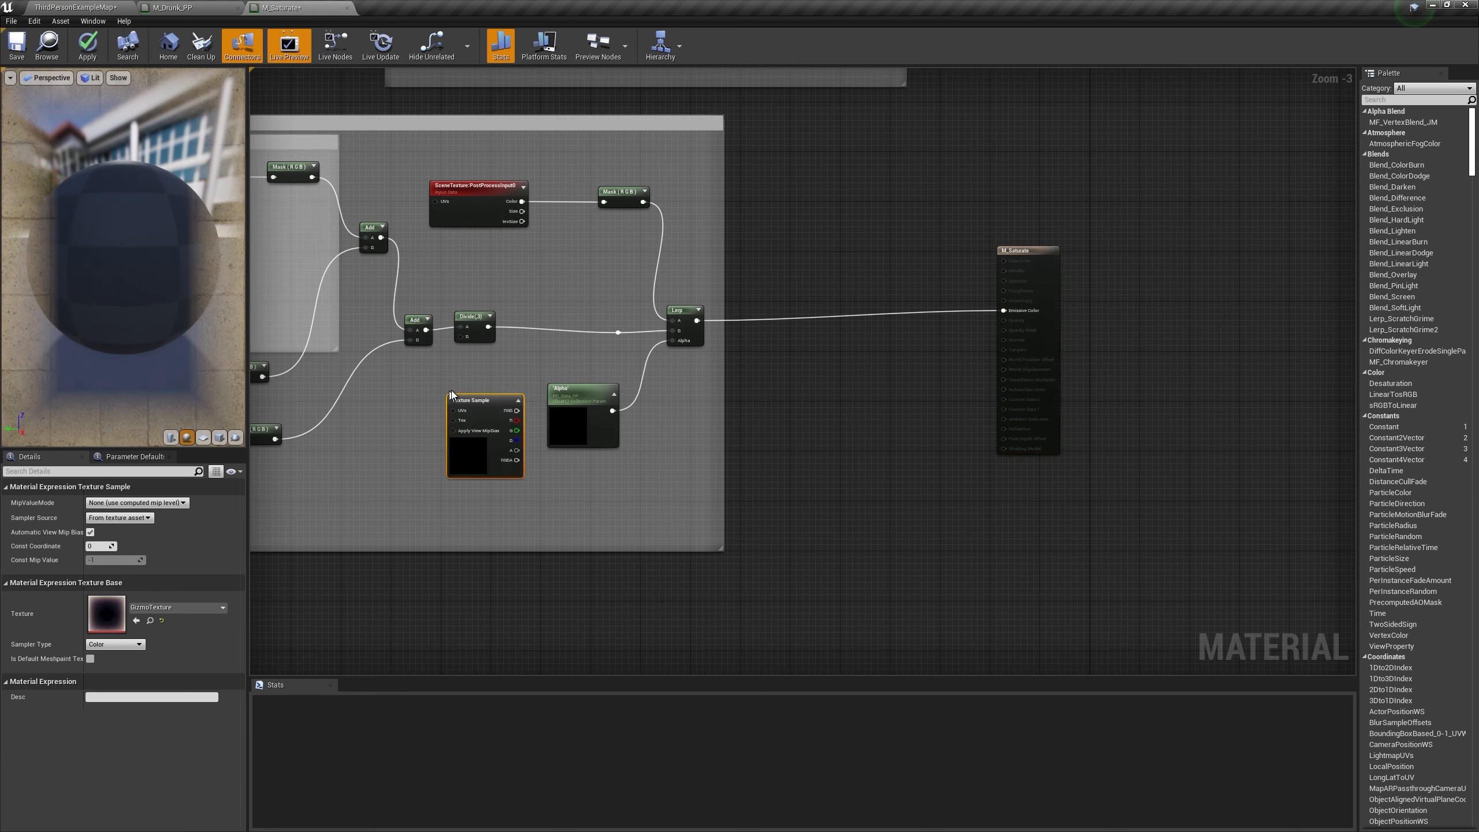
pyautogui.scroll(3, 507, 379)
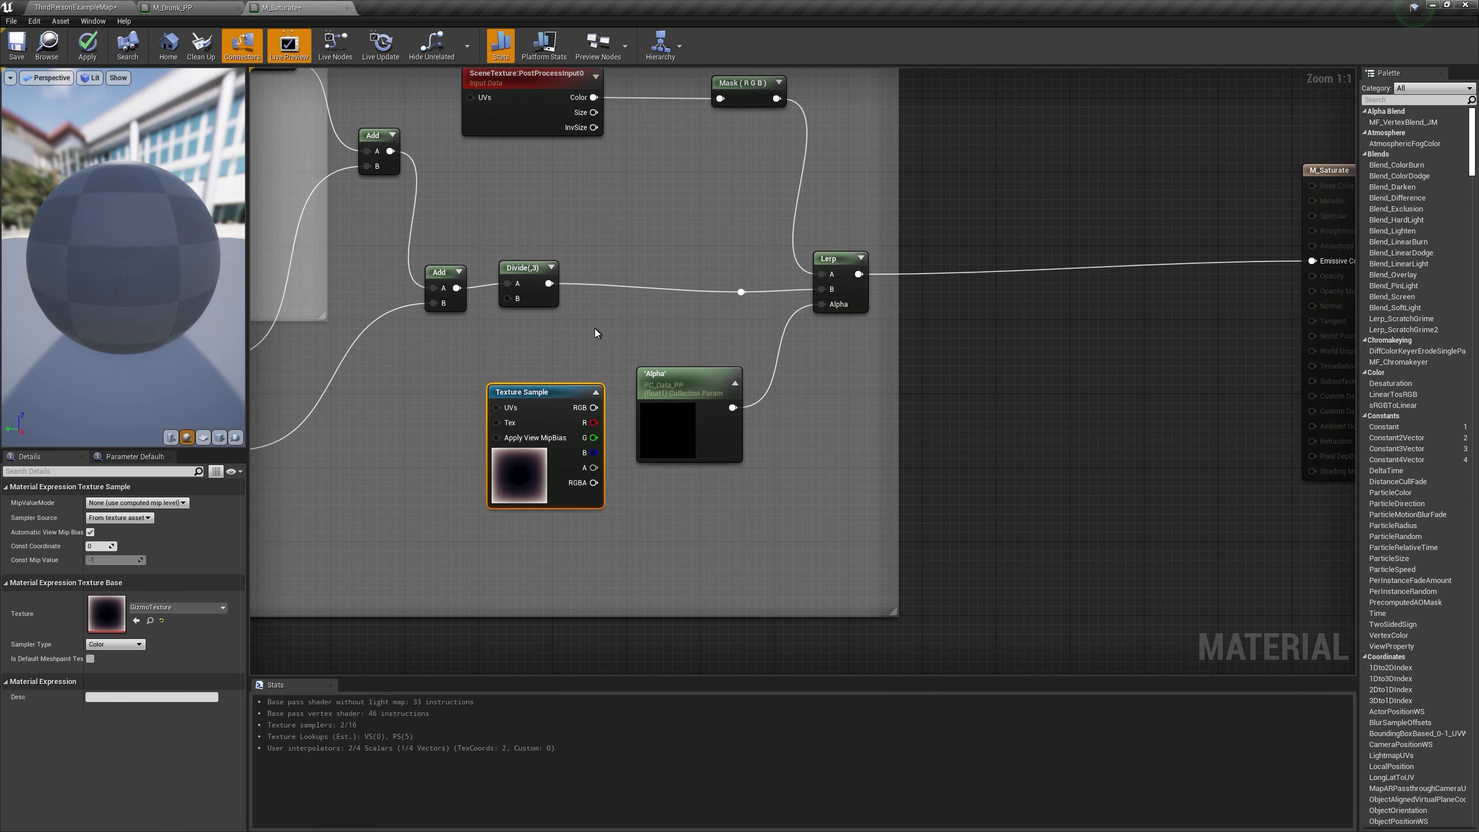
pyautogui.moveTo(546, 392); pyautogui.dragTo(483, 393)
# Step: Insert a Multiply node between the Divide and the reroute point that feeds the final Lerp
pyautogui.click(606, 304)
pyautogui.press('m')
pyautogui.click(619, 310)
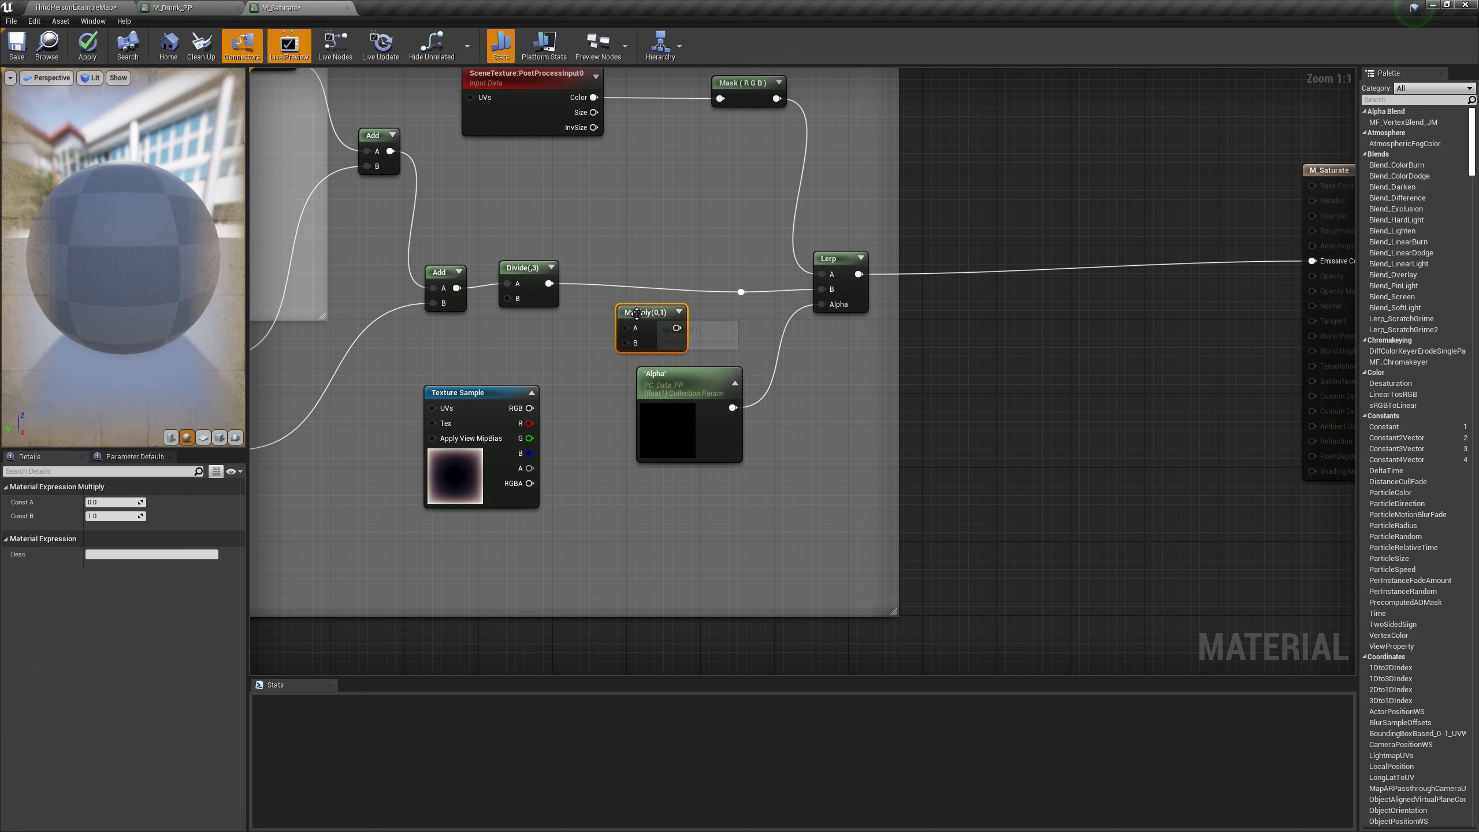
pyautogui.moveTo(644, 319); pyautogui.dragTo(648, 282)
# Step: Invert the GizmoTexture's red channel with a One Minus node, feed it into the Multiply's B input, and apply the material
pyautogui.moveTo(490, 412); pyautogui.dragTo(453, 403)
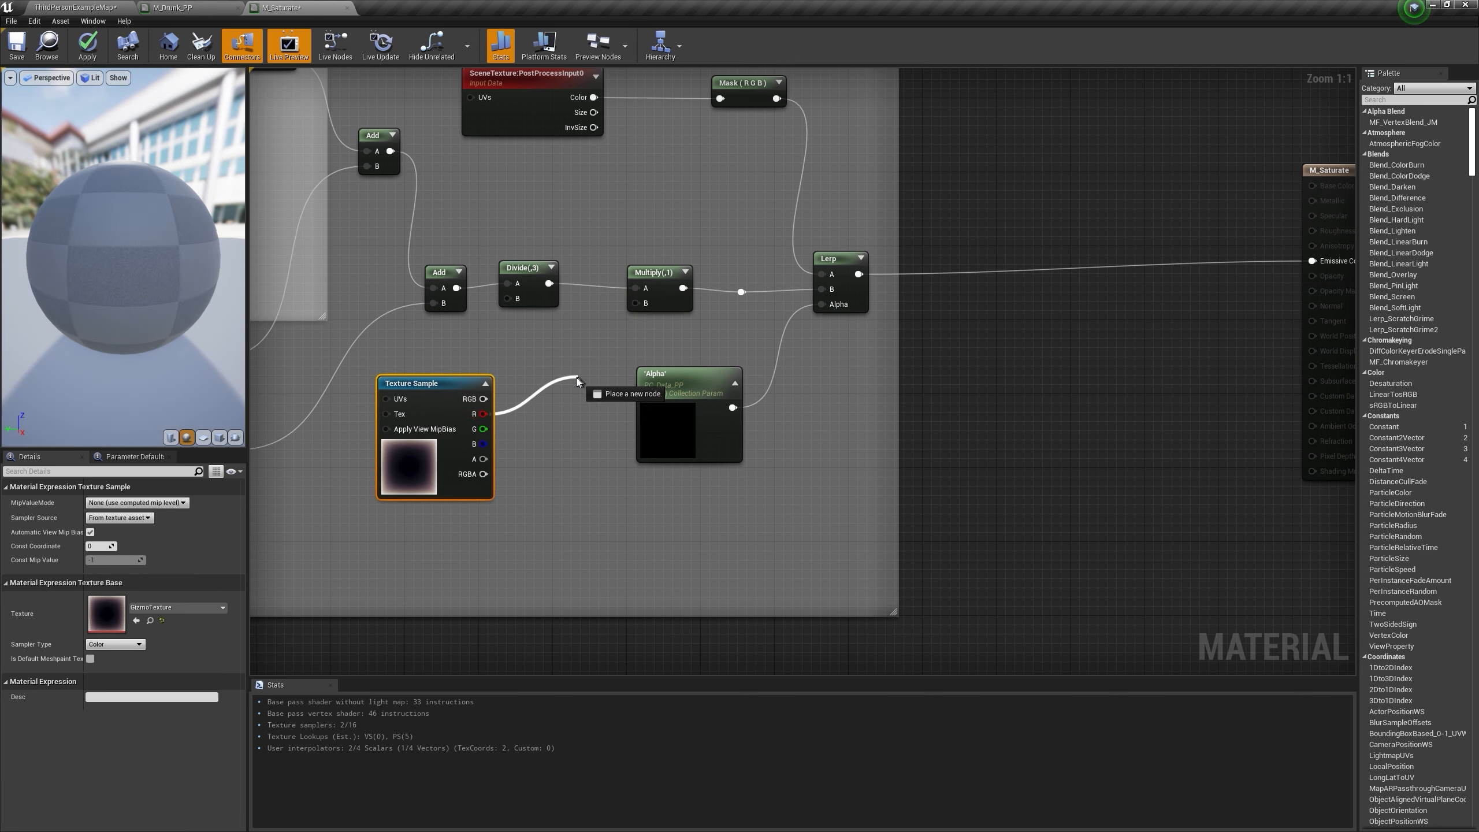
pyautogui.moveTo(576, 378); pyautogui.dragTo(571, 377)
pyautogui.write('one')
pyautogui.click(599, 400)
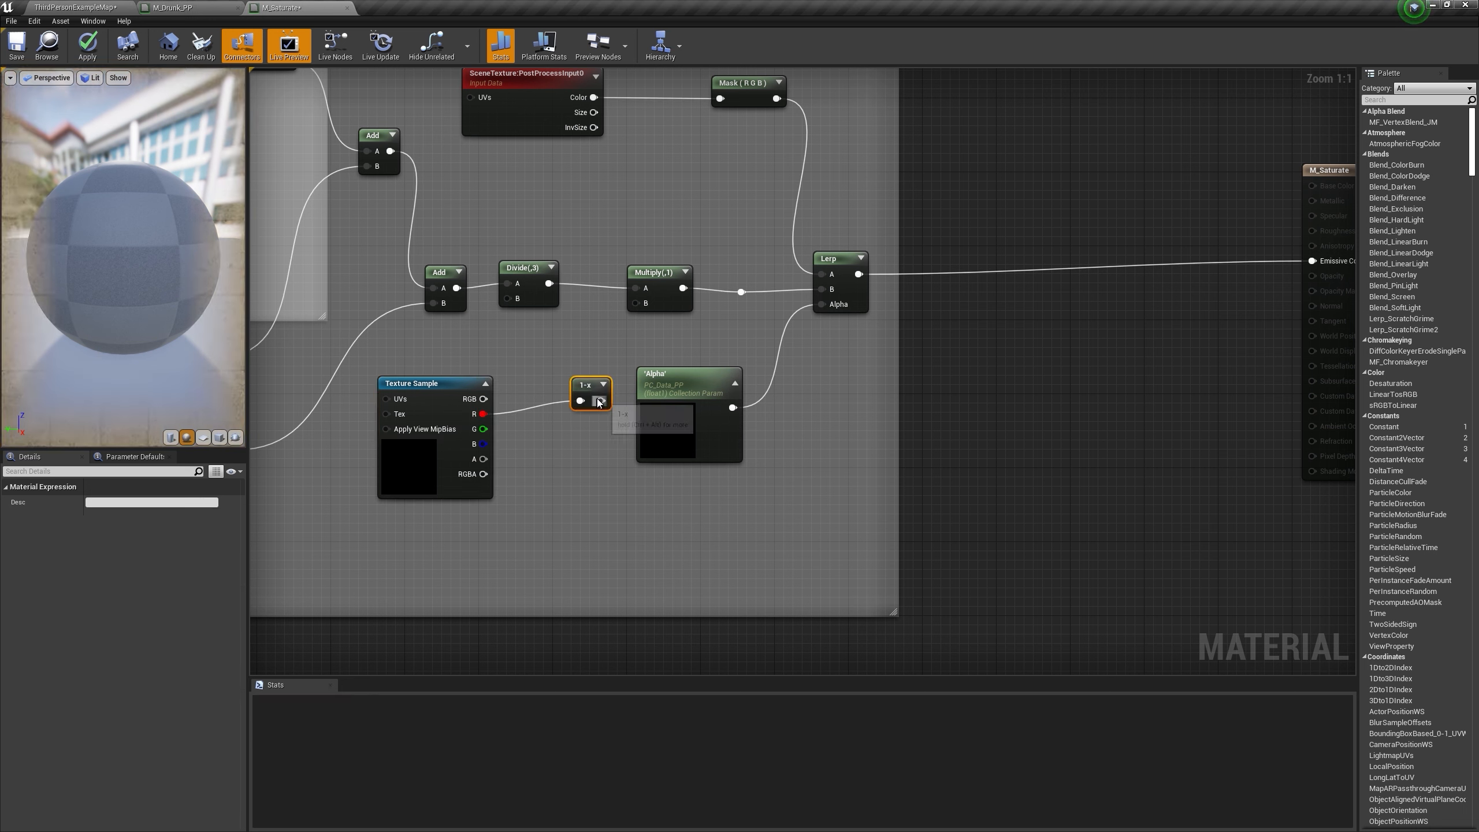
pyautogui.moveTo(644, 301); pyautogui.dragTo(644, 302)
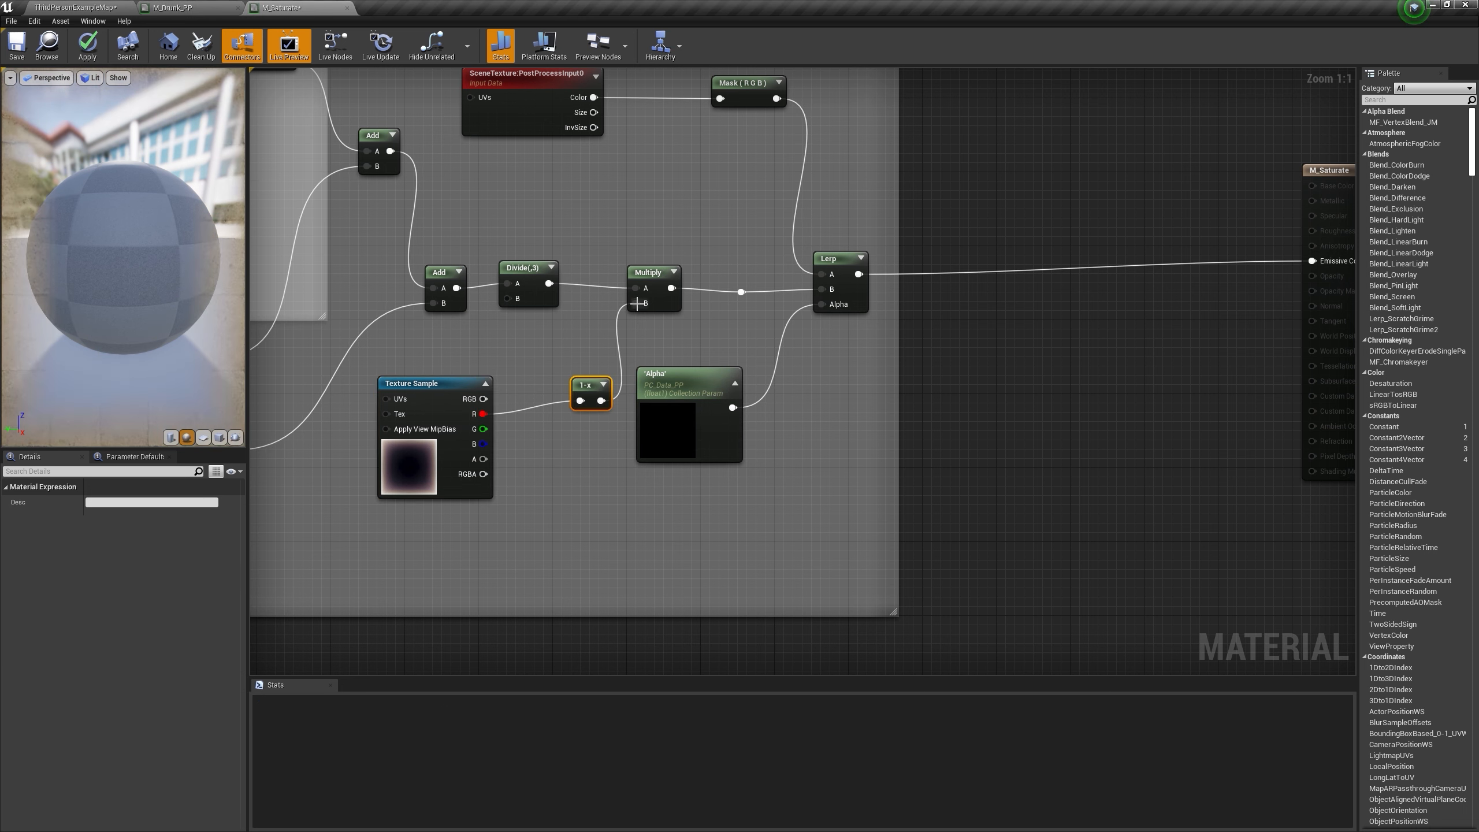
pyautogui.click(87, 62)
# Step: Play-test the level, moving past the rock, mannequins and bench to examine the drunk effect with its vignette
pyautogui.click(77, 8)
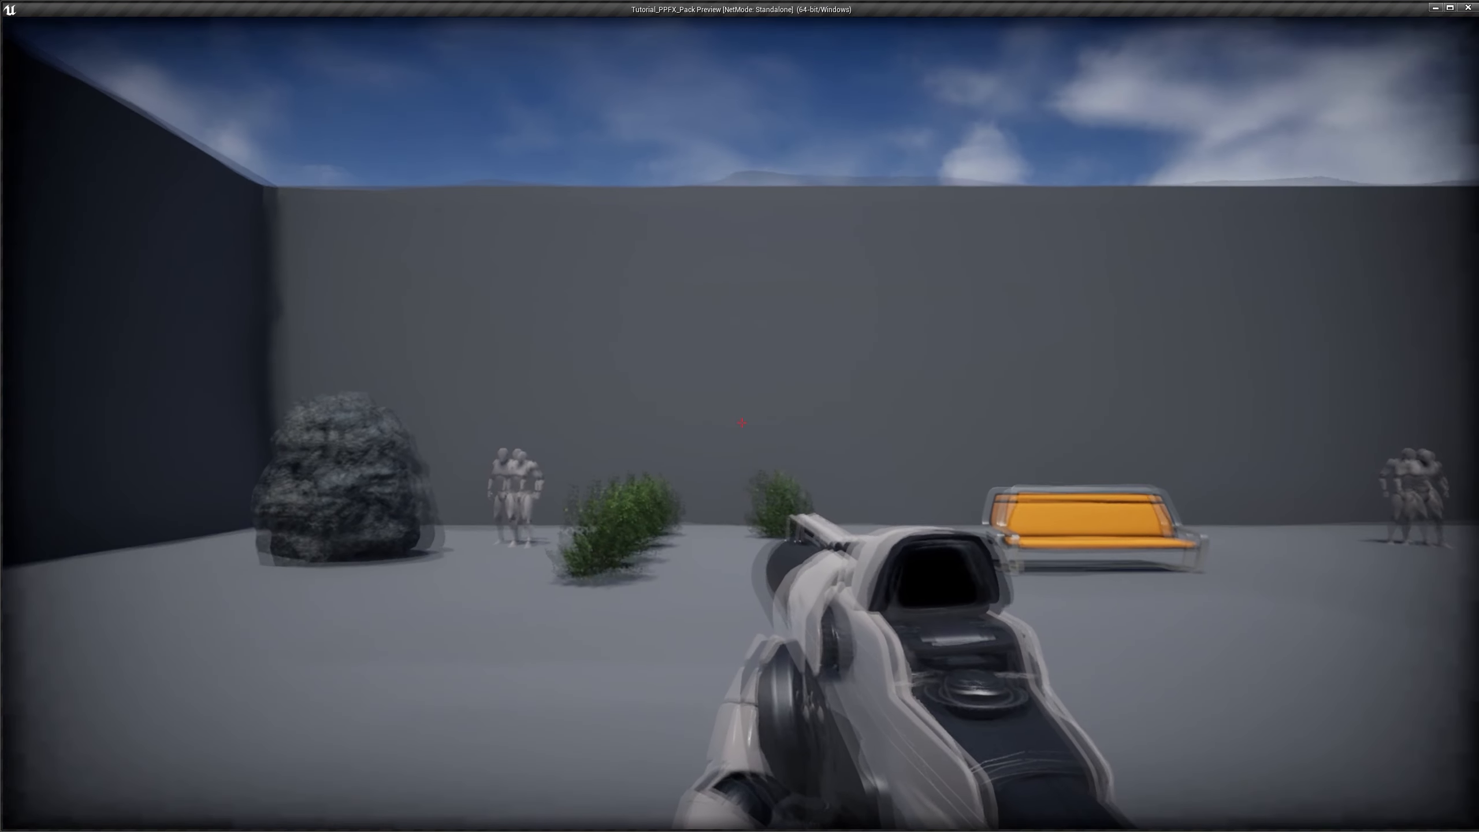
pyautogui.press('w')
pyautogui.press('w')
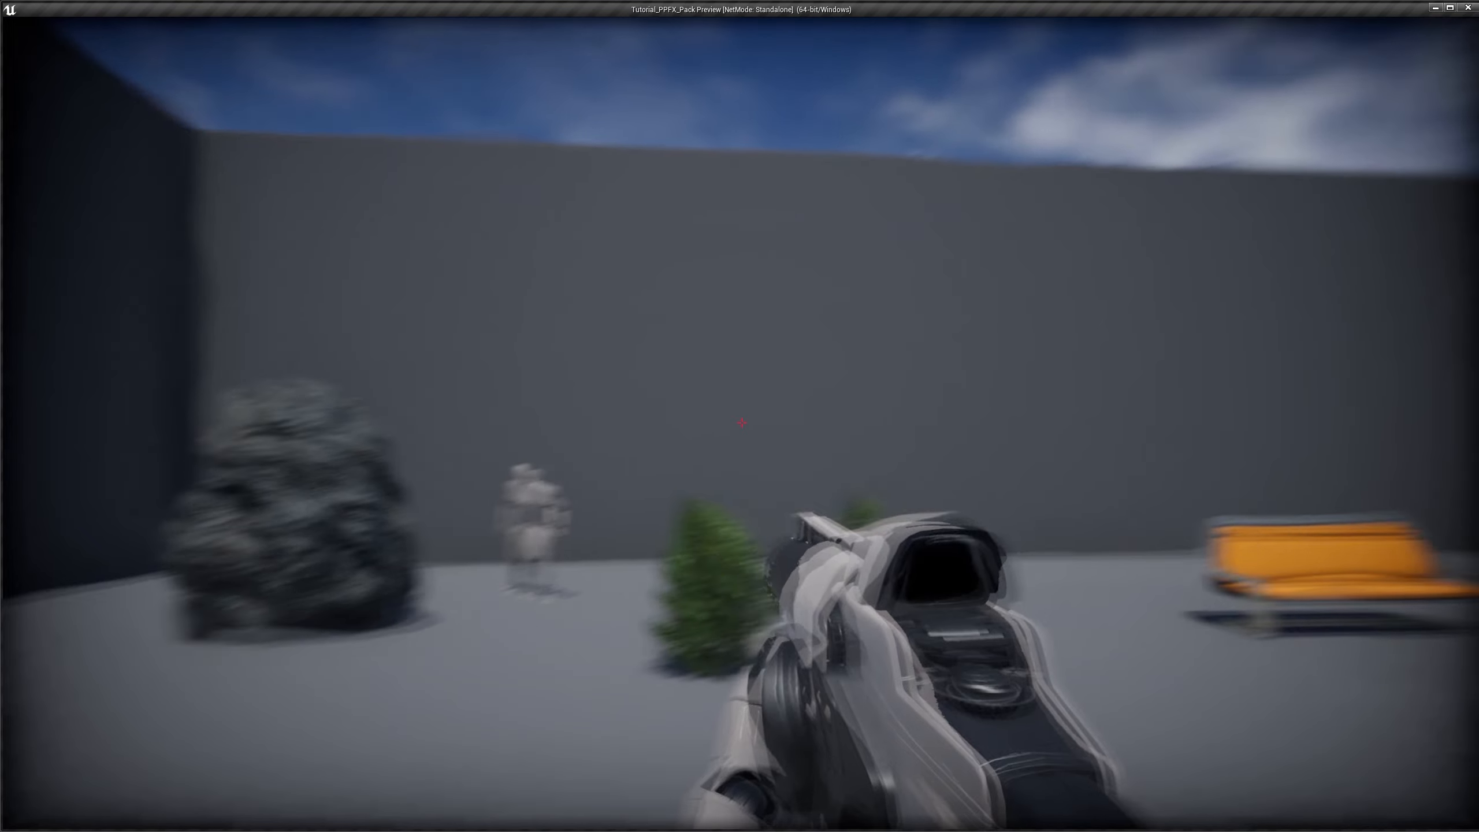
pyautogui.press('w')
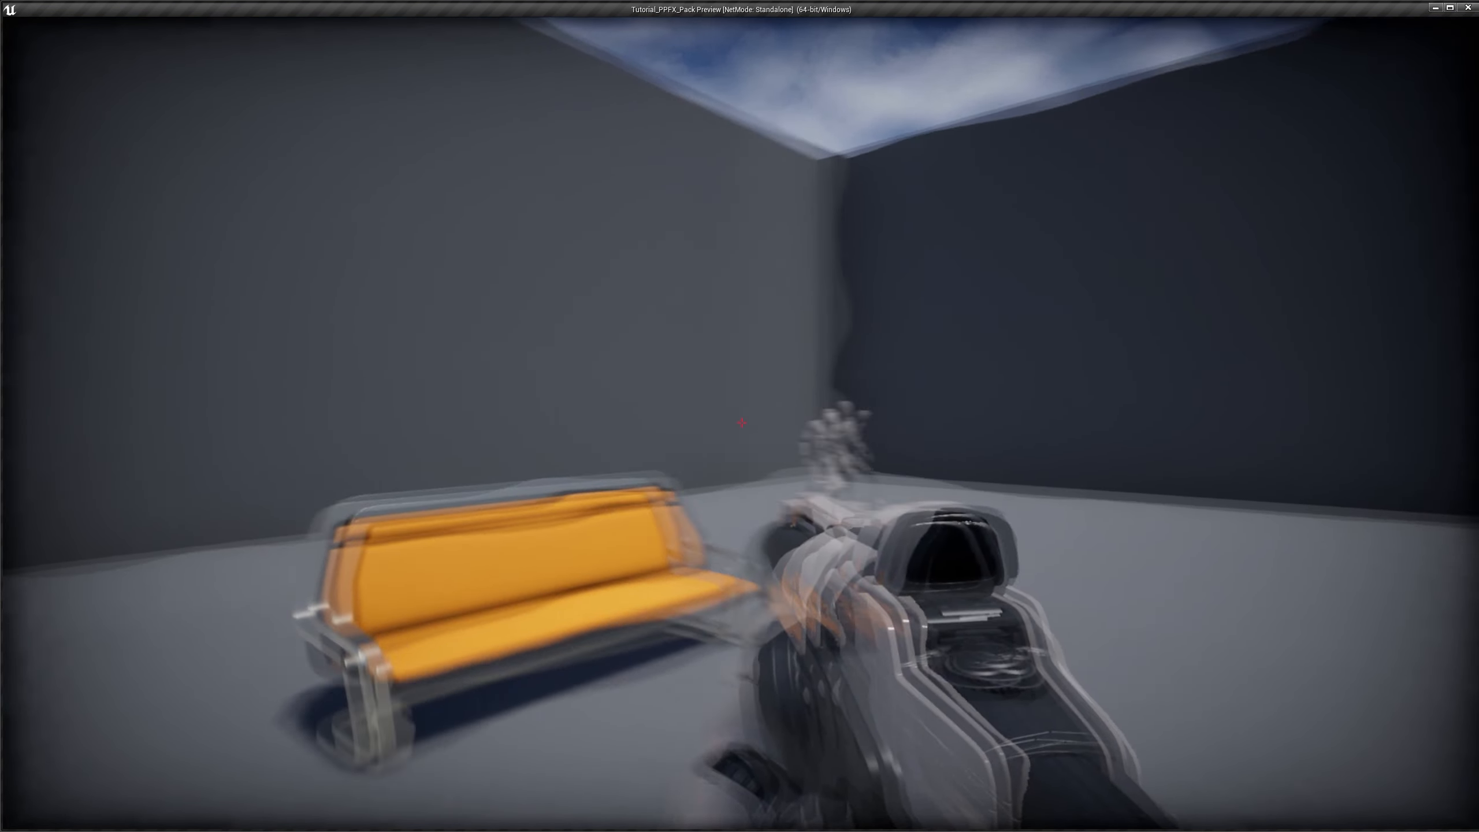
pyautogui.press('w')
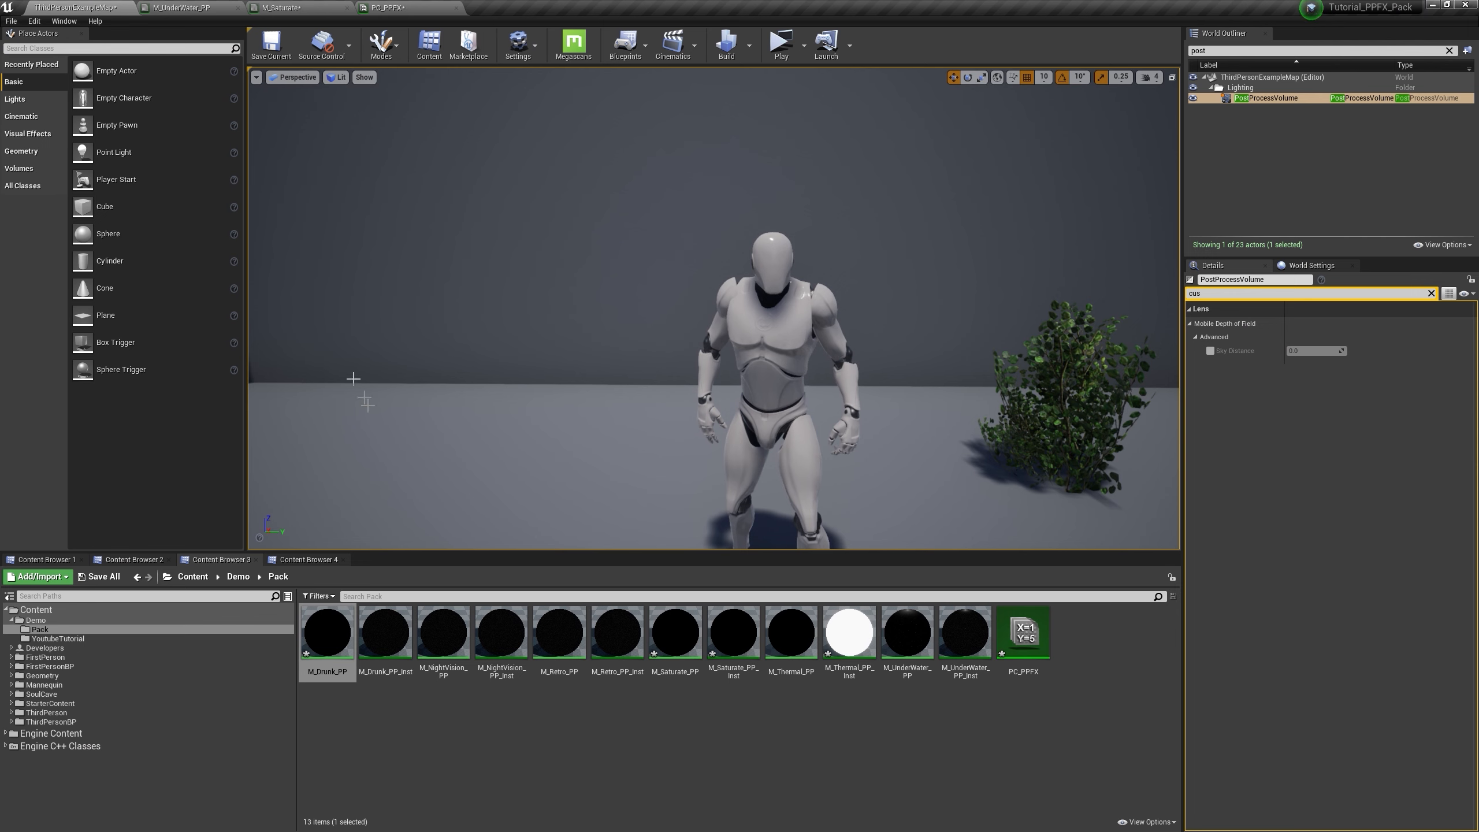
# Step: Find the water_n texture in Engine Content and place it in the M_Saturate graph as a Texture Sample below the drunk effect group
pyautogui.scroll(-20, 744, 740)
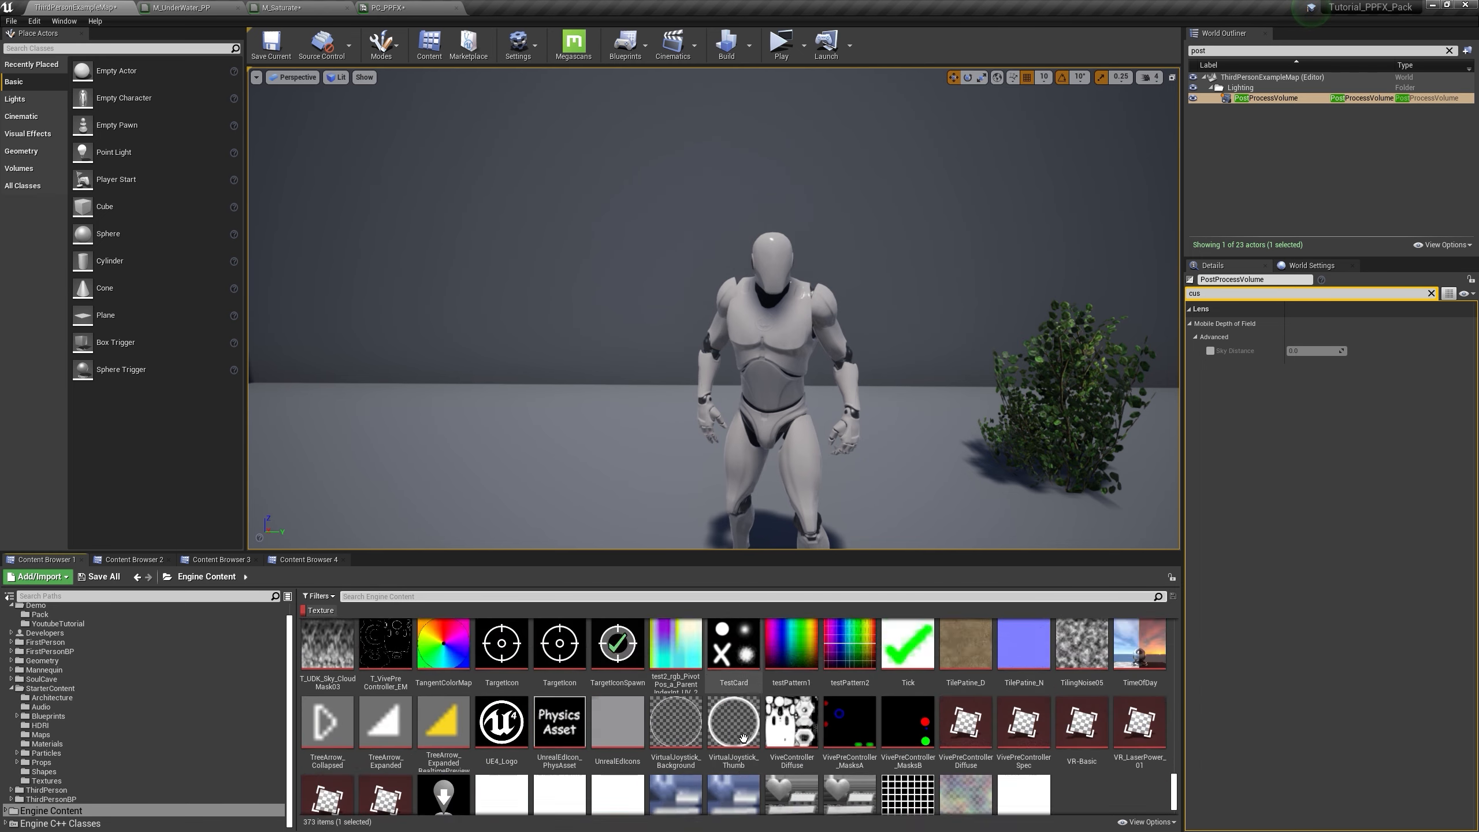
pyautogui.scroll(-1, 743, 740)
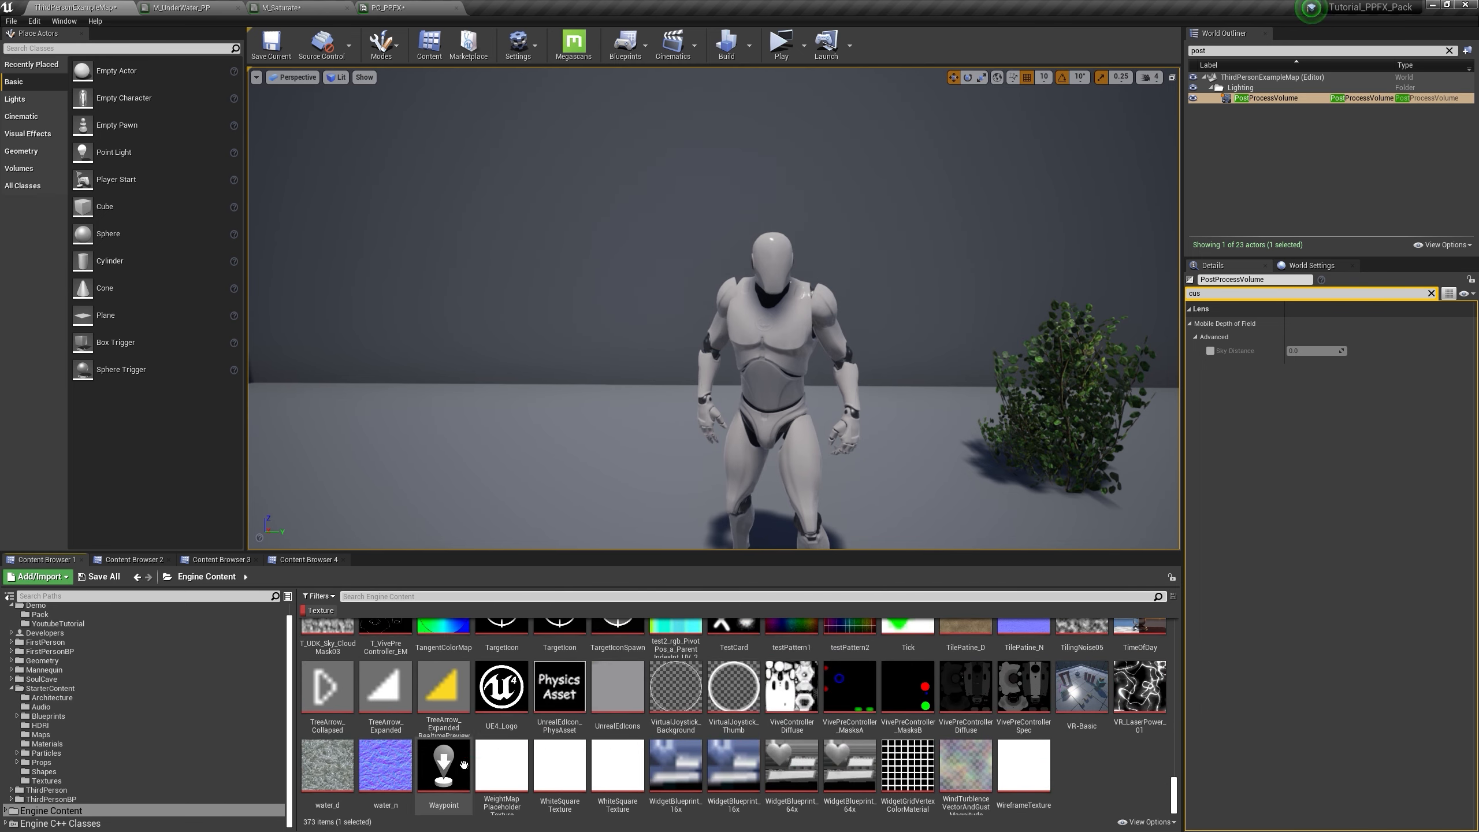
pyautogui.moveTo(441, 2); pyautogui.dragTo(604, 281)
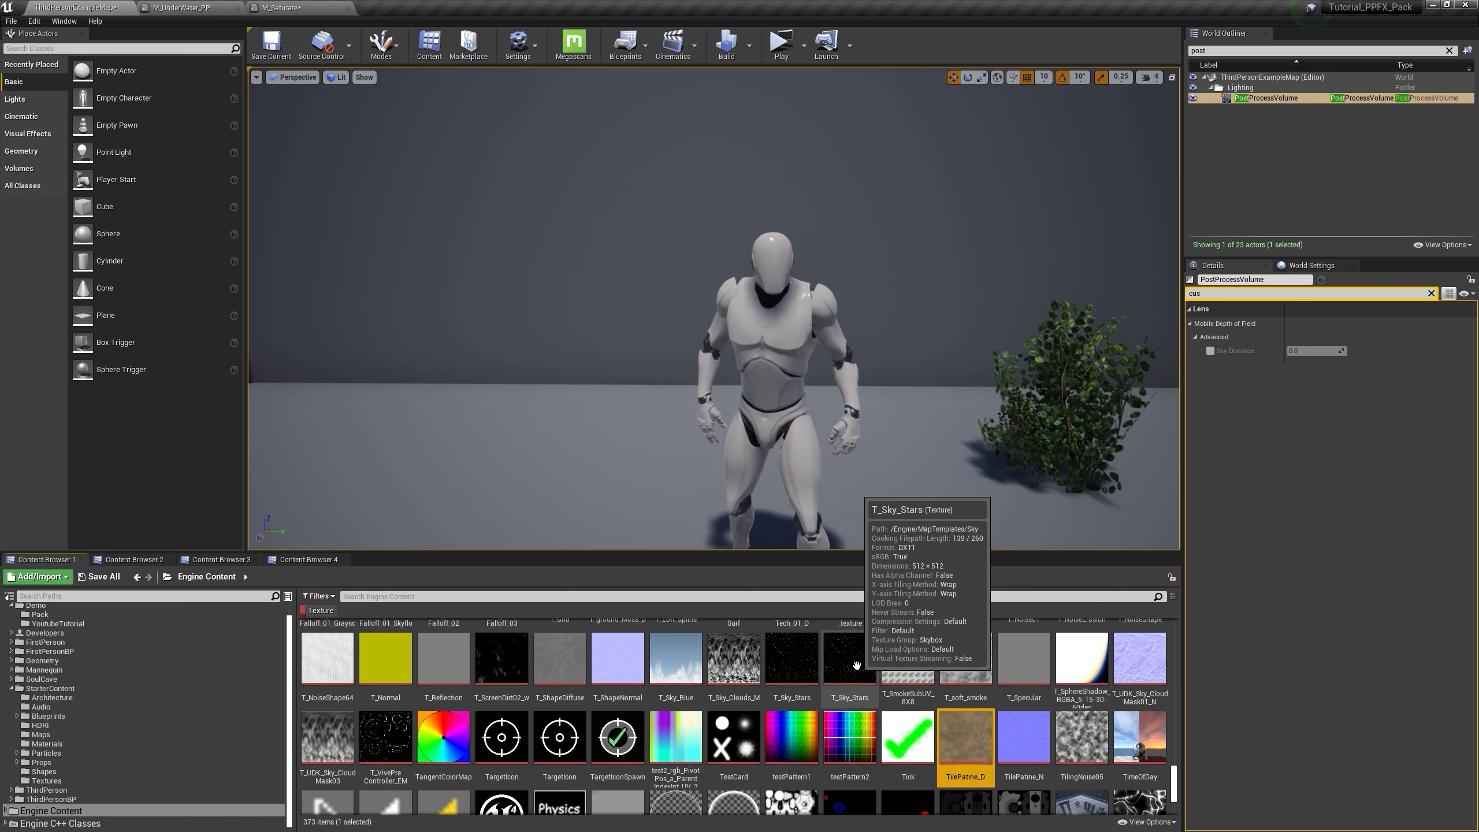
# Step: Place the T_Sky_Stars texture from Engine Content in the M_Saturate graph beside the water_n sample
pyautogui.moveTo(857, 666); pyautogui.dragTo(860, 666)
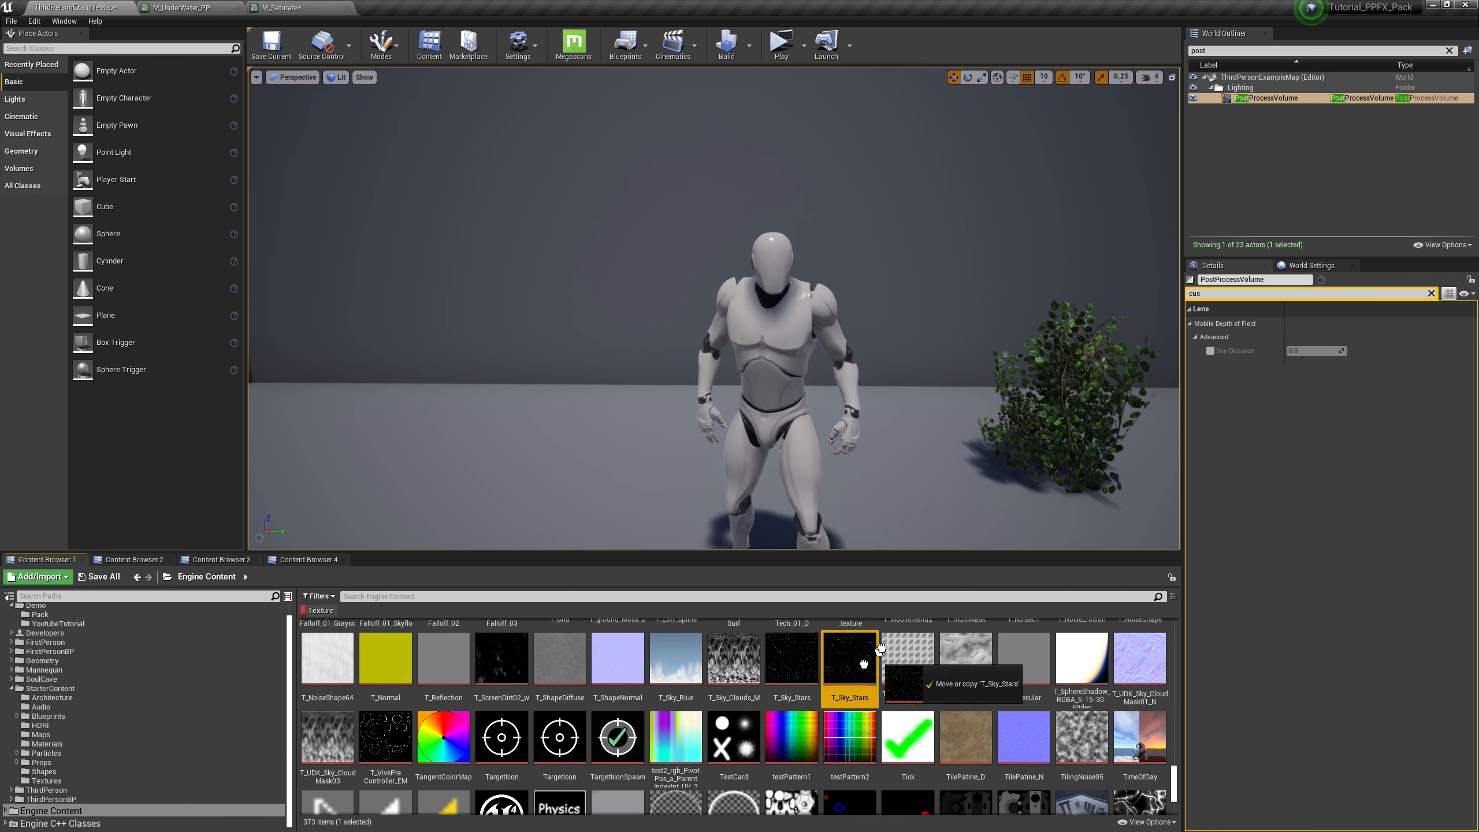
pyautogui.moveTo(324, 2); pyautogui.dragTo(325, 3)
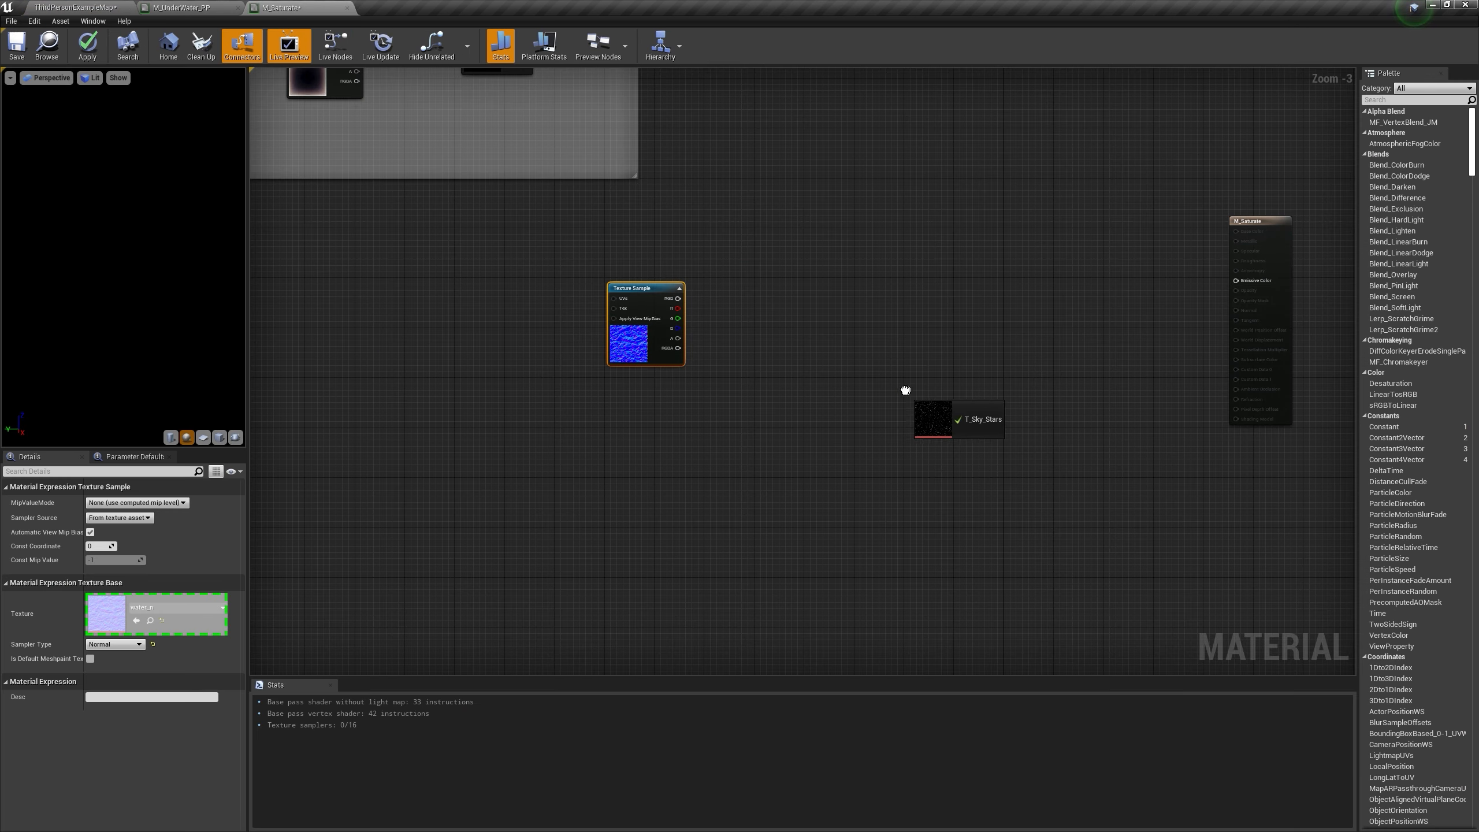
pyautogui.moveTo(935, 395); pyautogui.dragTo(936, 397)
# Step: Duplicate the Heat Haze group's nodes and place the copy below the drunk effect group, near the new texture samples
pyautogui.scroll(-1, 1098, 473)
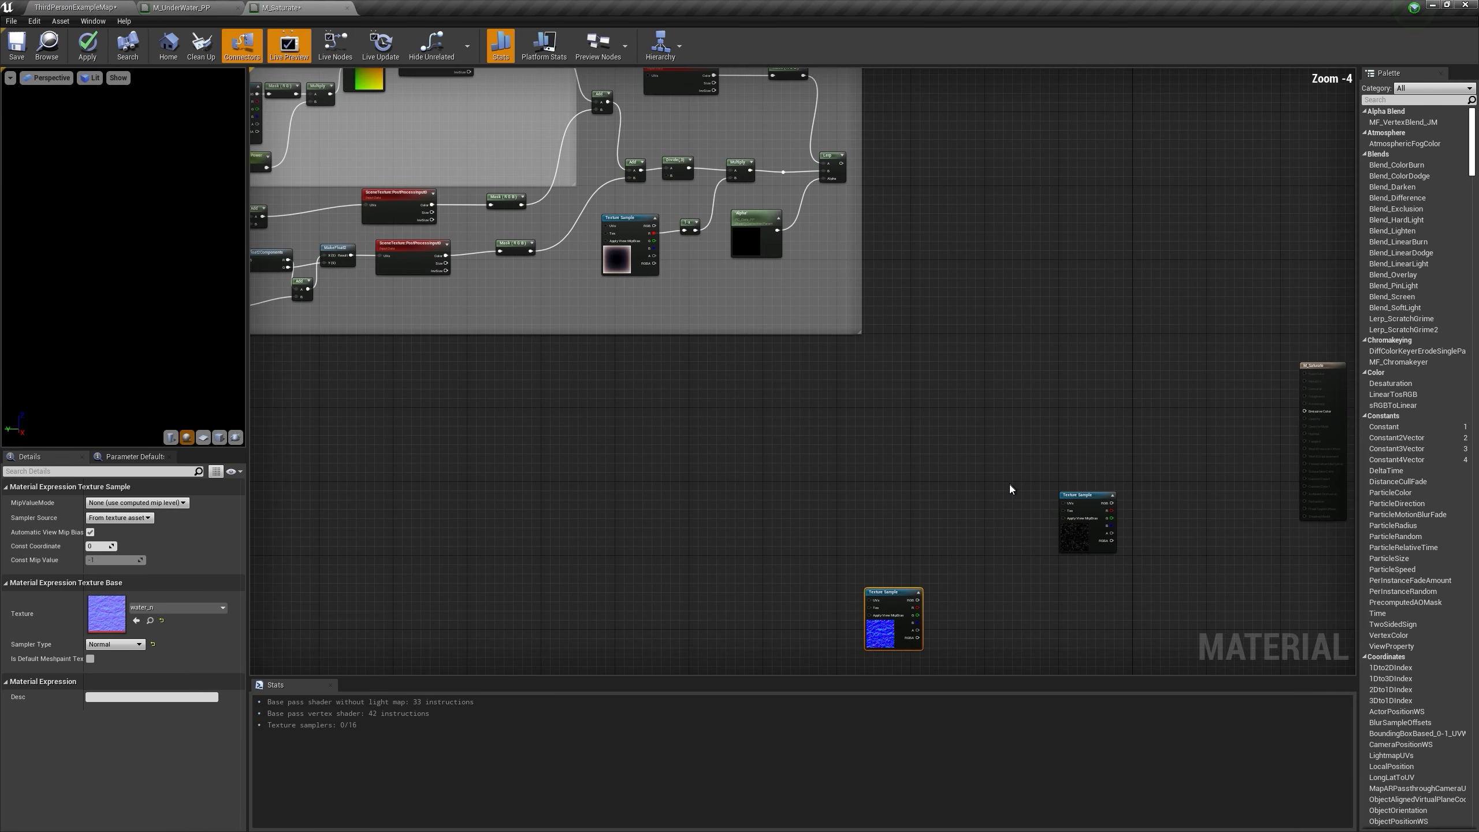
pyautogui.moveTo(961, 457); pyautogui.dragTo(1333, 679, button='right')
pyautogui.scroll(2, 813, 339)
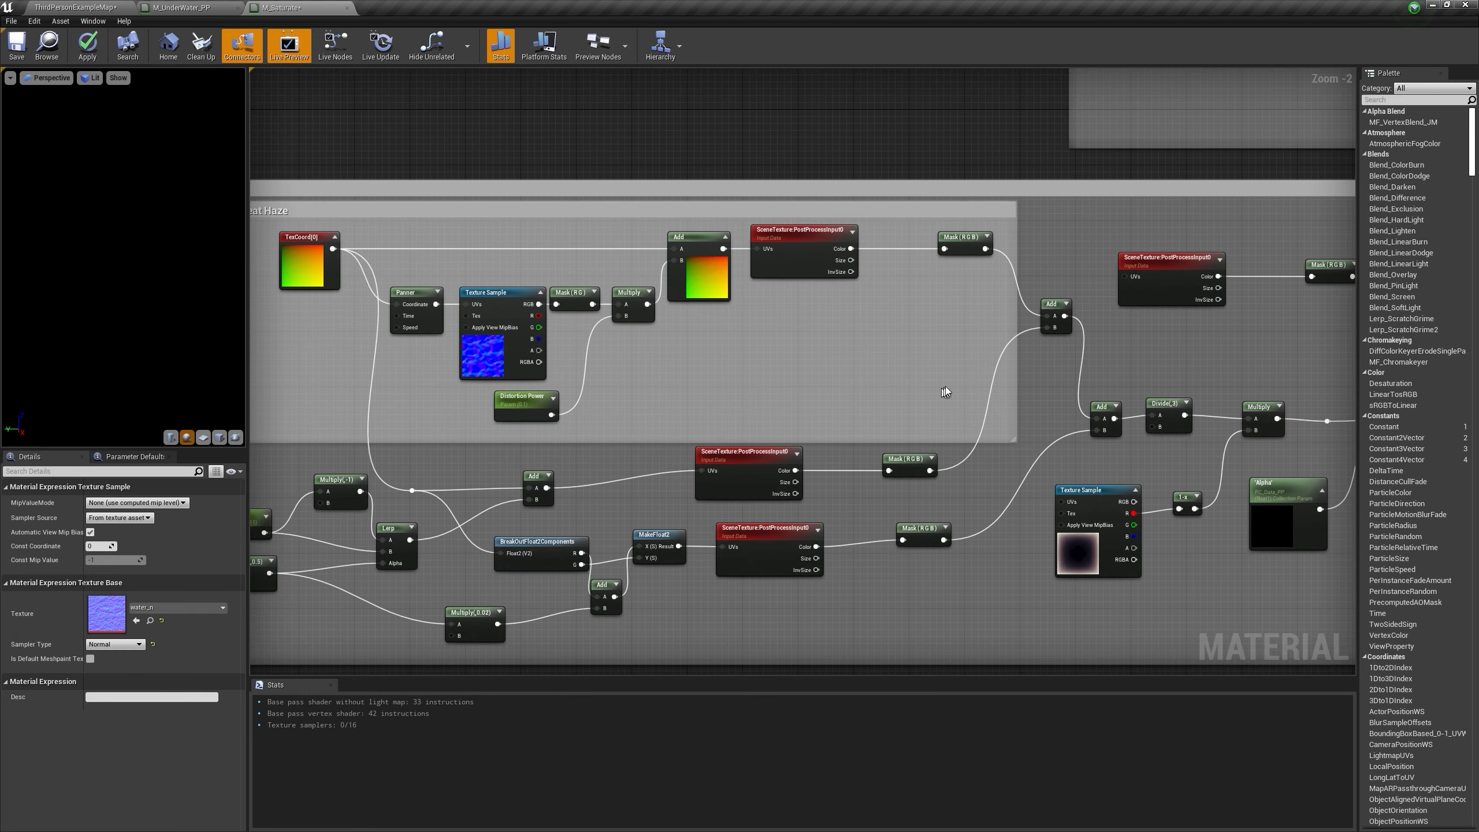
pyautogui.moveTo(275, 215); pyautogui.dragTo(354, 215)
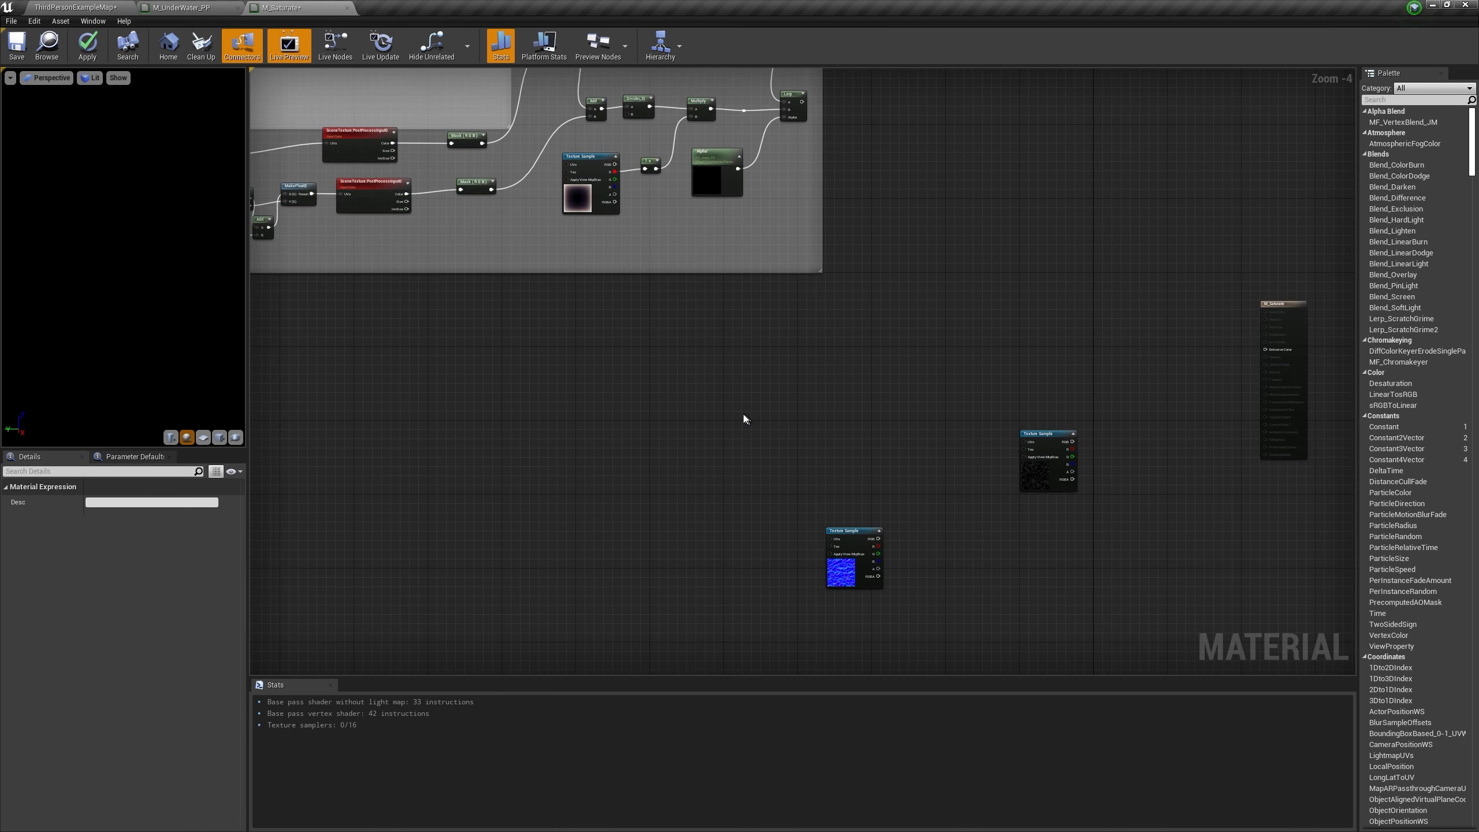
pyautogui.hotkey('ctrl', 'v')
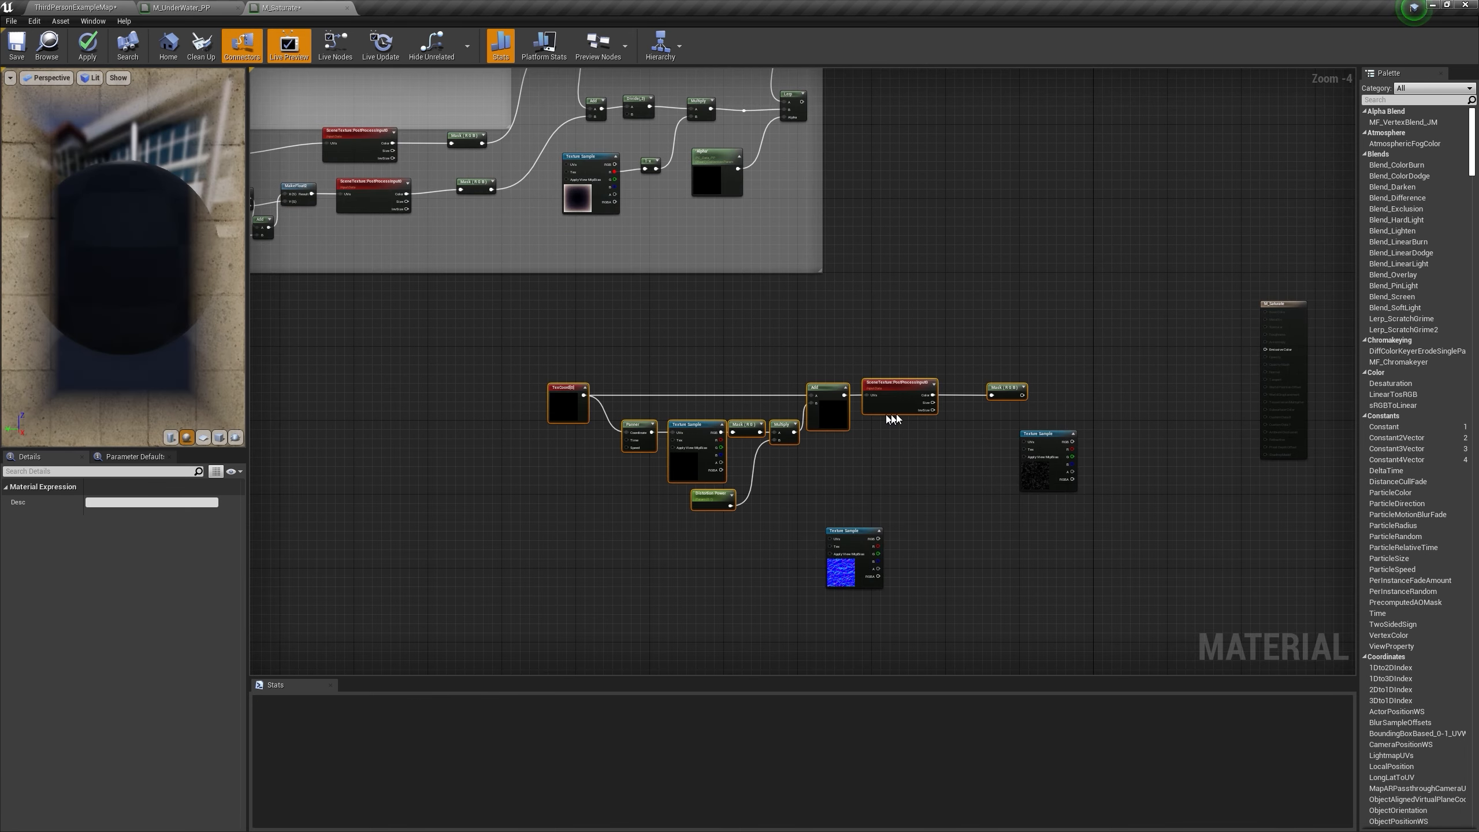
pyautogui.moveTo(909, 384); pyautogui.dragTo(882, 384)
# Step: Duplicate the drunk effect's GizmoTexture sample and place the copy between the water_n and T_Sky_Stars samples
pyautogui.moveTo(594, 150); pyautogui.dragTo(669, 268, button='right')
pyautogui.scroll(2, 670, 268)
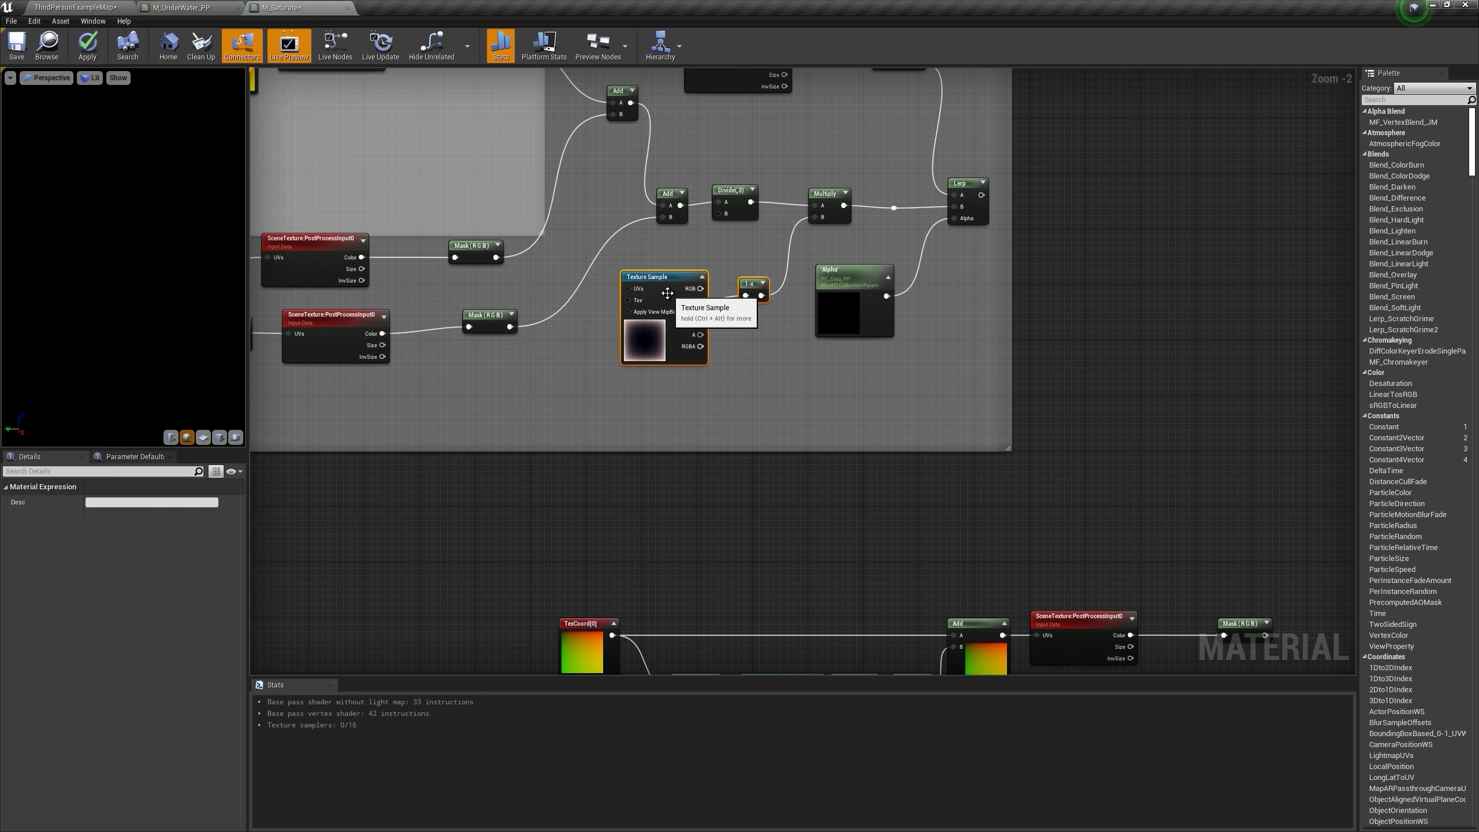
pyautogui.click(666, 290)
pyautogui.rightClick(665, 289)
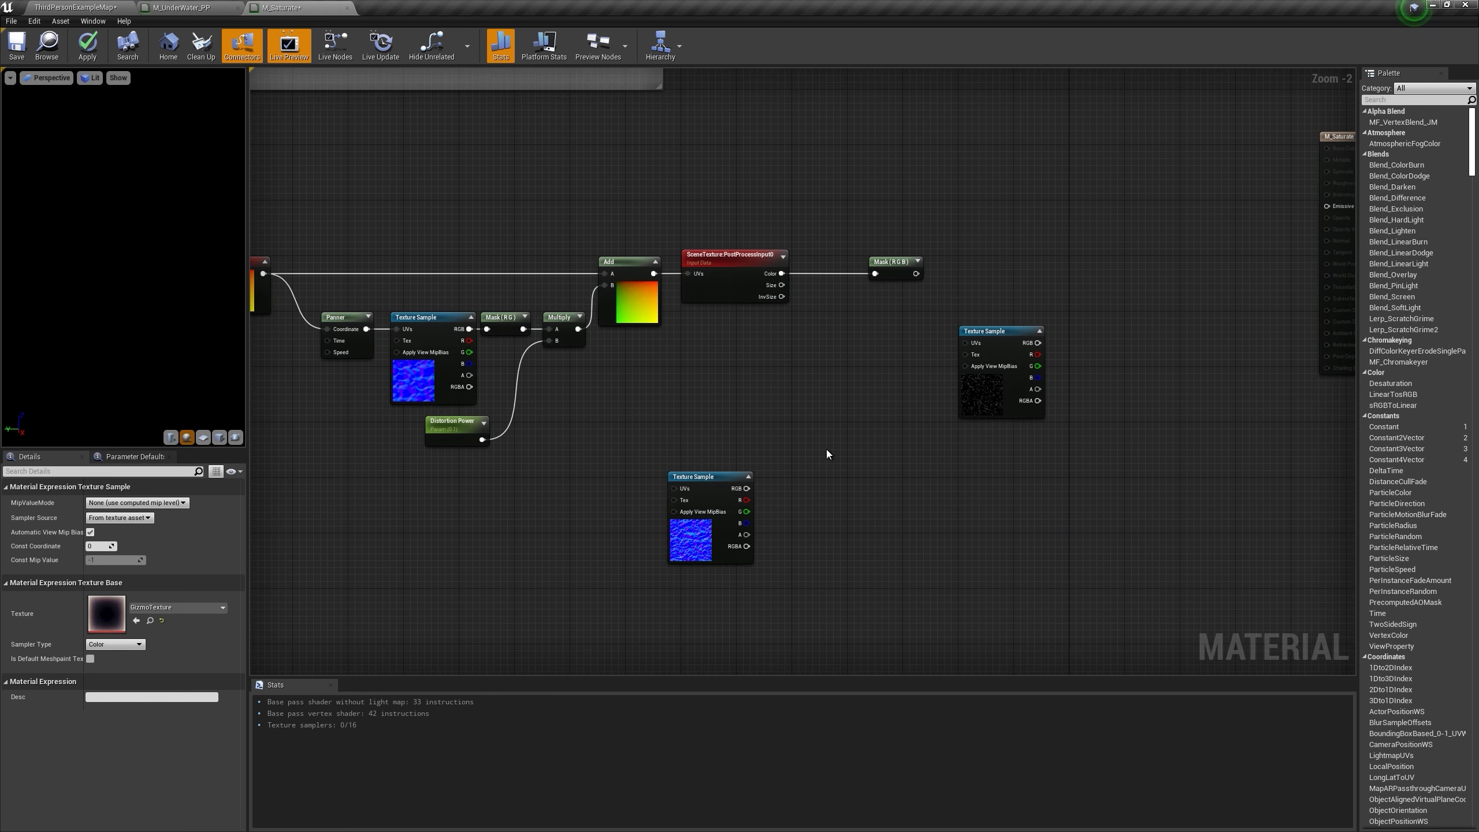
pyautogui.hotkey('ctrl', 'v')
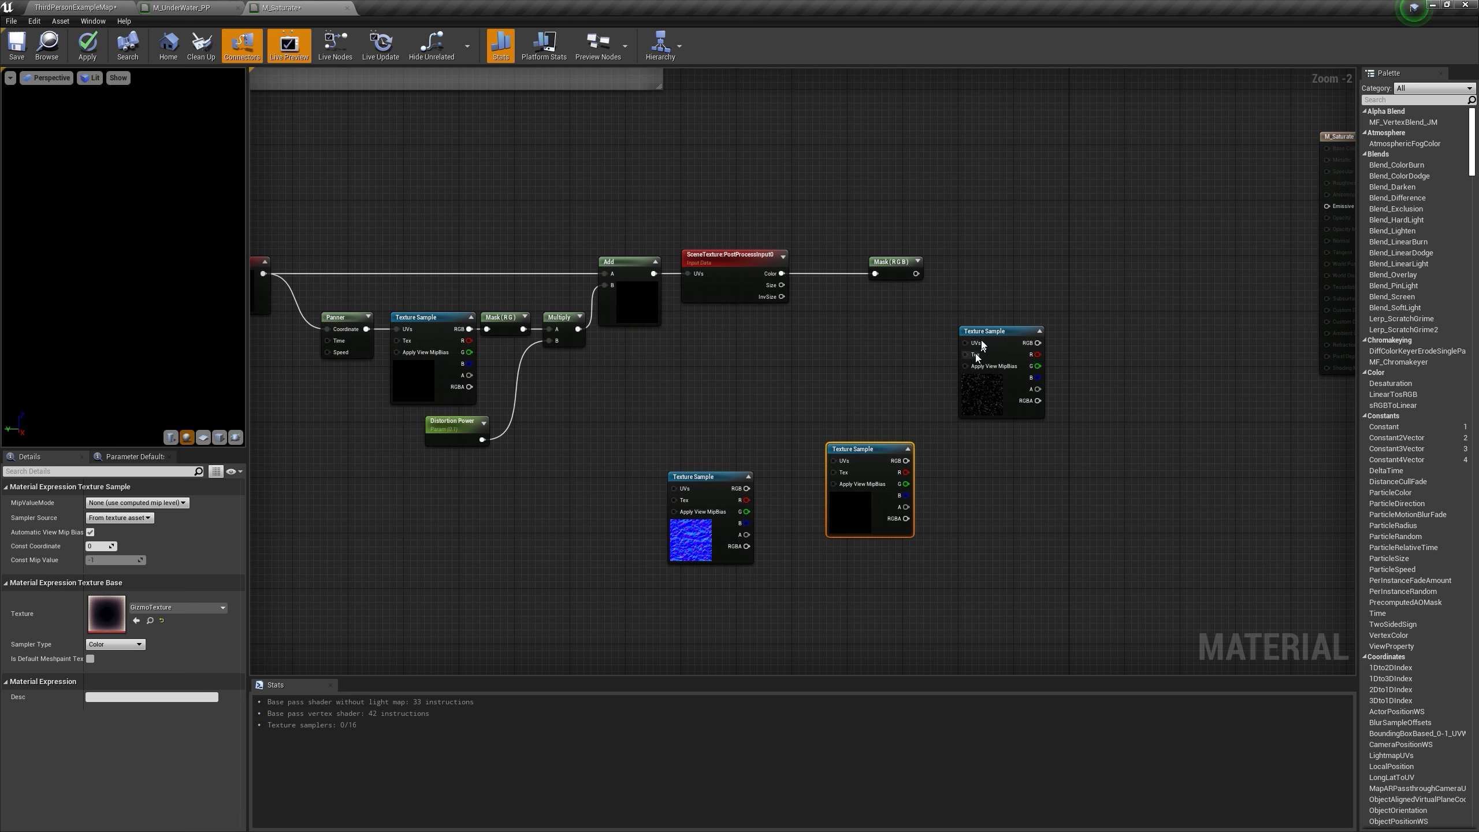
# Step: Move the T_Sky_Stars sample aside and add an Add node combining the copied RGB Mask with the new GizmoTexture sample's red channel
pyautogui.moveTo(990, 341); pyautogui.dragTo(1080, 348)
pyautogui.click(958, 268)
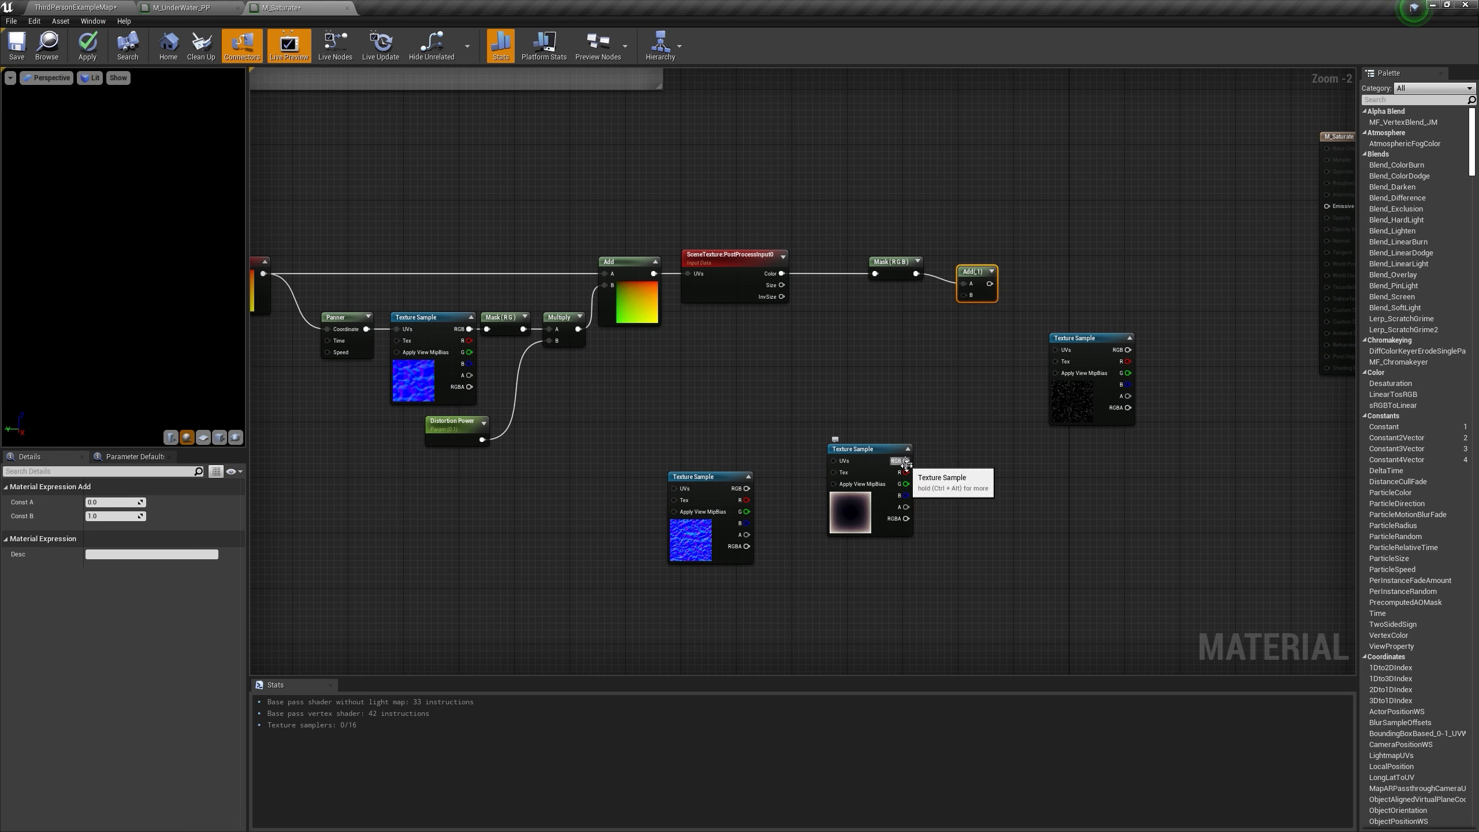
pyautogui.moveTo(969, 297); pyautogui.dragTo(968, 297)
pyautogui.moveTo(1019, 294); pyautogui.dragTo(869, 293, button='right')
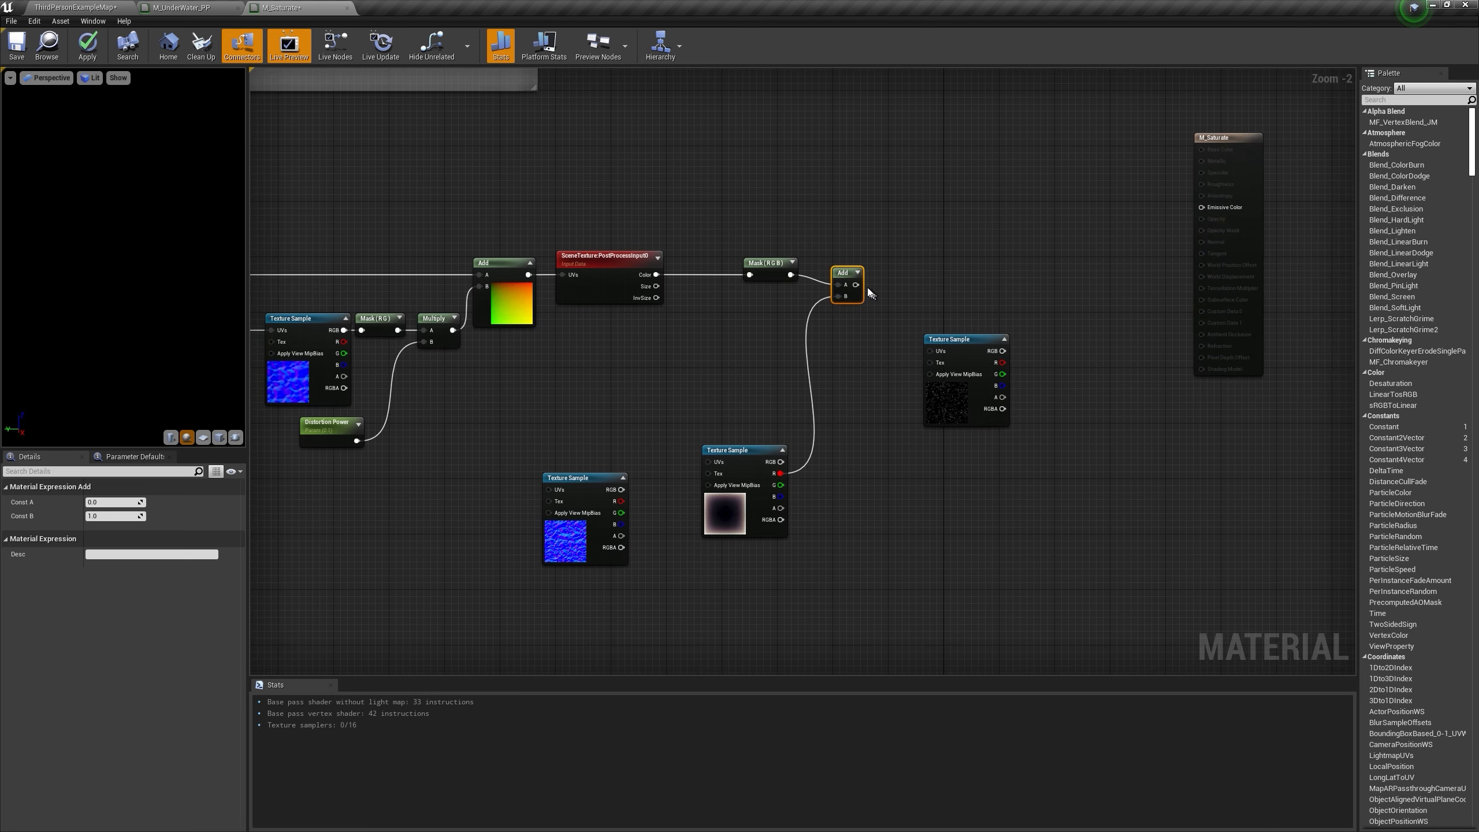
# Step: Feed the new Add node's result into the material's Emissive Color and apply the material
pyautogui.moveTo(1208, 215); pyautogui.dragTo(1203, 208)
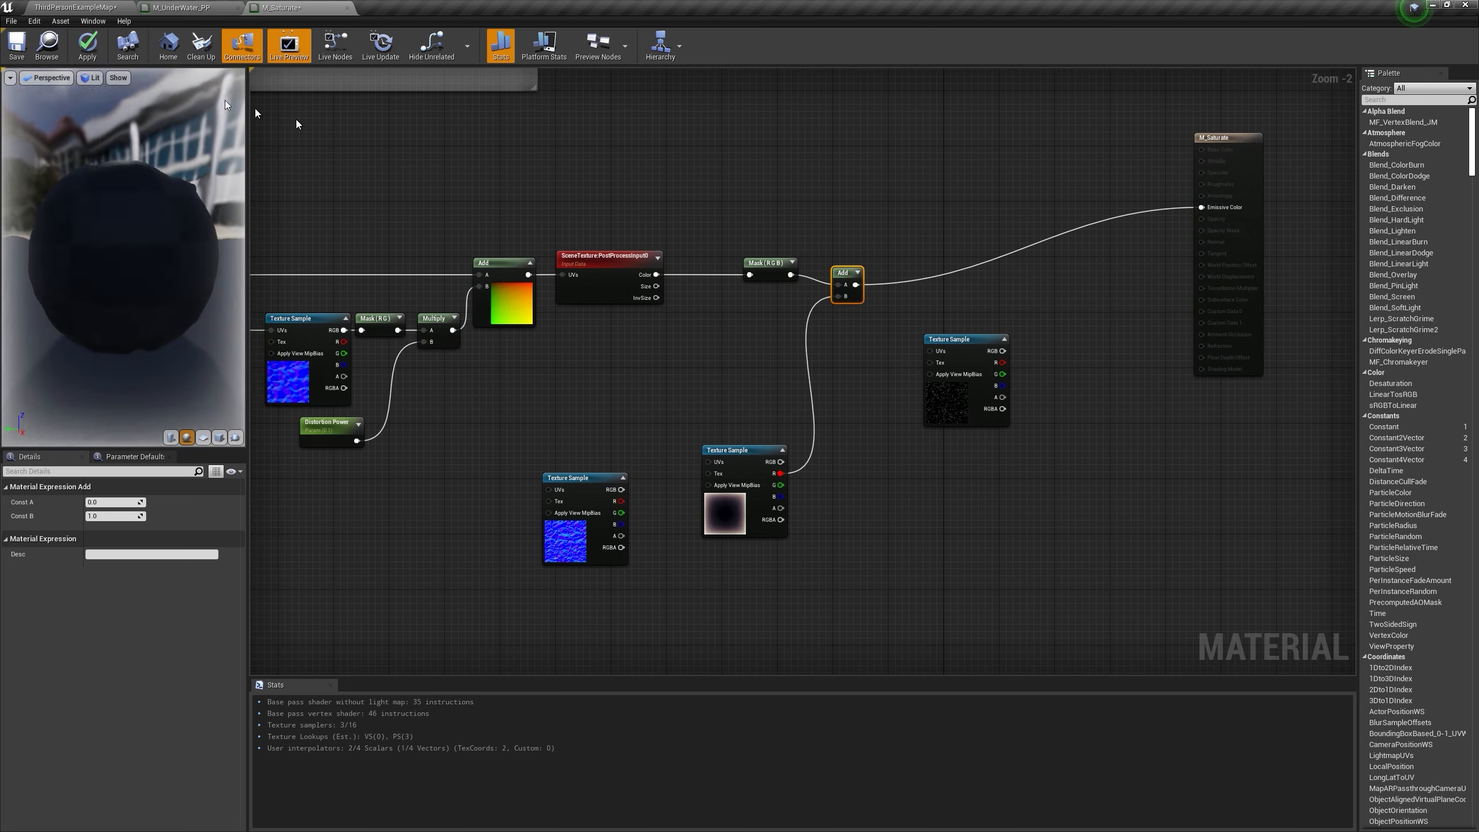
pyautogui.click(86, 46)
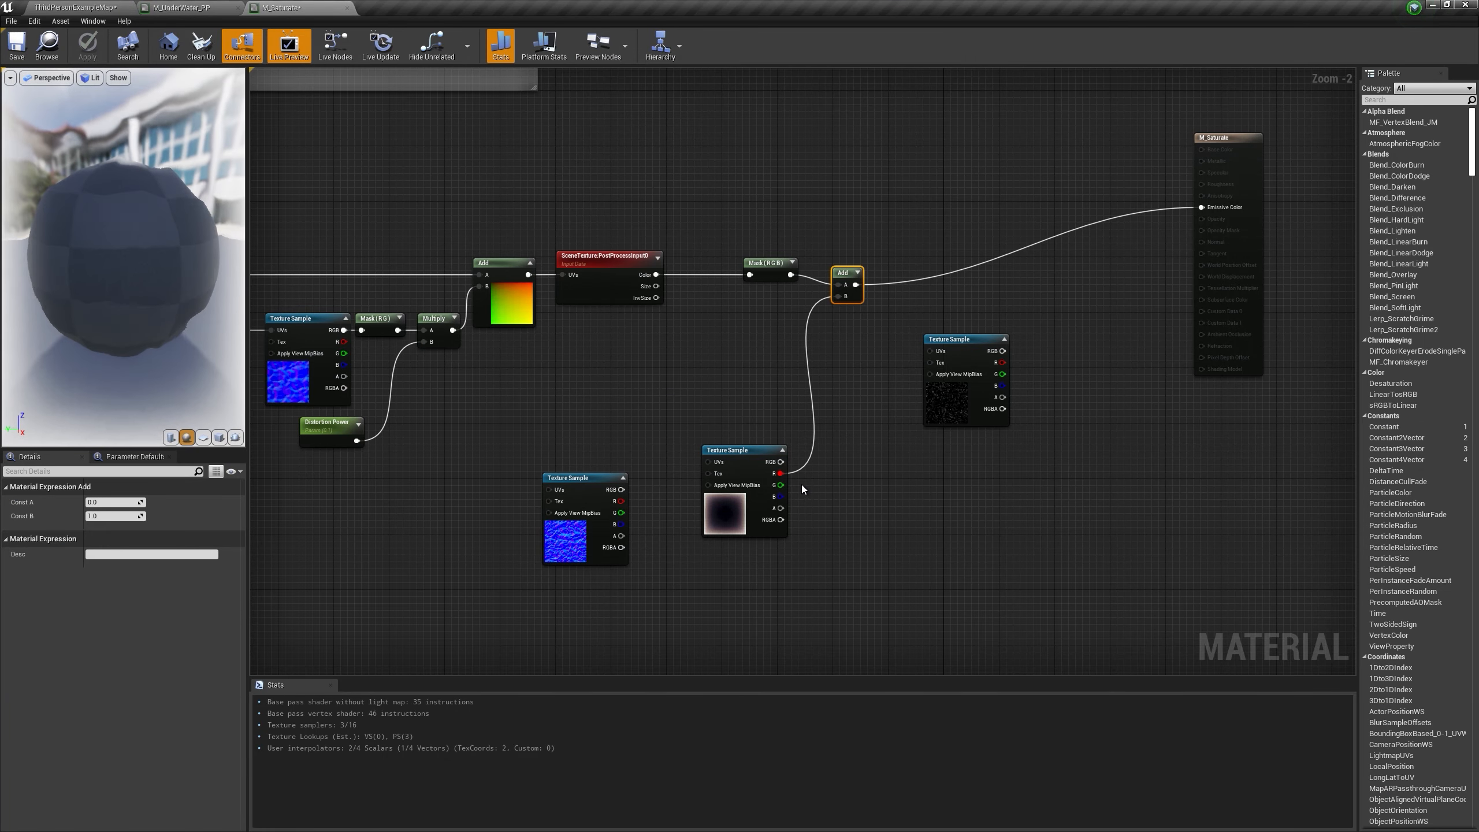
pyautogui.click(803, 487)
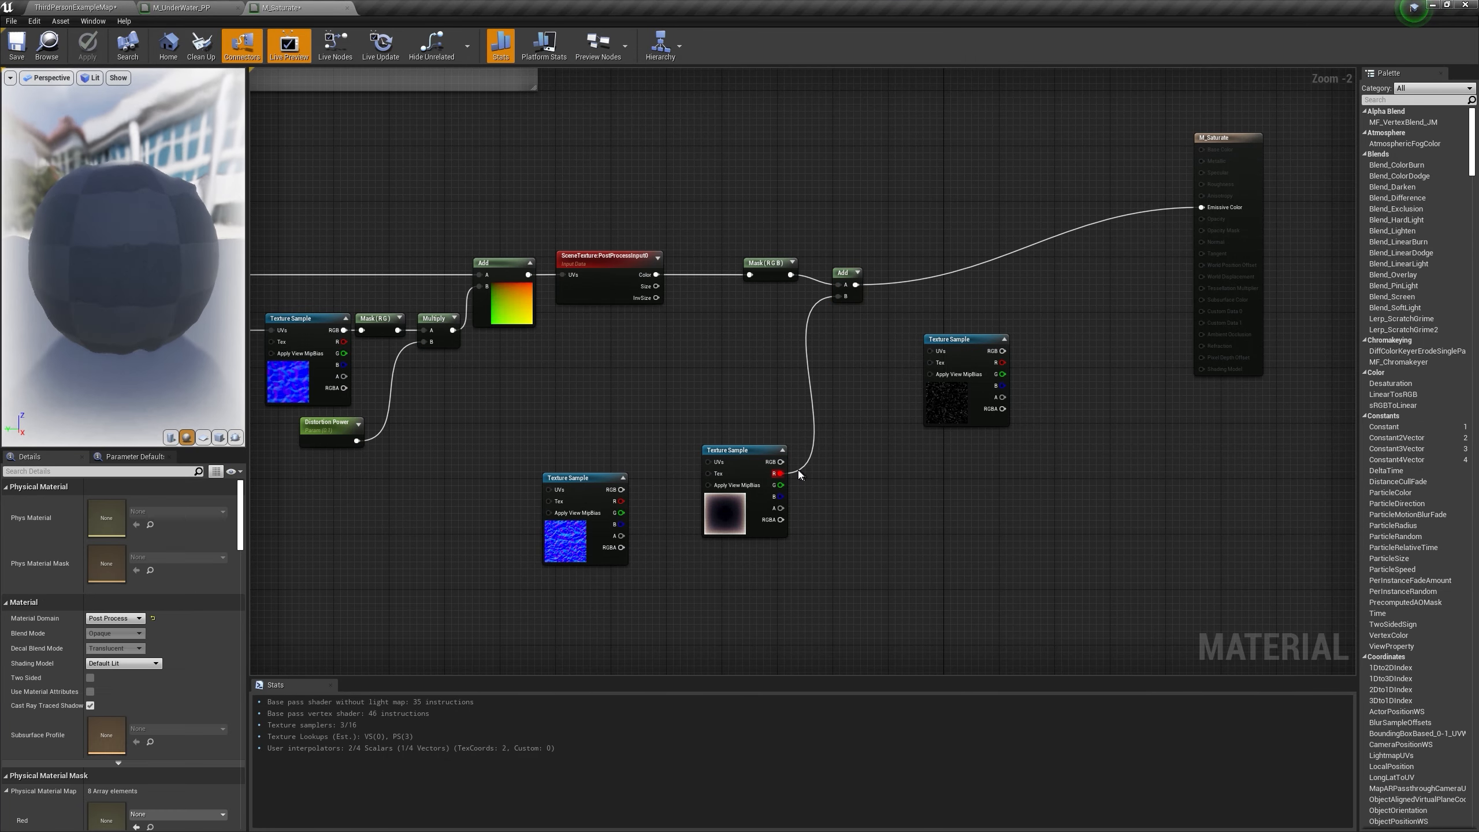
# Step: Insert a Multiply node with Const B 0.2 between the GizmoTexture sample's red channel and the Add node's B input
pyautogui.click(808, 473)
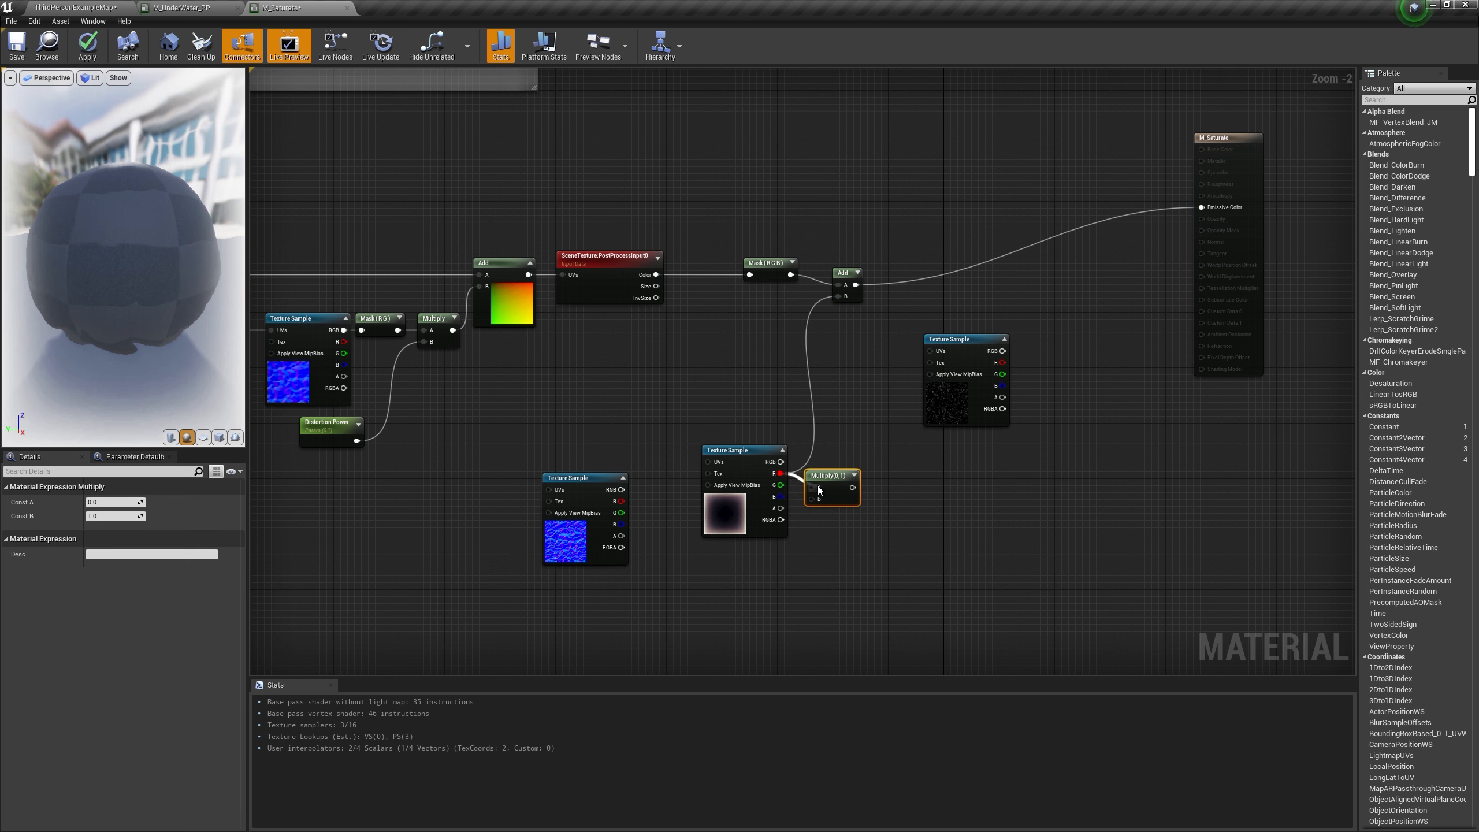
pyautogui.moveTo(818, 488); pyautogui.dragTo(875, 403)
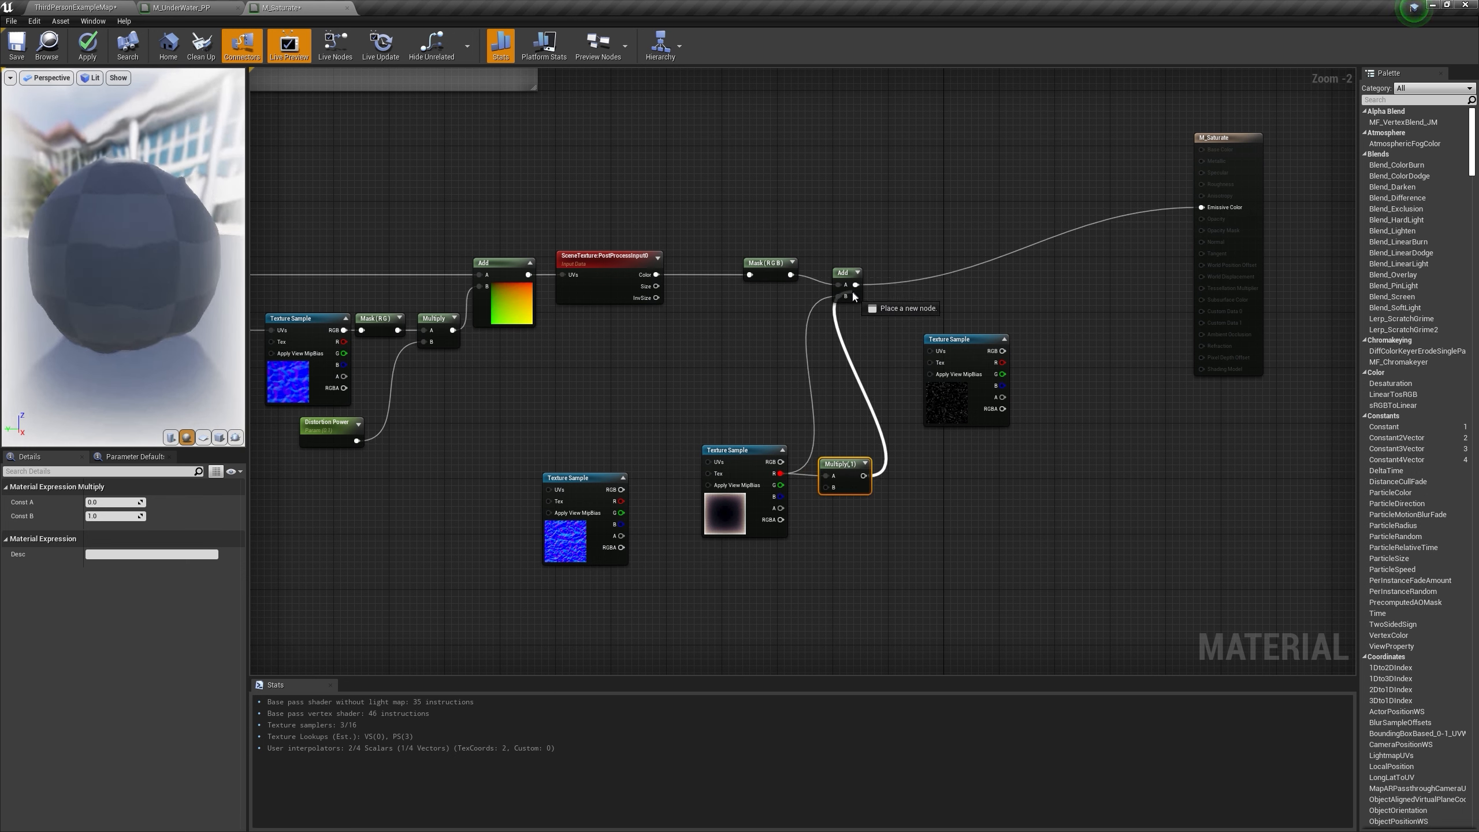
pyautogui.moveTo(847, 297); pyautogui.dragTo(847, 297)
pyautogui.click(115, 515)
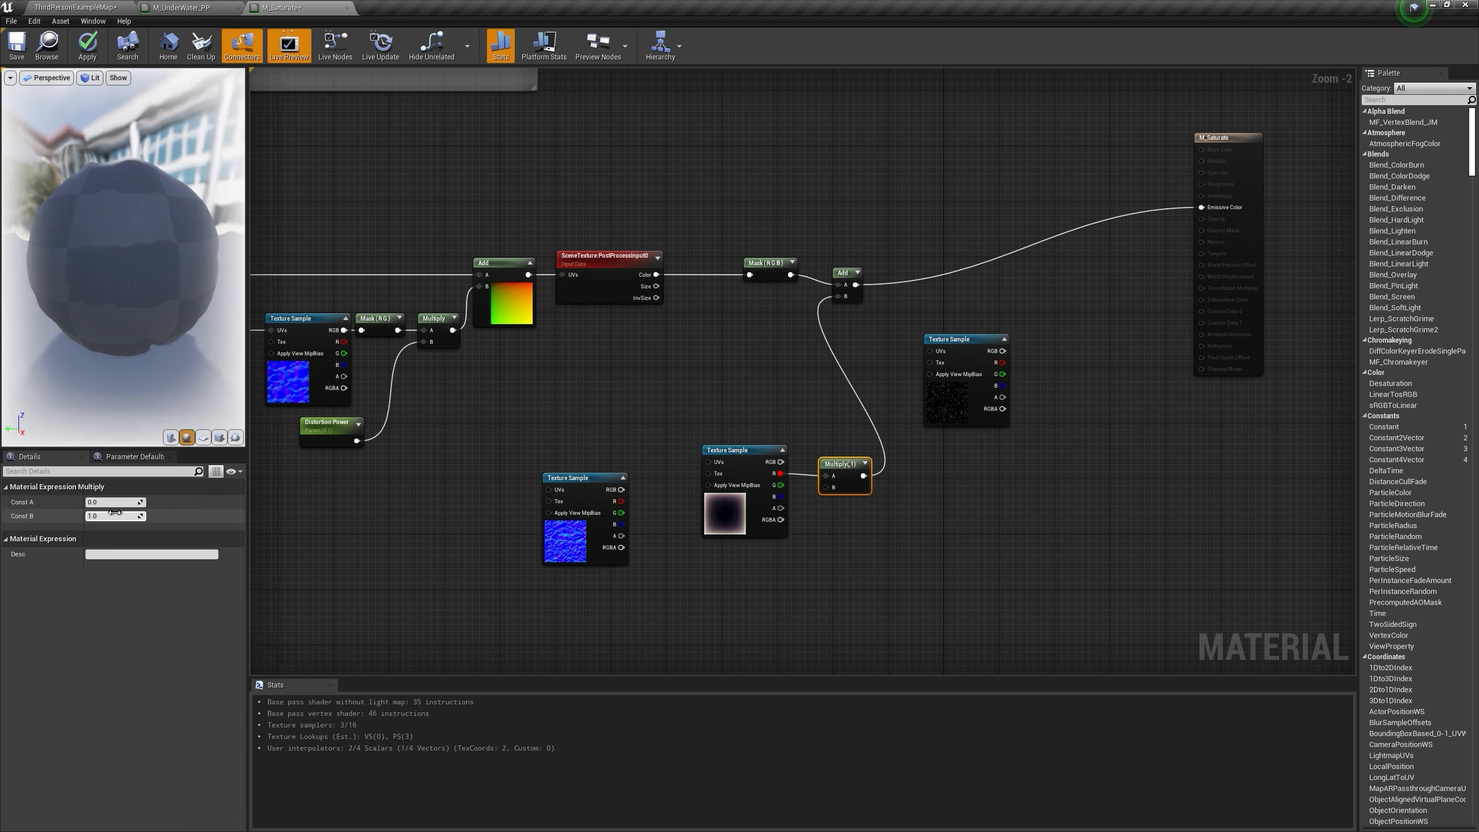
pyautogui.press('Return')
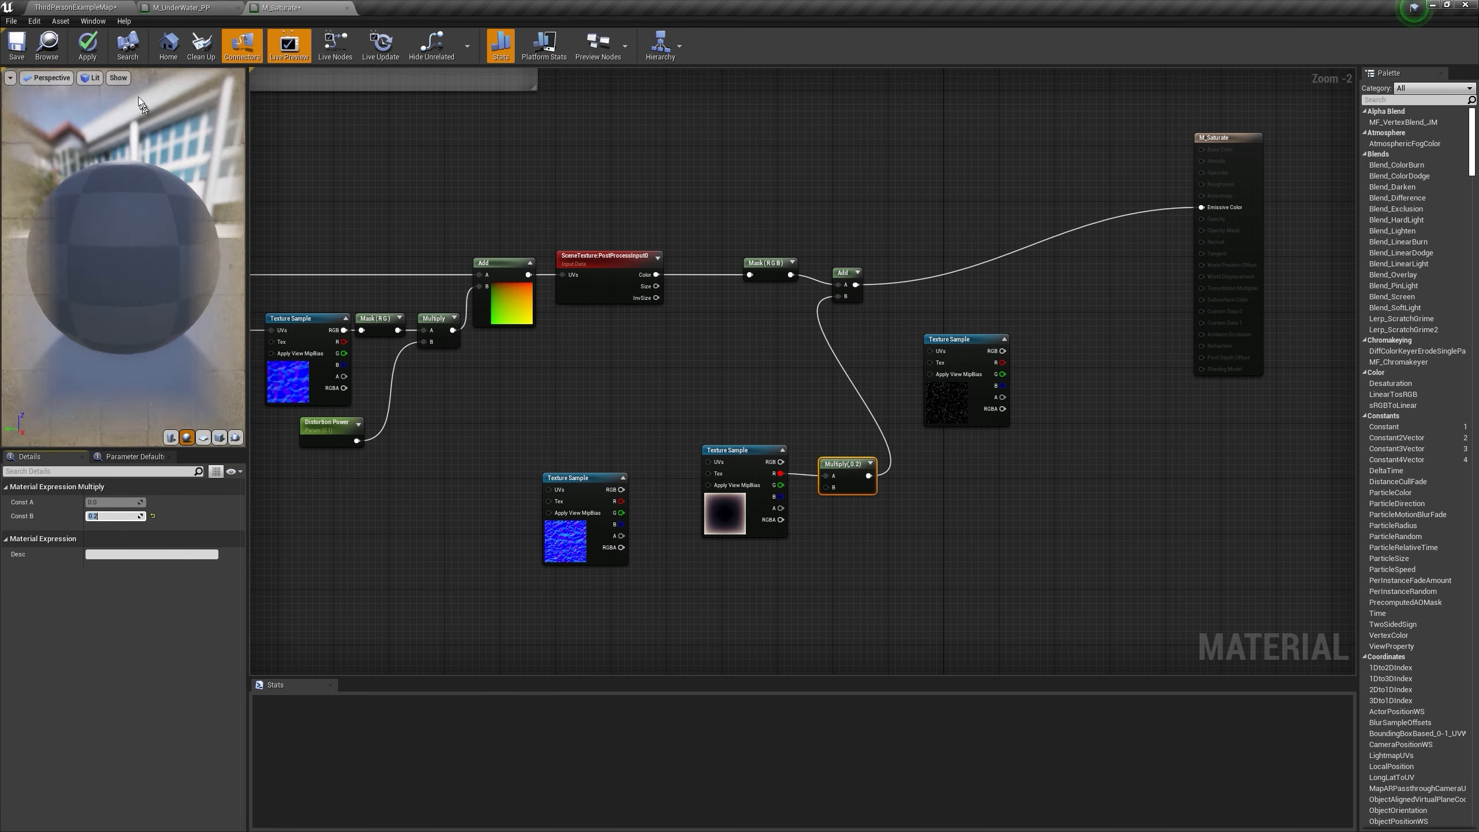
# Step: Play the level and walk around to check the softened vignette with the heat distortion
pyautogui.click(111, 5)
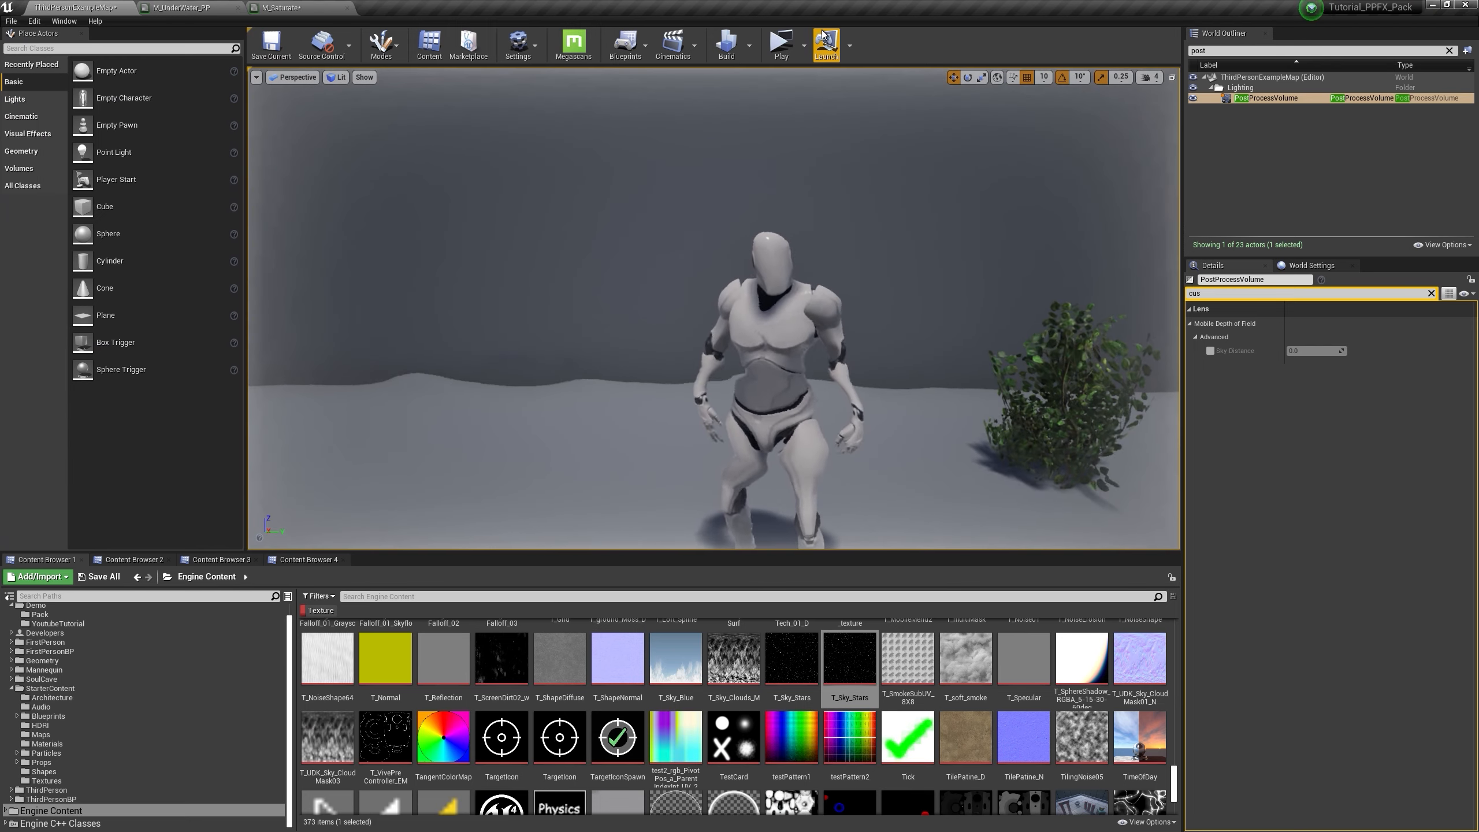
pyautogui.click(782, 42)
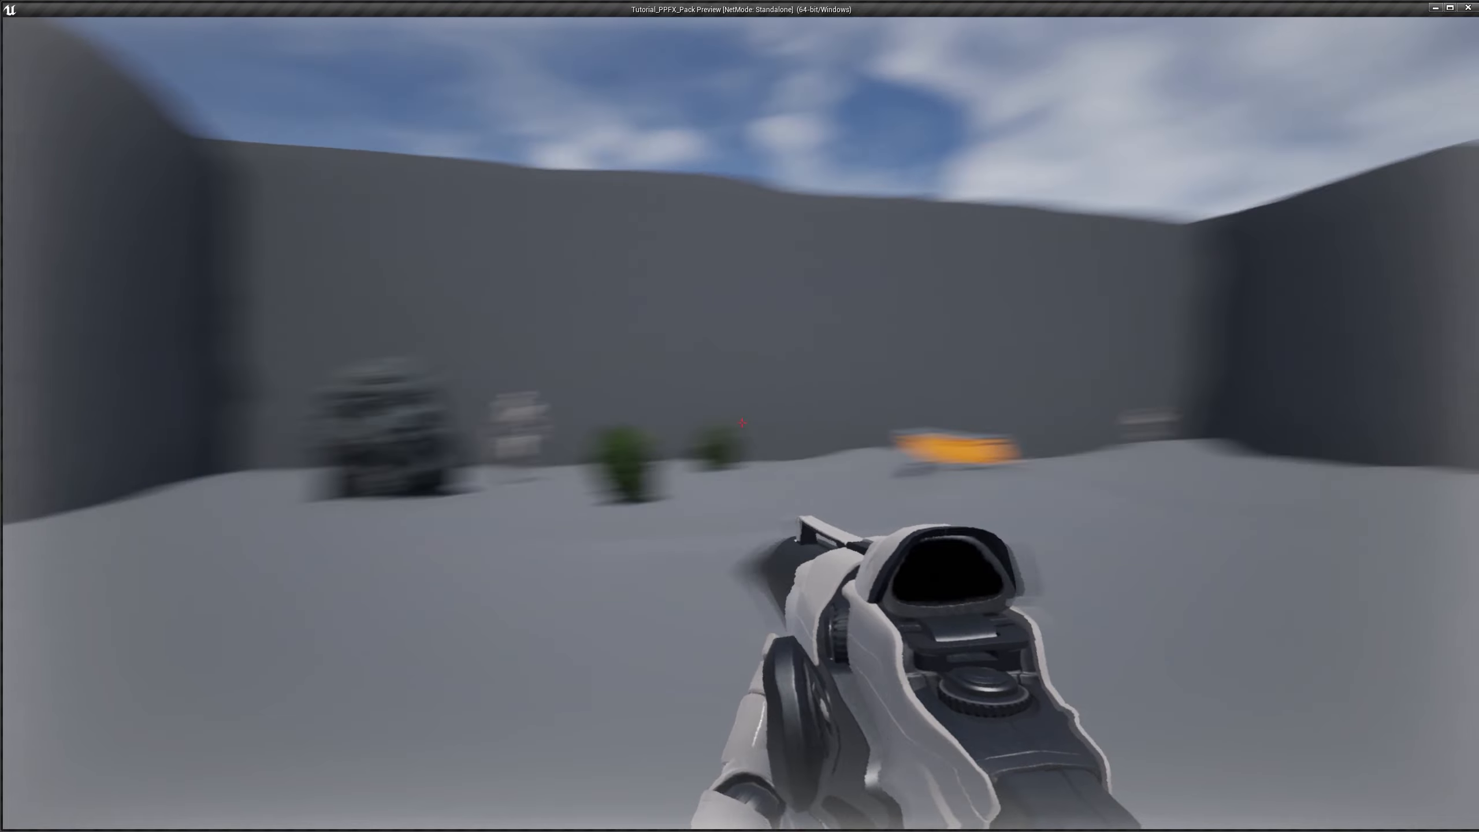
pyautogui.press('w')
pyautogui.press('w')
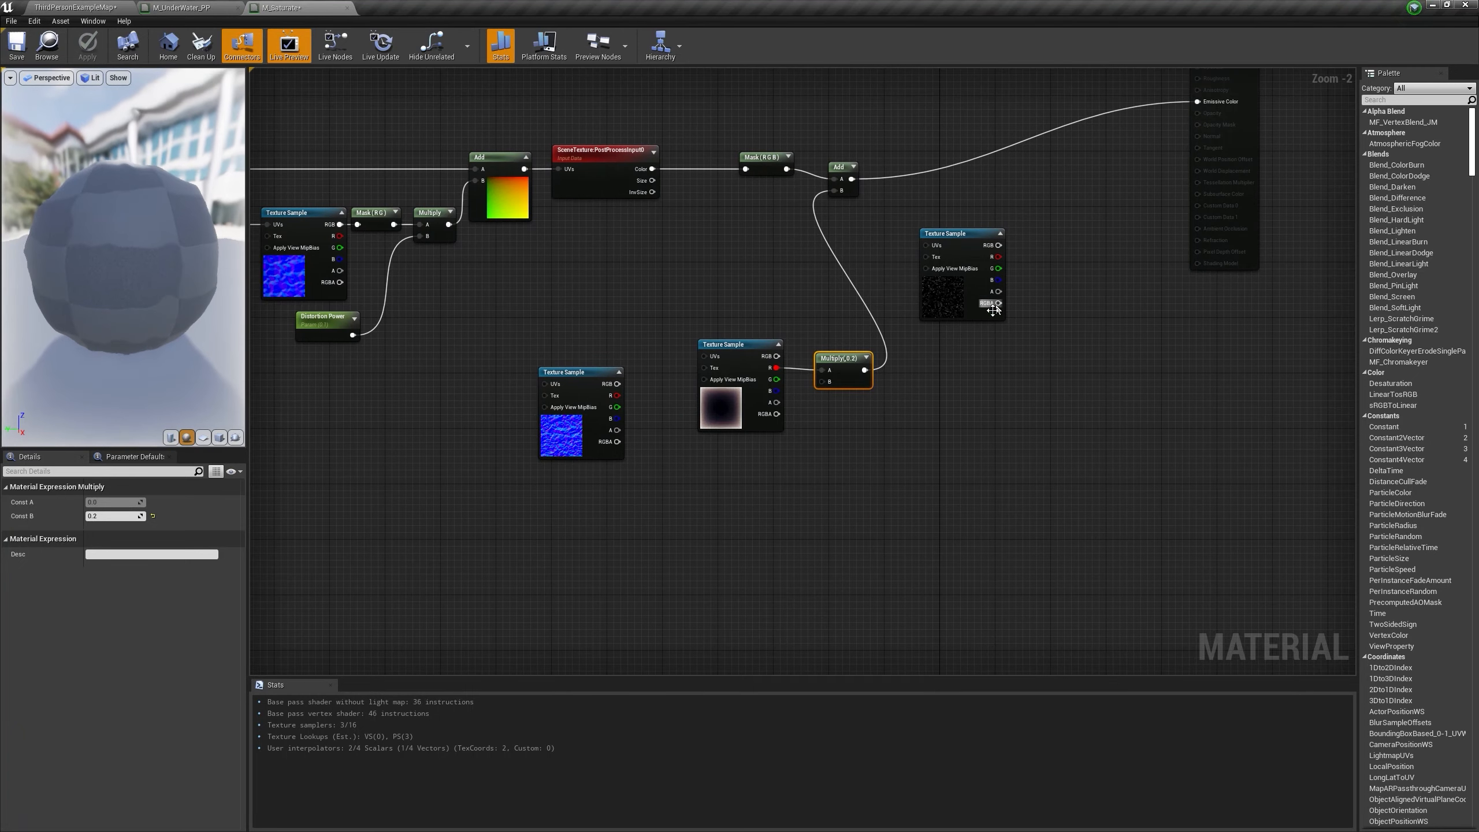
# Step: Add a Scene Depth node and route it through a Saturate node into Emissive Color
pyautogui.rightClick(853, 470)
pyautogui.write('SCENE DE')
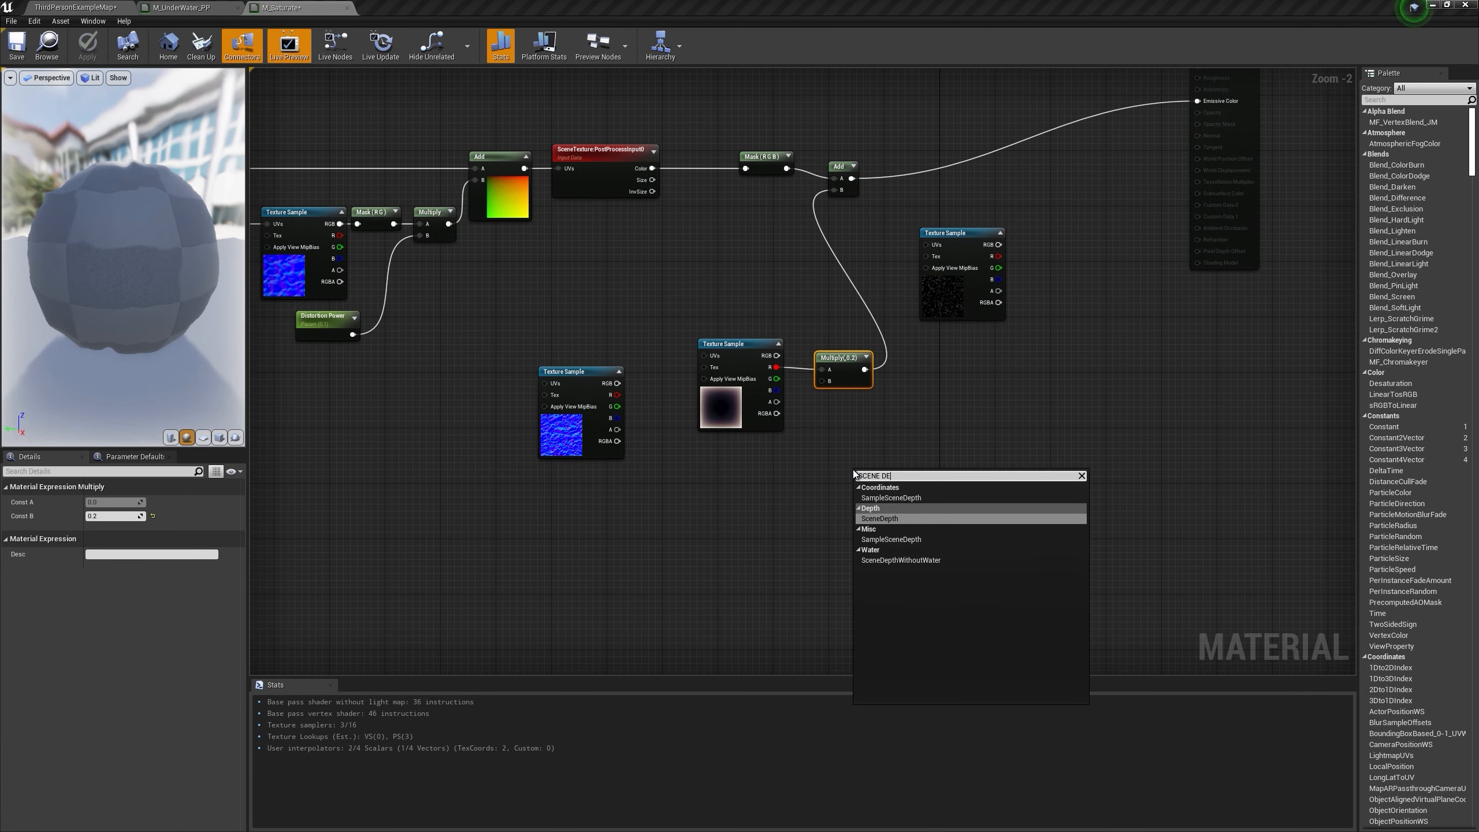
pyautogui.press('Return')
pyautogui.moveTo(877, 475); pyautogui.dragTo(705, 588, button='right')
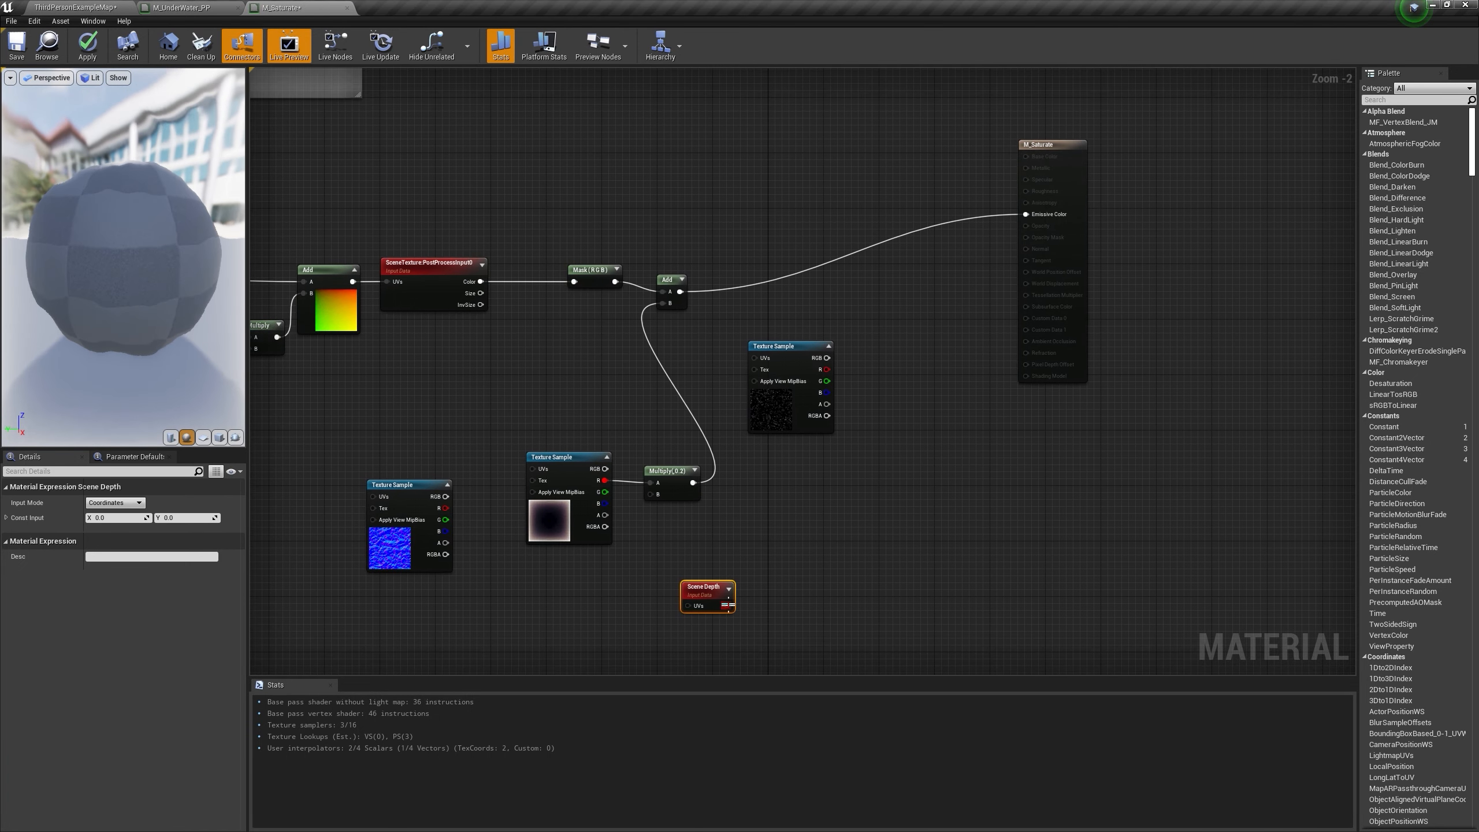
pyautogui.write('SA')
pyautogui.moveTo(727, 605); pyautogui.dragTo(1026, 214)
pyautogui.press('Return')
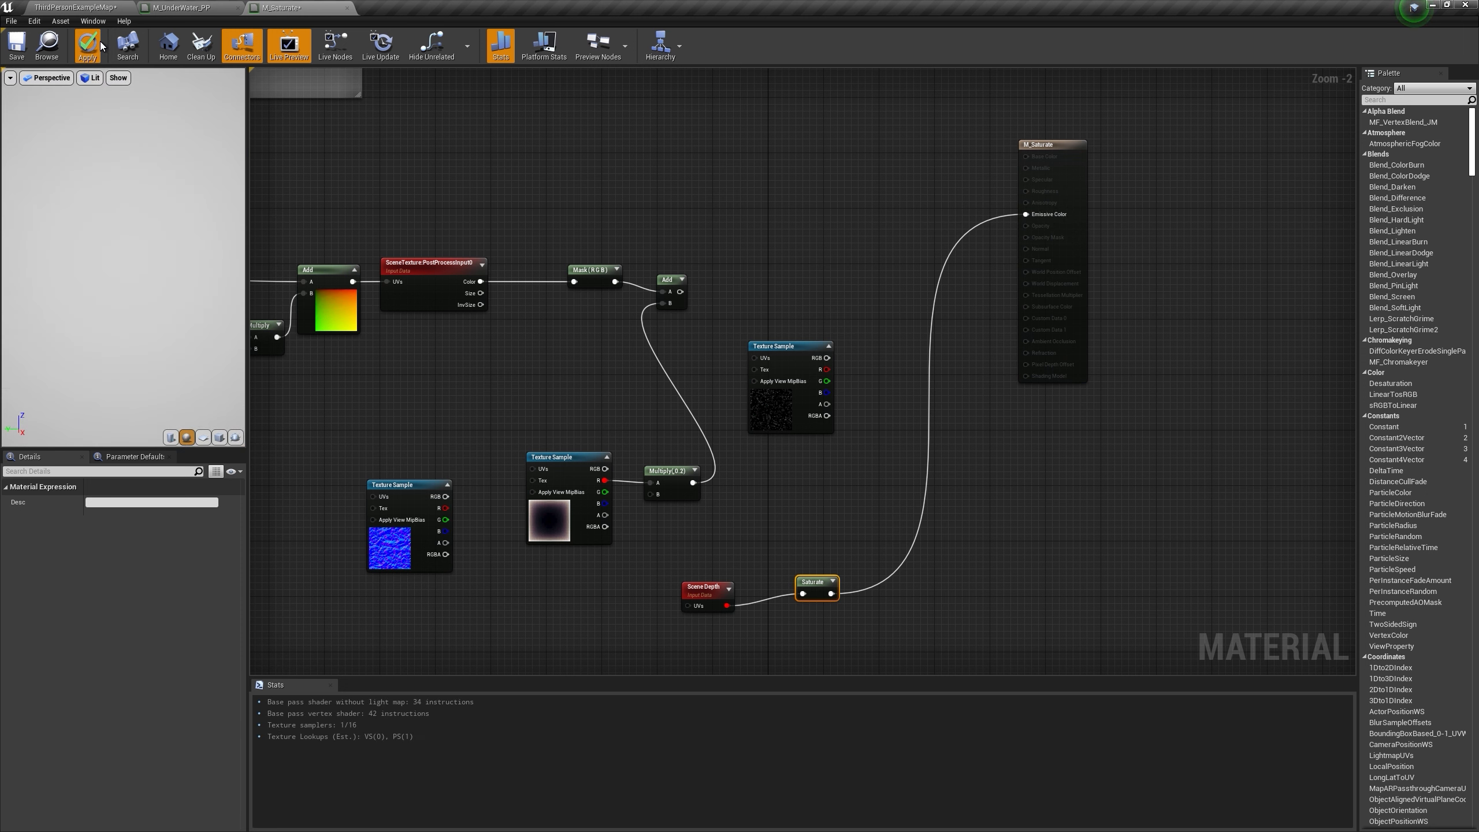
# Step: Apply the material and preview the raw scene depth output in the level
pyautogui.click(96, 46)
pyautogui.click(76, 7)
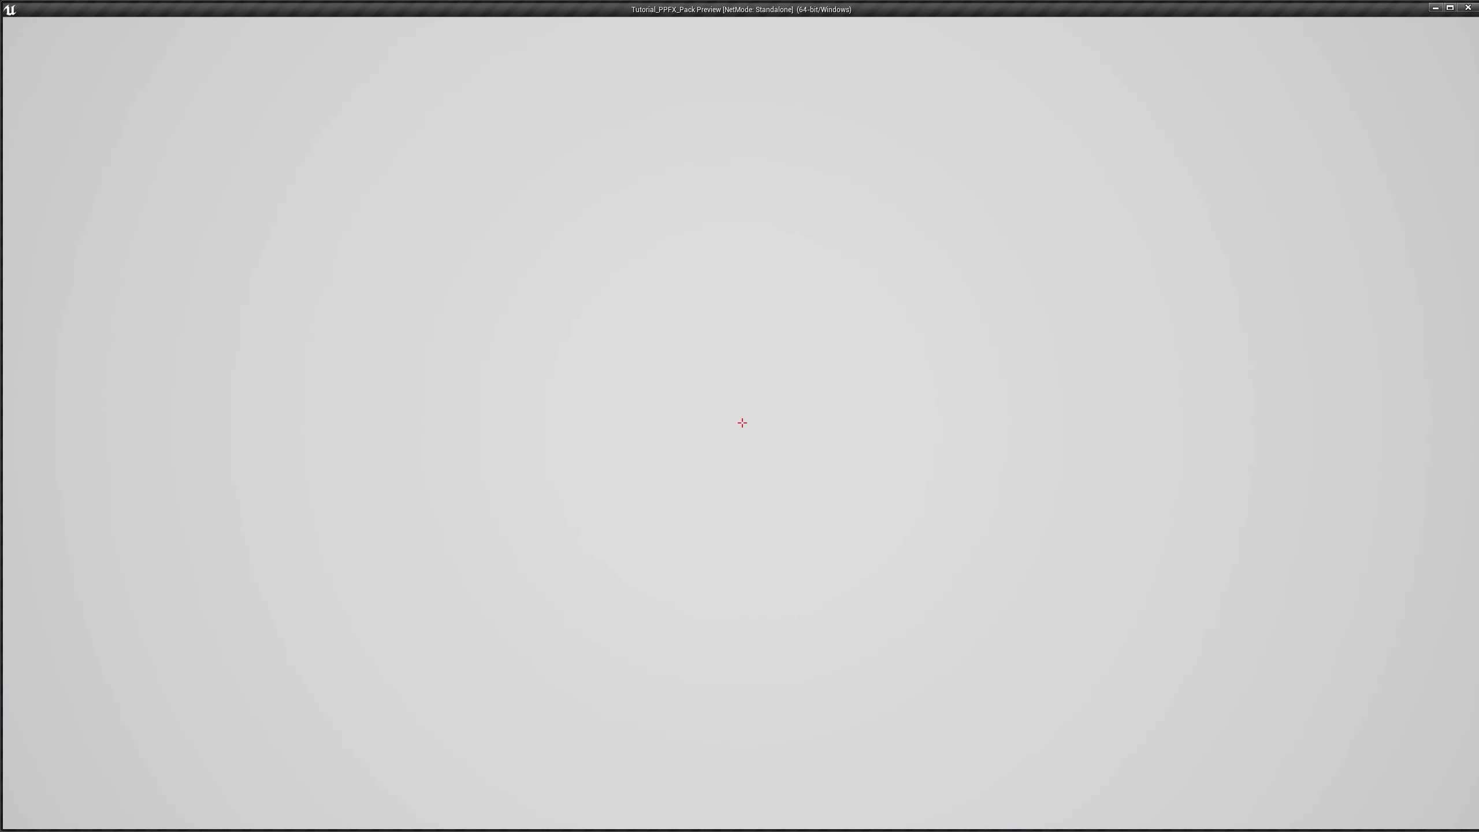
pyautogui.press('Escape')
pyautogui.click(315, 7)
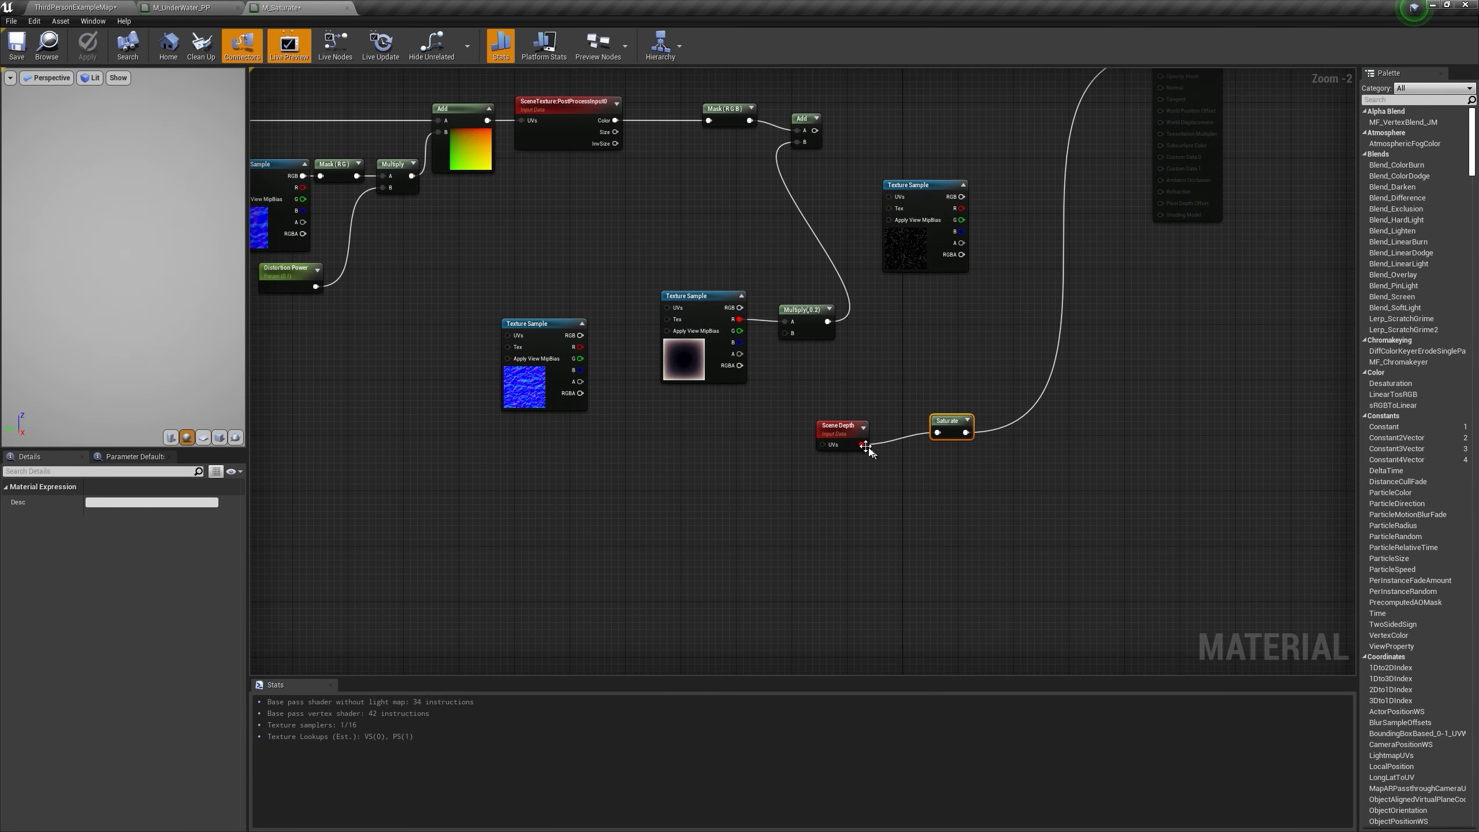
# Step: Insert a Divide node between Scene Depth and Saturate, with a scalar parameter named Distance as the divisor
pyautogui.moveTo(866, 445); pyautogui.dragTo(841, 409)
pyautogui.write('divide')
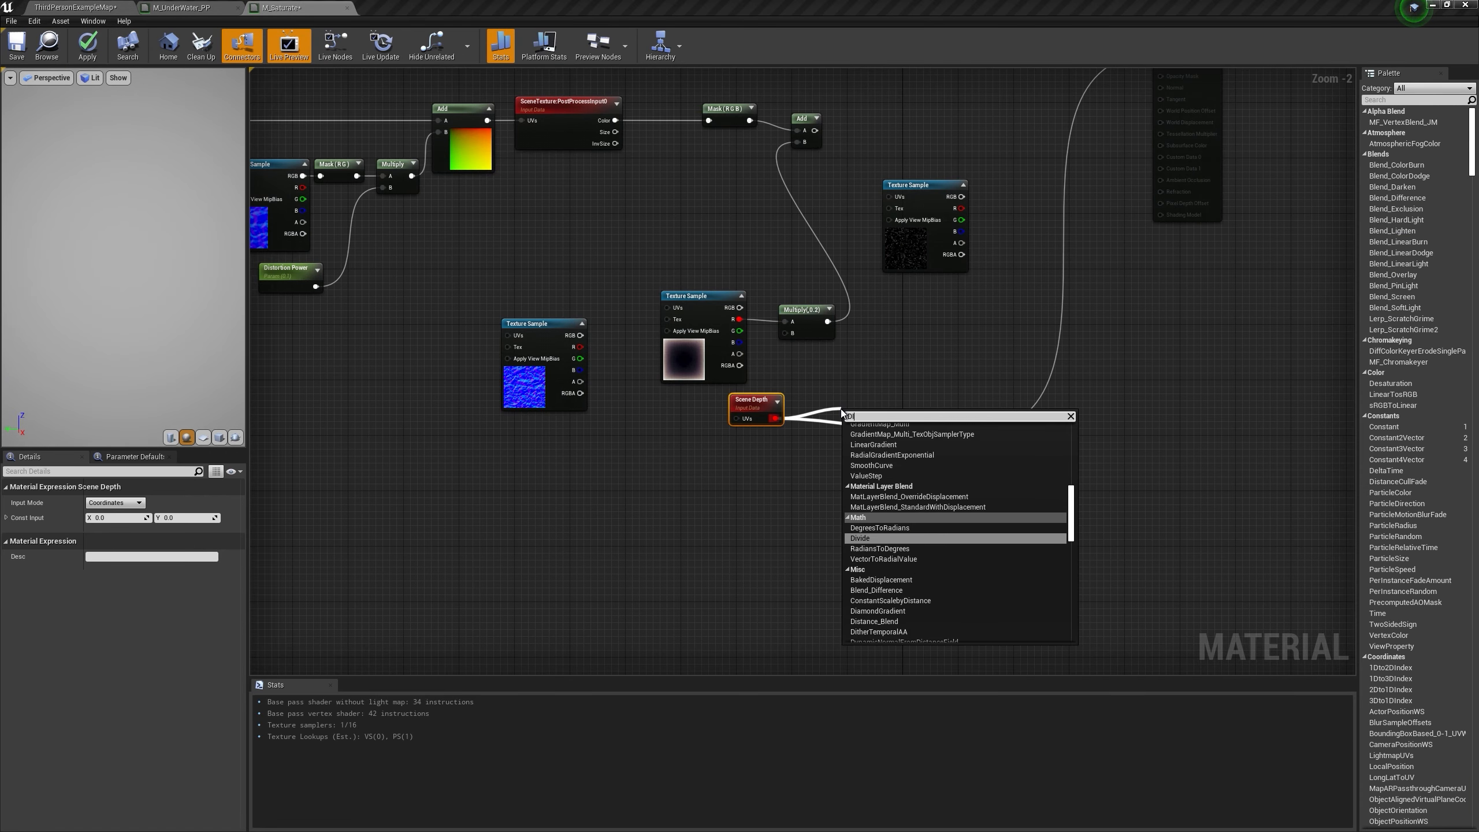
pyautogui.press('Return')
pyautogui.click(742, 451)
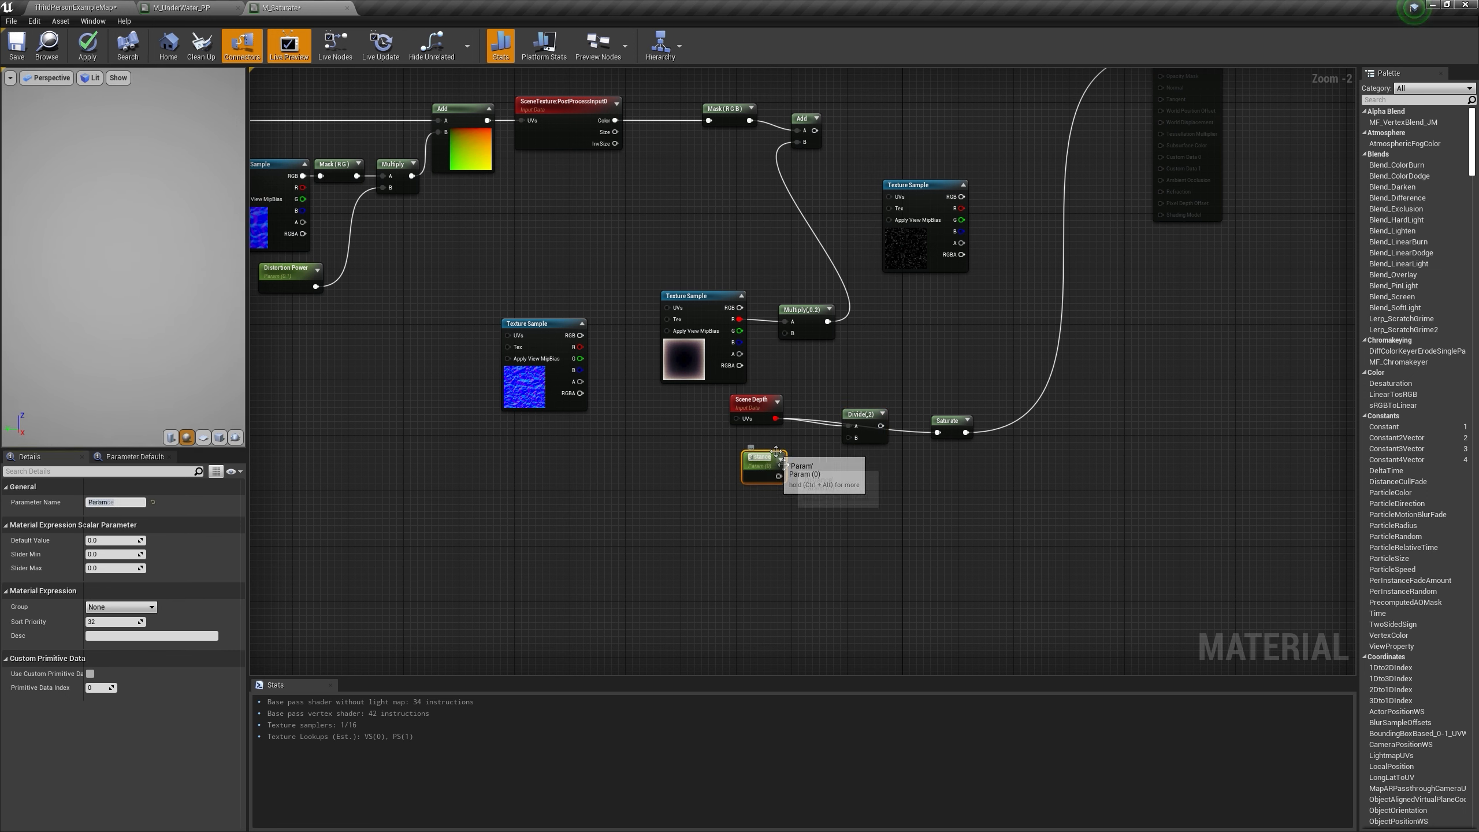
pyautogui.moveTo(779, 475); pyautogui.dragTo(929, 438)
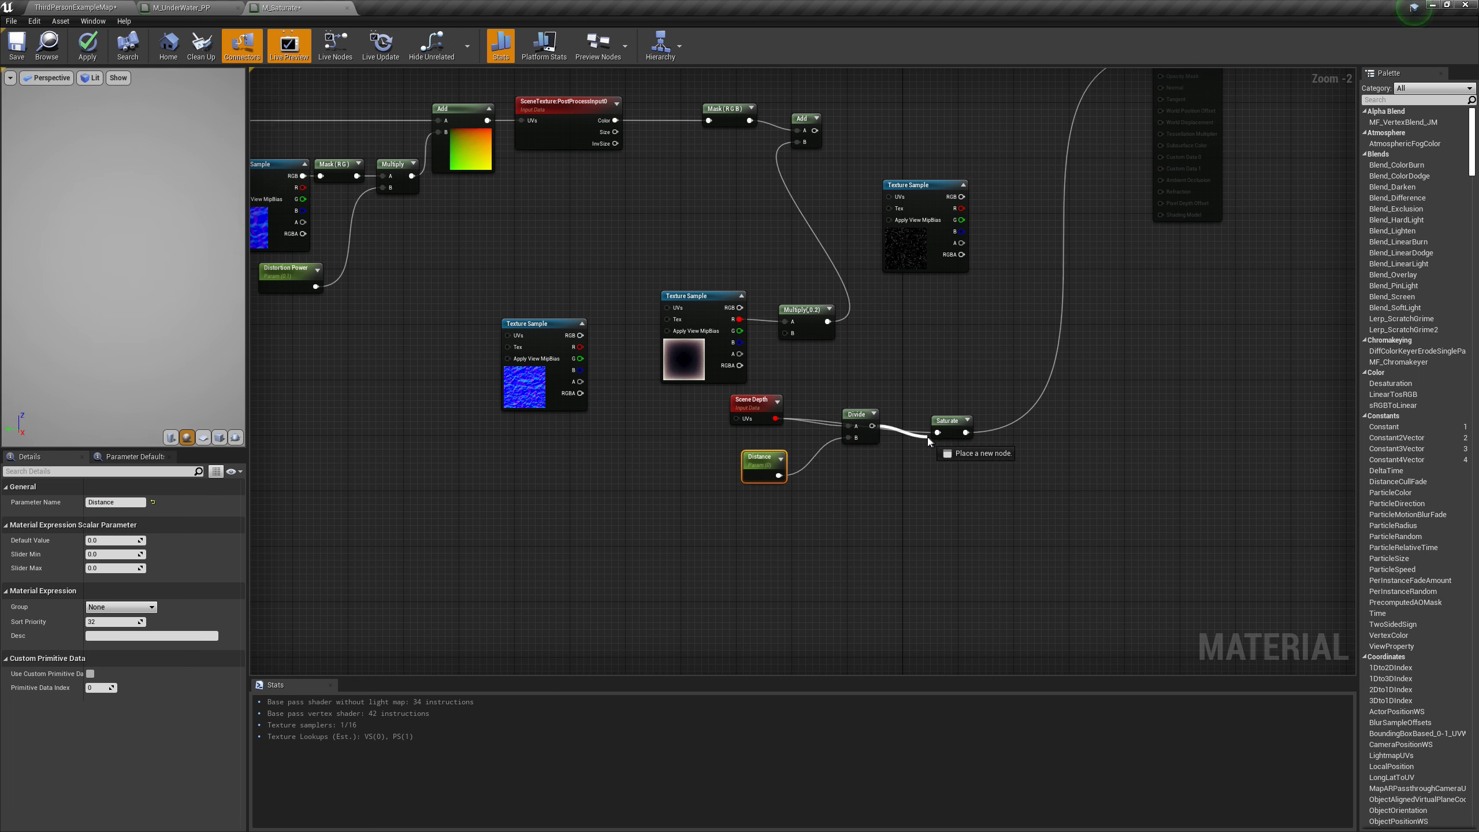
pyautogui.moveTo(929, 438); pyautogui.dragTo(933, 435)
# Step: Set the Distance parameter's default value to 1000
pyautogui.click(125, 541)
pyautogui.write('1')
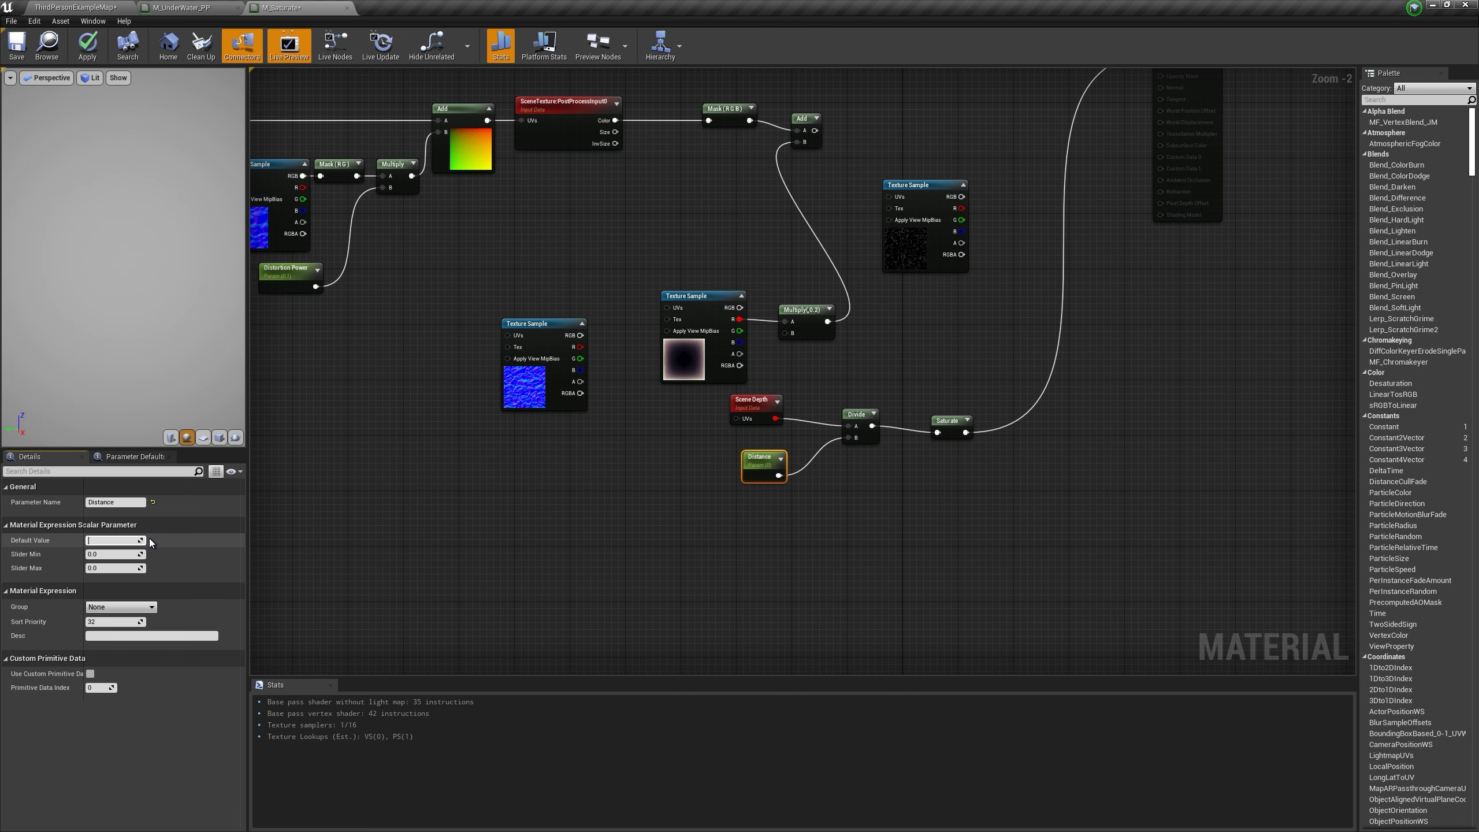
pyautogui.write('000')
pyautogui.press('Return')
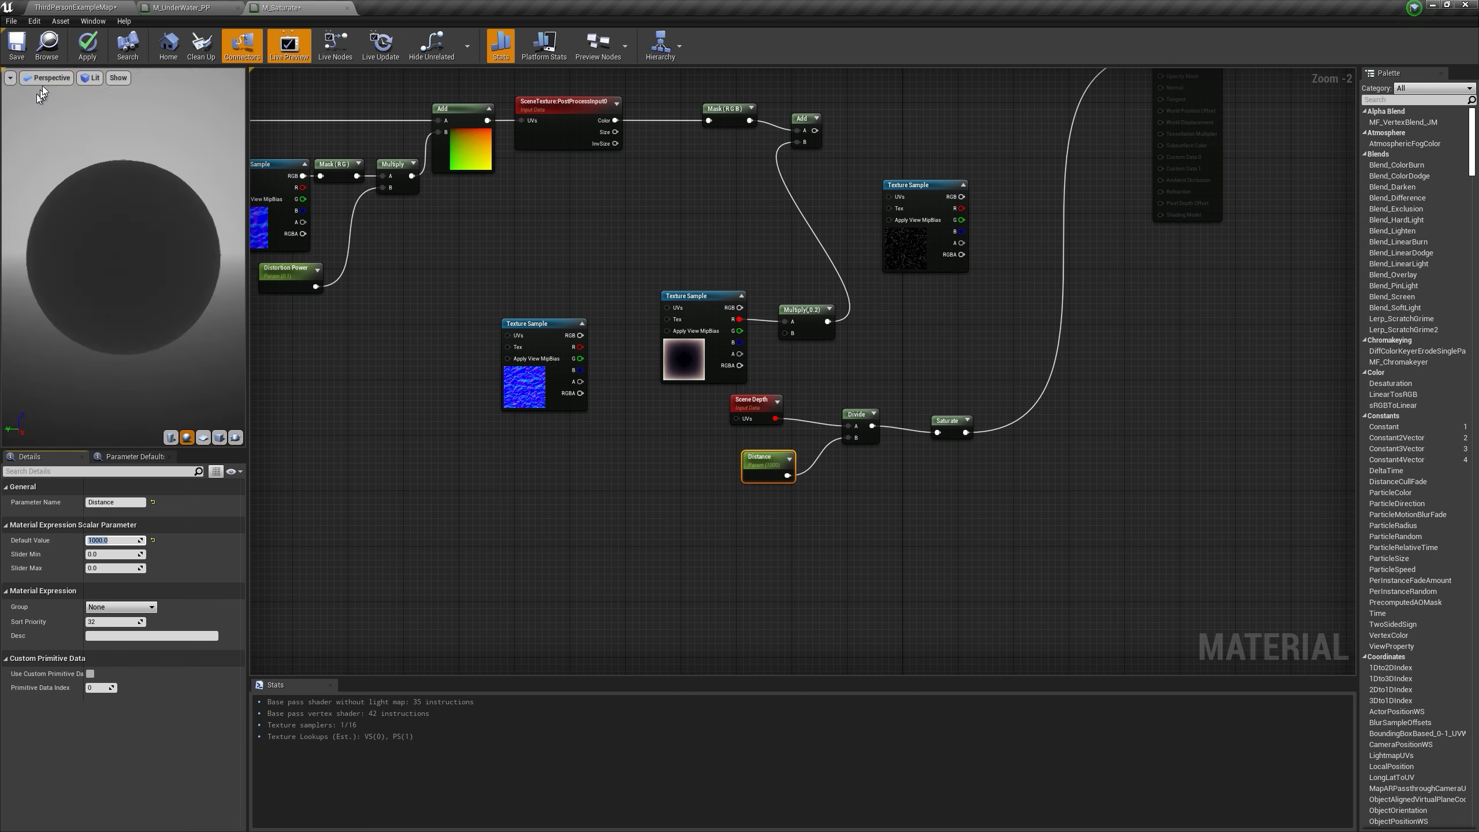
# Step: Play the level and walk among the bench, bushes and figures to check the depth fade at different distances
pyautogui.click(96, 6)
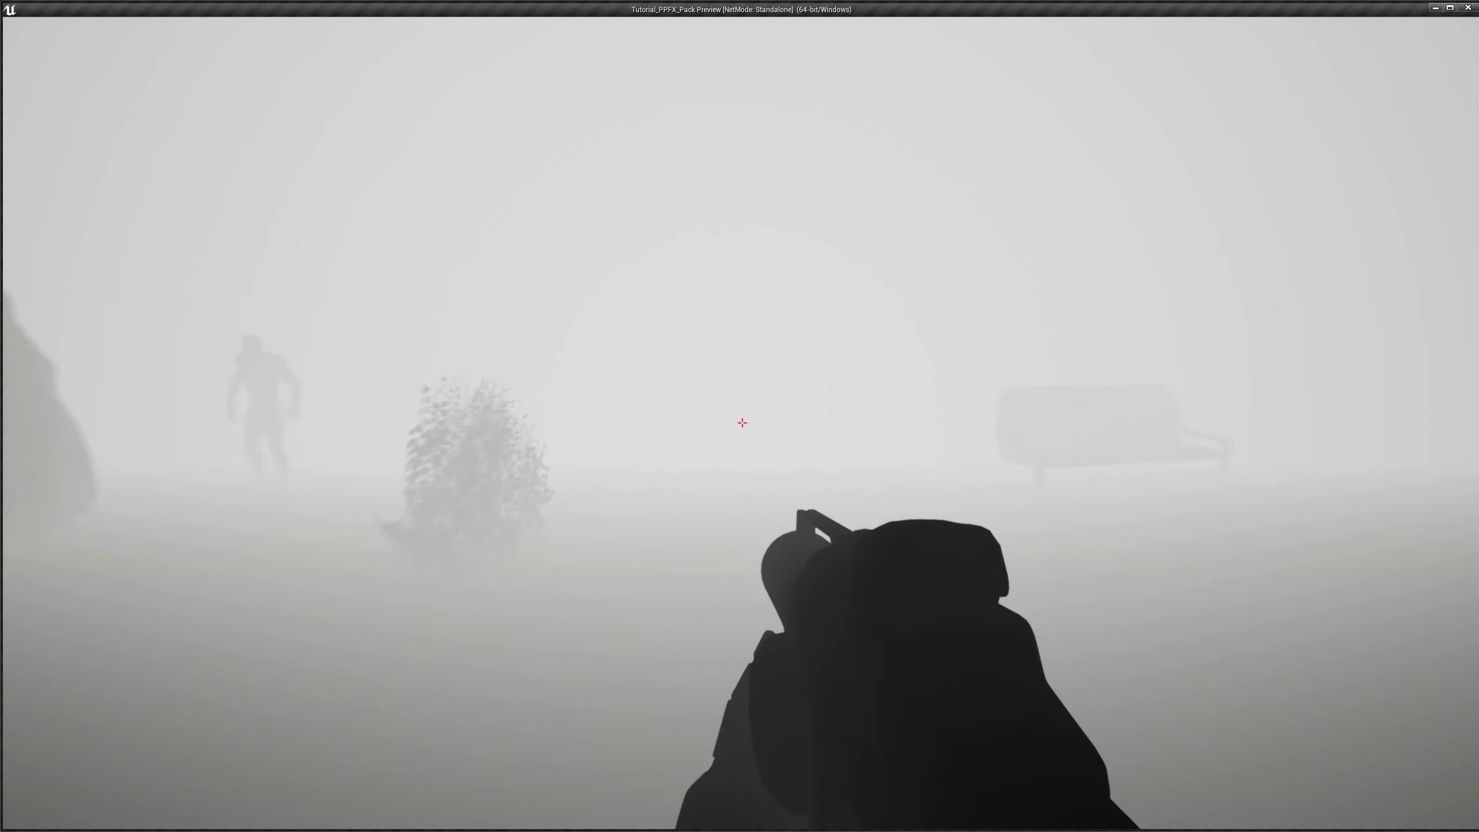
pyautogui.press('w')
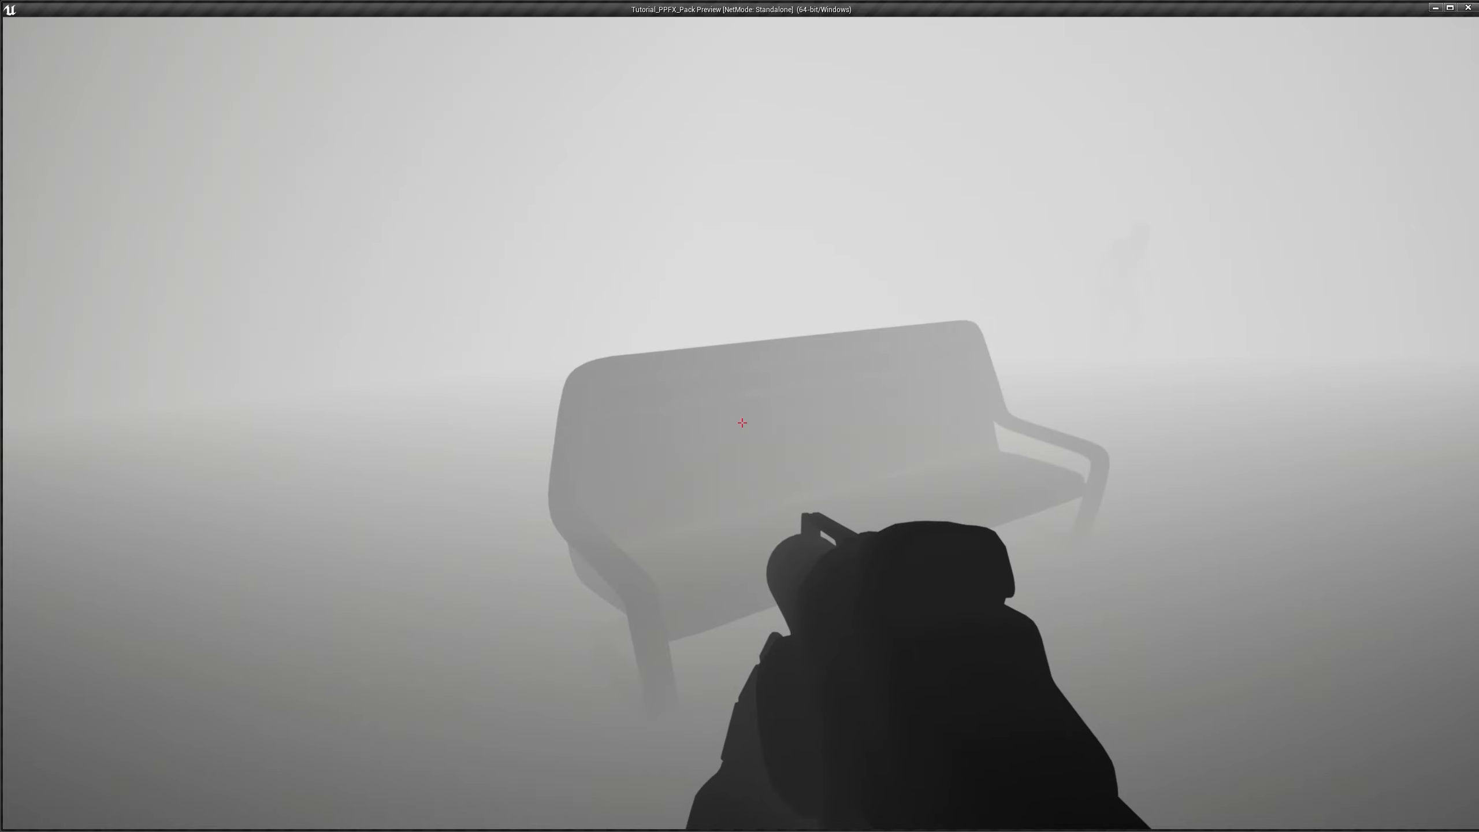
pyautogui.press('w')
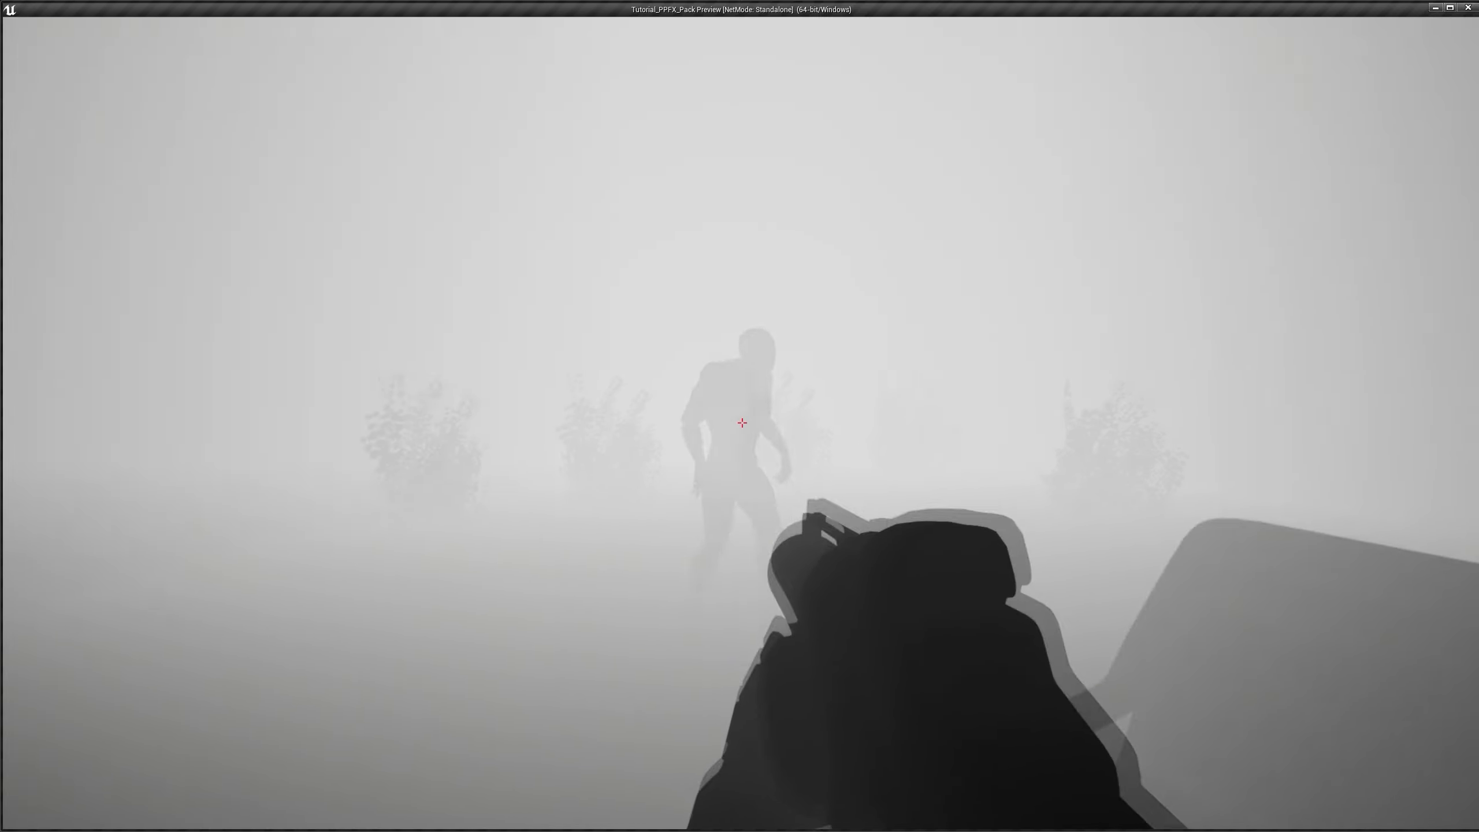
pyautogui.press('s')
pyautogui.press('w')
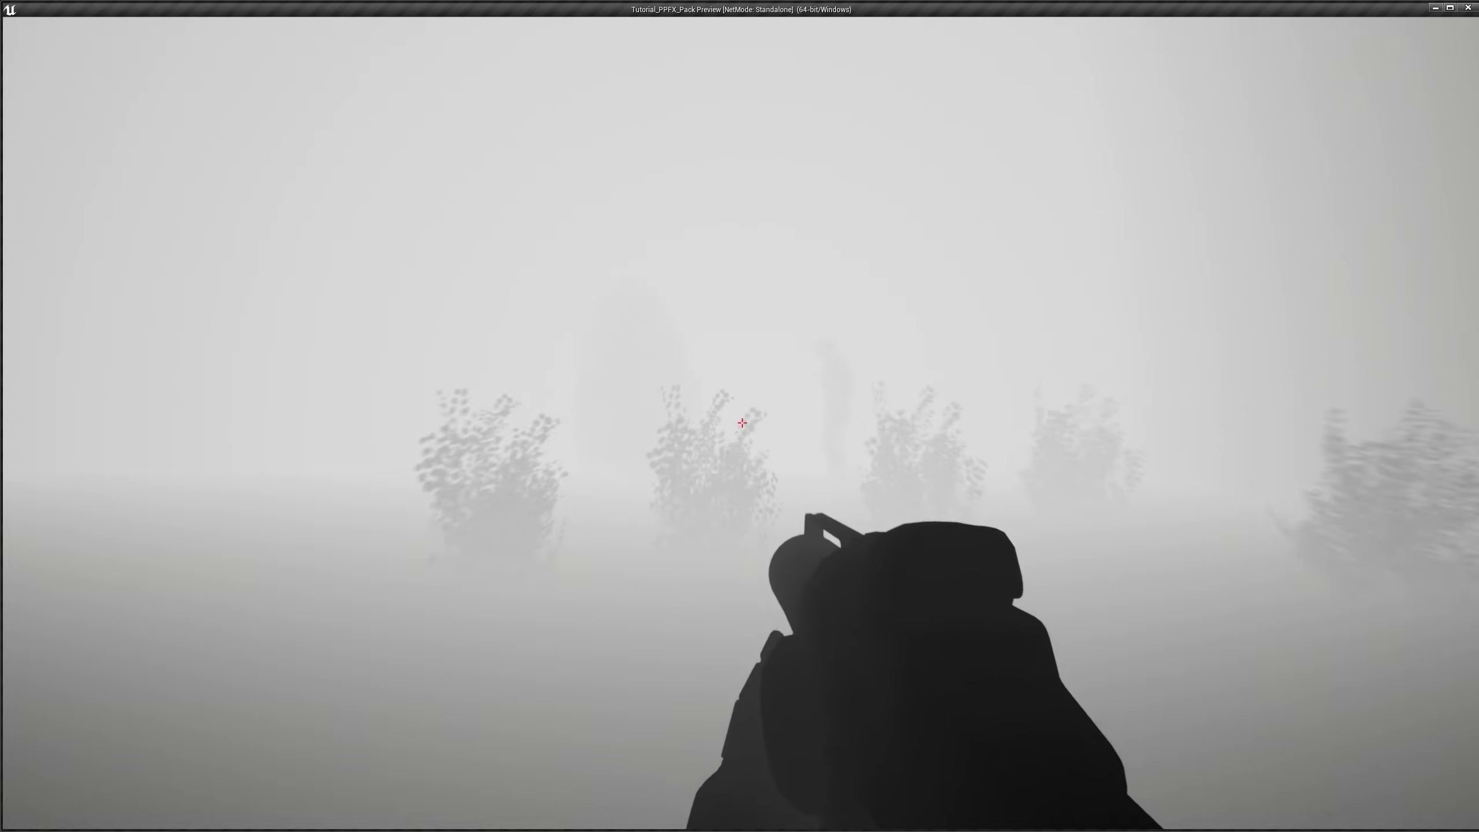
pyautogui.press('s')
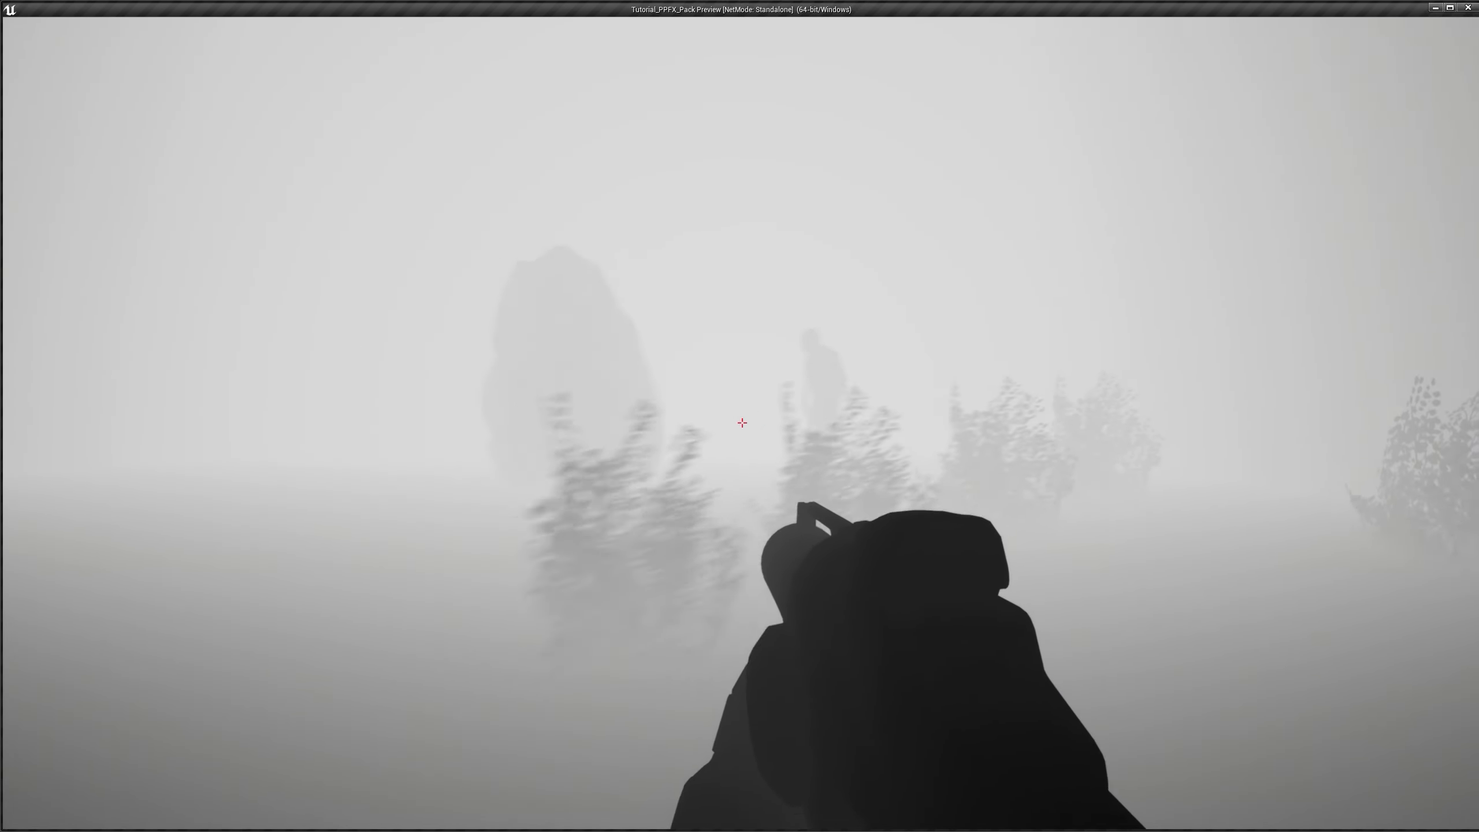
pyautogui.press('w')
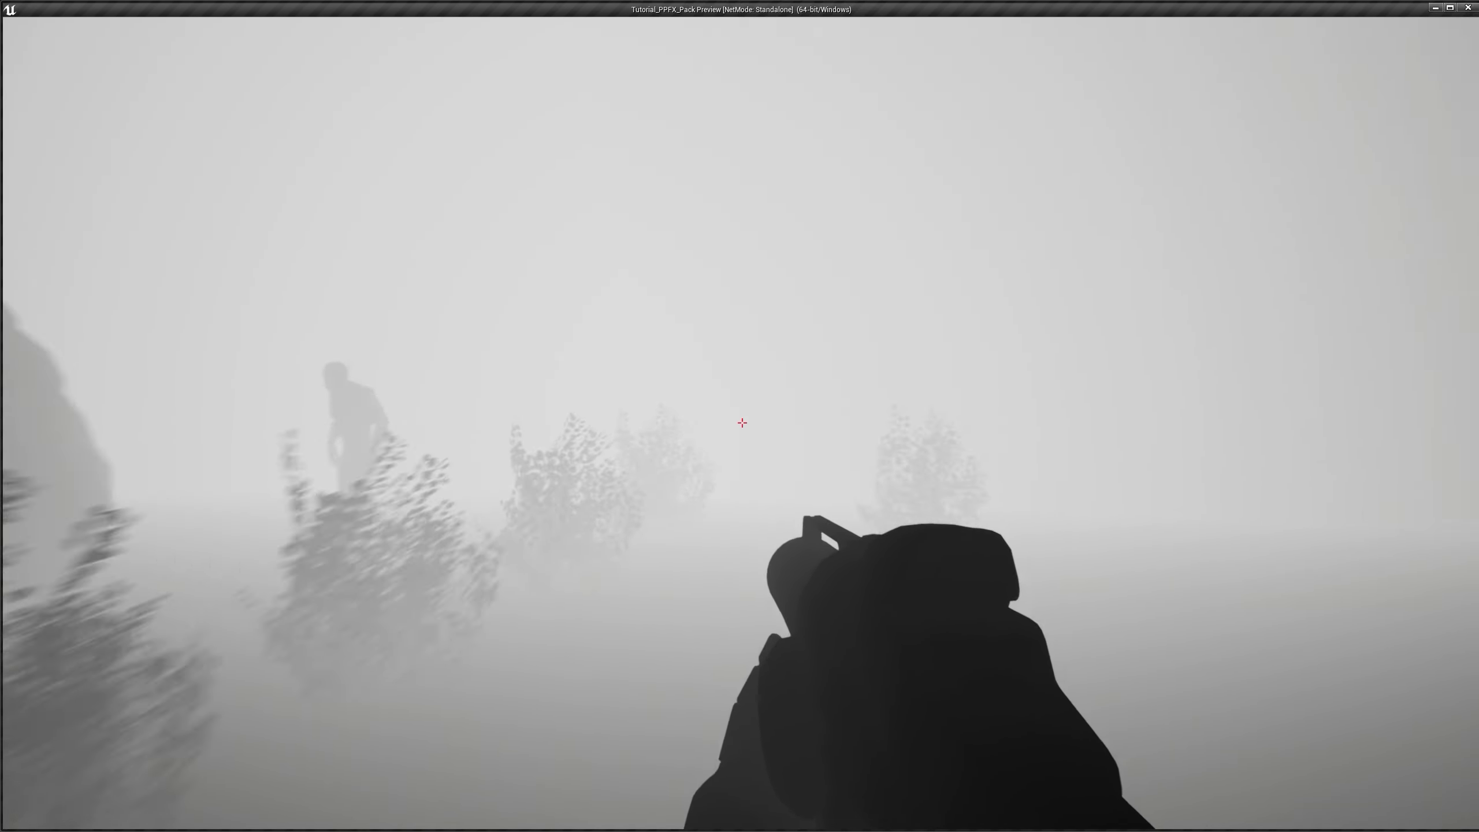
pyautogui.press('s')
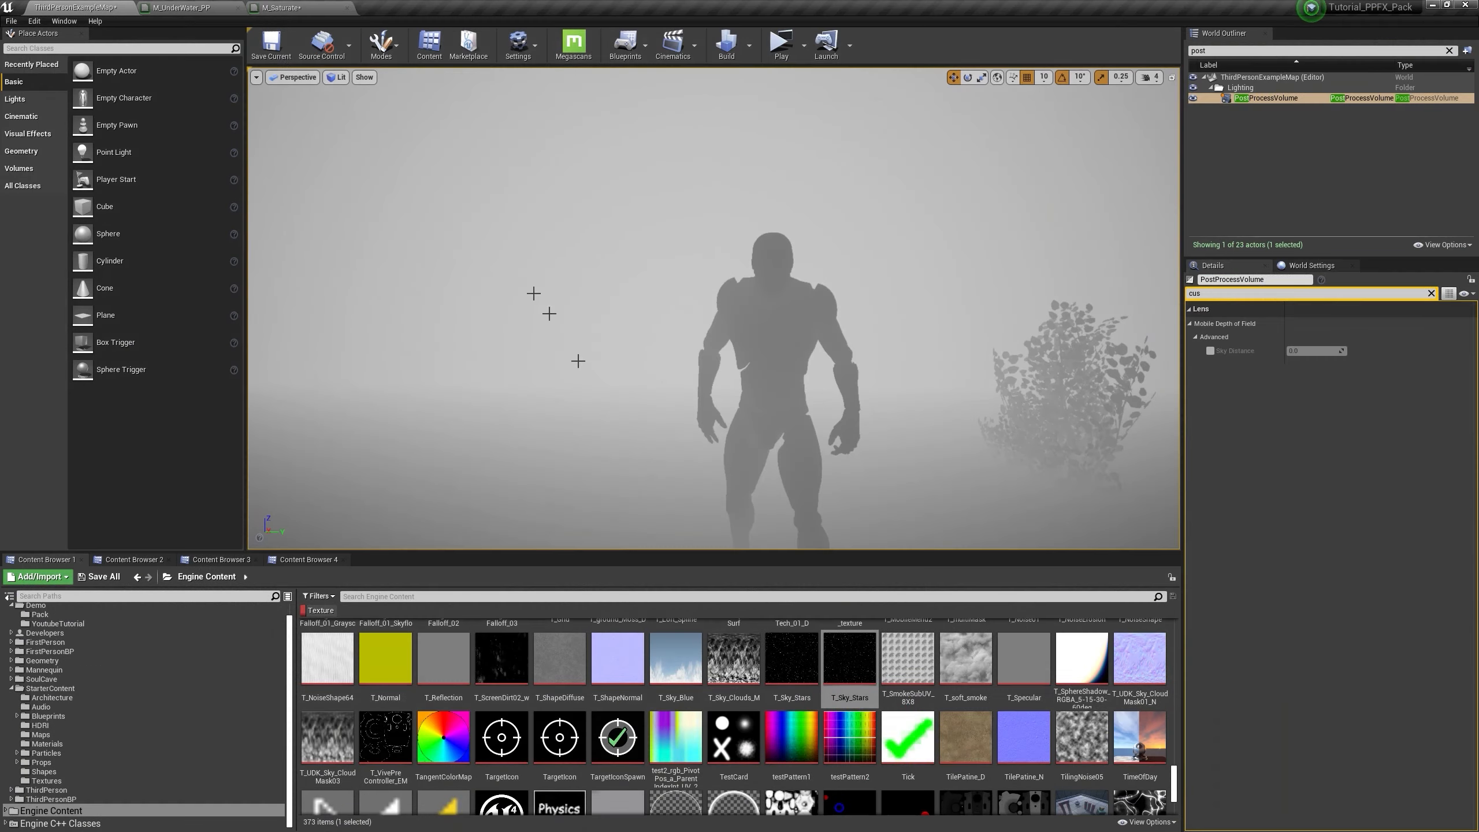
pyautogui.click(314, 7)
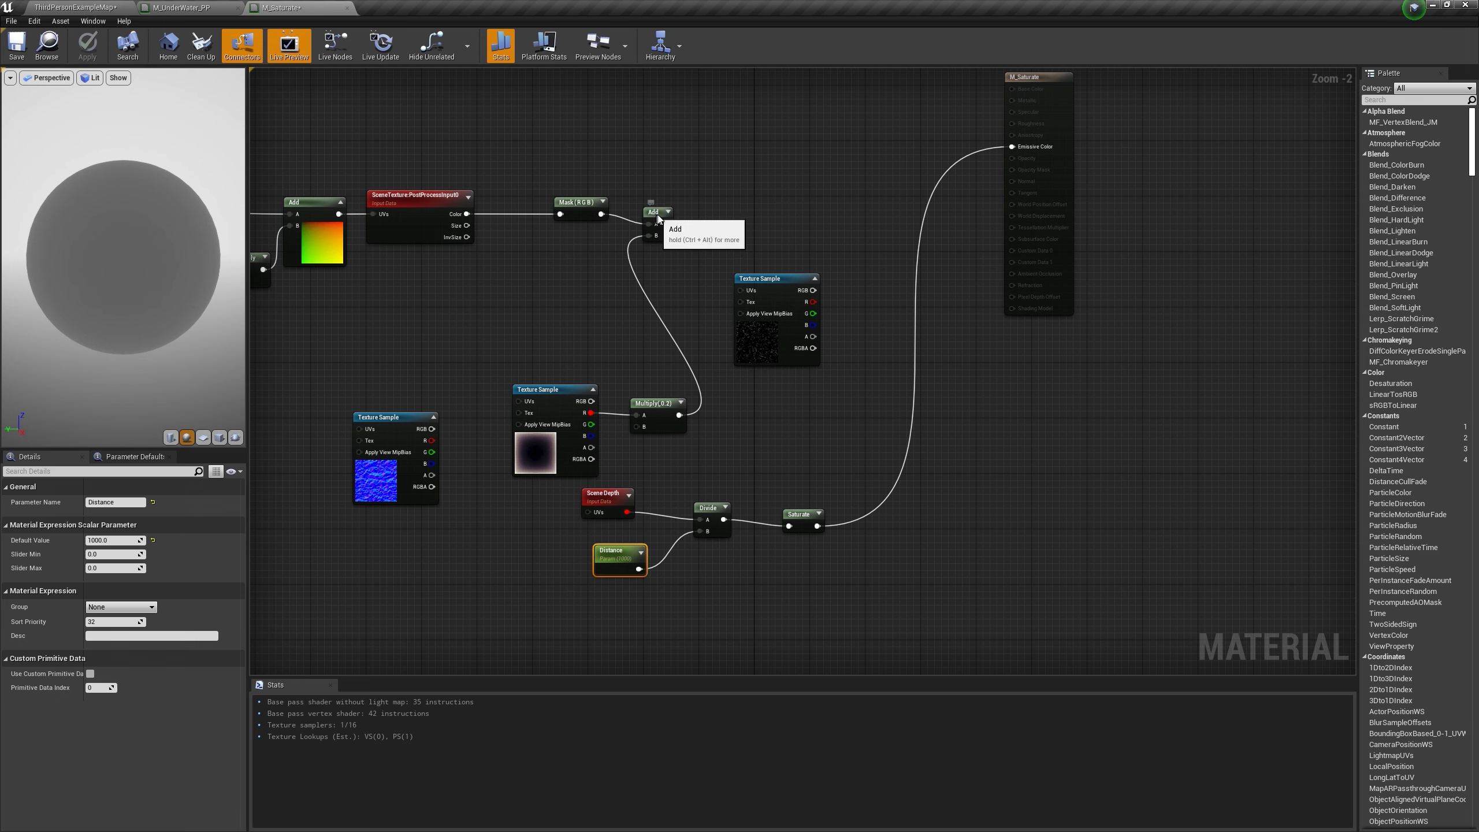
# Step: Reconnect the final Add node to Emissive Color and spread out the Add, output, GizmoTexture, Multiply and scene depth nodes
pyautogui.moveTo(654, 218); pyautogui.dragTo(920, 192)
pyautogui.moveTo(1067, 156); pyautogui.dragTo(1171, 177)
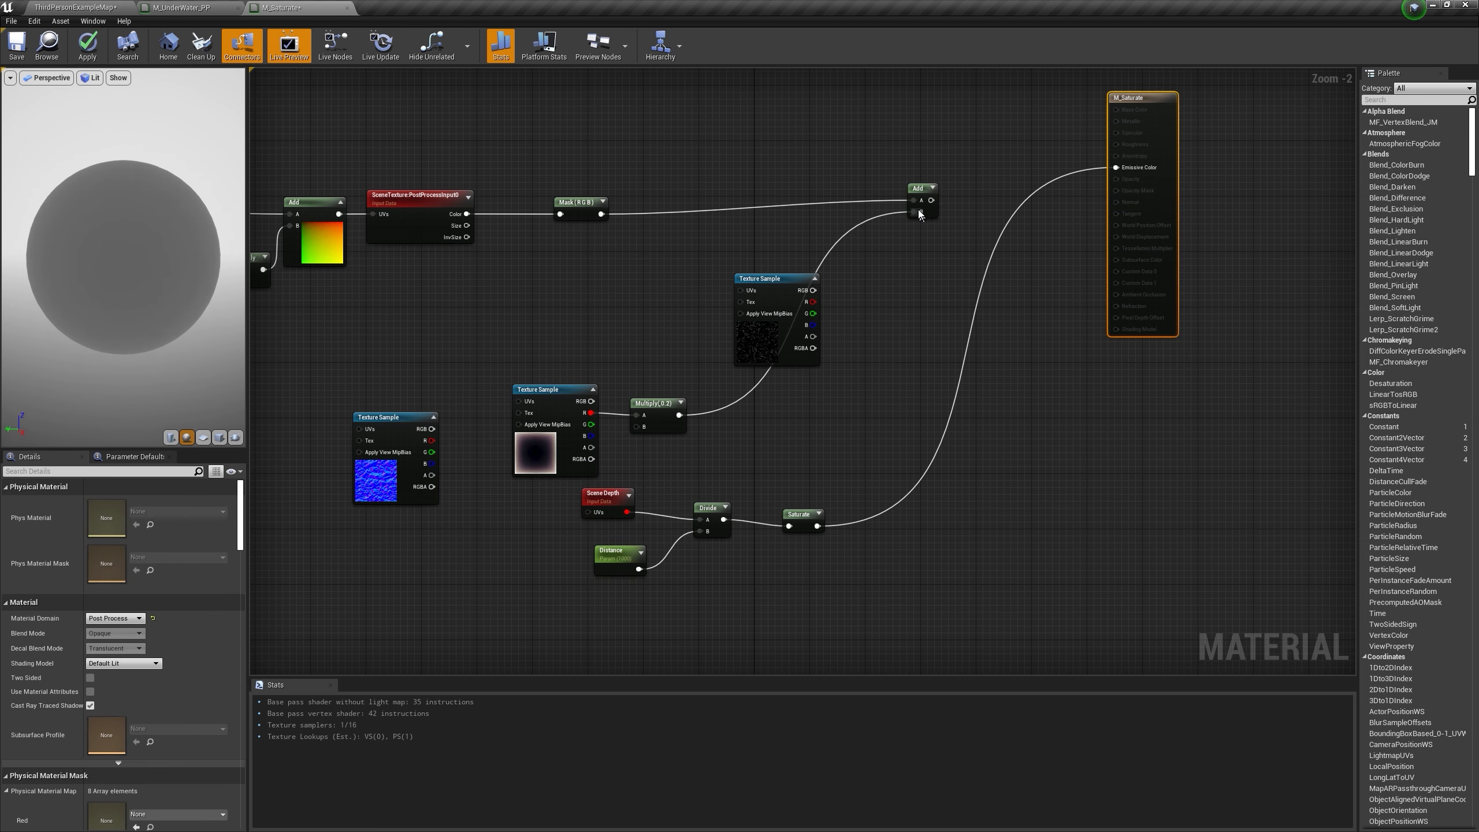
pyautogui.moveTo(931, 200); pyautogui.dragTo(1122, 171)
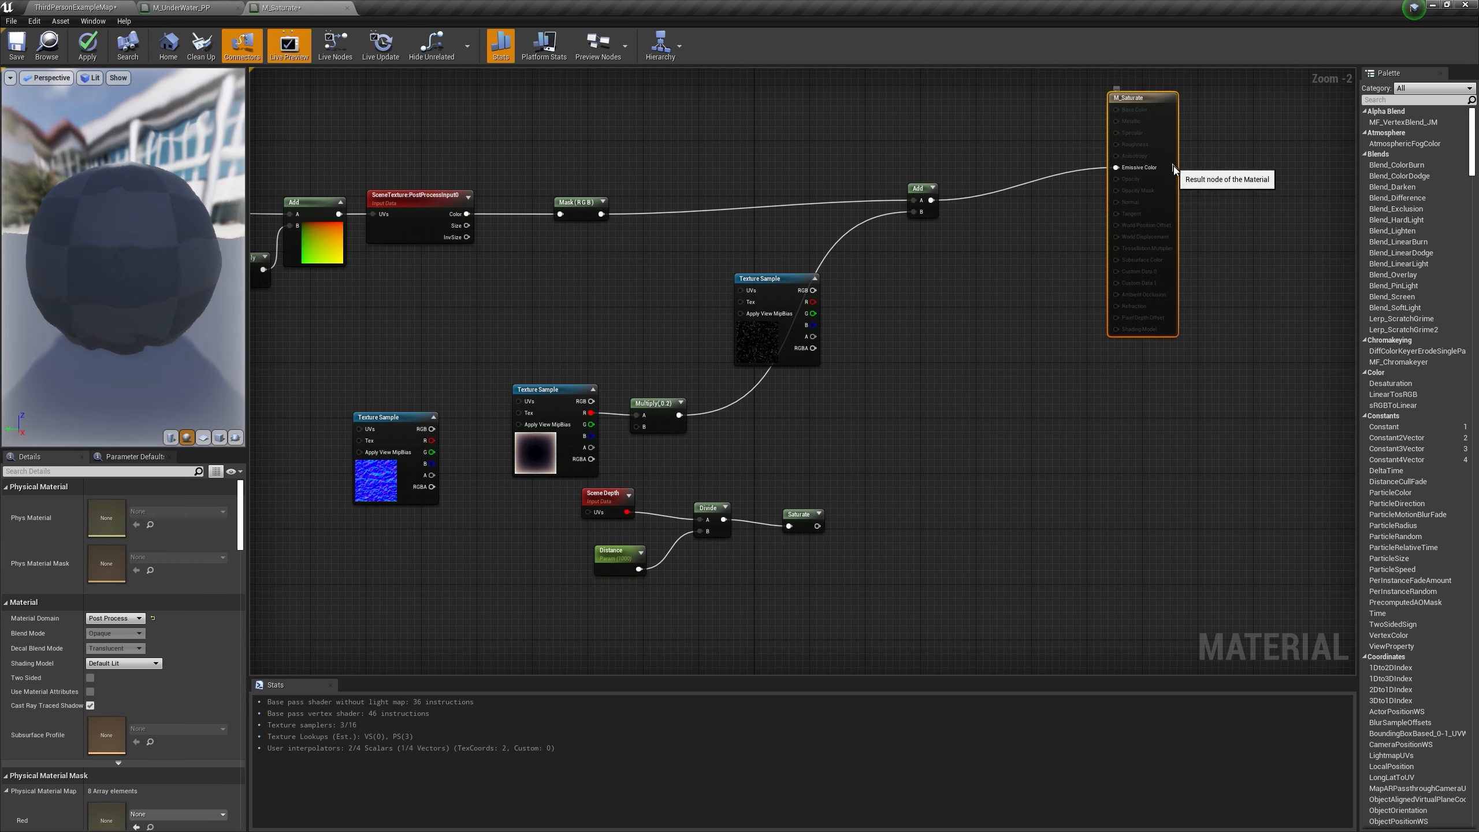
pyautogui.moveTo(872, 628); pyautogui.dragTo(782, 461)
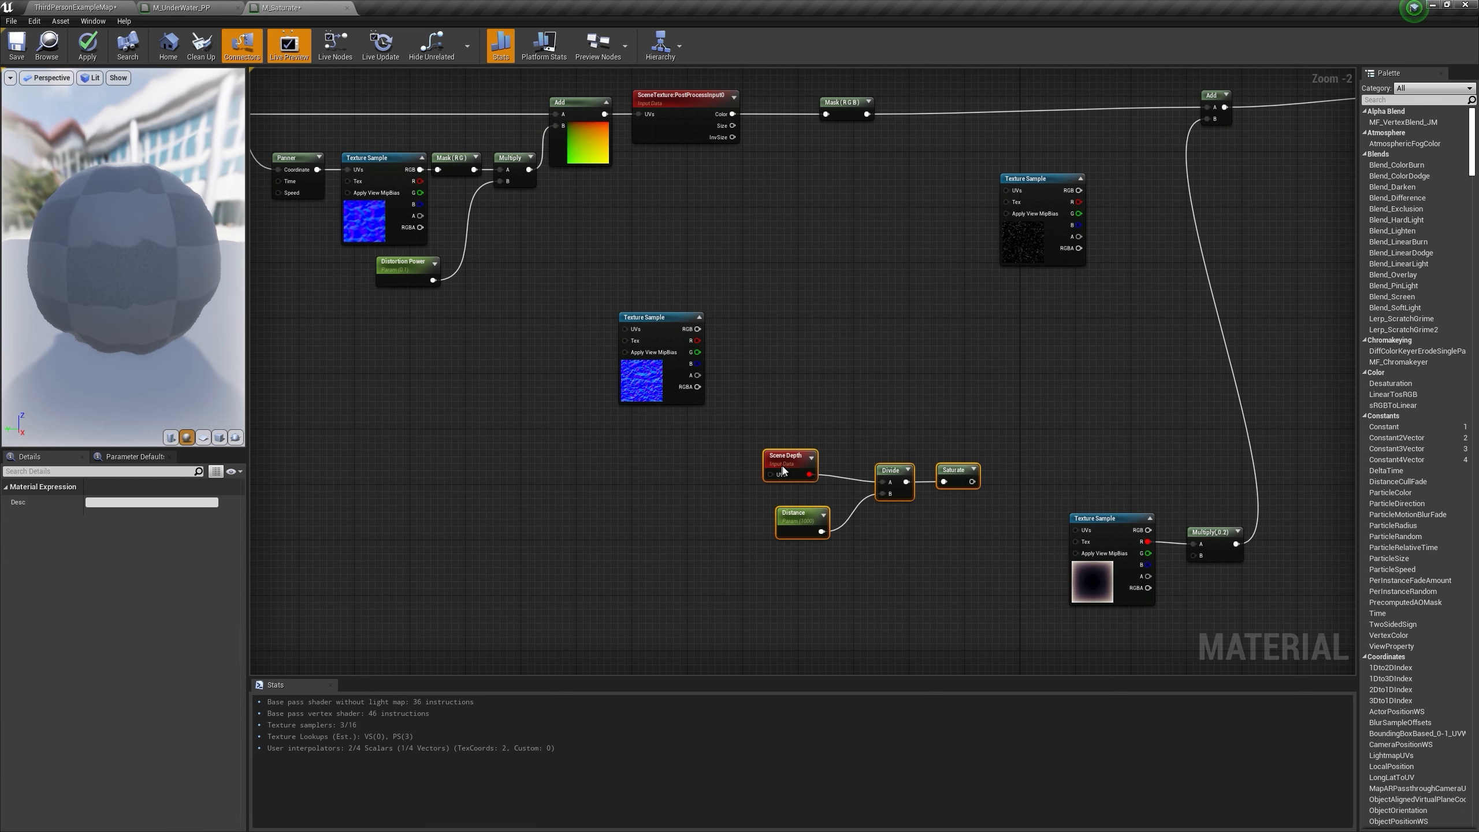
# Step: Insert a Lerp node between the RGB Mask and the final Add node, using the mask as input A
pyautogui.moveTo(853, 330); pyautogui.dragTo(654, 609, button='right')
pyautogui.click(803, 408)
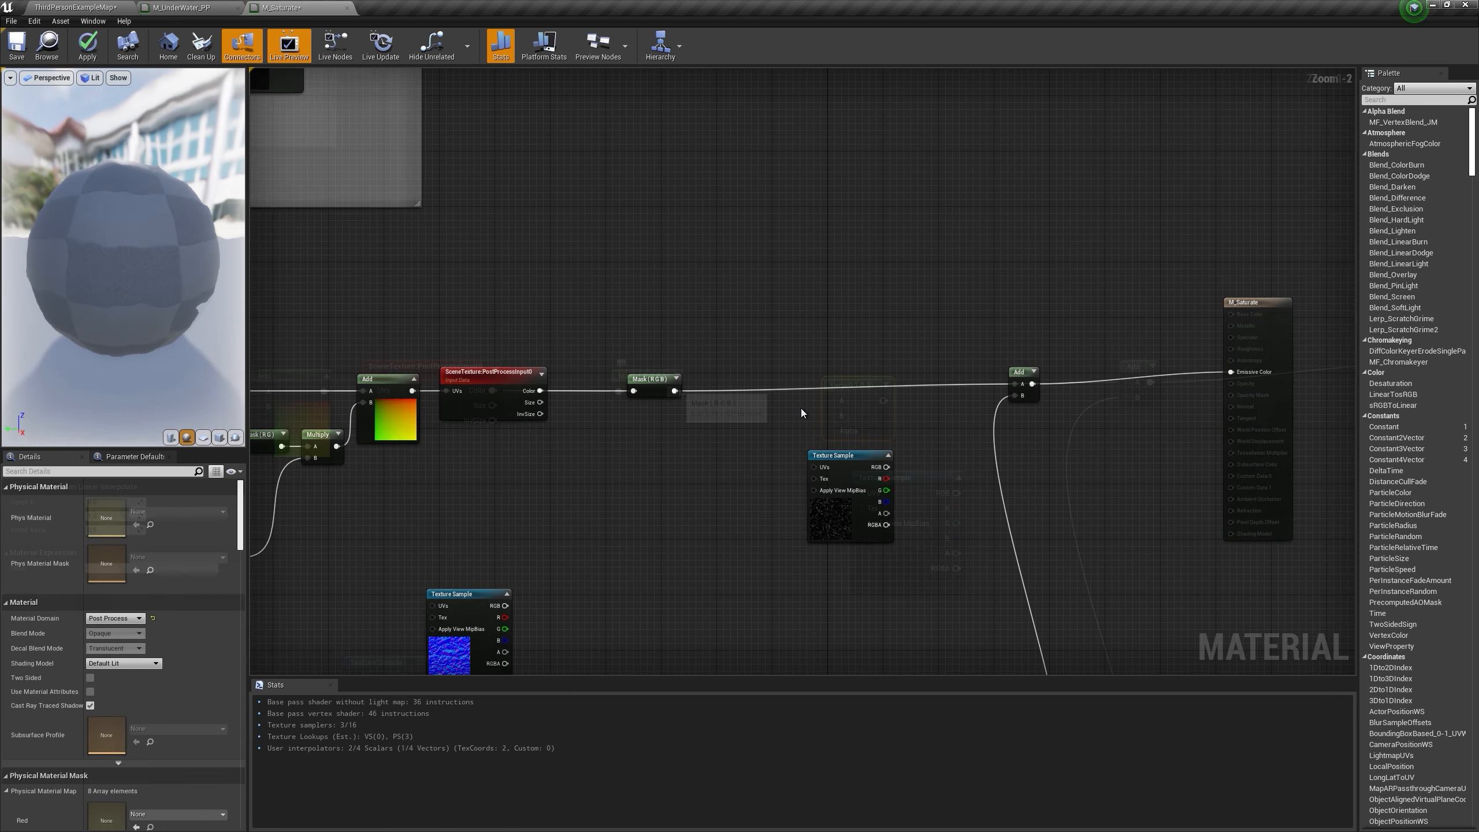
pyautogui.scroll(2, 801, 408)
pyautogui.moveTo(838, 403); pyautogui.dragTo(1022, 403)
pyautogui.moveTo(1123, 386); pyautogui.dragTo(1126, 383)
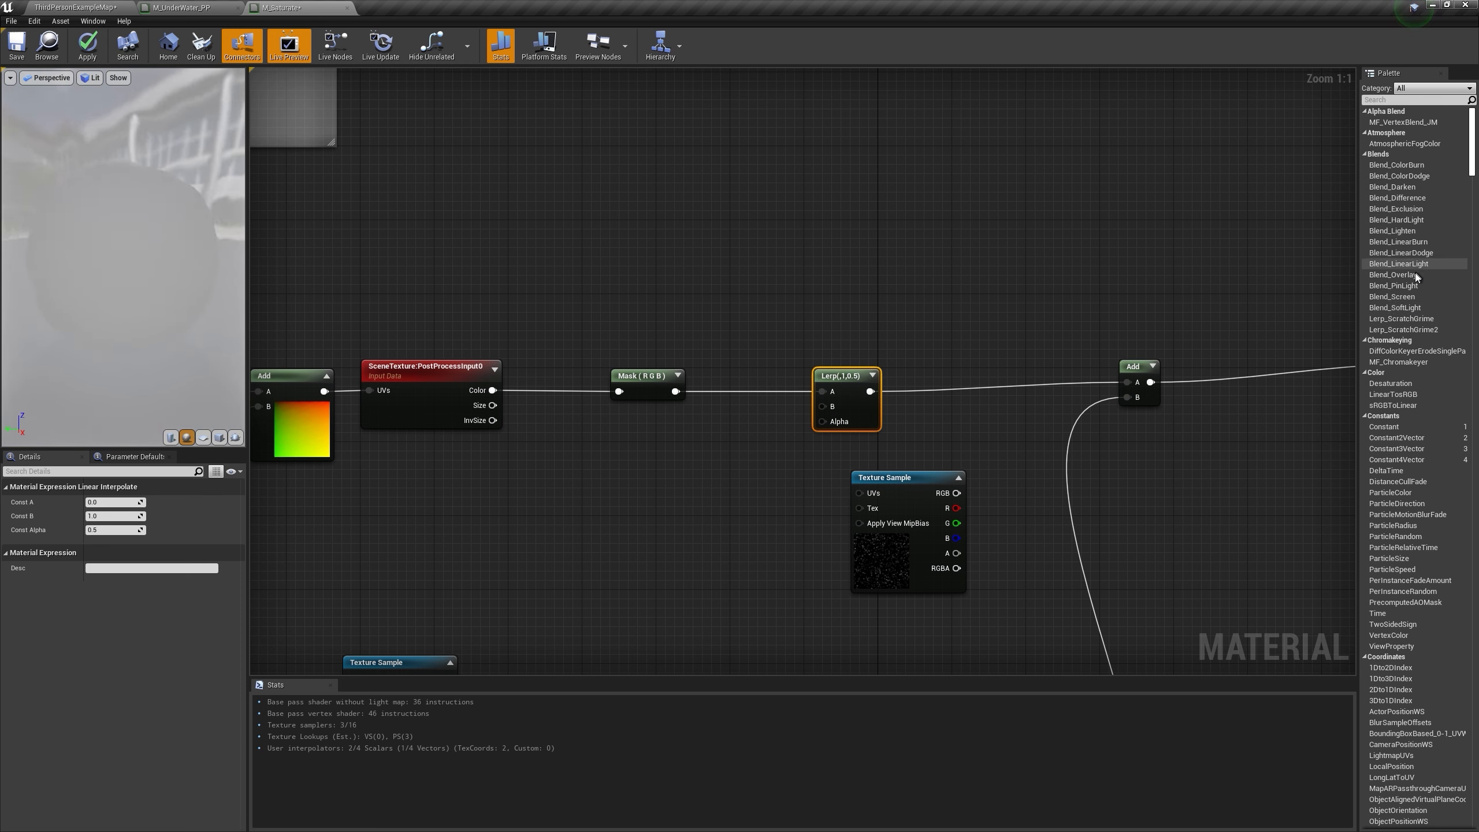
# Step: Add a Blend_Overlay node below the post-process scene texture and RGB Mask
pyautogui.moveTo(1417, 277); pyautogui.dragTo(502, 501)
pyautogui.rightClick(641, 459)
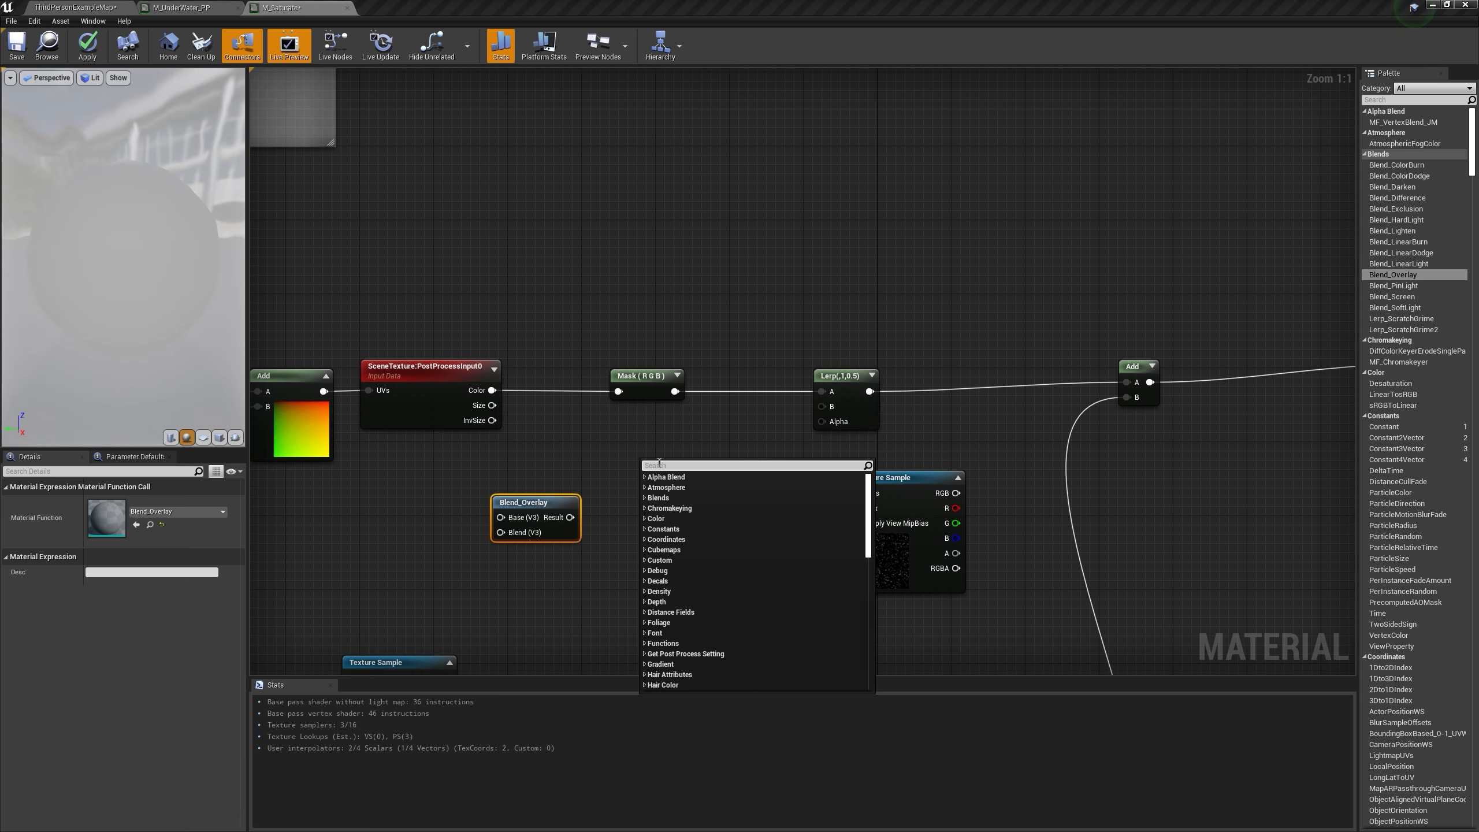
pyautogui.write('bell')
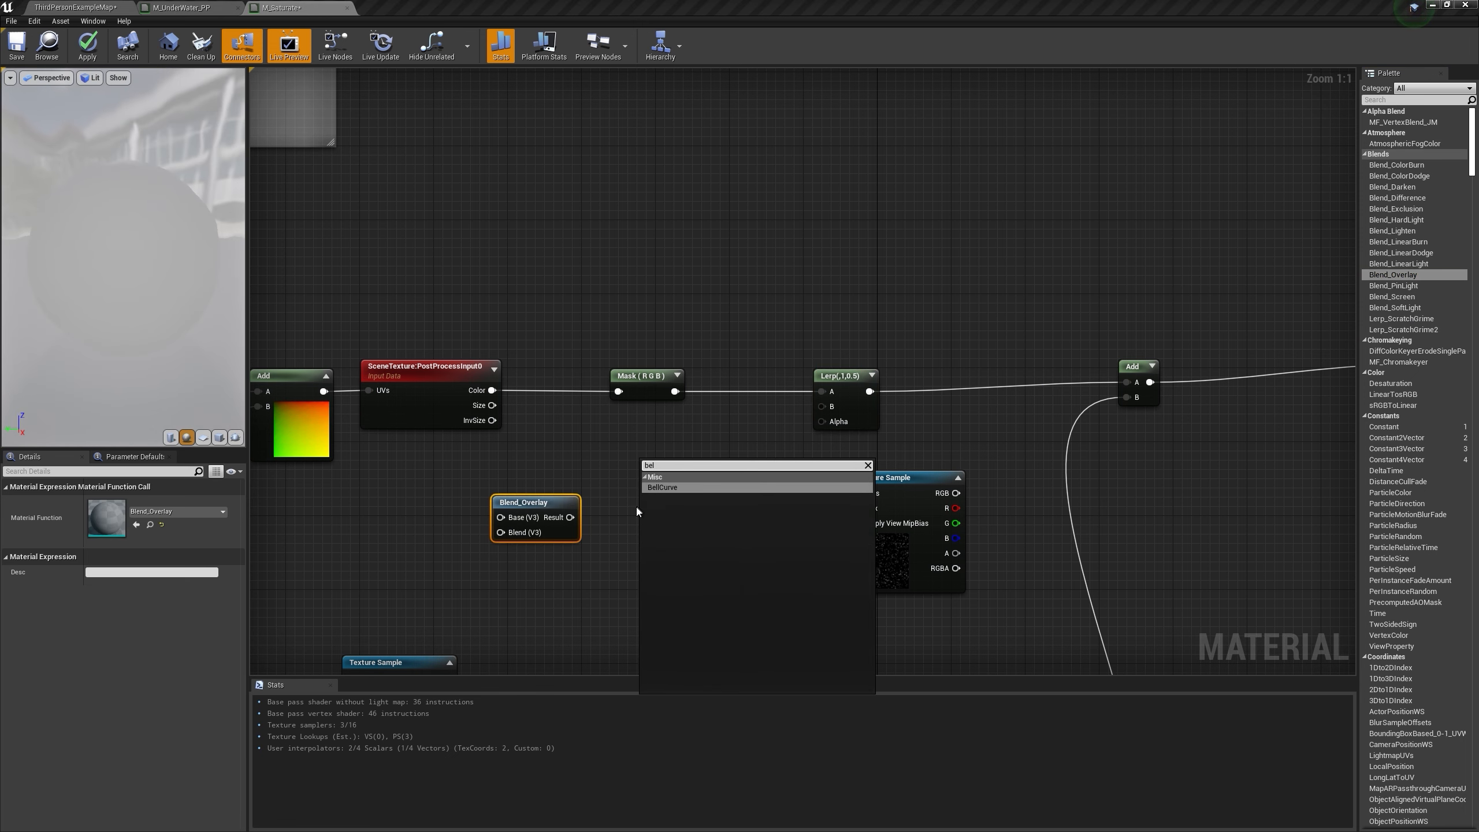
pyautogui.press('BackSpace')
pyautogui.press('BackSpace')
pyautogui.write('lend')
pyautogui.click(594, 479)
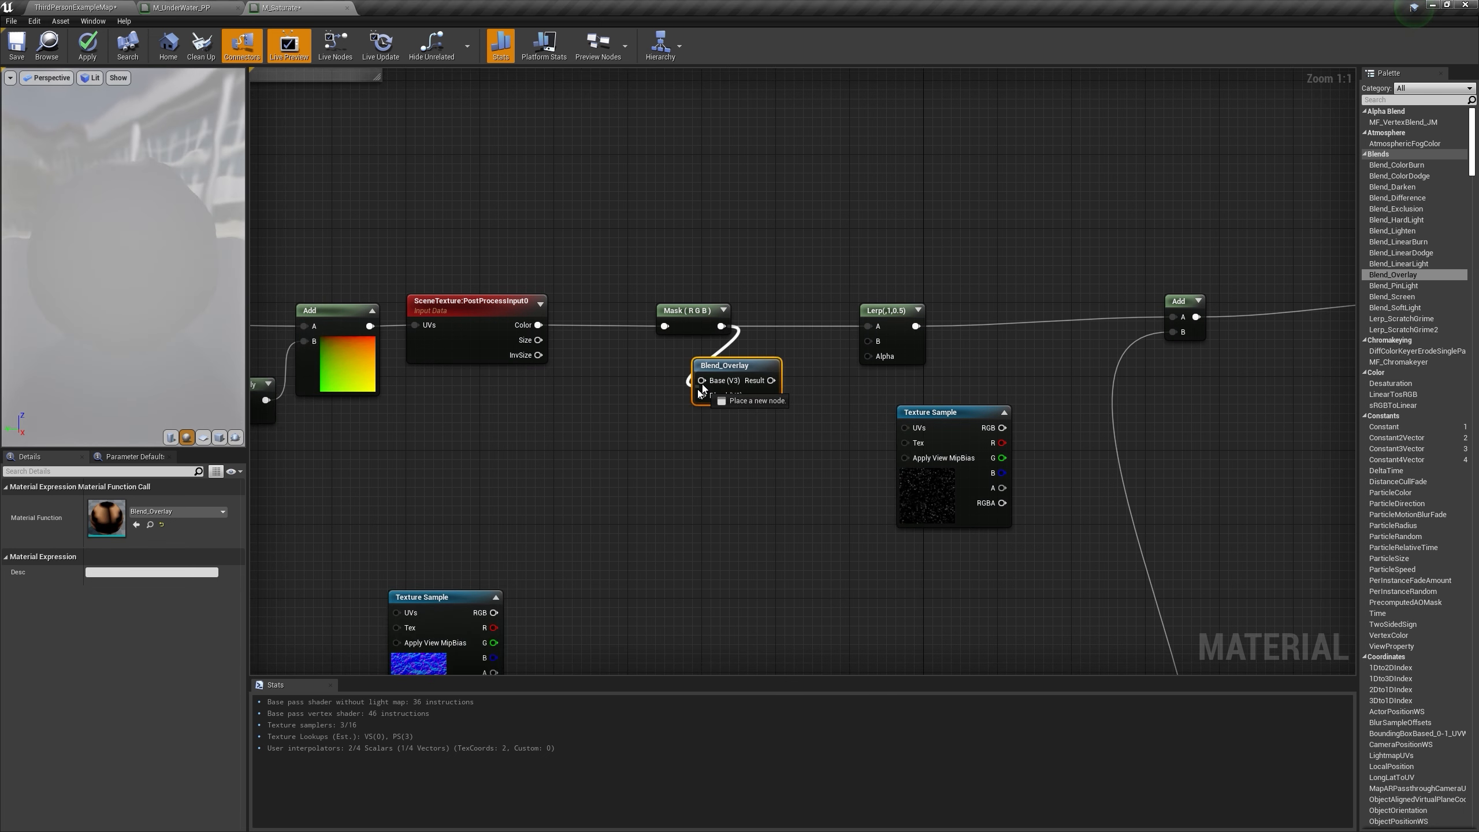
# Step: Connect the RGB Mask output to Blend_Overlay's Base input and the Blend_Overlay Result to the Lerp's B input
pyautogui.moveTo(702, 384); pyautogui.dragTo(805, 358)
pyautogui.moveTo(805, 361); pyautogui.dragTo(868, 341)
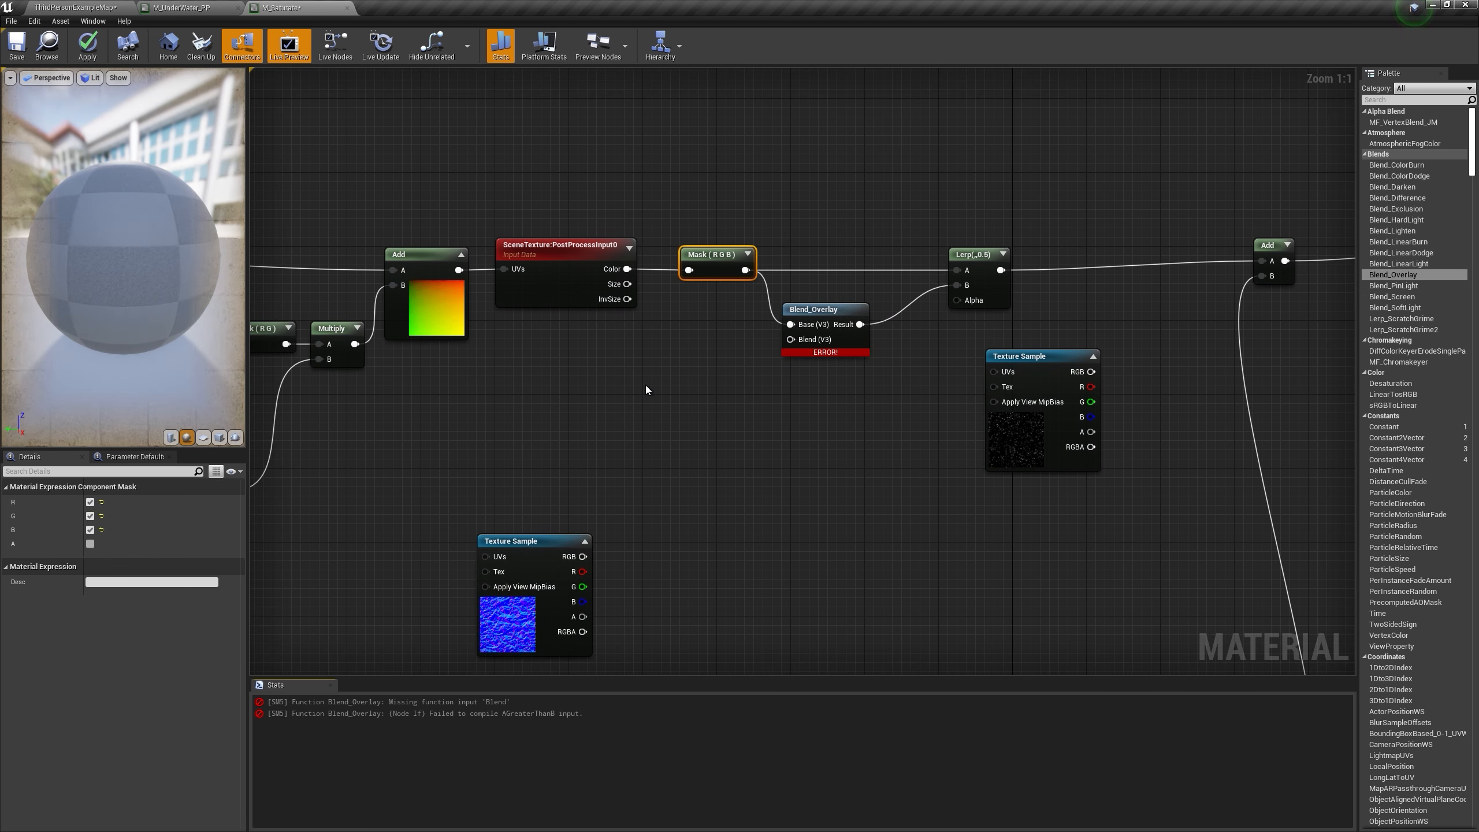
# Step: Create a vector parameter named Color with a bright blue default value and connect it to Blend_Overlay's Blend input
pyautogui.click(645, 385)
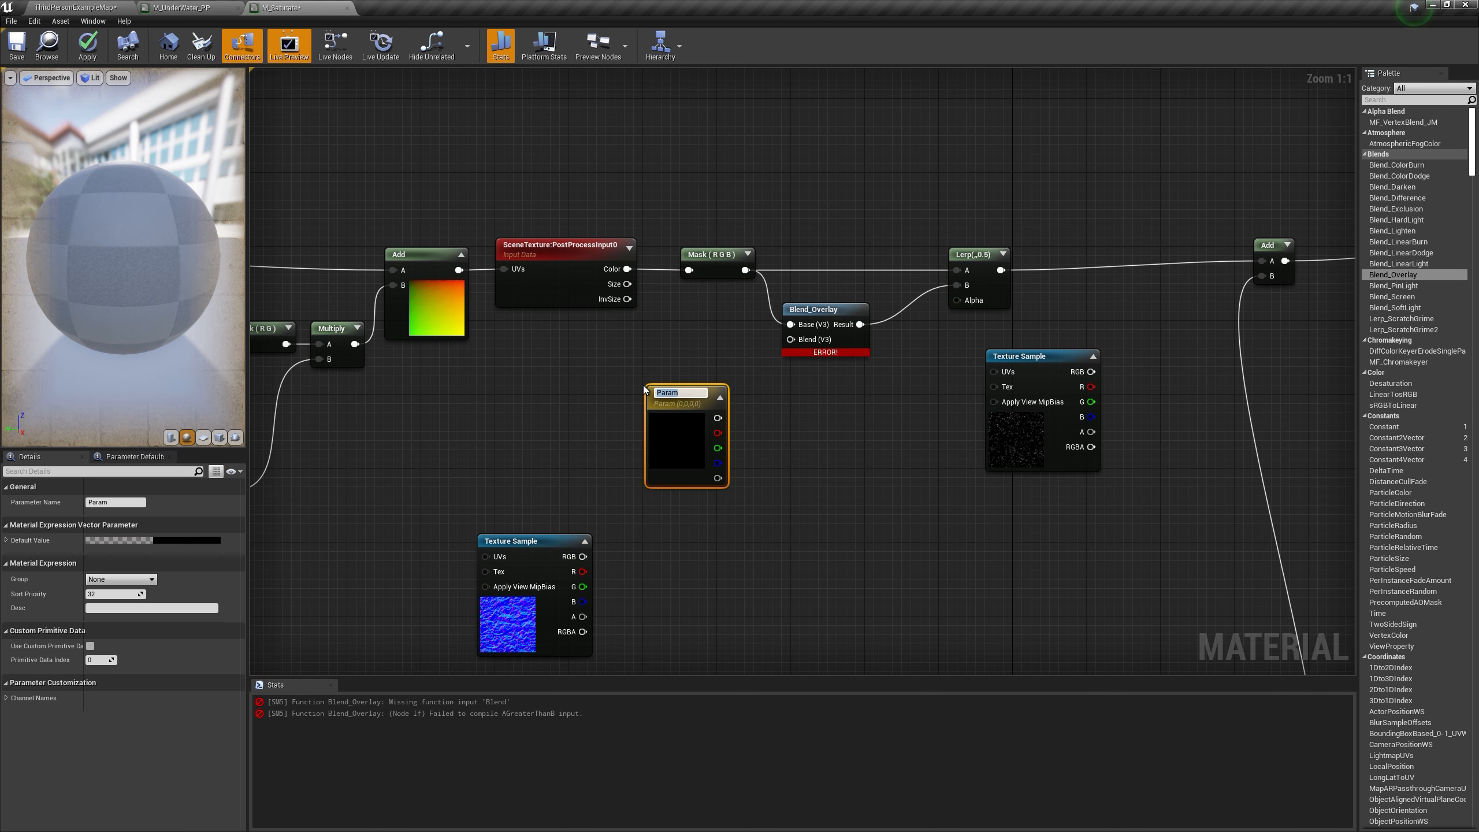
pyautogui.click(198, 538)
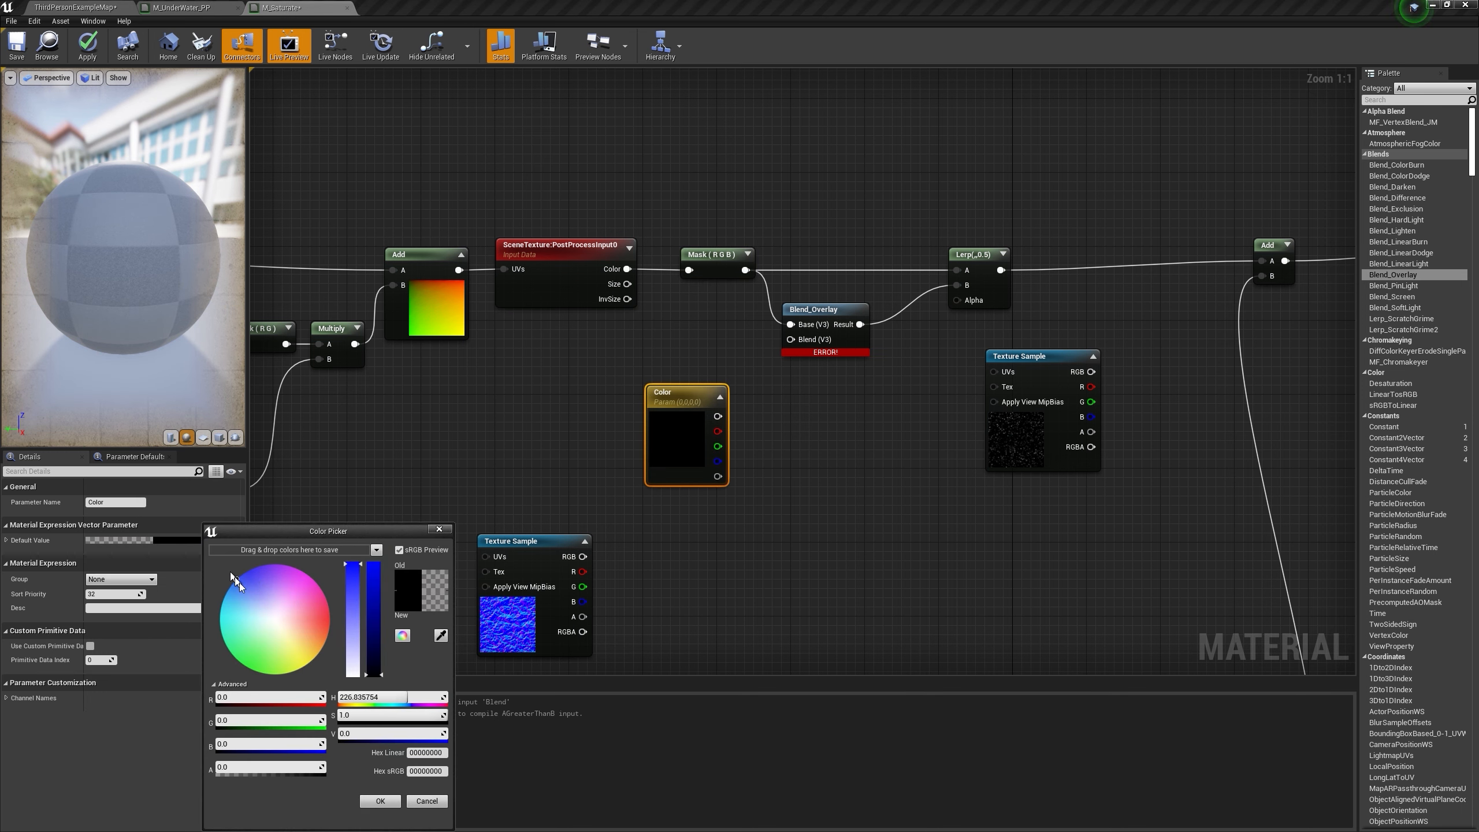
pyautogui.moveTo(231, 573); pyautogui.dragTo(178, 568)
pyautogui.moveTo(719, 417); pyautogui.dragTo(791, 339)
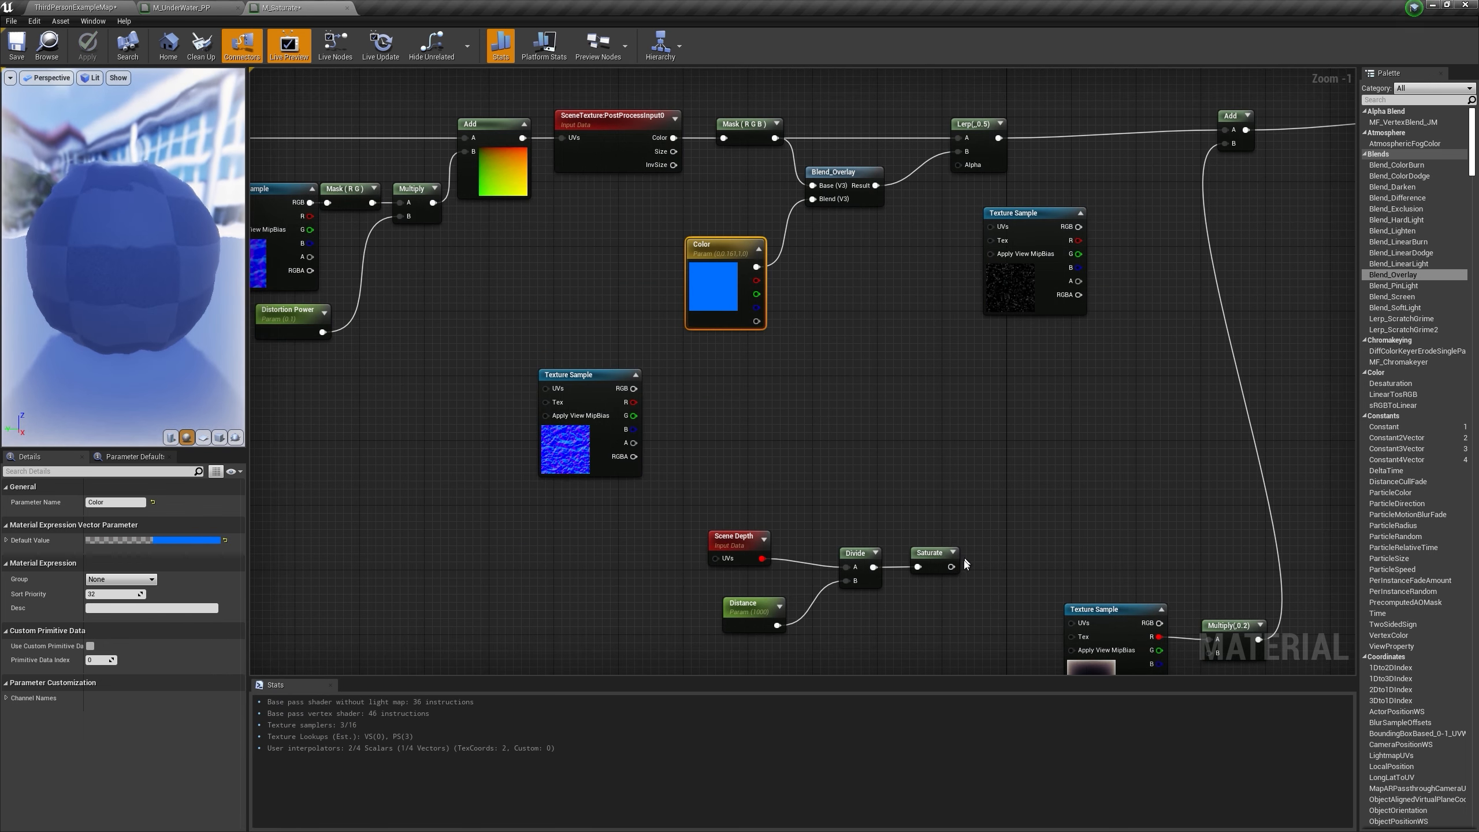
# Step: Connect the scene depth Saturate output to the Lerp's Alpha input
pyautogui.moveTo(951, 567); pyautogui.dragTo(946, 220)
pyautogui.moveTo(964, 170); pyautogui.dragTo(963, 167)
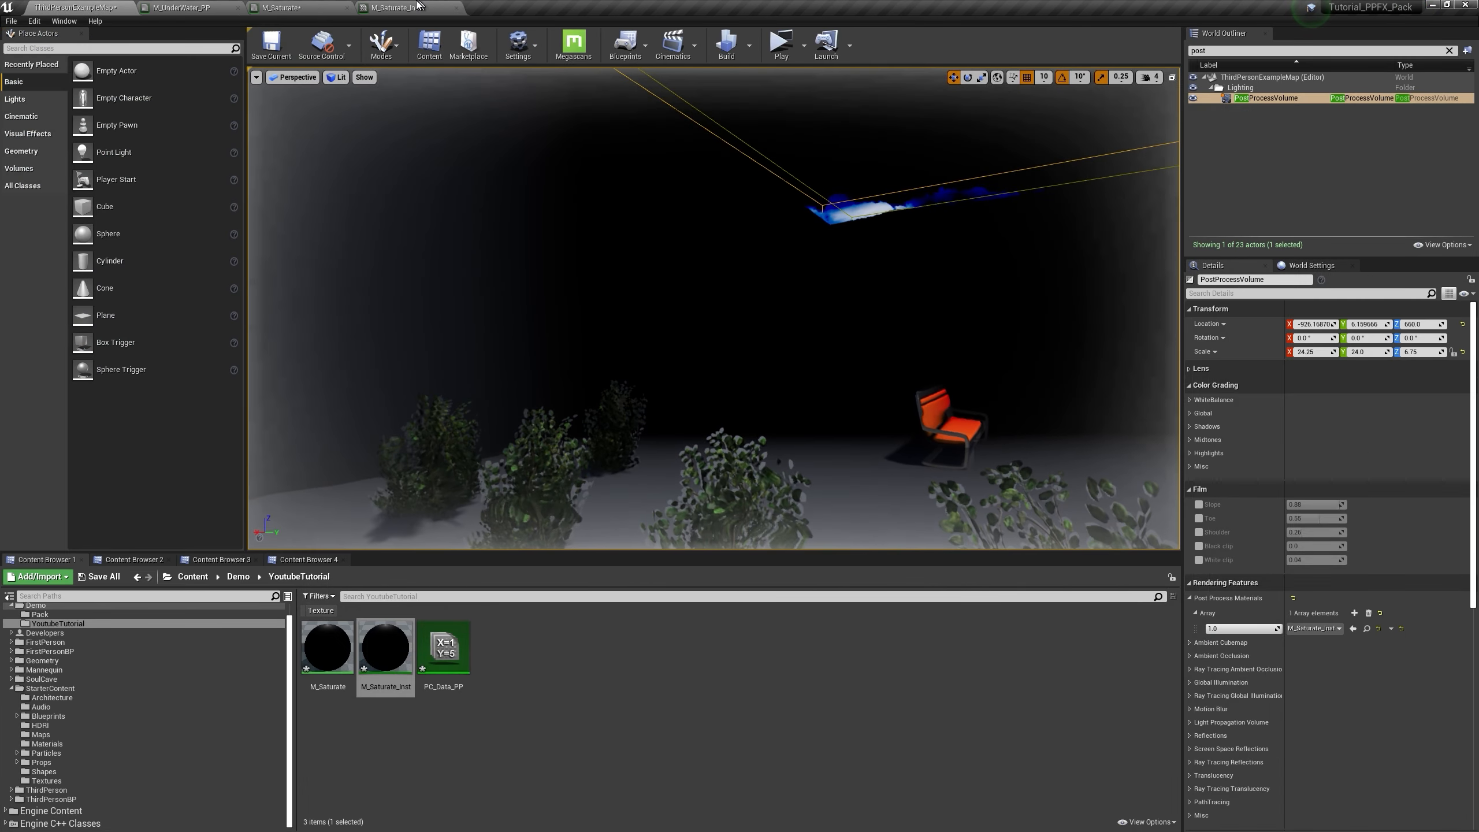
# Step: Open the M_Saturate_Inst material instance and set its Color parameter to a saturated blue
pyautogui.doubleClick(387, 644)
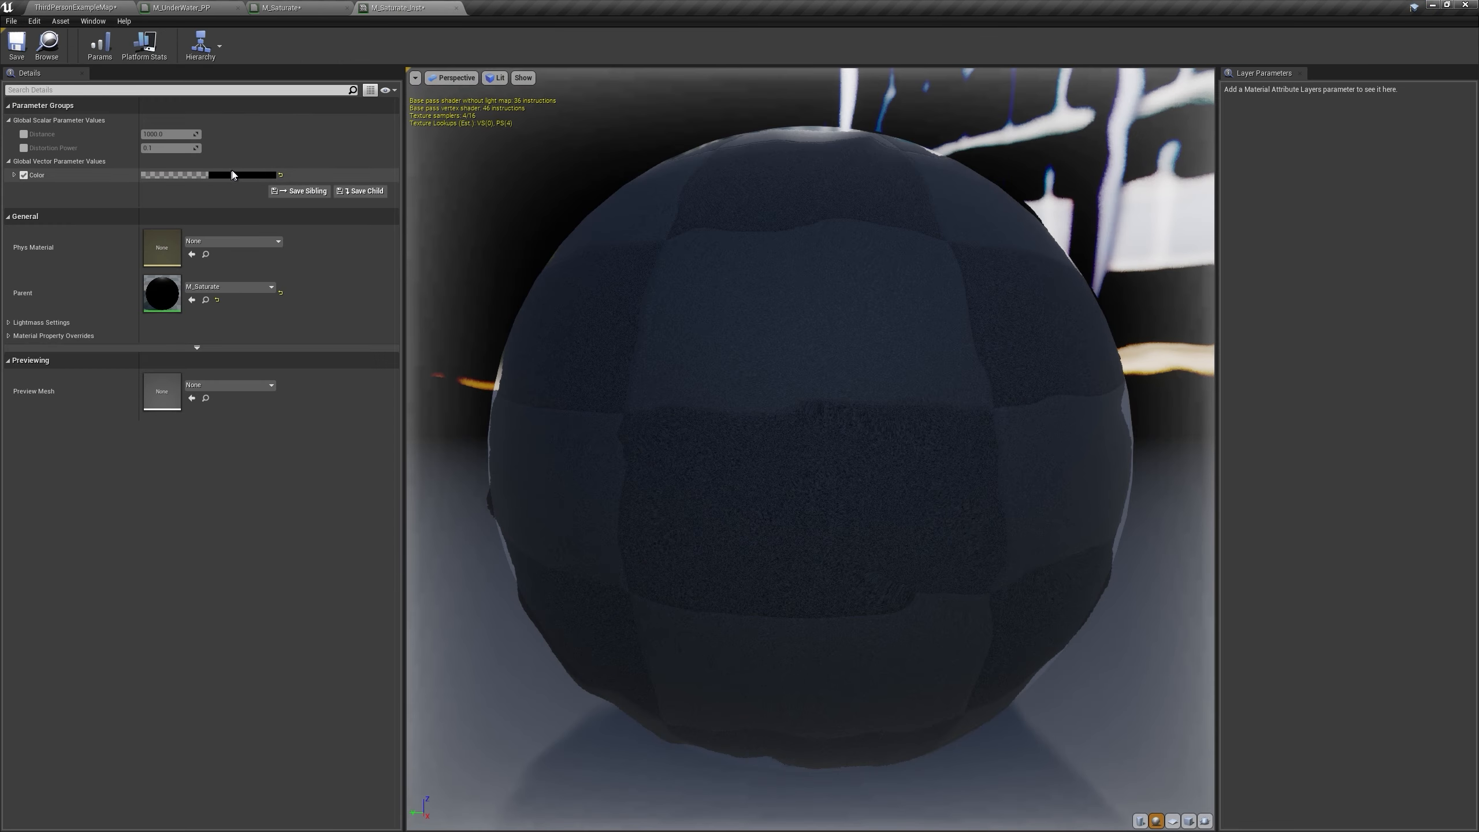
pyautogui.click(239, 175)
pyautogui.click(278, 227)
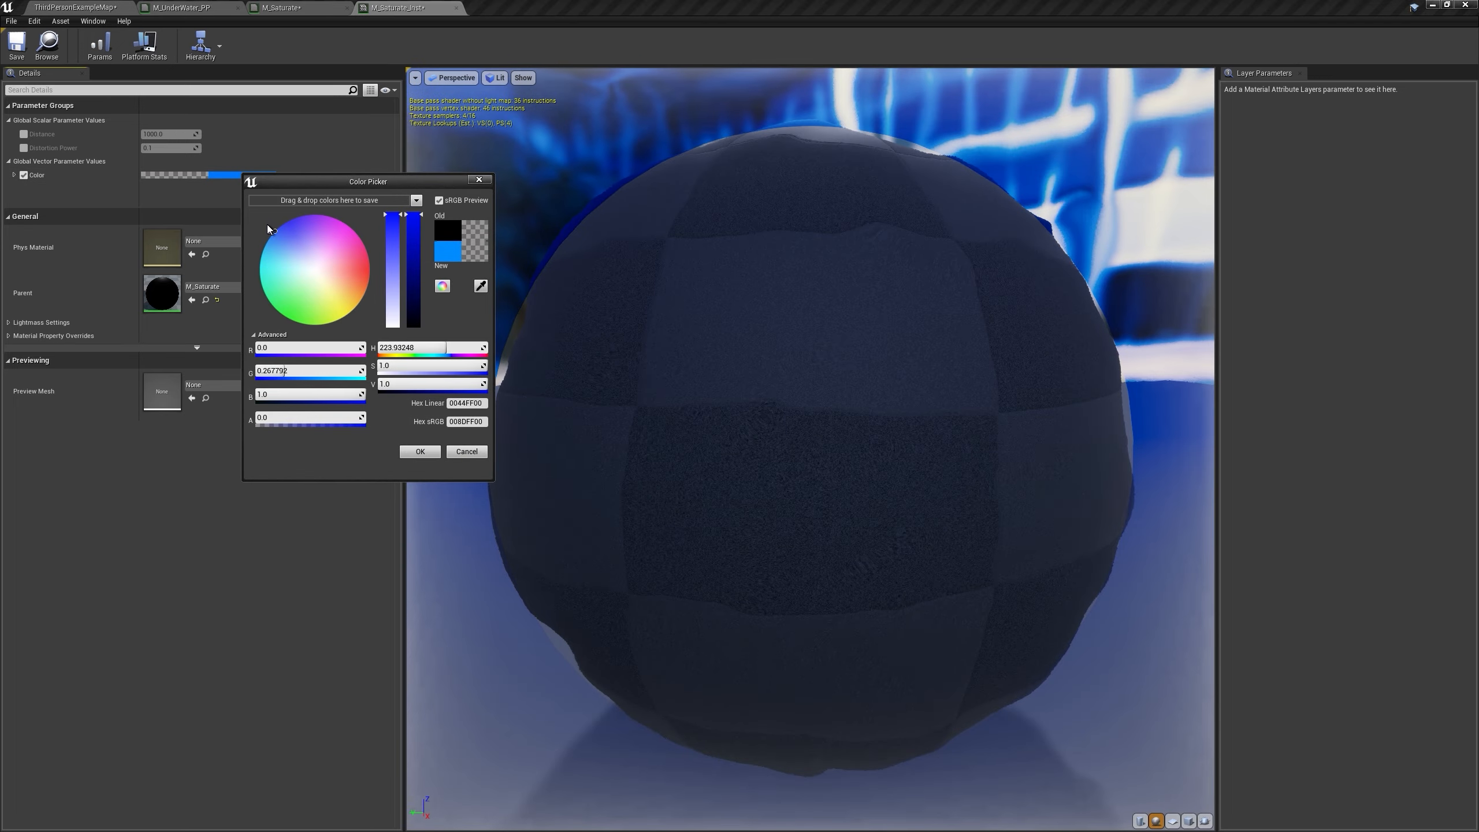
pyautogui.moveTo(282, 208); pyautogui.dragTo(273, 205)
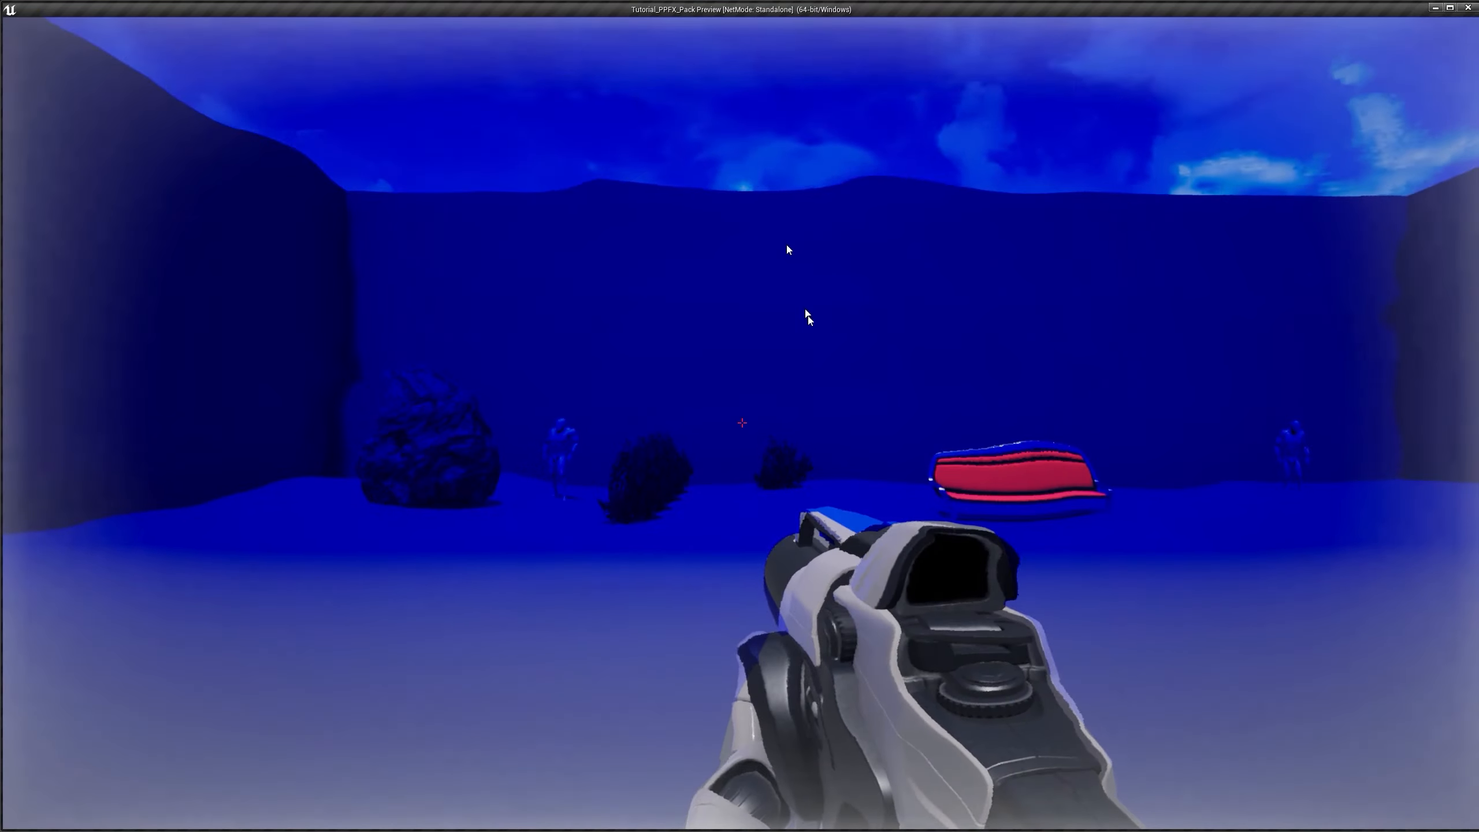
# Step: Play the level and walk past the bench and bushes to check the blue depth tint at different distances
pyautogui.press('w')
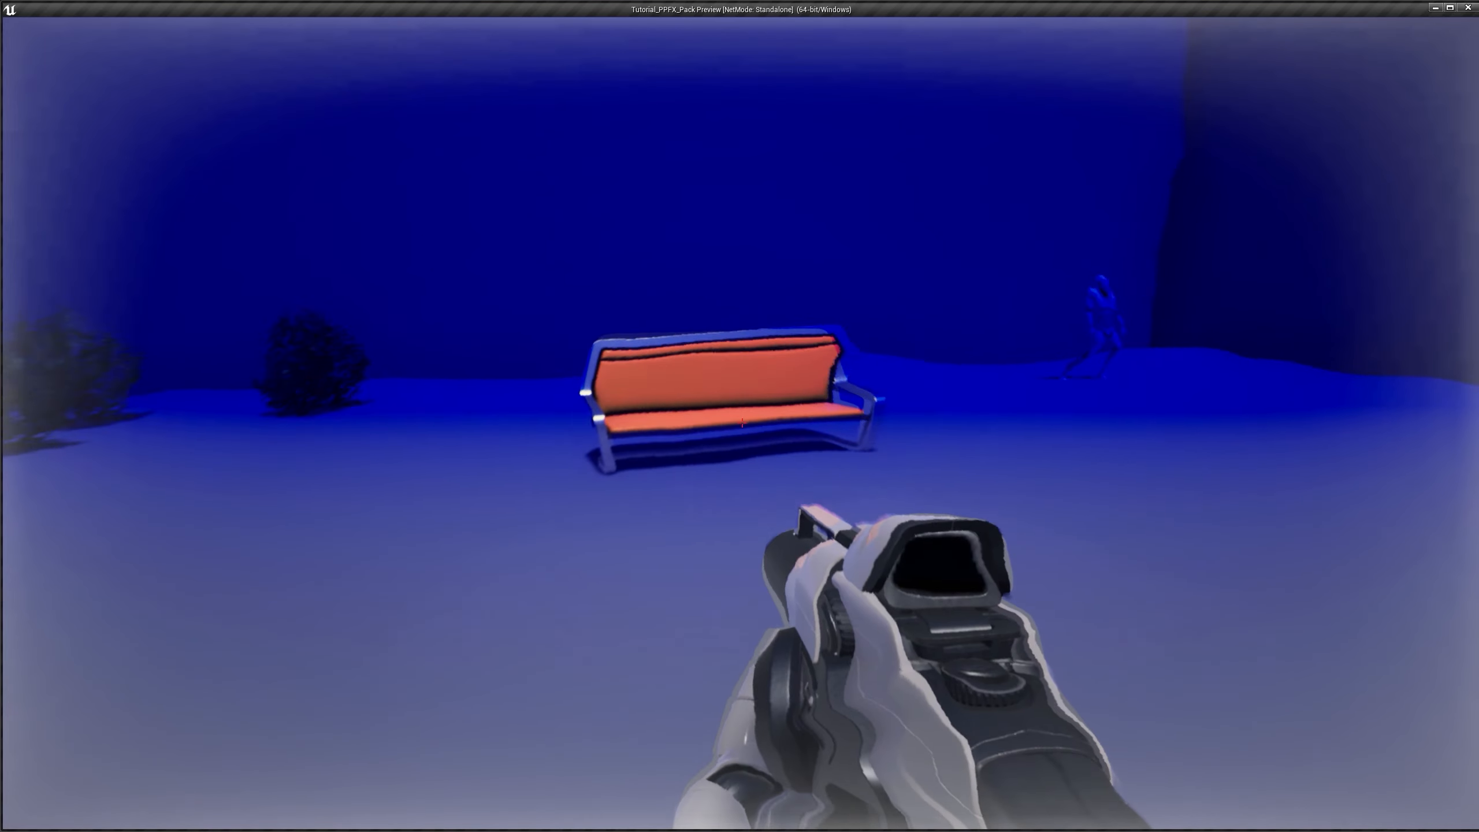
pyautogui.press('w')
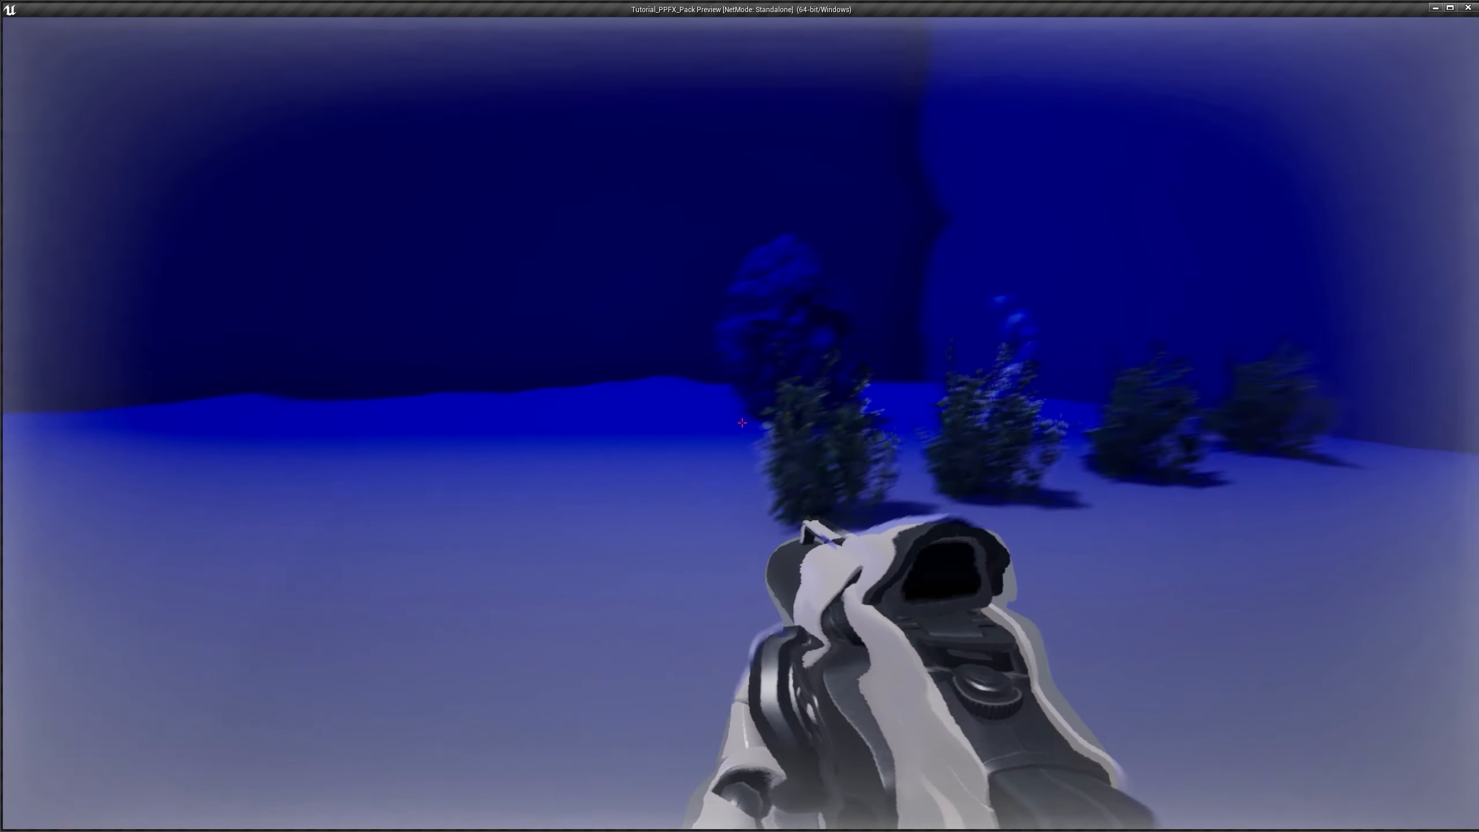
pyautogui.press('w')
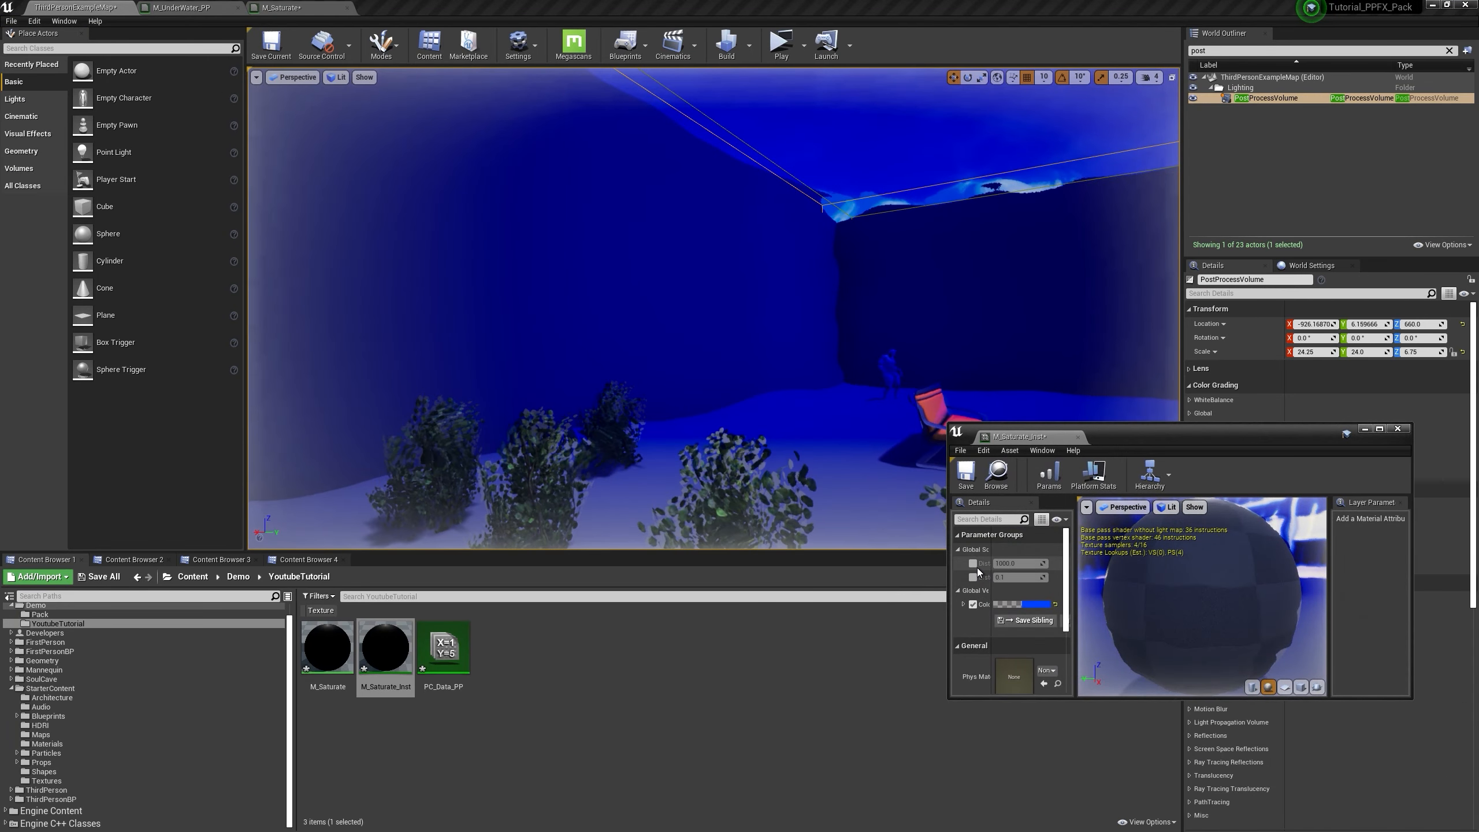
# Step: Override Distance in M_Saturate_Inst with about 688 and set Color to a lighter cyan-blue with a hue of about 200
pyautogui.moveTo(1016, 559)
pyautogui.mouseDown()
pyautogui.moveTo(1071, 560)
pyautogui.moveTo(1021, 562)
pyautogui.mouseUp()
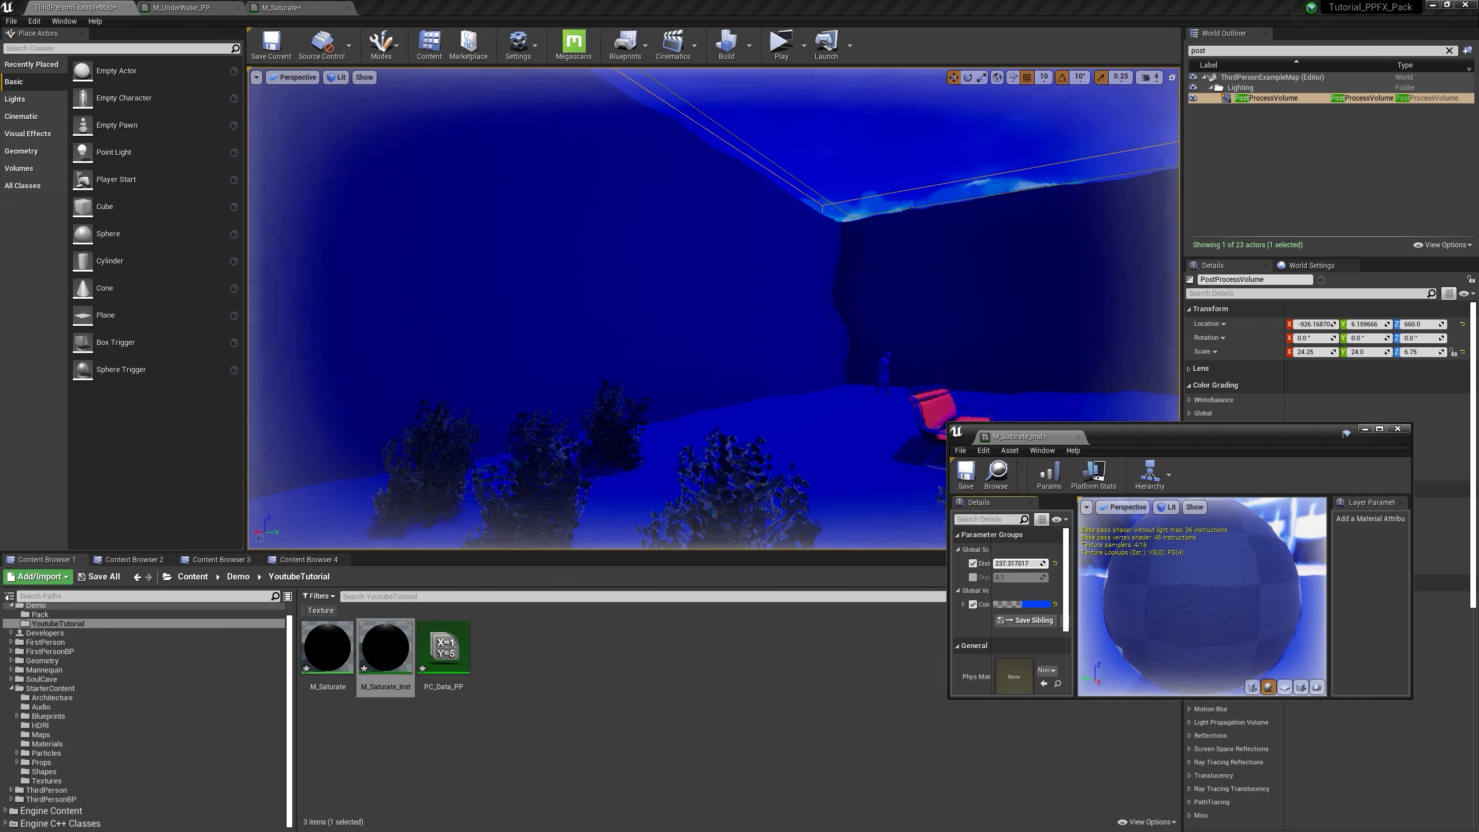
pyautogui.click(1022, 605)
pyautogui.click(1063, 600)
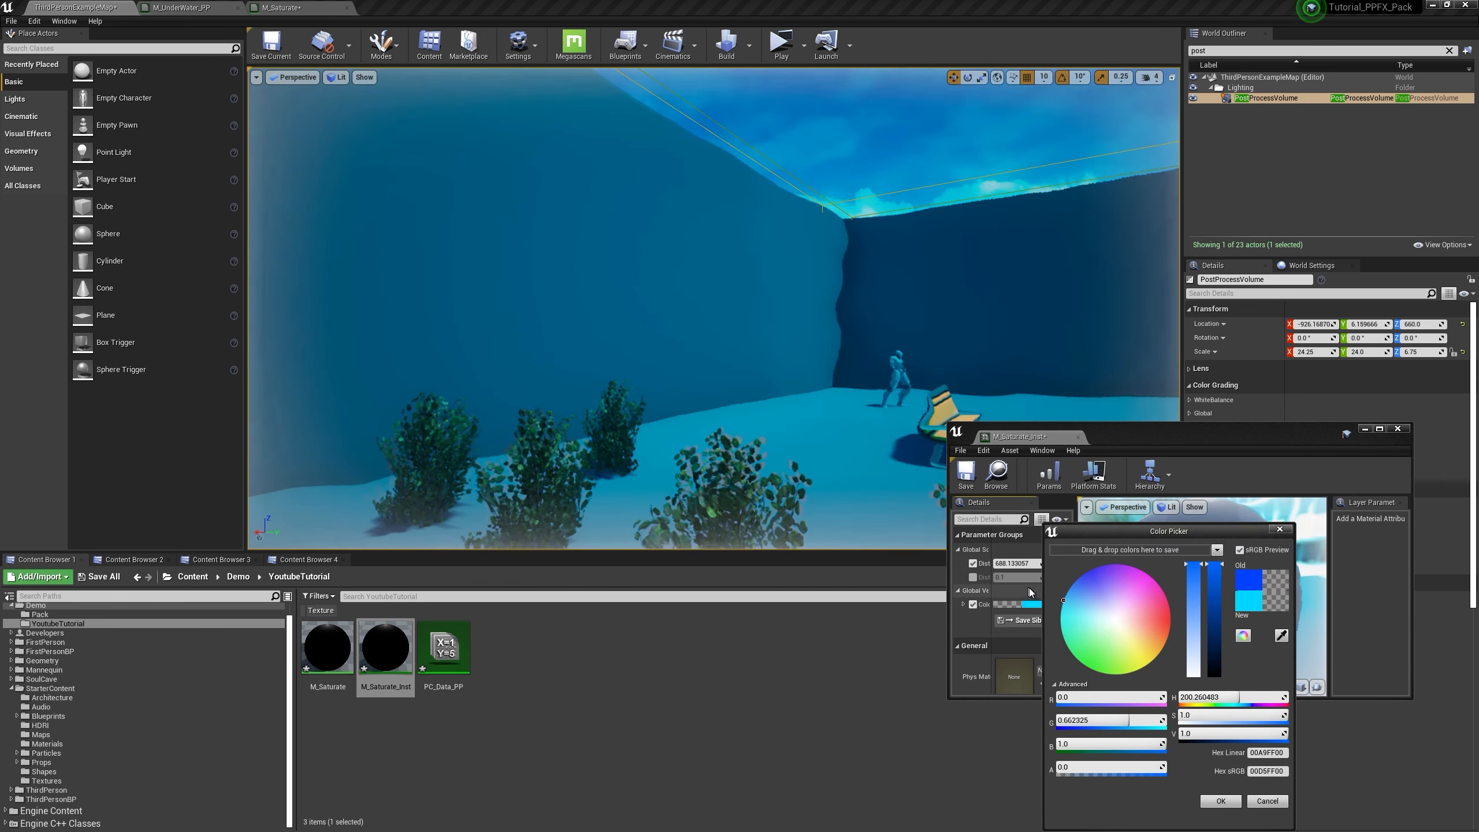
# Step: Confirm a light blue Color for the M_Saturate_Inst material instance, adjust its Distance value and close the instance
pyautogui.click(1069, 589)
pyautogui.moveTo(829, 135); pyautogui.dragTo(830, 142, button='right')
pyautogui.click(1231, 804)
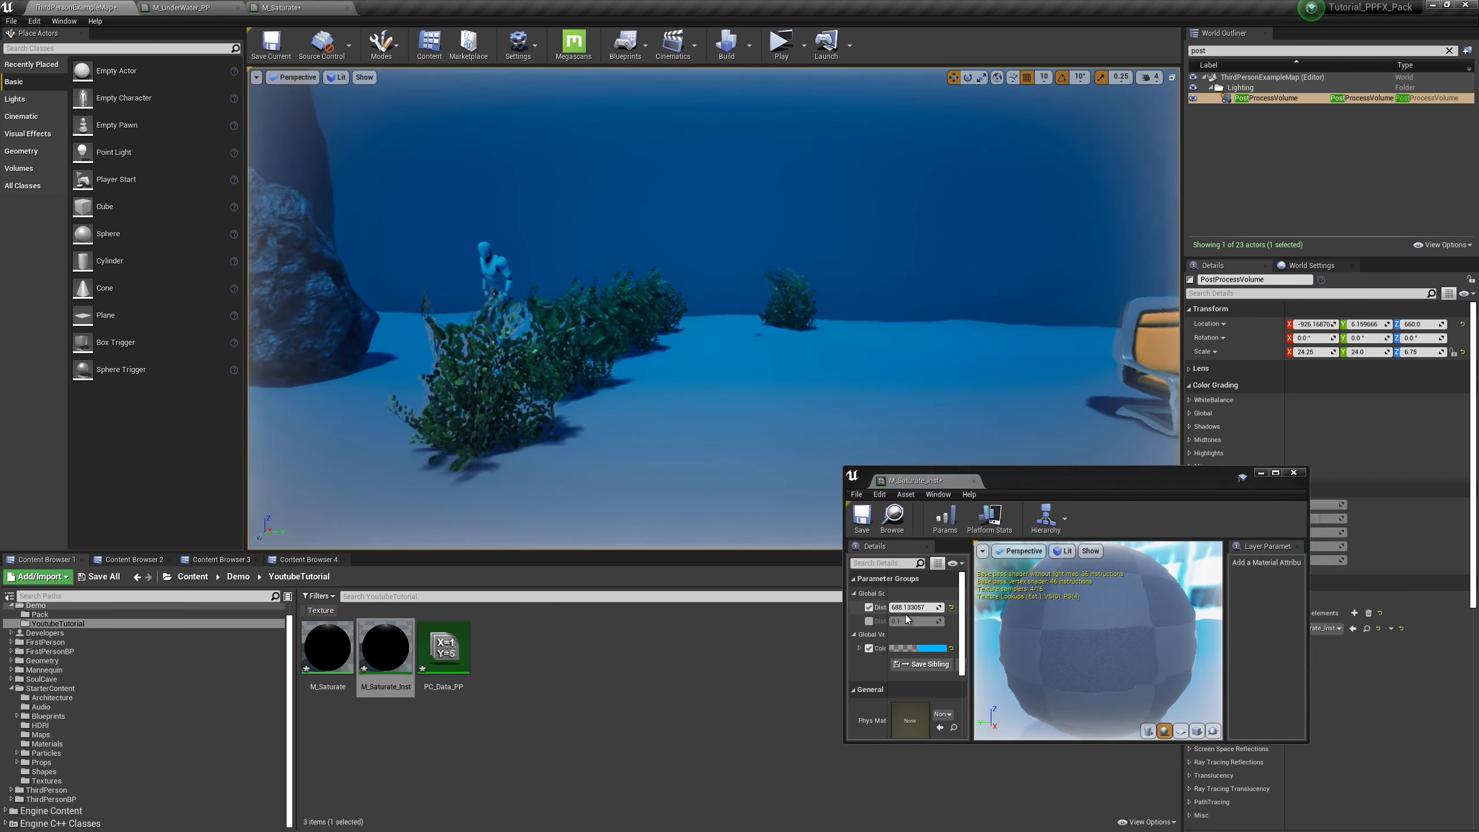
pyautogui.moveTo(903, 607); pyautogui.dragTo(910, 609)
pyautogui.click(1294, 473)
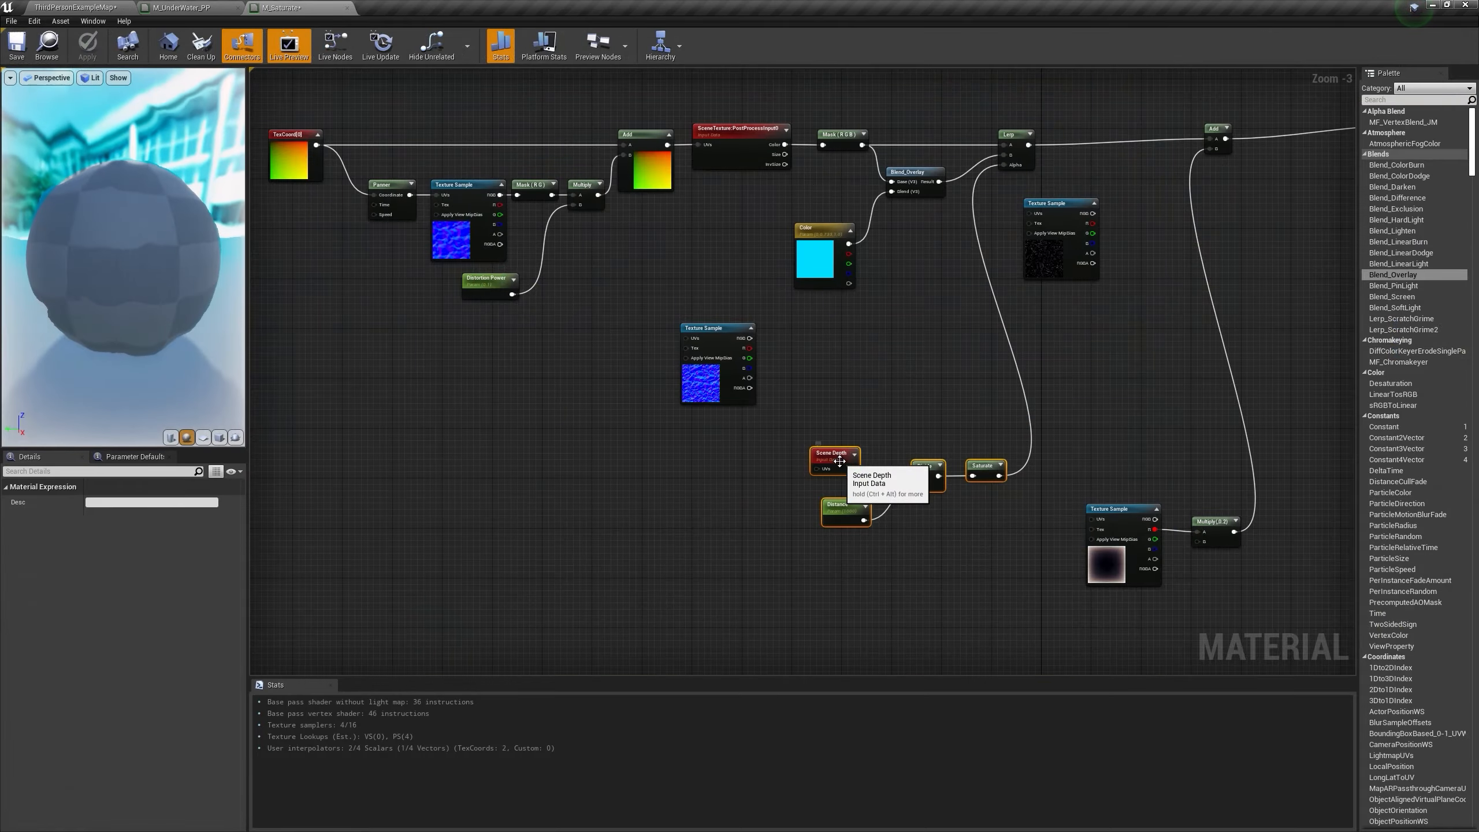
# Step: Rearrange the graph with the Scene Depth group under Color, the water normal texture aside, and the star texture below Distance
pyautogui.moveTo(839, 461); pyautogui.dragTo(815, 317)
pyautogui.moveTo(718, 342); pyautogui.dragTo(357, 473)
pyautogui.moveTo(1046, 221); pyautogui.dragTo(822, 464)
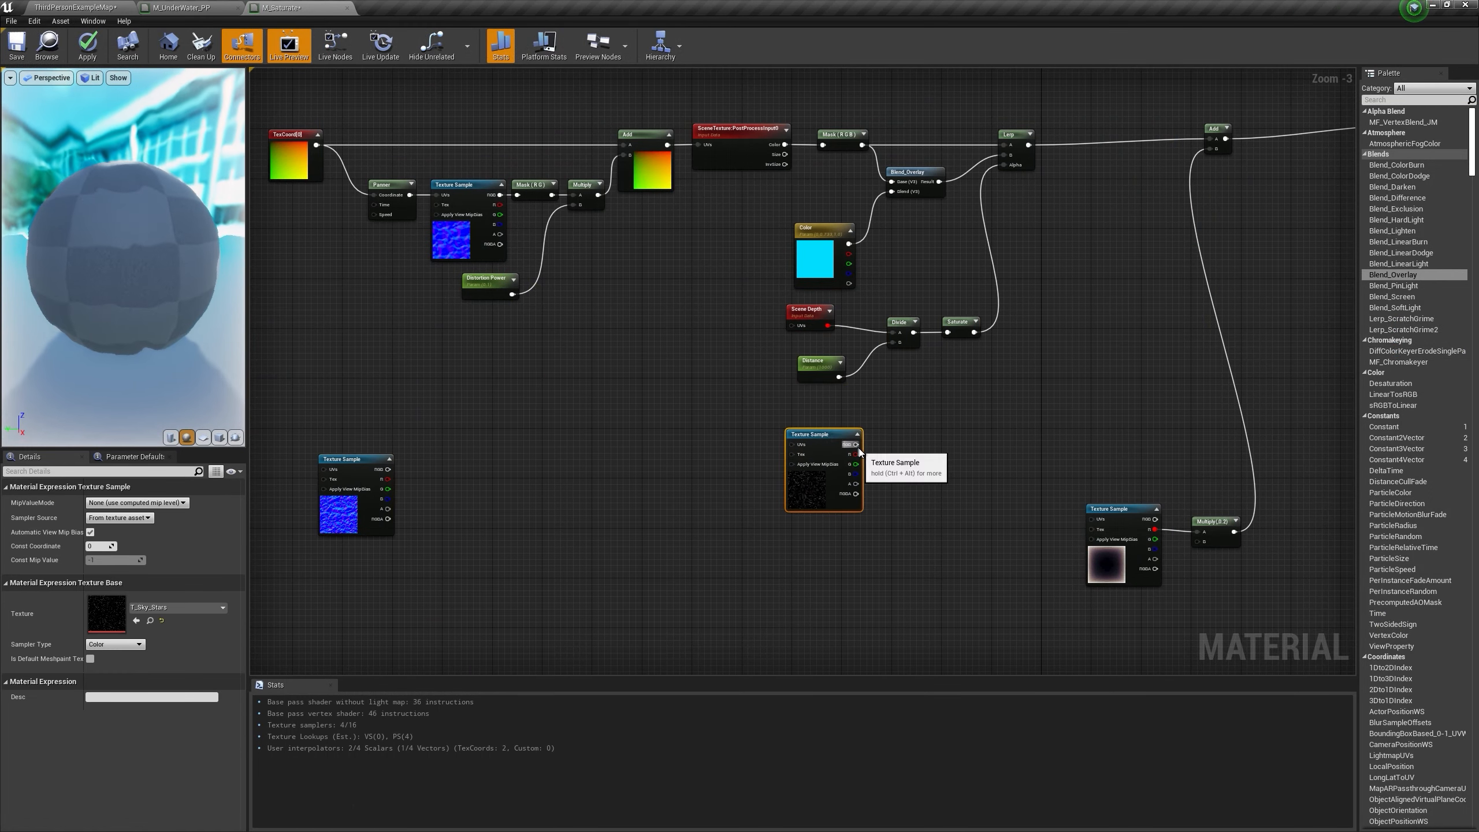
# Step: Duplicate the T_Sky_Stars Texture Sample twice and stack the copies below the original
pyautogui.moveTo(859, 452); pyautogui.dragTo(932, 217, button='right')
pyautogui.scroll(2, 904, 227)
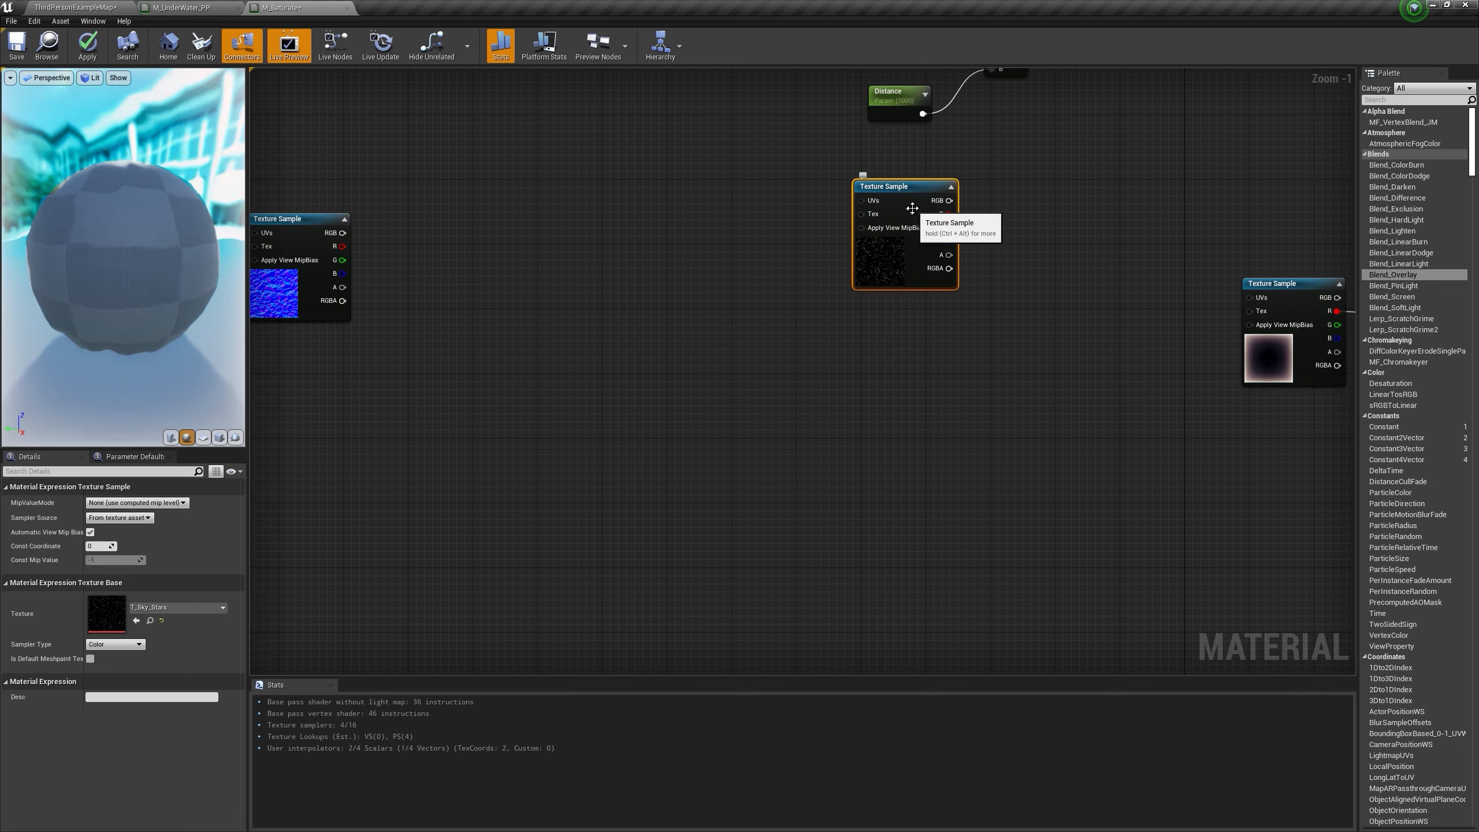
pyautogui.rightClick(912, 211)
pyautogui.click(973, 386)
pyautogui.rightClick(917, 322)
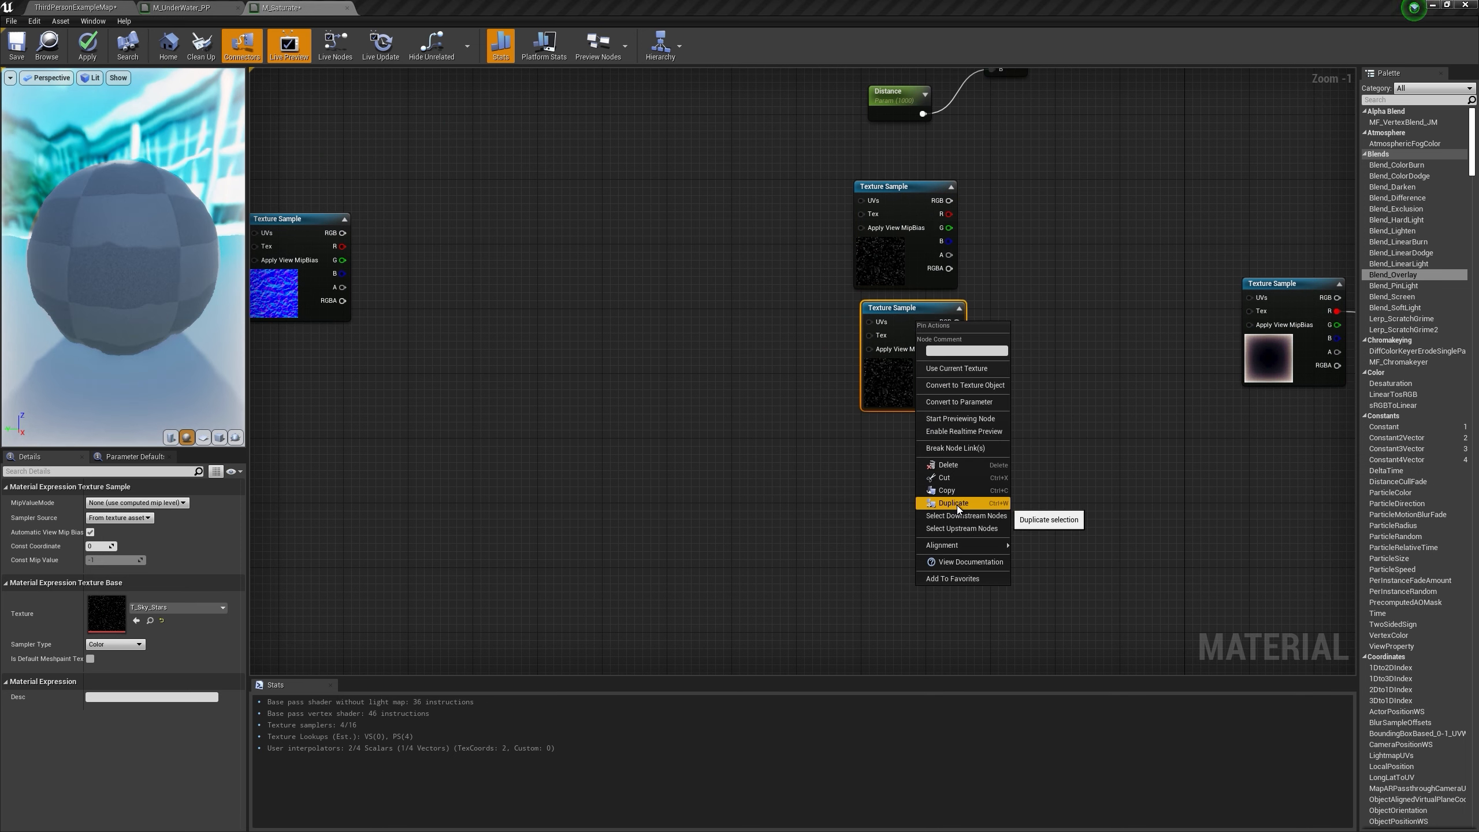
pyautogui.click(957, 502)
pyautogui.moveTo(969, 325); pyautogui.dragTo(924, 430)
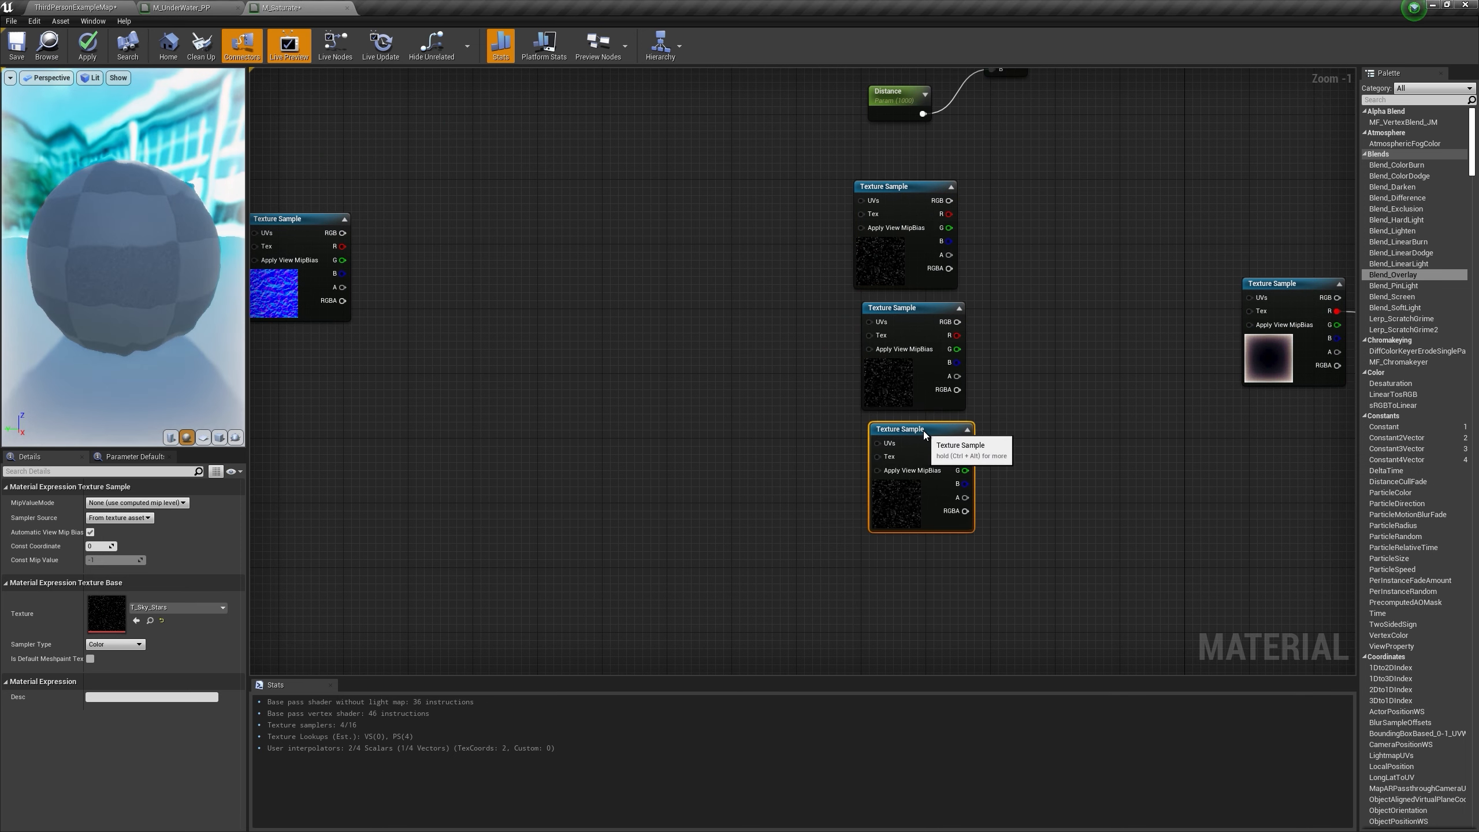
# Step: Add three Panner nodes beside the star Texture Samples and connect the first one to the upper sample's UVs
pyautogui.moveTo(696, 198); pyautogui.dragTo(871, 253, button='right')
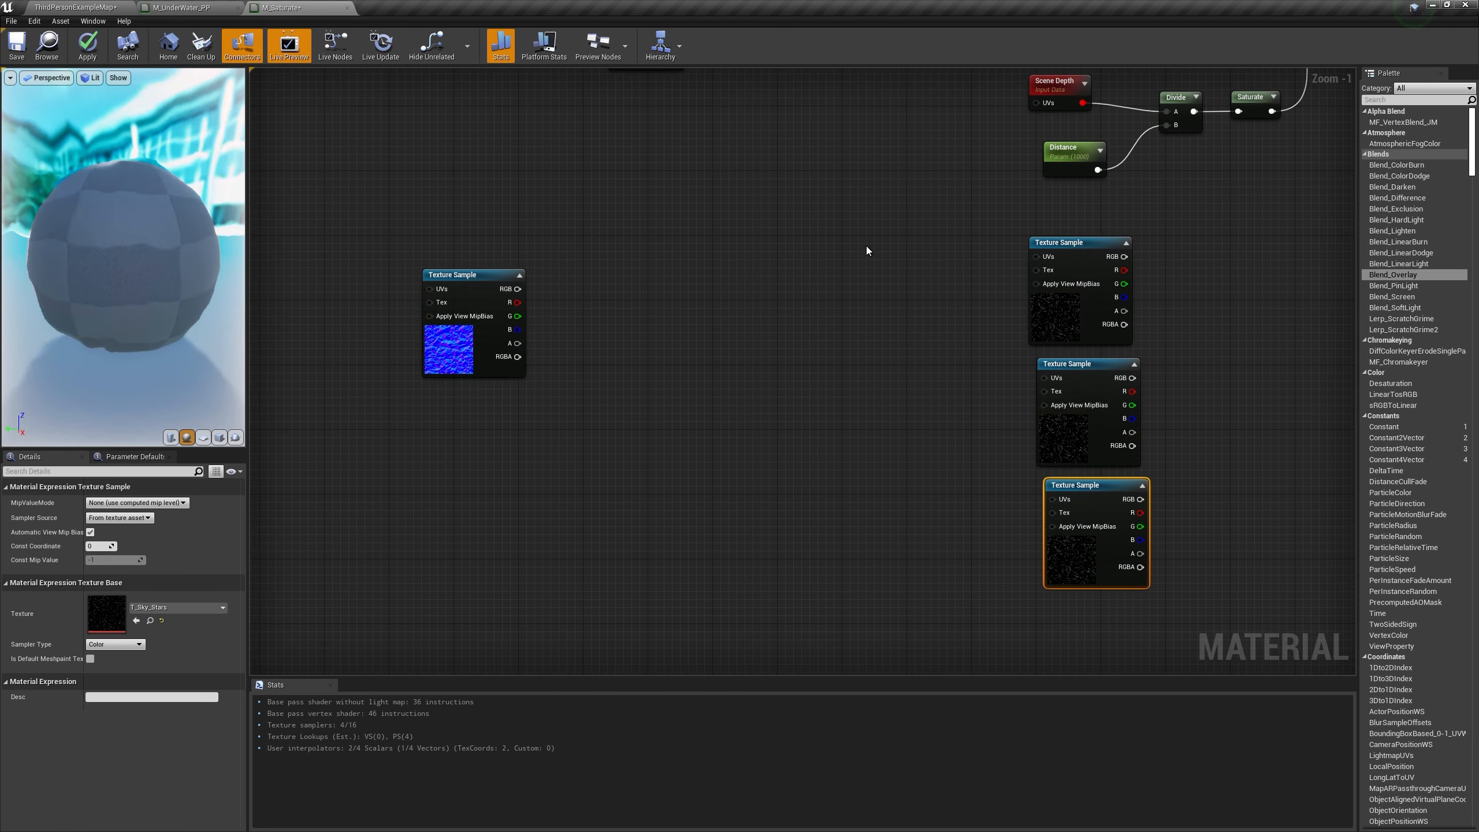
pyautogui.click(866, 246)
pyautogui.click(897, 503)
pyautogui.moveTo(920, 269); pyautogui.dragTo(939, 264)
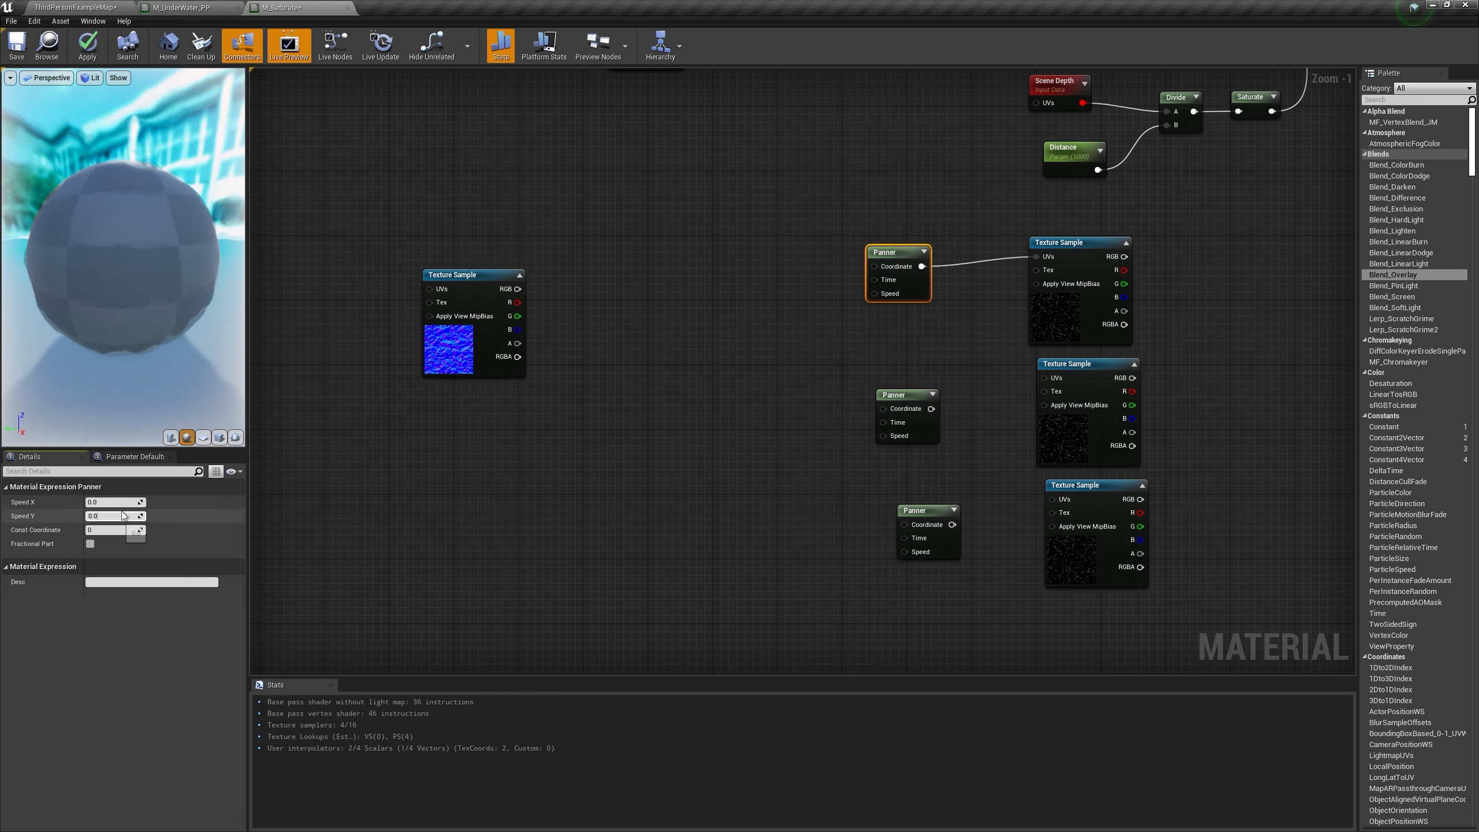
# Step: Set the lowest Panner's Speed Y to 0.001 and connect the remaining two Panners to their star Texture Samples' UVs
pyautogui.click(885, 411)
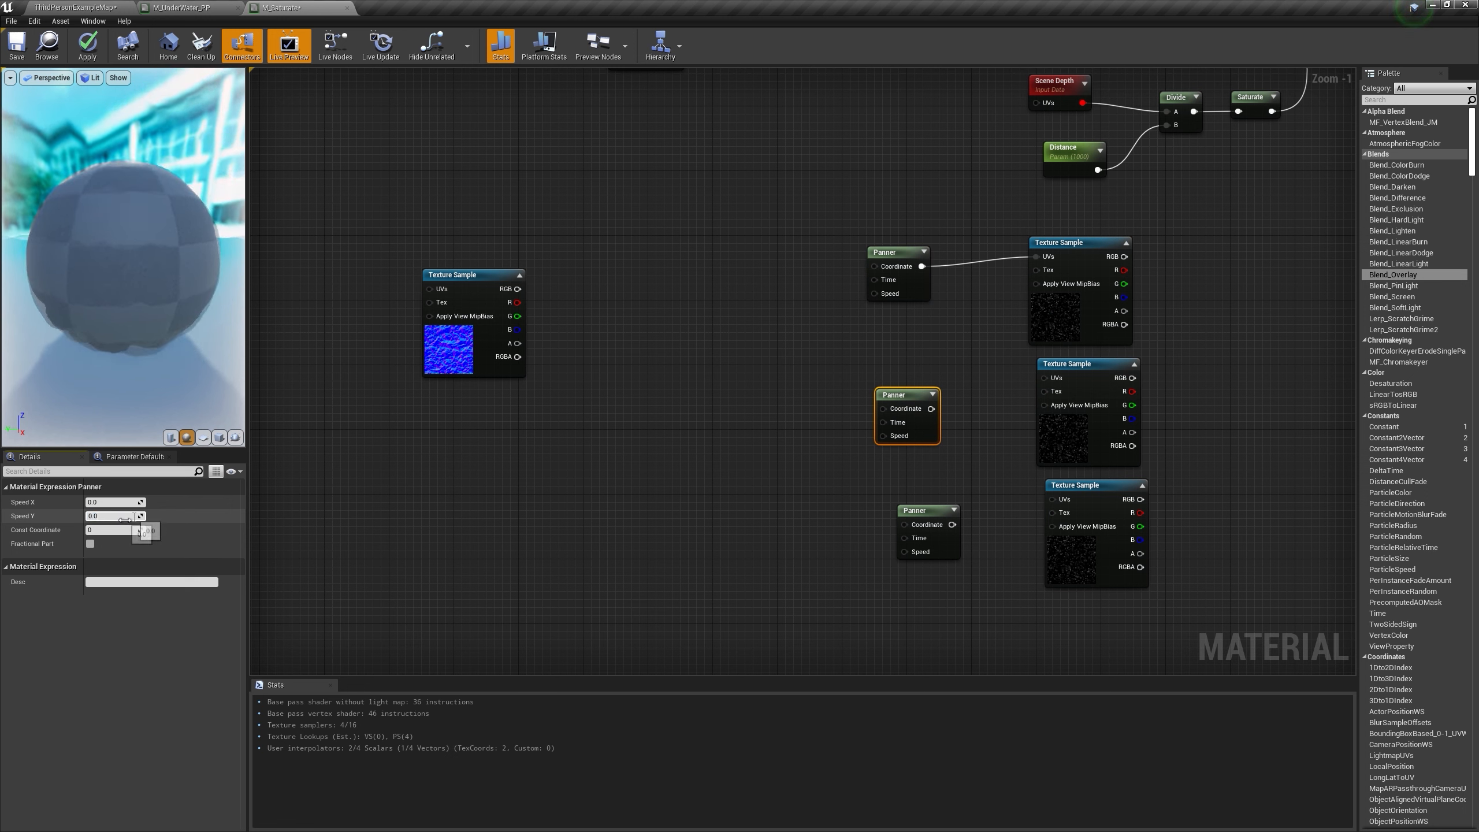
pyautogui.moveTo(927, 512); pyautogui.dragTo(894, 501)
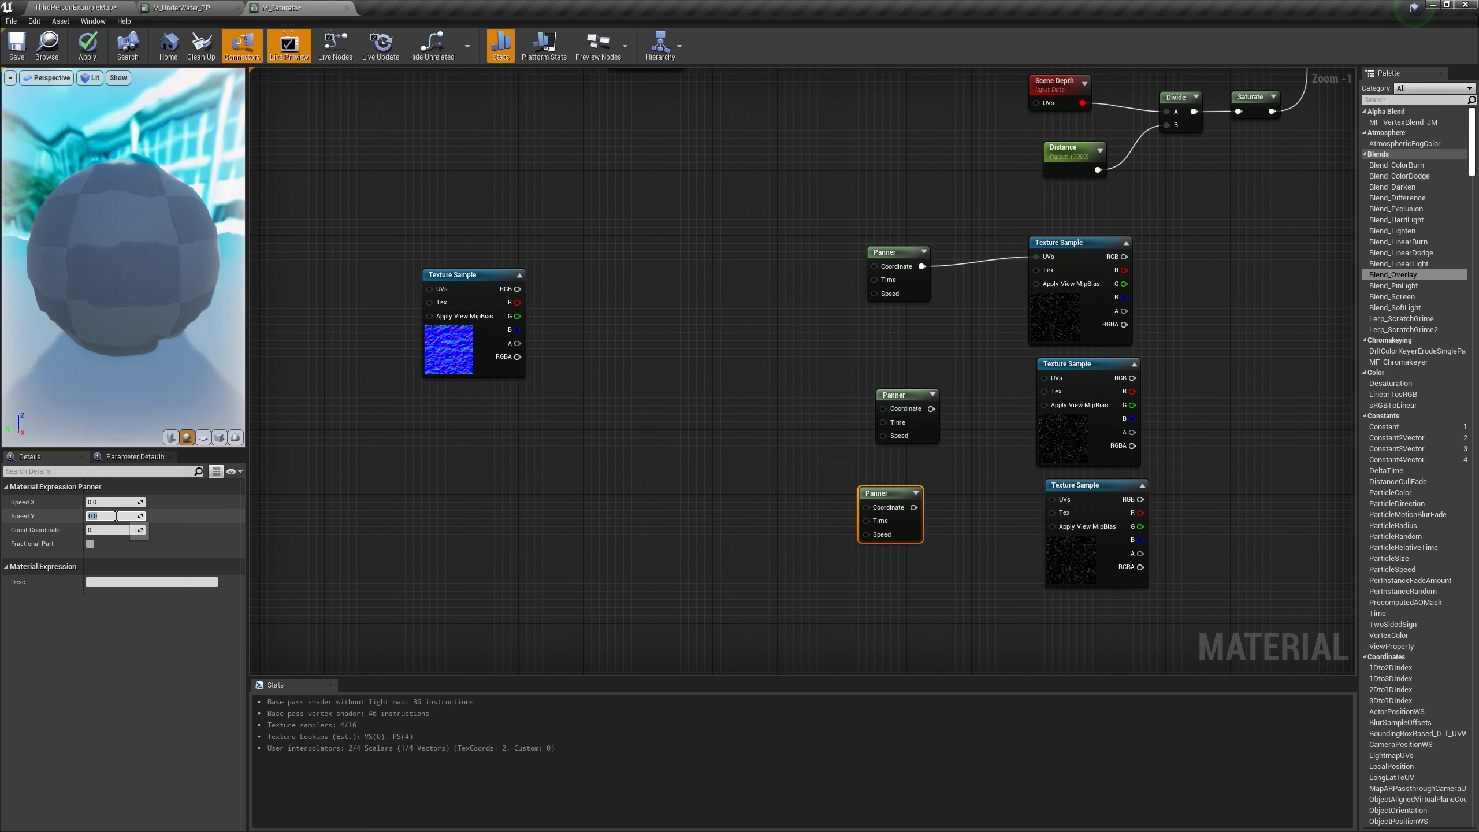
pyautogui.press('Return')
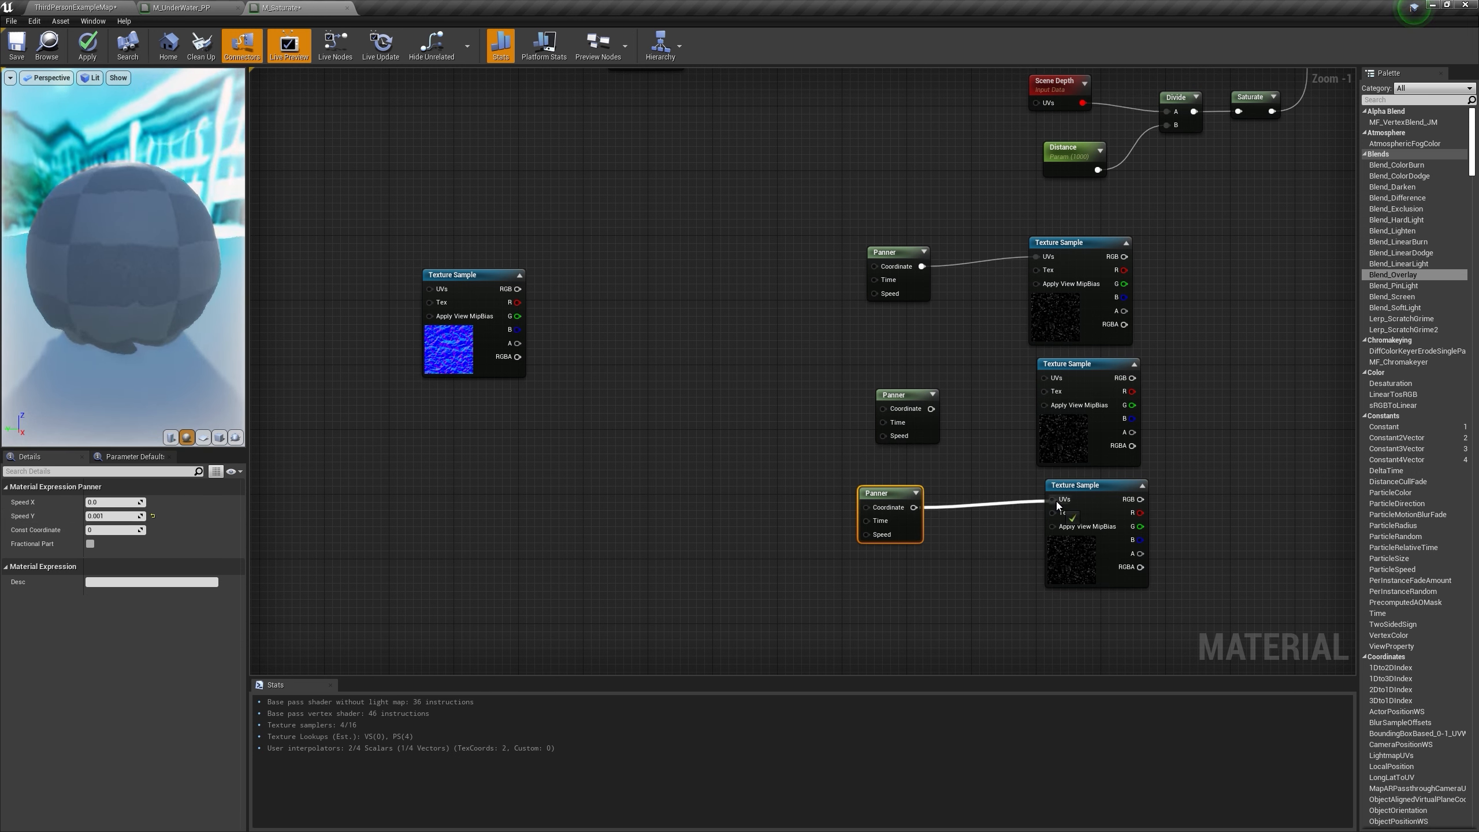
pyautogui.moveTo(1057, 505); pyautogui.dragTo(1056, 501)
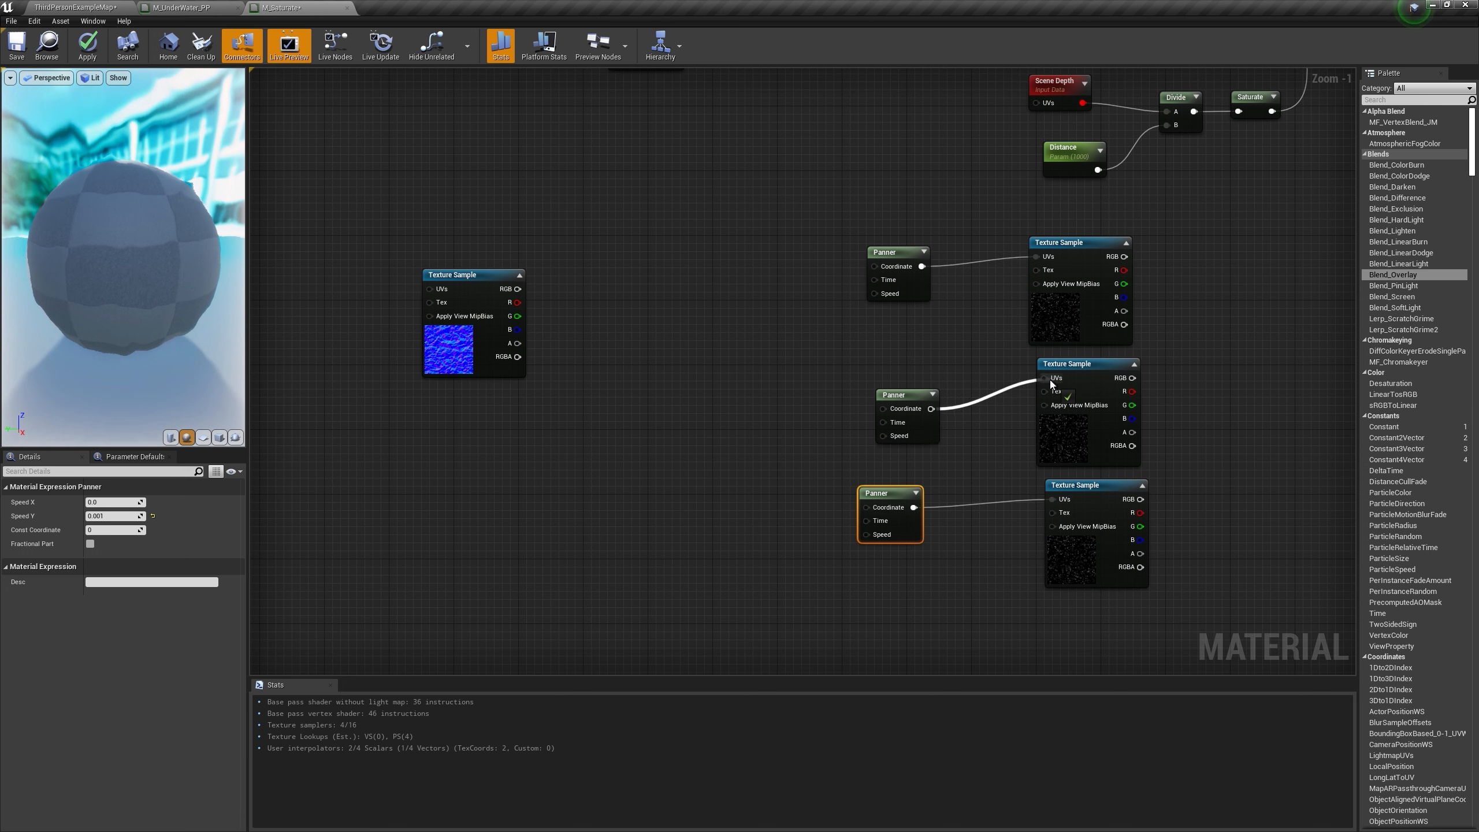
pyautogui.moveTo(1051, 382); pyautogui.dragTo(1051, 382)
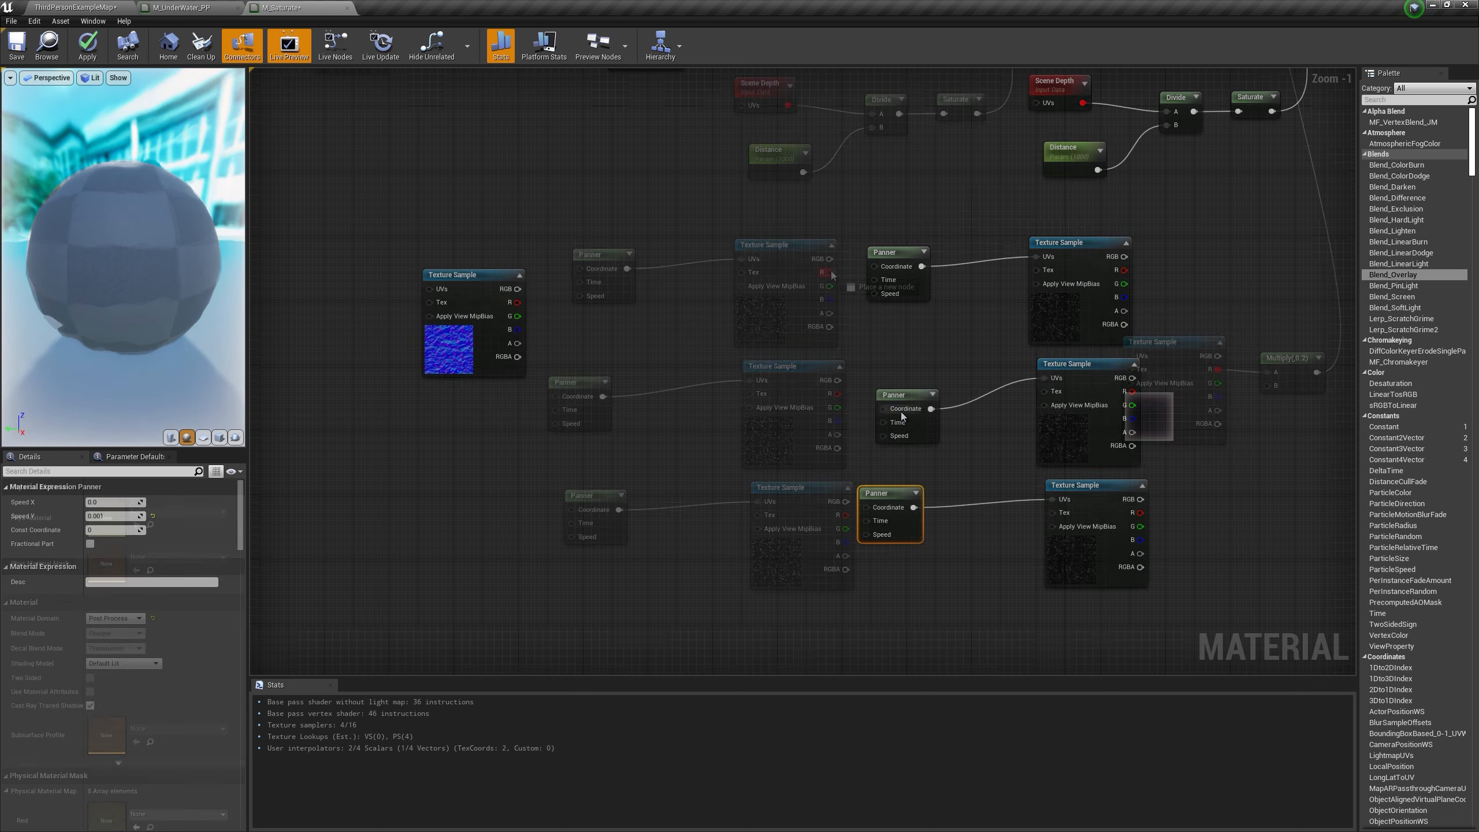
# Step: Combine the red channels of the three star Texture Samples with two chained Max nodes
pyautogui.moveTo(829, 272); pyautogui.dragTo(933, 283)
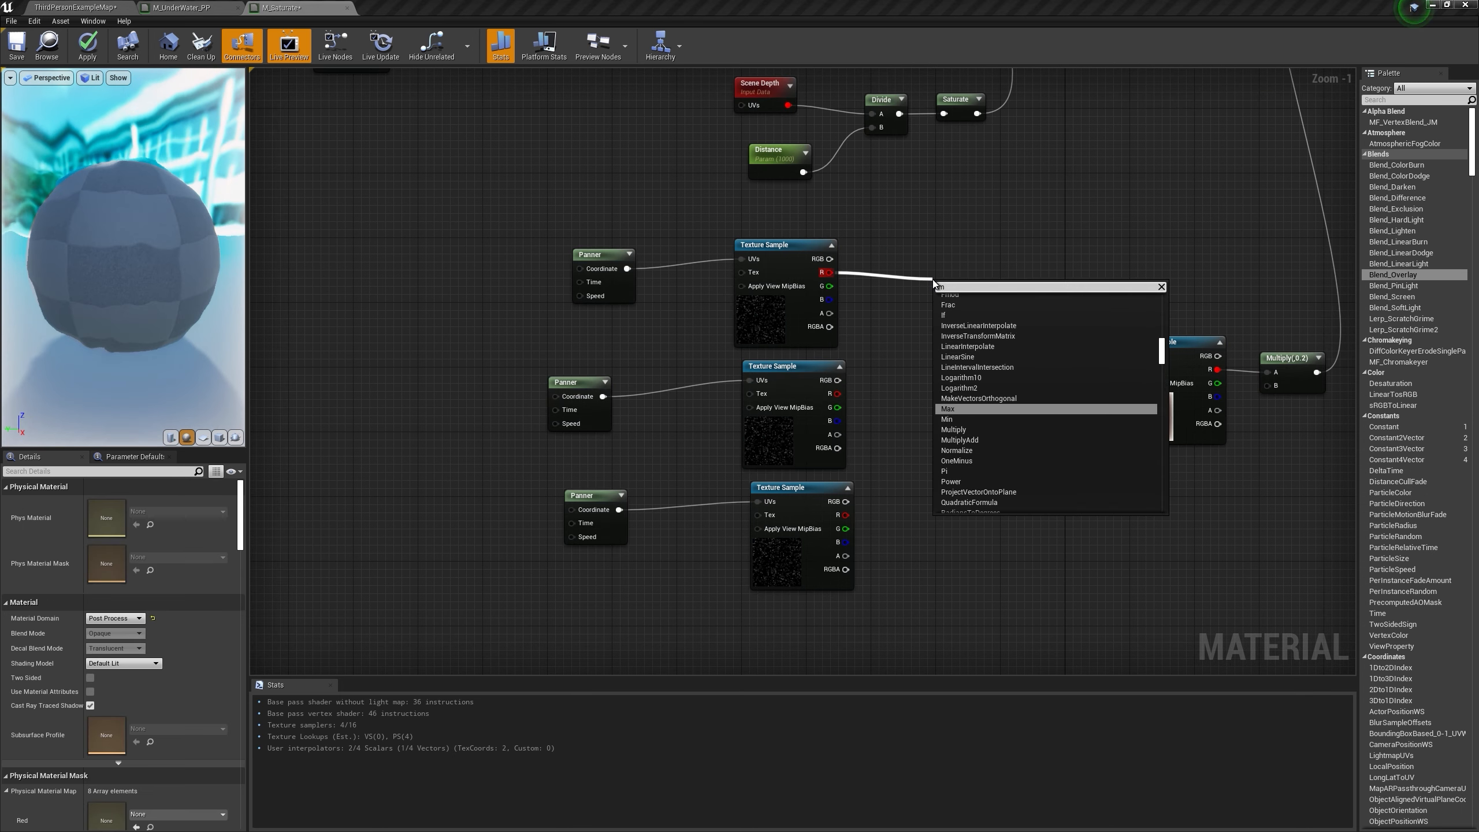
pyautogui.write('max')
pyautogui.click(968, 308)
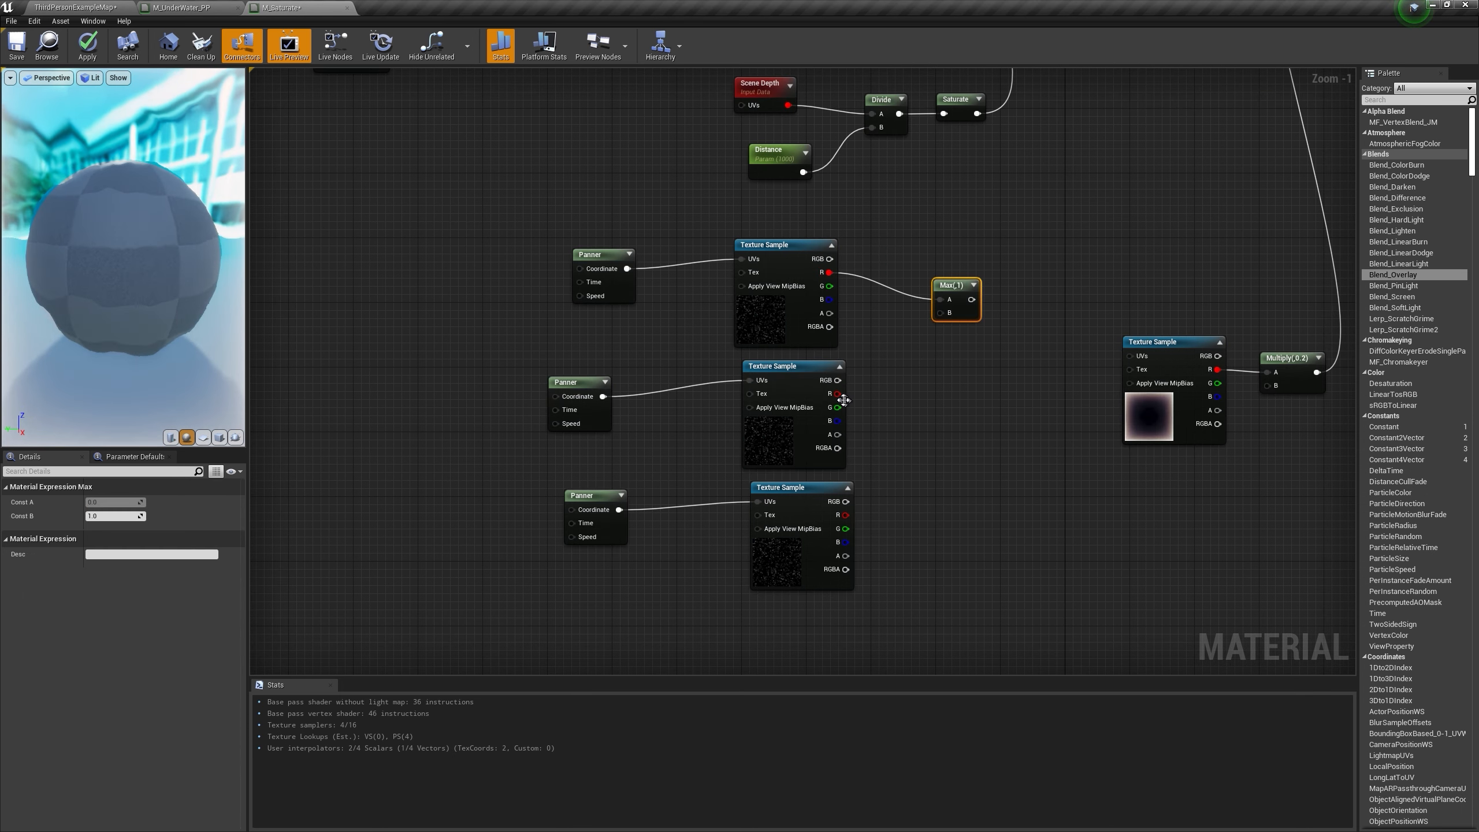
pyautogui.moveTo(936, 334); pyautogui.dragTo(943, 318)
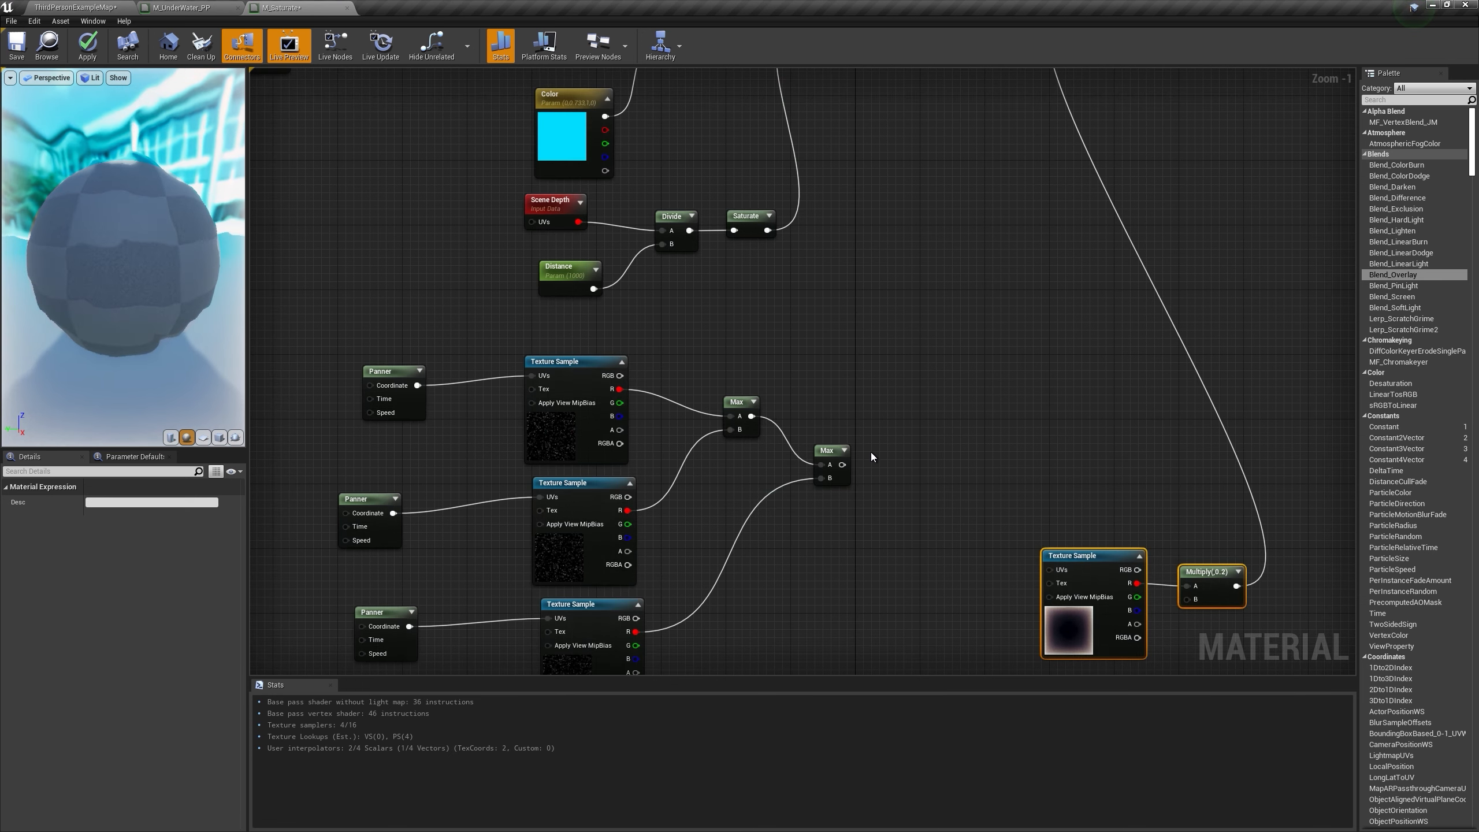
# Step: Multiply the final Max output by a new scalar parameter named Dot Power with a default value of 0.2
pyautogui.press('m')
pyautogui.click(871, 453)
pyautogui.moveTo(842, 465); pyautogui.dragTo(928, 463)
pyautogui.press('s')
pyautogui.click(843, 518)
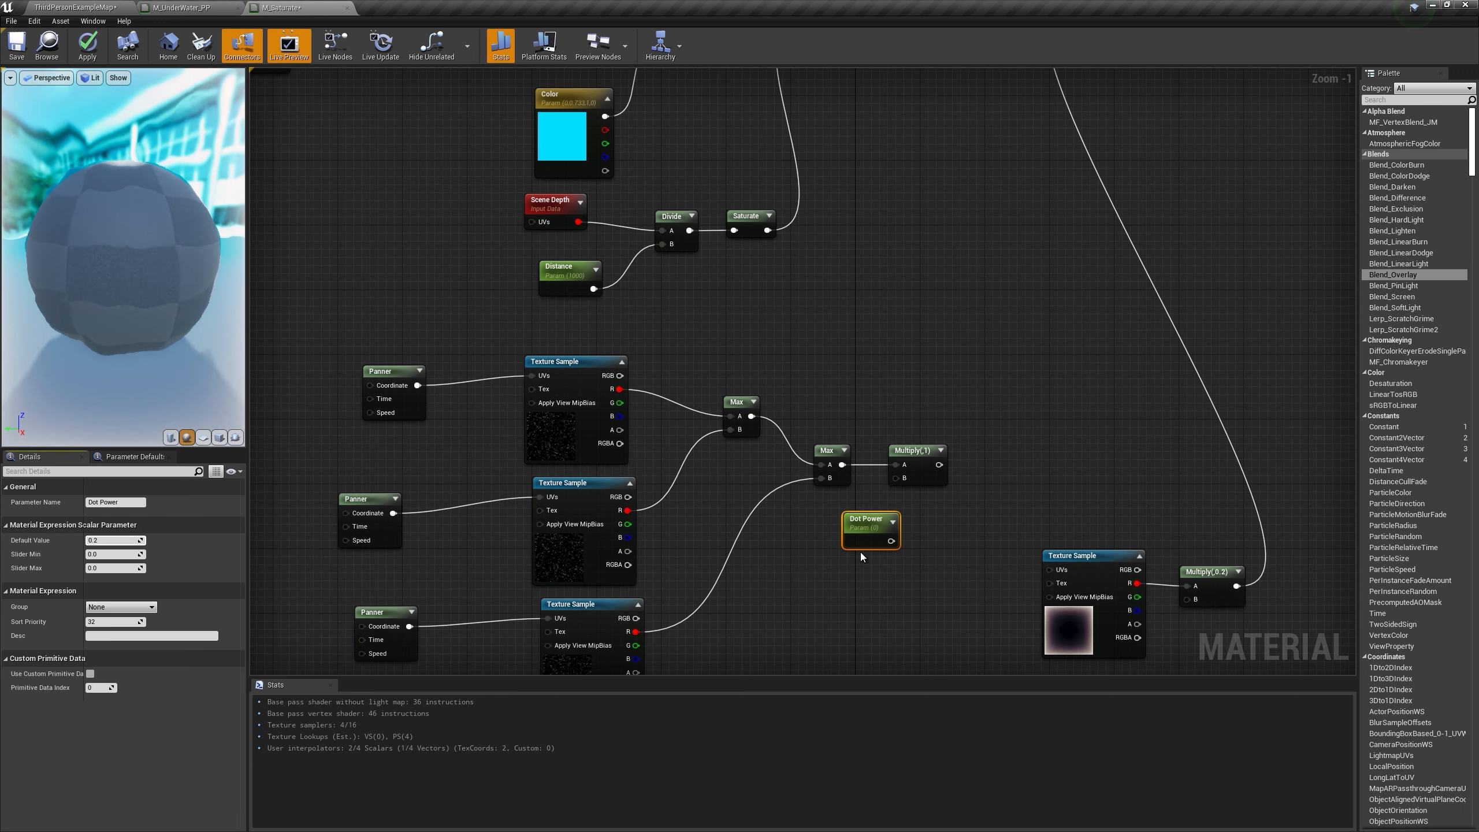
pyautogui.moveTo(860, 551); pyautogui.dragTo(896, 479)
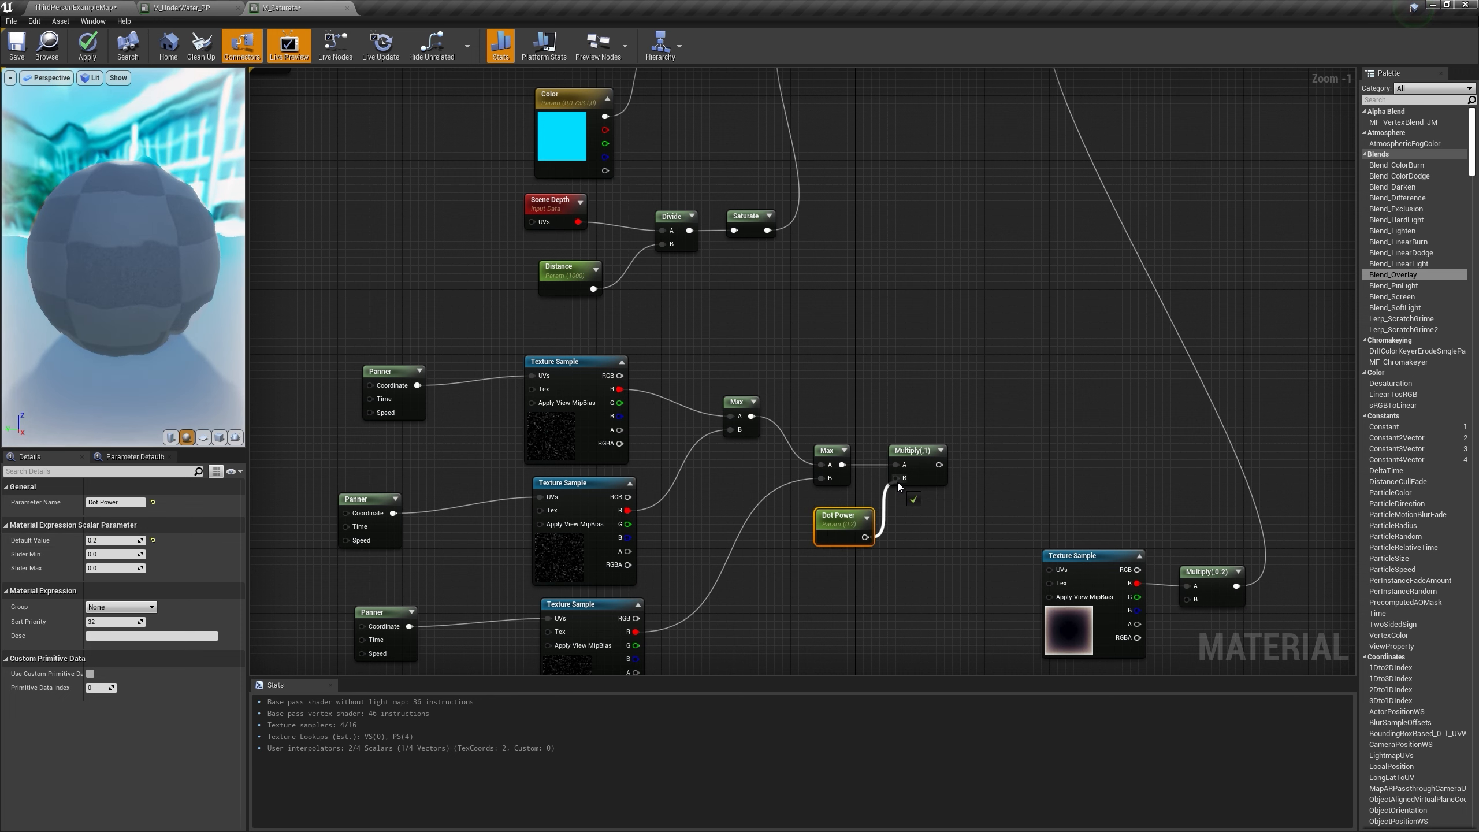
# Step: Insert an Add node between the Lerp and the final Add, and feed the Dot Power Multiply into its B input
pyautogui.moveTo(394, 405); pyautogui.dragTo(585, 296, button='right')
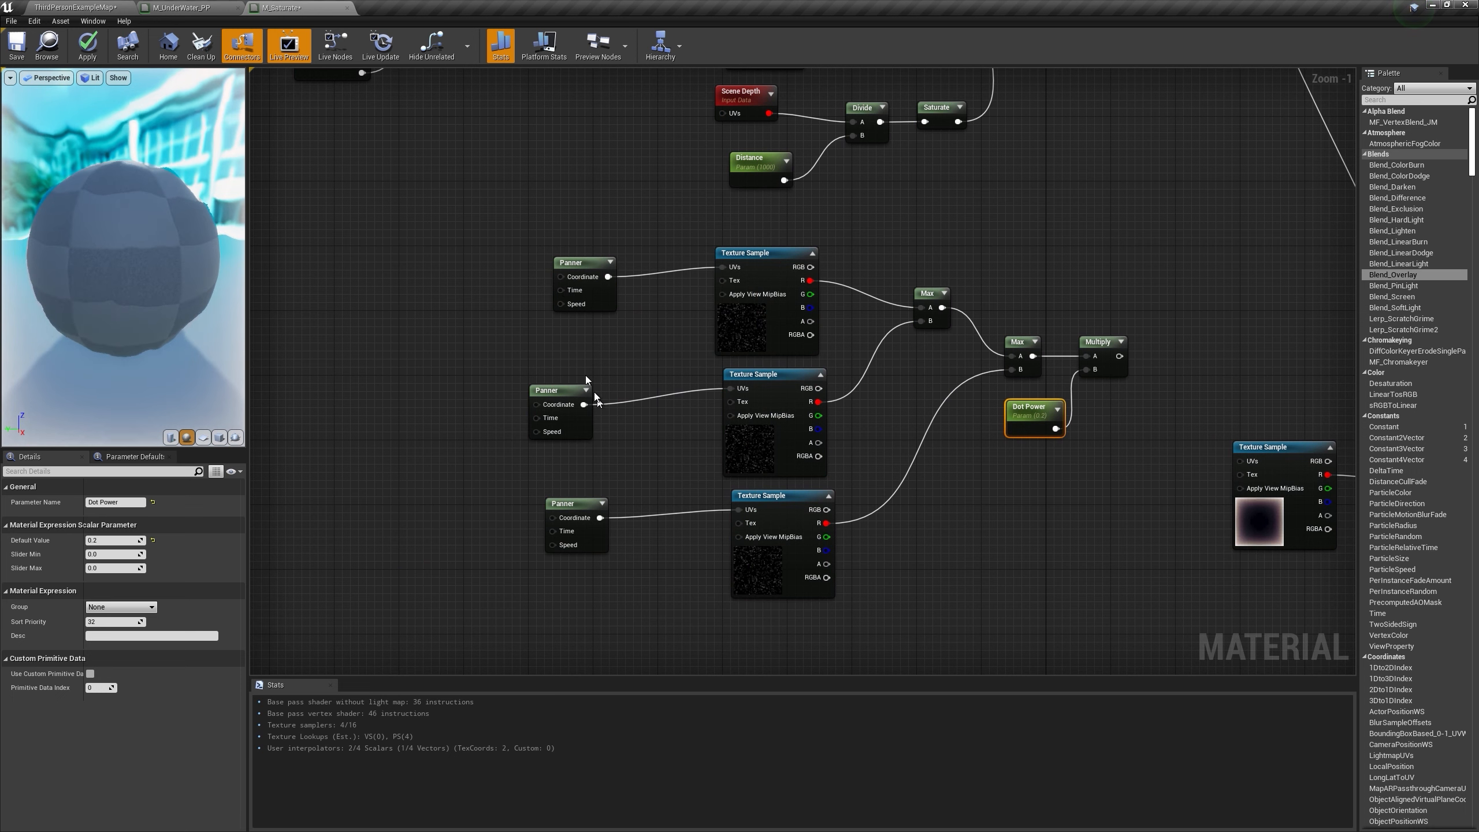
pyautogui.click(577, 265)
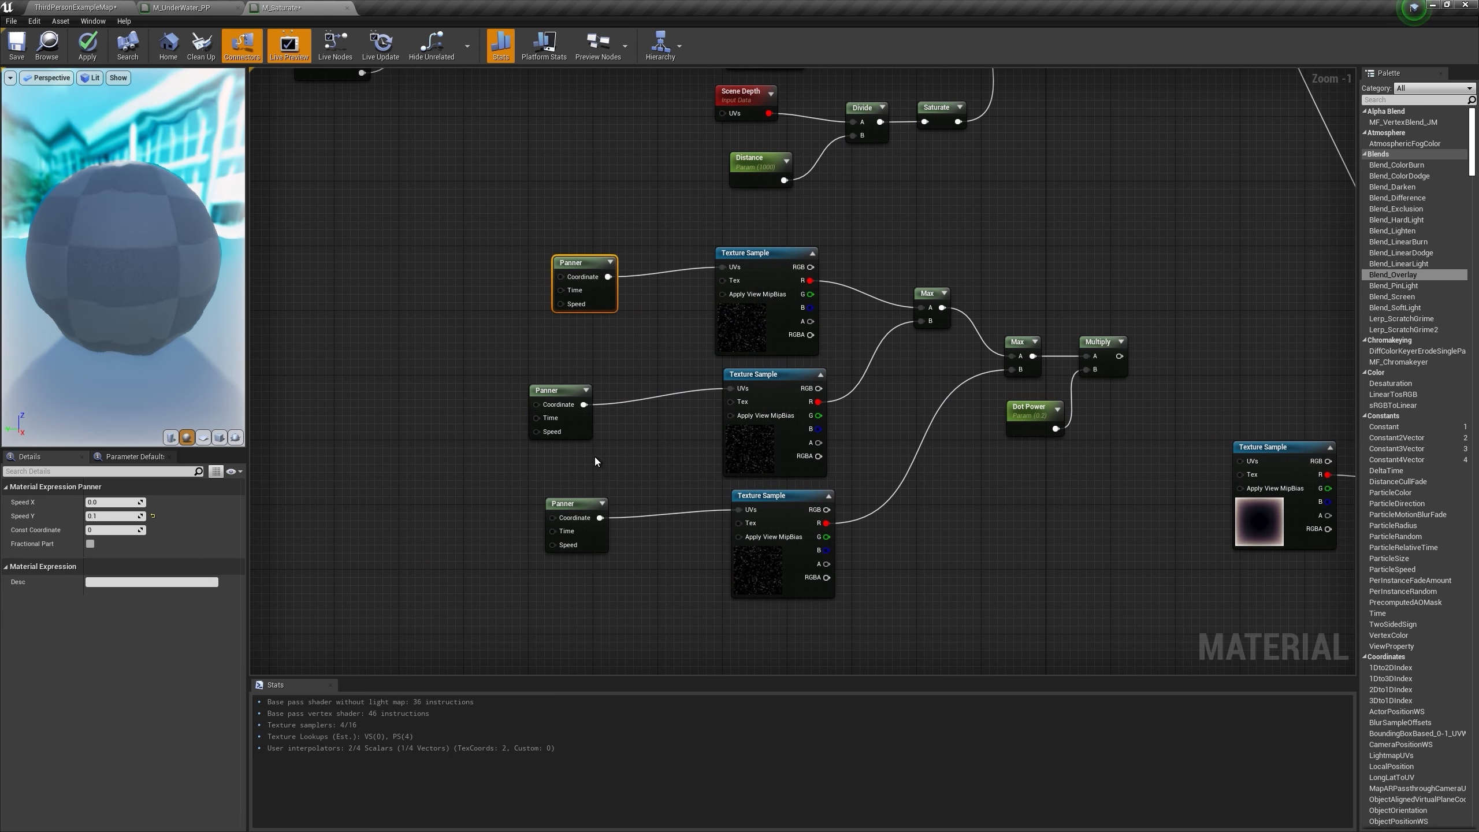
pyautogui.moveTo(738, 442); pyautogui.dragTo(601, 491, button='right')
pyautogui.moveTo(1145, 327); pyautogui.dragTo(879, 562, button='right')
pyautogui.scroll(-1, 879, 559)
pyautogui.moveTo(707, 233); pyautogui.dragTo(915, 228)
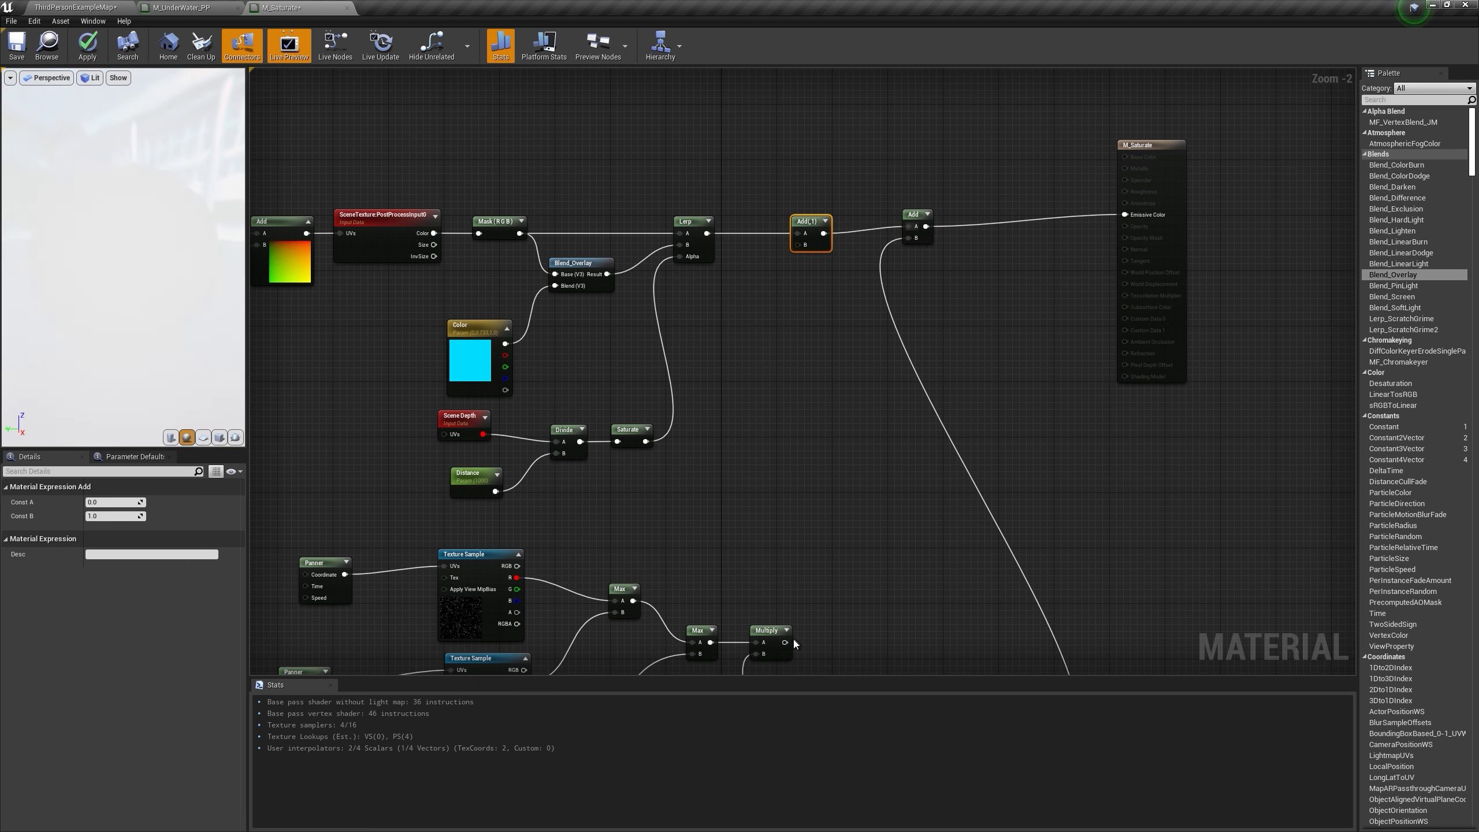
pyautogui.moveTo(786, 642); pyautogui.dragTo(786, 637)
pyautogui.moveTo(802, 246); pyautogui.dragTo(802, 245)
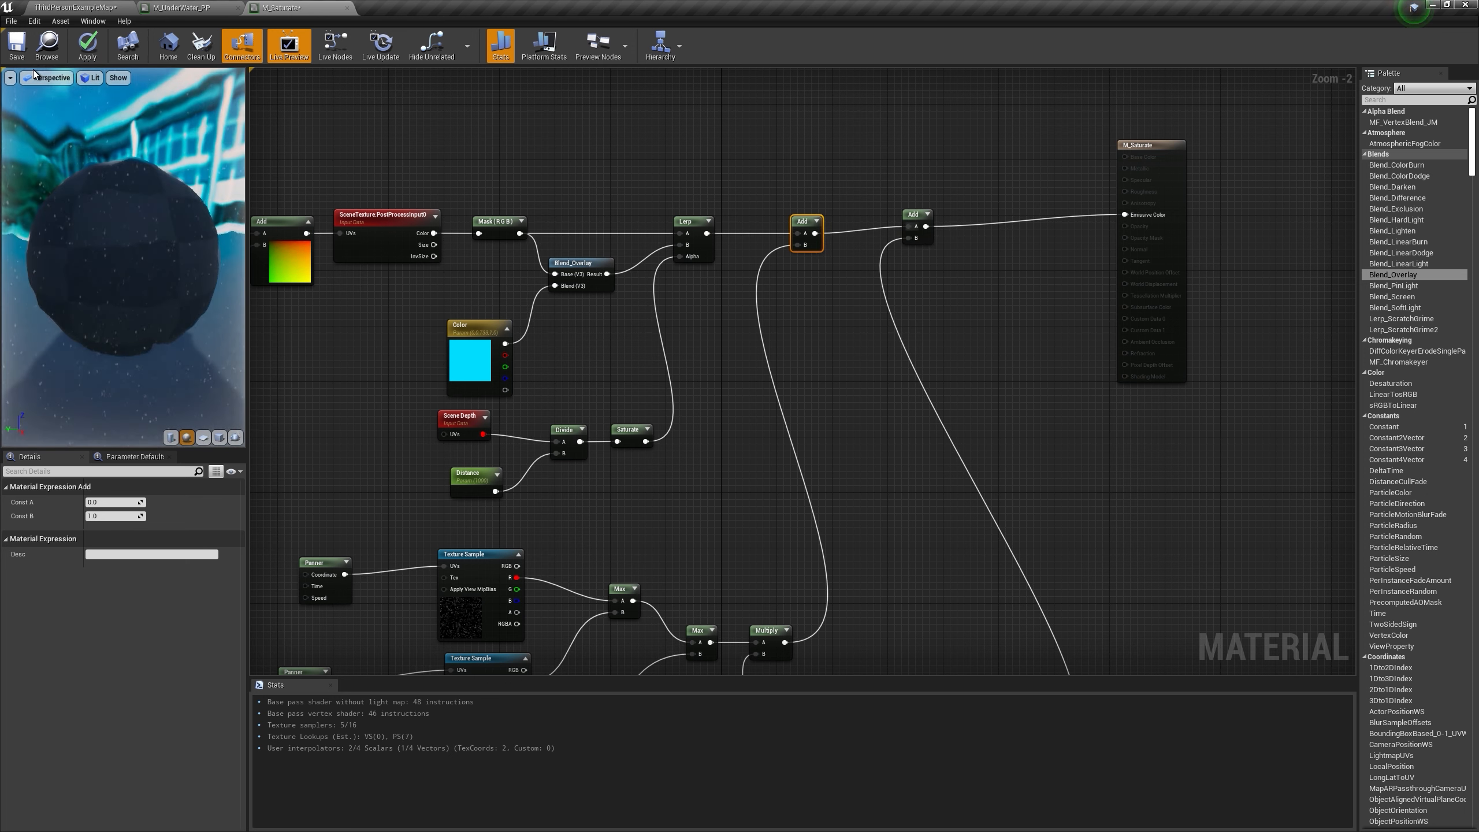
# Step: Apply the material changes and play the ThirdPersonExampleMap level to preview the moving dots
pyautogui.click(87, 47)
pyautogui.click(76, 7)
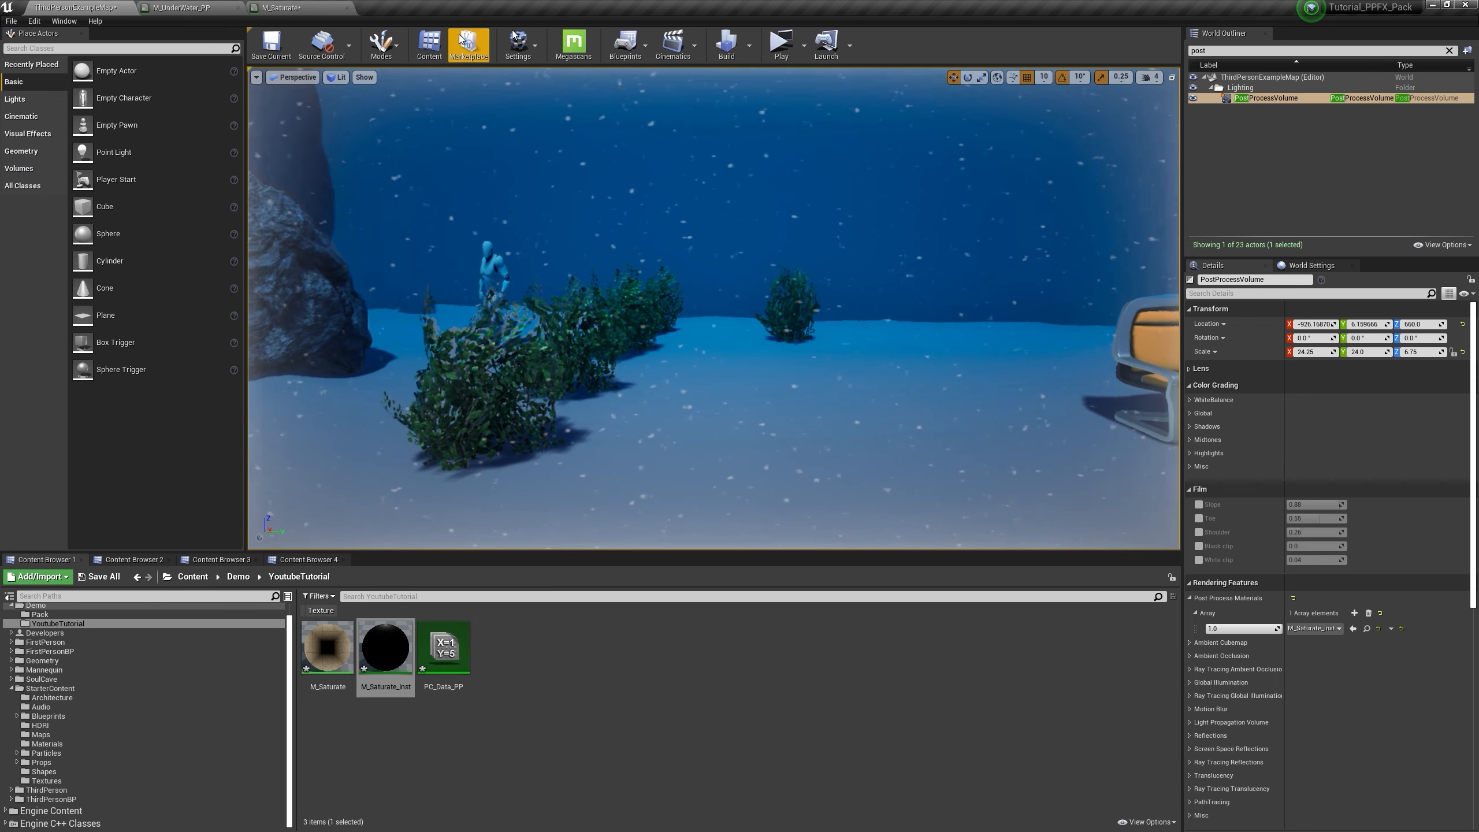
pyautogui.click(782, 45)
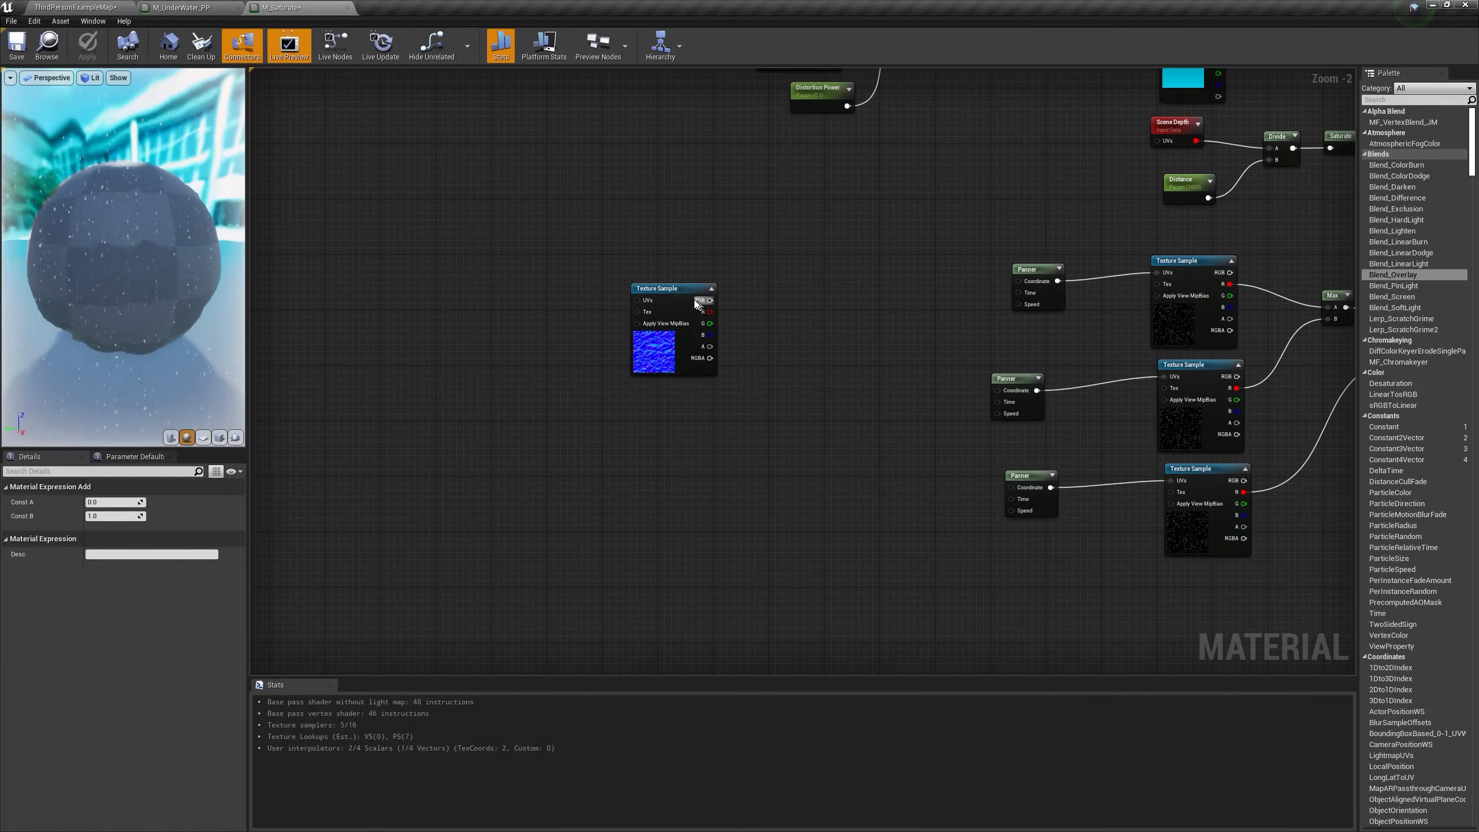
# Step: Drive the water normal Texture Sample's UVs with a TexCoord through a new Panner whose Speed Y is 0.01
pyautogui.moveTo(696, 302); pyautogui.dragTo(661, 387)
pyautogui.click(520, 248)
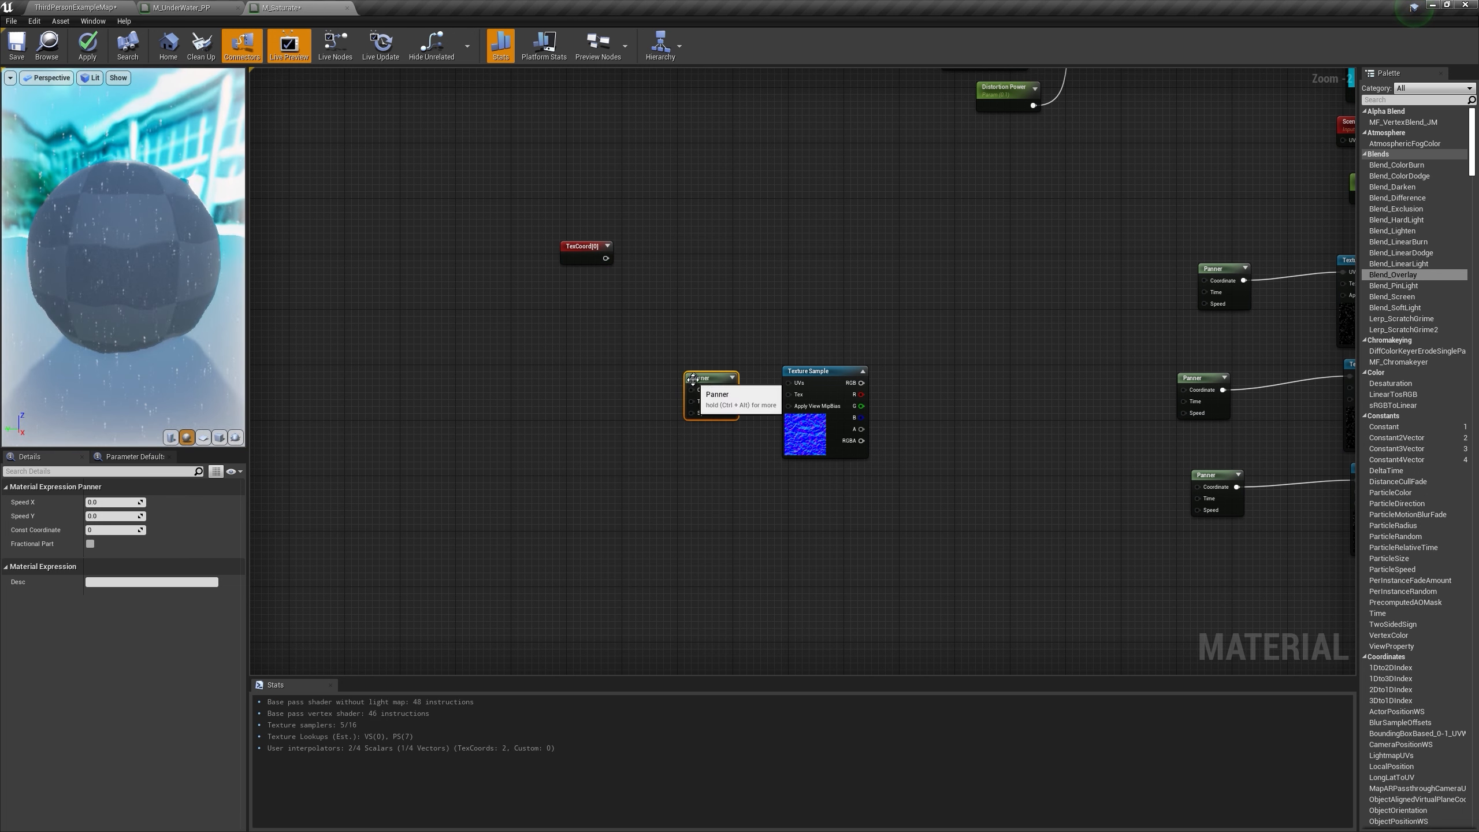
pyautogui.scroll(2, 646, 404)
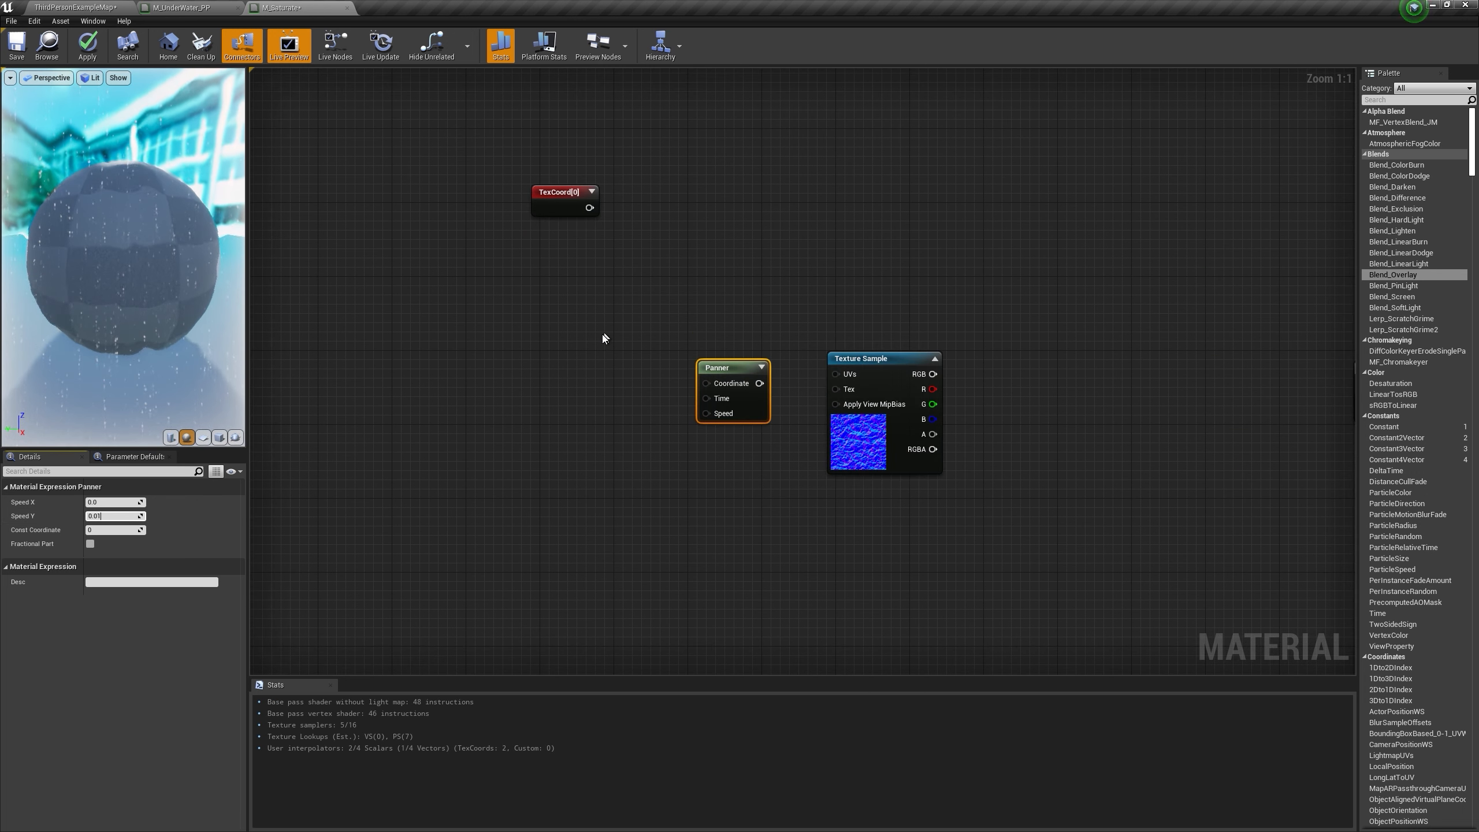
pyautogui.moveTo(589, 208); pyautogui.dragTo(709, 382)
pyautogui.moveTo(842, 377); pyautogui.dragTo(841, 376)
pyautogui.moveTo(874, 360); pyautogui.dragTo(845, 369)
# Step: Add a ComponentMask with R and G enabled to the water normal texture's RGB output and align it
pyautogui.moveTo(905, 384); pyautogui.dragTo(991, 361)
pyautogui.write('mask')
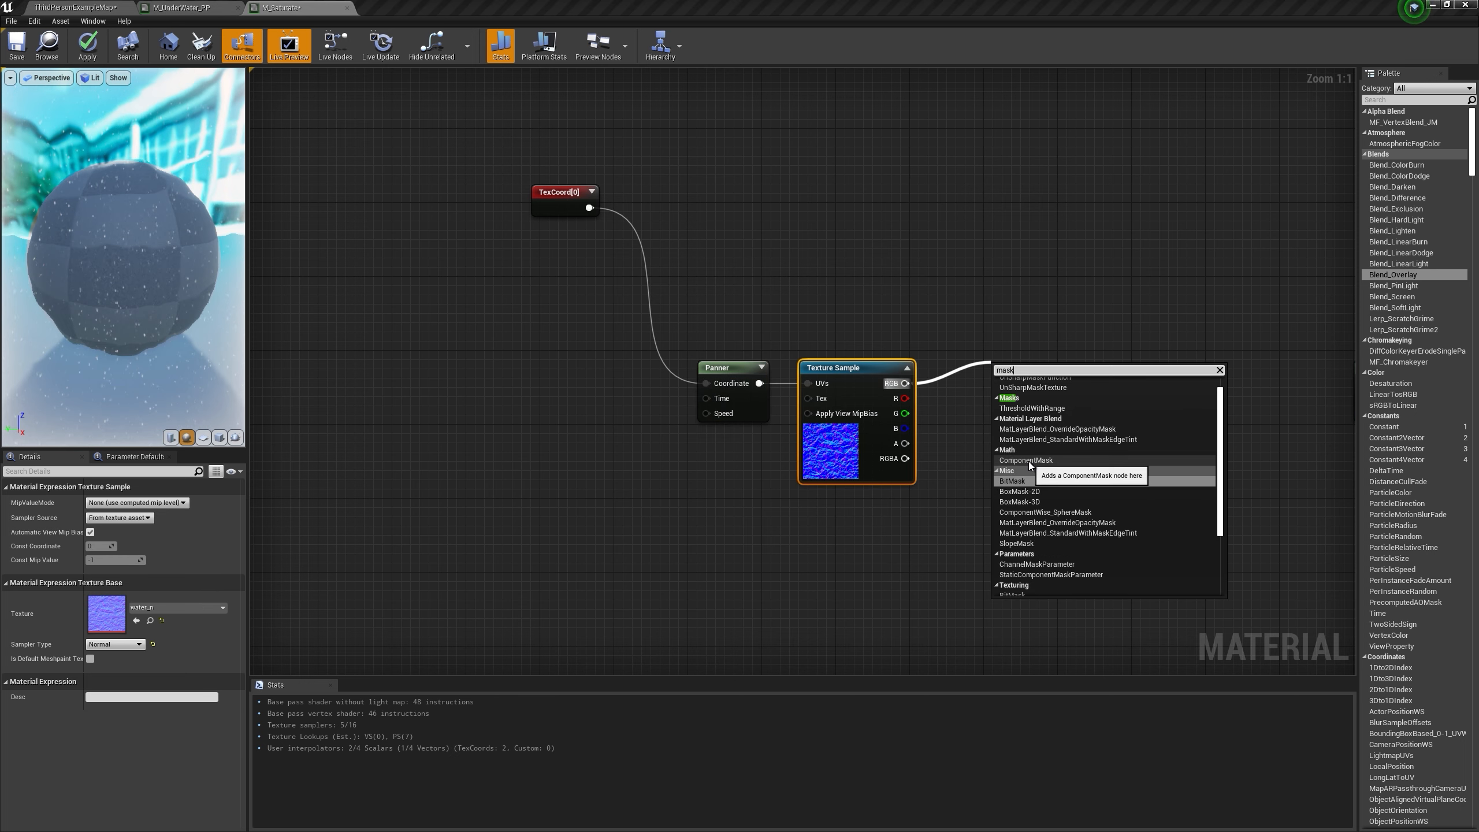
pyautogui.click(1029, 462)
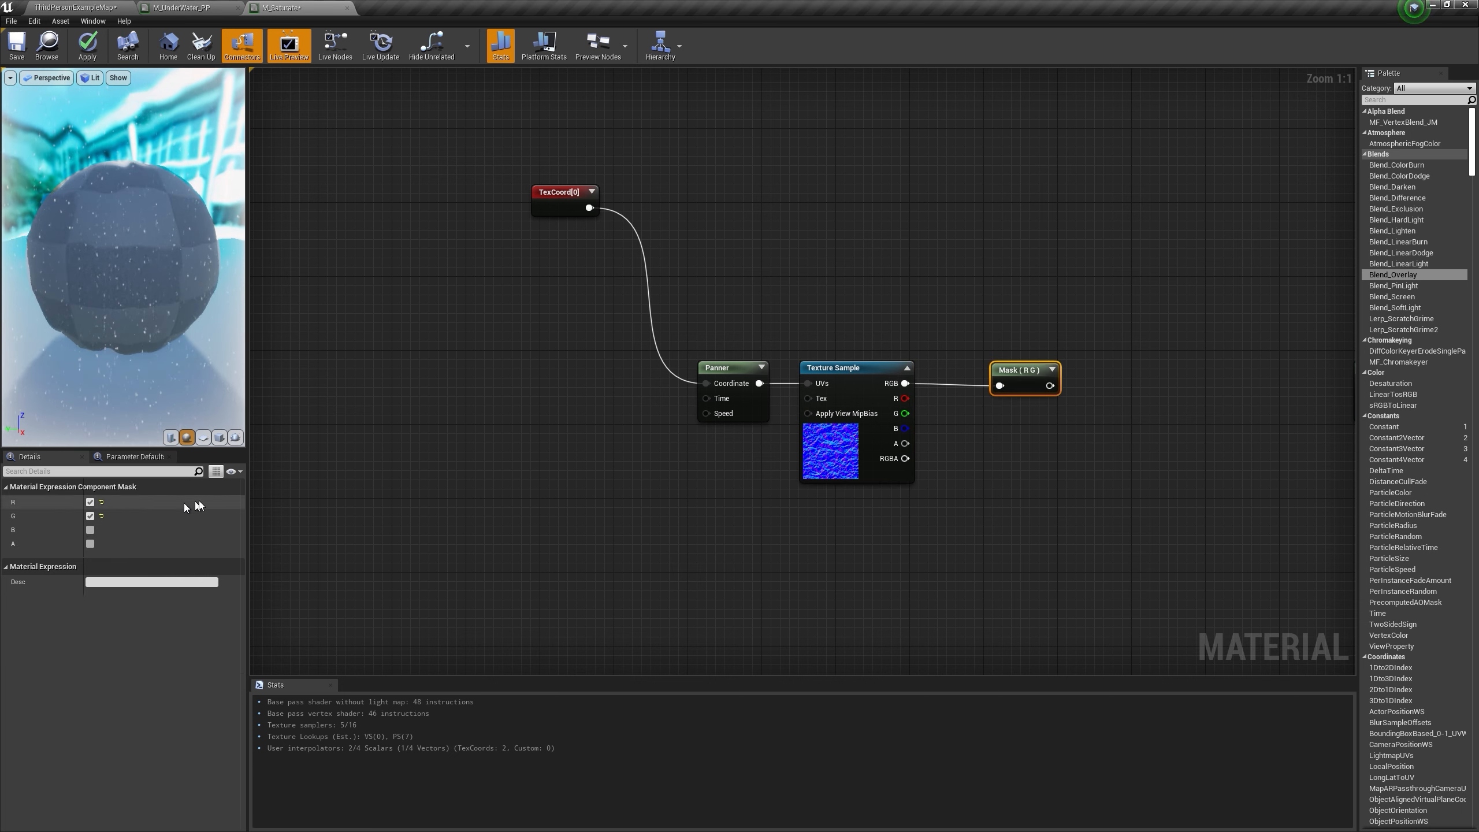
pyautogui.moveTo(1109, 399); pyautogui.dragTo(807, 402, button='right')
pyautogui.moveTo(732, 380); pyautogui.dragTo(695, 377)
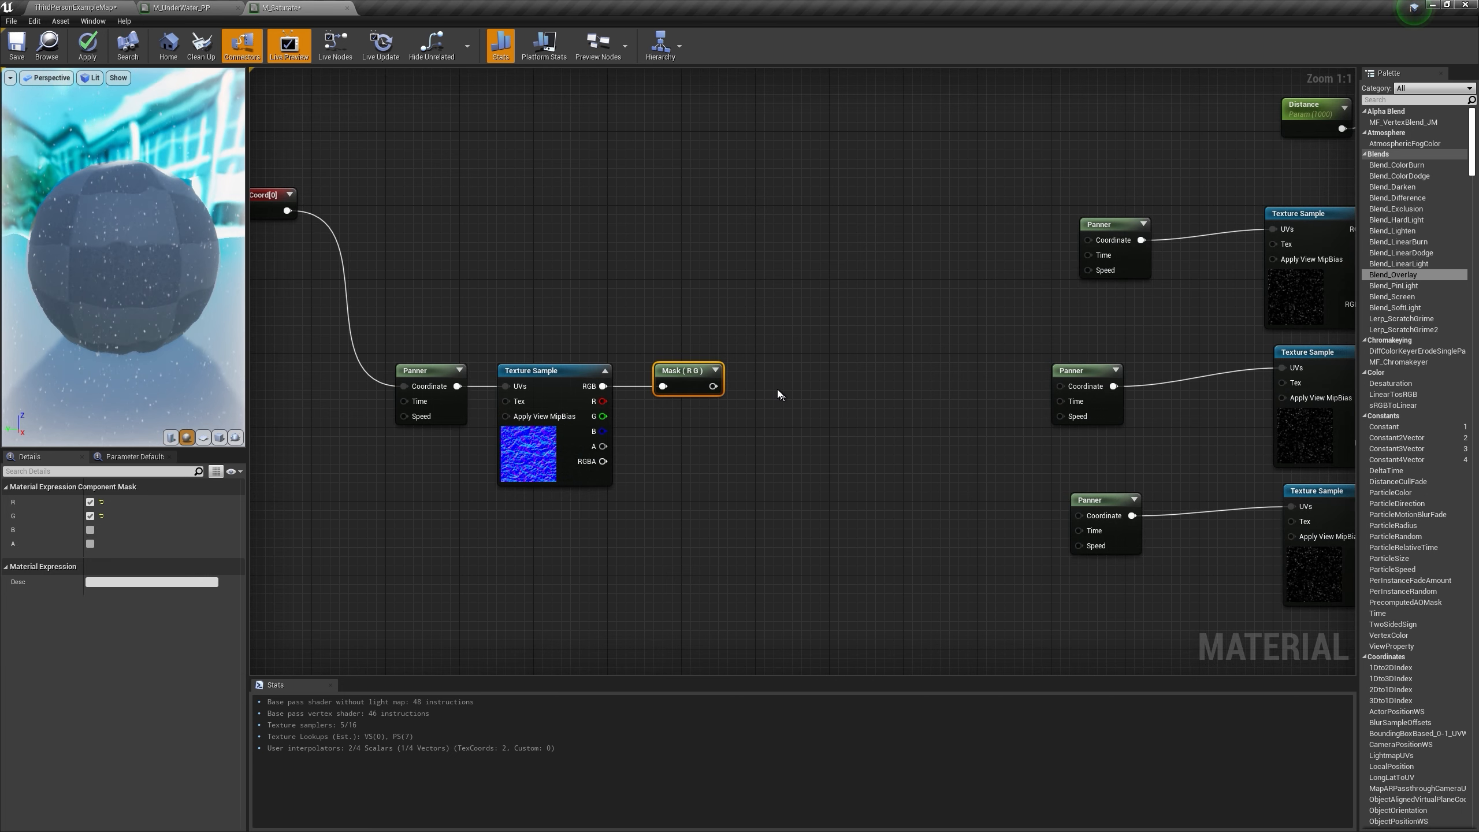
# Step: Add a Multiply node after the R G mask and set its Const B to 0.01
pyautogui.click(777, 389)
pyautogui.moveTo(780, 407); pyautogui.dragTo(789, 425)
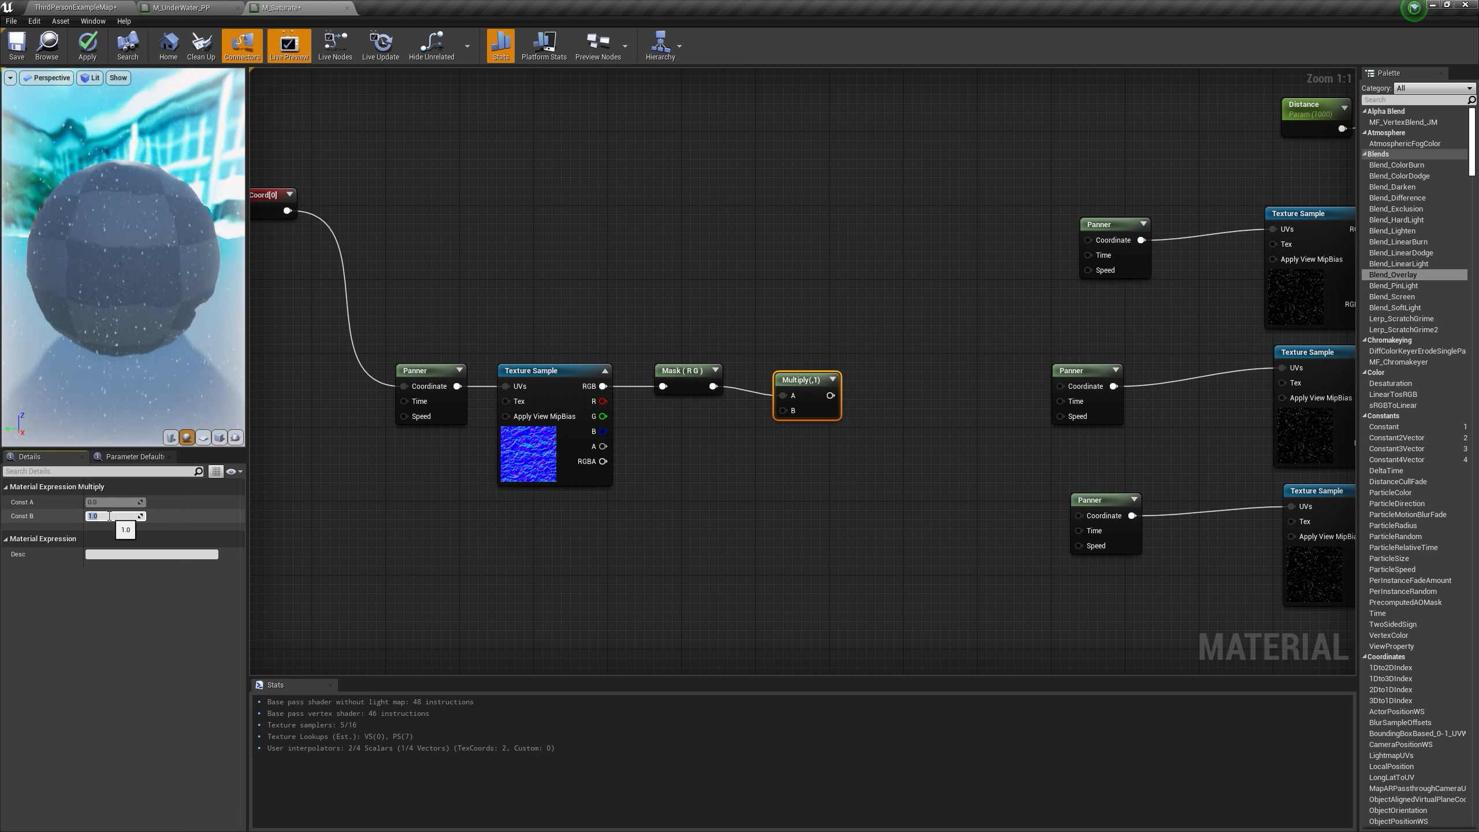
pyautogui.write('.01')
pyautogui.moveTo(812, 384); pyautogui.dragTo(802, 375)
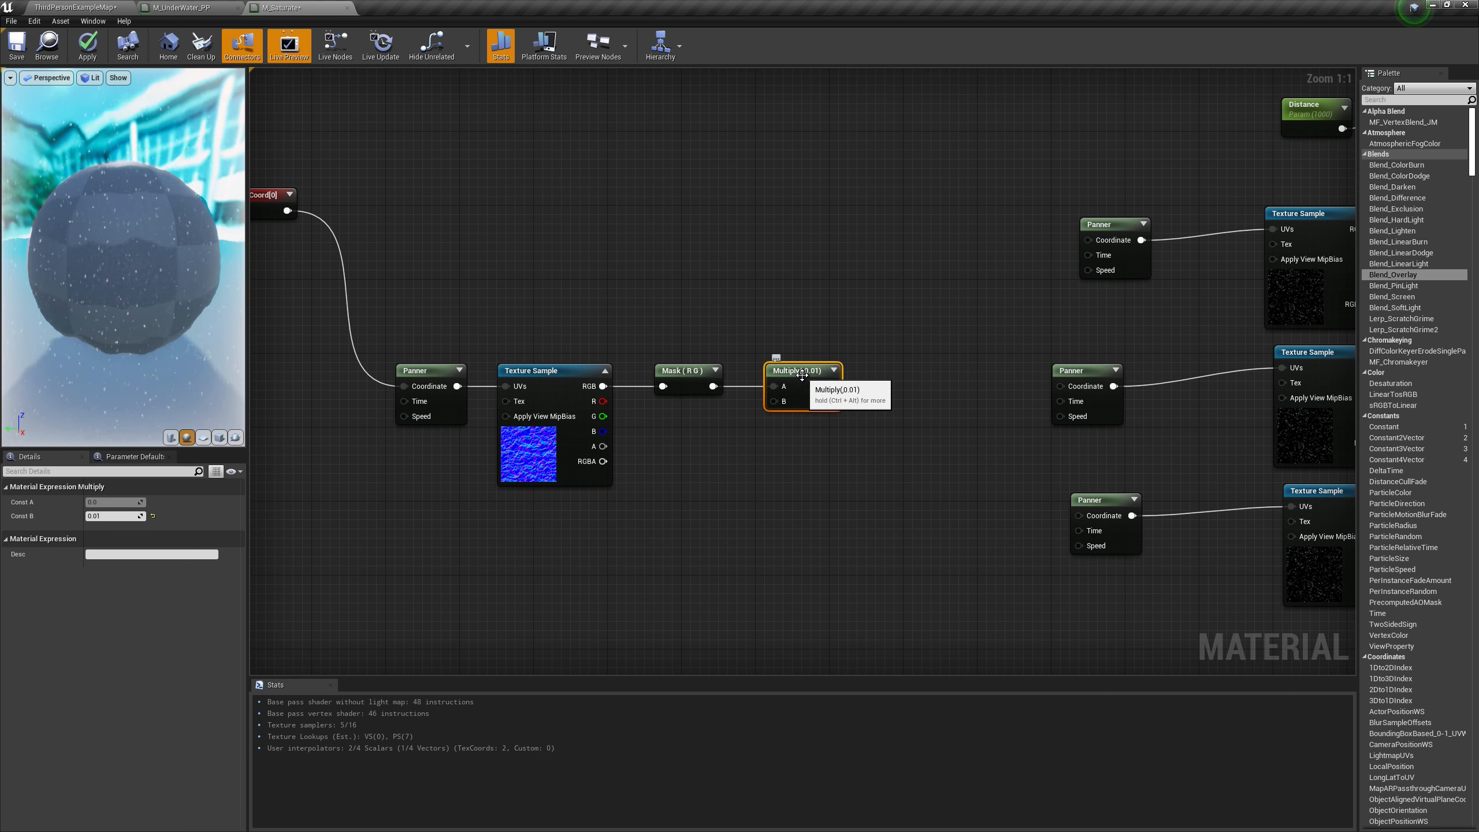
# Step: Add an Add node that sums the TexCoord in A with the 0.01 Multiply output in B
pyautogui.moveTo(752, 389); pyautogui.dragTo(805, 419, button='right')
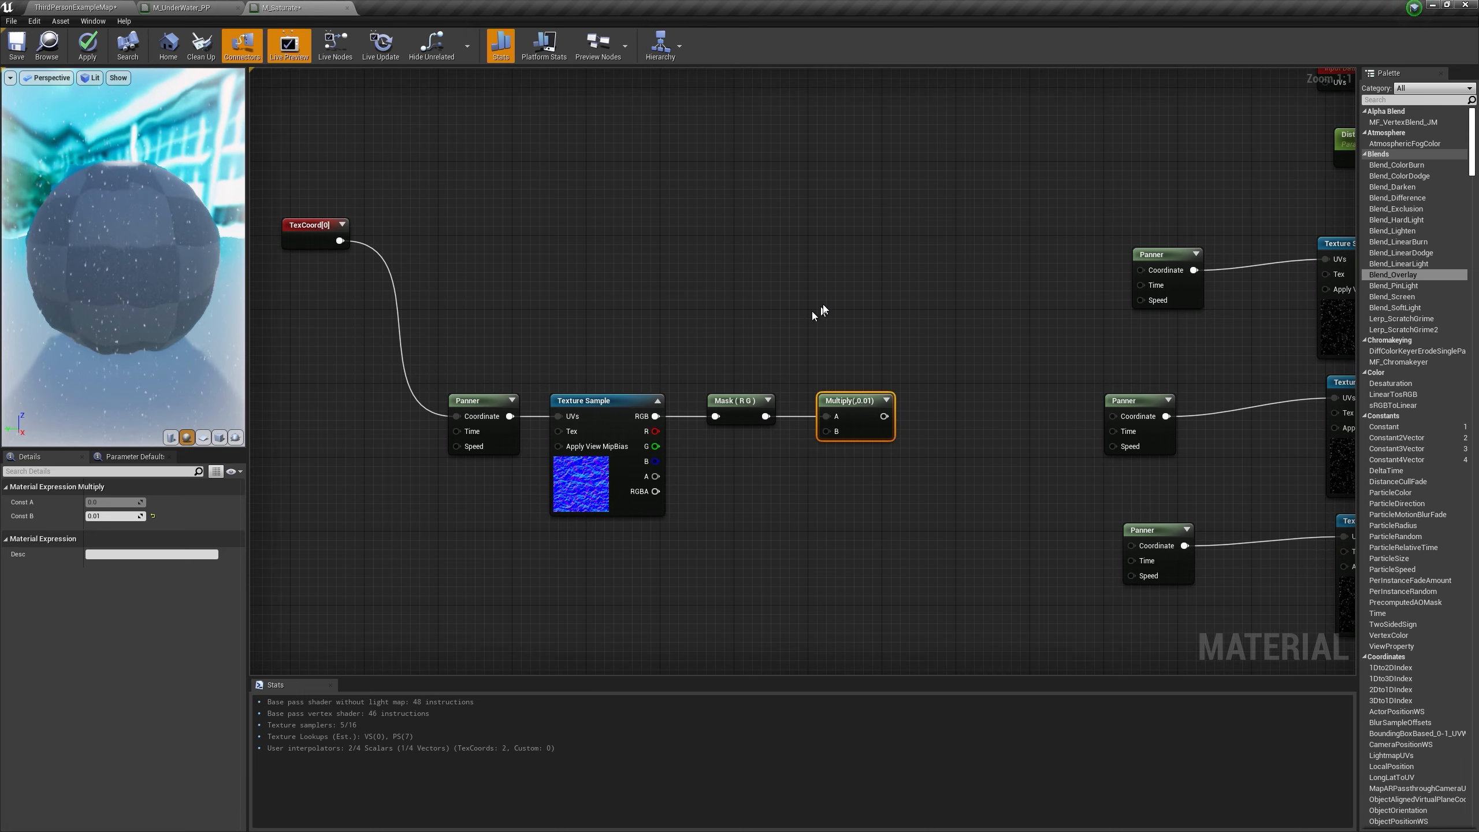
pyautogui.click(876, 241)
pyautogui.click(896, 231)
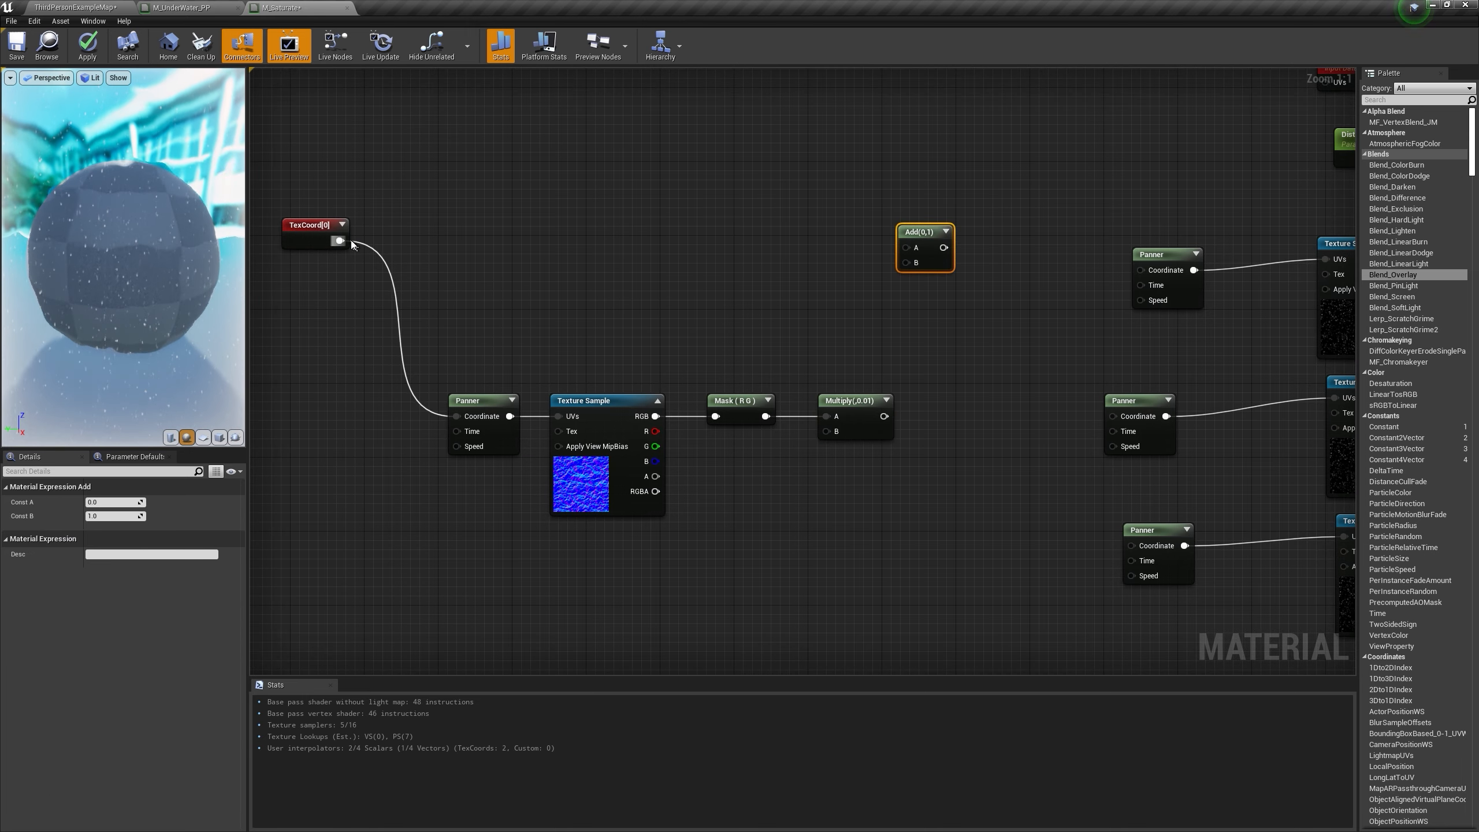
pyautogui.moveTo(344, 244); pyautogui.dragTo(907, 248)
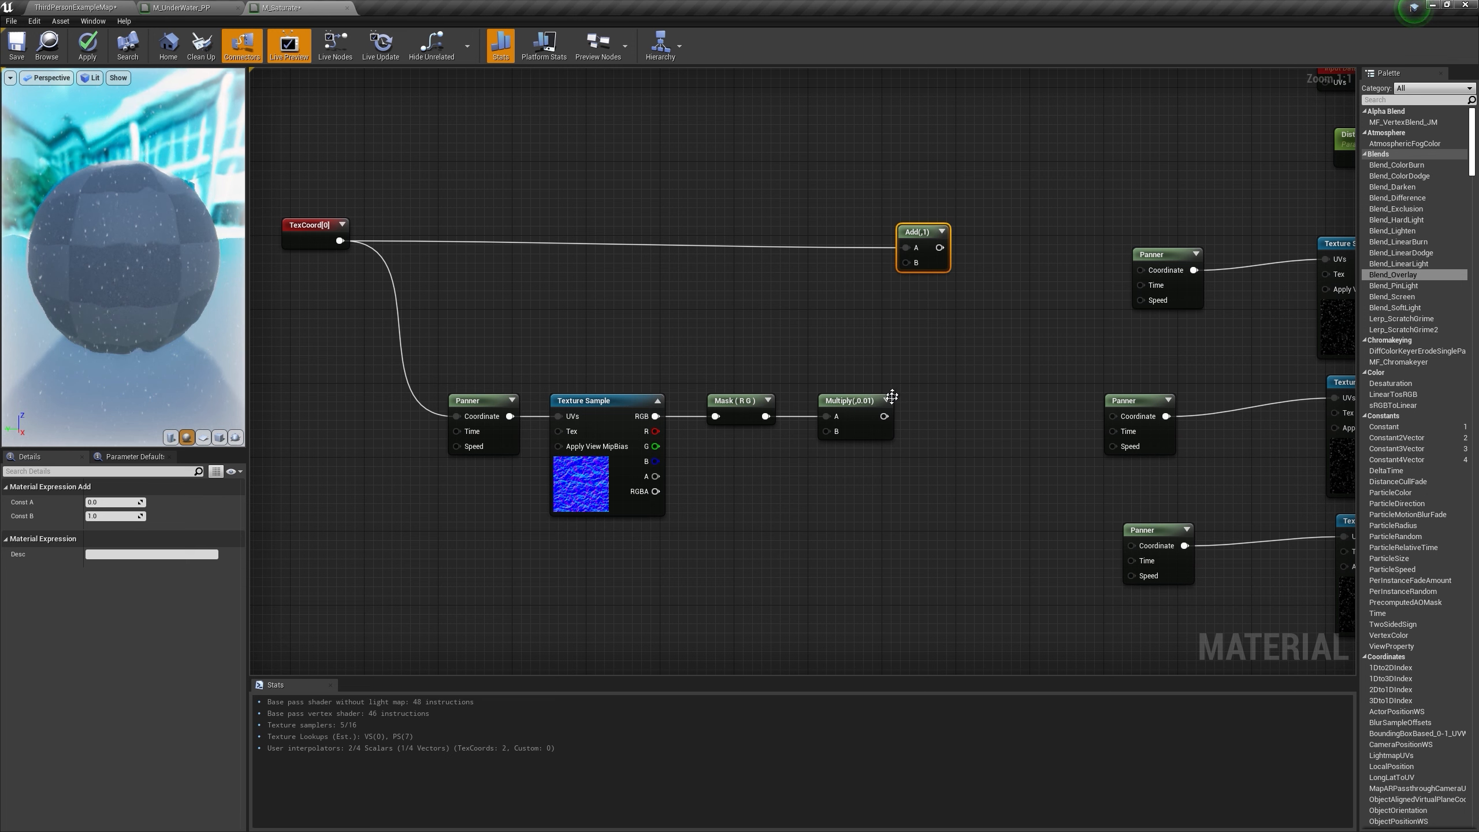
pyautogui.moveTo(885, 416); pyautogui.dragTo(901, 353)
# Step: Place a new Multiply node before the star Panners and connect the distorted-coordinate Add output to its A input
pyautogui.moveTo(909, 265); pyautogui.dragTo(982, 282)
pyautogui.press('m')
pyautogui.click(973, 260)
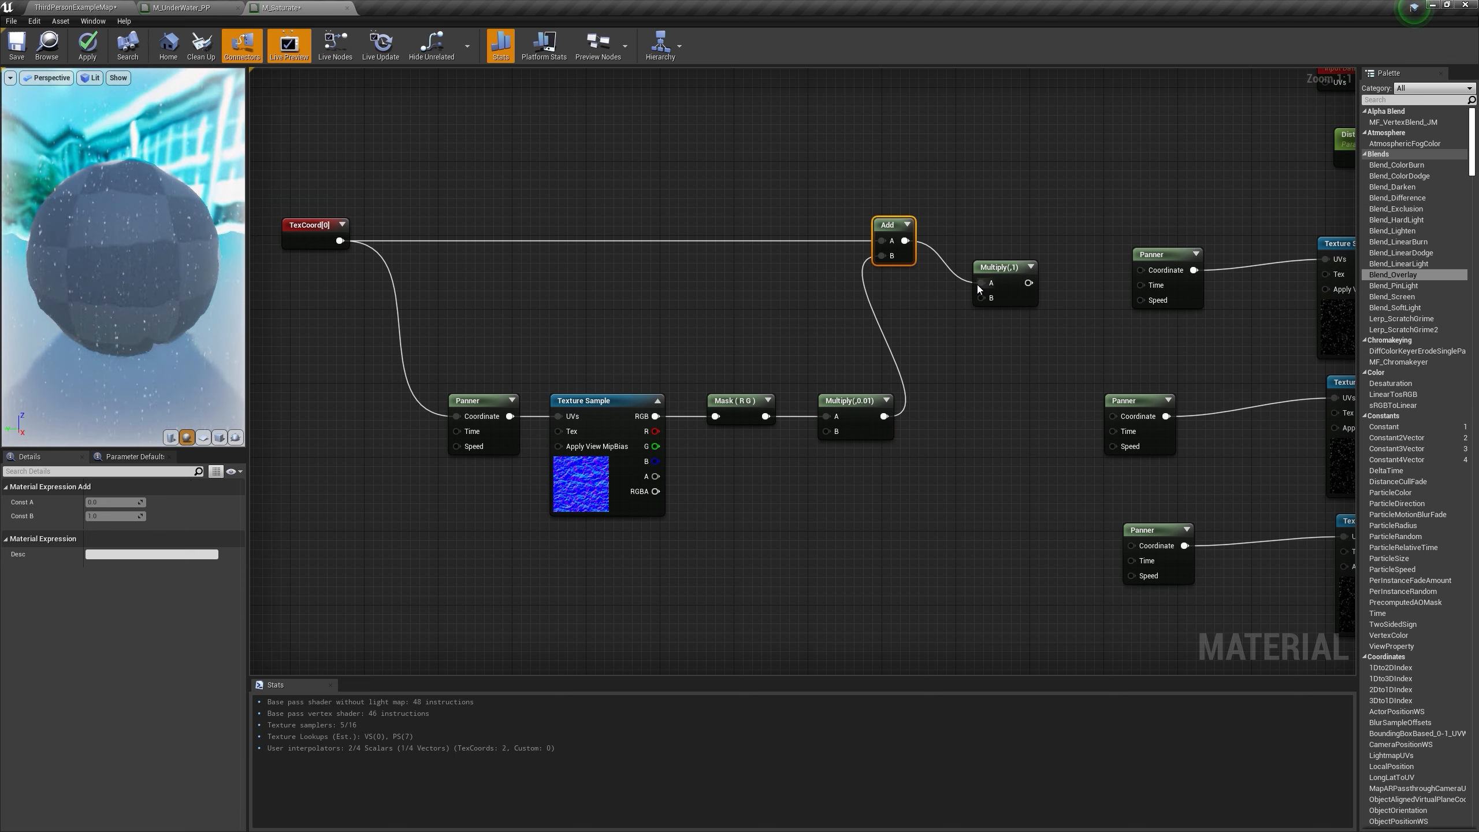
# Step: Set Const B of the new Multiply node before the star Panners to 3
pyautogui.click(998, 274)
pyautogui.click(128, 517)
pyautogui.write('3')
pyautogui.press('Return')
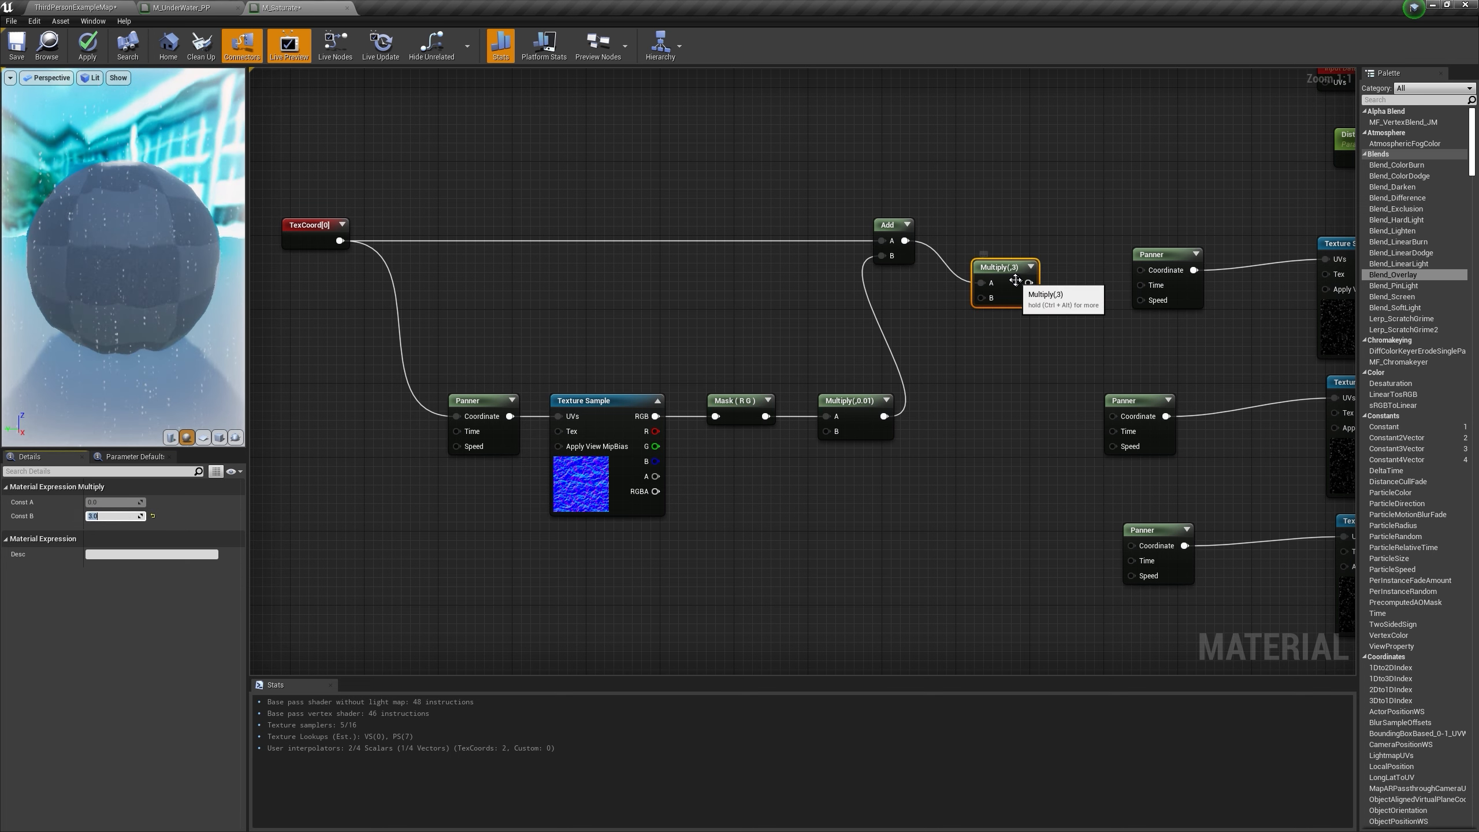
# Step: Align the 3x Multiply beside the Add node and connect its output to the Coordinate inputs of all three star Panners
pyautogui.moveTo(1016, 281); pyautogui.dragTo(1000, 248)
pyautogui.moveTo(1153, 271); pyautogui.dragTo(1154, 271)
pyautogui.moveTo(1013, 250); pyautogui.dragTo(1119, 416)
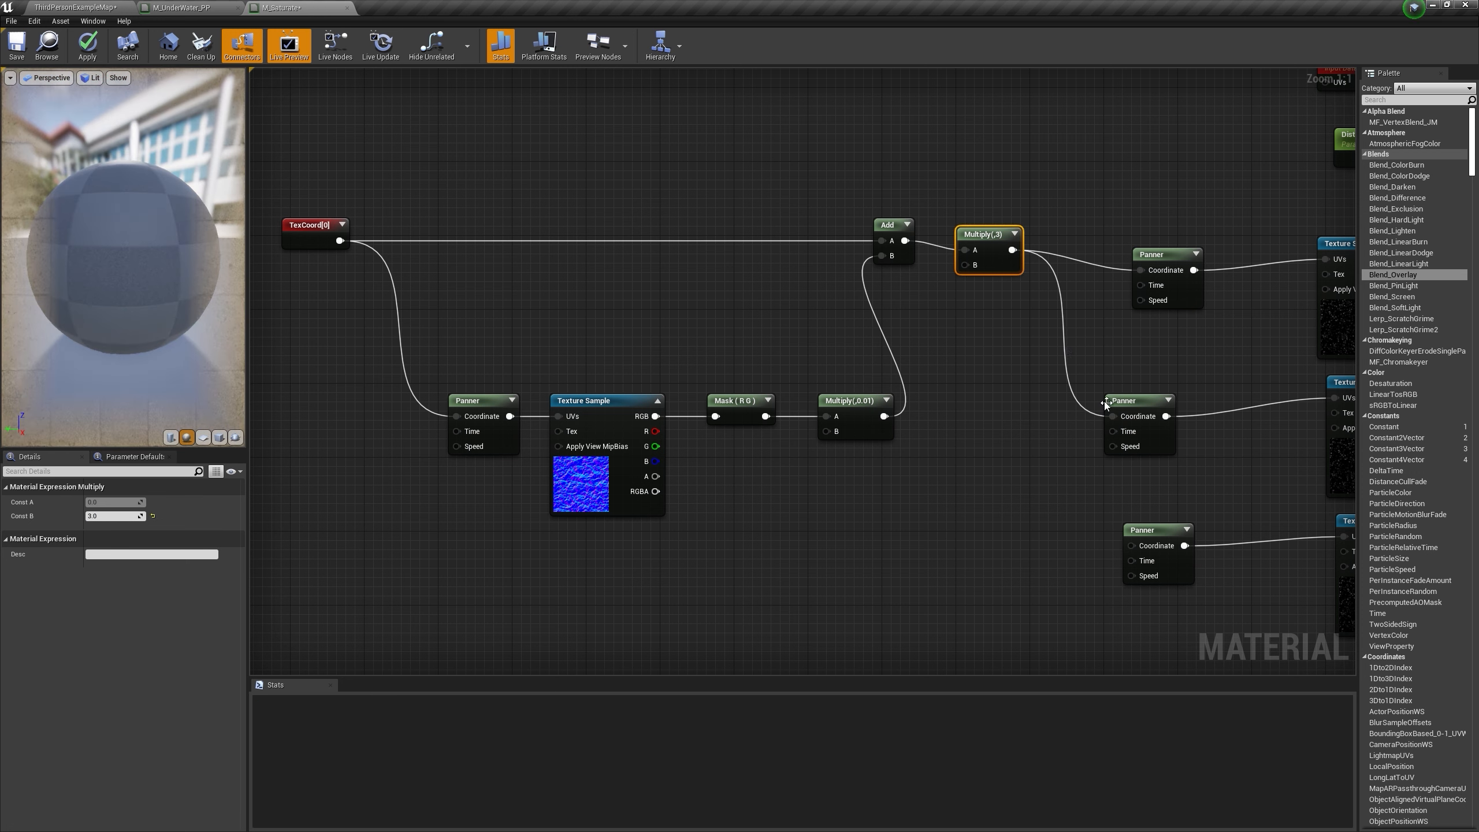
pyautogui.moveTo(1116, 516); pyautogui.dragTo(1131, 546)
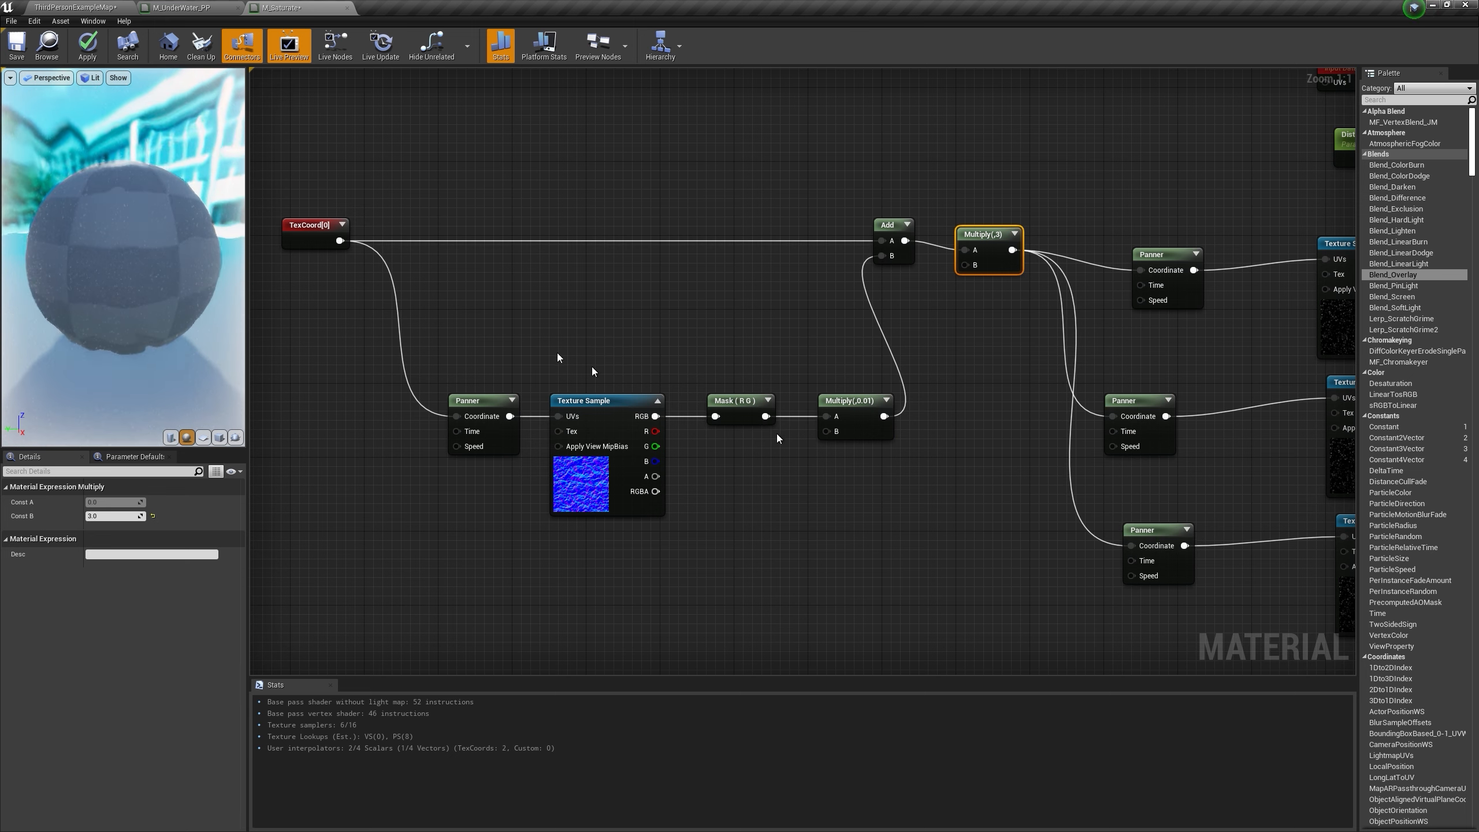
# Step: Apply the material and play the level to check the distorted particle dots, then return to the material graph
pyautogui.click(78, 49)
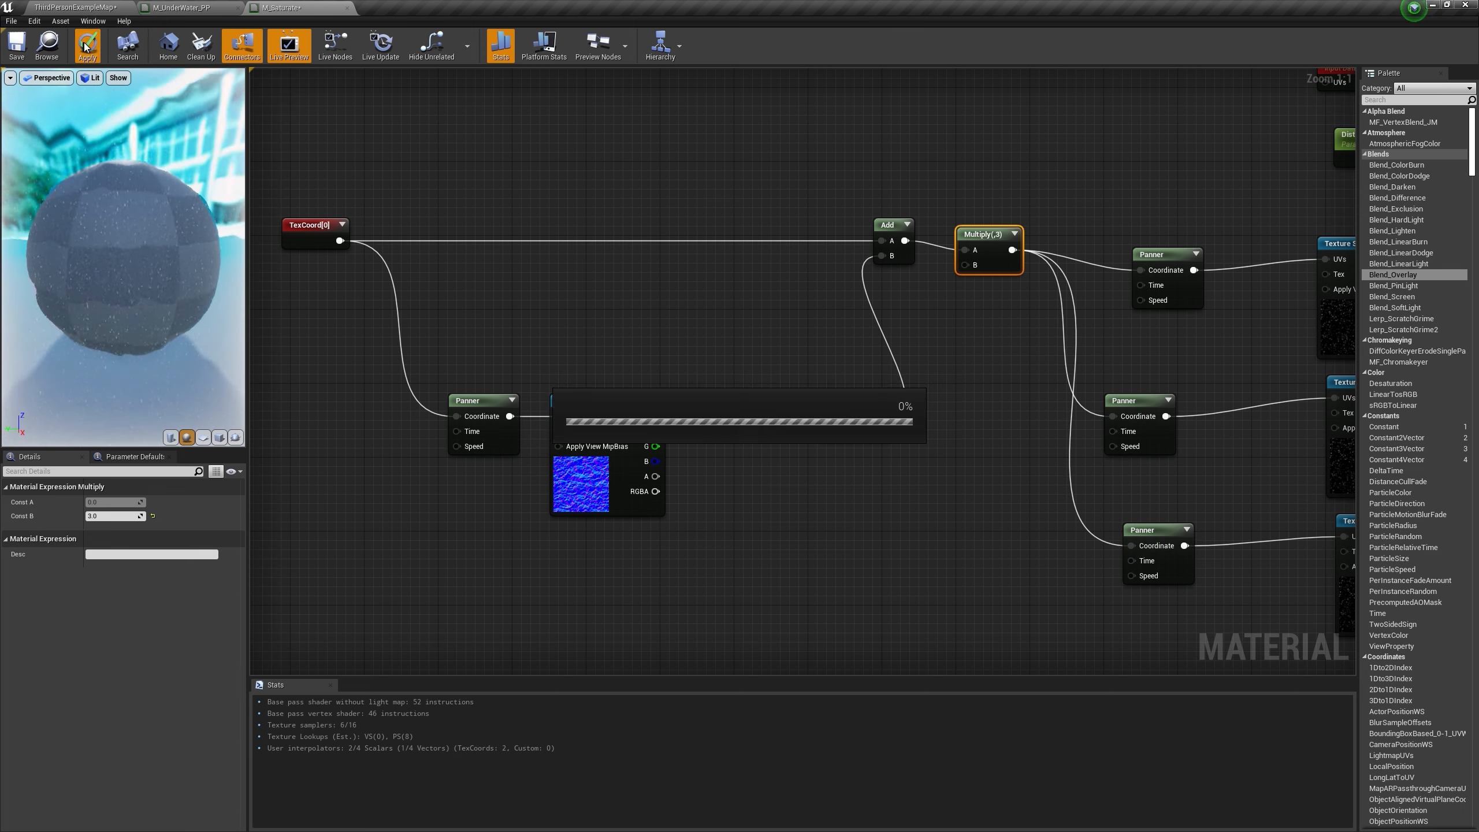
pyautogui.click(76, 6)
pyautogui.click(783, 42)
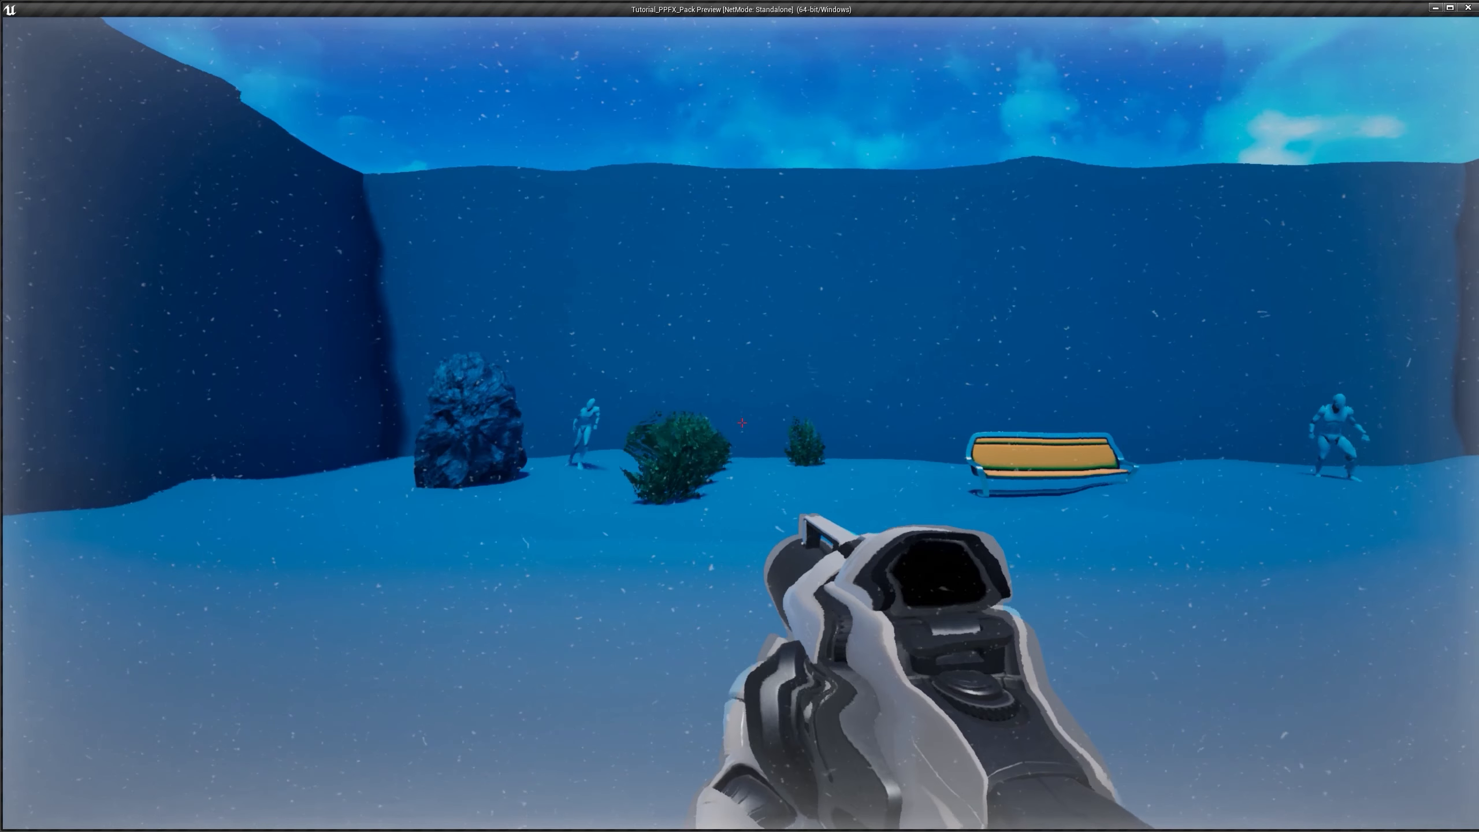
pyautogui.press('Escape')
pyautogui.click(282, 6)
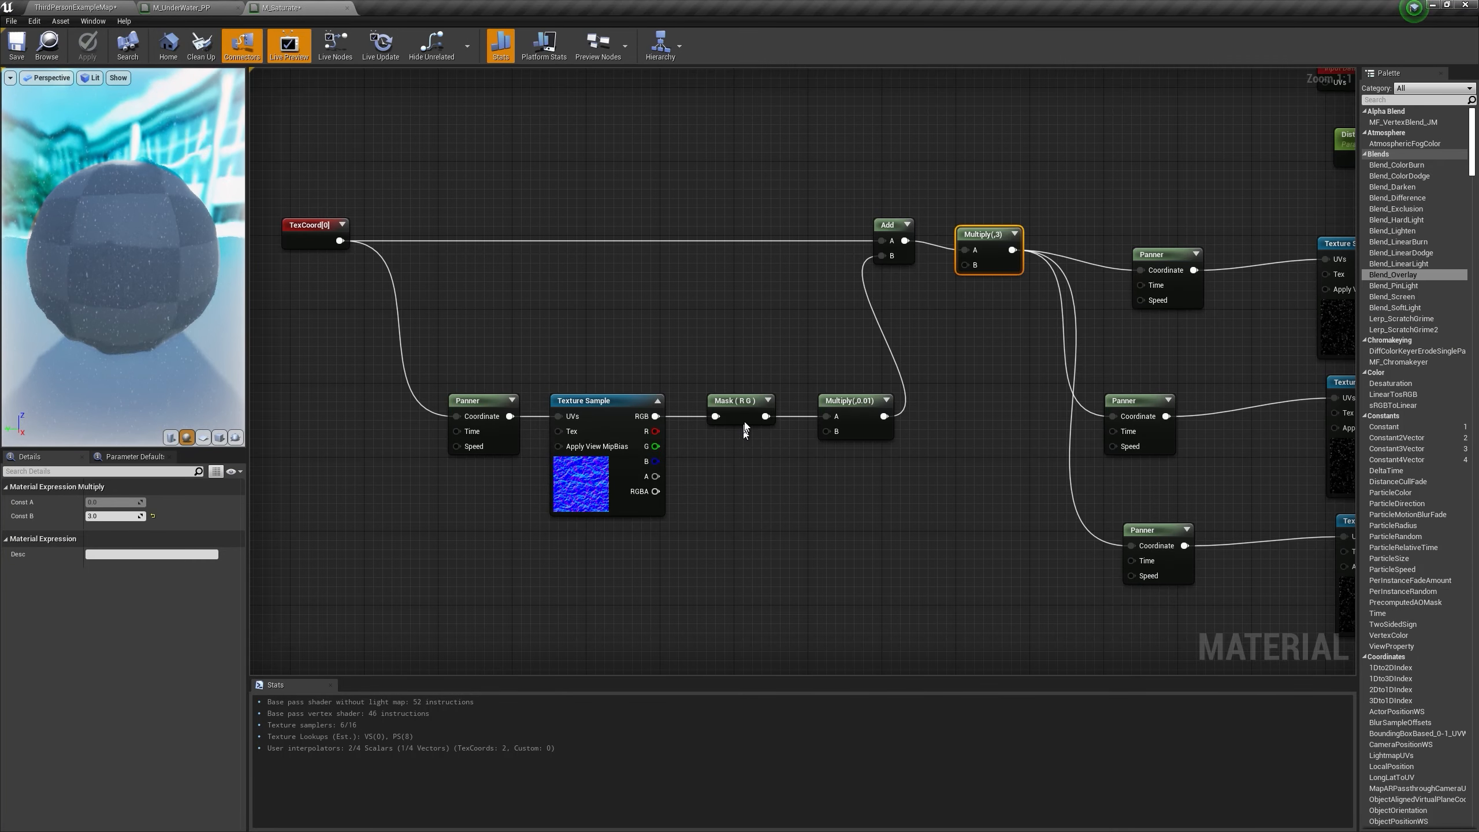
# Step: Set Const B of the Multiply after the R G mask to 0.005 and apply the material
pyautogui.click(841, 404)
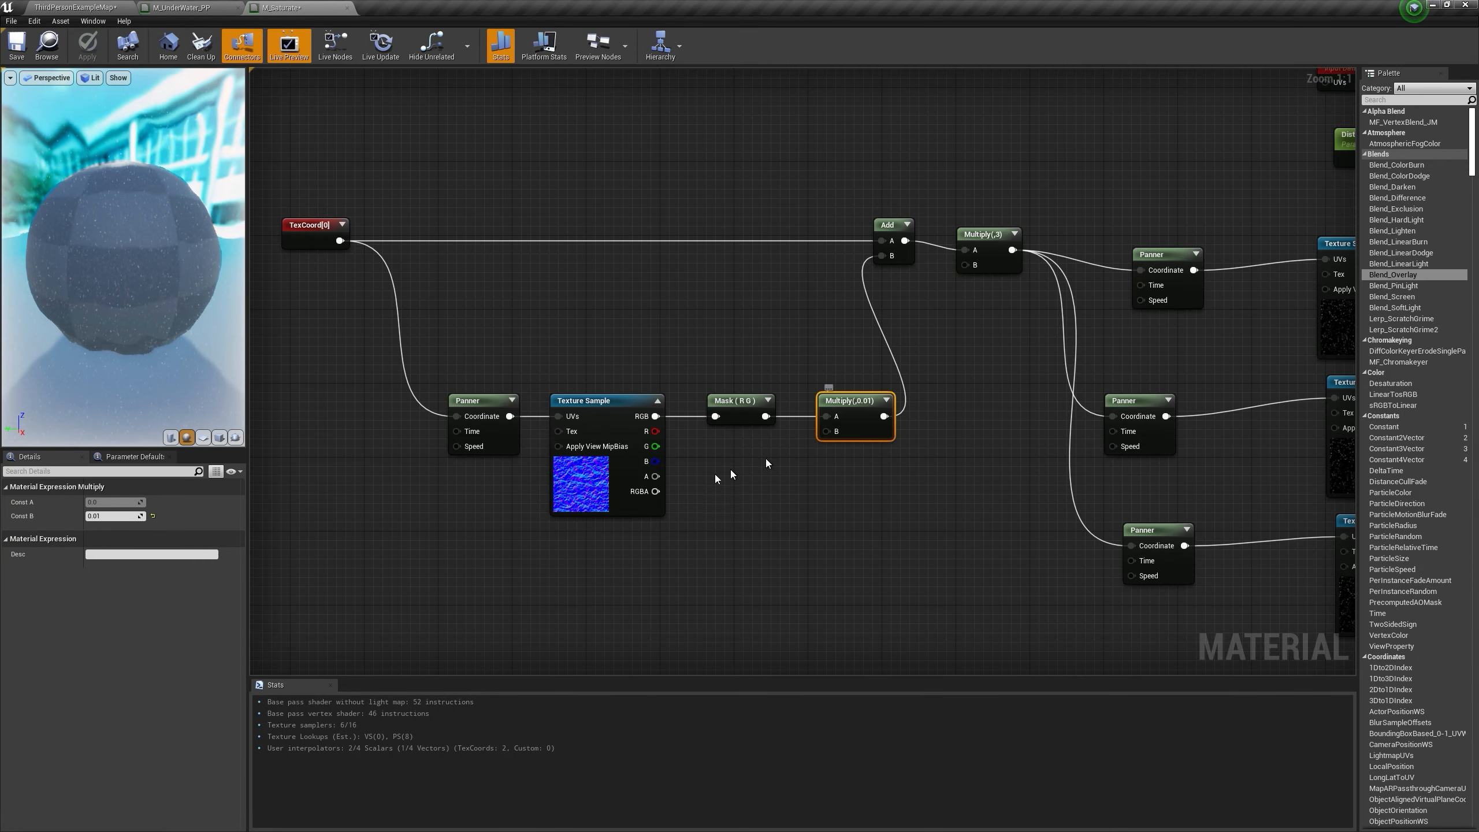
pyautogui.click(117, 517)
pyautogui.write('0.005')
pyautogui.press('Return')
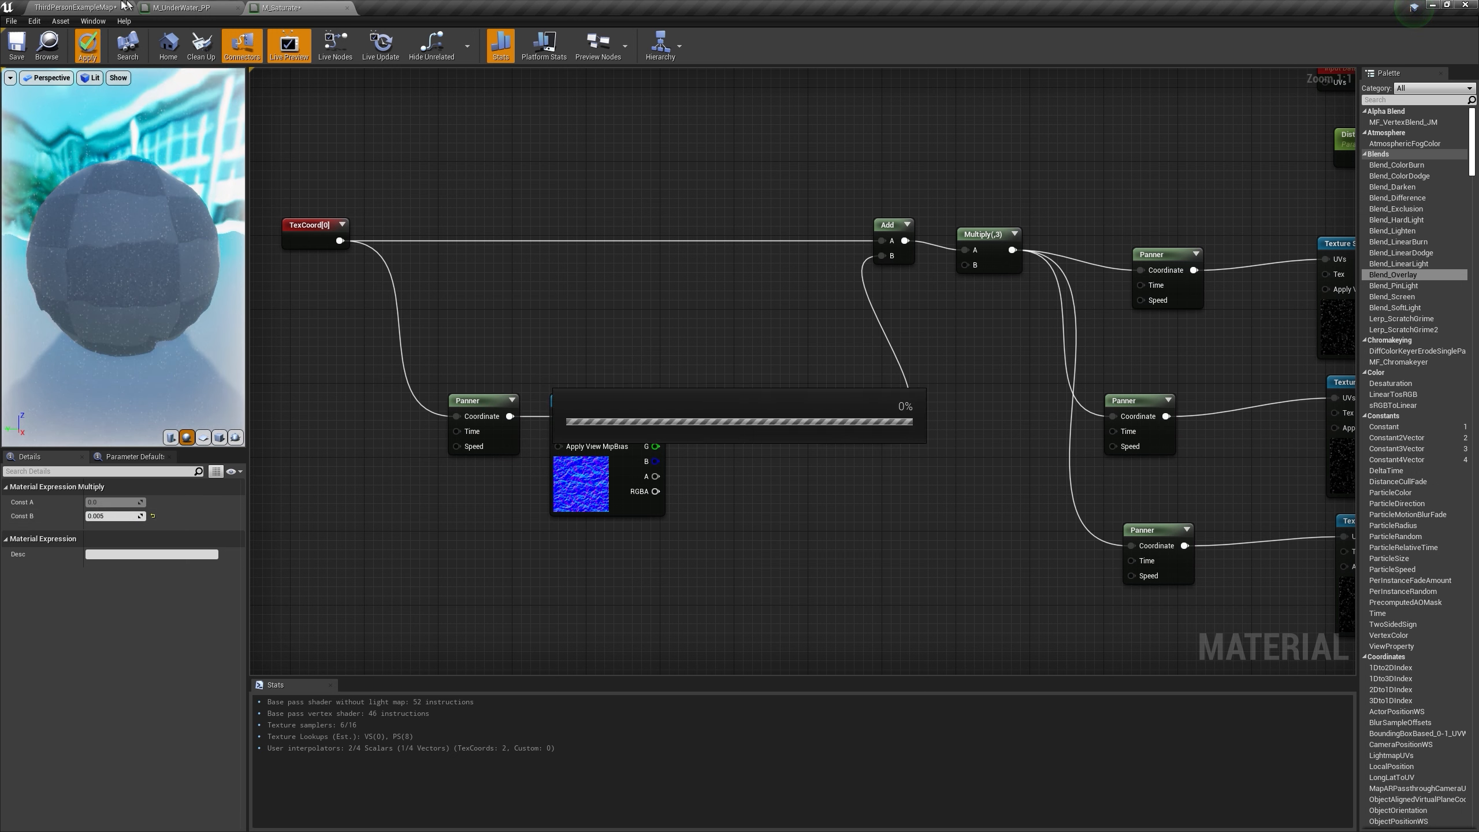
pyautogui.click(126, 7)
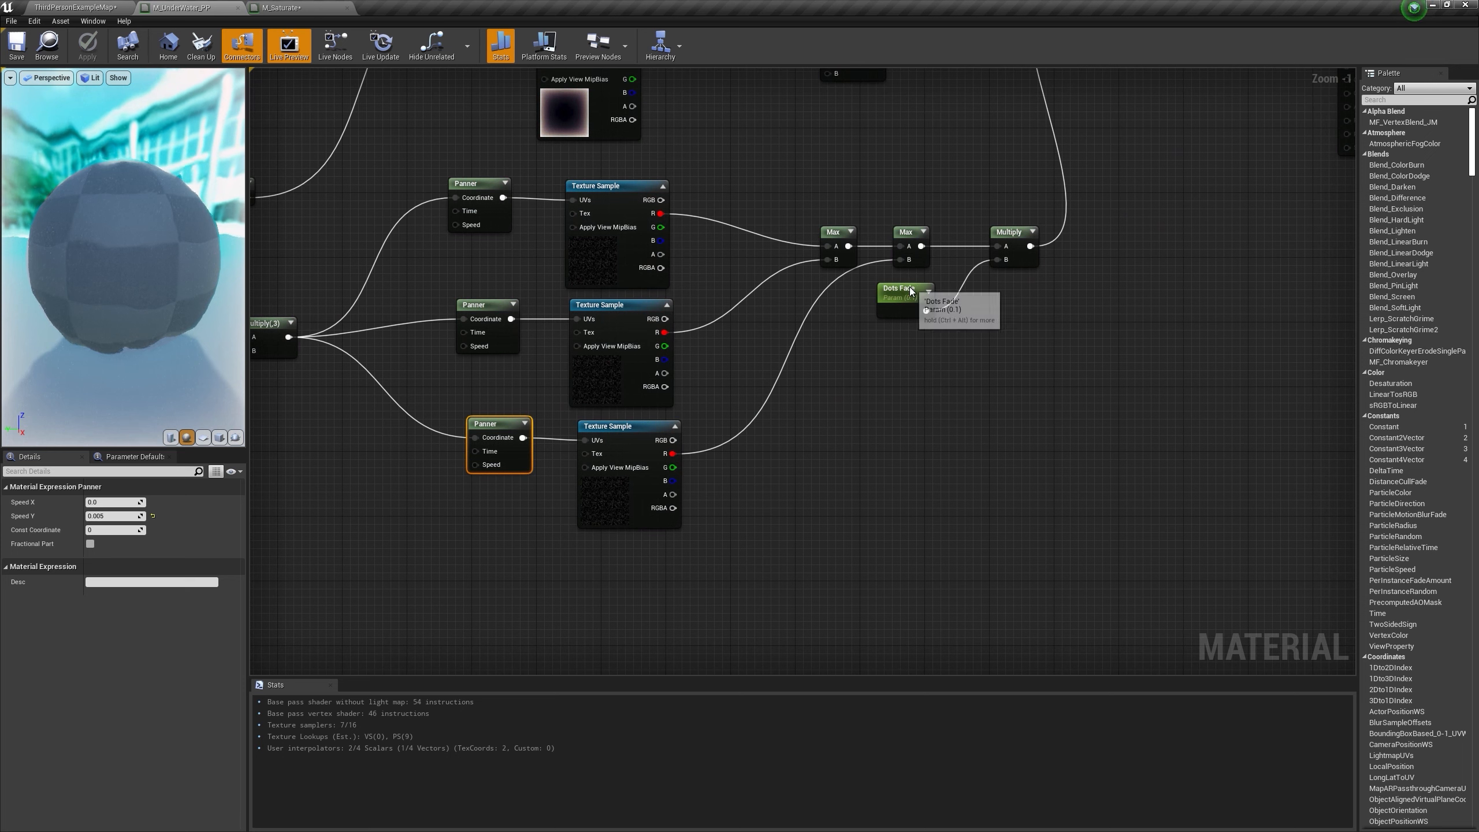
# Step: Set Speed Y of the lowest star Panner in M_UnderWater_PP to 0.05 and apply the material
pyautogui.click(911, 291)
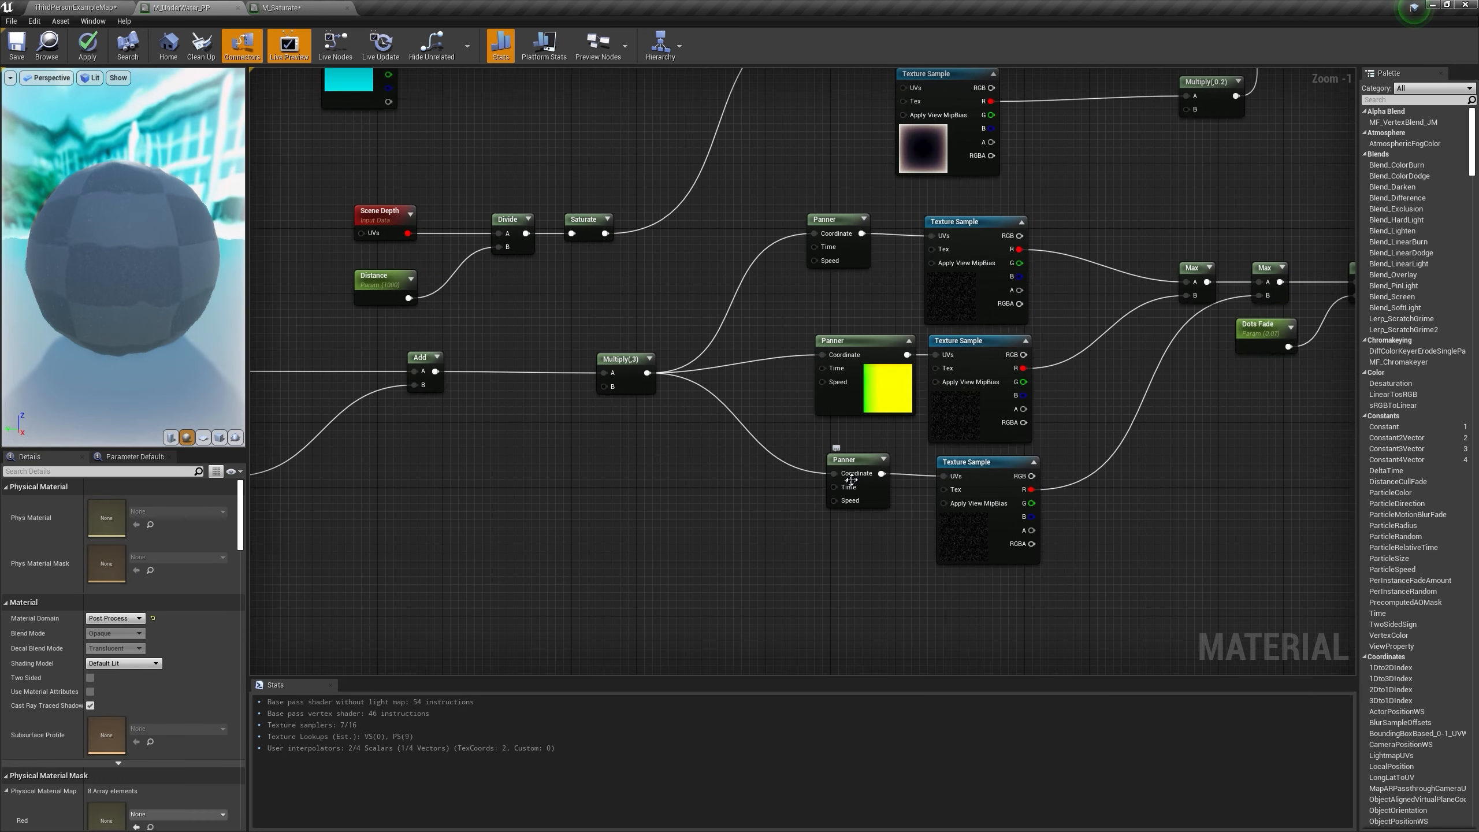
pyautogui.click(856, 475)
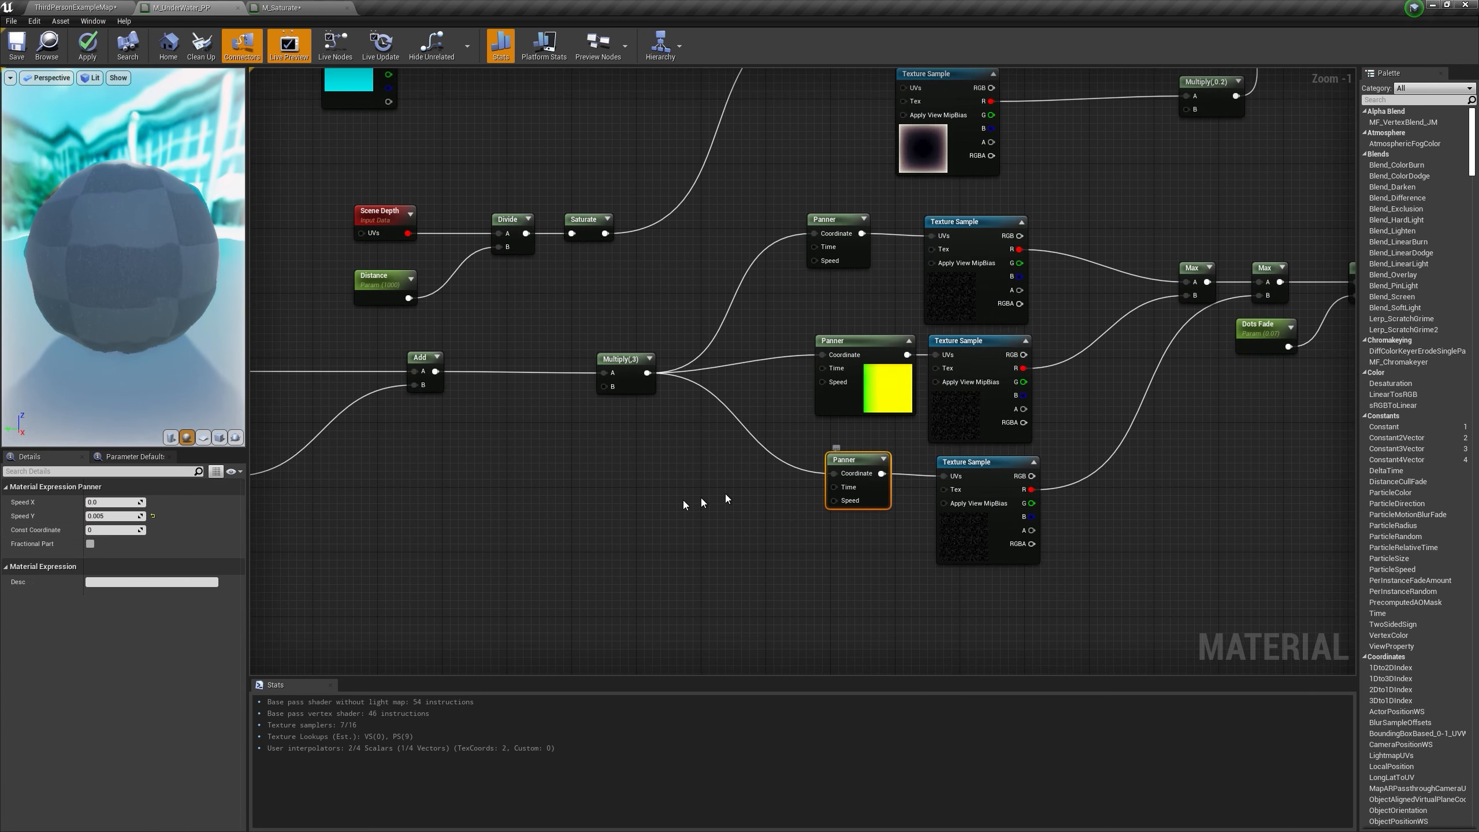
pyautogui.click(118, 529)
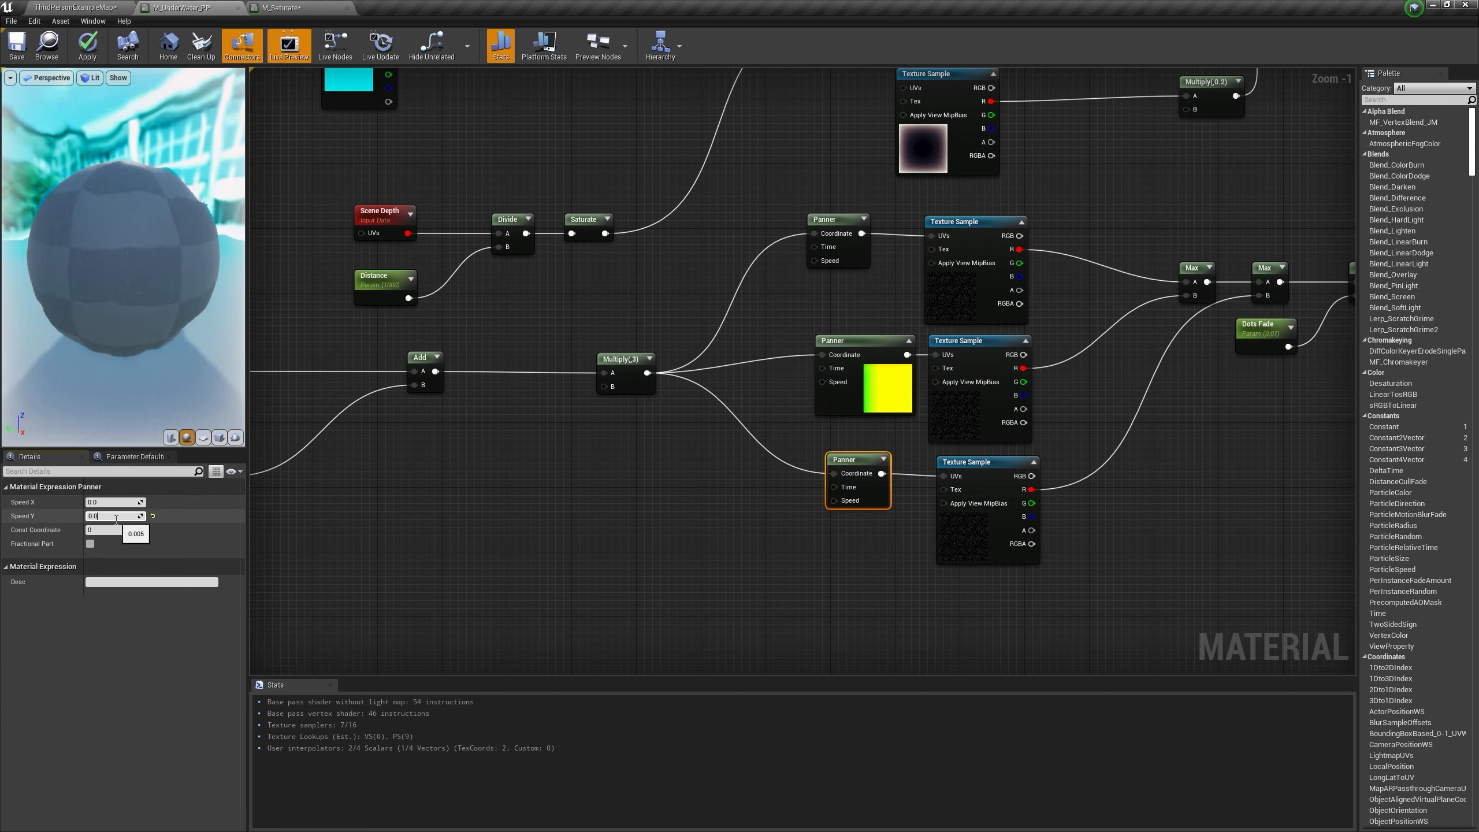
pyautogui.write('5')
pyautogui.press('Return')
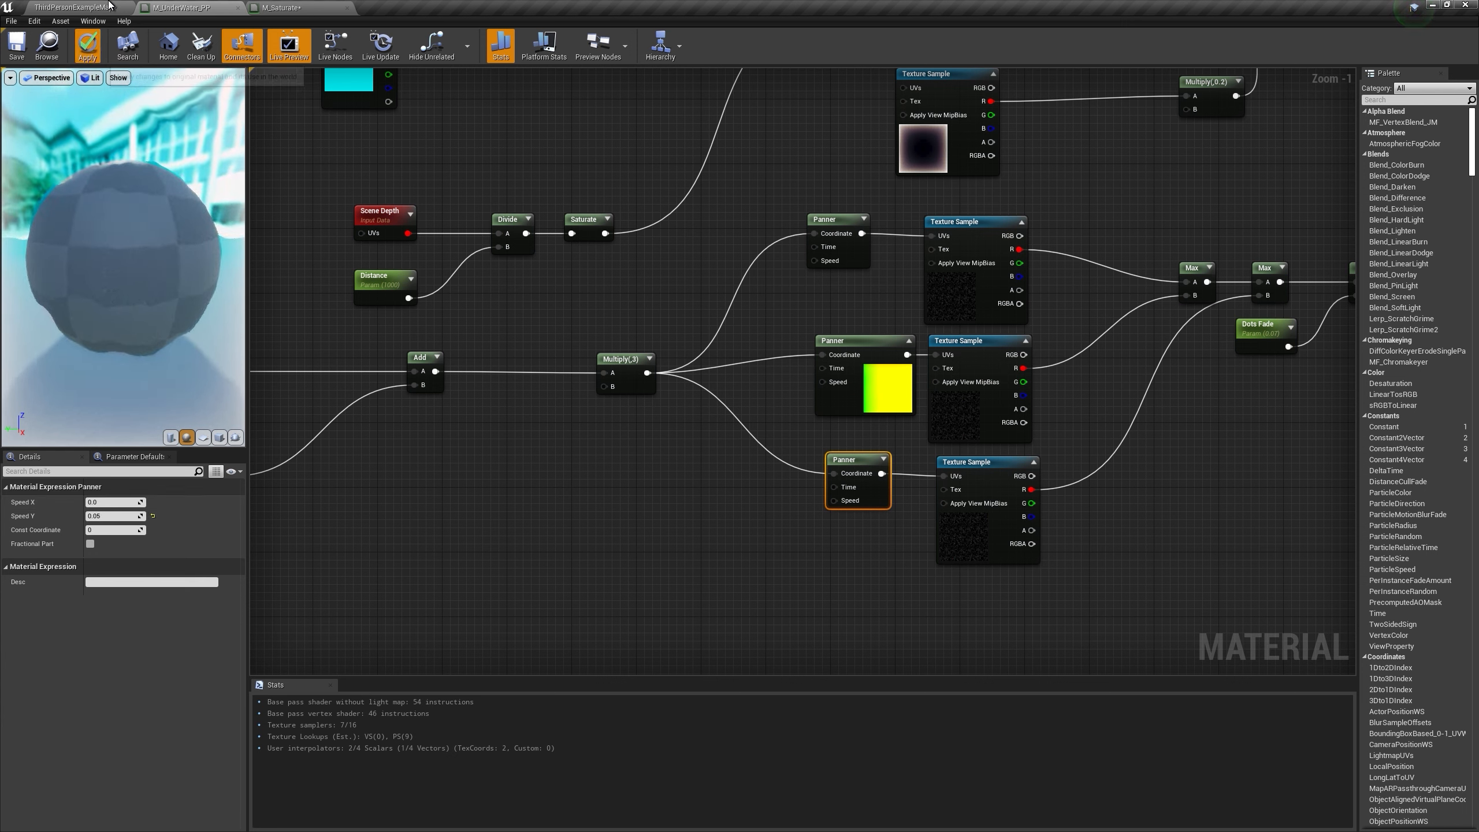
# Step: Play the level and walk around to inspect the underwater fog, distortion and drifting dots
pyautogui.click(109, 6)
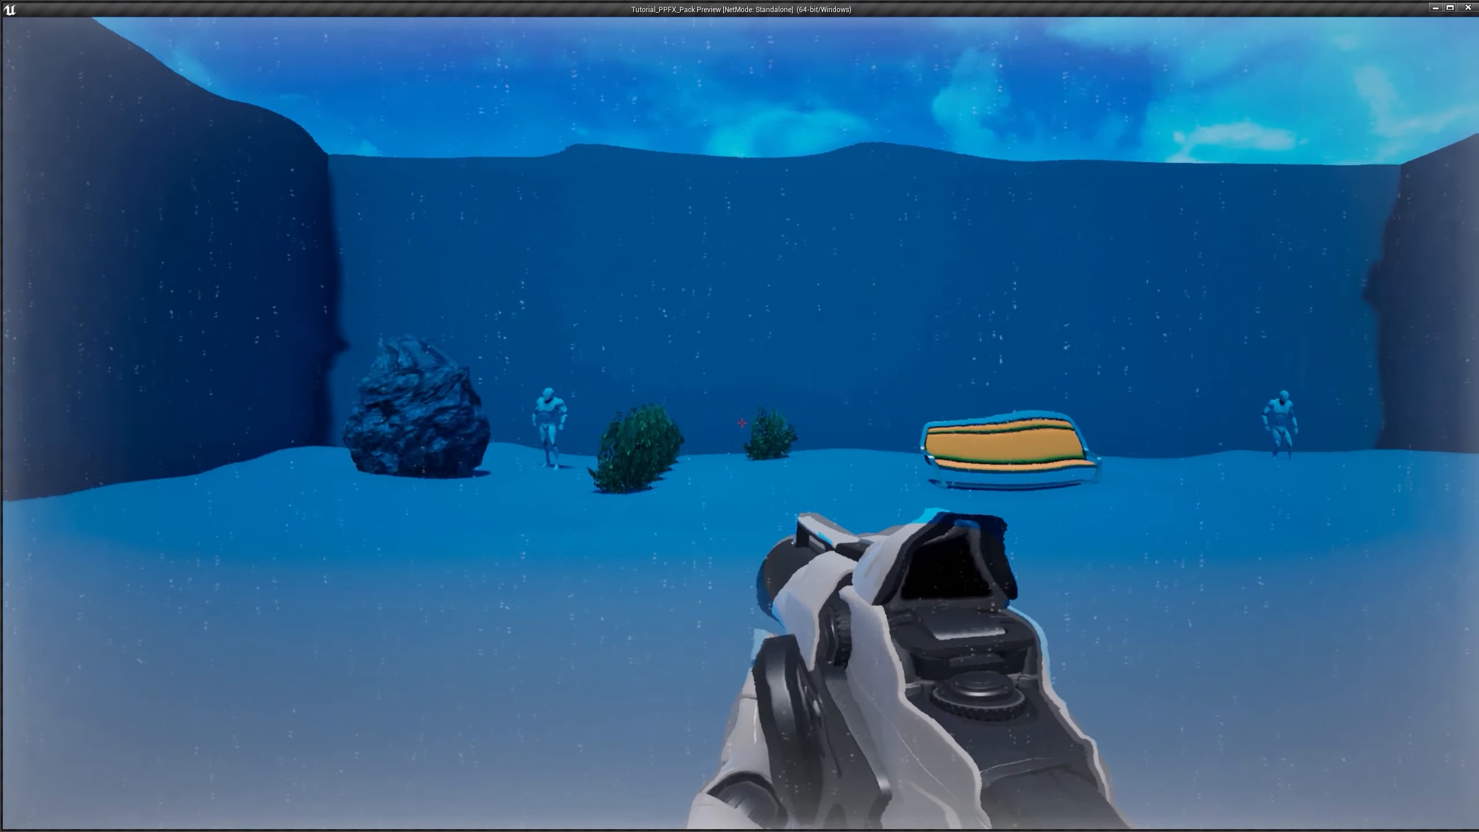
pyautogui.press('w')
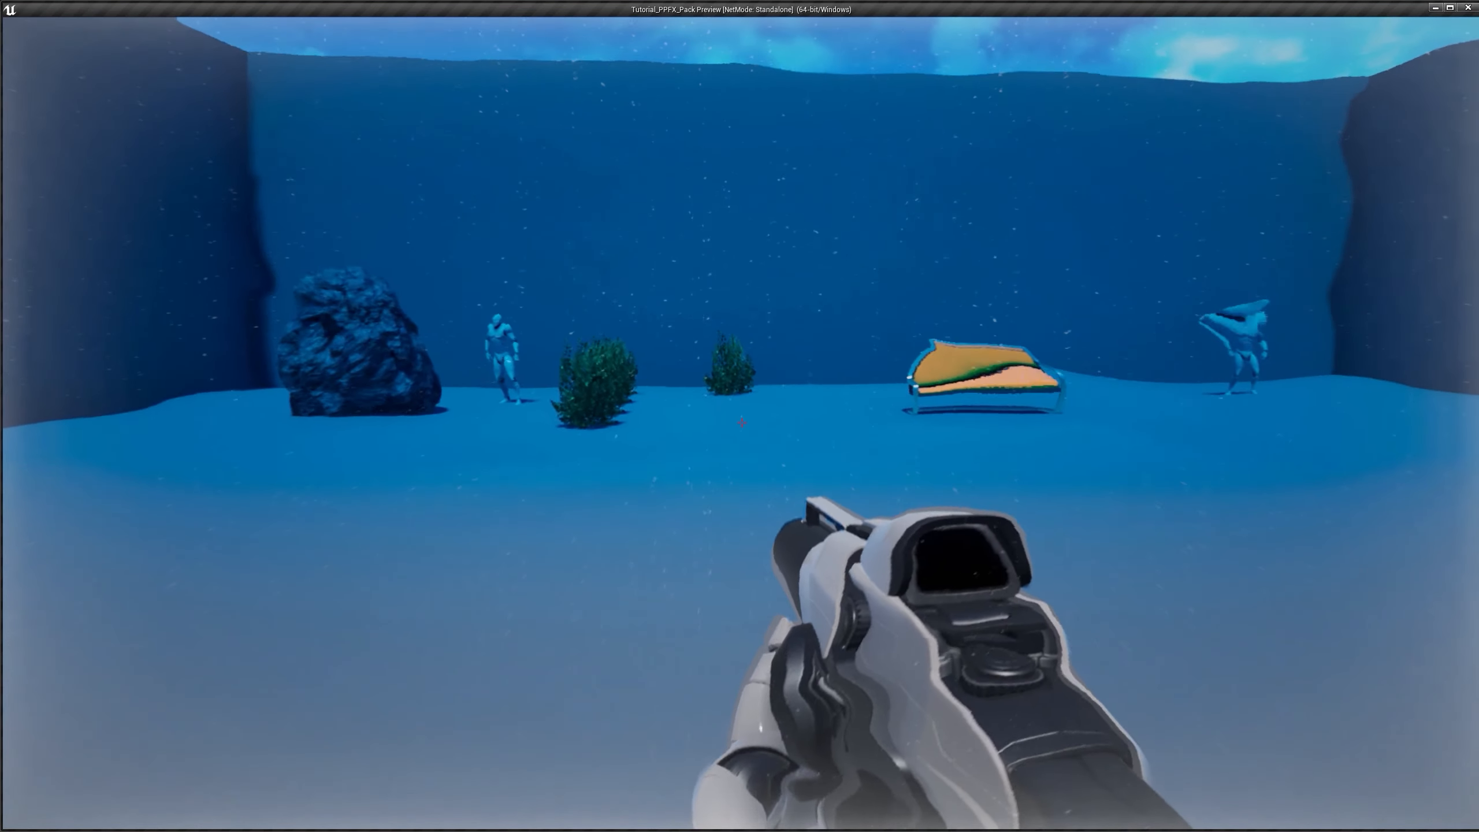
pyautogui.press('w')
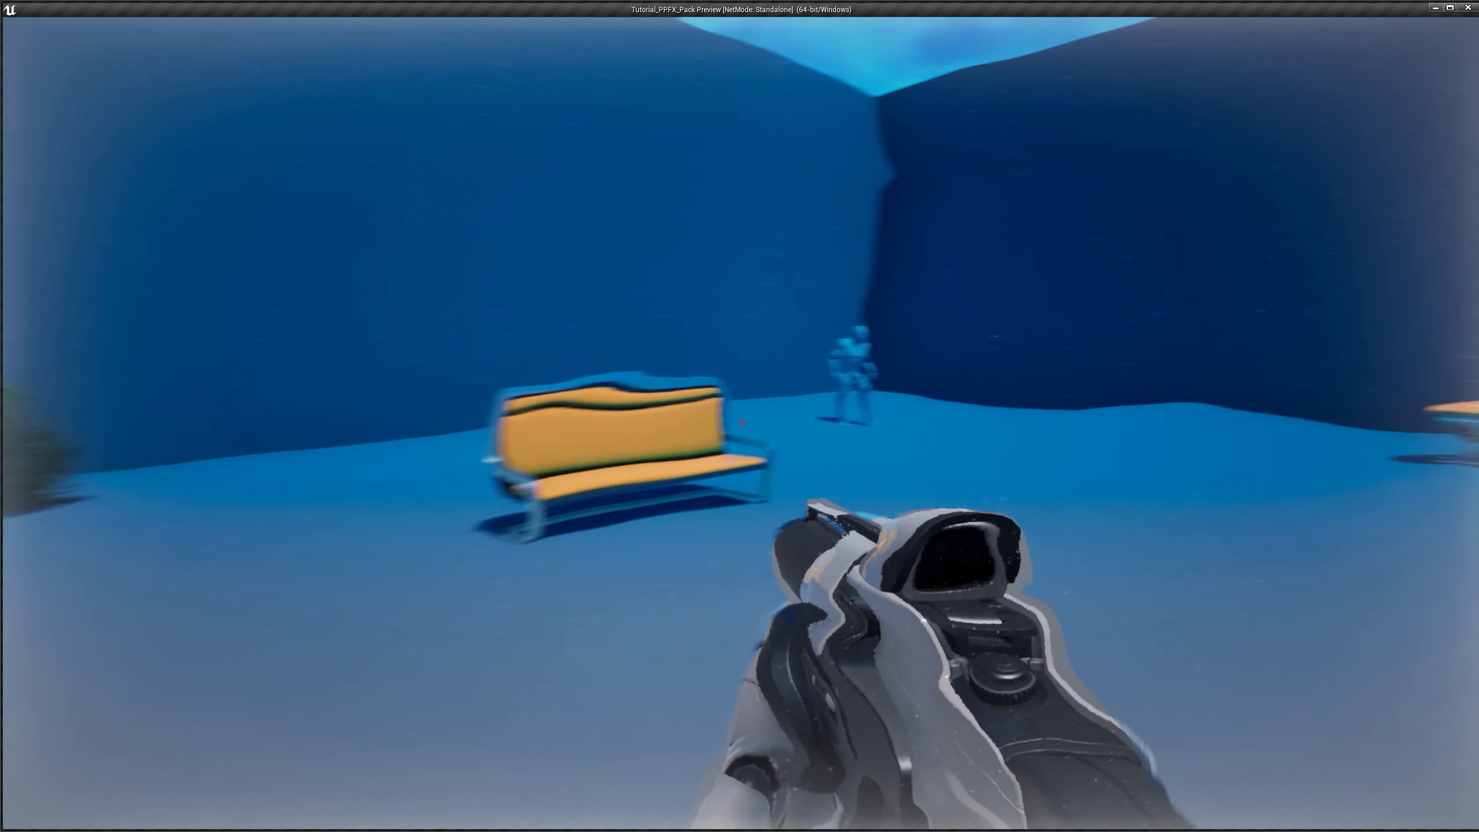
pyautogui.press('w')
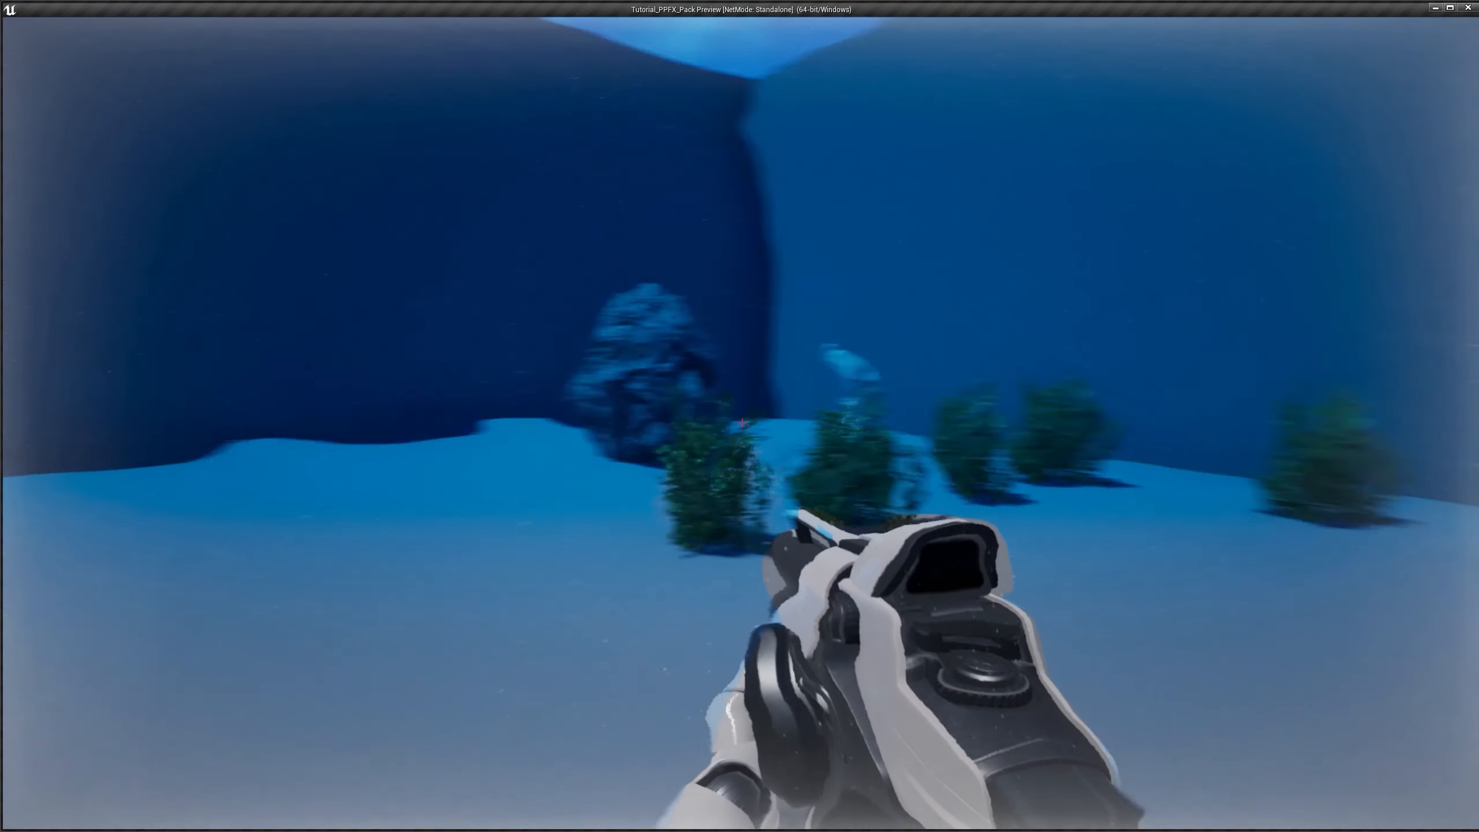
pyautogui.press('w')
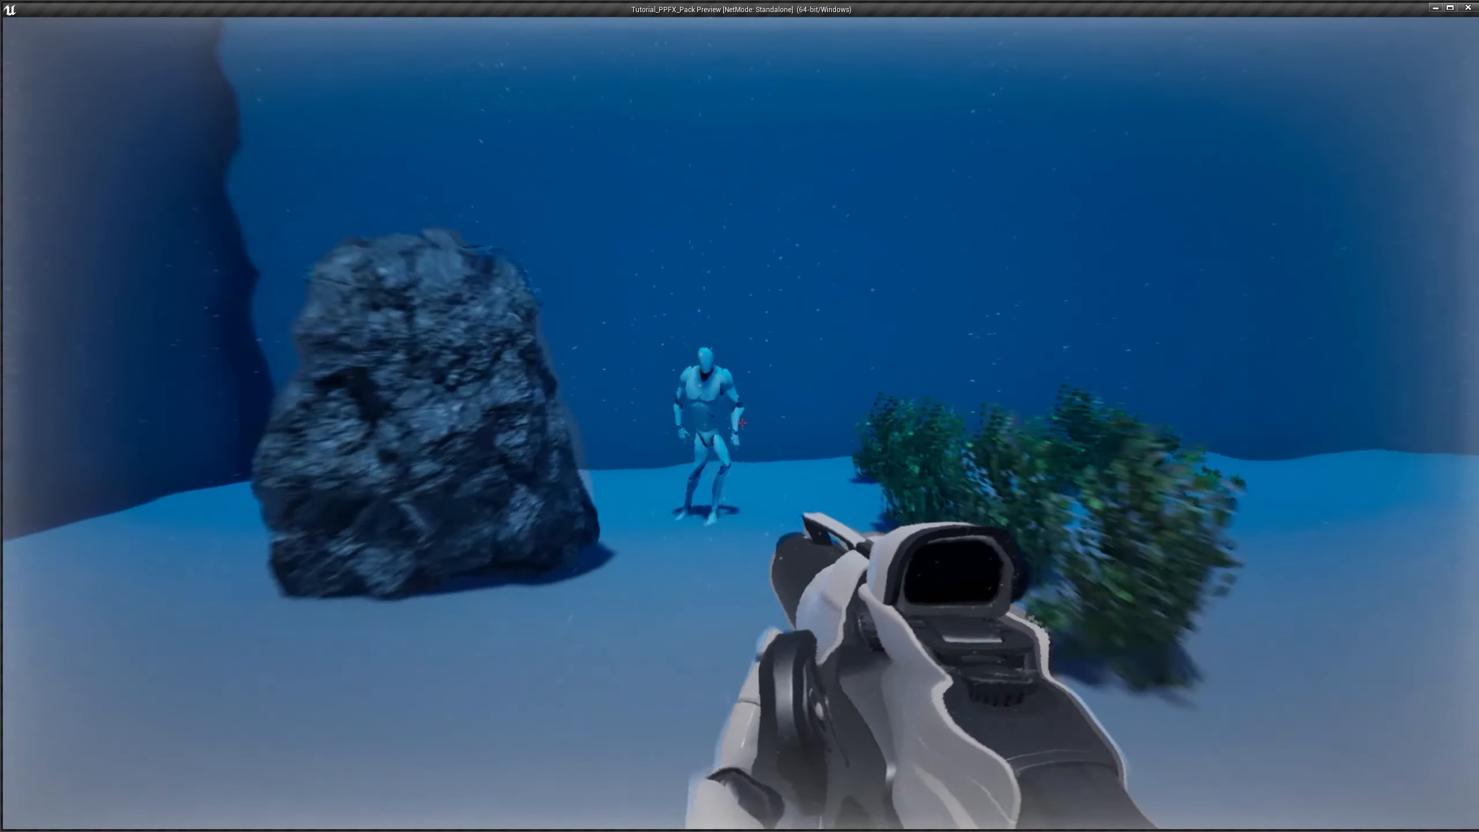
pyautogui.press('s')
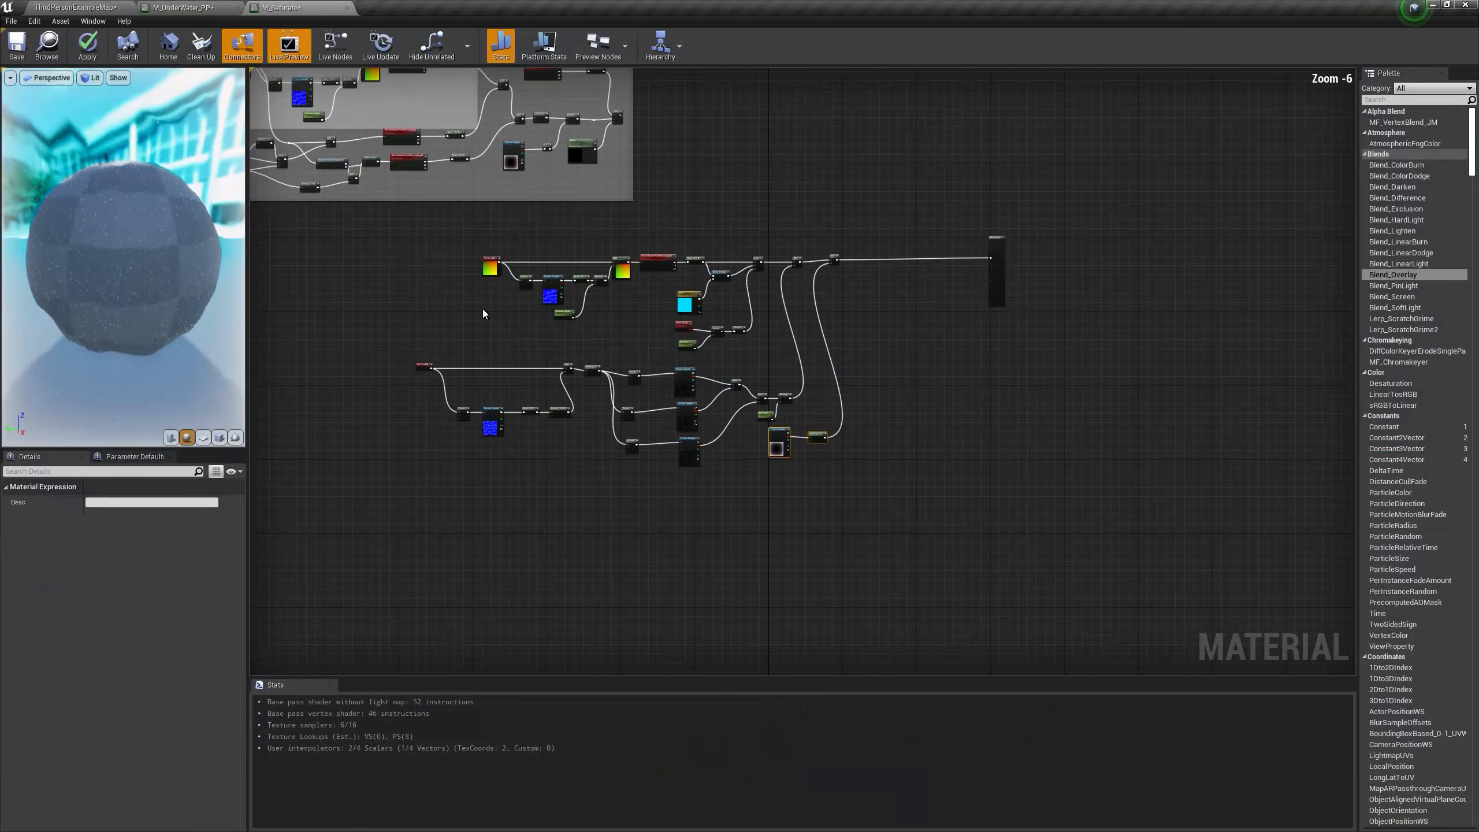
# Step: Wrap all underwater nodes of M_Saturate in a comment titled Under Water Effect and place it below the Drunk Effect comment
pyautogui.moveTo(363, 241); pyautogui.dragTo(915, 577)
pyautogui.scroll(2, 809, 484)
pyautogui.moveTo(809, 485); pyautogui.dragTo(1037, 575, button='right')
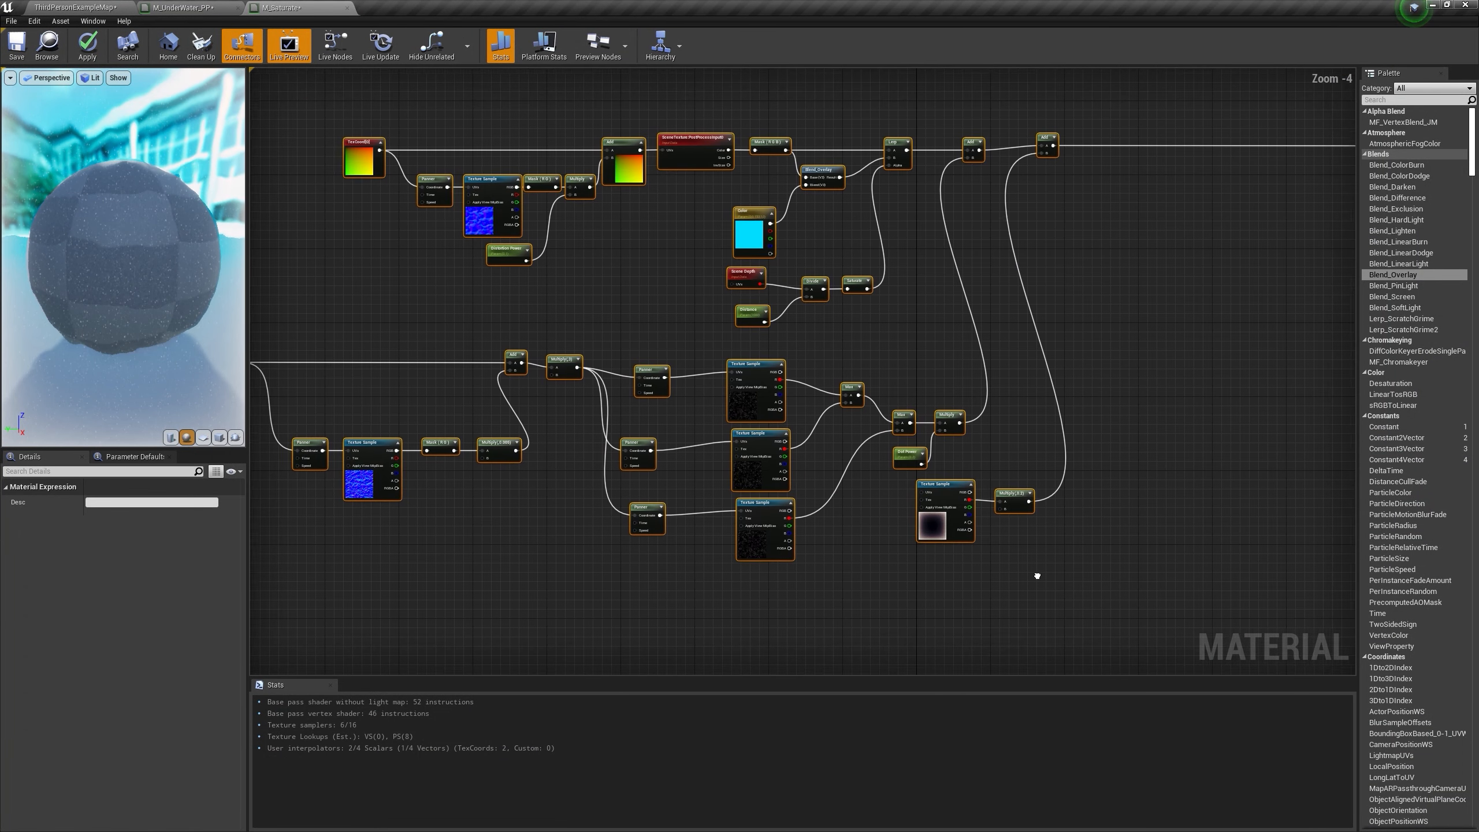
pyautogui.press('c')
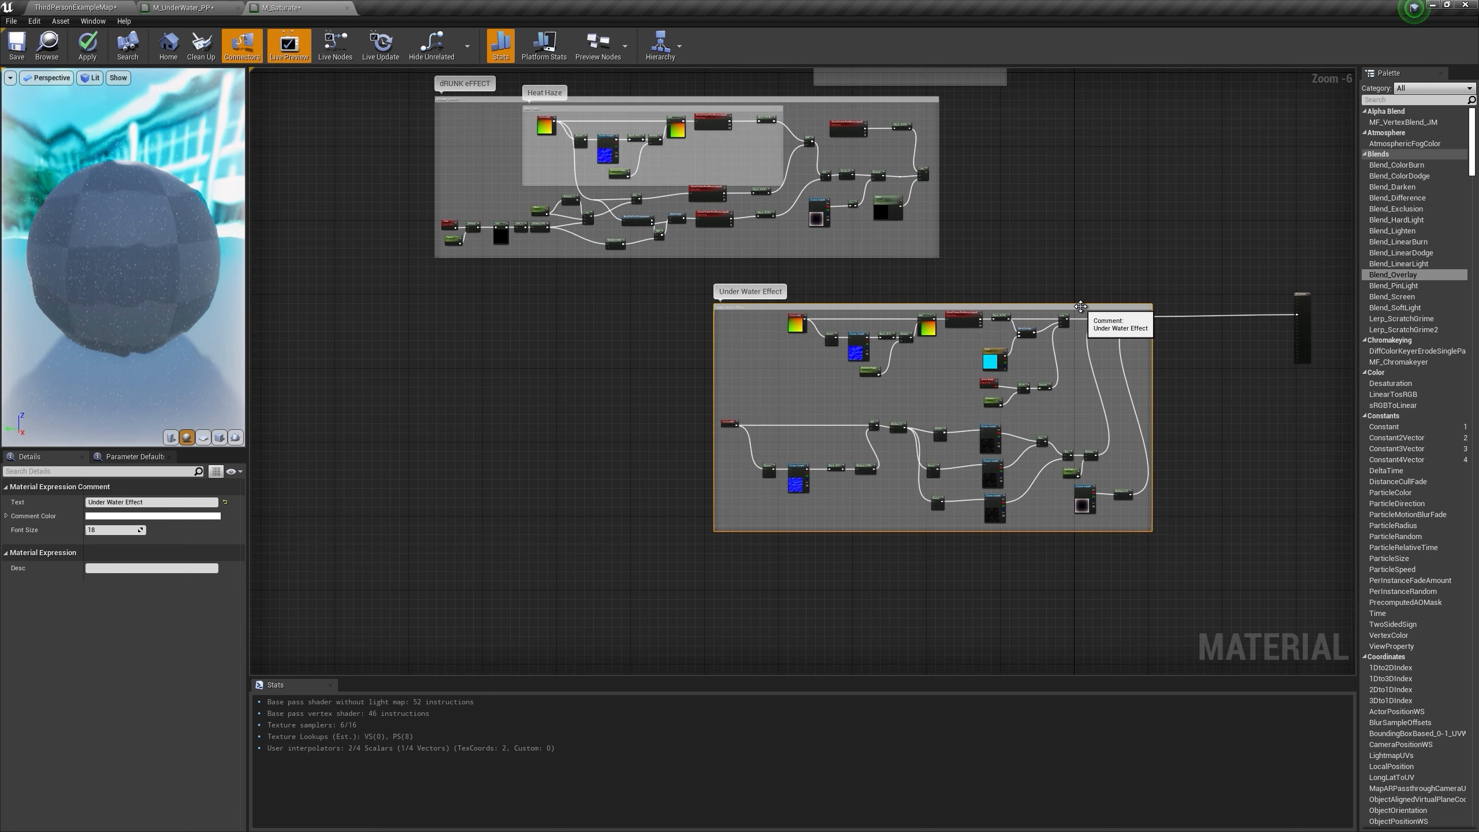
pyautogui.moveTo(1080, 307); pyautogui.dragTo(800, 275)
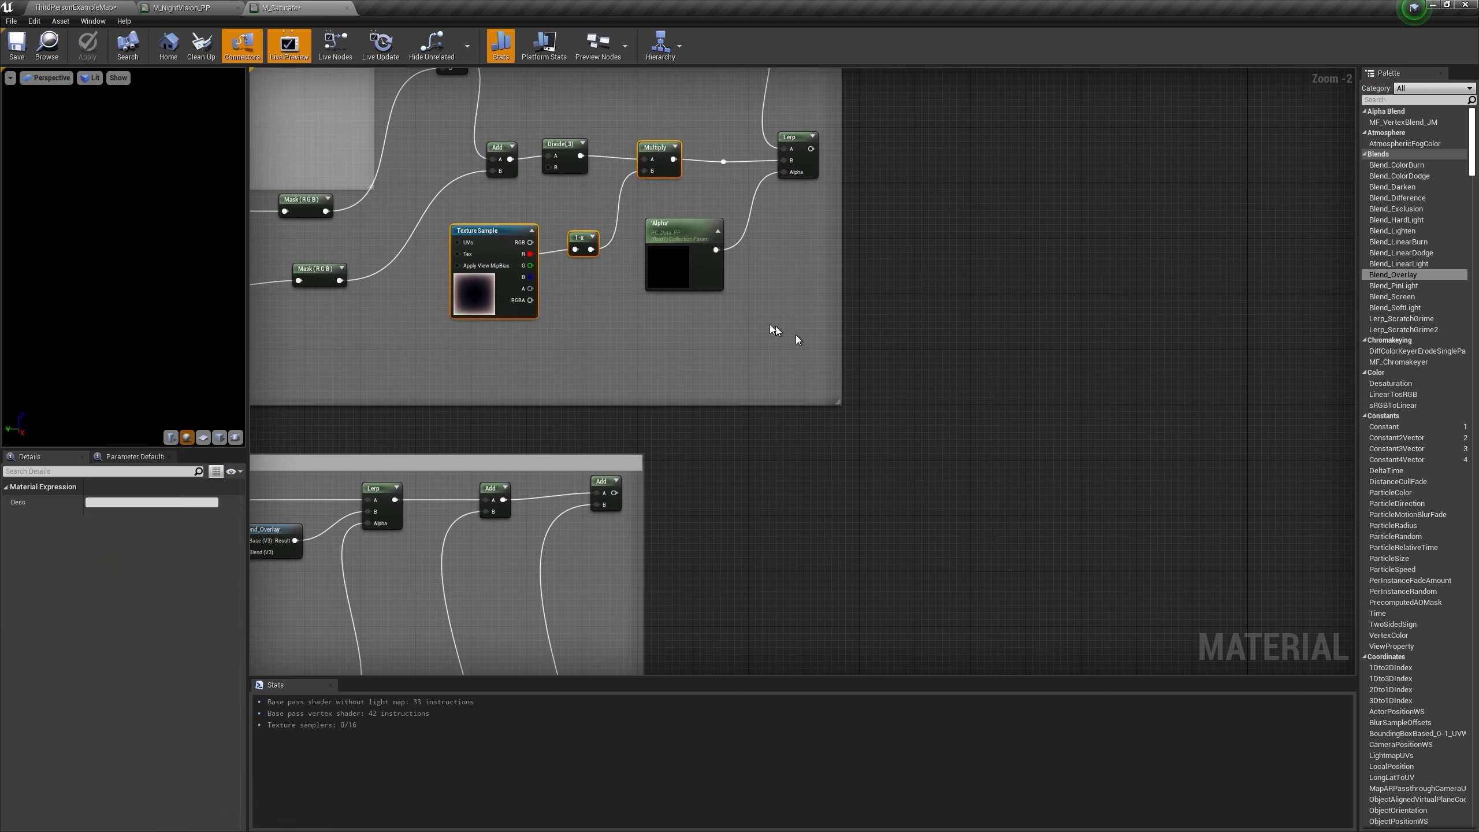
# Step: Copy the Drunk Effect's final SceneTexture, RGB Mask, vignette Texture Sample, 1-x, Multiply, Alpha and Lerp nodes, including the reroute point
pyautogui.moveTo(769, 327); pyautogui.dragTo(454, 234)
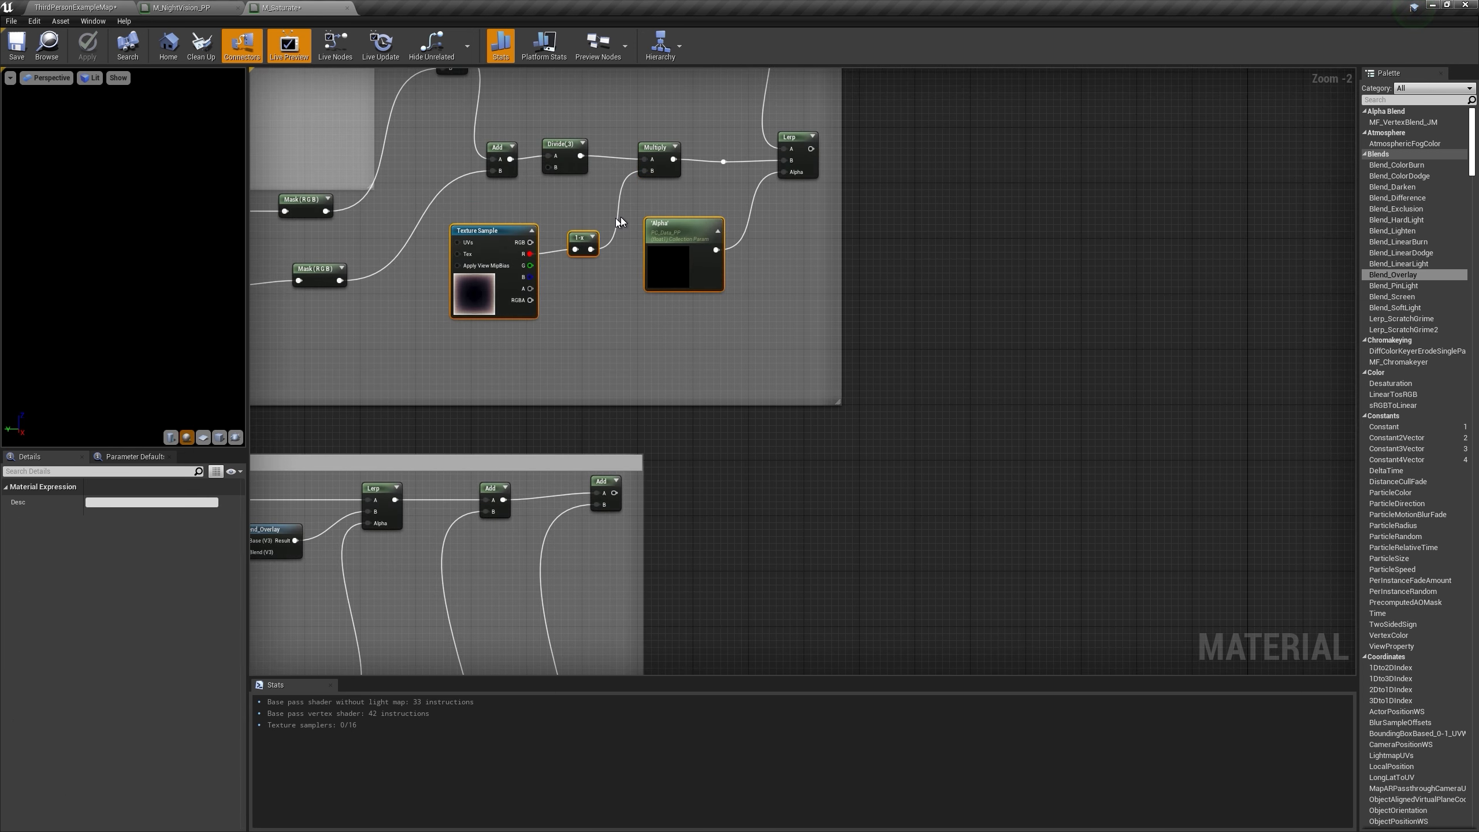
pyautogui.moveTo(547, 213); pyautogui.dragTo(797, 305)
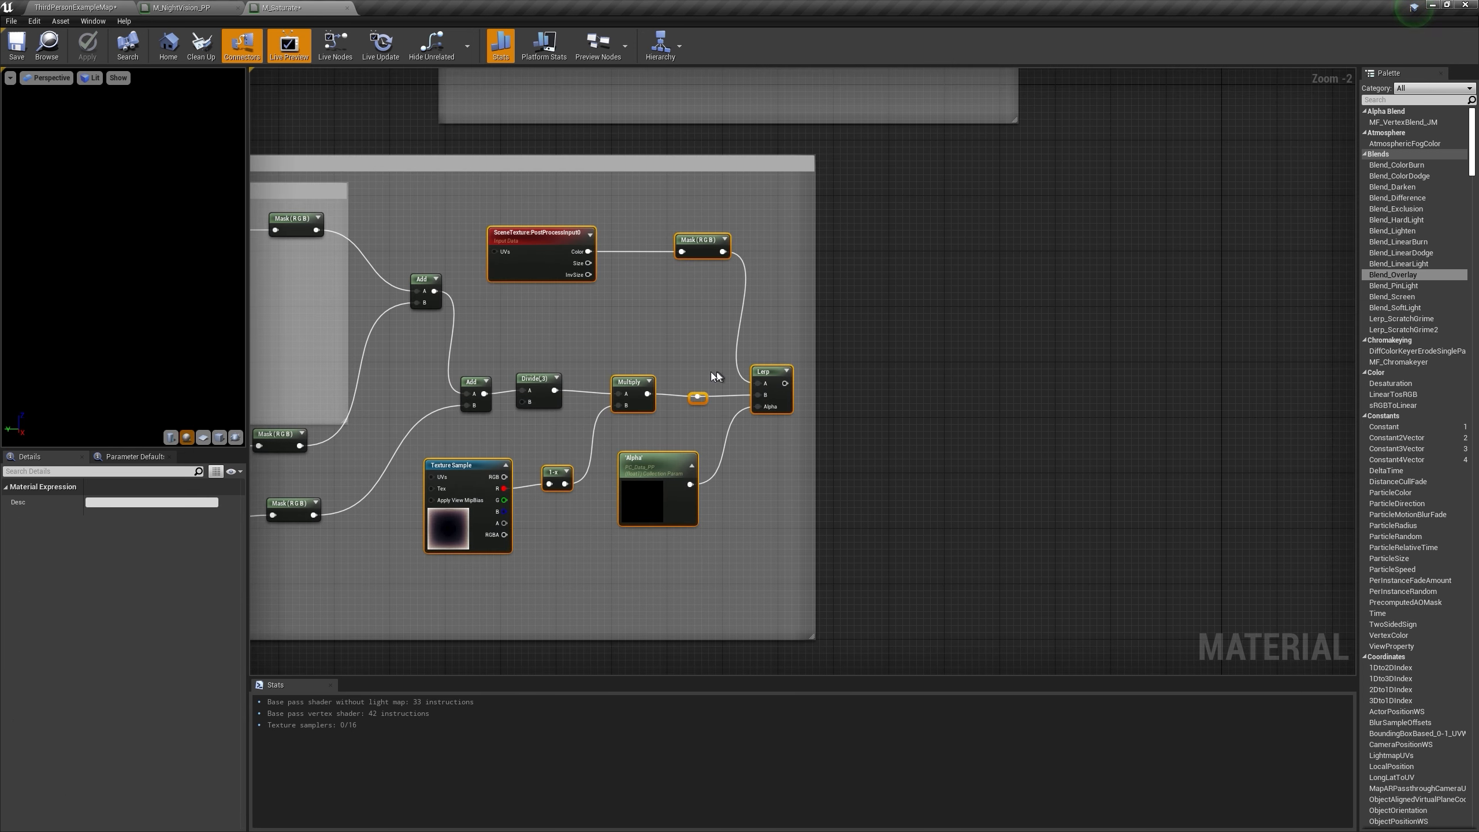
pyautogui.scroll(-3, 717, 377)
pyautogui.moveTo(256, 282); pyautogui.dragTo(730, 277, button='right')
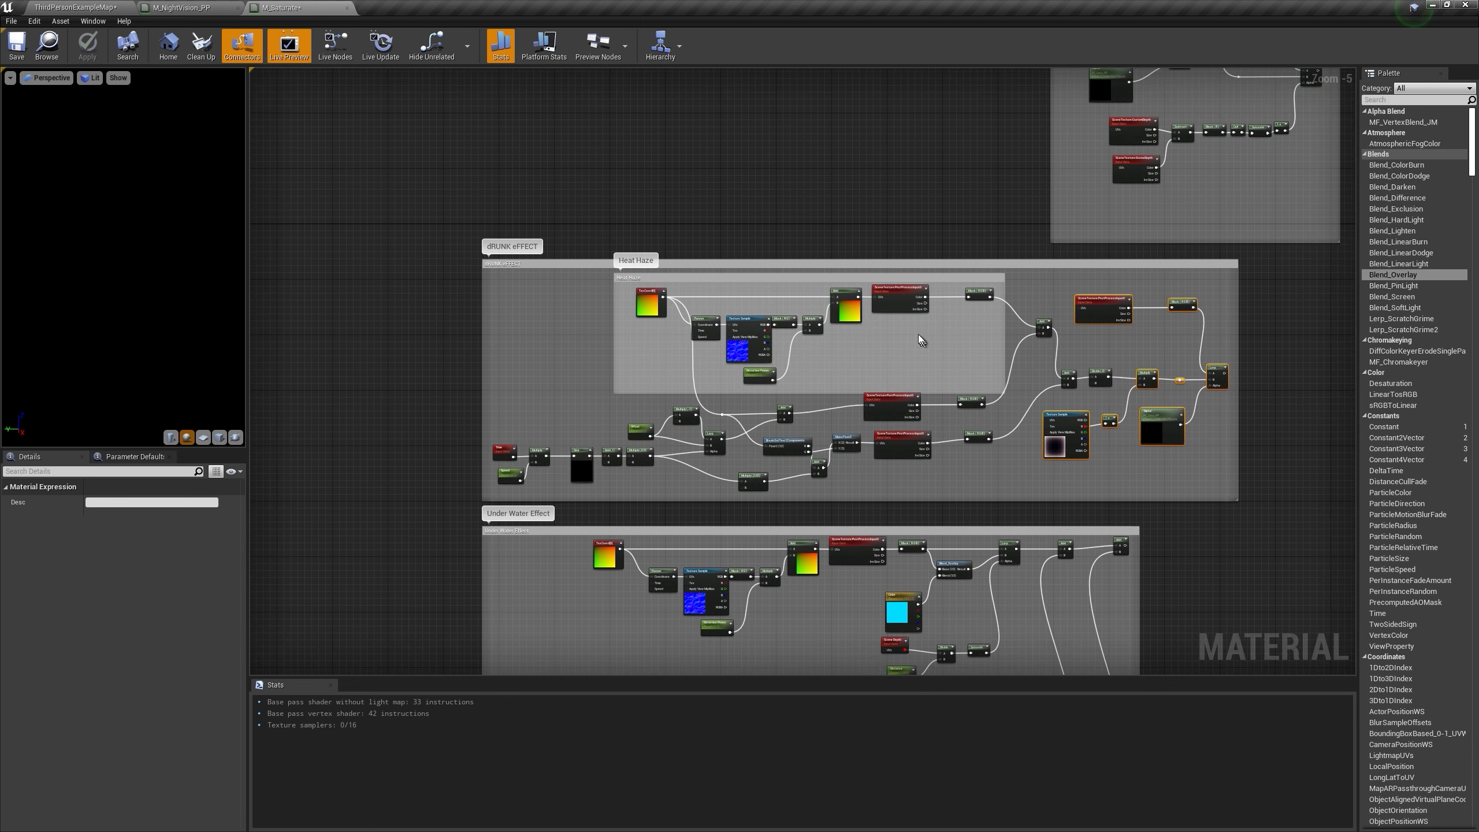
pyautogui.moveTo(917, 337); pyautogui.dragTo(805, 294, button='right')
pyautogui.moveTo(1024, 312); pyautogui.dragTo(825, 284, button='right')
pyautogui.scroll(2, 825, 284)
pyautogui.rightClick(770, 201)
pyautogui.click(811, 320)
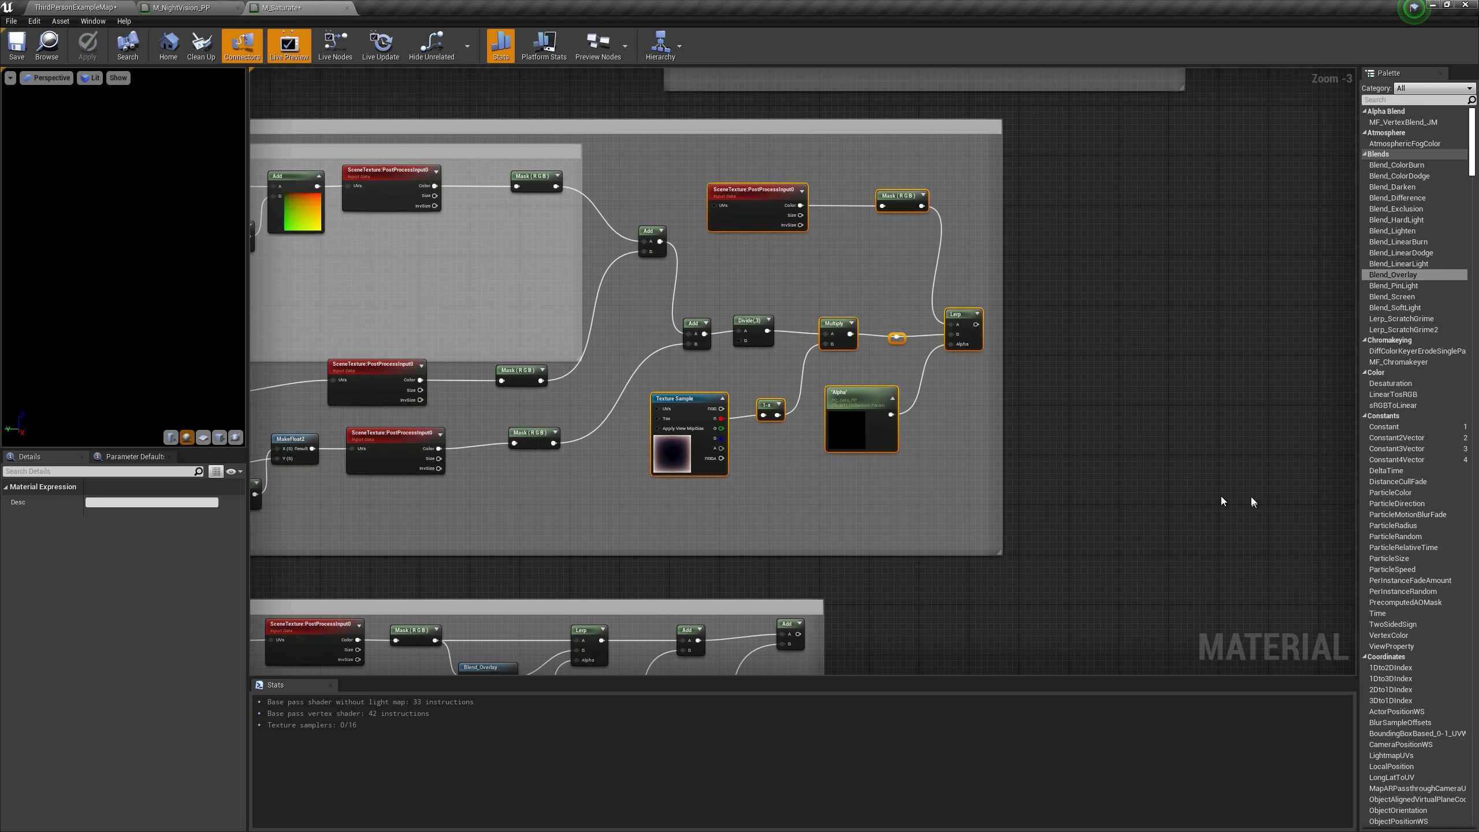
# Step: Paste the copied nodes beside the M_Saturate output node and connect the Lerp result to Emissive Color
pyautogui.moveTo(1225, 498); pyautogui.dragTo(360, 236, button='right')
pyautogui.hotkey('ctrl', 'v')
pyautogui.scroll(2, 935, 477)
pyautogui.moveTo(935, 477); pyautogui.dragTo(879, 385, button='right')
pyautogui.moveTo(959, 448); pyautogui.dragTo(974, 345)
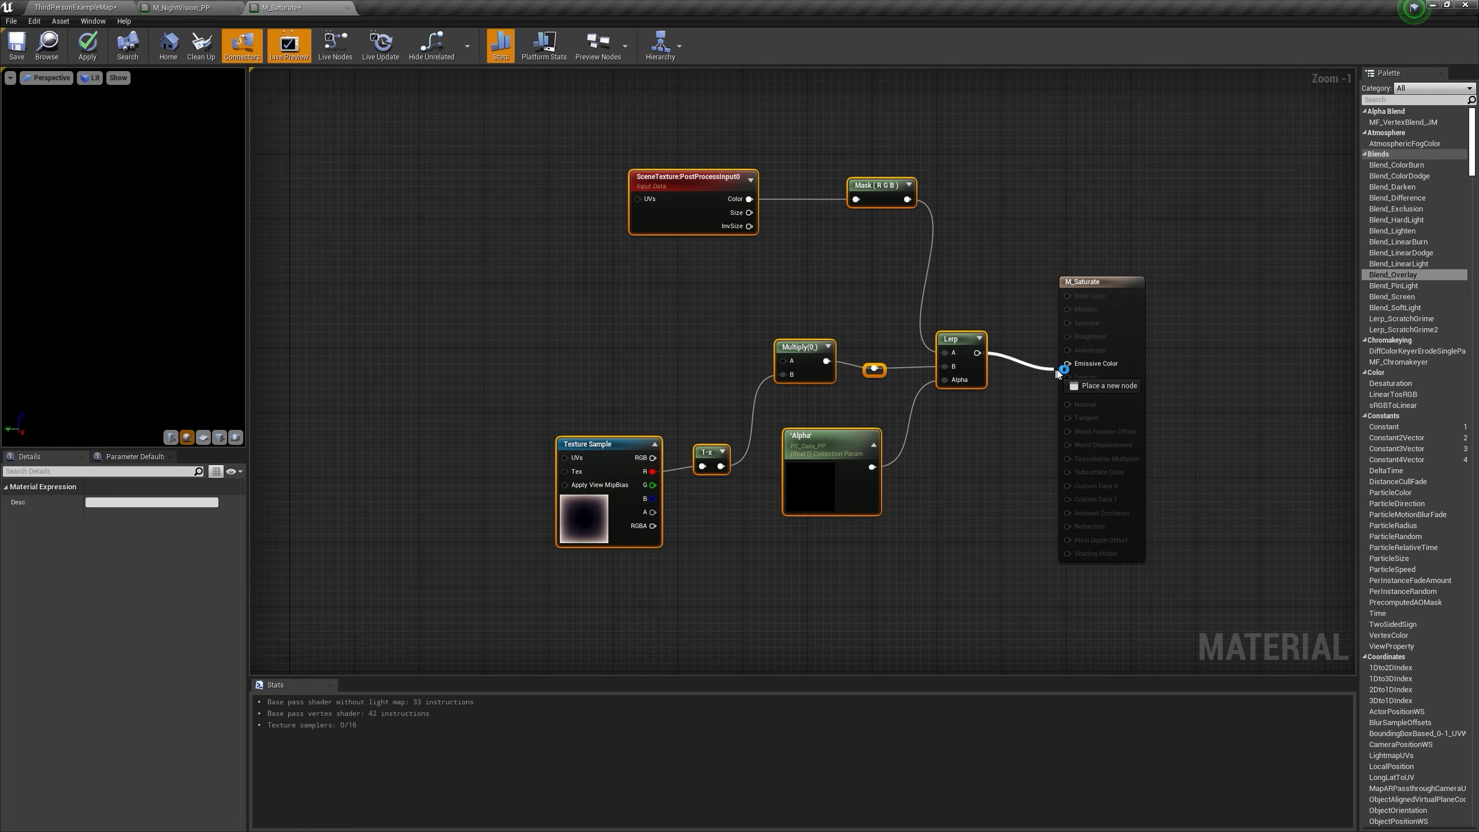
pyautogui.moveTo(1078, 371); pyautogui.dragTo(1139, 314)
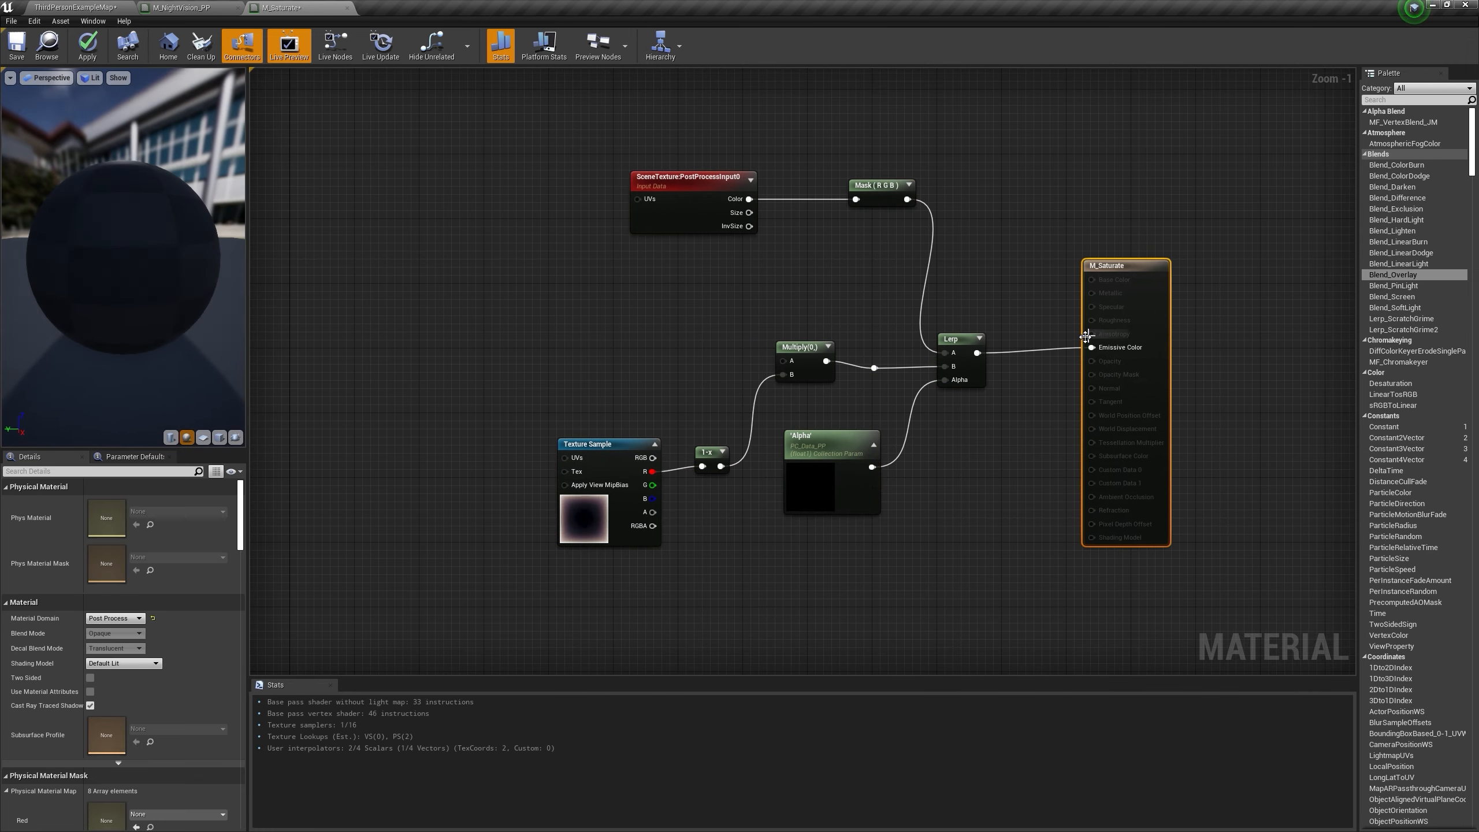
# Step: Copy the CustomDepth and SceneDepth chain with its Subtract, R Mask, Ceil, Saturate and 1-x nodes
pyautogui.click(503, 279)
pyautogui.scroll(-4, 503, 280)
pyautogui.moveTo(503, 280); pyautogui.dragTo(1151, 527, button='right')
pyautogui.scroll(-2, 955, 465)
pyautogui.scroll(3, 871, 251)
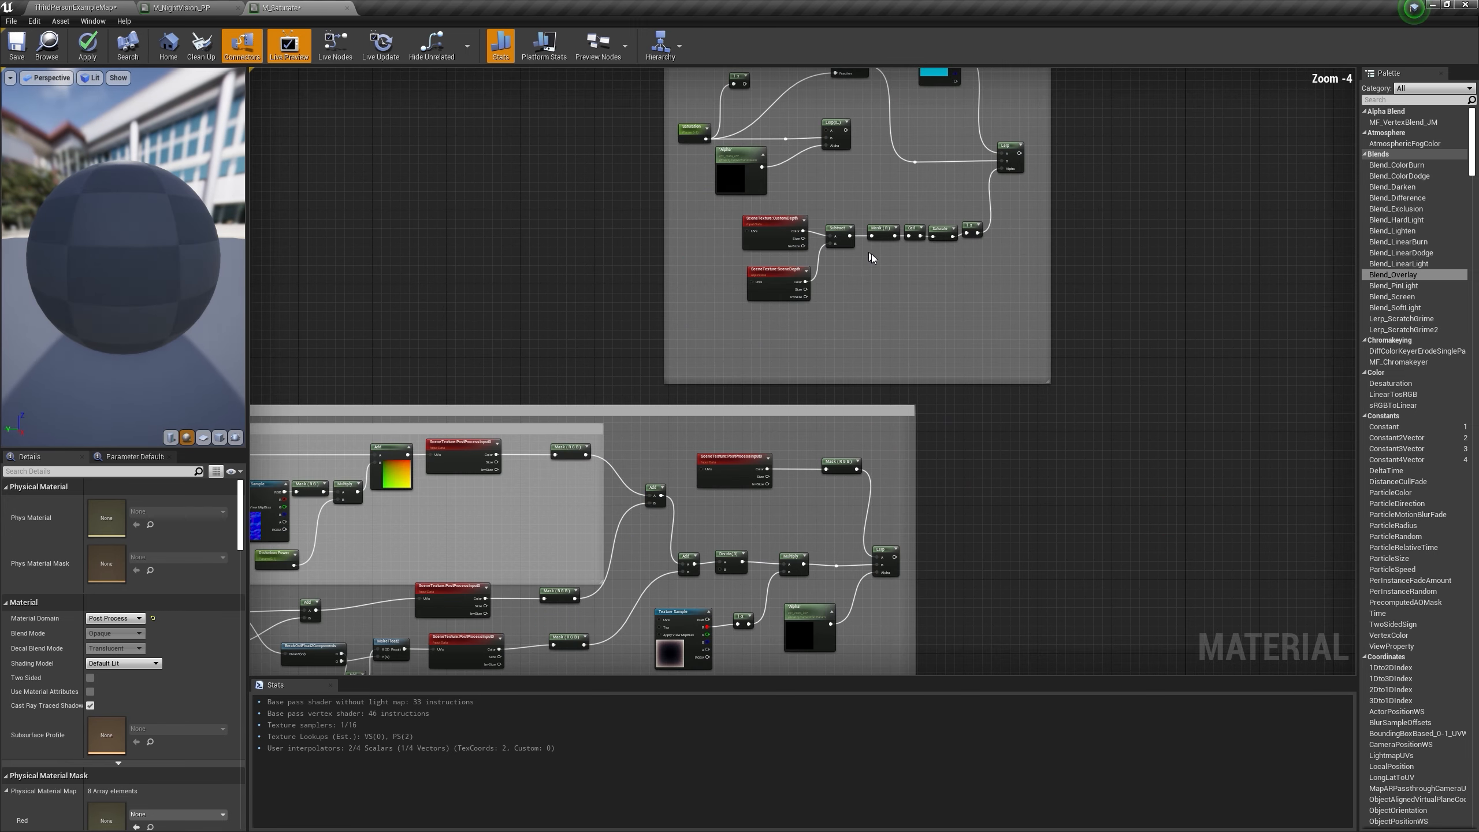
pyautogui.moveTo(994, 304); pyautogui.dragTo(781, 231)
pyautogui.scroll(3, 781, 232)
pyautogui.rightClick(784, 231)
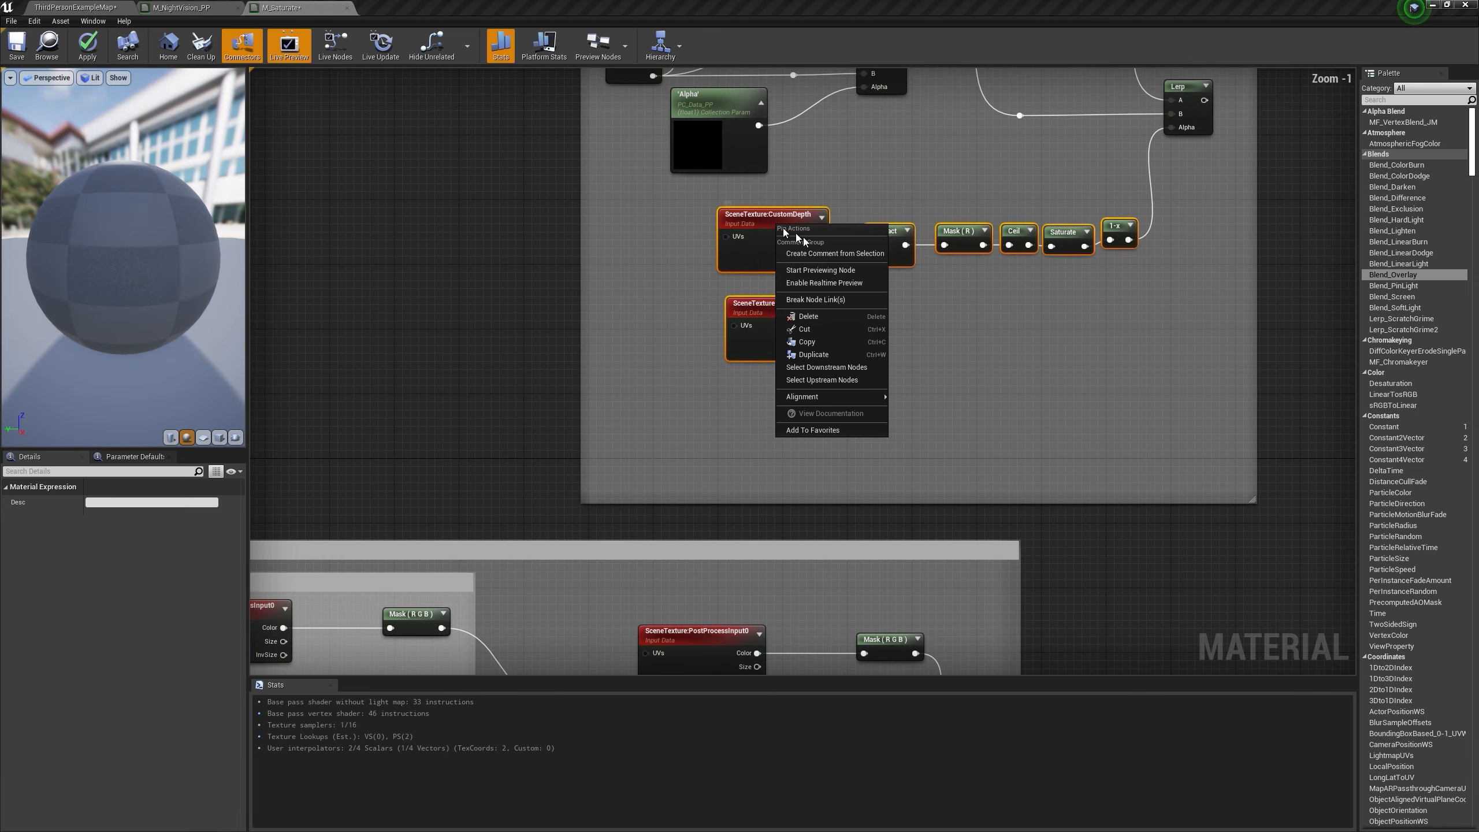
pyautogui.click(846, 343)
# Step: Paste the depth comparison chain into the empty area below the pasted vignette and Lerp nodes
pyautogui.scroll(-3, 1074, 377)
pyautogui.moveTo(1129, 518); pyautogui.dragTo(714, 70, button='right')
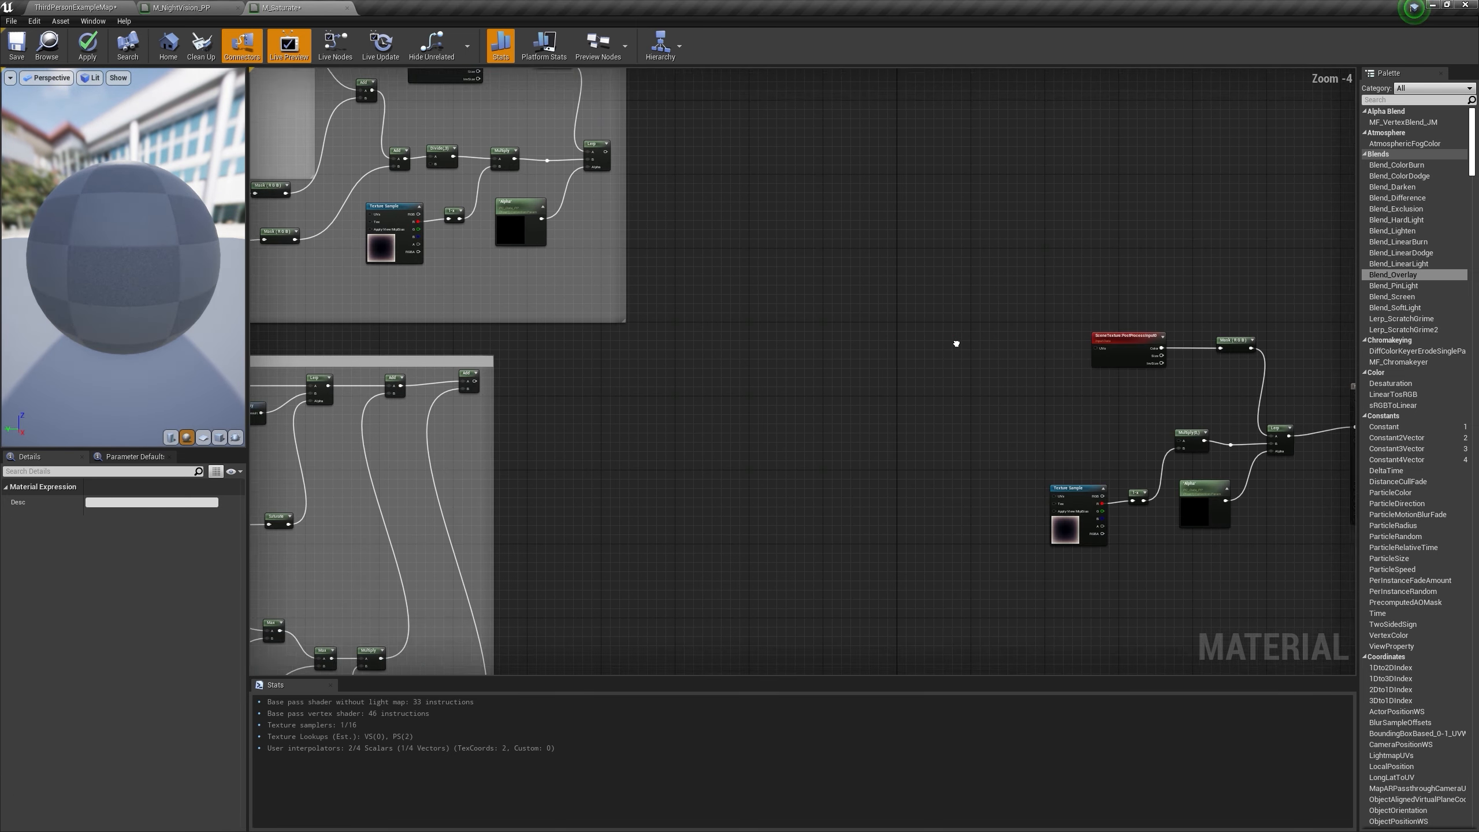
pyautogui.moveTo(1014, 569); pyautogui.dragTo(872, 327, button='right')
pyautogui.hotkey('ctrl', 'v')
# Step: Copy the Scene Depth node from the Under Water Effect group
pyautogui.moveTo(643, 364); pyautogui.dragTo(1196, 406, button='right')
pyautogui.moveTo(506, 337); pyautogui.dragTo(842, 495, button='right')
pyautogui.scroll(3, 691, 244)
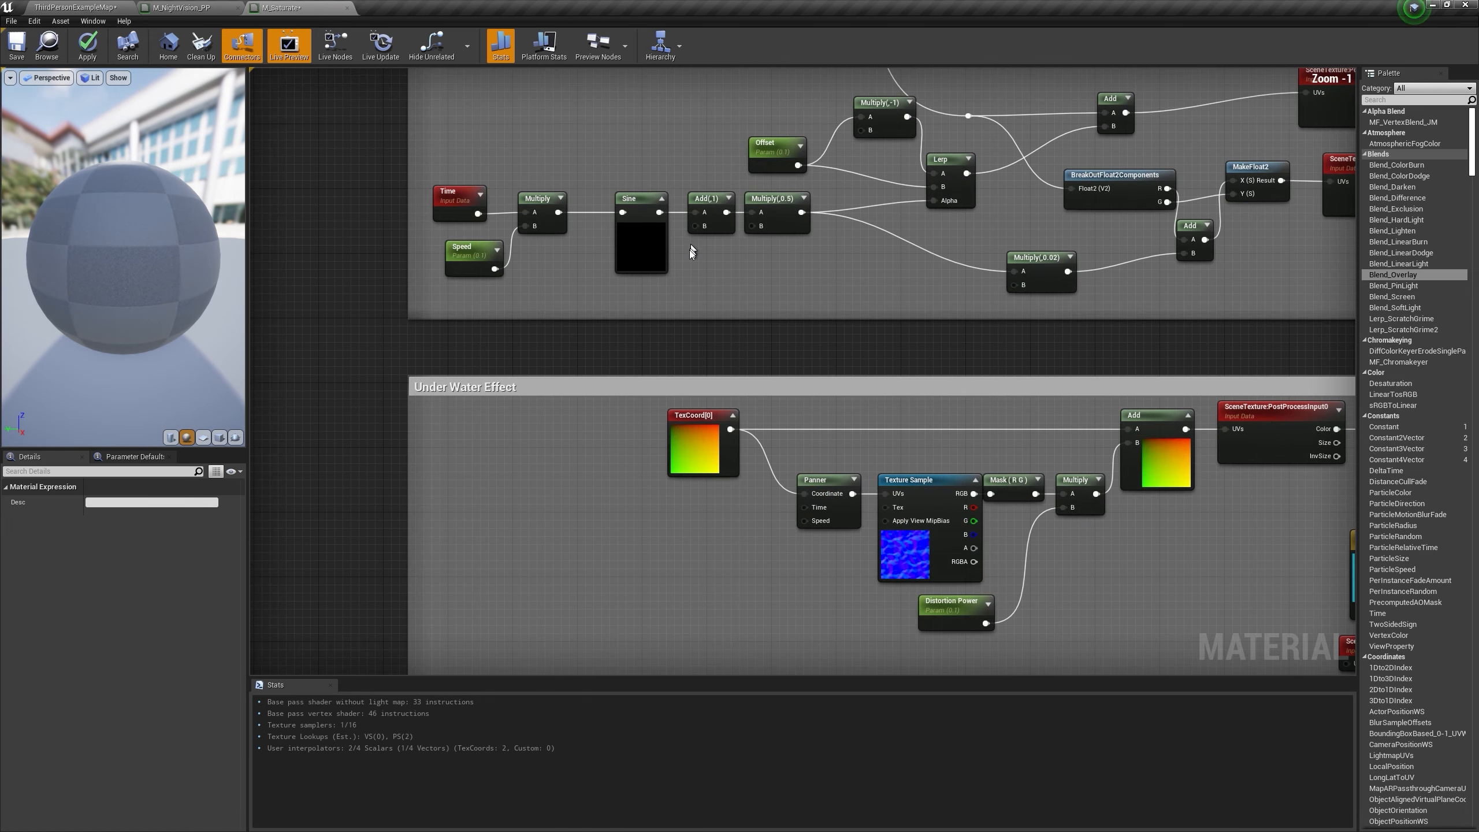
pyautogui.moveTo(735, 318); pyautogui.dragTo(758, 389, button='right')
pyautogui.moveTo(859, 423); pyautogui.dragTo(579, 605, button='right')
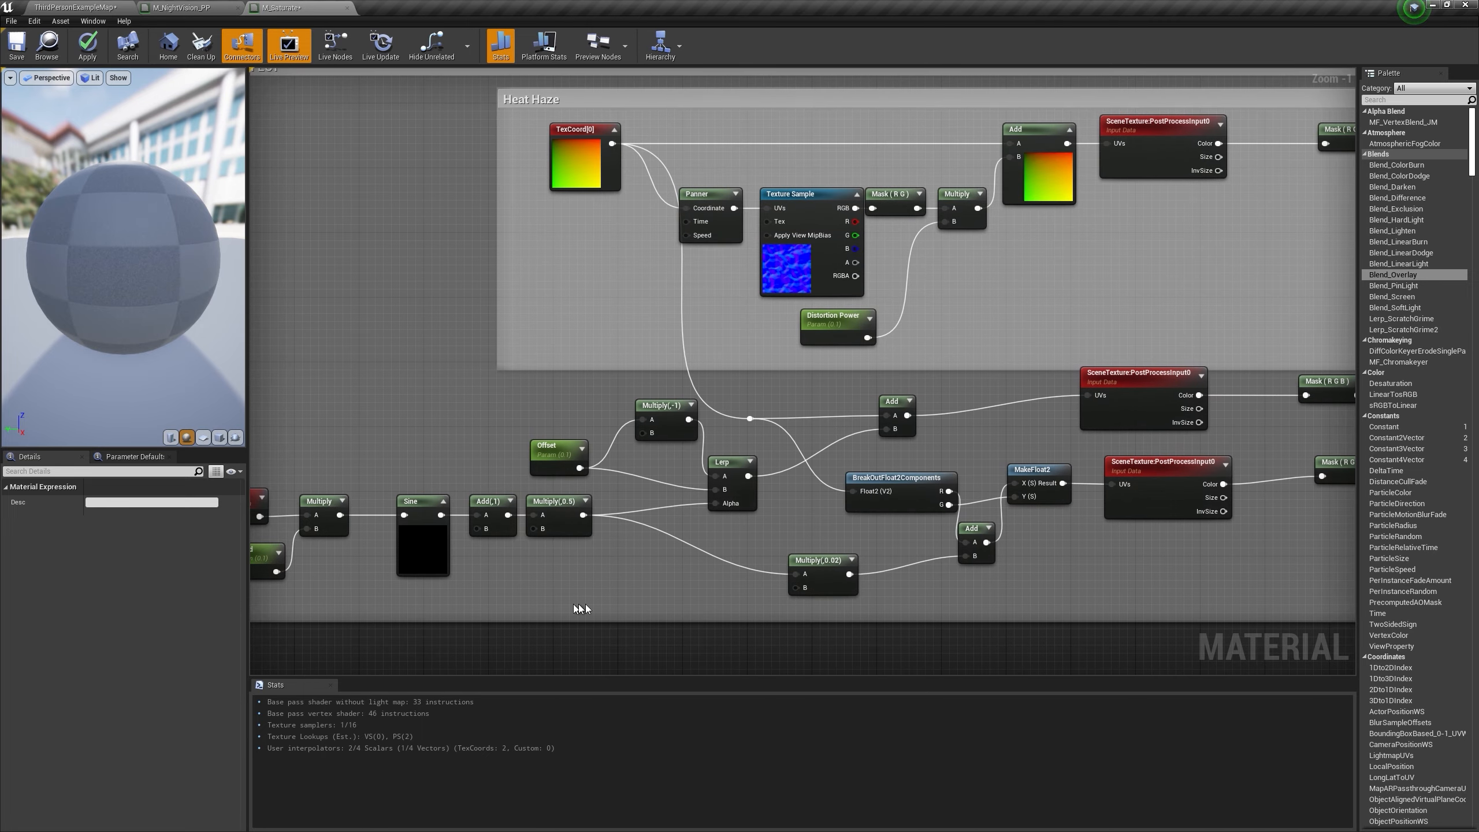
pyautogui.scroll(-4, 579, 605)
pyautogui.moveTo(902, 577); pyautogui.dragTo(775, 363, button='right')
pyautogui.scroll(4, 774, 363)
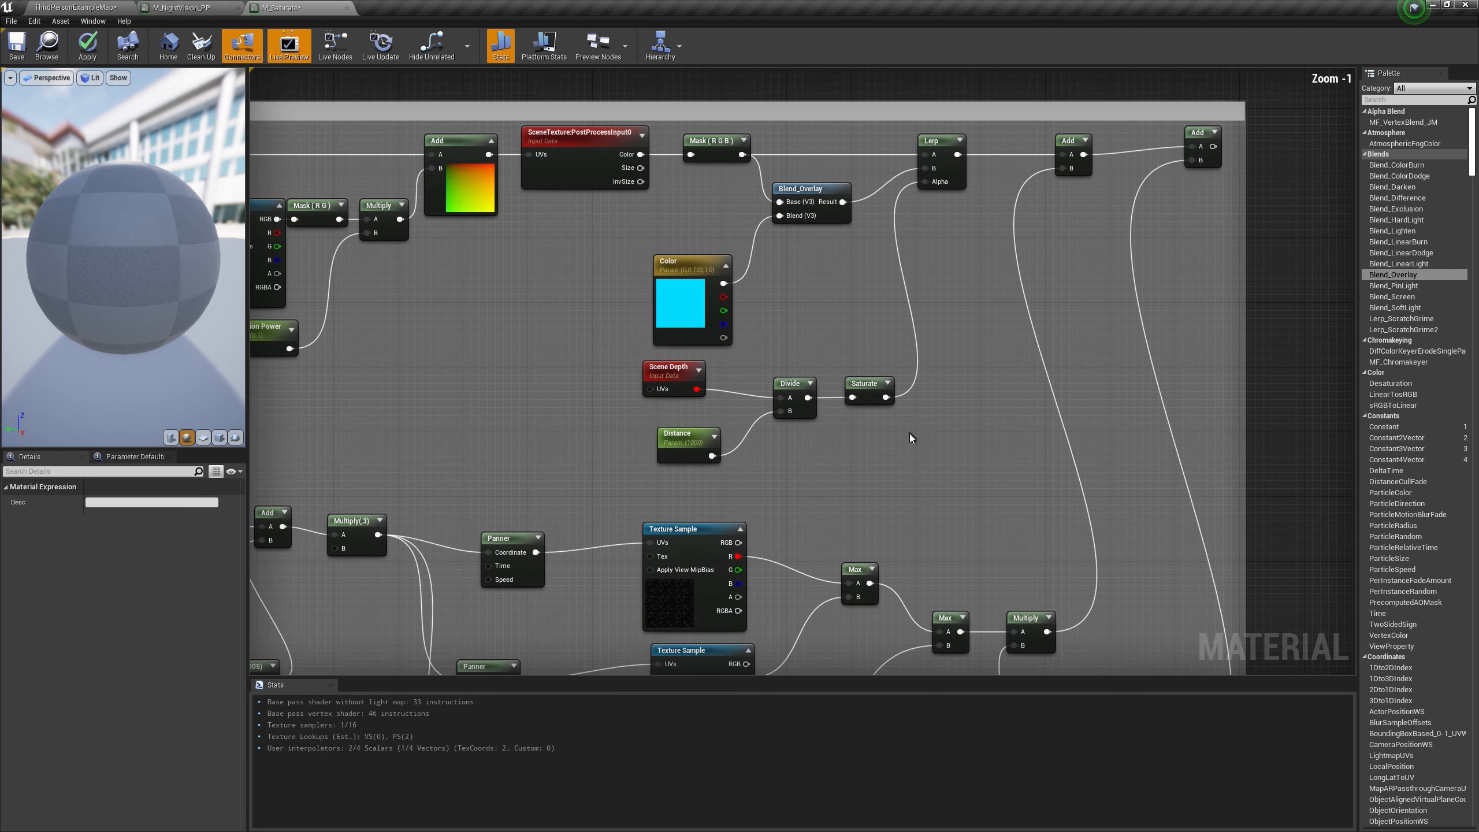
pyautogui.rightClick(653, 372)
pyautogui.click(718, 461)
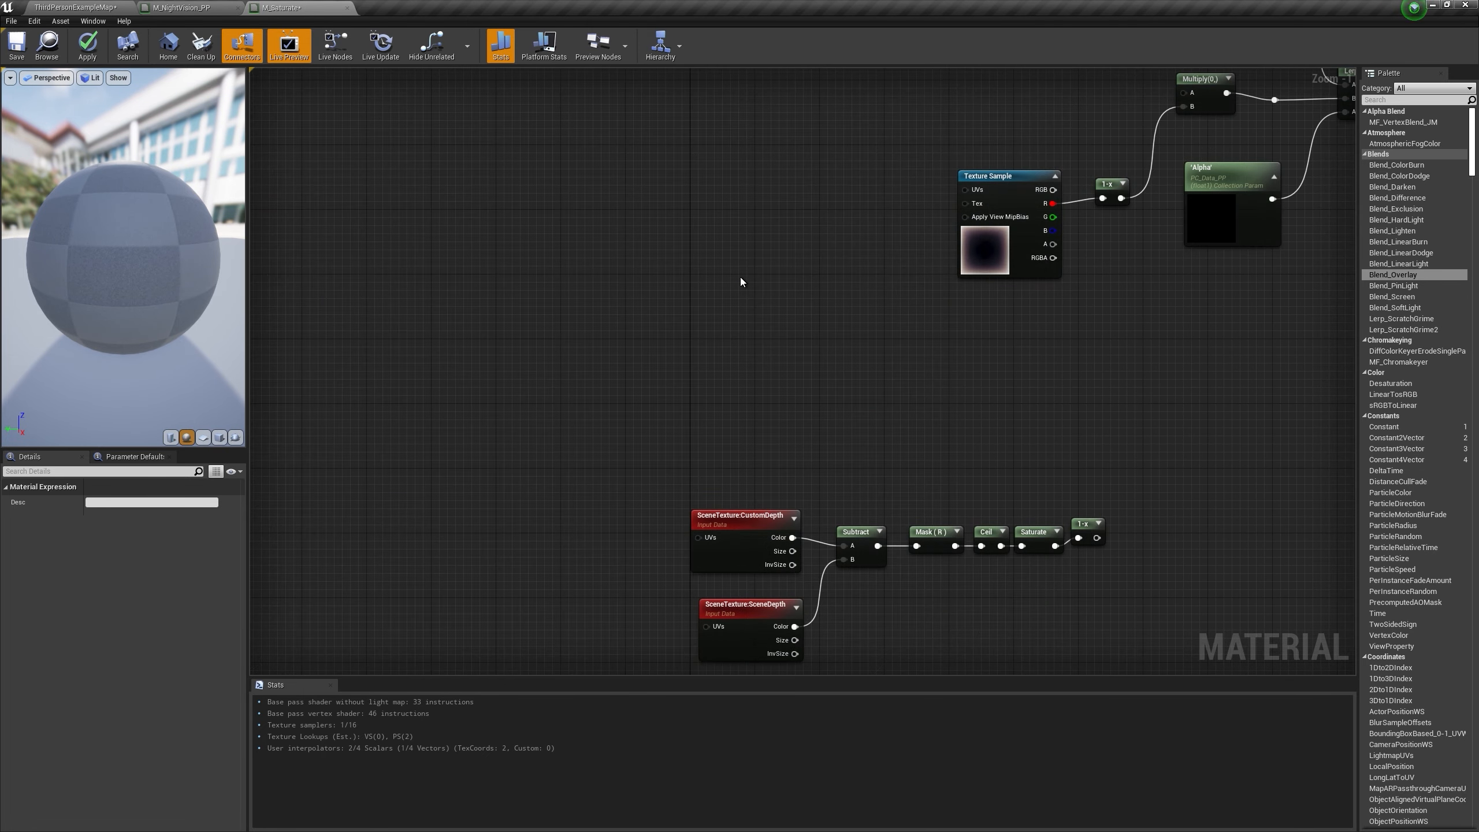
# Step: Paste the Scene Depth, Distance, Divide and Saturate chain into the empty space above the CustomDepth comparison chain
pyautogui.hotkey('ctrl', 'v')
pyautogui.moveTo(992, 305); pyautogui.dragTo(962, 447, button='right')
pyautogui.scroll(-1, 856, 480)
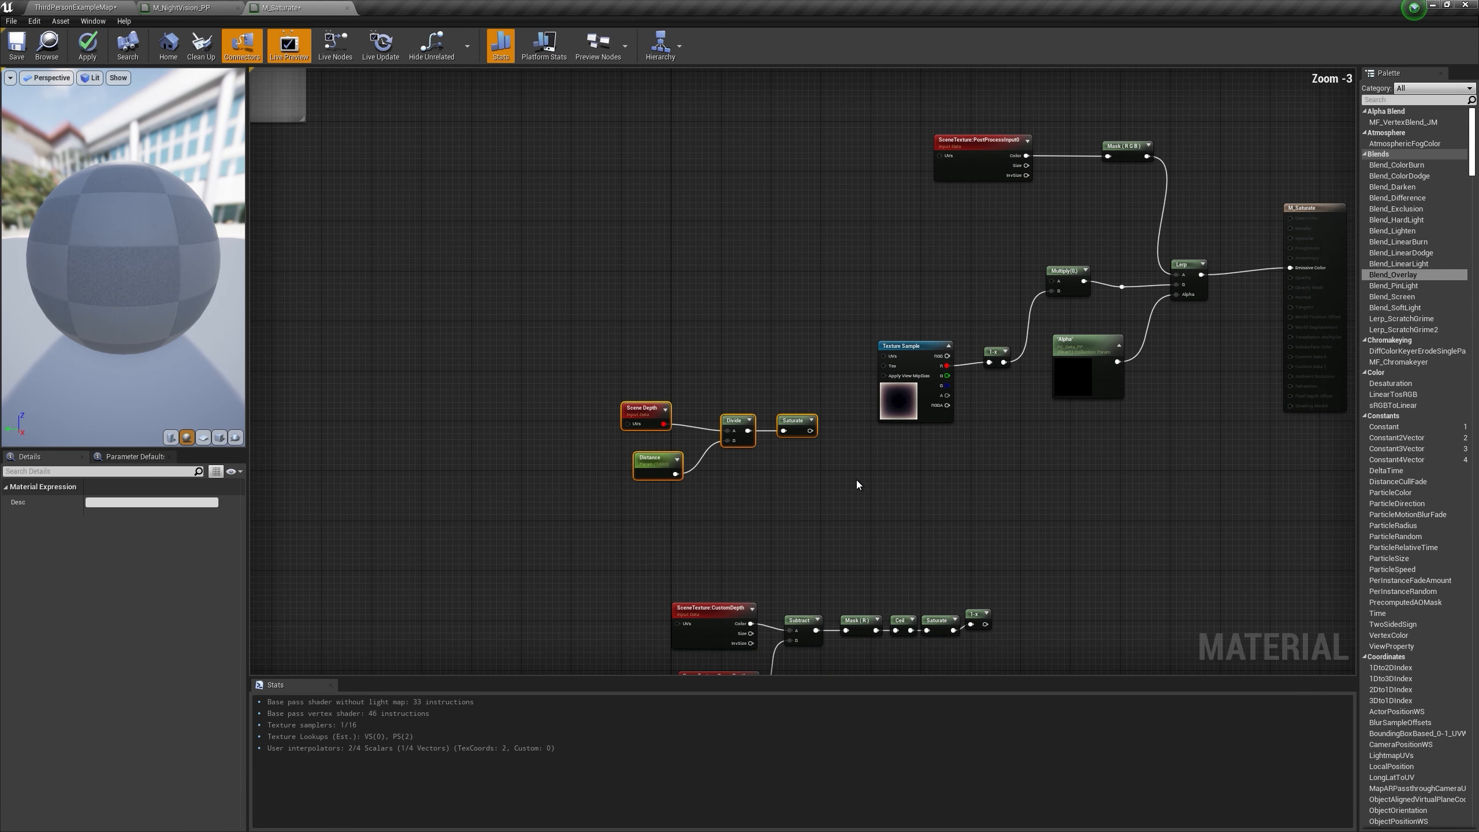
# Step: Copy the SceneTexture:PostProcessInput0 and Mask (R G B) pair and paste it above the Scene Depth chain
pyautogui.moveTo(747, 285); pyautogui.dragTo(790, 318, button='right')
pyautogui.moveTo(897, 106); pyautogui.dragTo(1257, 209)
pyautogui.rightClick(1075, 180)
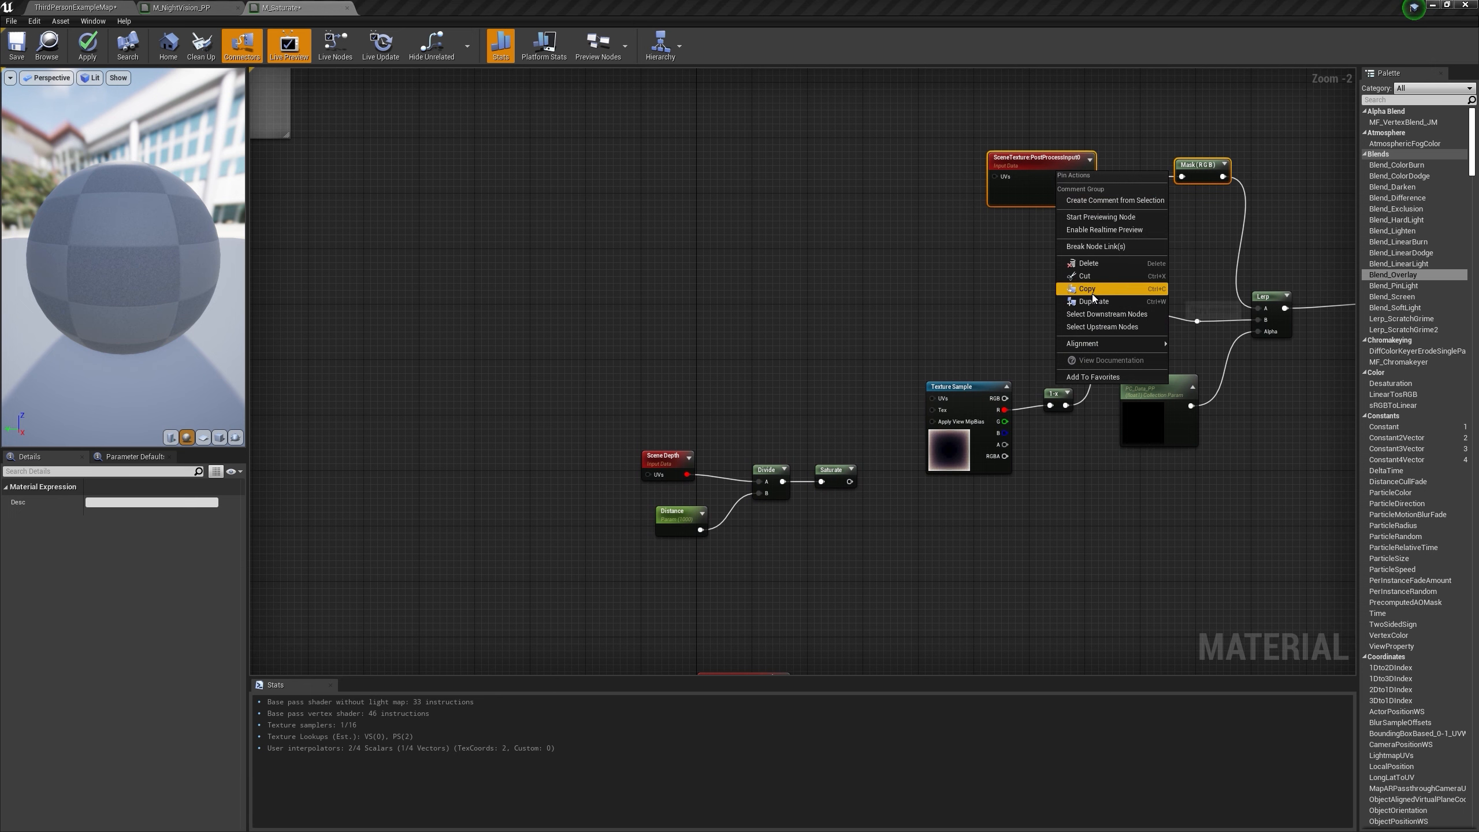
pyautogui.click(1087, 288)
pyautogui.hotkey('ctrl', 'v')
pyautogui.scroll(2, 1125, 220)
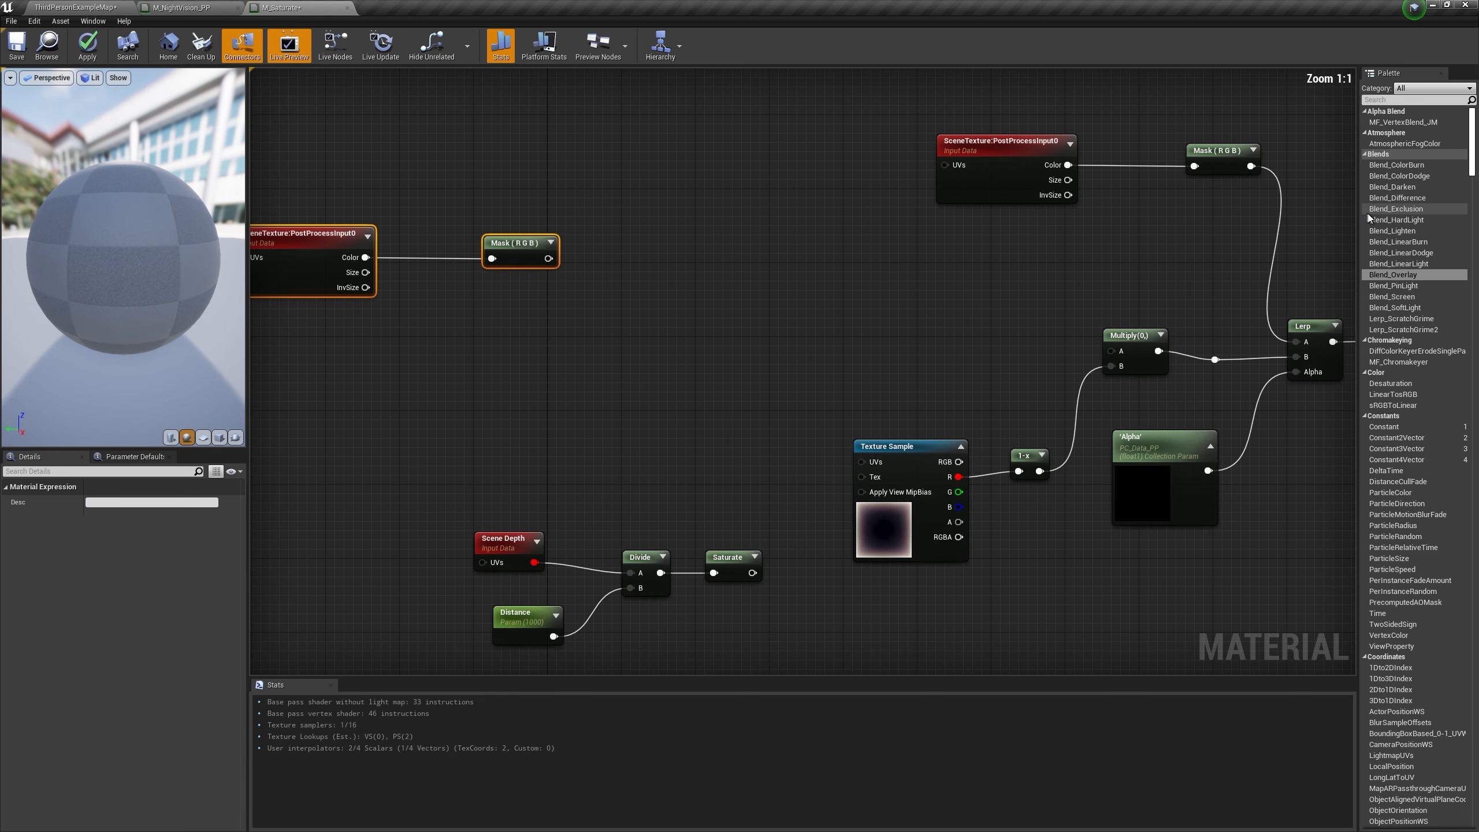
# Step: Add a Blend_HardLight node with the pasted mask as Base and a new vector parameter named Green as Blend
pyautogui.moveTo(1396, 220); pyautogui.dragTo(619, 277)
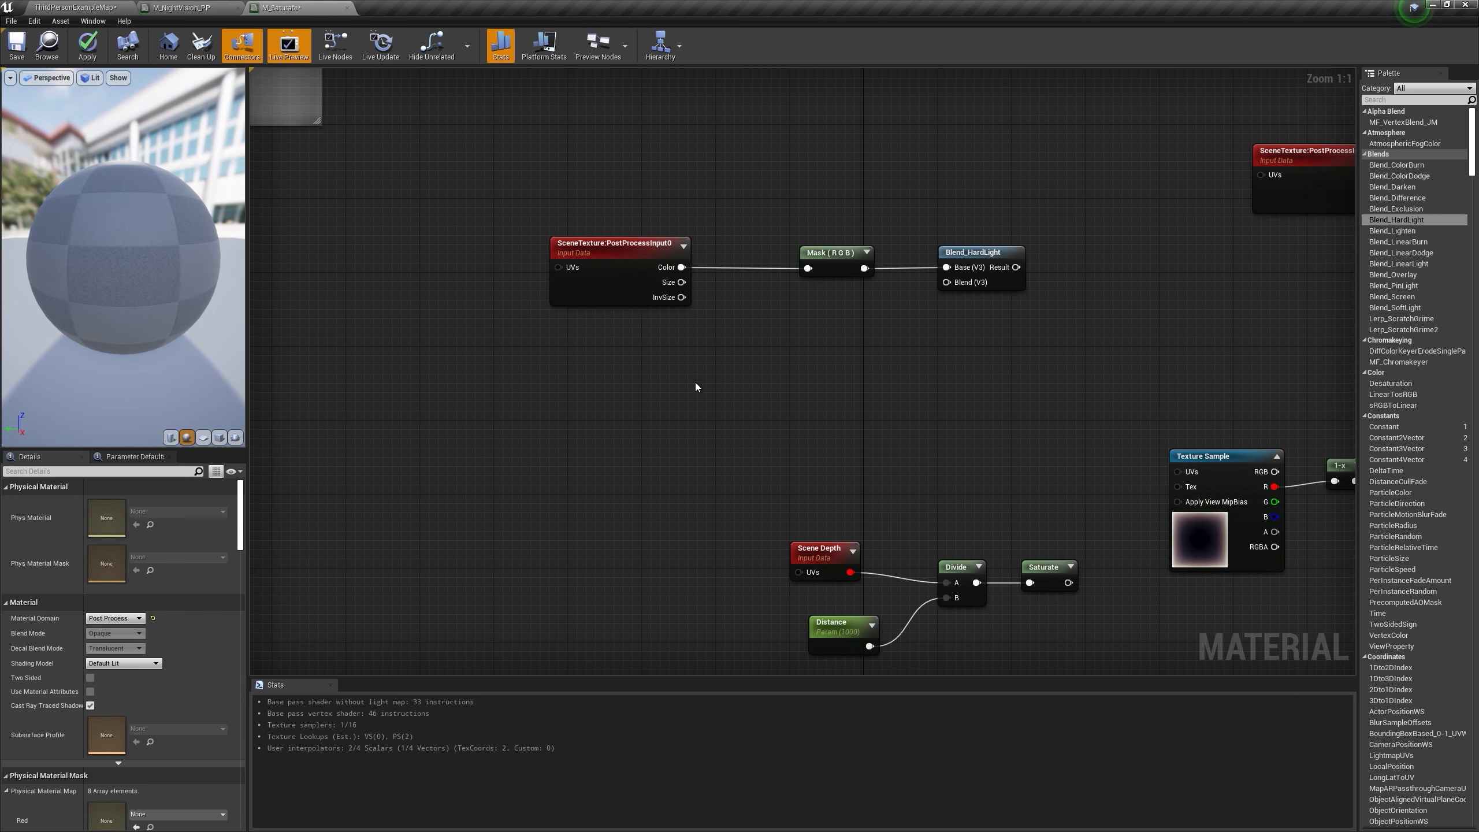
pyautogui.click(680, 382)
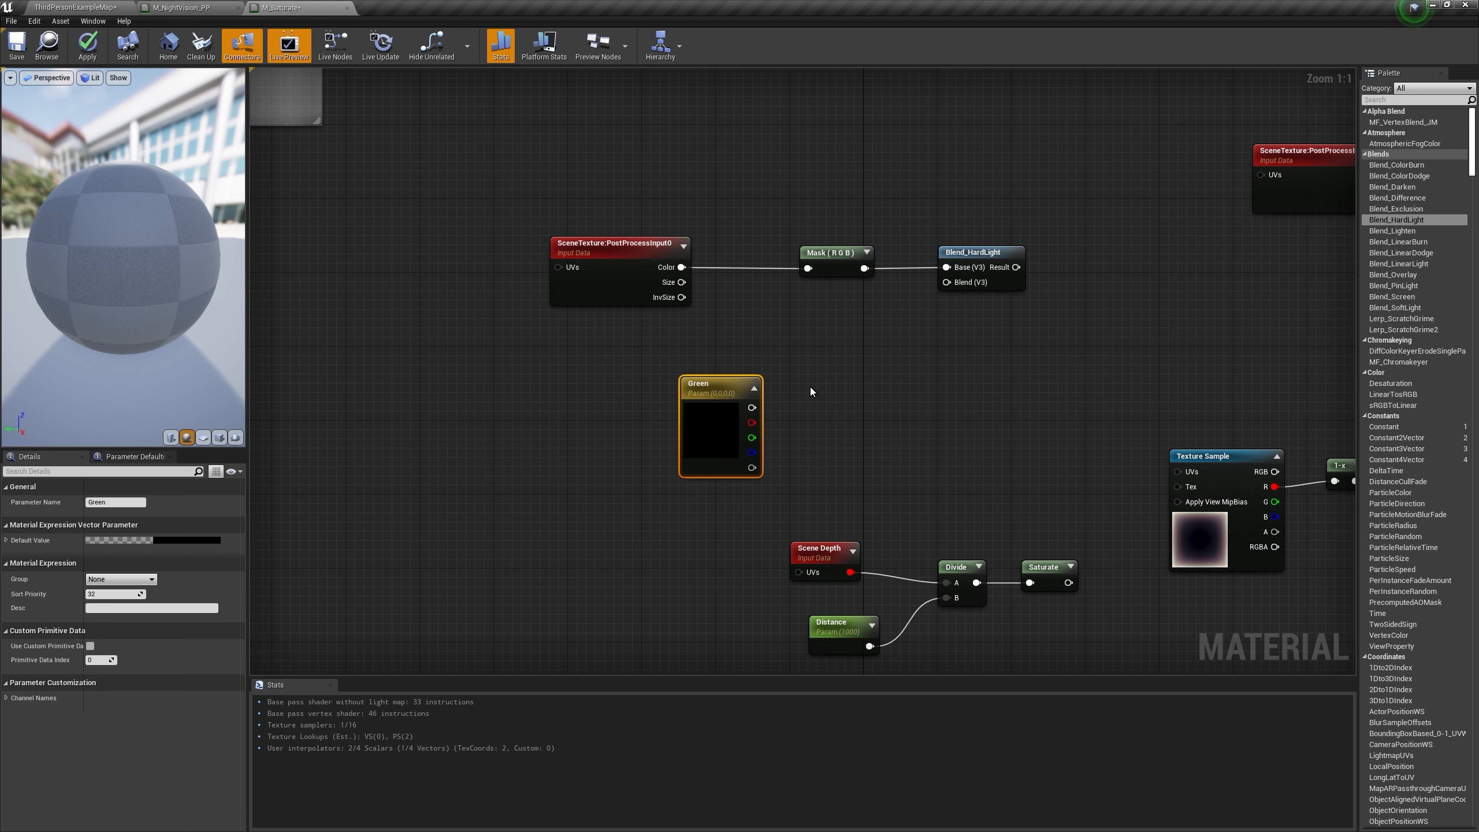
pyautogui.moveTo(705, 410); pyautogui.dragTo(951, 288)
# Step: Set the Green parameter's default colour to a bright green with R 0.122, G 1 and B 0
pyautogui.click(209, 544)
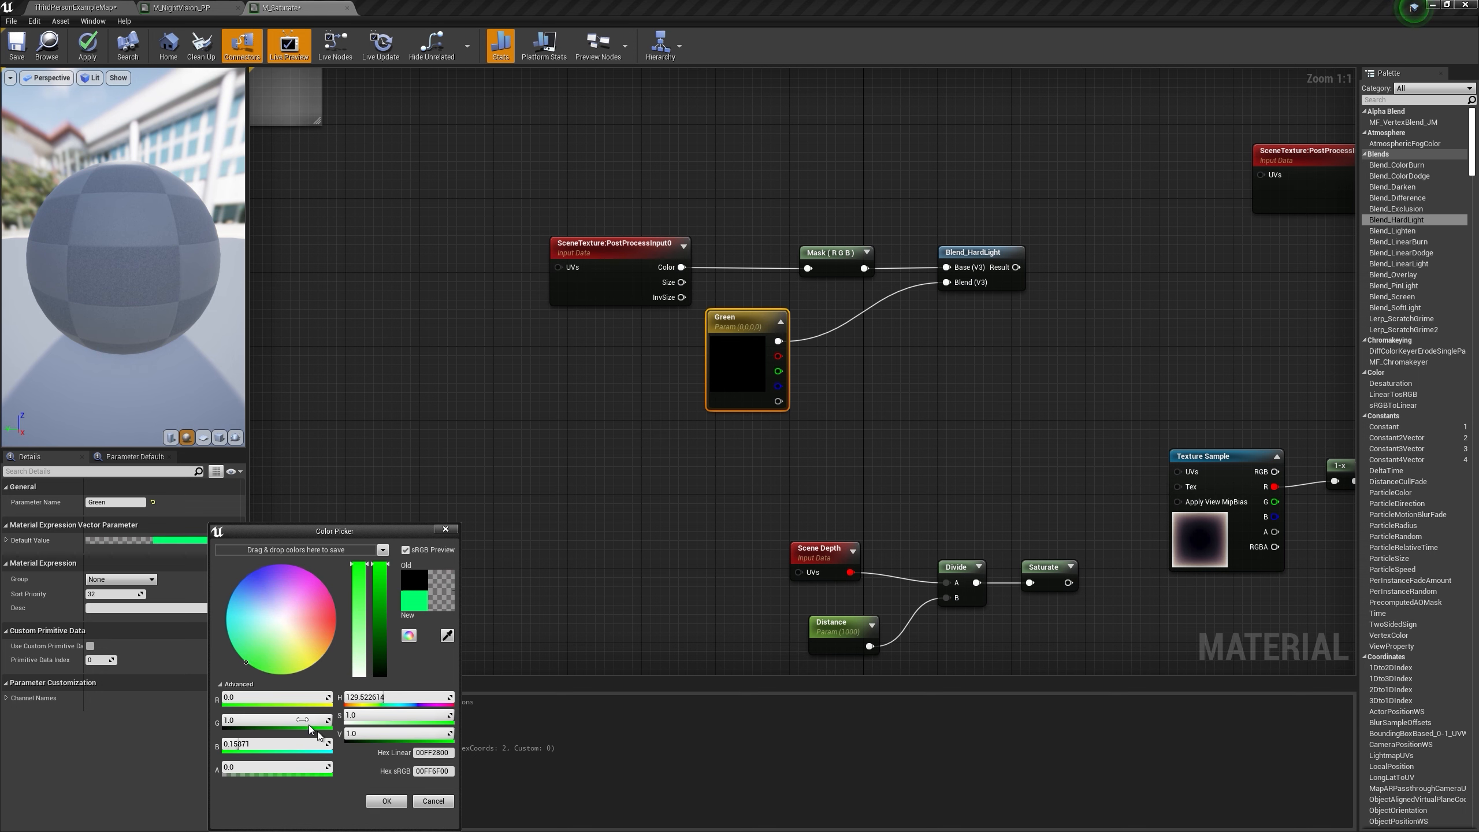
pyautogui.moveTo(262, 660); pyautogui.dragTo(260, 670)
pyautogui.click(387, 801)
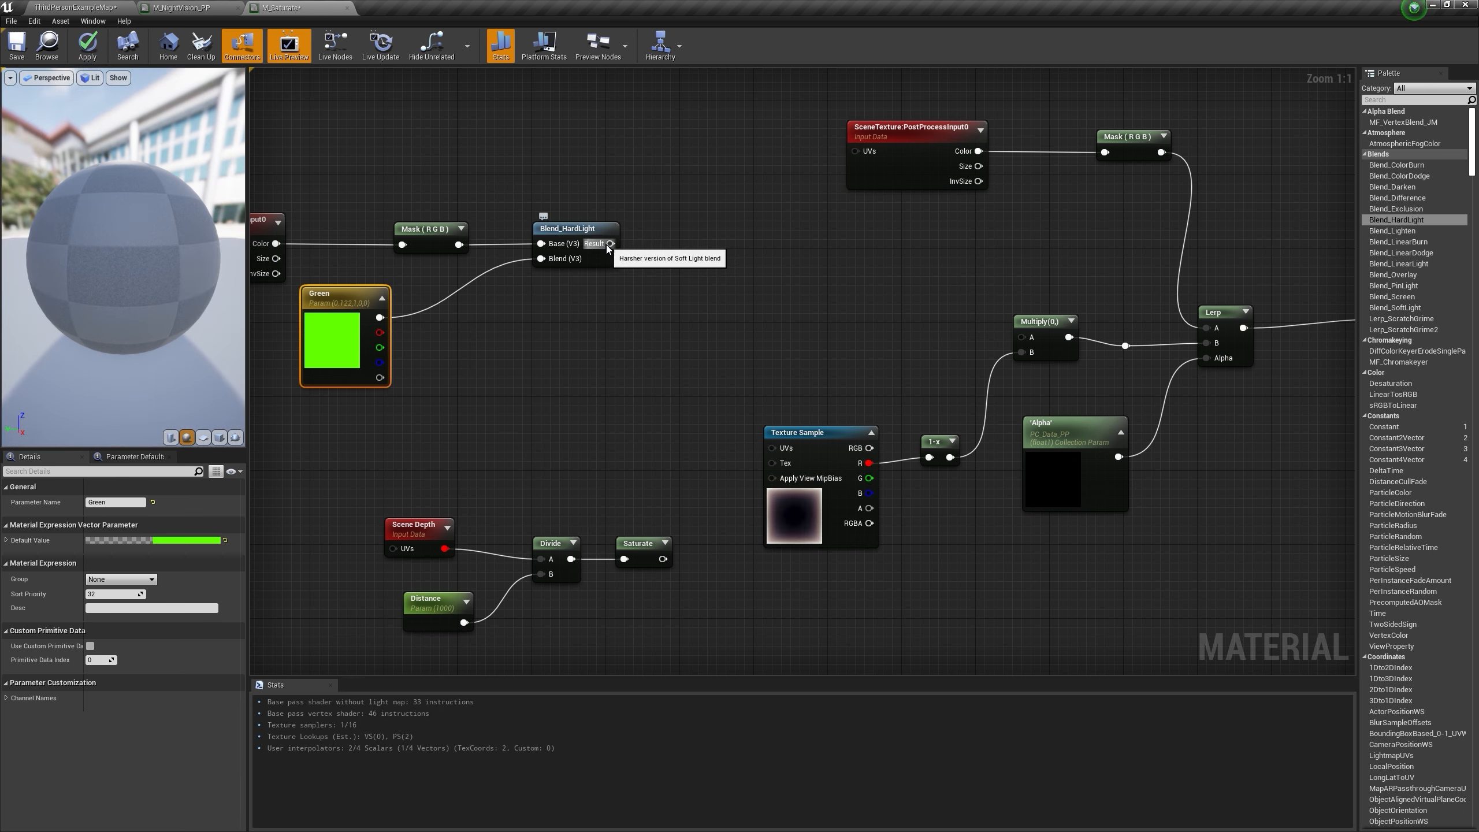
# Step: Connect the Blend_HardLight result to input A of the vignette Multiply node and play the level to test it
pyautogui.moveTo(610, 244); pyautogui.dragTo(714, 263)
pyautogui.moveTo(1026, 339); pyautogui.dragTo(1027, 338)
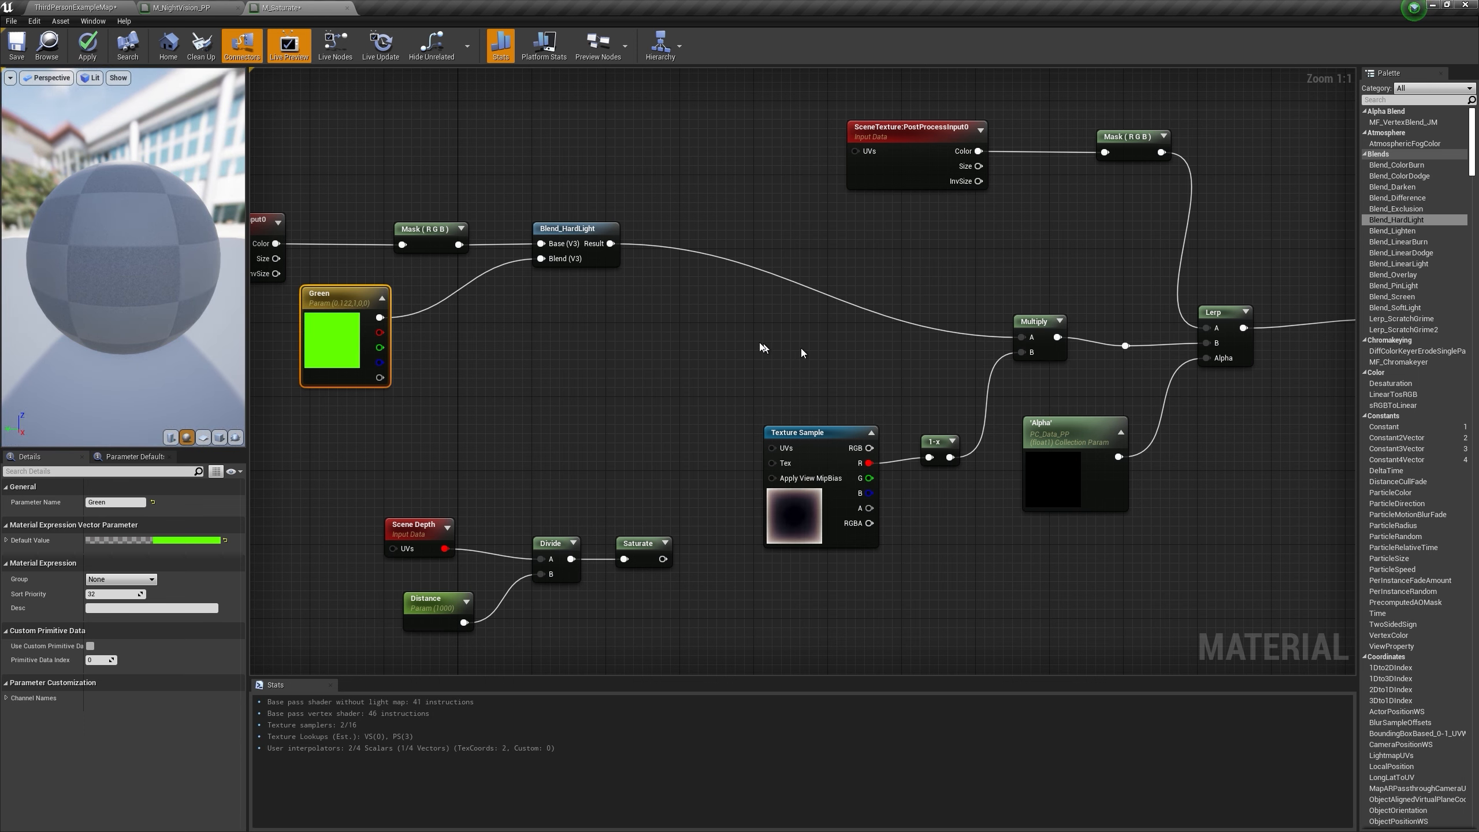
pyautogui.moveTo(759, 340); pyautogui.dragTo(1028, 311, button='right')
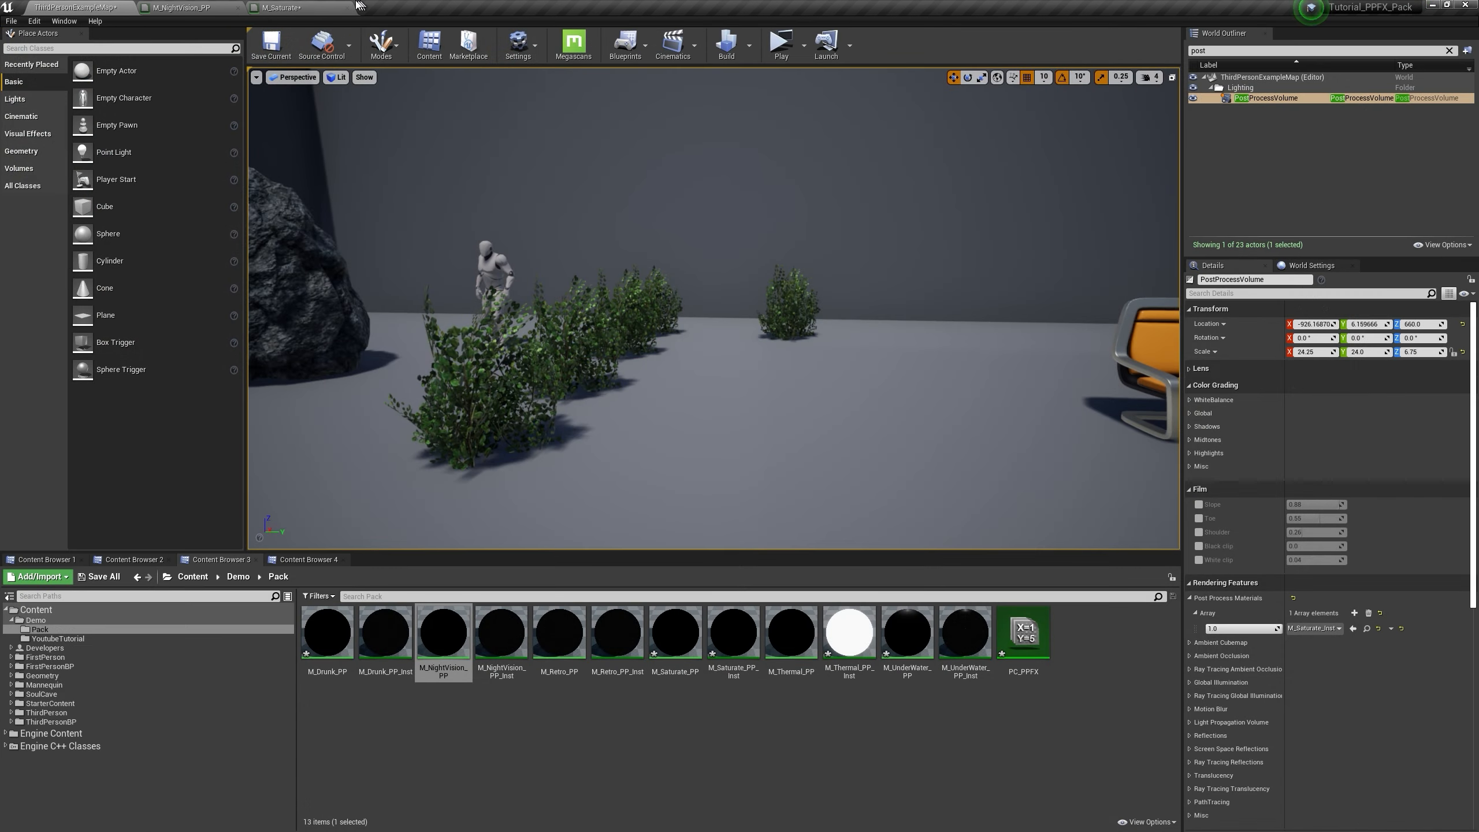
pyautogui.click(781, 44)
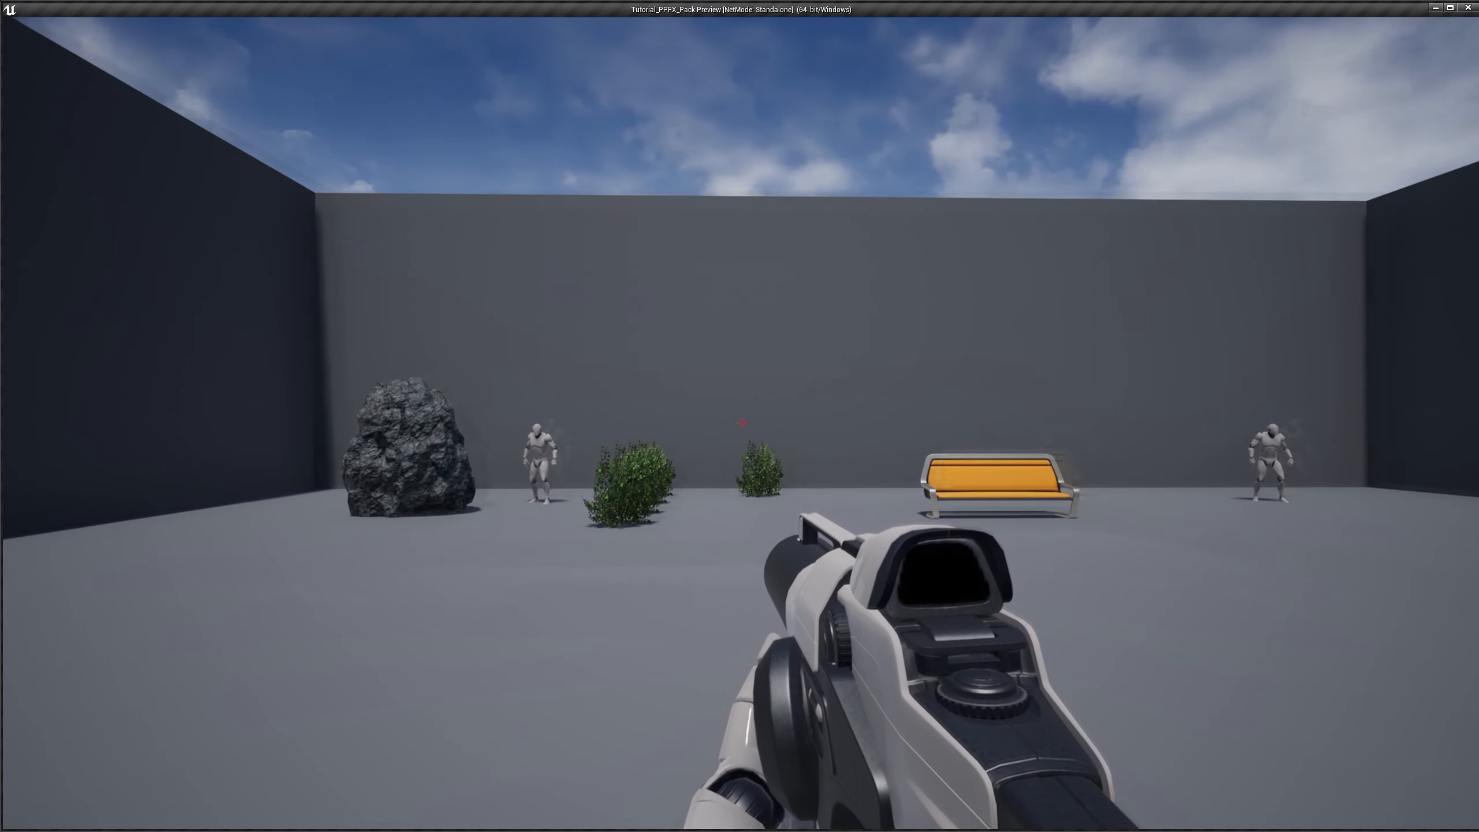
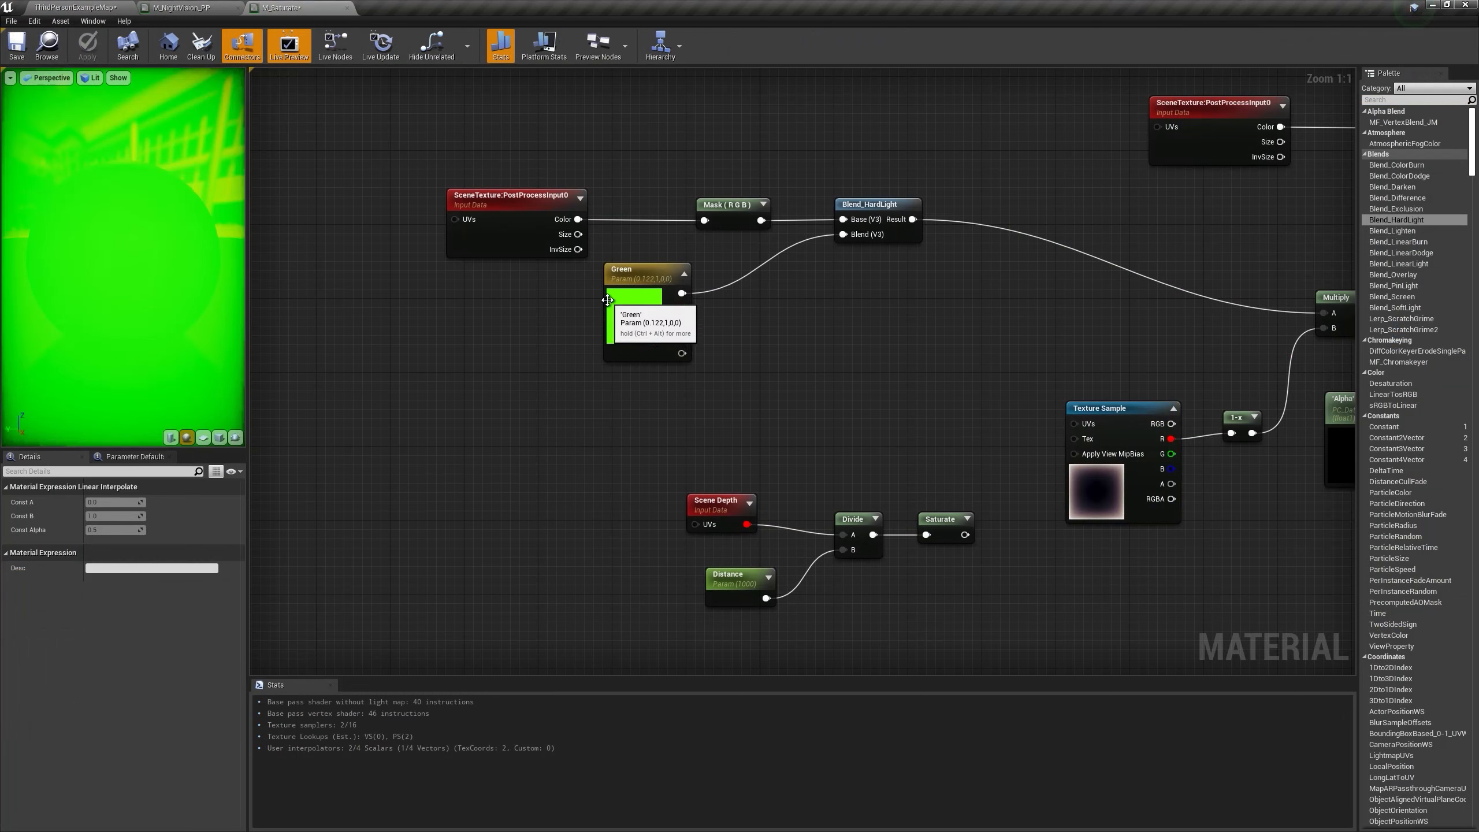
# Step: Darken the Green parameter's colour to a value of about 0.234 and apply the material
pyautogui.click(608, 300)
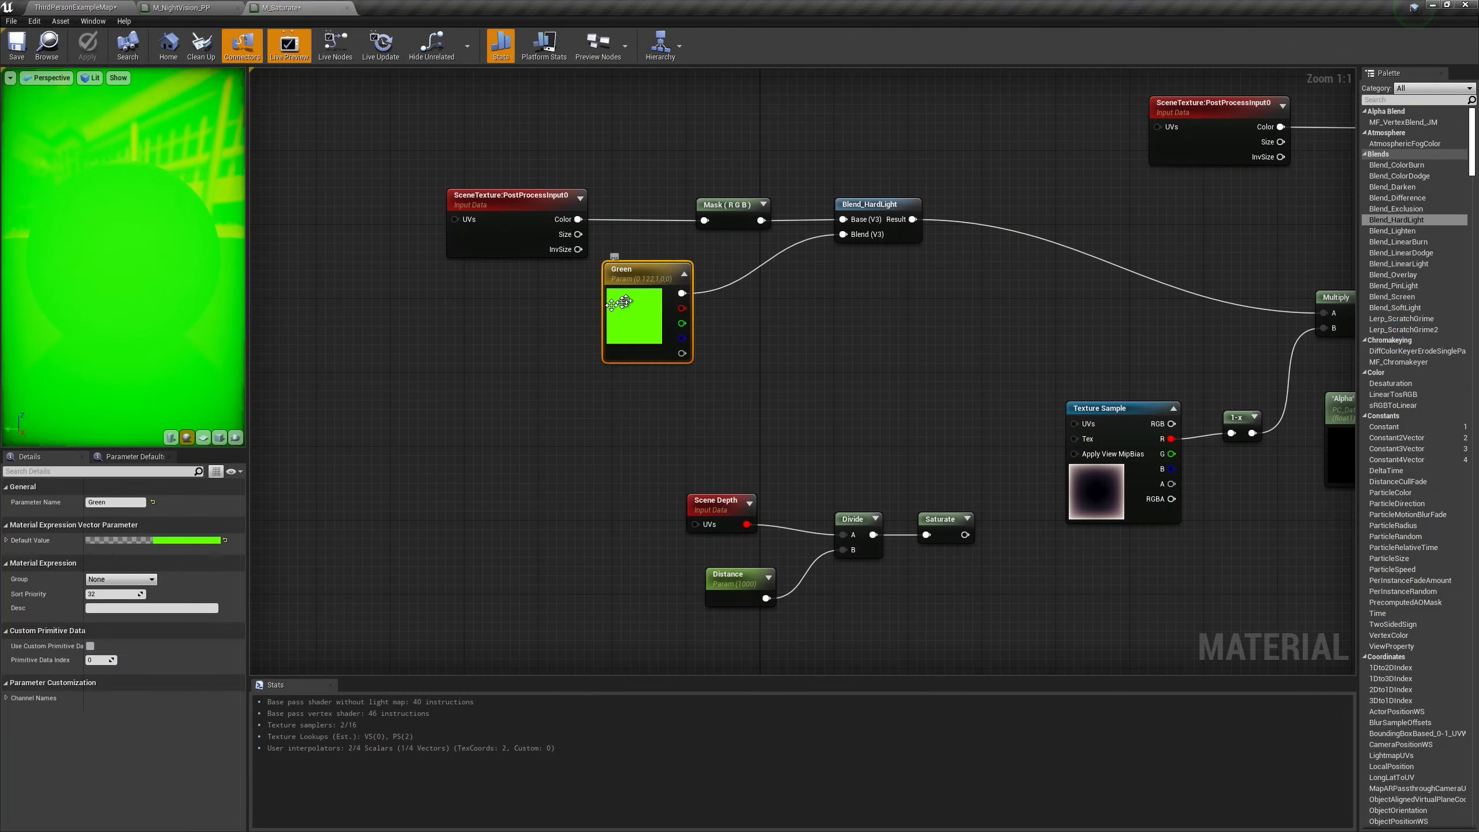
pyautogui.click(218, 541)
pyautogui.moveTo(376, 564); pyautogui.dragTo(378, 651)
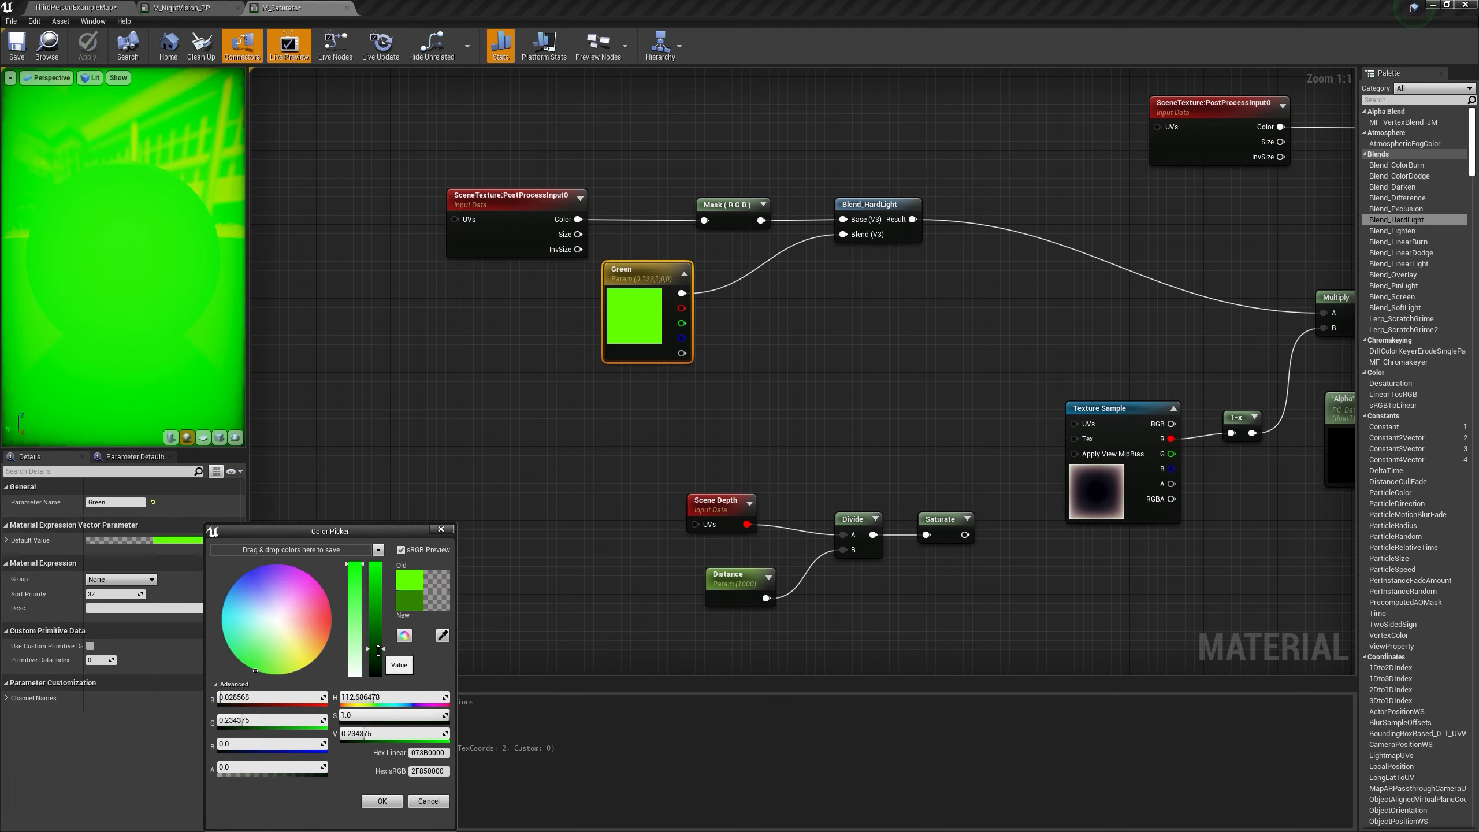
pyautogui.click(382, 802)
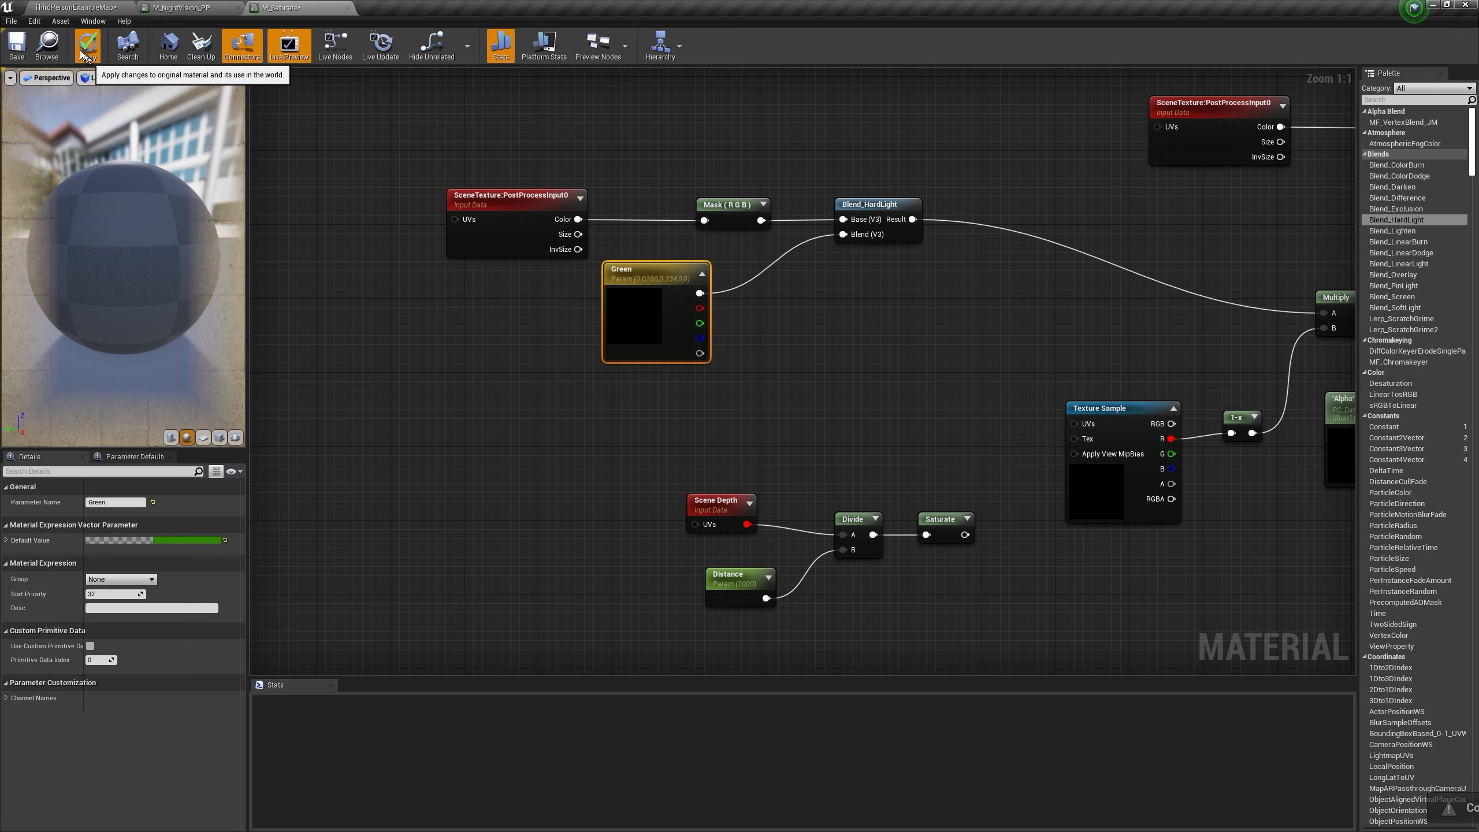
pyautogui.click(81, 55)
# Step: Inspect the green tint in the level viewport around the rock, bushes, bench and mannequins
pyautogui.click(76, 7)
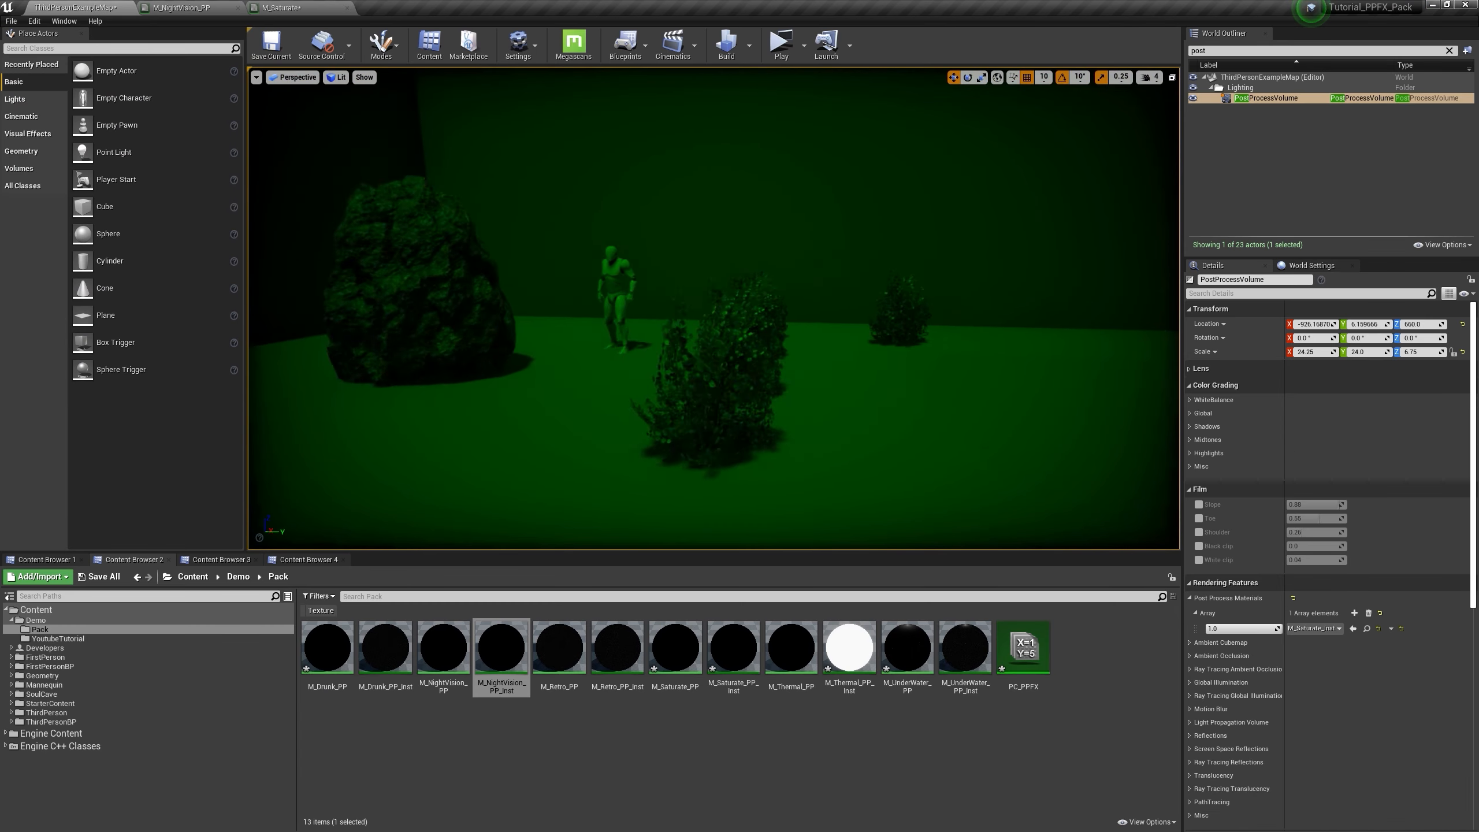
pyautogui.moveTo(714, 309); pyautogui.dragTo(806, 317, button='right')
pyautogui.press('s')
pyautogui.press('w')
pyautogui.press('s')
pyautogui.press('w')
pyautogui.press('s')
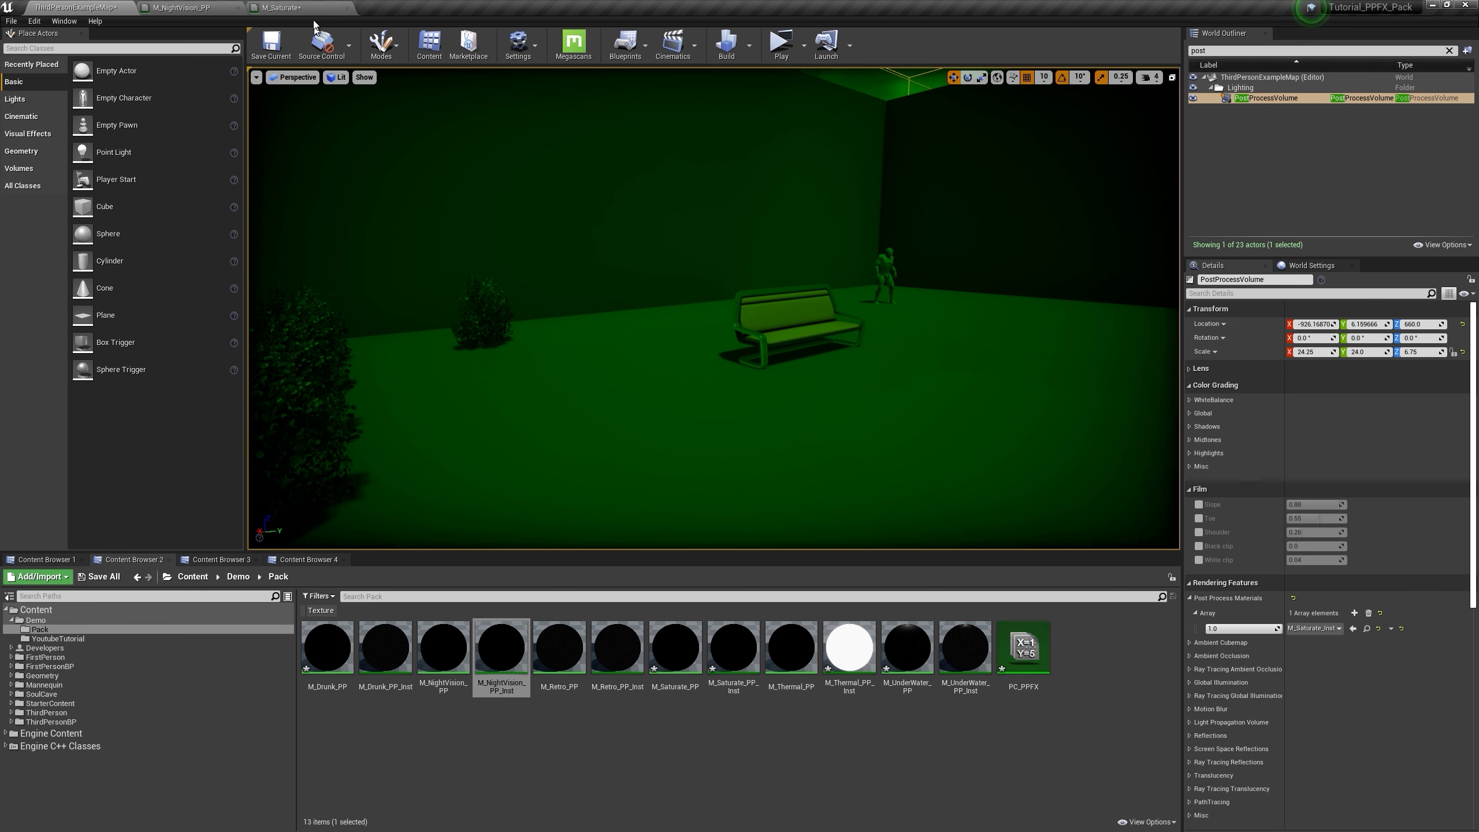
# Step: Rearrange the CustomDepth, Scene Depth and Blend_HardLight groups in M_Saturate to free space before the vignette Multiply
pyautogui.click(302, 4)
pyautogui.moveTo(876, 502); pyautogui.dragTo(1241, 607)
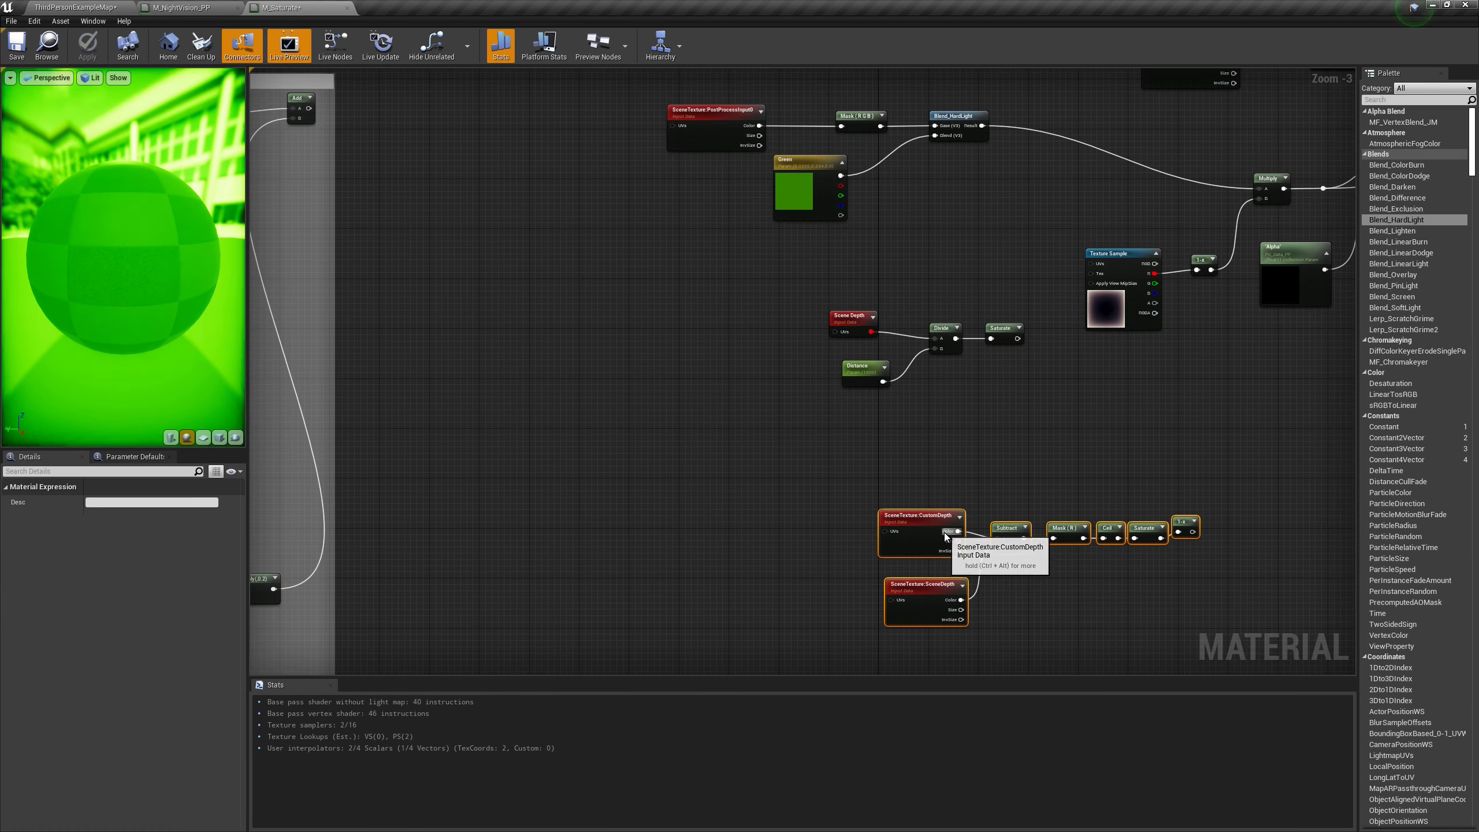
pyautogui.moveTo(945, 535); pyautogui.dragTo(782, 441)
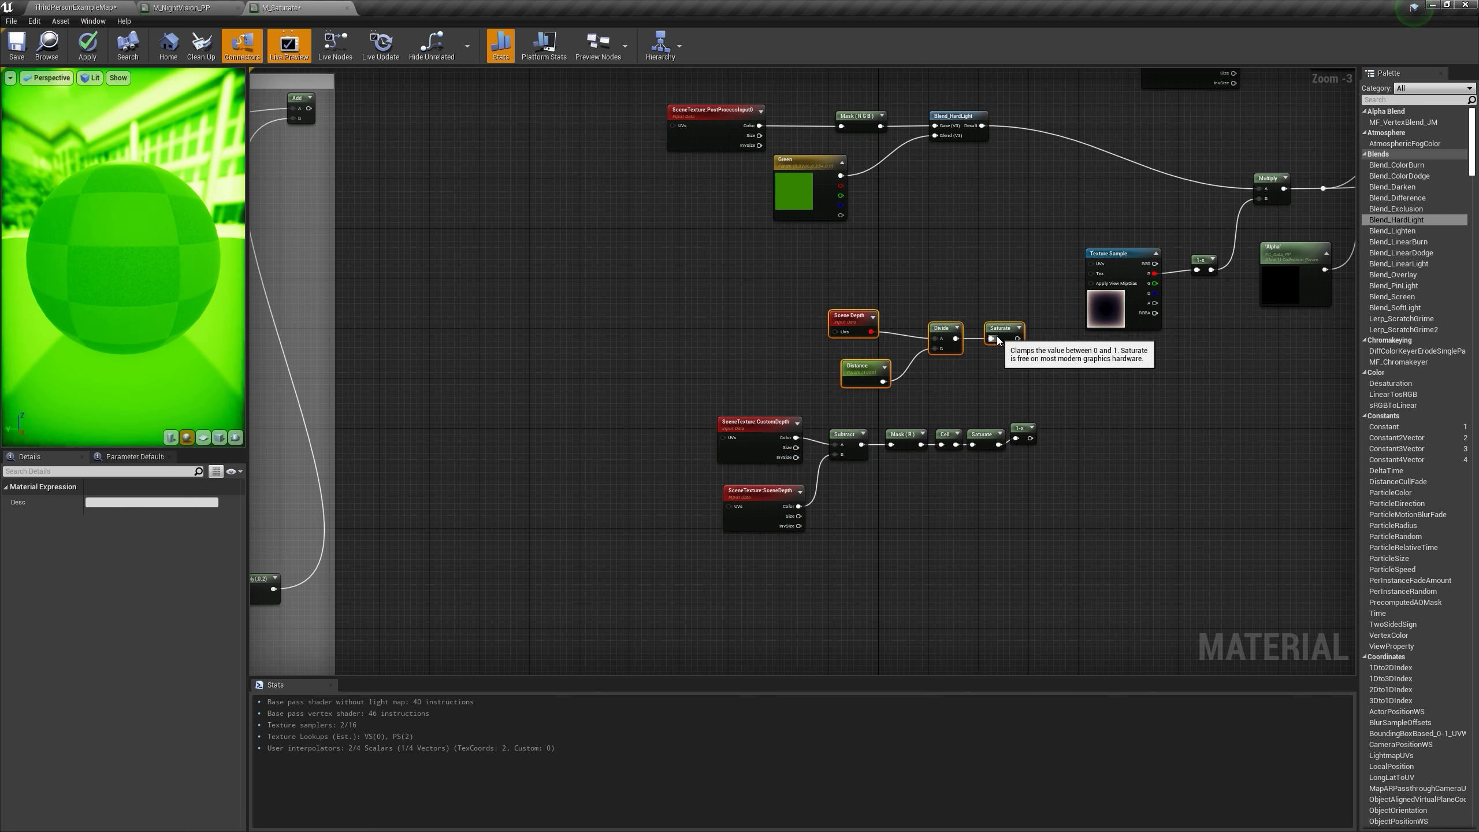
pyautogui.moveTo(1040, 327); pyautogui.dragTo(1042, 328)
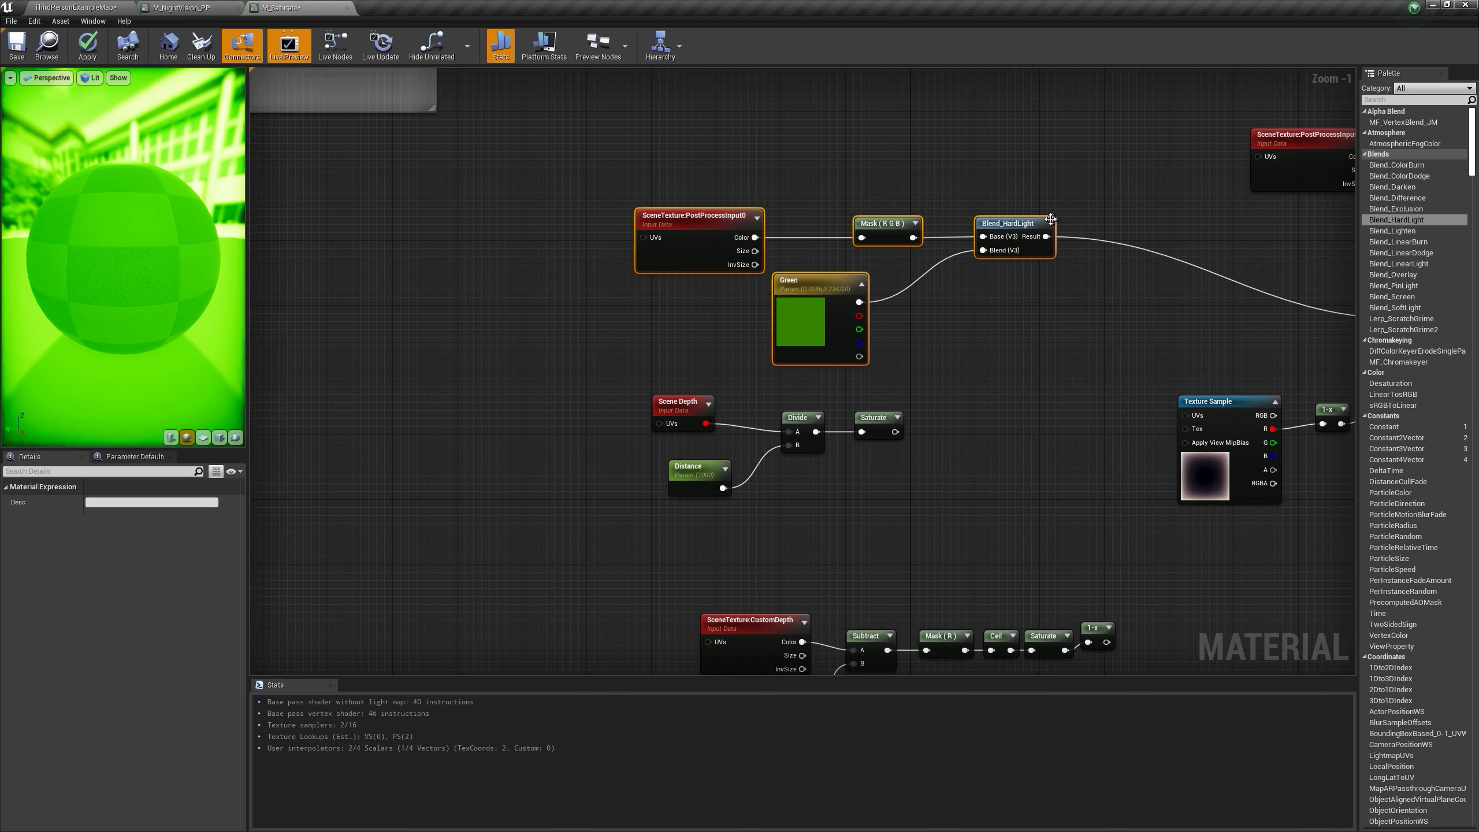
pyautogui.moveTo(1040, 224); pyautogui.dragTo(855, 232)
# Step: Insert a Lerp before the vignette Multiply, with Blend_HardLight as B and the CustomDepth chain's 1-x as Alpha
pyautogui.click(1097, 263)
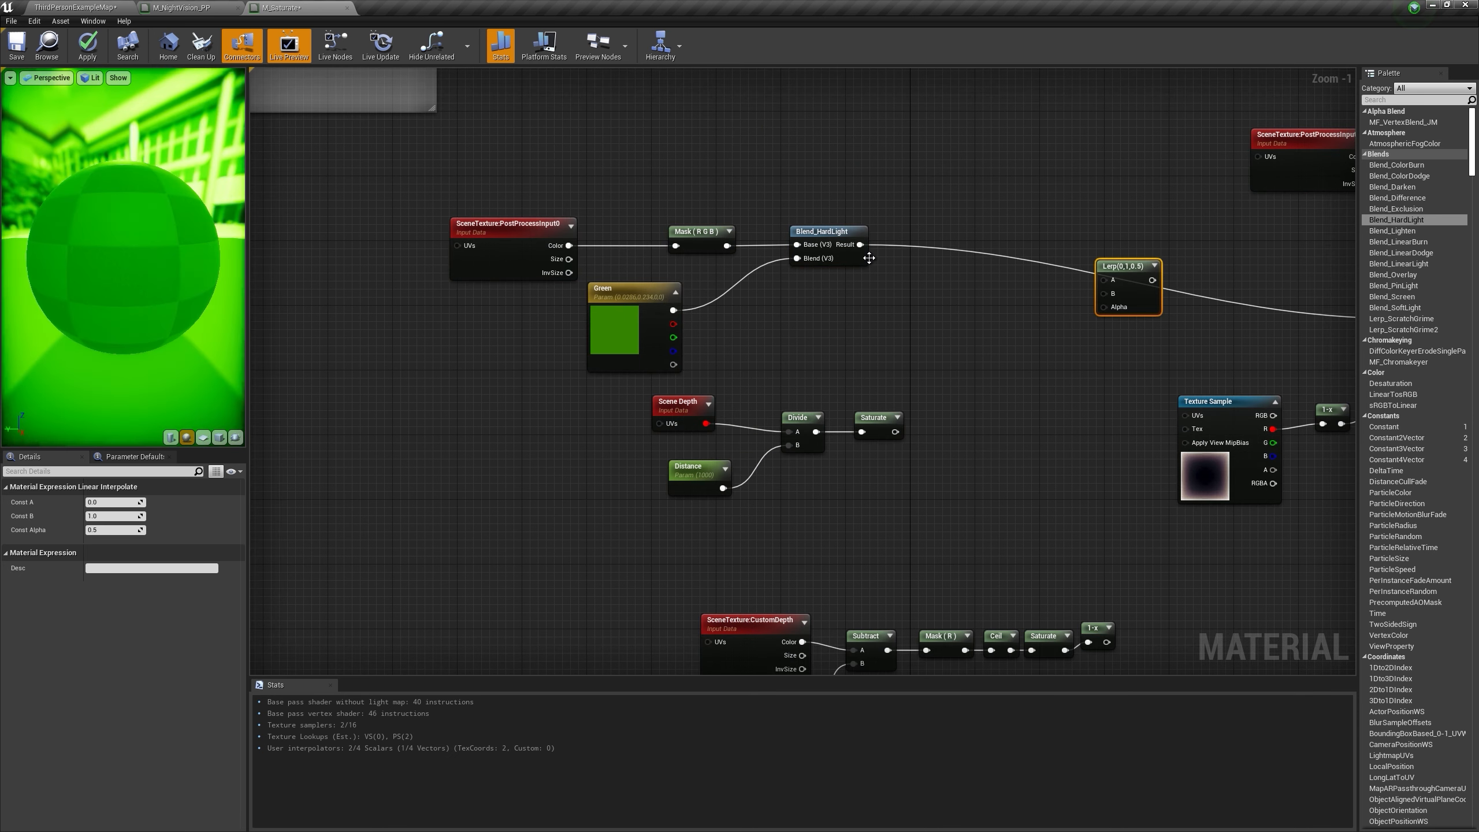
pyautogui.moveTo(861, 245); pyautogui.dragTo(1104, 293)
pyautogui.moveTo(1077, 562); pyautogui.dragTo(928, 509, button='right')
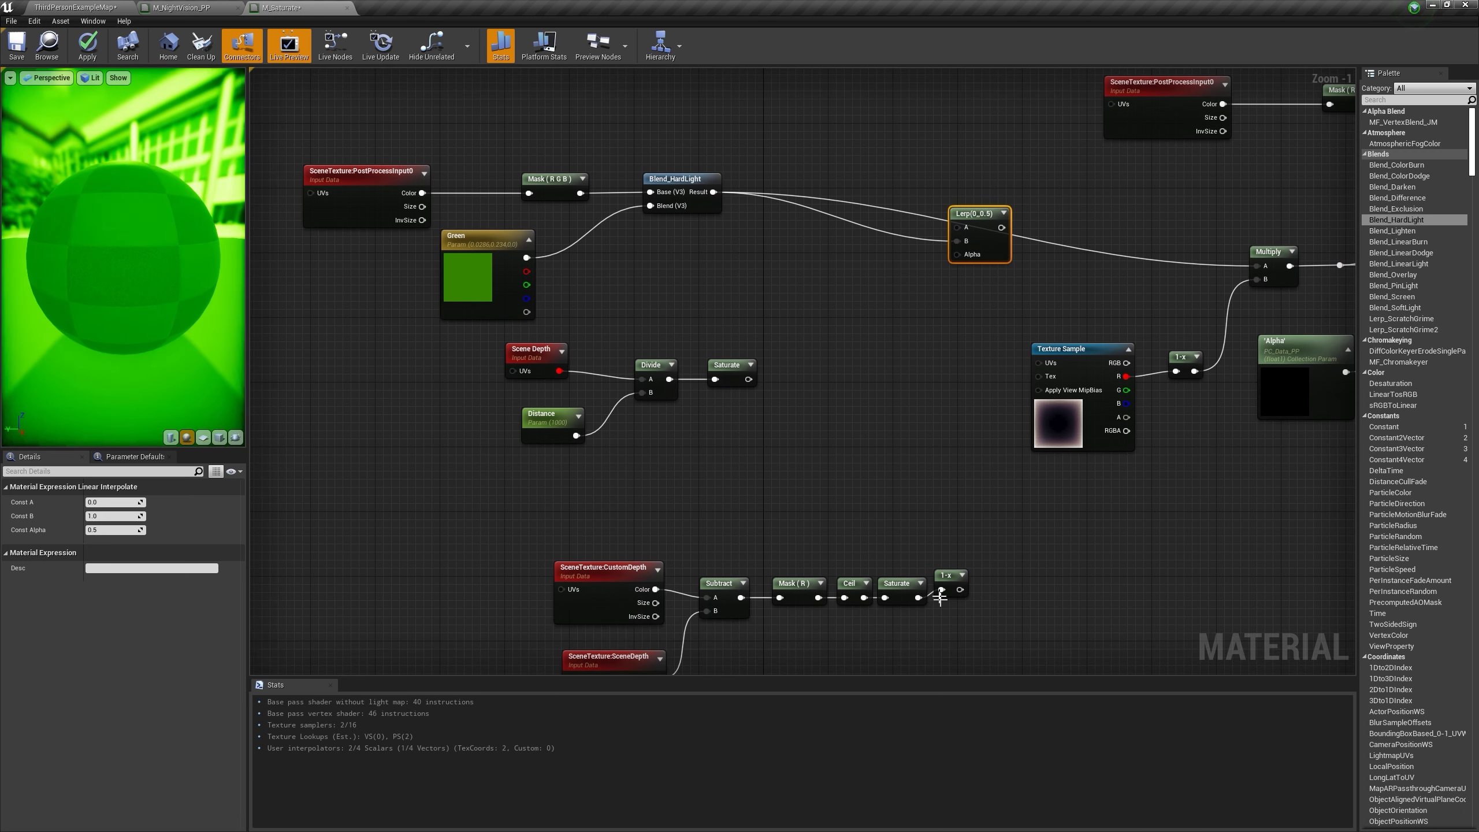
pyautogui.moveTo(958, 591); pyautogui.dragTo(1260, 267)
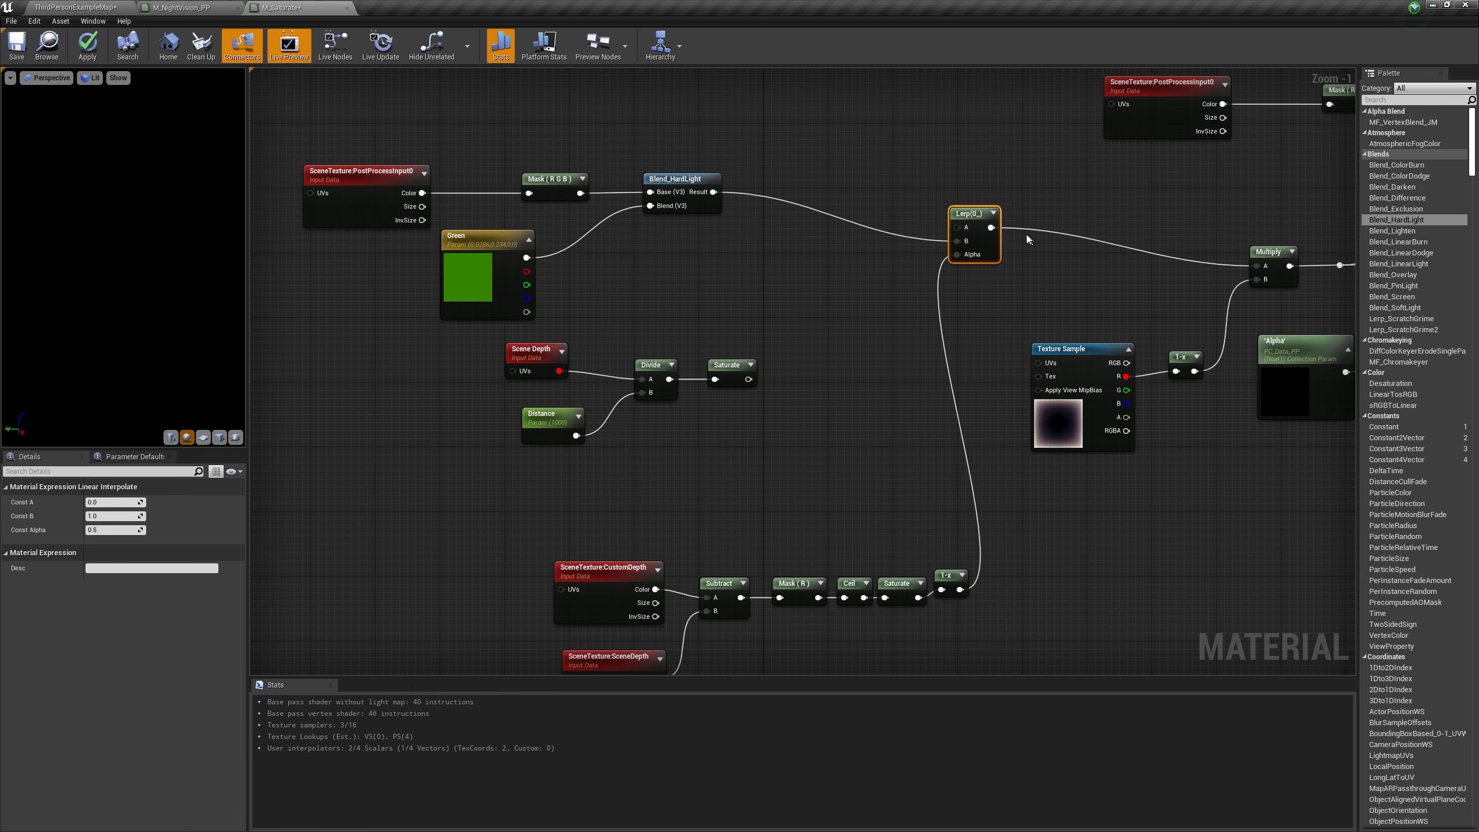
# Step: Add a scalar parameter named Brightness above the Blend_HardLight node with a default value of 3
pyautogui.moveTo(720, 117); pyautogui.dragTo(814, 217, button='right')
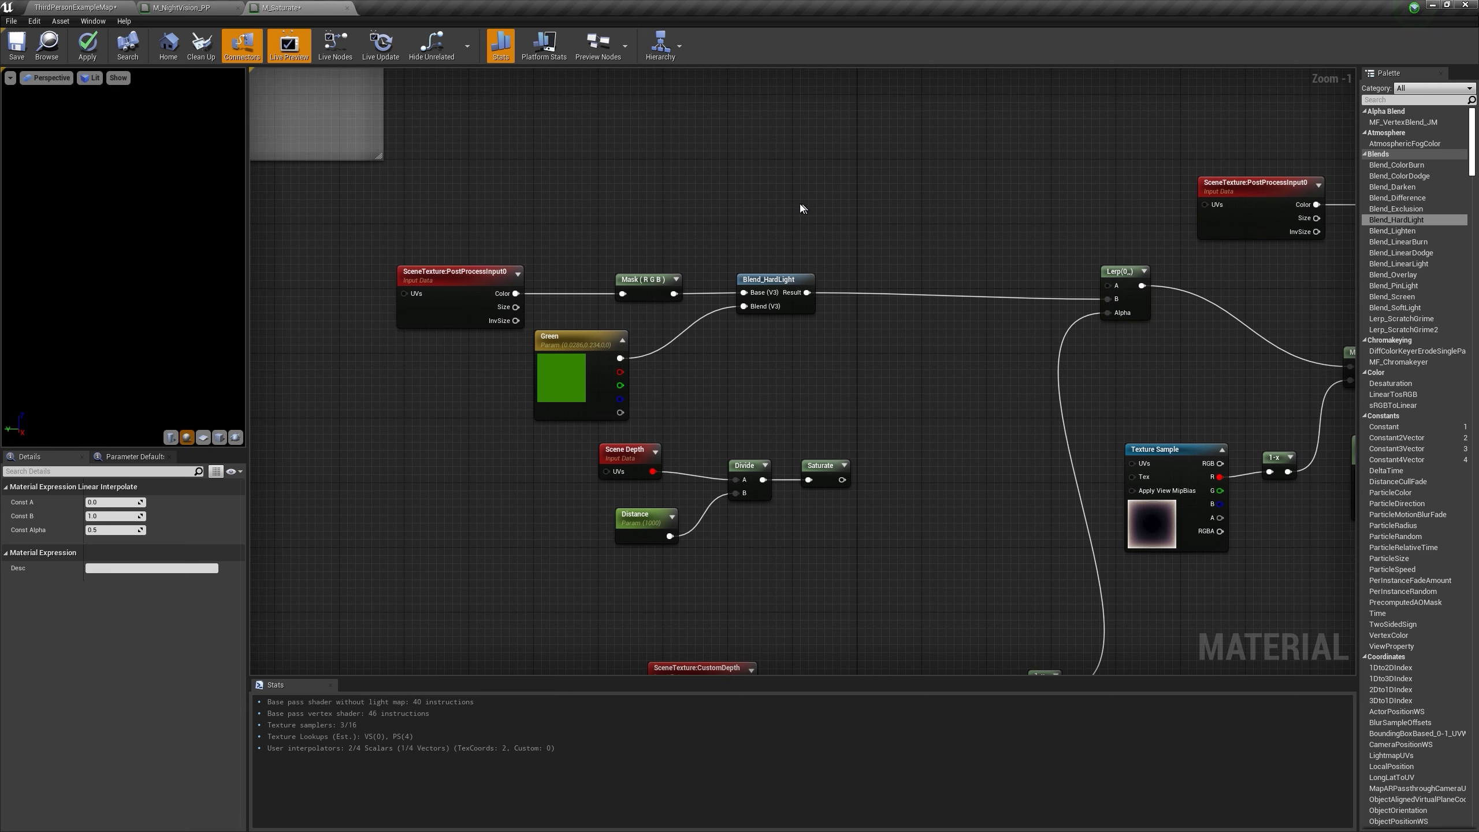
pyautogui.click(791, 208)
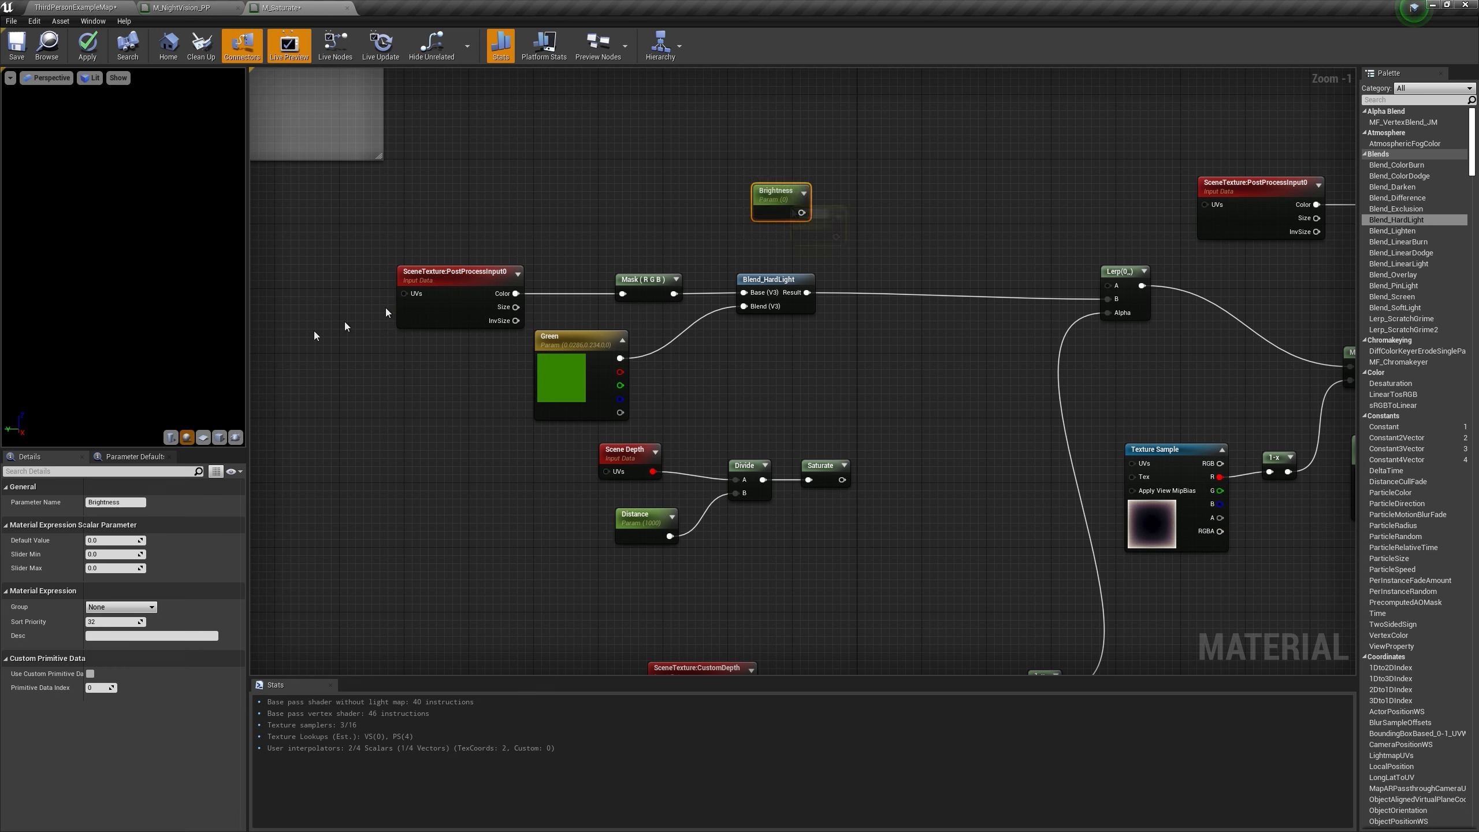
pyautogui.click(102, 542)
pyautogui.write('3')
pyautogui.press('Return')
# Step: Multiply Brightness with the Blend_HardLight result in a new Multiply node and connect it to the Lerp's A input
pyautogui.click(919, 200)
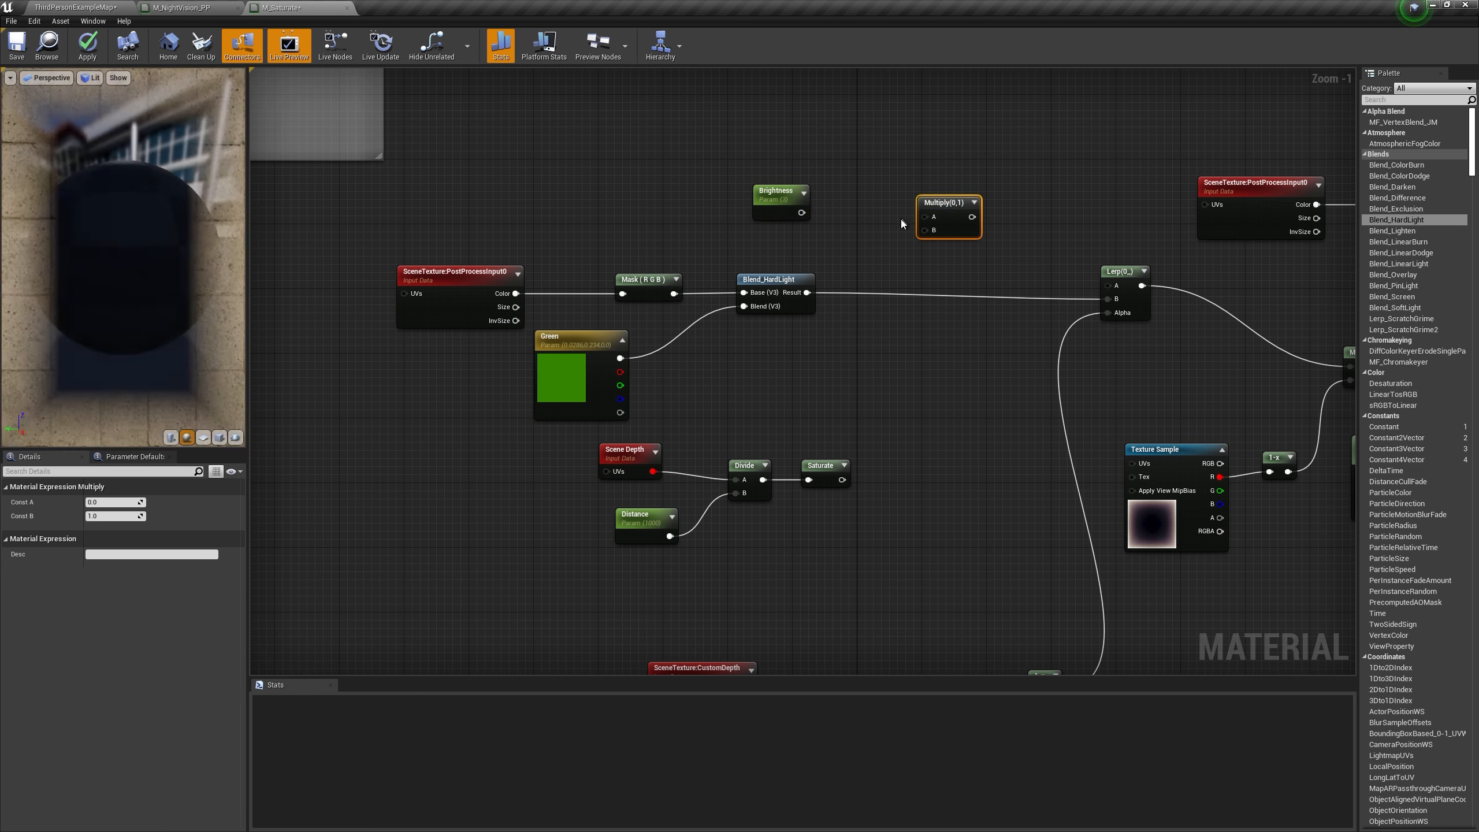
pyautogui.moveTo(927, 233); pyautogui.dragTo(927, 231)
pyautogui.moveTo(802, 212); pyautogui.dragTo(1116, 290)
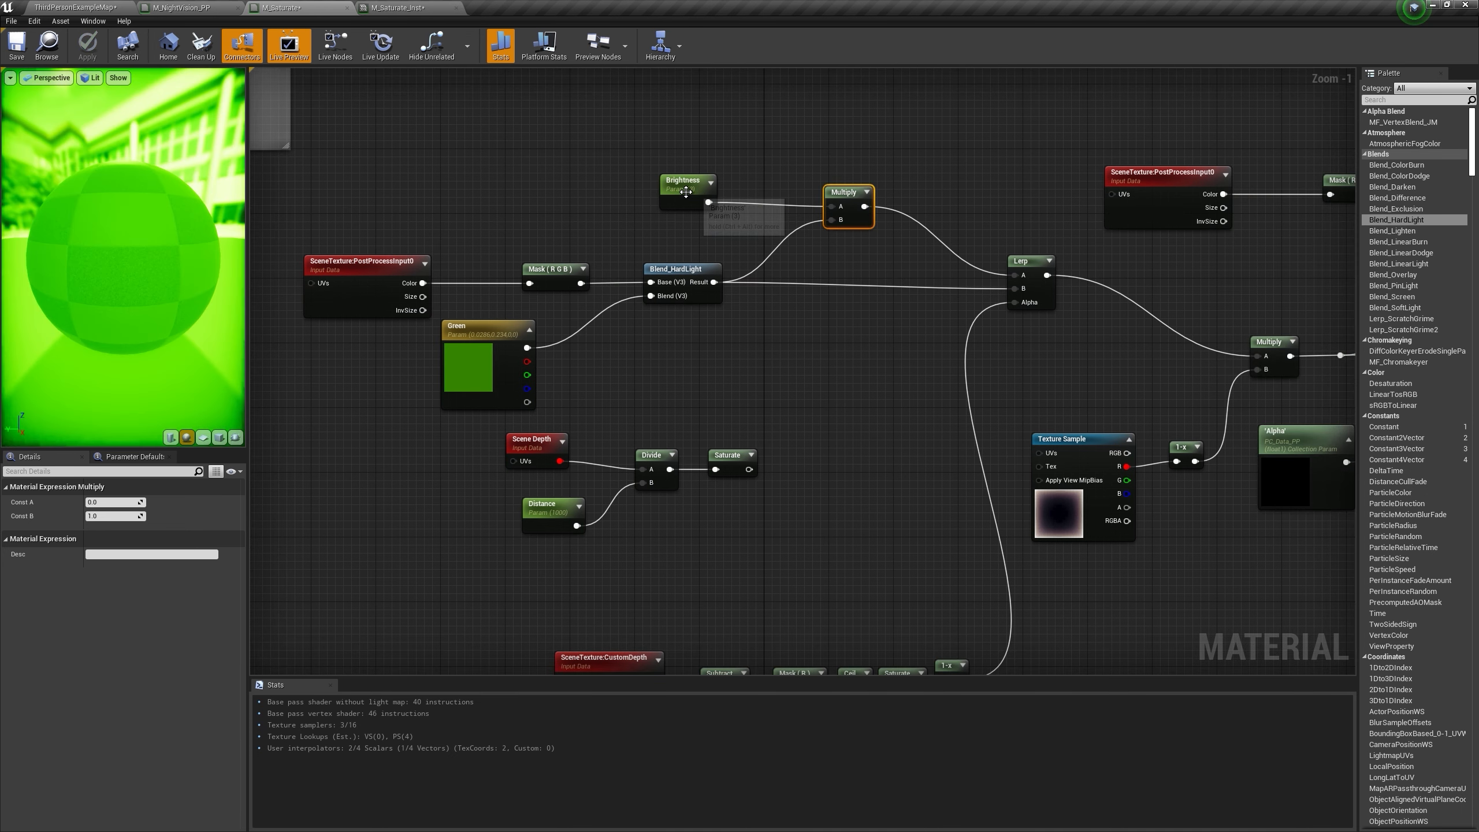
# Step: Set the Brightness default value to 100, apply the material and inspect the mannequin and surroundings in the level
pyautogui.click(697, 189)
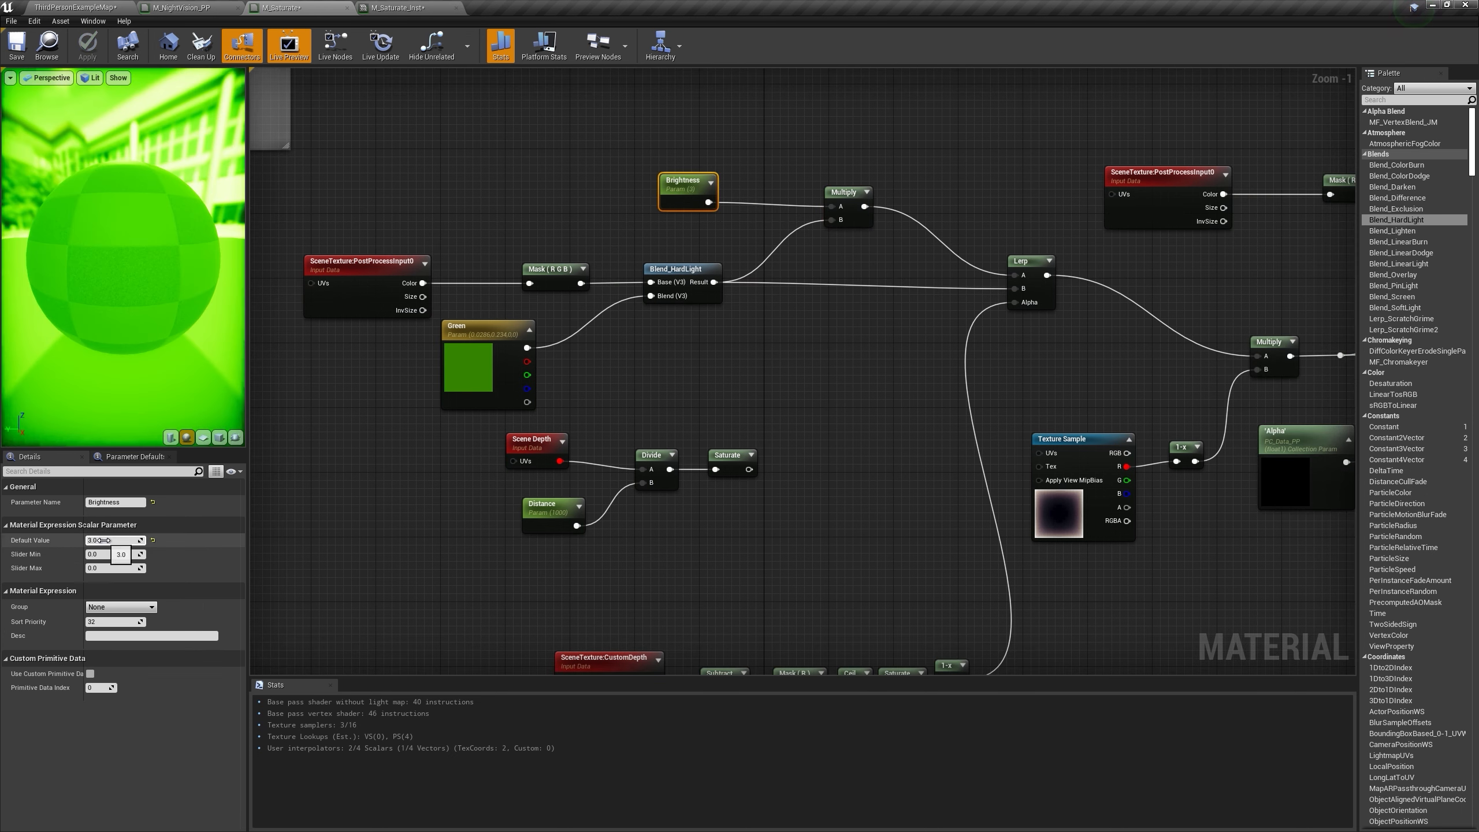
pyautogui.press('Return')
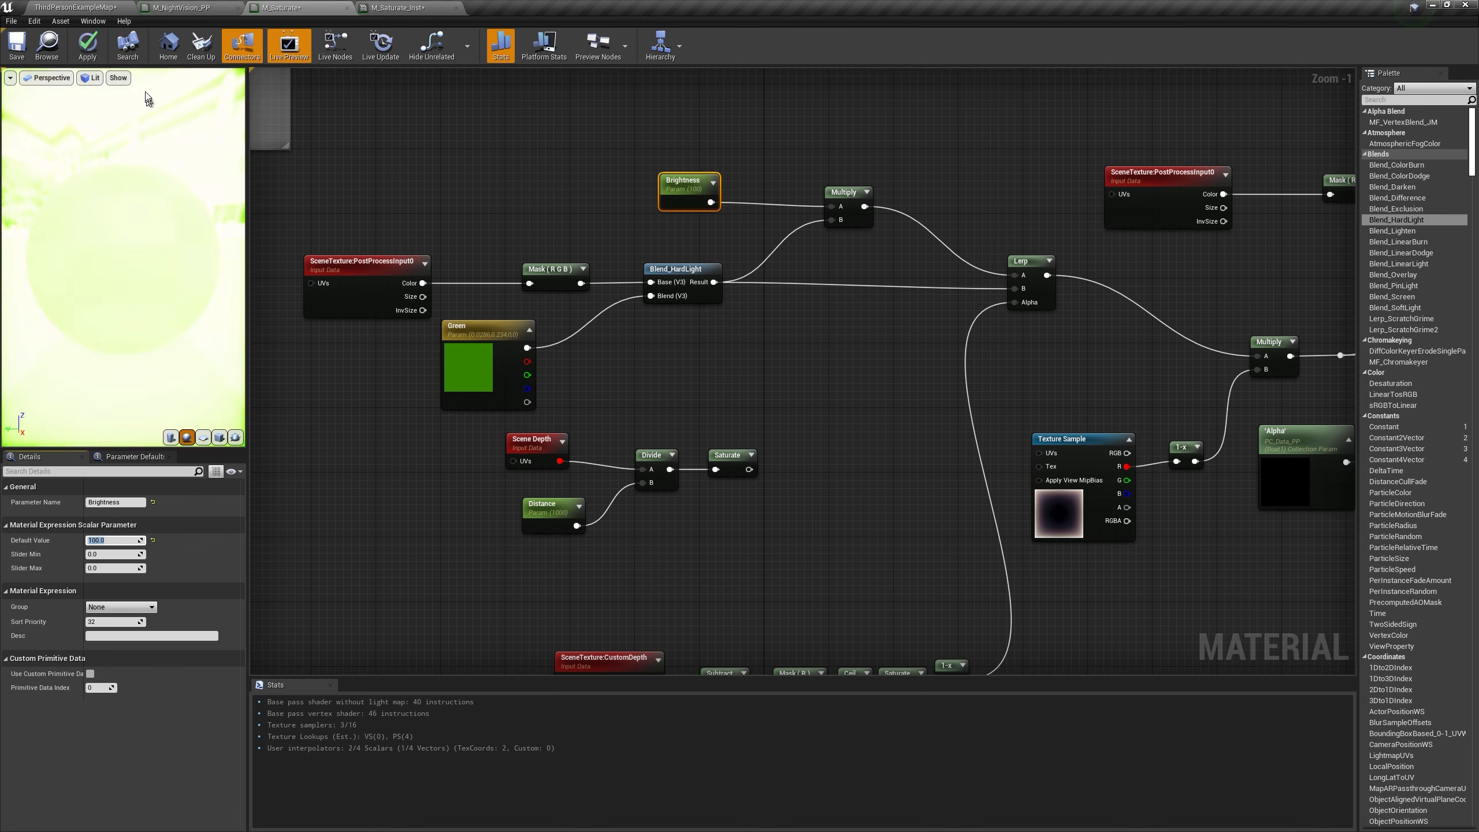
pyautogui.click(108, 6)
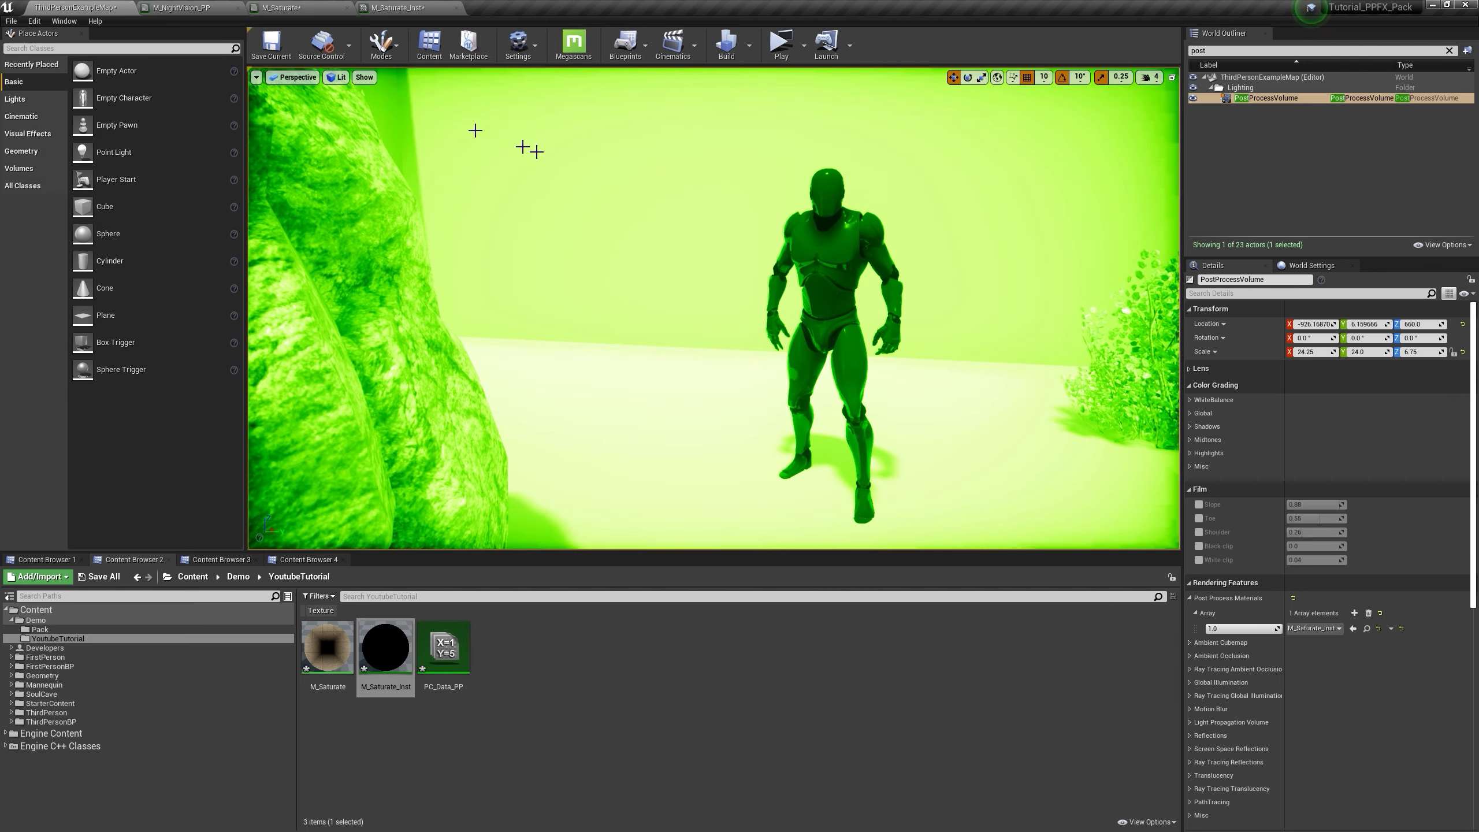
pyautogui.press('s')
pyautogui.moveTo(547, 156); pyautogui.dragTo(623, 161, button='right')
pyautogui.press('w')
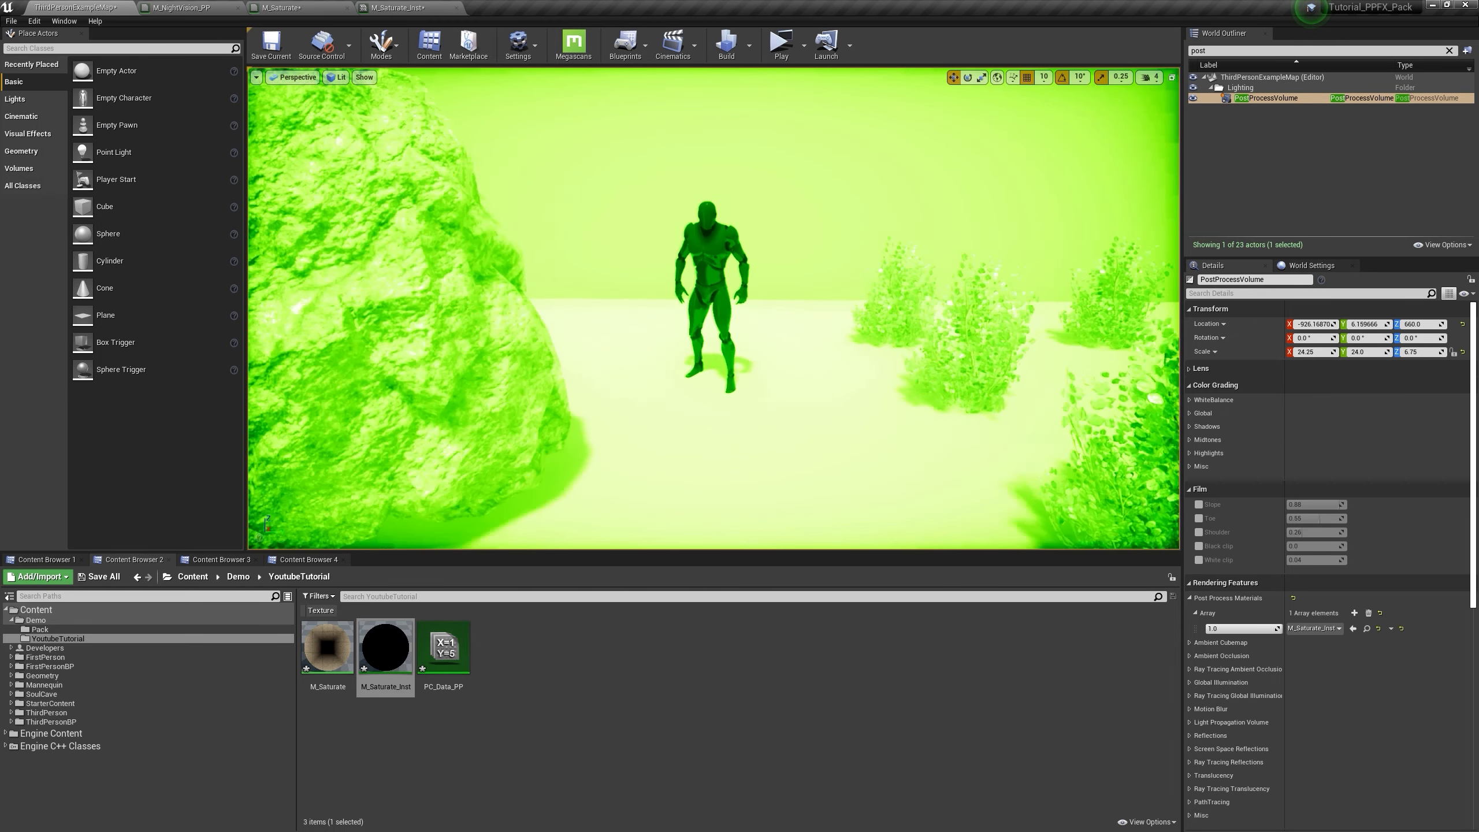
pyautogui.press('w')
pyautogui.moveTo(735, 330); pyautogui.dragTo(740, 328, button='right')
# Step: Replace the 1-x link to the Lerp's Alpha with the CustomDepth chain's Saturate output and apply the material
pyautogui.click(284, 7)
pyautogui.moveTo(905, 607); pyautogui.dragTo(1007, 221)
pyautogui.click(87, 46)
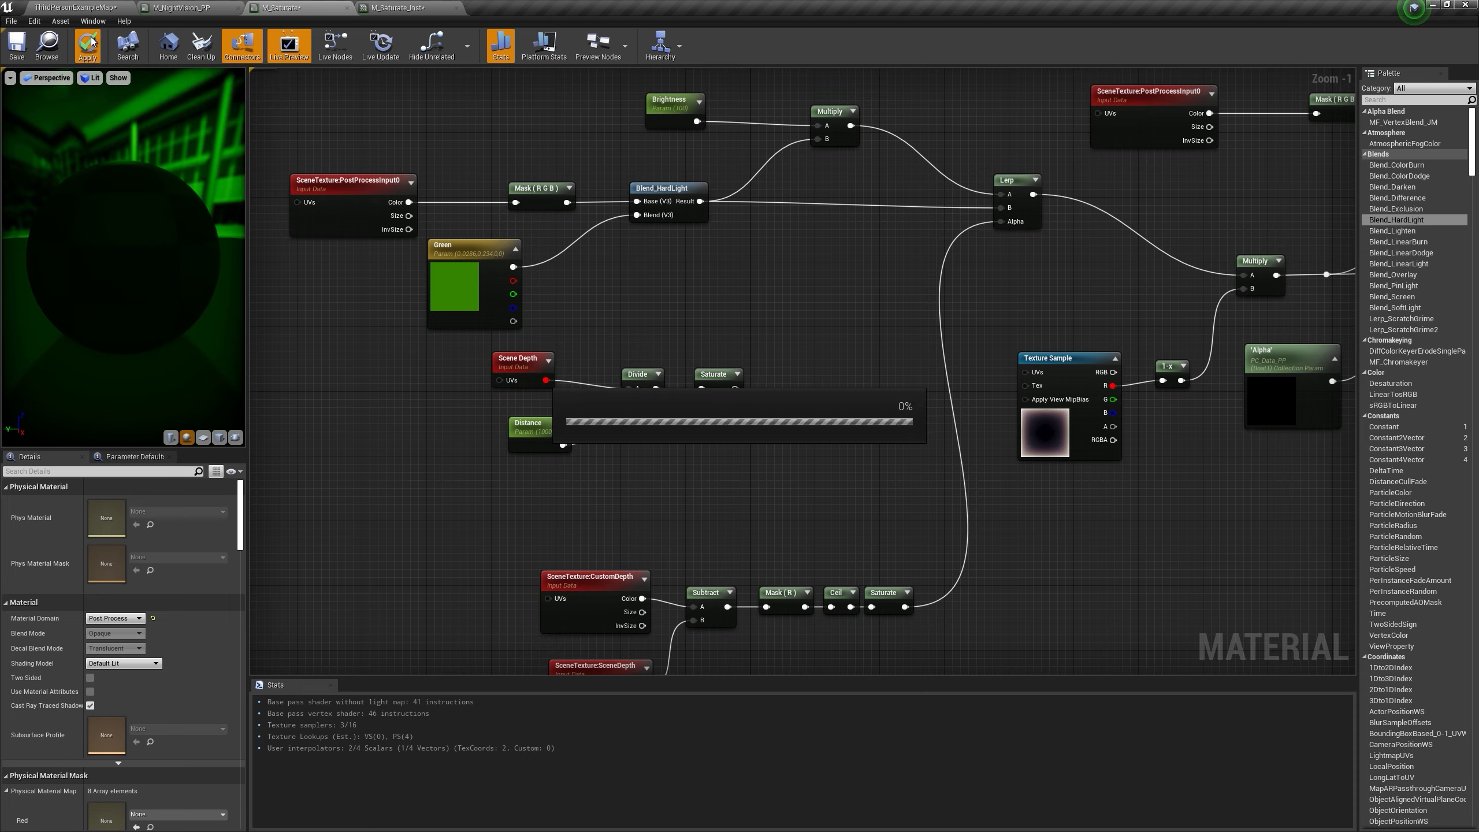
# Step: Examine the mannequin's brightness against the dark green surroundings from several distances in the level viewport
pyautogui.click(76, 7)
pyautogui.press('s')
pyautogui.moveTo(337, 132); pyautogui.dragTo(402, 132, button='right')
pyautogui.press('w')
pyautogui.moveTo(714, 309); pyautogui.dragTo(829, 338, button='right')
pyautogui.press('s')
pyautogui.press('w')
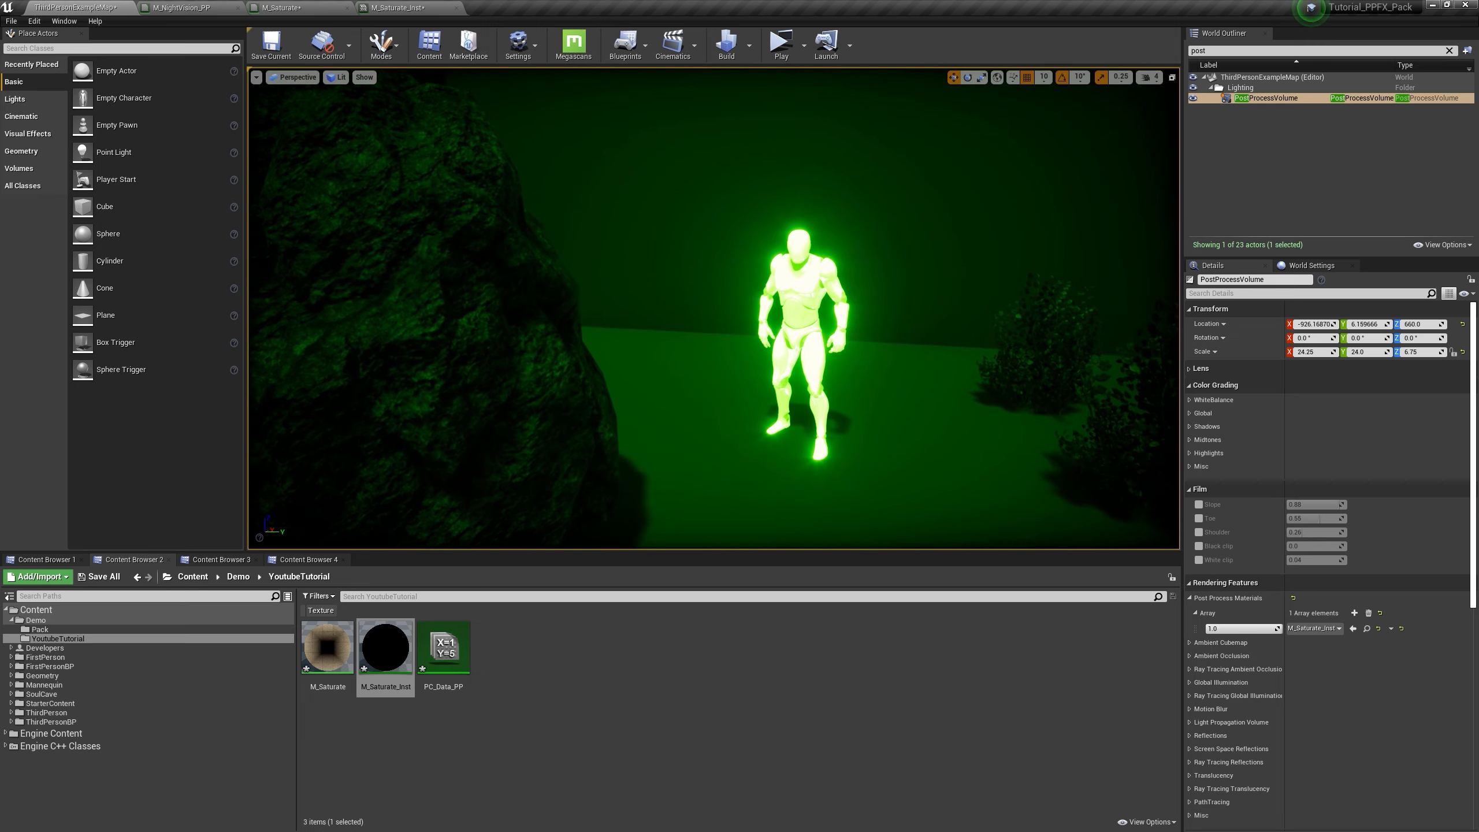
pyautogui.press('s')
pyautogui.moveTo(615, 195); pyautogui.dragTo(615, 195, button='right')
pyautogui.press('w')
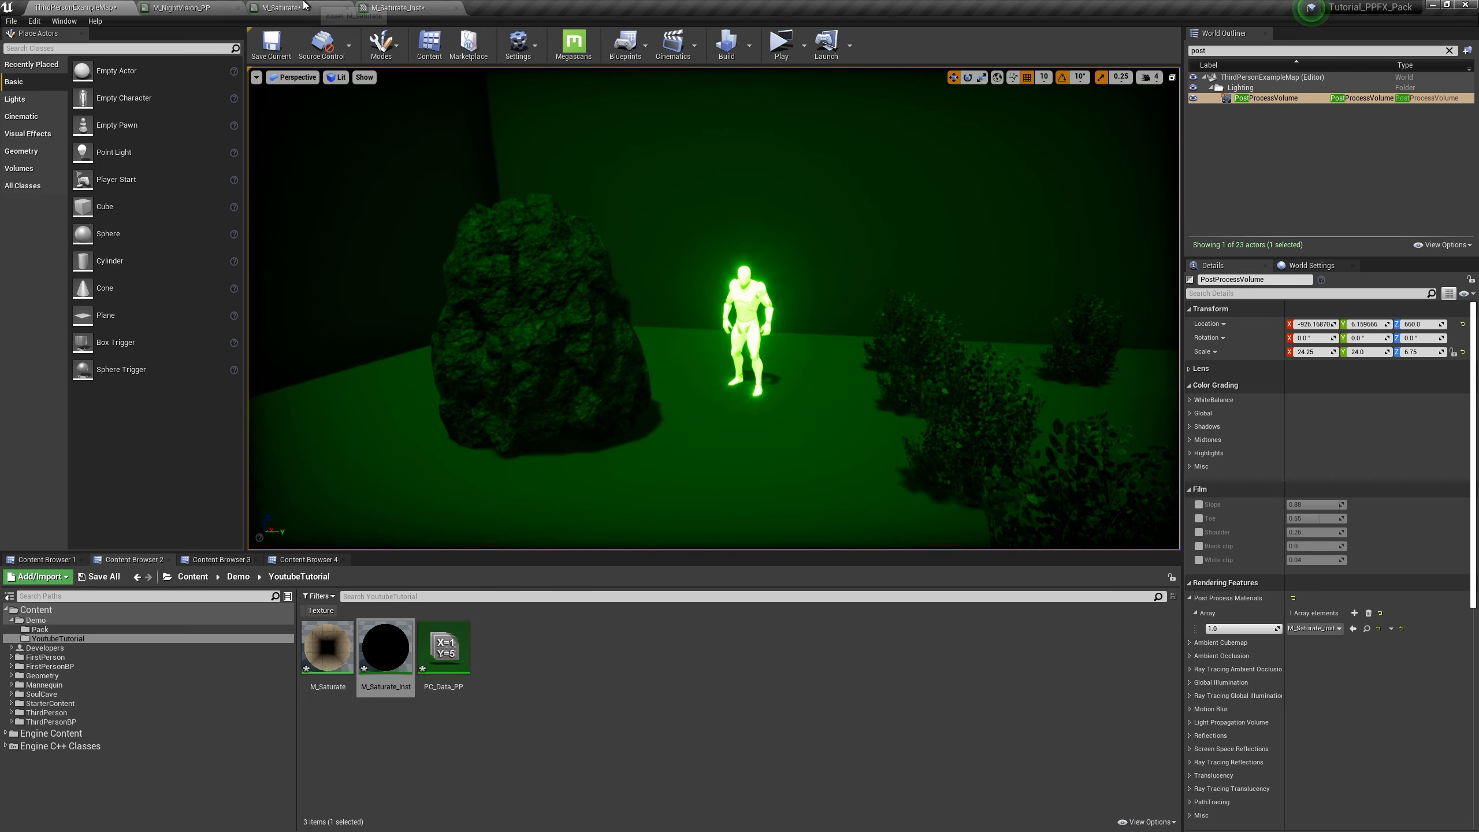
# Step: Set the Brightness default value to 10, apply the material and check the mannequin in the level
pyautogui.click(295, 7)
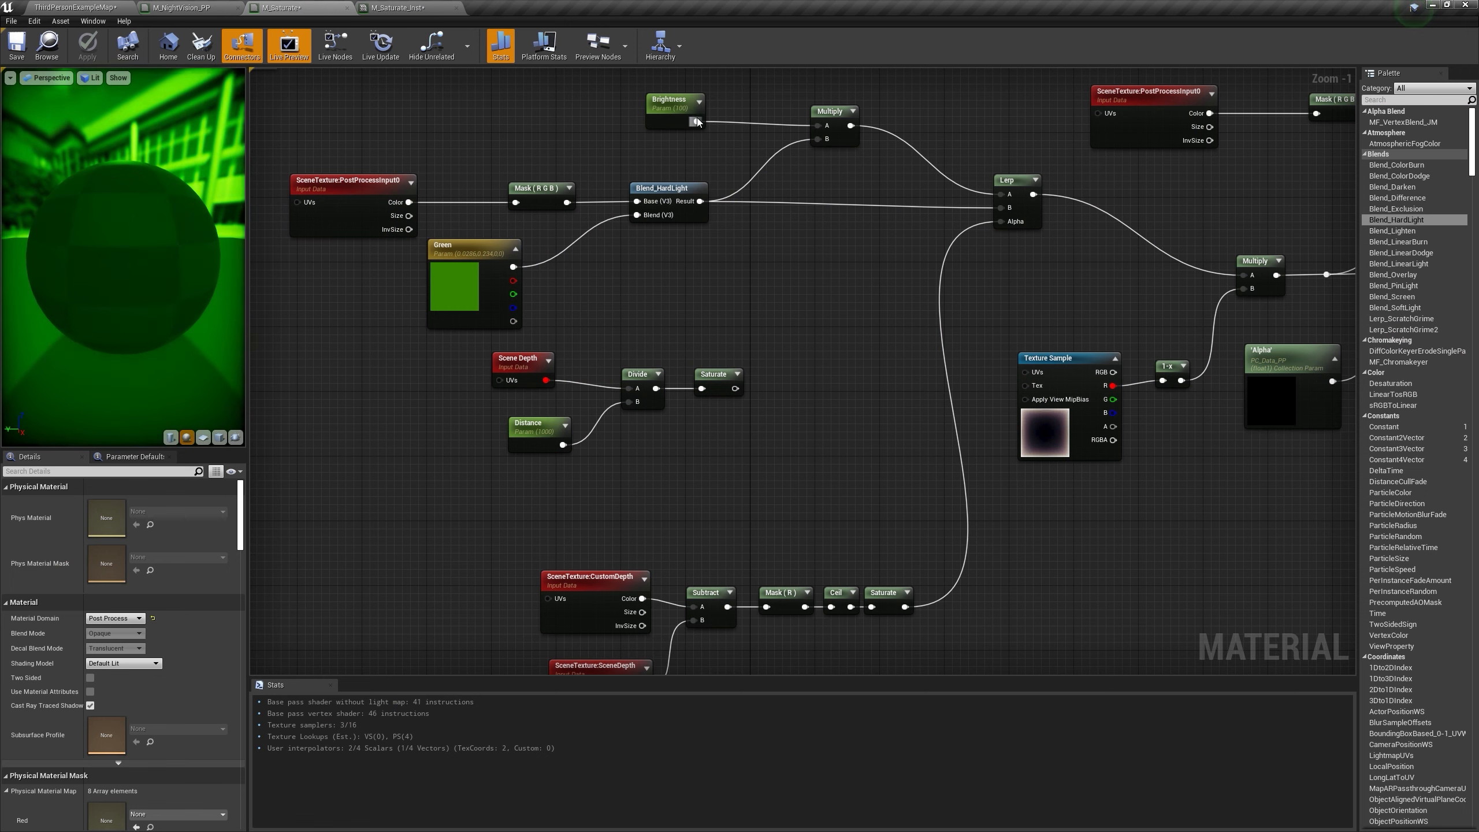
pyautogui.click(130, 540)
pyautogui.write('10')
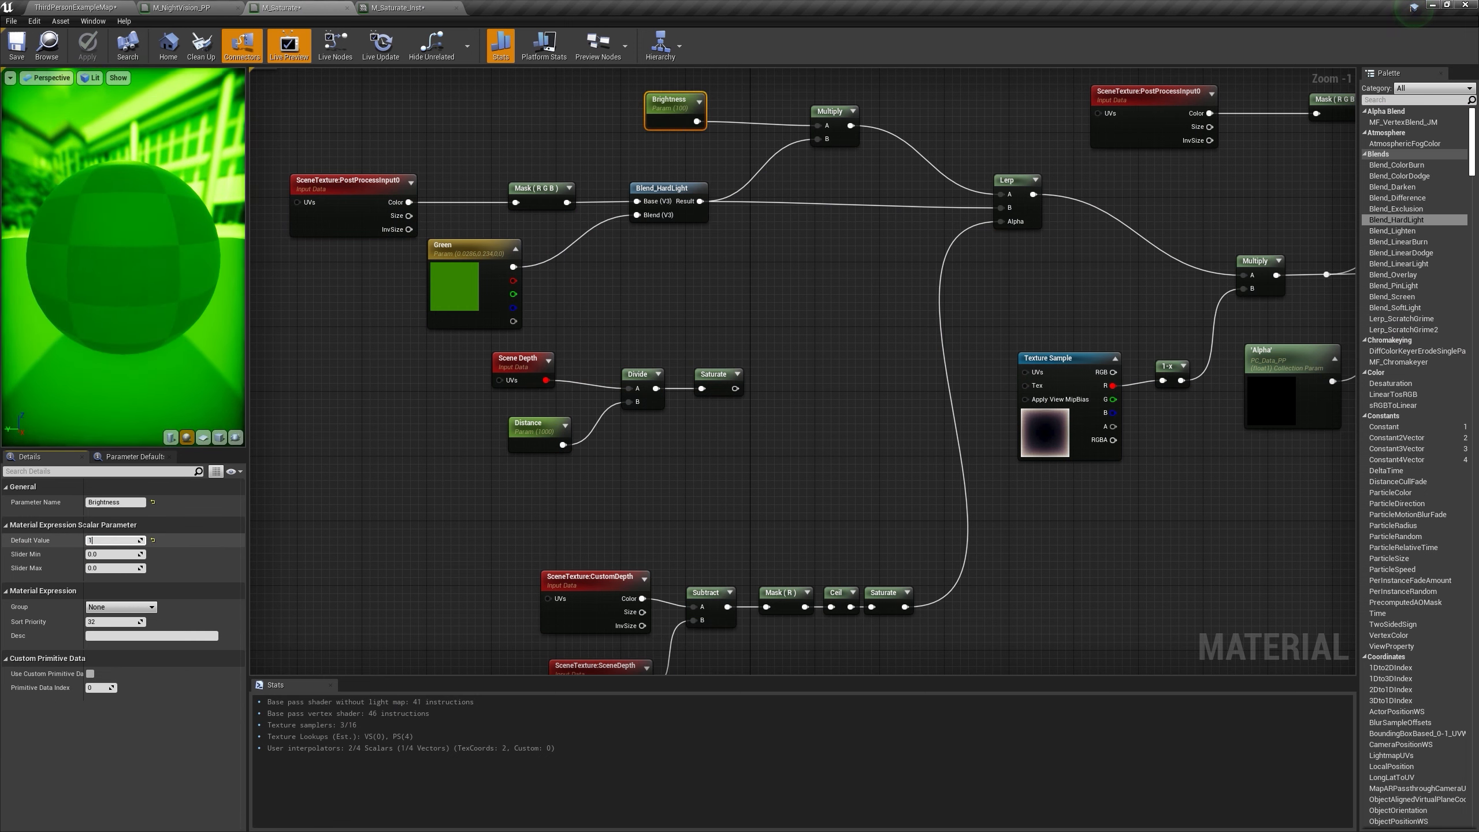
pyautogui.press('Return')
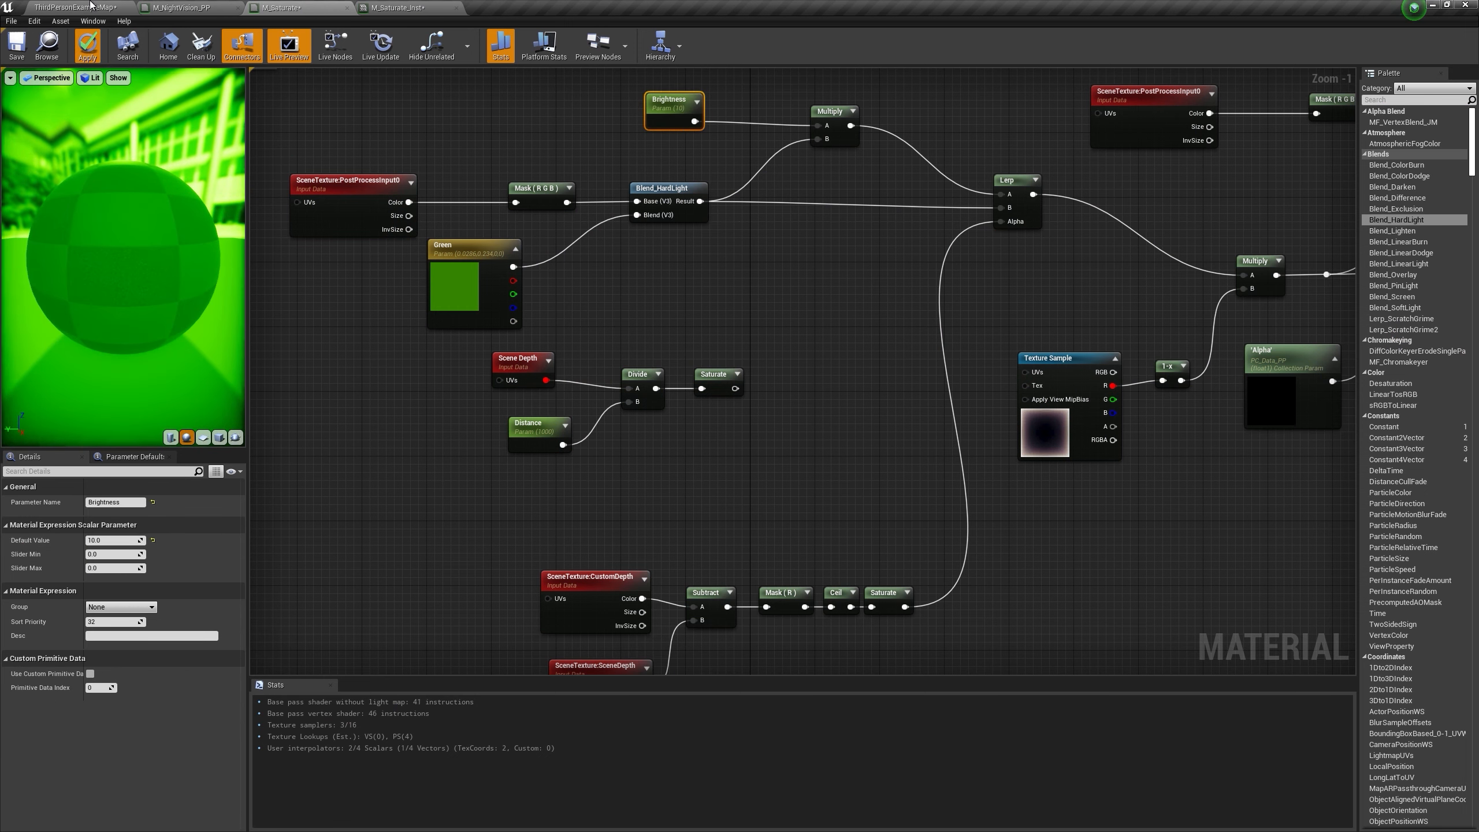
pyautogui.click(90, 7)
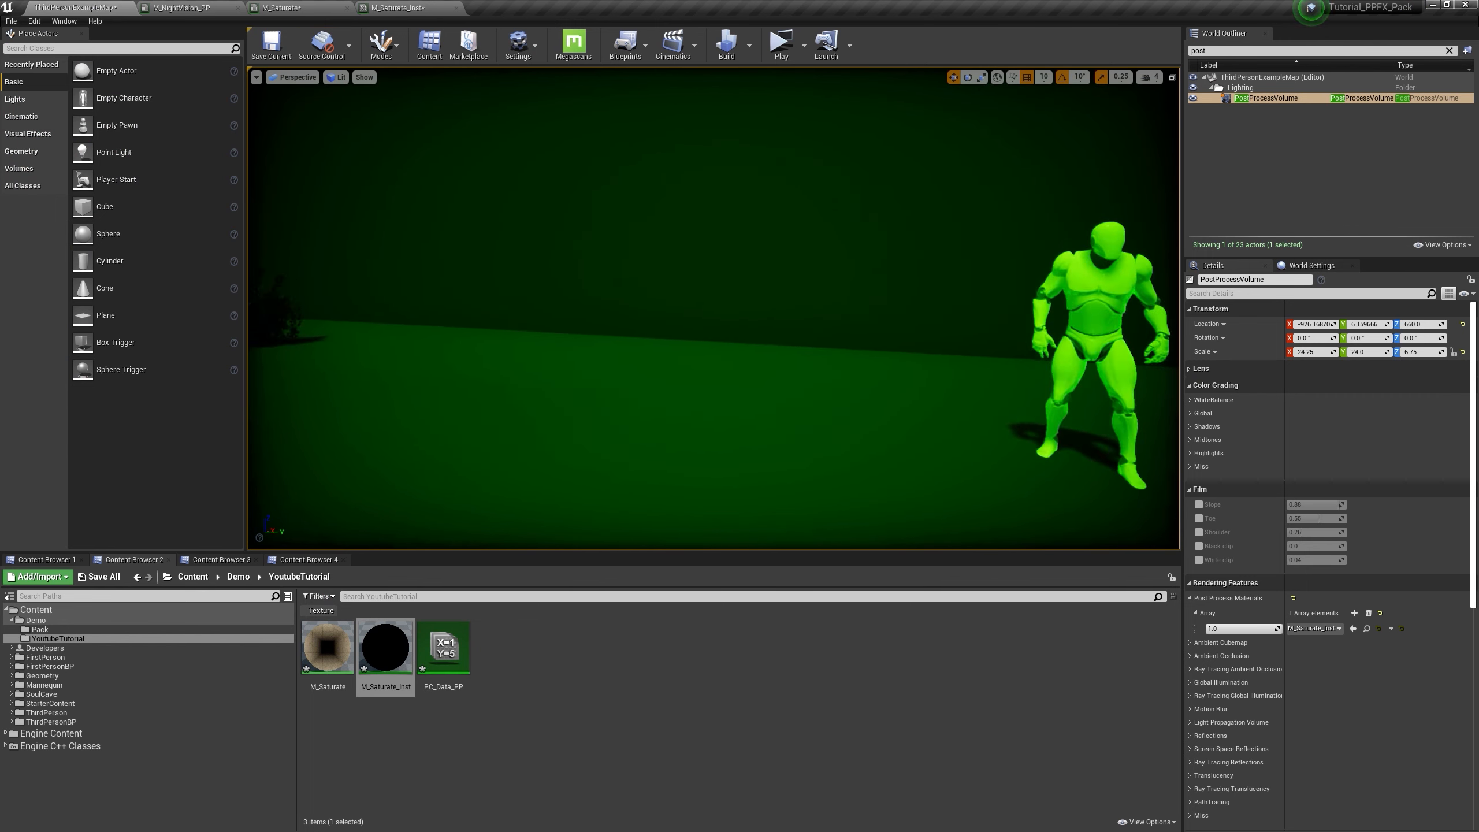
pyautogui.moveTo(446, 132); pyautogui.dragTo(279, 132, button='right')
# Step: Raise the Brightness default value to 30, apply the material and view the mannequin from near and far
pyautogui.click(286, 8)
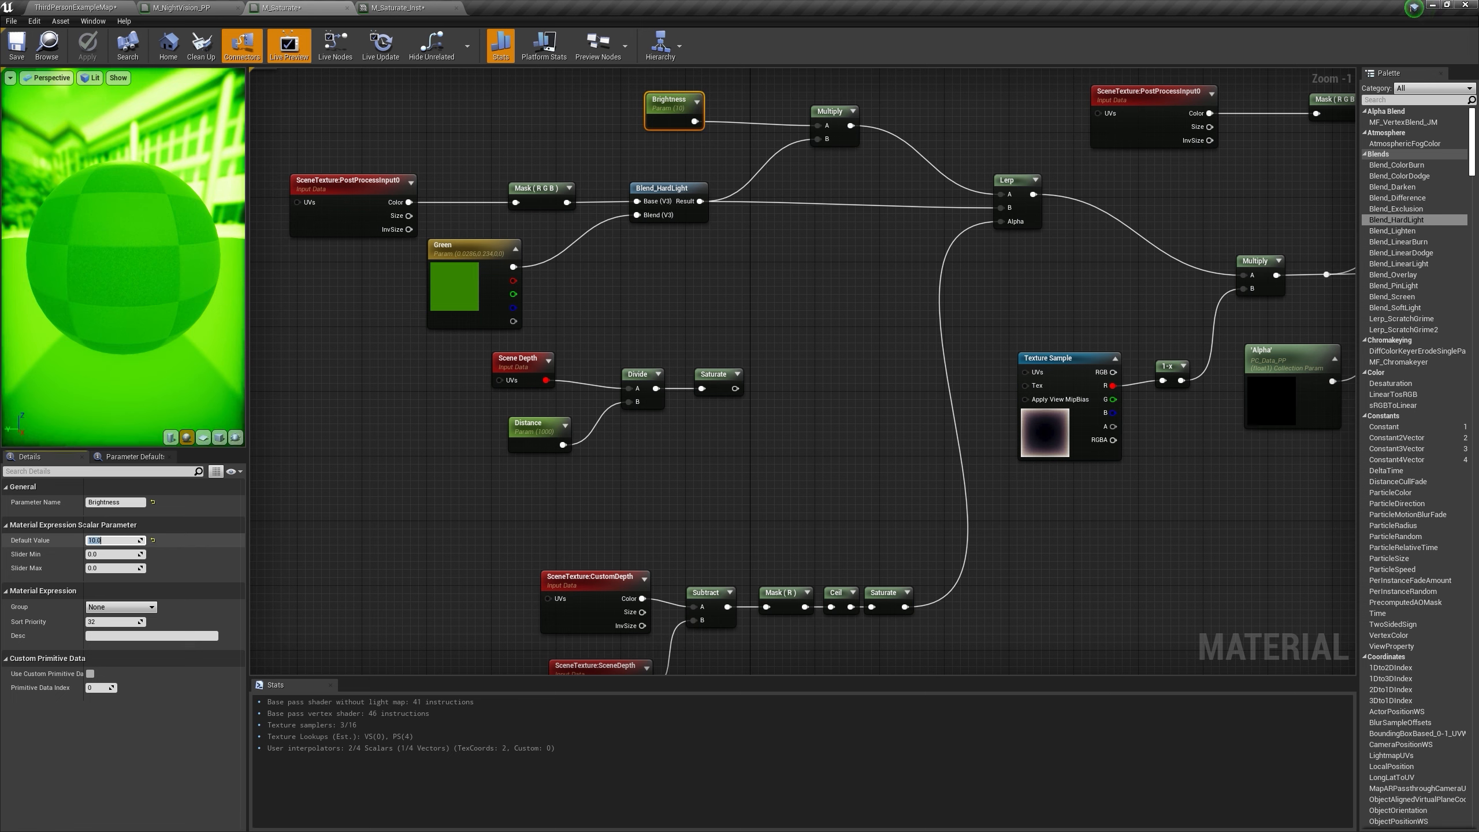
pyautogui.press('Return')
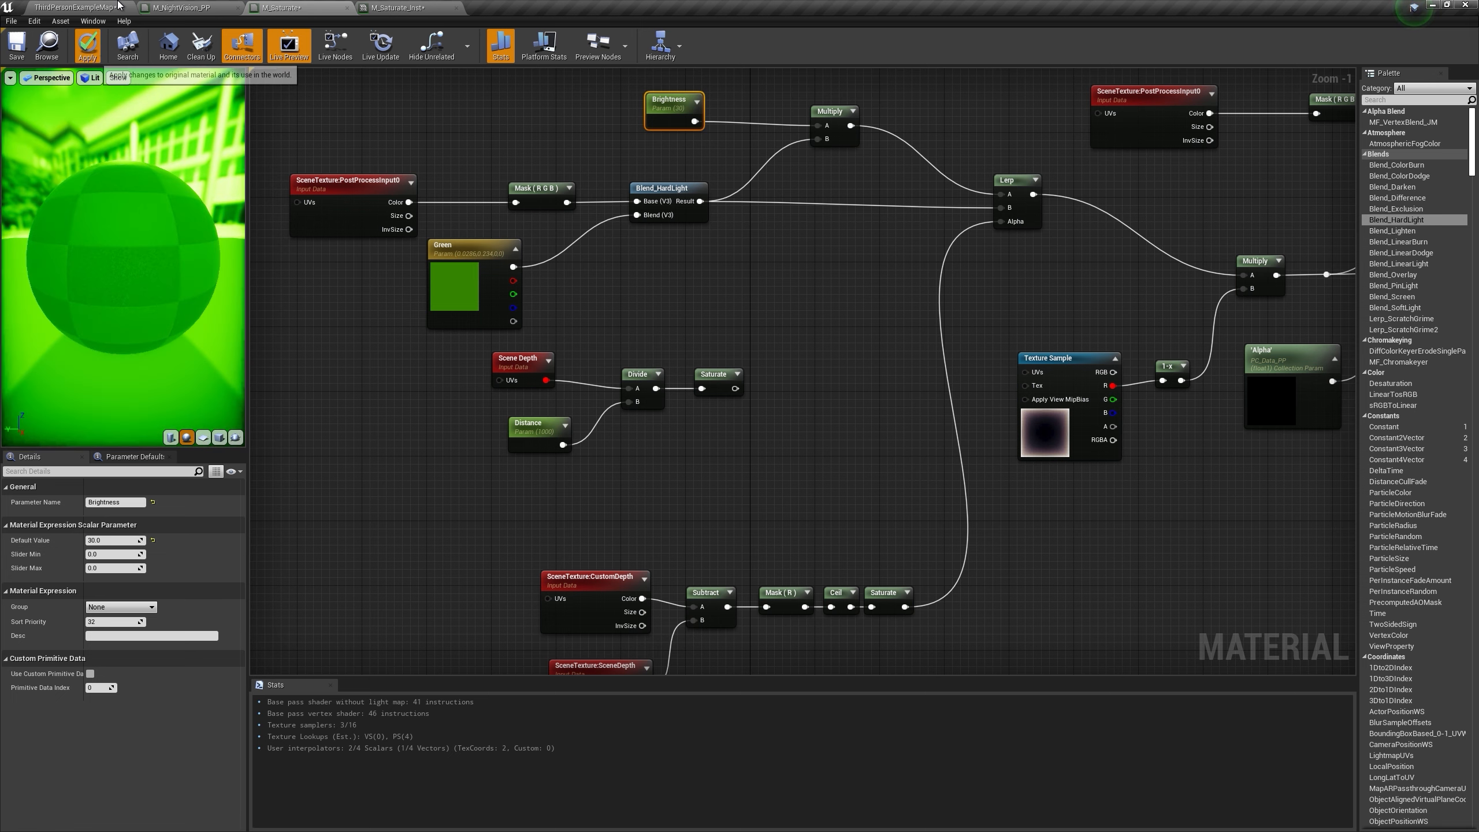
pyautogui.click(119, 2)
pyautogui.moveTo(524, 256); pyautogui.dragTo(408, 260, button='right')
pyautogui.press('w')
pyautogui.press('s')
pyautogui.moveTo(407, 139)
pyautogui.mouseDown(button='right')
pyautogui.moveTo(489, 139)
pyautogui.moveTo(382, 125)
pyautogui.mouseUp(button='right')
pyautogui.press('w')
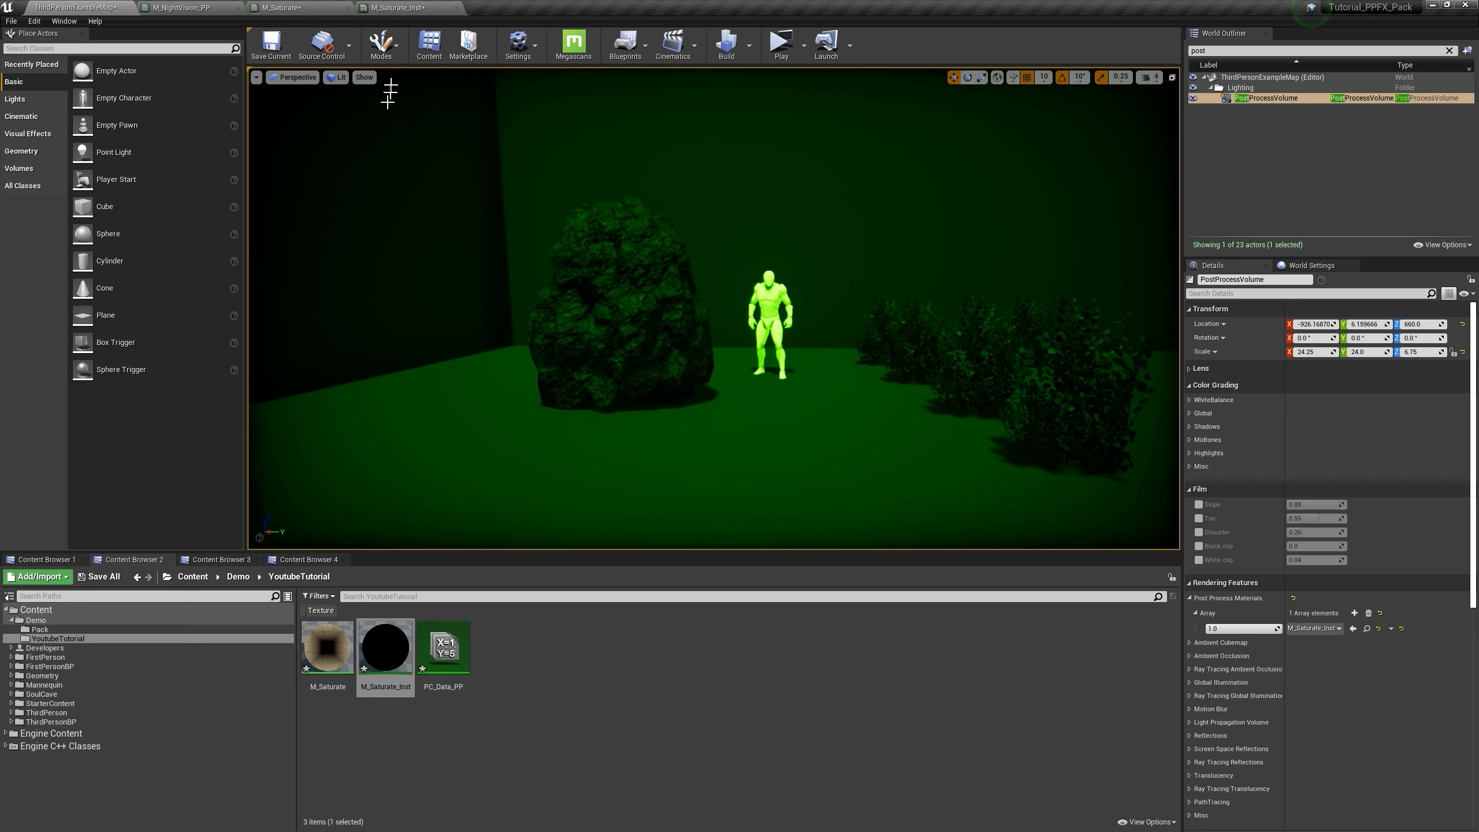
# Step: Set the Brightness default value to 50, apply the material and inspect both mannequins in the level
pyautogui.click(303, 8)
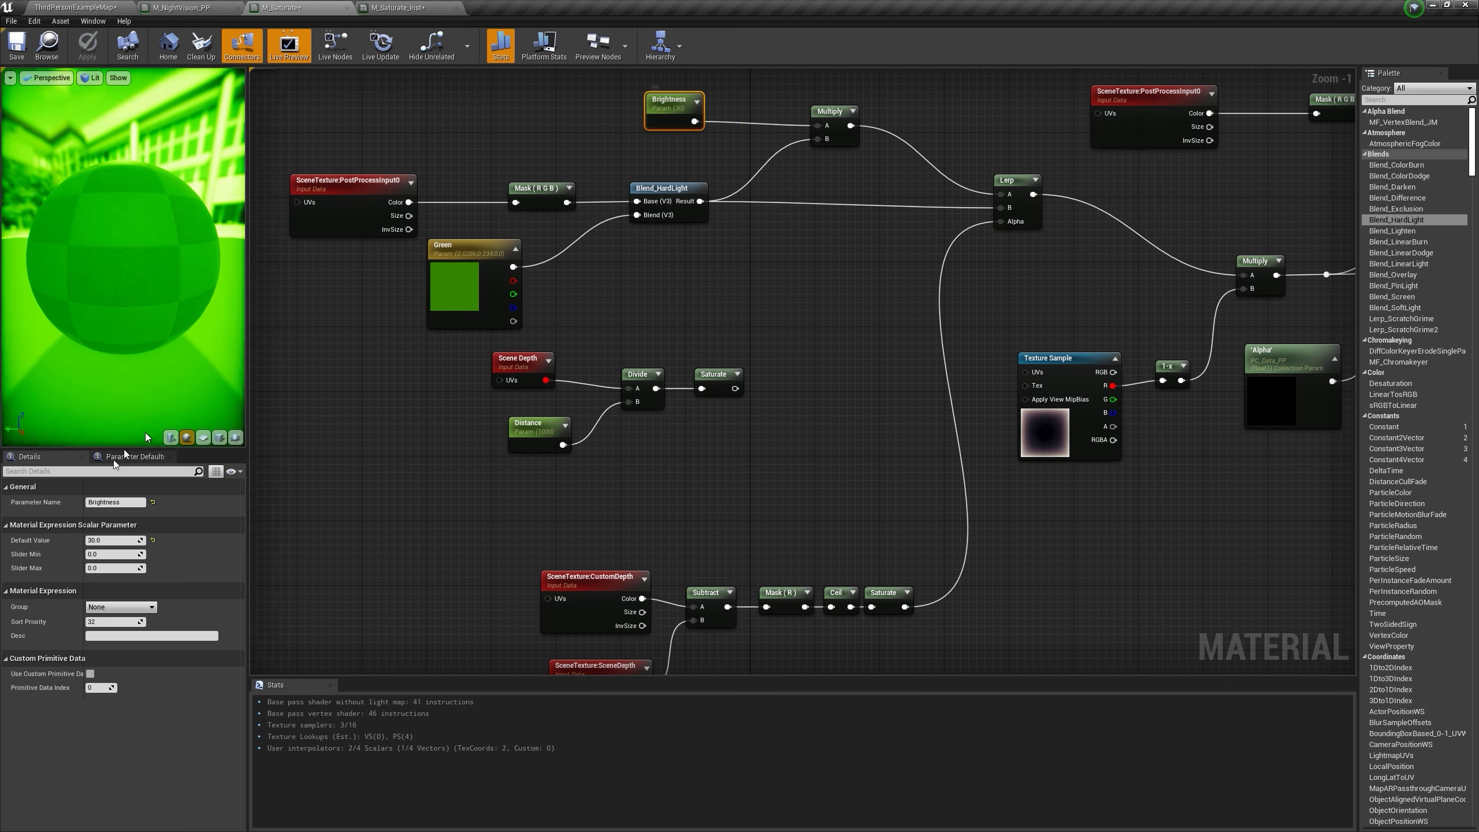
pyautogui.click(119, 540)
pyautogui.write('50')
pyautogui.press('Return')
pyautogui.click(89, 50)
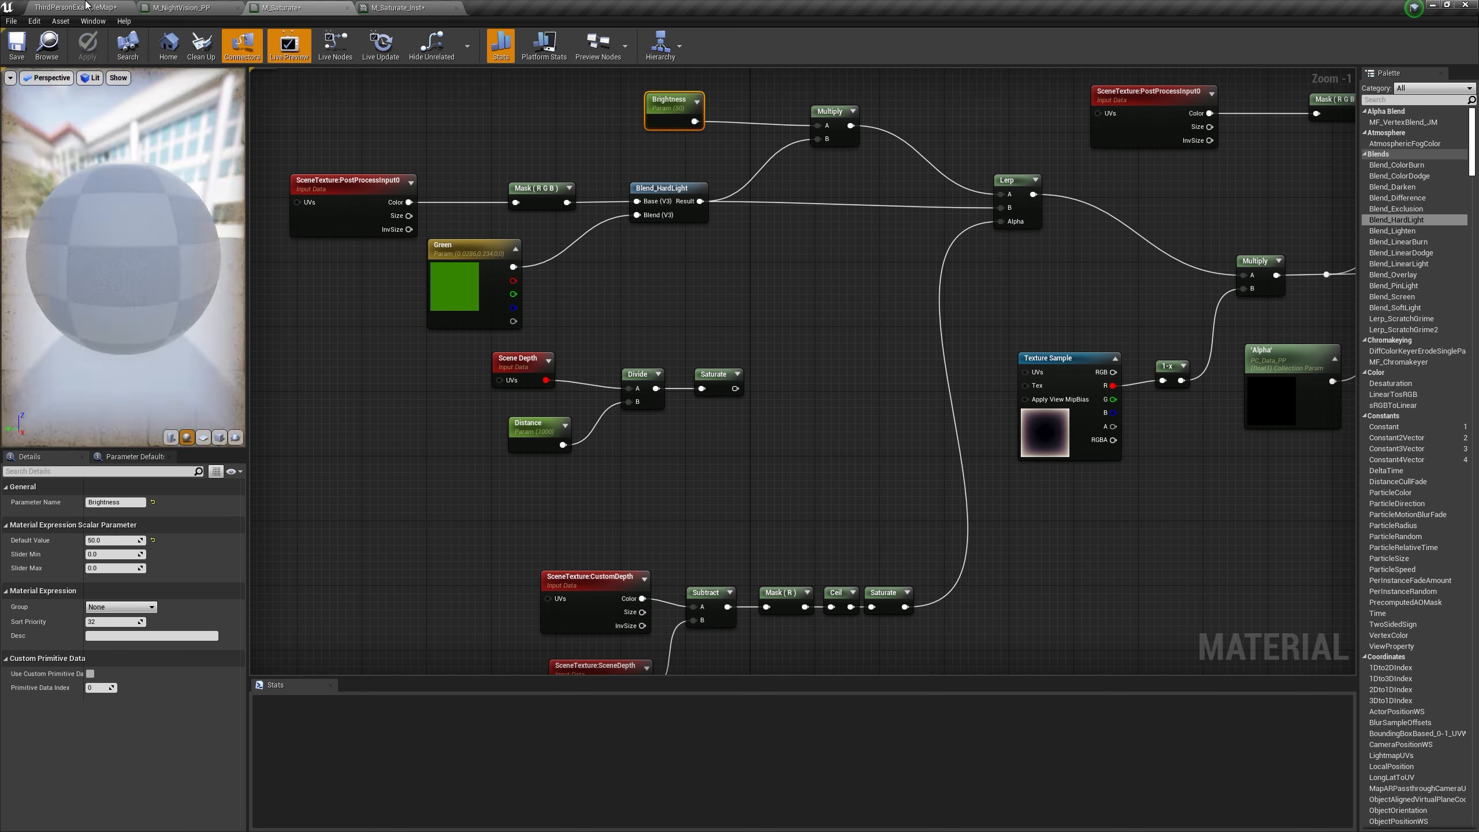
pyautogui.click(75, 8)
pyautogui.press('s')
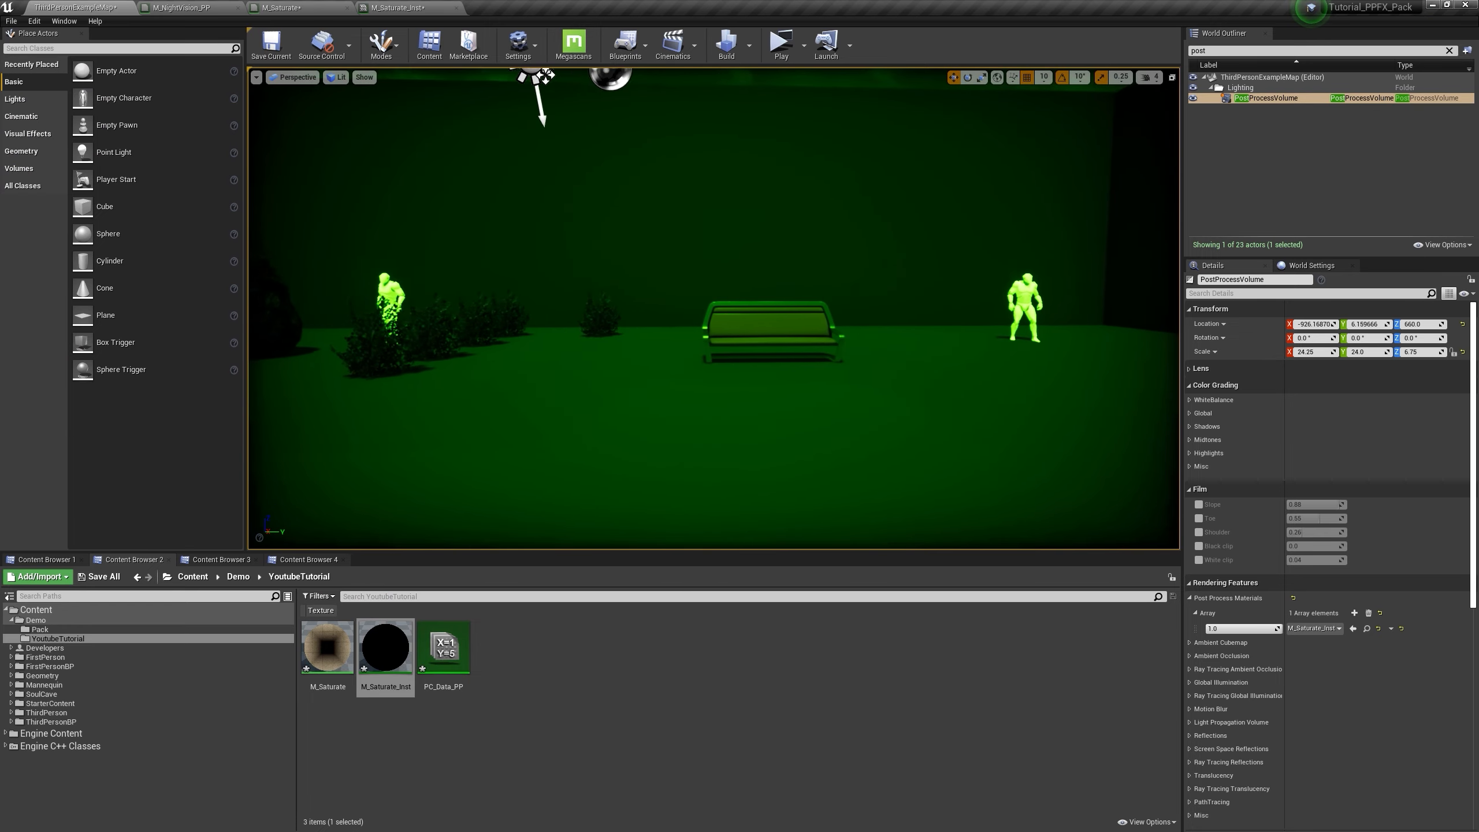
pyautogui.press('a')
pyautogui.press('d')
pyautogui.press('a')
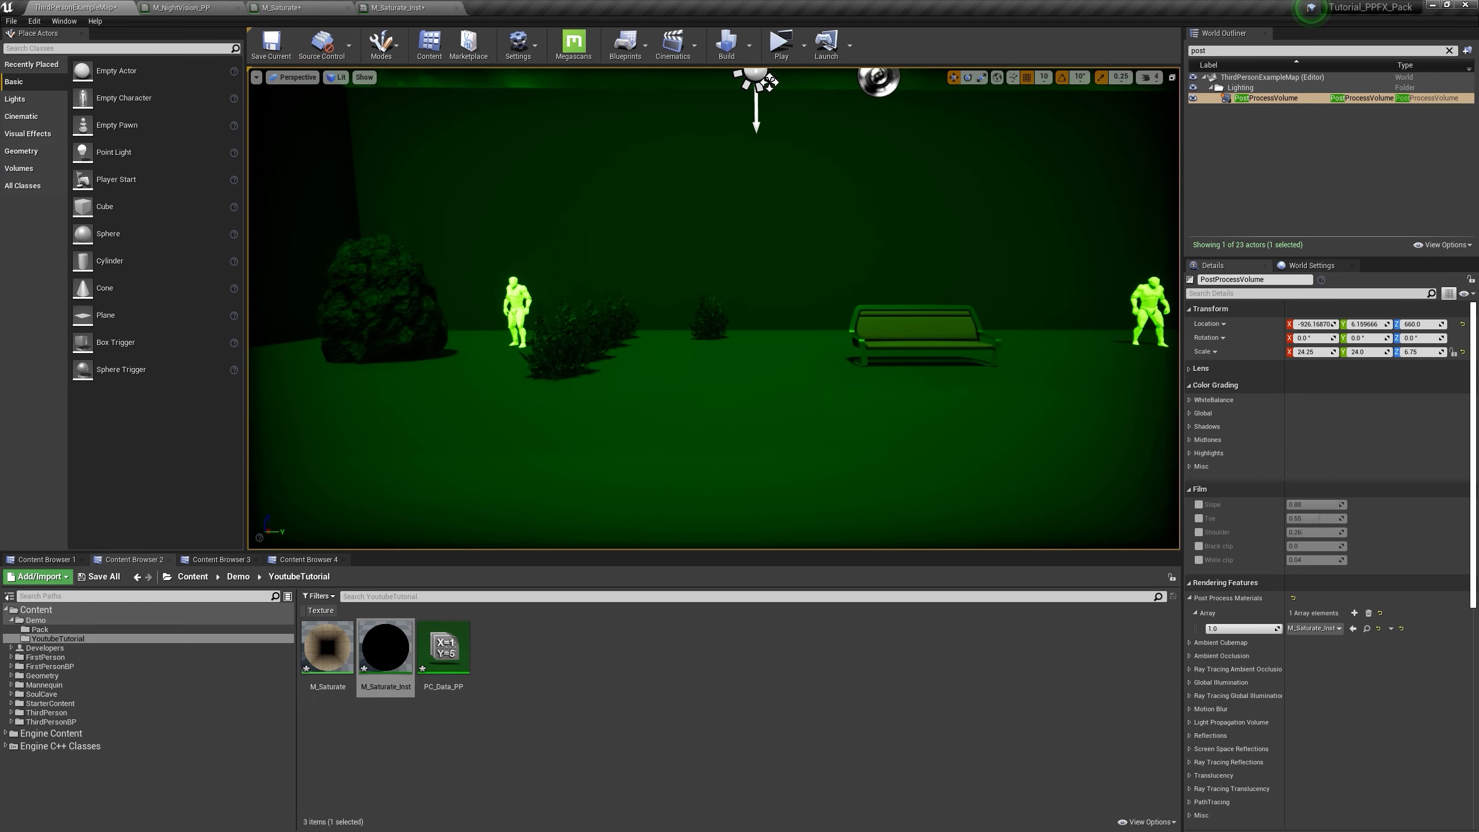
pyautogui.press('s')
# Step: Add a Lerp driven by the Scene Depth chain's Saturate output and connect it to the brightness Multiply's A input
pyautogui.click(282, 7)
pyautogui.moveTo(895, 255); pyautogui.dragTo(927, 305, button='right')
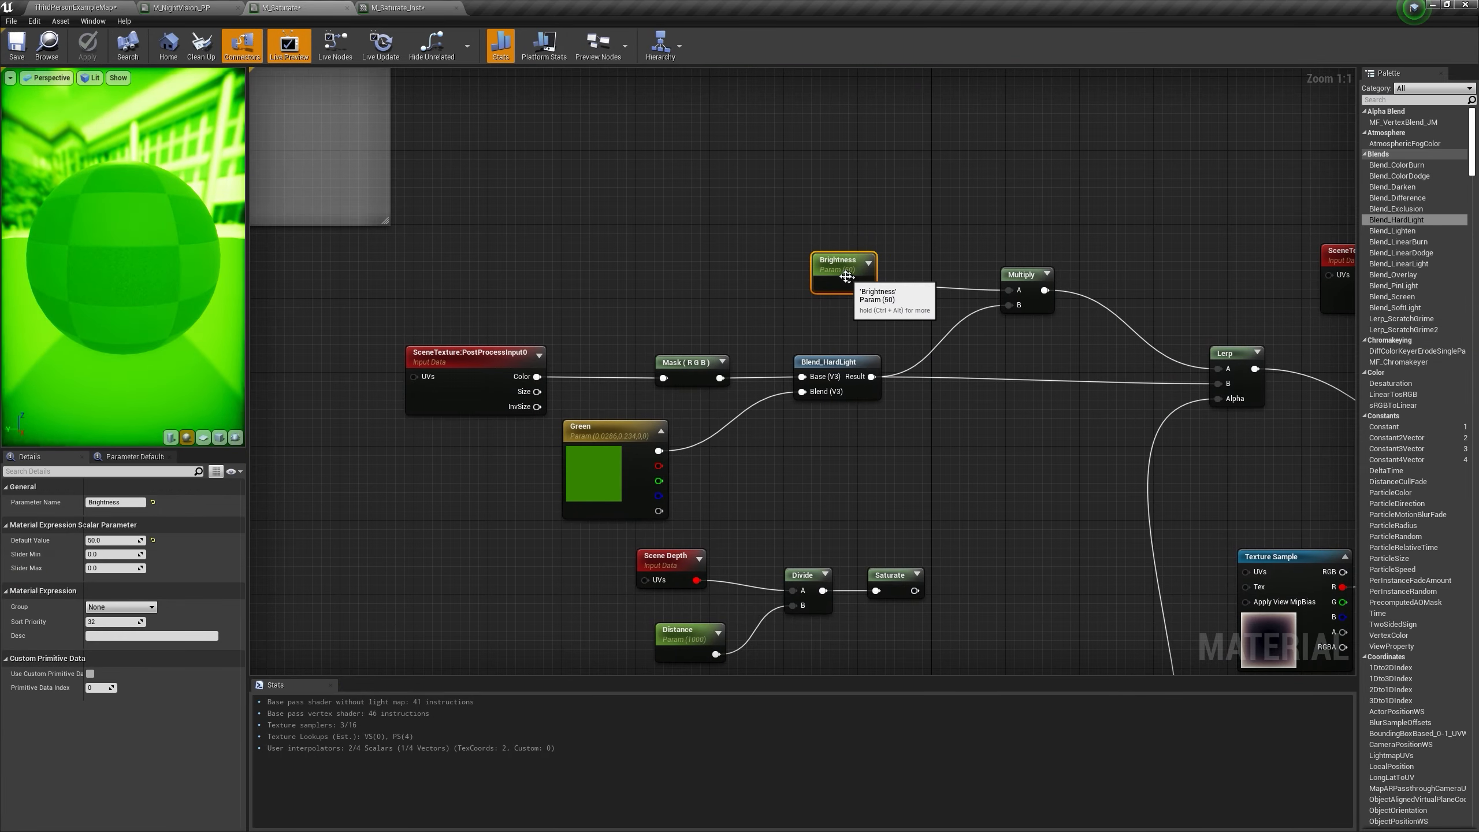
pyautogui.moveTo(847, 277); pyautogui.dragTo(763, 249)
pyautogui.click(873, 208)
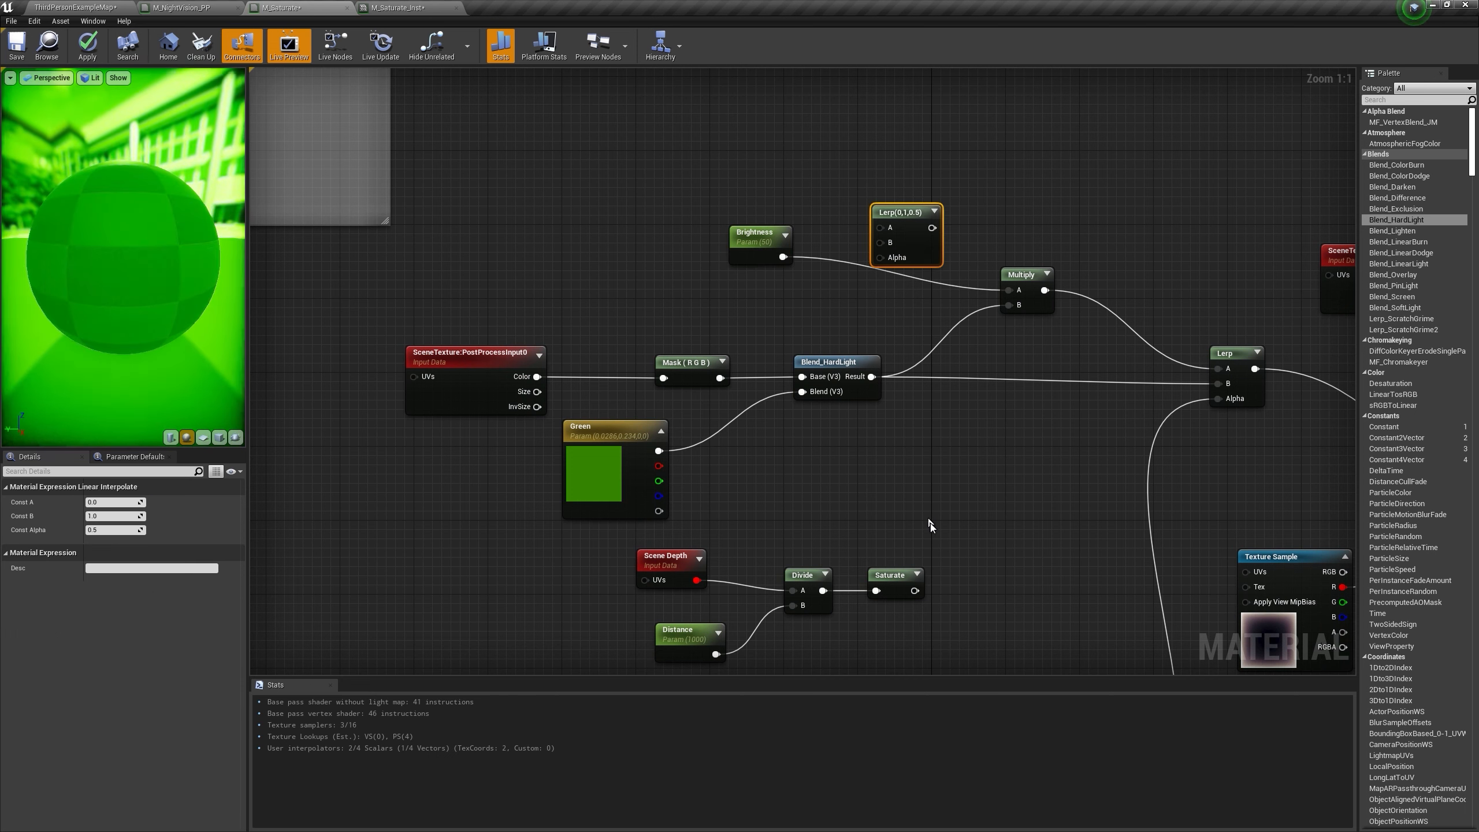
pyautogui.moveTo(915, 590); pyautogui.dragTo(940, 460)
pyautogui.moveTo(887, 264); pyautogui.dragTo(887, 262)
pyautogui.moveTo(922, 228); pyautogui.dragTo(922, 228)
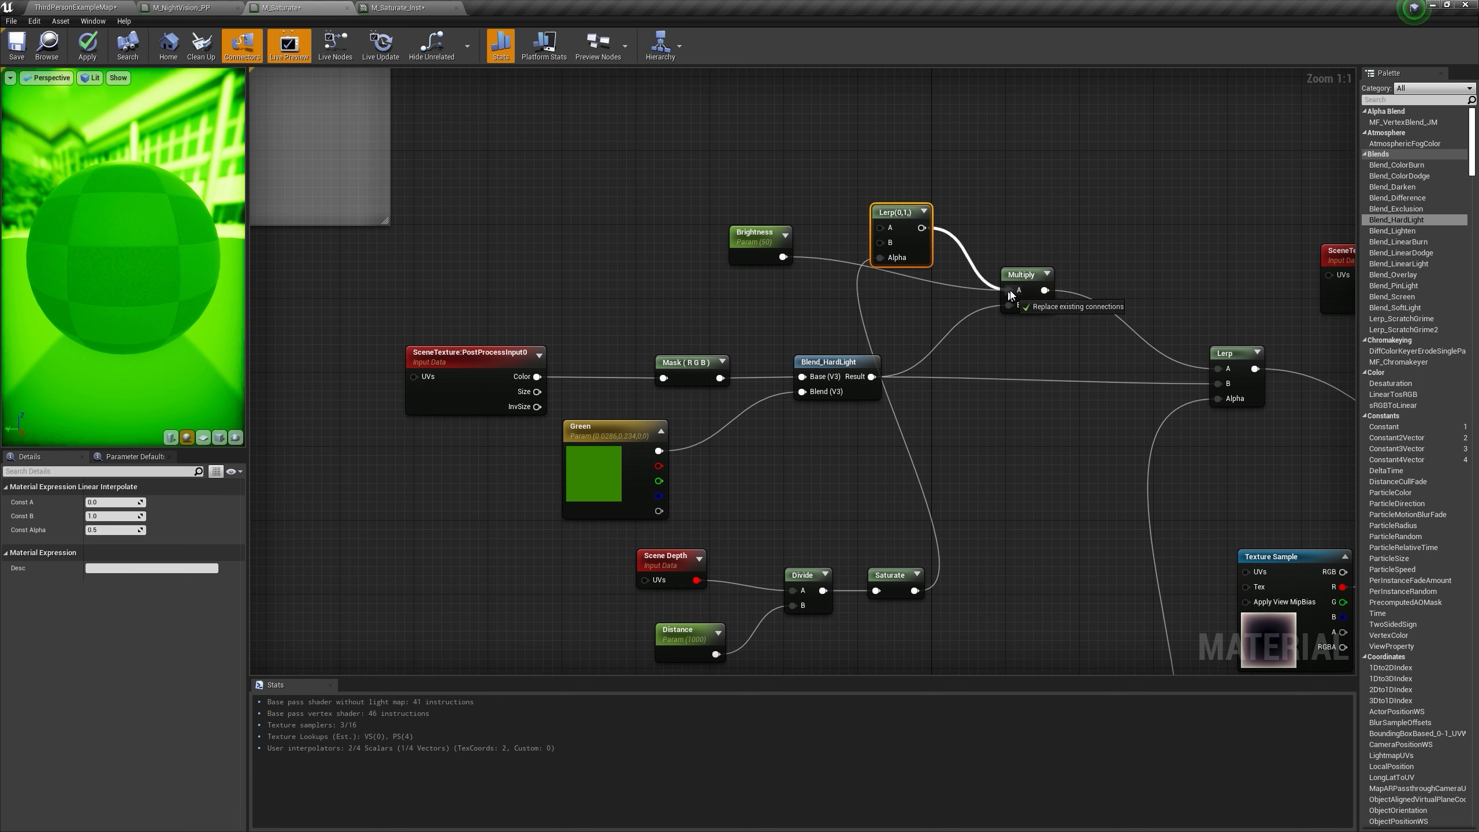
pyautogui.moveTo(1010, 295); pyautogui.dragTo(1011, 295)
# Step: Multiply Brightness by 0.5 into the new Lerp's A input, connect Brightness directly to B, and apply the material
pyautogui.moveTo(767, 235); pyautogui.dragTo(719, 238)
pyautogui.press('m')
pyautogui.click(756, 240)
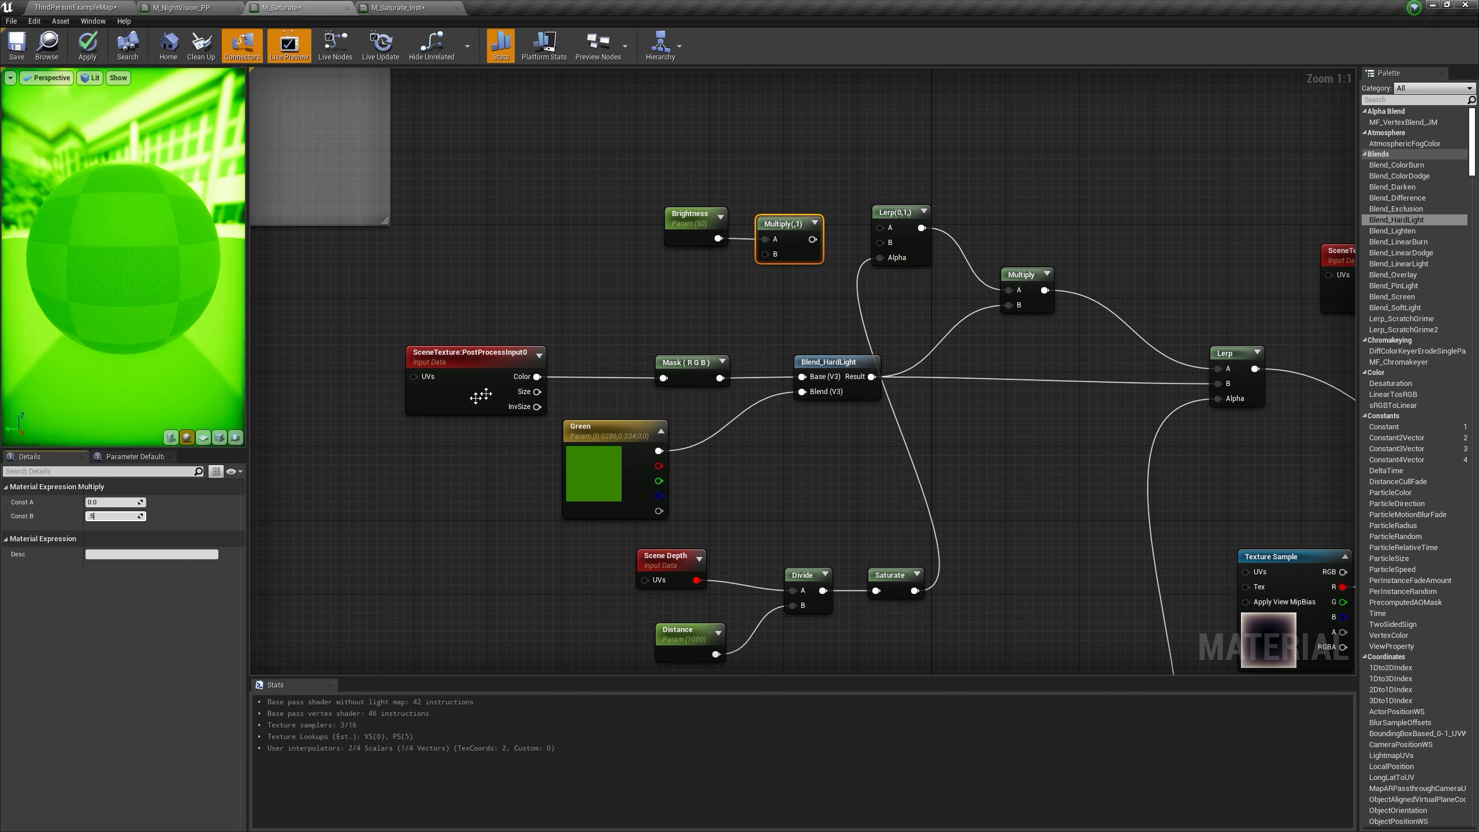
pyautogui.write('.5')
pyautogui.press('Return')
pyautogui.moveTo(800, 234); pyautogui.dragTo(880, 228)
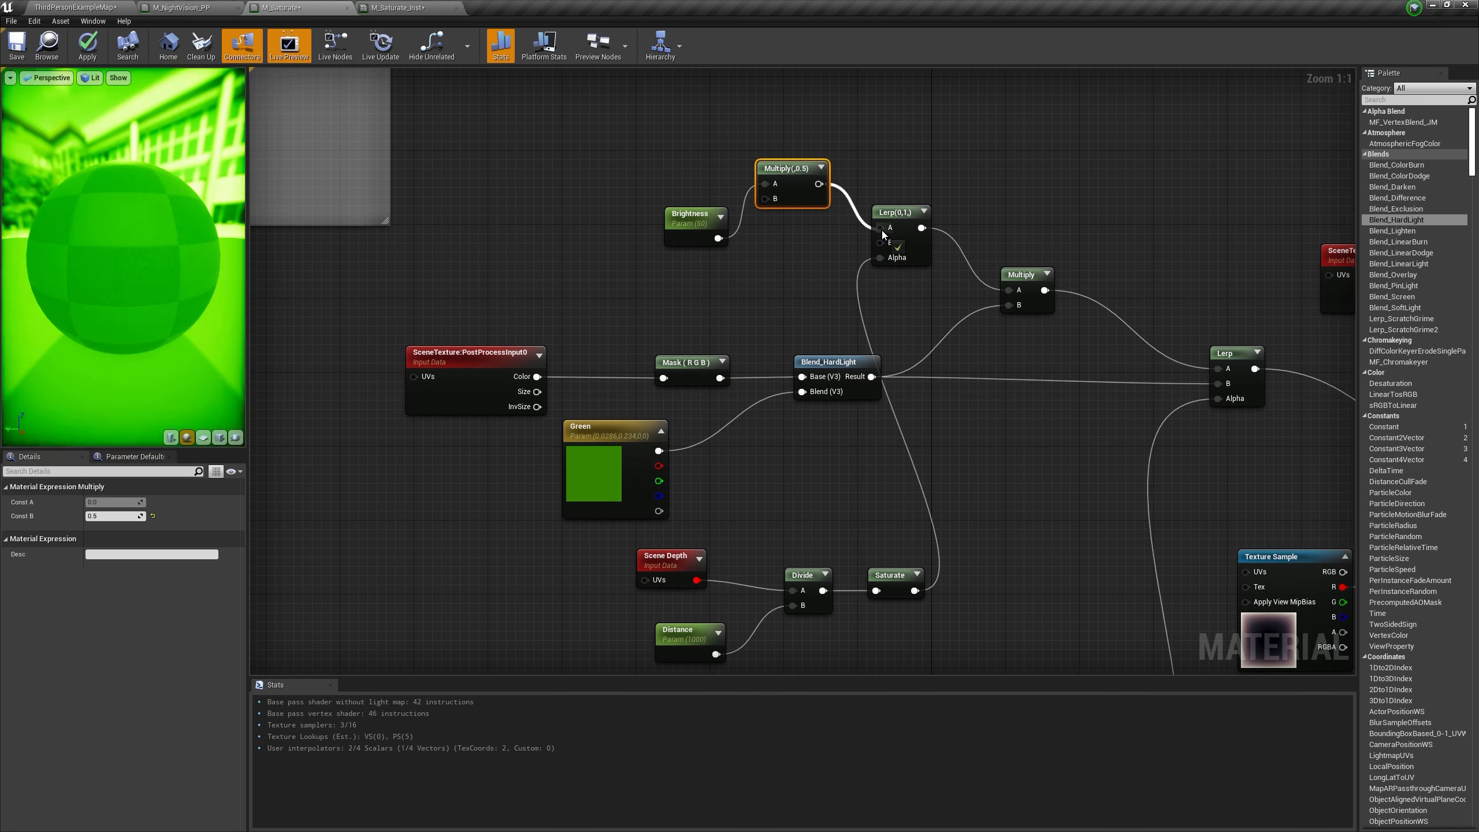
pyautogui.moveTo(719, 238); pyautogui.dragTo(881, 243)
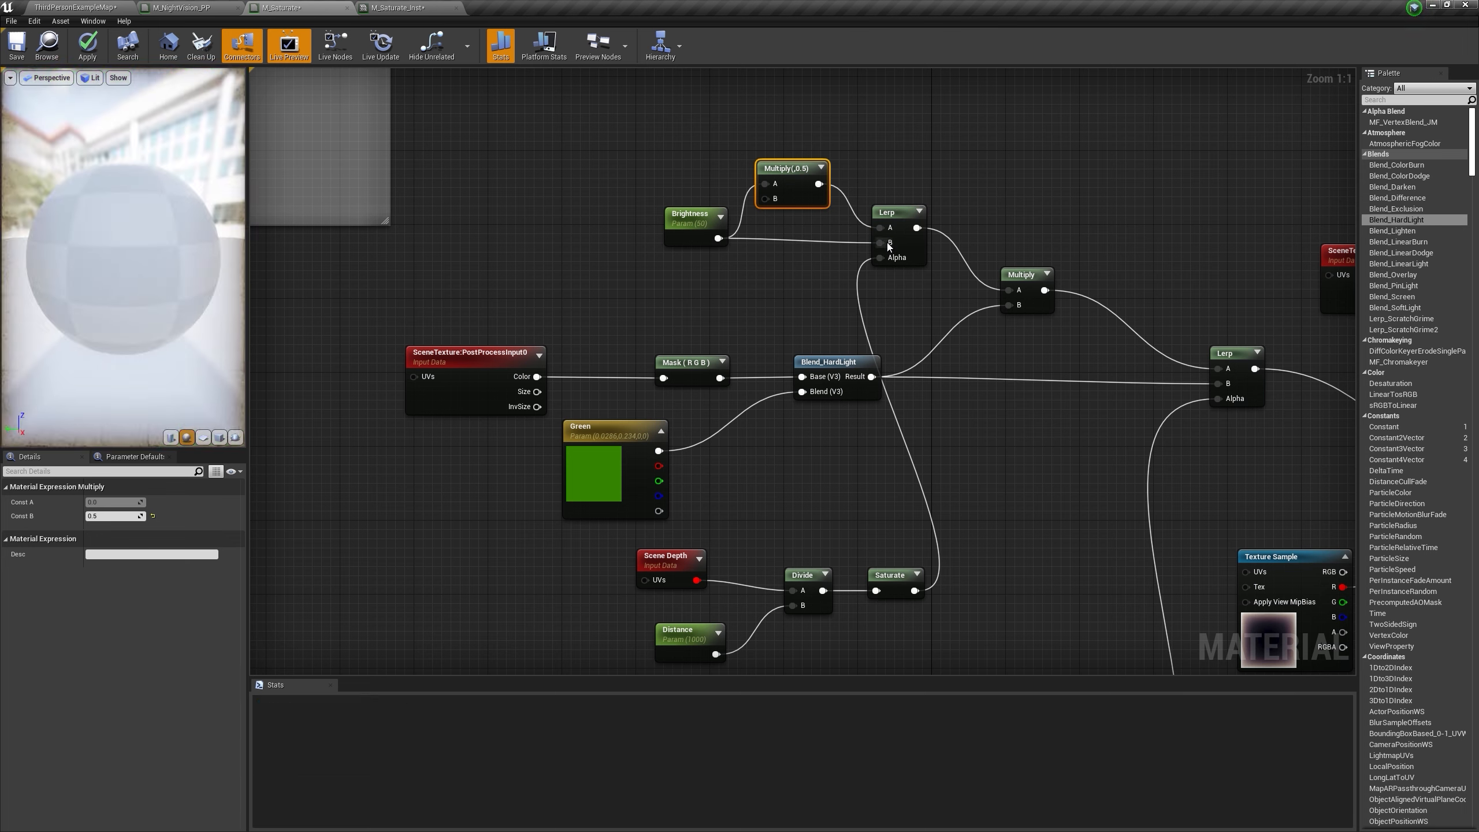
pyautogui.click(87, 46)
# Step: Examine how the mannequin's brightness changes with distance in the level viewport
pyautogui.click(76, 8)
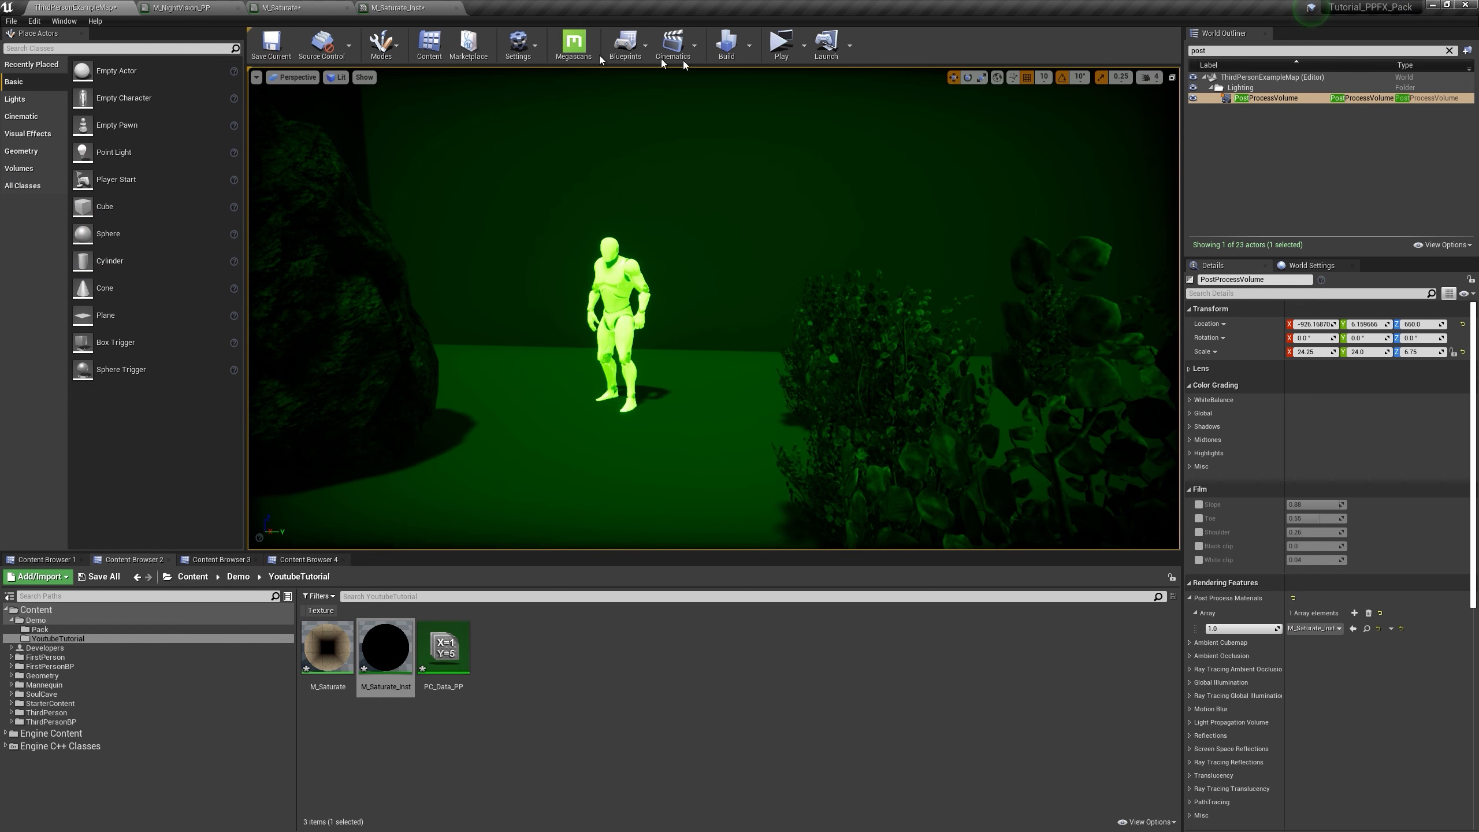
pyautogui.press('f')
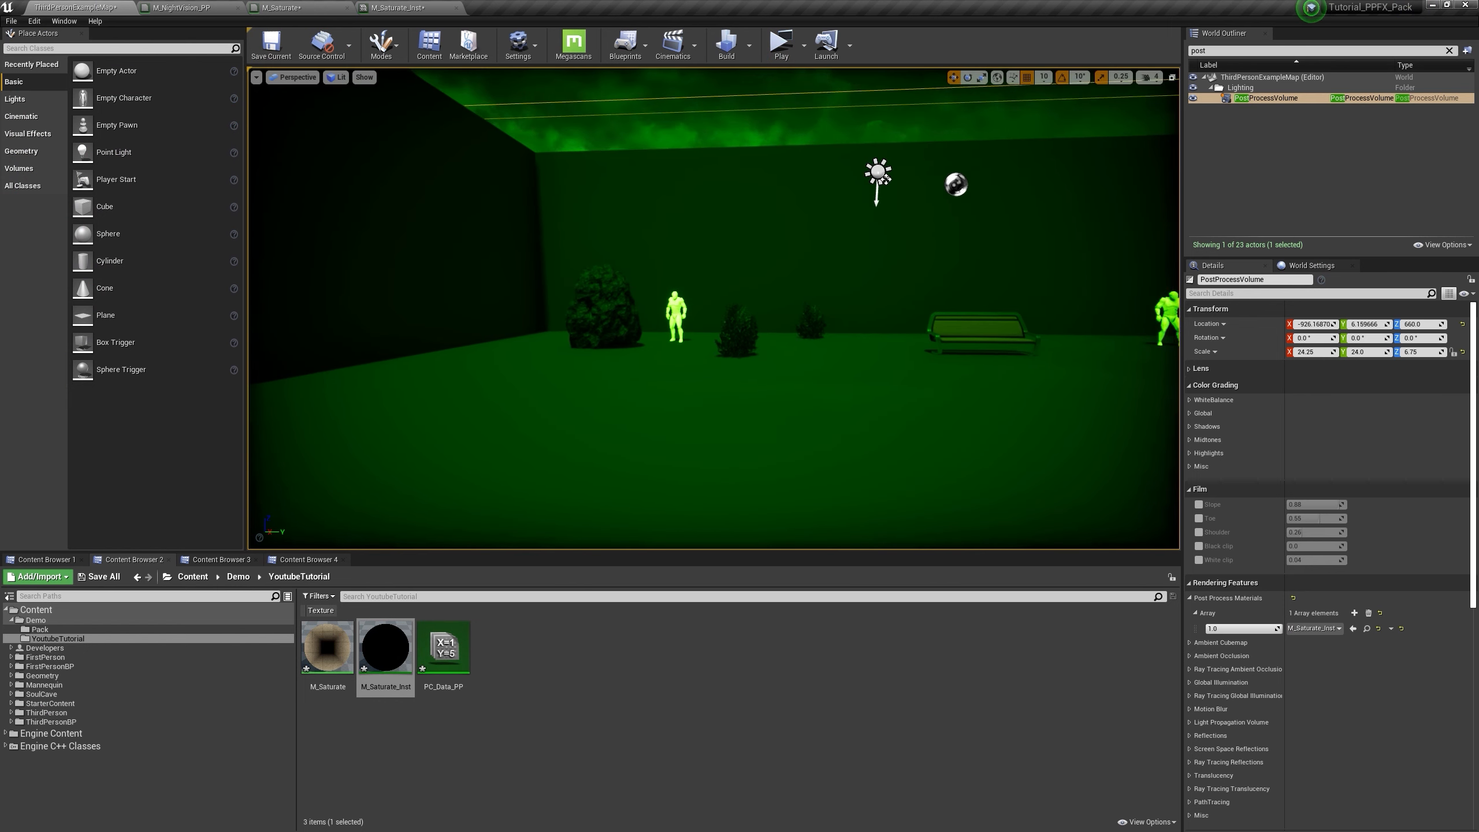
pyautogui.press('s')
pyautogui.moveTo(714, 307); pyautogui.dragTo(588, 308, button='right')
pyautogui.press('w')
pyautogui.press('w')
pyautogui.press('s')
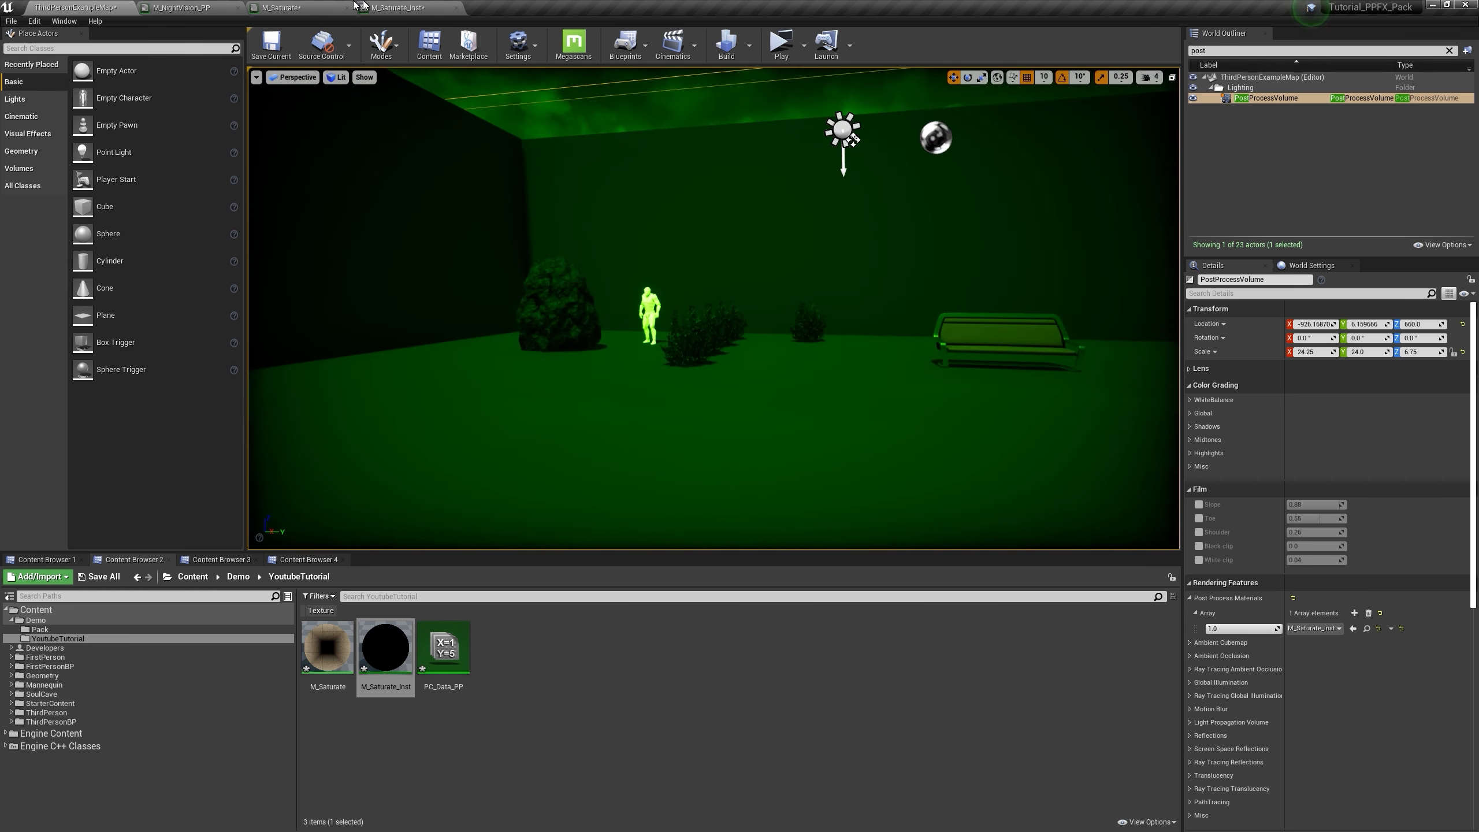
# Step: Set the Brightness Multiply node's Const B to 0, apply the material and check the mannequin in the level
pyautogui.click(297, 8)
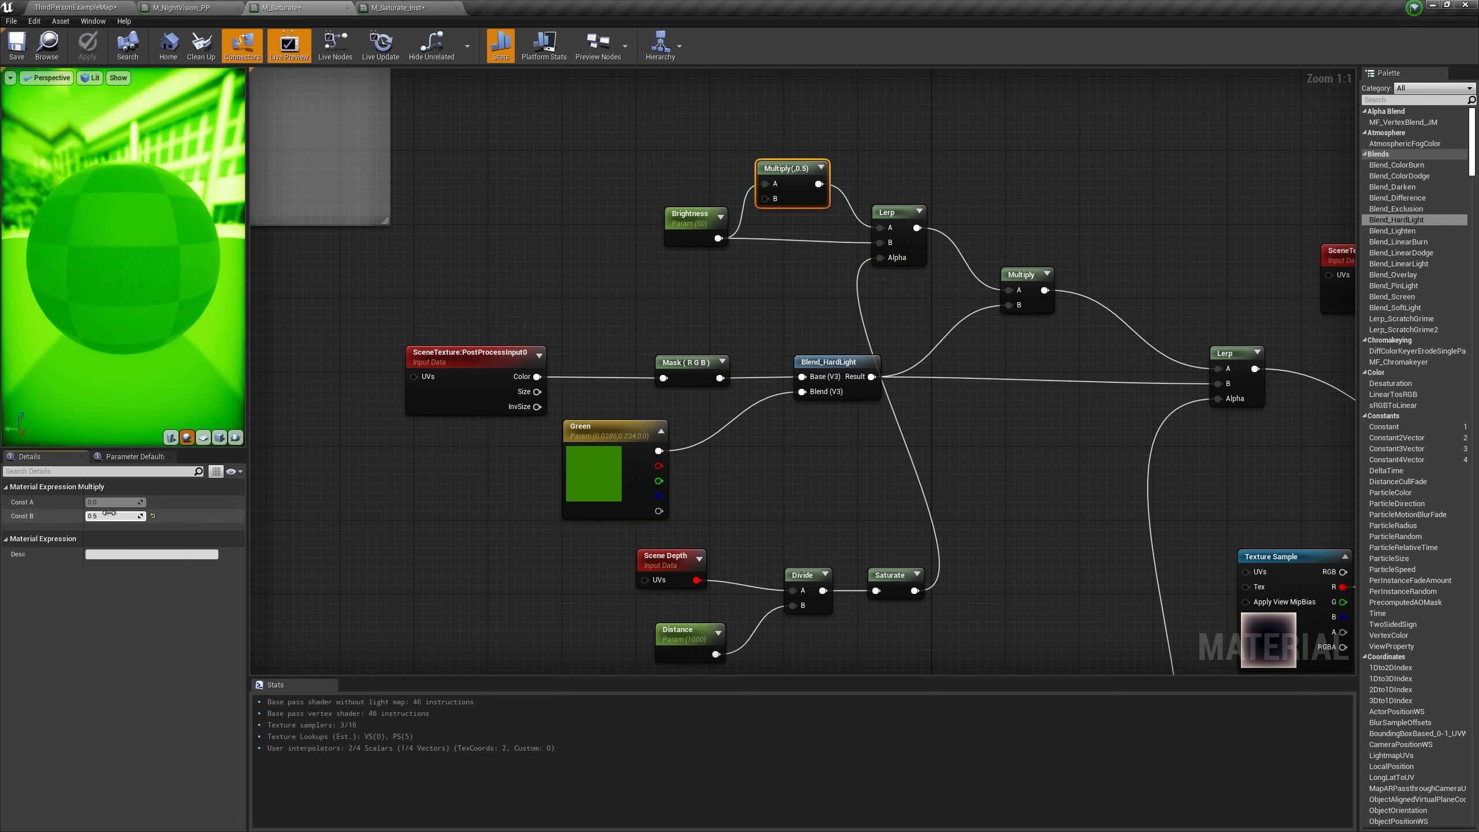
pyautogui.write('0')
pyautogui.press('Return')
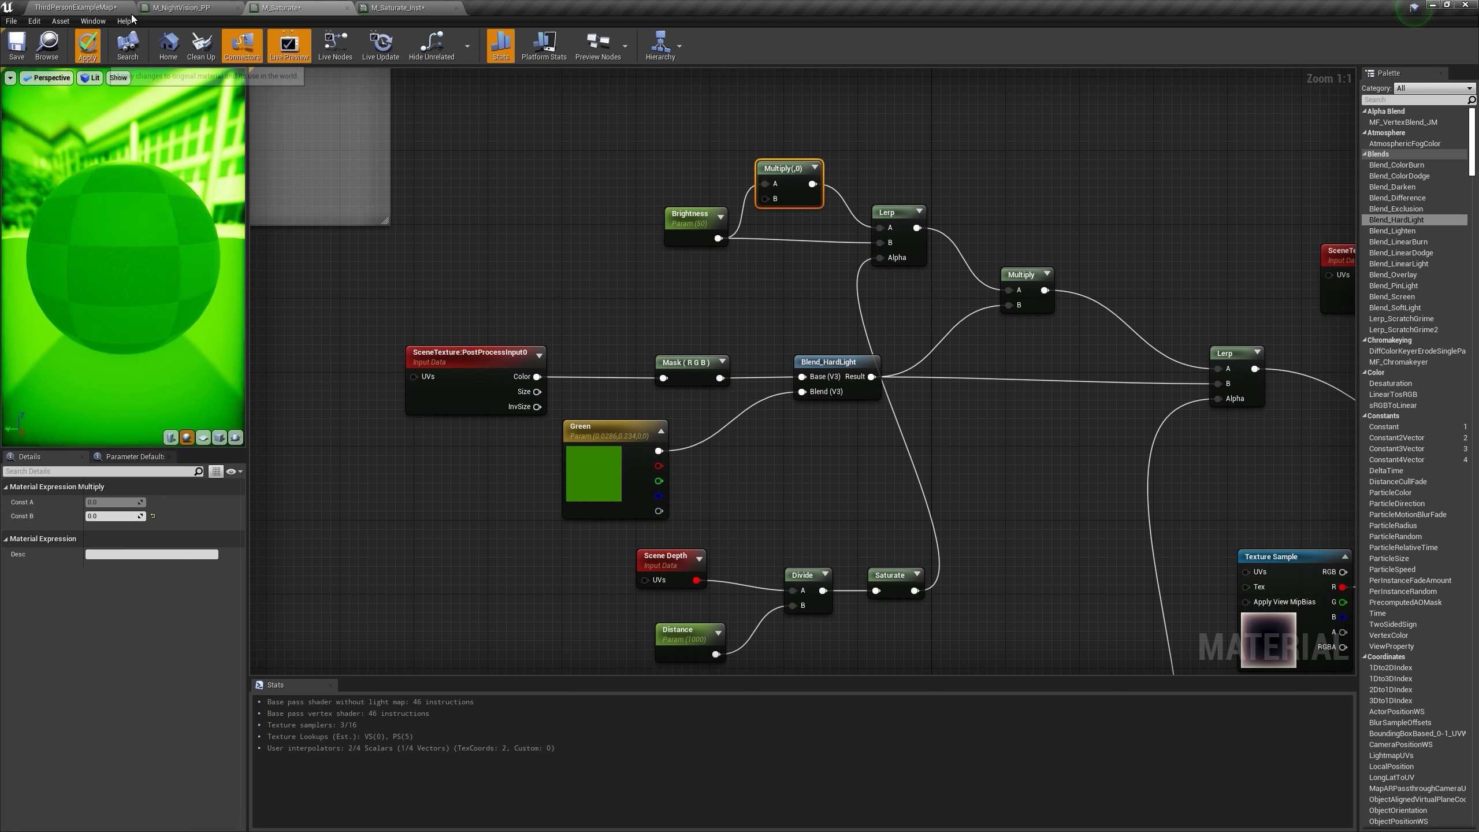
pyautogui.click(88, 46)
pyautogui.click(76, 6)
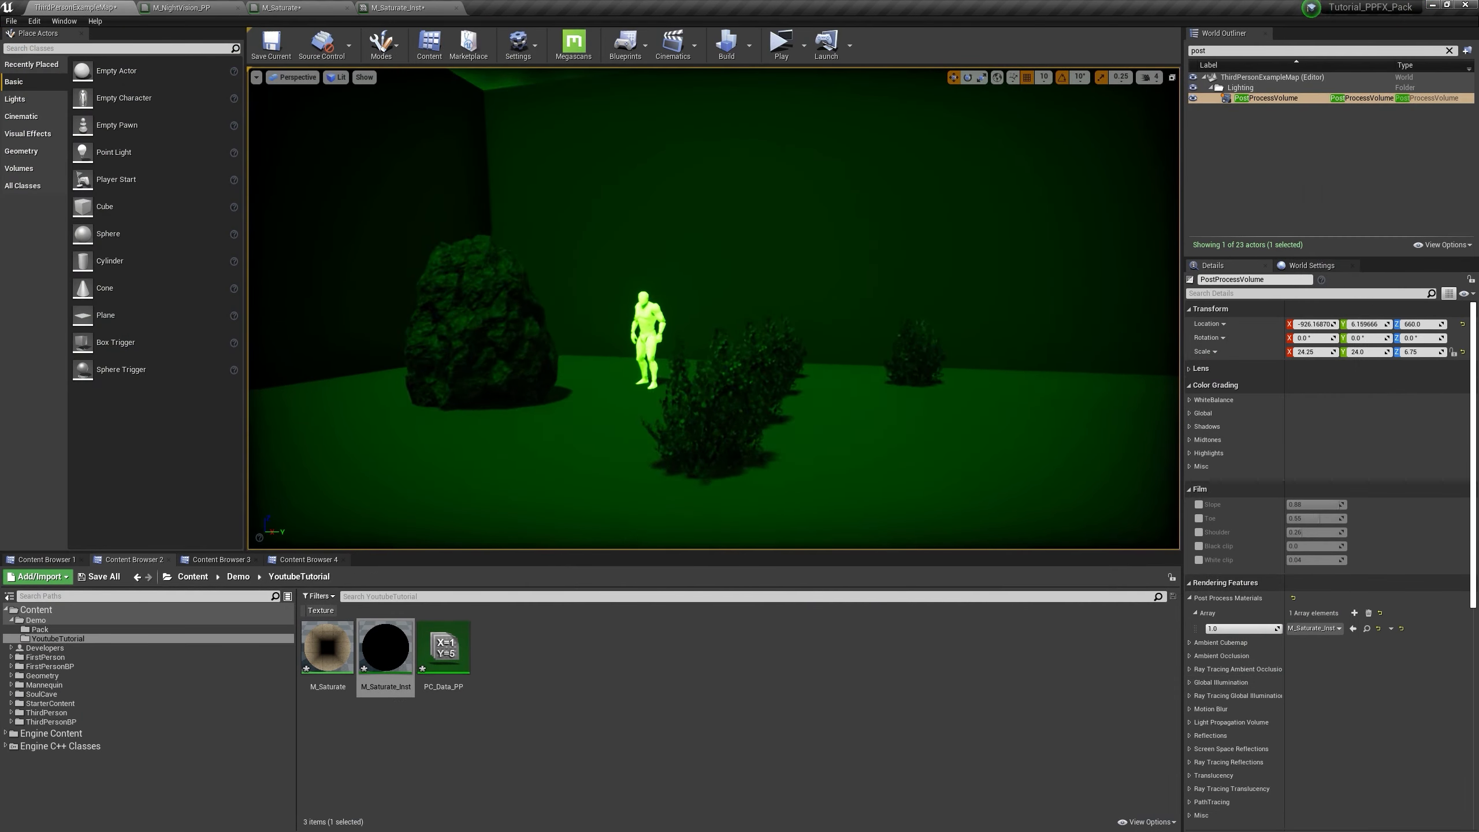
pyautogui.press('w')
pyautogui.moveTo(715, 309)
pyautogui.mouseDown(button='right')
pyautogui.moveTo(652, 305)
pyautogui.moveTo(695, 306)
pyautogui.mouseUp(button='right')
# Step: Swap the distance Lerp's inputs so Brightness feeds A and its Multiply feeds B, then apply and check the mannequin
pyautogui.click(334, 6)
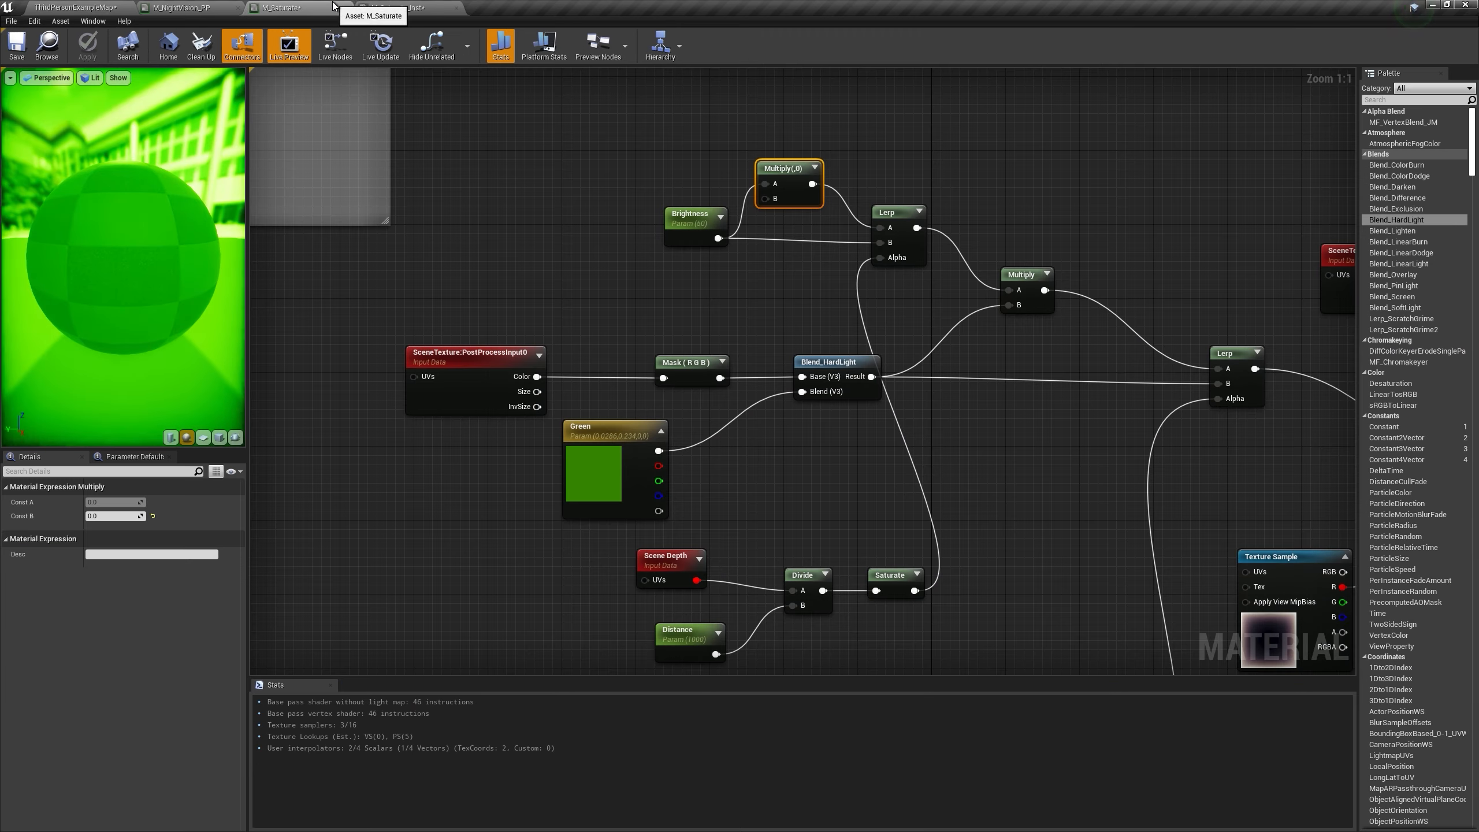
pyautogui.moveTo(812, 190); pyautogui.dragTo(882, 231)
pyautogui.moveTo(775, 227); pyautogui.dragTo(775, 264)
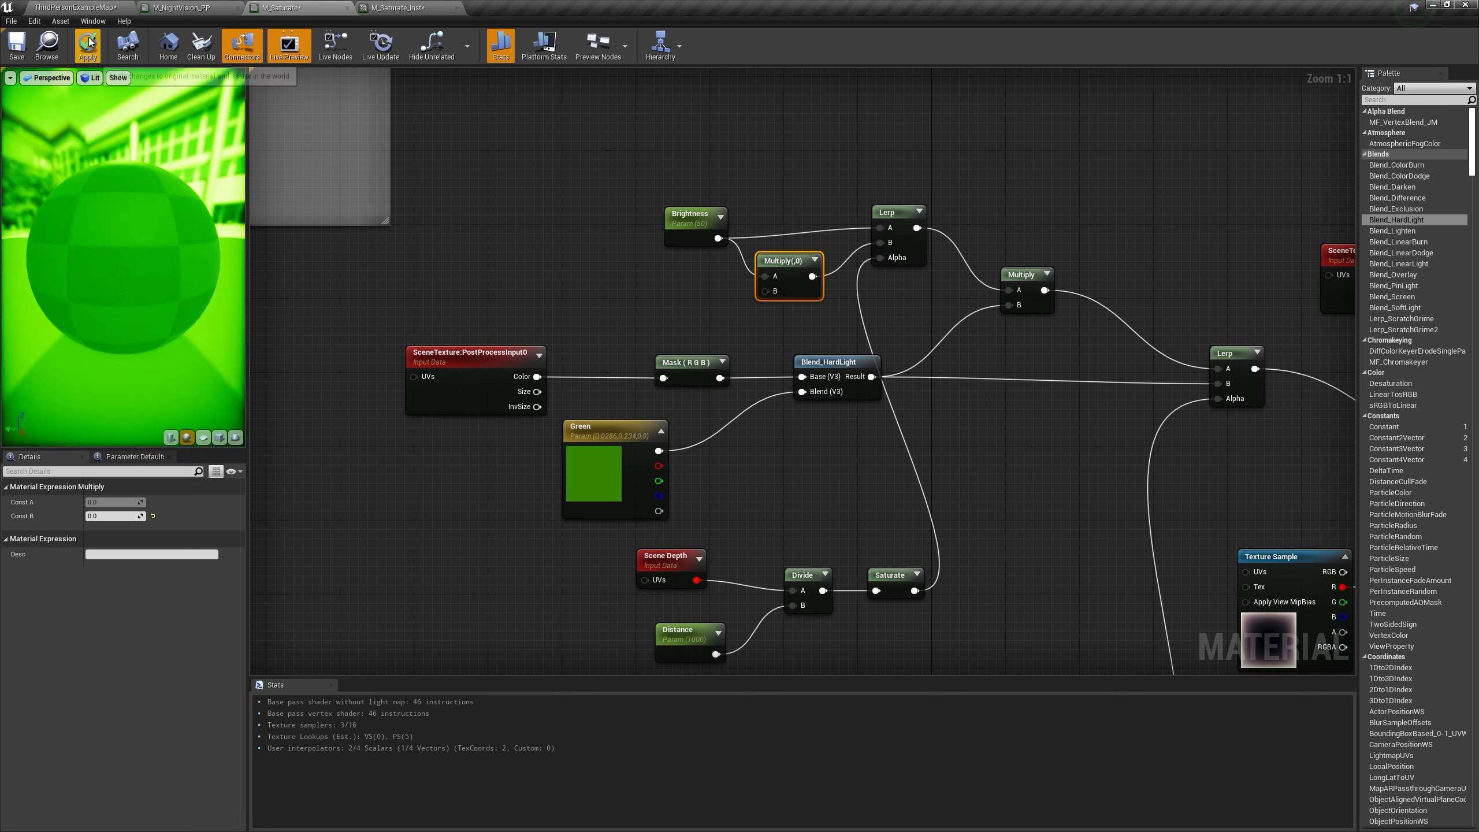
pyautogui.click(125, 7)
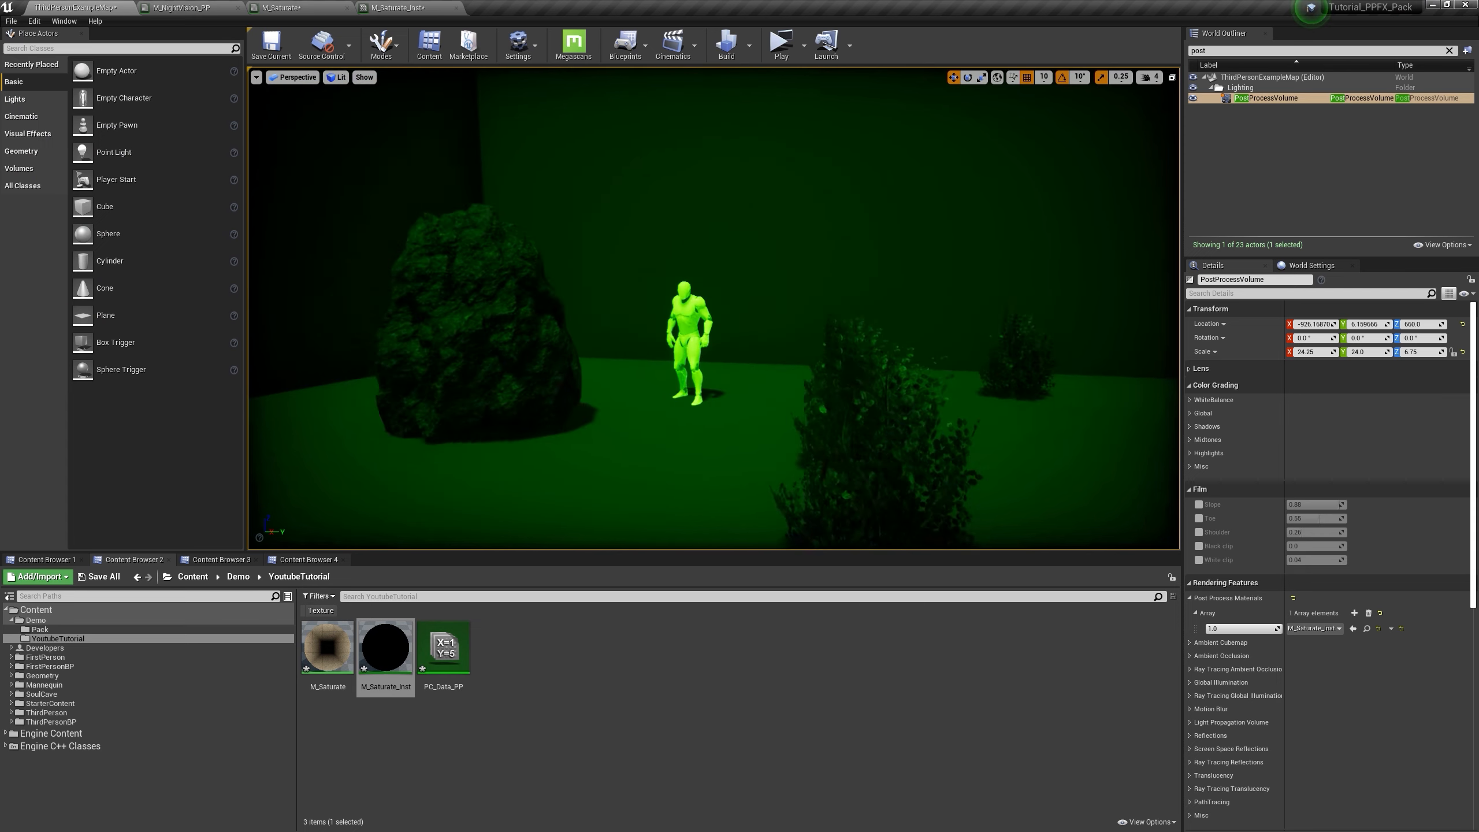
pyautogui.moveTo(715, 309)
pyautogui.mouseDown(button='right')
pyautogui.moveTo(990, 333)
pyautogui.moveTo(689, 318)
pyautogui.mouseUp(button='right')
pyautogui.press('w')
pyautogui.press('w')
pyautogui.press('s')
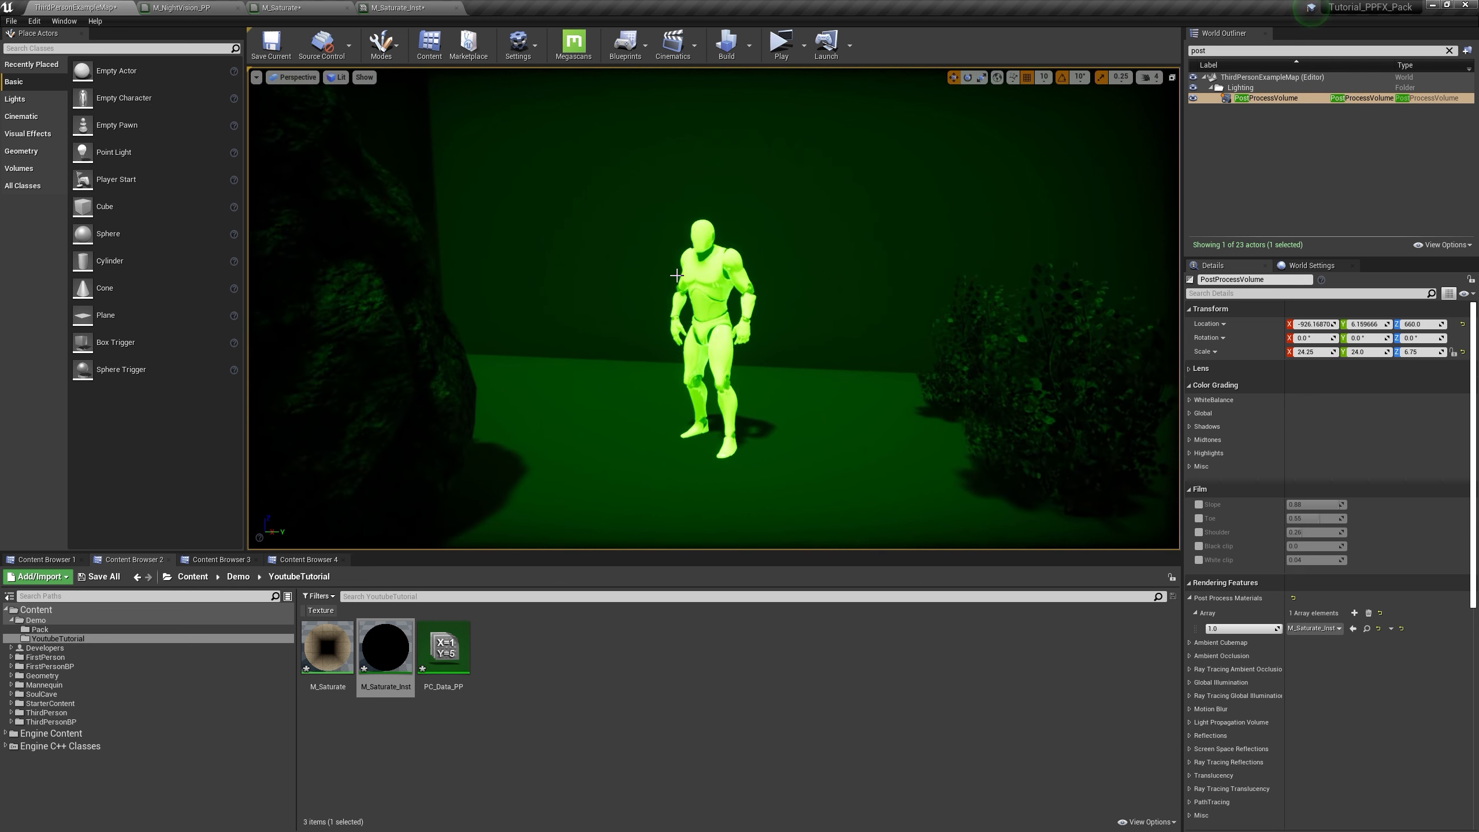
# Step: Set the Brightness Multiply node's Const B to 0.5, apply the material and inspect the level at different distances
pyautogui.click(320, 7)
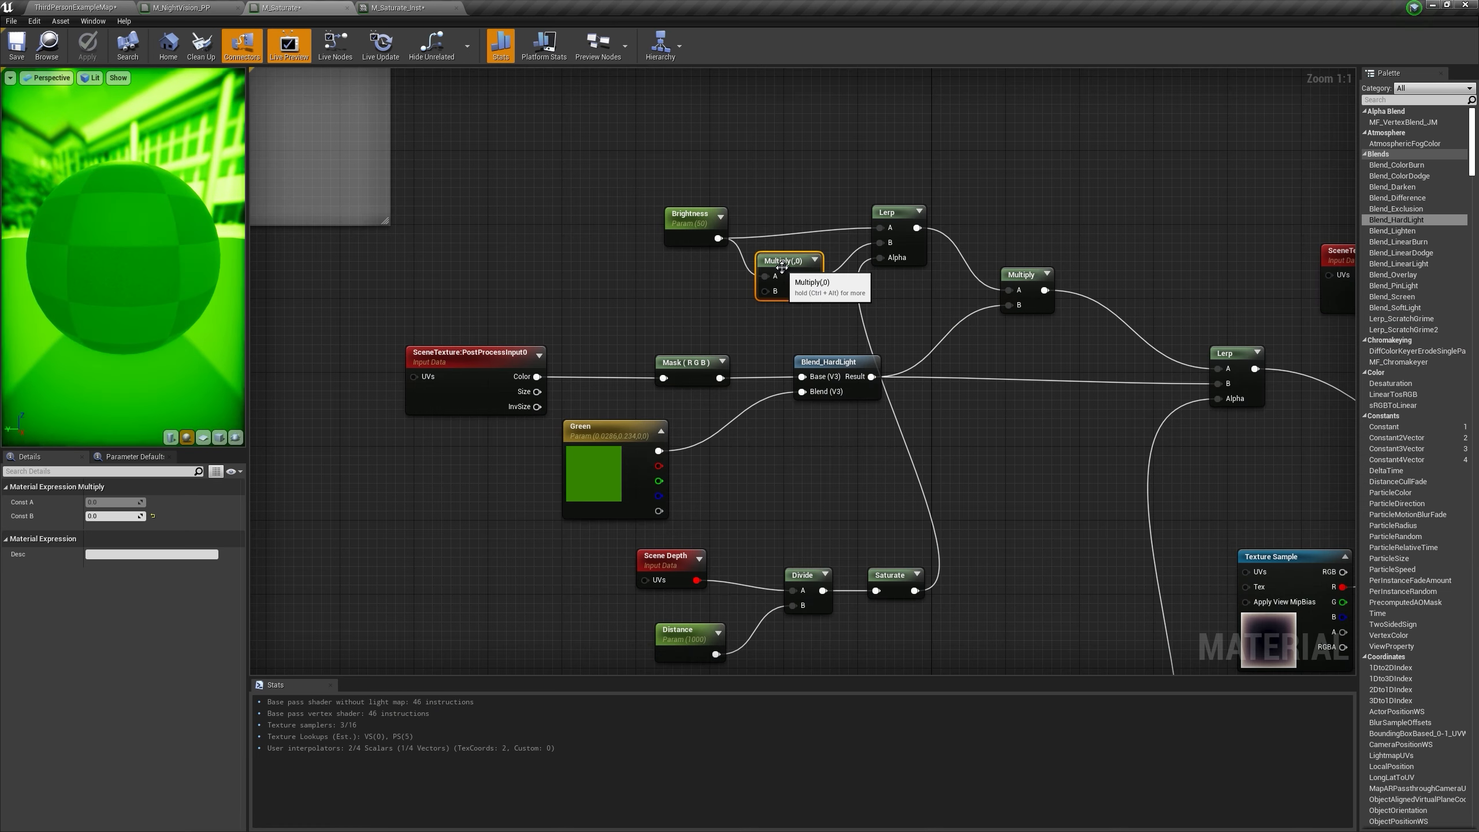
pyautogui.write('5')
pyautogui.press('Return')
pyautogui.click(88, 46)
pyautogui.click(75, 8)
pyautogui.press('w')
pyautogui.moveTo(687, 319); pyautogui.dragTo(438, 319, button='right')
pyautogui.press('s')
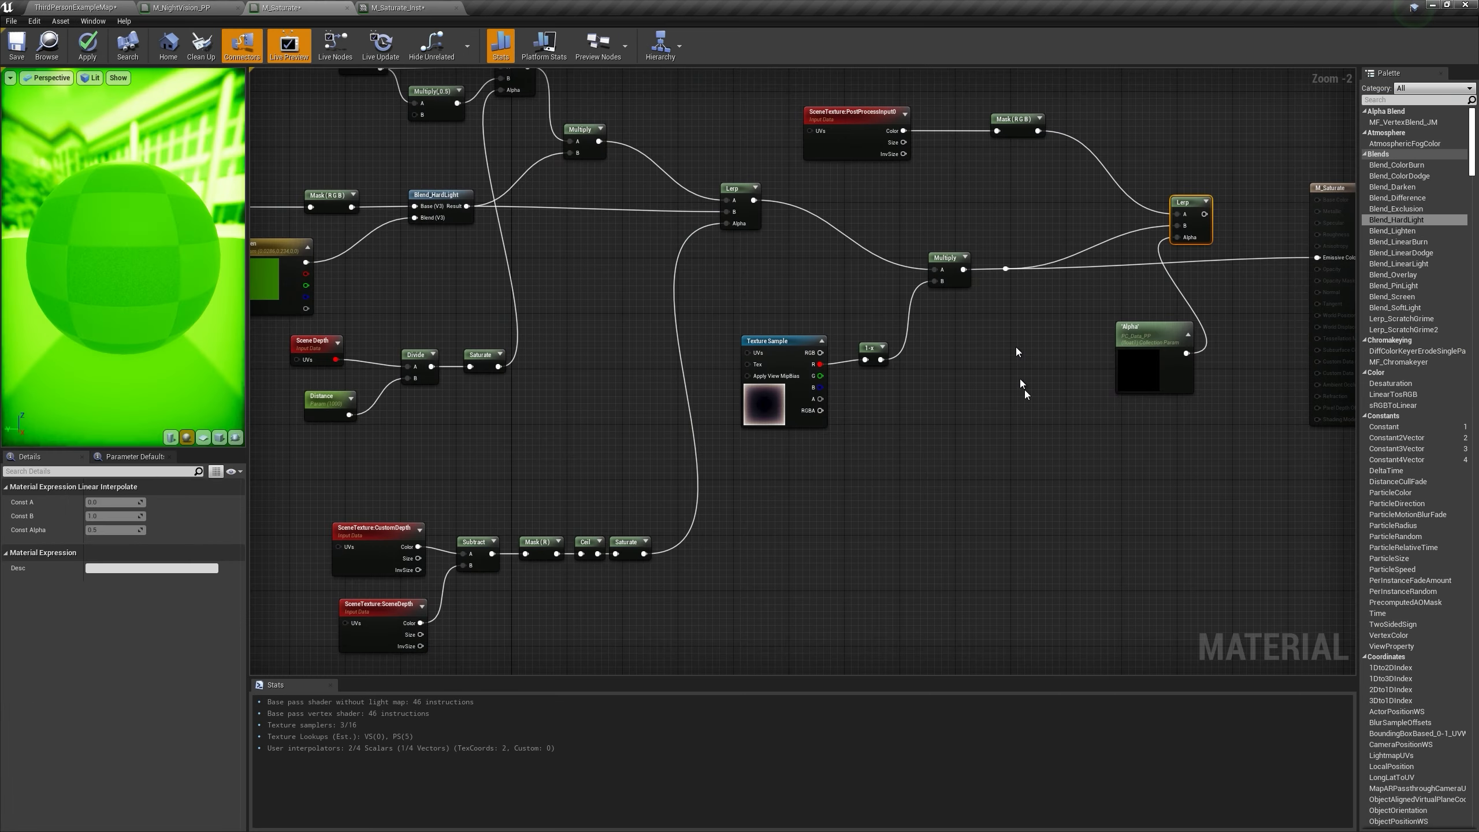
# Step: Move the vignette Texture Sample, 1-x and Multiply nodes closer to the material output to free space after the Lerp
pyautogui.moveTo(837, 282); pyautogui.dragTo(801, 266)
pyautogui.moveTo(953, 258); pyautogui.dragTo(1085, 246)
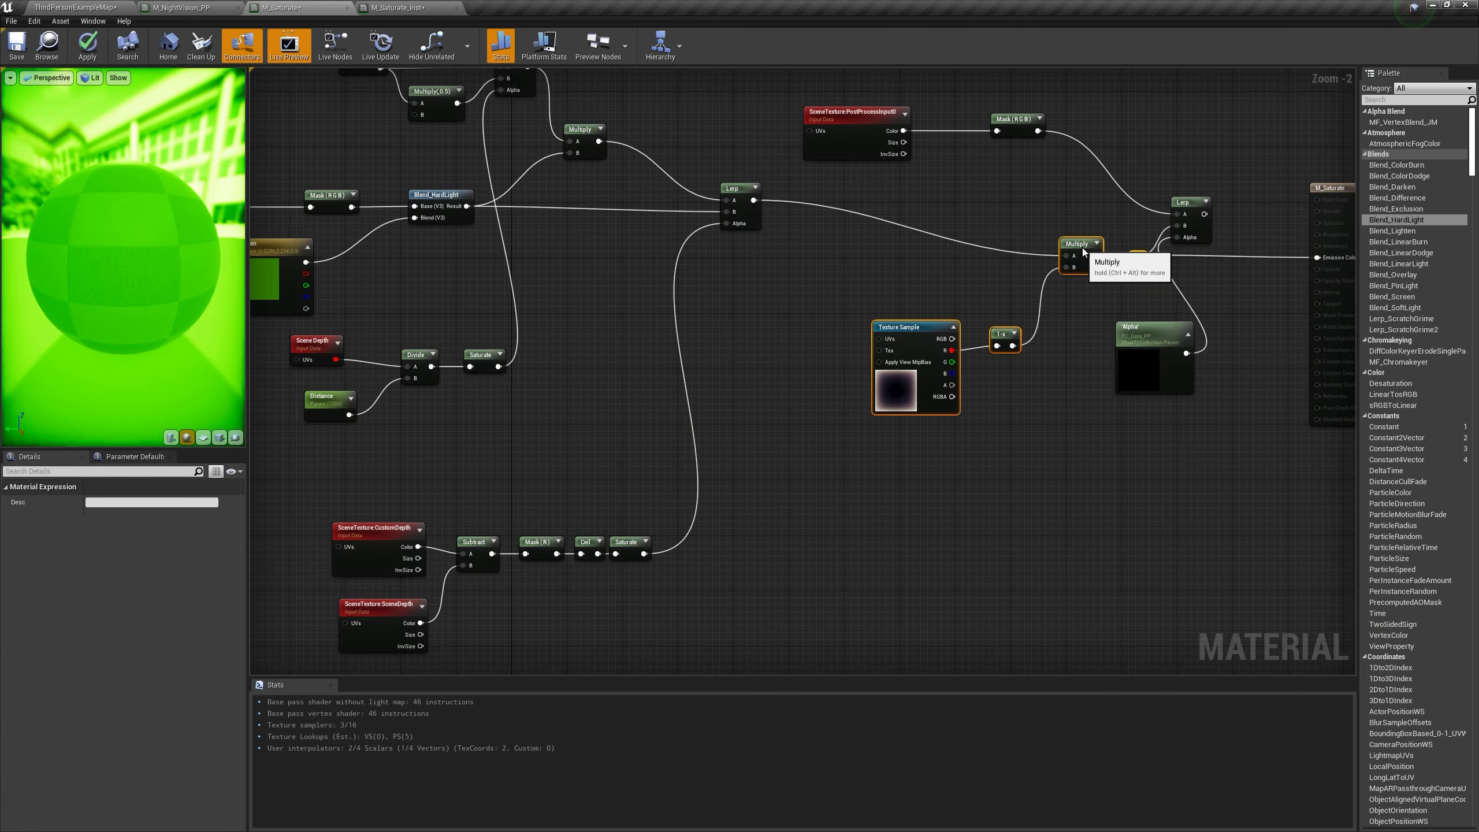
pyautogui.moveTo(1110, 269); pyautogui.dragTo(932, 278, button='right')
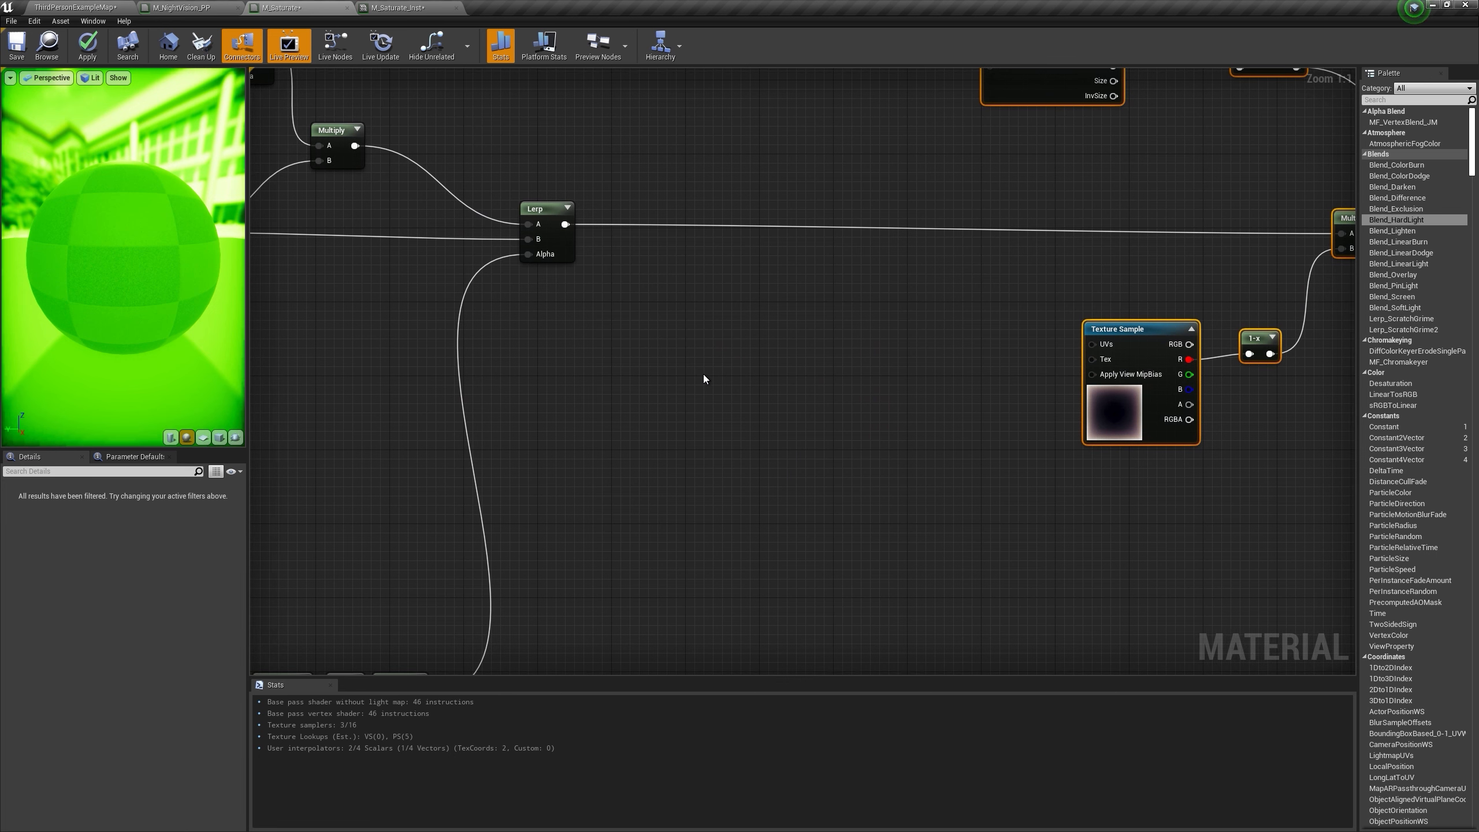
# Step: Add a ScreenPosition node beside the Lerp and connect its ViewportUV output to the material's Emissive Color
pyautogui.rightClick(671, 347)
pyautogui.write('screen')
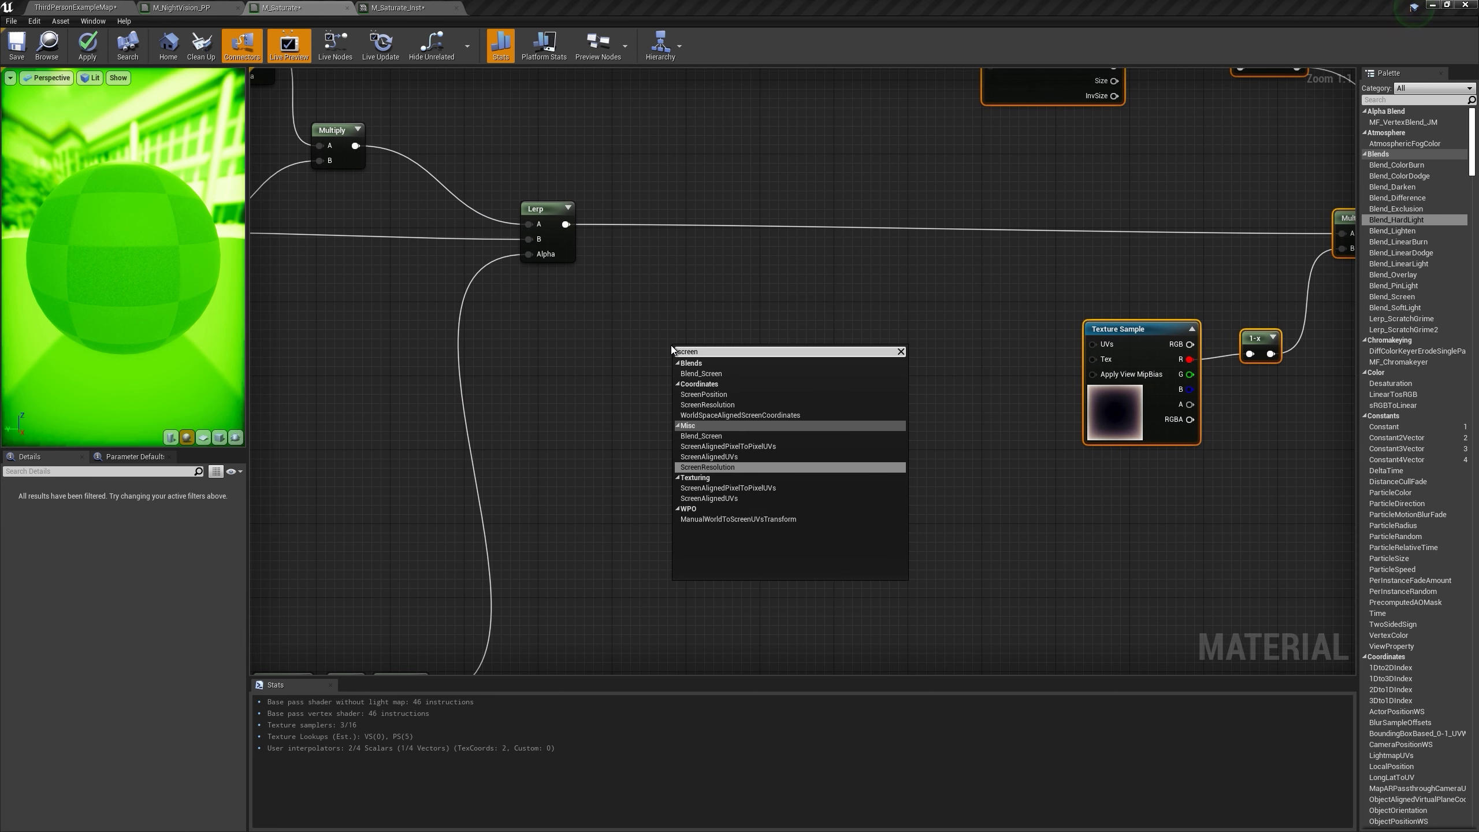
pyautogui.write(' pos')
pyautogui.press('Return')
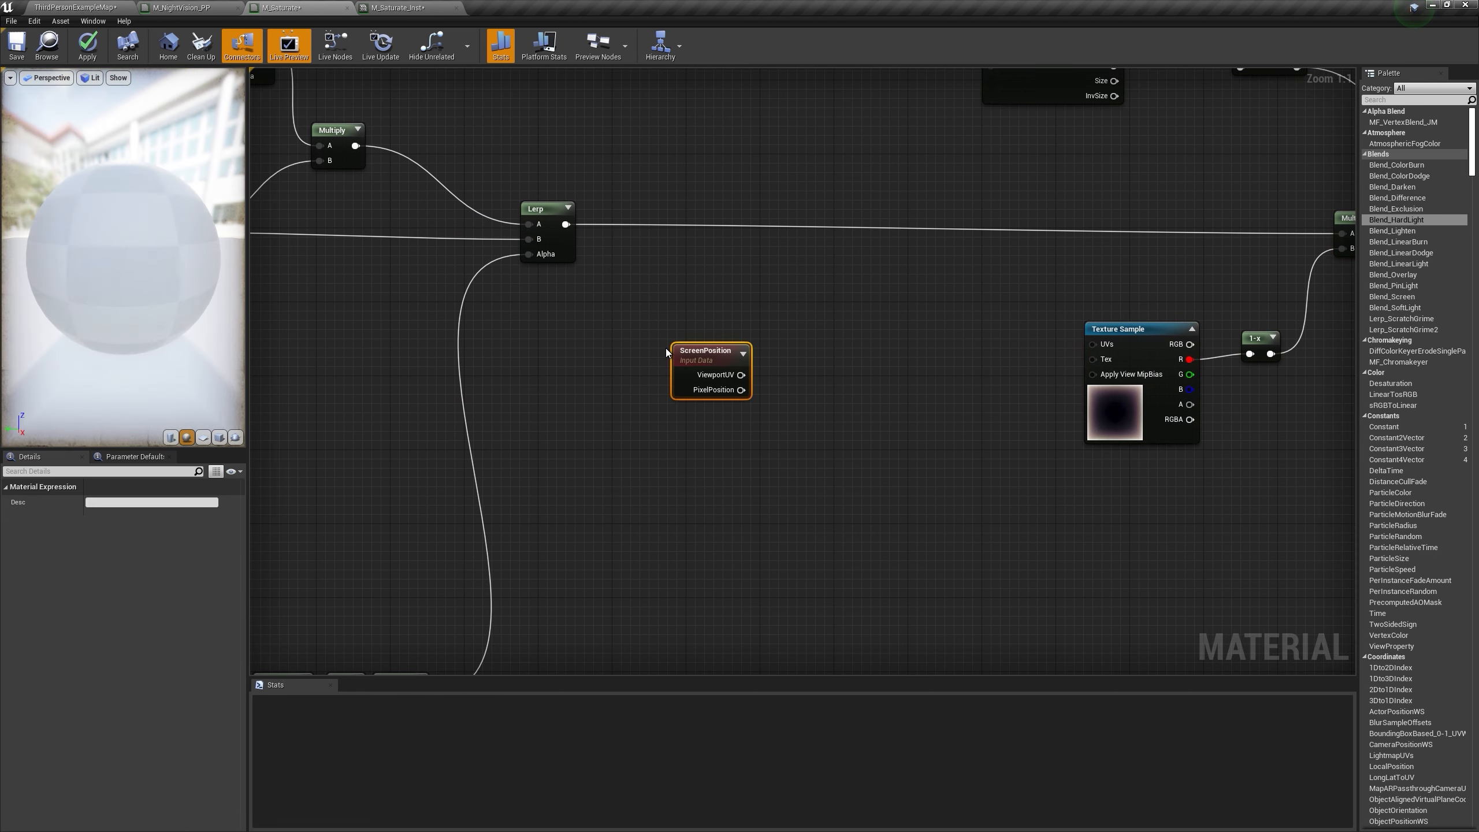
pyautogui.scroll(-2, 606, 376)
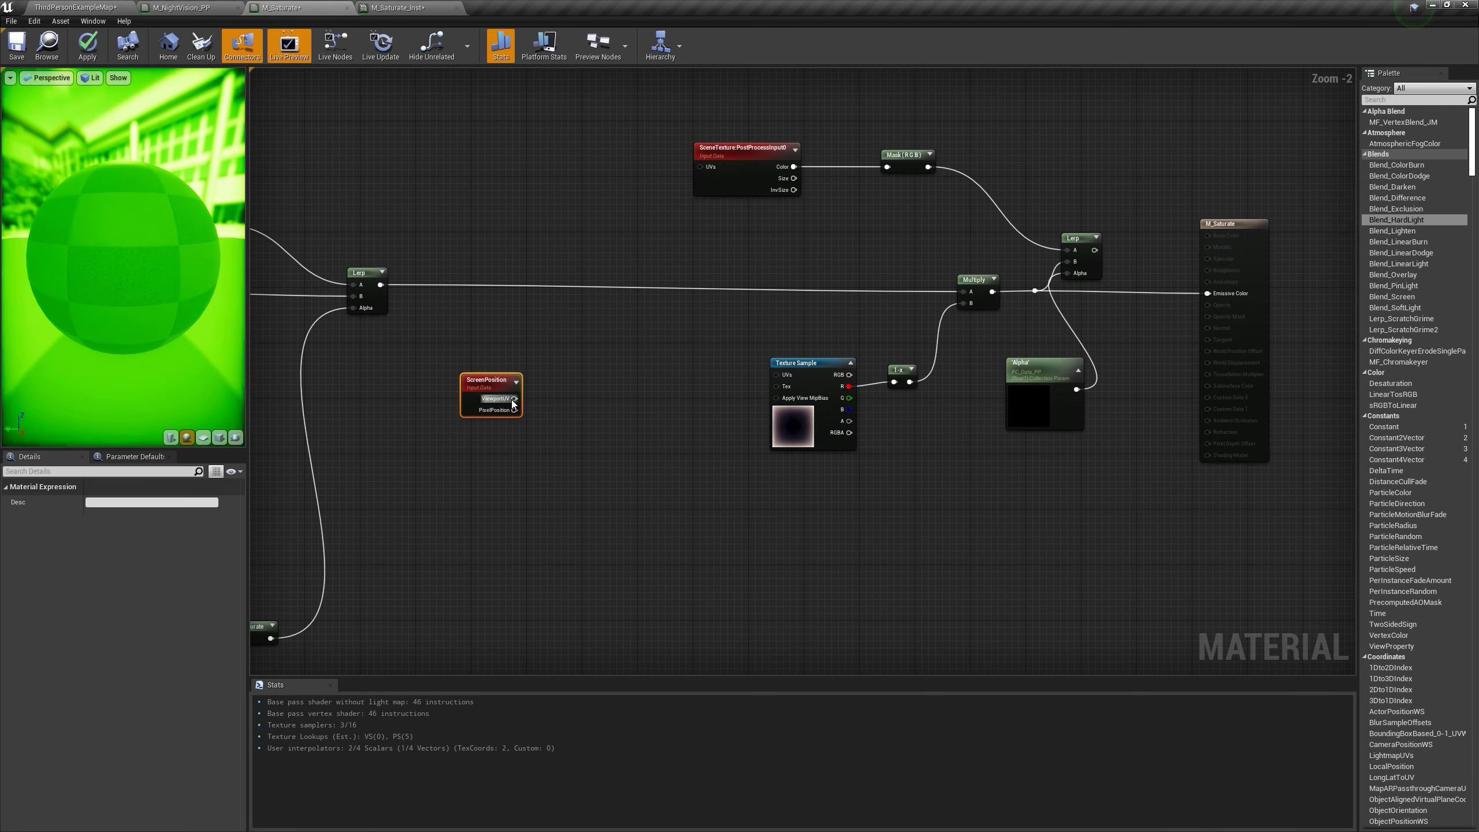
pyautogui.moveTo(513, 400); pyautogui.dragTo(1222, 294)
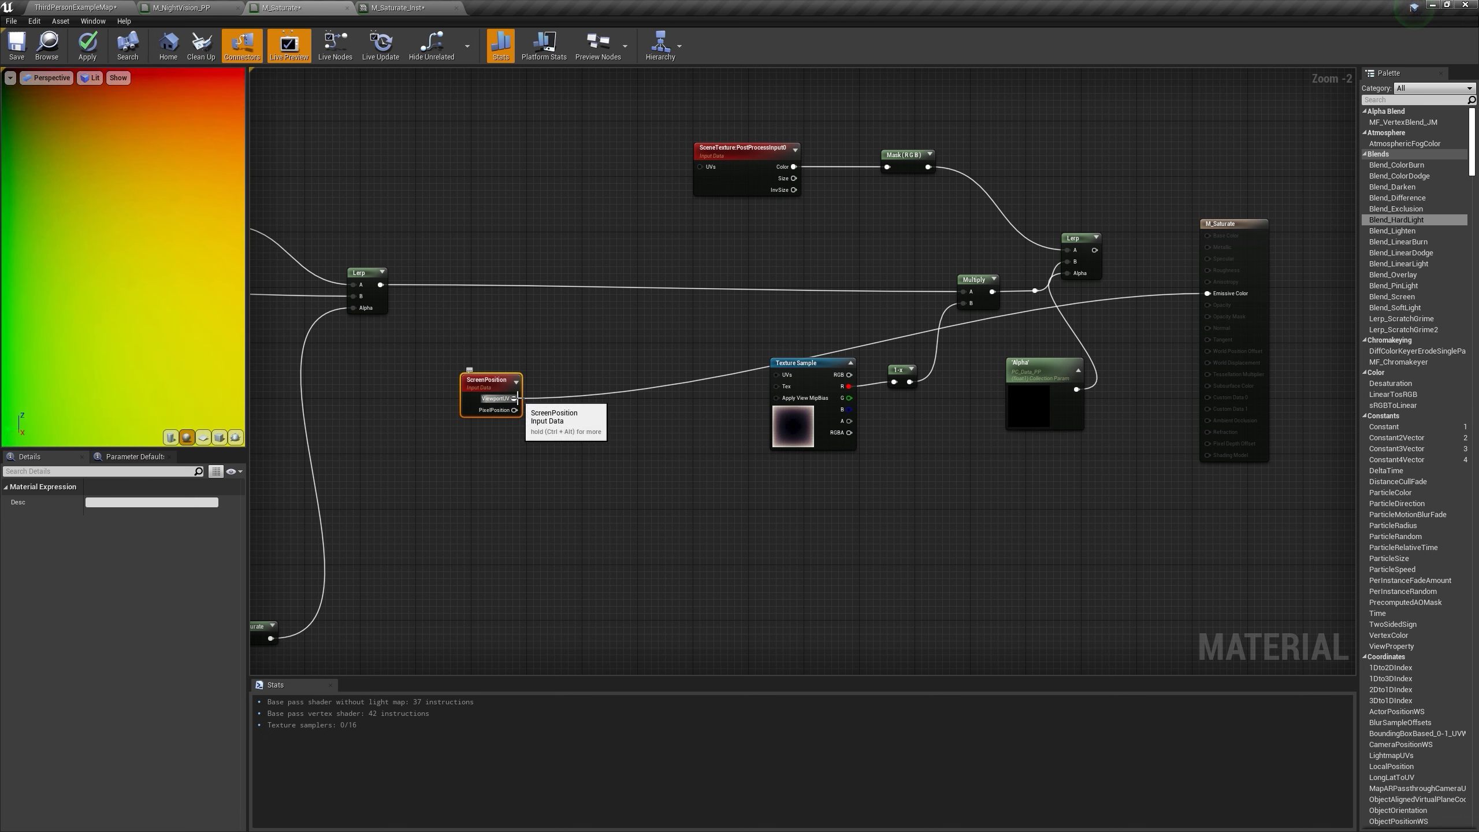
# Step: Add a BreakOutFloat2Components node fed by ScreenPosition's ViewportUV and connect its G output to the material's Emissive Color
pyautogui.moveTo(515, 398); pyautogui.dragTo(578, 391)
pyautogui.write('brea')
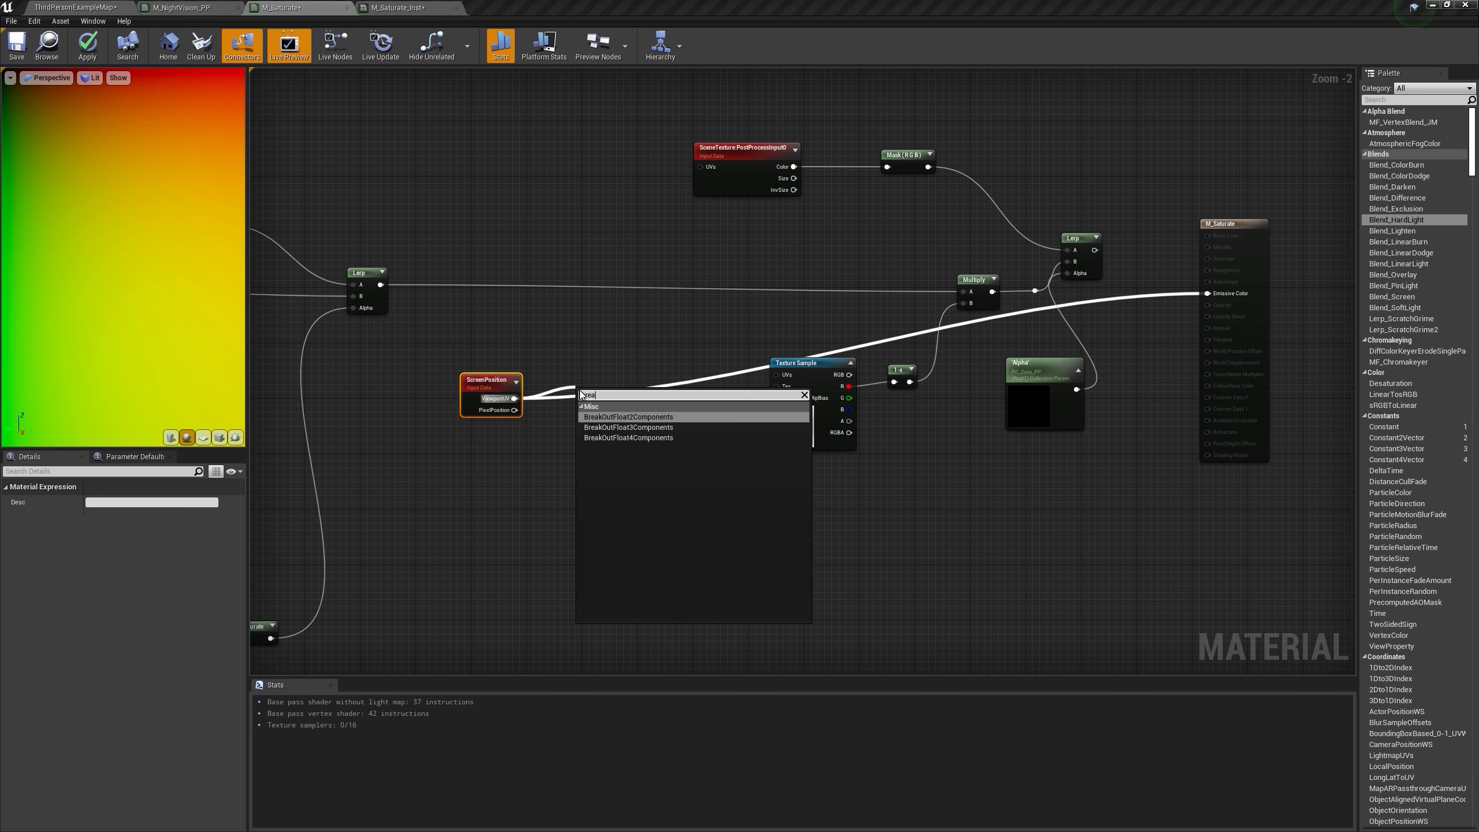
pyautogui.click(654, 417)
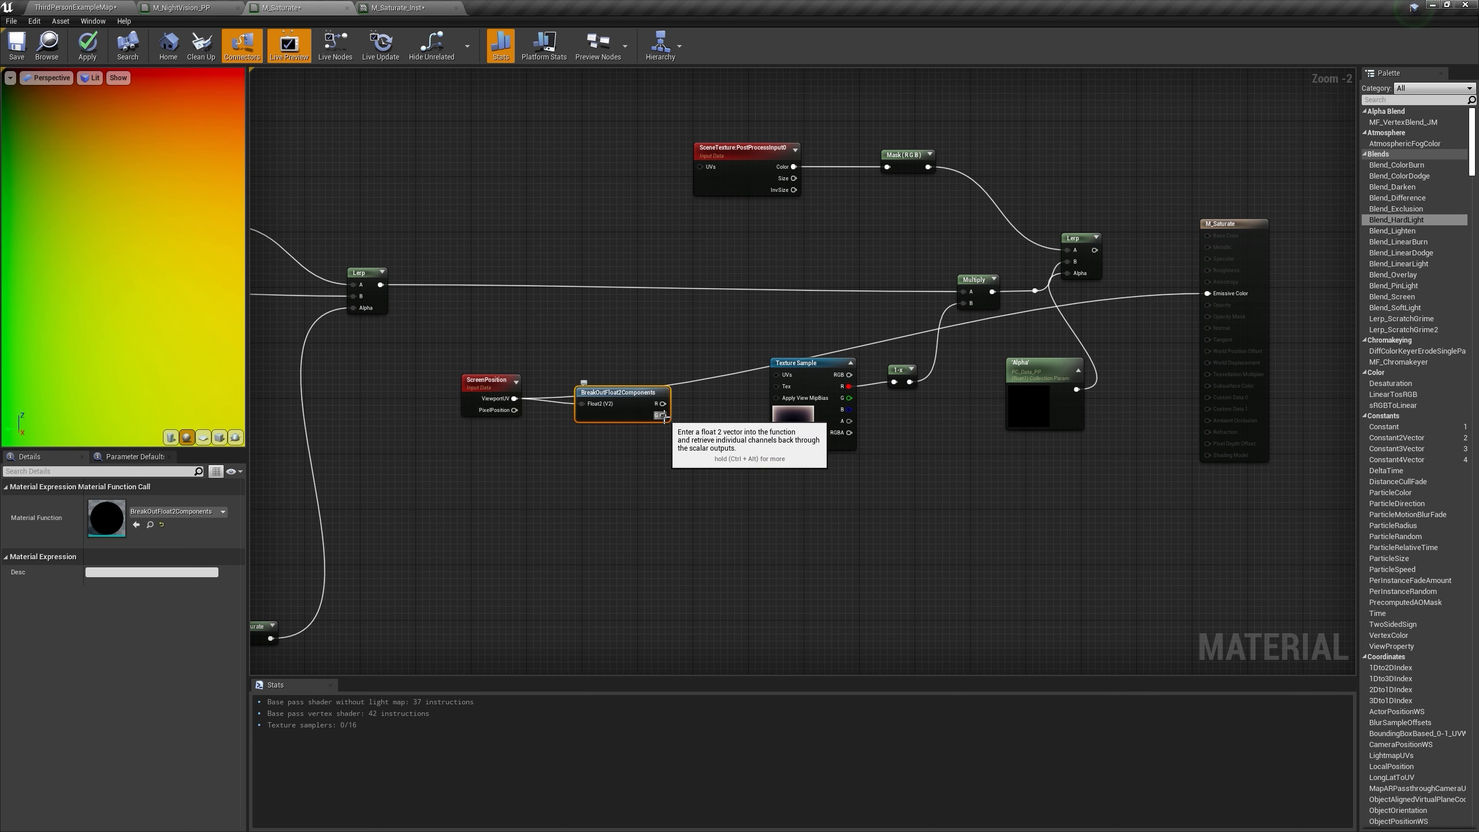
pyautogui.moveTo(663, 415); pyautogui.dragTo(1055, 338)
pyautogui.moveTo(1218, 308); pyautogui.dragTo(1223, 295)
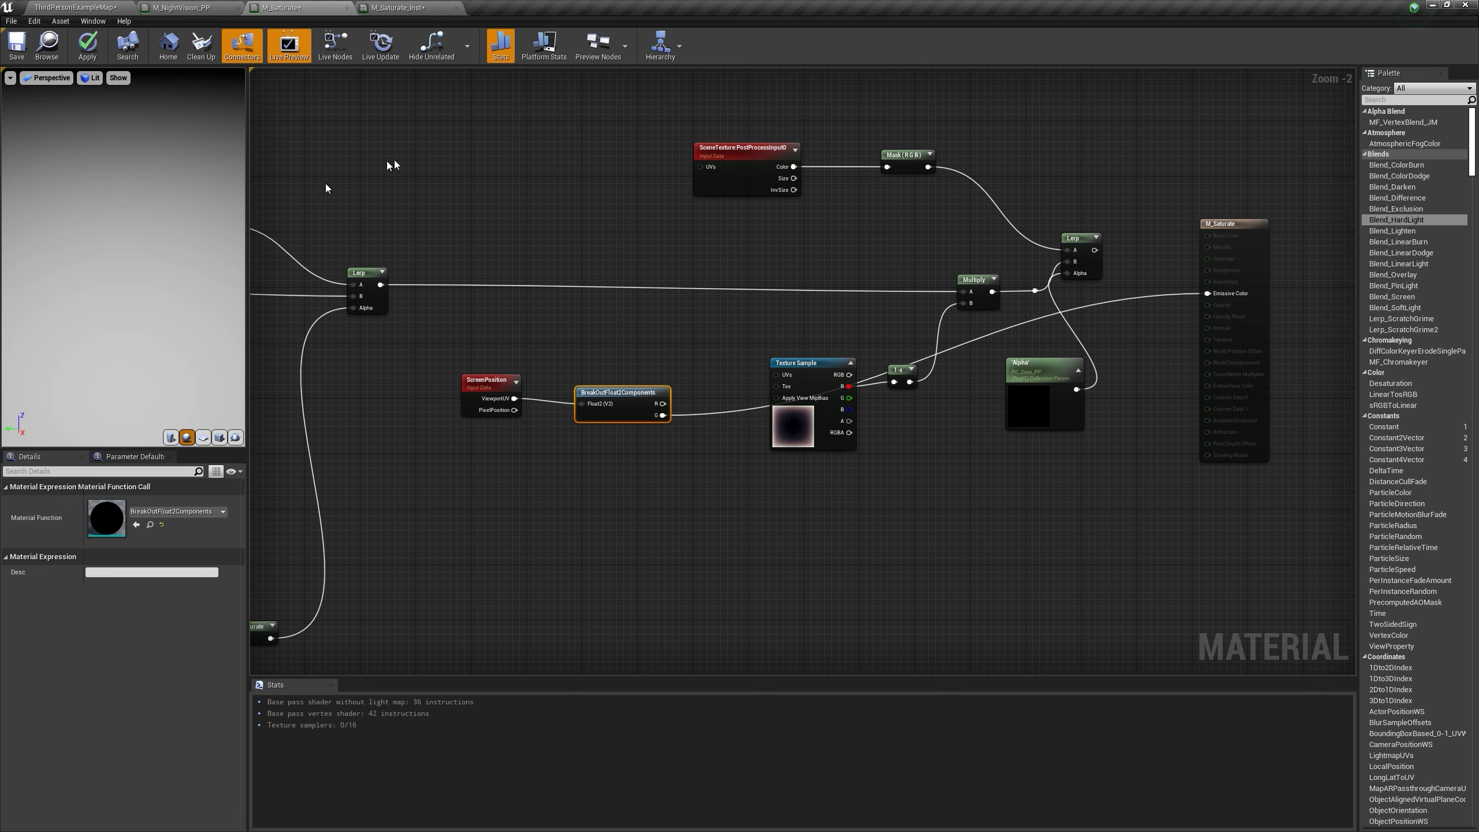
# Step: Move the ScreenPosition and BreakOutFloat2Components nodes aside and add a Multiply node with Const B 10 after the G output
pyautogui.moveTo(559, 326); pyautogui.dragTo(735, 243, button='right')
pyautogui.moveTo(790, 315); pyautogui.dragTo(742, 306)
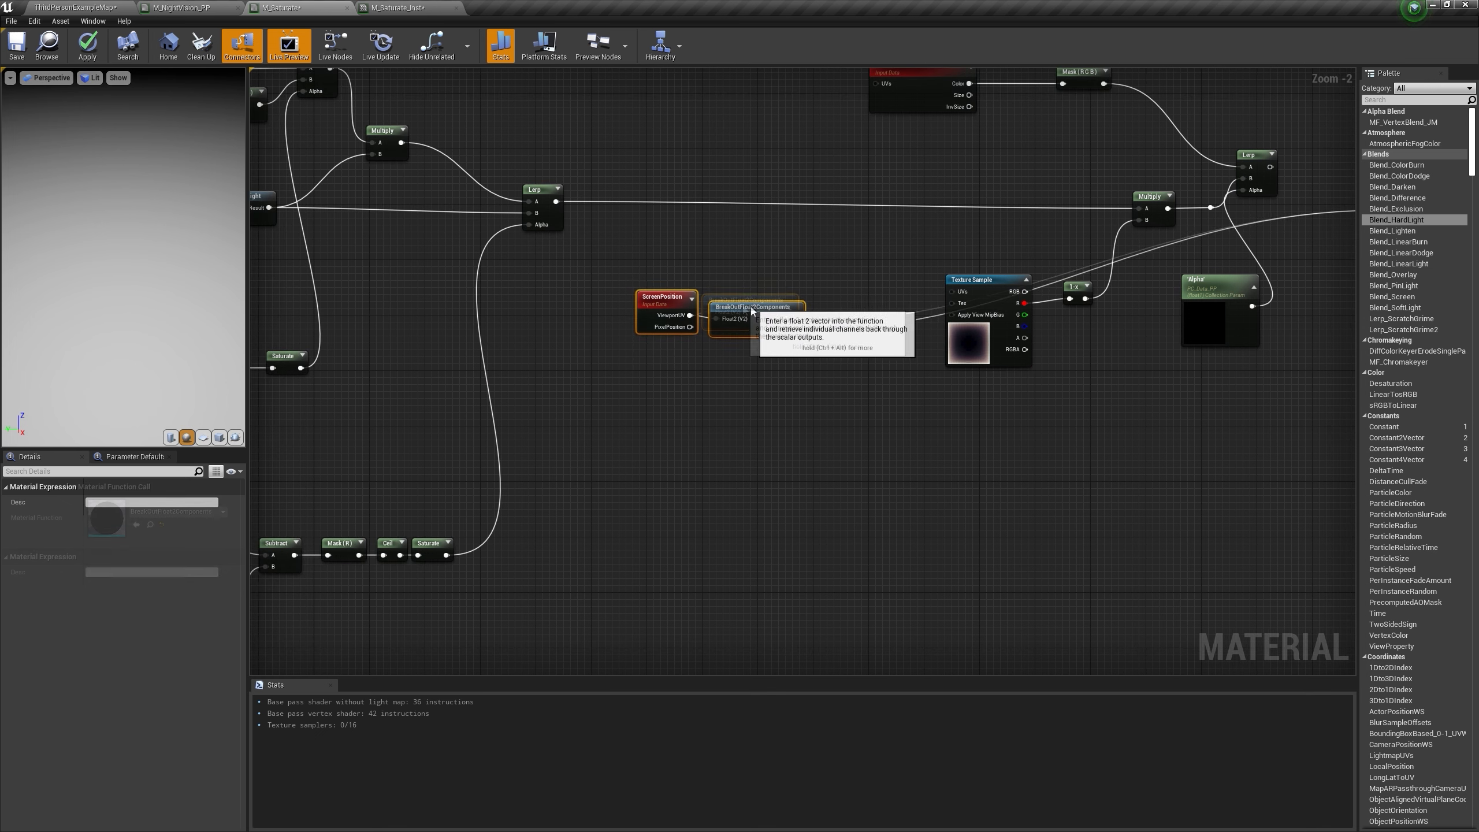
pyautogui.moveTo(750, 307); pyautogui.dragTo(675, 286)
pyautogui.click(744, 322)
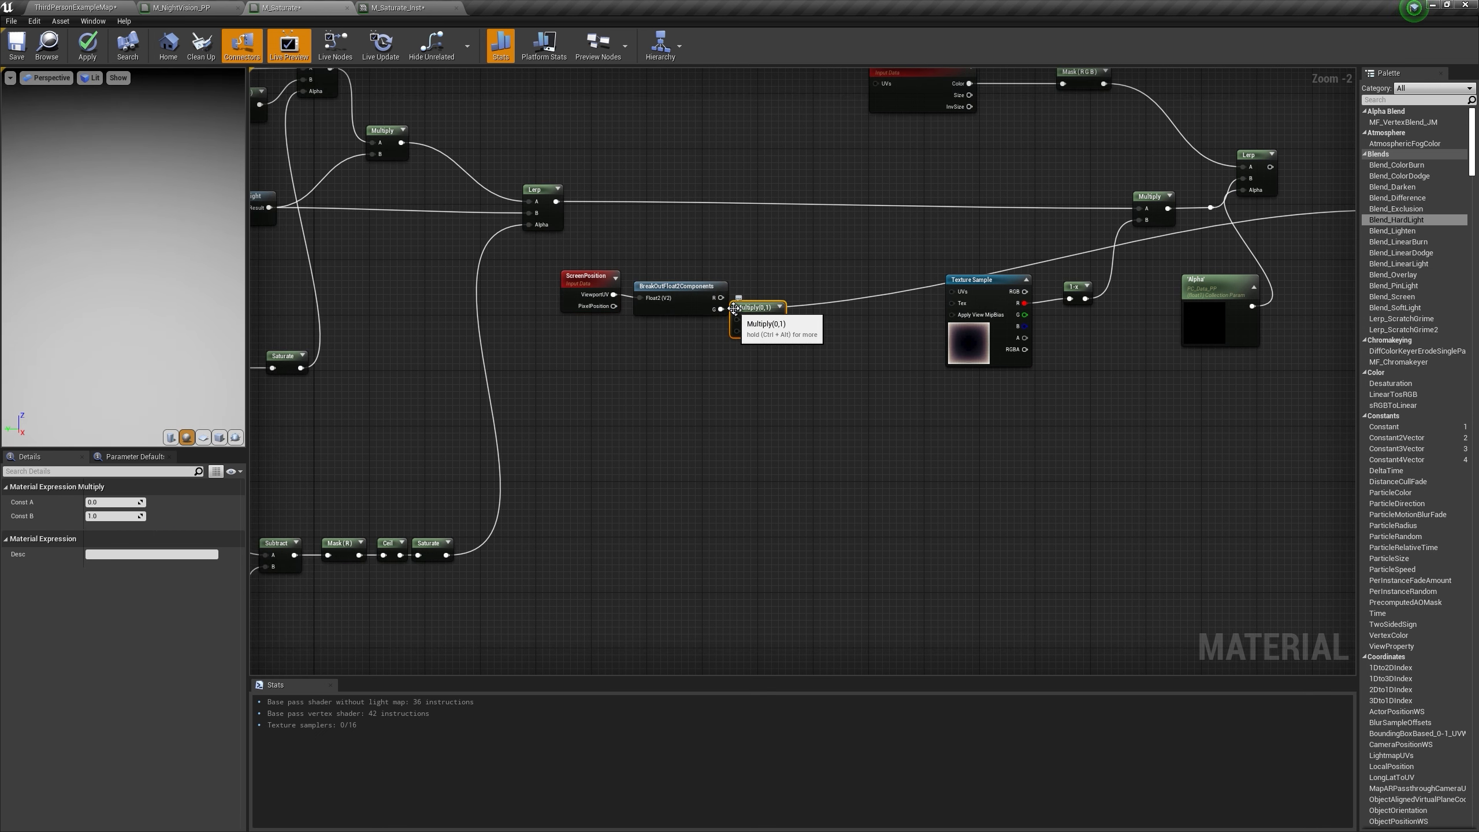
pyautogui.moveTo(747, 322); pyautogui.dragTo(787, 301)
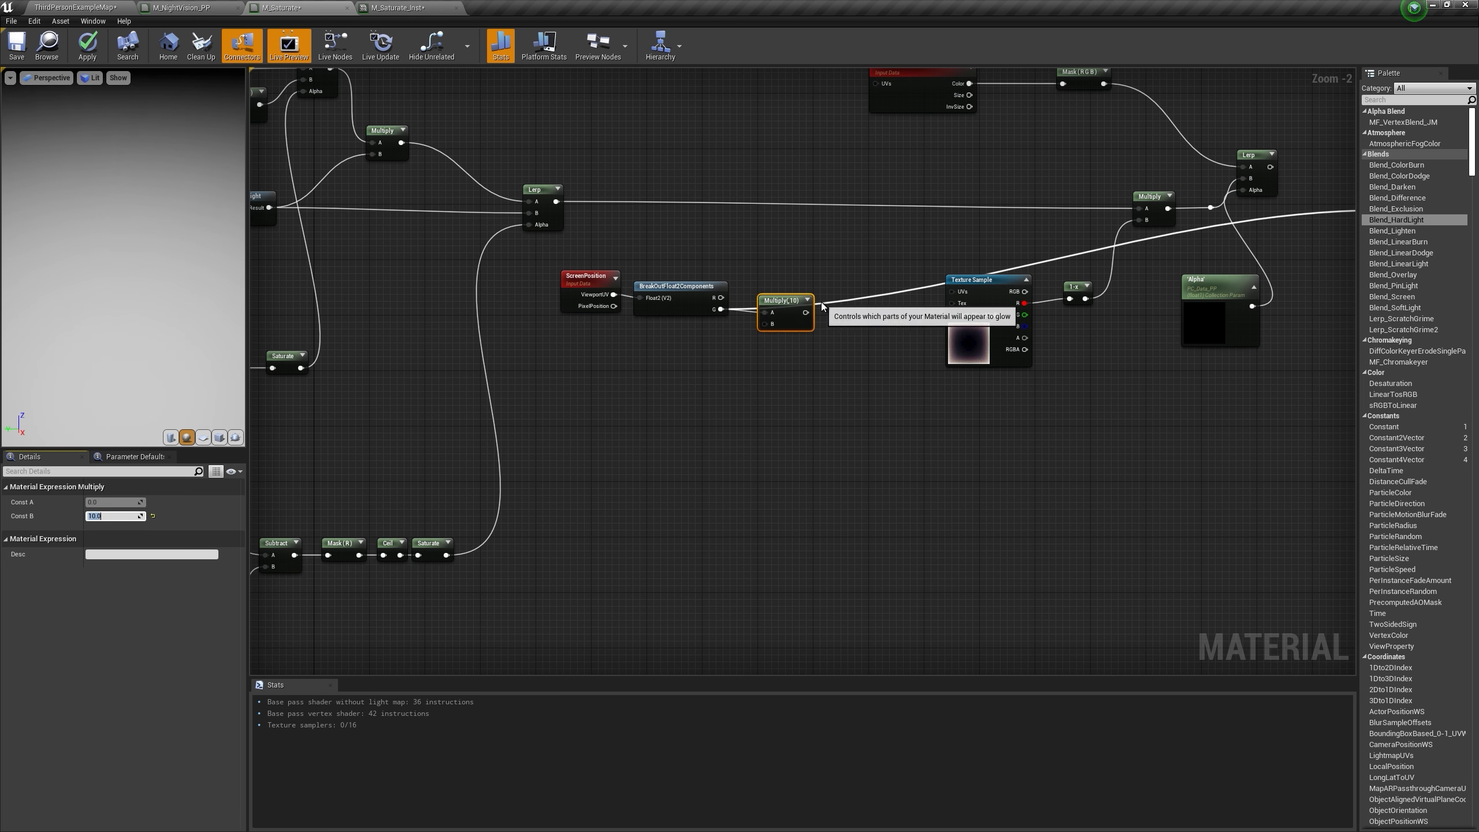
# Step: Route the new Multiply through a Frac node into Emissive Color and set the Multiply's Const B to 1000
pyautogui.moveTo(811, 313); pyautogui.dragTo(860, 301)
pyautogui.write('frac')
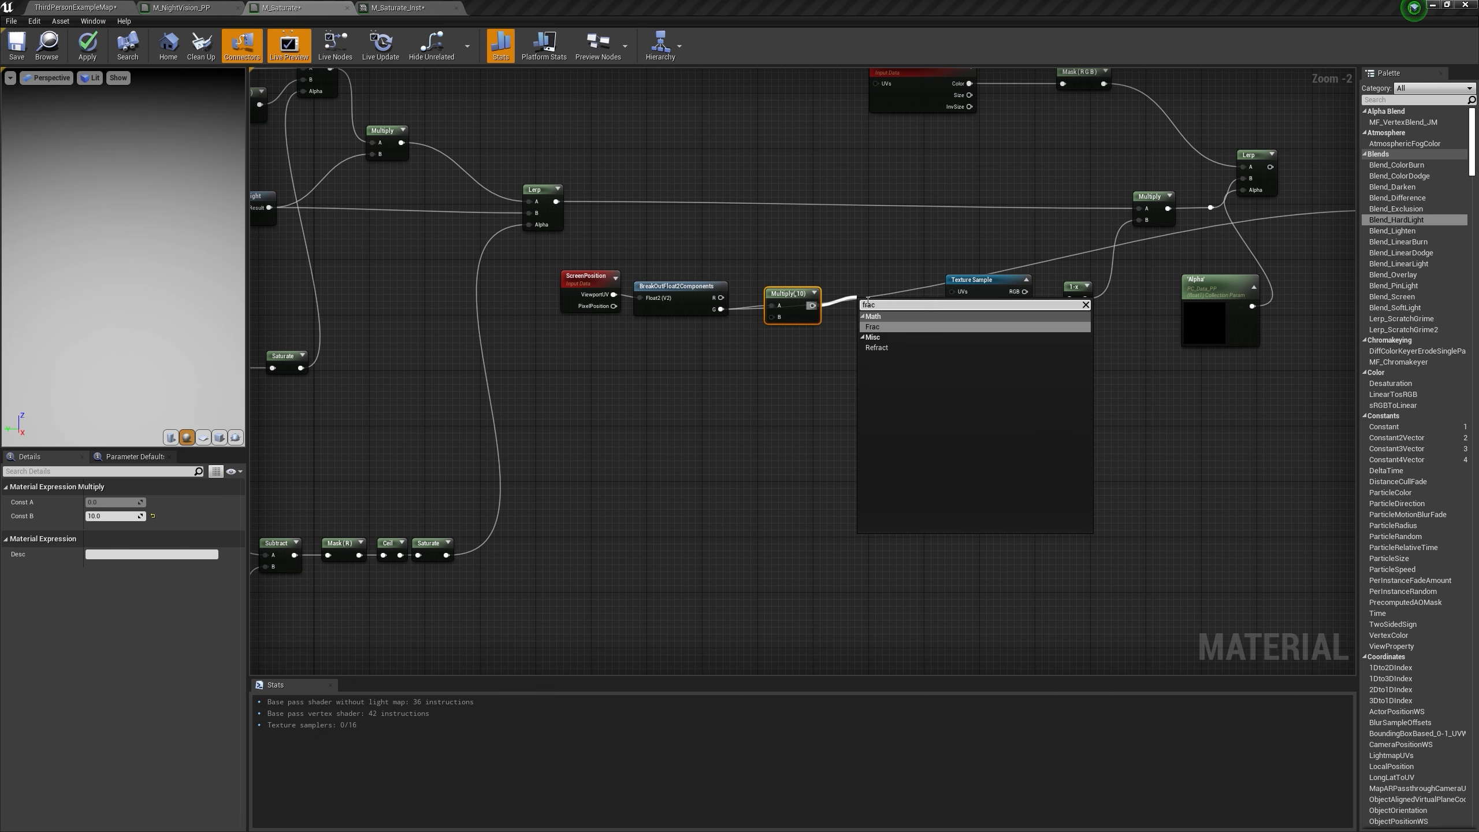
pyautogui.press('Return')
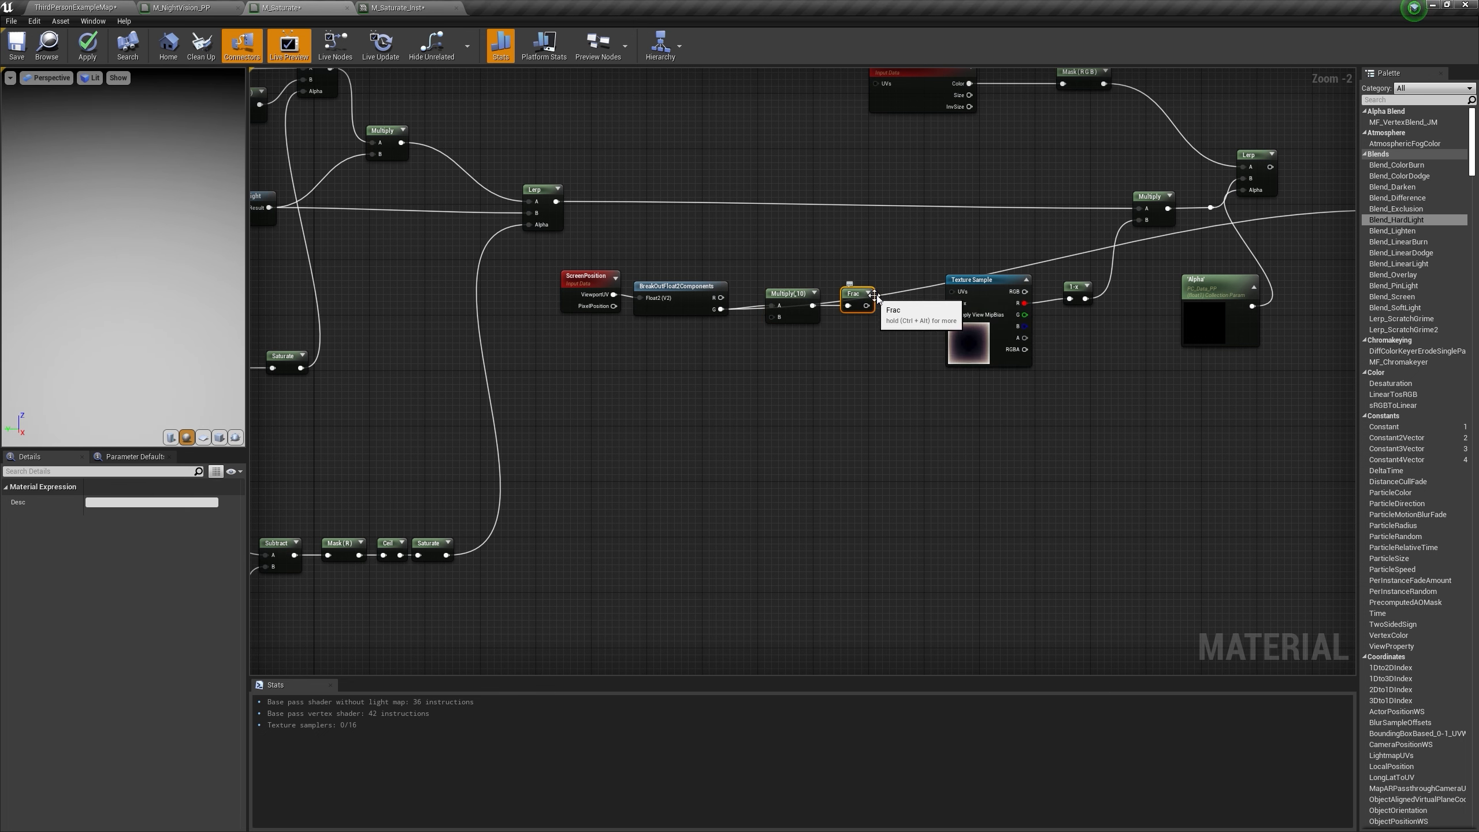
pyautogui.moveTo(874, 297); pyautogui.dragTo(742, 329, button='right')
pyautogui.moveTo(732, 339); pyautogui.dragTo(1098, 294)
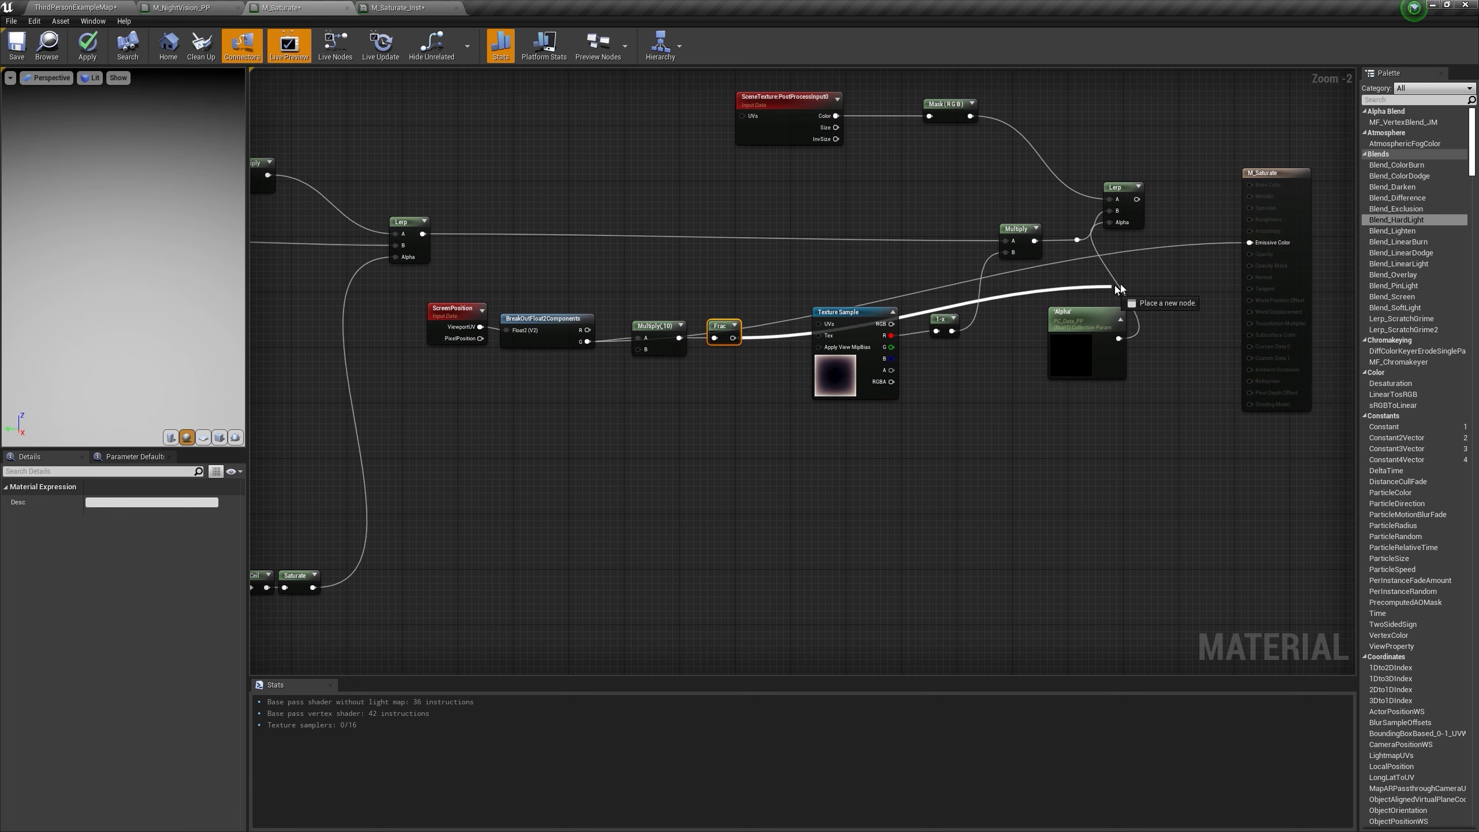
pyautogui.moveTo(1247, 251); pyautogui.dragTo(1249, 244)
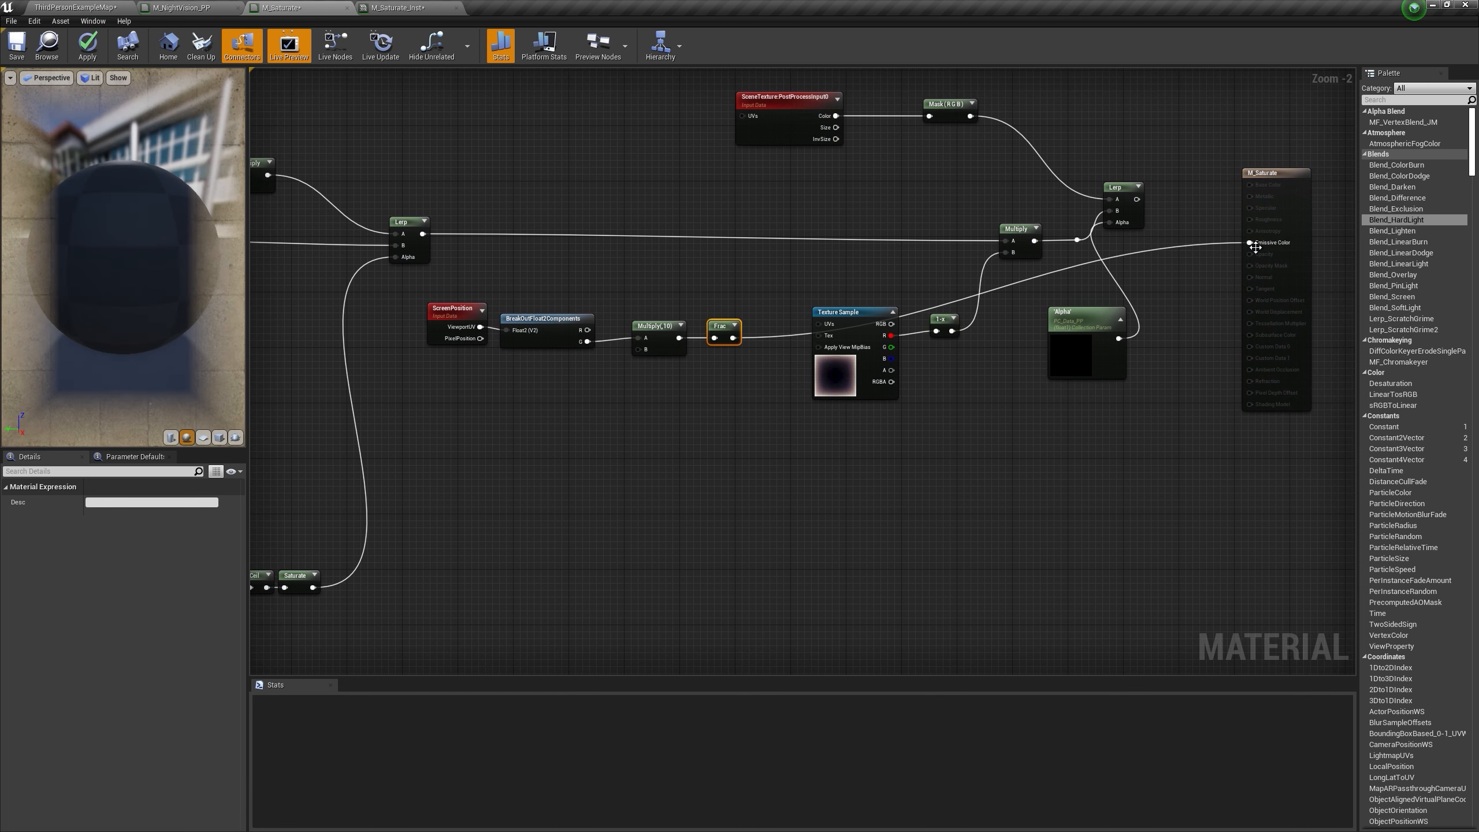
pyautogui.click(646, 327)
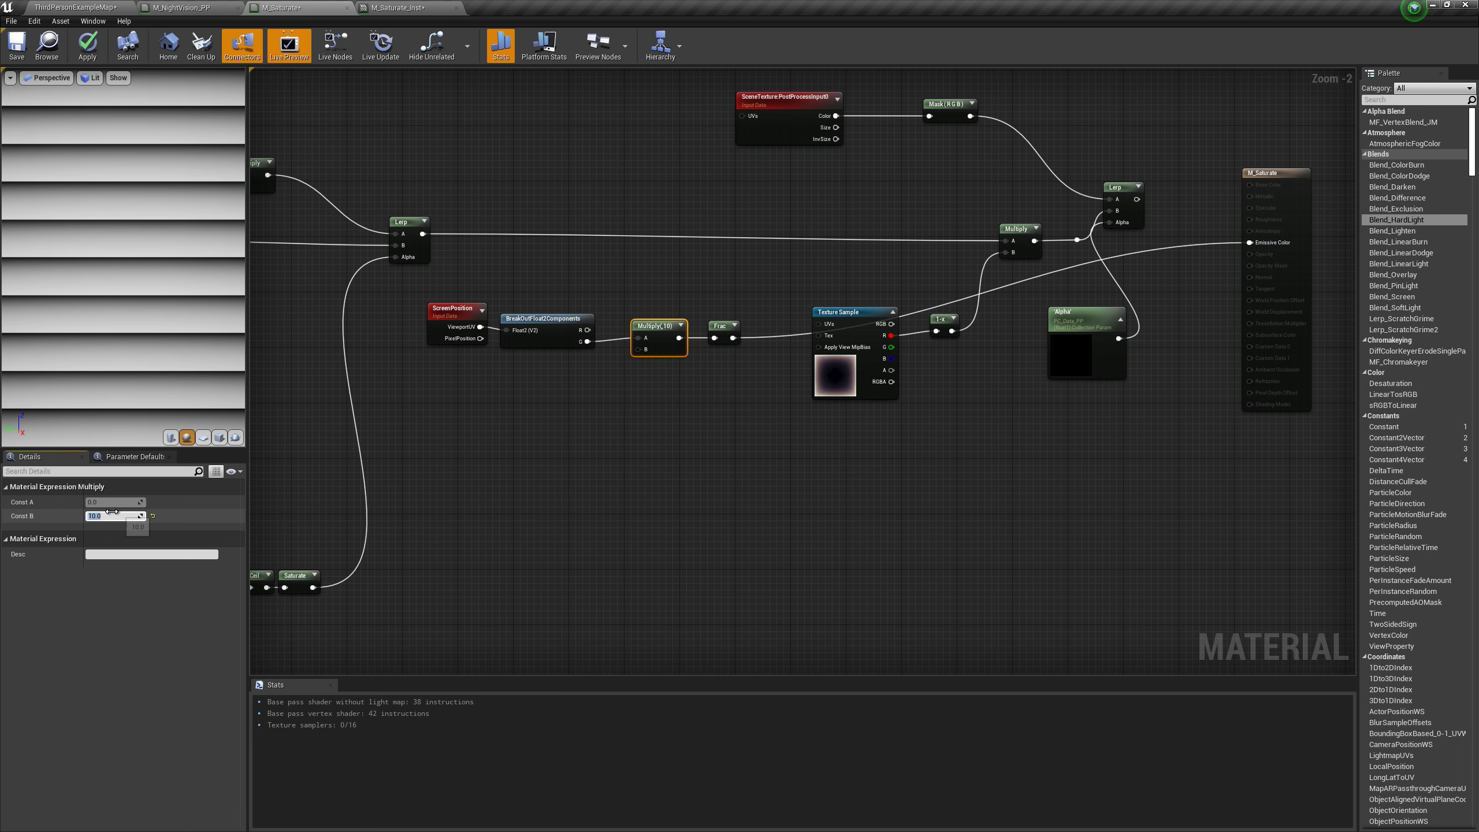
pyautogui.press('Return')
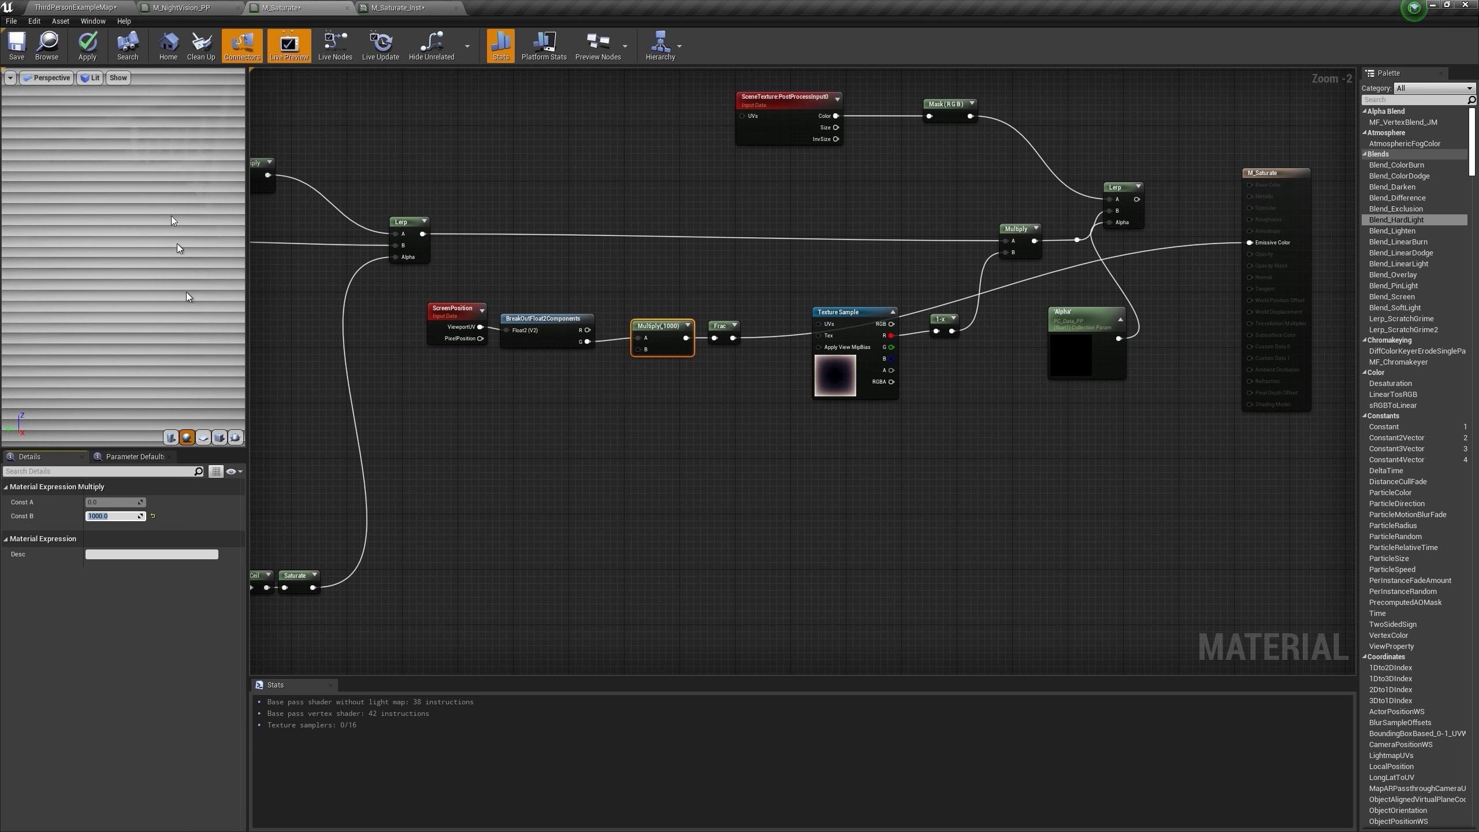
# Step: Add a Multiply node between the distance Lerp and the vignette Multiply, feeding the Lerp into A and Frac into B
pyautogui.moveTo(587, 249); pyautogui.dragTo(646, 295, button='right')
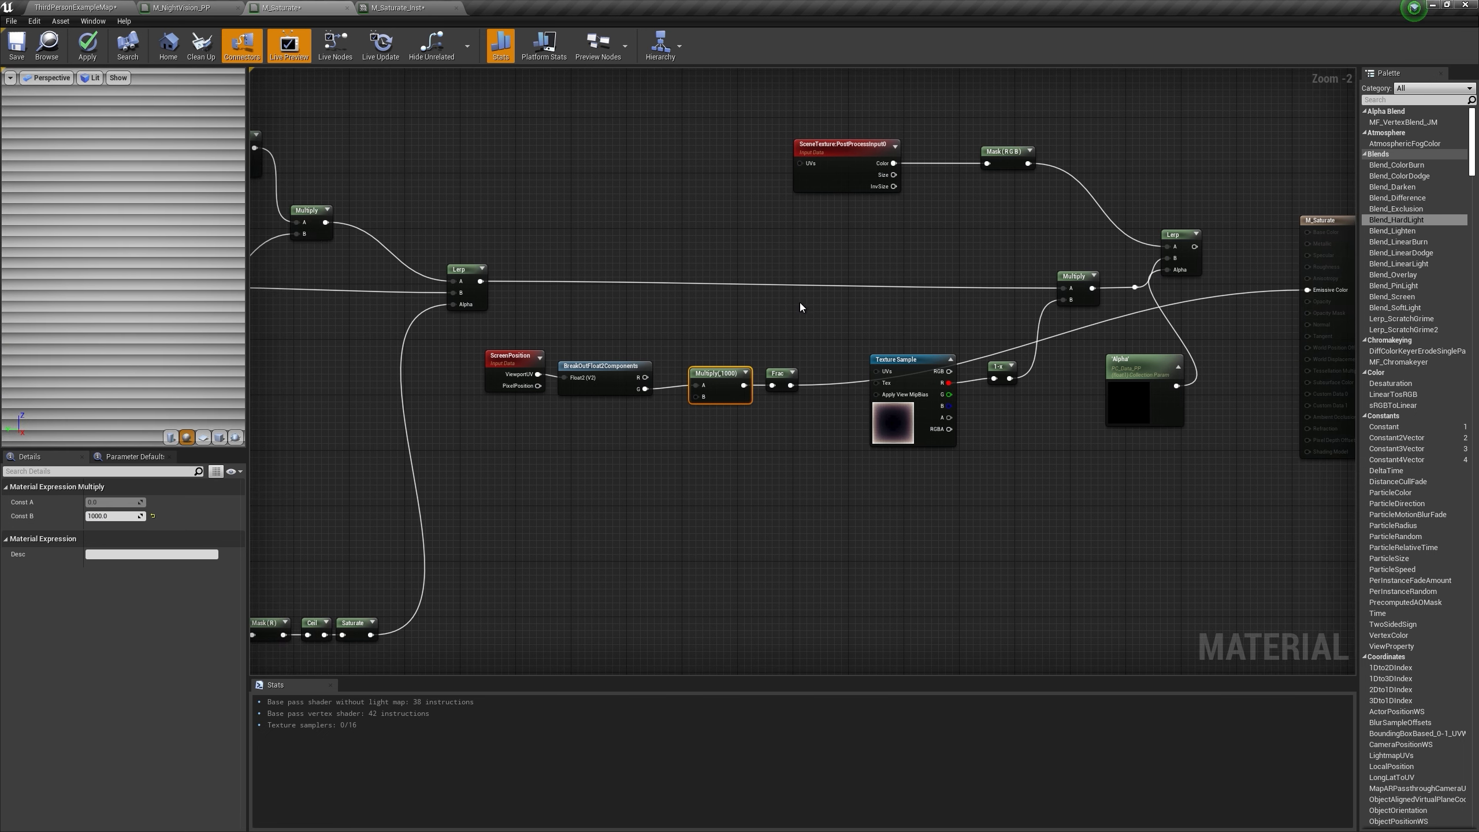
pyautogui.click(779, 292)
pyautogui.moveTo(779, 291); pyautogui.dragTo(766, 283)
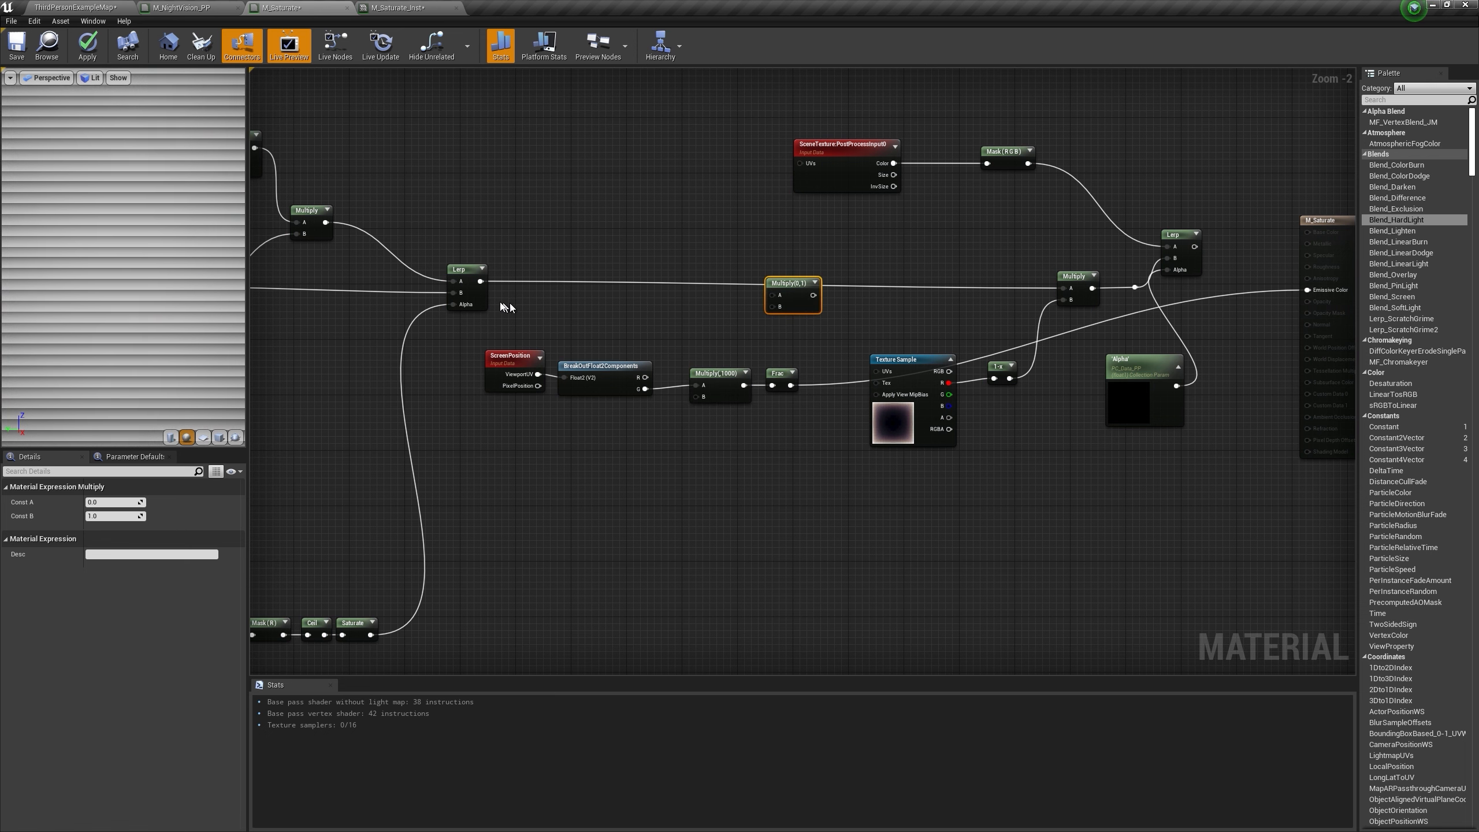
pyautogui.moveTo(479, 282); pyautogui.dragTo(773, 295)
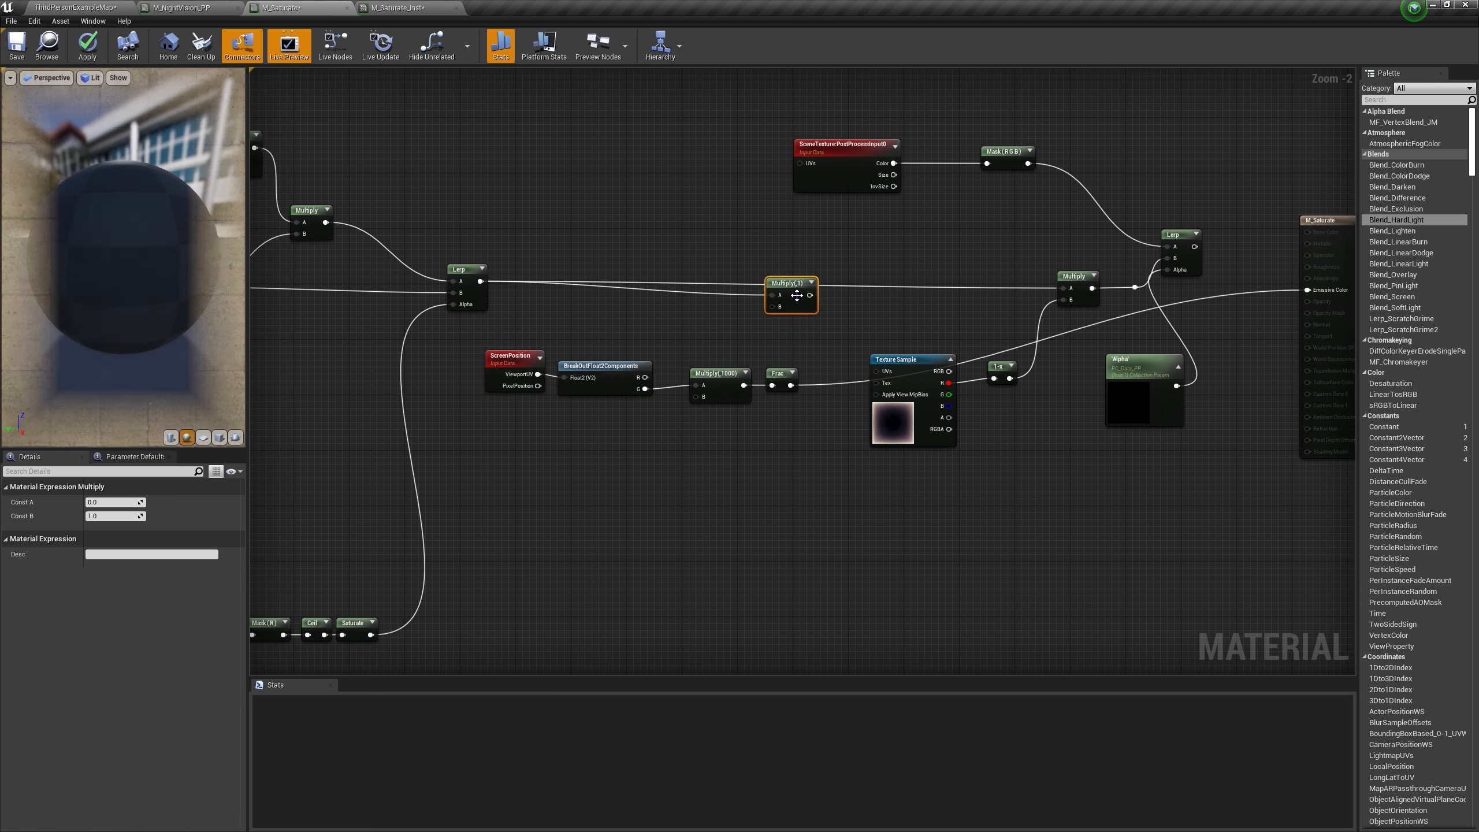
pyautogui.moveTo(700, 329); pyautogui.dragTo(751, 368, button='right')
pyautogui.moveTo(841, 423); pyautogui.dragTo(844, 424)
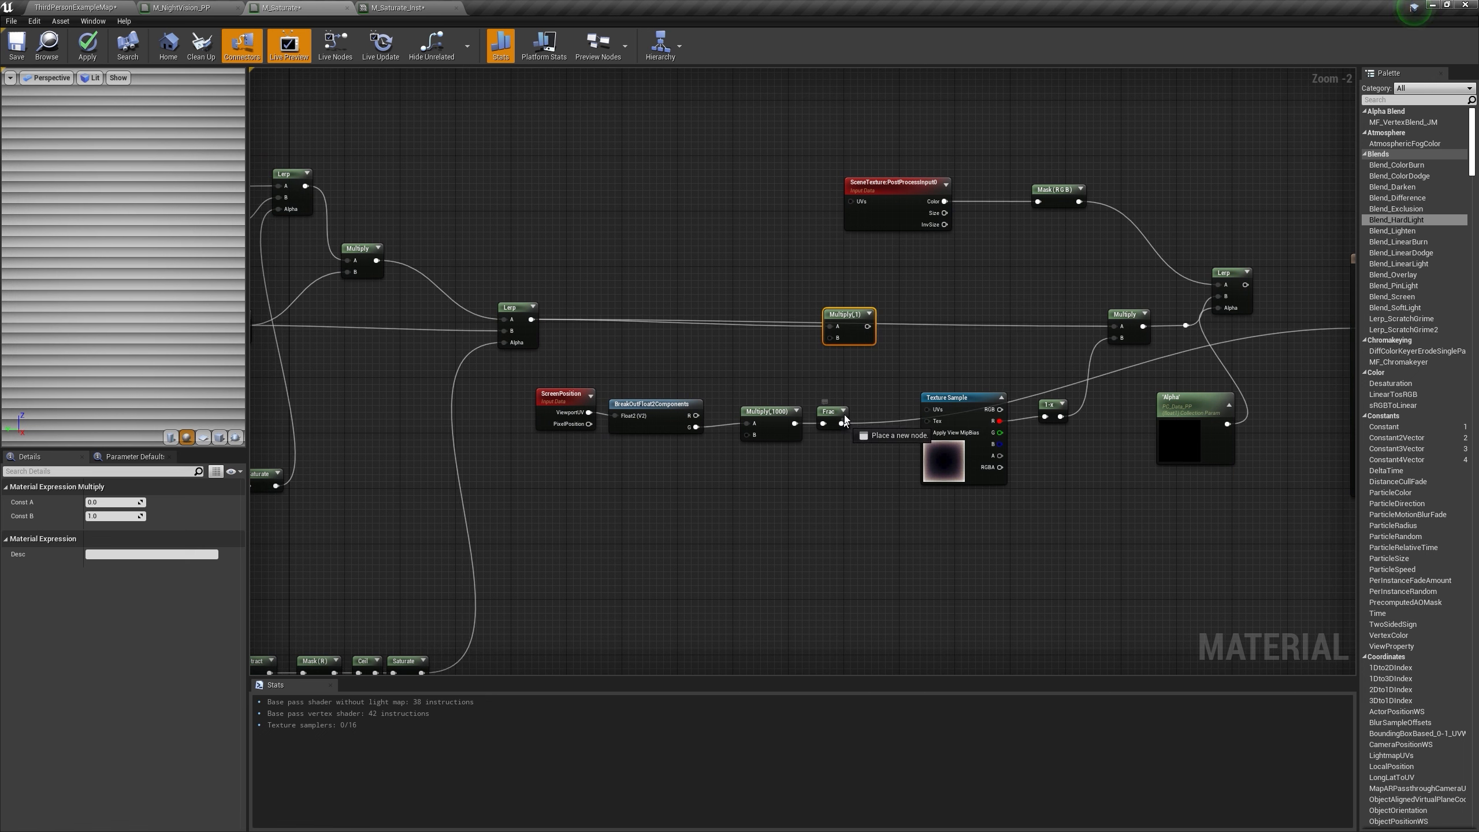
pyautogui.moveTo(836, 343); pyautogui.dragTo(837, 340)
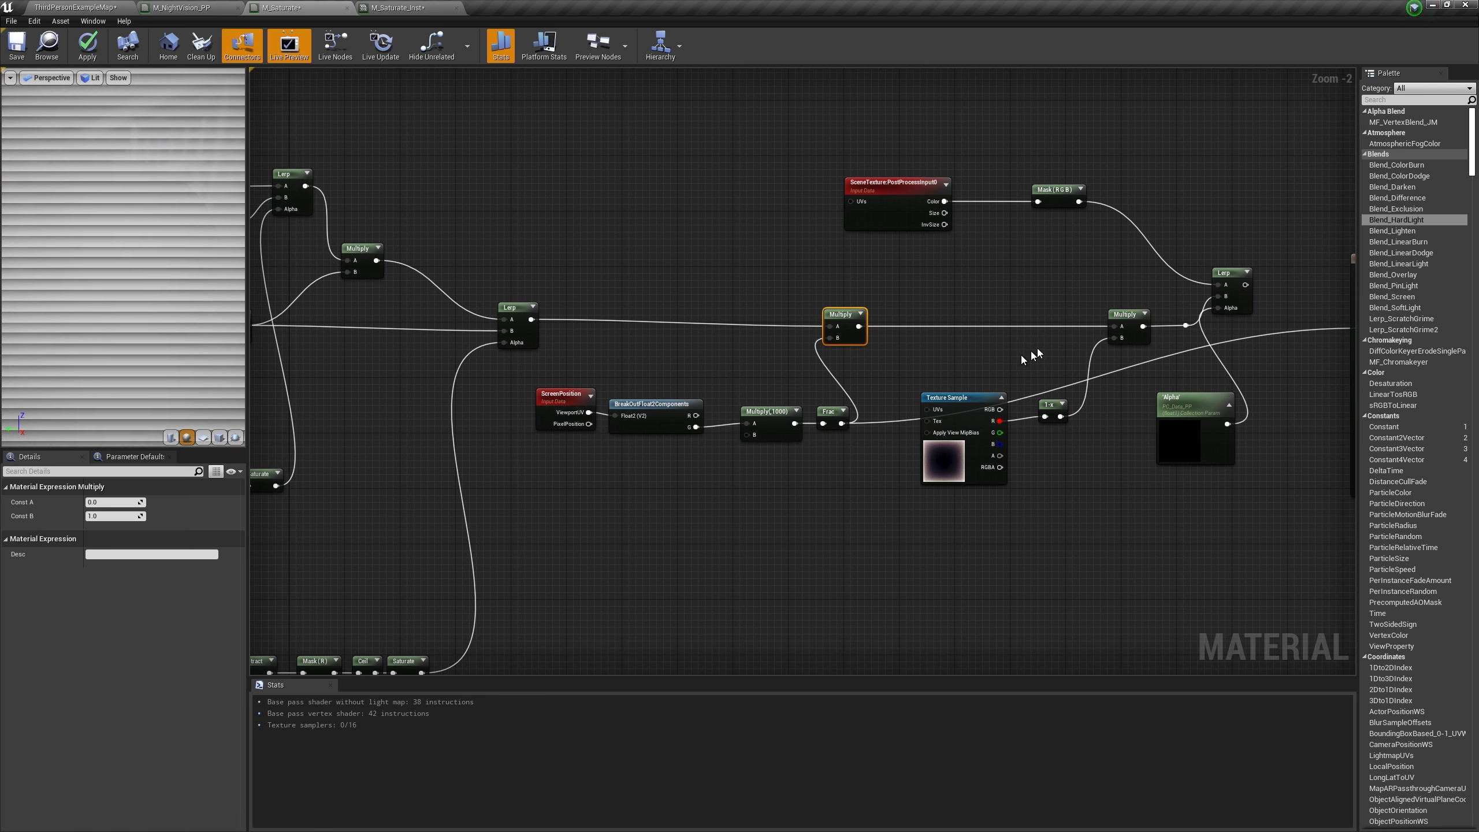
# Step: Reconnect the vignette Multiply's result to the material's Emissive Color and apply the material
pyautogui.moveTo(994, 374); pyautogui.dragTo(708, 359, button='right')
pyautogui.moveTo(900, 310); pyautogui.dragTo(1074, 314)
pyautogui.moveTo(462, 284); pyautogui.dragTo(769, 258, button='right')
pyautogui.click(91, 53)
# Step: Inspect the scanline effect in the ThirdPersonExampleMap level and playtest it while walking toward the mannequins
pyautogui.click(75, 8)
pyautogui.moveTo(844, 341); pyautogui.dragTo(831, 118, button='right')
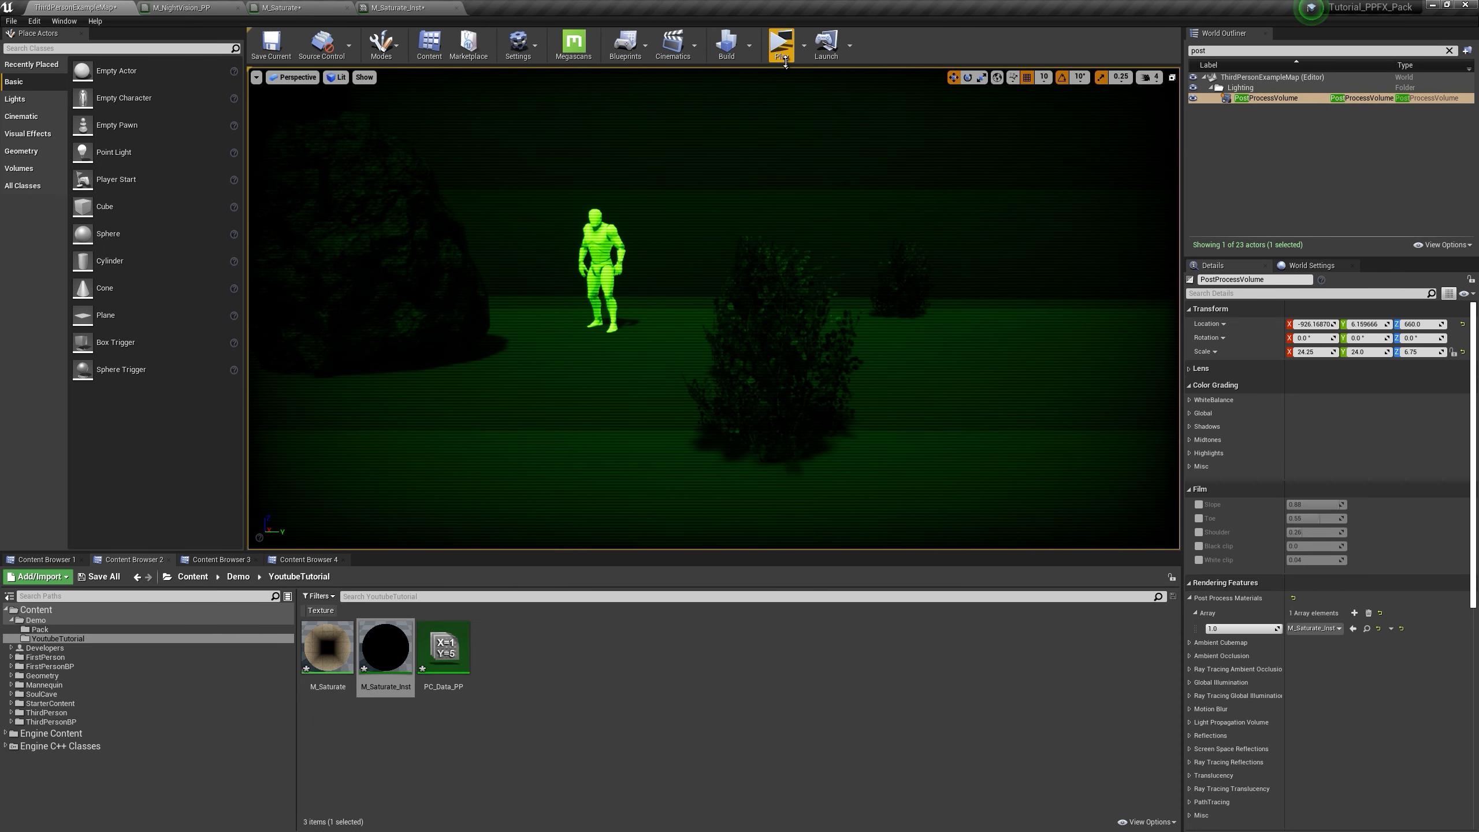
pyautogui.click(783, 46)
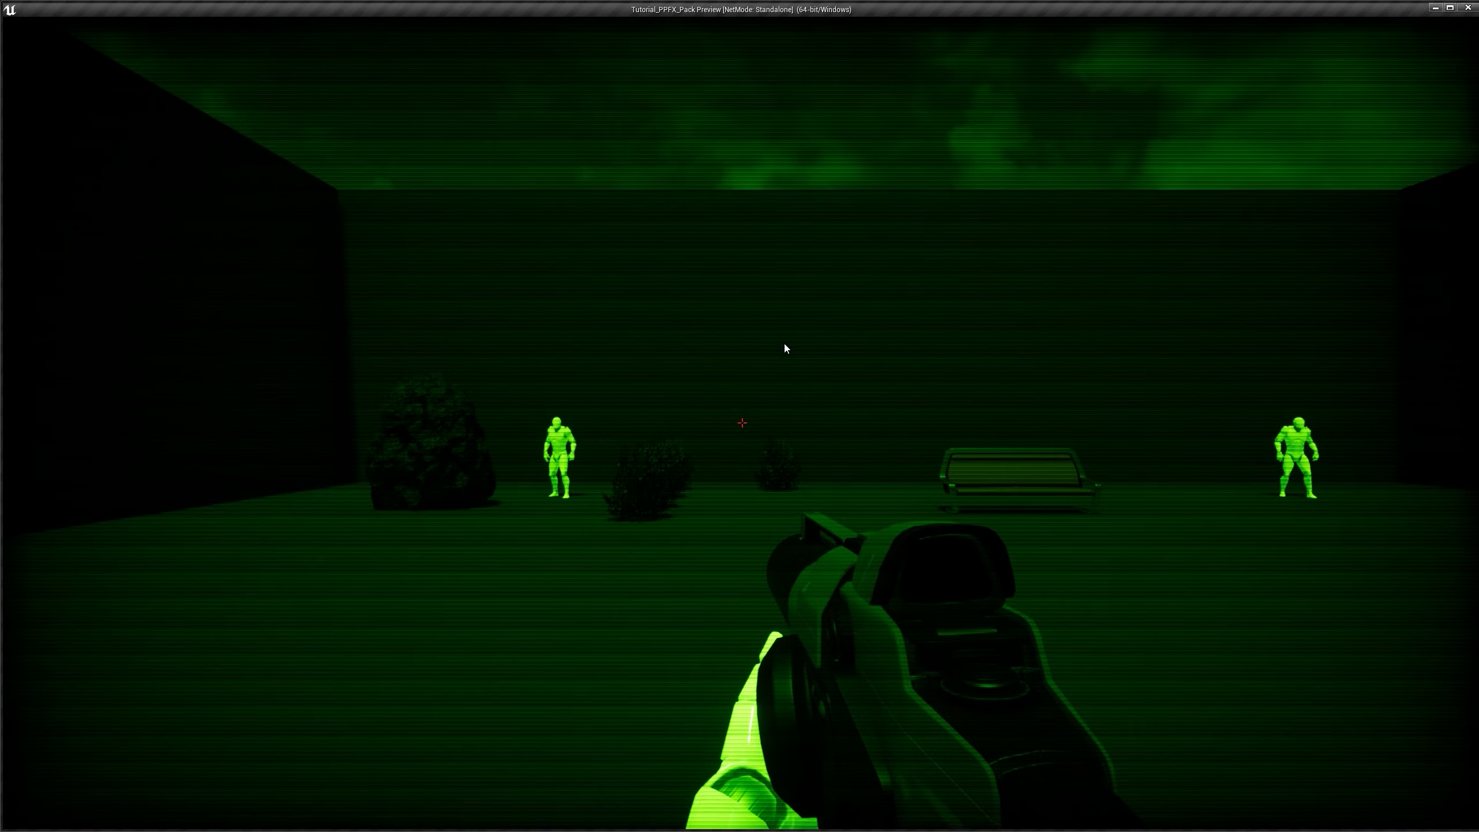
pyautogui.press('w')
pyautogui.press('w')
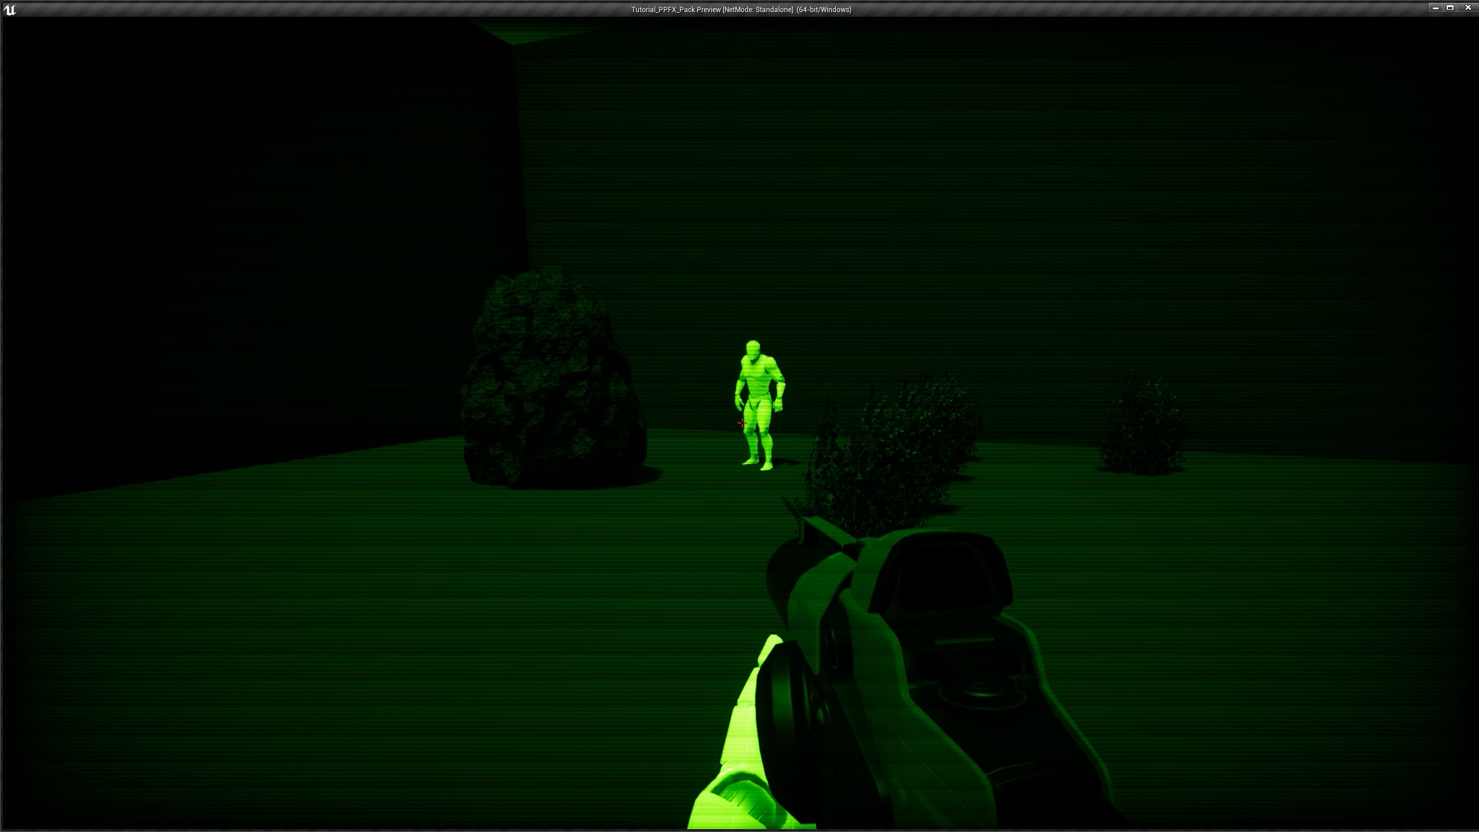
pyautogui.press('Escape')
# Step: Copy M_Saturate's Time, Speed and Multiply nodes from the comment group above Under Water Effect
pyautogui.click(318, 8)
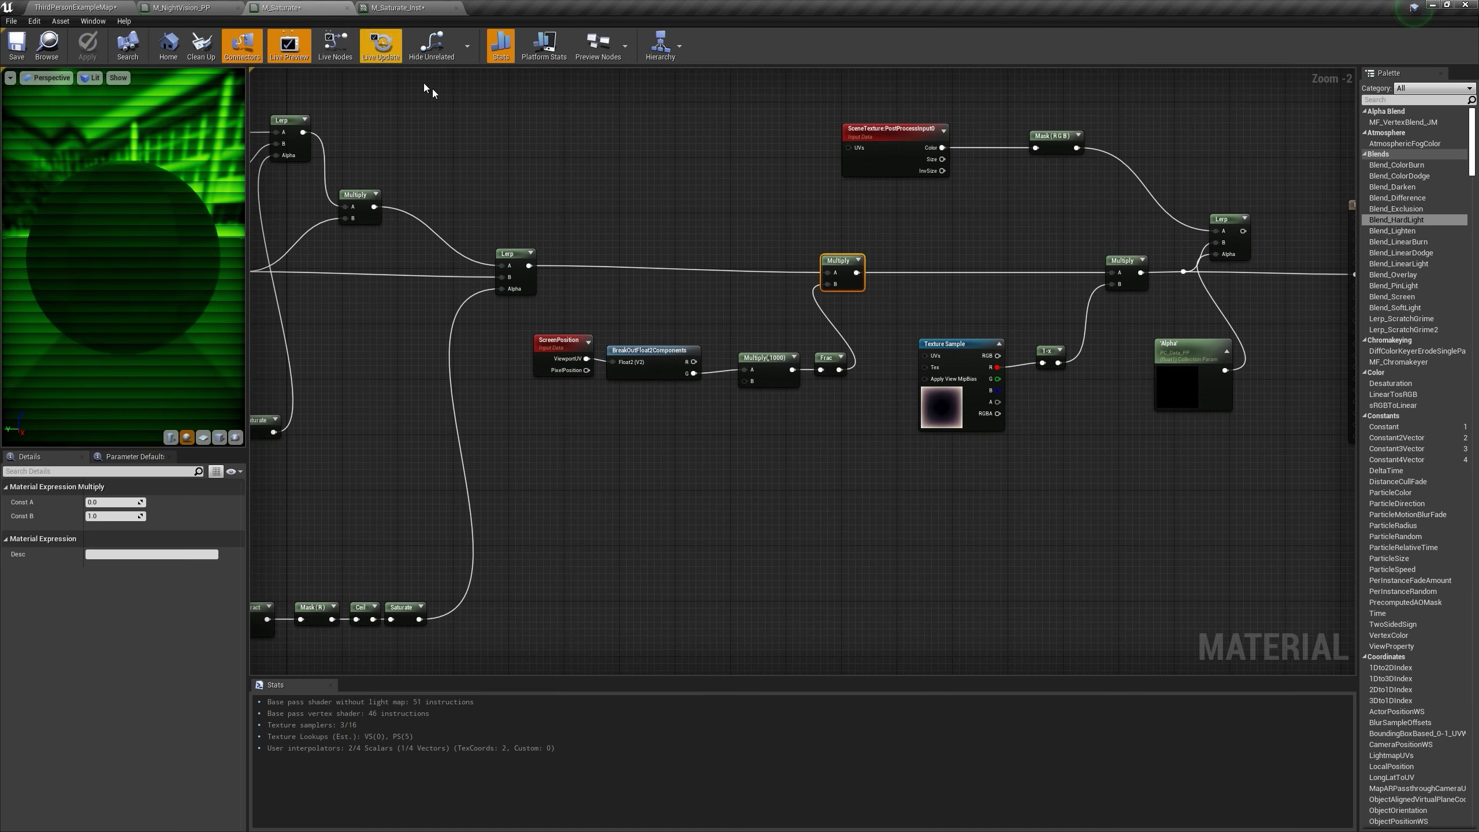
pyautogui.scroll(-3, 514, 172)
pyautogui.moveTo(524, 289); pyautogui.dragTo(964, 362, button='right')
pyautogui.moveTo(706, 363); pyautogui.dragTo(1252, 449, button='right')
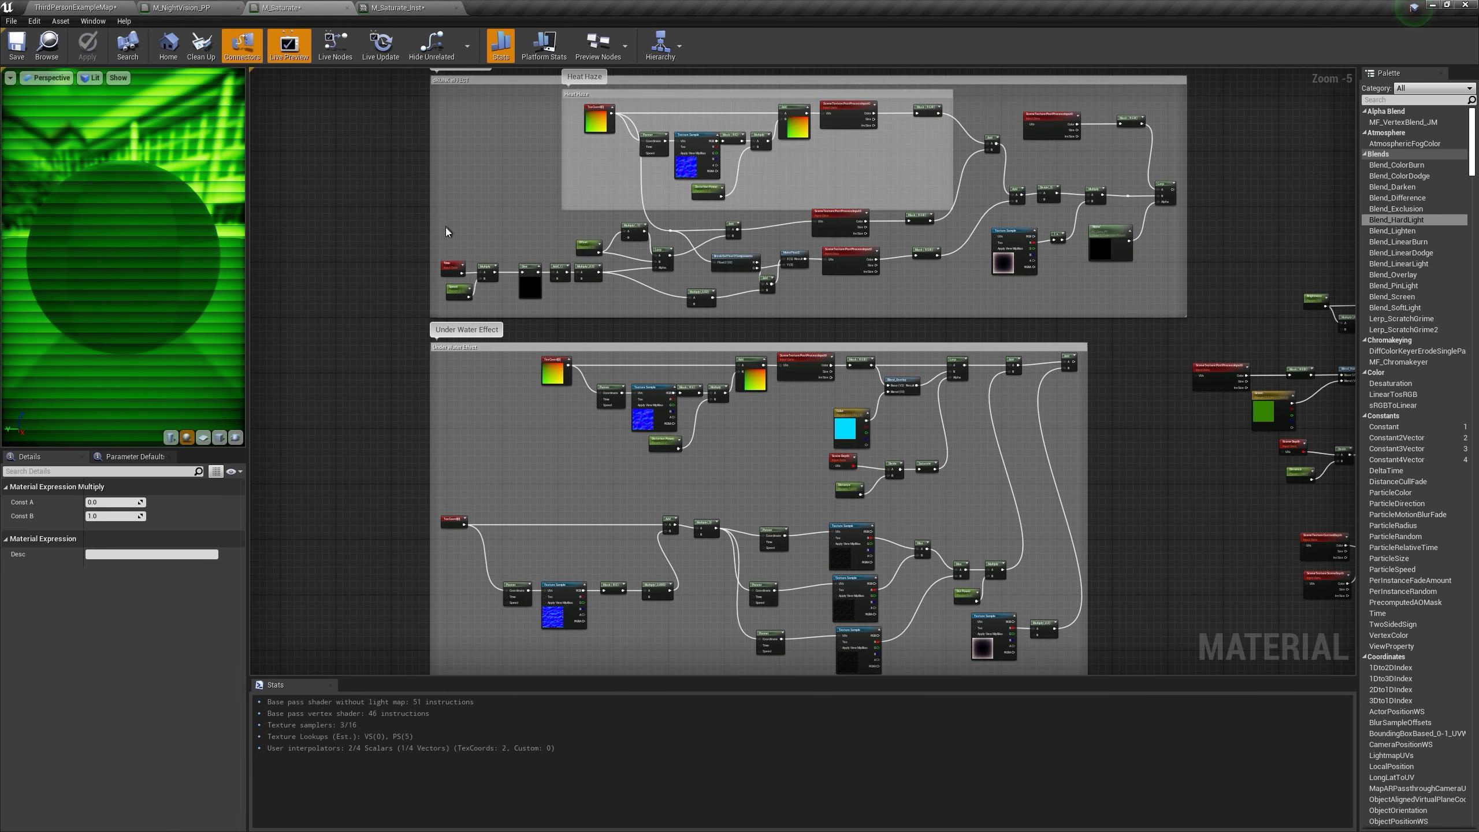
pyautogui.scroll(6, 446, 231)
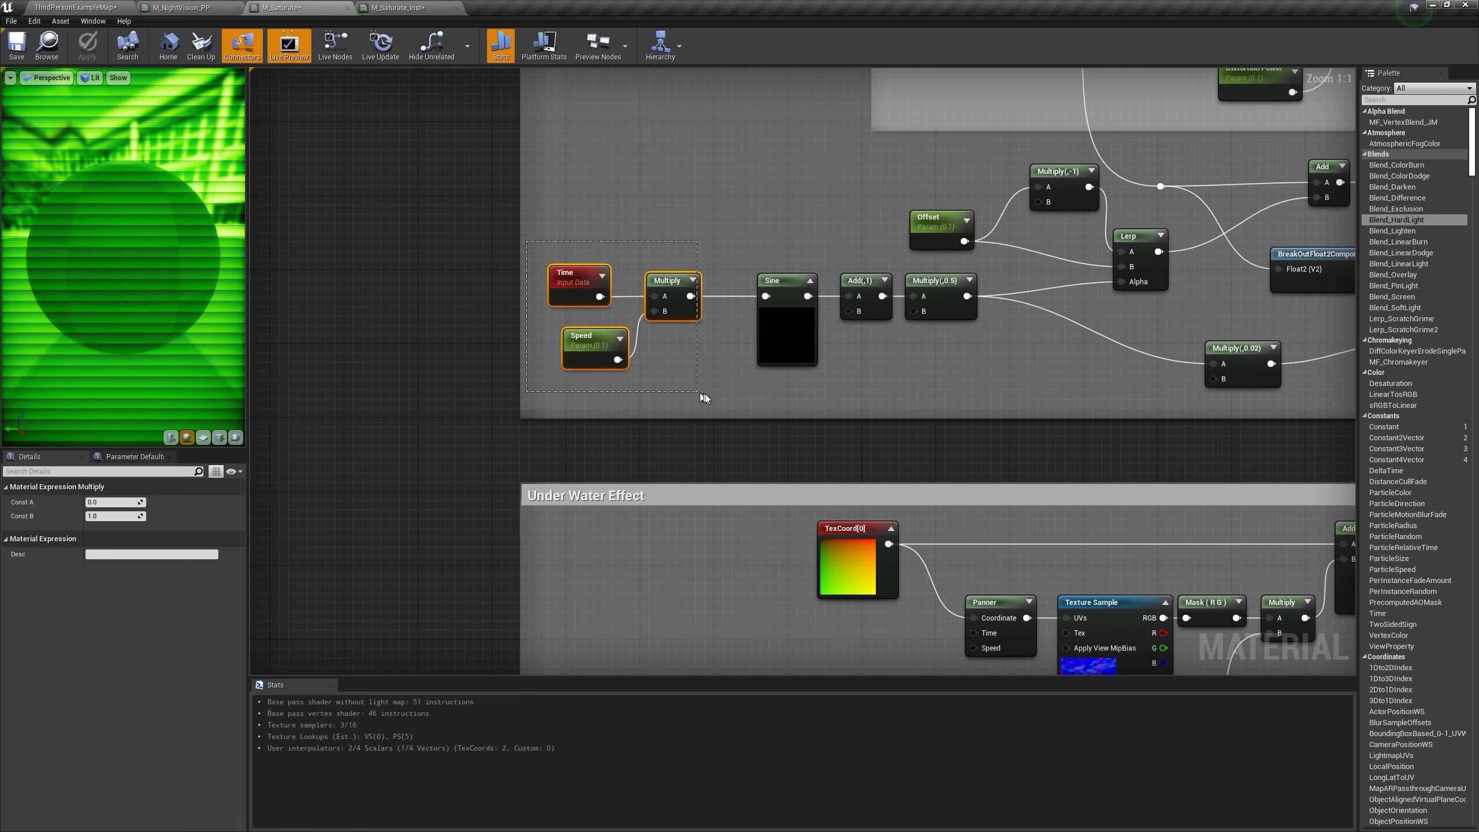
pyautogui.moveTo(705, 393); pyautogui.dragTo(703, 392)
pyautogui.rightClick(676, 286)
pyautogui.click(726, 400)
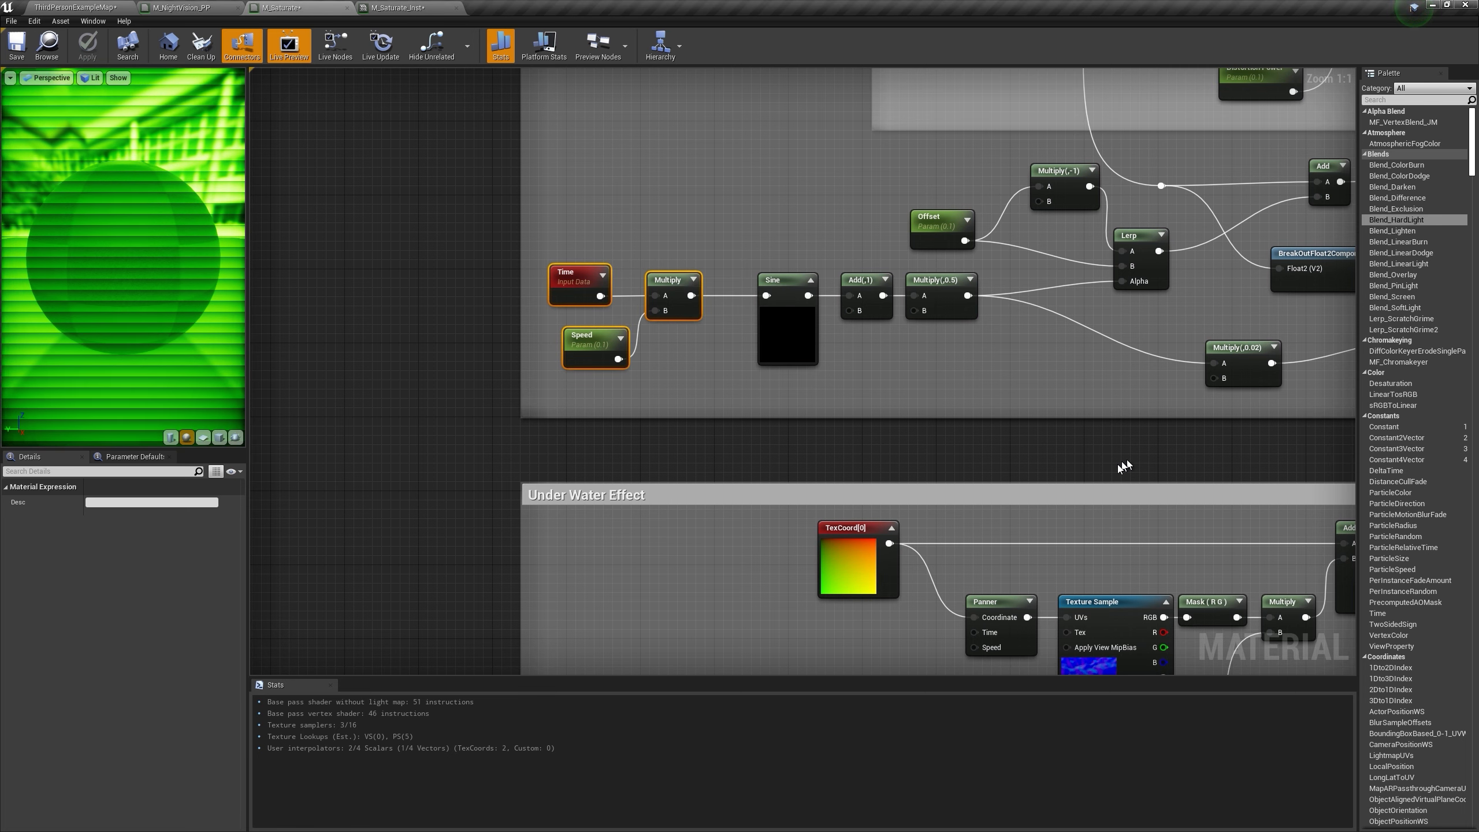
# Step: Paste the copied Time, Speed and Multiply nodes below the ScreenPosition chain
pyautogui.scroll(-3, 1123, 466)
pyautogui.moveTo(1123, 466); pyautogui.dragTo(253, 209, button='right')
pyautogui.scroll(2, 746, 413)
pyautogui.moveTo(746, 413); pyautogui.dragTo(850, 388, button='right')
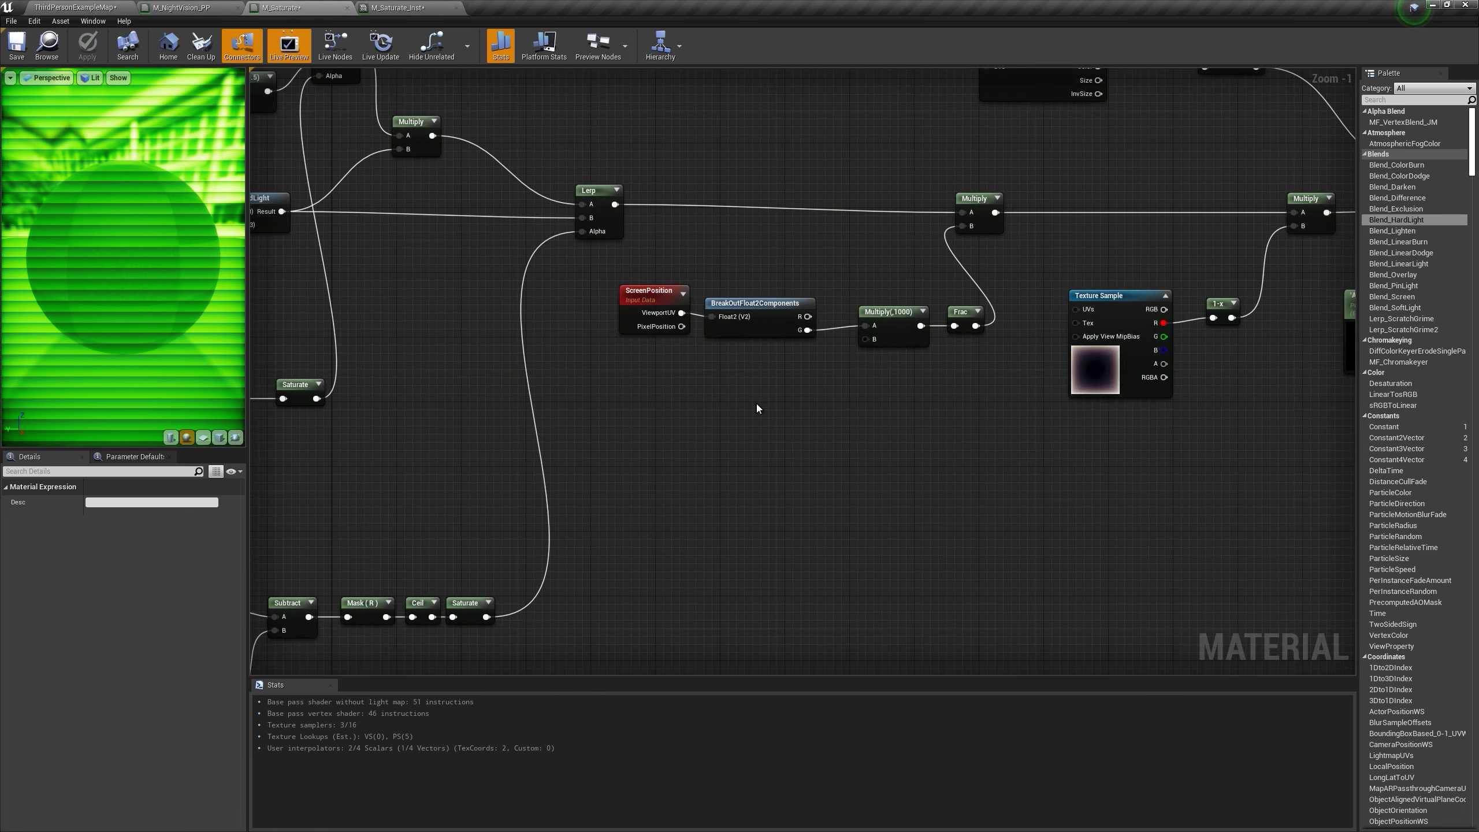
pyautogui.hotkey('ctrl', 'v')
pyautogui.moveTo(825, 400); pyautogui.dragTo(778, 400)
pyautogui.scroll(1, 804, 366)
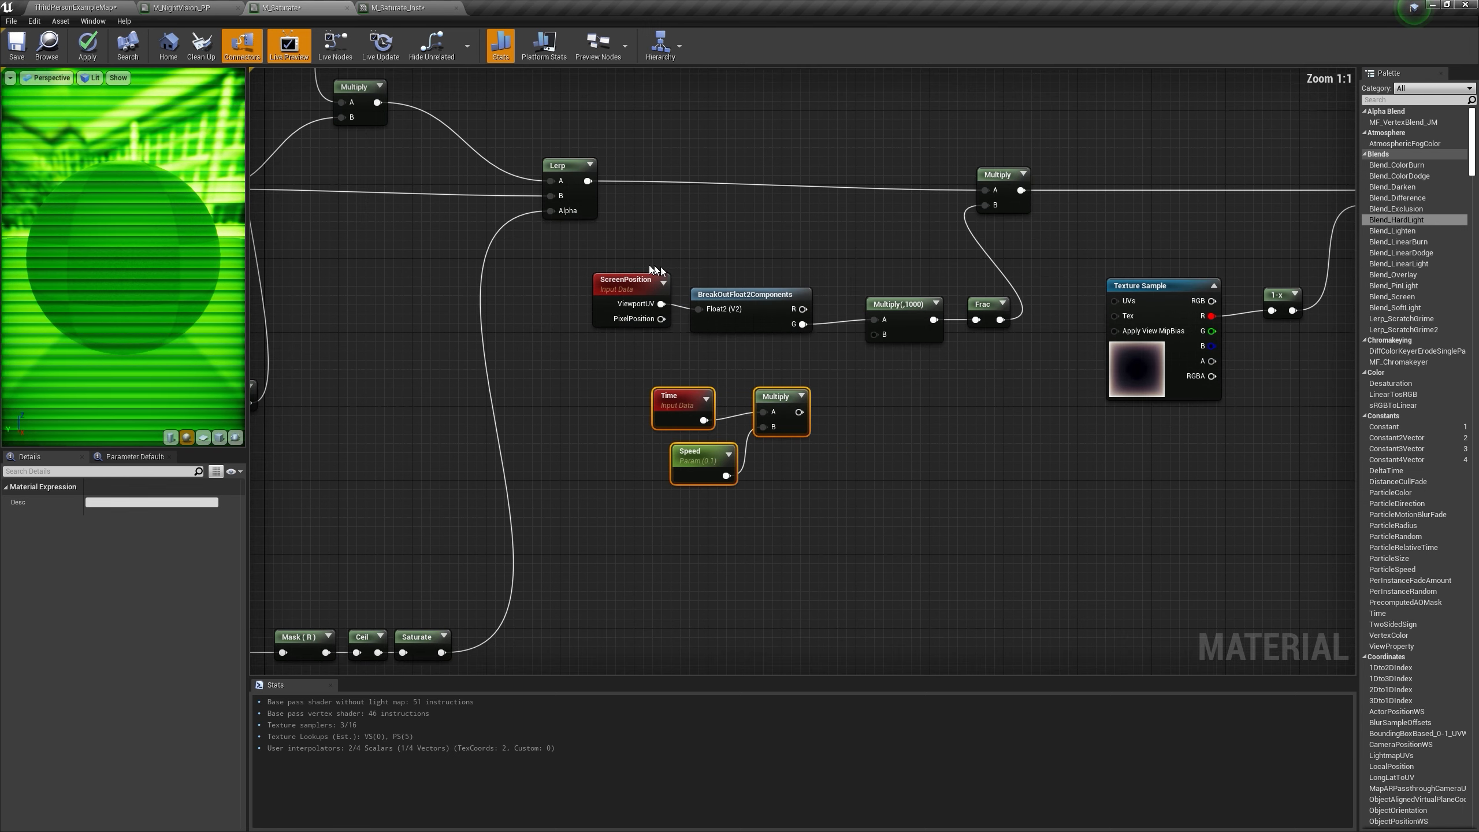
# Step: Shift the ScreenPosition and BreakOutFloat2Components nodes away from the 1000 Multiply and insert an Add node fed by the G output
pyautogui.moveTo(615, 252); pyautogui.dragTo(813, 325)
pyautogui.moveTo(774, 296); pyautogui.dragTo(792, 325)
pyautogui.press('a')
pyautogui.click(774, 300)
# Step: Connect the time Multiply to the Add's B input, feed the Add into the 1000 Multiply, and playtest the moving scanlines
pyautogui.moveTo(816, 488); pyautogui.dragTo(649, 386)
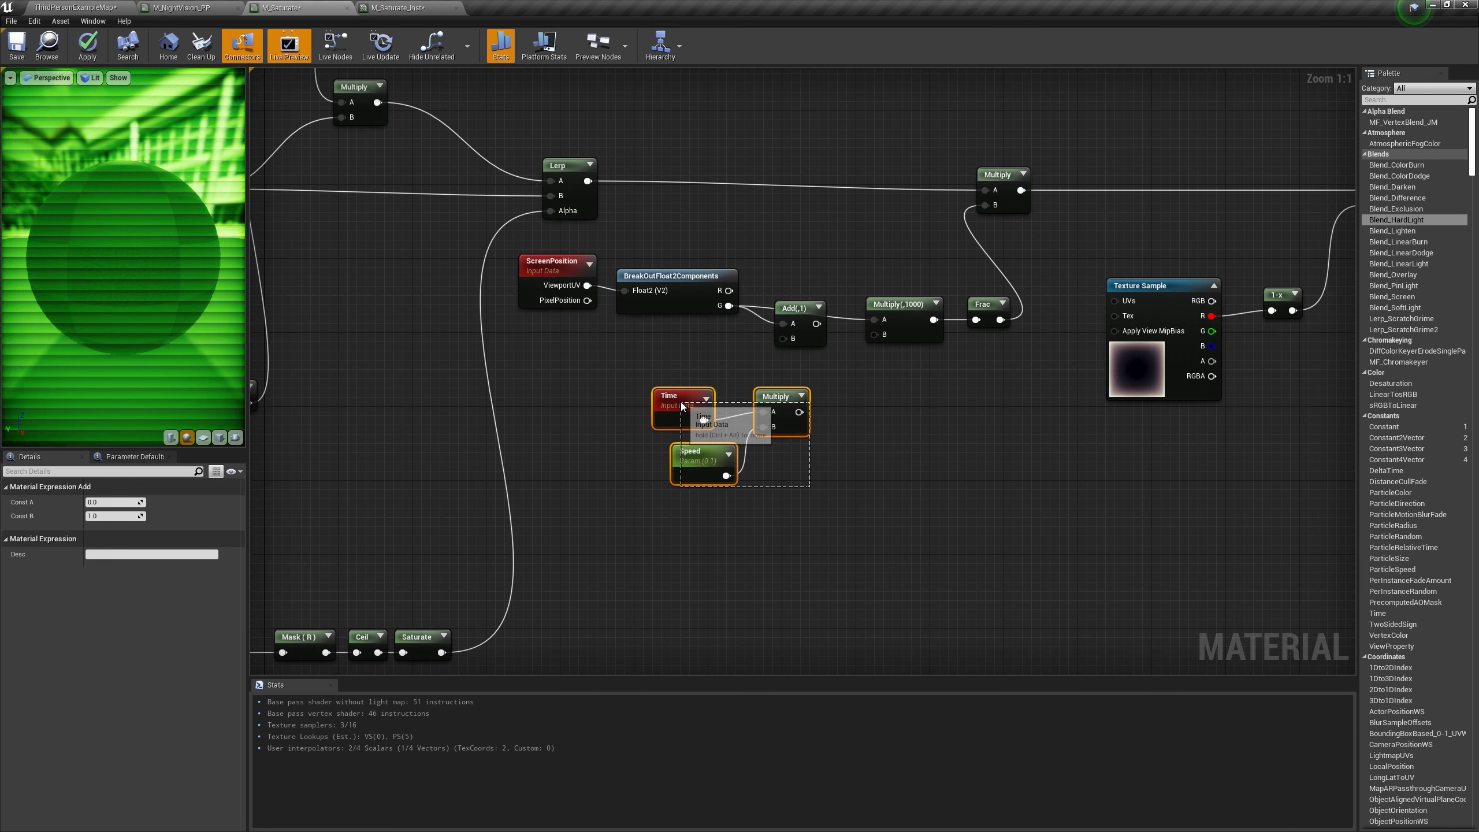
pyautogui.moveTo(813, 408); pyautogui.dragTo(885, 324)
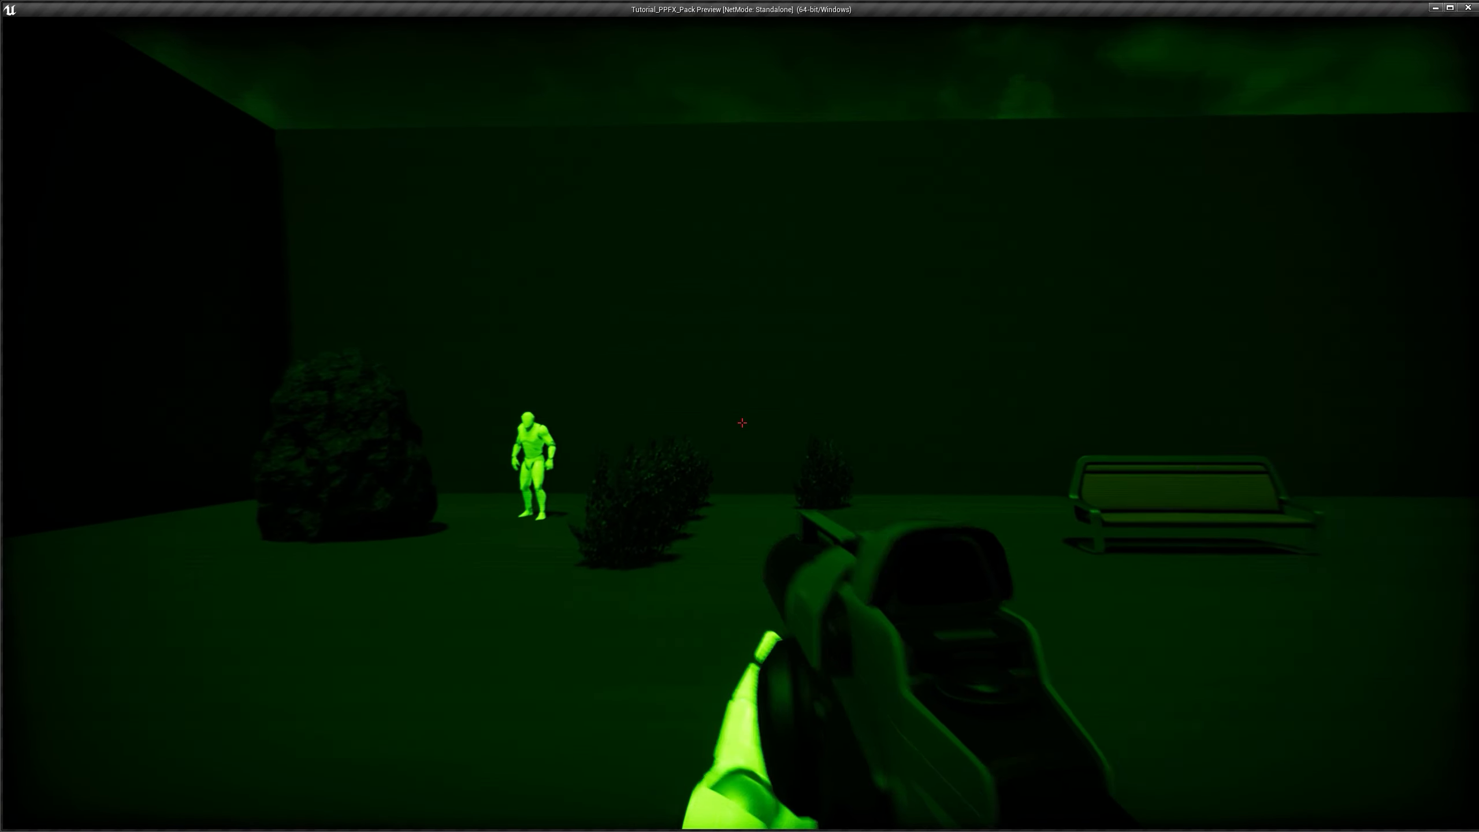
pyautogui.press('Escape')
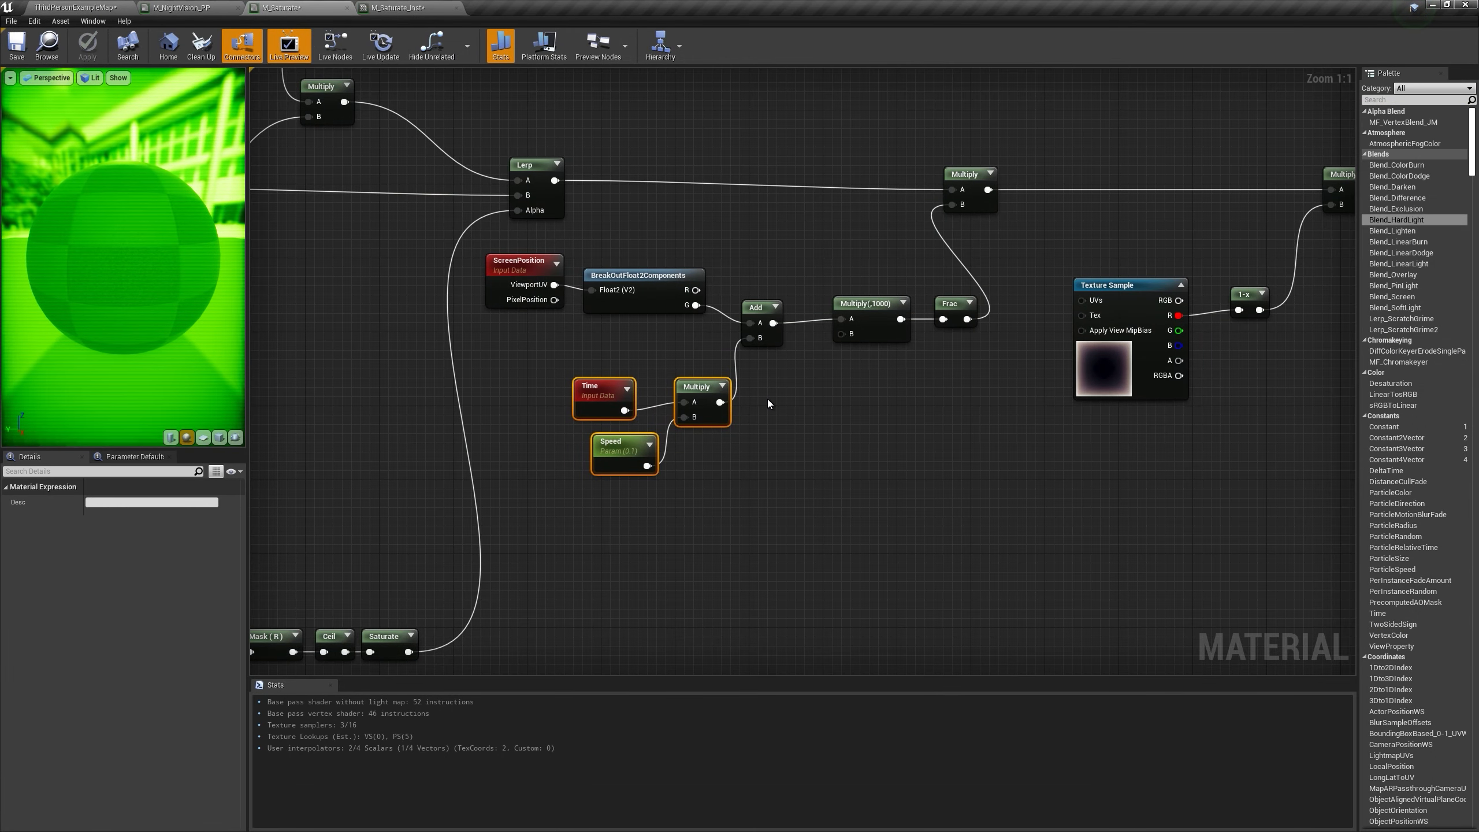
# Step: Add a scalar parameter named Lines with default value 400 and connect it to the B input of the Multiply before Frac
pyautogui.click(768, 398)
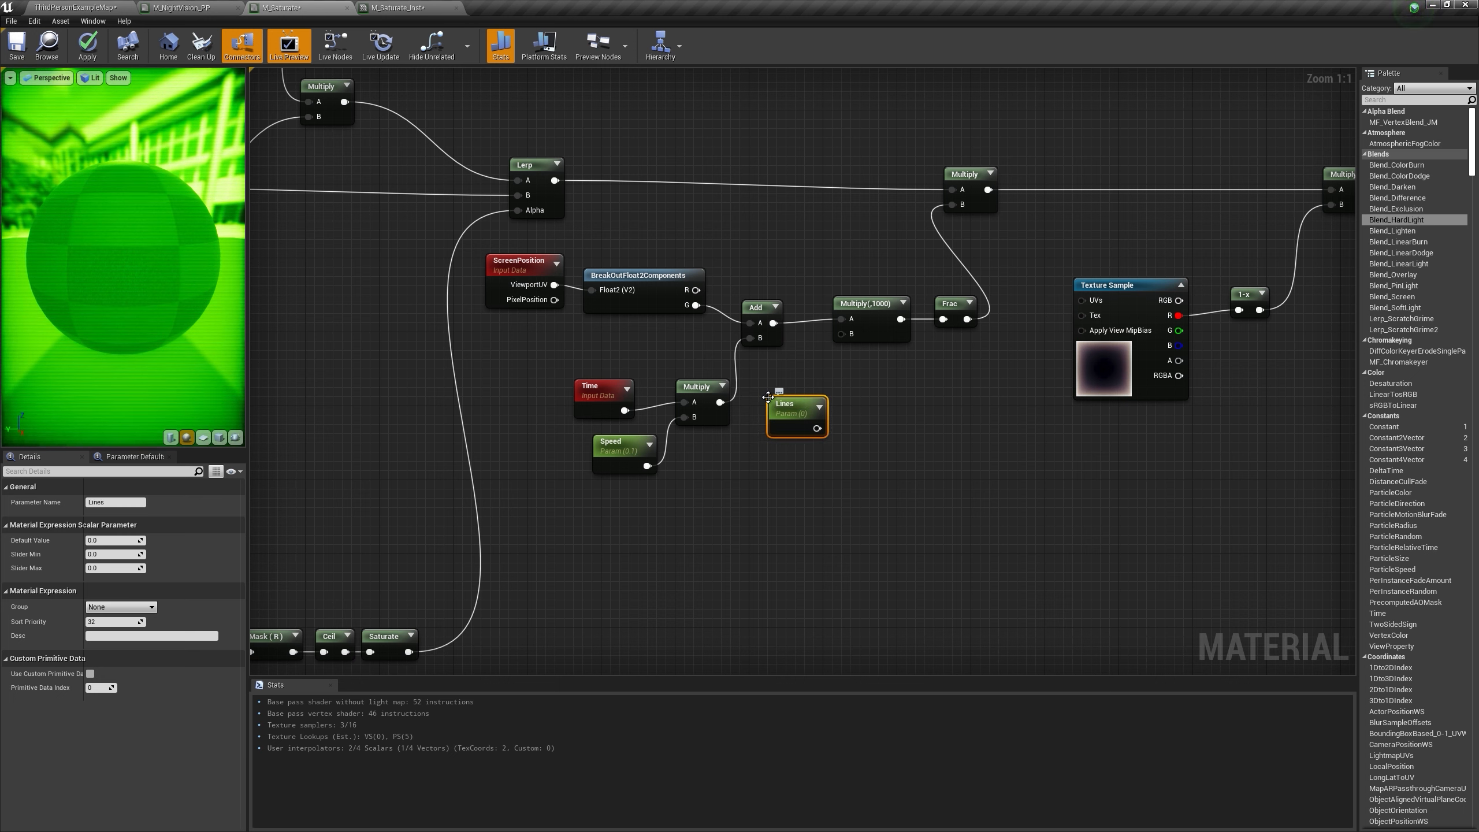
pyautogui.moveTo(817, 431); pyautogui.dragTo(841, 334)
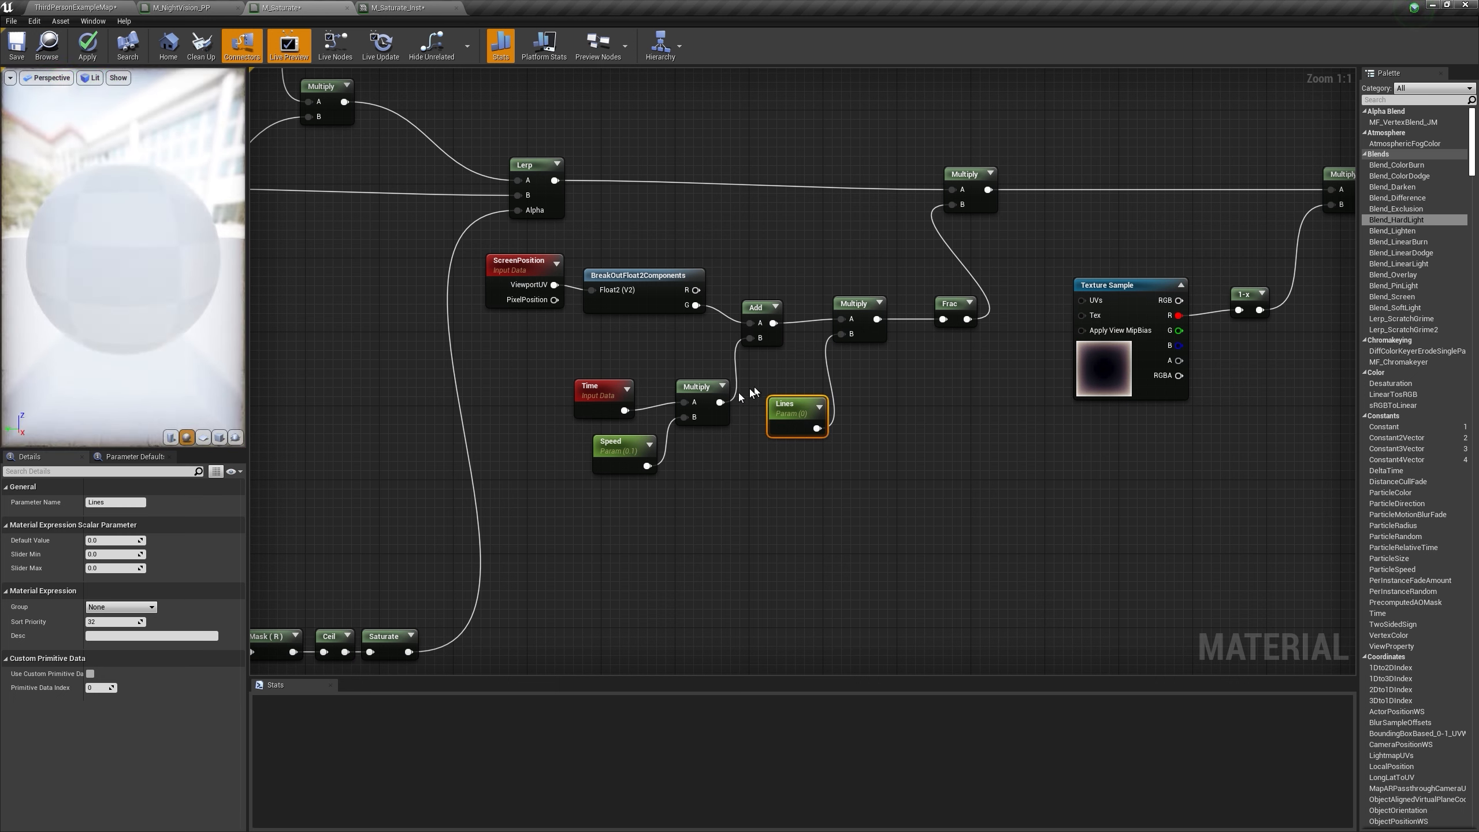
pyautogui.click(131, 541)
pyautogui.write('400')
pyautogui.press('Return')
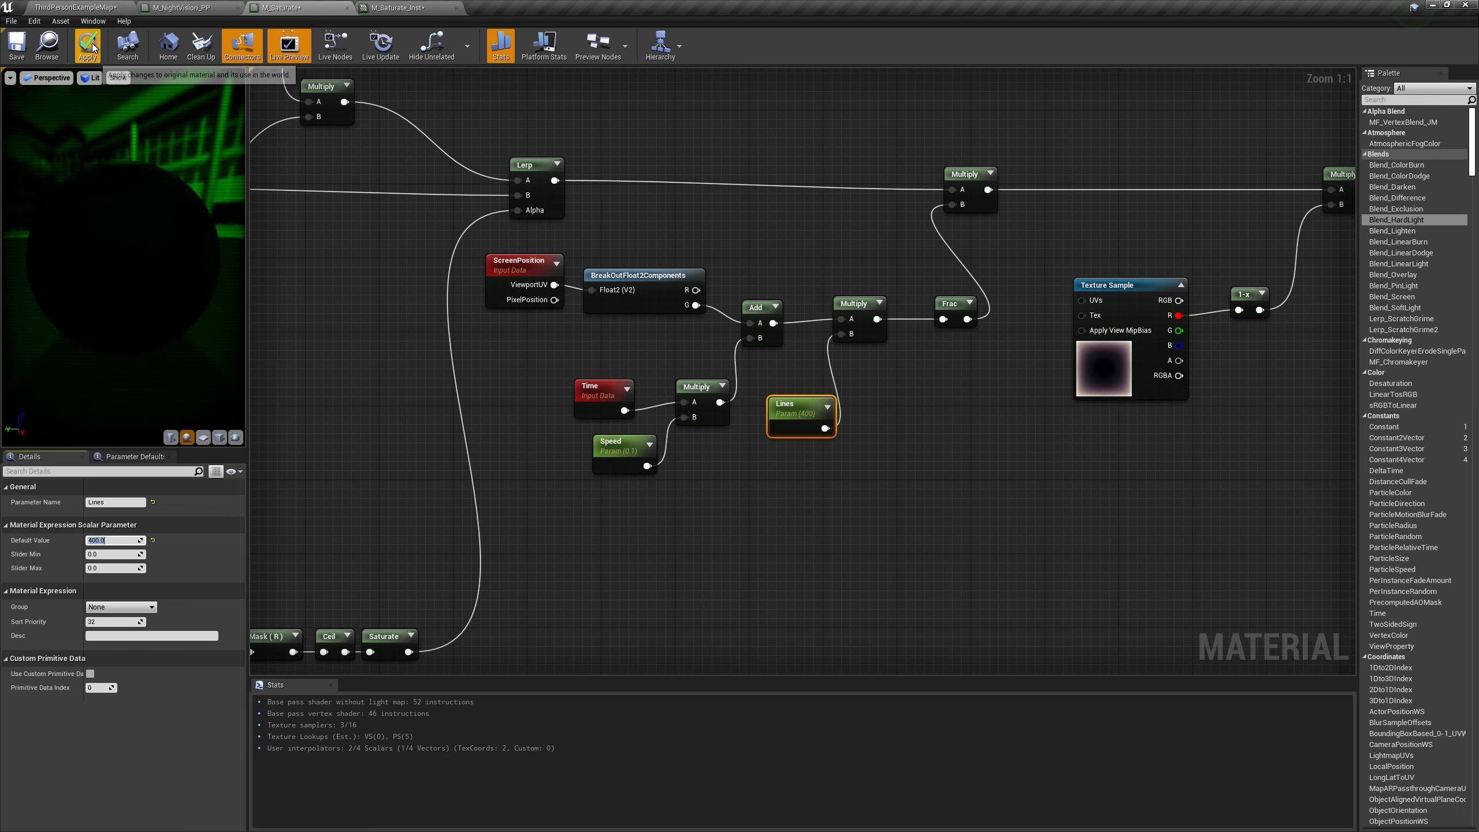
# Step: Apply the material changes, enable the Lines override in M_Saturate_Inst with value 200, and playtest the scanlines
pyautogui.click(91, 48)
pyautogui.click(78, 8)
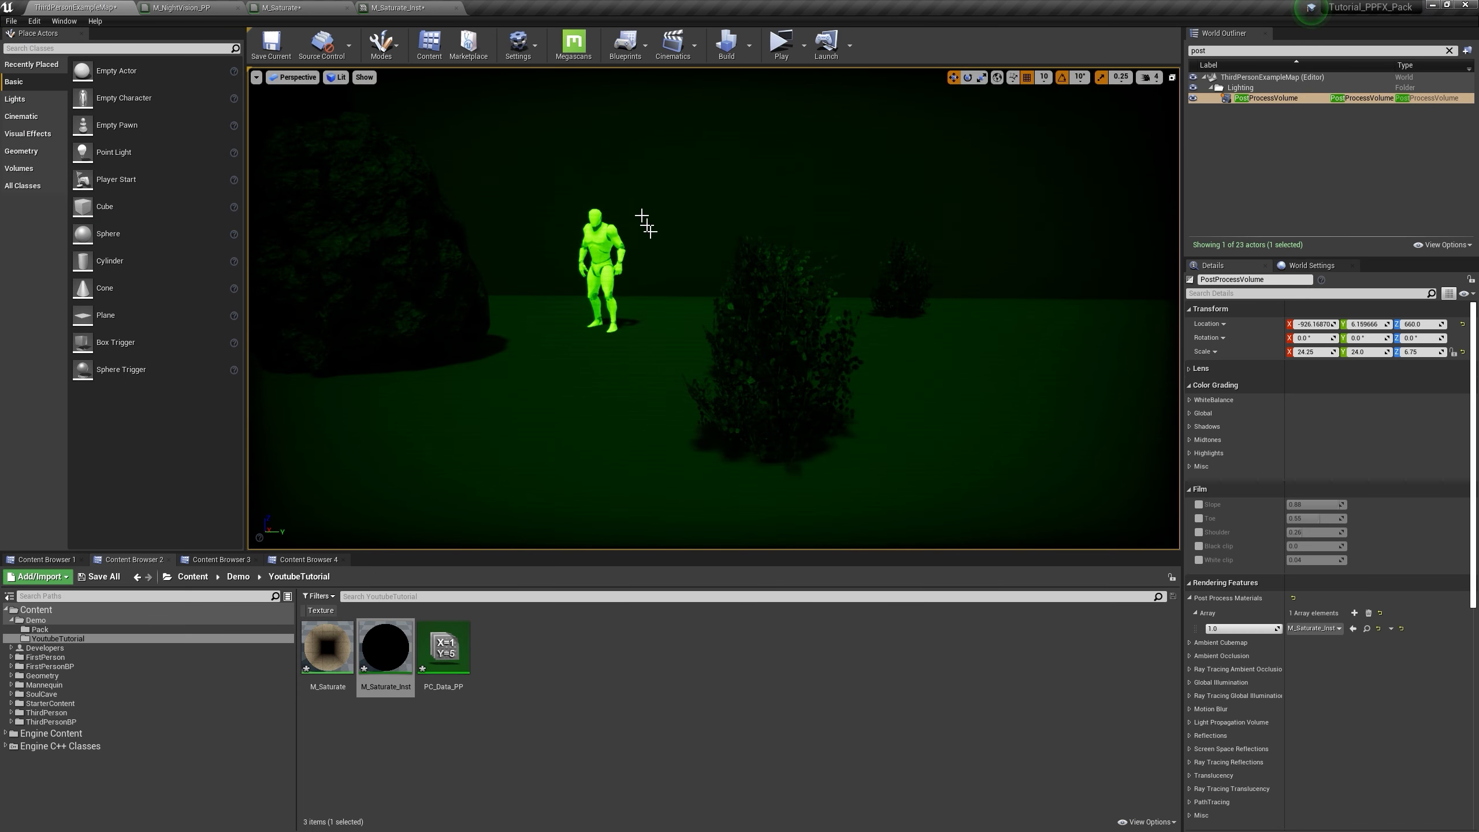
pyautogui.click(398, 8)
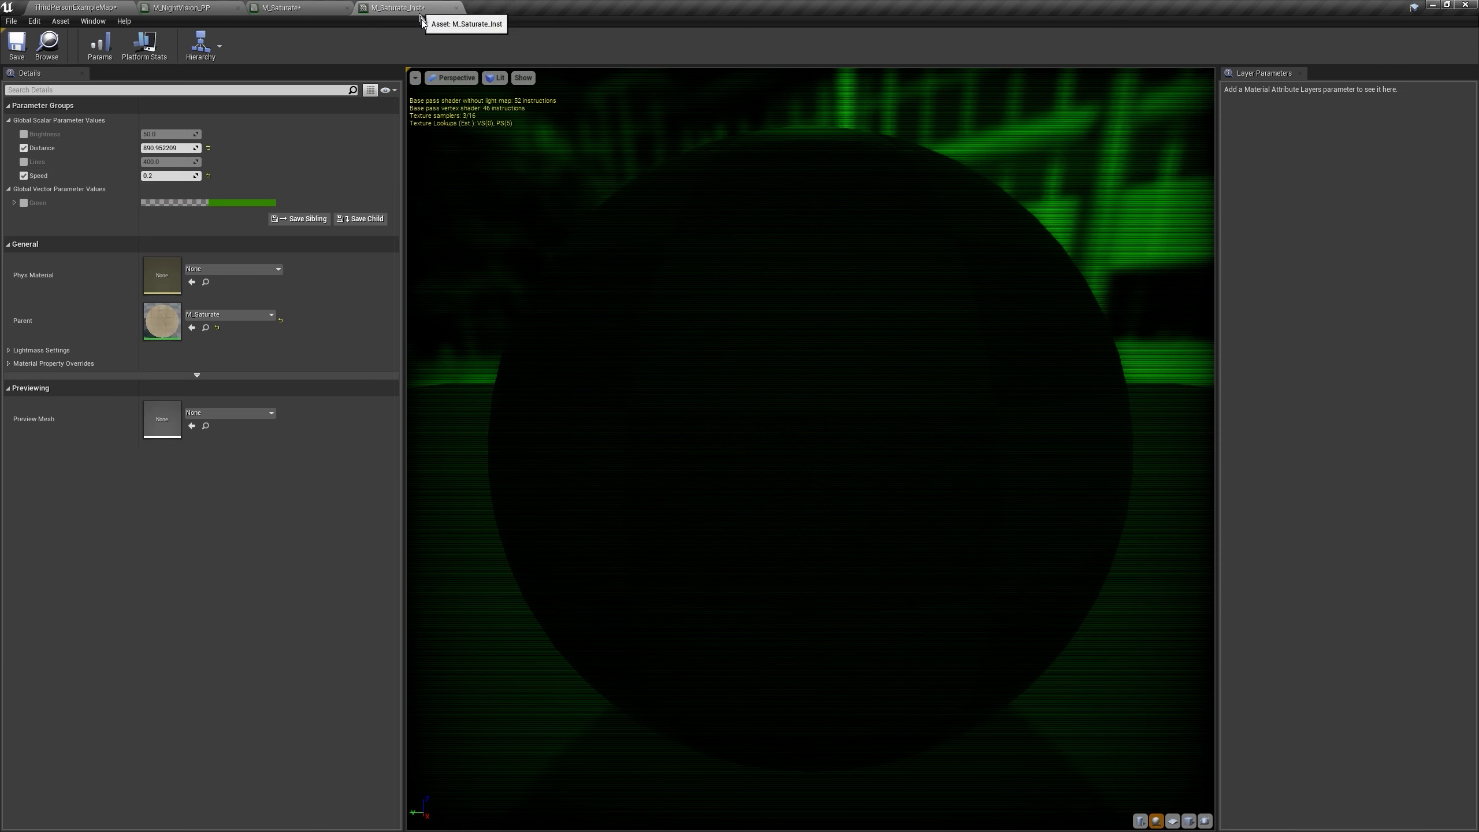
pyautogui.click(23, 161)
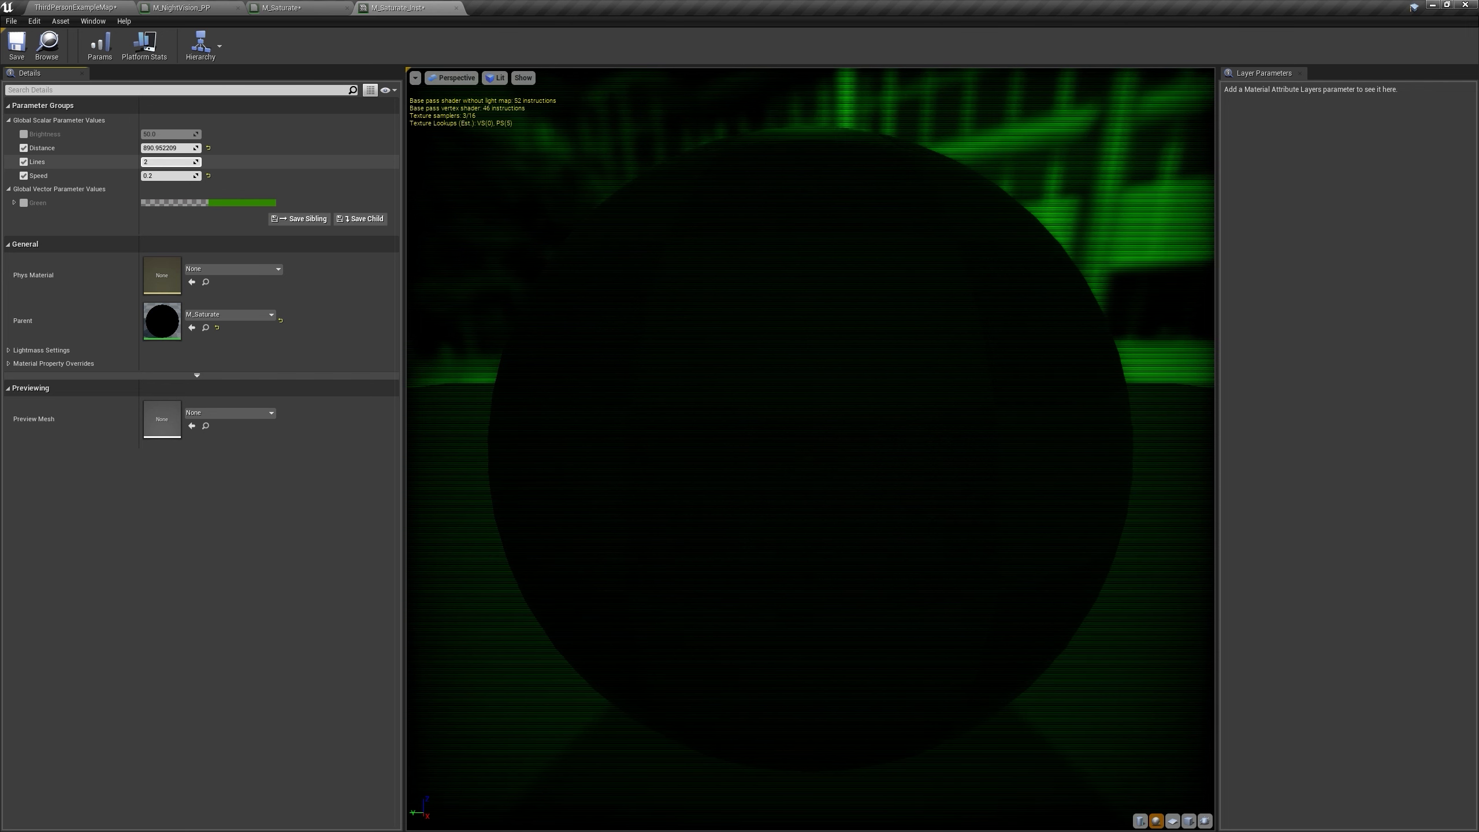
pyautogui.click(70, 7)
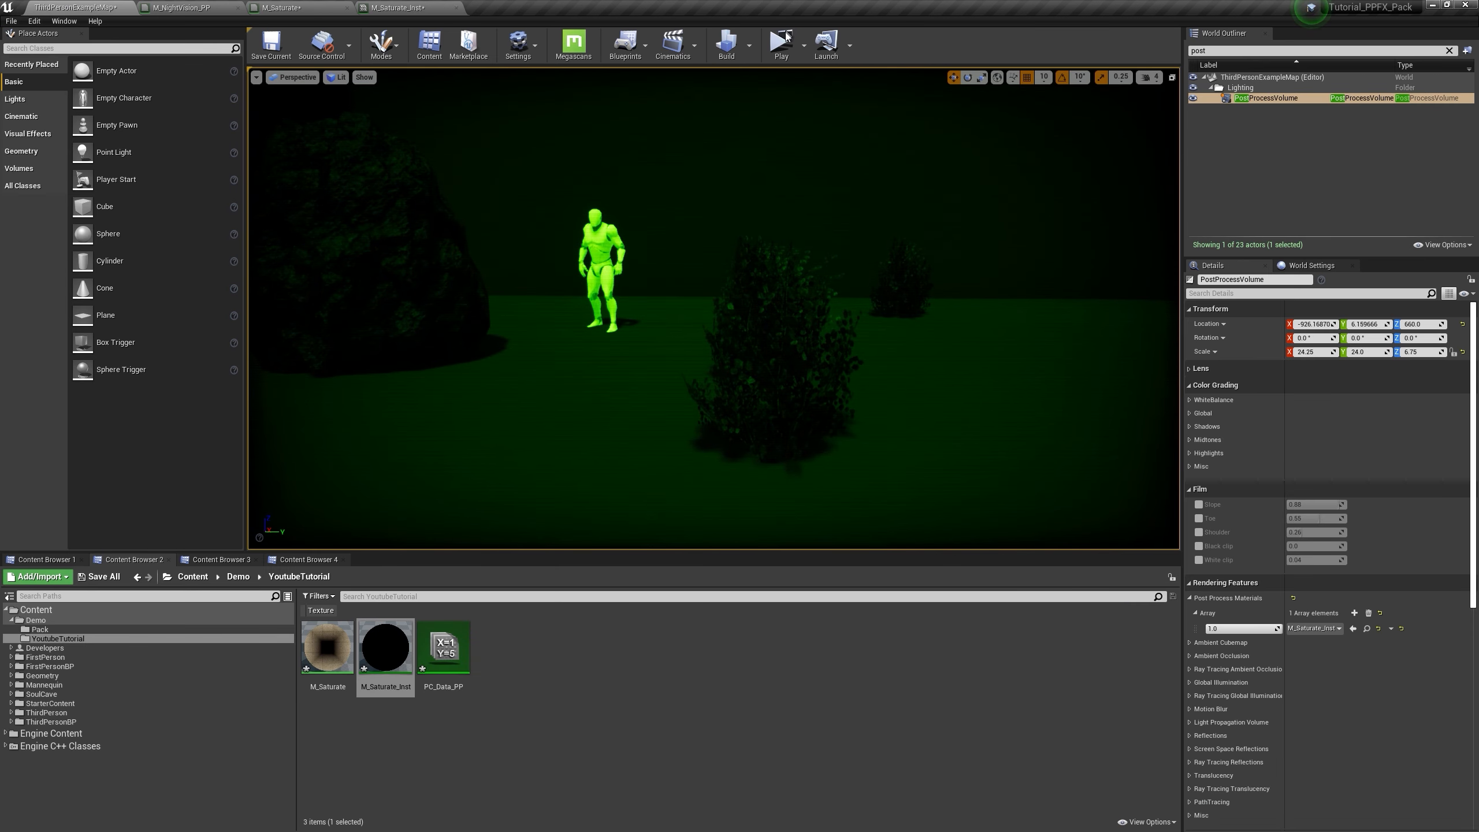
pyautogui.click(782, 46)
pyautogui.press('Escape')
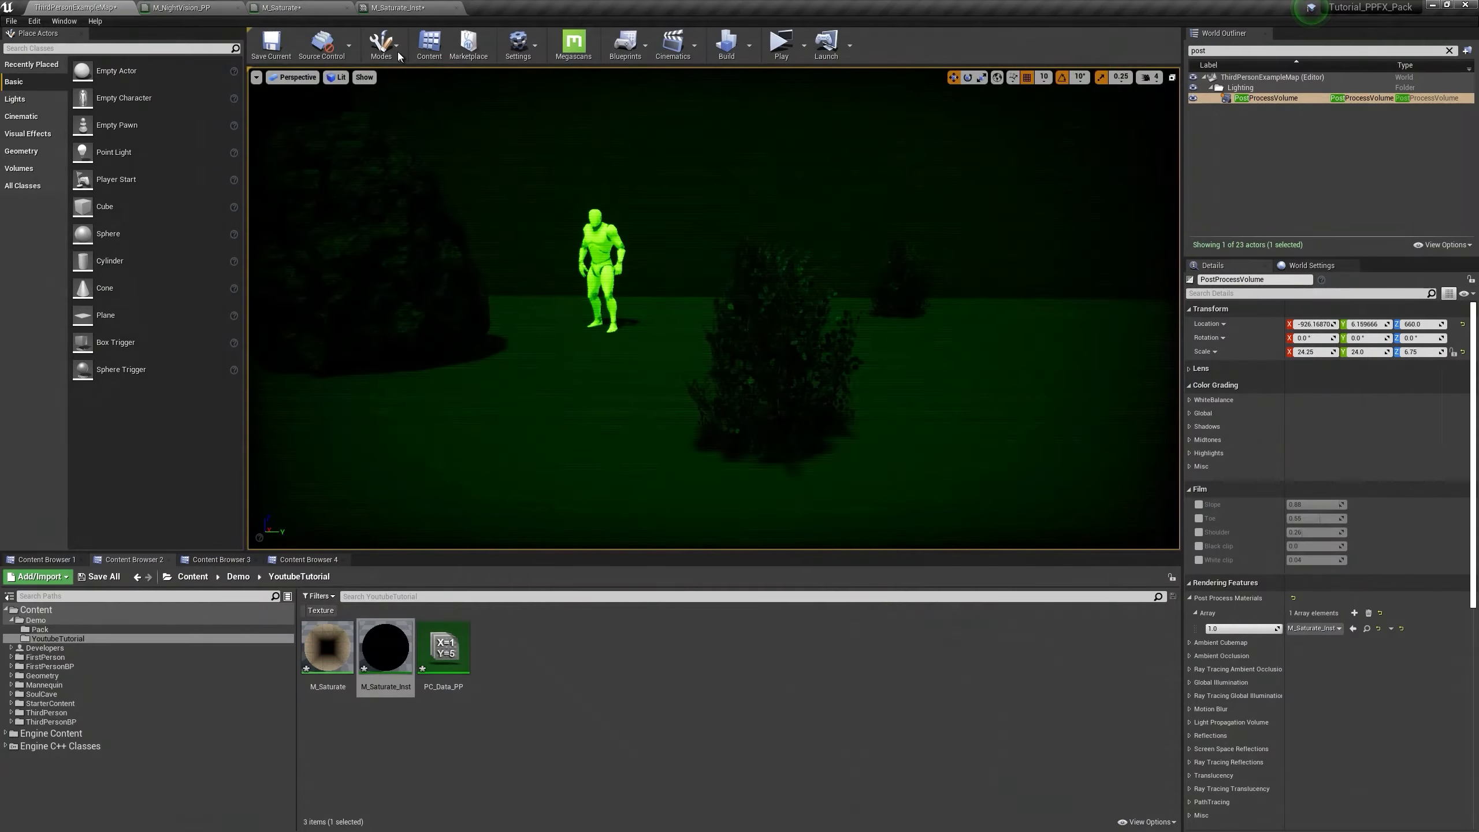
# Step: Set Lines to 2 in M_Saturate_Inst and check the scanlines in the level
pyautogui.click(413, 7)
pyautogui.click(169, 162)
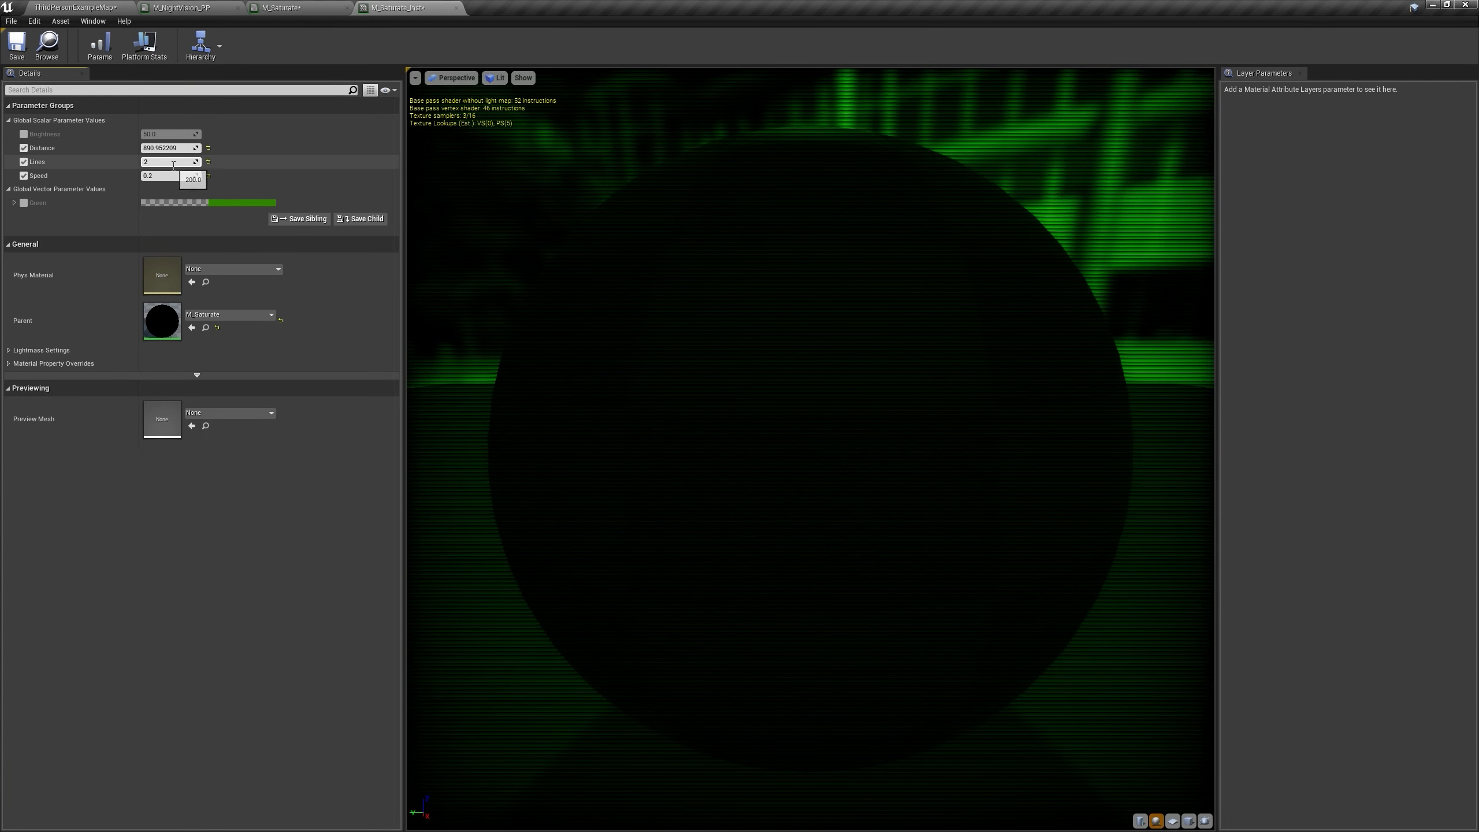
pyautogui.press('Return')
pyautogui.click(41, 7)
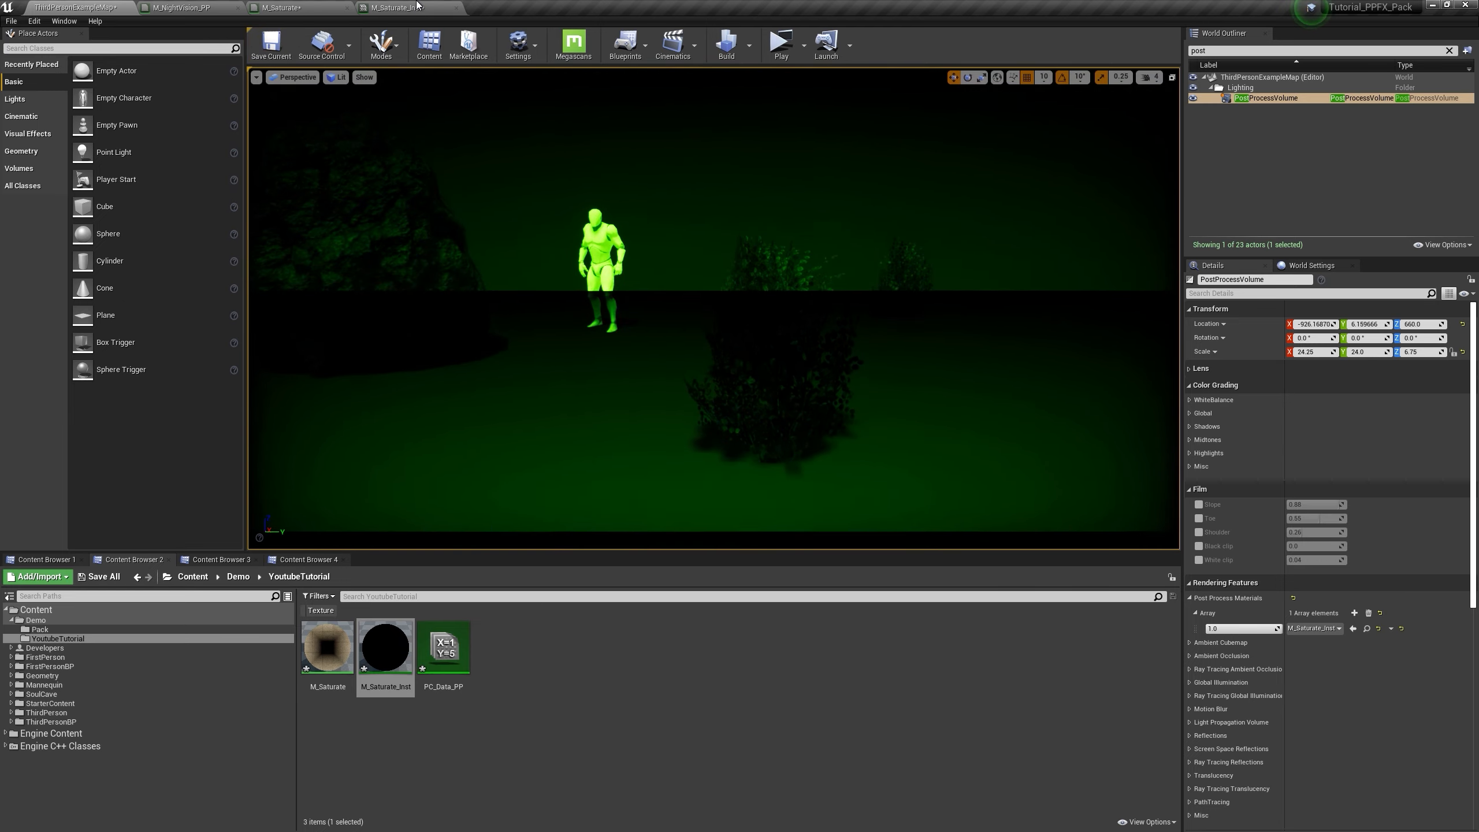
# Step: Set Lines to 30 in M_Saturate_Inst and playtest the level
pyautogui.click(417, 6)
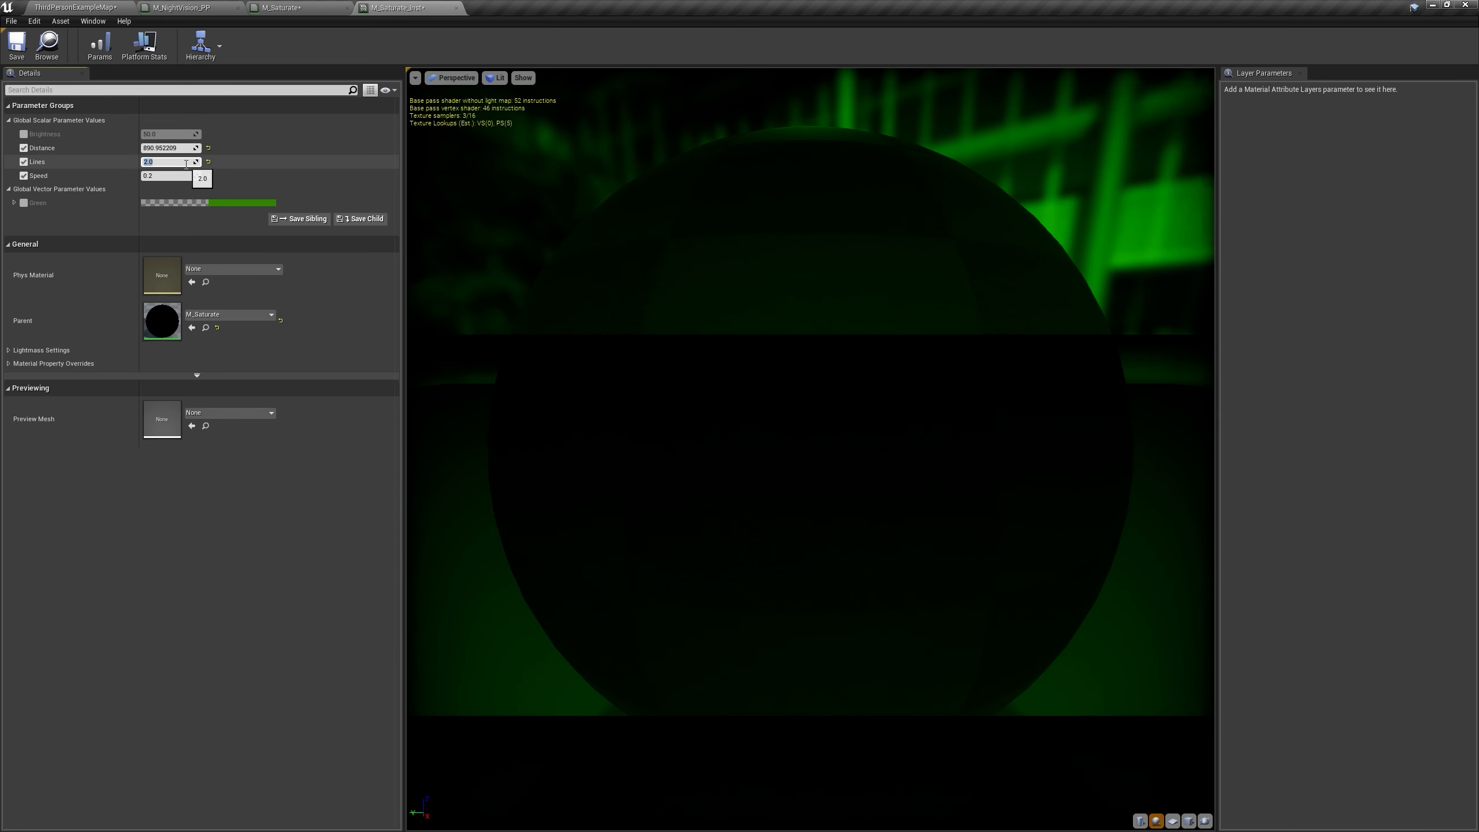
pyautogui.press('Return')
pyautogui.click(76, 7)
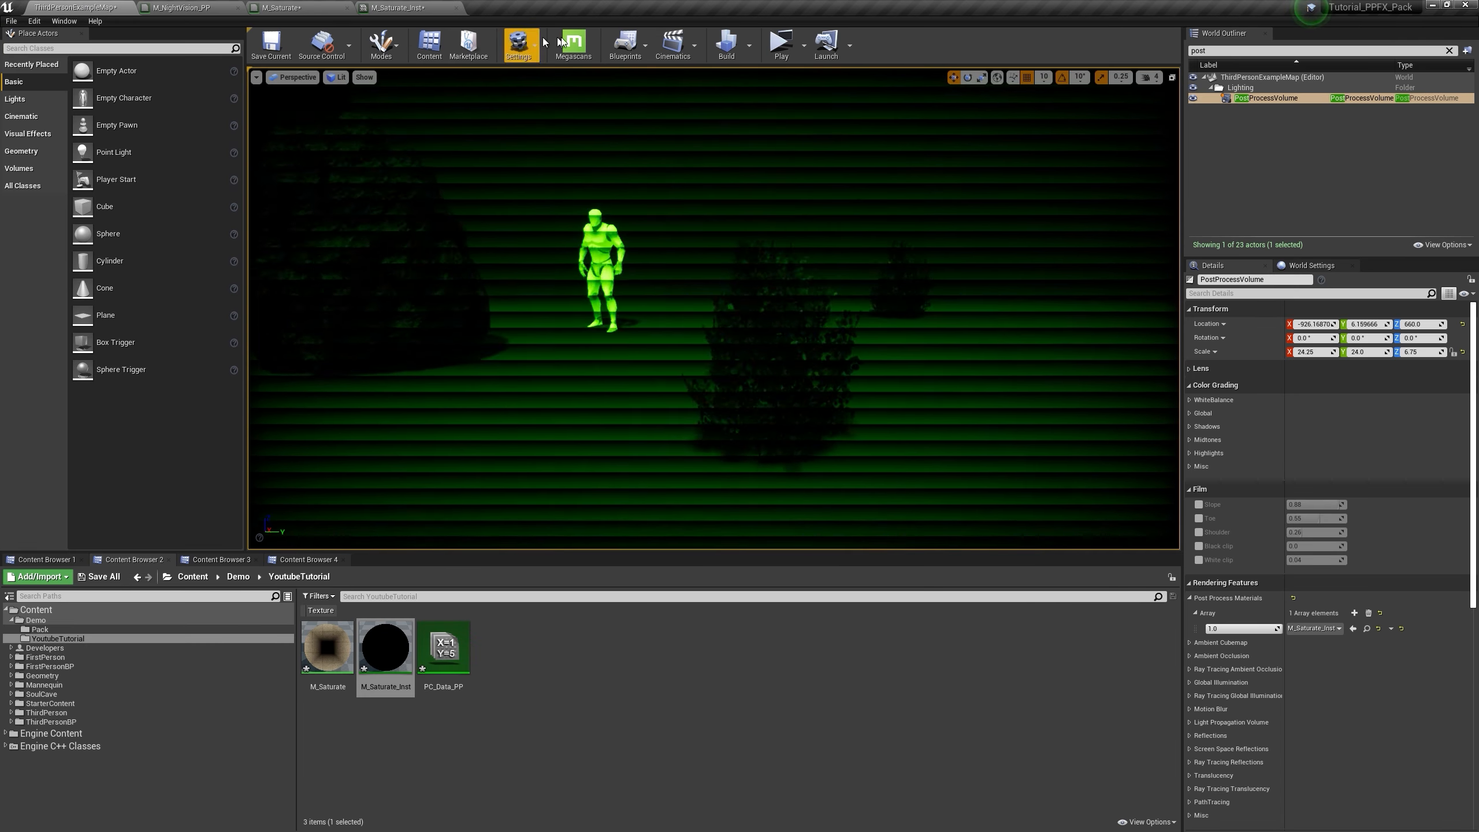
pyautogui.click(782, 46)
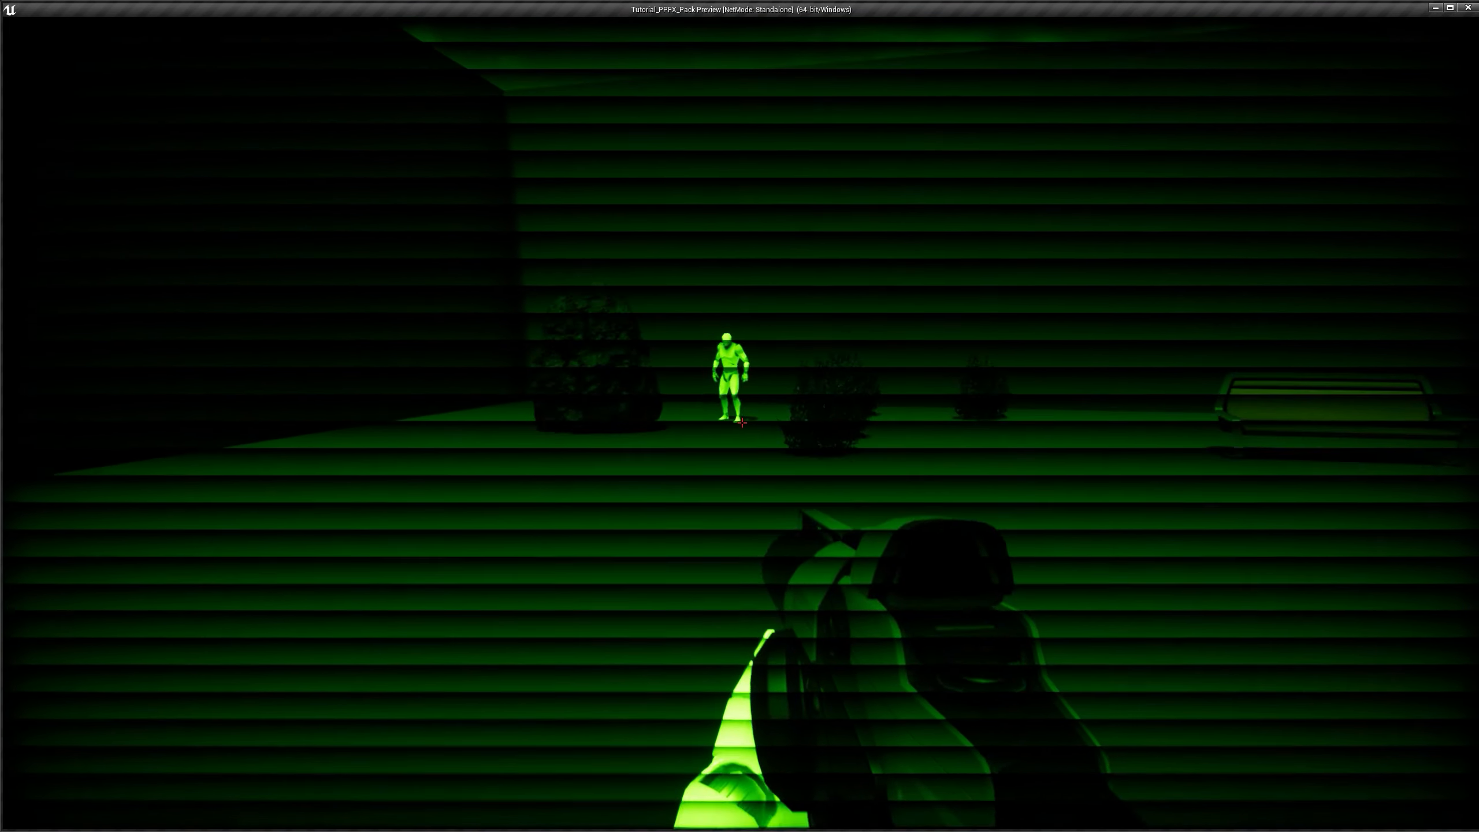
pyautogui.press('Escape')
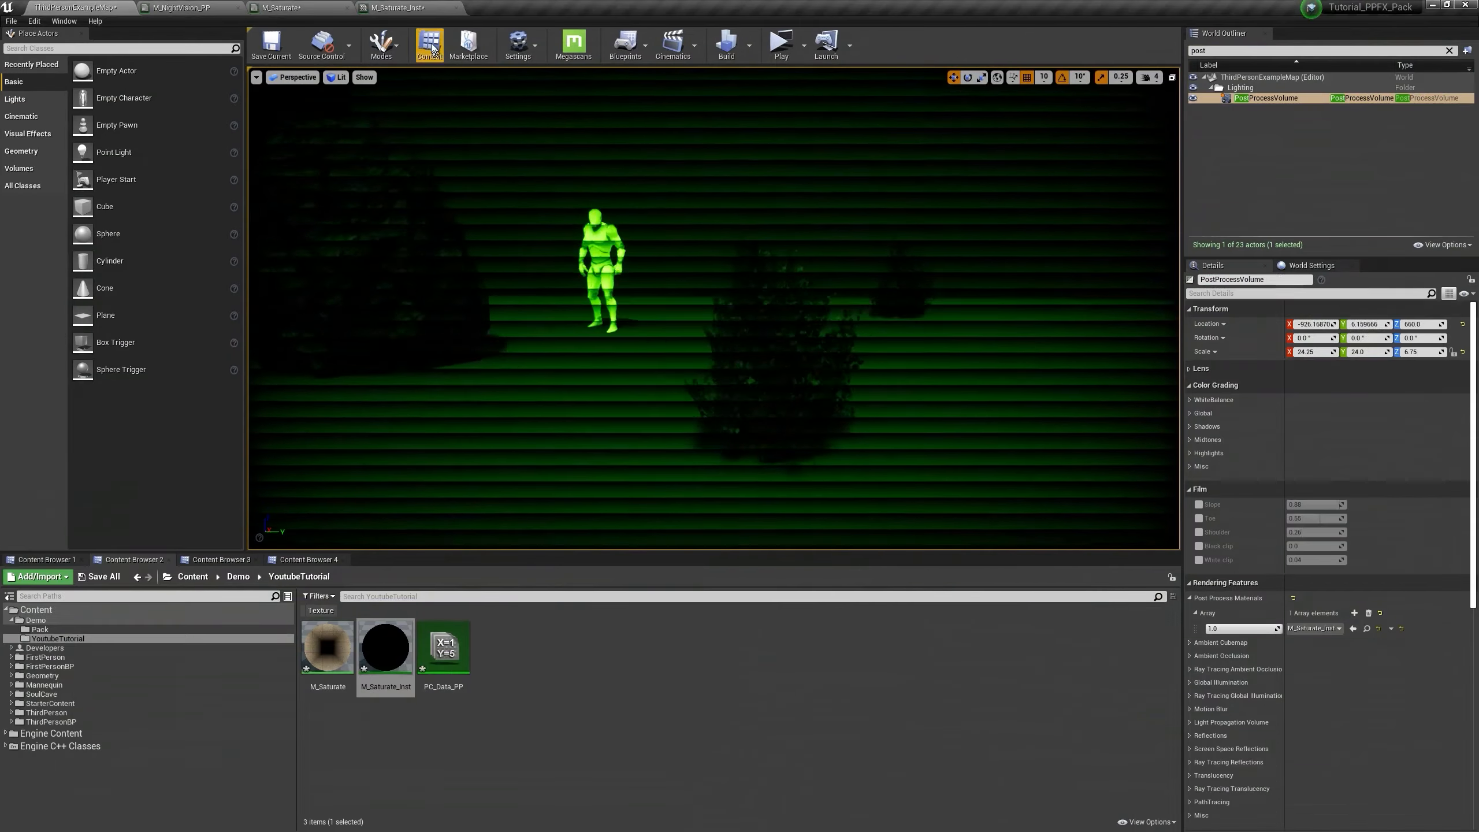
# Step: Raise the Lines value in M_Saturate_Inst above 30 for finer scanlines and playtest the result
pyautogui.click(398, 8)
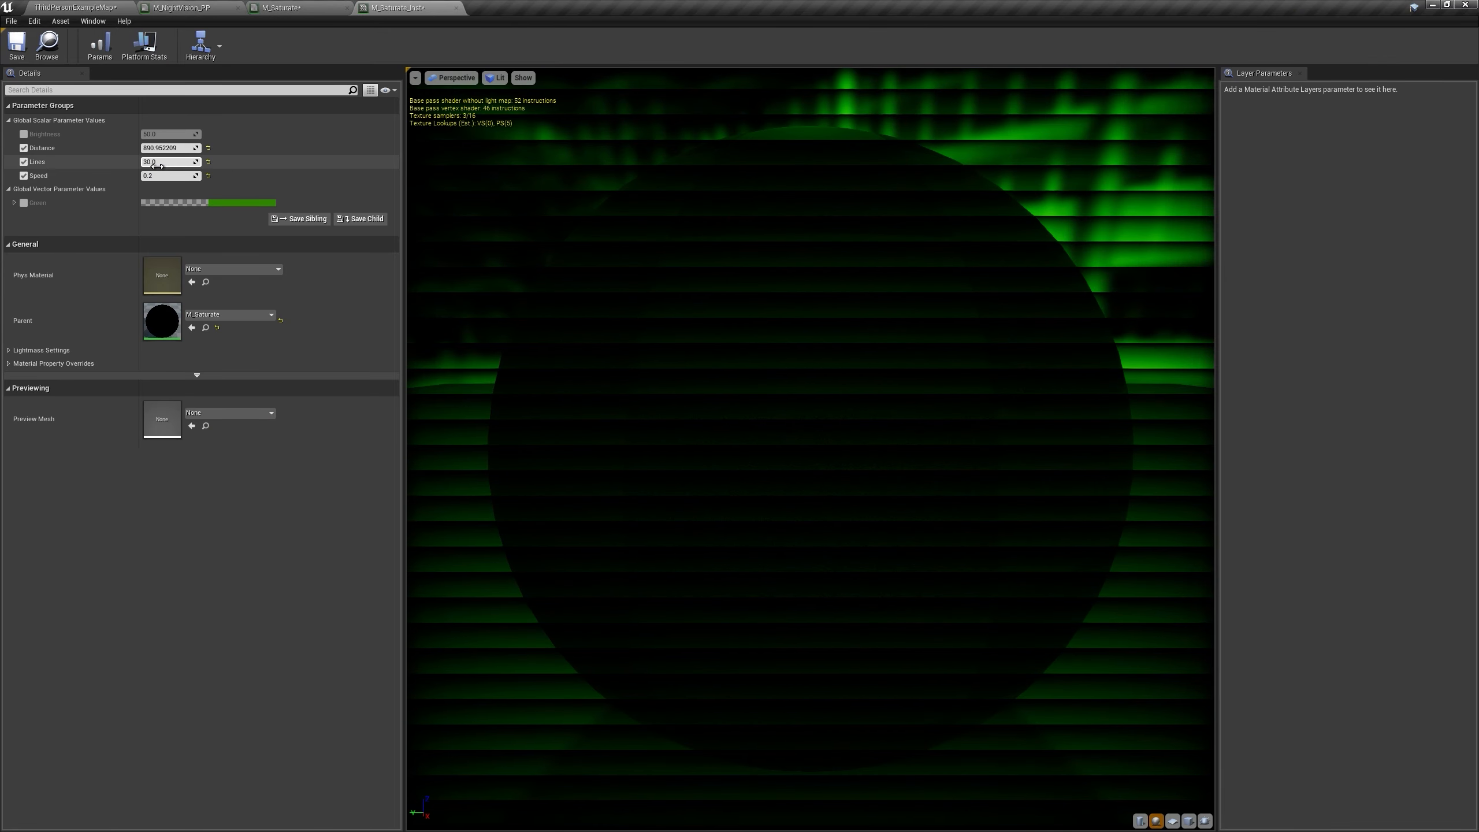
pyautogui.press('Return')
pyautogui.click(76, 8)
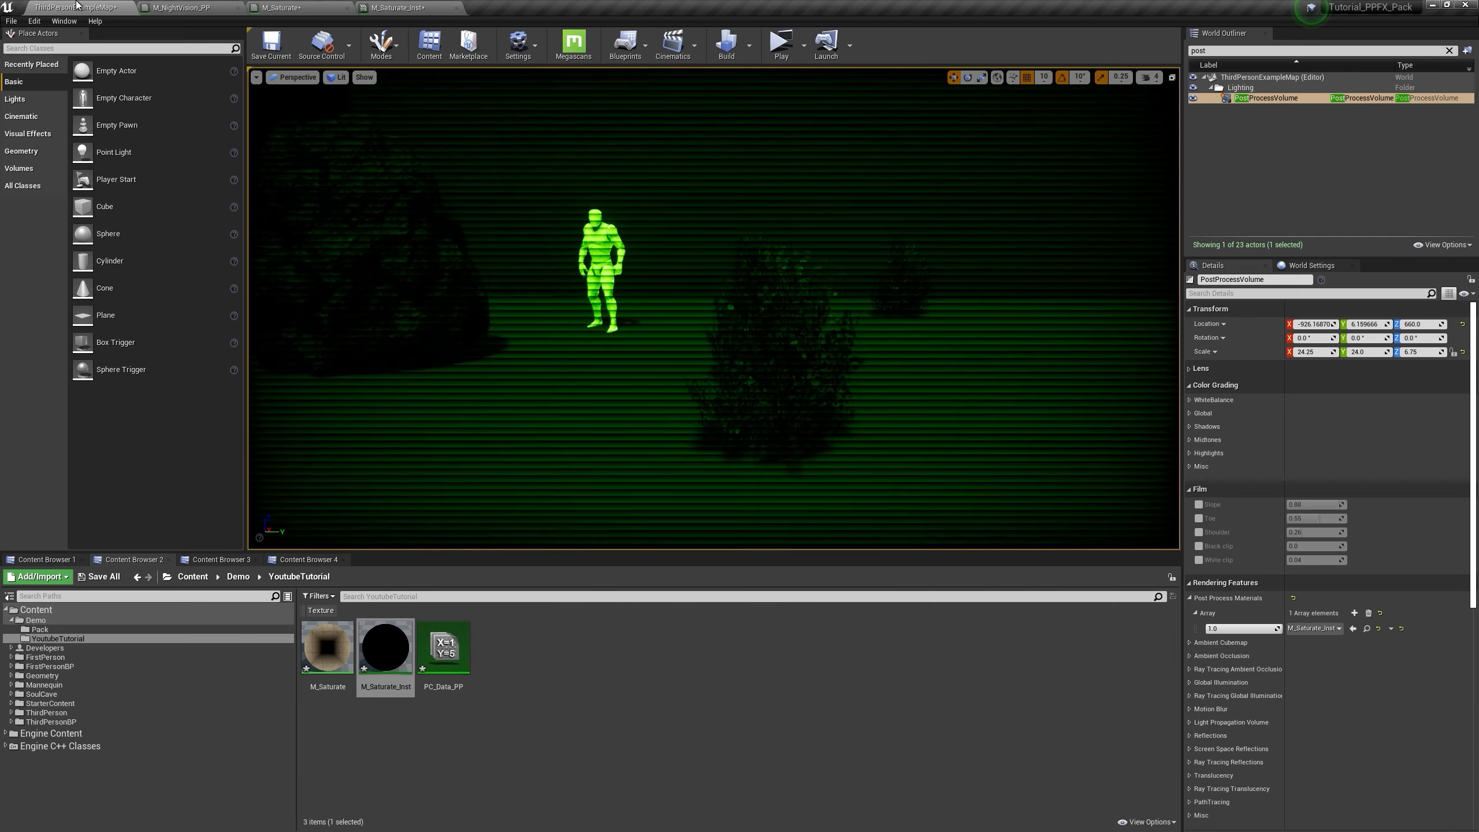
pyautogui.click(782, 46)
pyautogui.press('w')
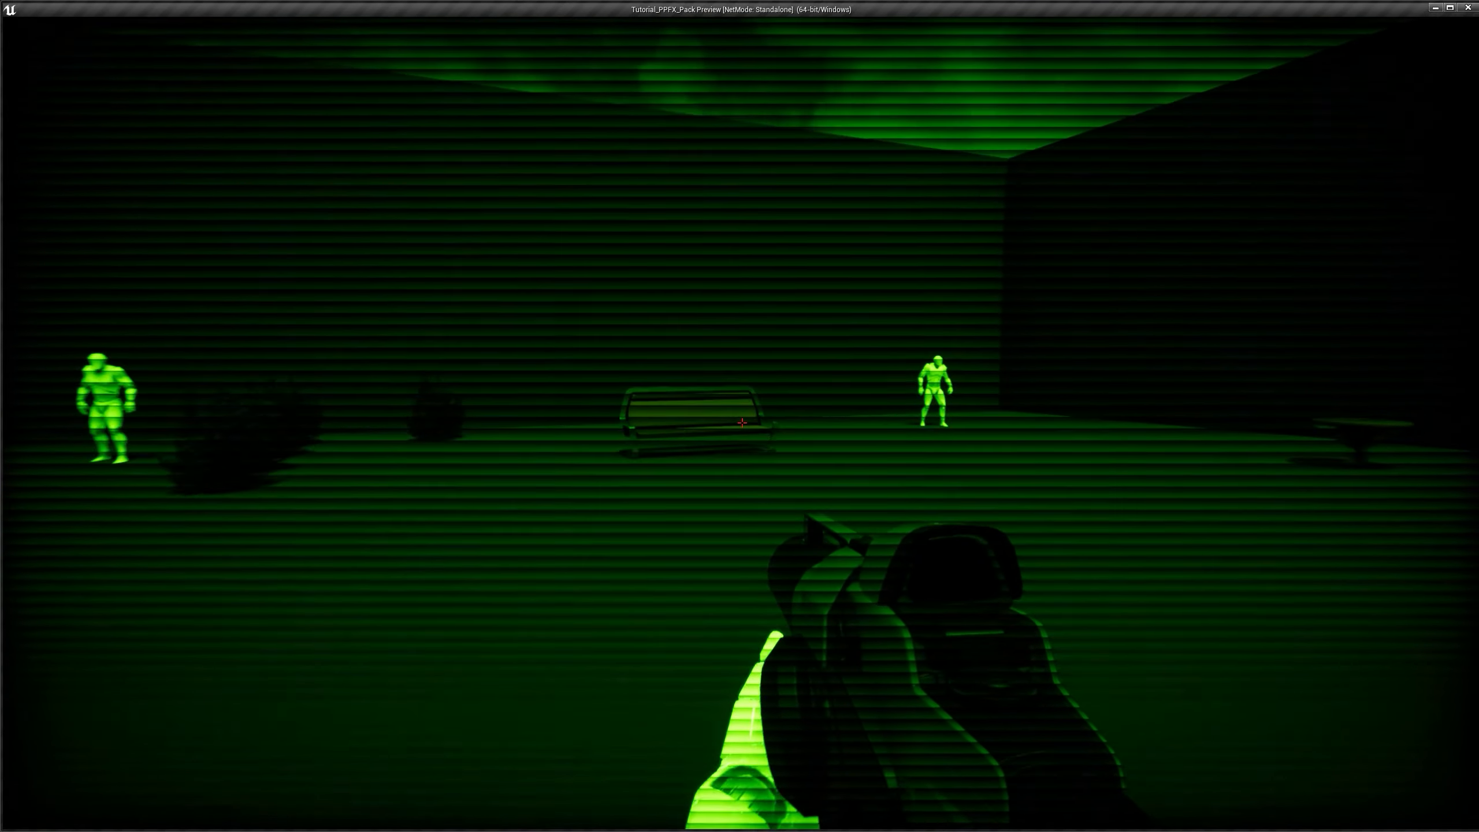
pyautogui.press('Escape')
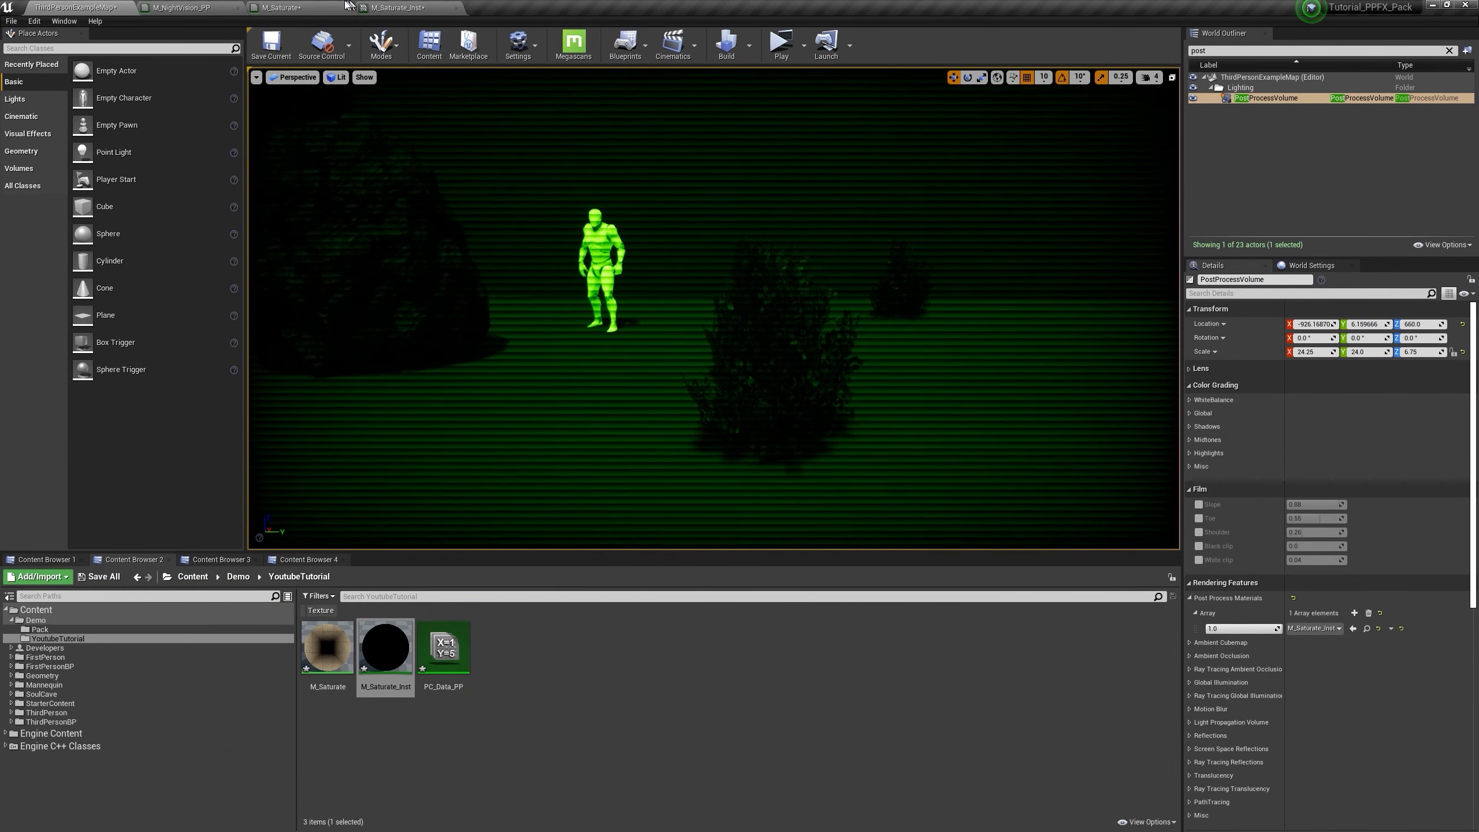
# Step: Place the final Lerp before the M_Saturate result node and connect its output to Emissive Color
pyautogui.click(325, 4)
pyautogui.scroll(3, 850, 250)
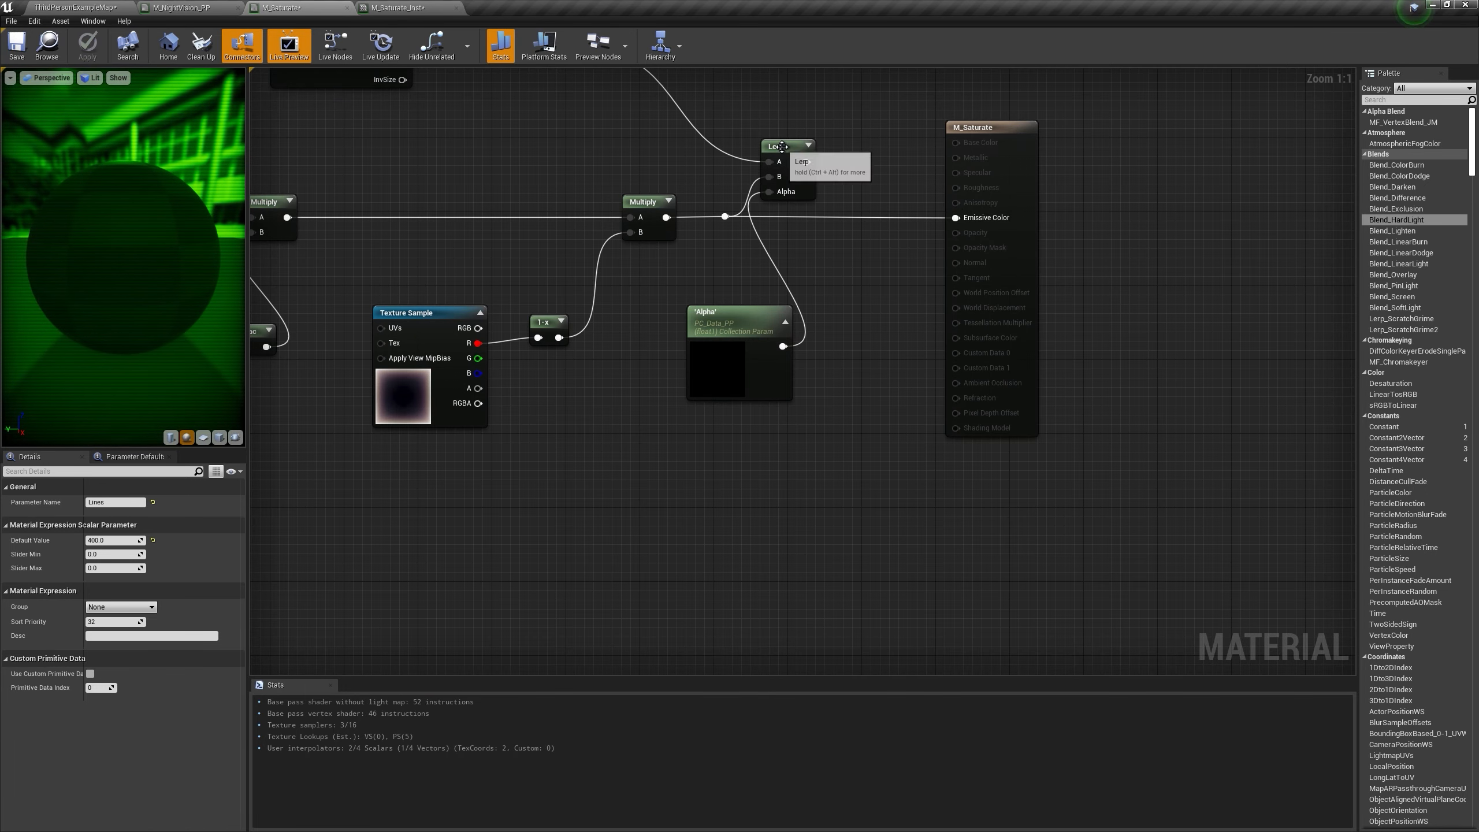
pyautogui.moveTo(880, 199); pyautogui.dragTo(983, 220)
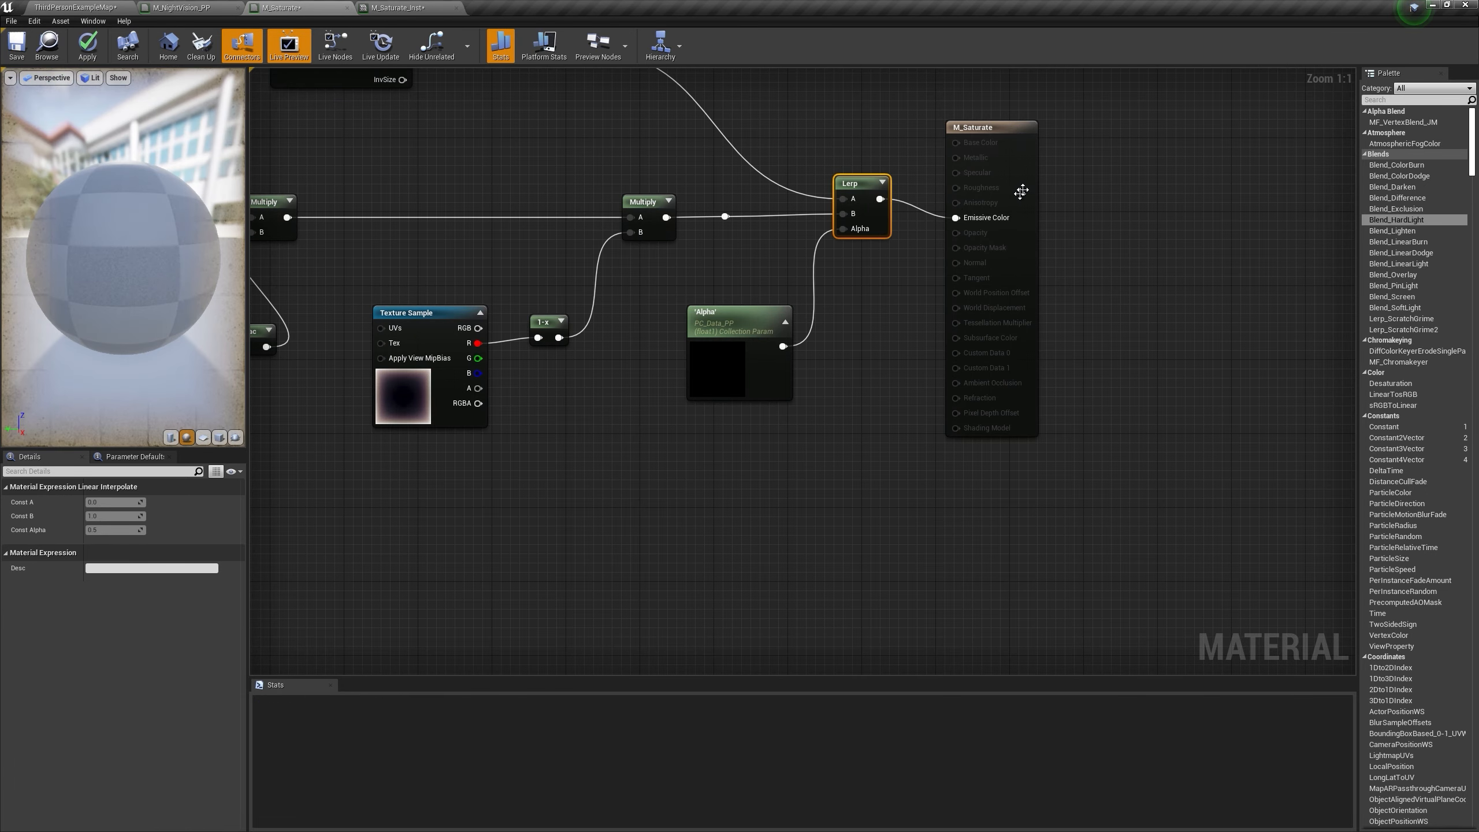
pyautogui.moveTo(1018, 174); pyautogui.dragTo(1026, 163)
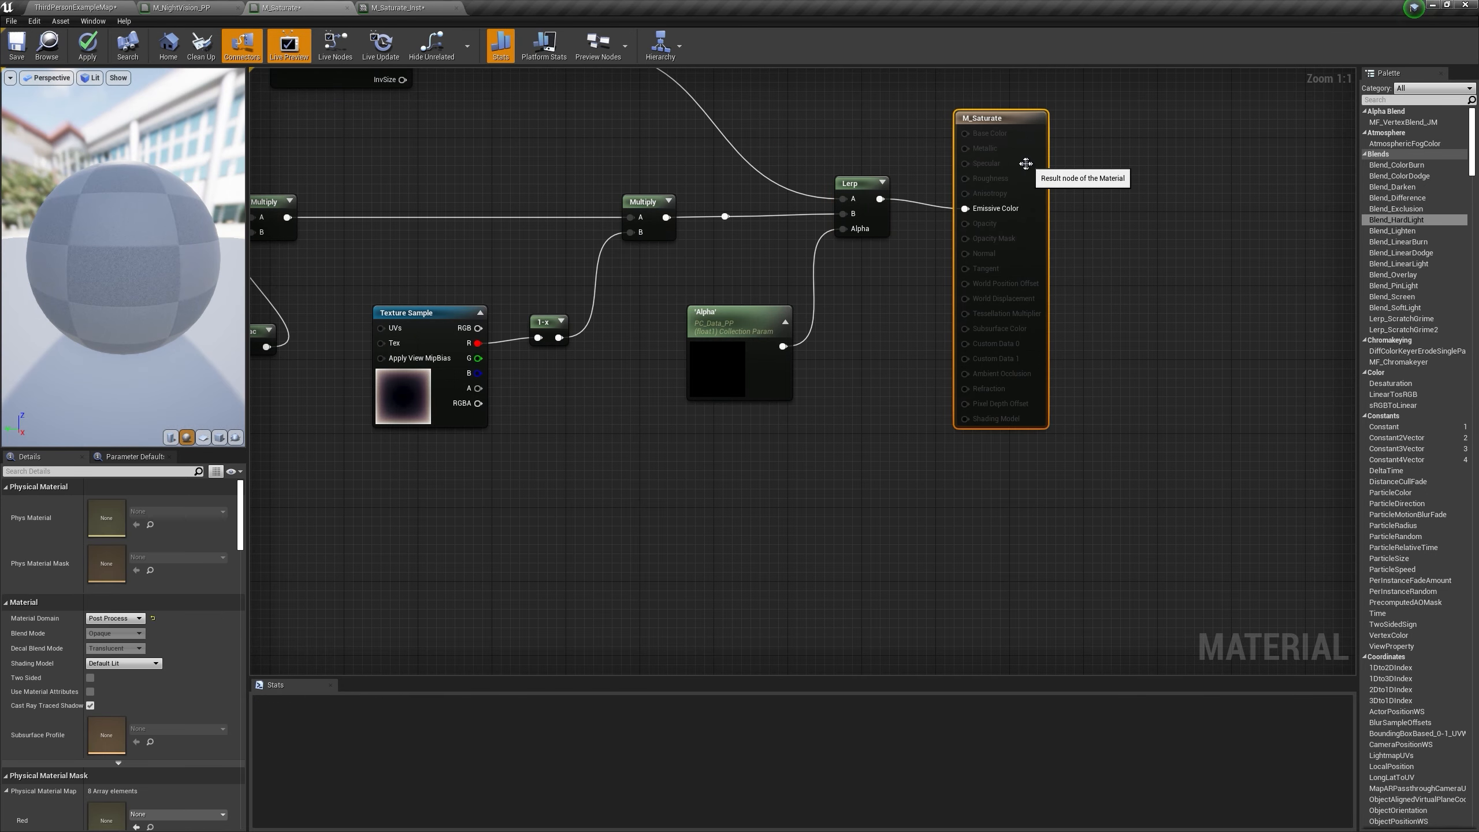
# Step: Playtest the level, walking around while toggling the night vision effect on and off
pyautogui.click(99, 5)
pyautogui.click(780, 51)
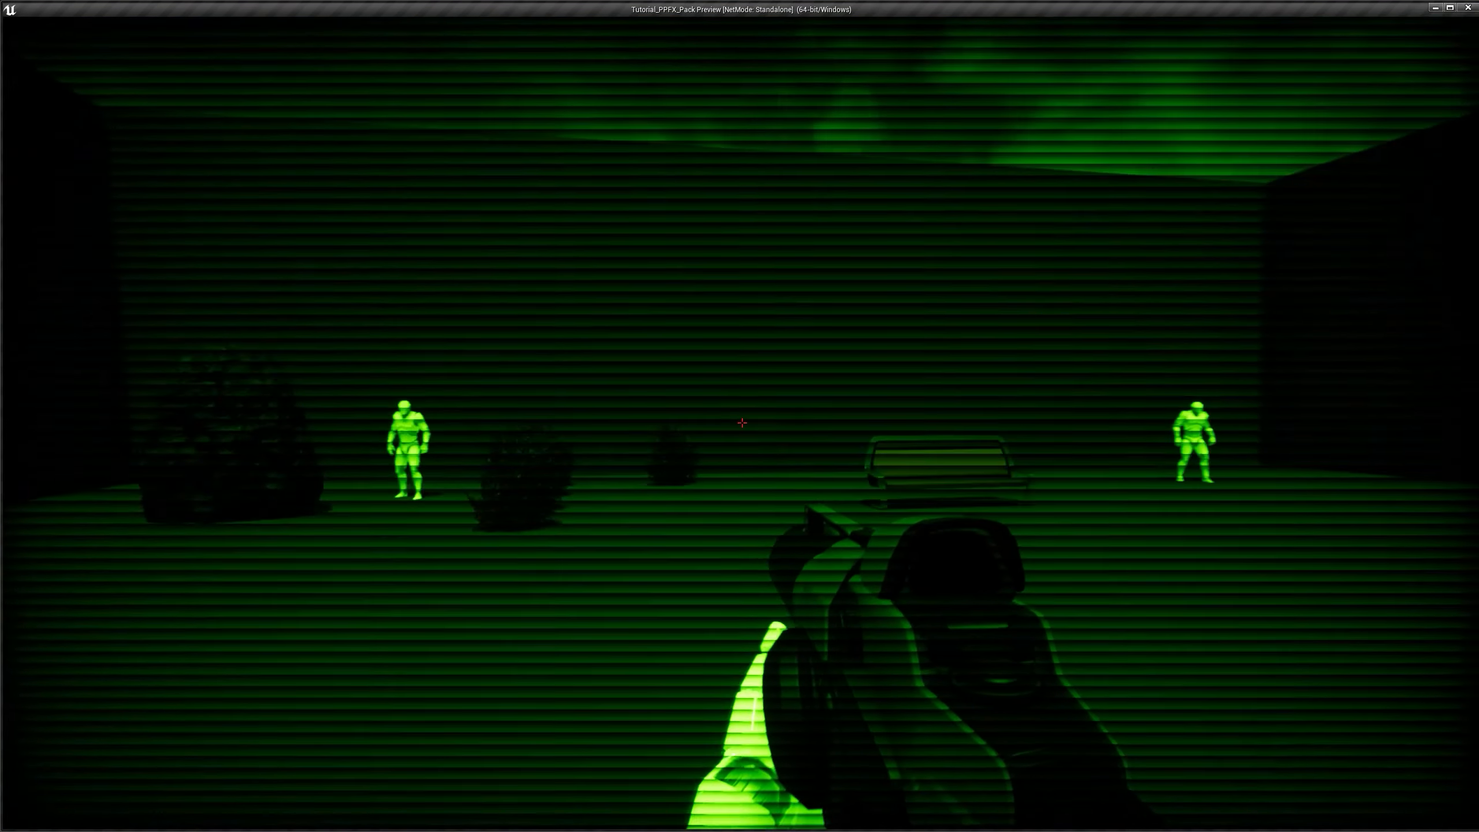
pyautogui.press('a')
pyautogui.press('d')
pyautogui.press('w')
pyautogui.press('n')
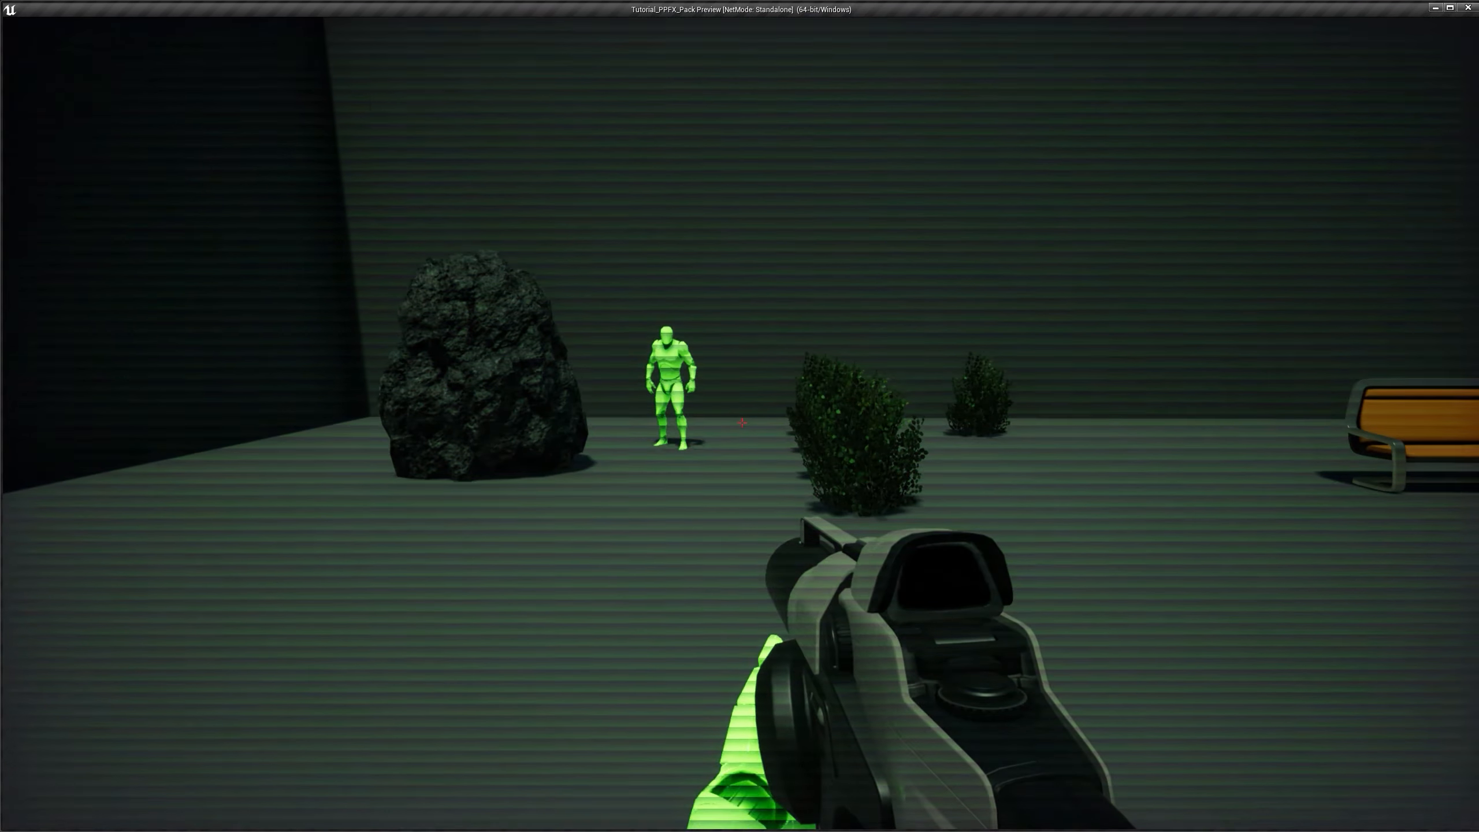
pyautogui.press('n')
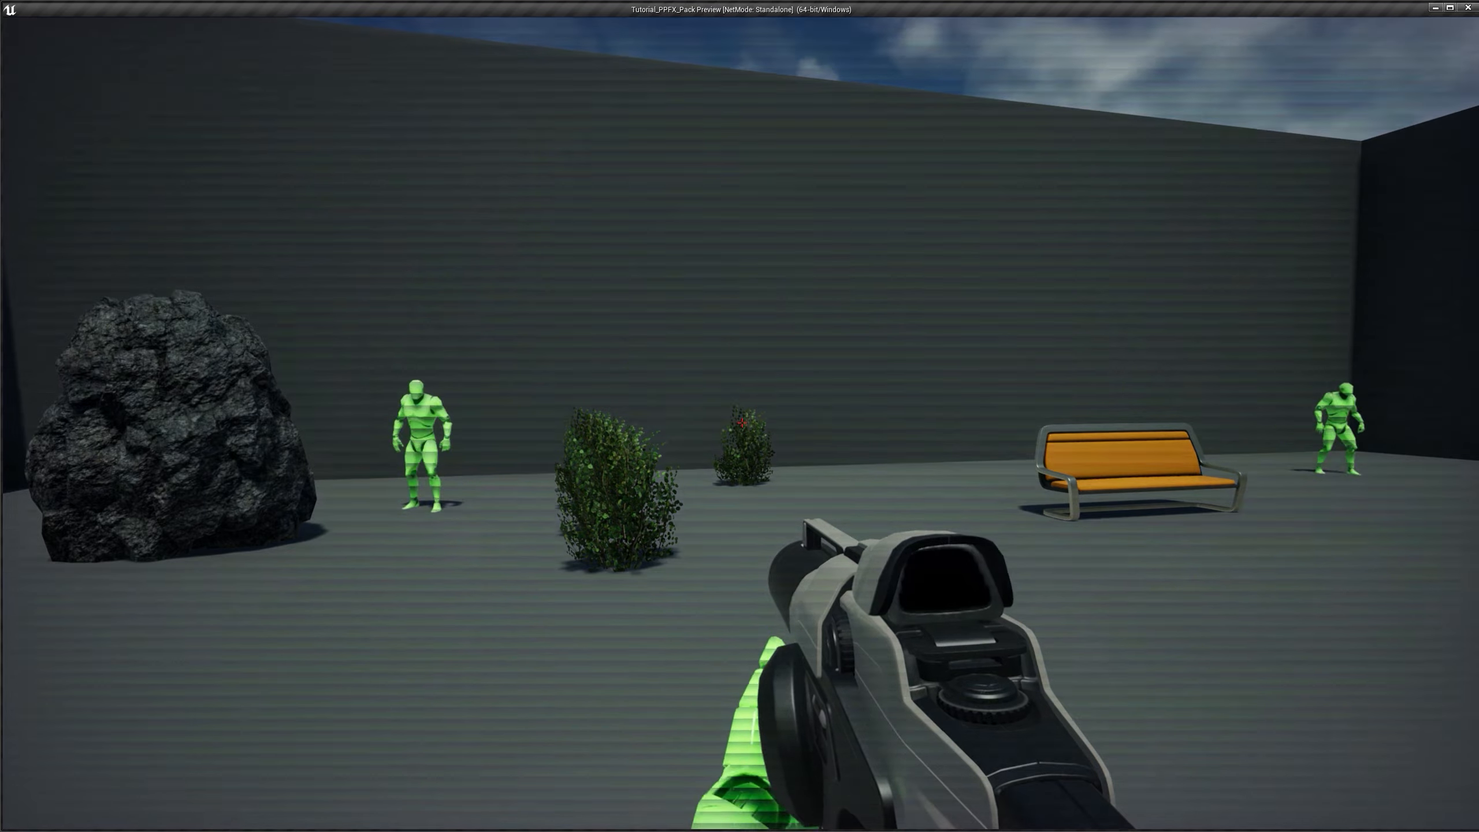
pyautogui.press('w')
pyautogui.press('n')
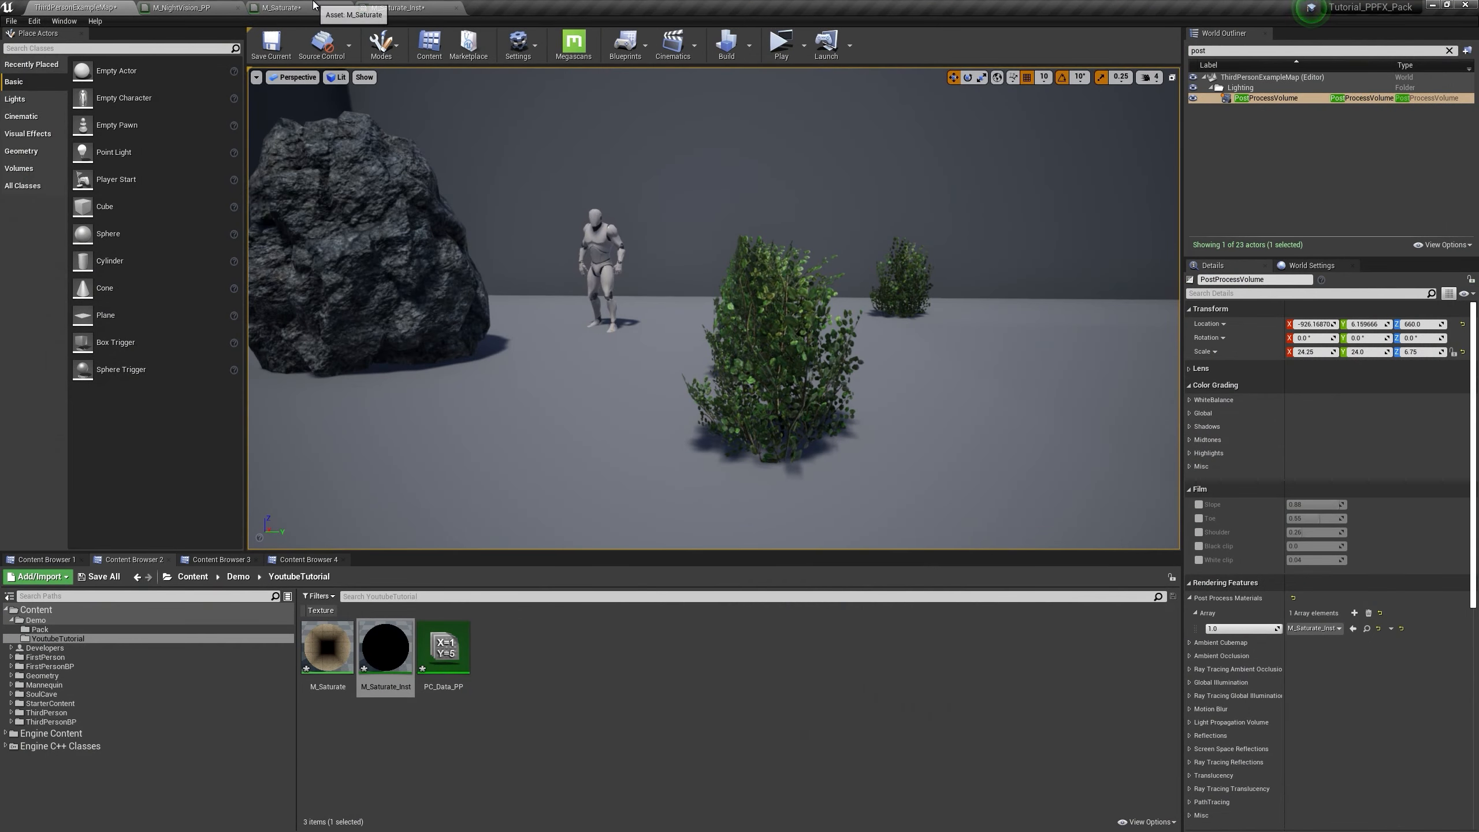
# Step: Group all night vision nodes in a comment titled Night Vision and move it beside the other effect groups
pyautogui.click(313, 5)
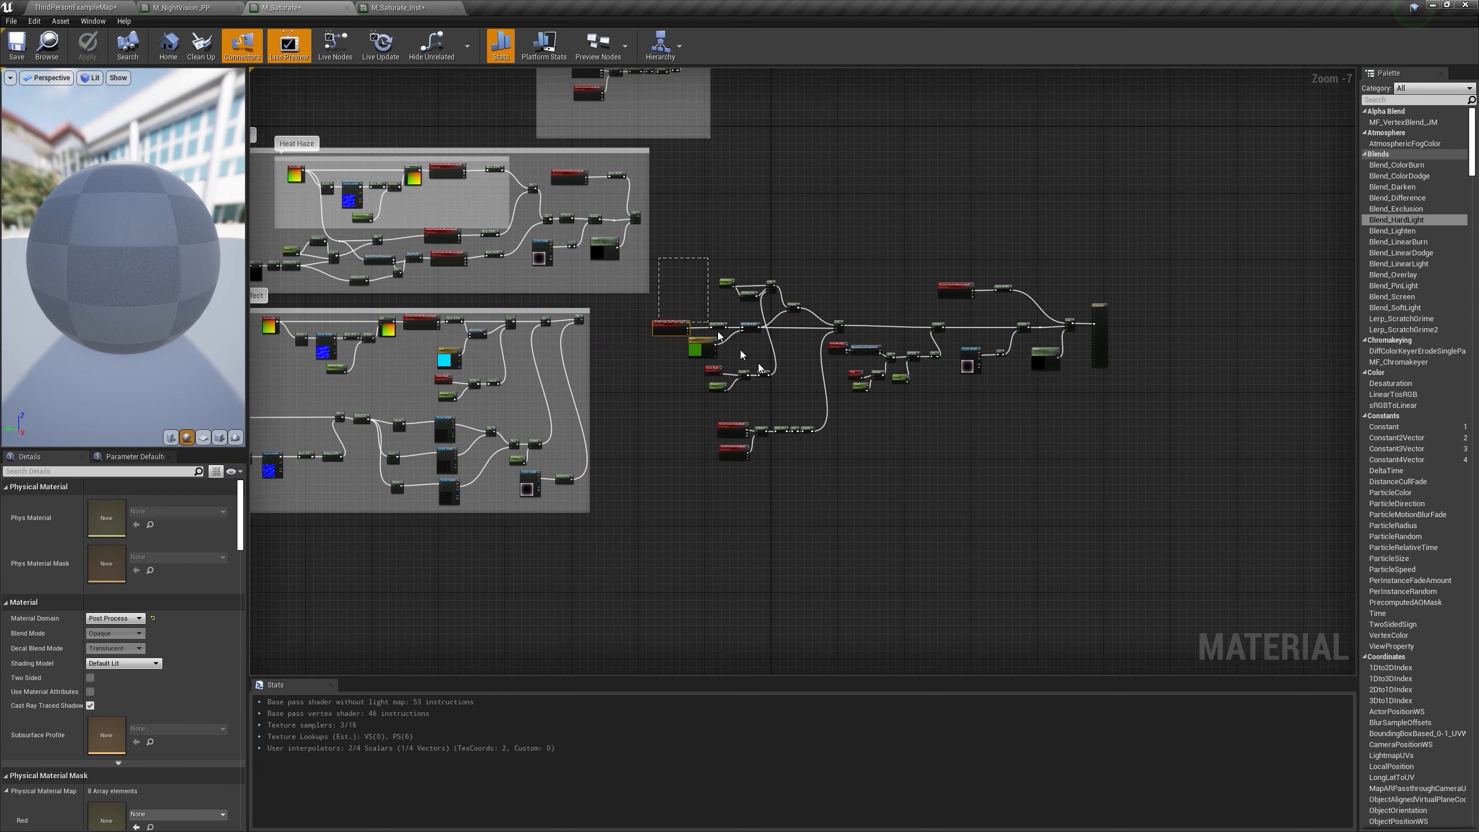
pyautogui.moveTo(1082, 486); pyautogui.dragTo(1078, 482)
pyautogui.press('Home')
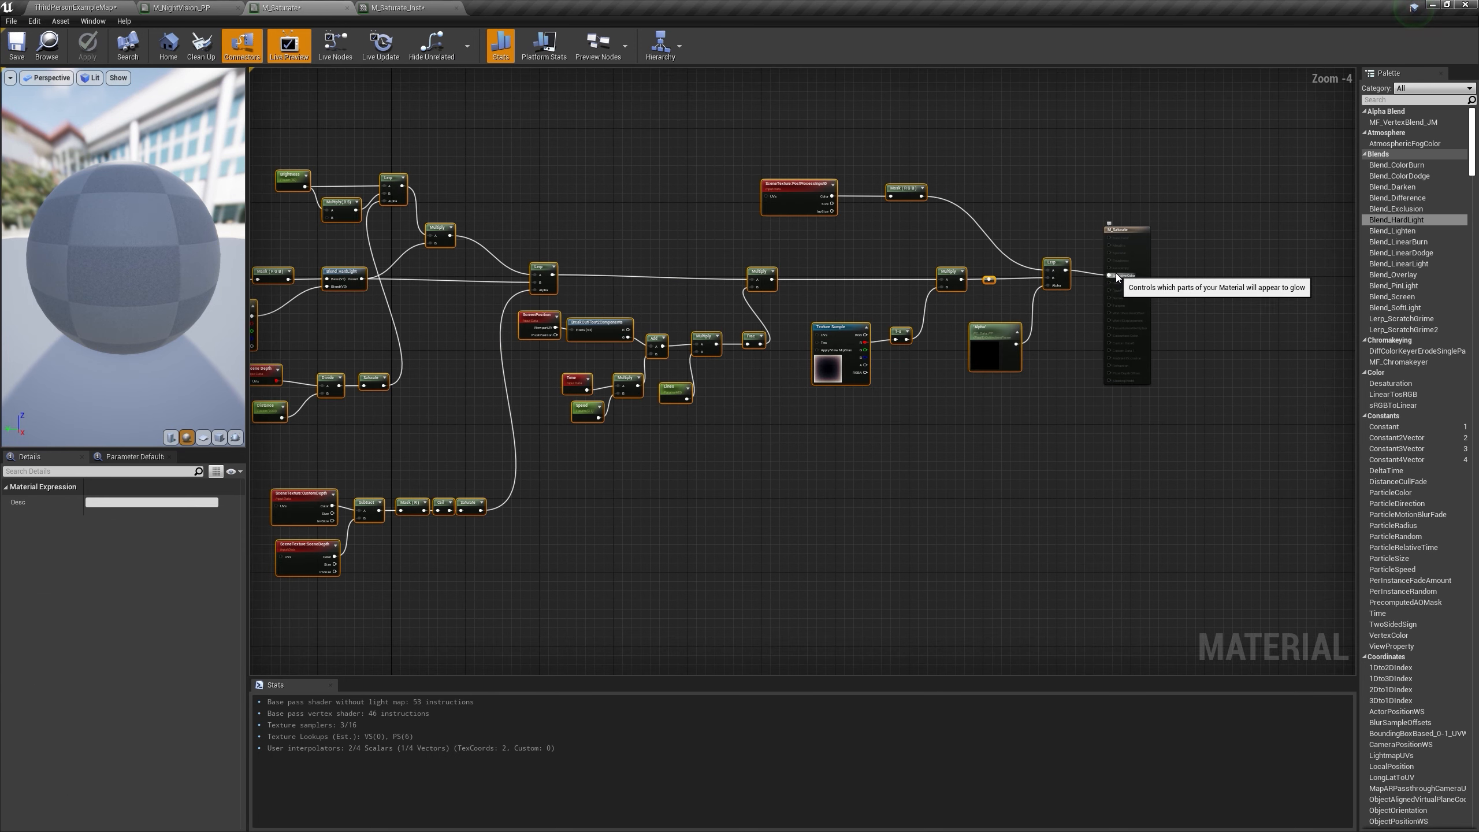
pyautogui.scroll(-3, 938, 389)
pyautogui.write('c')
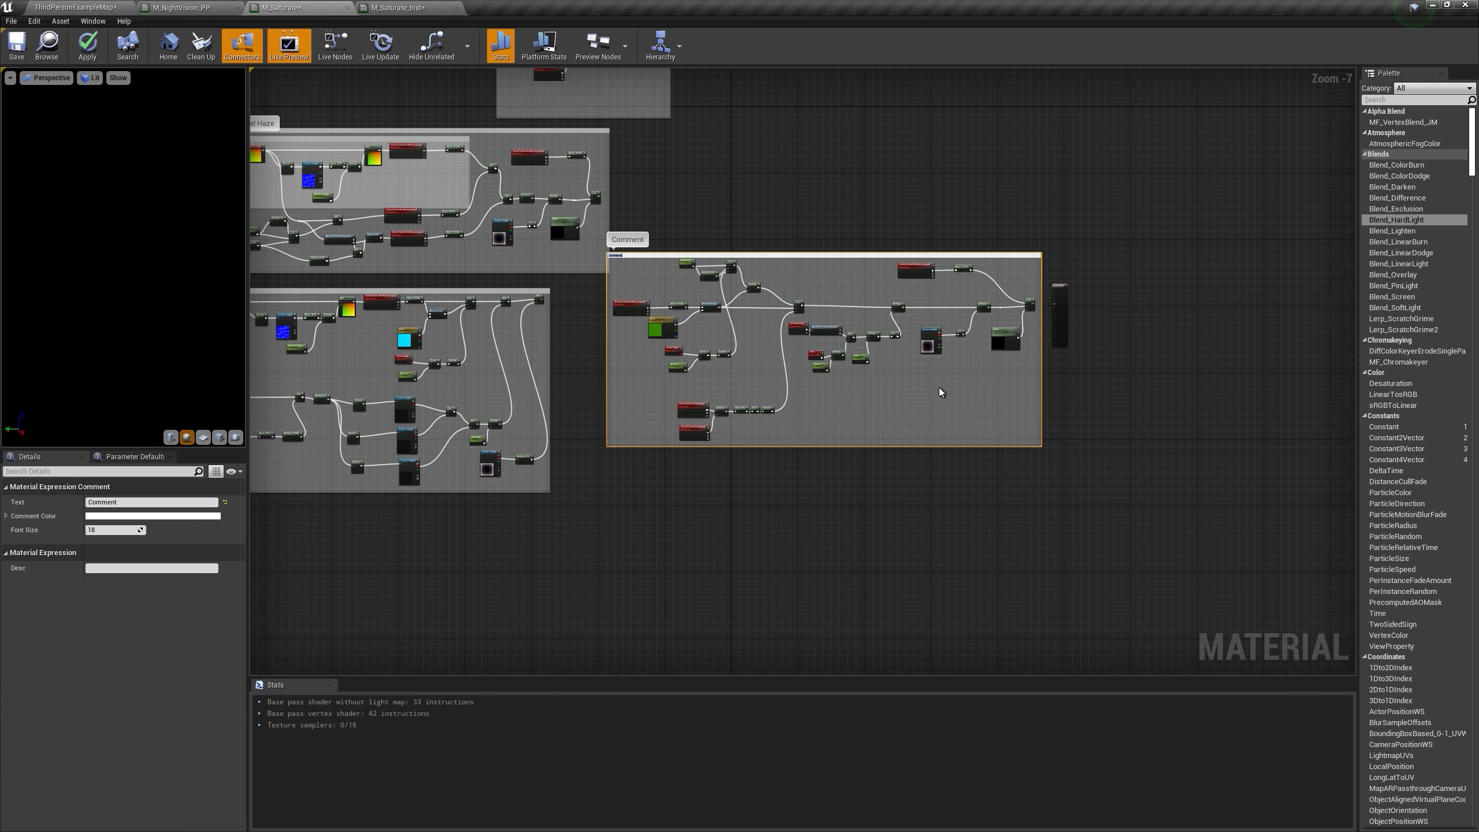
pyautogui.write('Night Vision')
pyautogui.press('Return')
pyautogui.moveTo(930, 257); pyautogui.dragTo(485, 523)
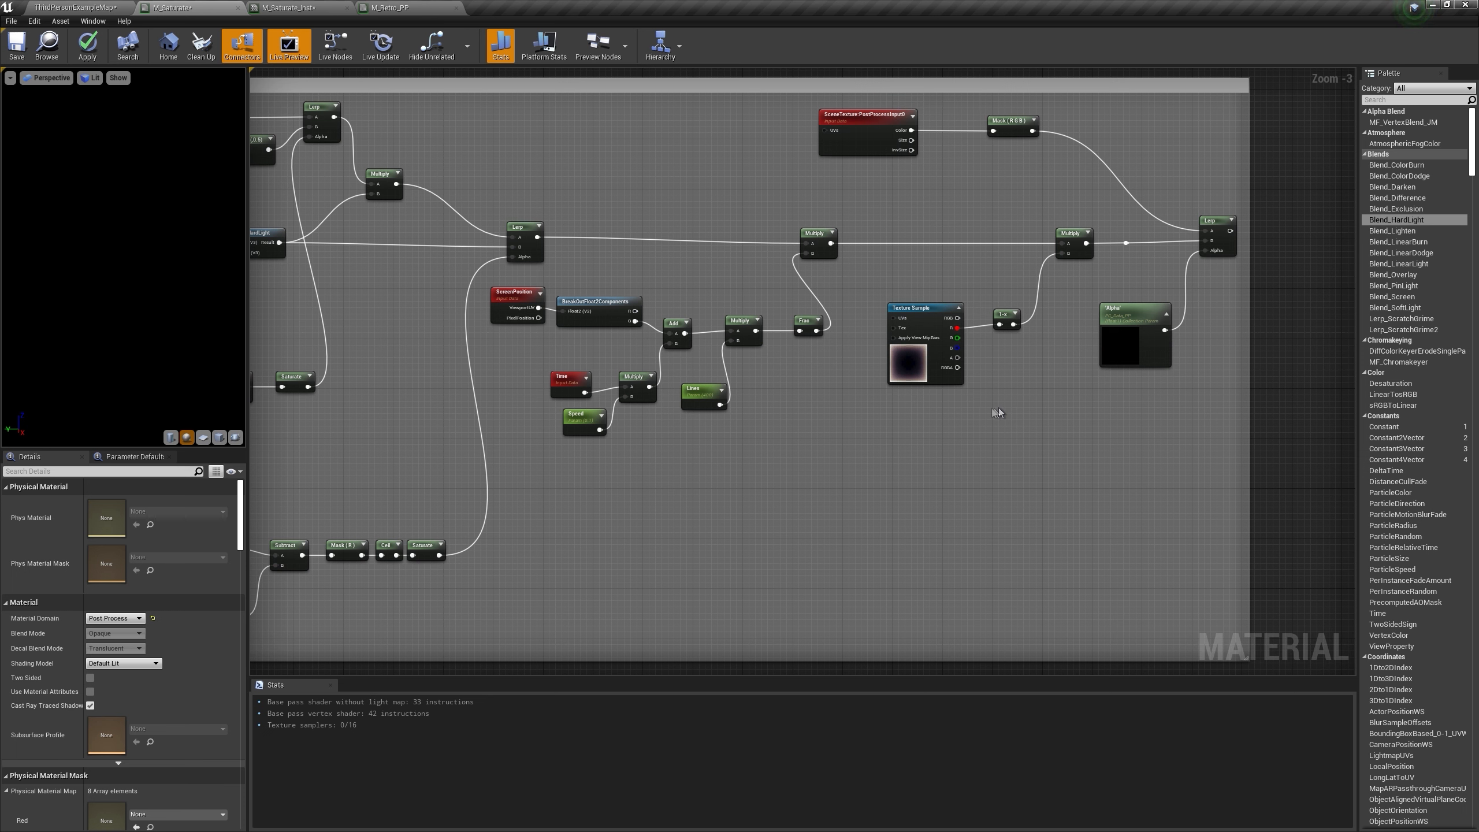
# Step: Copy the scene input, green tint, scanline and vignette nodes from the Night Vision group, leaving out the brightness, depth and alpha nodes
pyautogui.moveTo(735, 344); pyautogui.dragTo(1014, 333, button='right')
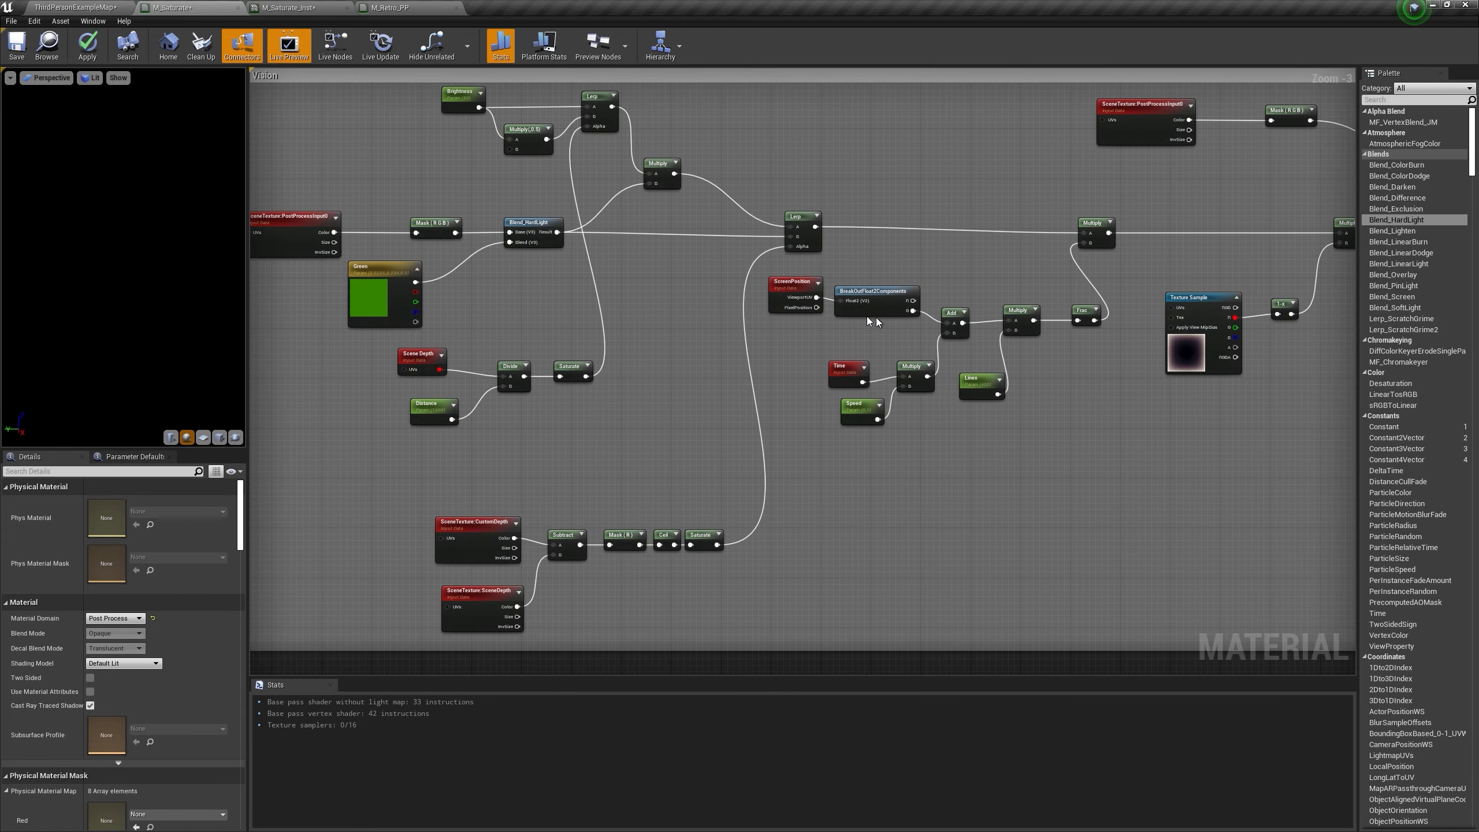
pyautogui.moveTo(868, 317); pyautogui.dragTo(1054, 298, button='right')
pyautogui.moveTo(435, 269); pyautogui.dragTo(414, 236)
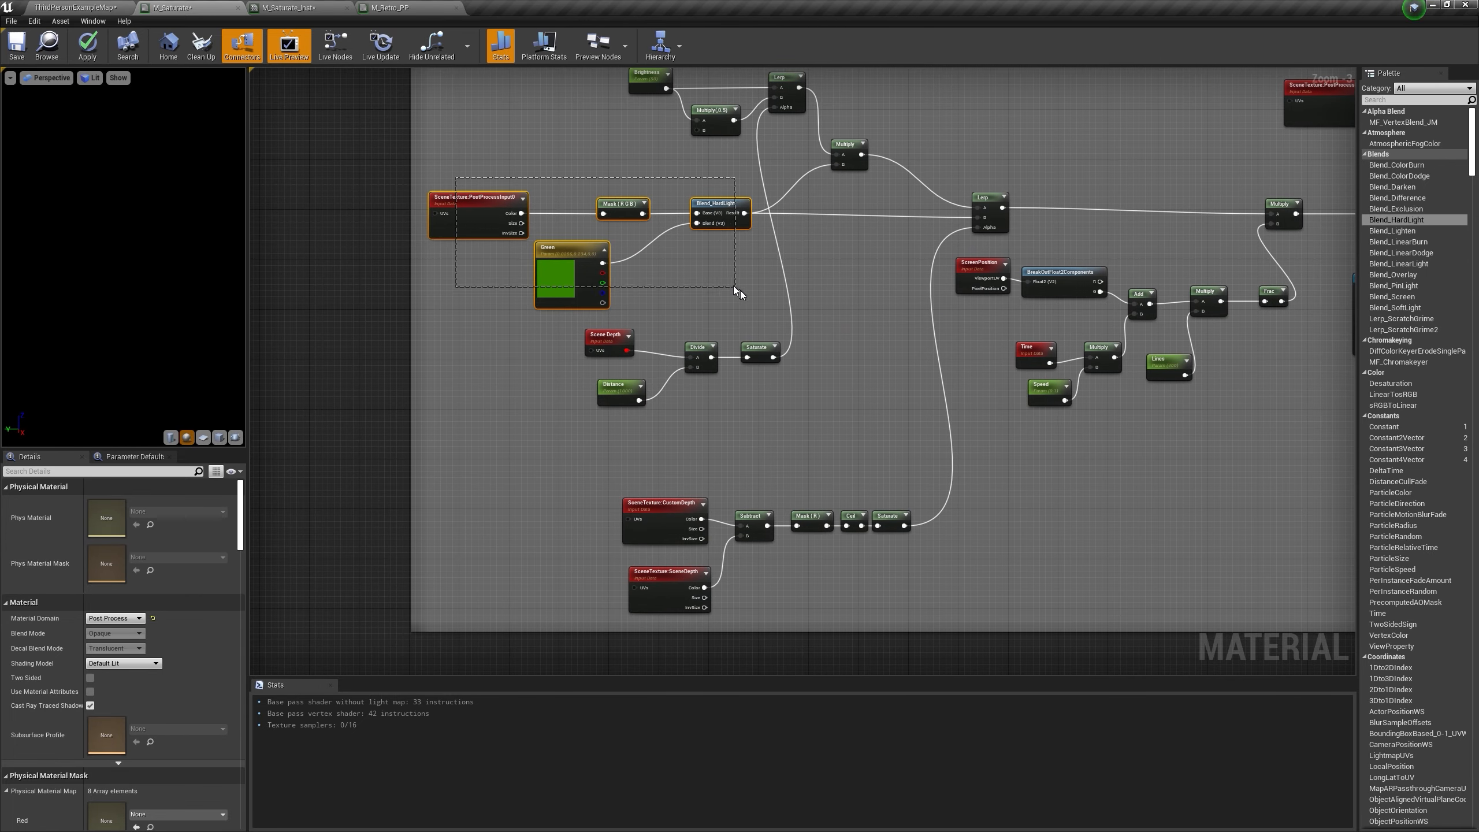
pyautogui.moveTo(754, 316); pyautogui.dragTo(749, 316)
pyautogui.moveTo(751, 315); pyautogui.dragTo(545, 323, button='right')
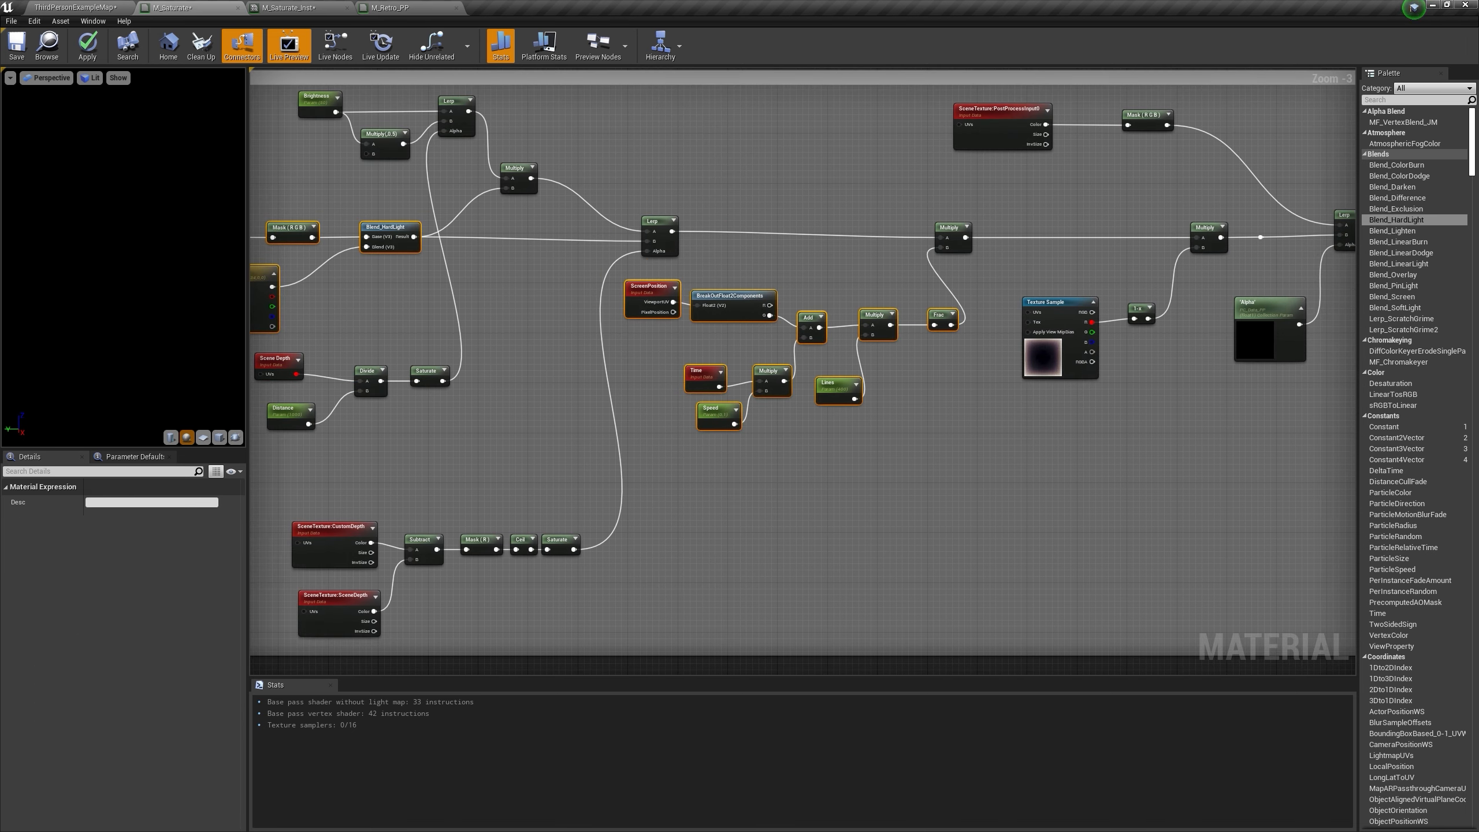
pyautogui.moveTo(1129, 208); pyautogui.dragTo(690, 310, button='right')
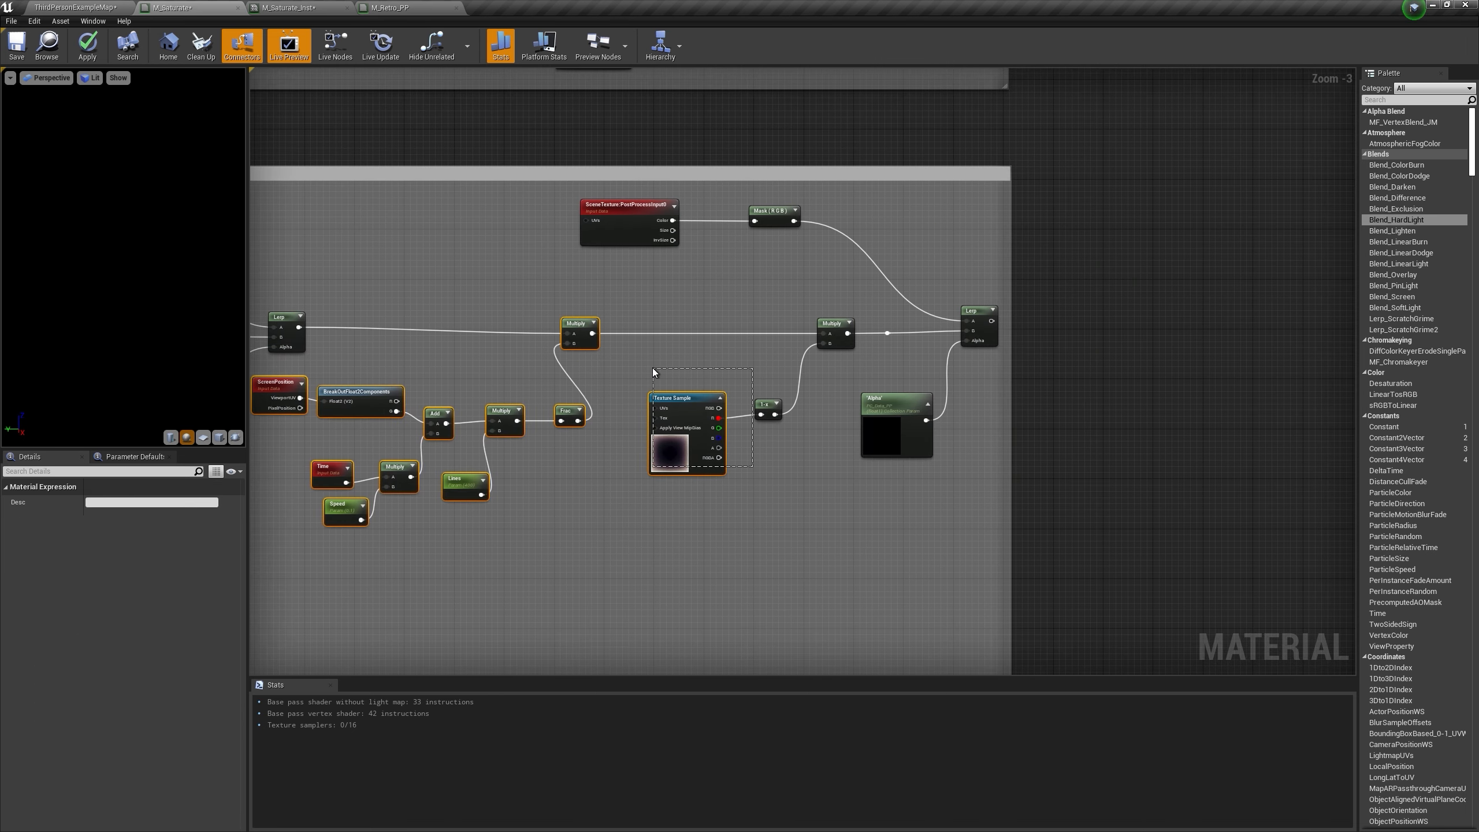
pyautogui.scroll(-1, 812, 356)
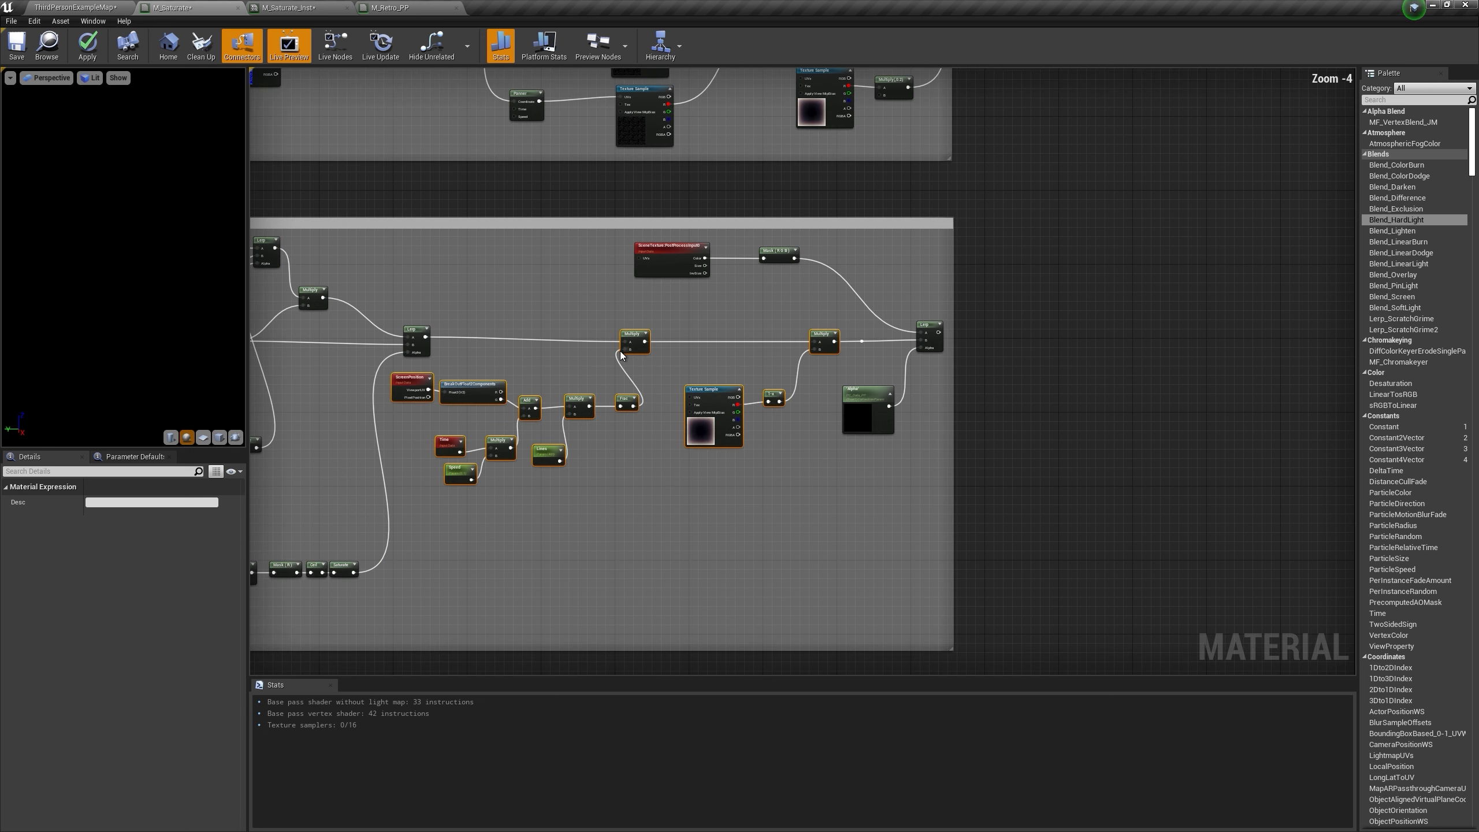
pyautogui.moveTo(641, 355); pyautogui.dragTo(894, 321, button='right')
pyautogui.rightClick(896, 316)
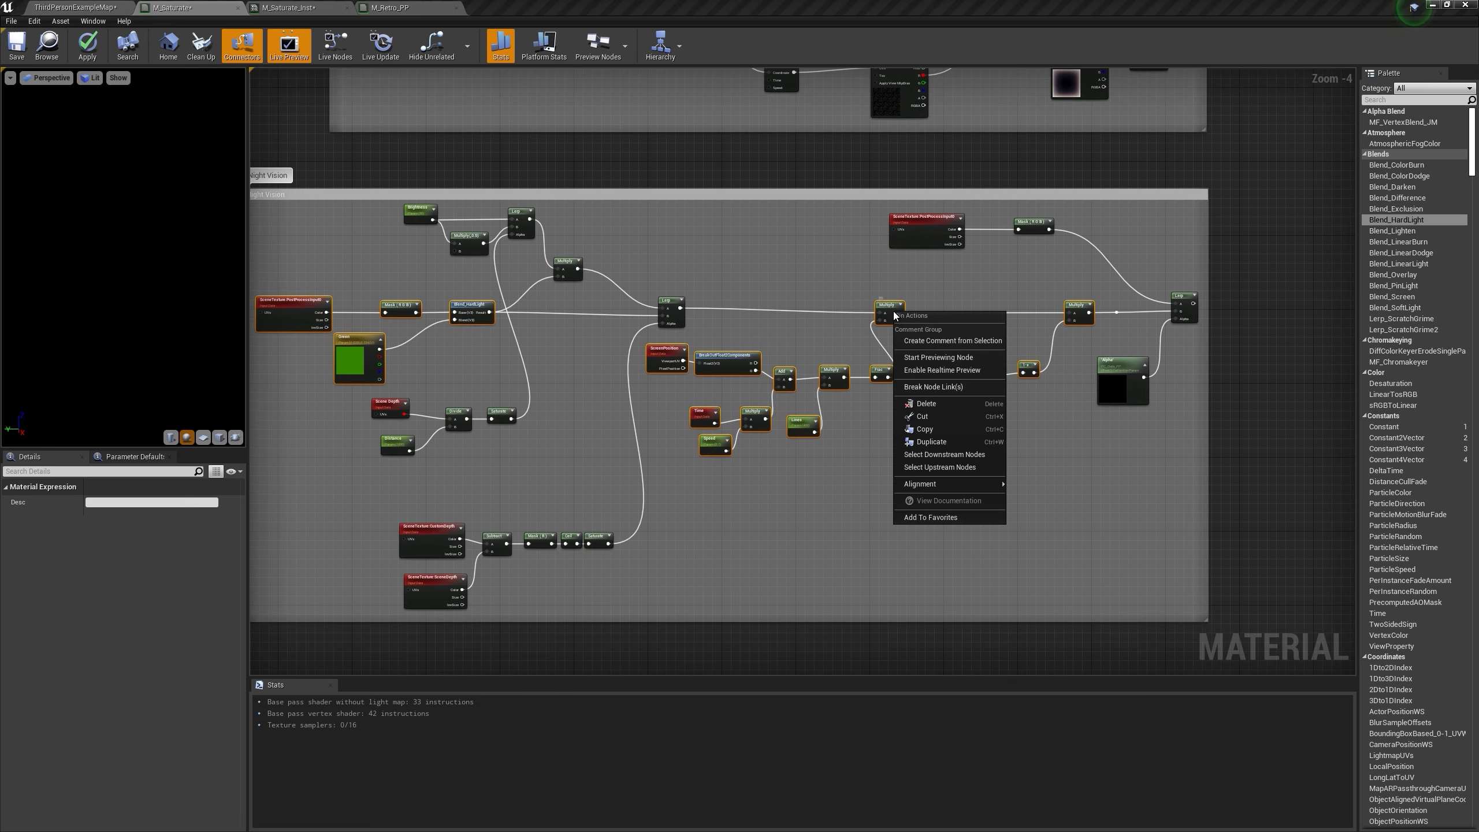
pyautogui.click(959, 429)
# Step: Paste the copied nodes in the empty area beside the Night Vision group and move the M_Saturate result node clear of them
pyautogui.moveTo(1267, 307); pyautogui.dragTo(337, 377, button='right')
pyautogui.scroll(-1, 676, 333)
pyautogui.hotkey('ctrl', 'v')
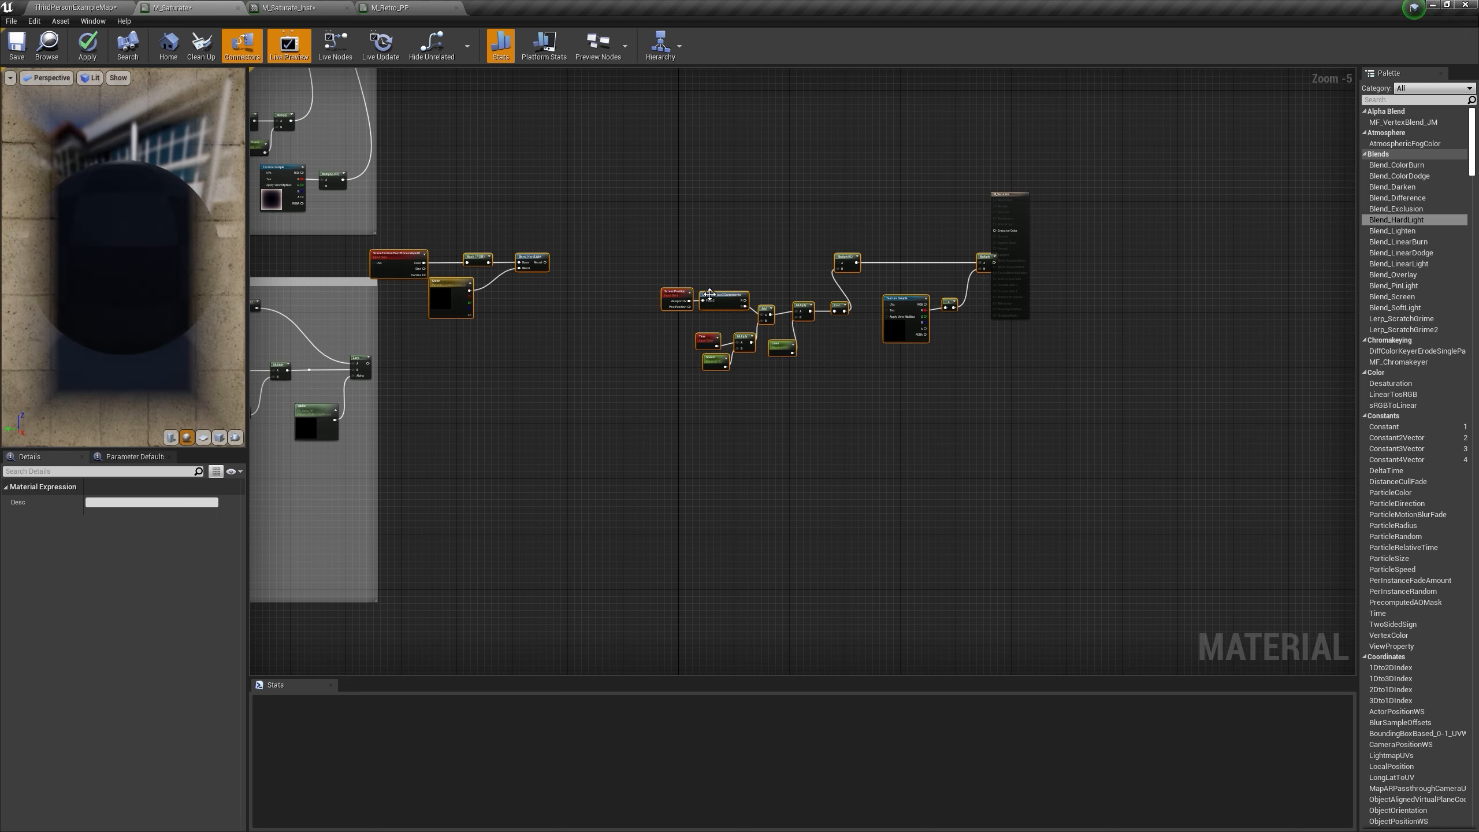
pyautogui.scroll(3, 721, 259)
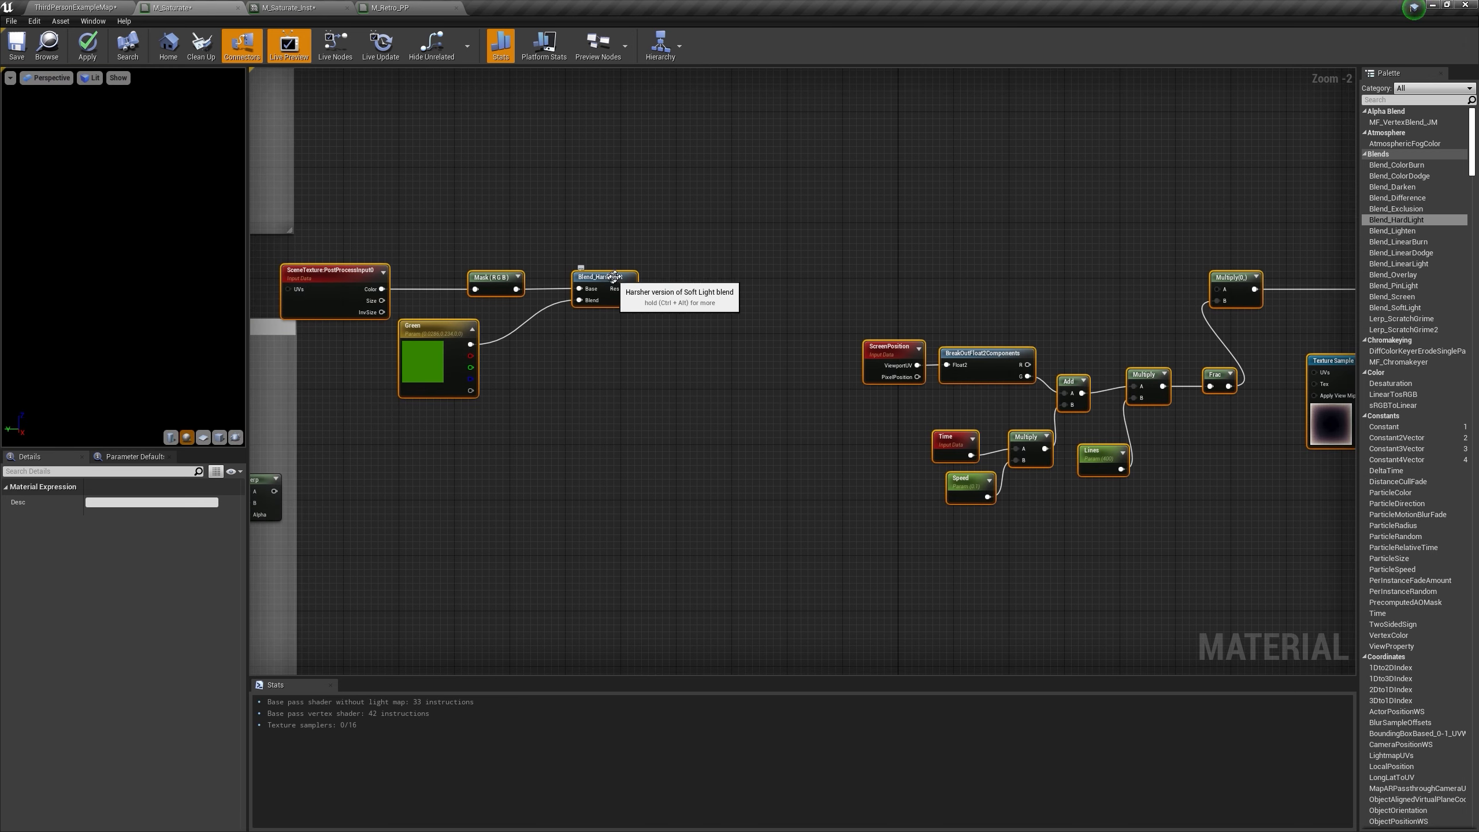
pyautogui.moveTo(614, 278); pyautogui.dragTo(781, 229)
pyautogui.moveTo(782, 228); pyautogui.dragTo(670, 228)
pyautogui.moveTo(964, 141); pyautogui.dragTo(1094, 142)
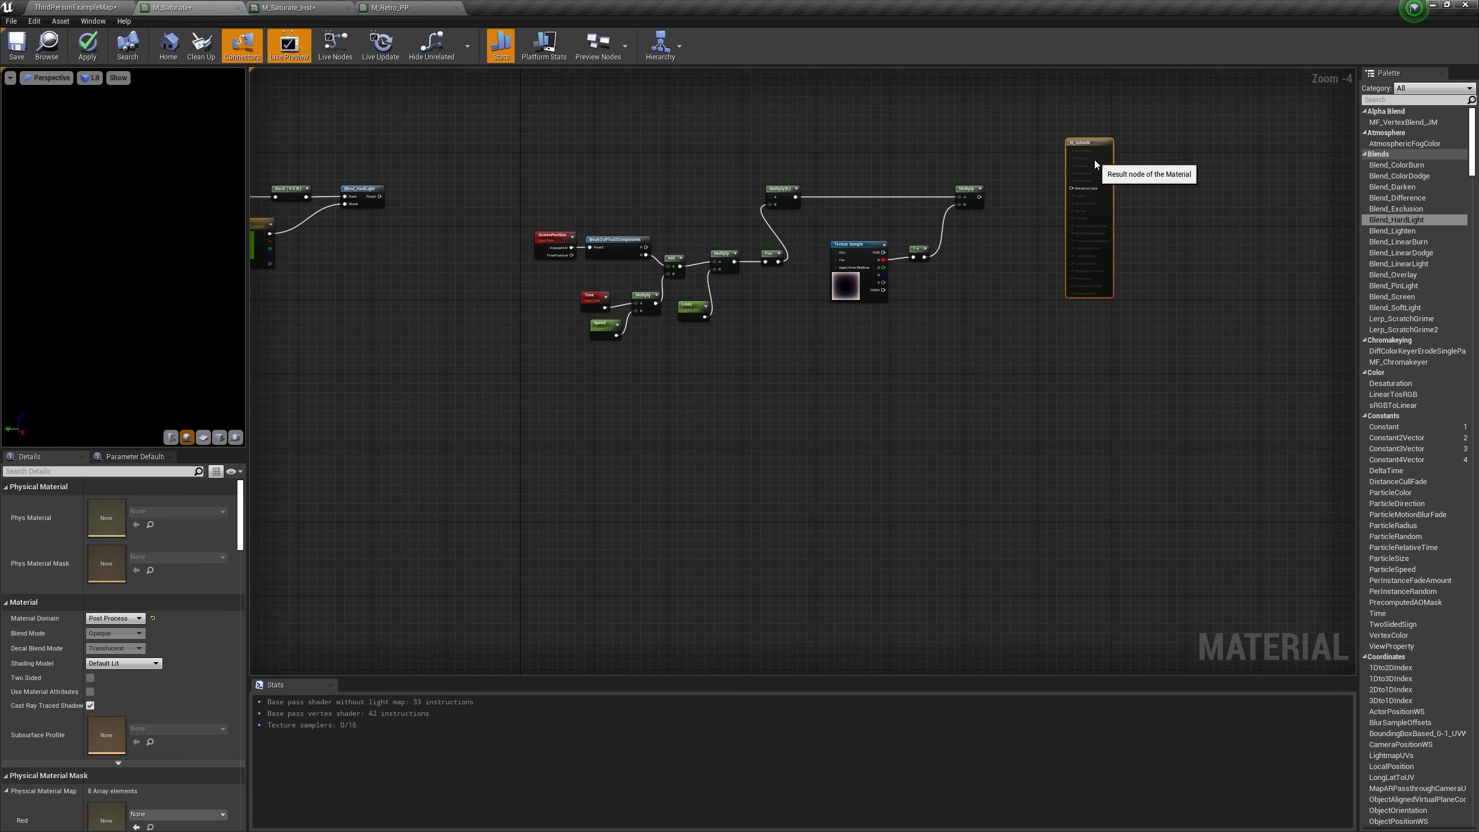
# Step: Move the pasted scanline and vignette nodes closer to the pasted tint nodes
pyautogui.moveTo(947, 391); pyautogui.dragTo(985, 389)
pyautogui.moveTo(785, 199); pyautogui.dragTo(585, 200)
pyautogui.moveTo(460, 193); pyautogui.dragTo(932, 204, button='right')
pyautogui.scroll(-1, 933, 204)
pyautogui.moveTo(717, 411); pyautogui.dragTo(947, 412, button='right')
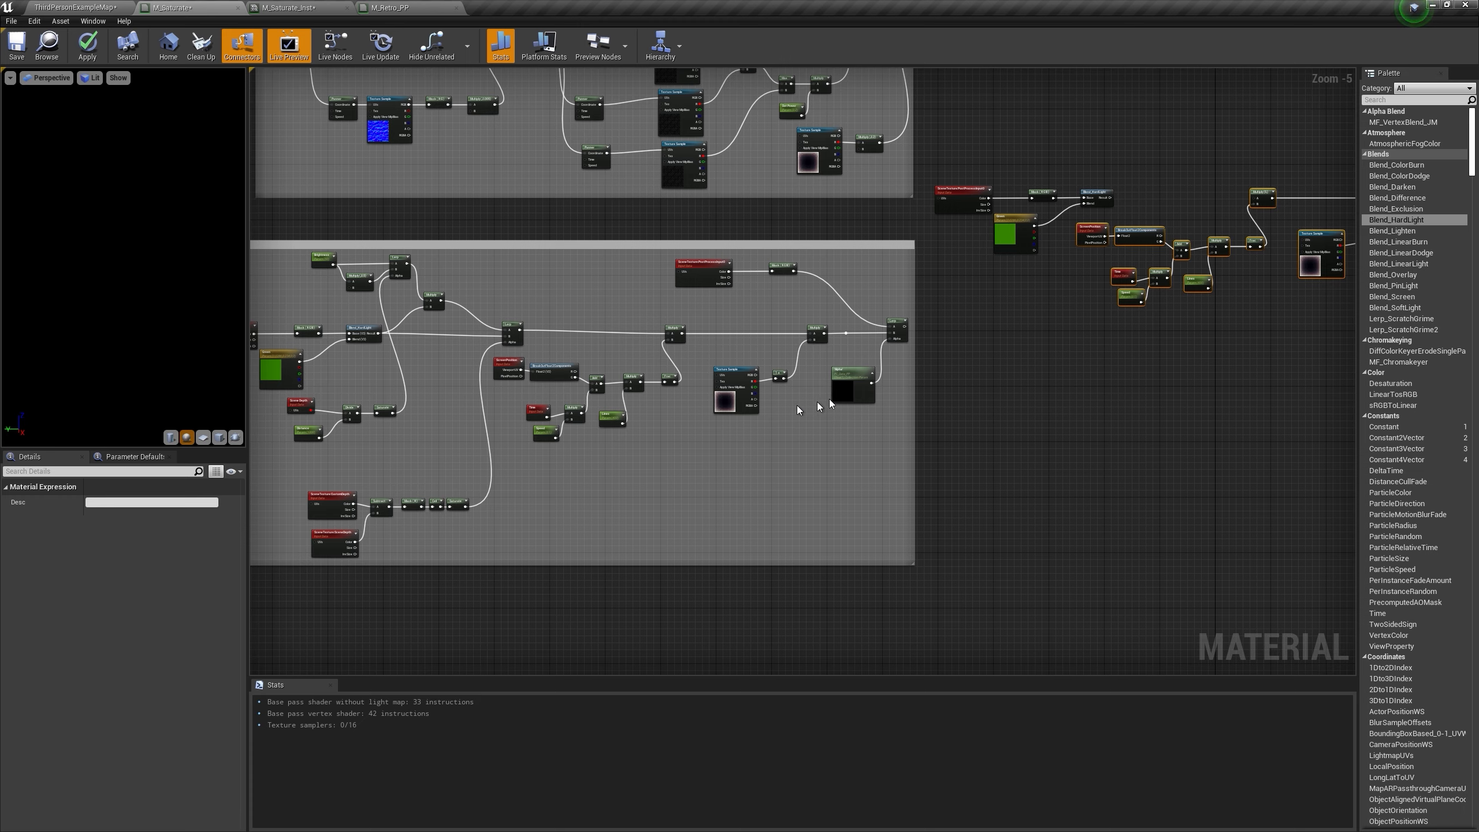
# Step: Place the pasted scene input and tint nodes above the scanline nodes and connect the Blend_HardLight result to the scanline Multiply's A input
pyautogui.scroll(3, 1055, 251)
pyautogui.moveTo(1090, 270); pyautogui.dragTo(672, 421, button='right')
pyautogui.moveTo(442, 239); pyautogui.dragTo(671, 419)
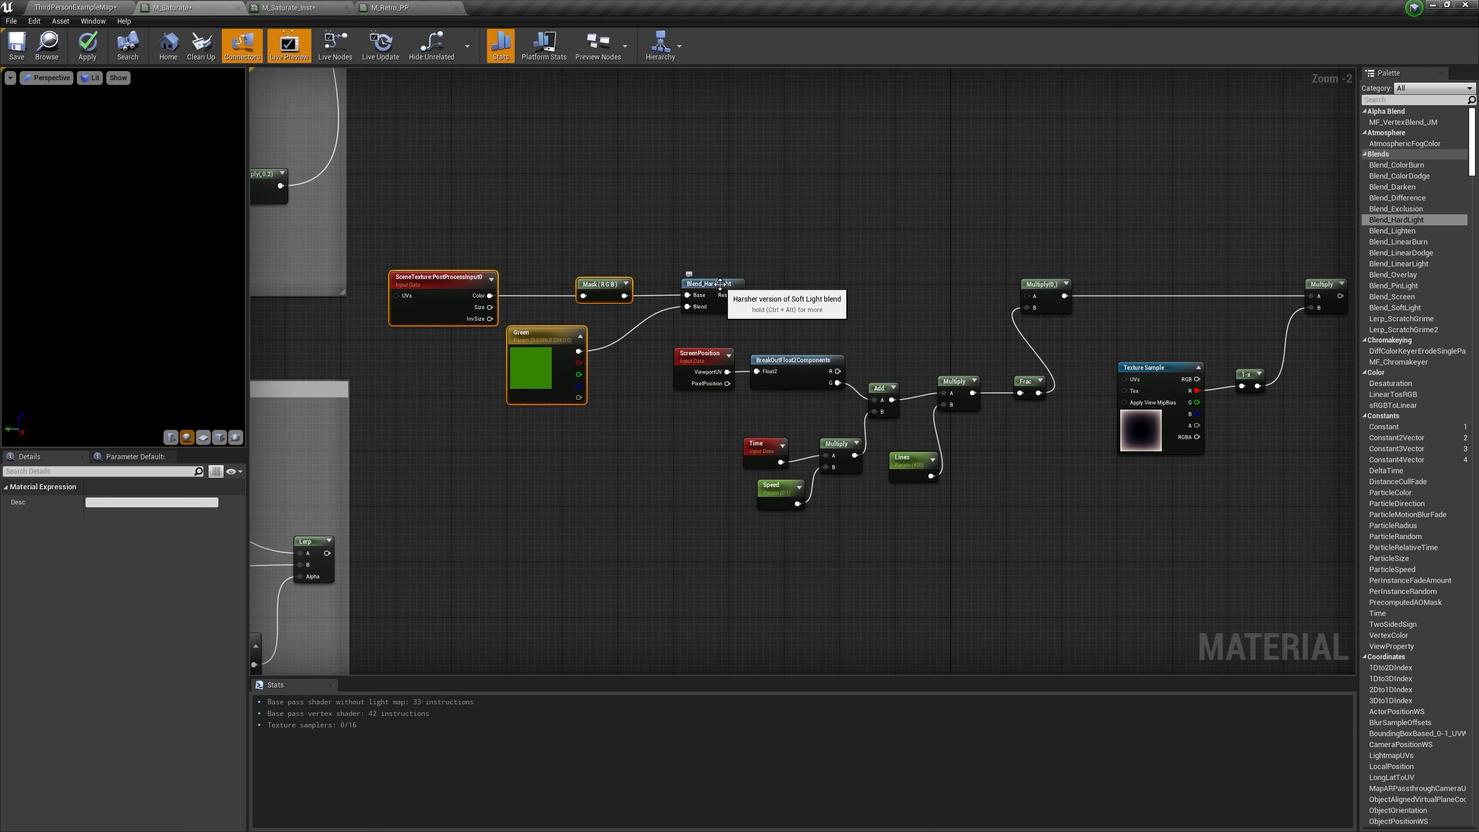
pyautogui.moveTo(724, 284); pyautogui.dragTo(765, 238)
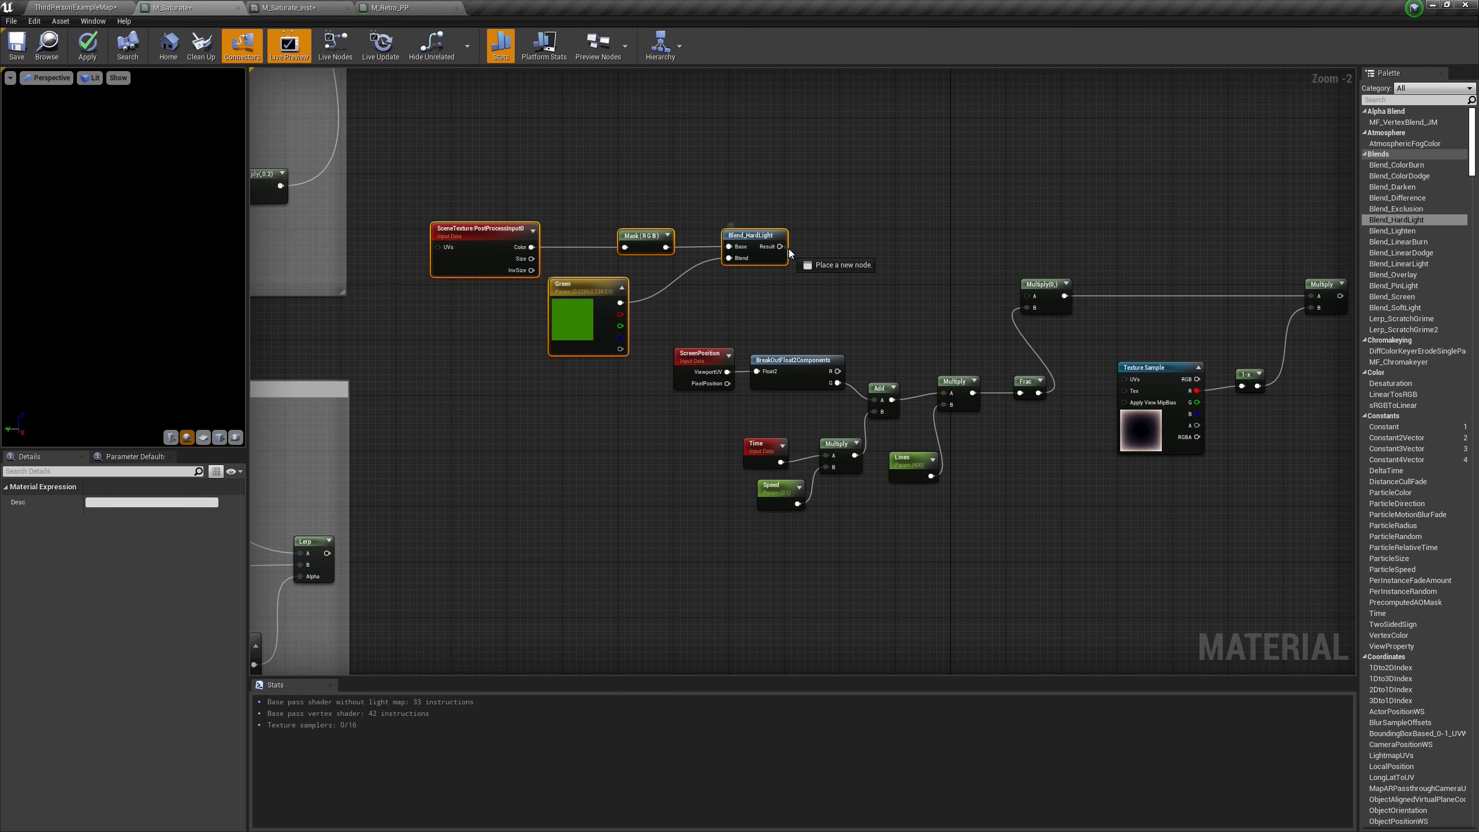
pyautogui.moveTo(1030, 291); pyautogui.dragTo(1031, 292)
pyautogui.scroll(-4, 1151, 341)
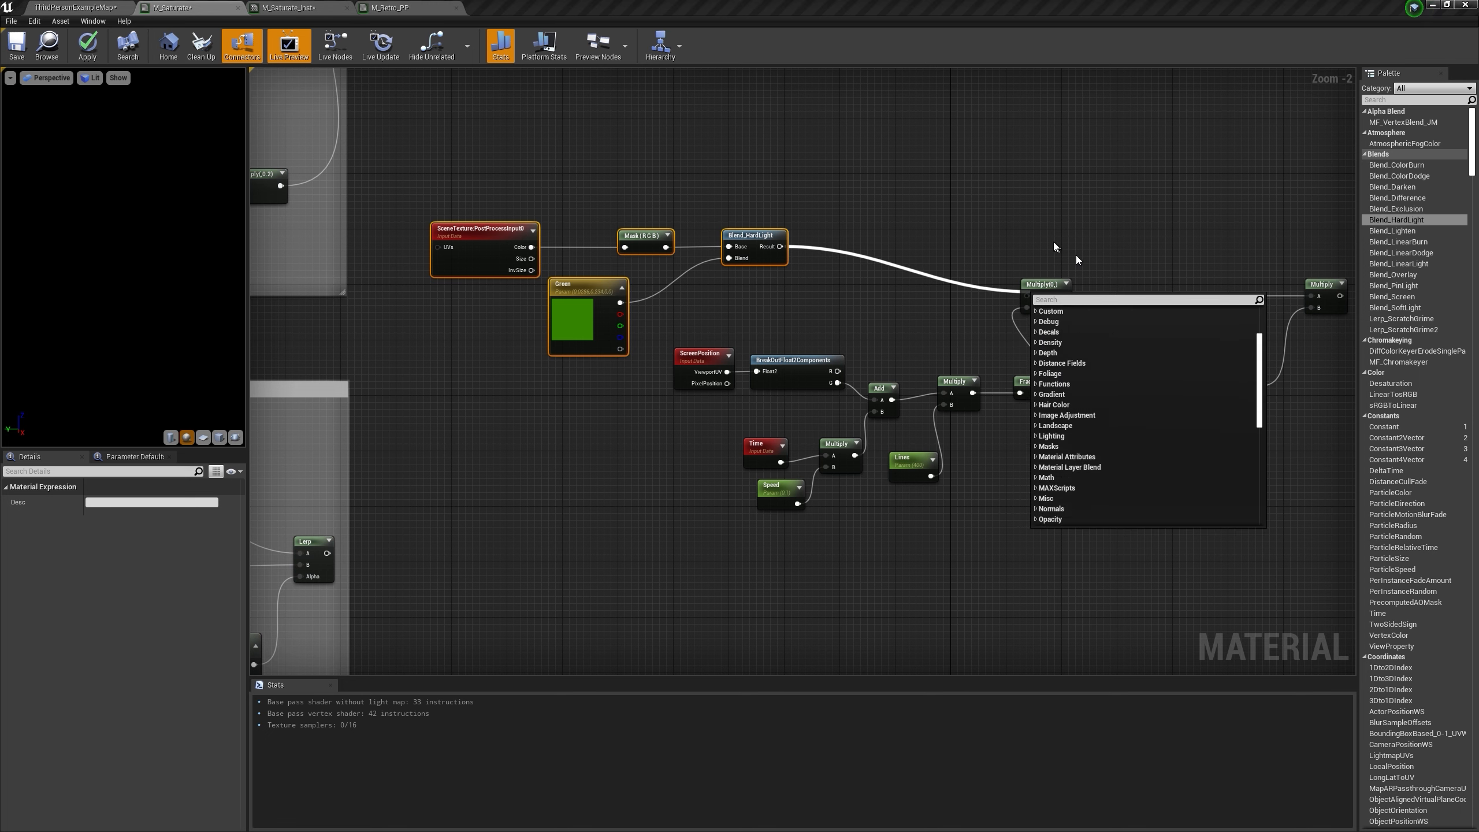
pyautogui.click(855, 315)
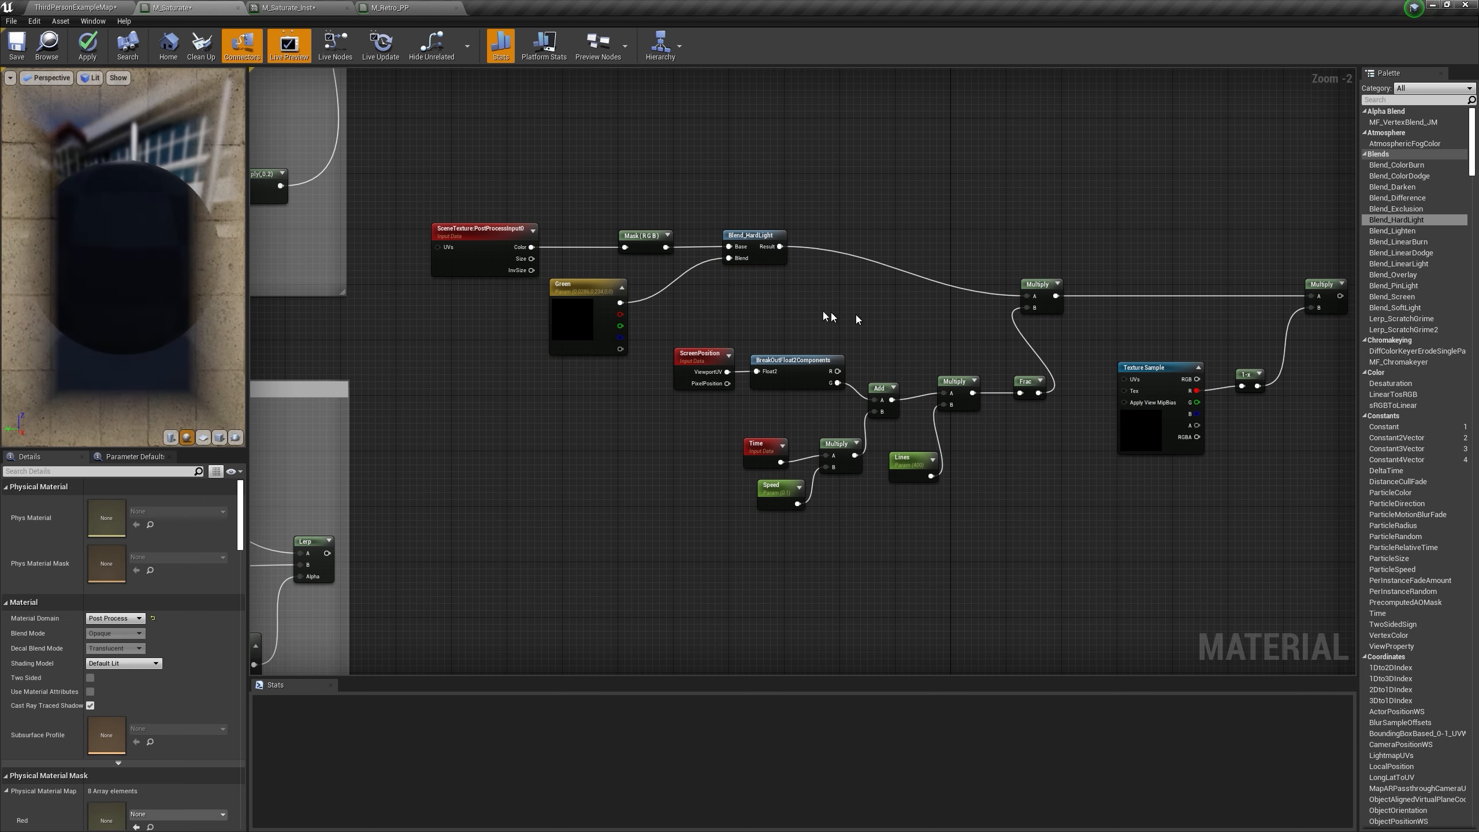
# Step: Change the pasted Green parameter's colour to a pale orange of 0.943, 0.651, 0.367
pyautogui.click(584, 295)
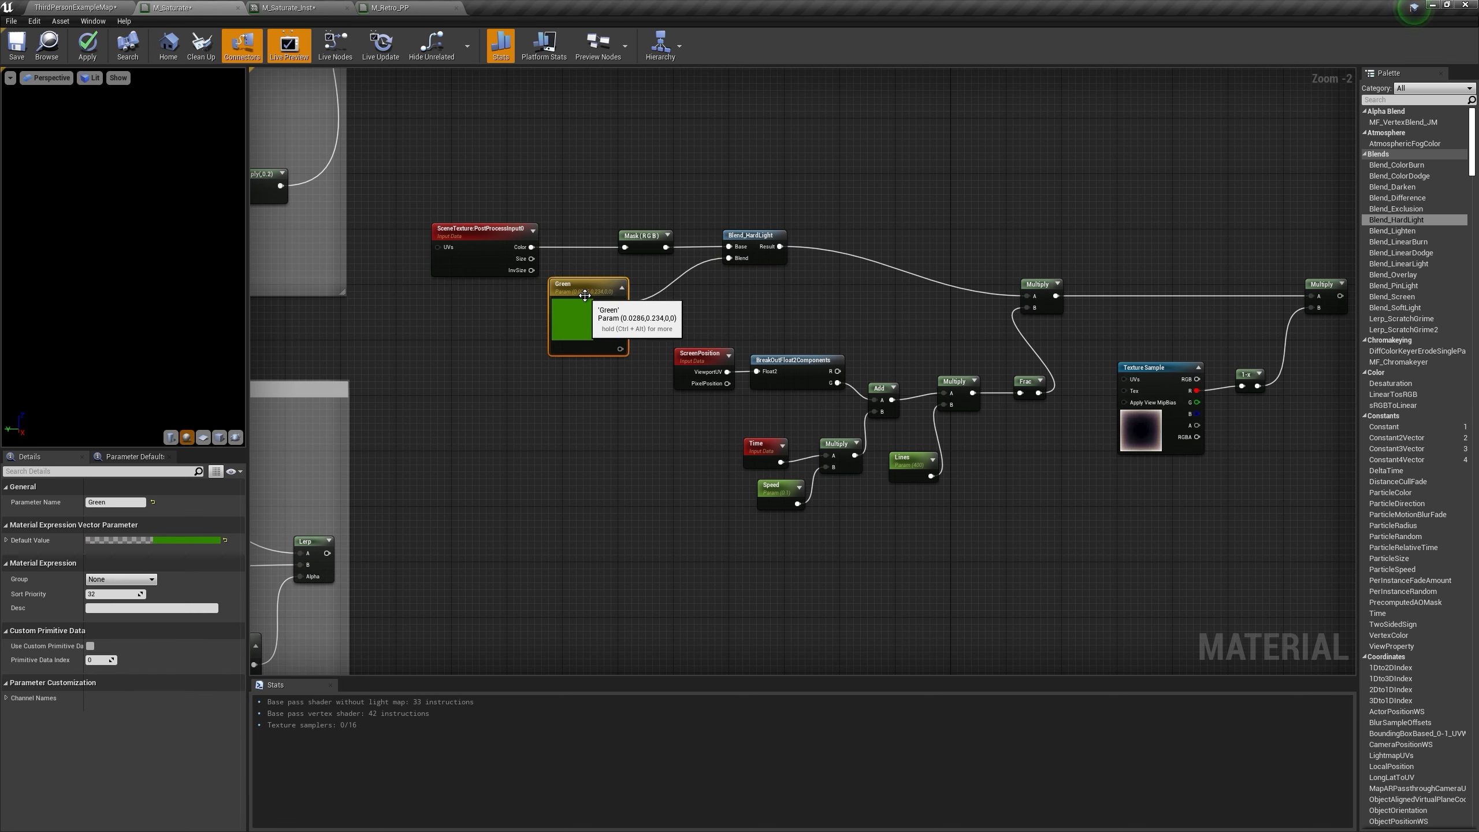
pyautogui.click(206, 544)
pyautogui.click(324, 644)
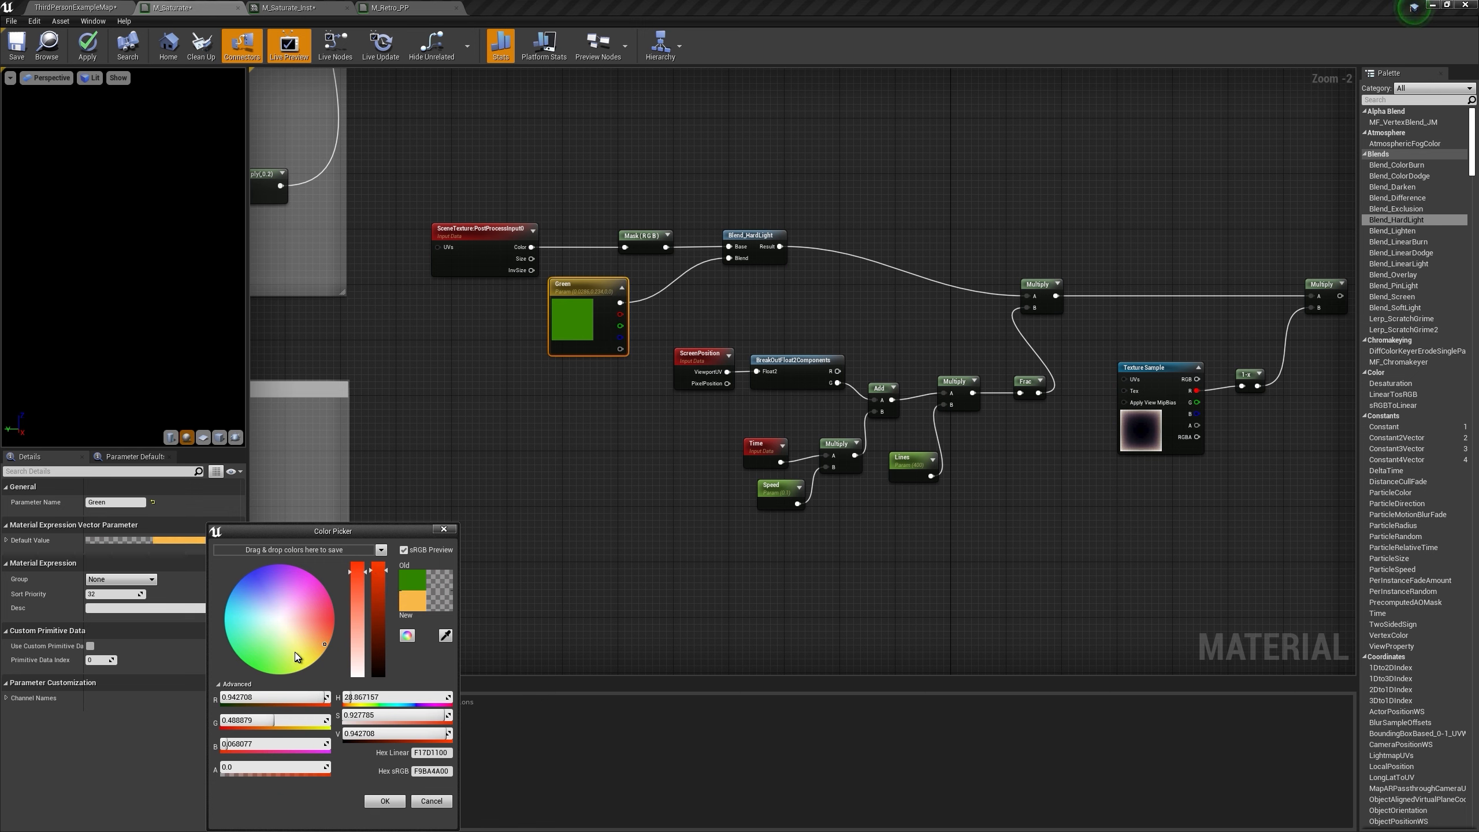
pyautogui.moveTo(304, 635); pyautogui.dragTo(308, 636)
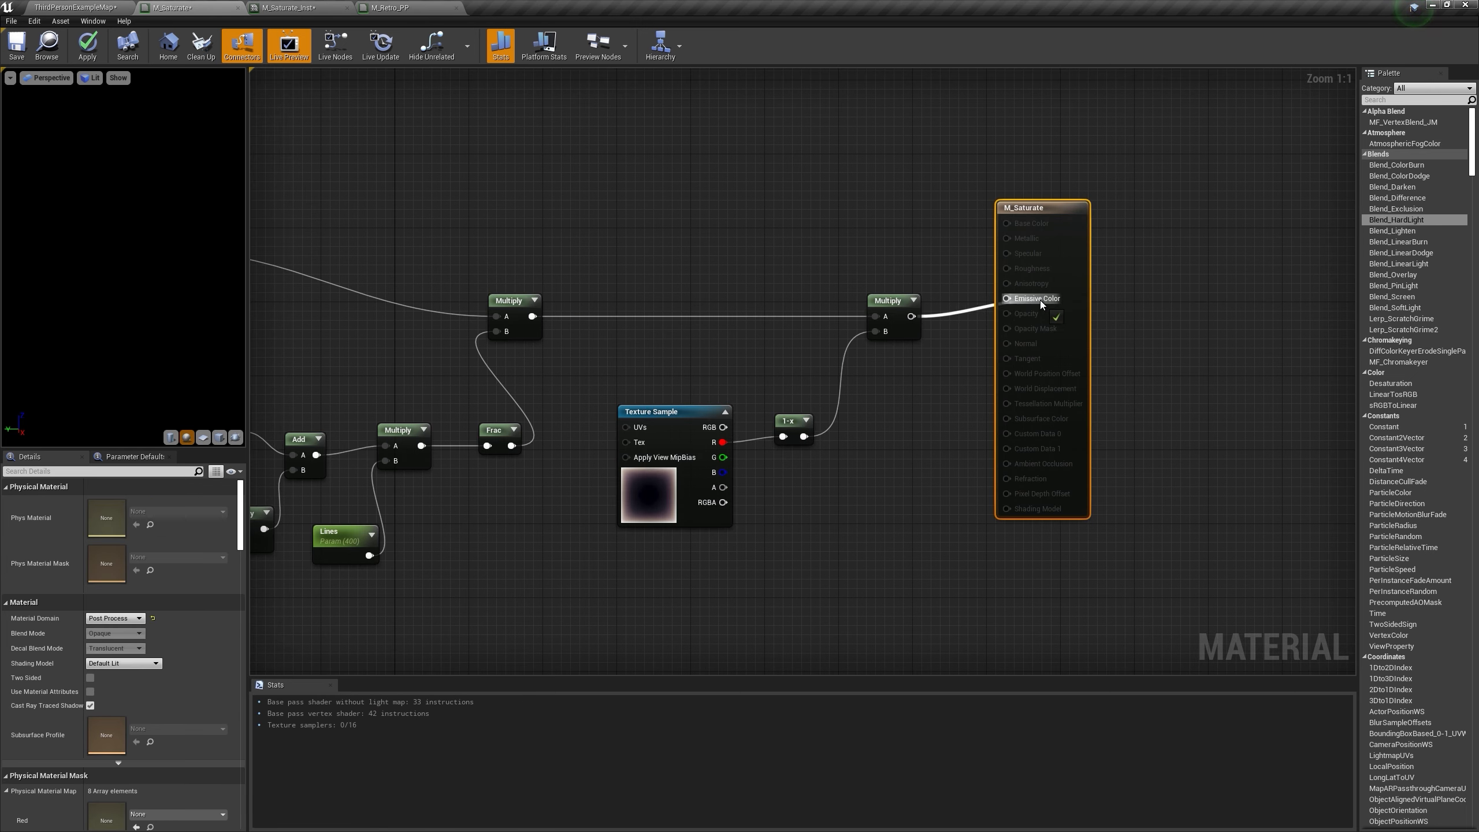
# Step: Connect the vignette Multiply to M_Saturate's Emissive Color, apply the material and view the effect in the level
pyautogui.moveTo(1040, 301); pyautogui.dragTo(1040, 301)
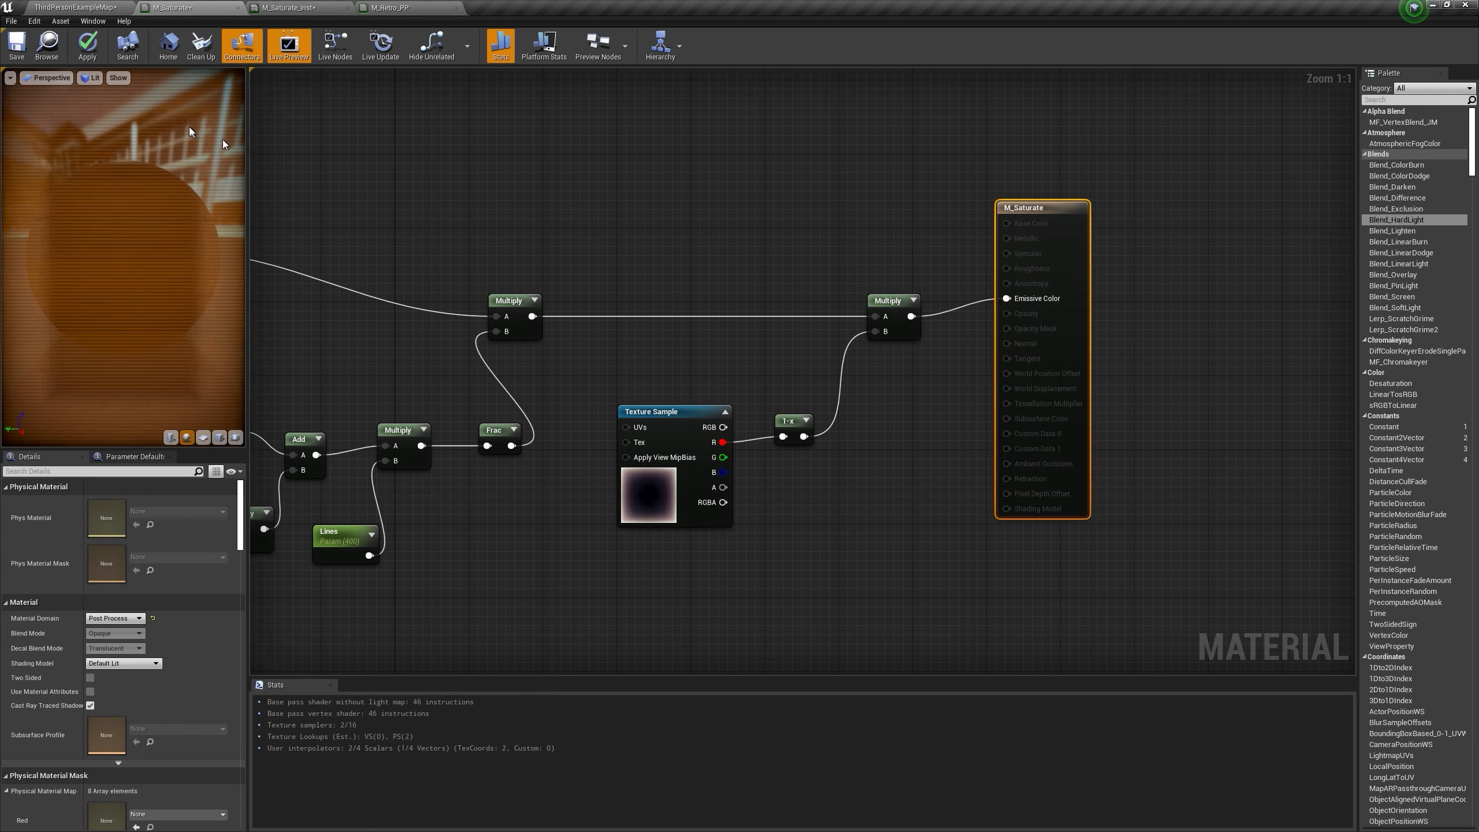
pyautogui.click(86, 46)
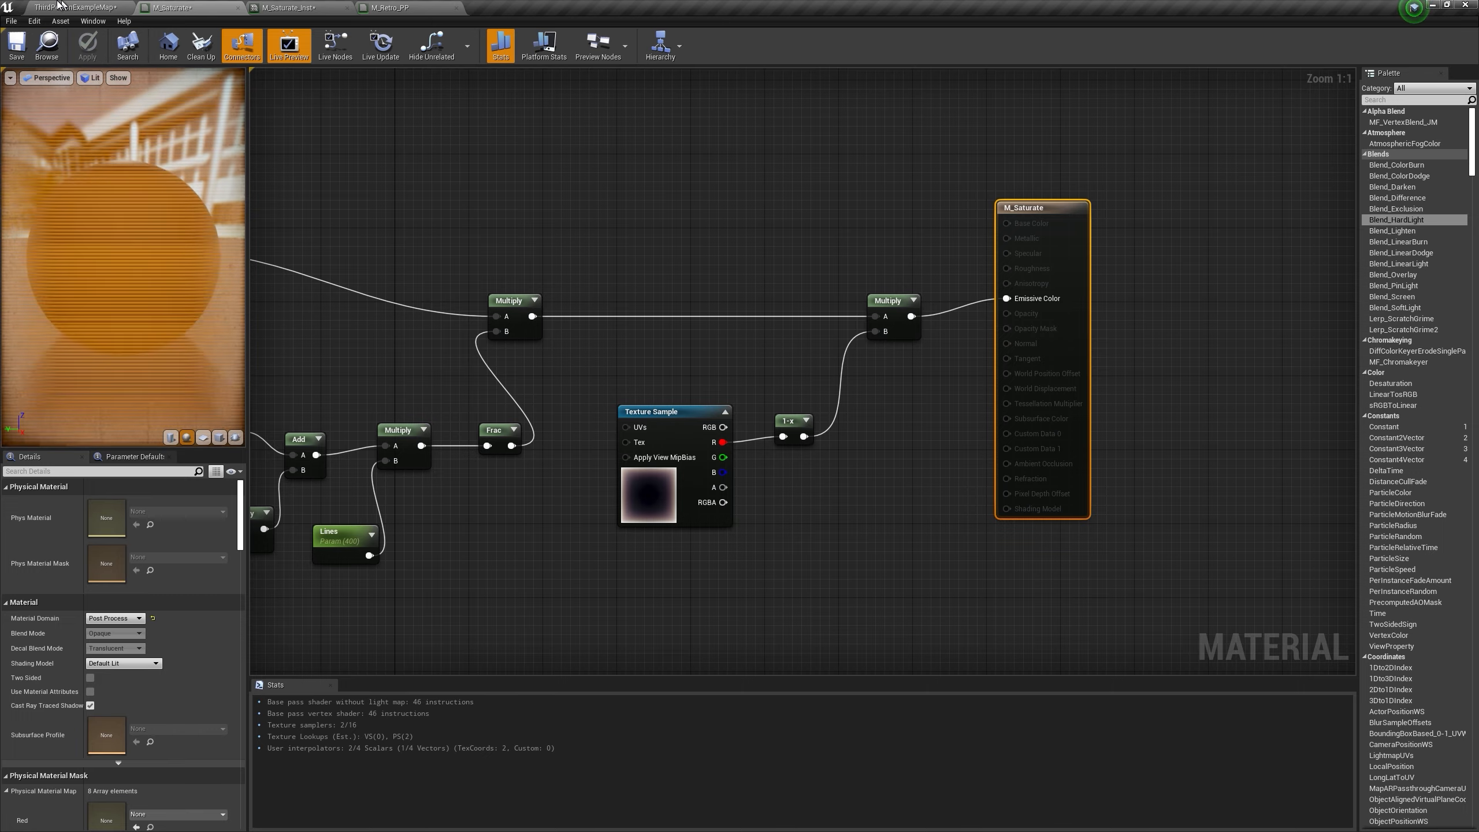
pyautogui.click(75, 7)
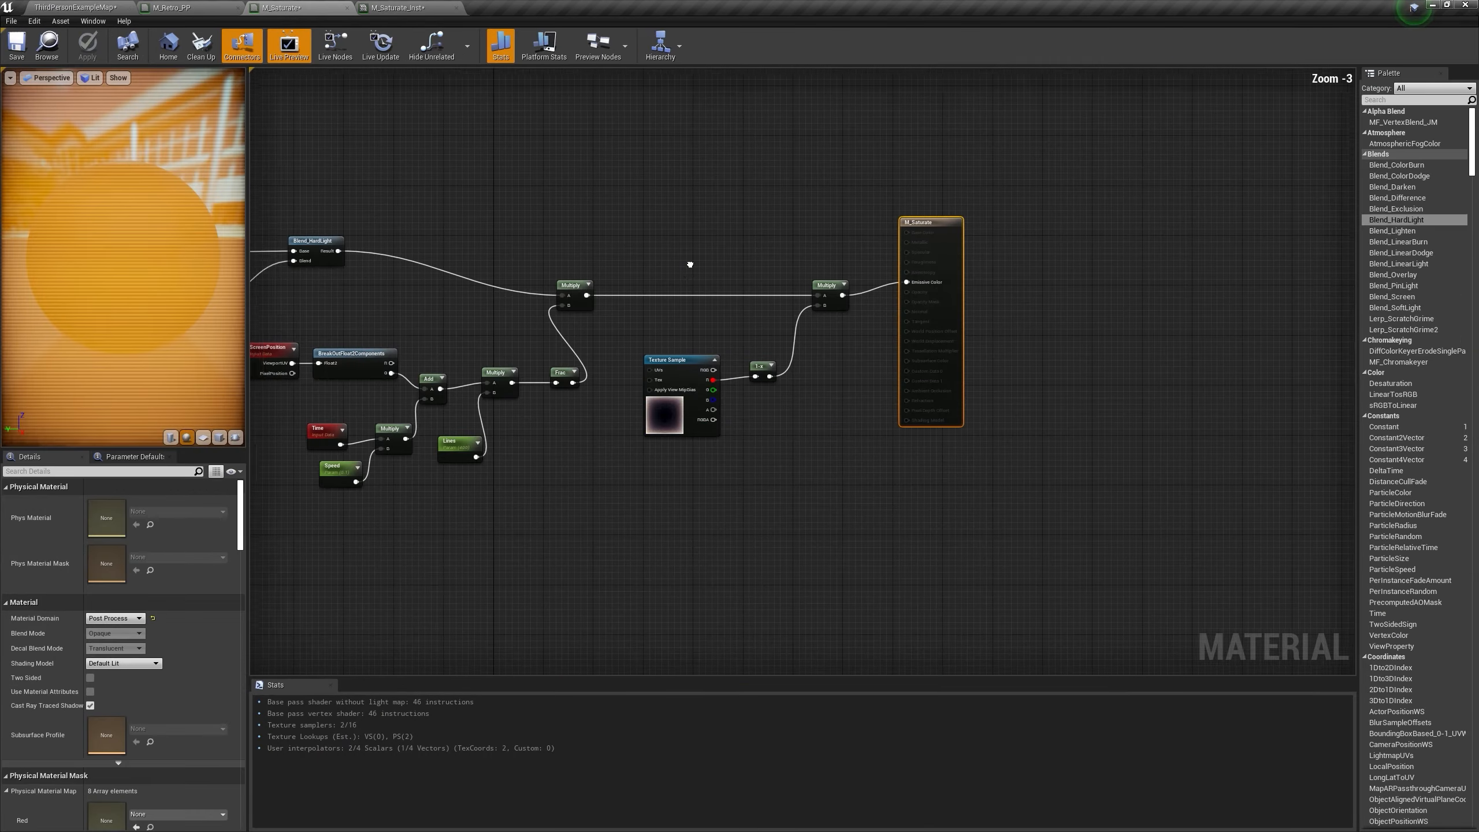
# Step: Add a Lerp before the result node, feeding the masked scene colour into A, the vignette Multiply into B and the output to Emissive Color
pyautogui.moveTo(690, 264); pyautogui.dragTo(877, 269, button='right')
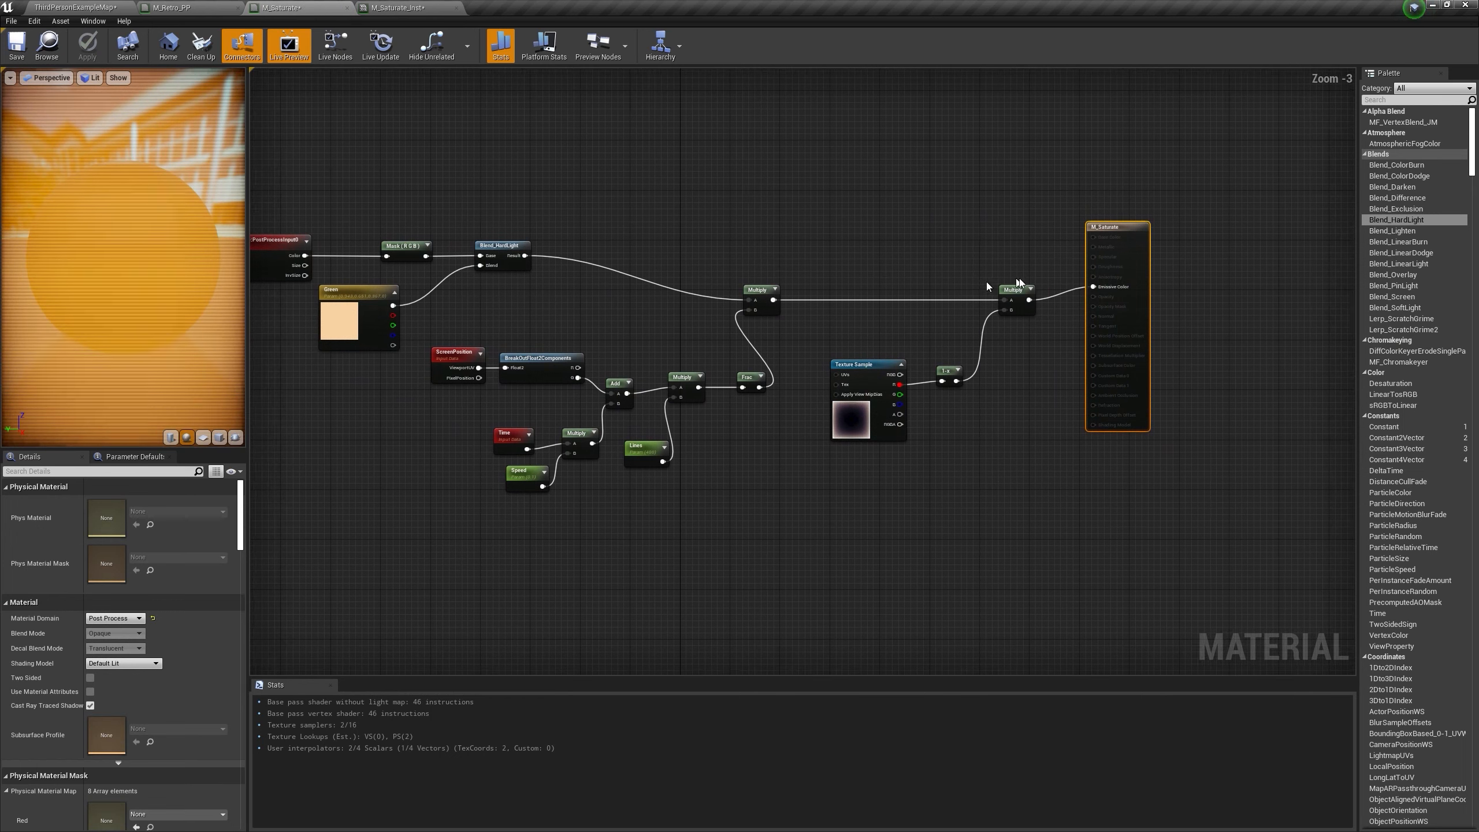
pyautogui.moveTo(1121, 281); pyautogui.dragTo(1189, 287)
pyautogui.press('l')
pyautogui.click(1101, 226)
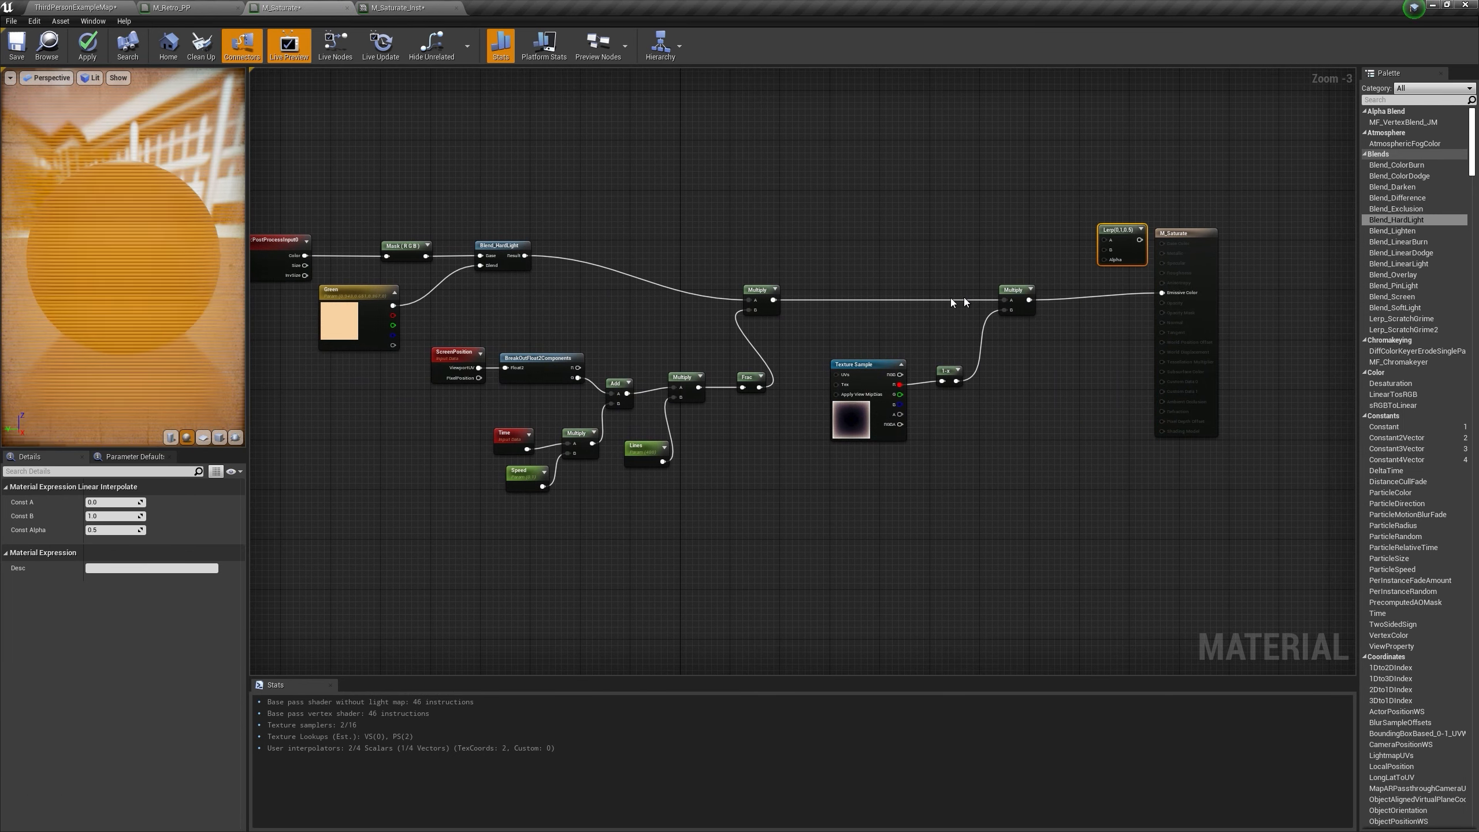
pyautogui.moveTo(303, 204); pyautogui.dragTo(362, 224, button='right')
pyautogui.moveTo(349, 233); pyautogui.dragTo(1163, 260)
pyautogui.scroll(3, 1163, 260)
pyautogui.moveTo(860, 362); pyautogui.dragTo(1061, 348)
# Step: Add a scalar parameter named Alpha with default 0.5 to the Lerp's Alpha input, apply the material and view it in the level
pyautogui.click(857, 447)
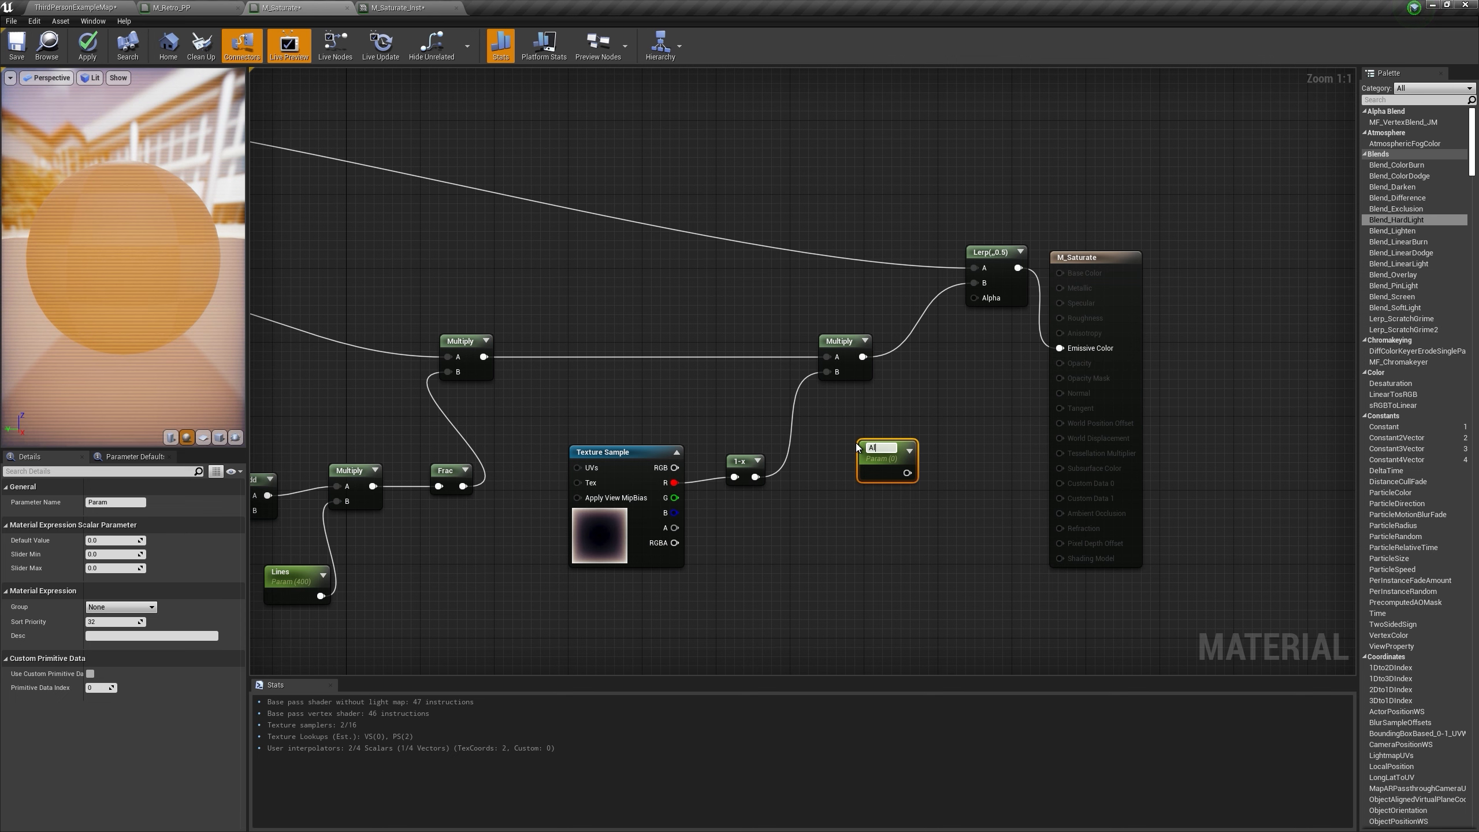
pyautogui.moveTo(909, 469); pyautogui.dragTo(974, 298)
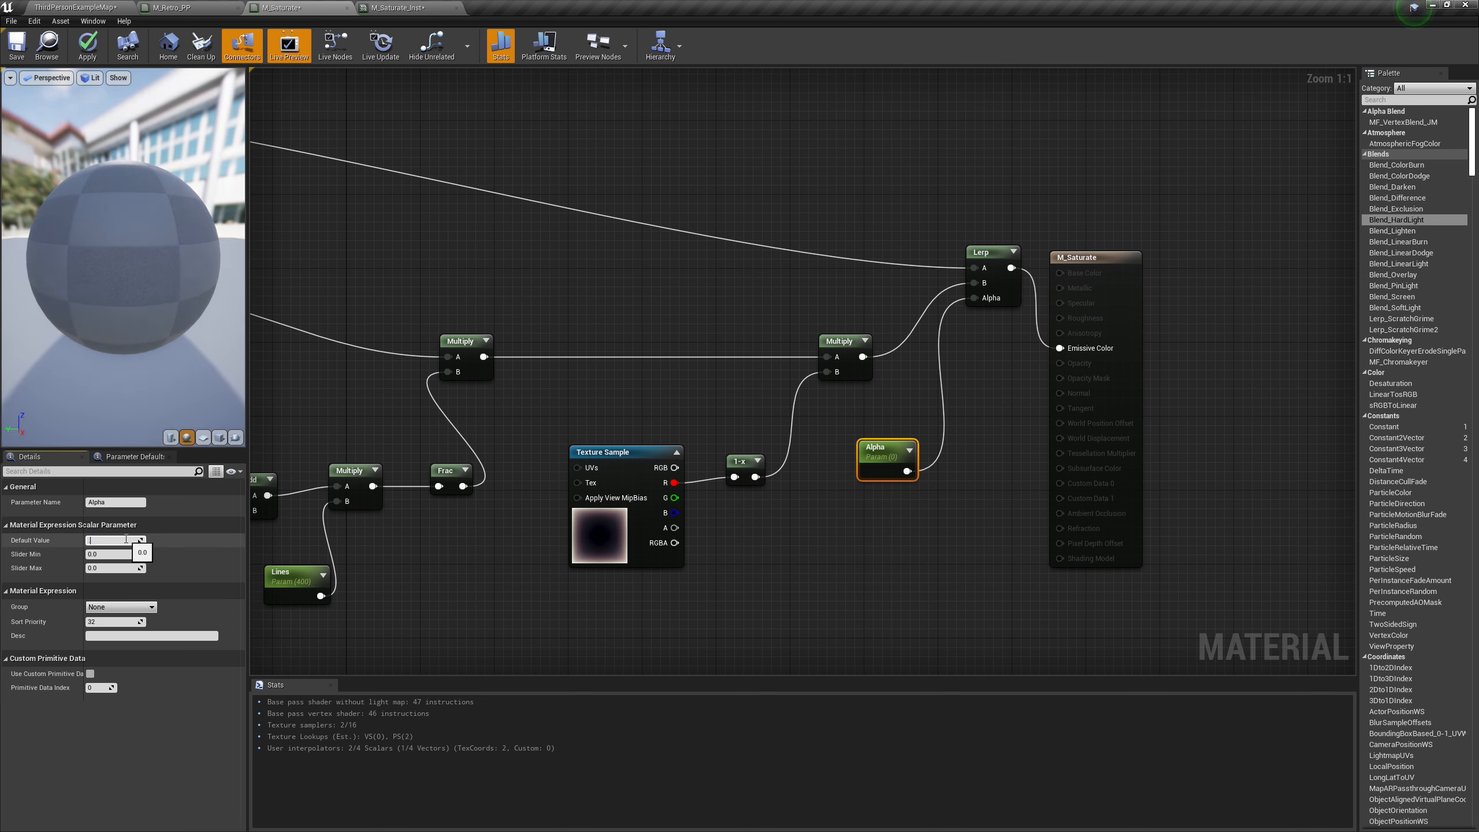
pyautogui.press('Return')
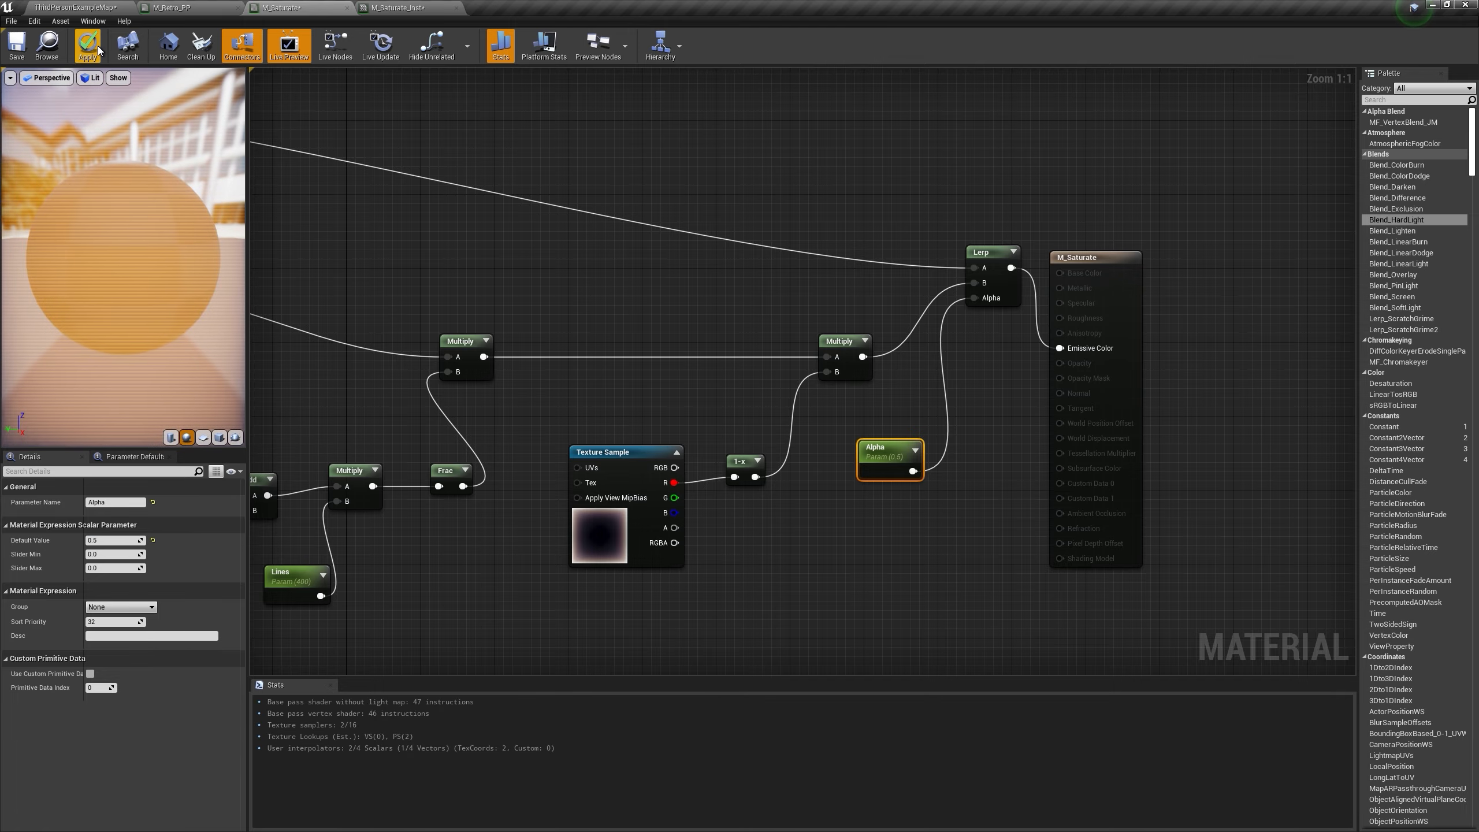
pyautogui.click(97, 47)
pyautogui.click(106, 8)
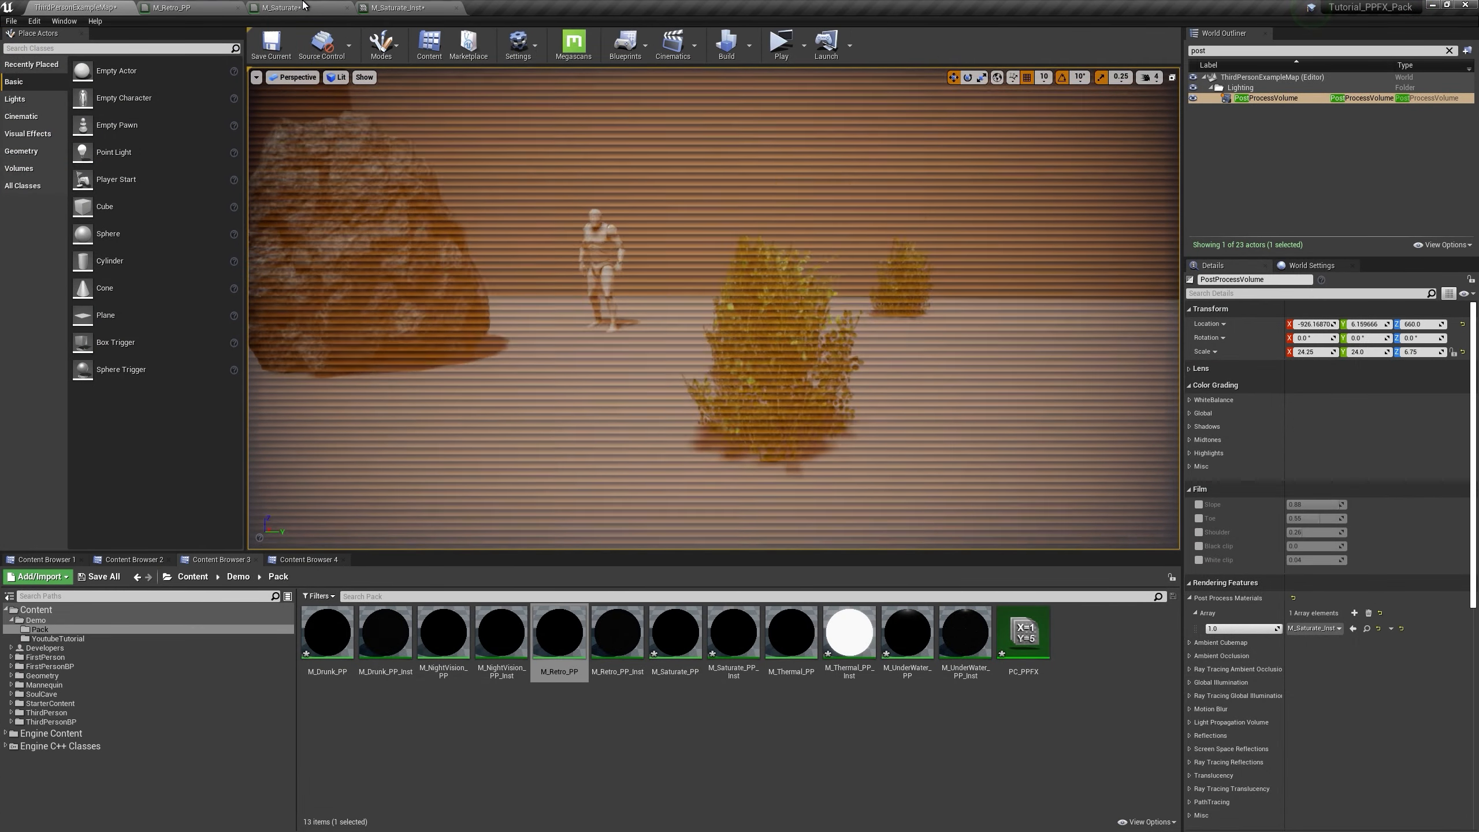
# Step: Set the Green tint parameter in M_Saturate to a muted grey-beige of about 0.401, 0.359, 0.317
pyautogui.click(302, 4)
pyautogui.scroll(-2, 603, 306)
pyautogui.moveTo(604, 306); pyautogui.dragTo(1096, 292, button='right')
pyautogui.scroll(2, 517, 342)
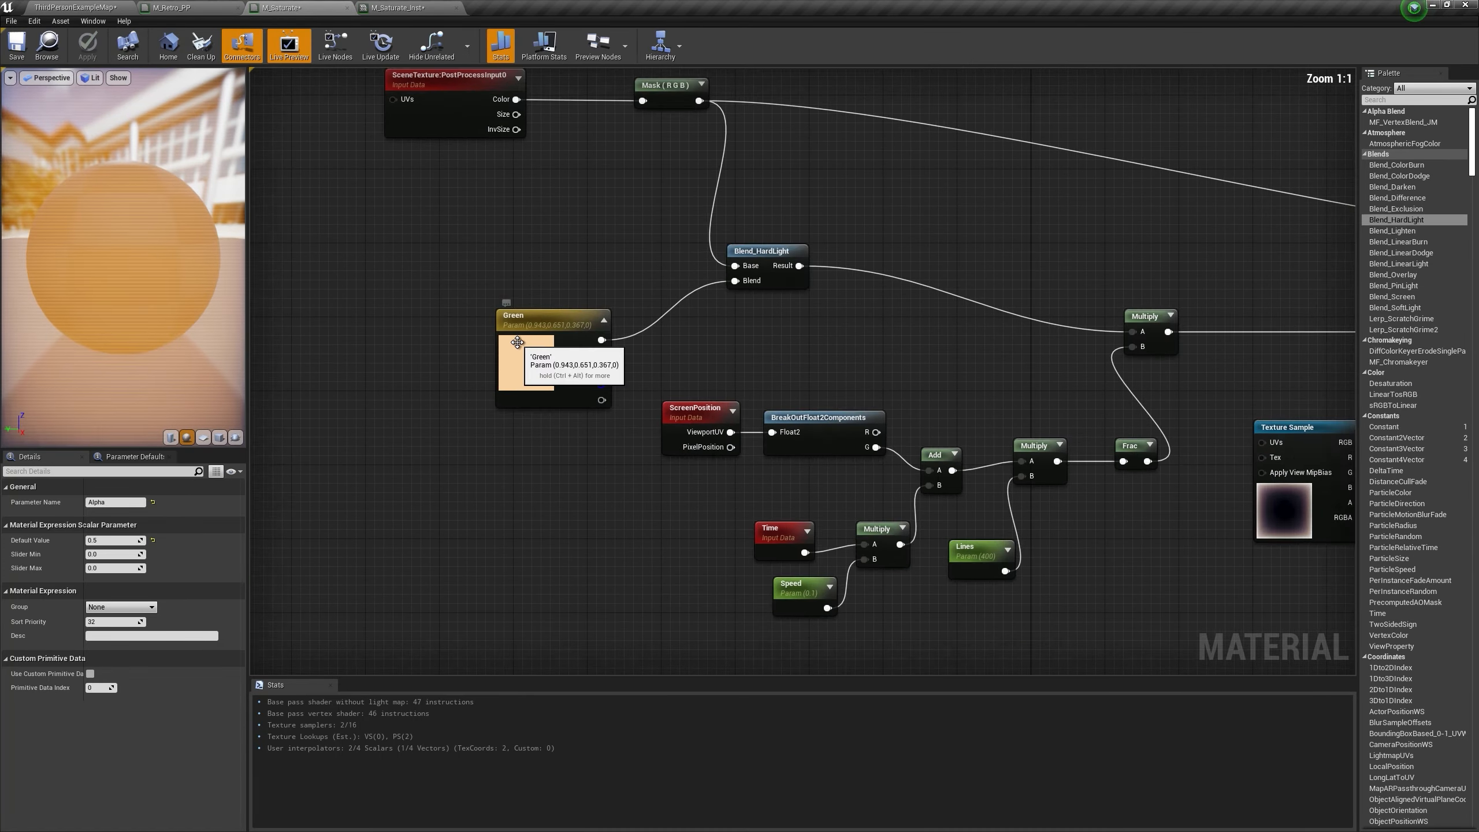
pyautogui.click(517, 343)
pyautogui.click(199, 541)
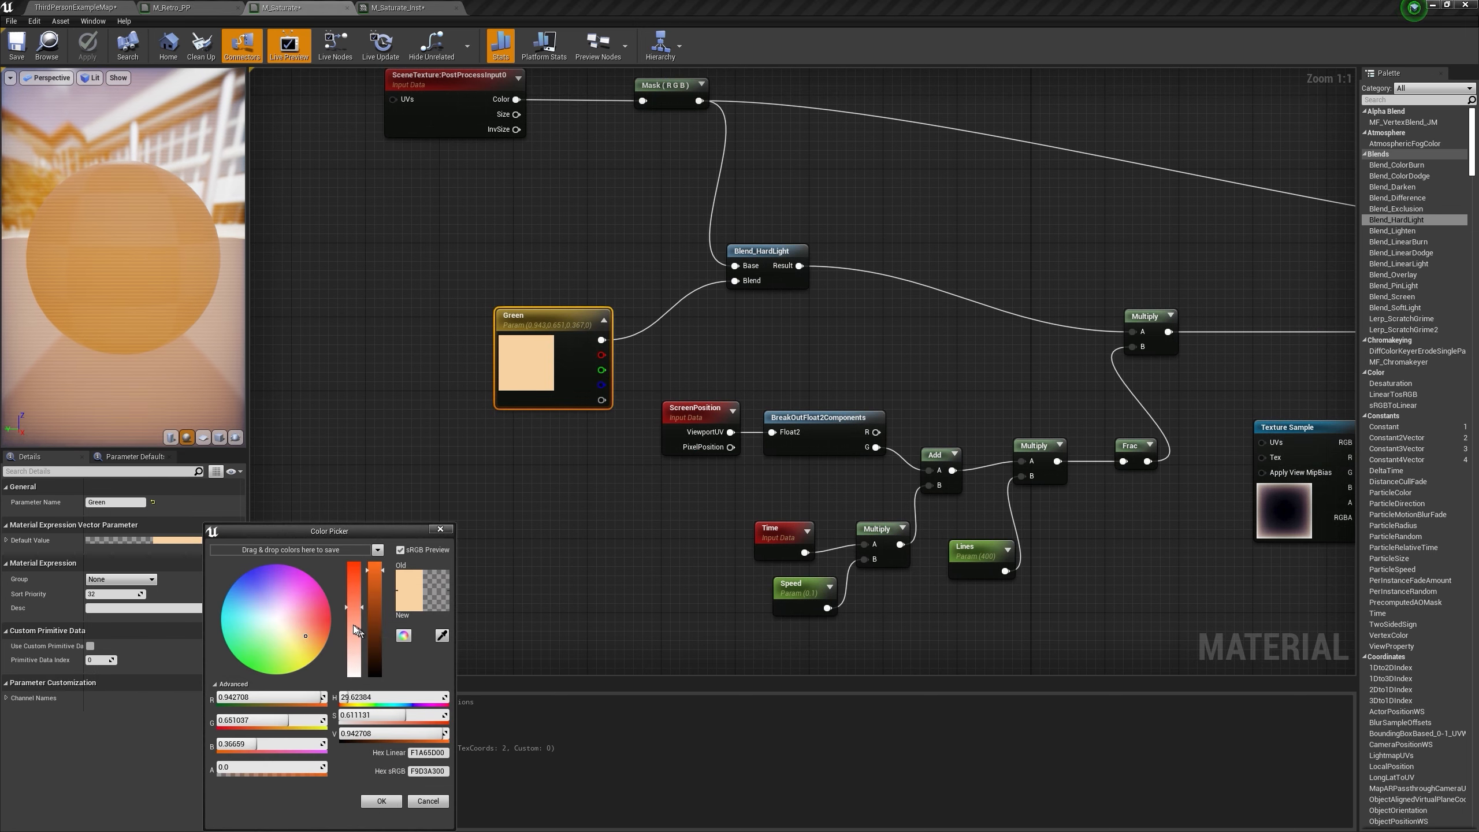
pyautogui.click(371, 632)
pyautogui.click(382, 801)
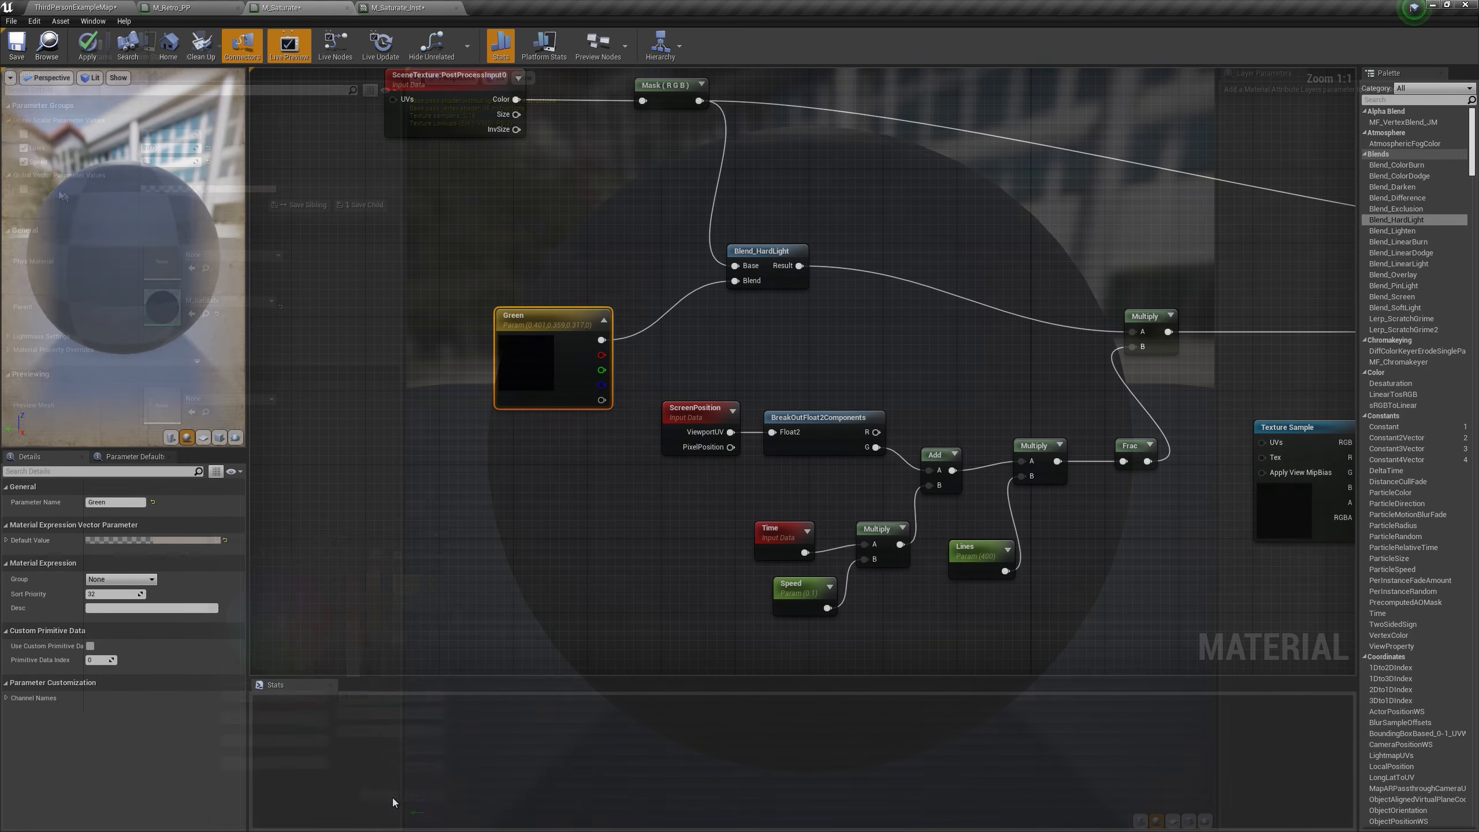
# Step: Float the M_Saturate instance window over the level and override its Green colour with an amber of about 0.651, 0.441, 0.122
pyautogui.click(402, 7)
pyautogui.moveTo(419, 6); pyautogui.dragTo(823, 274)
pyautogui.click(76, 7)
pyautogui.click(834, 461)
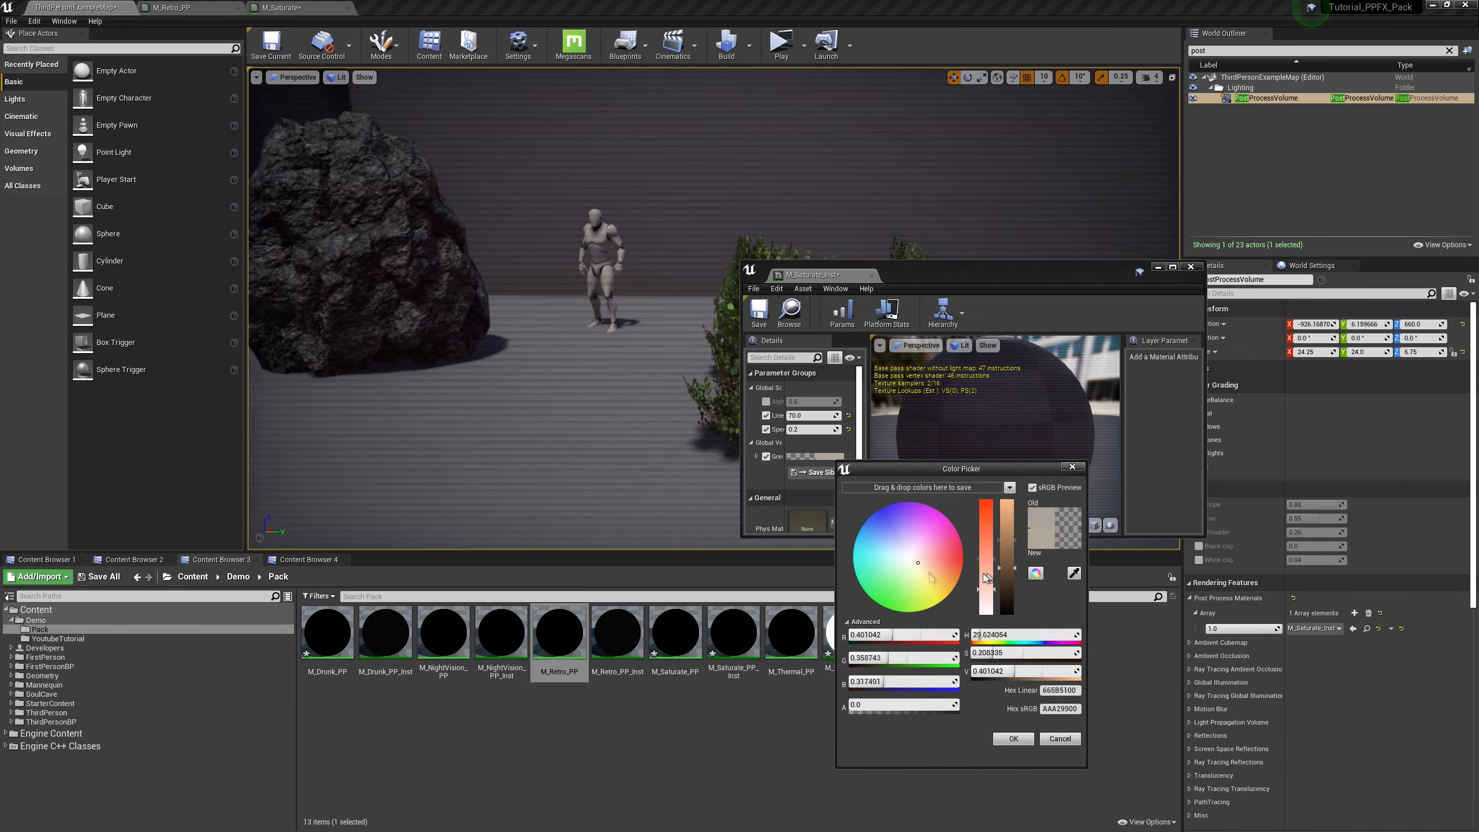
pyautogui.click(945, 583)
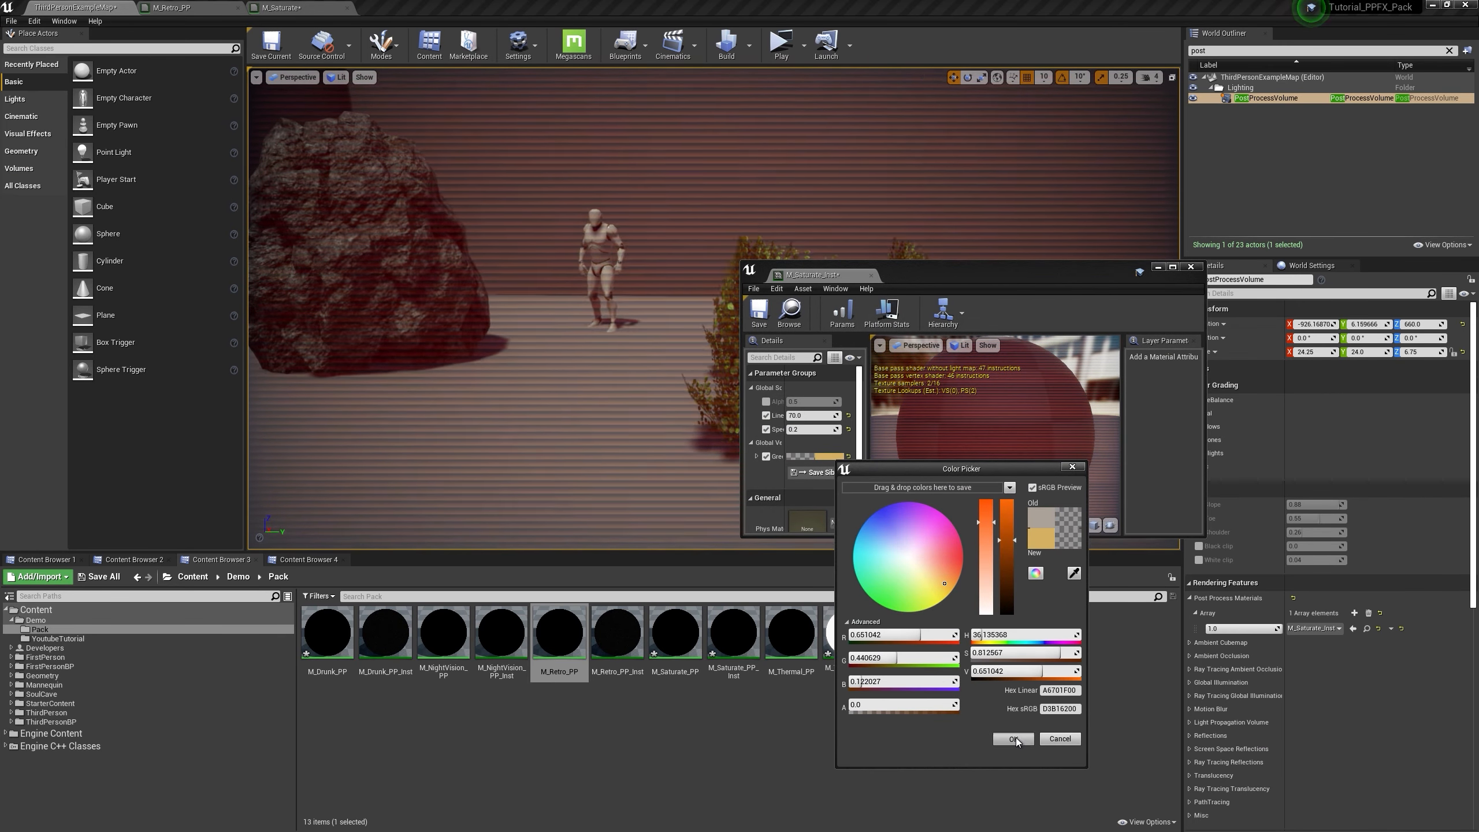
pyautogui.click(1013, 738)
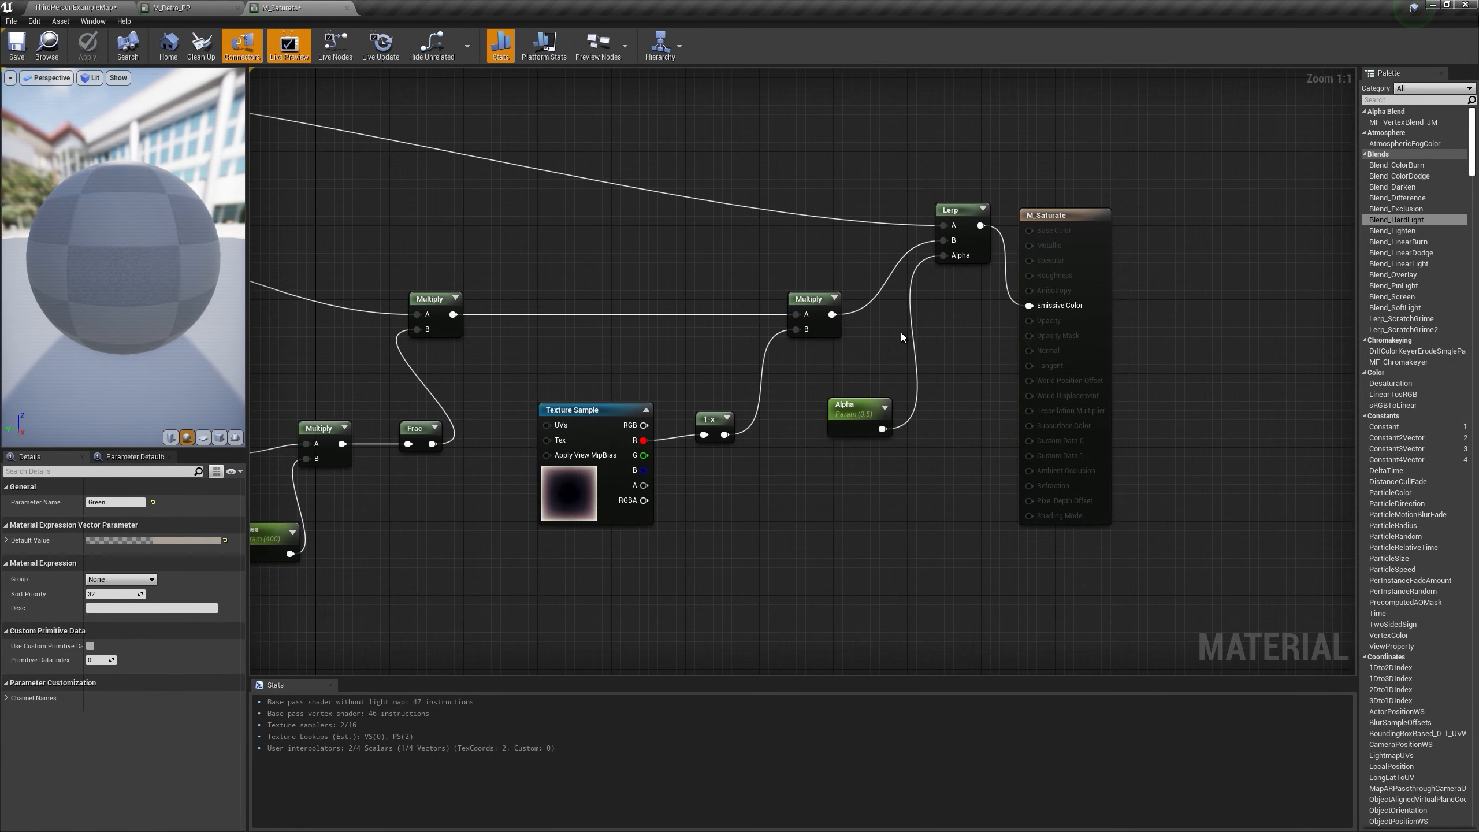
# Step: Rewire the scanline Multiply into Lerp B, put the vignette Multiply between the Lerp and Emissive Color, and move the vignette texture nodes below it
pyautogui.moveTo(541, 348); pyautogui.dragTo(609, 374, button='right')
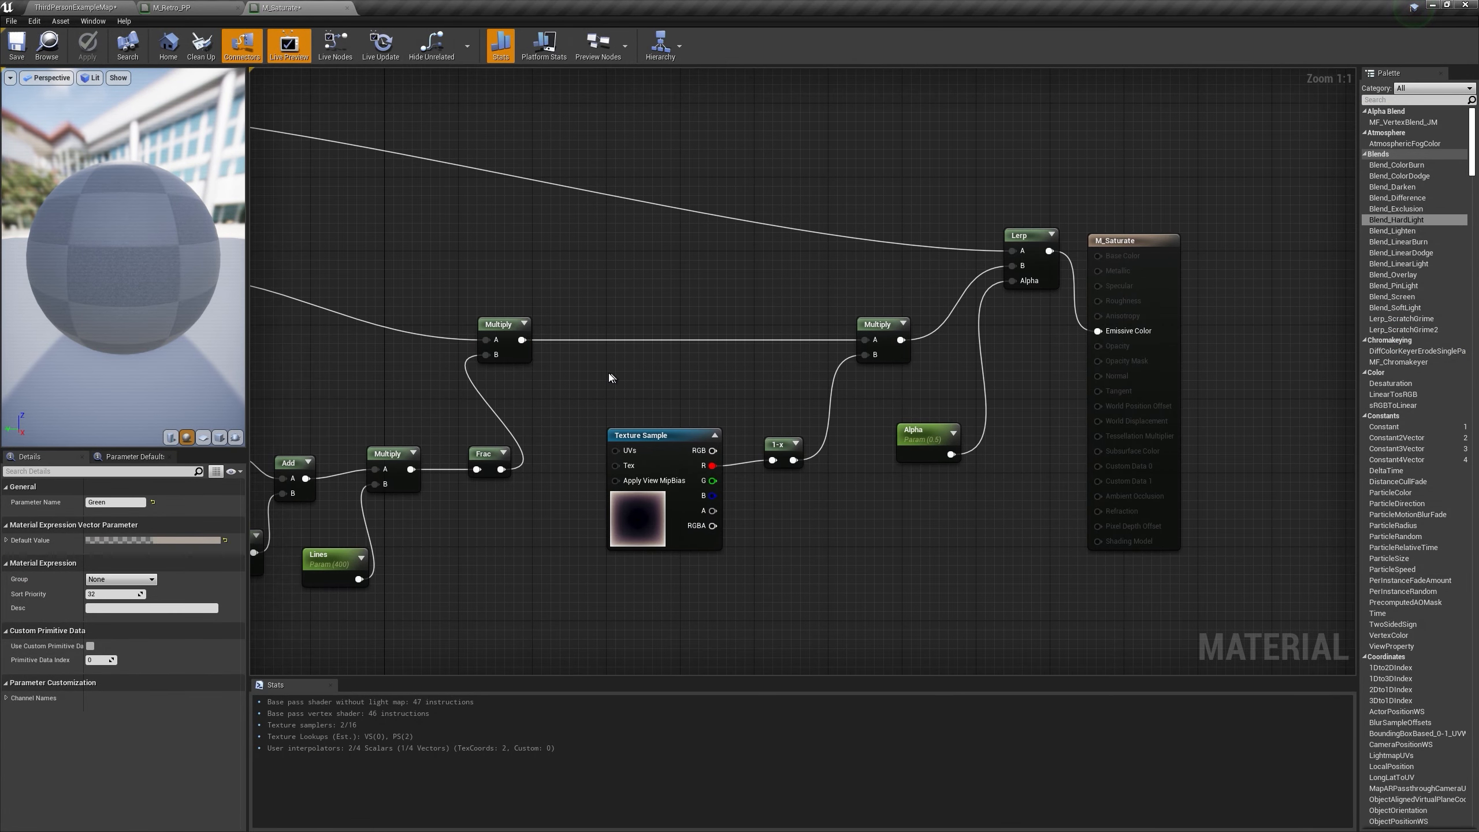
pyautogui.moveTo(1157, 315); pyautogui.dragTo(1285, 287)
pyautogui.moveTo(522, 340); pyautogui.dragTo(1012, 267)
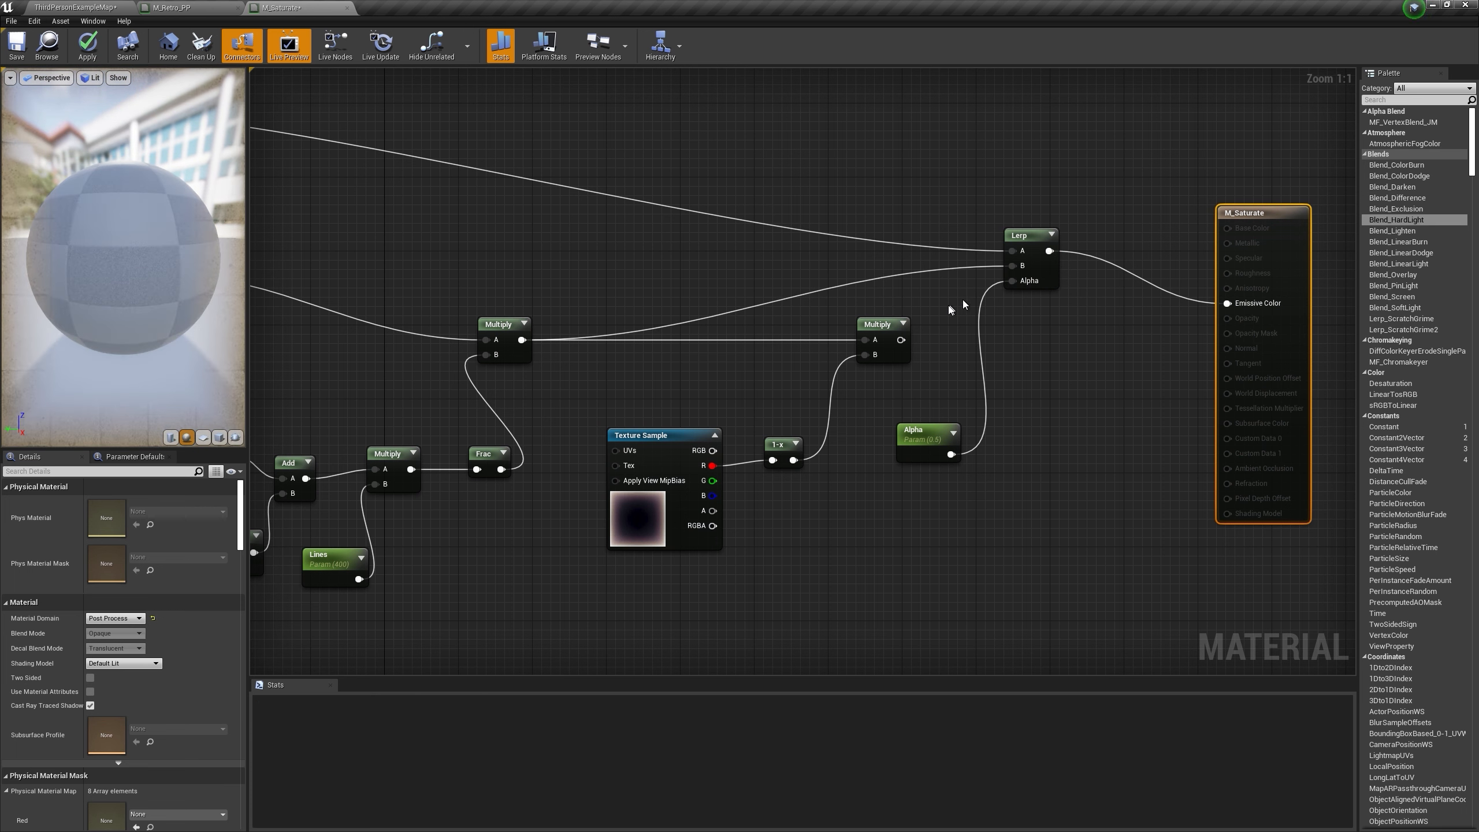
pyautogui.moveTo(879, 339); pyautogui.dragTo(1073, 327)
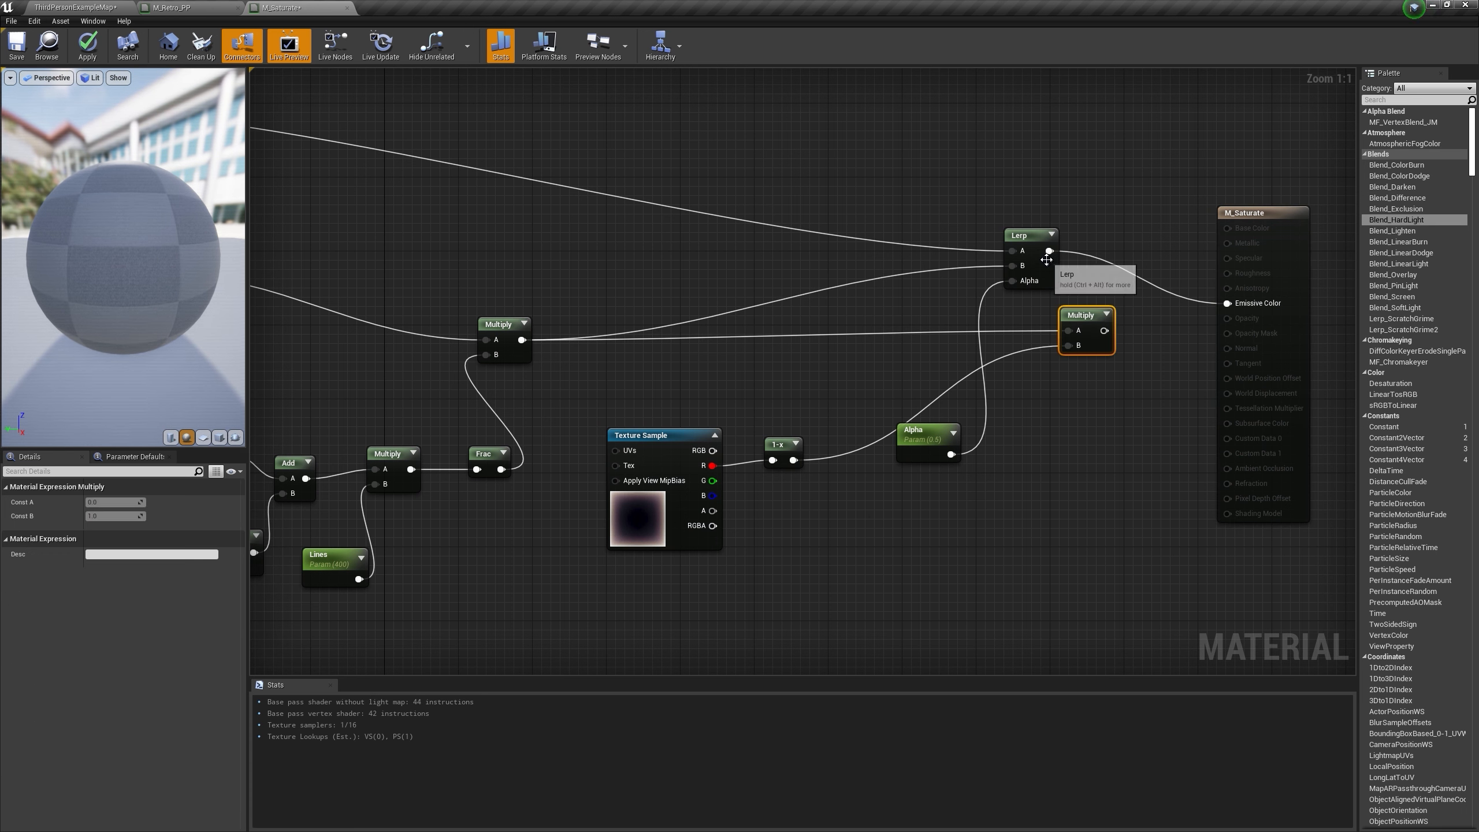
pyautogui.moveTo(1102, 331); pyautogui.dragTo(1242, 309)
pyautogui.moveTo(678, 420); pyautogui.dragTo(939, 538)
# Step: Enable the PostProcessVolume's Chromatic Aberration Intensity and Start Offset in the level and set the intensity to about 4.9
pyautogui.click(76, 7)
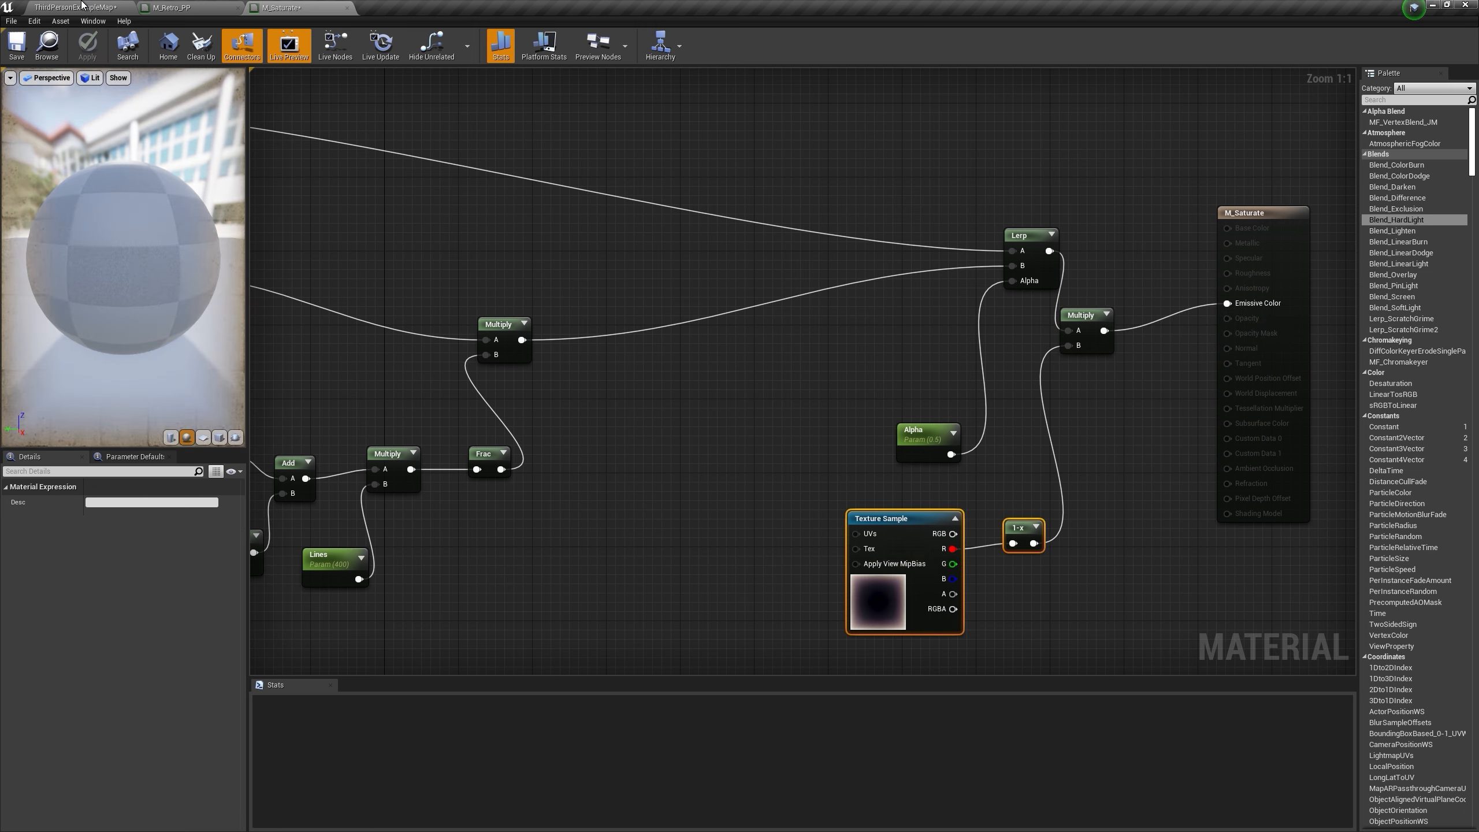
pyautogui.press('a')
pyautogui.moveTo(809, 192); pyautogui.dragTo(809, 192, button='right')
pyautogui.press('d')
pyautogui.press('a')
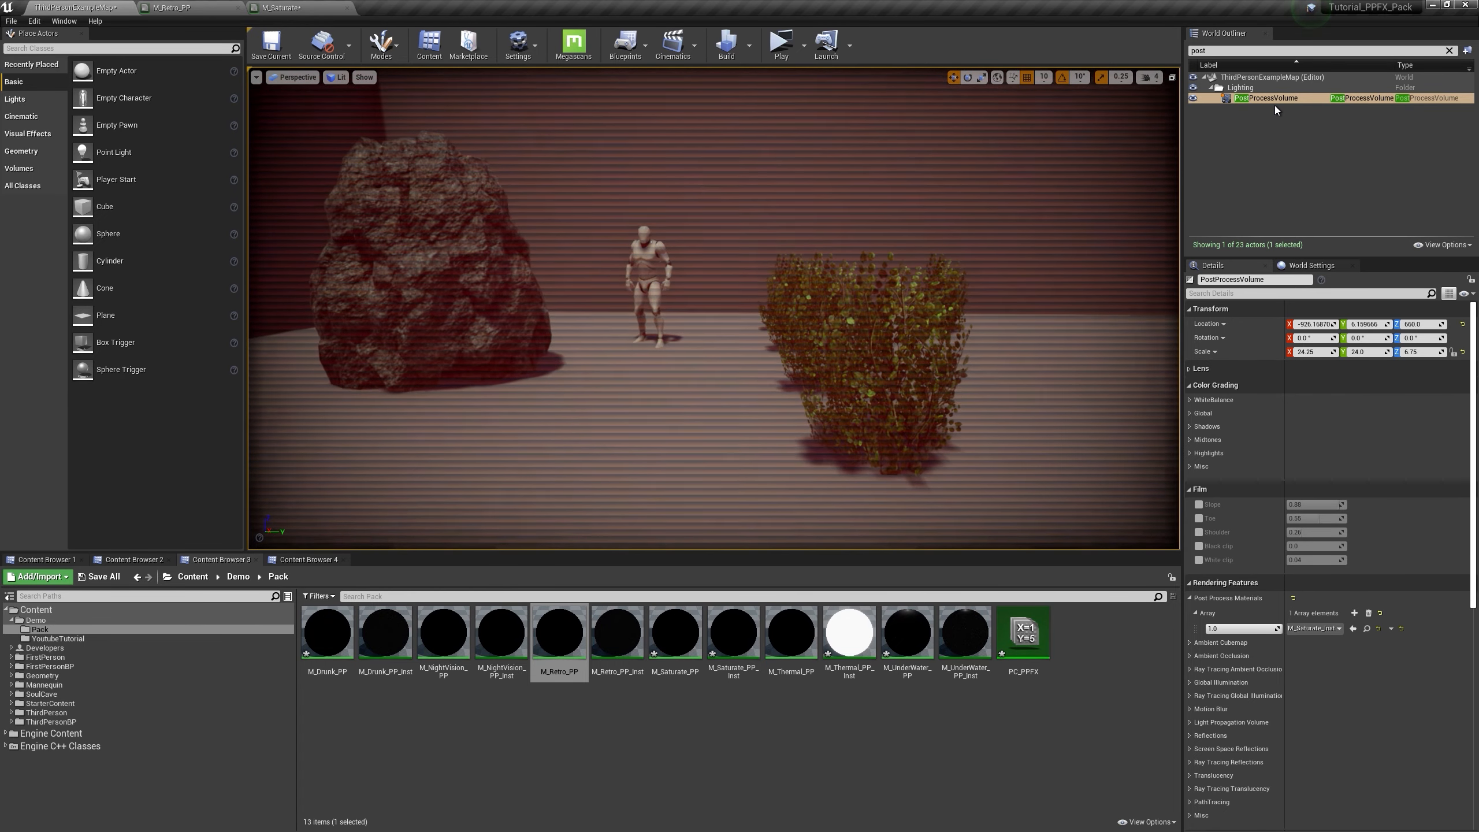
pyautogui.click(1270, 100)
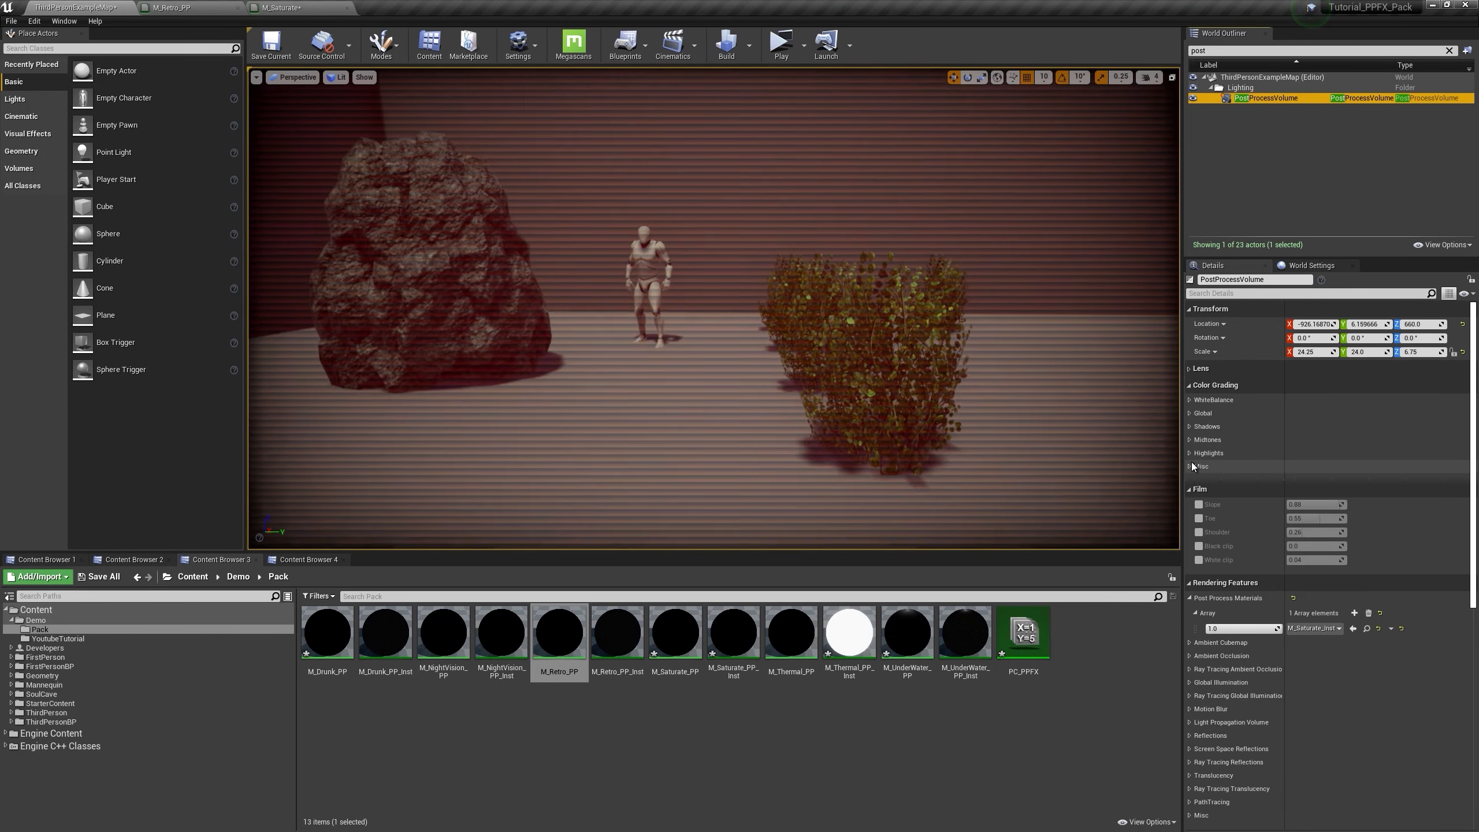
pyautogui.click(1201, 368)
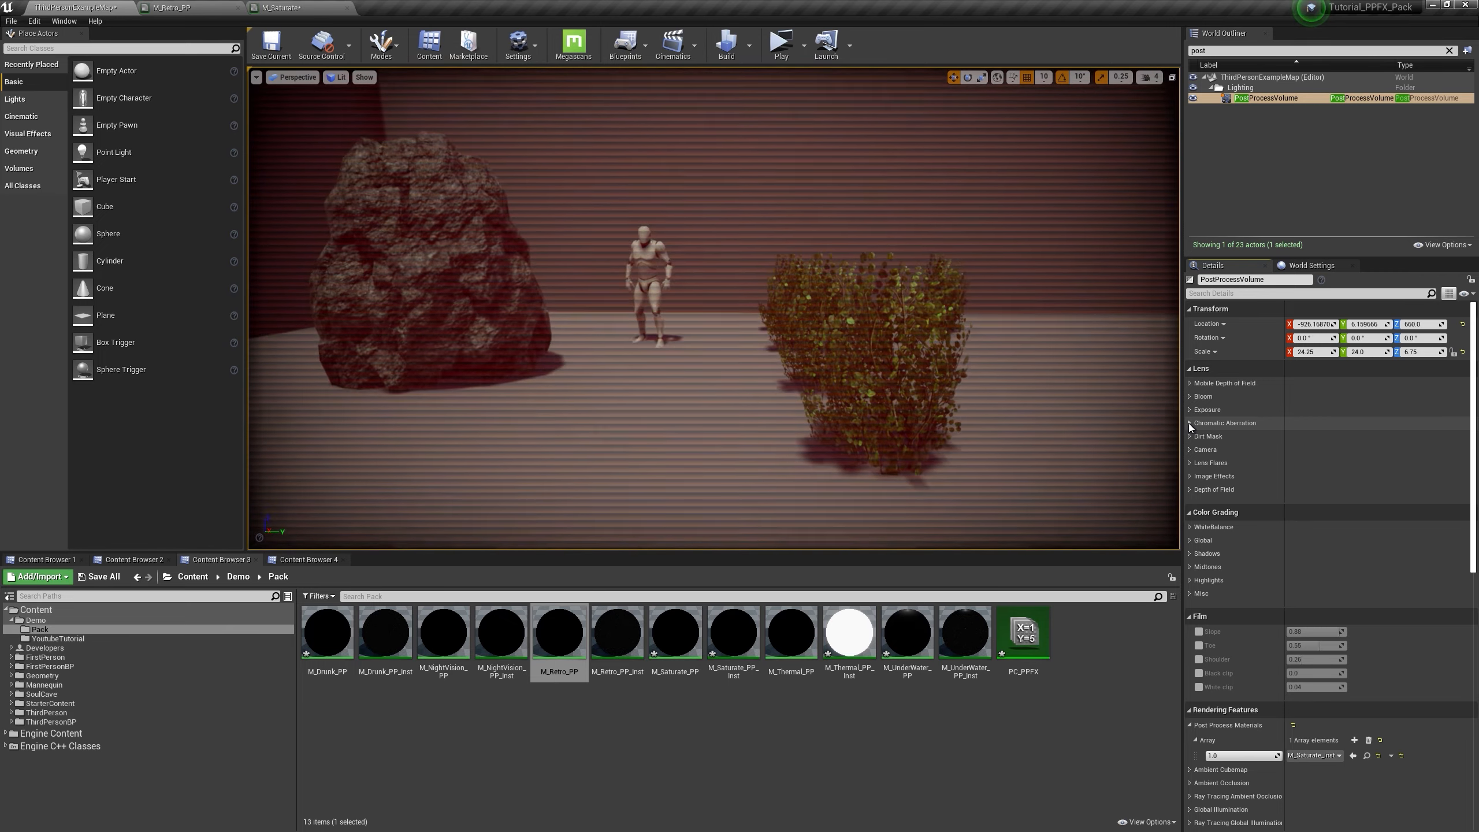
pyautogui.click(1189, 423)
pyautogui.click(1205, 436)
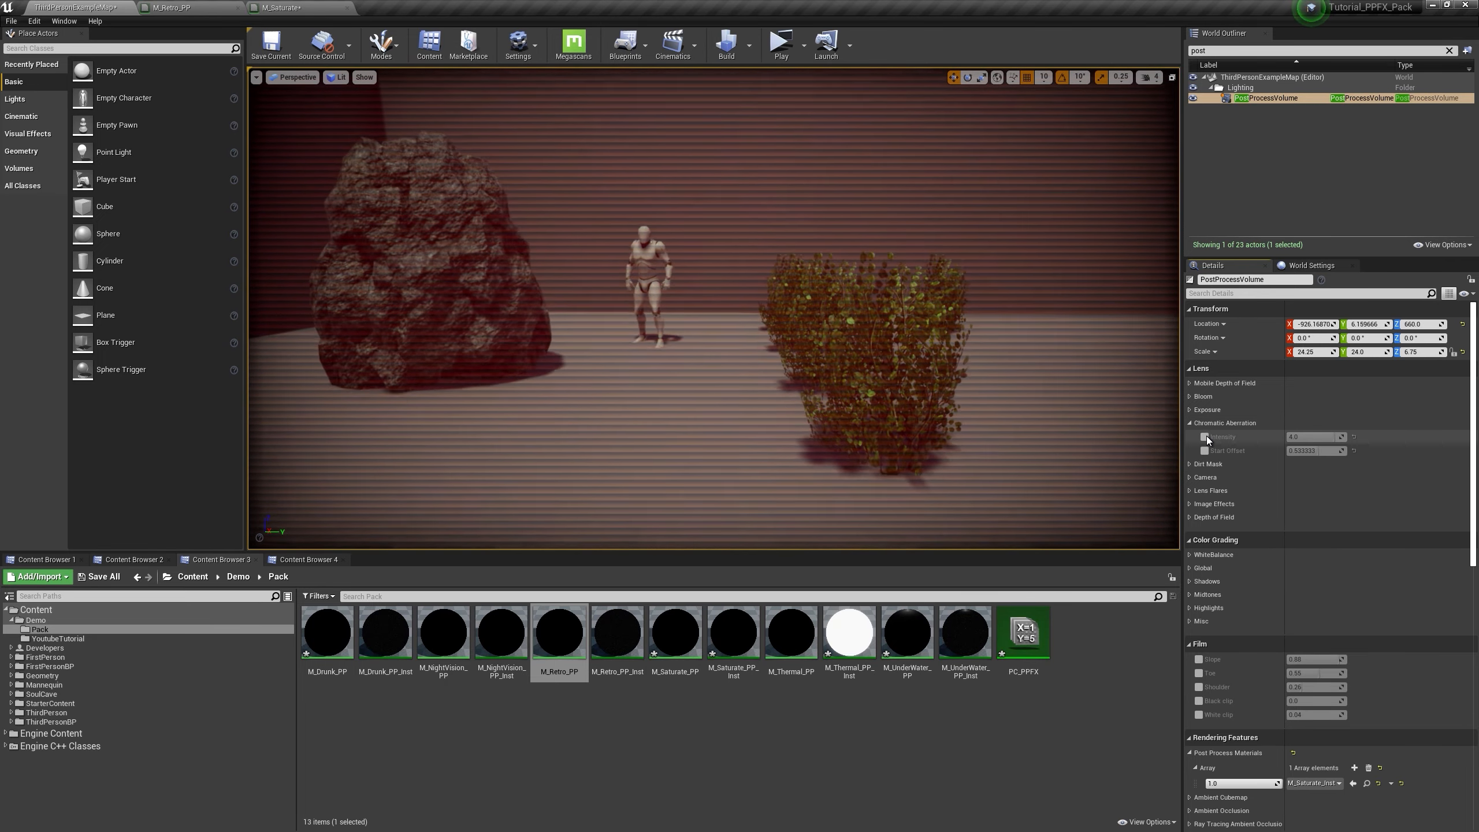
pyautogui.click(1207, 453)
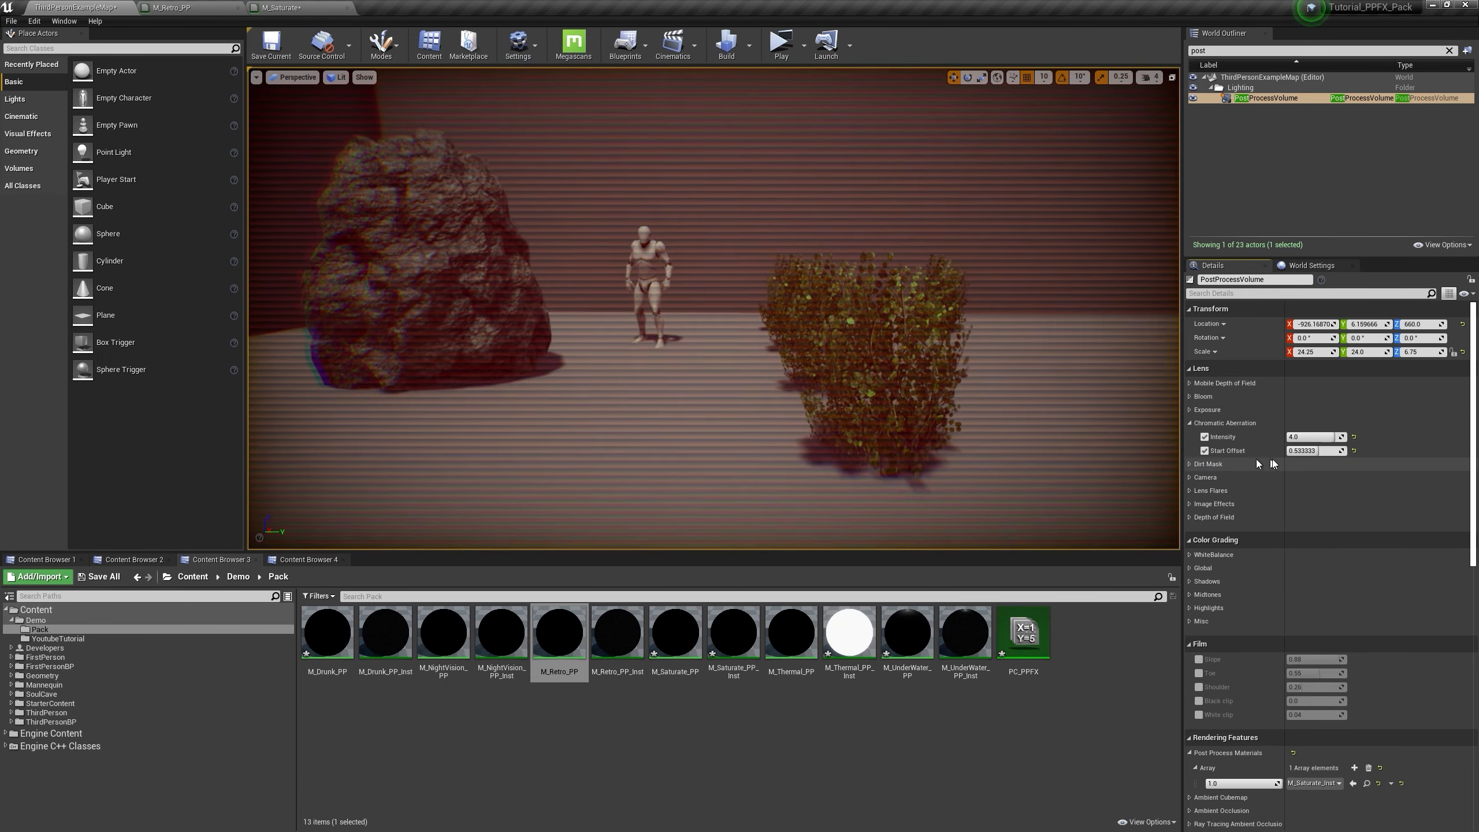
pyautogui.moveTo(1326, 441)
pyautogui.mouseDown()
pyautogui.moveTo(1280, 441)
pyautogui.moveTo(1345, 441)
pyautogui.mouseUp()
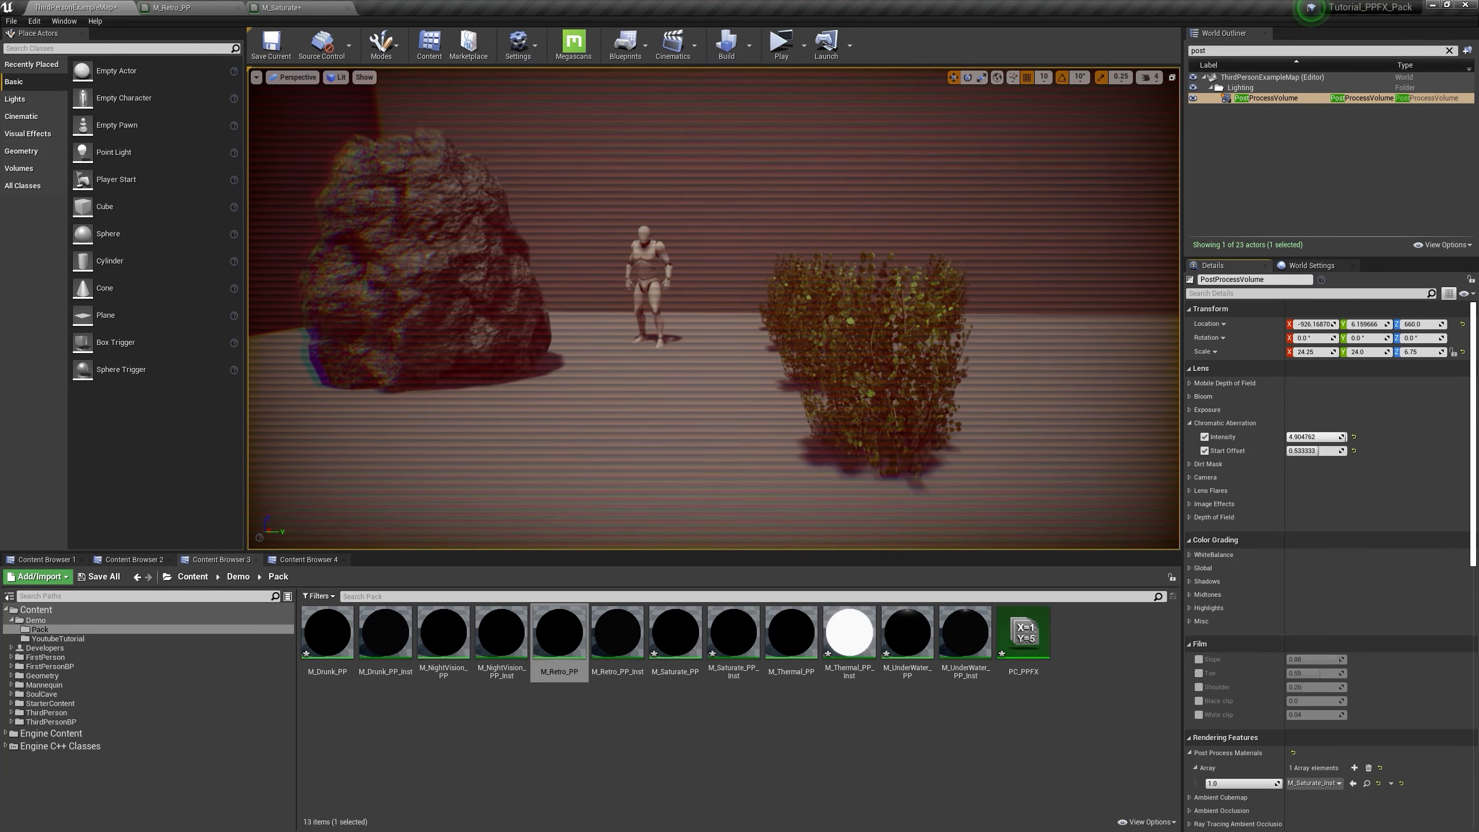
# Step: Bring the bench into view in the level and set the Chromatic Aberration Start Offset to 0.0
pyautogui.press('a')
pyautogui.moveTo(874, 349); pyautogui.dragTo(1019, 352, button='right')
pyautogui.press('s')
pyautogui.press('w')
pyautogui.press('d')
pyautogui.press('w')
pyautogui.press('d')
pyautogui.press('a')
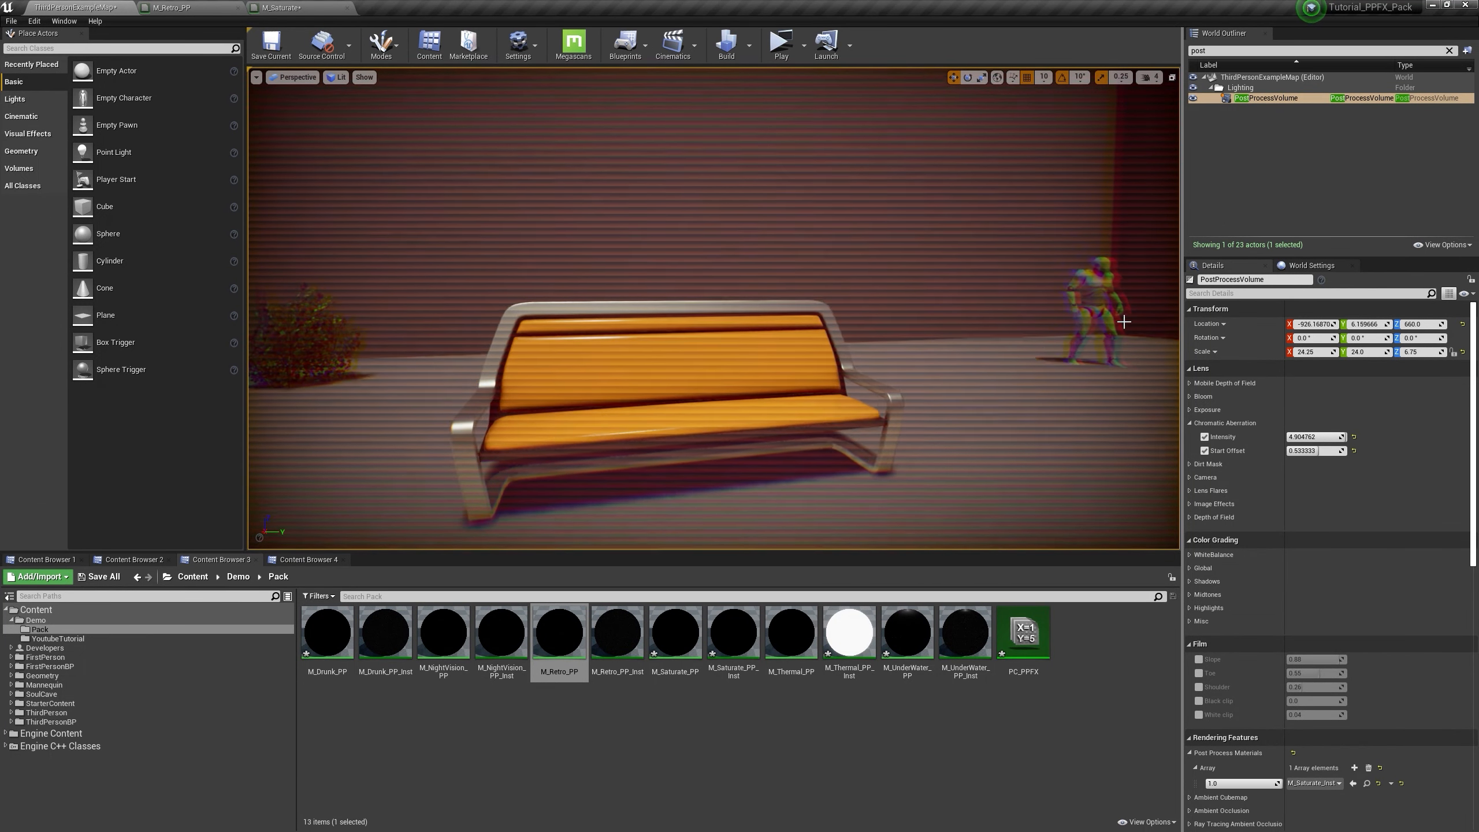
pyautogui.moveTo(1316, 436)
pyautogui.mouseDown()
pyautogui.moveTo(1297, 436)
pyautogui.moveTo(1346, 437)
pyautogui.moveTo(1345, 452)
pyautogui.moveTo(1313, 452)
pyautogui.mouseUp()
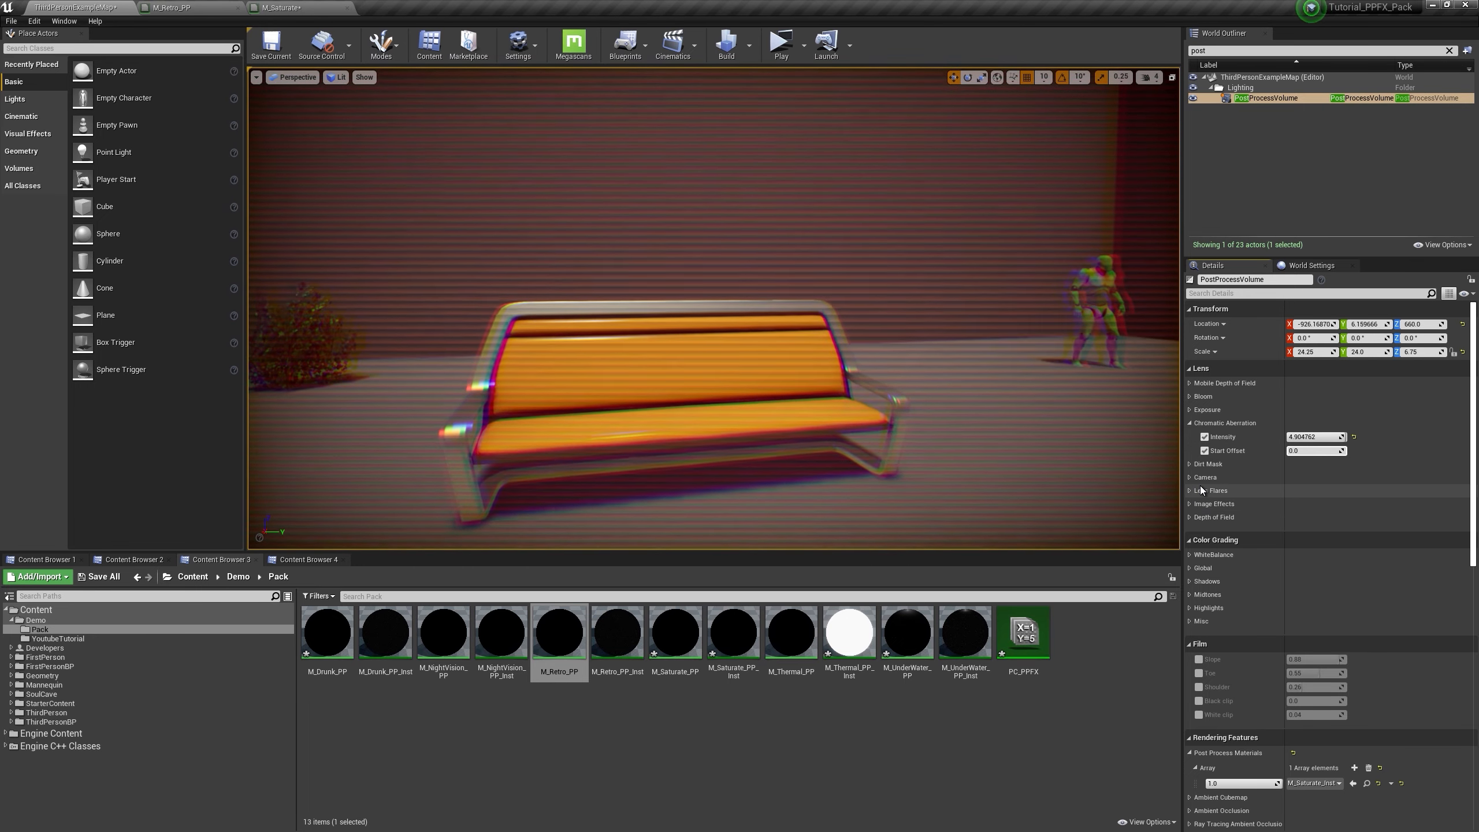
# Step: Compare the PostProcessVolume's Vignette Intensity on and off, leave it disabled, and enable Grain Jitter and Grain Intensity
pyautogui.click(1190, 503)
pyautogui.click(1209, 519)
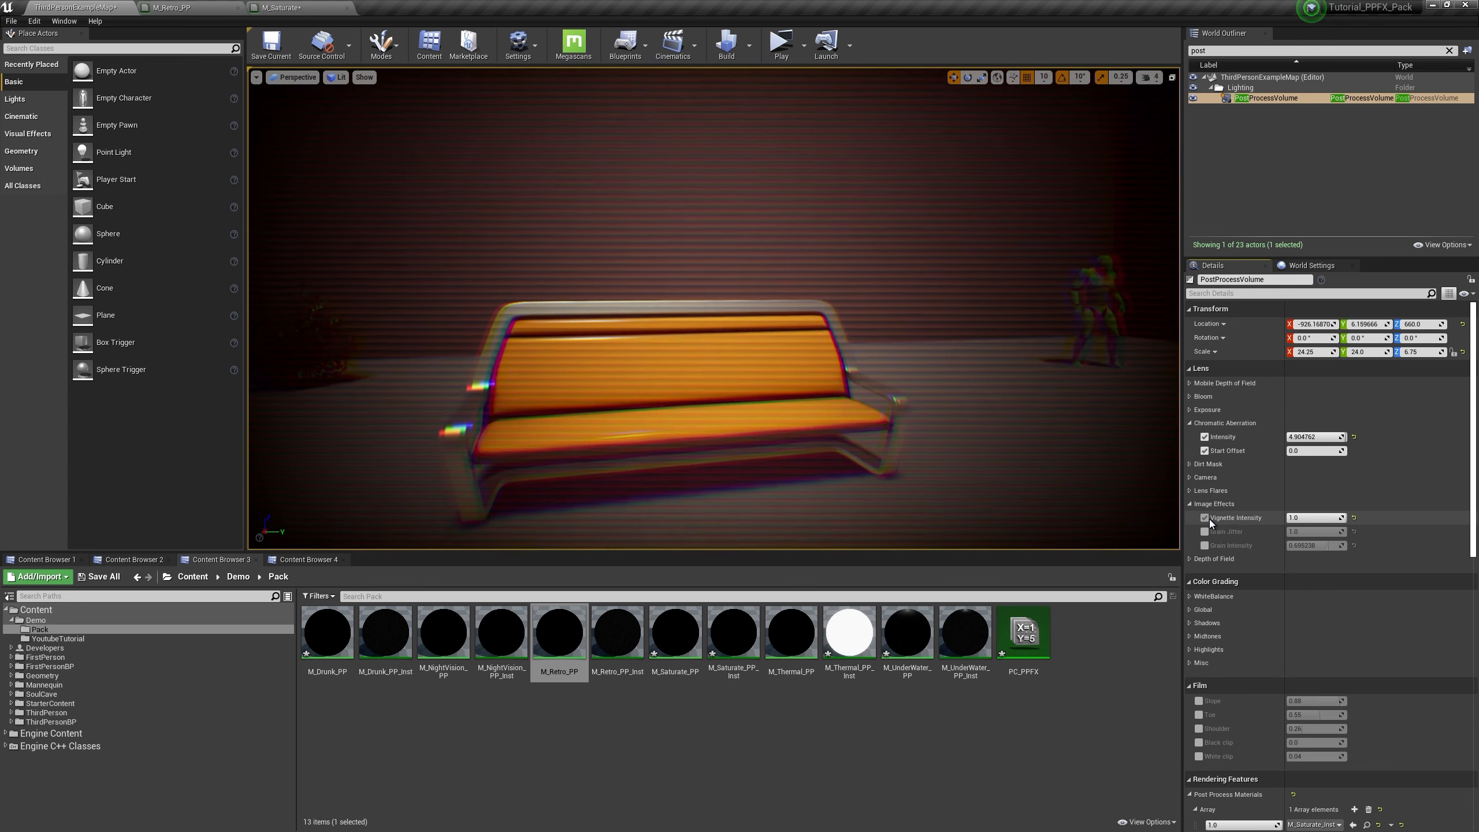
pyautogui.click(1209, 519)
pyautogui.click(1209, 519)
pyautogui.click(1209, 518)
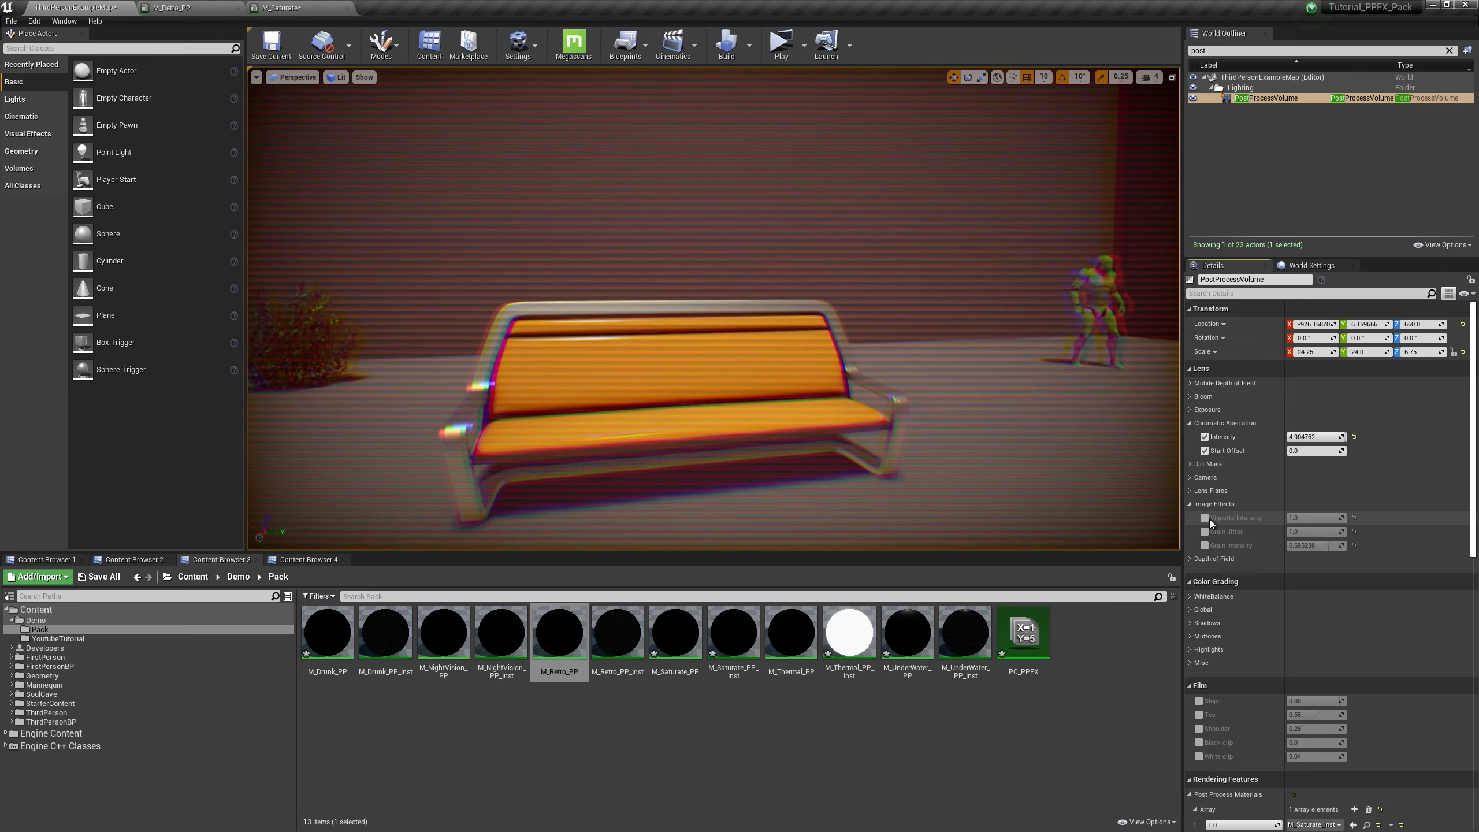
pyautogui.click(1208, 518)
pyautogui.click(1209, 518)
pyautogui.click(1205, 532)
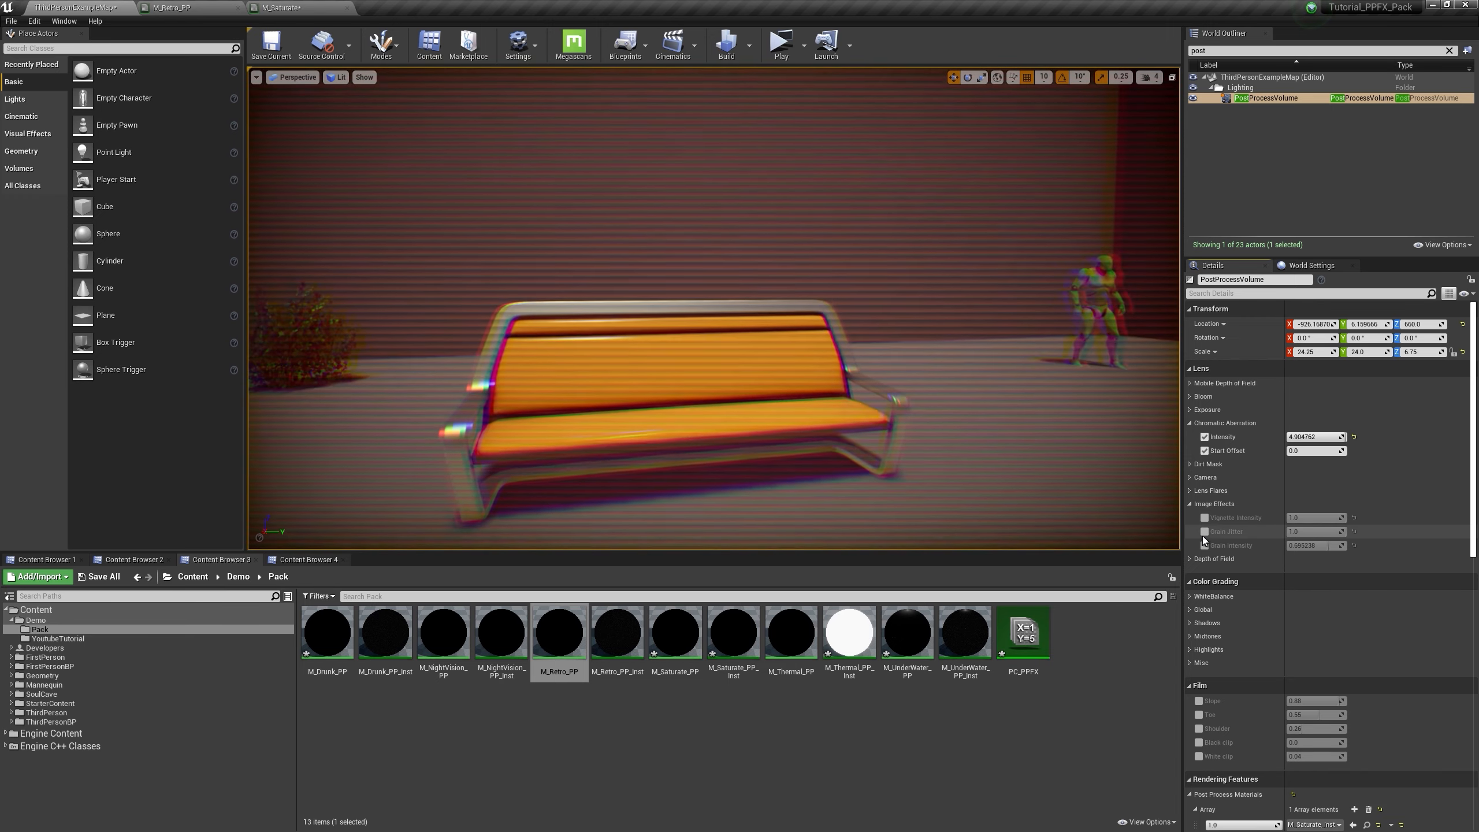
pyautogui.click(1205, 546)
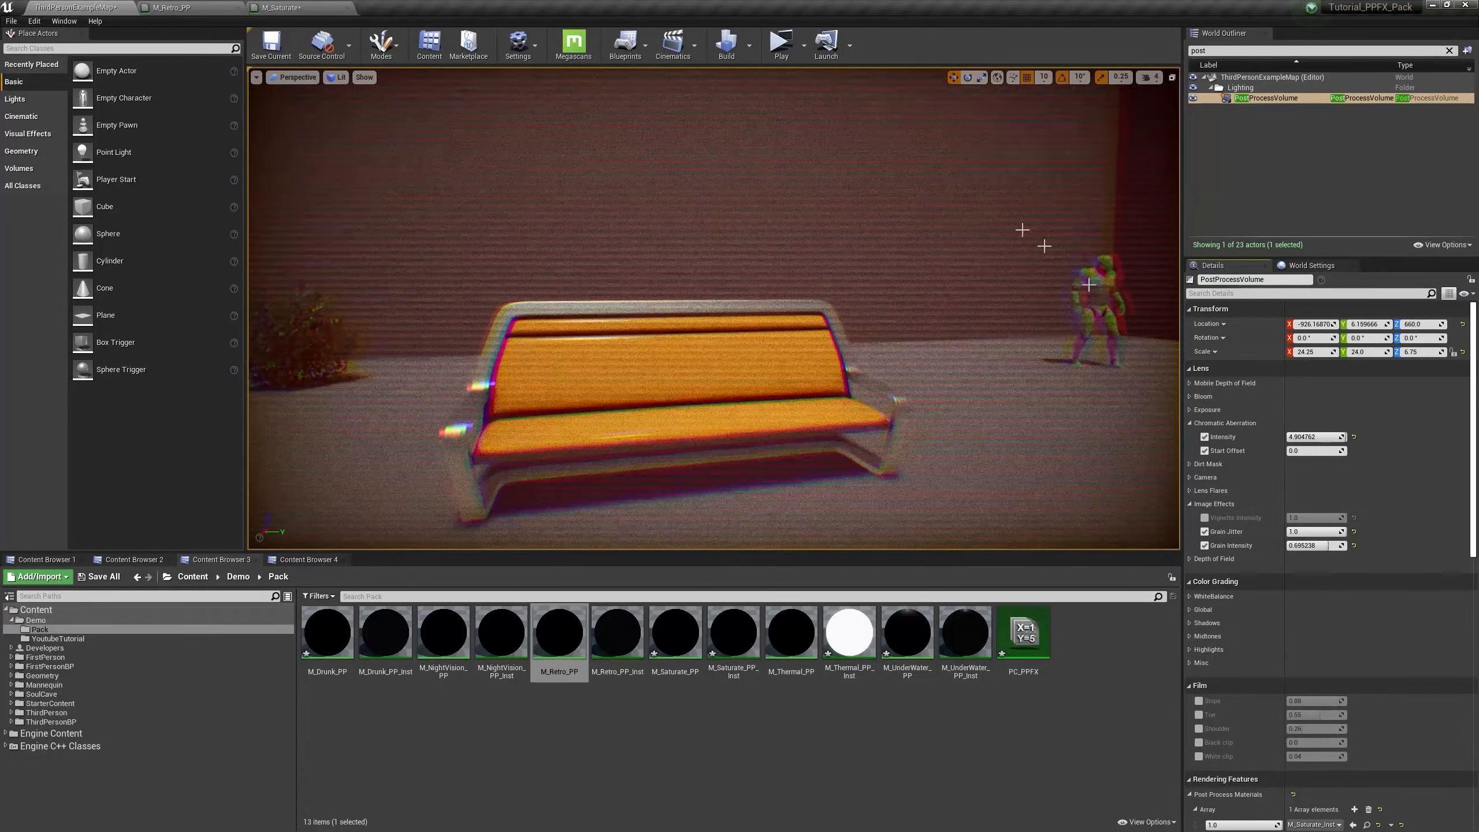
# Step: Play the level and walk towards the rock and mannequin to examine the finished retro effect
pyautogui.click(781, 44)
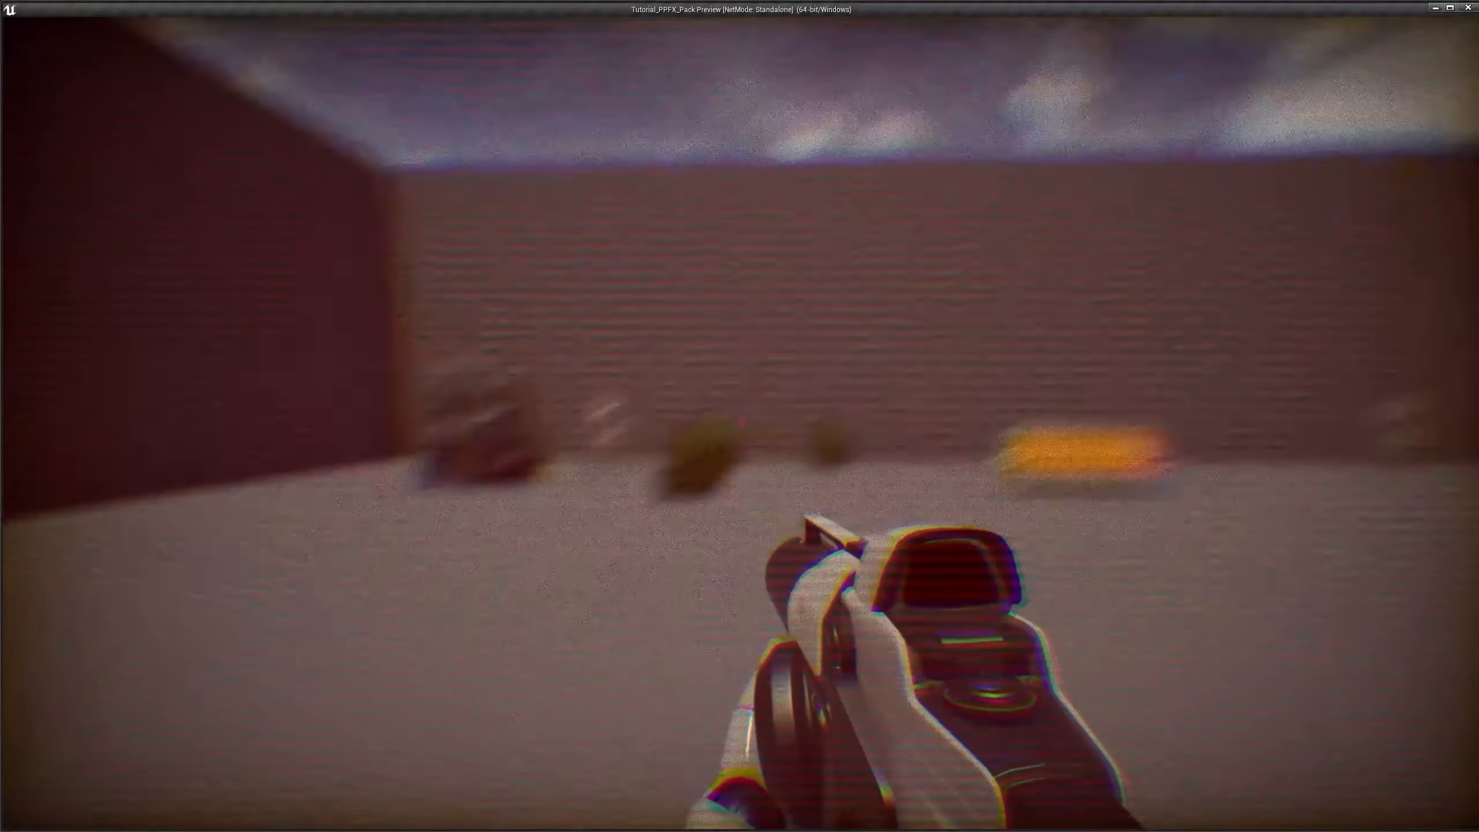
pyautogui.press('w')
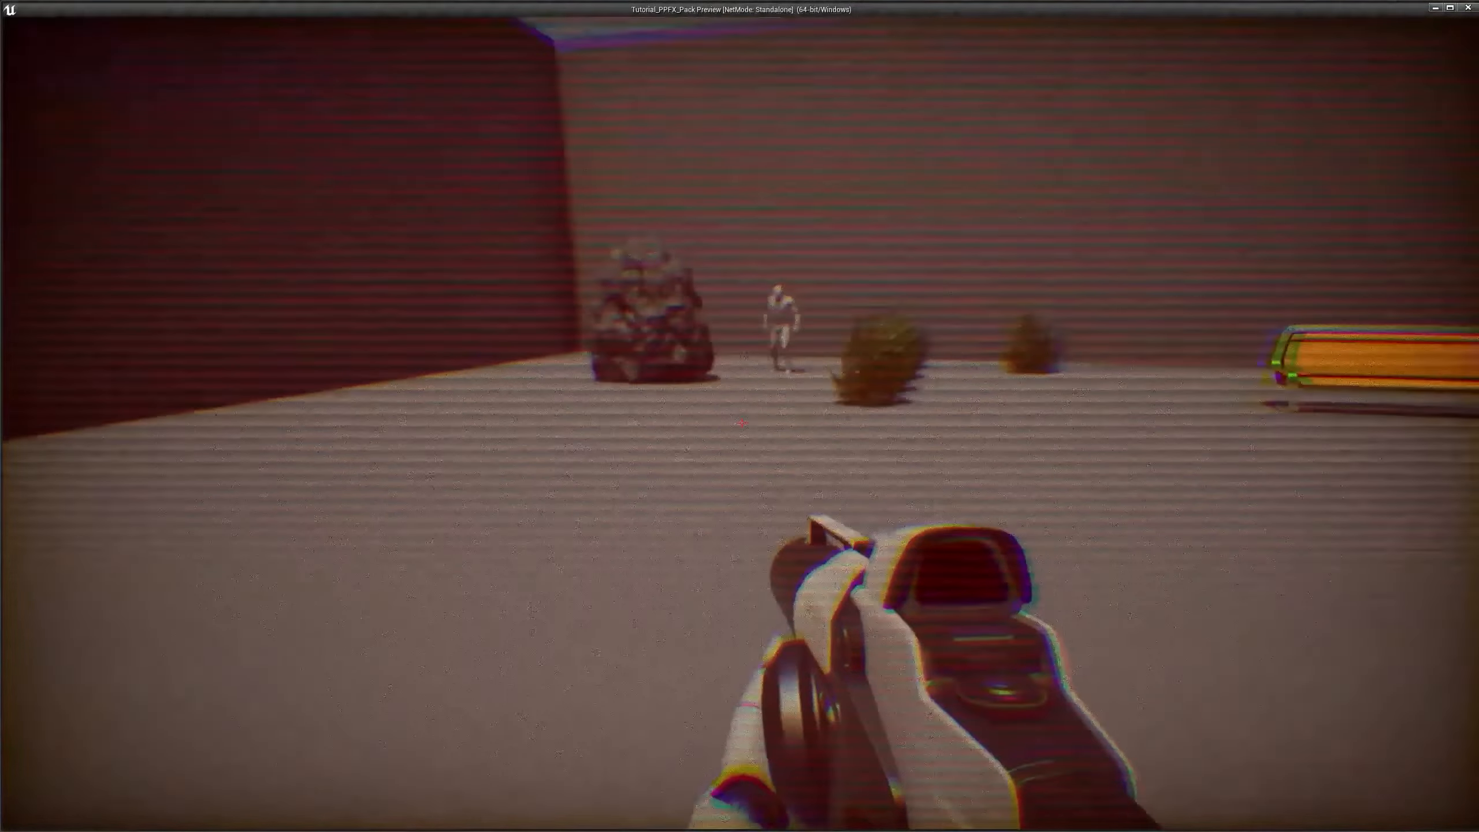
pyautogui.press('w')
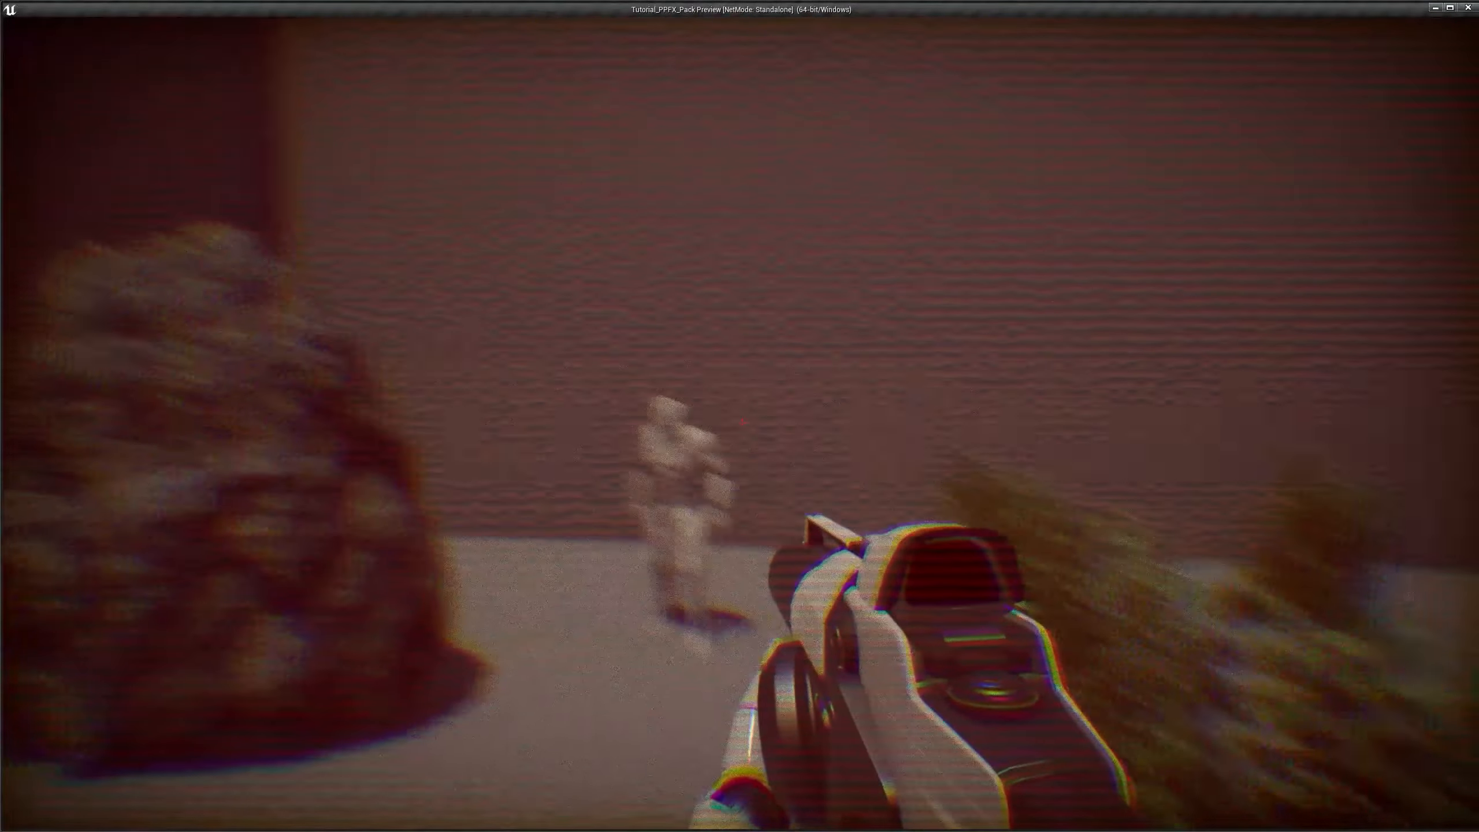
pyautogui.press('d')
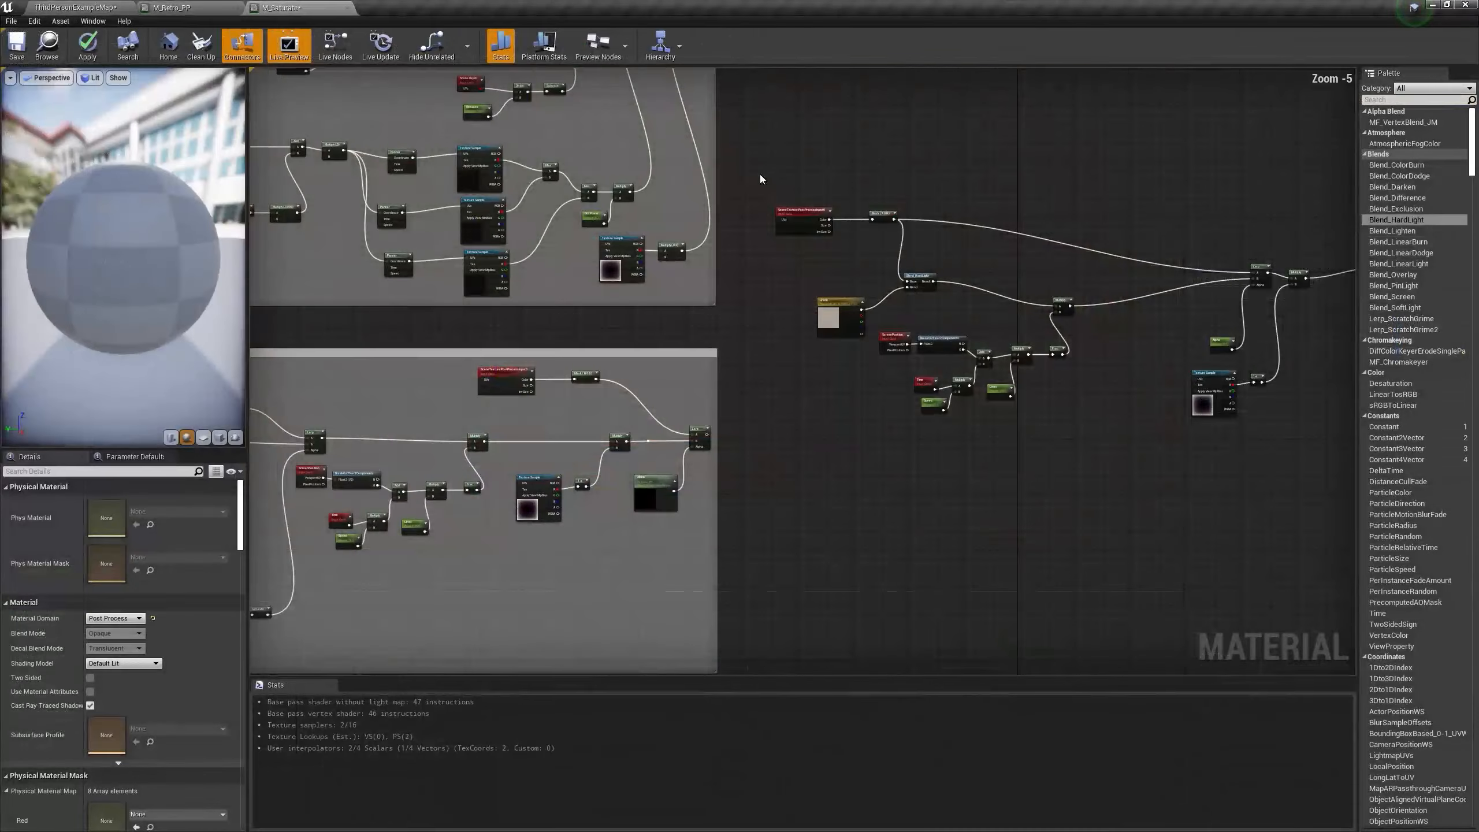
# Step: Wrap the whole retro node network in the M_Saturate graph in a comment box
pyautogui.moveTo(760, 179); pyautogui.dragTo(1338, 531)
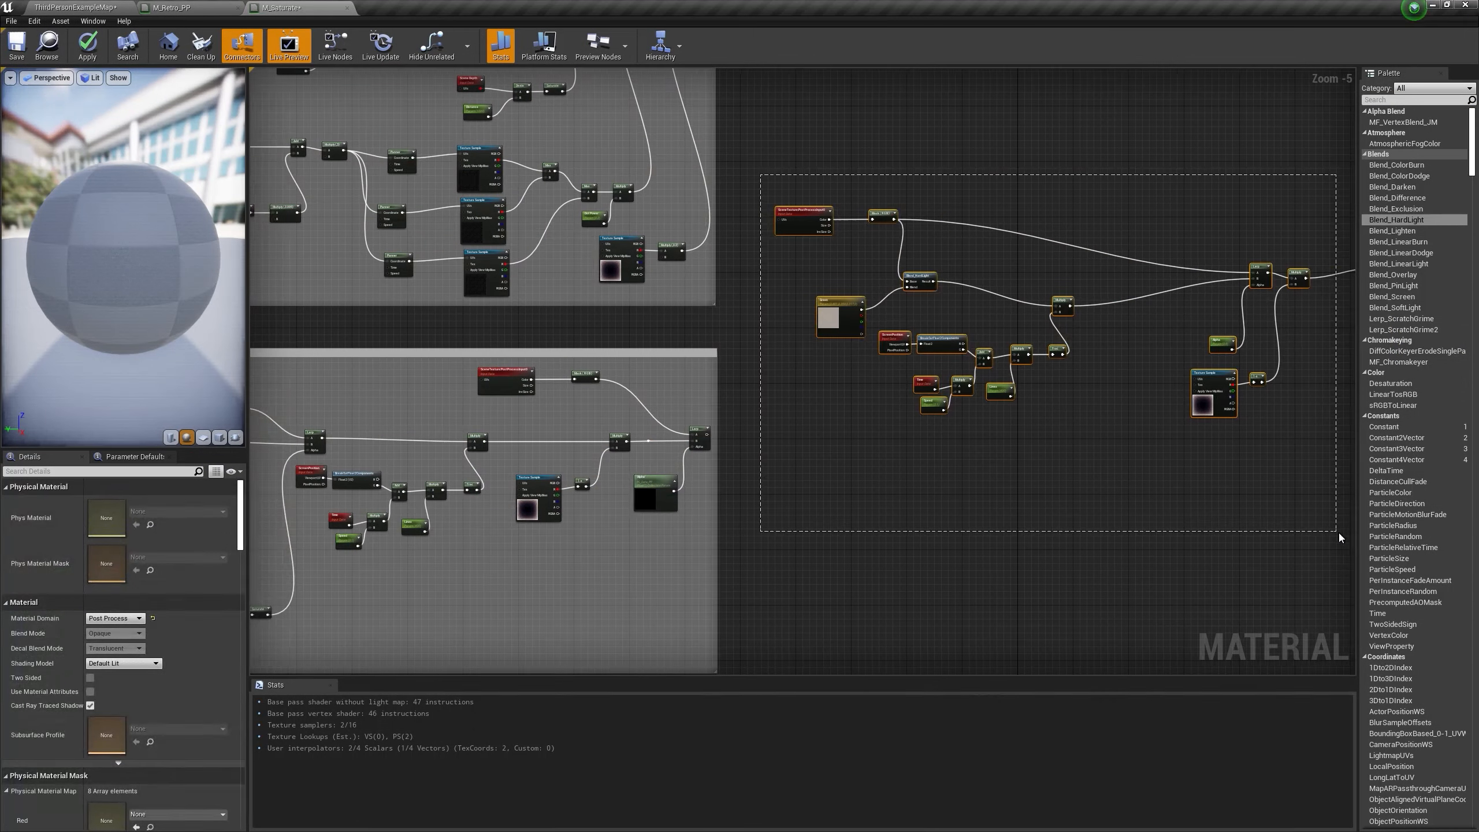
pyautogui.press('c')
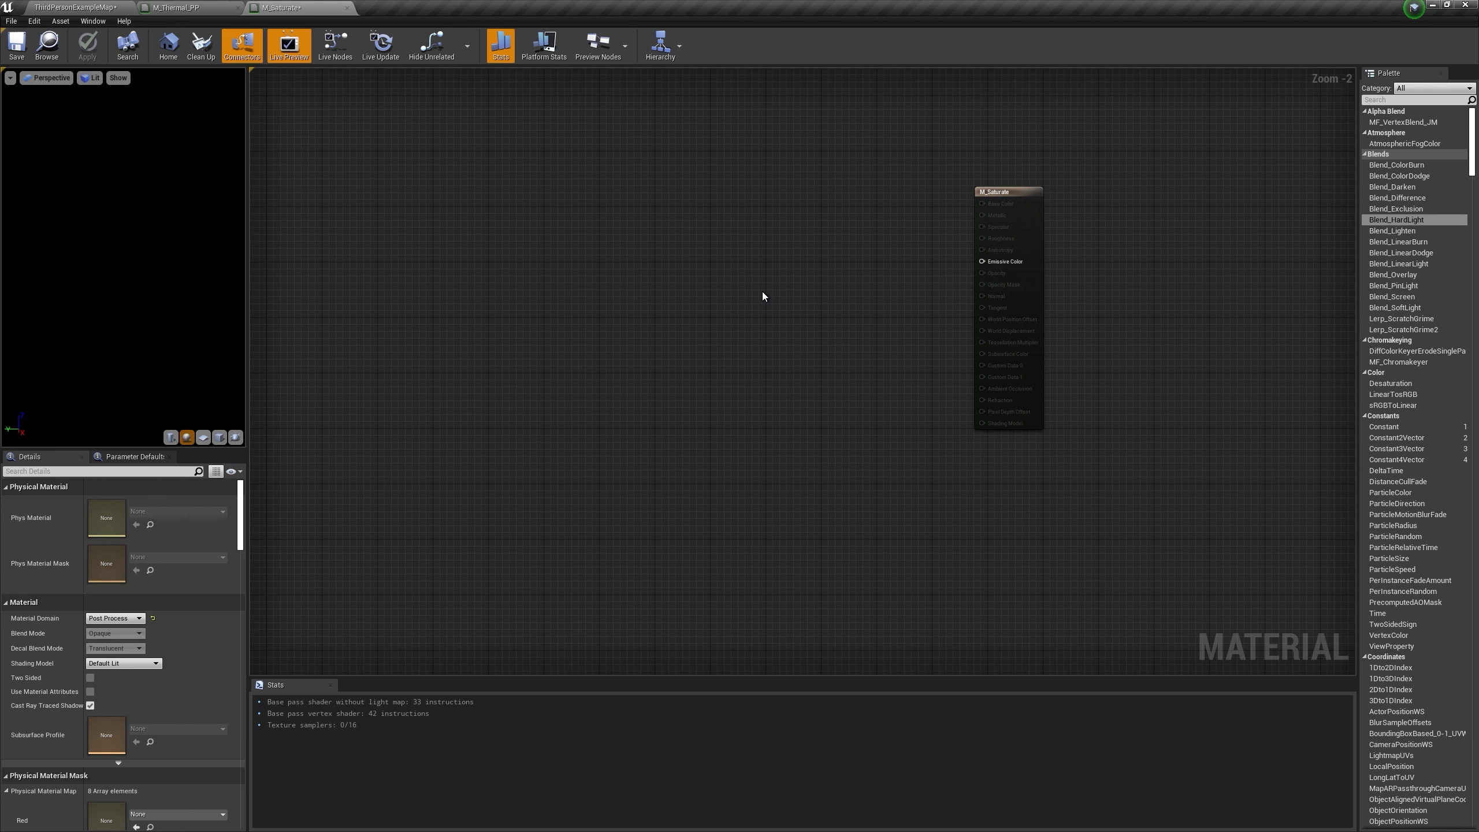
# Step: Copy the PostProcessInput0 scene texture, RGB mask, vignette texture, 1-x, Multiply, Alpha and Lerp nodes from the commented retro group
pyautogui.scroll(-4, 731, 302)
pyautogui.moveTo(568, 321); pyautogui.dragTo(884, 344, button='right')
pyautogui.scroll(6, 657, 462)
pyautogui.moveTo(658, 462); pyautogui.dragTo(812, 508, button='right')
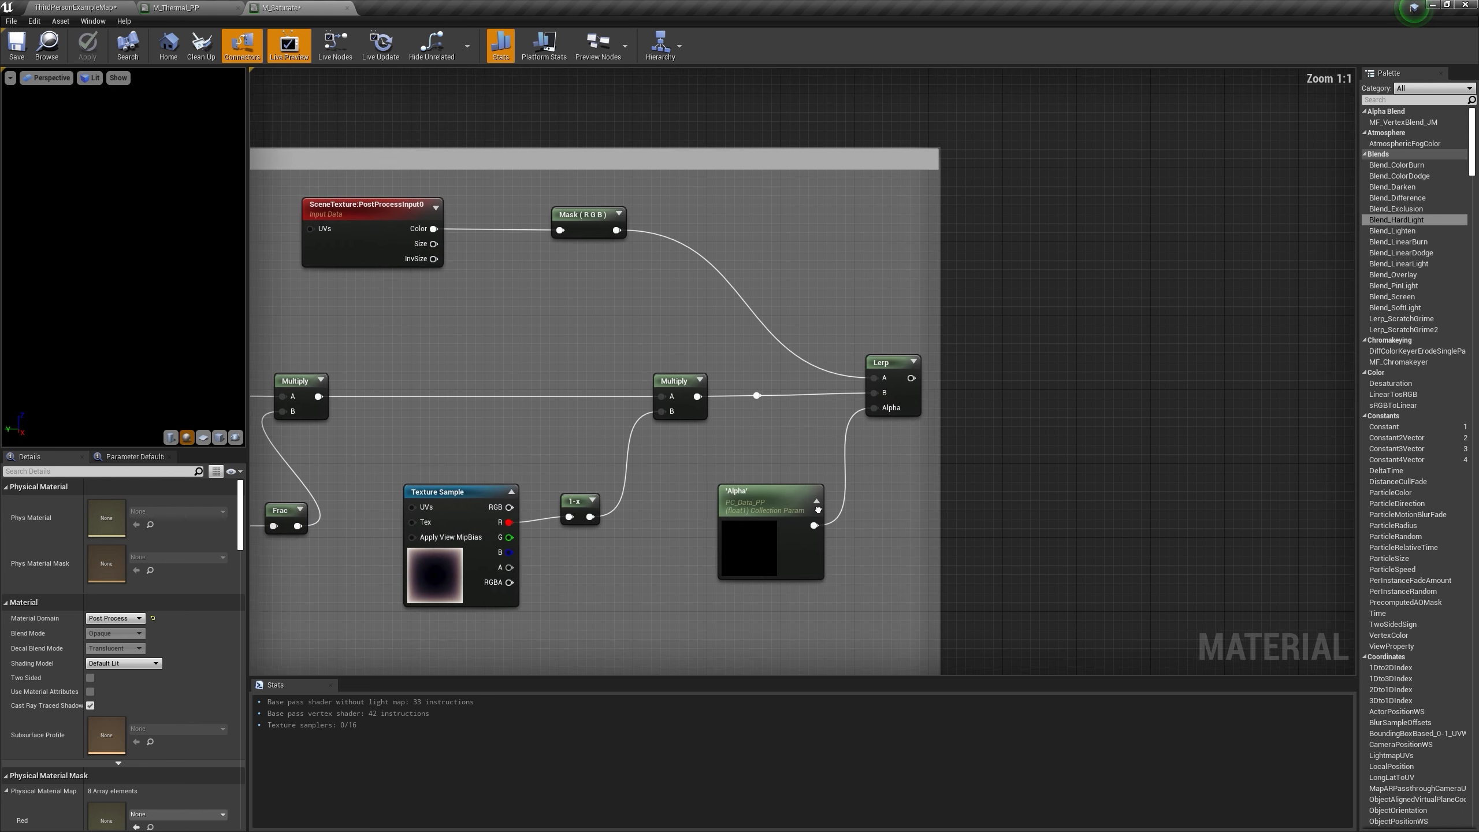
pyautogui.moveTo(882, 518); pyautogui.dragTo(875, 525)
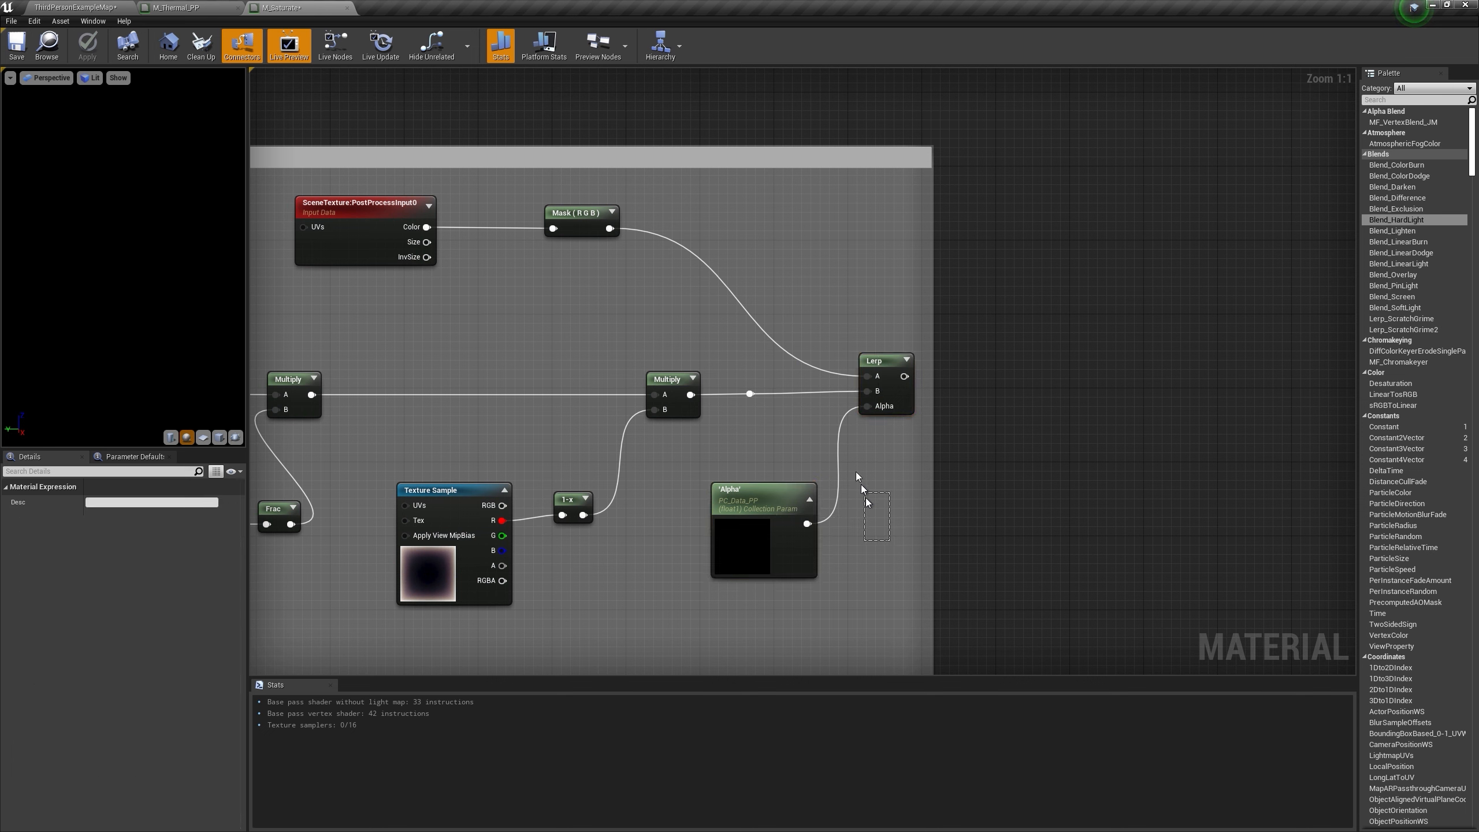
pyautogui.moveTo(796, 369); pyautogui.dragTo(587, 361)
pyautogui.moveTo(419, 278); pyautogui.dragTo(419, 248)
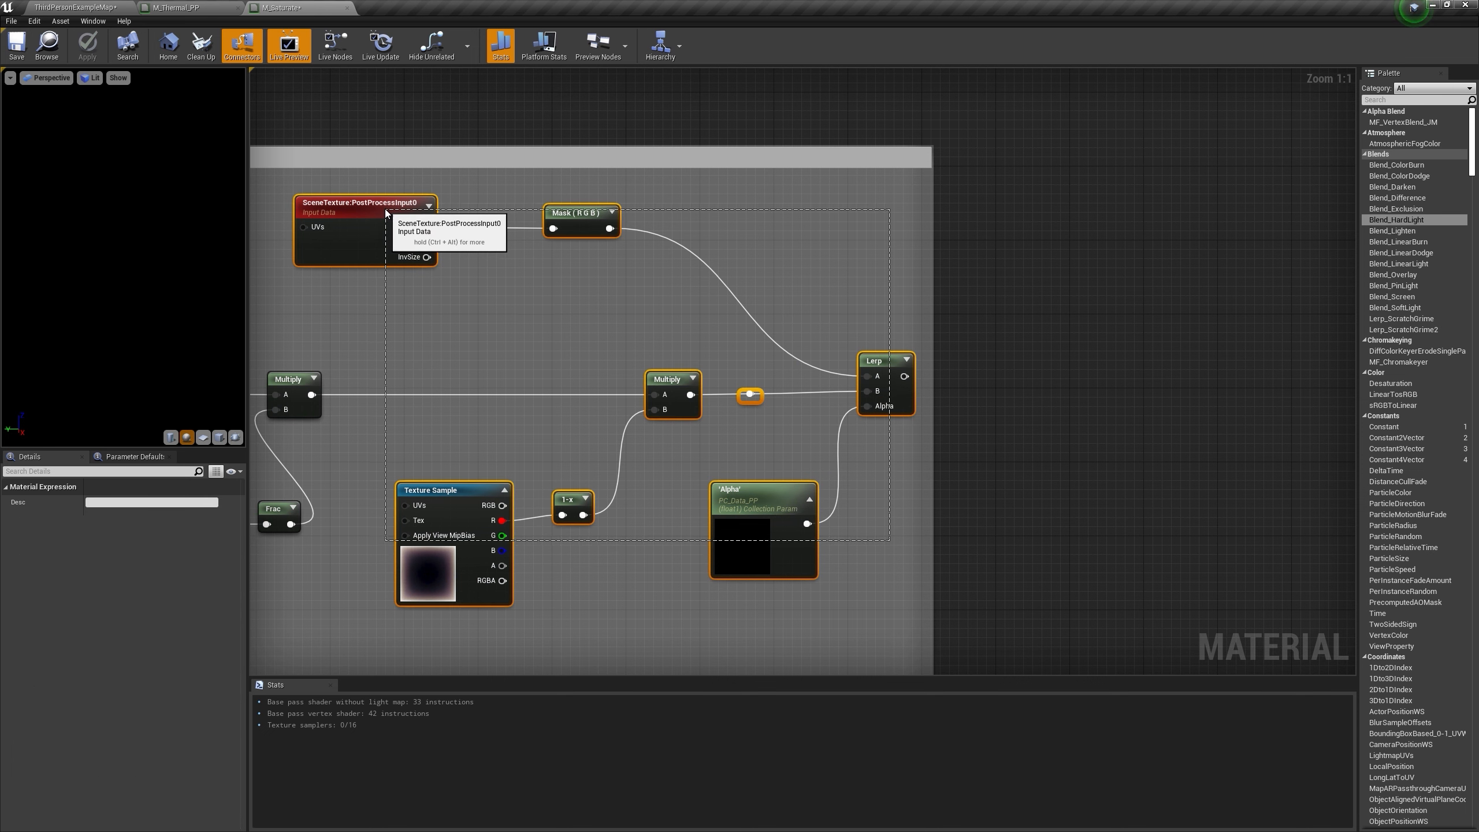
pyautogui.rightClick(401, 238)
pyautogui.click(440, 351)
# Step: Paste the copied nodes in the empty area before the M_Saturate output node and connect the Lerp to Emissive Color
pyautogui.scroll(-3, 402, 293)
pyautogui.moveTo(1060, 355); pyautogui.dragTo(506, 388, button='right')
pyautogui.moveTo(695, 341); pyautogui.dragTo(732, 483, button='right')
pyautogui.hotkey('ctrl', 'v')
pyautogui.moveTo(932, 201); pyautogui.dragTo(1153, 205)
pyautogui.scroll(3, 1116, 224)
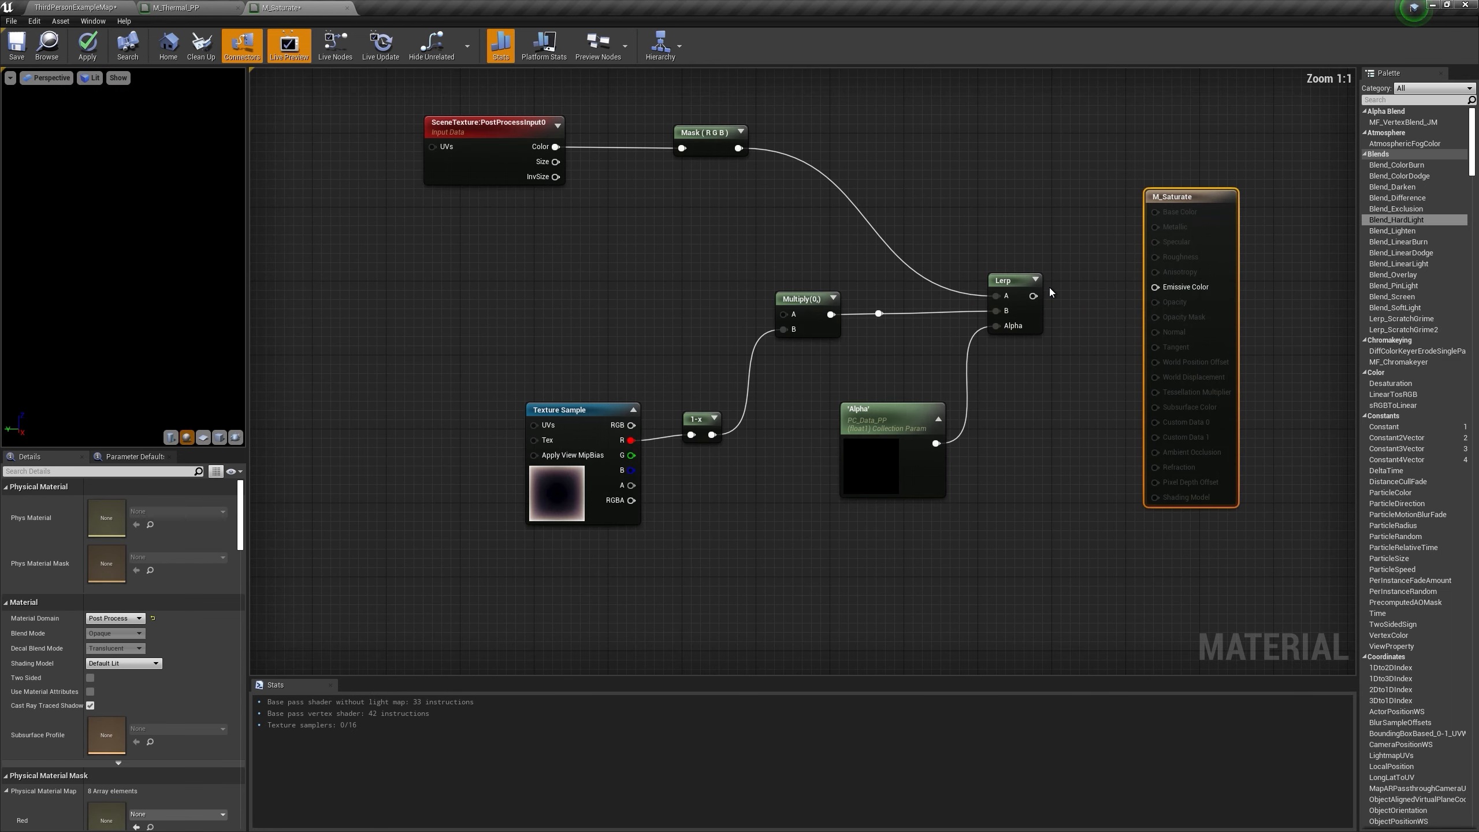
pyautogui.moveTo(1032, 296); pyautogui.dragTo(1186, 287)
# Step: Duplicate the SceneTexture and its RGB mask and place the copies ahead of the vignette Multiply, below the originals
pyautogui.moveTo(1019, 371); pyautogui.dragTo(1328, 349, button='right')
pyautogui.moveTo(816, 185); pyautogui.dragTo(890, 296, button='right')
pyautogui.moveTo(756, 145); pyautogui.dragTo(1258, 334)
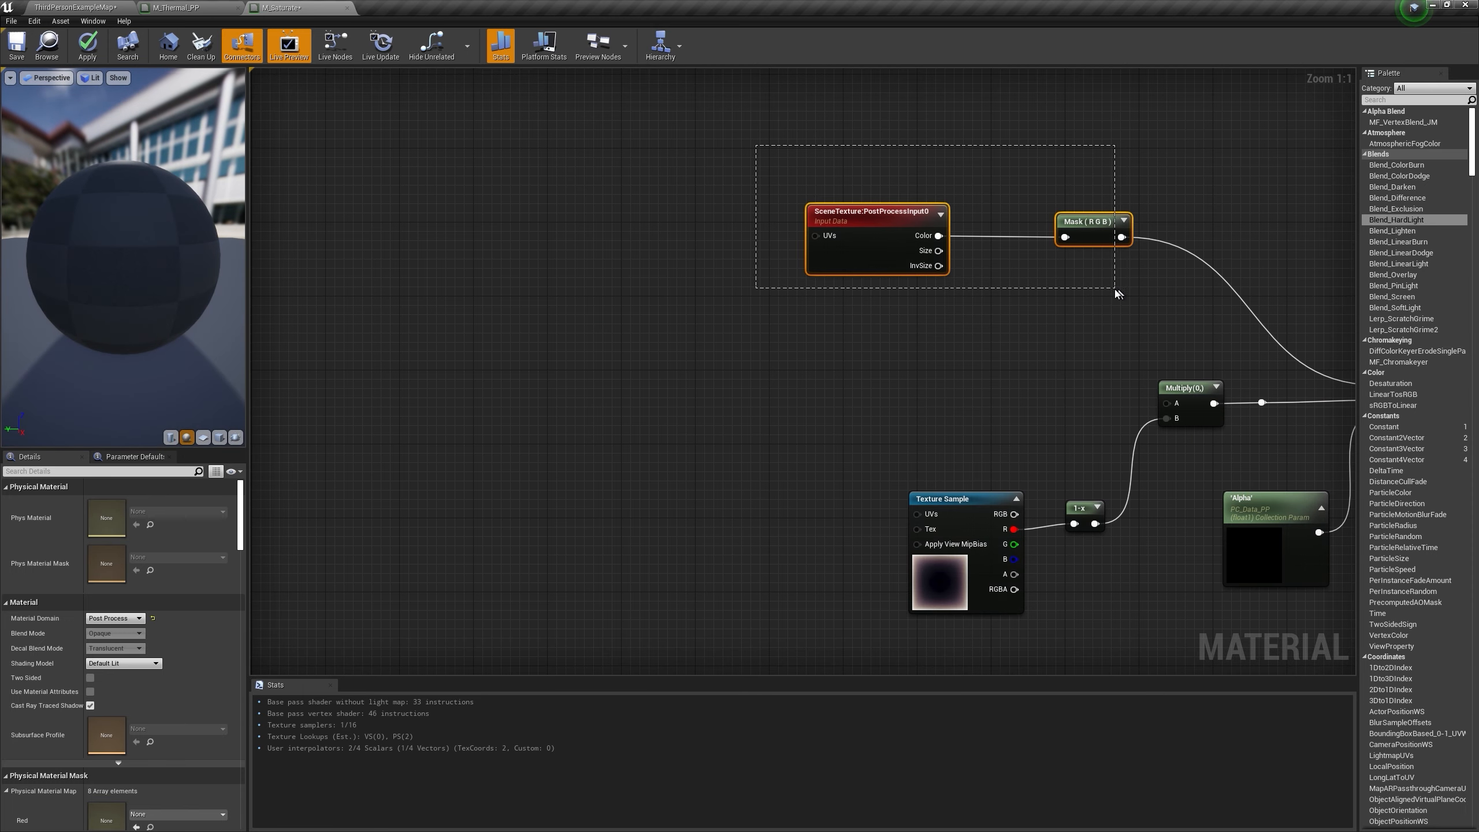
pyautogui.moveTo(1117, 293); pyautogui.dragTo(1117, 293)
pyautogui.rightClick(1085, 226)
pyautogui.click(1122, 371)
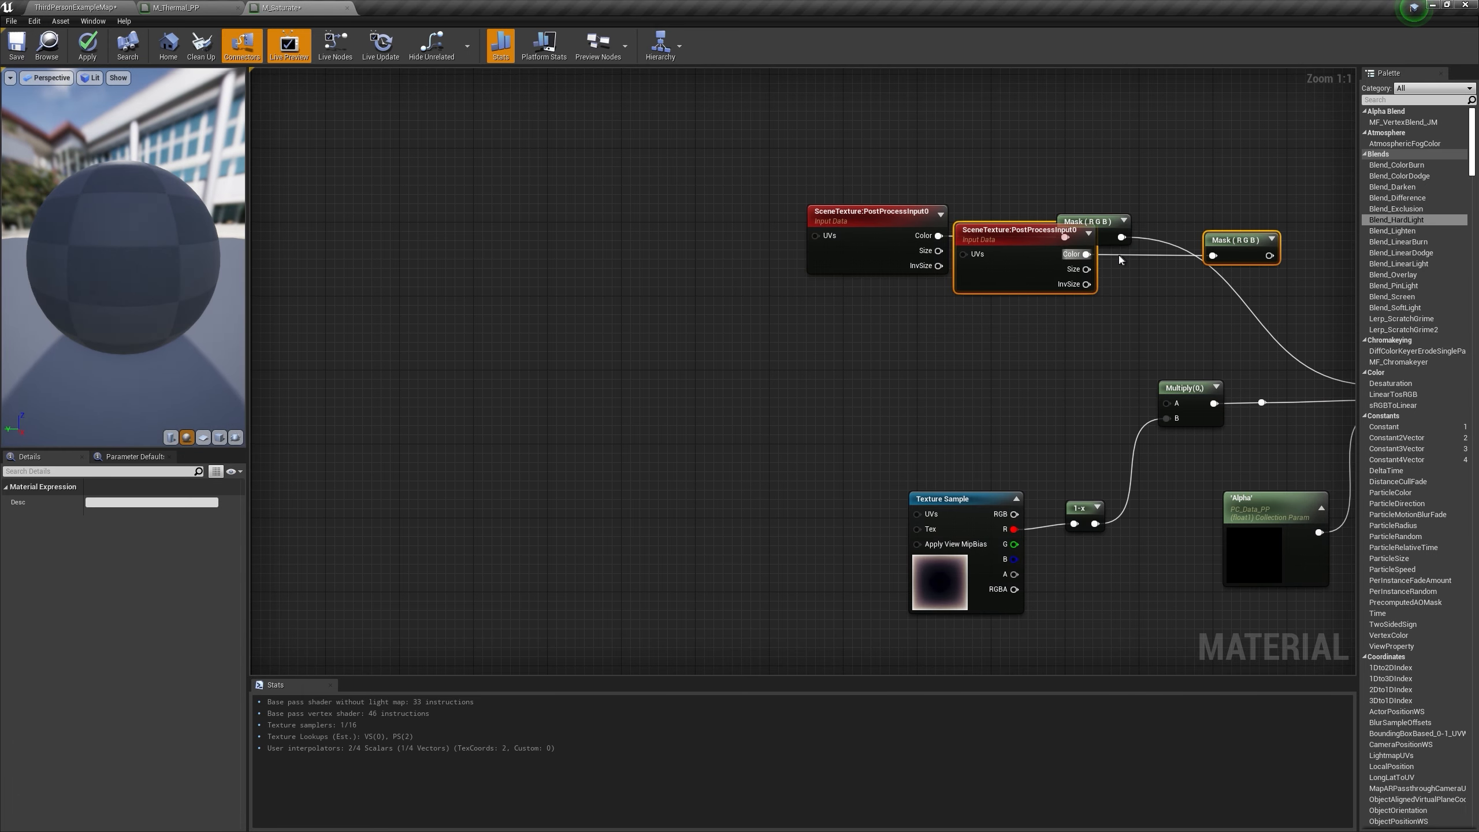
pyautogui.moveTo(990, 229); pyautogui.dragTo(482, 334)
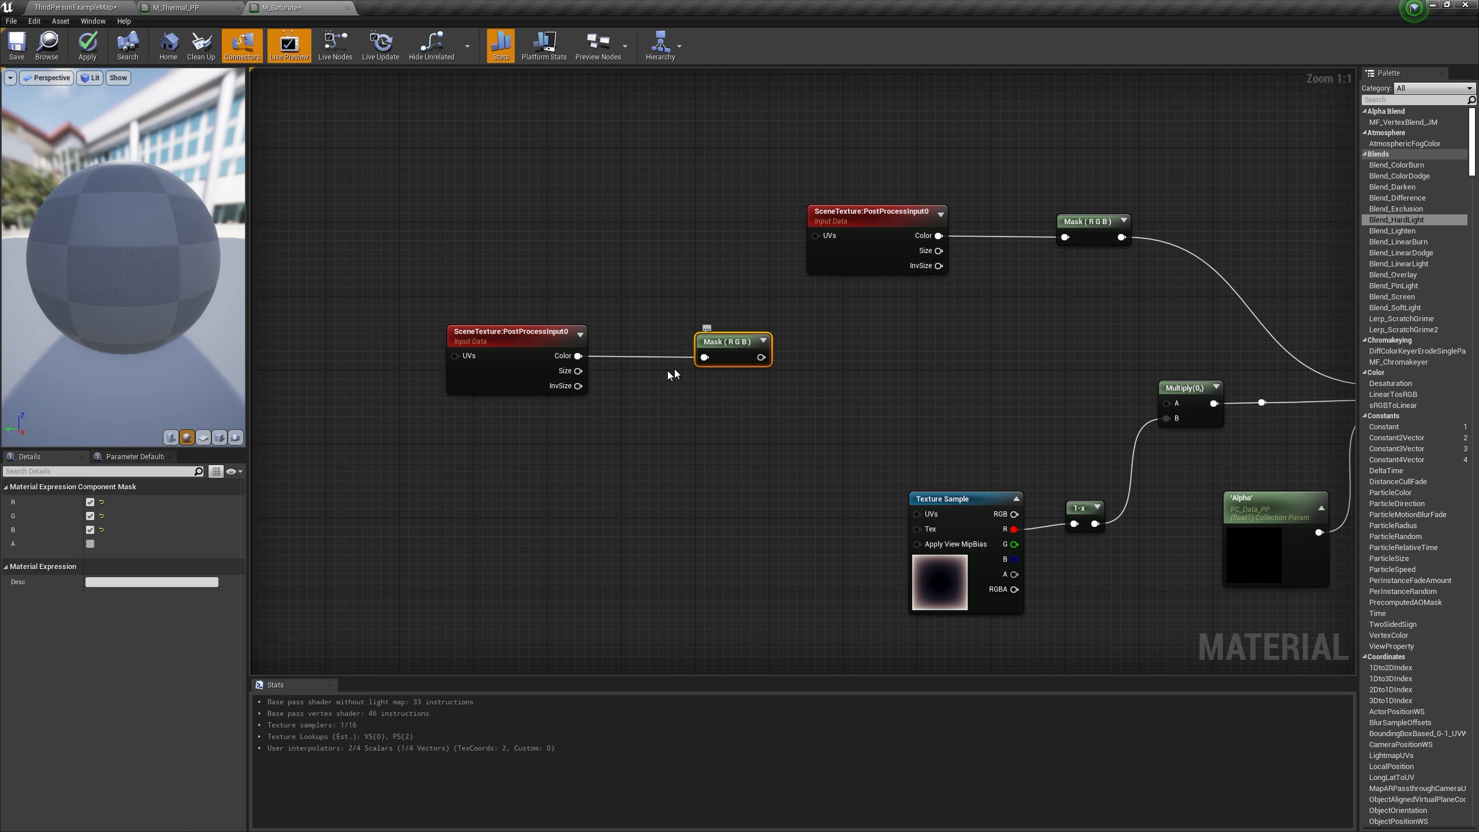
# Step: Restrict the duplicated mask to the R channel and set its SceneTexture to Ambient Occlusion
pyautogui.click(90, 530)
pyautogui.click(90, 516)
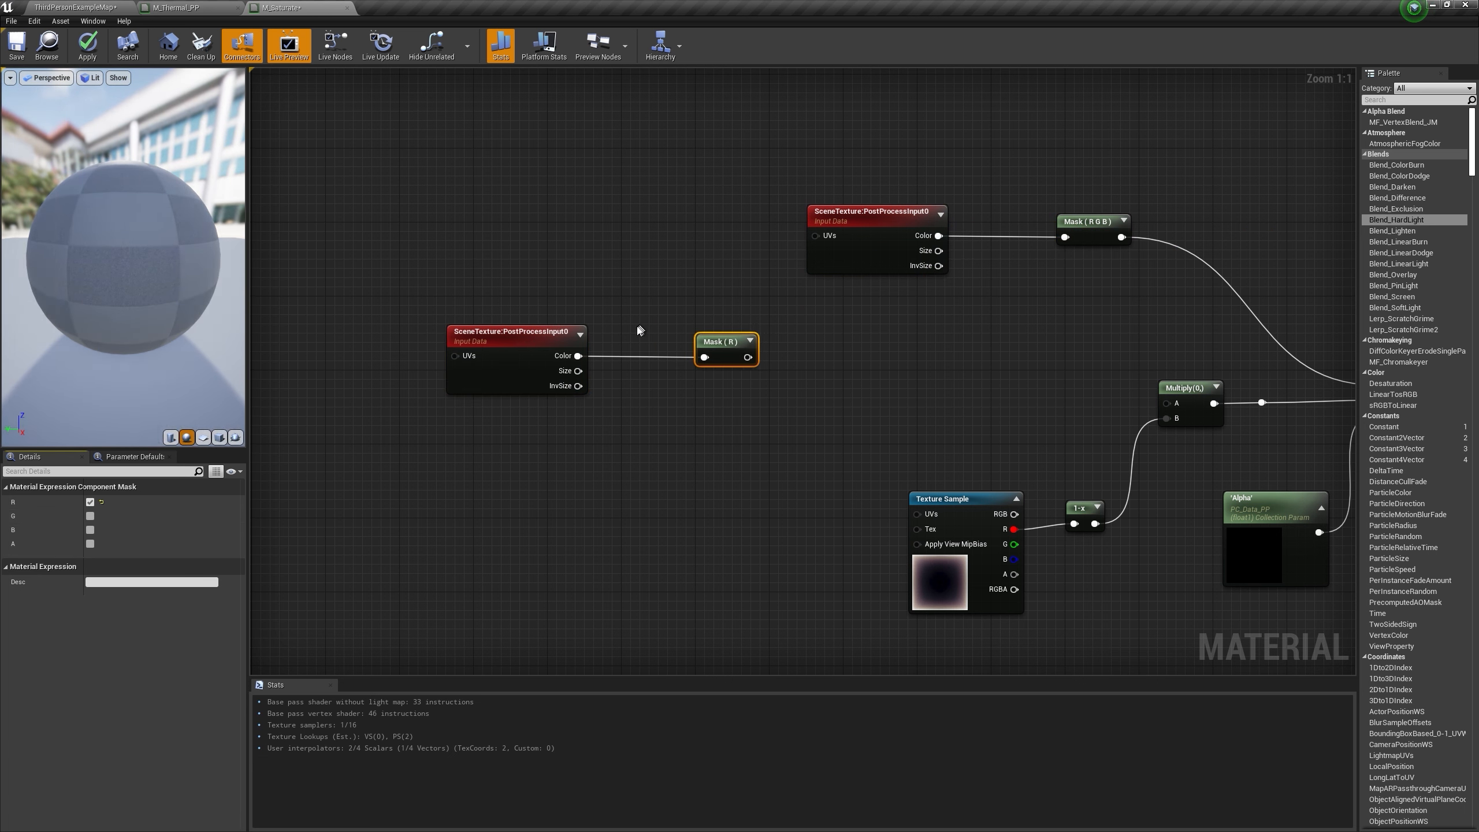
pyautogui.click(541, 337)
pyautogui.click(145, 502)
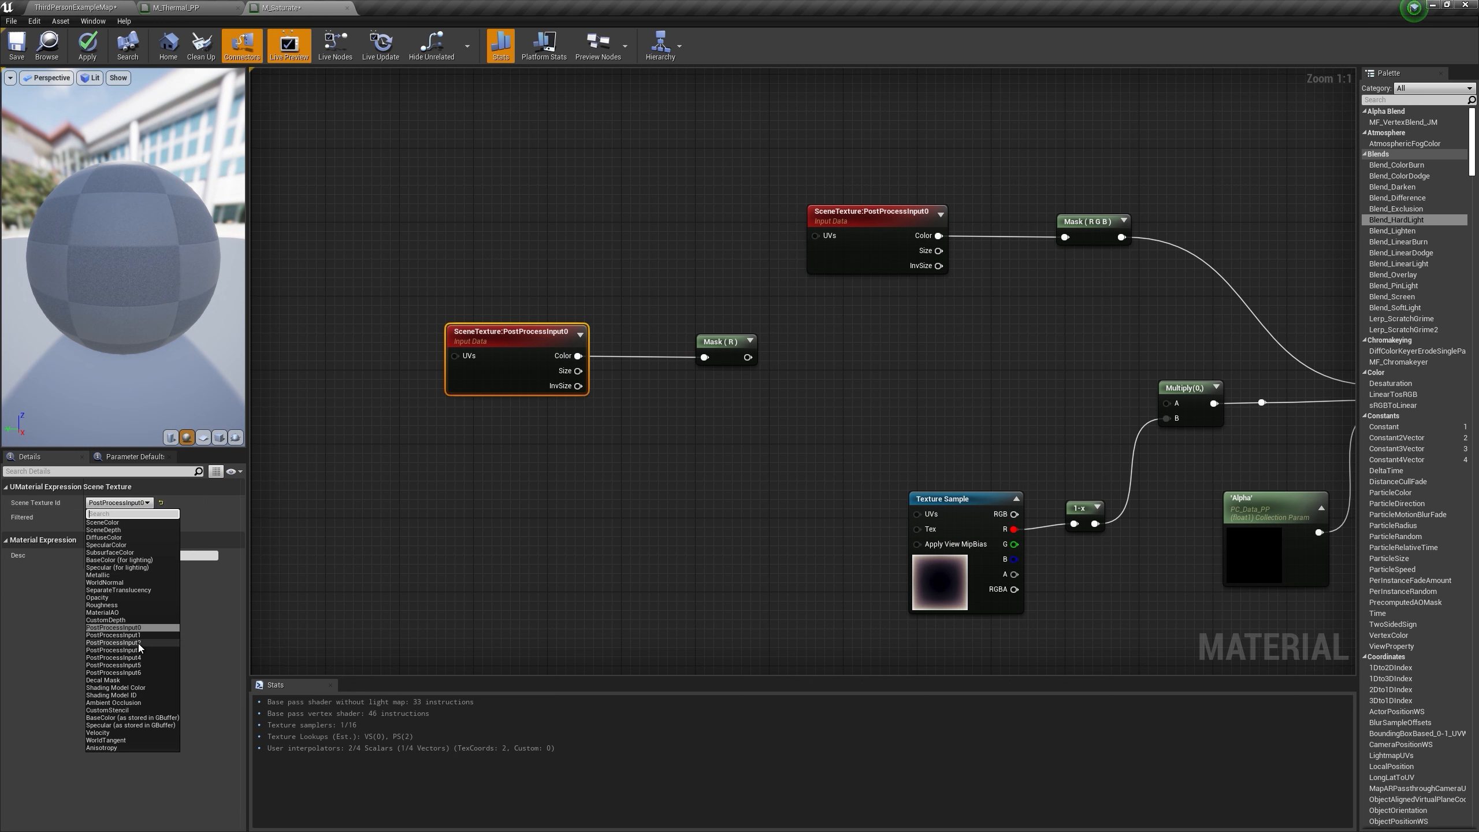
pyautogui.click(140, 702)
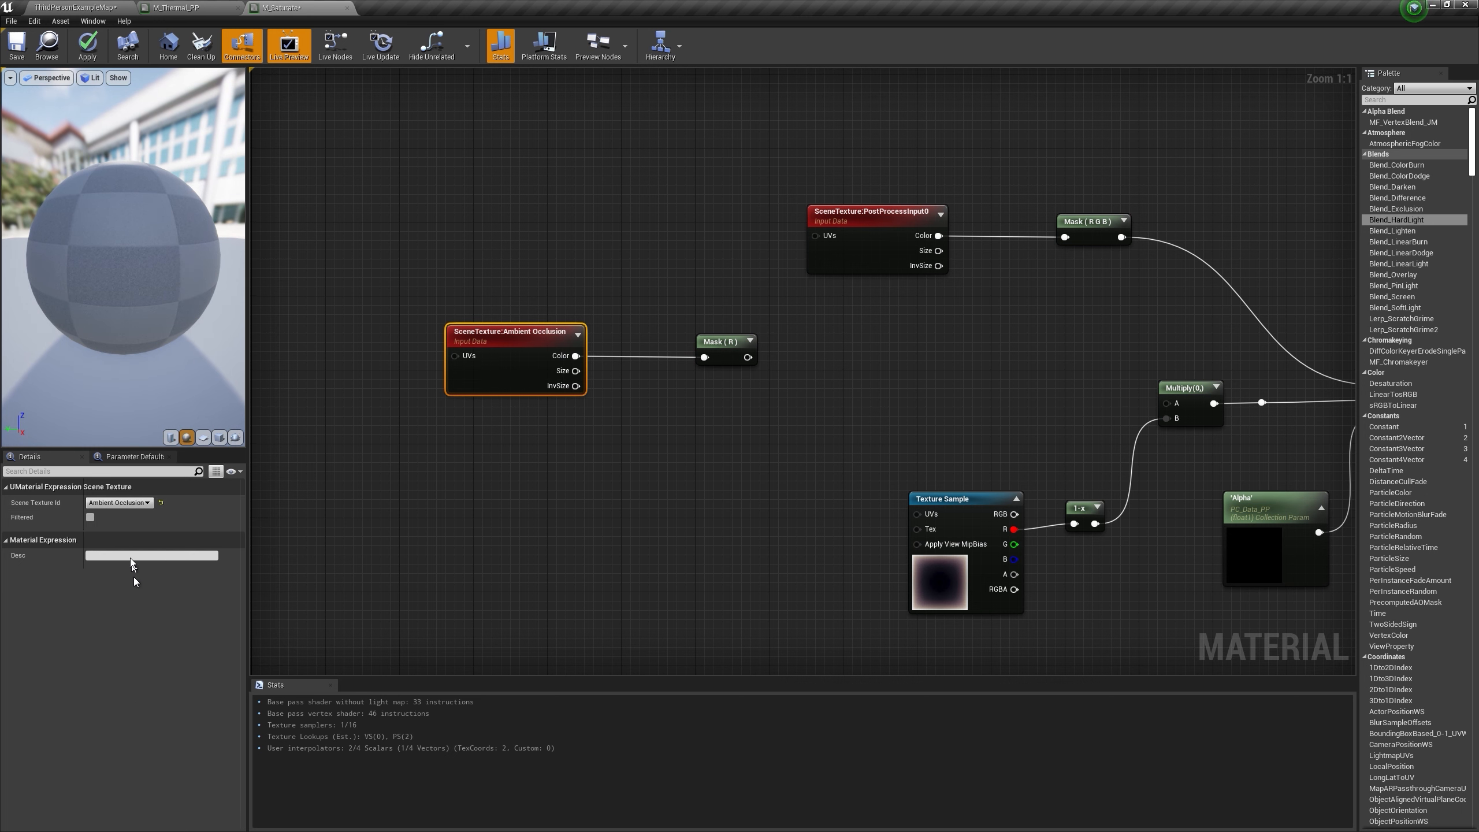
# Step: Connect the R mask to the vignette Multiply's A input and route that Multiply directly into Emissive Color, bypassing the Lerp
pyautogui.moveTo(786, 352); pyautogui.dragTo(632, 390, button='right')
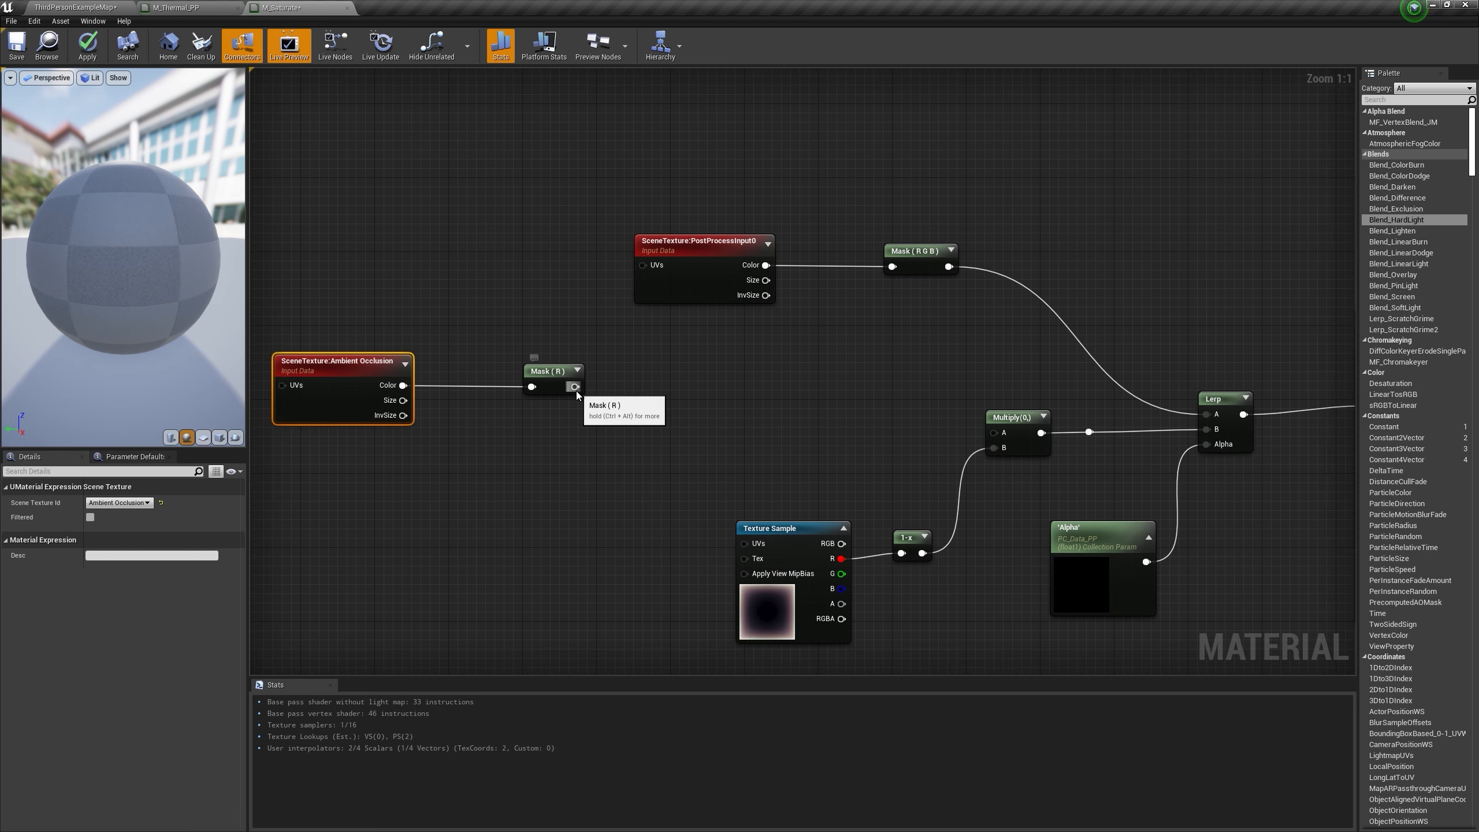
pyautogui.moveTo(575, 387); pyautogui.dragTo(993, 447)
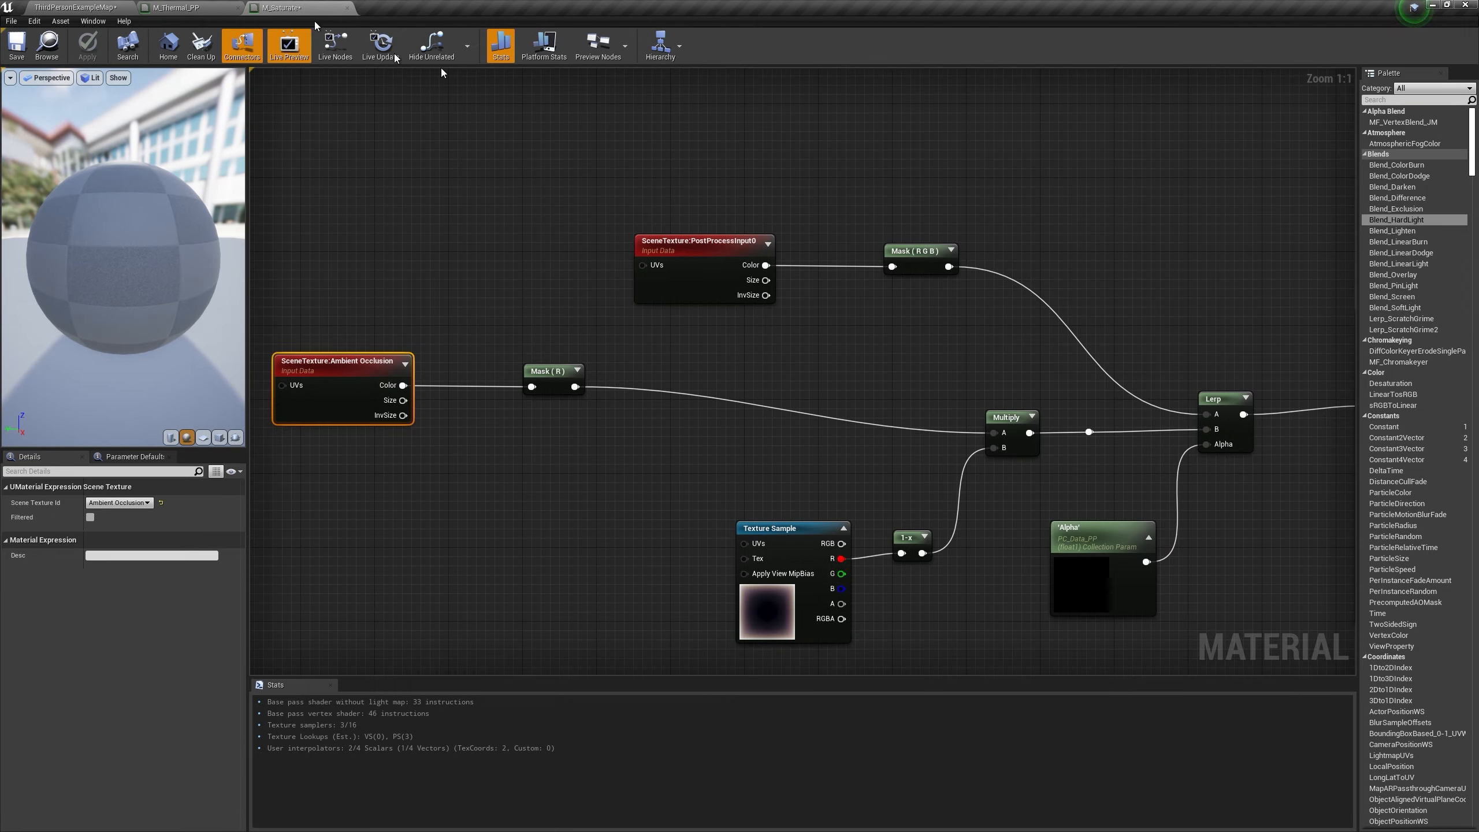
pyautogui.moveTo(1328, 372); pyautogui.dragTo(1204, 290, button='right')
pyautogui.moveTo(726, 328); pyautogui.dragTo(1007, 312)
pyautogui.moveTo(856, 296); pyautogui.dragTo(837, 231)
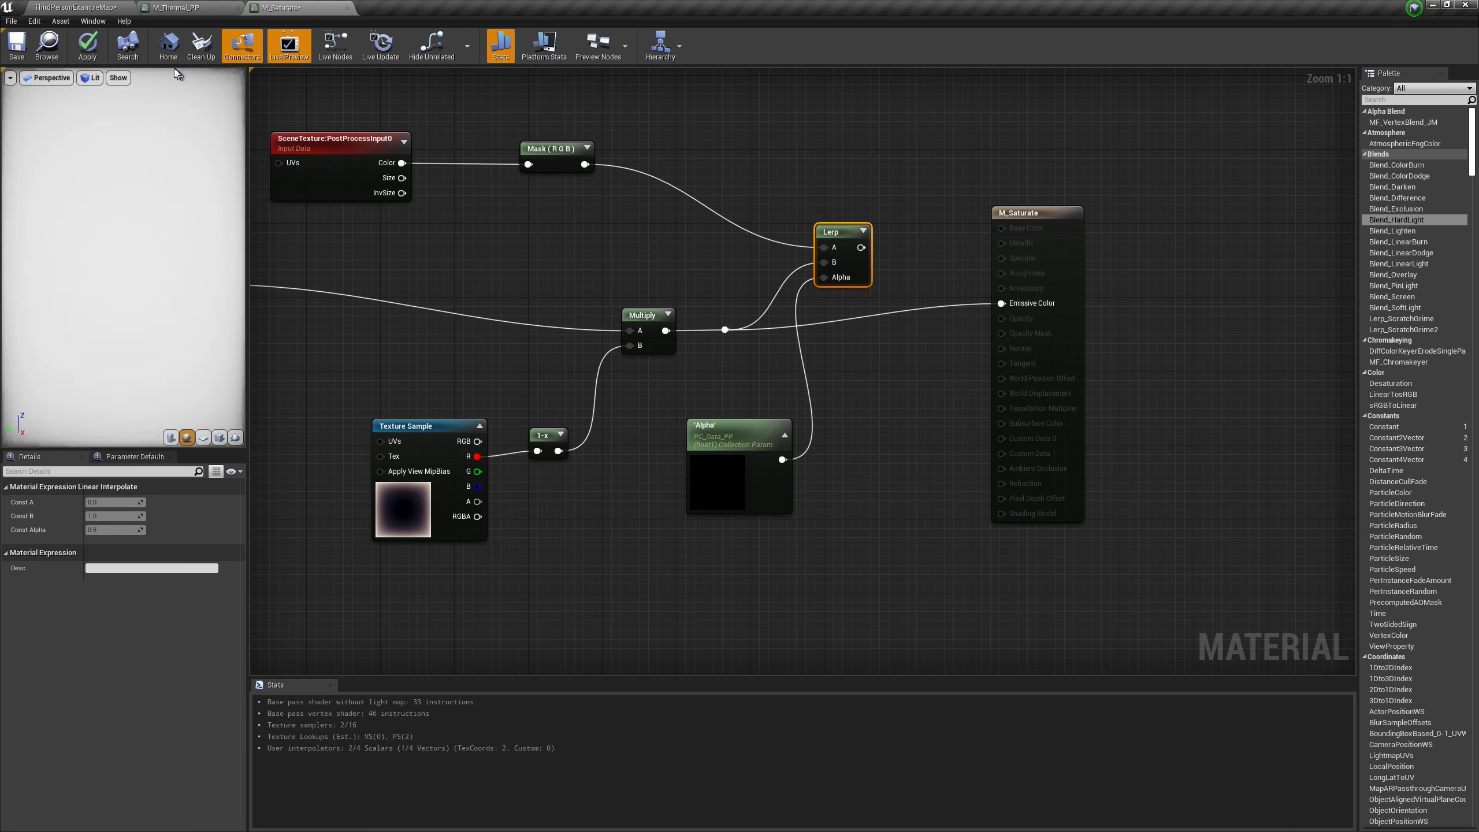
# Step: Apply the material and inspect the ambient occlusion output in the level
pyautogui.click(88, 44)
pyautogui.click(78, 7)
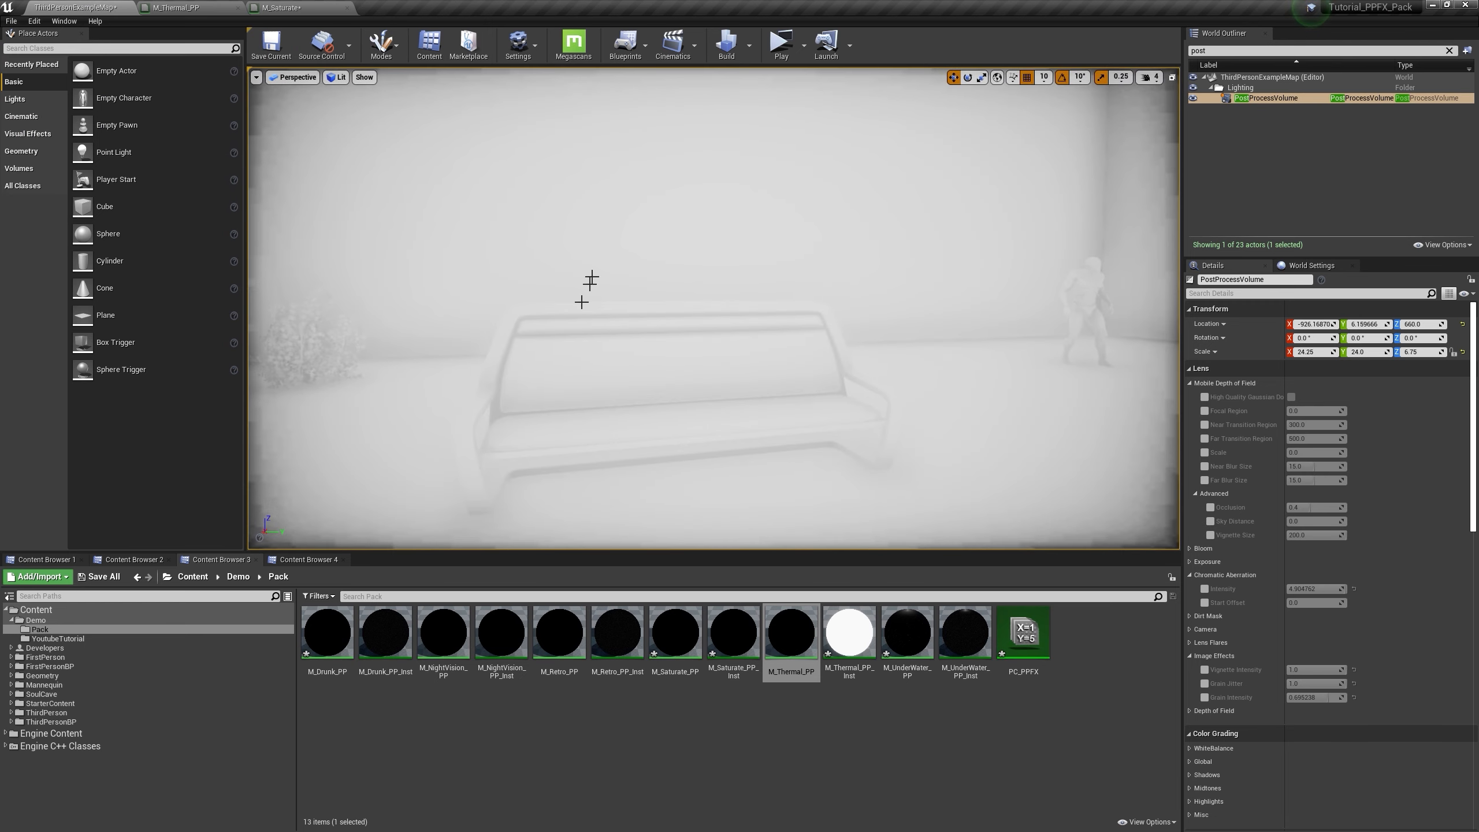
pyautogui.moveTo(715, 309); pyautogui.dragTo(560, 309, button='right')
pyautogui.press('w')
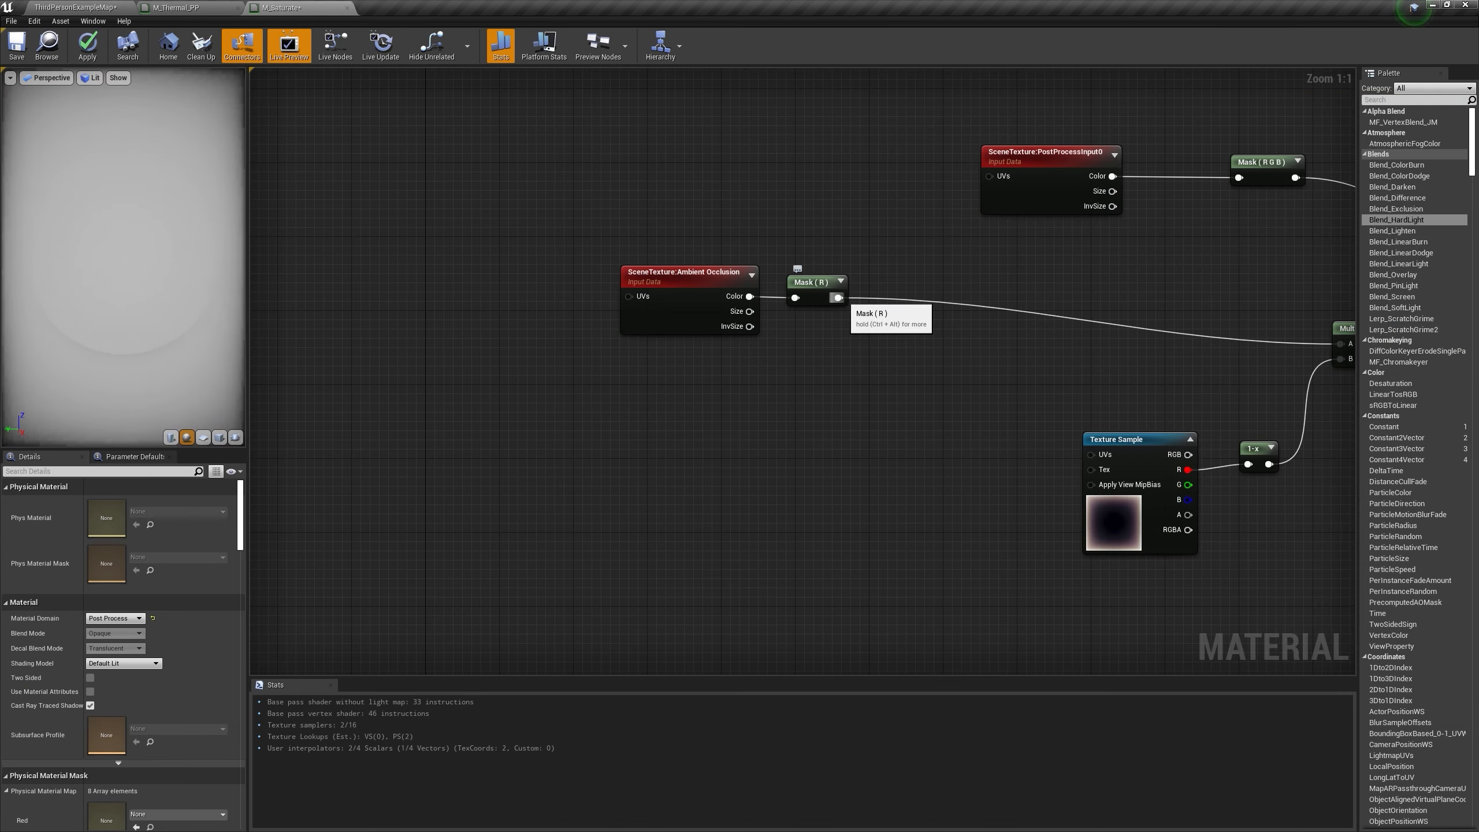
# Step: Add a Power node after the R mask, with its exponent driven by a scalar parameter Power defaulting to 2
pyautogui.moveTo(837, 298); pyautogui.dragTo(922, 315)
pyautogui.write('pow')
pyautogui.press('Return')
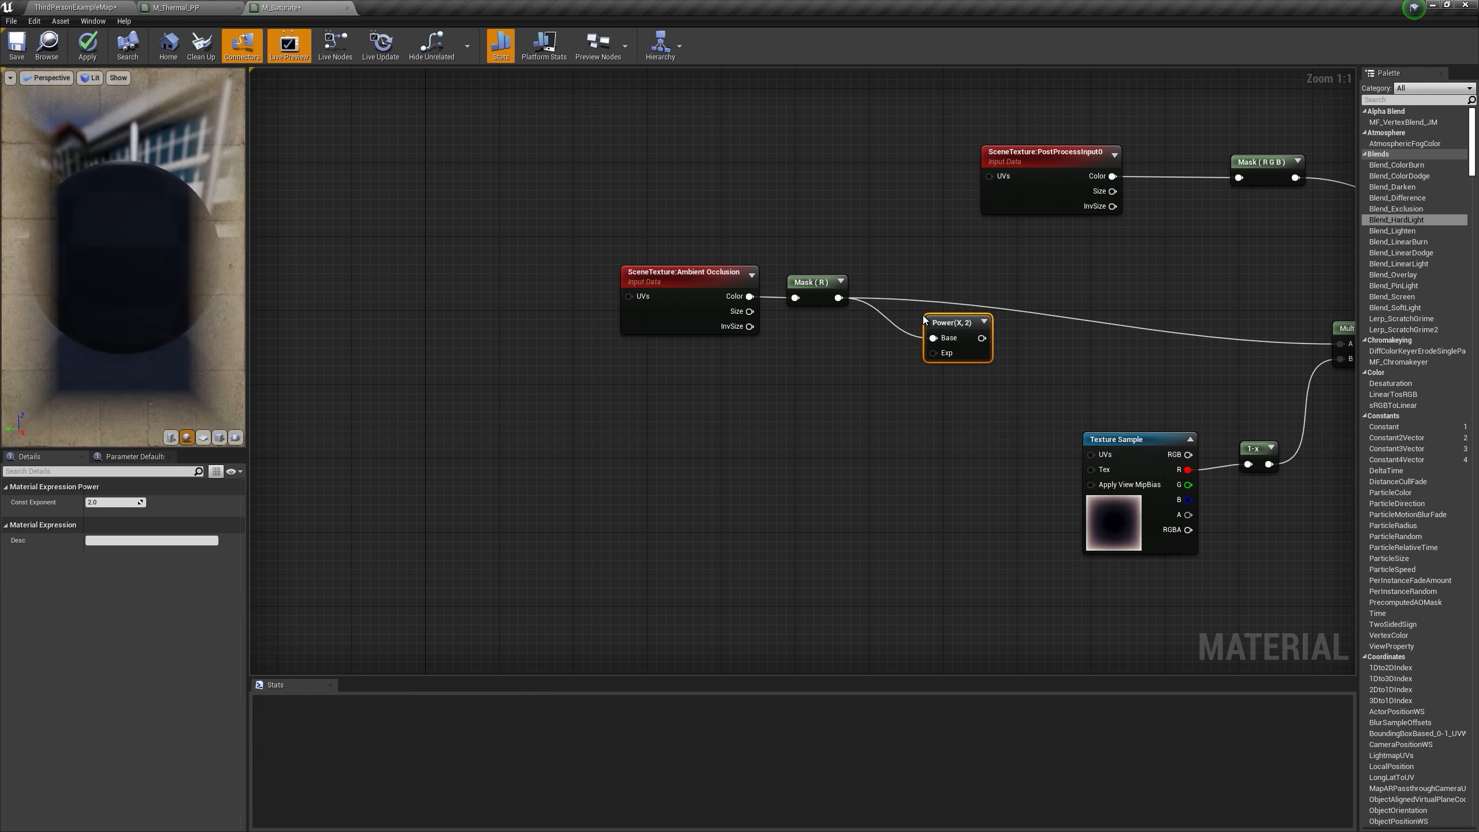
pyautogui.click(726, 363)
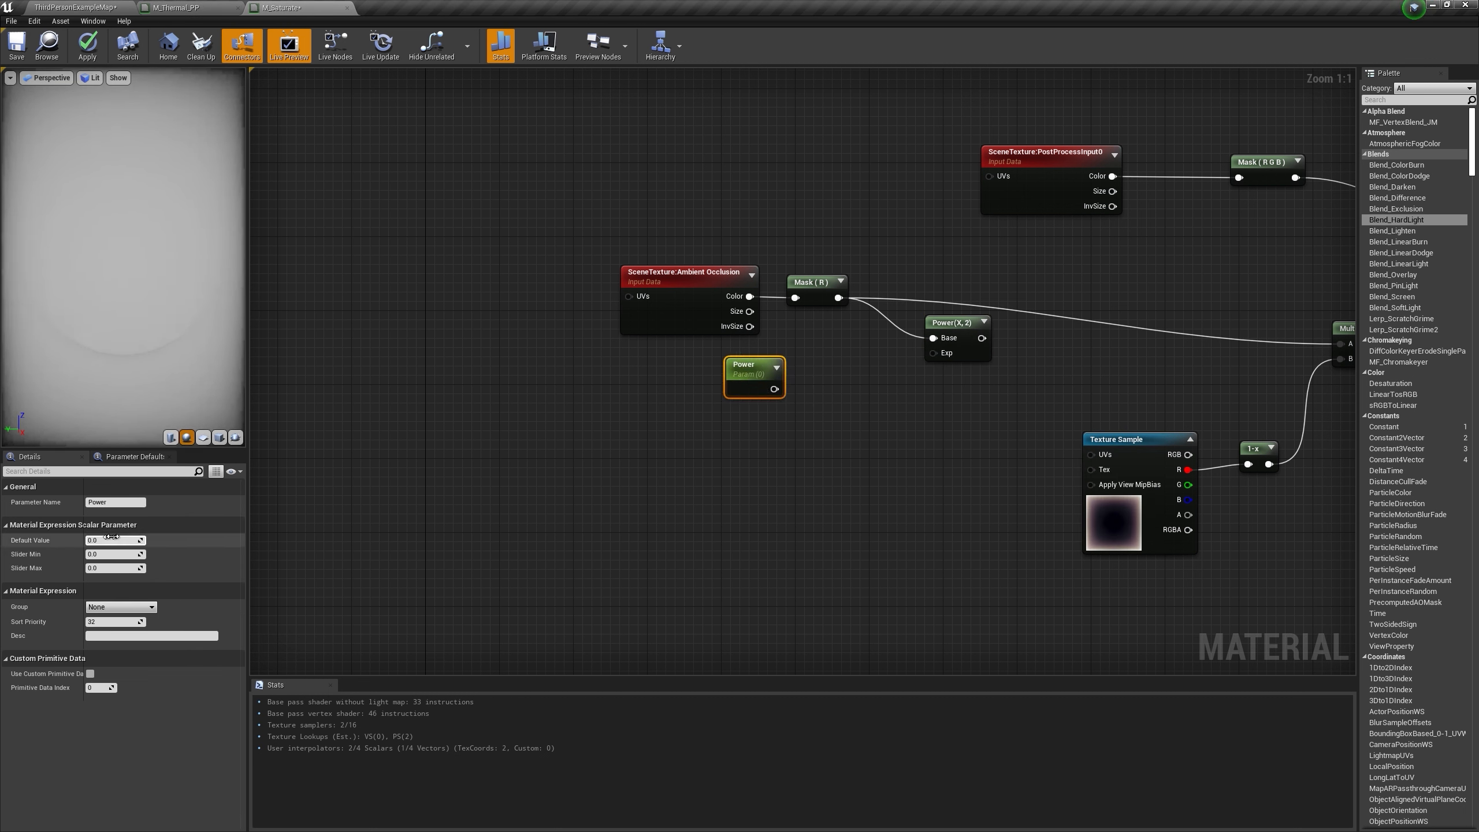
pyautogui.write('2')
pyautogui.moveTo(776, 380); pyautogui.dragTo(969, 306)
# Step: Add a Multiply after the Power node and feed its B input from a new scalar parameter named Bias
pyautogui.press('m')
pyautogui.click(964, 284)
pyautogui.press('s')
pyautogui.click(928, 366)
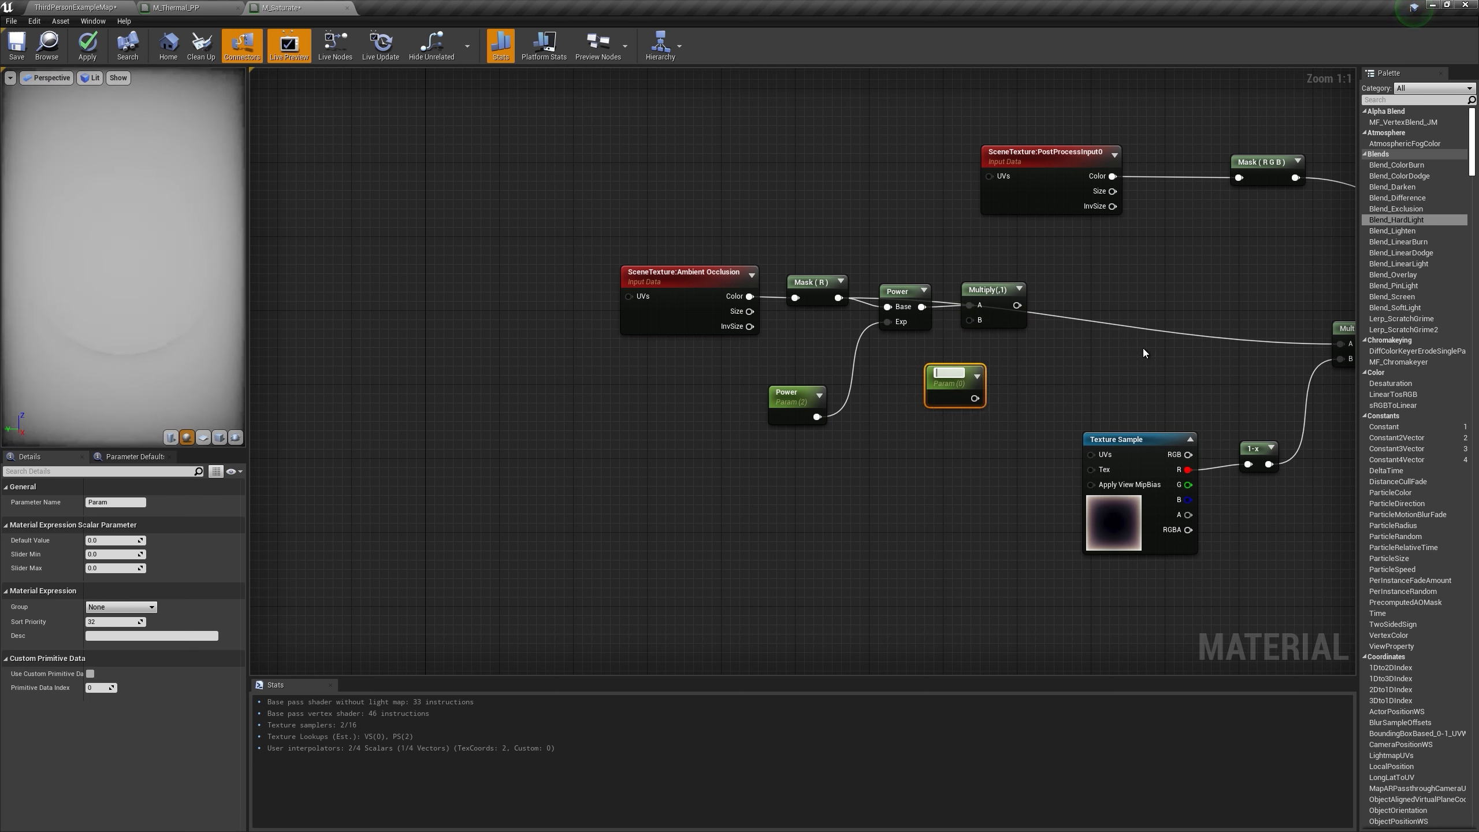
pyautogui.write('Bias')
pyautogui.press('Return')
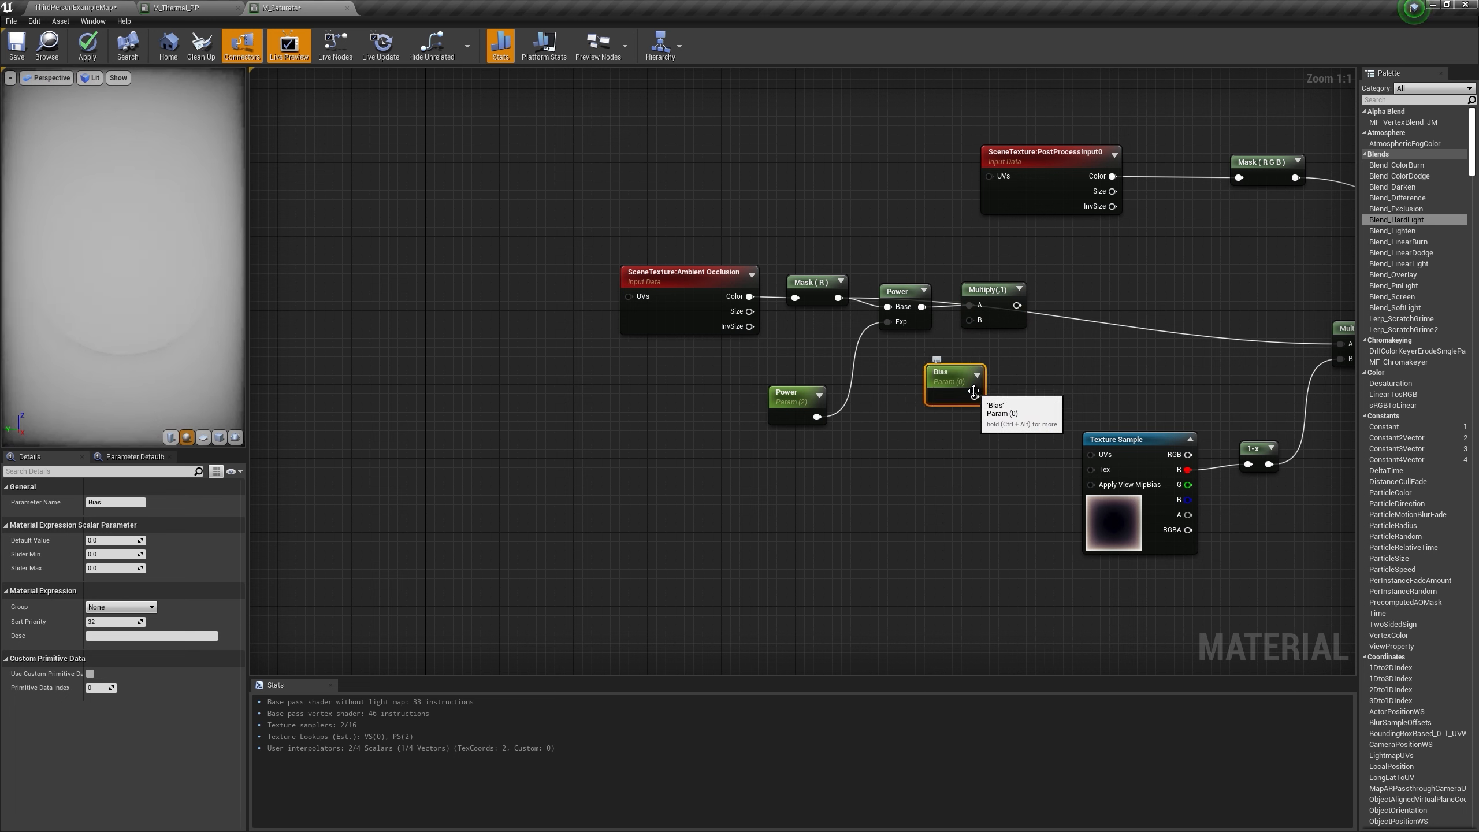
pyautogui.moveTo(977, 388); pyautogui.dragTo(929, 405)
# Step: Add a Saturate node after the Bias Multiply and connect it to the A input of the vignette Multiply
pyautogui.moveTo(928, 417); pyautogui.dragTo(1074, 295)
pyautogui.write('sat')
pyautogui.press('Return')
pyautogui.moveTo(1075, 299); pyautogui.dragTo(923, 307, button='right')
pyautogui.moveTo(941, 316); pyautogui.dragTo(1189, 353)
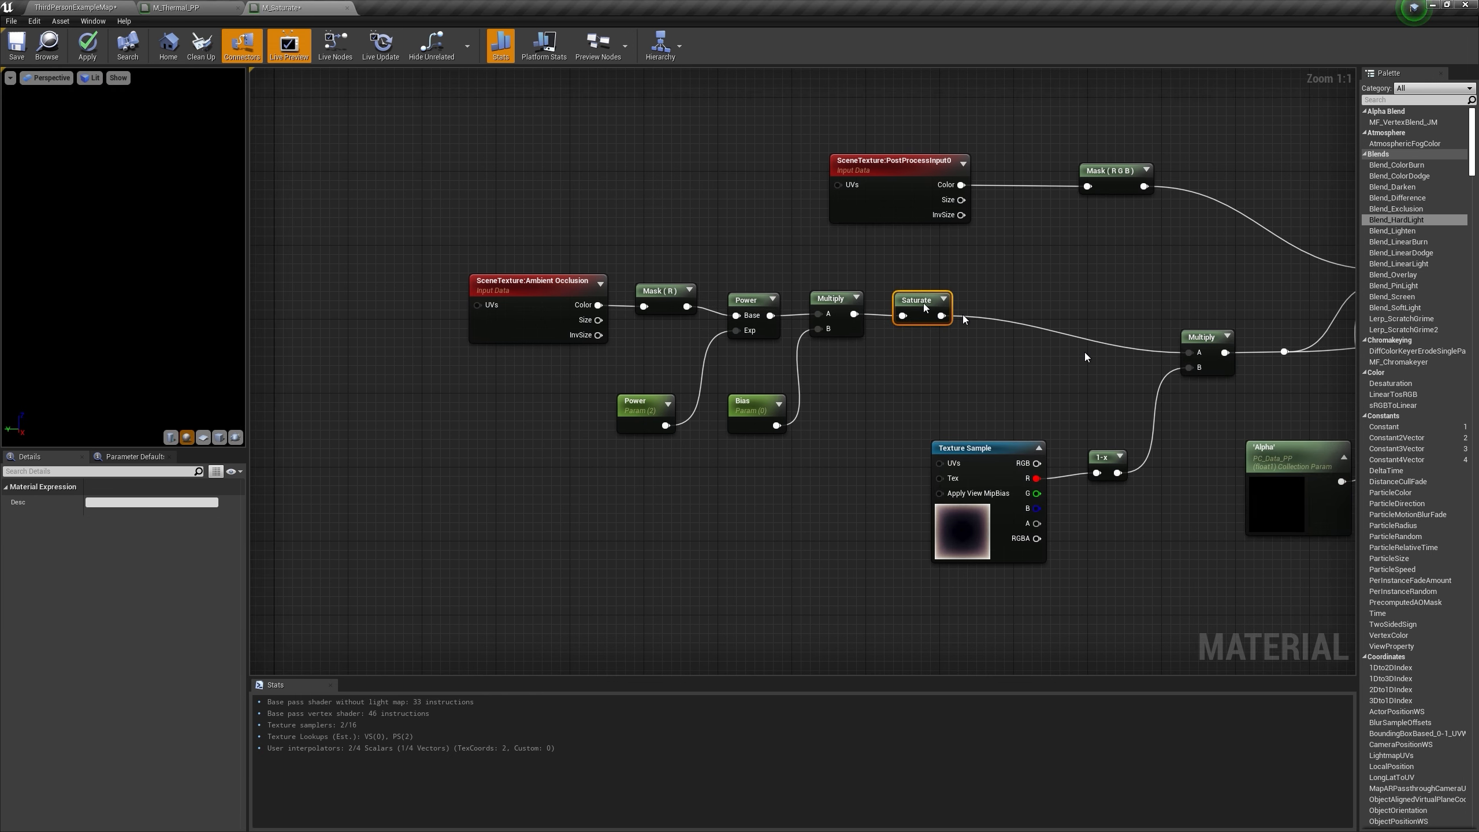
# Step: Set the Bias parameter's default value to 1.0, apply the material and return to the level
pyautogui.click(751, 415)
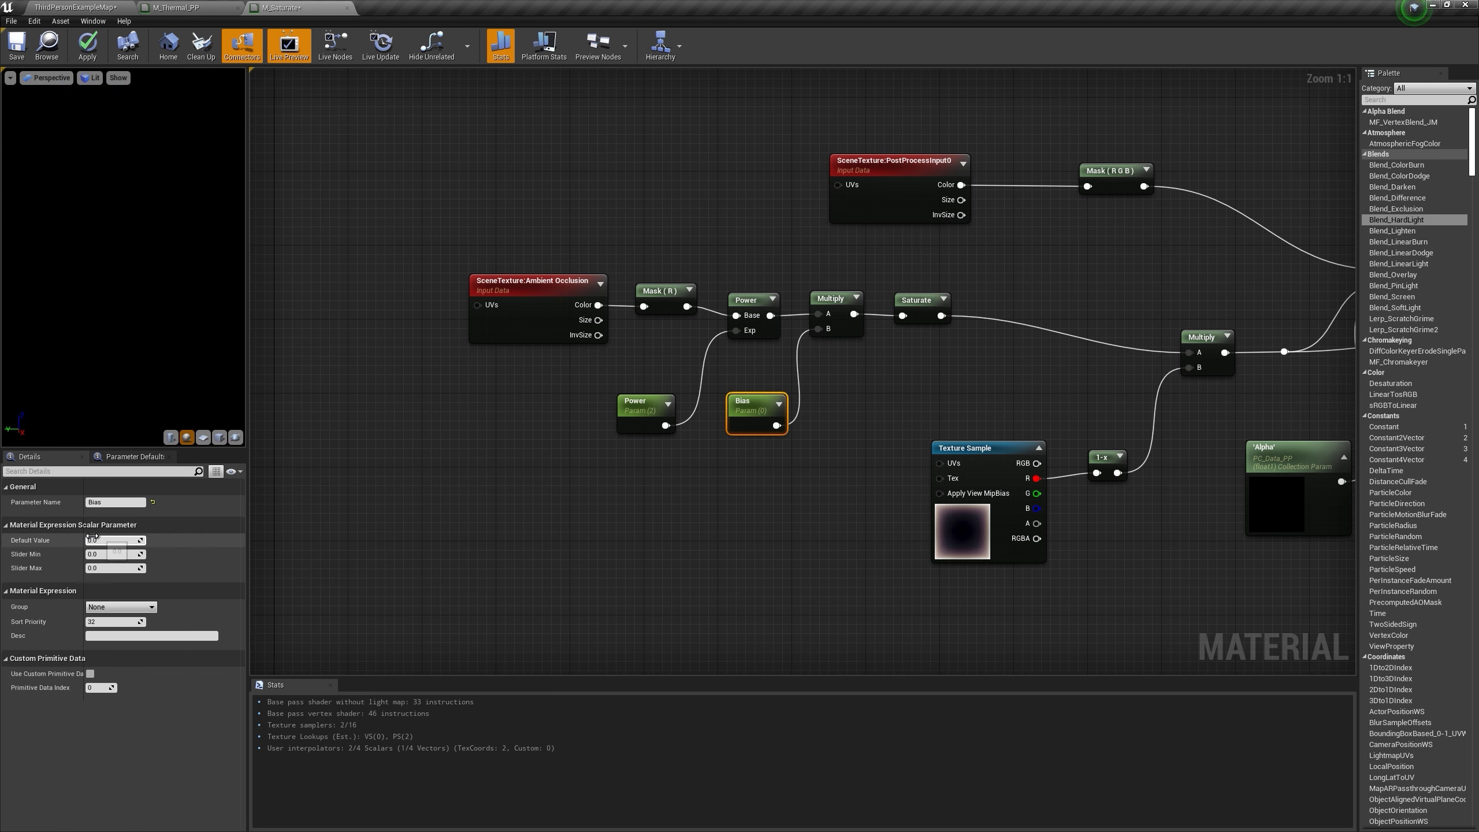
pyautogui.press('Return')
pyautogui.click(87, 47)
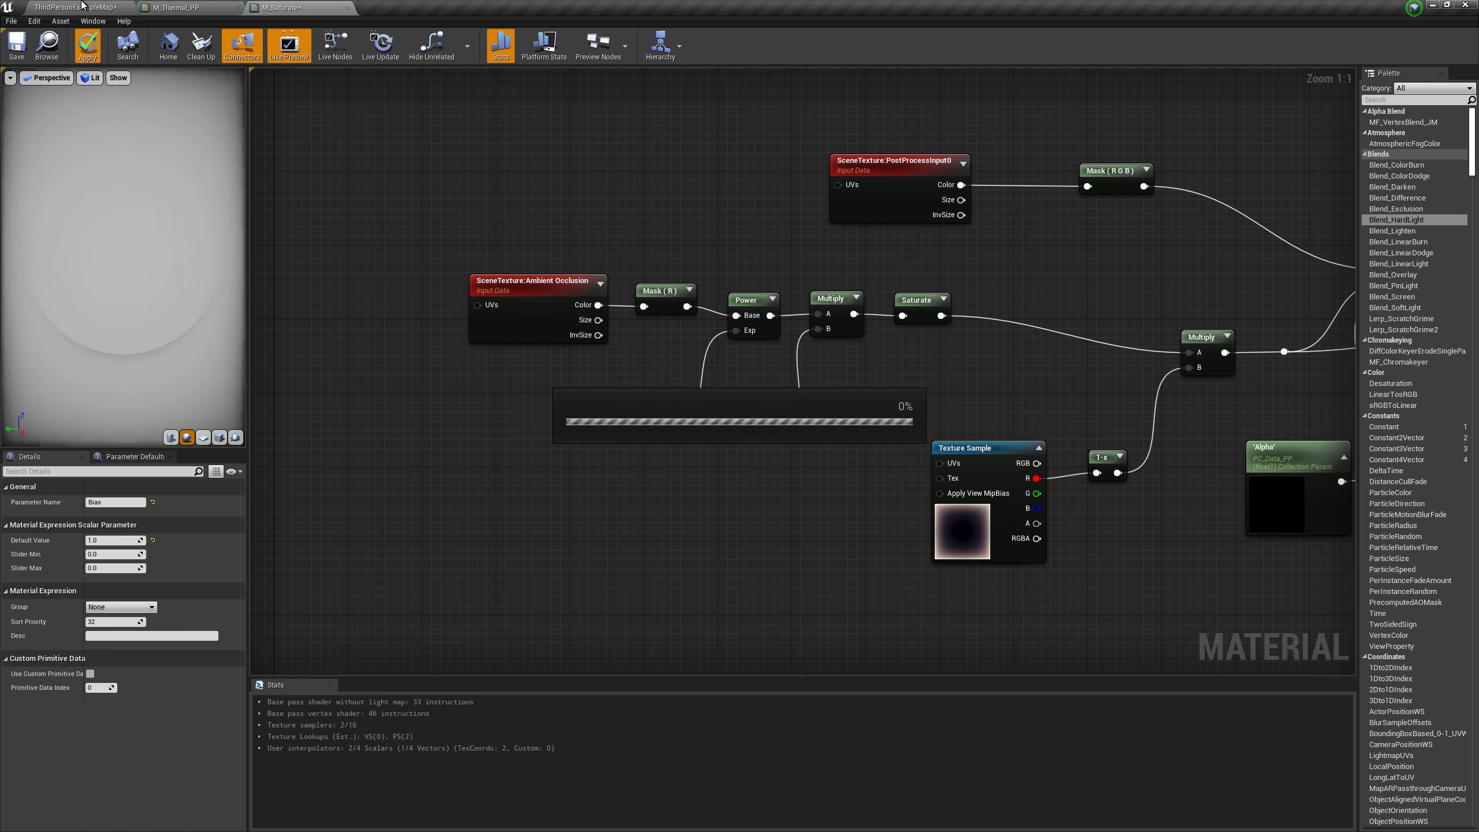
pyautogui.click(87, 8)
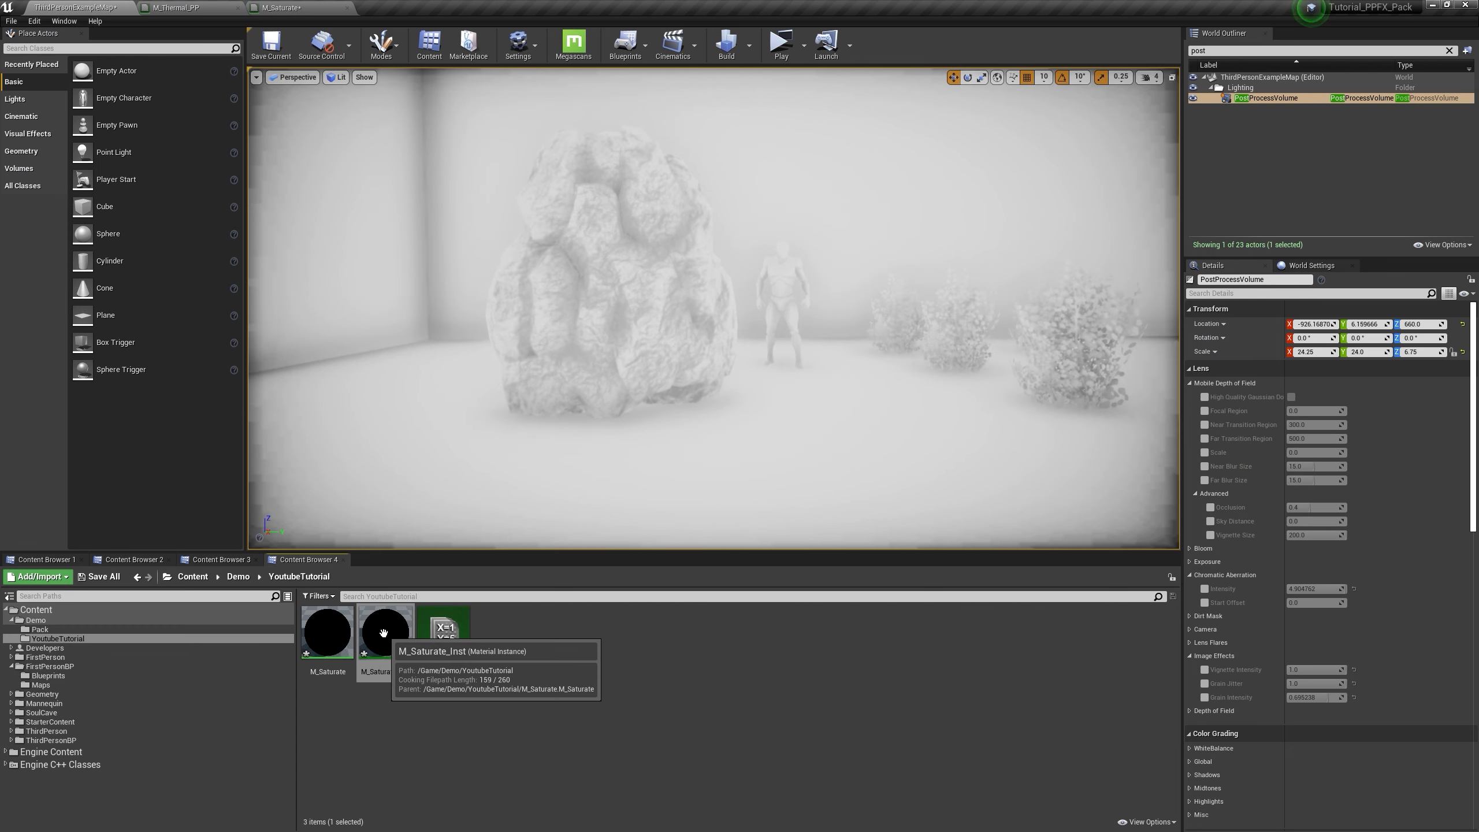
# Step: Float the M_Saturate_Inst window over the level and override its Bias parameter with about 0.397
pyautogui.doubleClick(383, 631)
pyautogui.moveTo(408, 7); pyautogui.dragTo(836, 305)
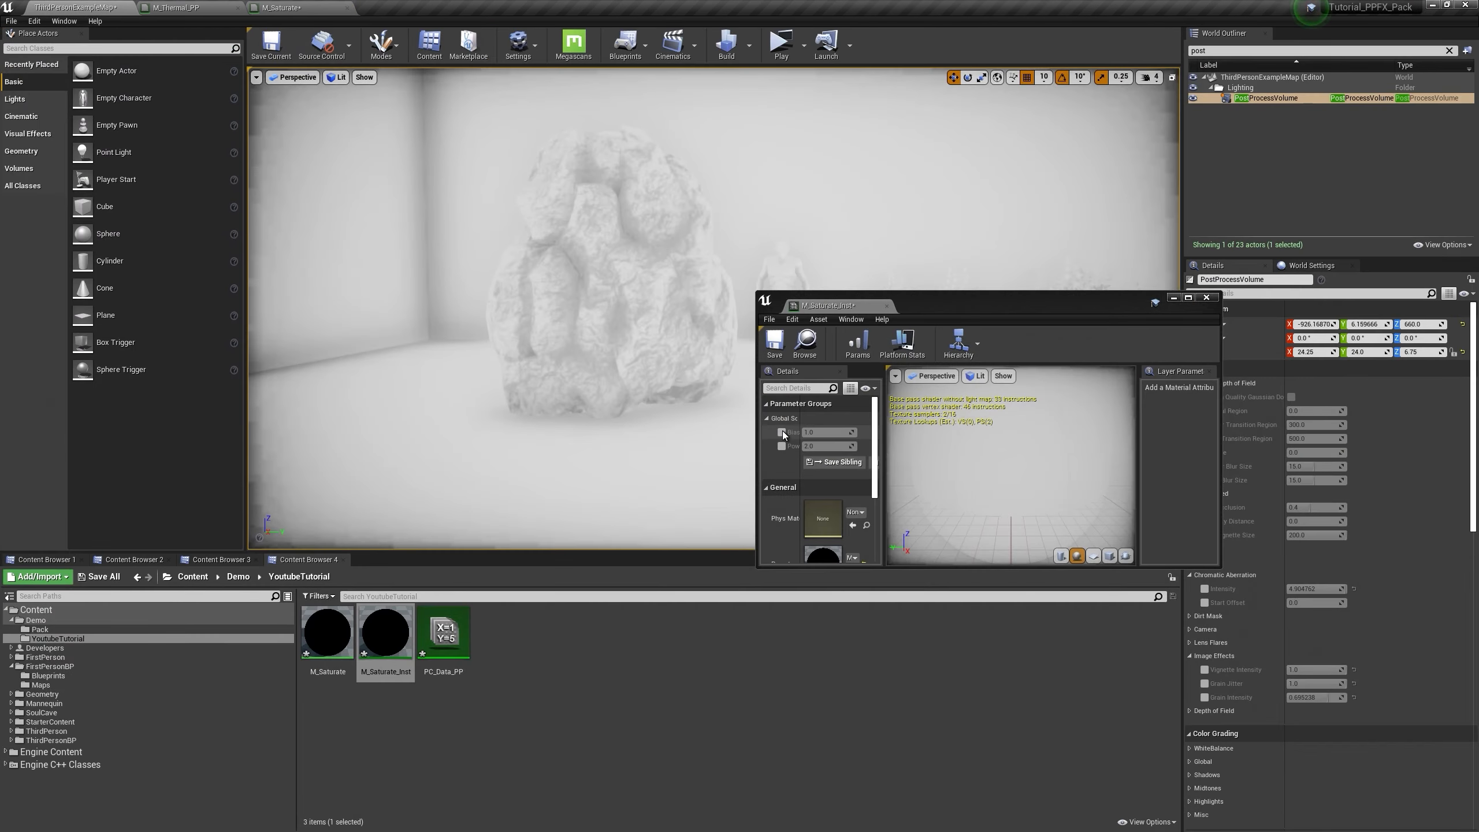
pyautogui.click(782, 432)
pyautogui.moveTo(827, 432)
pyautogui.mouseDown()
pyautogui.moveTo(856, 433)
pyautogui.moveTo(807, 432)
pyautogui.moveTo(839, 432)
pyautogui.mouseUp()
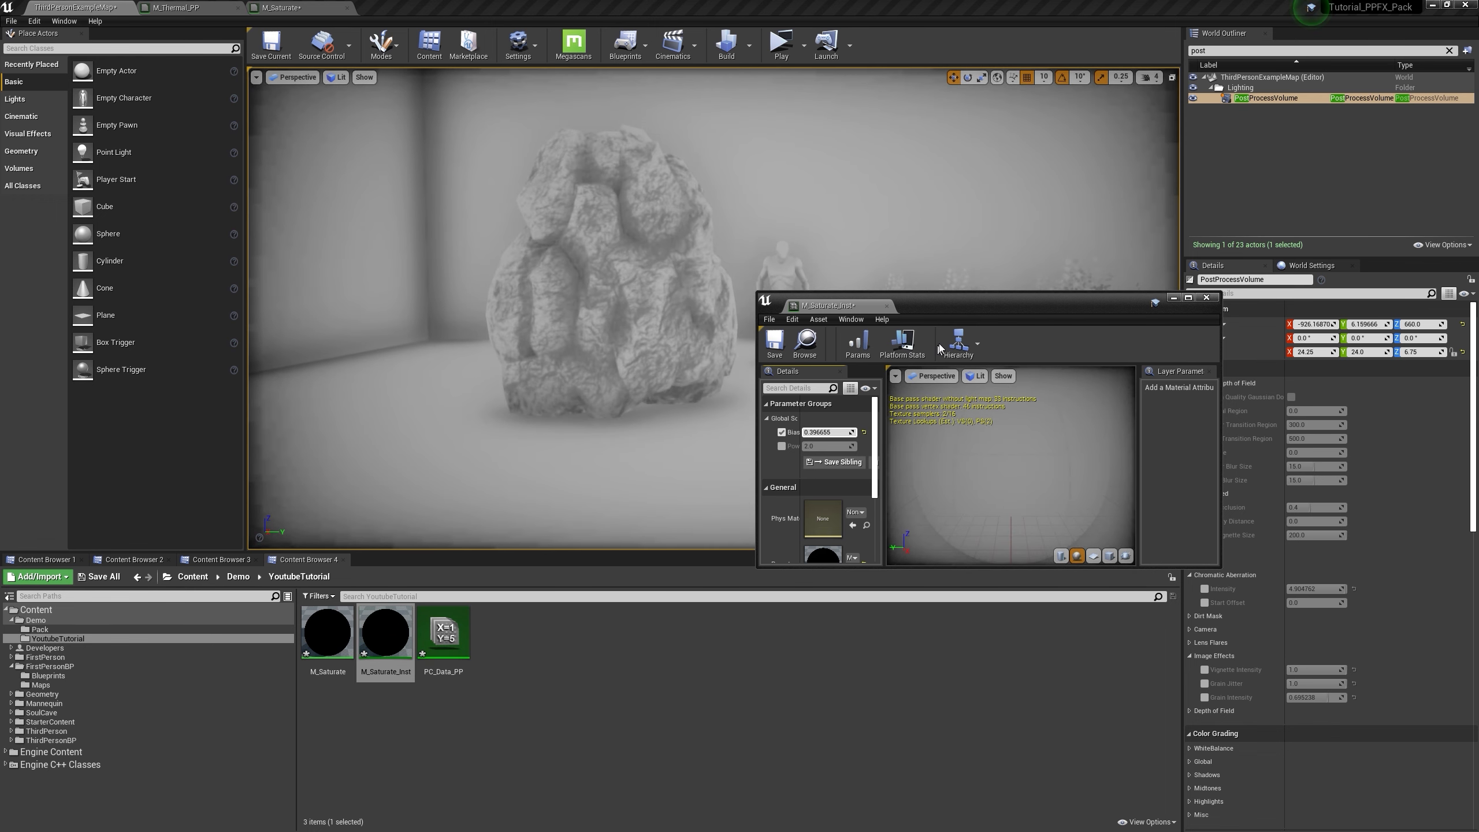
# Step: Reposition the M_Saturate_Inst window lower over the level and override its Power parameter with about 7.65
pyautogui.moveTo(964, 305); pyautogui.dragTo(1201, 383)
pyautogui.click(1019, 523)
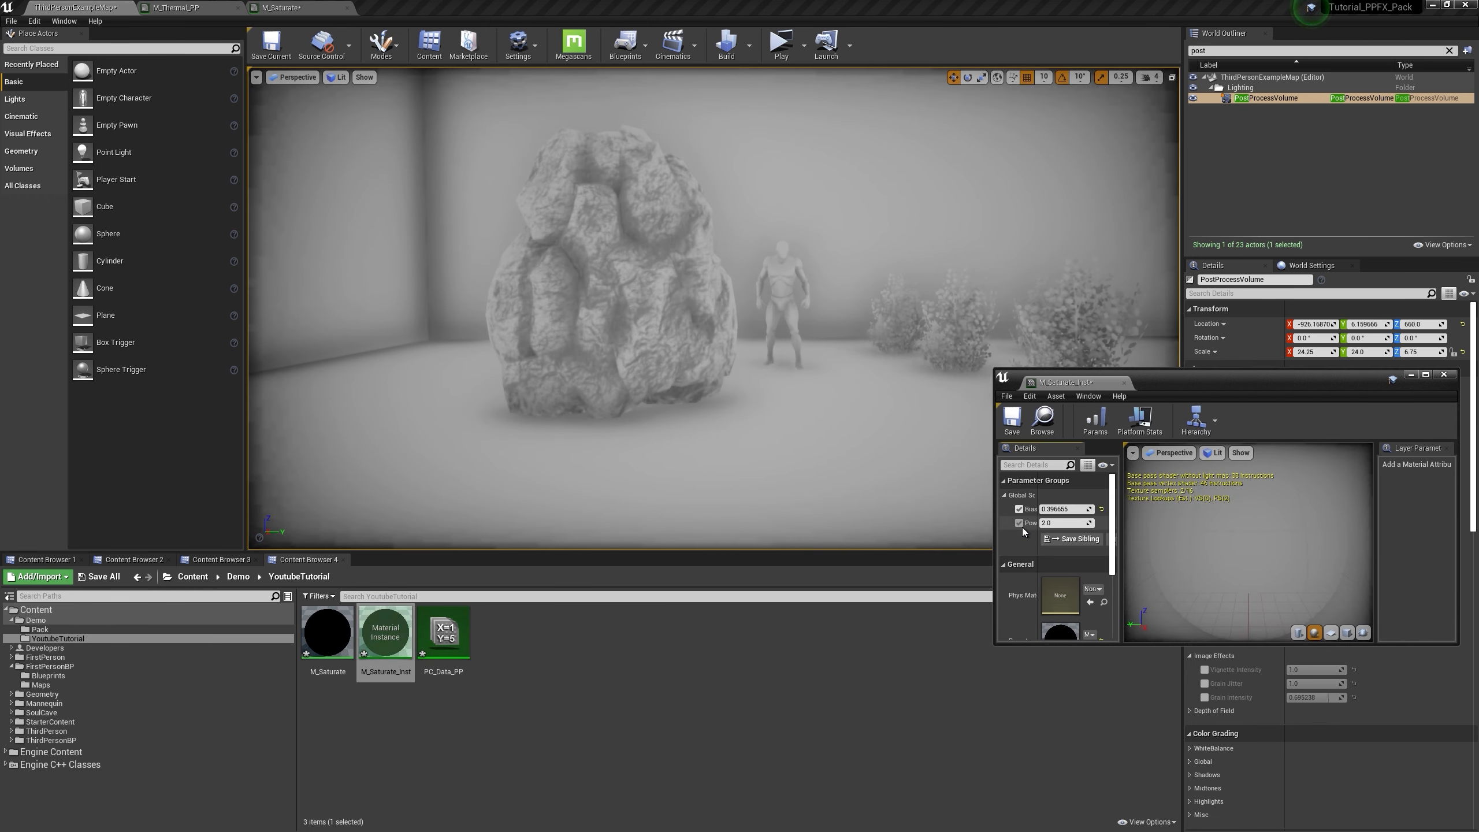
pyautogui.moveTo(1066, 523)
pyautogui.mouseDown()
pyautogui.moveTo(1141, 523)
pyautogui.moveTo(1092, 523)
pyautogui.mouseUp()
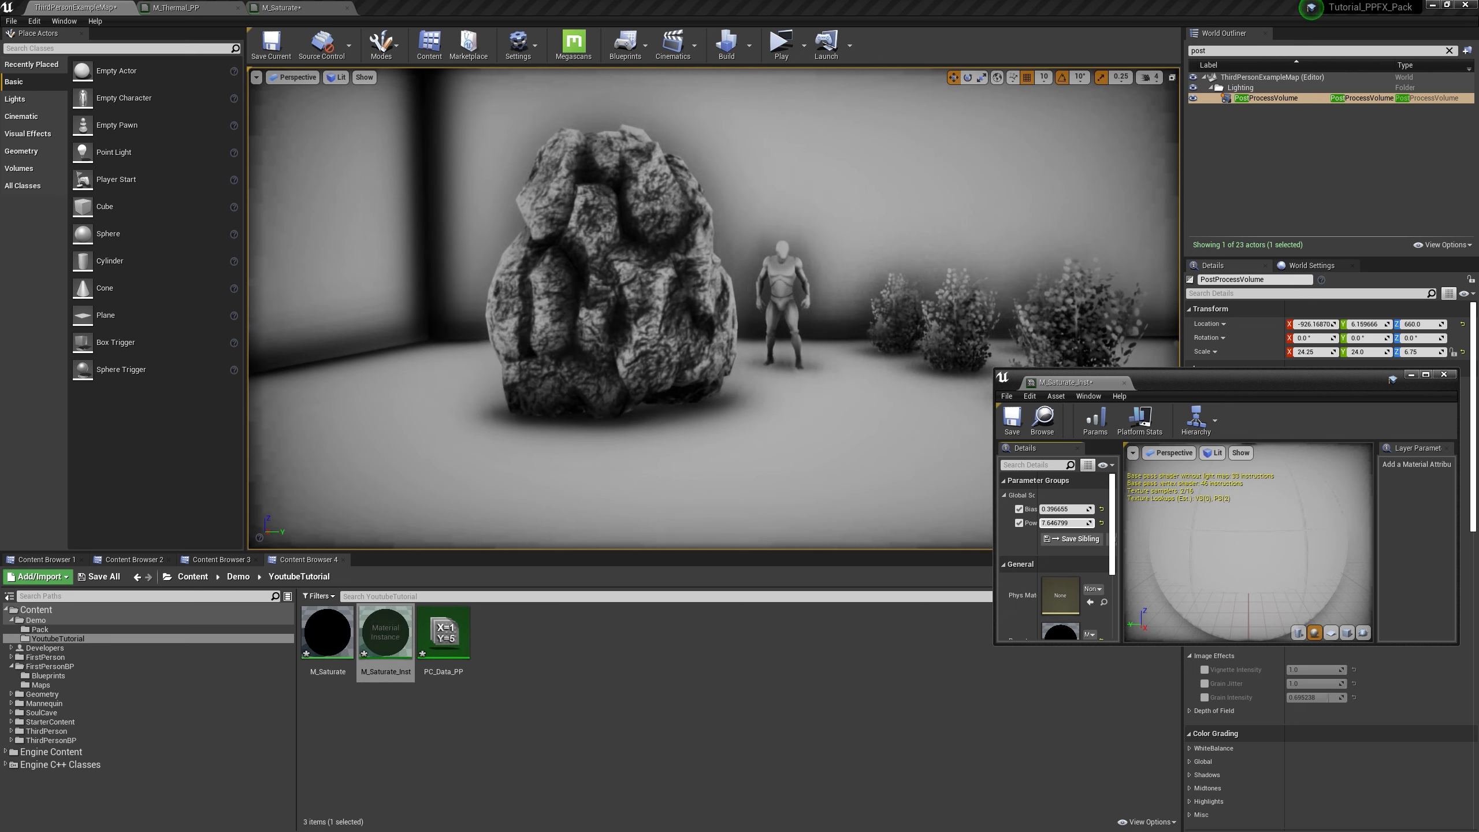
pyautogui.press('Return')
# Step: Set the M_Saturate_Inst overrides to 1.0 for Bias and 2.0 for Power
pyautogui.click(1068, 512)
pyautogui.write('1')
pyautogui.press('Return')
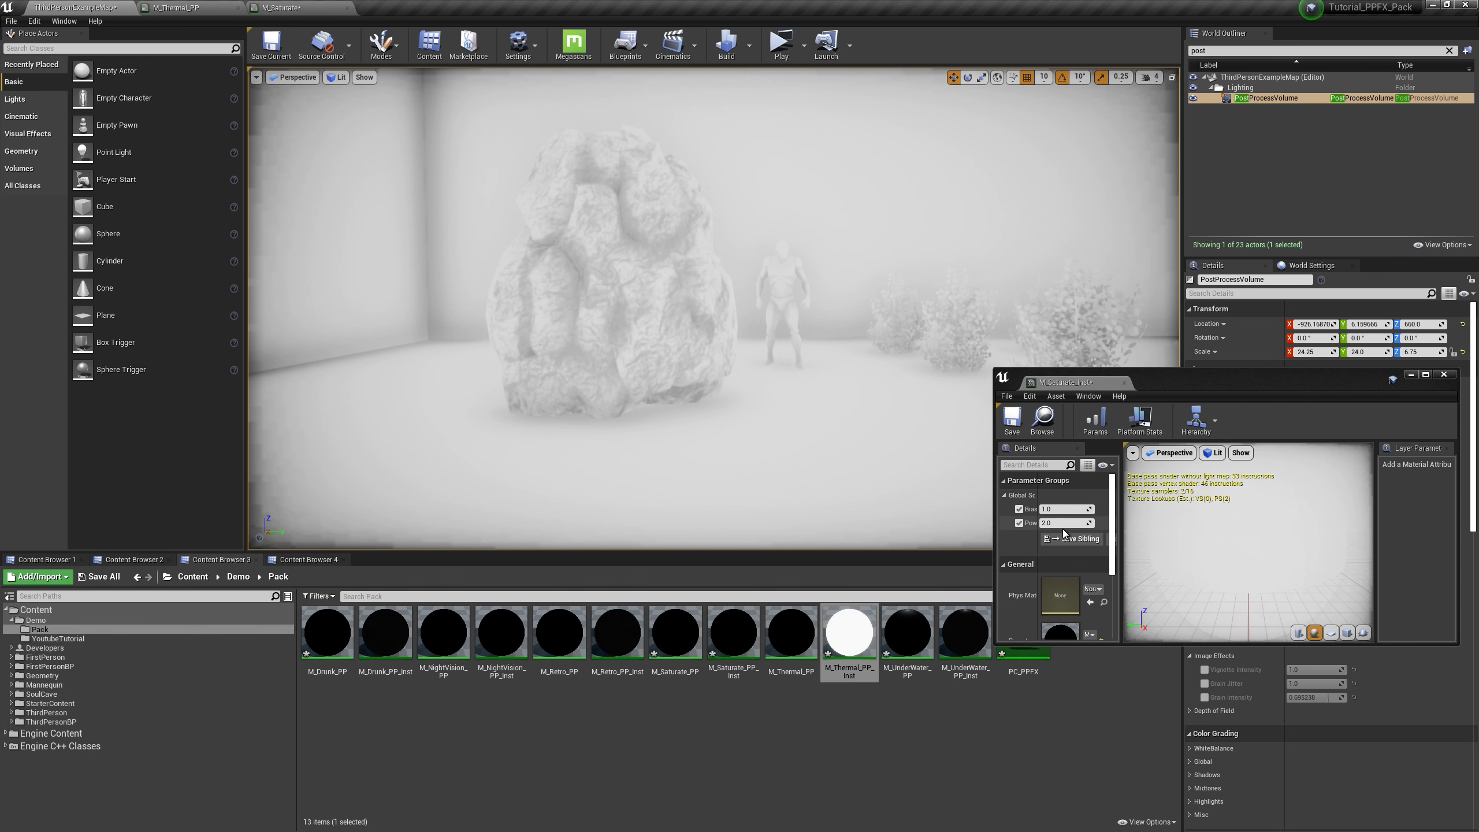
pyautogui.click(1057, 524)
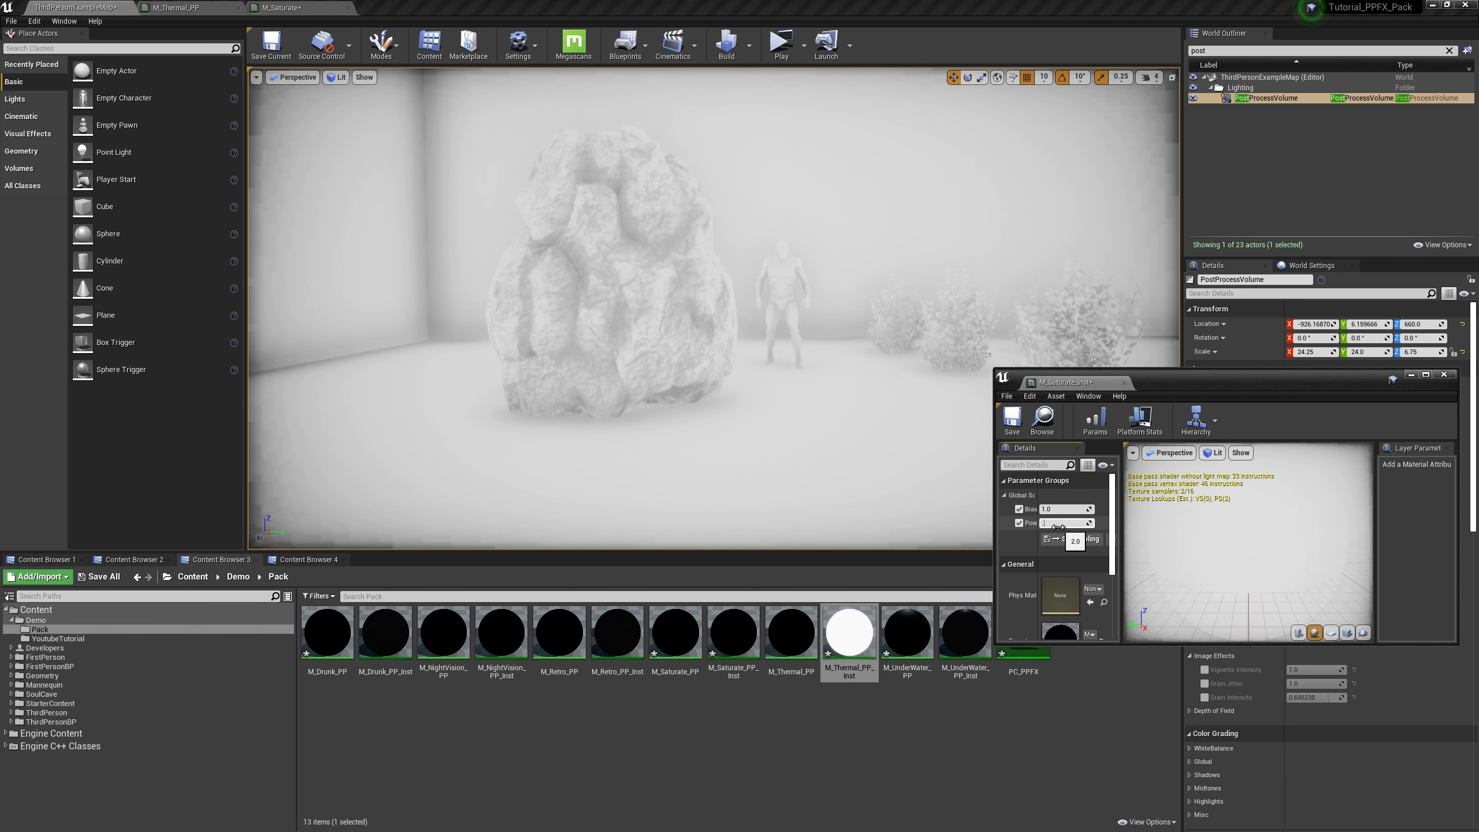
pyautogui.press('Return')
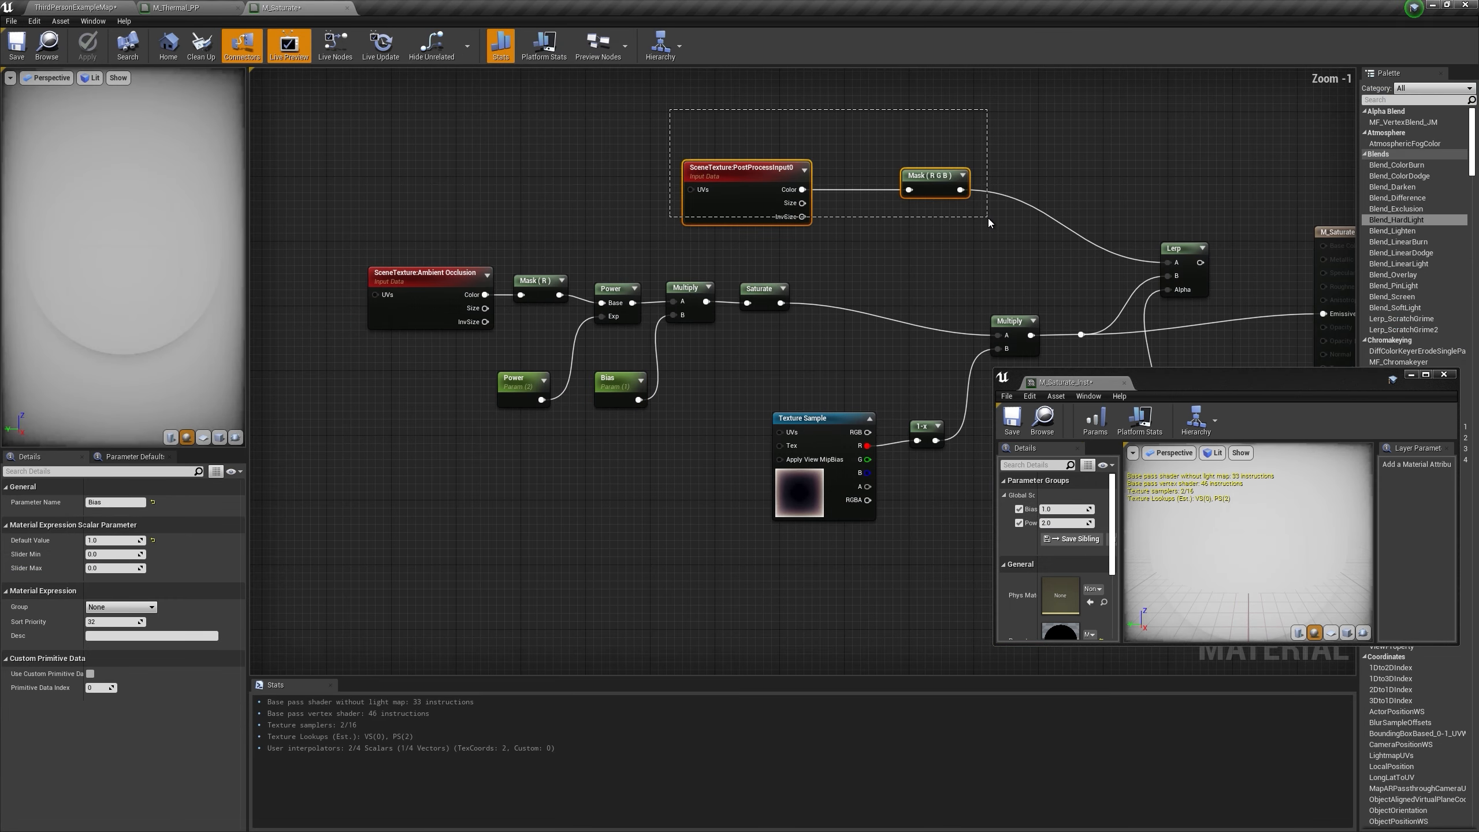
# Step: Duplicate the PostProcessInput0 scene texture and its RGB mask below the ambient occlusion branch and switch the copy to WorldNormal
pyautogui.moveTo(988, 223); pyautogui.dragTo(988, 223)
pyautogui.rightClick(942, 175)
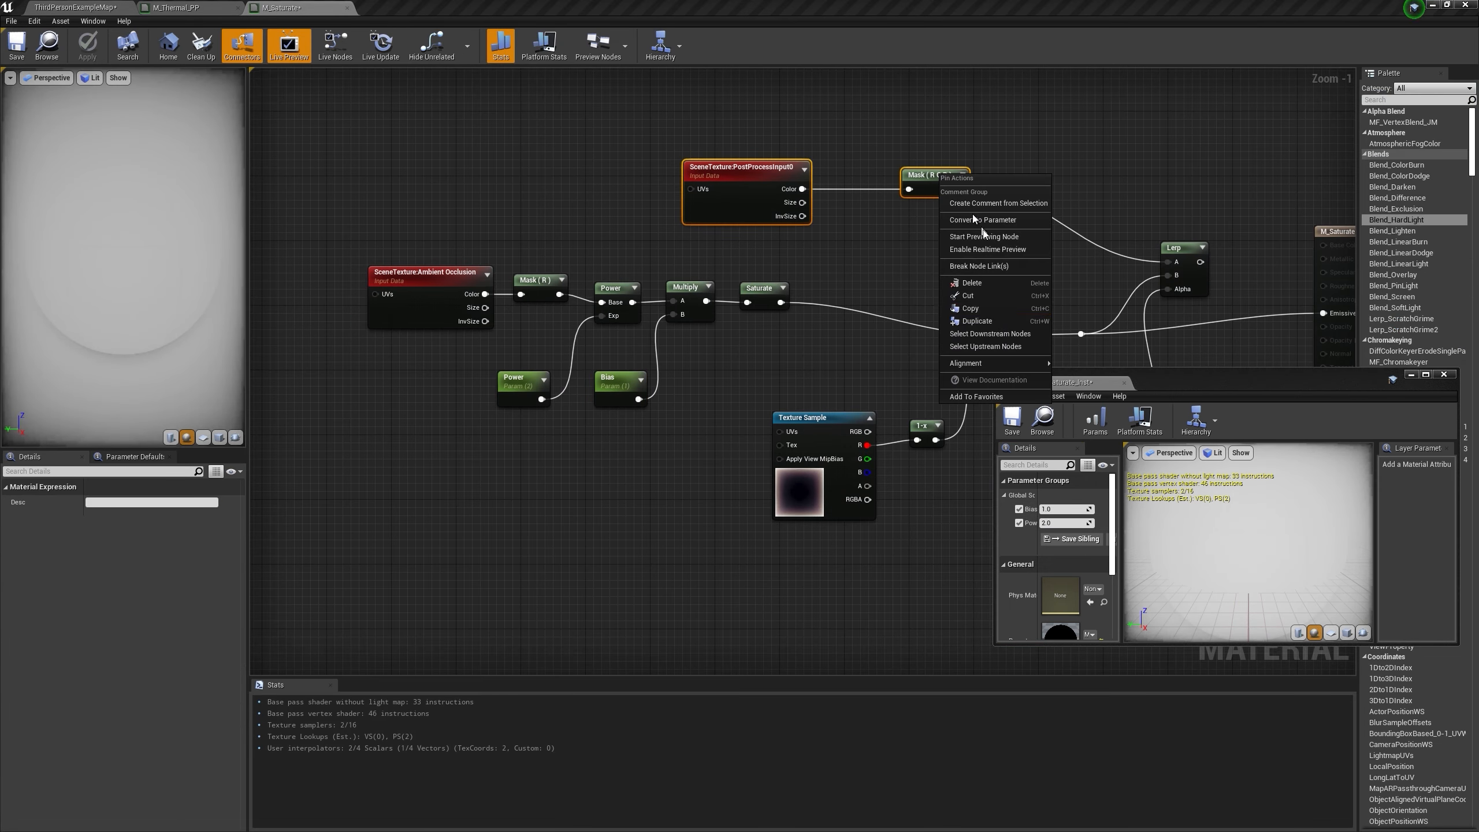
pyautogui.click(992, 320)
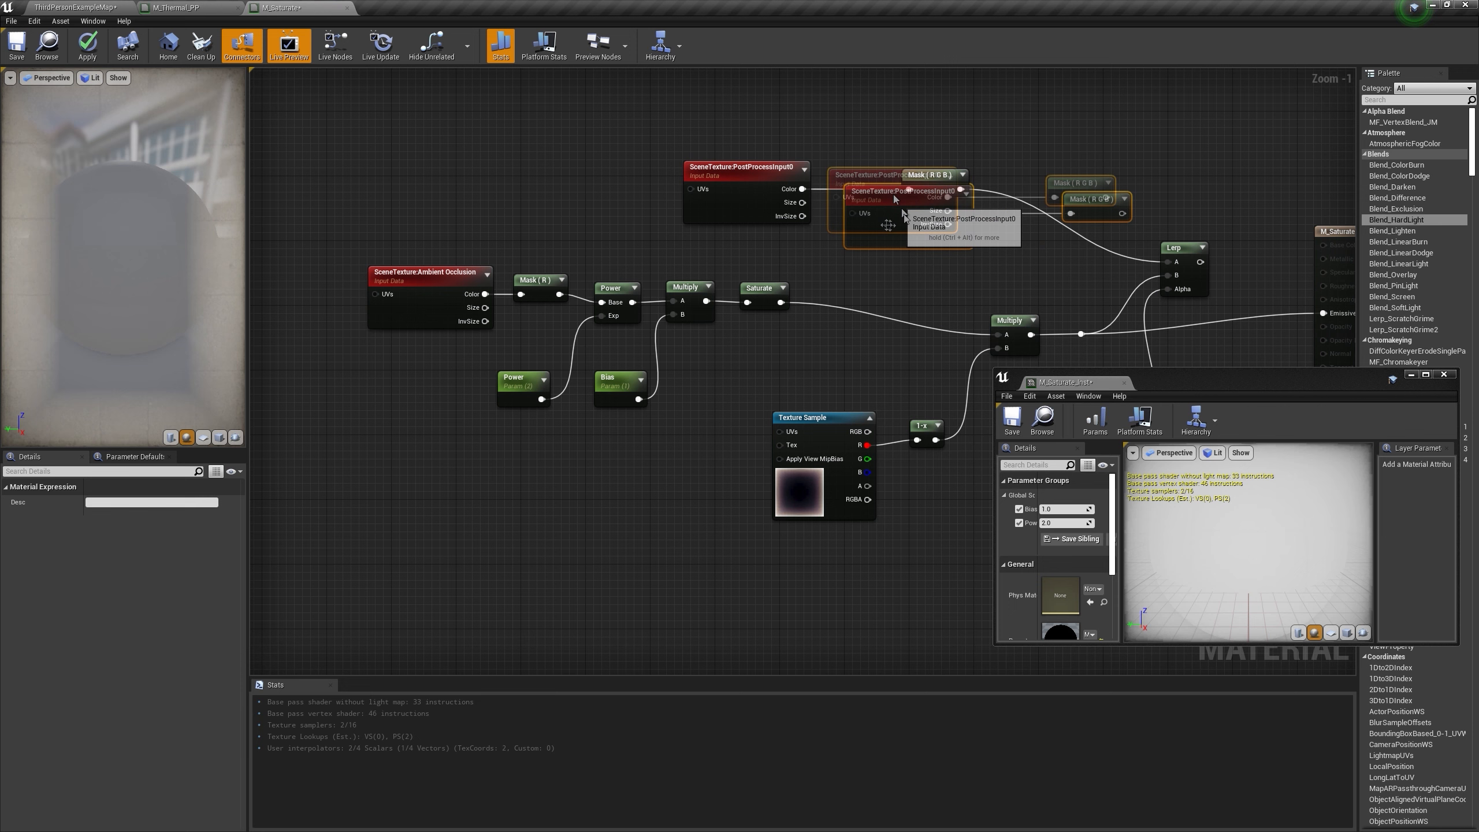
pyautogui.moveTo(899, 202); pyautogui.dragTo(430, 491)
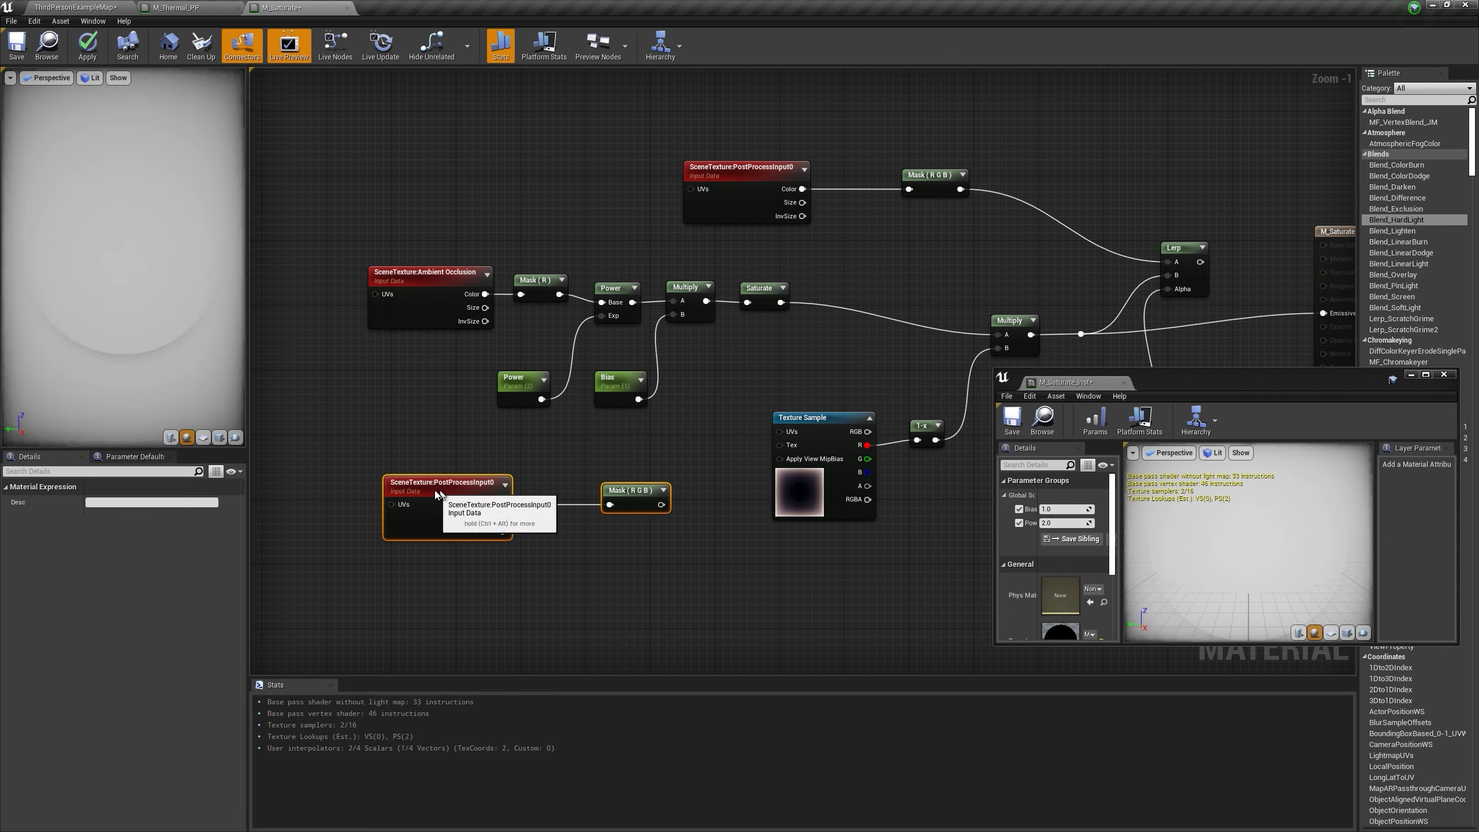
pyautogui.moveTo(553, 465); pyautogui.dragTo(721, 380, button='right')
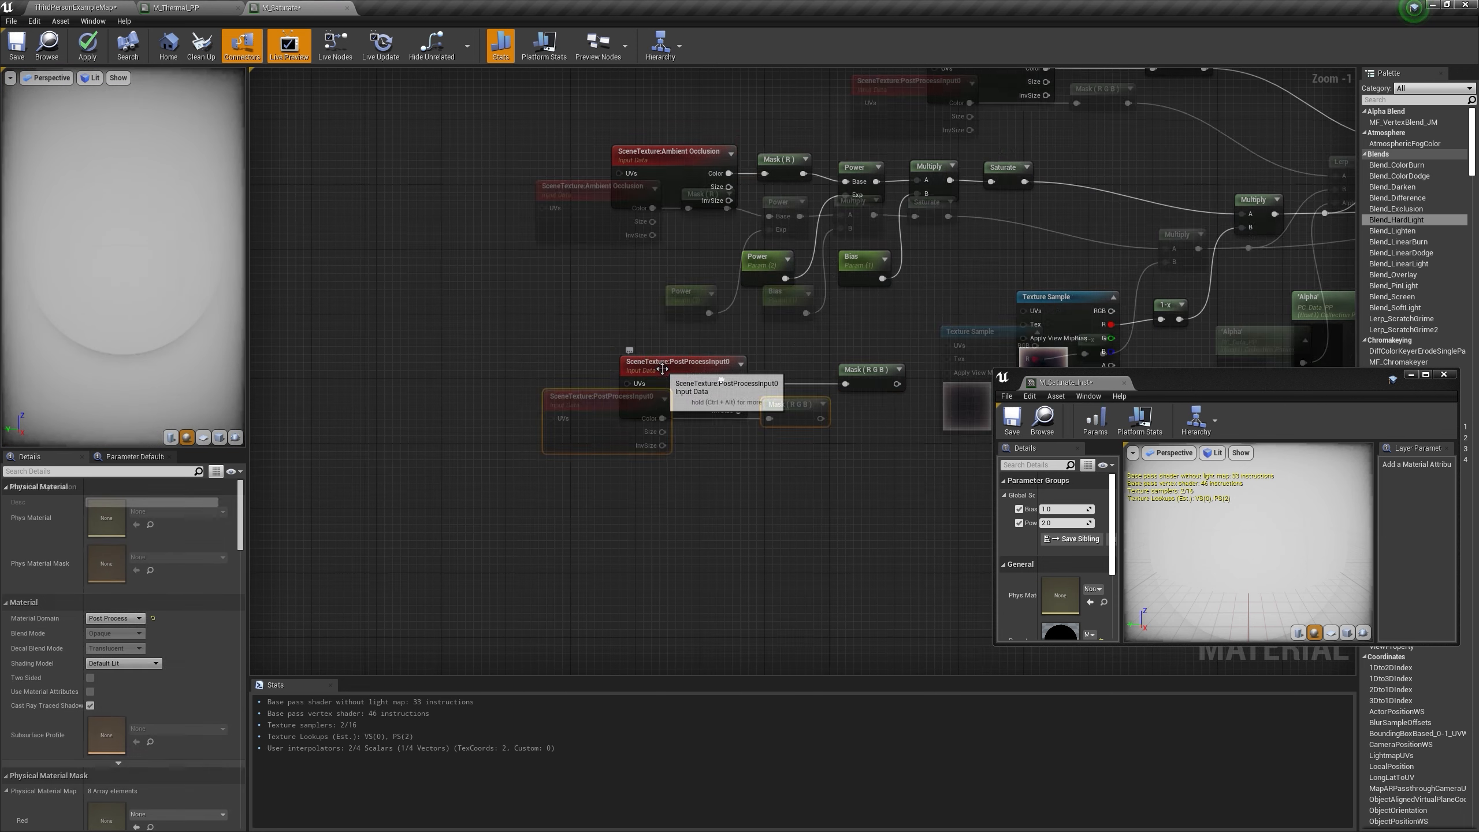
pyautogui.click(662, 368)
pyautogui.click(119, 502)
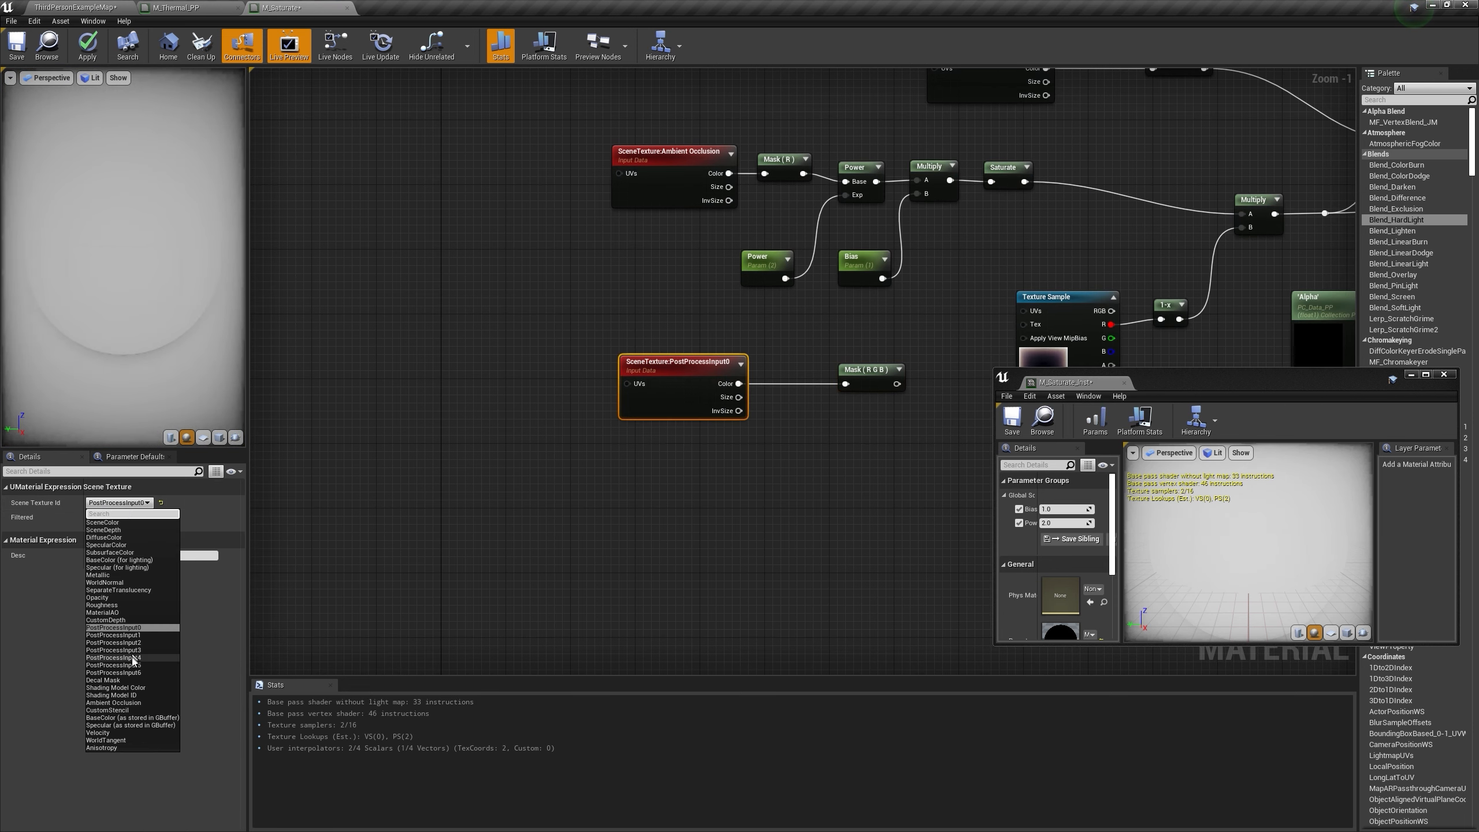
pyautogui.click(125, 584)
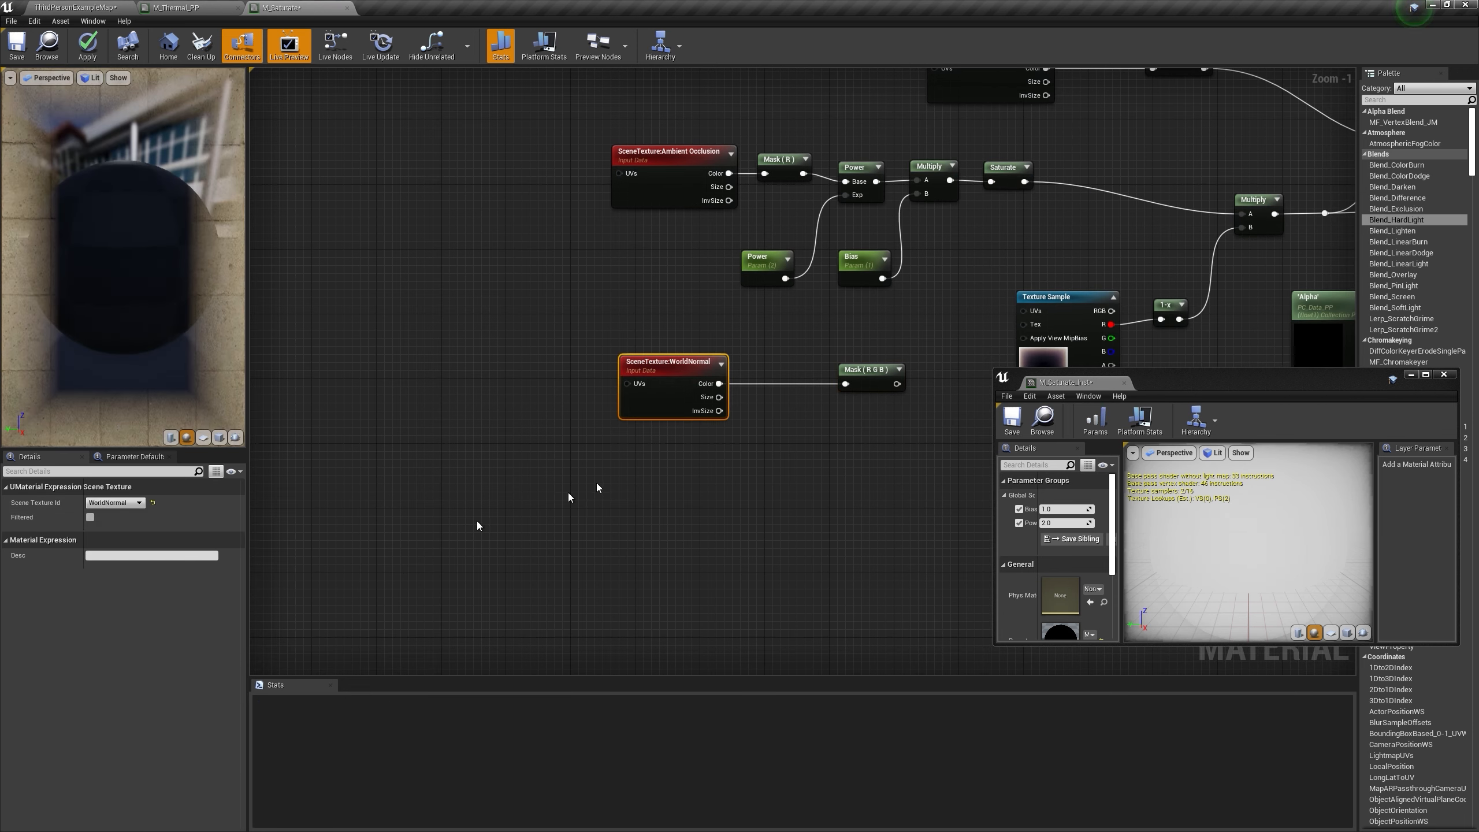
# Step: Add a Fresnel node fed by the WorldNormal mask at its Normal input, preview it through Emissive Color and check it in the level
pyautogui.moveTo(916, 341); pyautogui.dragTo(663, 393, button='right')
pyautogui.moveTo(668, 400); pyautogui.dragTo(596, 400)
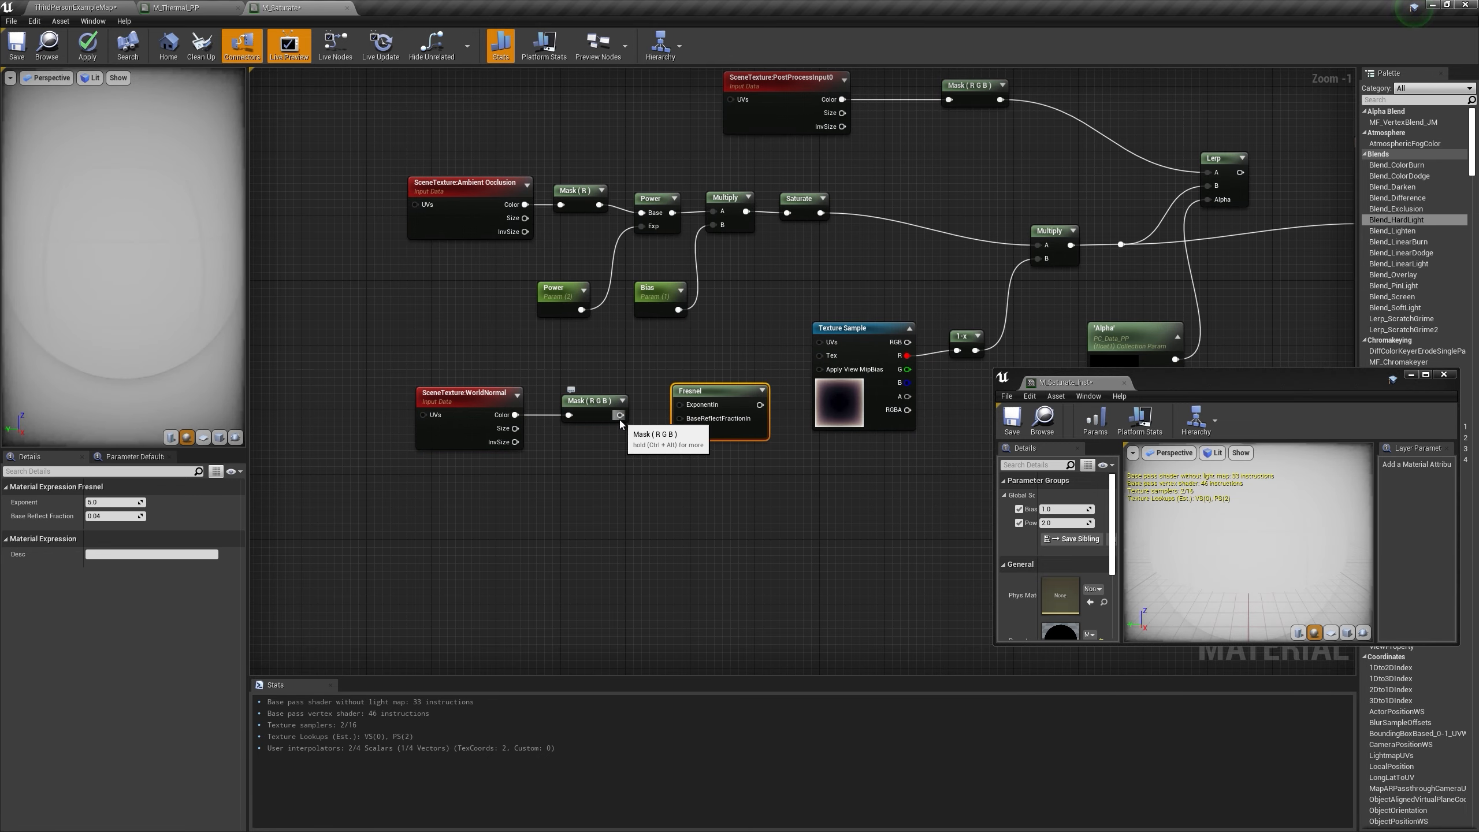
pyautogui.moveTo(620, 420); pyautogui.dragTo(693, 433)
pyautogui.moveTo(778, 468); pyautogui.dragTo(485, 606, button='right')
pyautogui.scroll(-1, 516, 534)
pyautogui.moveTo(469, 544); pyautogui.dragTo(985, 392)
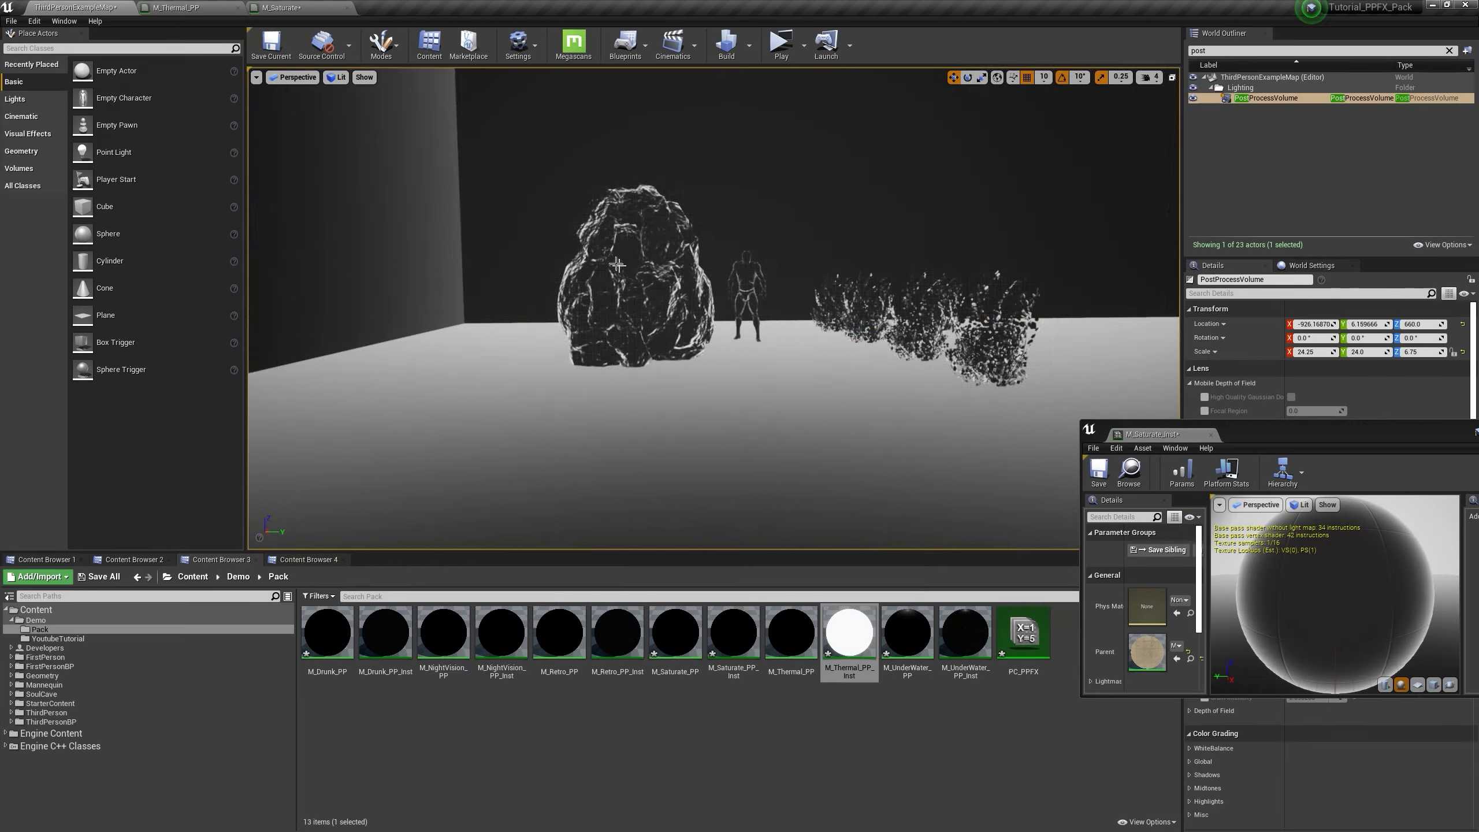
pyautogui.moveTo(631, 264); pyautogui.dragTo(631, 263, button='right')
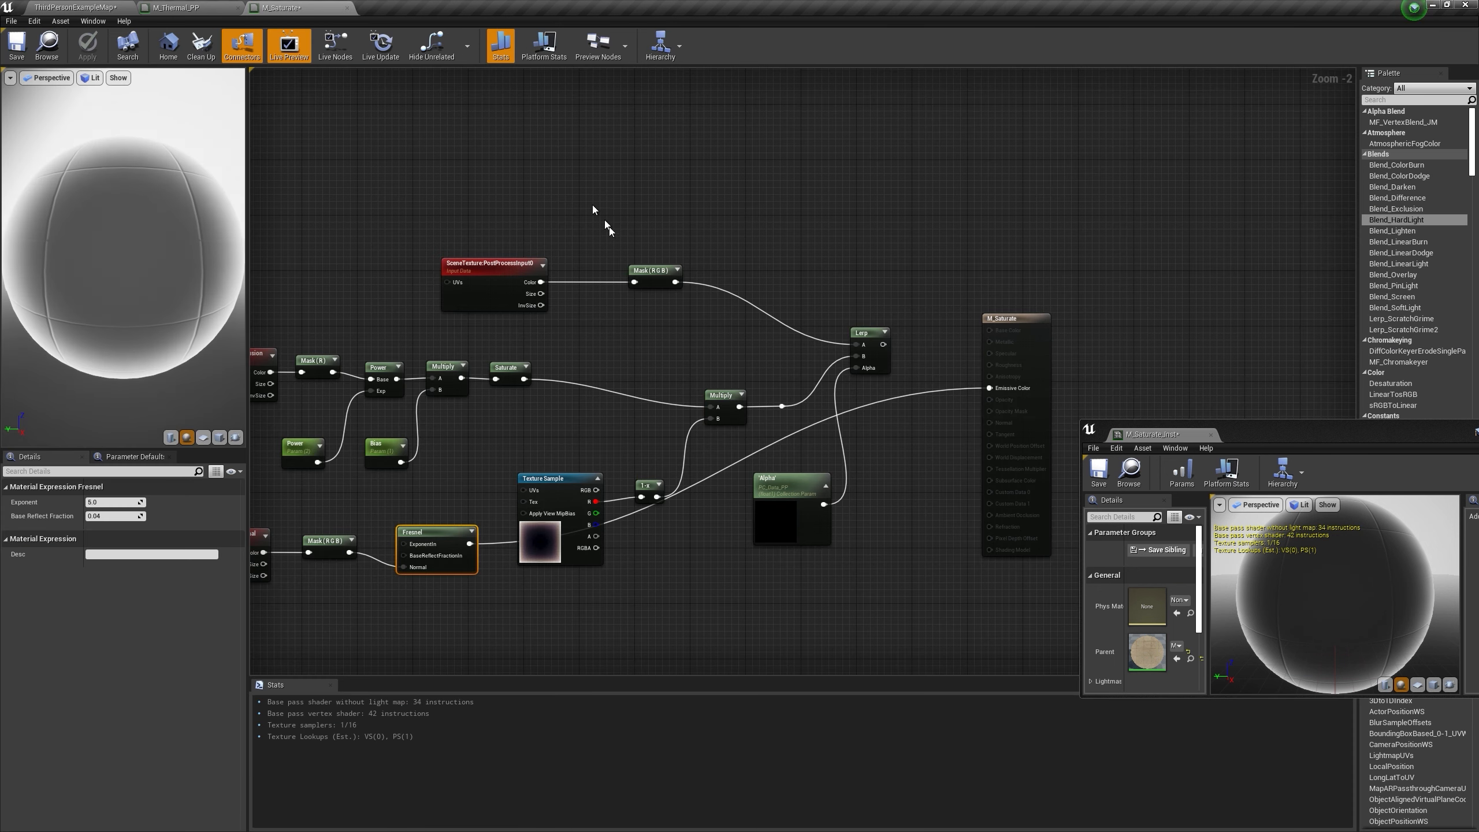
# Step: Shift the ambient occlusion branch left and add a Multiply combining Saturate at A with Fresnel at B
pyautogui.scroll(2, 593, 209)
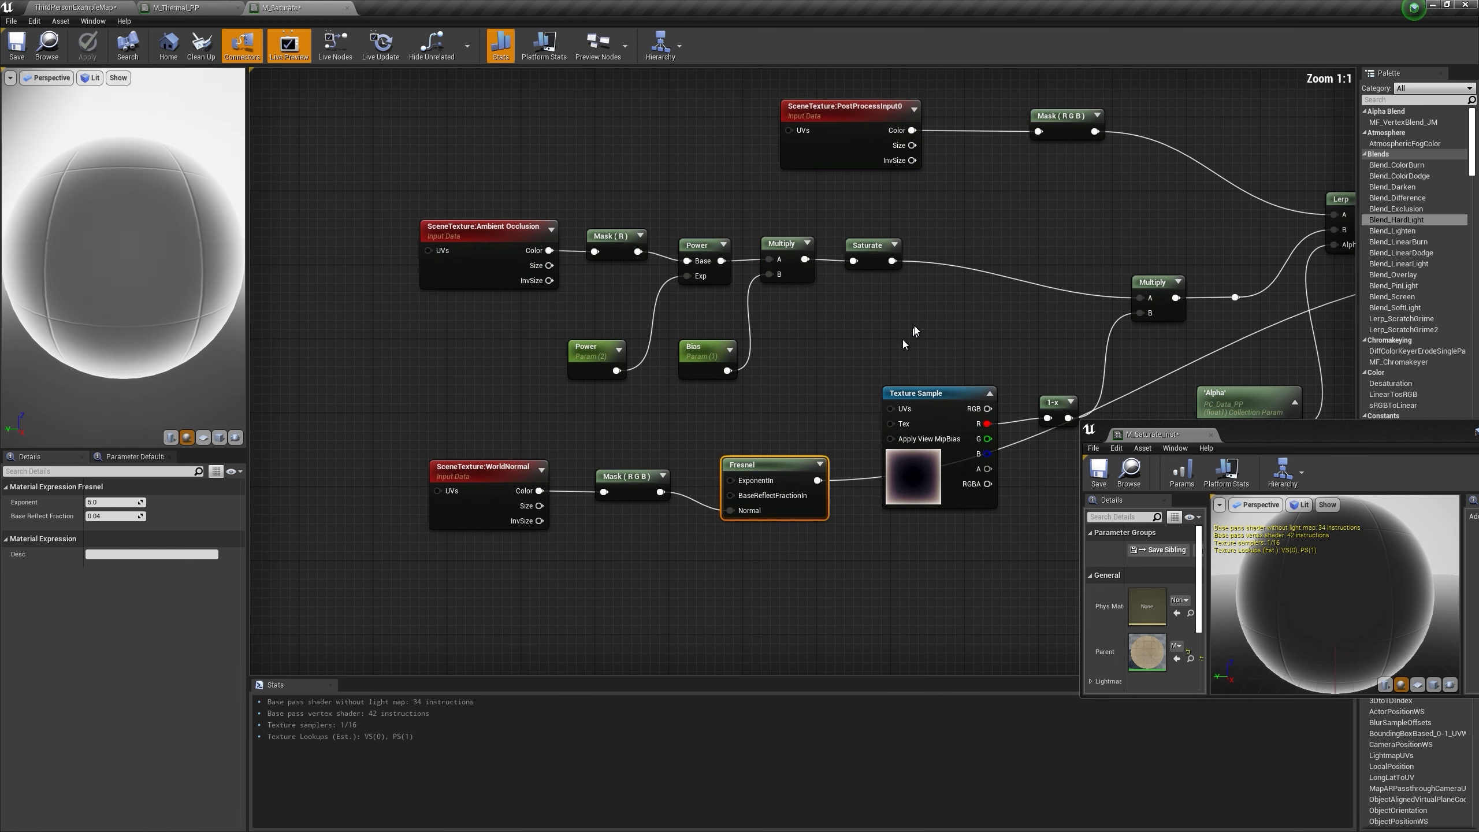
pyautogui.moveTo(381, 205); pyautogui.dragTo(872, 403)
pyautogui.moveTo(868, 240); pyautogui.dragTo(775, 240)
pyautogui.press('m')
pyautogui.click(888, 231)
pyautogui.moveTo(800, 262); pyautogui.dragTo(895, 255)
pyautogui.moveTo(817, 479); pyautogui.dragTo(846, 437)
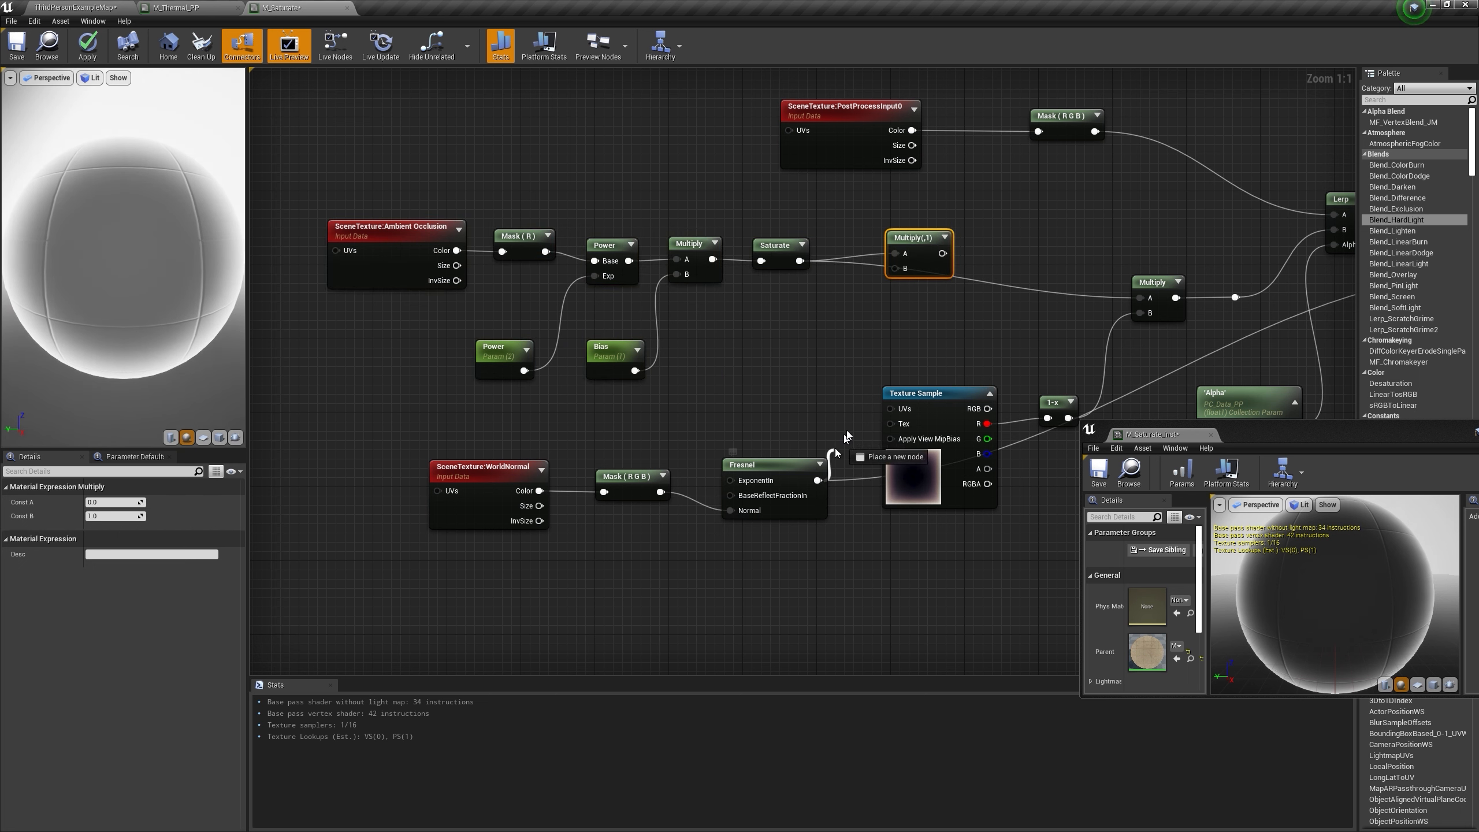
pyautogui.moveTo(903, 271); pyautogui.dragTo(904, 271)
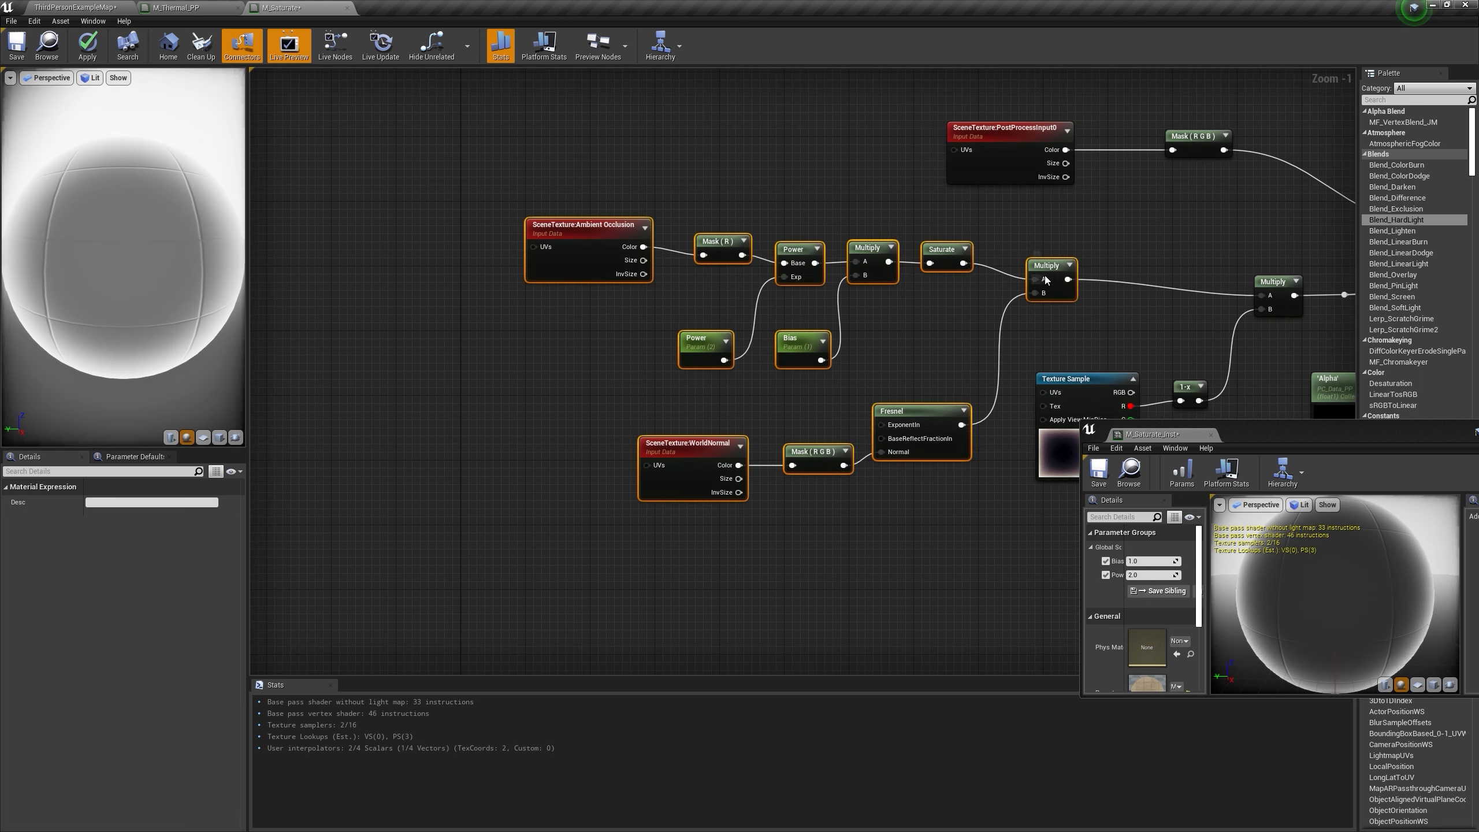
# Step: Move the ambient occlusion and Fresnel branches left and add a Component Mask limited to R after their Multiply
pyautogui.moveTo(1046, 280); pyautogui.dragTo(944, 286)
pyautogui.write('m')
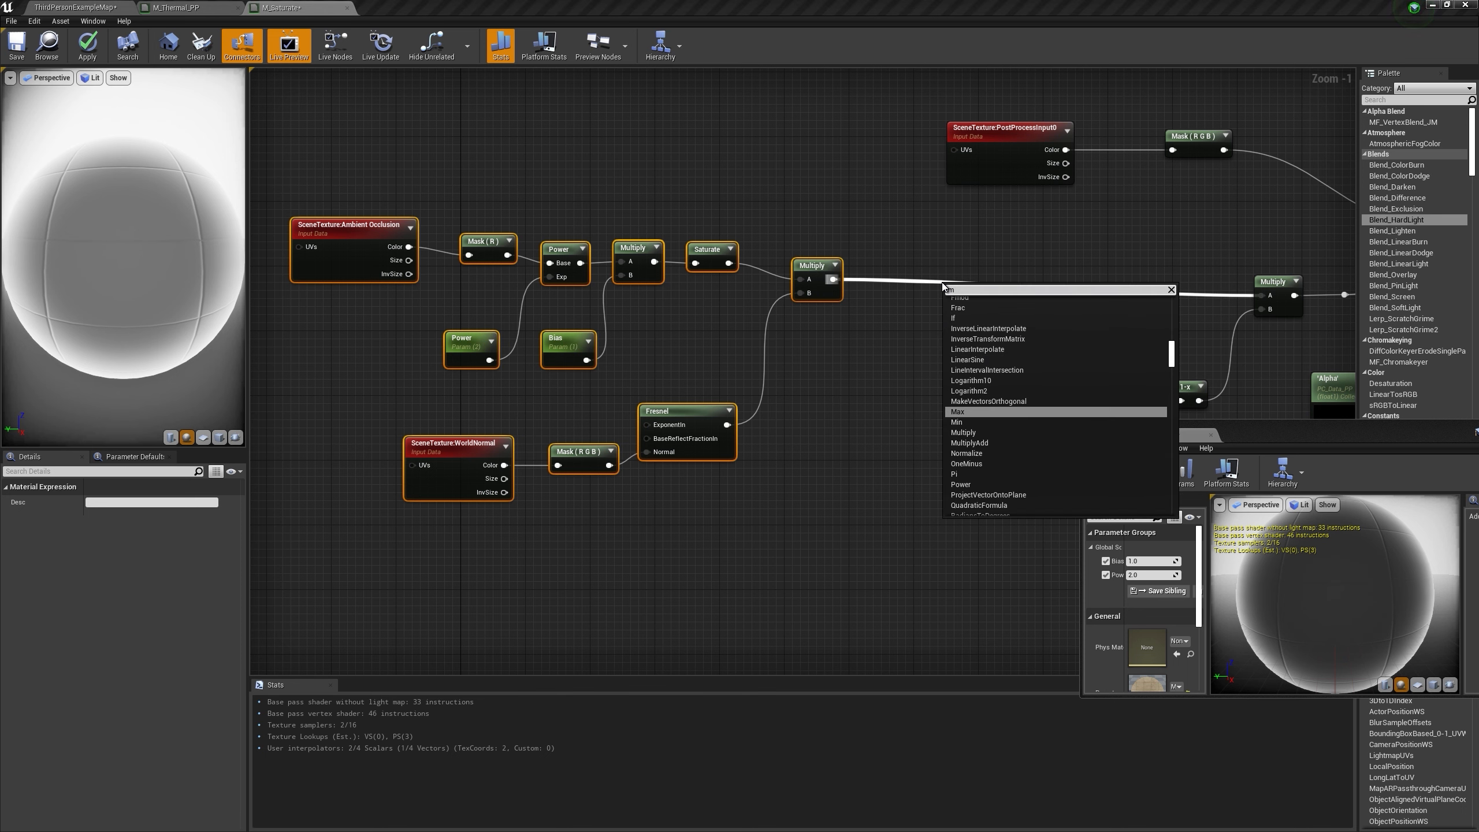
pyautogui.write('ask')
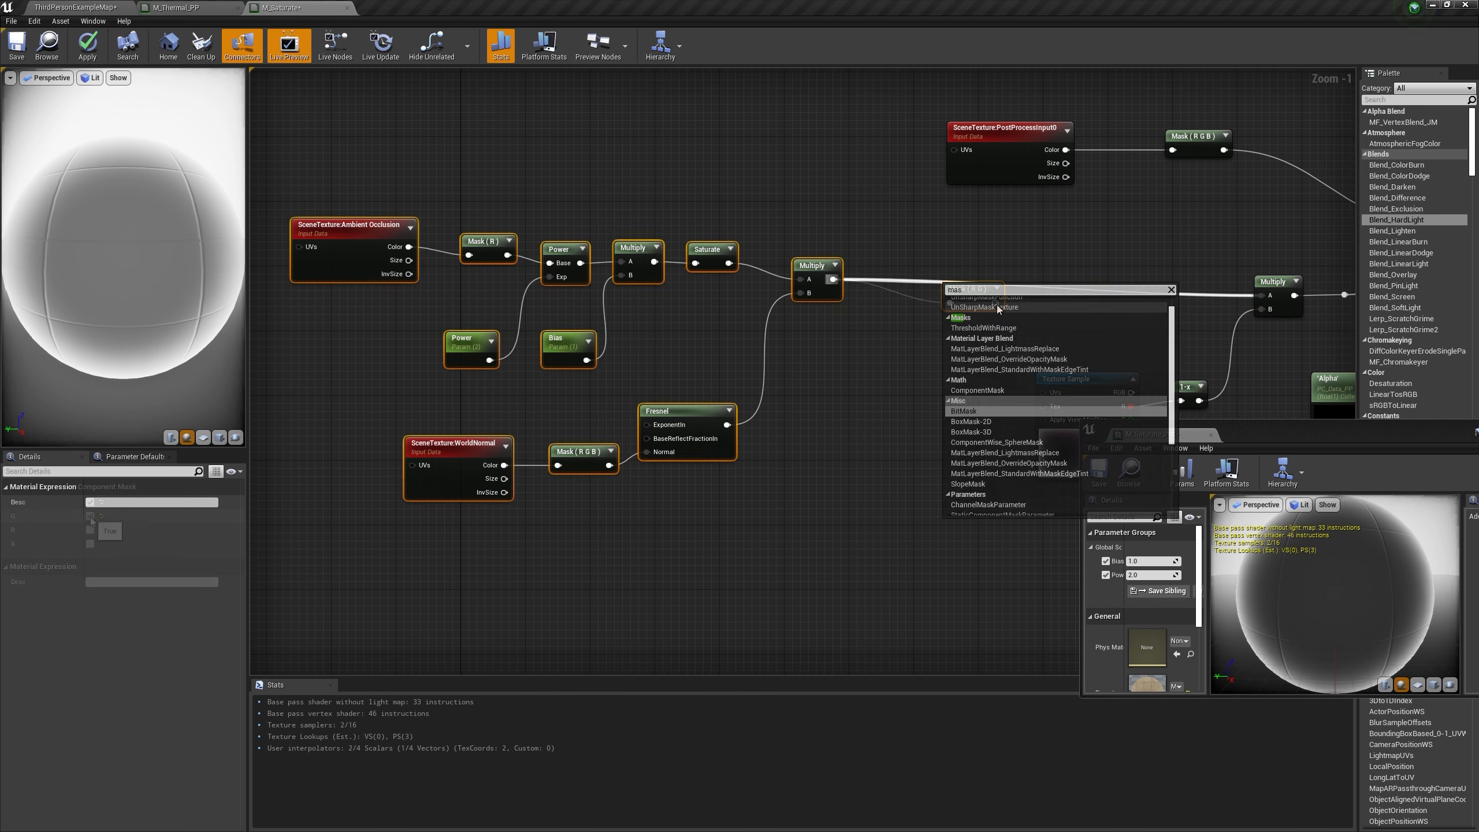
pyautogui.press('Return')
pyautogui.click(90, 515)
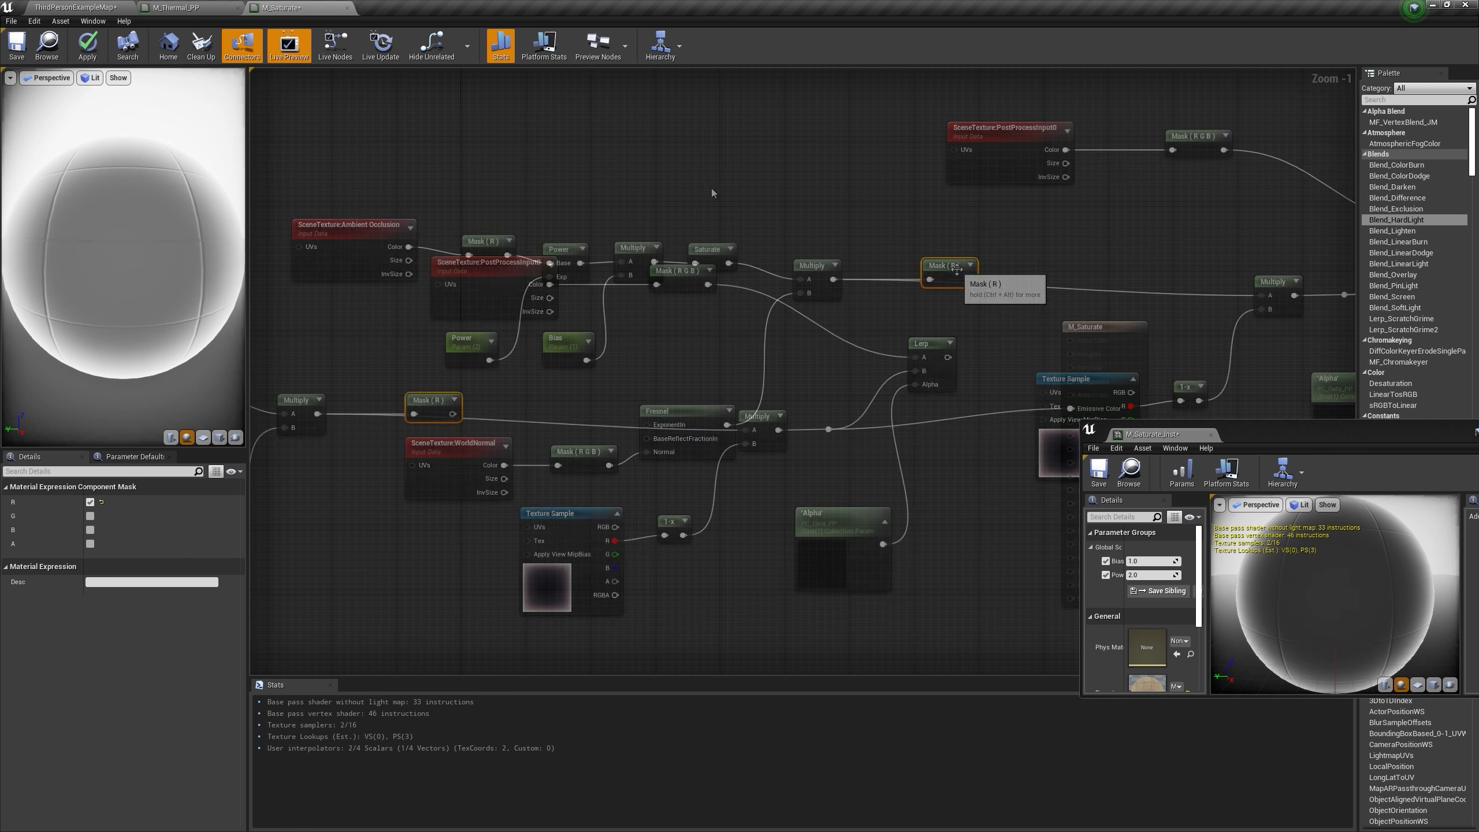
# Step: Move the PostProcessInput0 nodes up to free space and add a Lerp whose Alpha is driven by the new R mask
pyautogui.moveTo(677, 204); pyautogui.dragTo(442, 327)
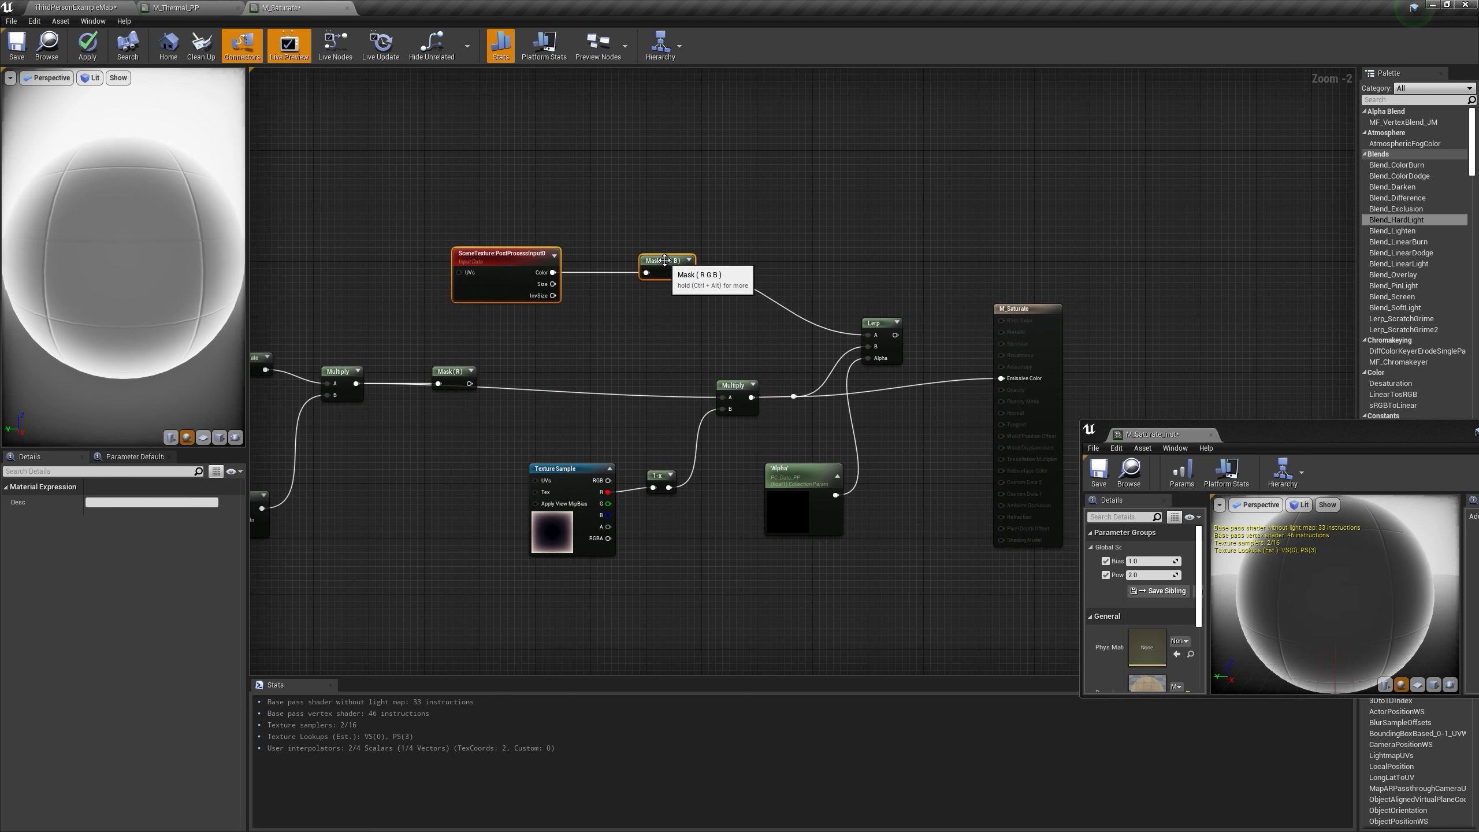
pyautogui.moveTo(665, 261); pyautogui.dragTo(756, 109)
pyautogui.scroll(1, 436, 260)
pyautogui.moveTo(436, 260); pyautogui.dragTo(711, 249, button='right')
pyautogui.press('l')
pyautogui.click(848, 210)
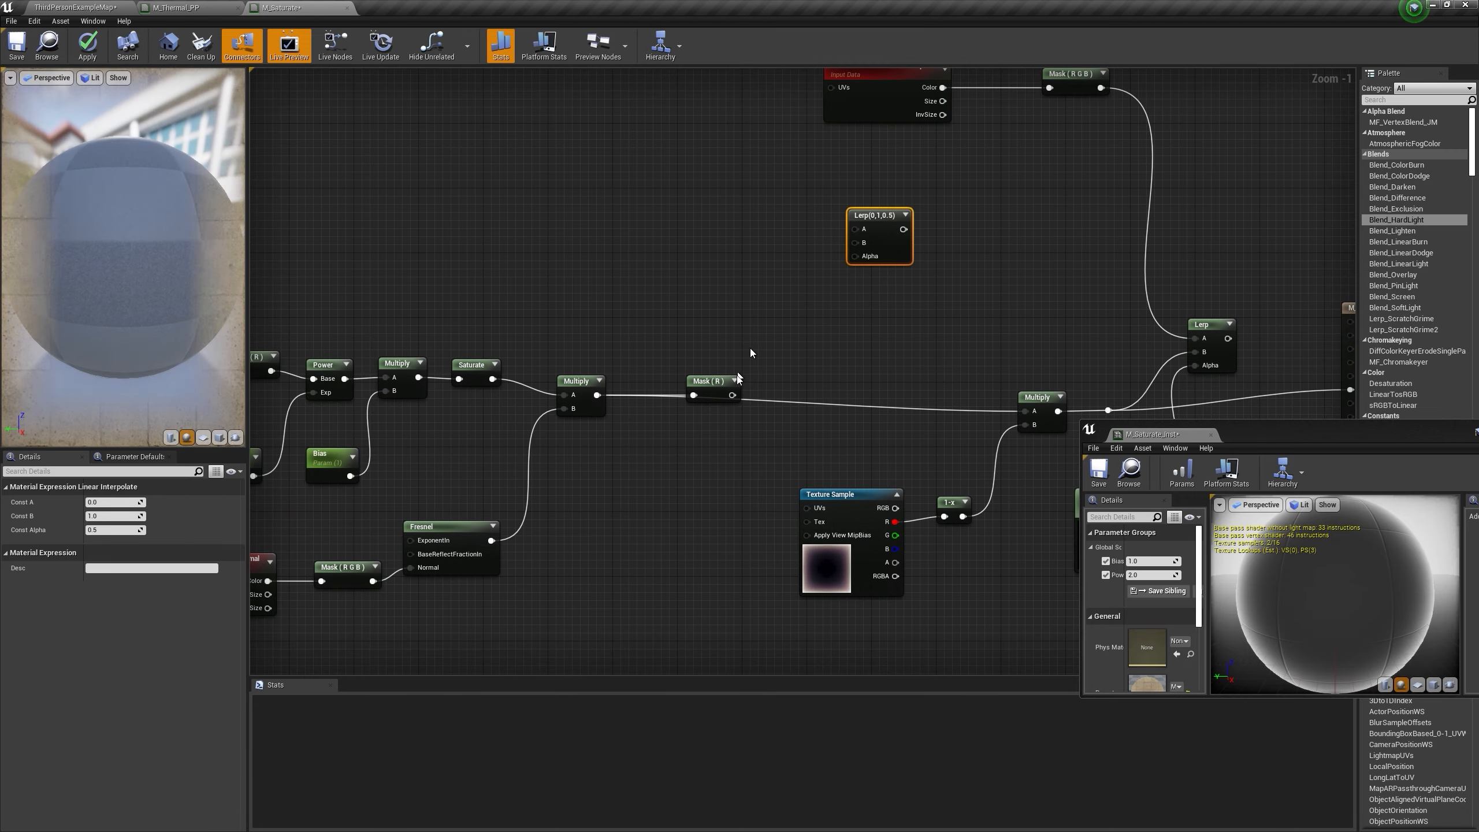
pyautogui.moveTo(624, 201); pyautogui.dragTo(592, 250, button='right')
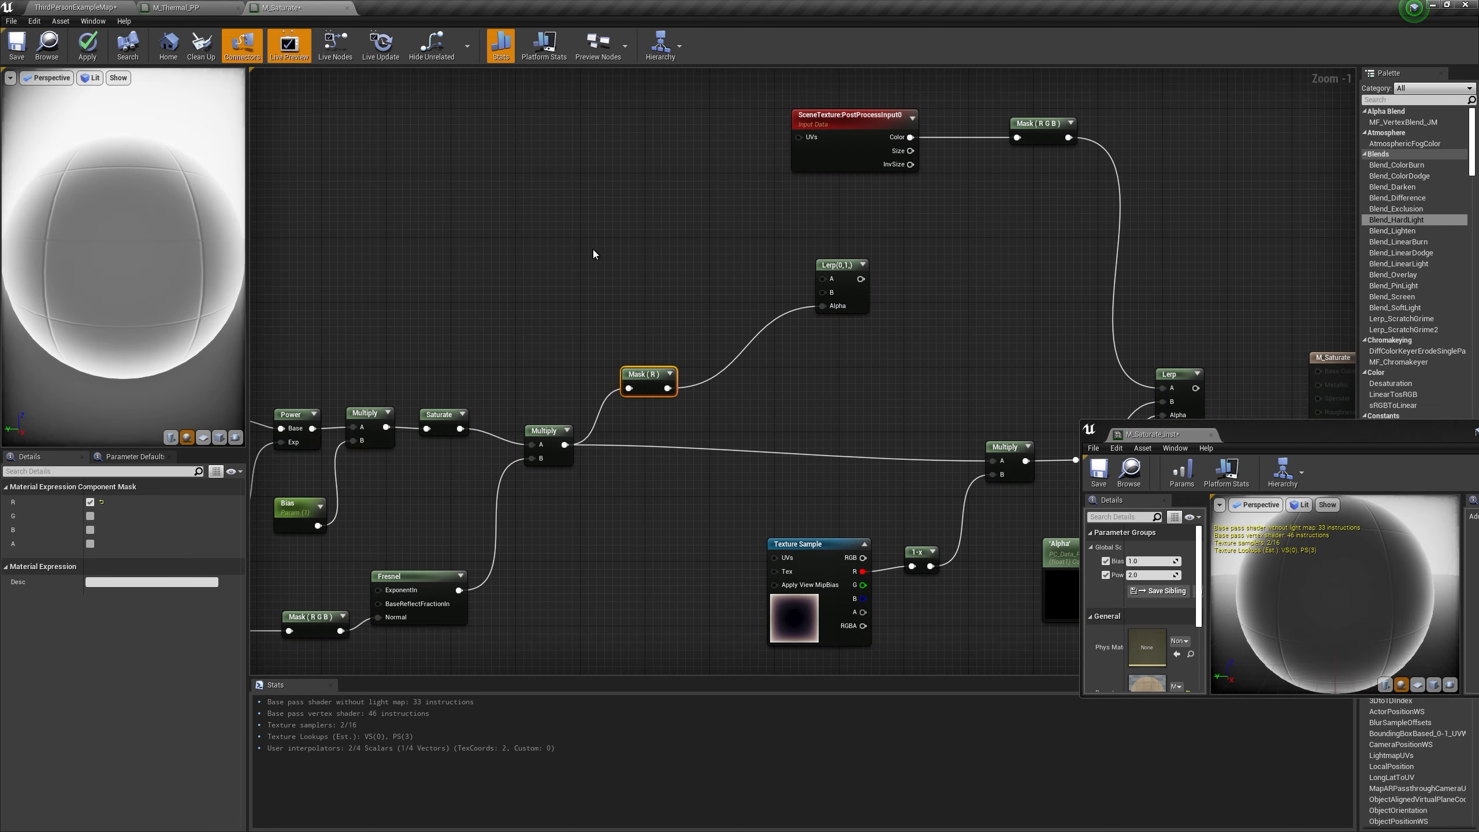
# Step: Add two vector parameters named BG and Corner and connect them to the new Lerp's A and B inputs
pyautogui.press('v')
pyautogui.click(591, 206)
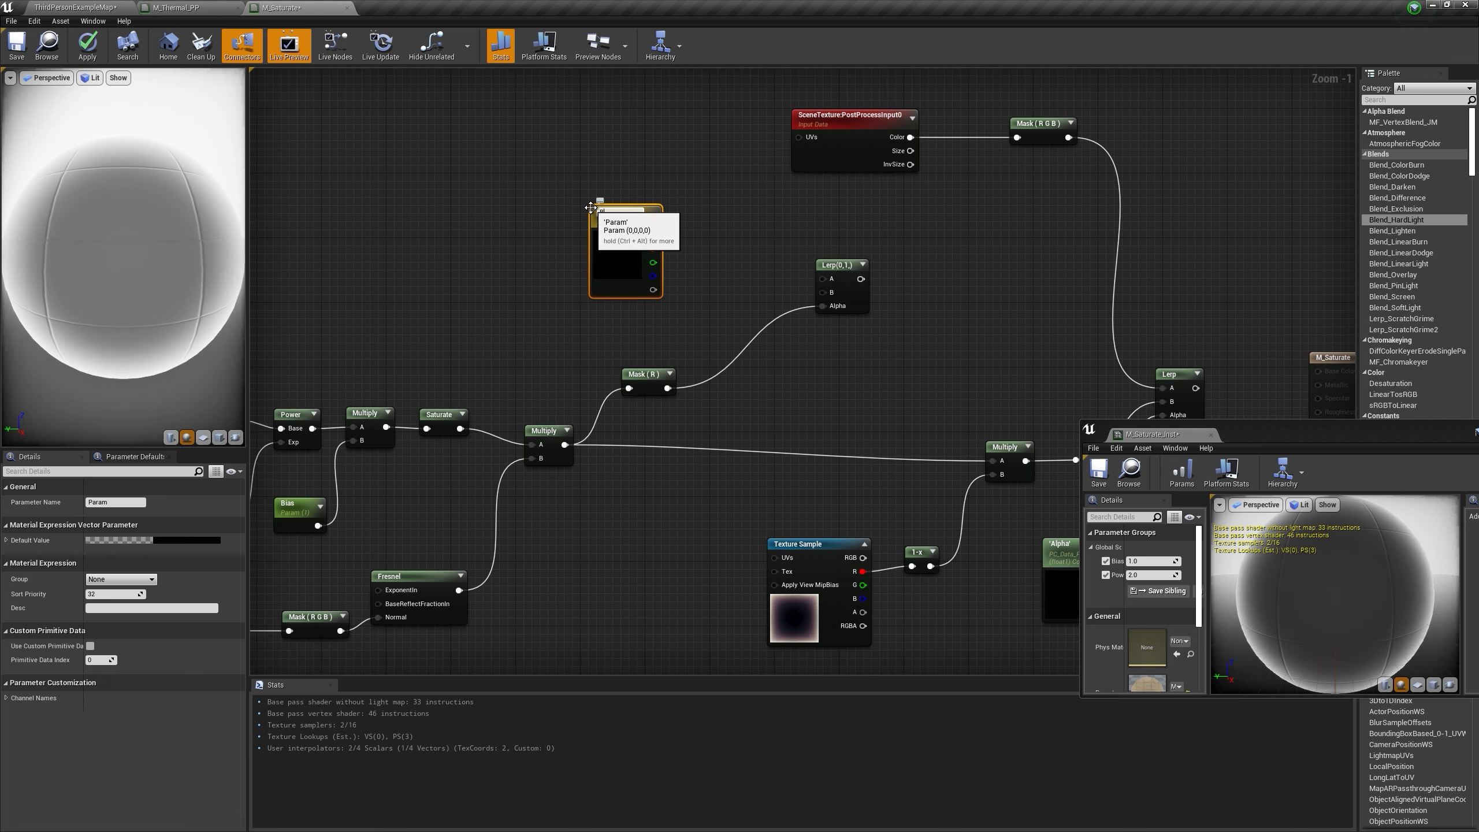
pyautogui.moveTo(653, 234); pyautogui.dragTo(826, 283)
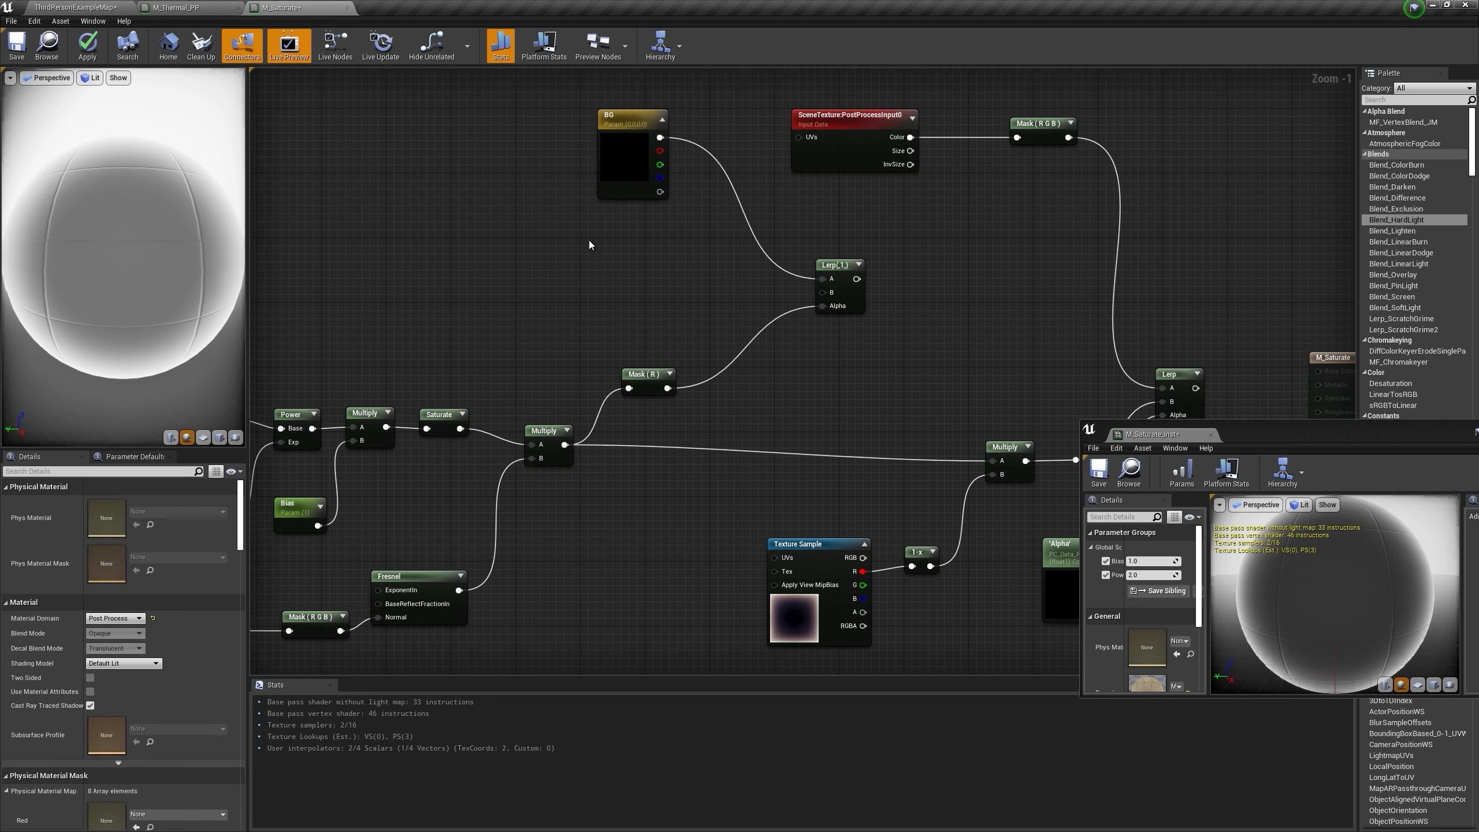
pyautogui.press('v')
pyautogui.click(590, 240)
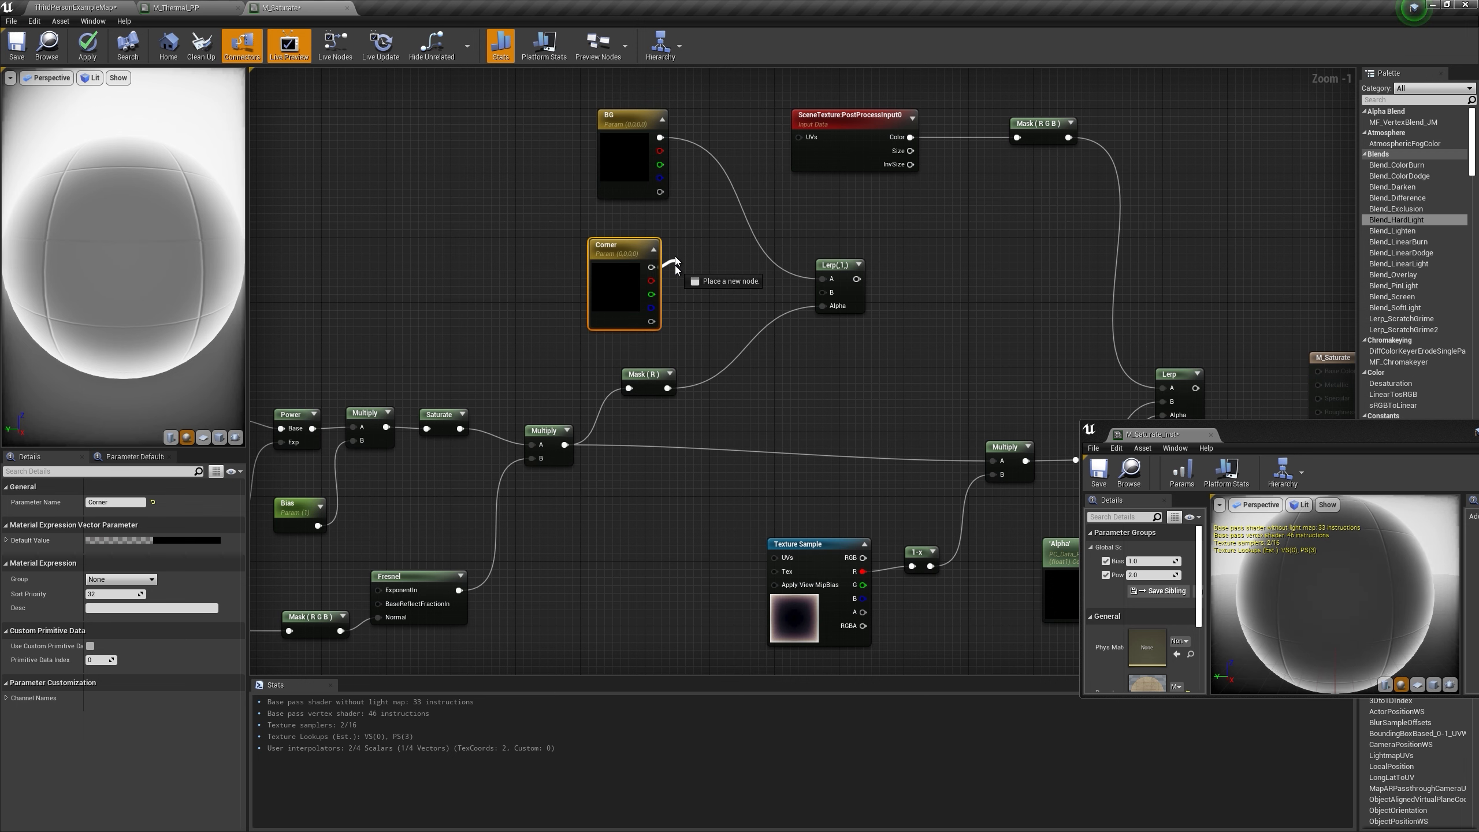
pyautogui.moveTo(832, 300); pyautogui.dragTo(829, 293)
# Step: Connect the colour Lerp's output to the A input of the vignette Multiply and apply the material
pyautogui.moveTo(968, 303); pyautogui.dragTo(750, 307, button='right')
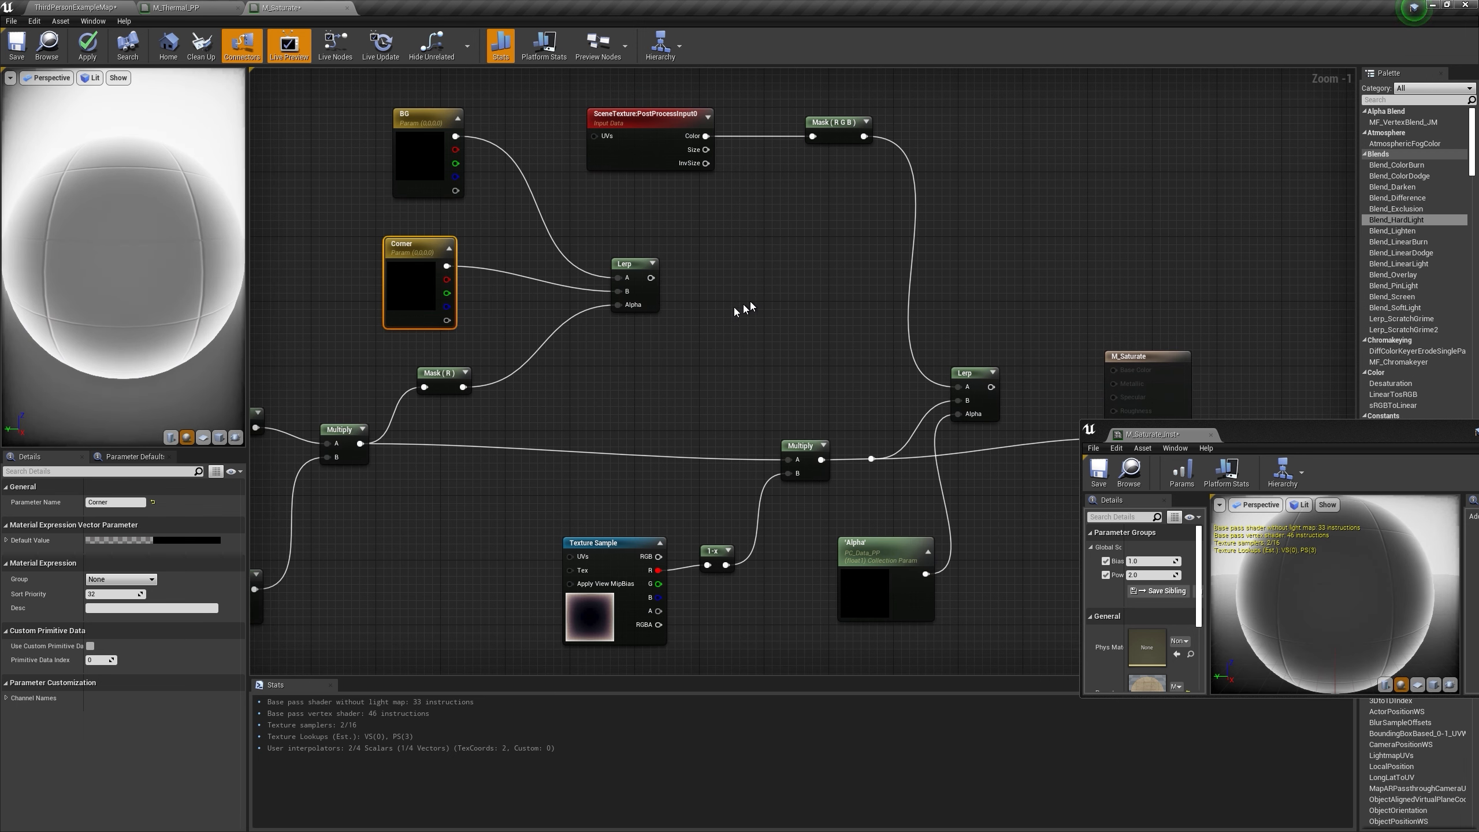
pyautogui.moveTo(651, 277); pyautogui.dragTo(797, 463)
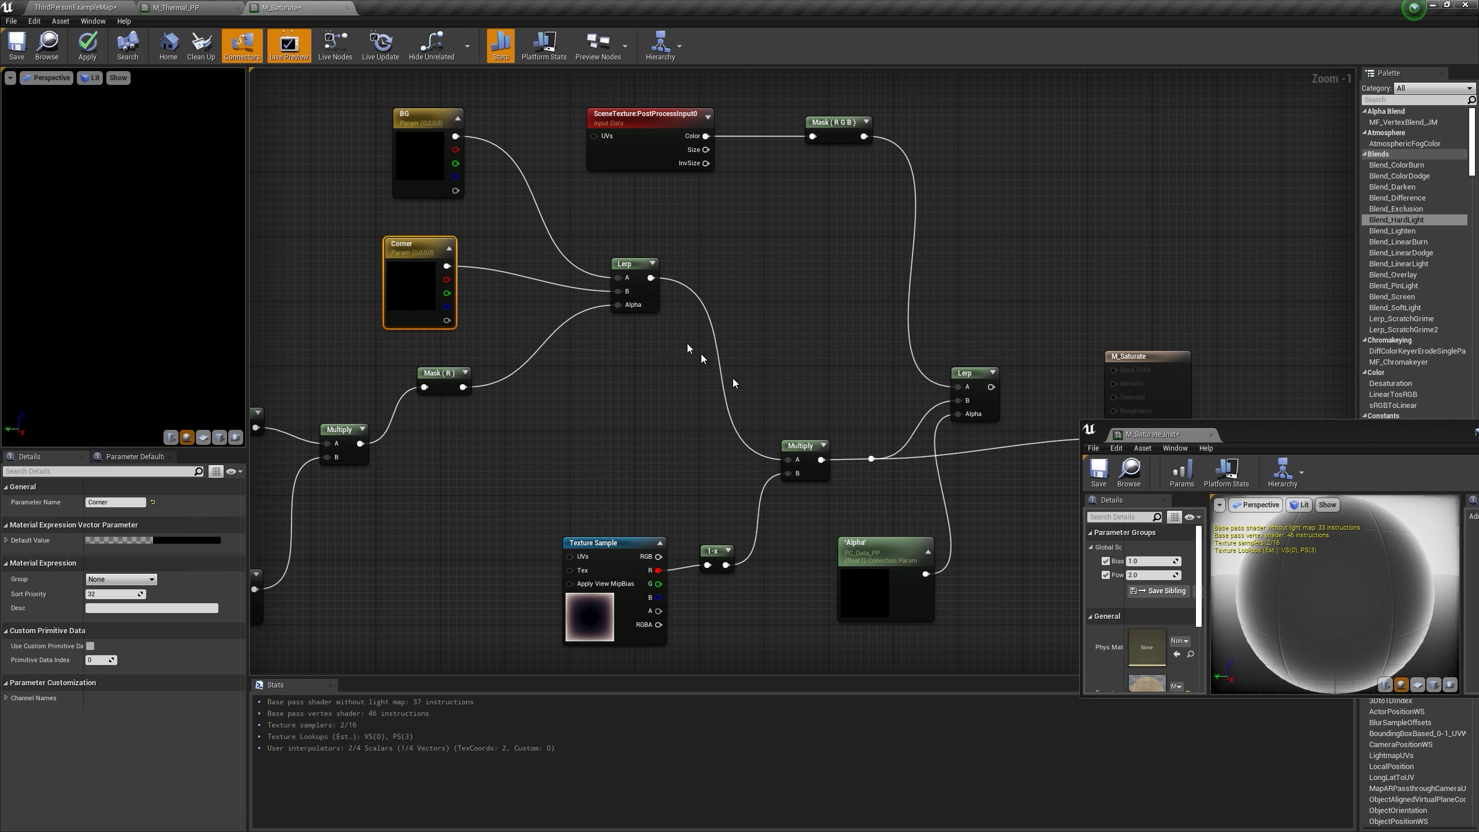
pyautogui.click(87, 47)
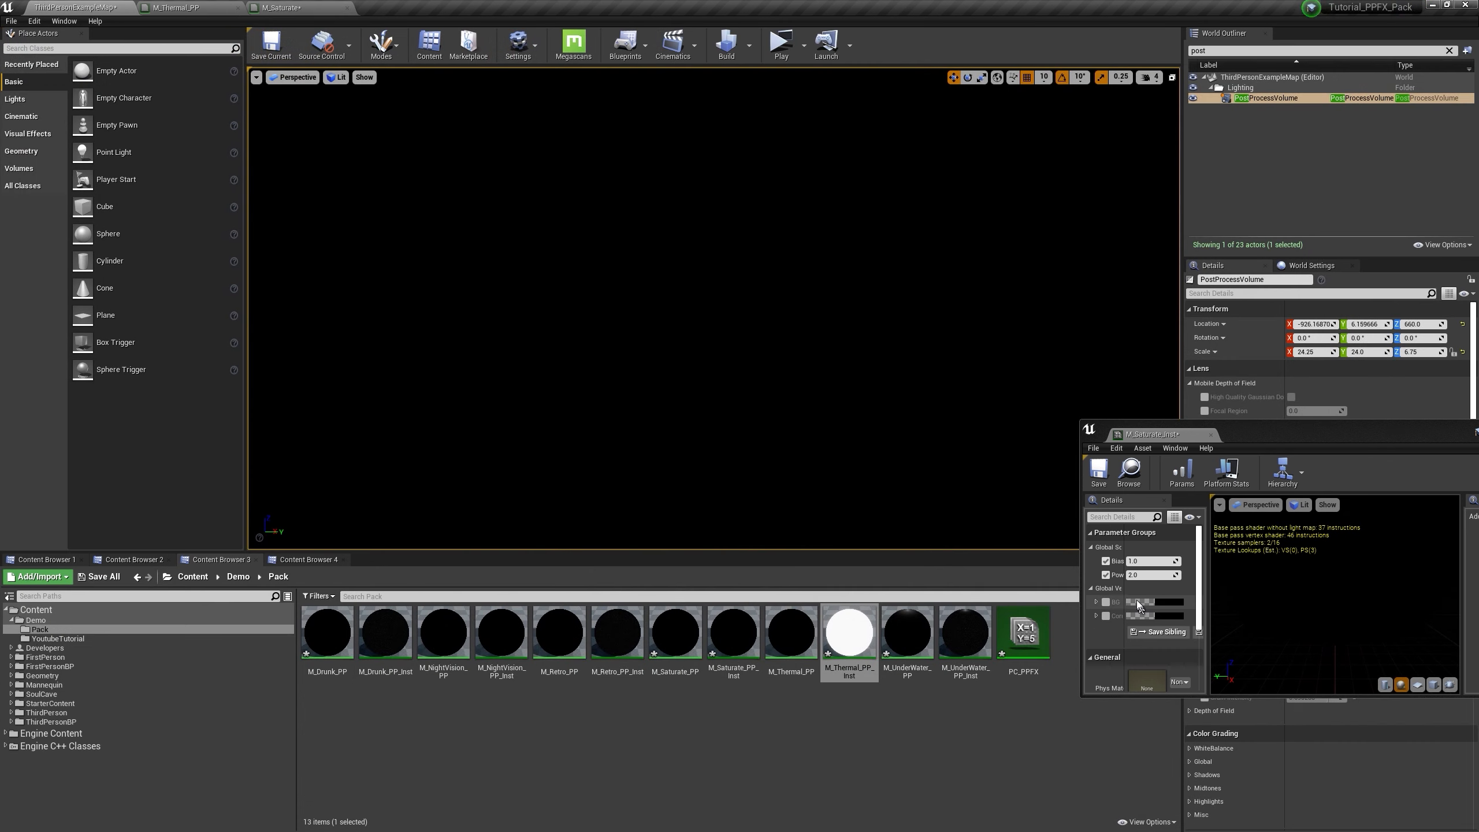
# Step: Override the BG colour in M_Saturate_Inst with a blue of about R 0, G 0.096, B 0.573
pyautogui.click(1109, 602)
pyautogui.click(1106, 602)
pyautogui.click(1159, 603)
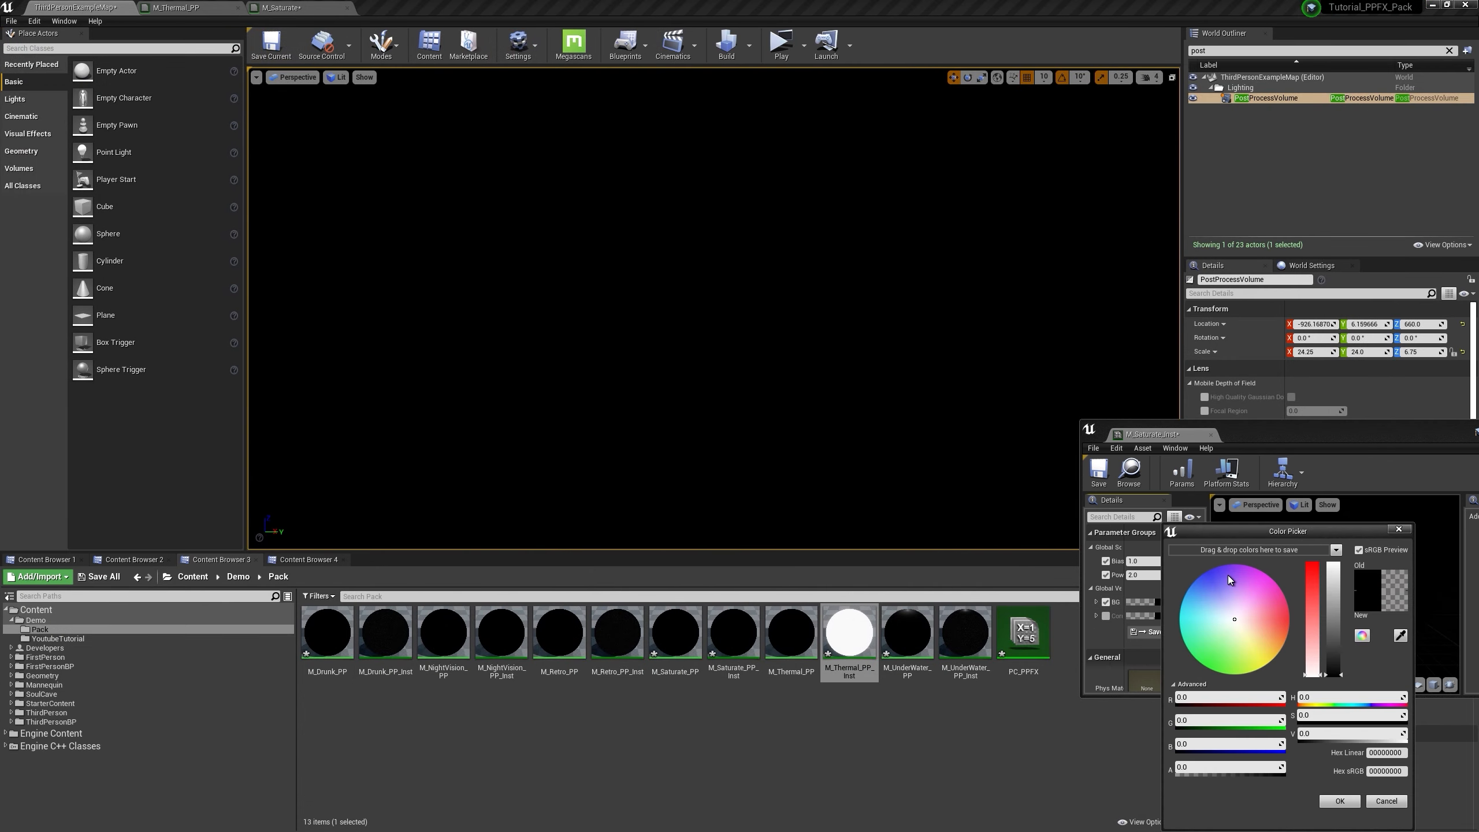
pyautogui.click(1334, 578)
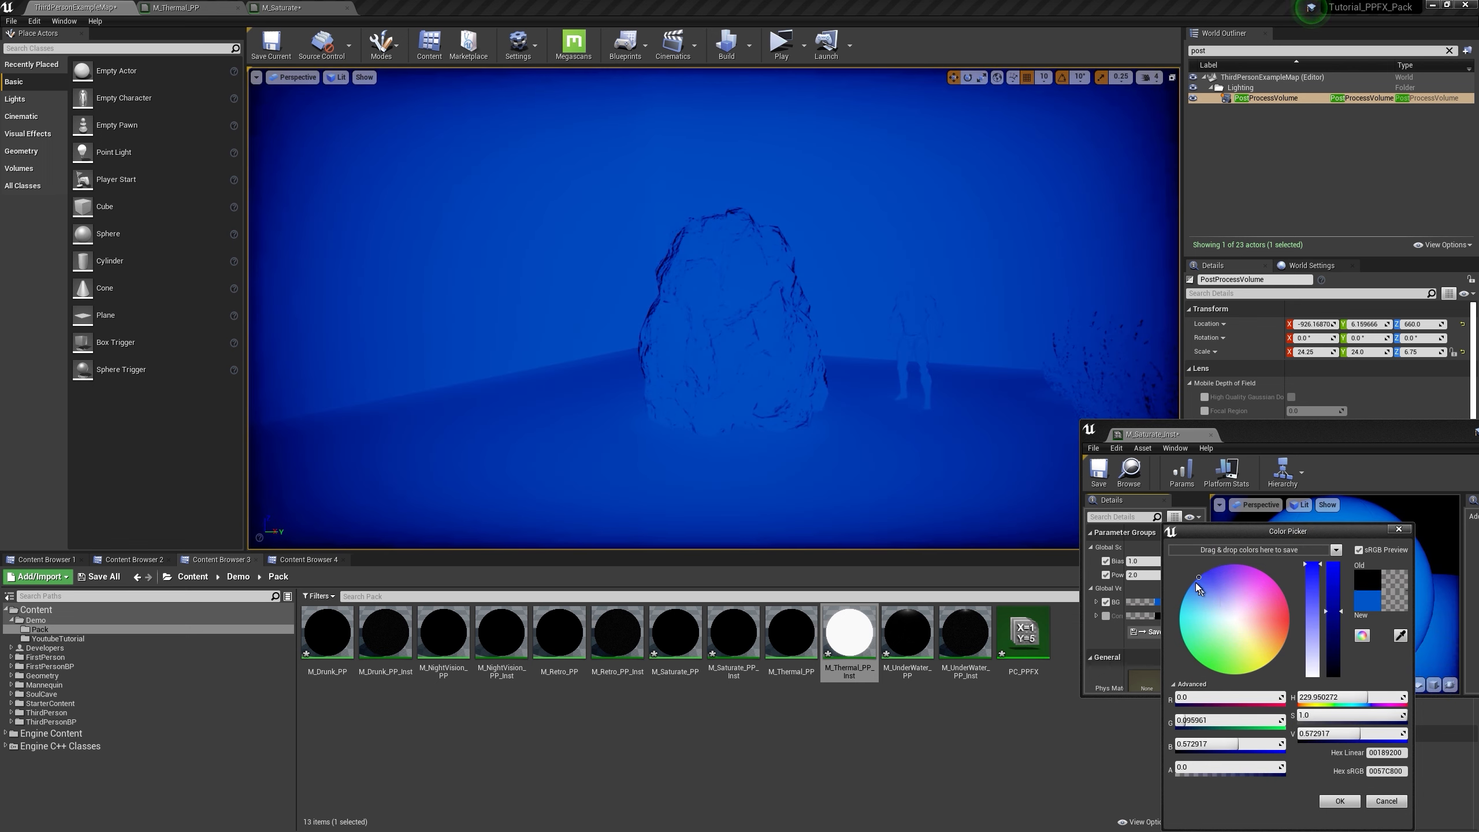
# Step: Override the Corner colour in M_Saturate_Inst with a turquoise green of about hex sRGB 00FFC4 and confirm it
pyautogui.click(1101, 627)
pyautogui.click(1106, 616)
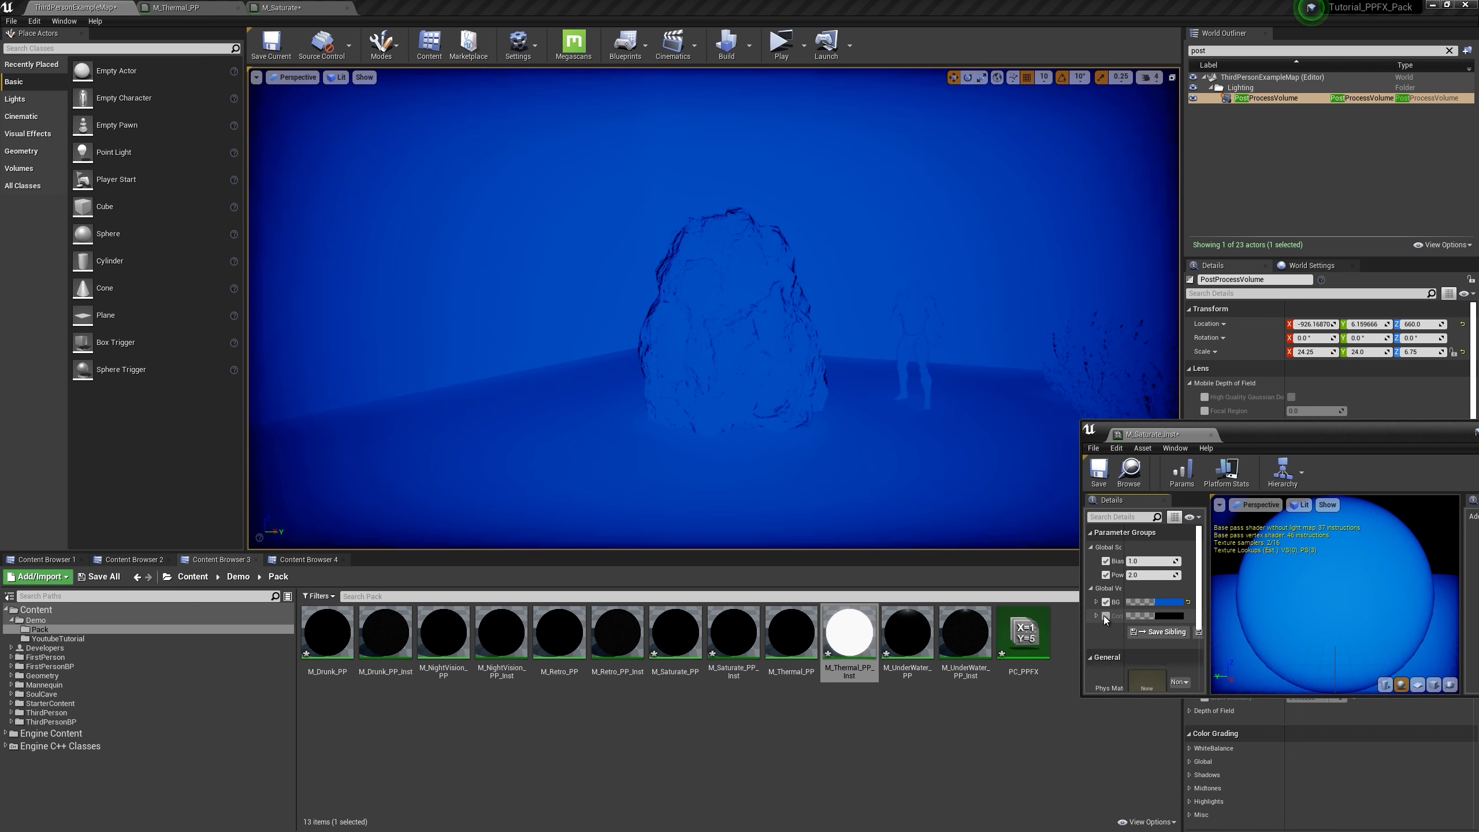
pyautogui.click(1157, 616)
pyautogui.moveTo(1345, 587); pyautogui.dragTo(1338, 517)
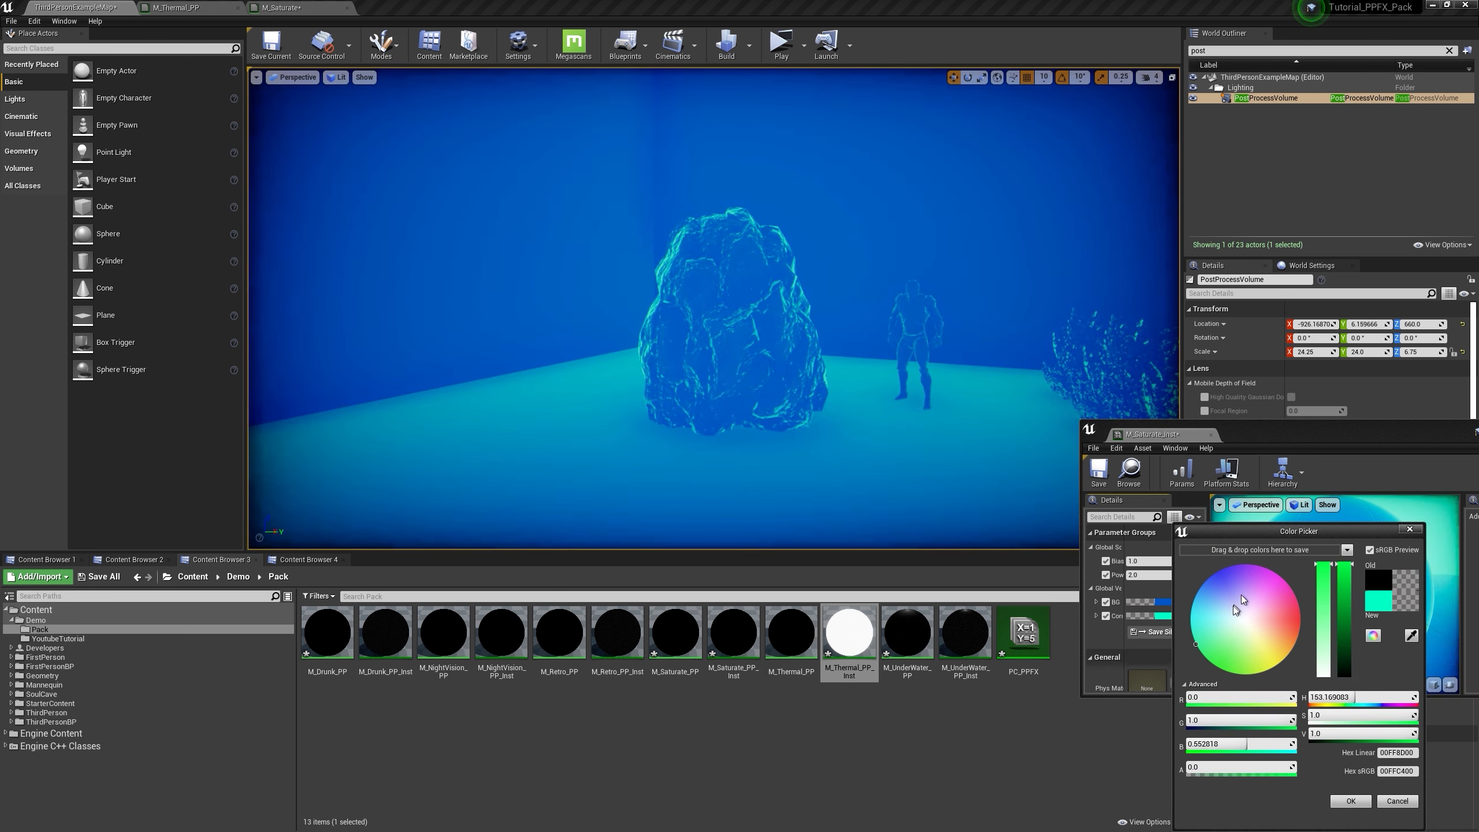
pyautogui.click(1350, 801)
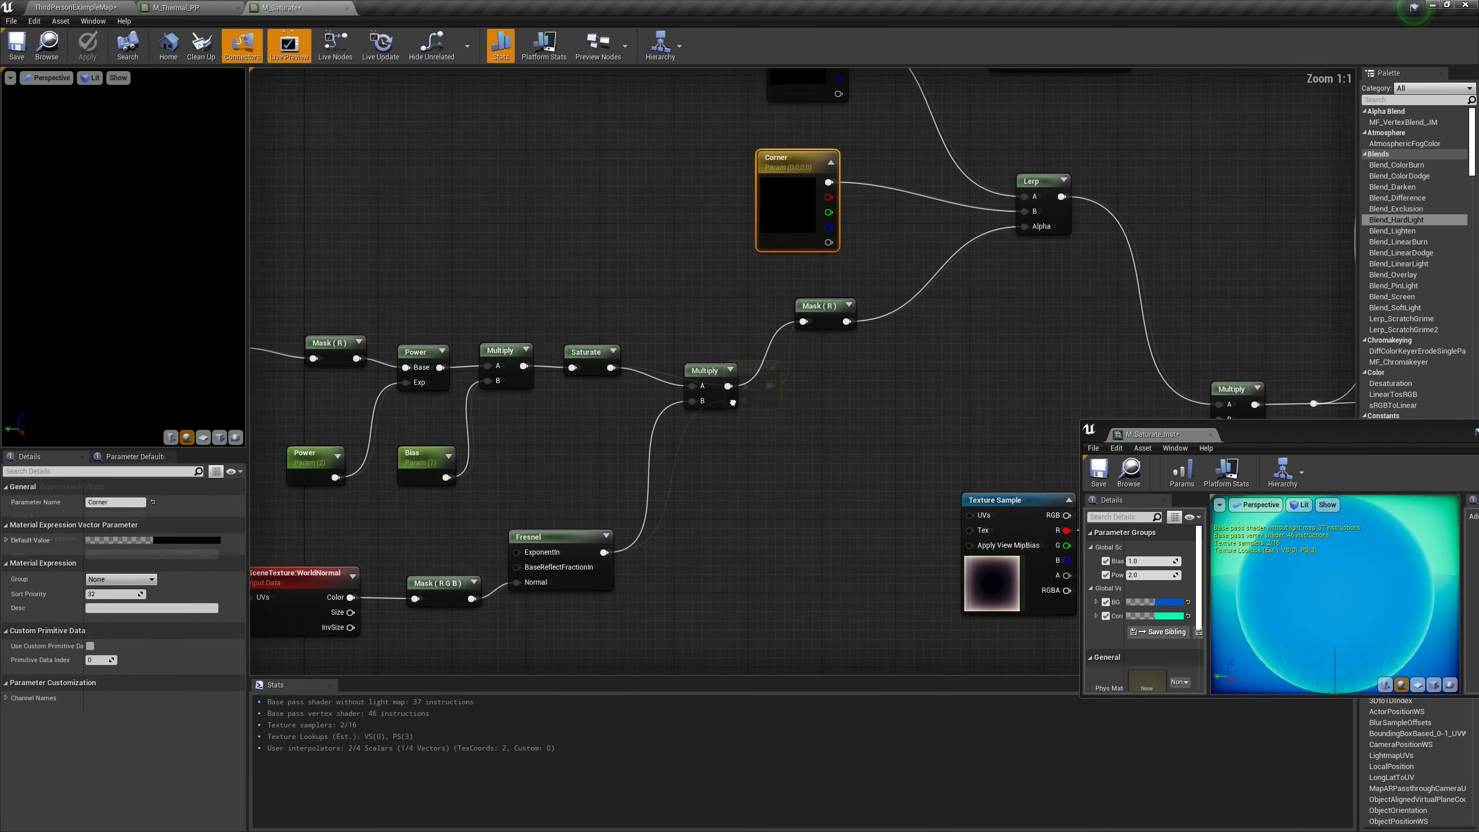
# Step: Connect the ambient occlusion Saturate output directly to the Mask (R) feeding the colour Lerp, bypassing the Fresnel Multiply, and apply the material
pyautogui.moveTo(733, 402); pyautogui.dragTo(773, 402)
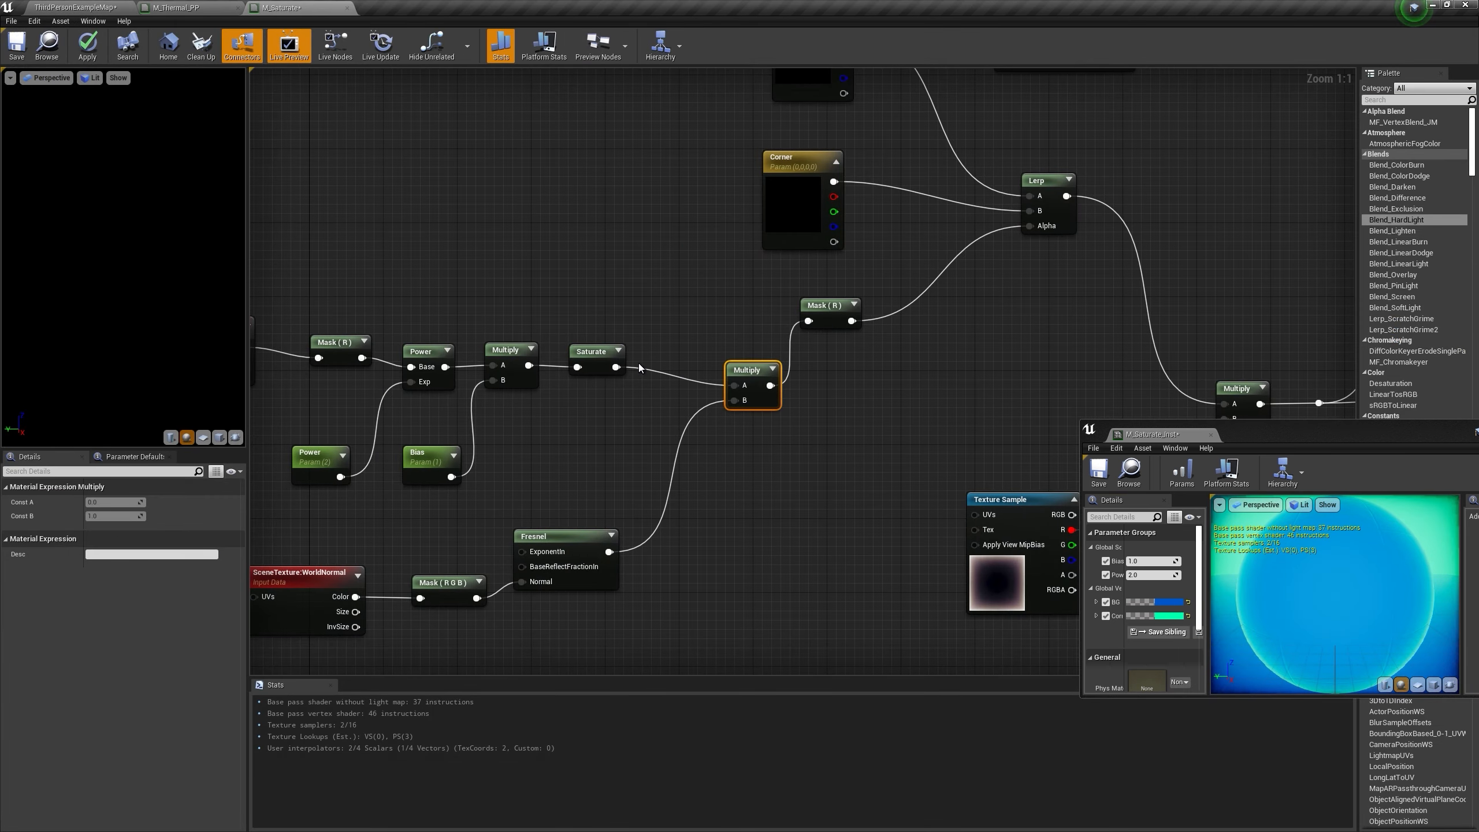
pyautogui.moveTo(822, 306); pyautogui.dragTo(832, 371)
pyautogui.moveTo(483, 552); pyautogui.dragTo(512, 519, button='right')
pyautogui.moveTo(1011, 296); pyautogui.dragTo(954, 369, button='right')
pyautogui.moveTo(595, 406); pyautogui.dragTo(1016, 268)
pyautogui.click(90, 41)
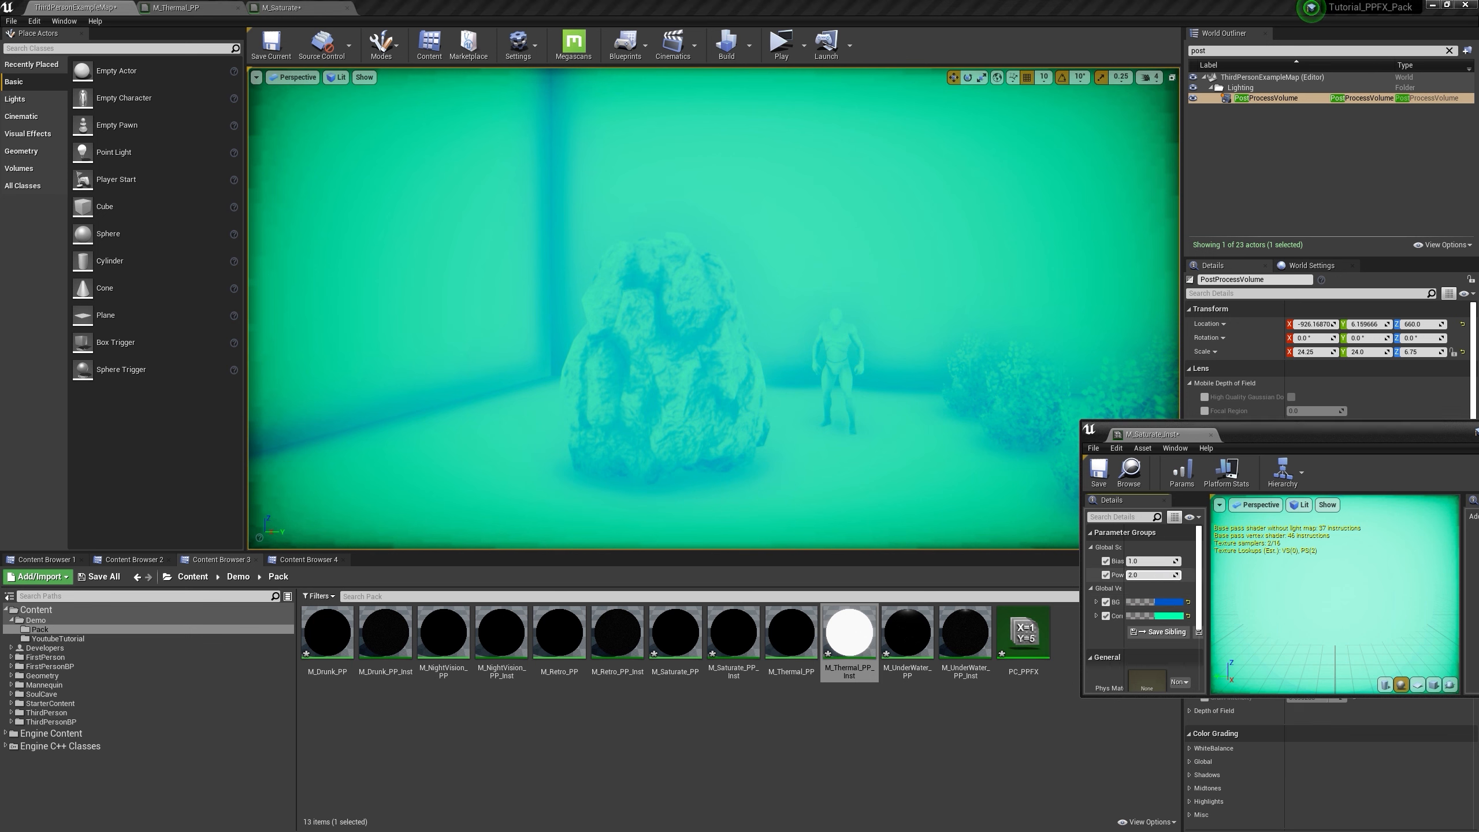
# Step: Try a higher Power in M_Saturate_Inst and reset it, and darken the BG colour to about G 0.006, B 0.036
pyautogui.moveTo(1154, 575)
pyautogui.mouseDown()
pyautogui.moveTo(1129, 575)
pyautogui.moveTo(1163, 575)
pyautogui.mouseUp()
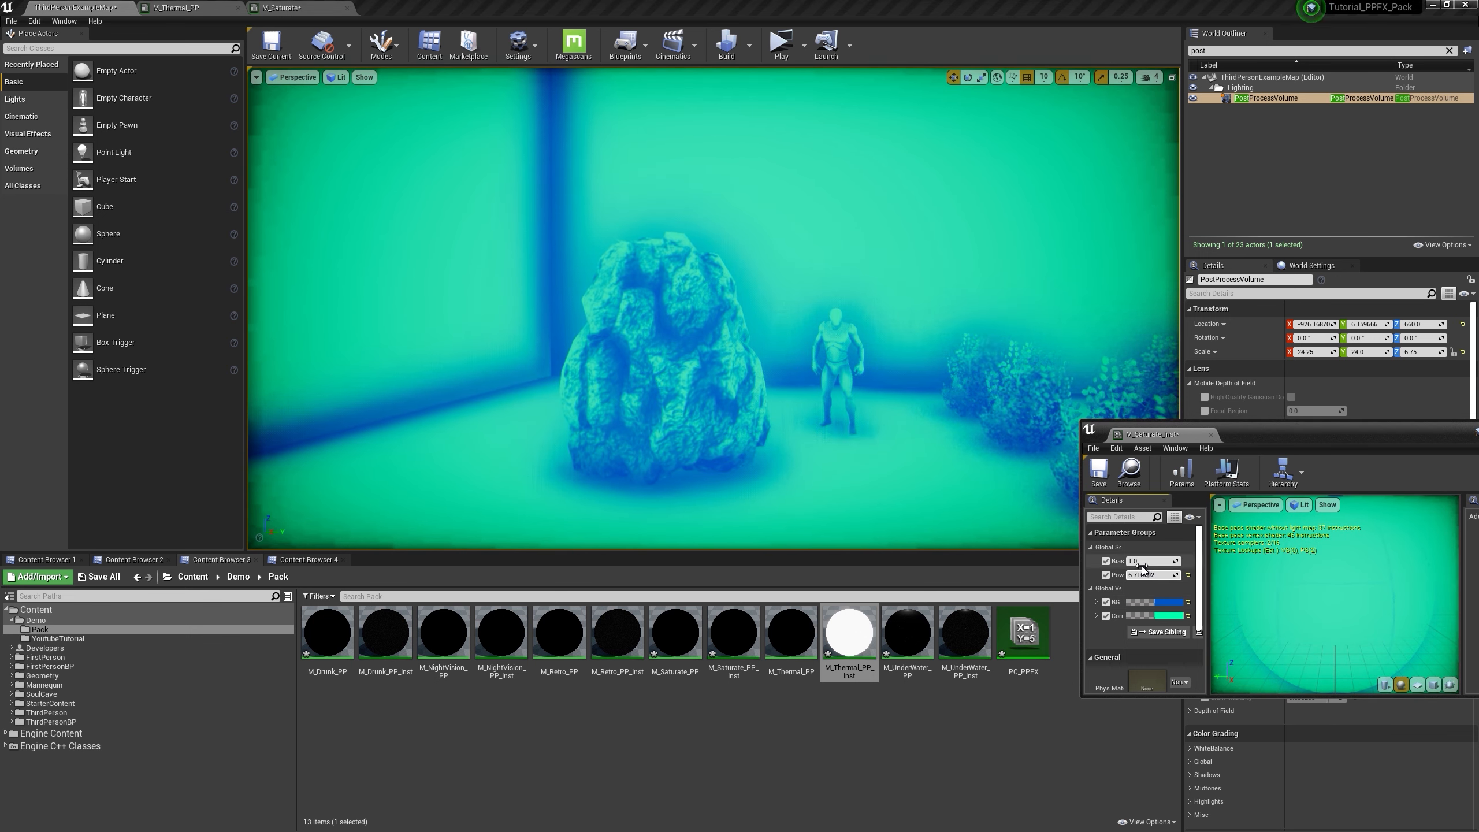
pyautogui.click(1188, 575)
pyautogui.click(1166, 602)
pyautogui.moveTo(1337, 647); pyautogui.dragTo(1337, 669)
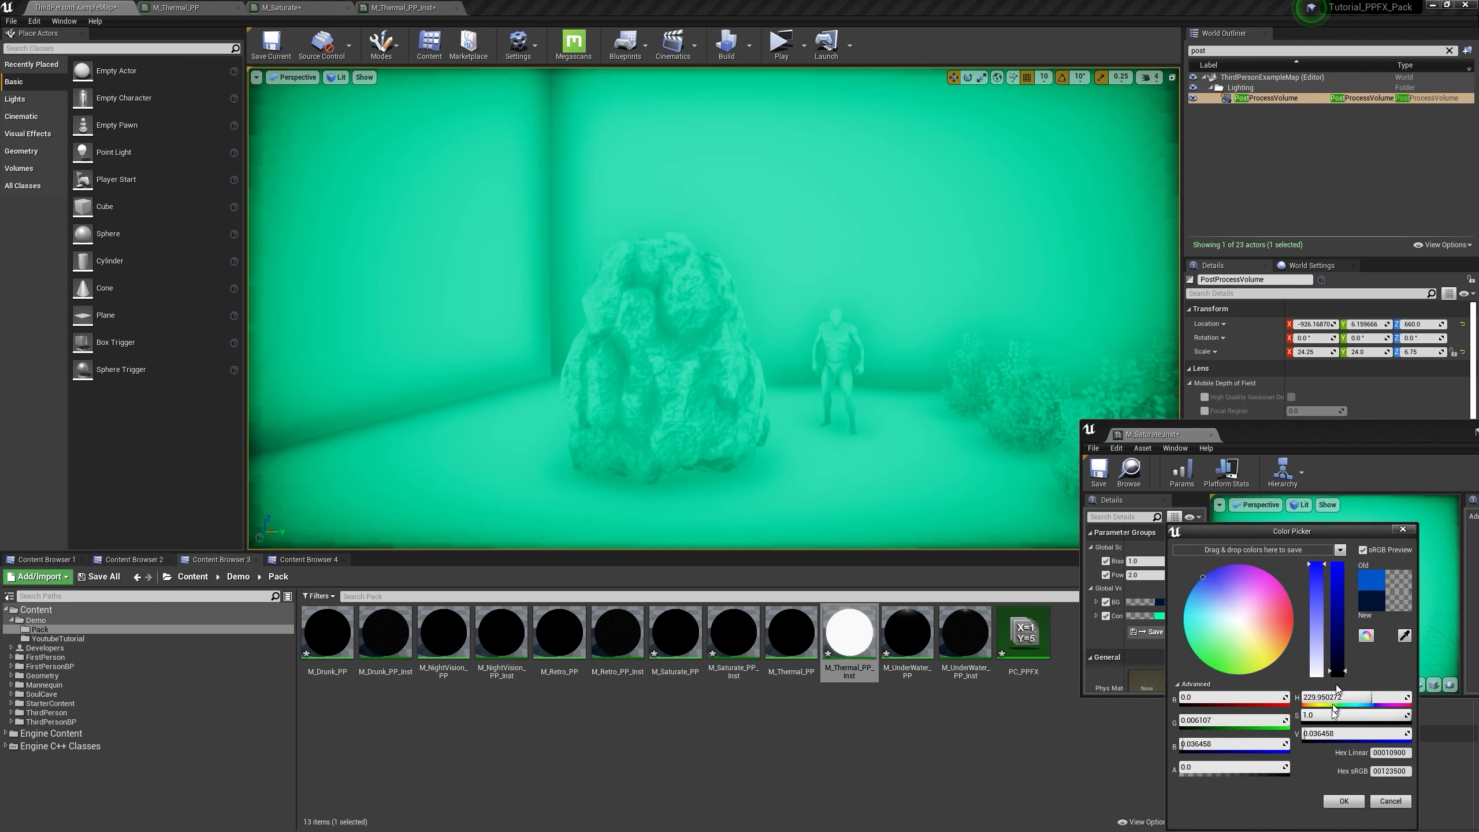
pyautogui.click(1344, 801)
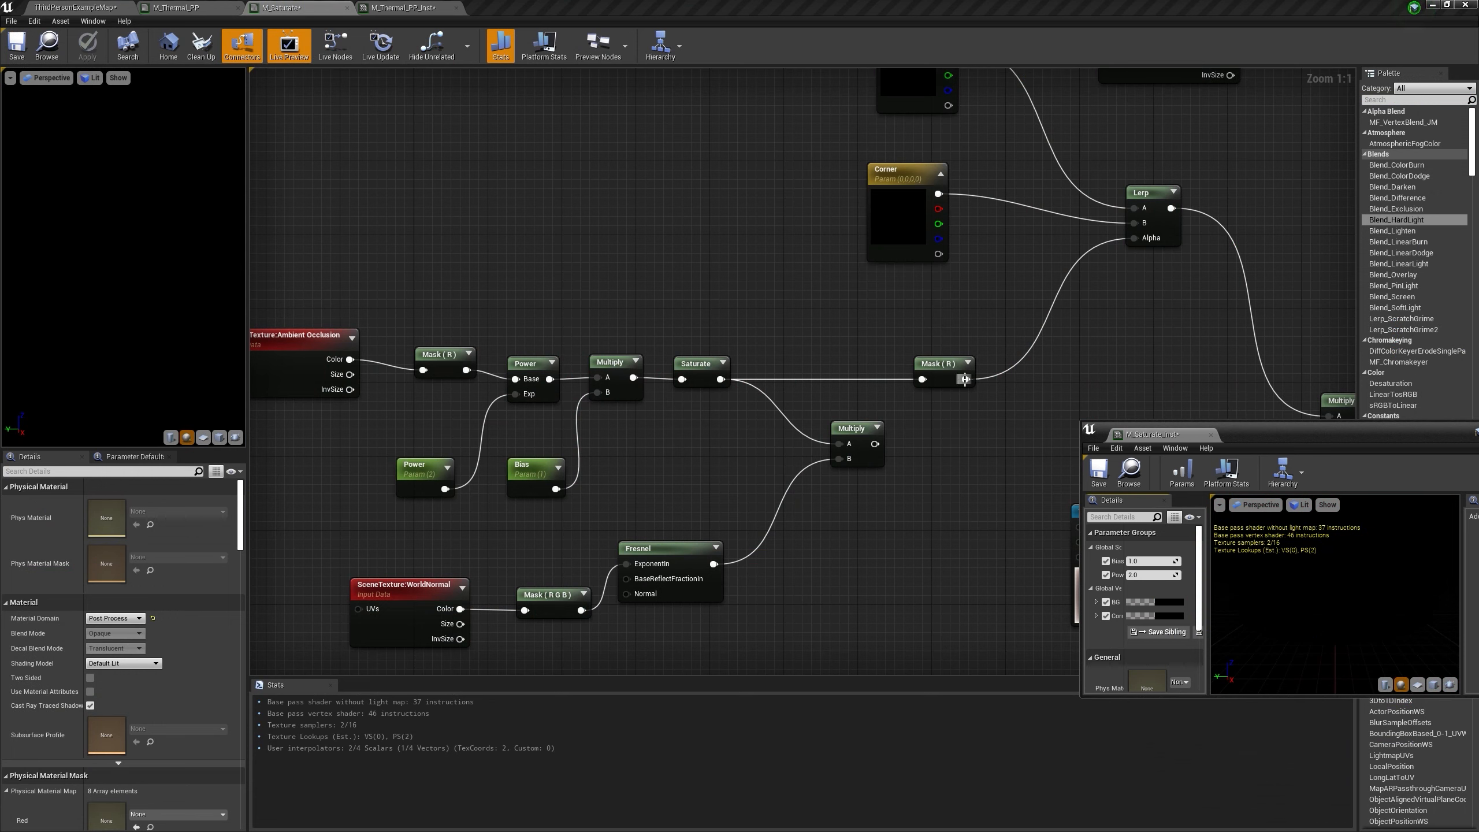
# Step: Insert a OneMinus node between the Mask (R) and the colour Lerp's Alpha input and apply the material
pyautogui.moveTo(965, 379); pyautogui.dragTo(1055, 334)
pyautogui.write('one')
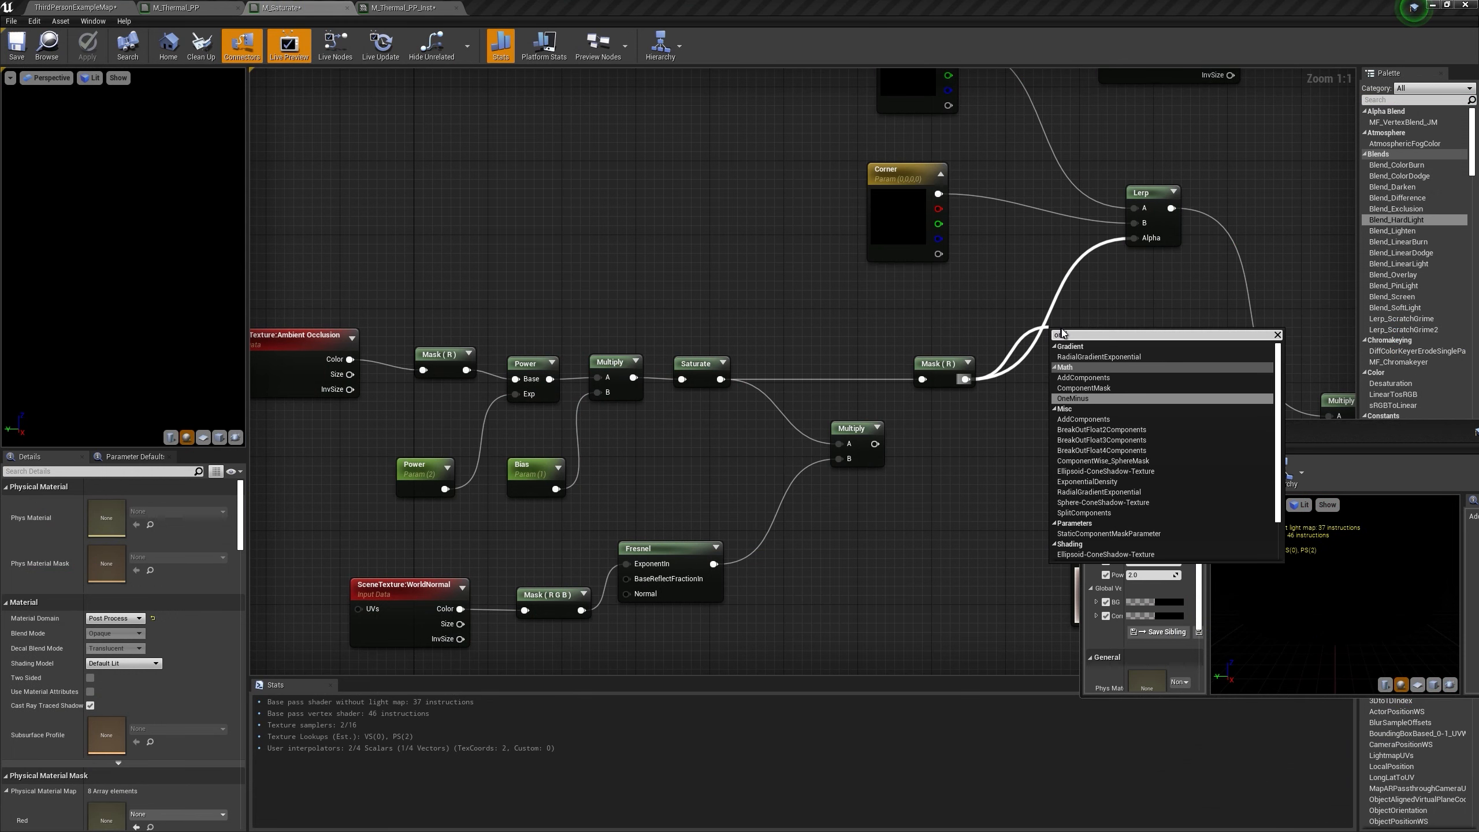
pyautogui.press('Return')
pyautogui.moveTo(1081, 353); pyautogui.dragTo(1145, 246)
pyautogui.click(1115, 285)
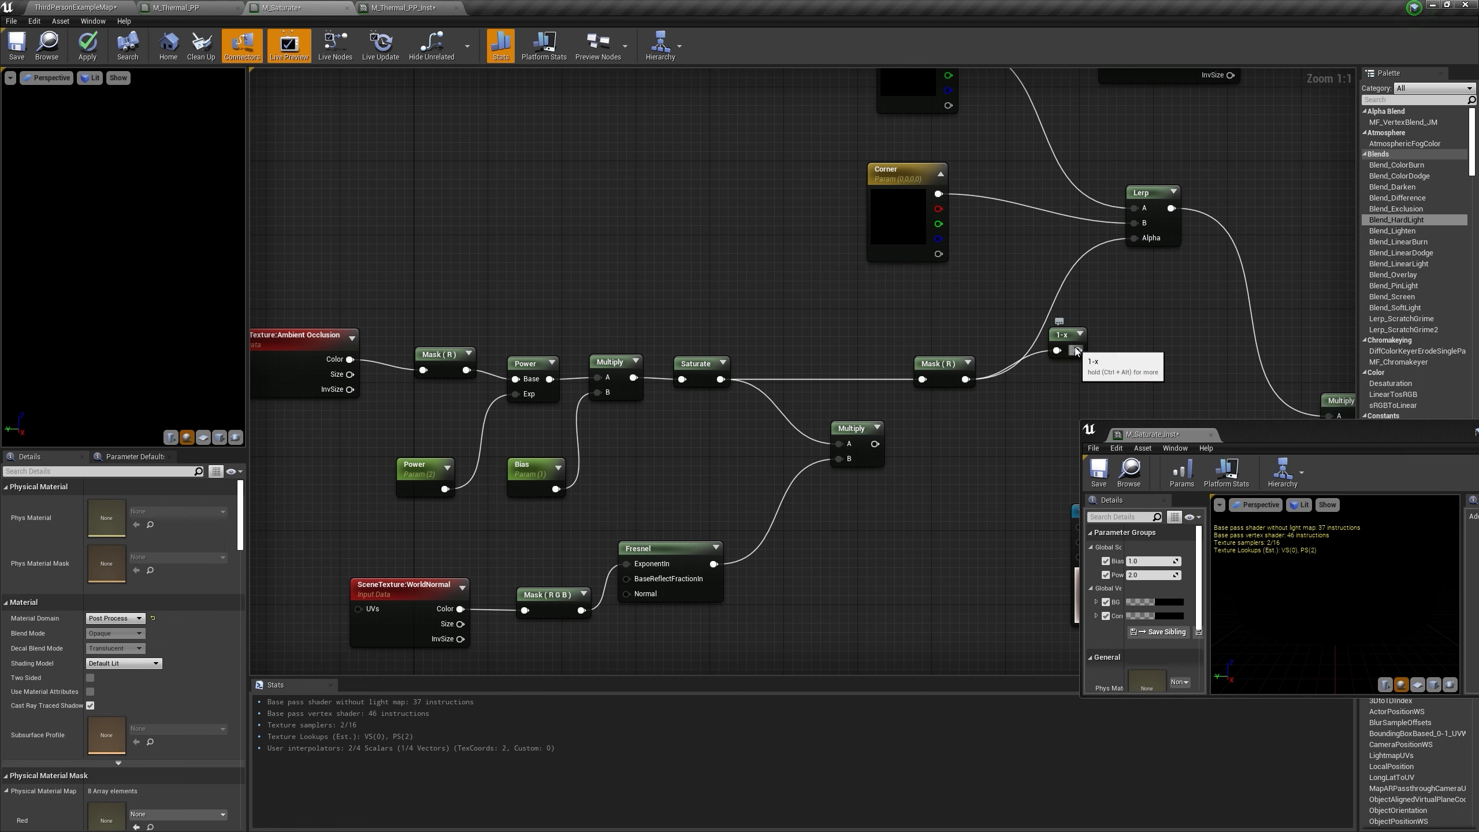
pyautogui.moveTo(1077, 351); pyautogui.dragTo(1134, 238)
pyautogui.click(87, 46)
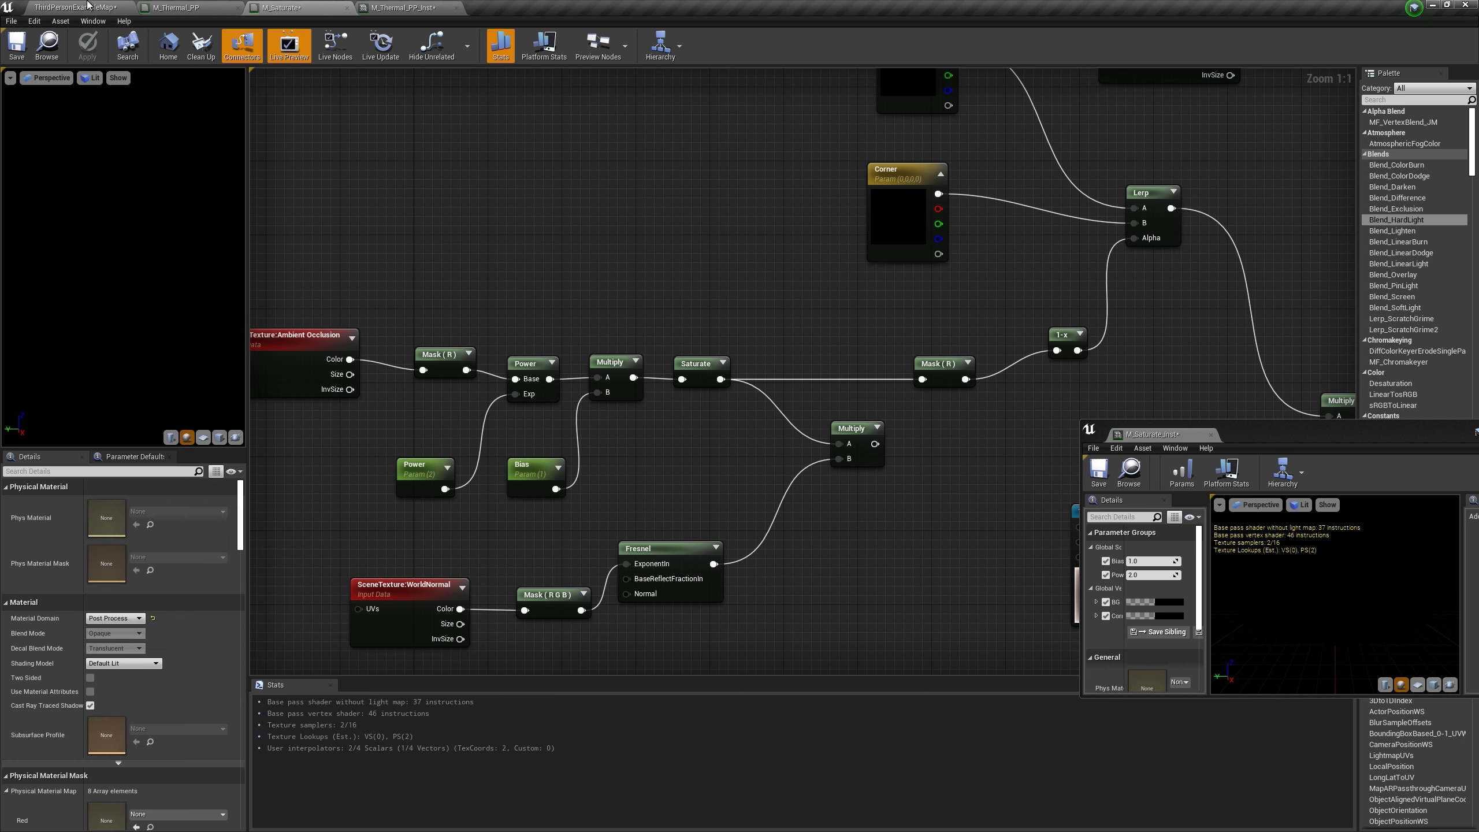
# Step: Set the BG colour in M_Saturate_Inst to the saved dark blue with B 0.0625 and confirm it
pyautogui.click(88, 5)
pyautogui.click(1130, 471)
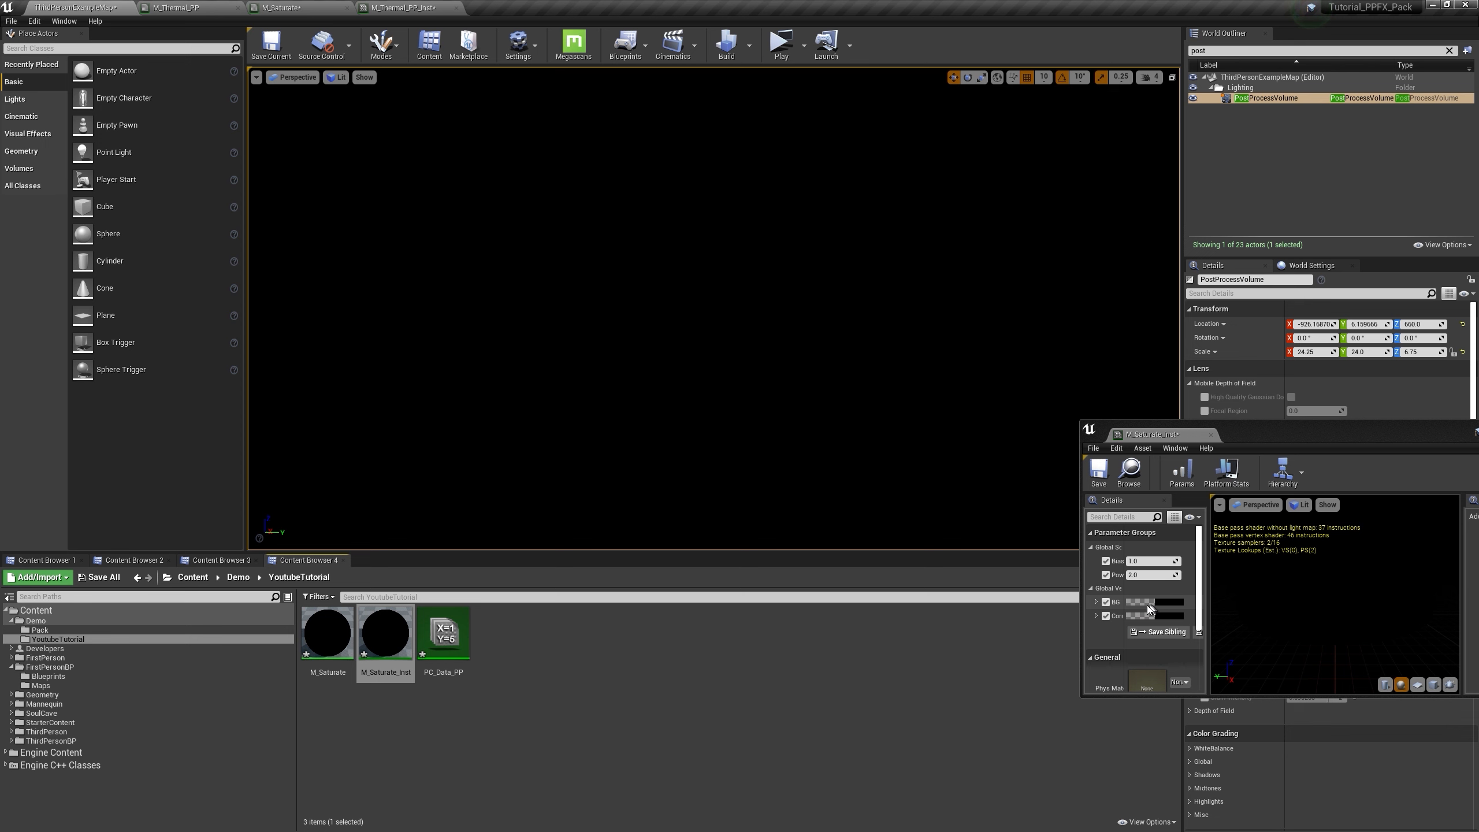
pyautogui.click(1167, 599)
pyautogui.click(1163, 604)
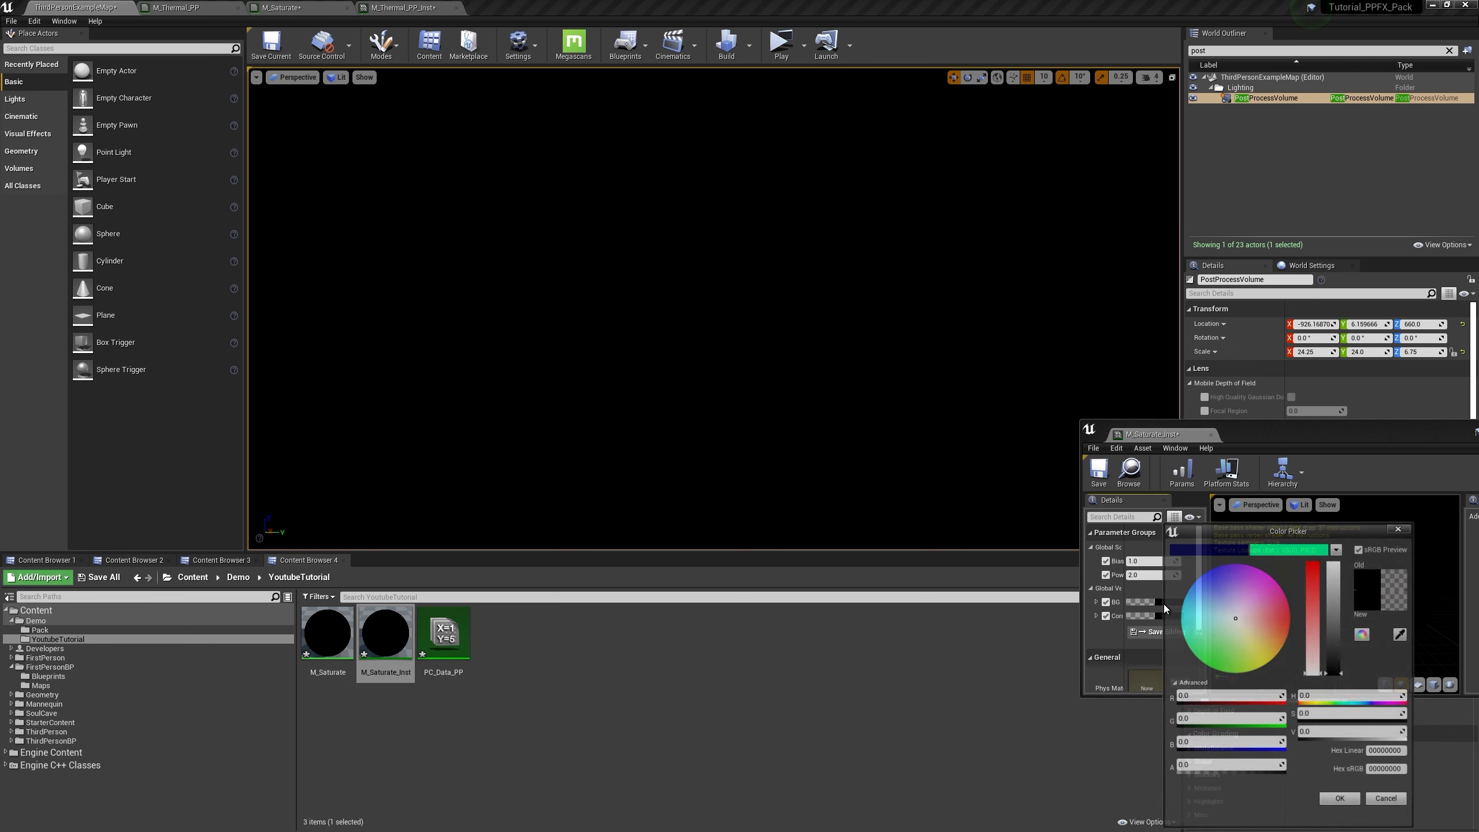
pyautogui.click(1222, 551)
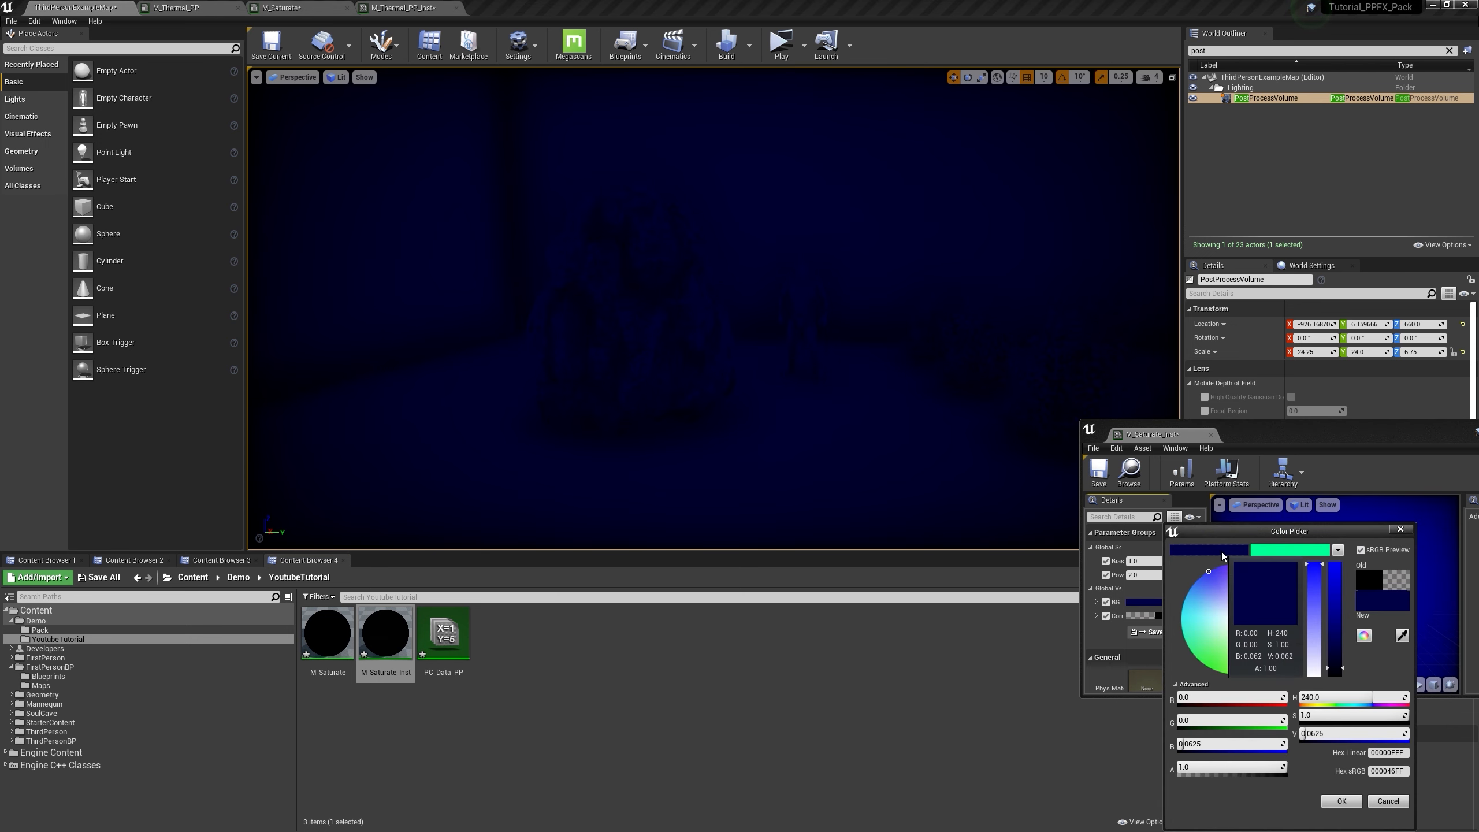
pyautogui.click(1339, 799)
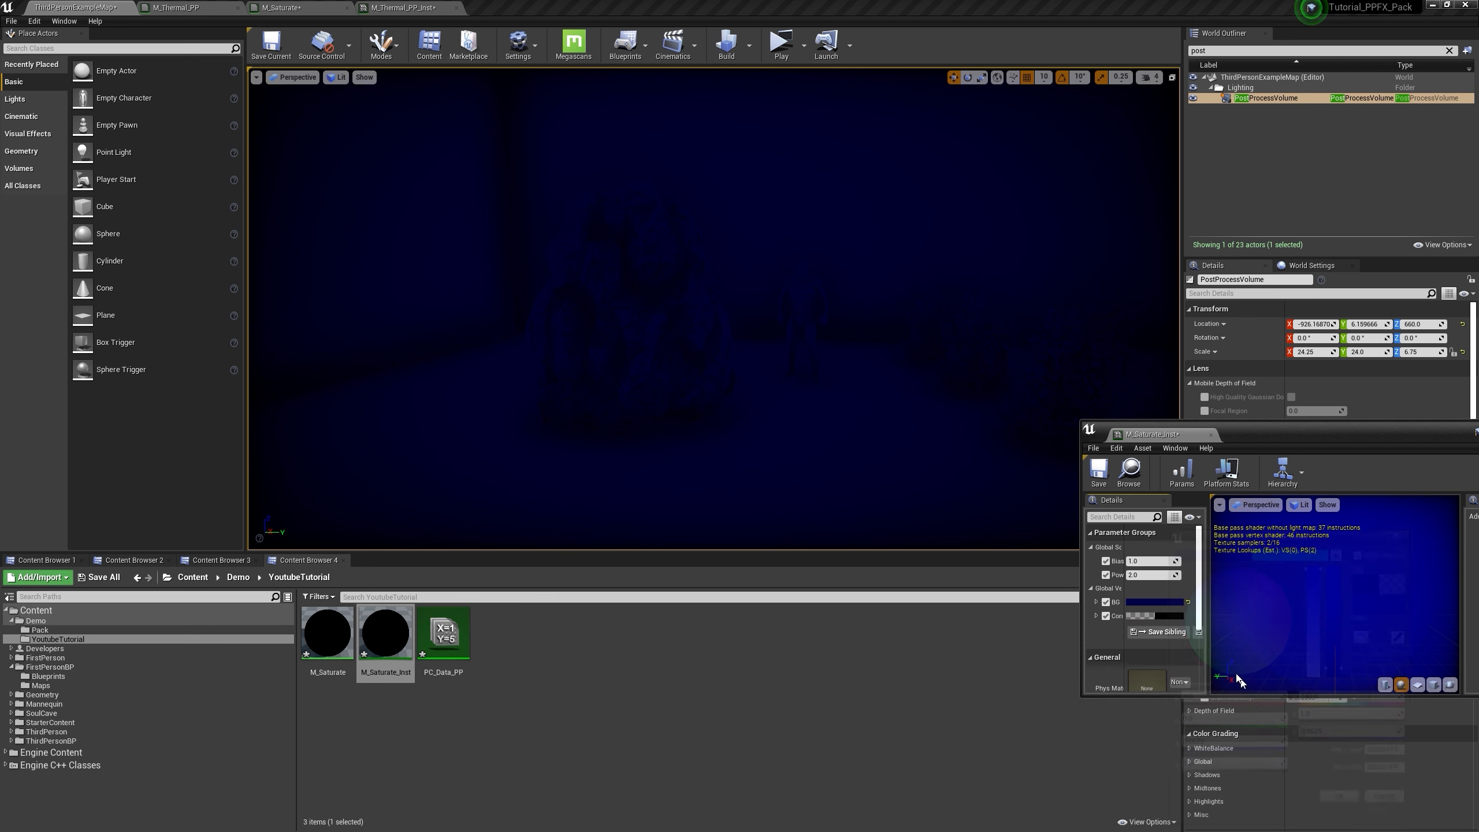
# Step: Set the Corner colour in M_Saturate_Inst to the saved green, hex sRGB 00FF96, and lower Power to about 0.31
pyautogui.click(1172, 616)
pyautogui.click(1325, 553)
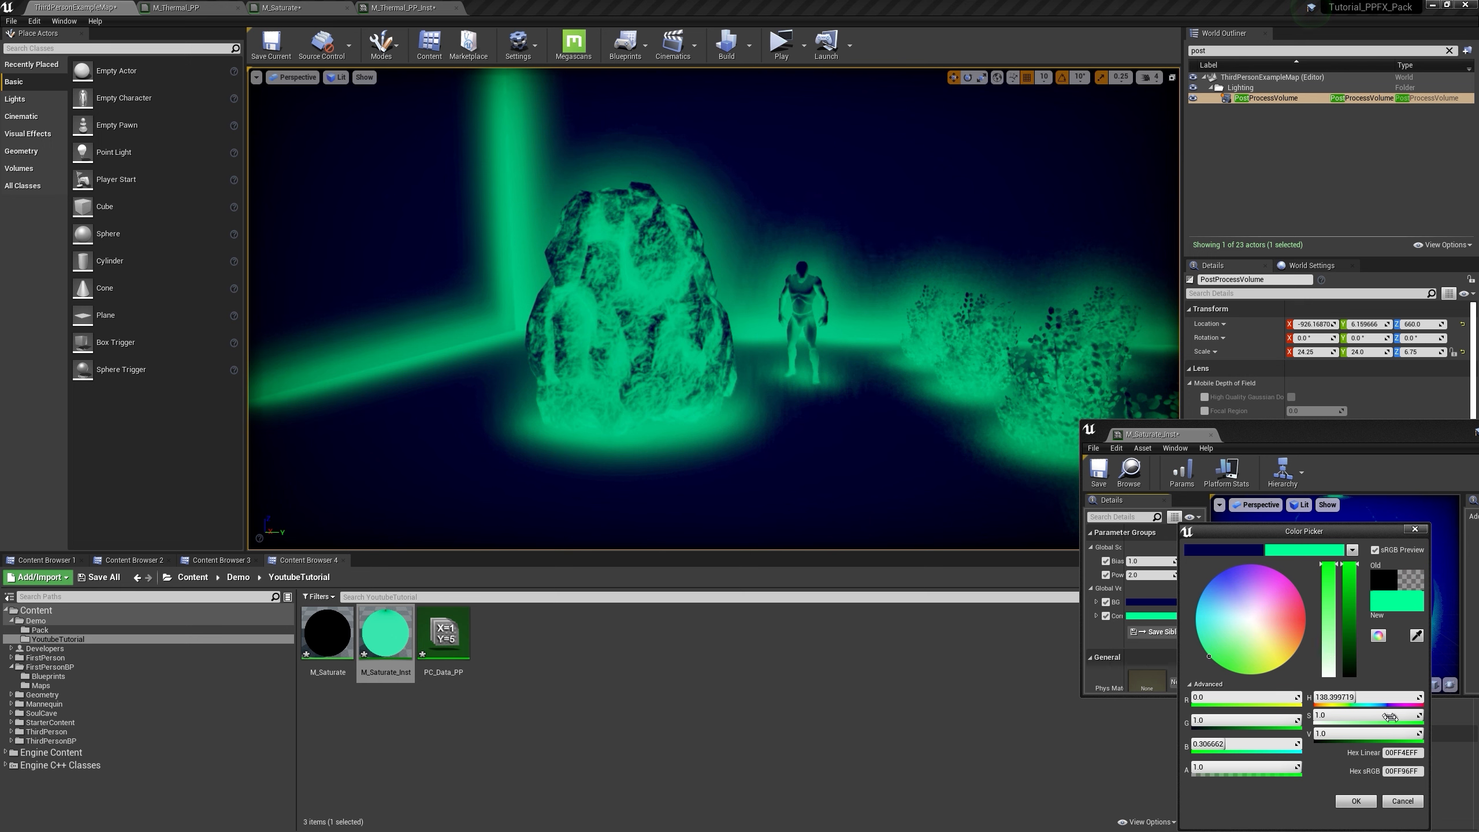
pyautogui.click(1357, 802)
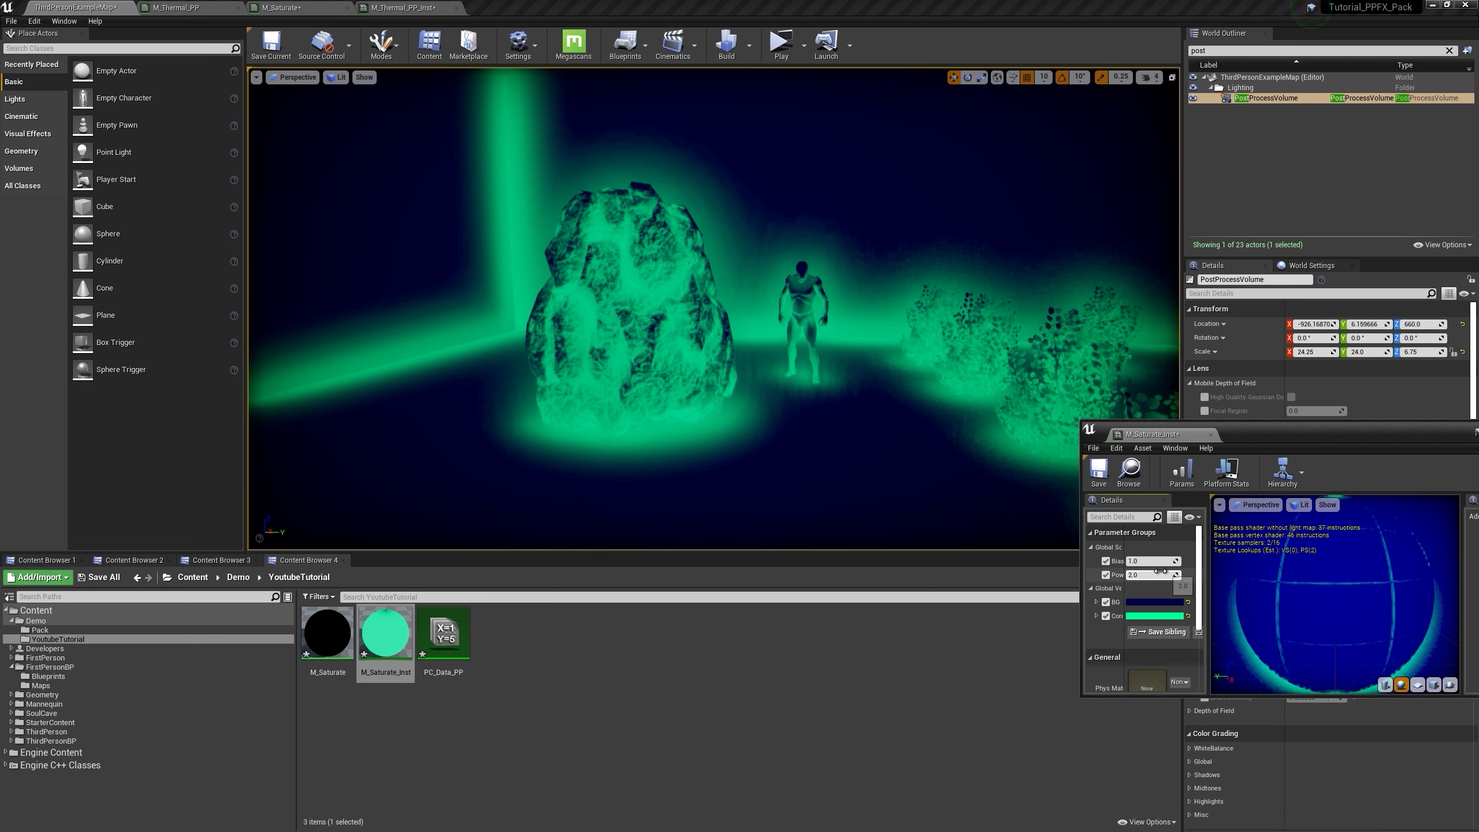
pyautogui.moveTo(1152, 575); pyautogui.dragTo(1136, 575)
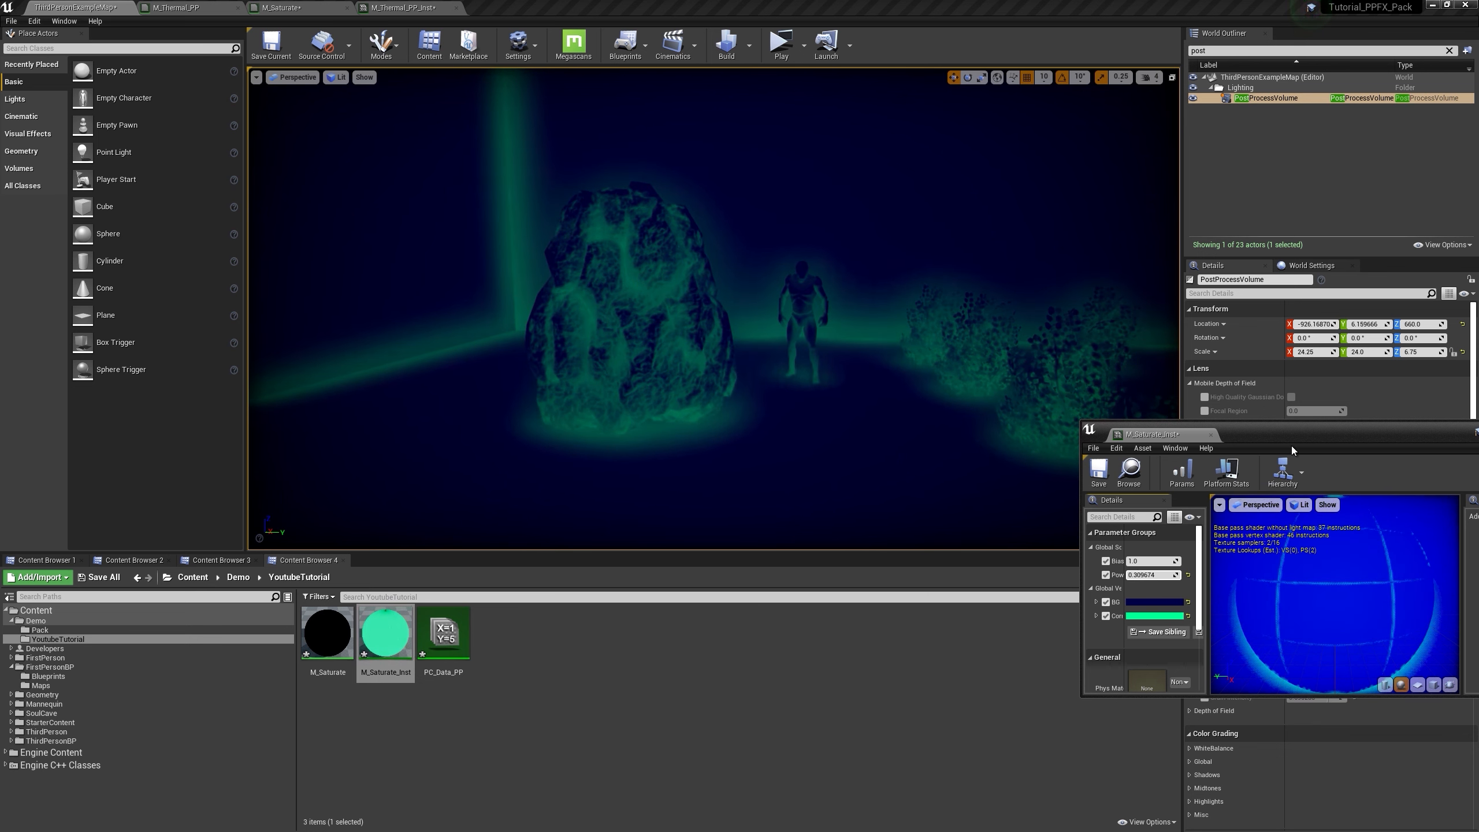
pyautogui.moveTo(1289, 435); pyautogui.dragTo(1163, 439)
# Step: Copy the CustomDepth and SceneDepth mask chain together with its Lerp from the Saturate comment group in M_Saturate
pyautogui.moveTo(815, 326); pyautogui.dragTo(873, 327, button='right')
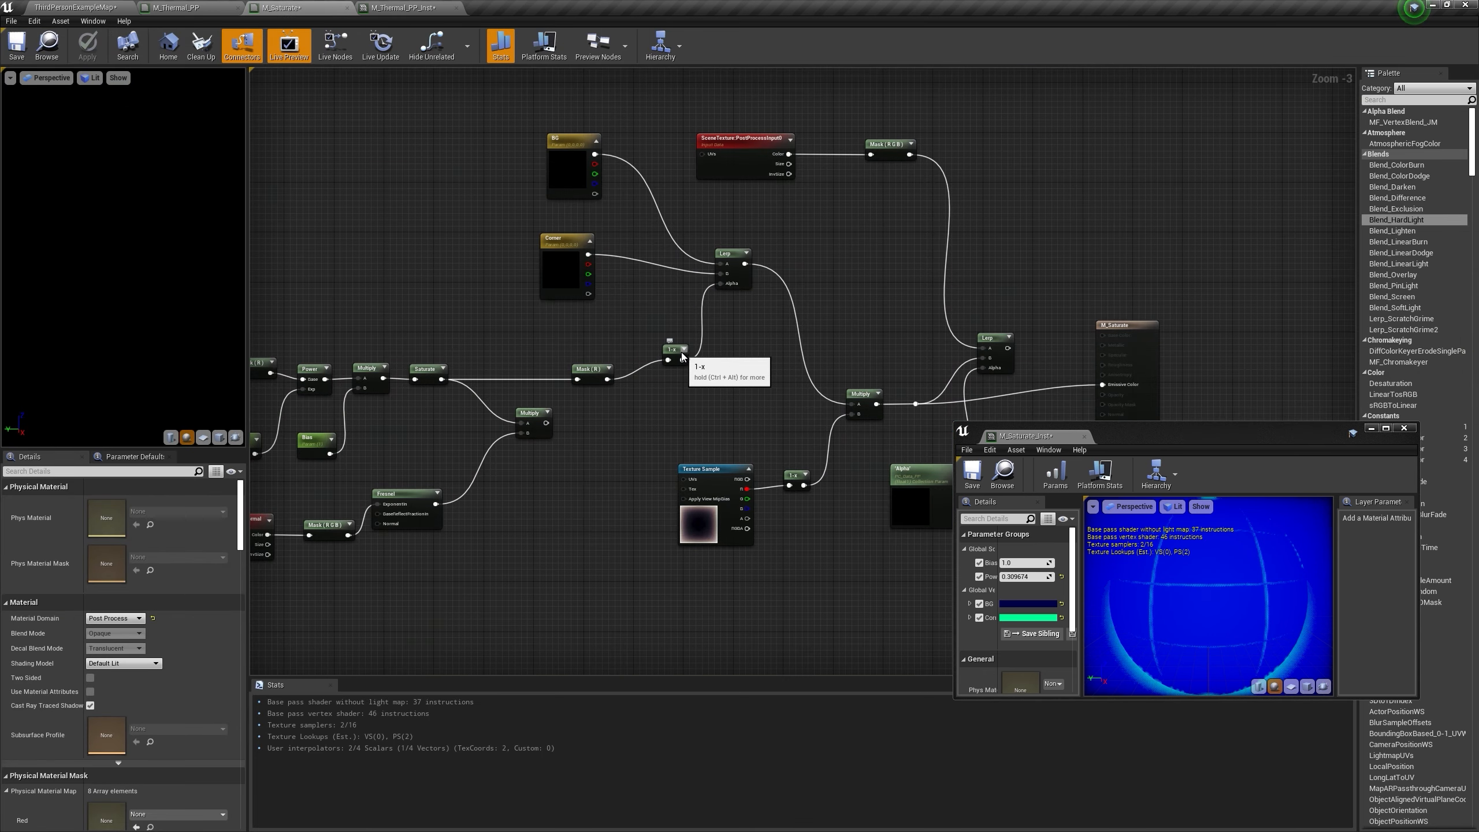
pyautogui.moveTo(525, 471); pyautogui.dragTo(972, 369, button='right')
pyautogui.scroll(-4, 972, 369)
pyautogui.moveTo(588, 375); pyautogui.dragTo(742, 402, button='right')
pyautogui.scroll(7, 675, 219)
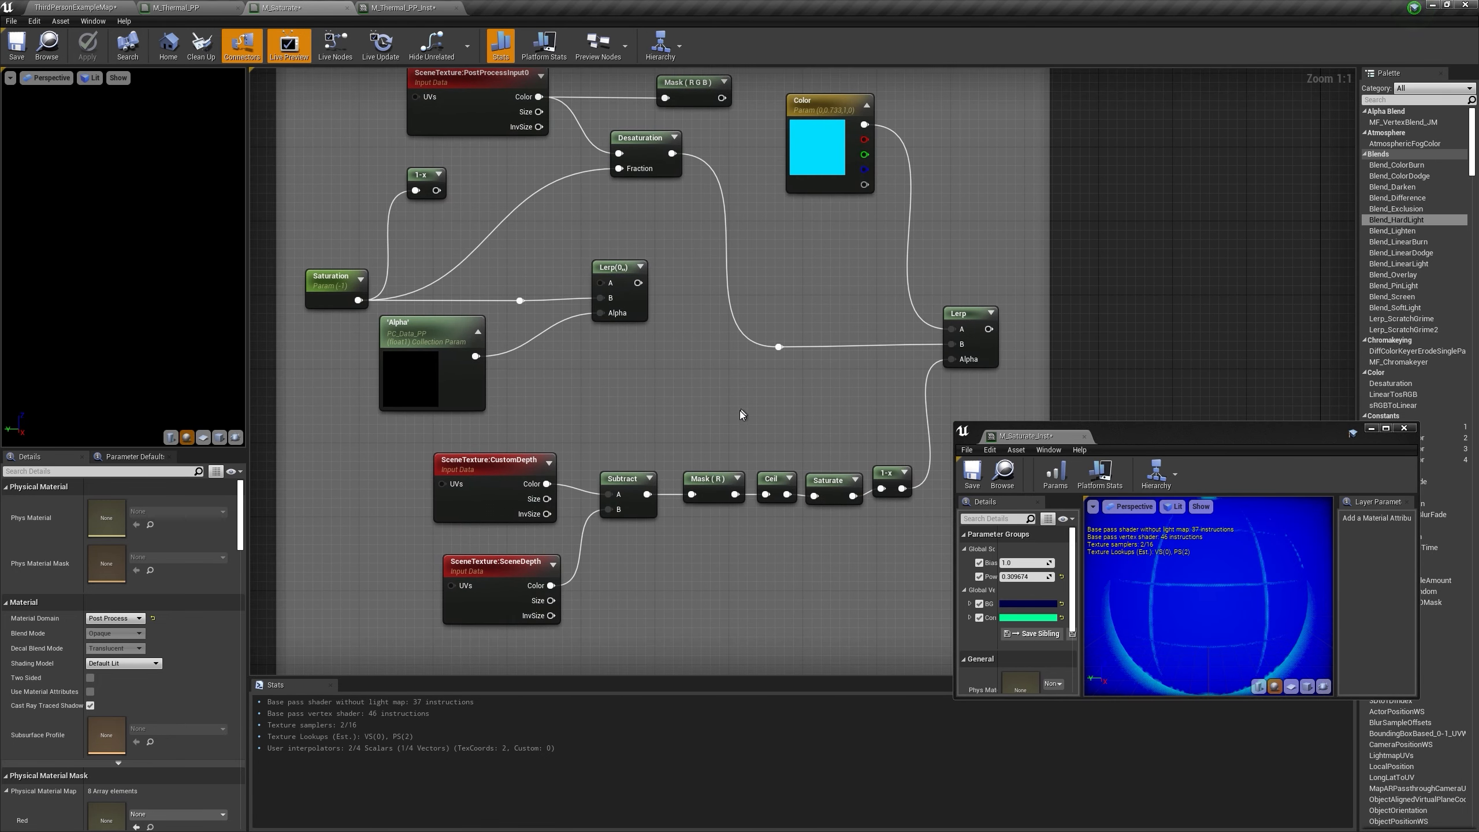
pyautogui.scroll(-2, 751, 388)
pyautogui.moveTo(915, 587); pyautogui.dragTo(466, 462)
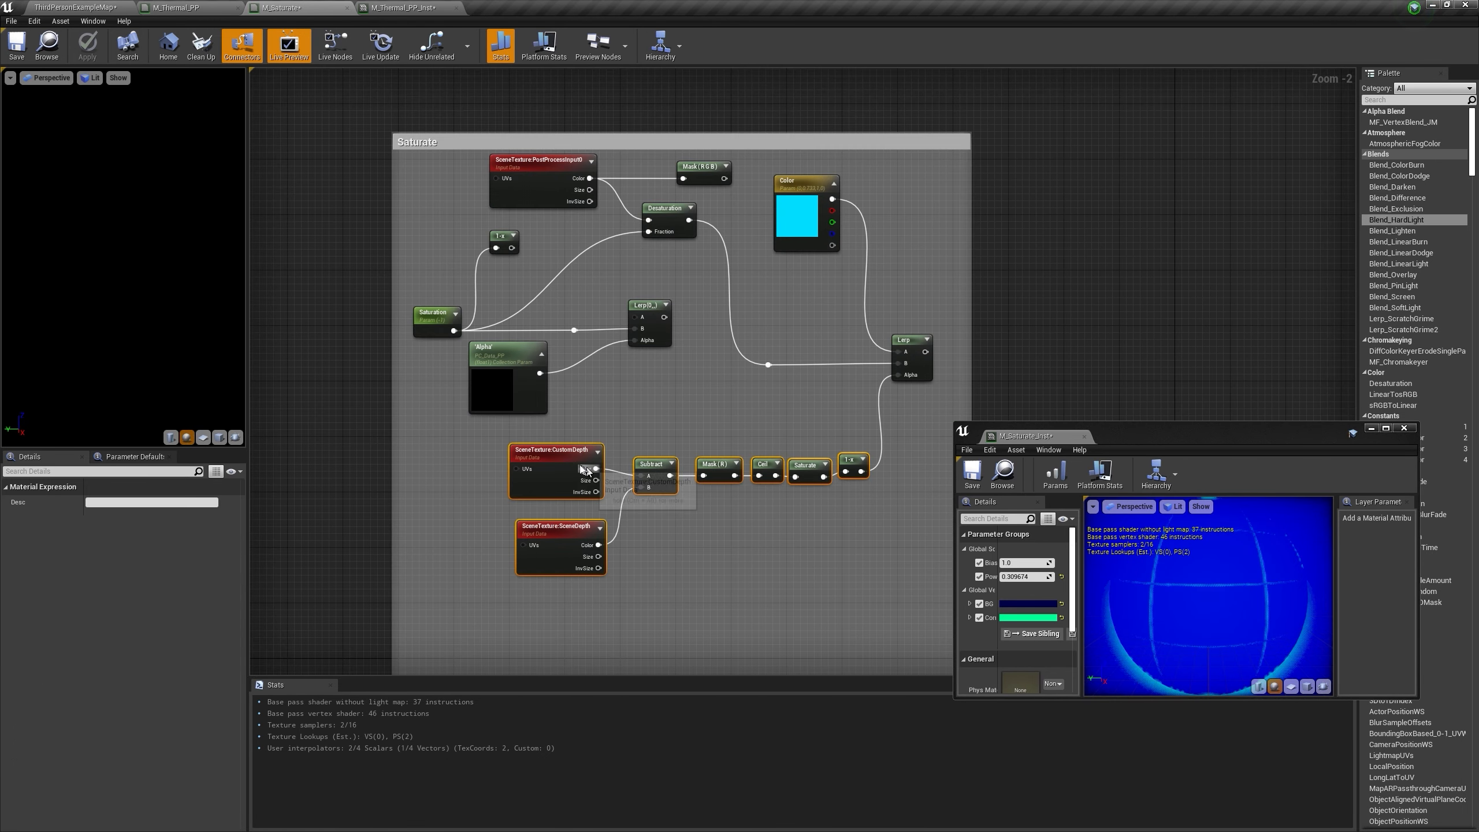
pyautogui.keyDown('ctrl'); pyautogui.click(910, 340); pyautogui.keyUp('ctrl')
pyautogui.rightClick(910, 339)
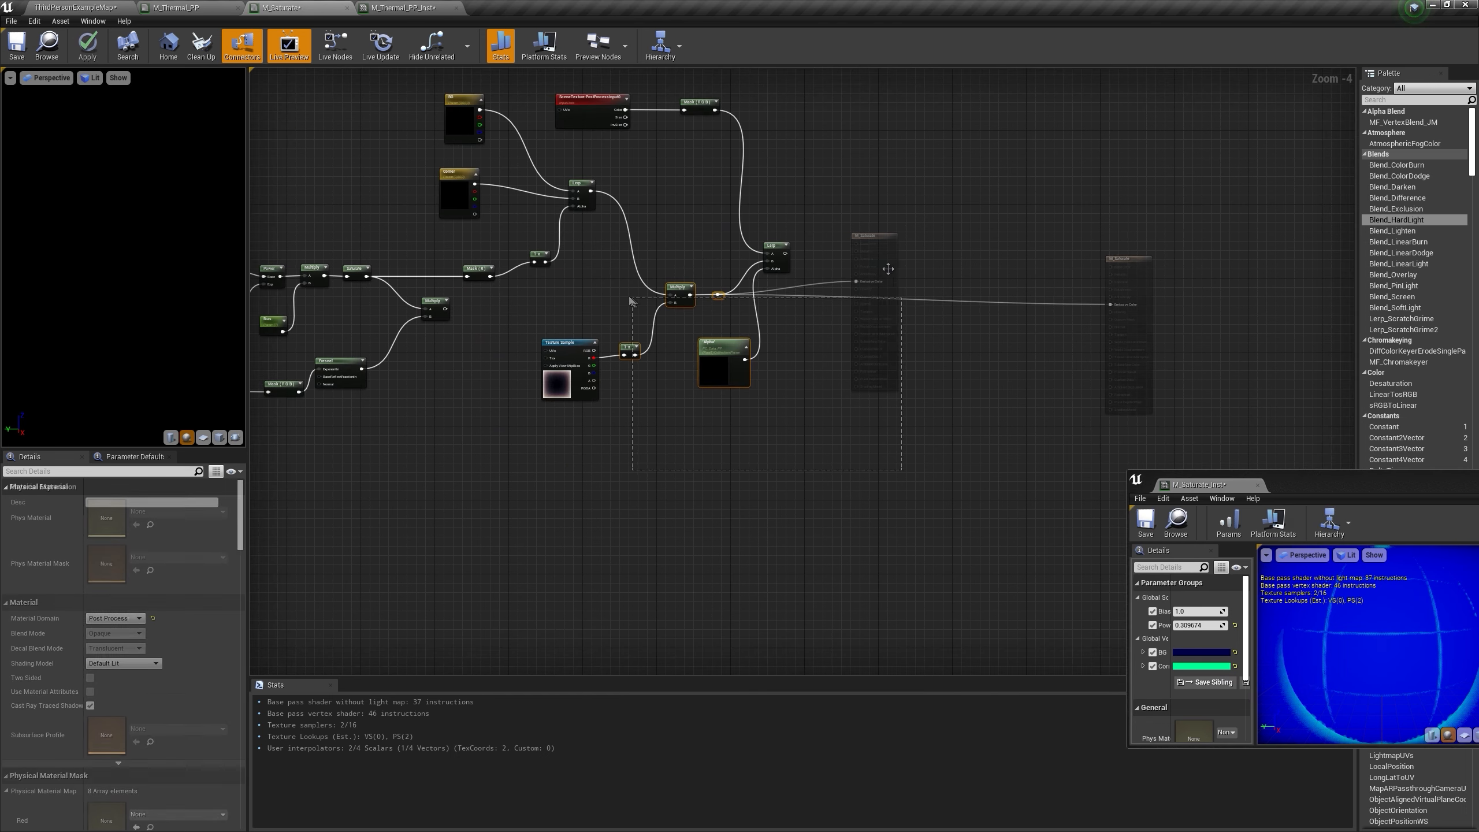
# Step: Shift the vignette and output nodes aside and place the copied depth mask chain with its Lerp below the colour Lerp
pyautogui.moveTo(901, 470); pyautogui.dragTo(566, 246)
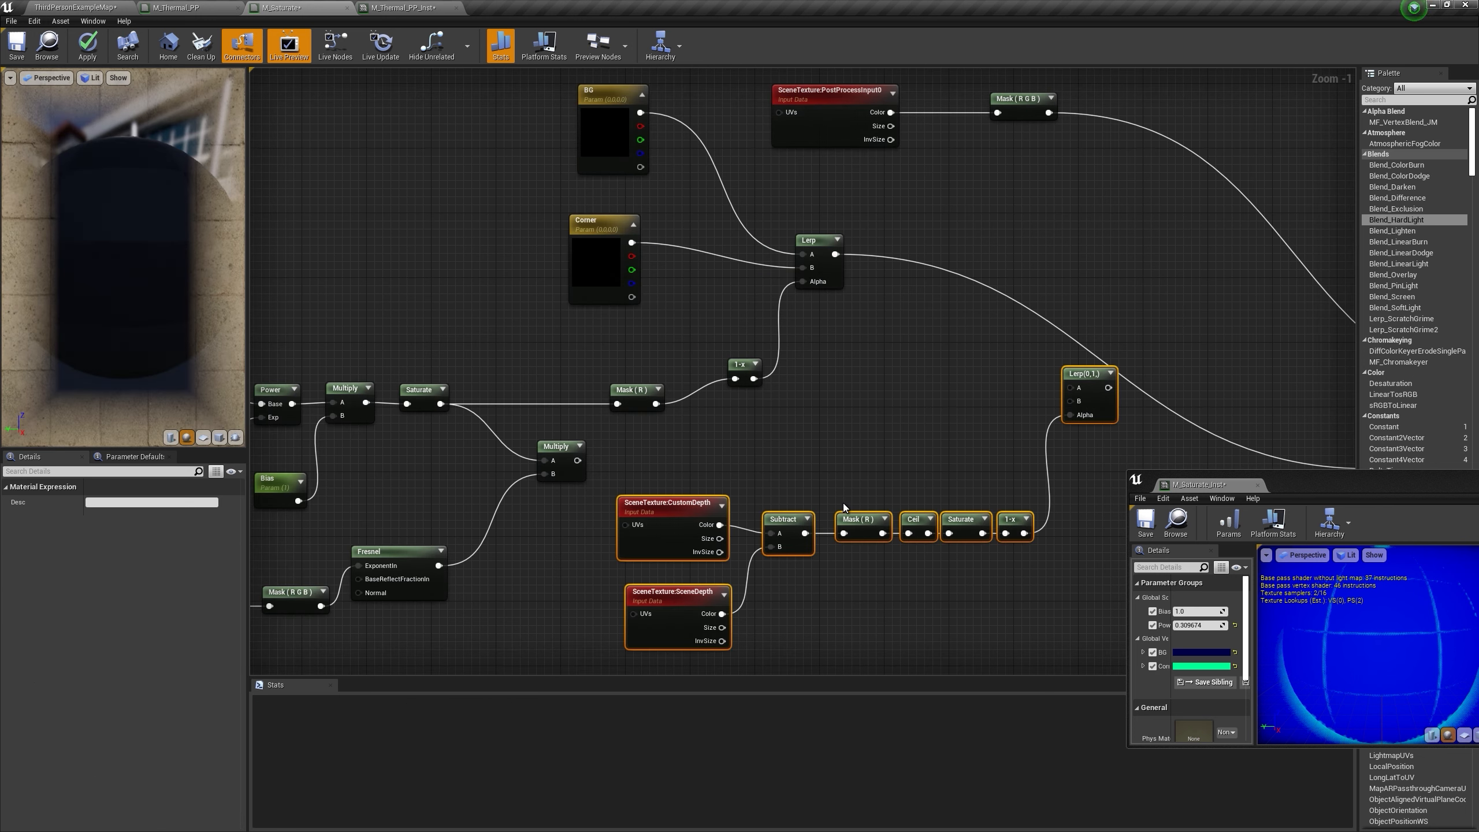
pyautogui.moveTo(1081, 373)
pyautogui.mouseDown()
pyautogui.moveTo(1034, 400)
pyautogui.moveTo(1065, 398)
pyautogui.mouseUp()
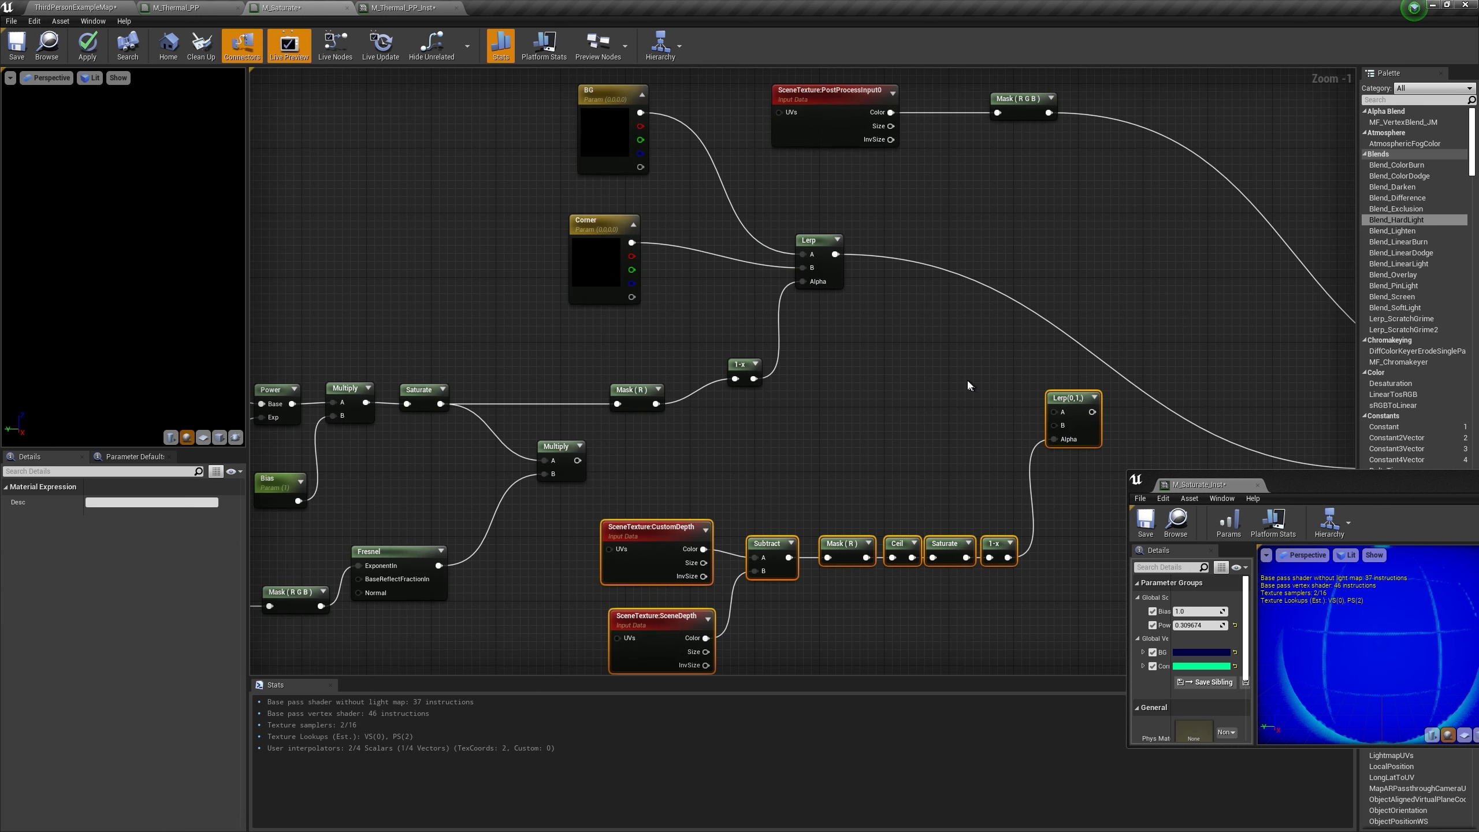
pyautogui.click(977, 387)
# Step: Route the colour Lerp through the pasted Lerp's B input into the vignette Multiply's A input and apply the material
pyautogui.moveTo(832, 254); pyautogui.dragTo(1056, 426)
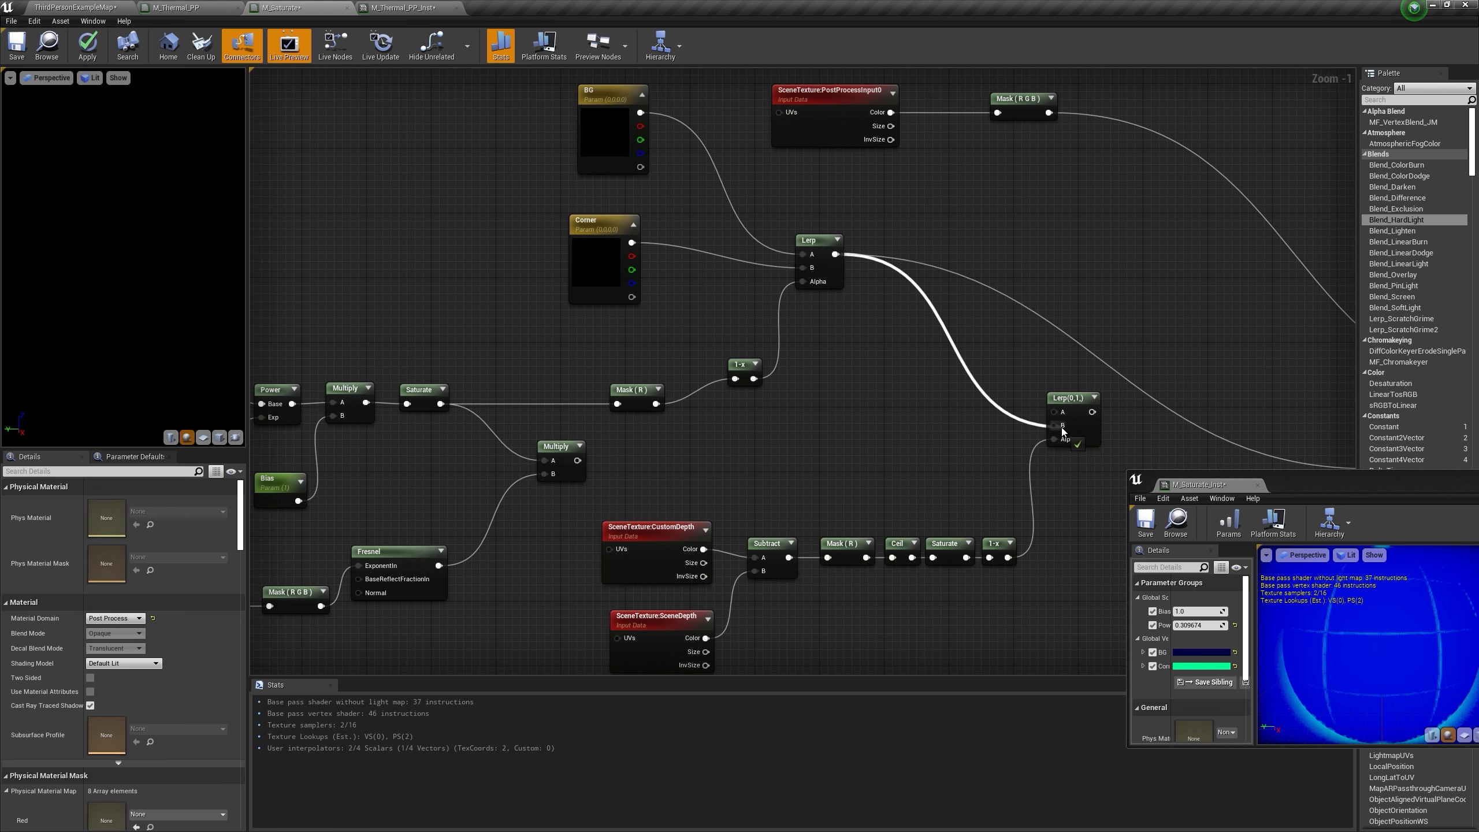
pyautogui.moveTo(1106, 442); pyautogui.dragTo(733, 373, button='right')
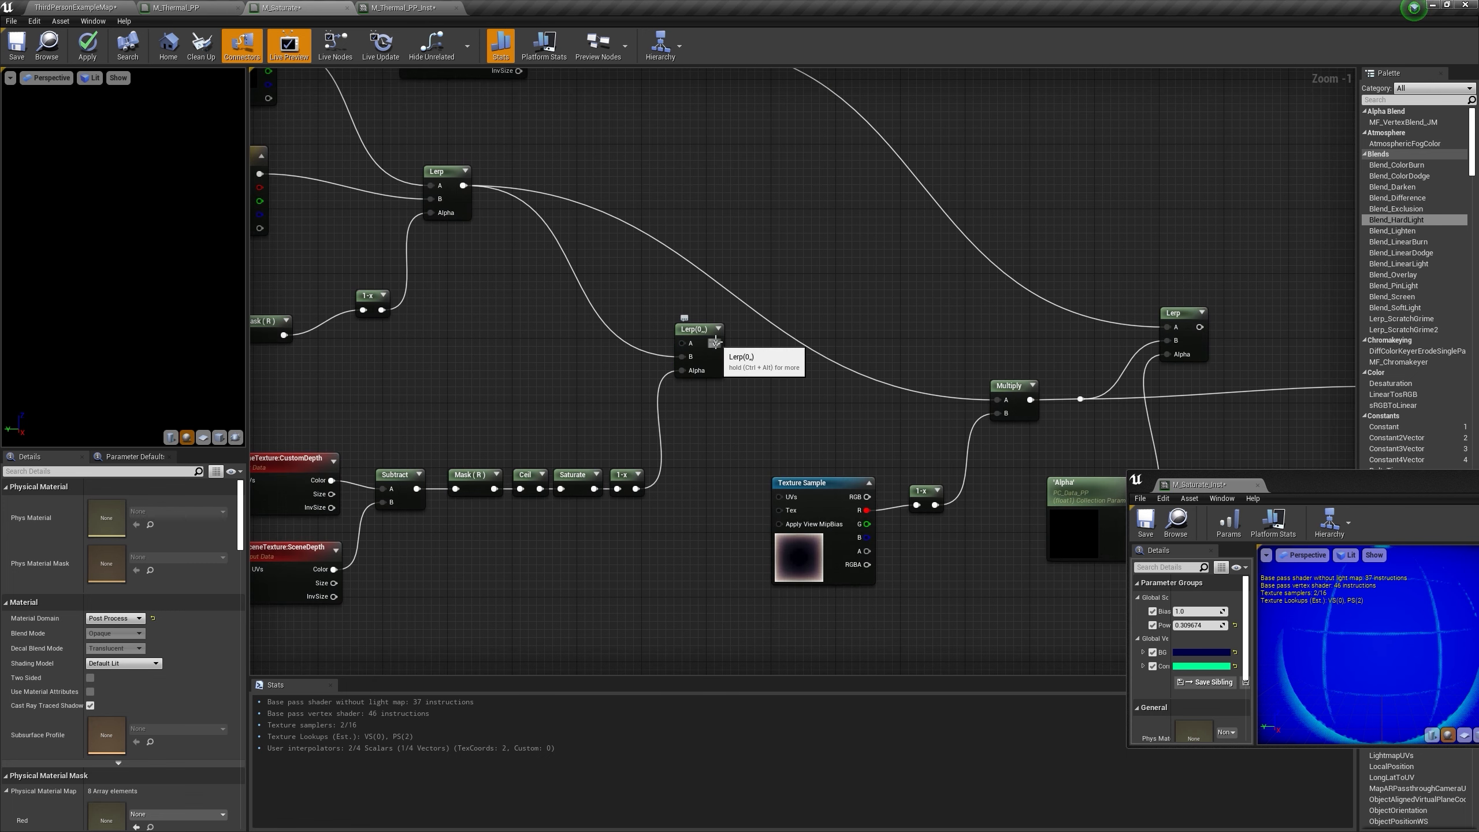
pyautogui.moveTo(717, 343); pyautogui.dragTo(997, 400)
pyautogui.moveTo(680, 348); pyautogui.dragTo(834, 445, button='right')
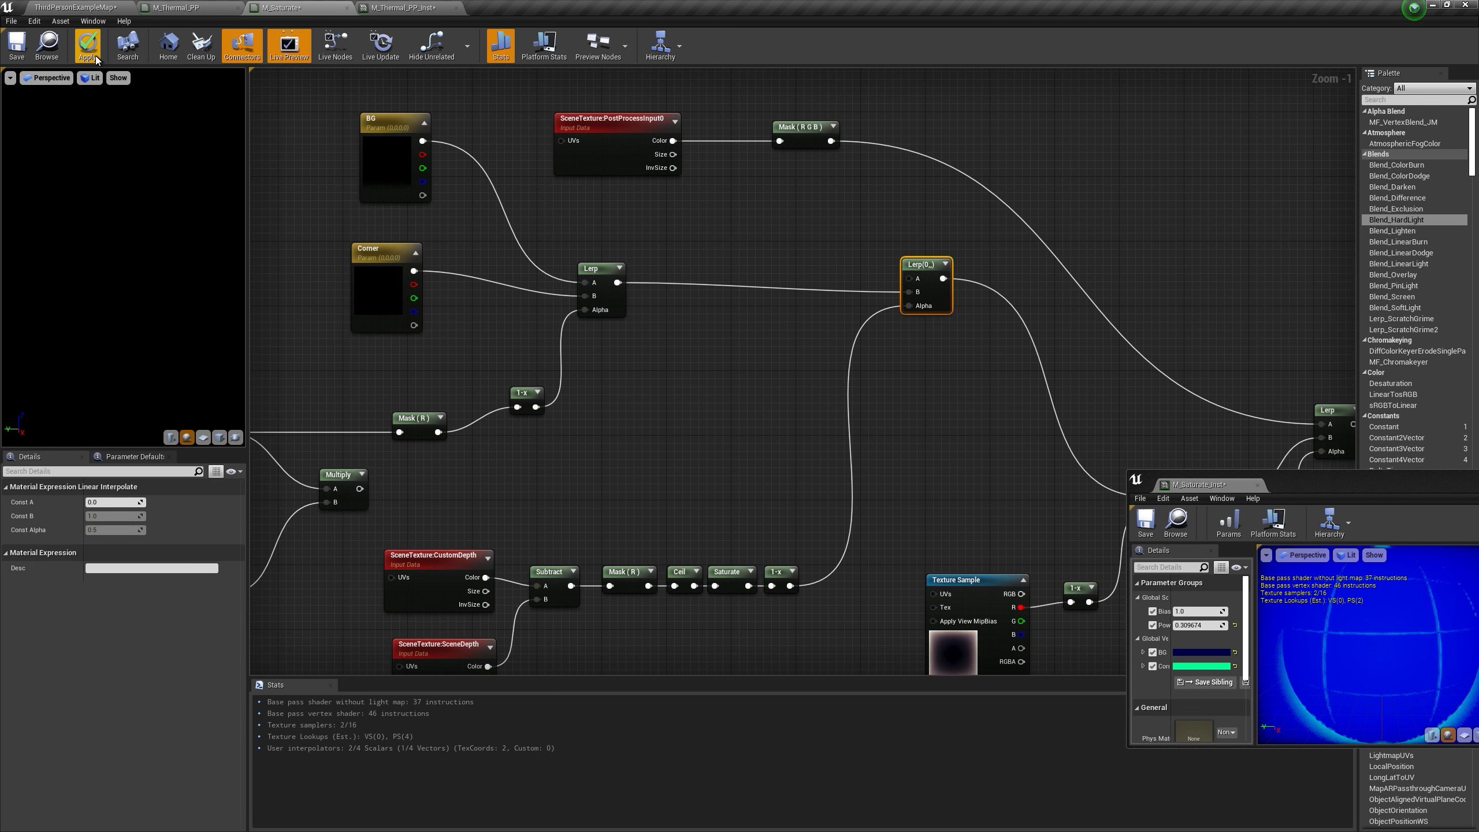
pyautogui.click(89, 47)
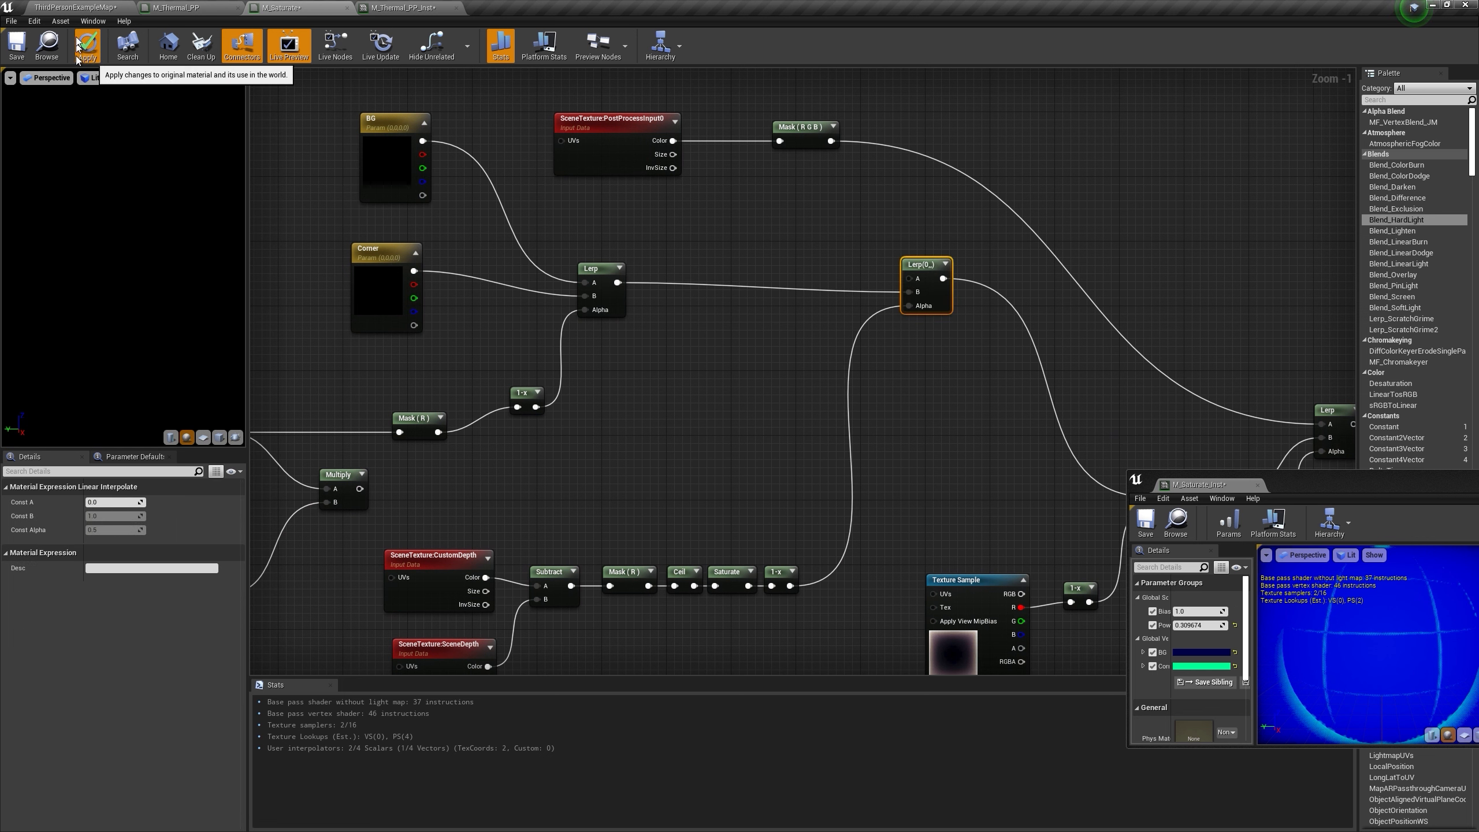
# Step: Try enabling Render CustomDepth Pass on Wall7 in the level to test the depth mask, and disable it again
pyautogui.click(76, 7)
pyautogui.moveTo(708, 240); pyautogui.dragTo(665, 260, button='right')
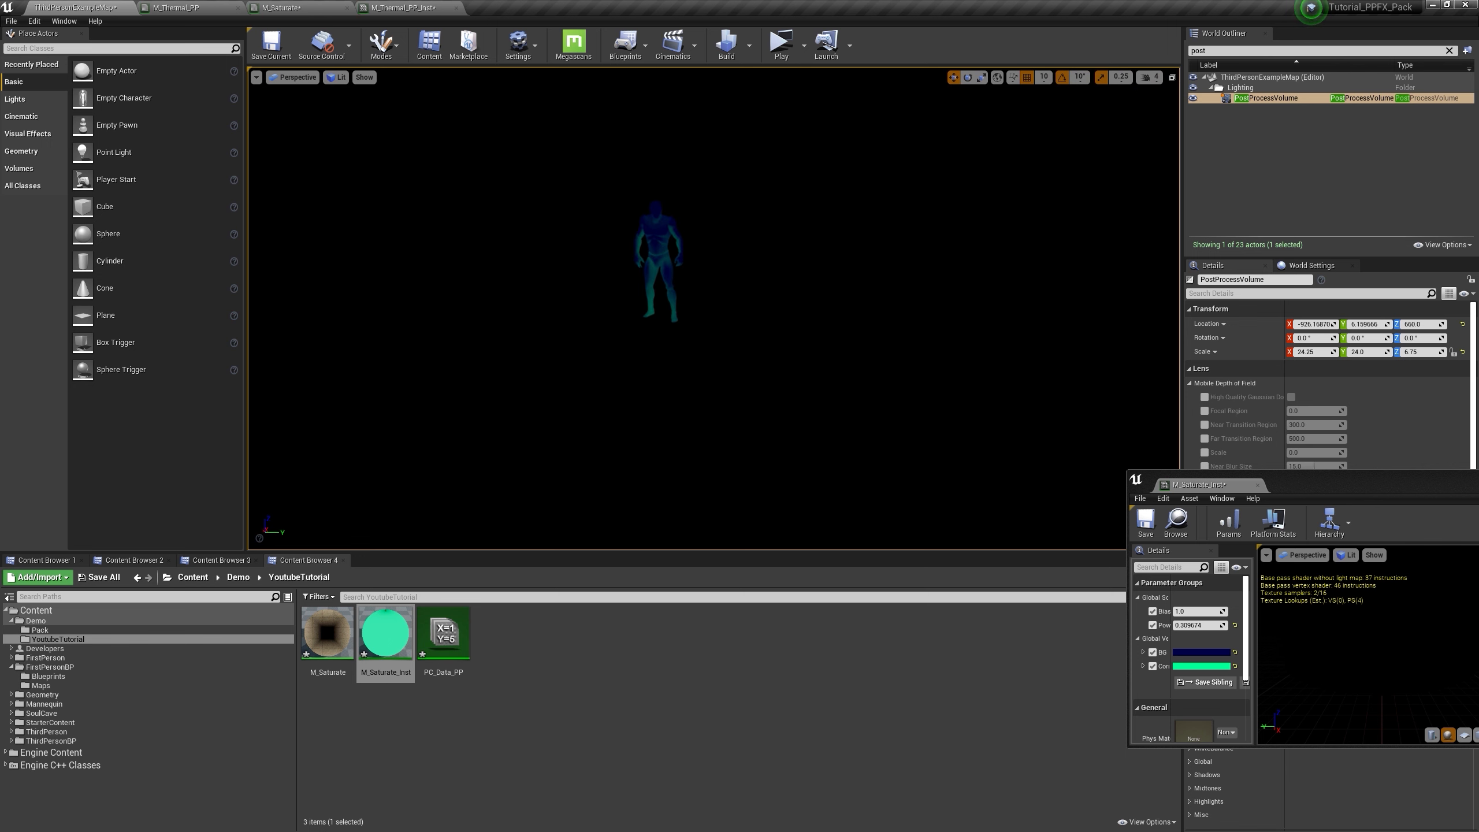
pyautogui.click(666, 261)
pyautogui.moveTo(816, 301); pyautogui.dragTo(865, 301, button='right')
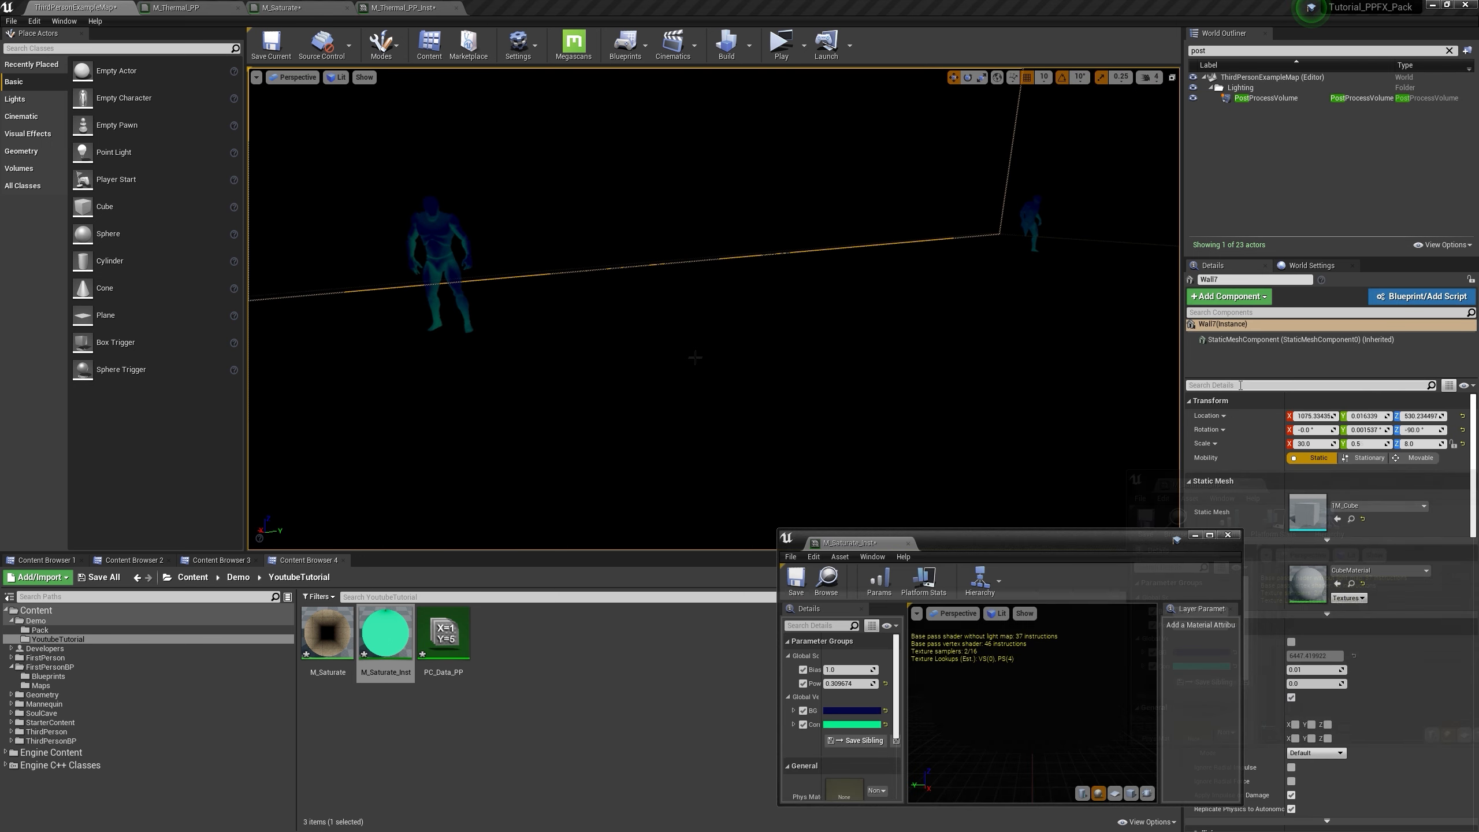
pyautogui.click(1243, 386)
pyautogui.write('cus')
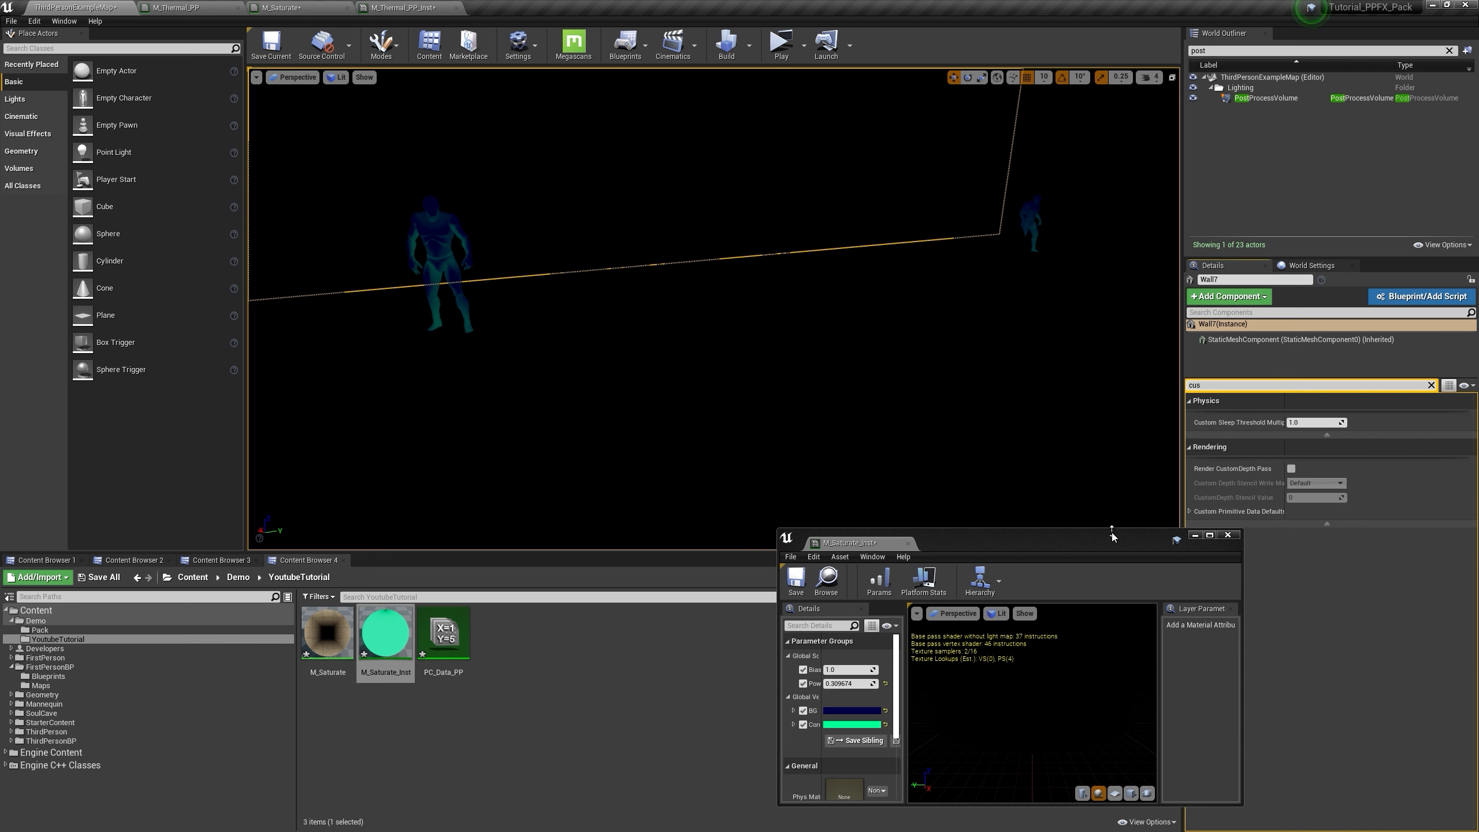
pyautogui.moveTo(1112, 533); pyautogui.dragTo(983, 559)
pyautogui.click(1291, 468)
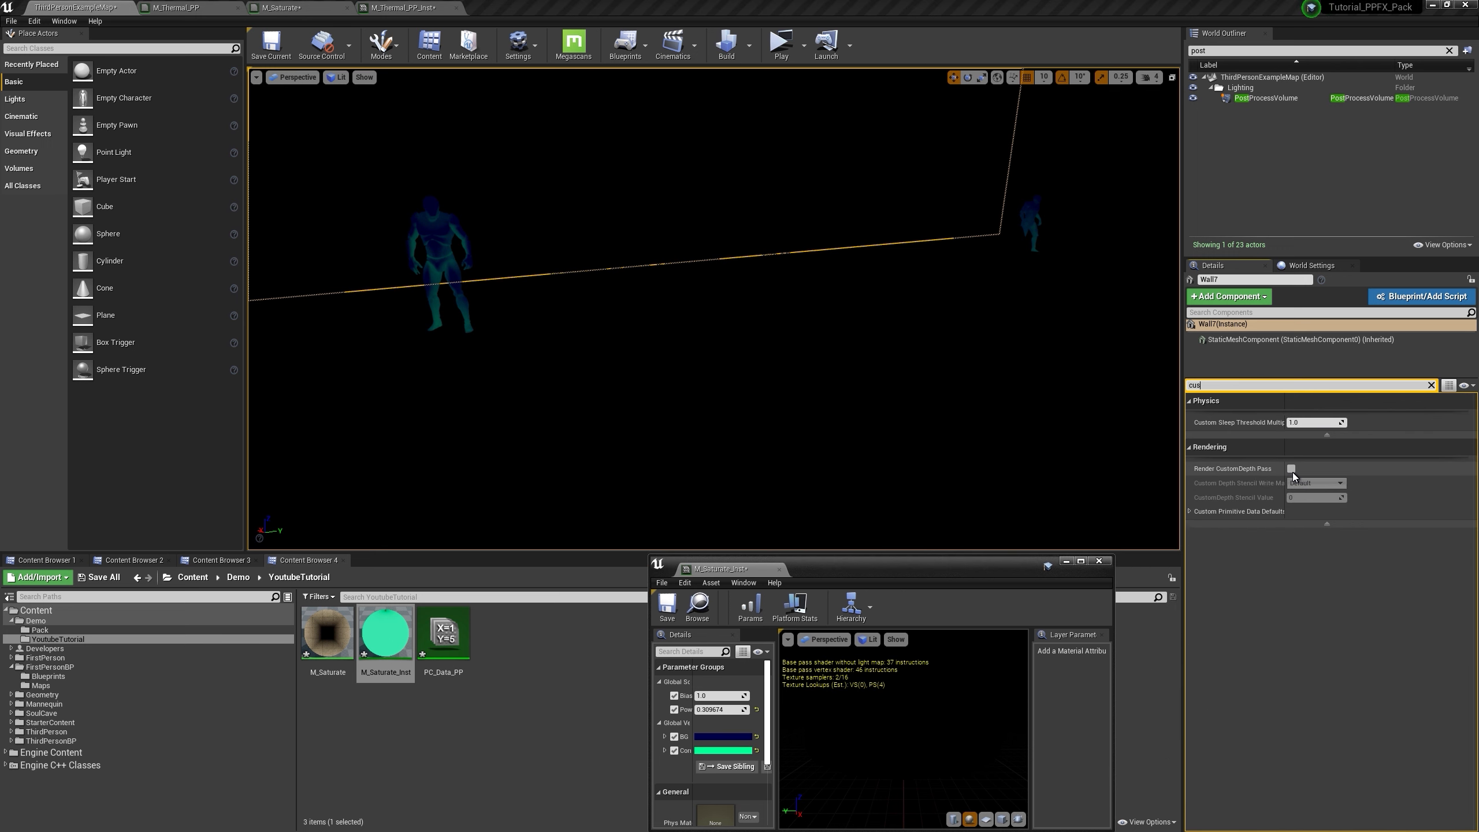
pyautogui.press('f')
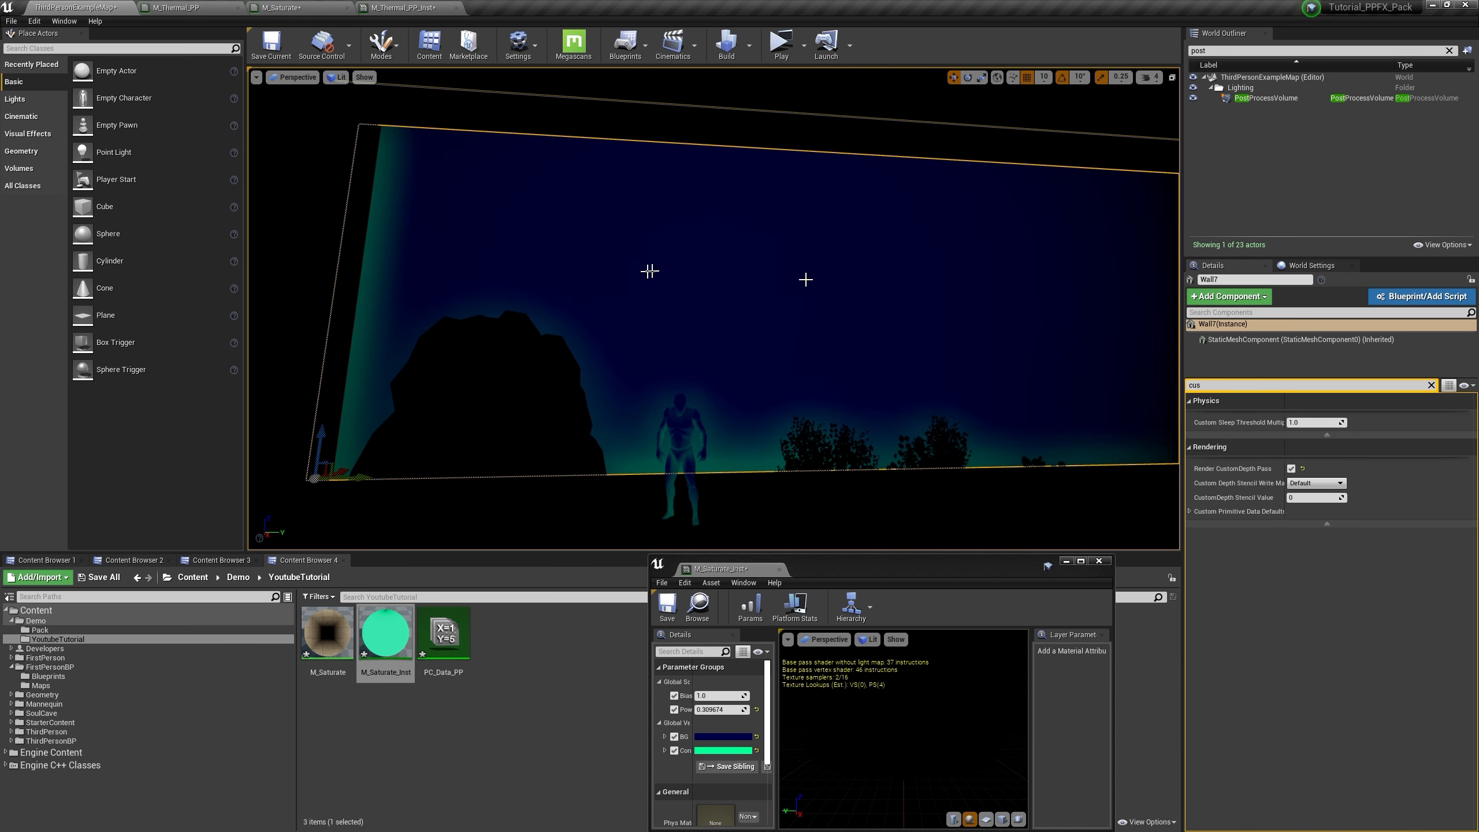
pyautogui.click(1291, 469)
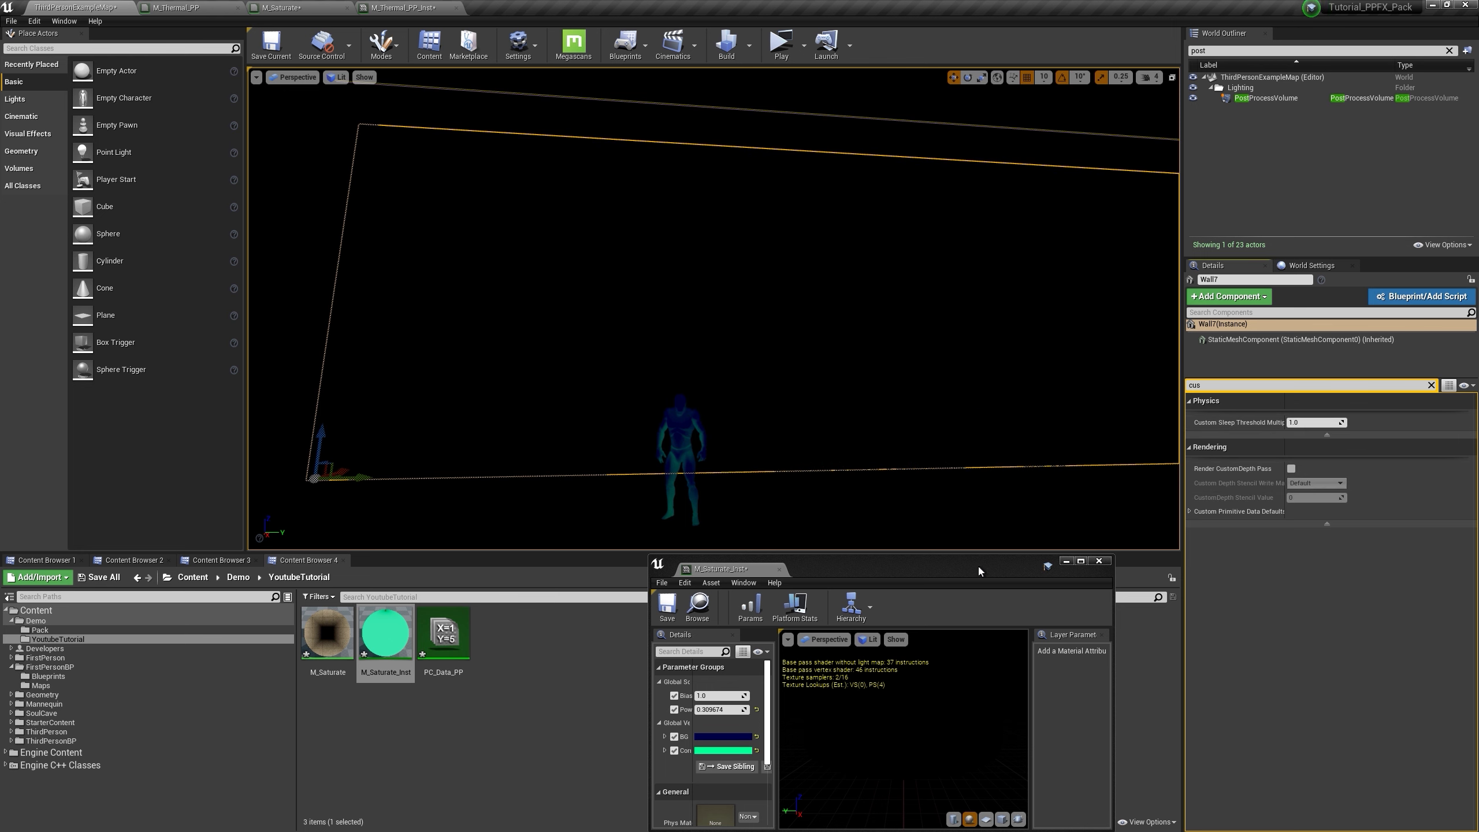
pyautogui.moveTo(982, 571); pyautogui.dragTo(1289, 540)
# Step: Delete the 1-x node between the depth mask's Saturate and the pasted Lerp's Alpha in M_Saturate
pyautogui.click(297, 8)
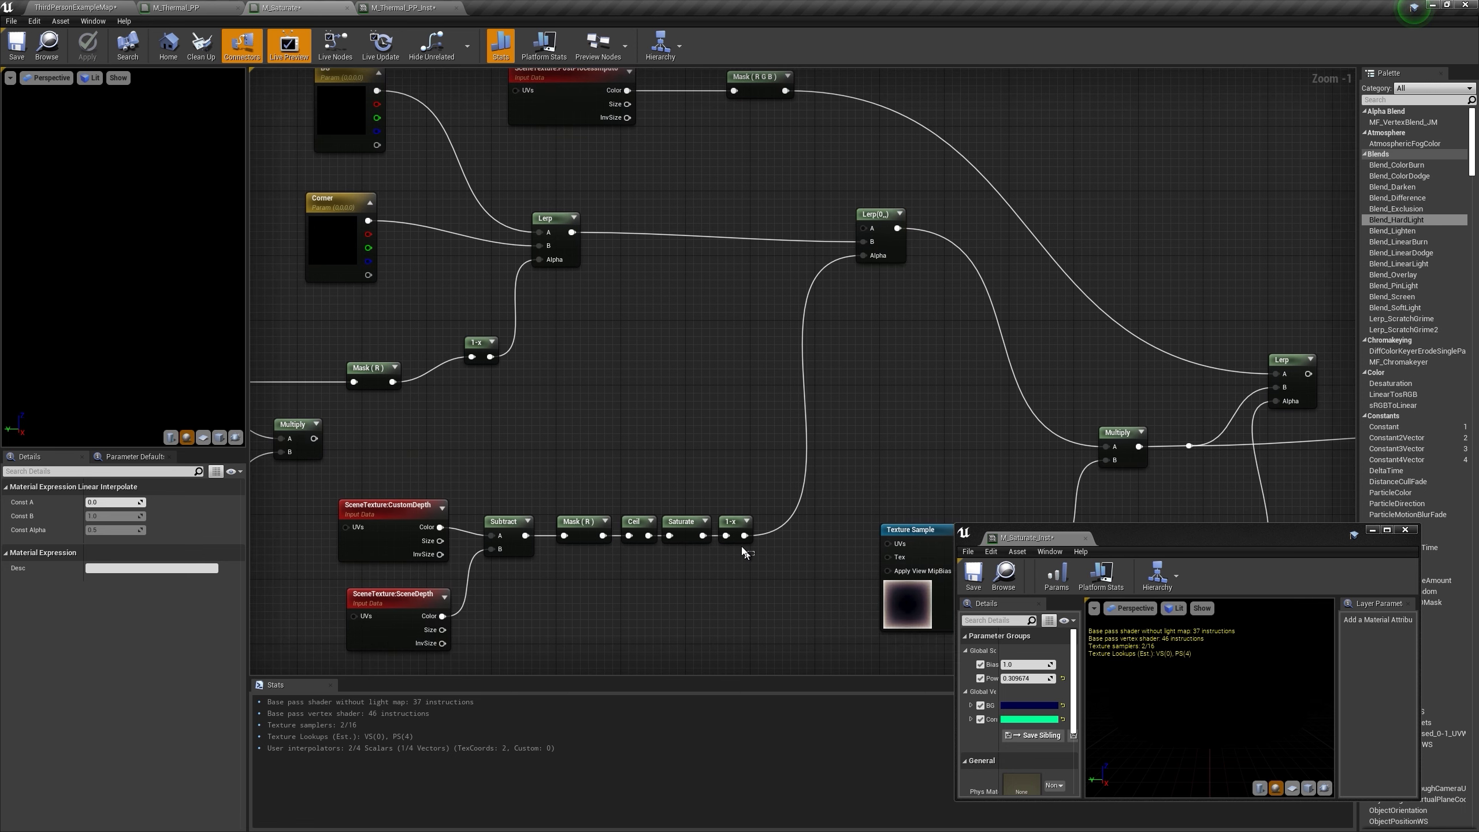
pyautogui.click(735, 533)
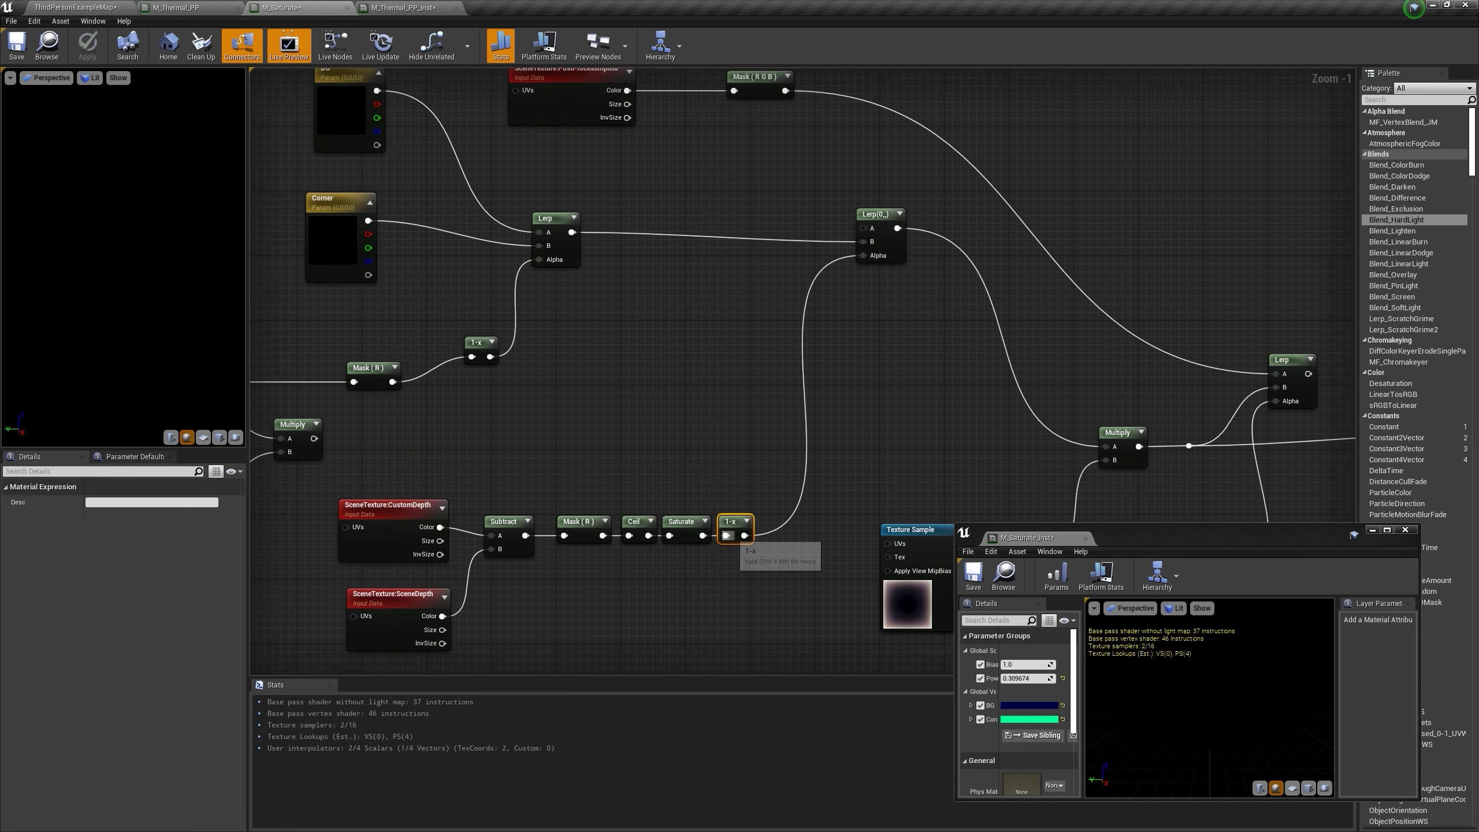
pyautogui.click(53, 7)
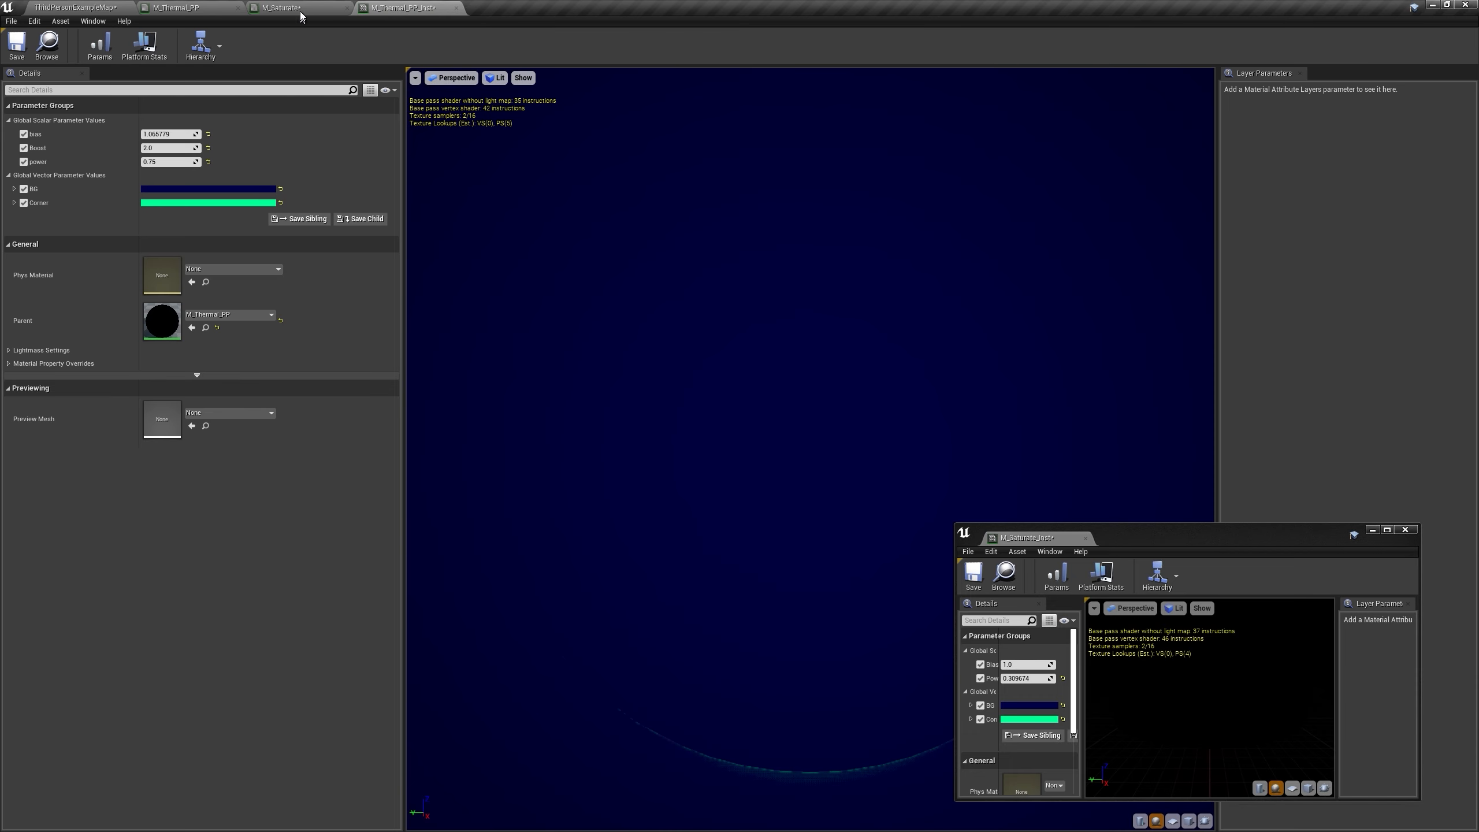
pyautogui.click(286, 7)
pyautogui.press('Delete')
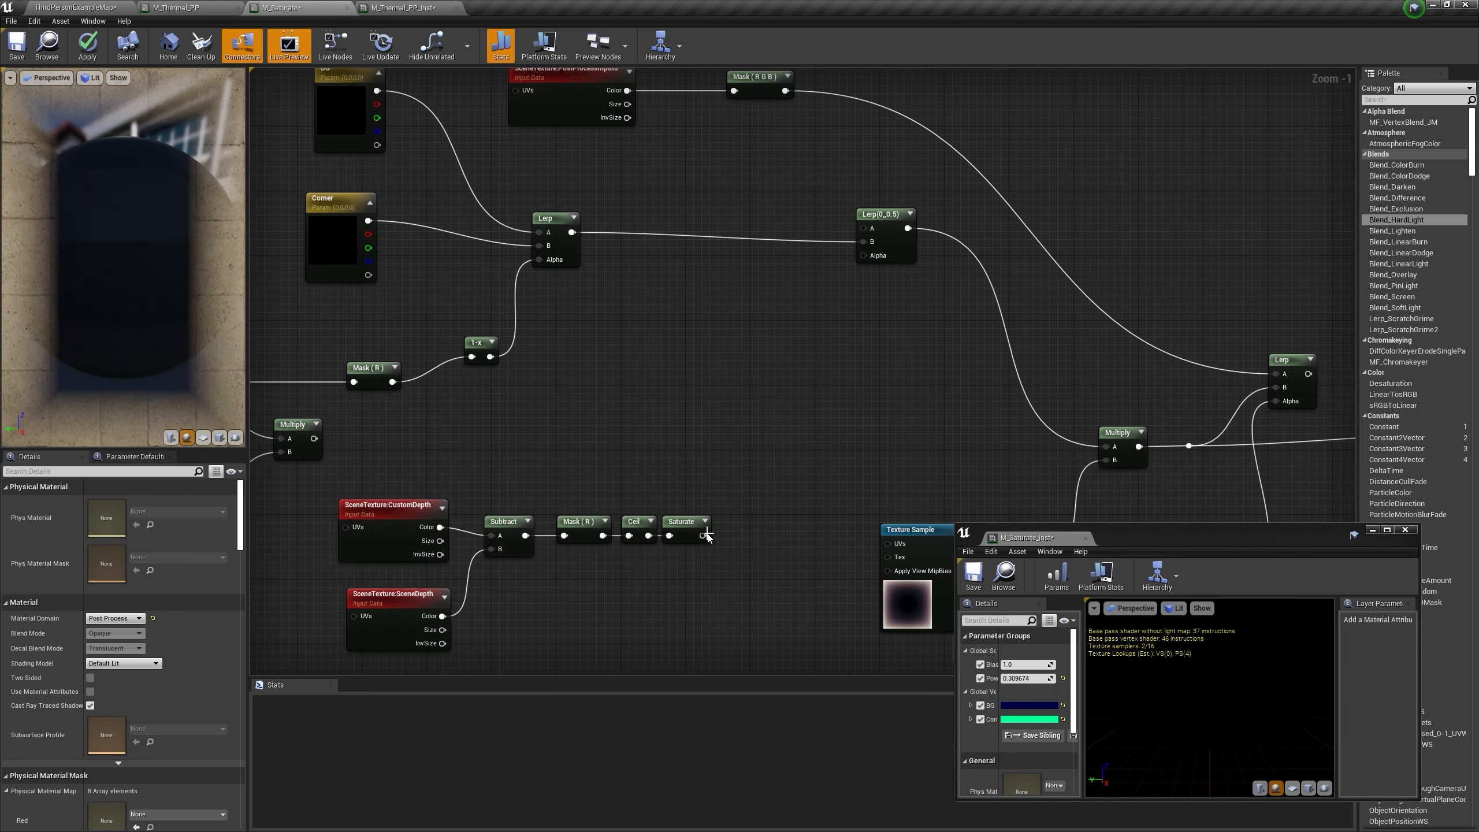
# Step: Connect the depth mask's Saturate output to the pasted Lerp's Alpha, apply the material and check the character's mask in the level
pyautogui.moveTo(704, 536); pyautogui.dragTo(871, 263)
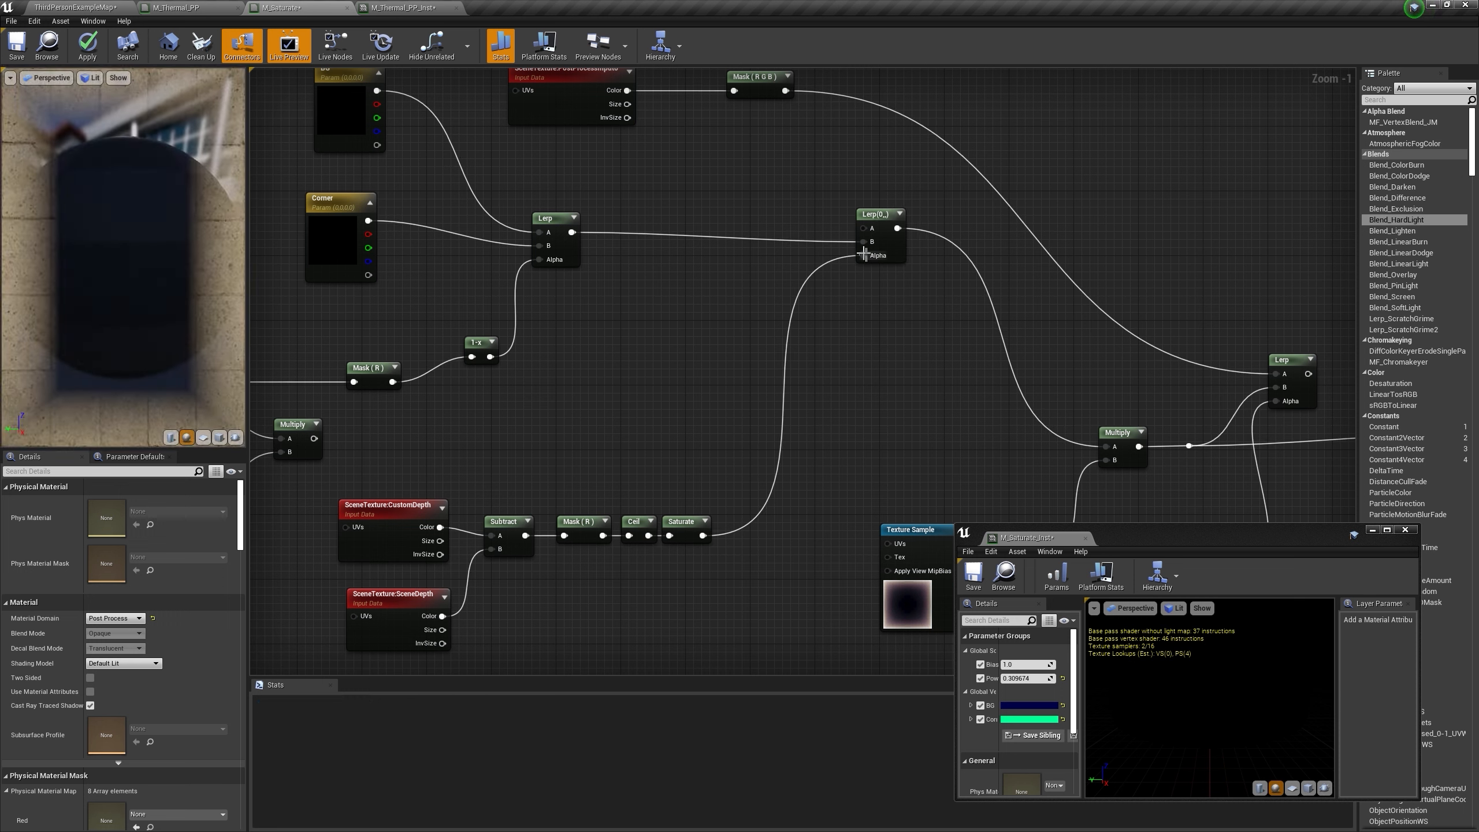
pyautogui.click(87, 47)
pyautogui.click(93, 6)
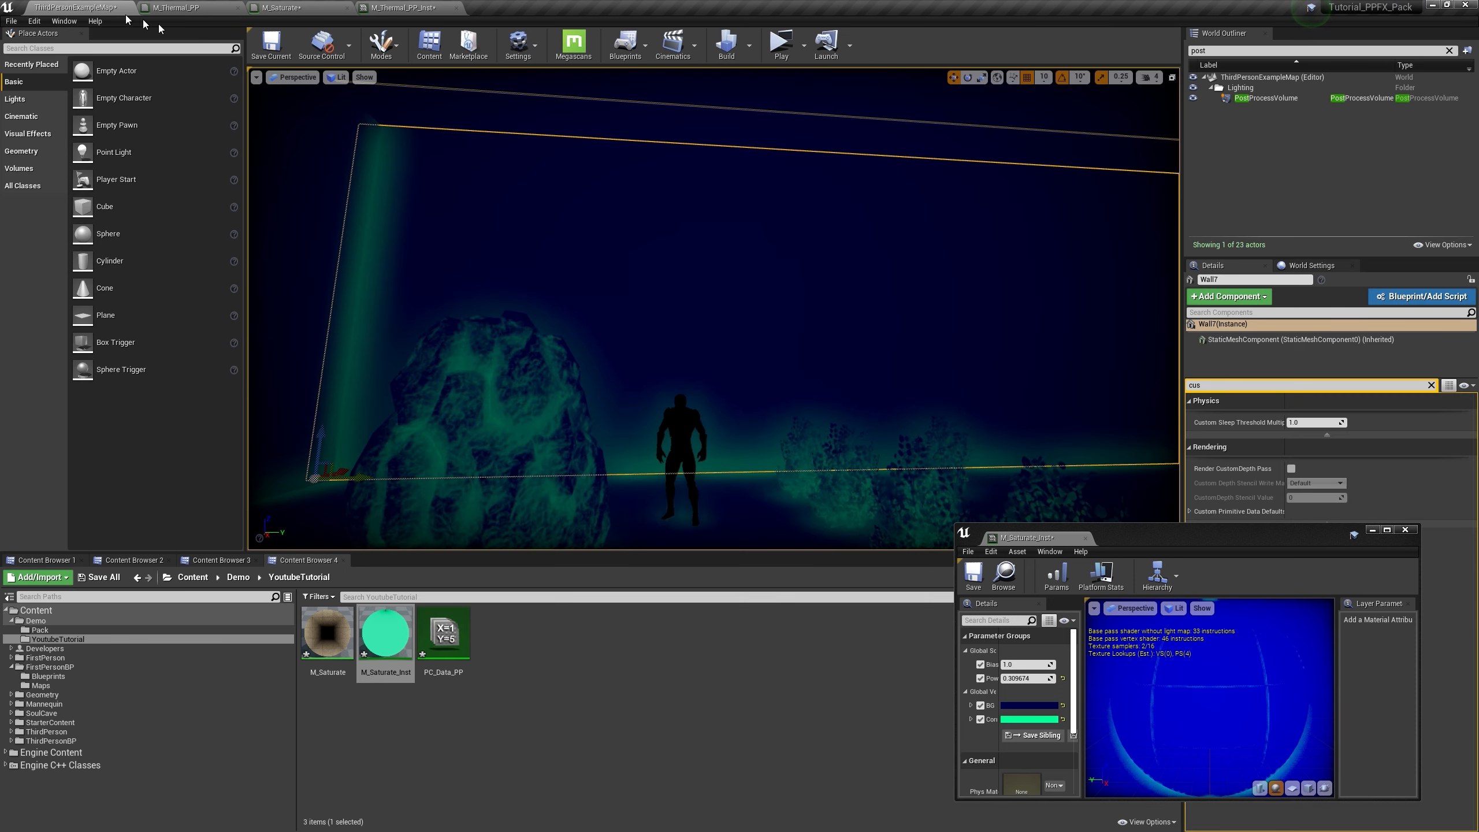
pyautogui.moveTo(916, 293); pyautogui.dragTo(844, 294, button='right')
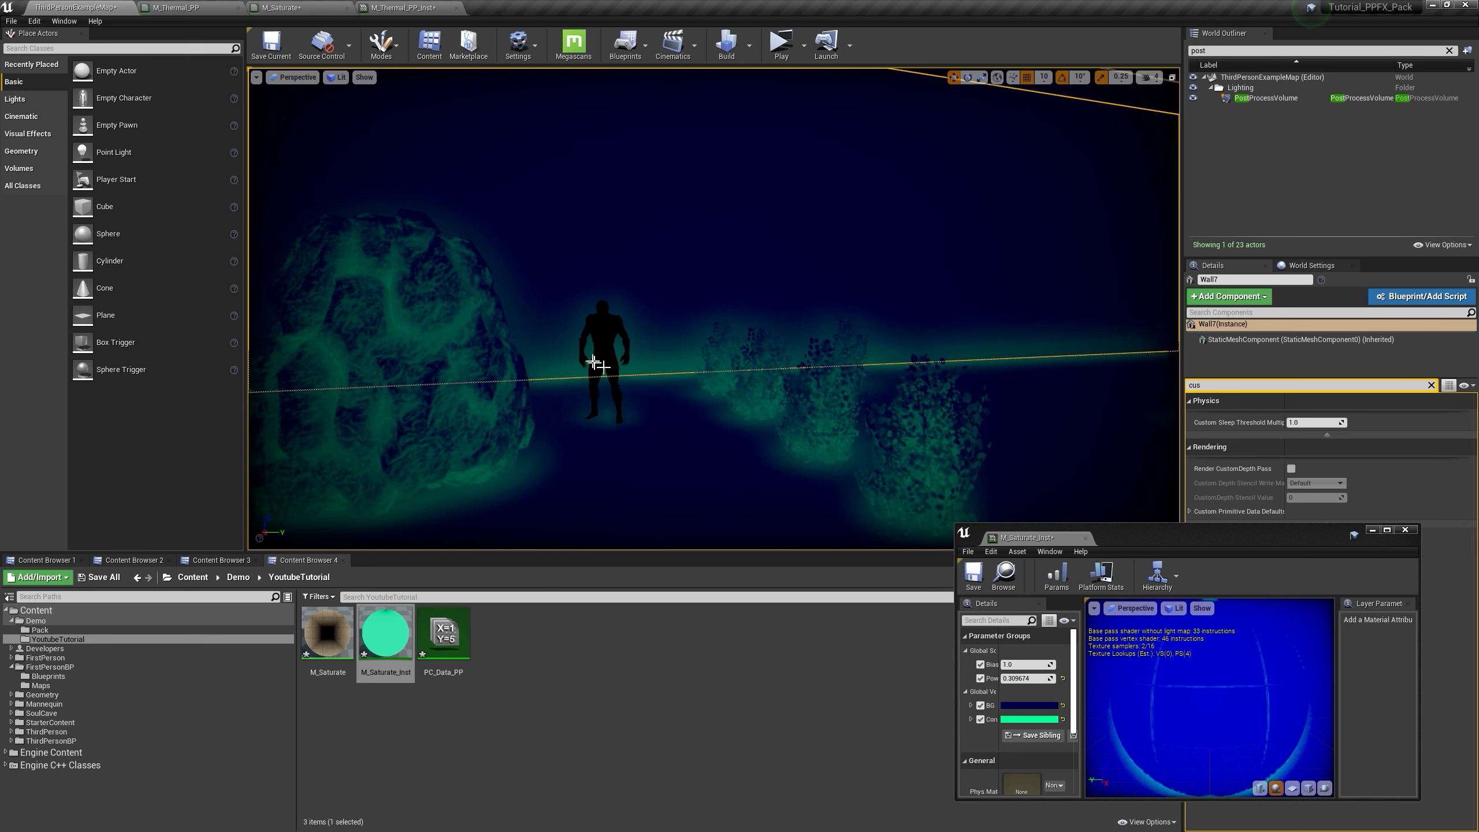
pyautogui.click(325, 7)
# Step: Add a 3ColorBlend node driven by Mask (R), feed its Result into the pasted Lerp's A input, apply and check it in the level
pyautogui.moveTo(690, 254); pyautogui.dragTo(674, 284, button='right')
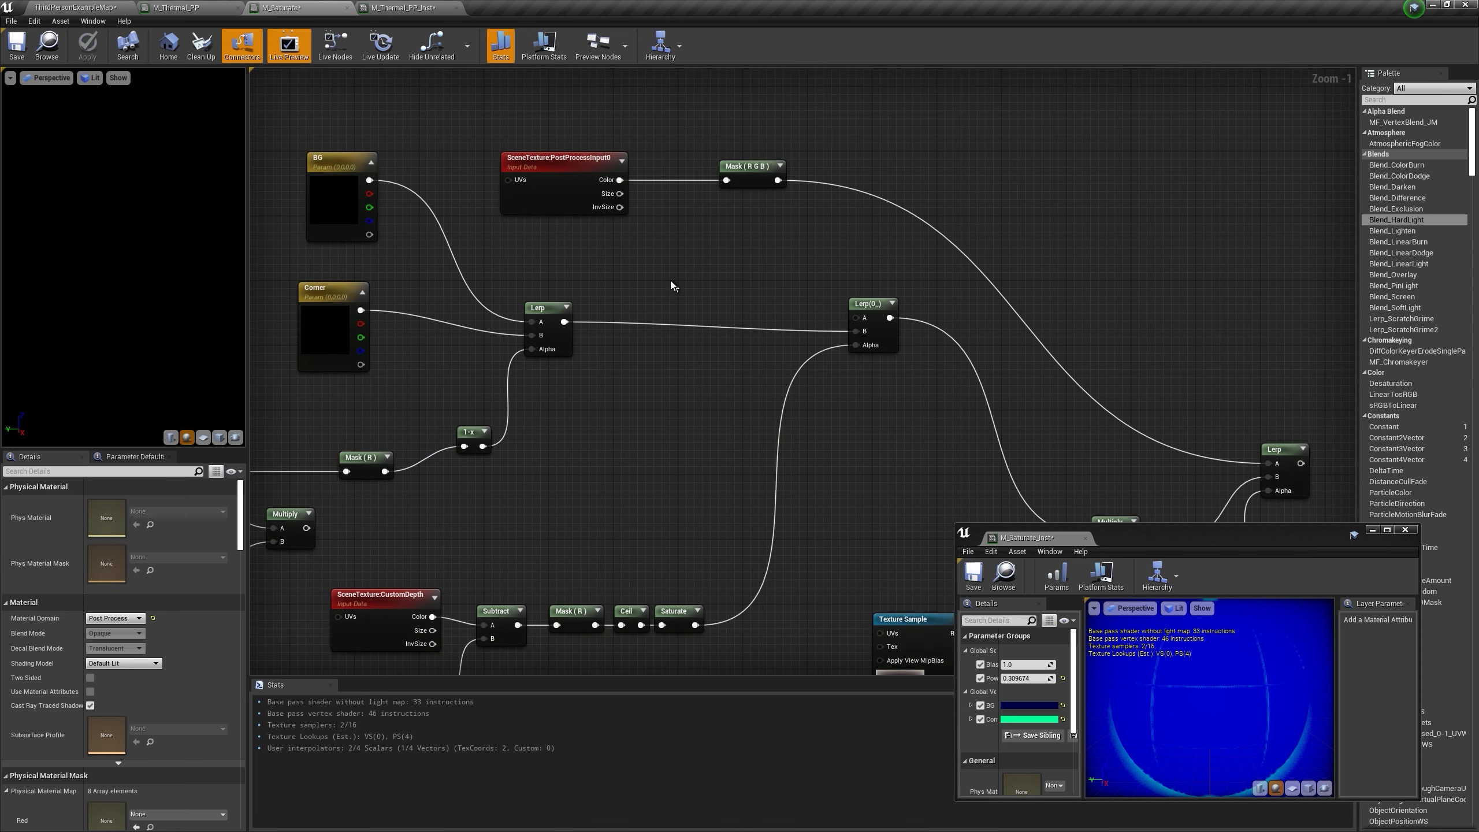
pyautogui.rightClick(670, 284)
pyautogui.write('3 col')
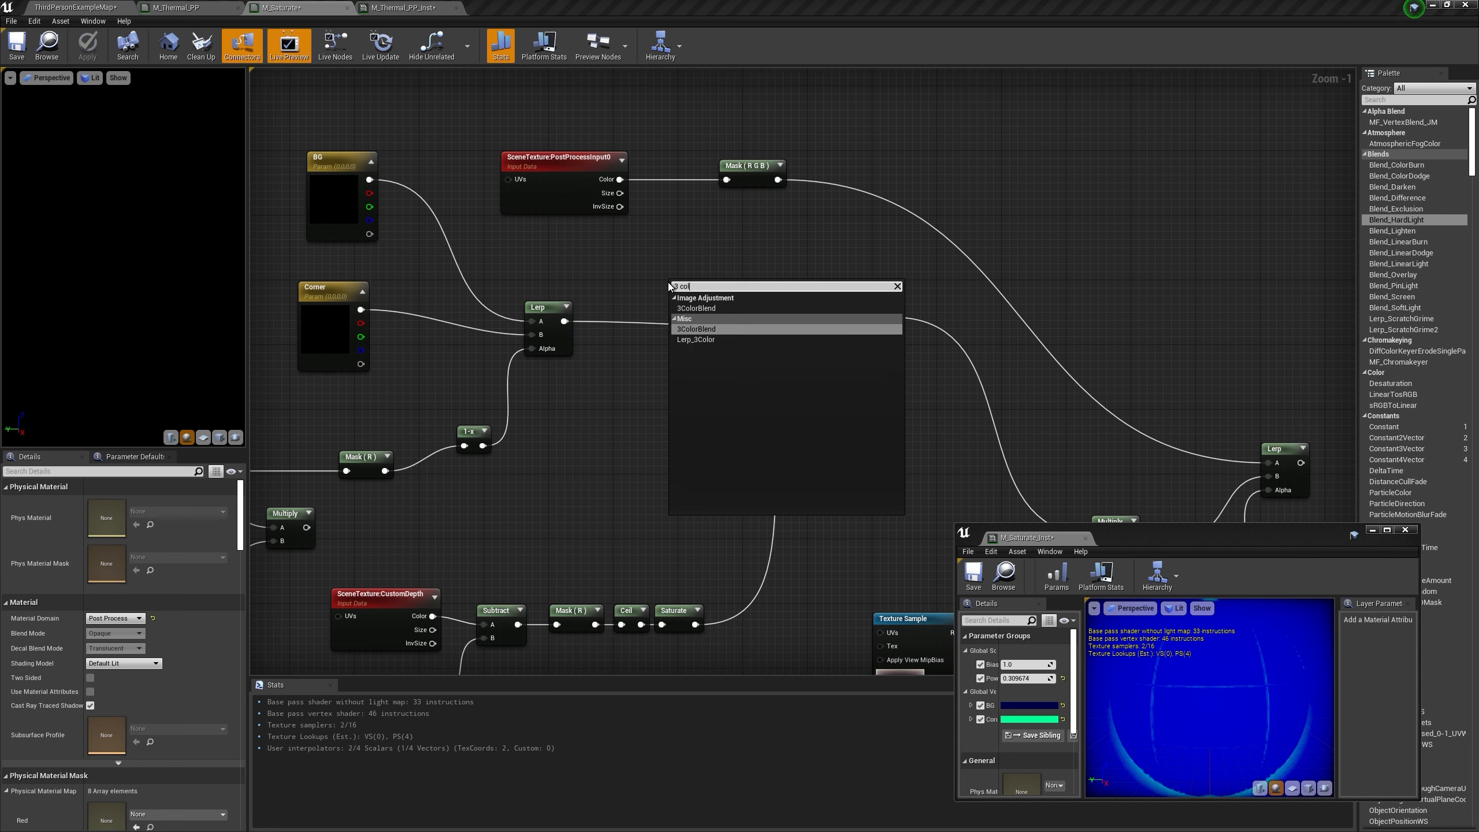
pyautogui.press('Return')
pyautogui.moveTo(682, 289); pyautogui.dragTo(715, 249)
pyautogui.moveTo(574, 422); pyautogui.dragTo(618, 405, button='right')
pyautogui.moveTo(441, 453); pyautogui.dragTo(903, 302)
pyautogui.click(88, 46)
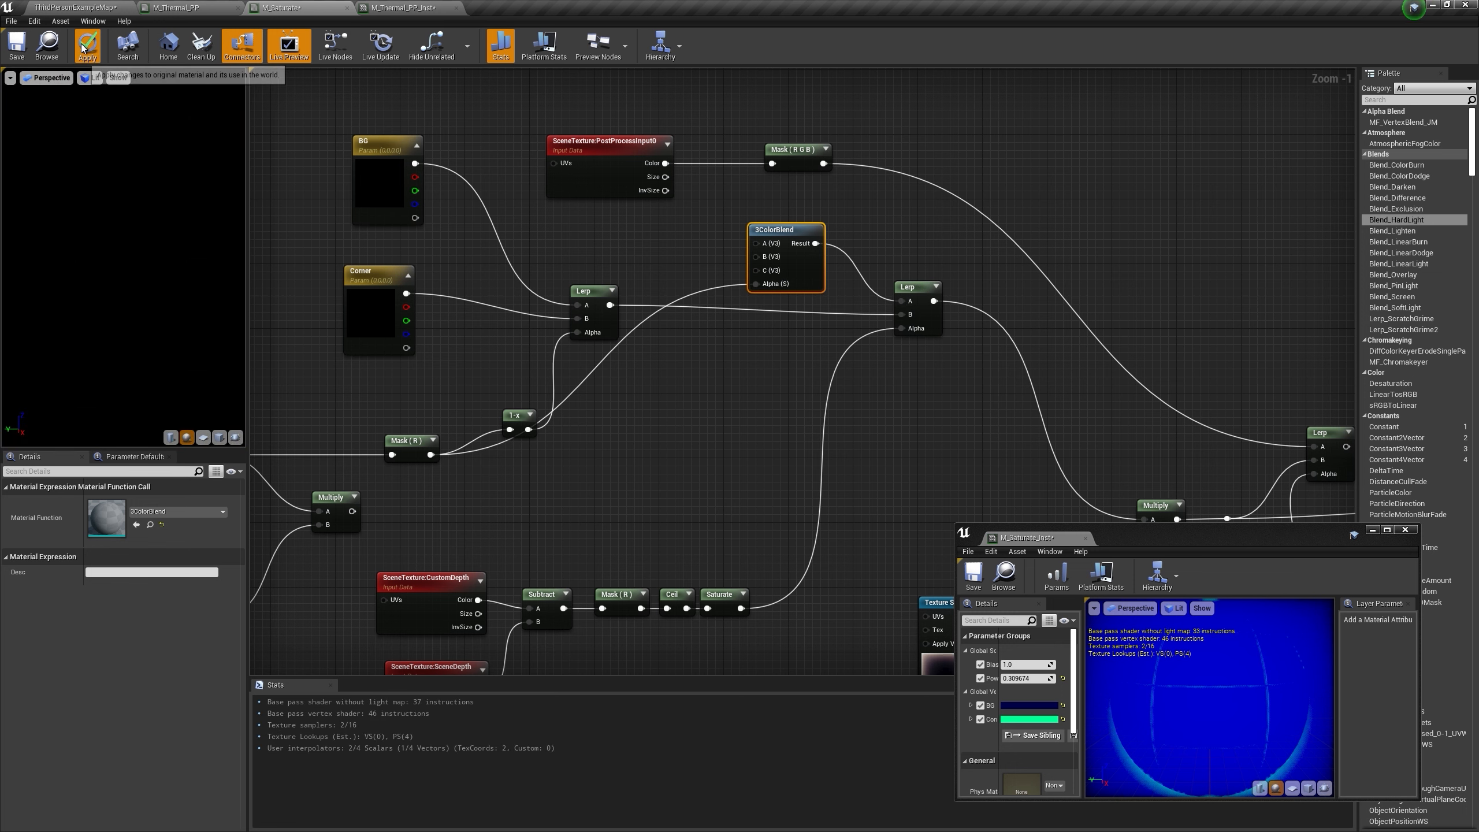
pyautogui.click(85, 5)
pyautogui.scroll(6, 588, 317)
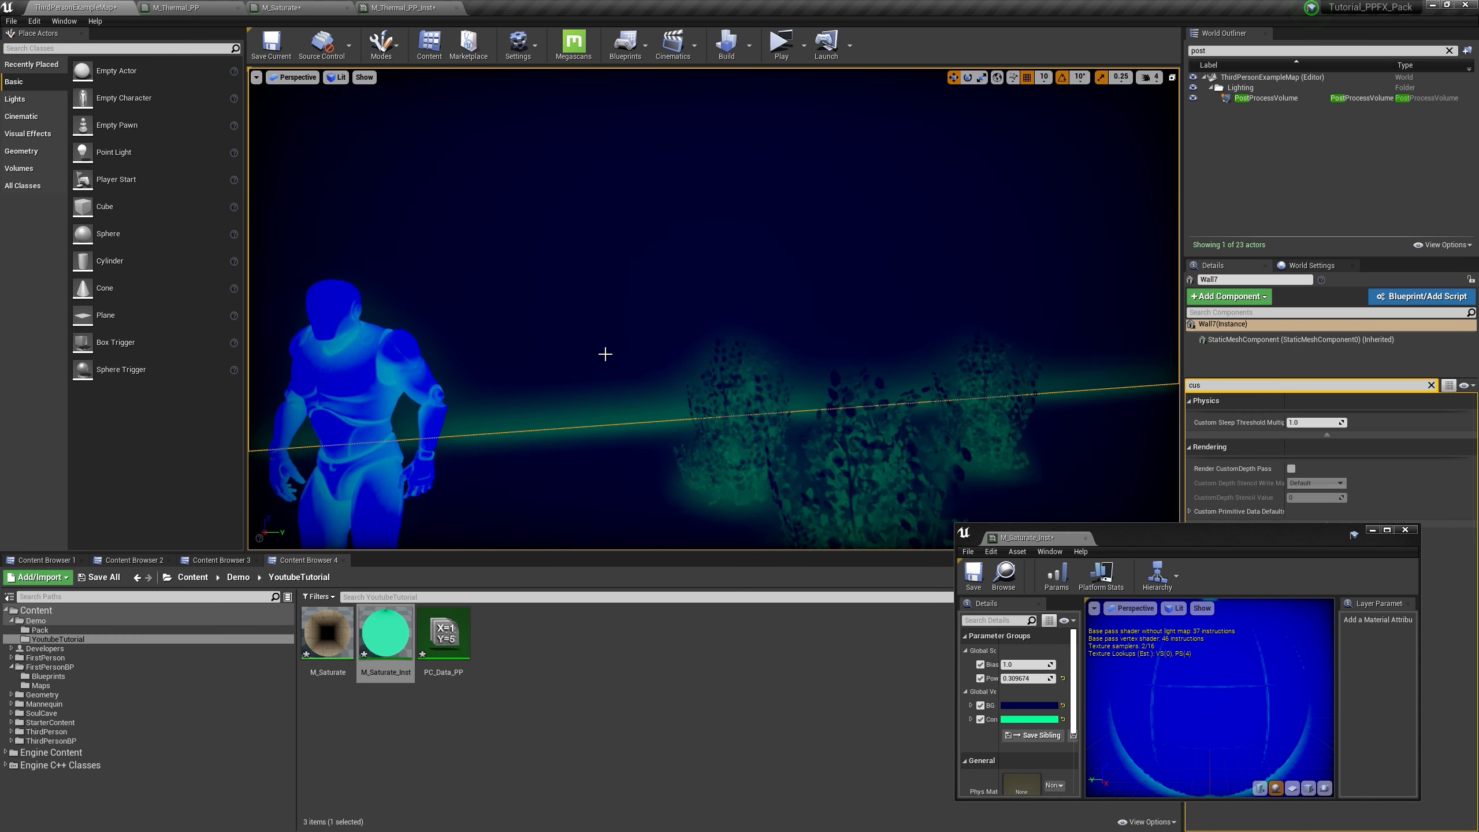
pyautogui.moveTo(605, 353)
pyautogui.mouseDown(button='right')
pyautogui.moveTo(553, 367)
pyautogui.moveTo(601, 356)
pyautogui.mouseUp(button='right')
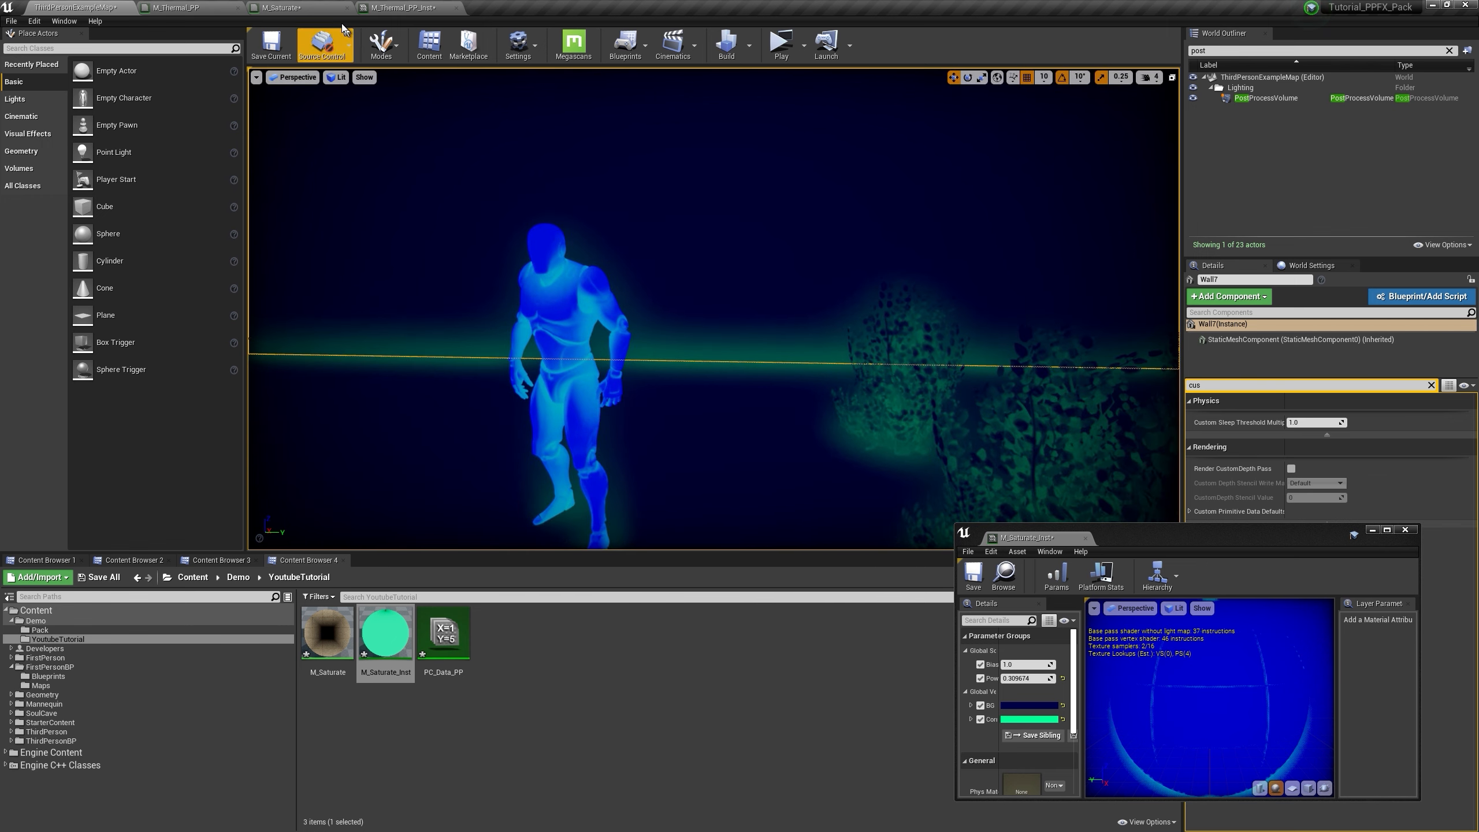
# Step: Open the 3ColorBlend function from M_Saturate to examine its three colour inputs and Lerp chain, and return to the material
pyautogui.click(324, 7)
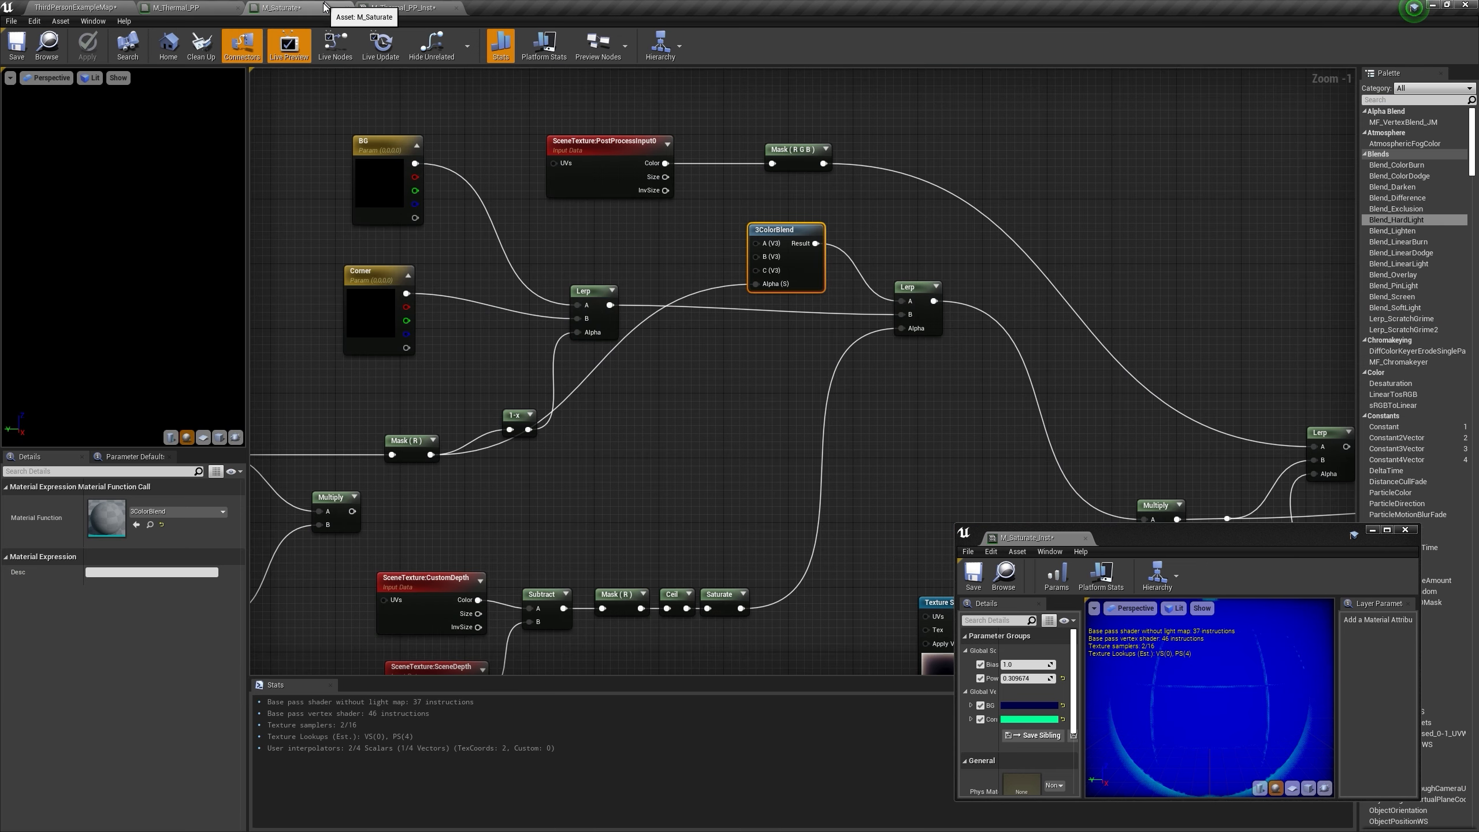
pyautogui.doubleClick(778, 238)
pyautogui.scroll(3, 736, 298)
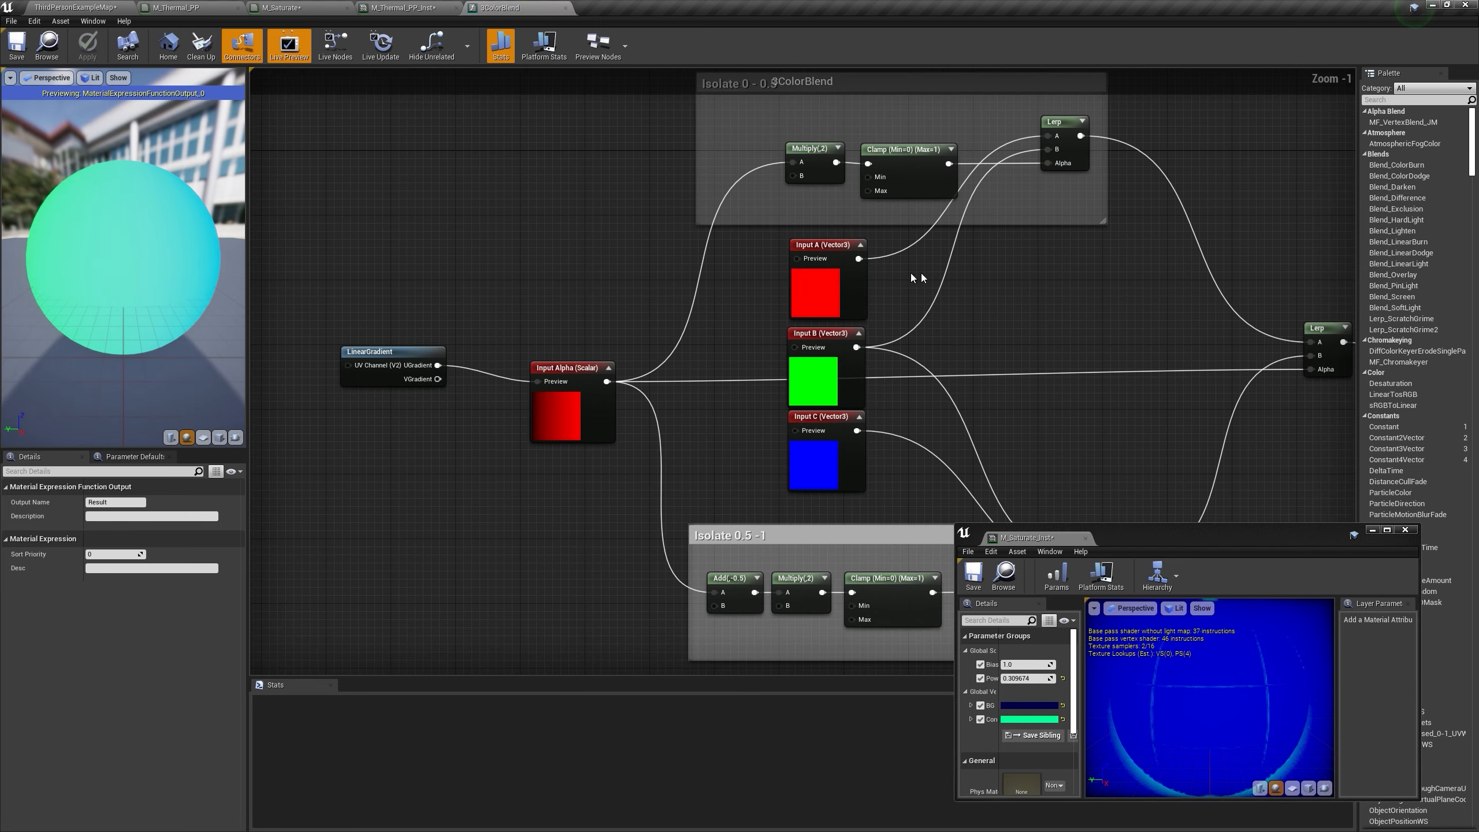
pyautogui.moveTo(894, 251); pyautogui.dragTo(604, 136, button='right')
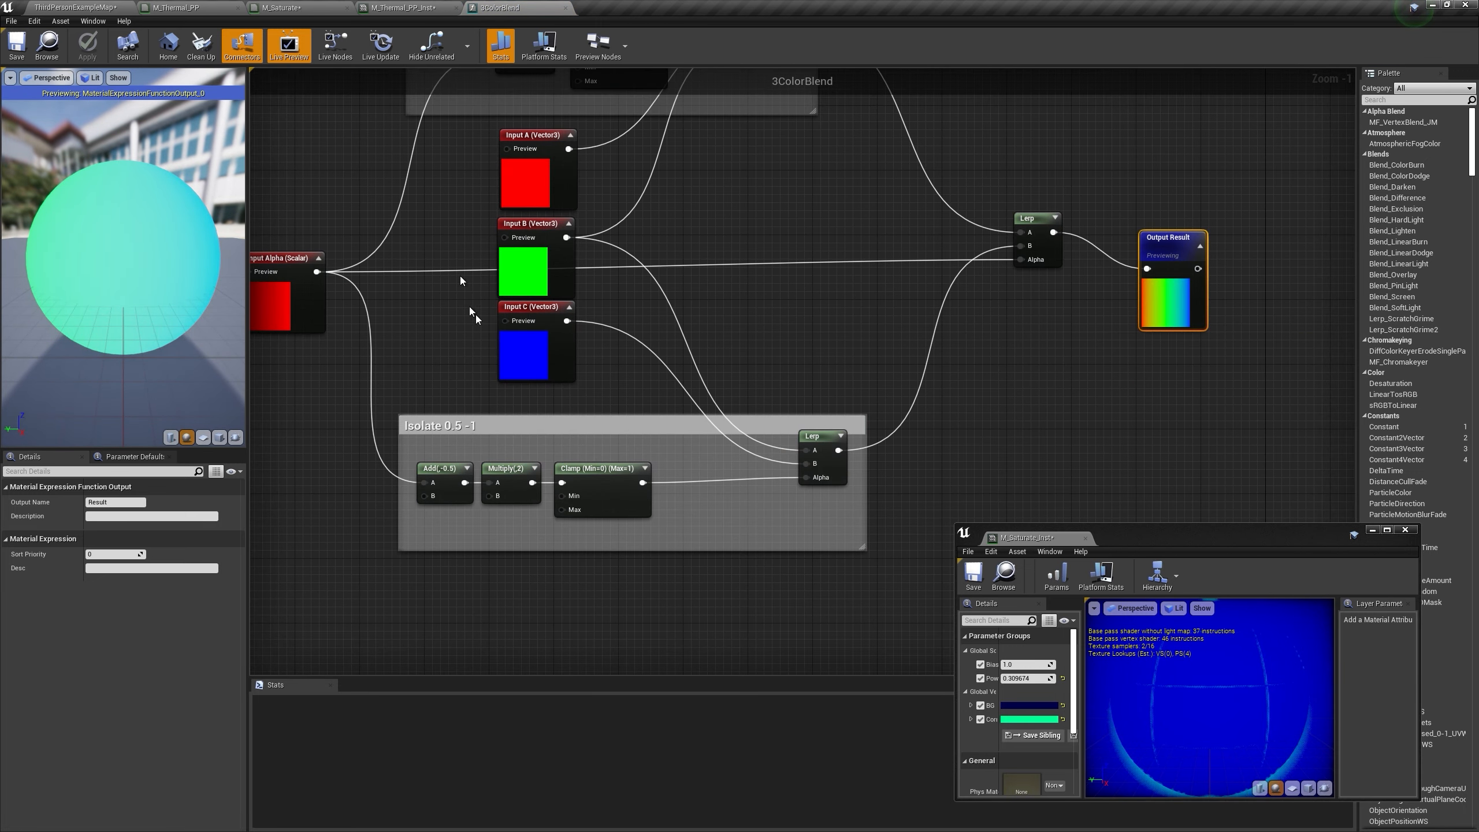
pyautogui.click(403, 8)
pyautogui.click(308, 7)
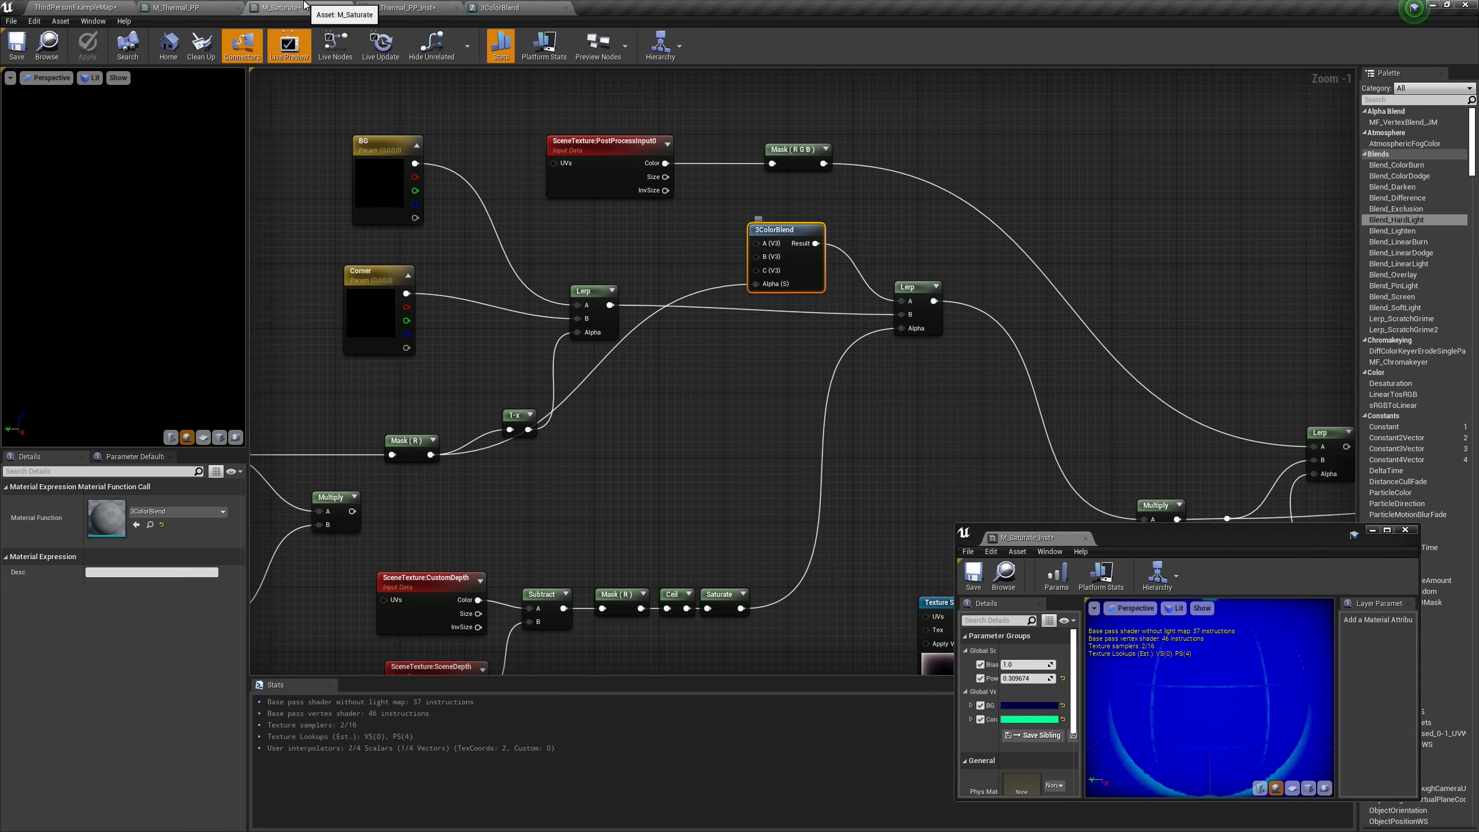
# Step: Add a vector parameter named Color 1 and connect it to the 3ColorBlend node's C input
pyautogui.moveTo(721, 233); pyautogui.dragTo(796, 323, button='right')
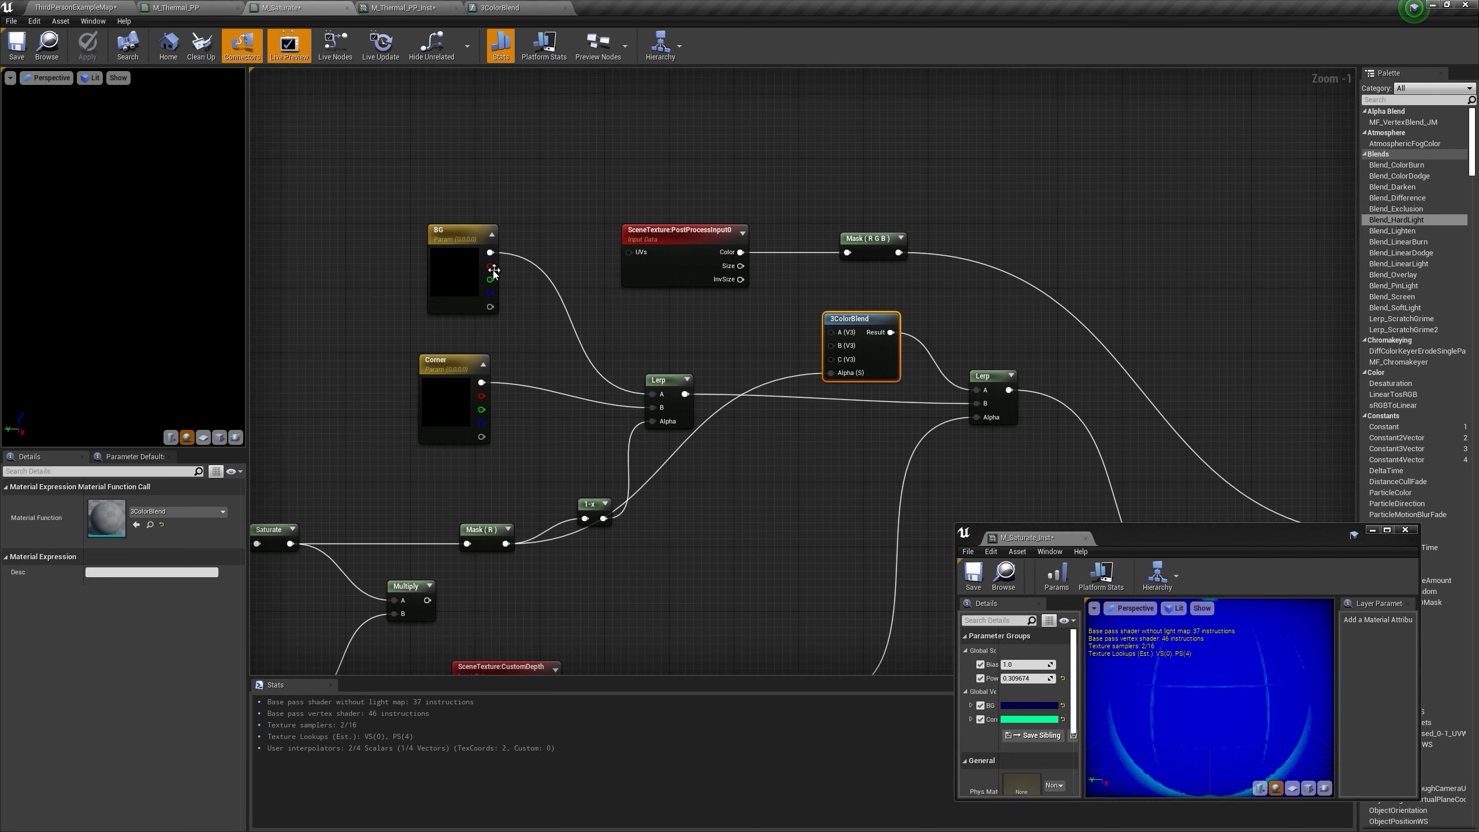
pyautogui.click(680, 338)
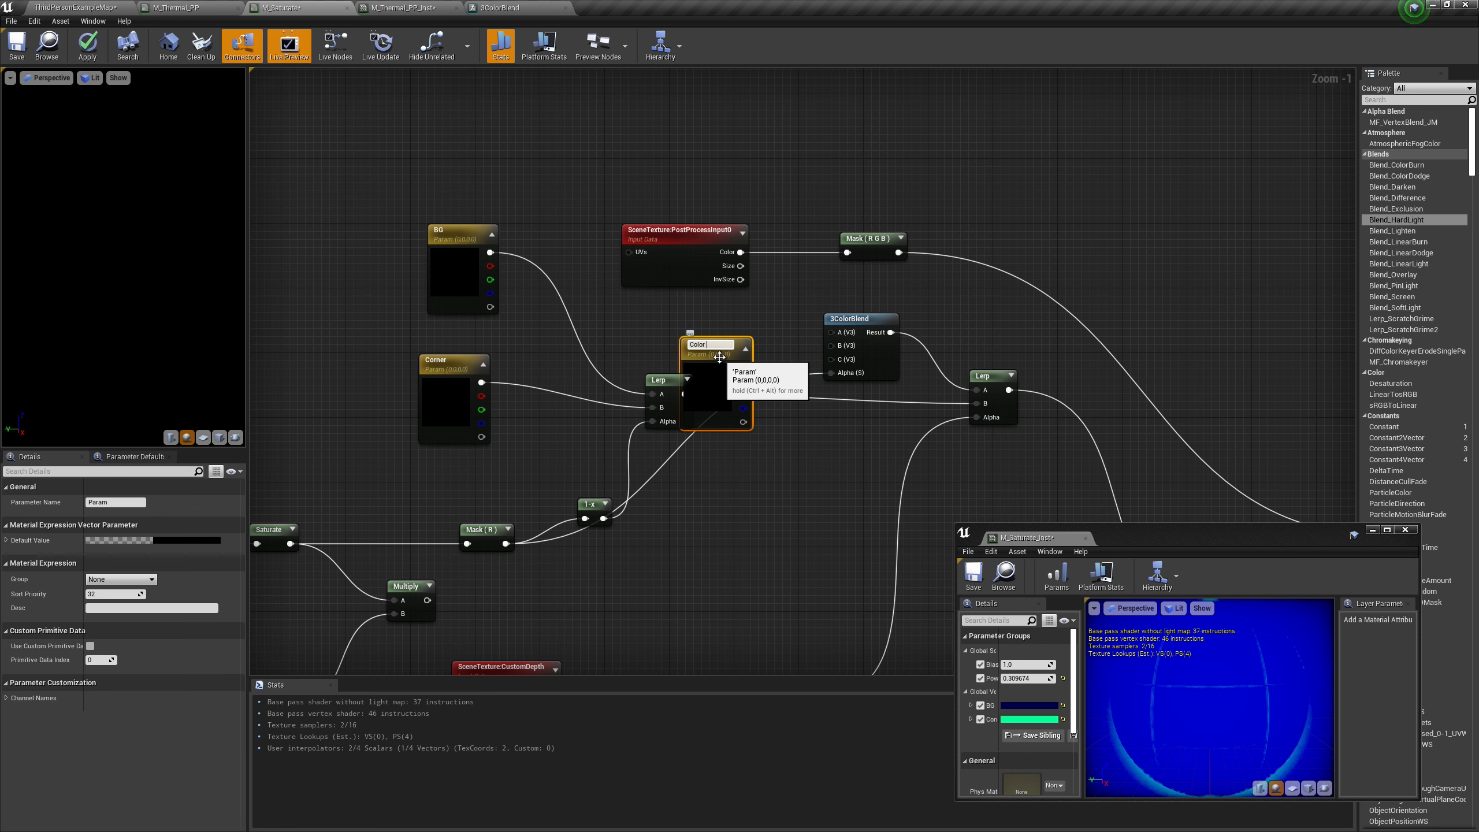
pyautogui.moveTo(722, 357); pyautogui.dragTo(831, 359)
# Step: Set Color 1's default to white with a brightness value of 5 and apply the material
pyautogui.click(201, 542)
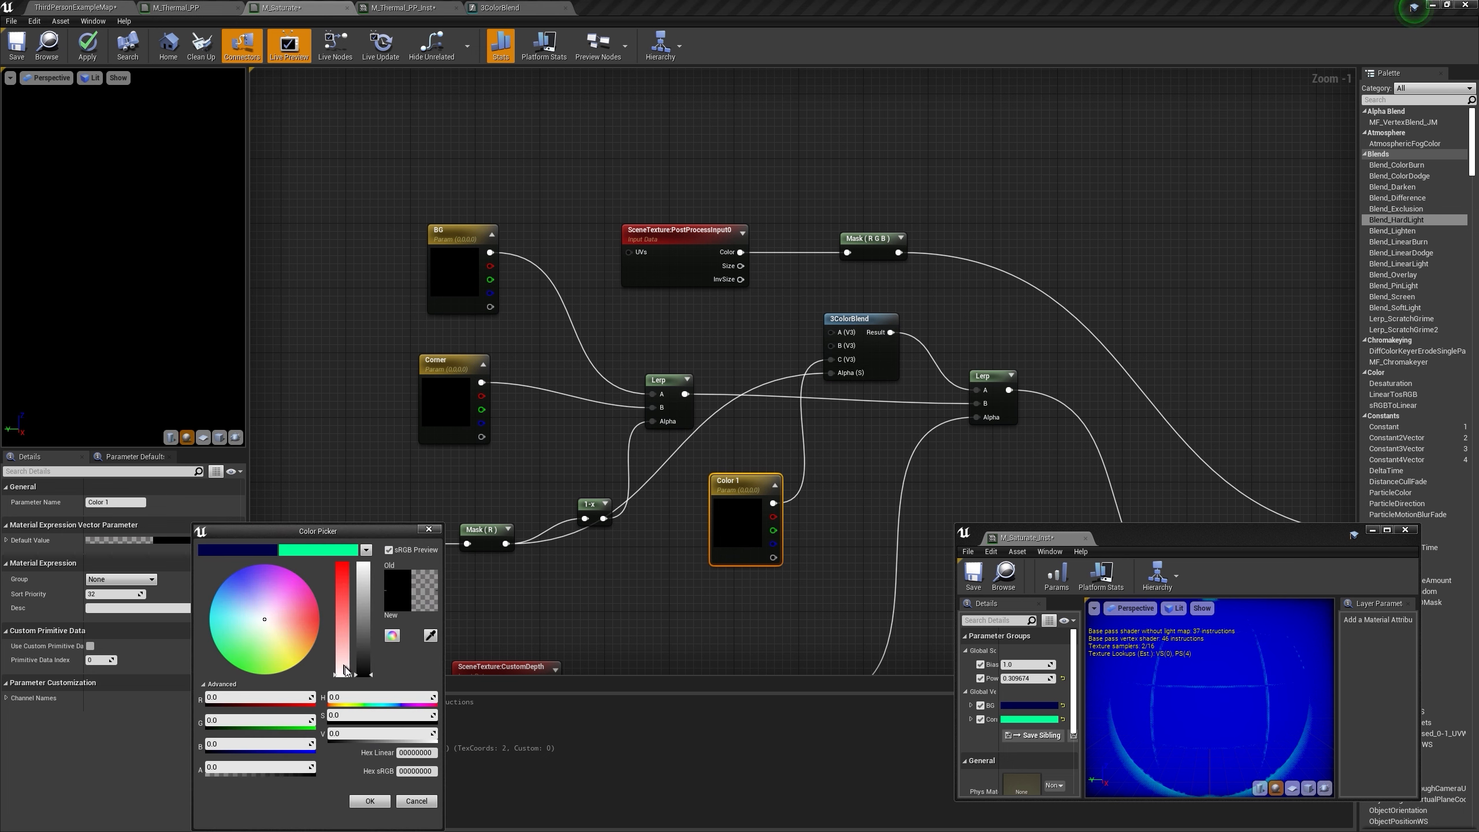
pyautogui.moveTo(365, 590); pyautogui.dragTo(364, 564)
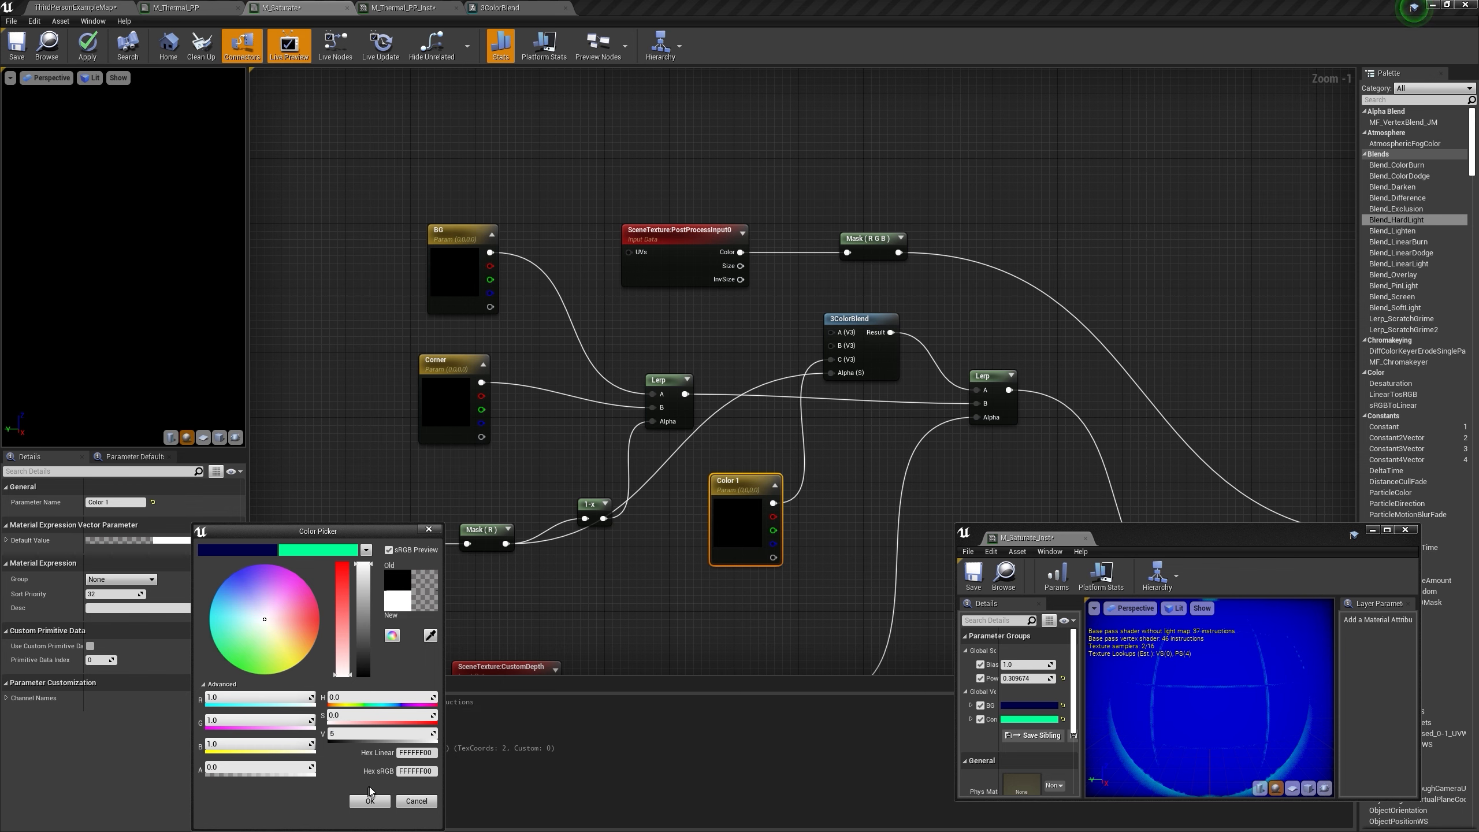
pyautogui.press('Return')
pyautogui.click(376, 800)
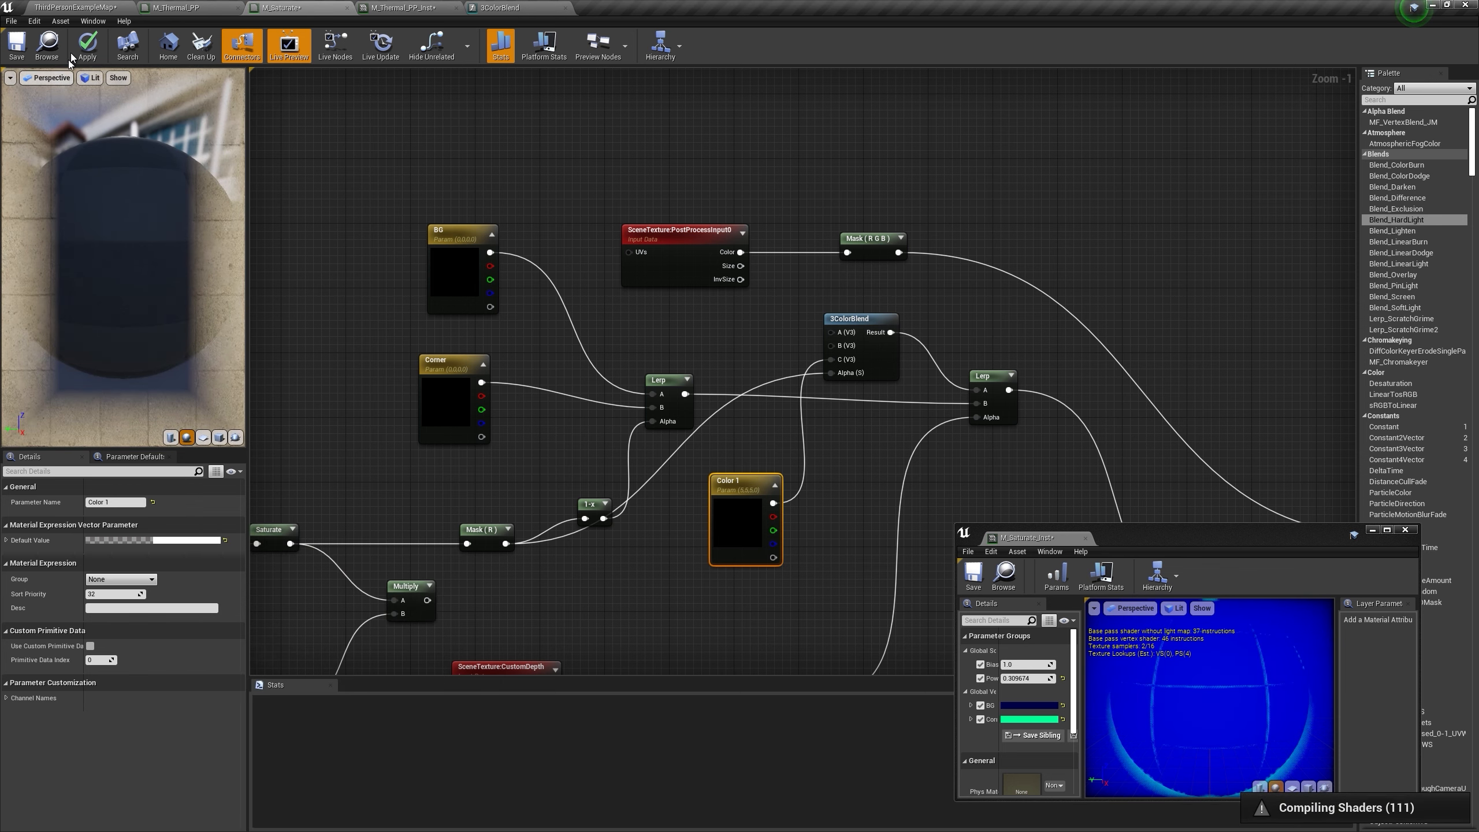
pyautogui.click(86, 41)
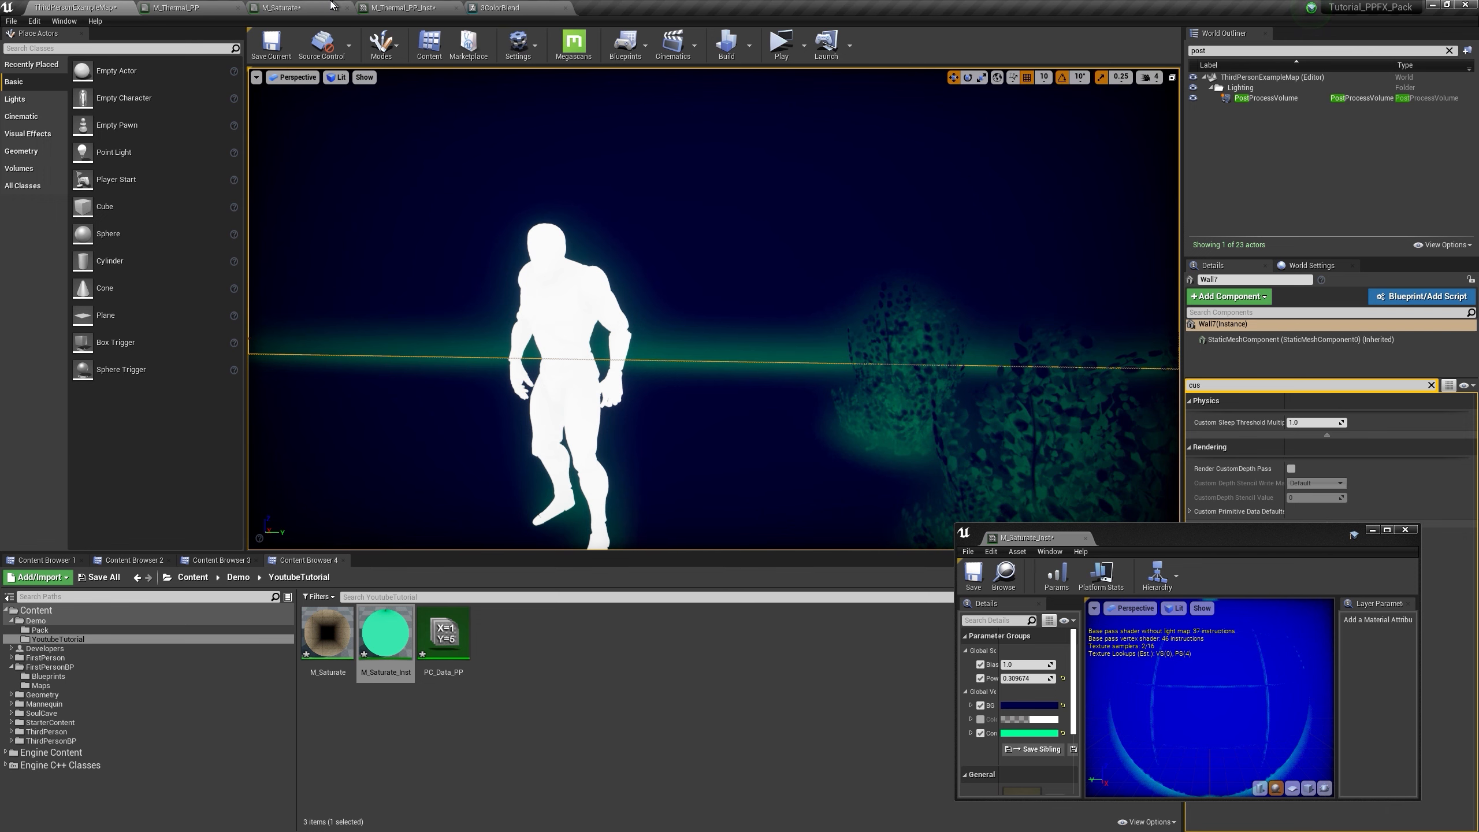
# Step: Connect the output of the Multiply fed by Saturate and Fresnel to the 3ColorBlend node's Alpha, replacing Mask (R)
pyautogui.click(329, 6)
pyautogui.moveTo(710, 403); pyautogui.dragTo(1135, 184)
pyautogui.moveTo(1136, 183); pyautogui.dragTo(927, 241, button='right')
# Step: Set Color 1's default to black, apply the material and check the character in the level
pyautogui.click(194, 542)
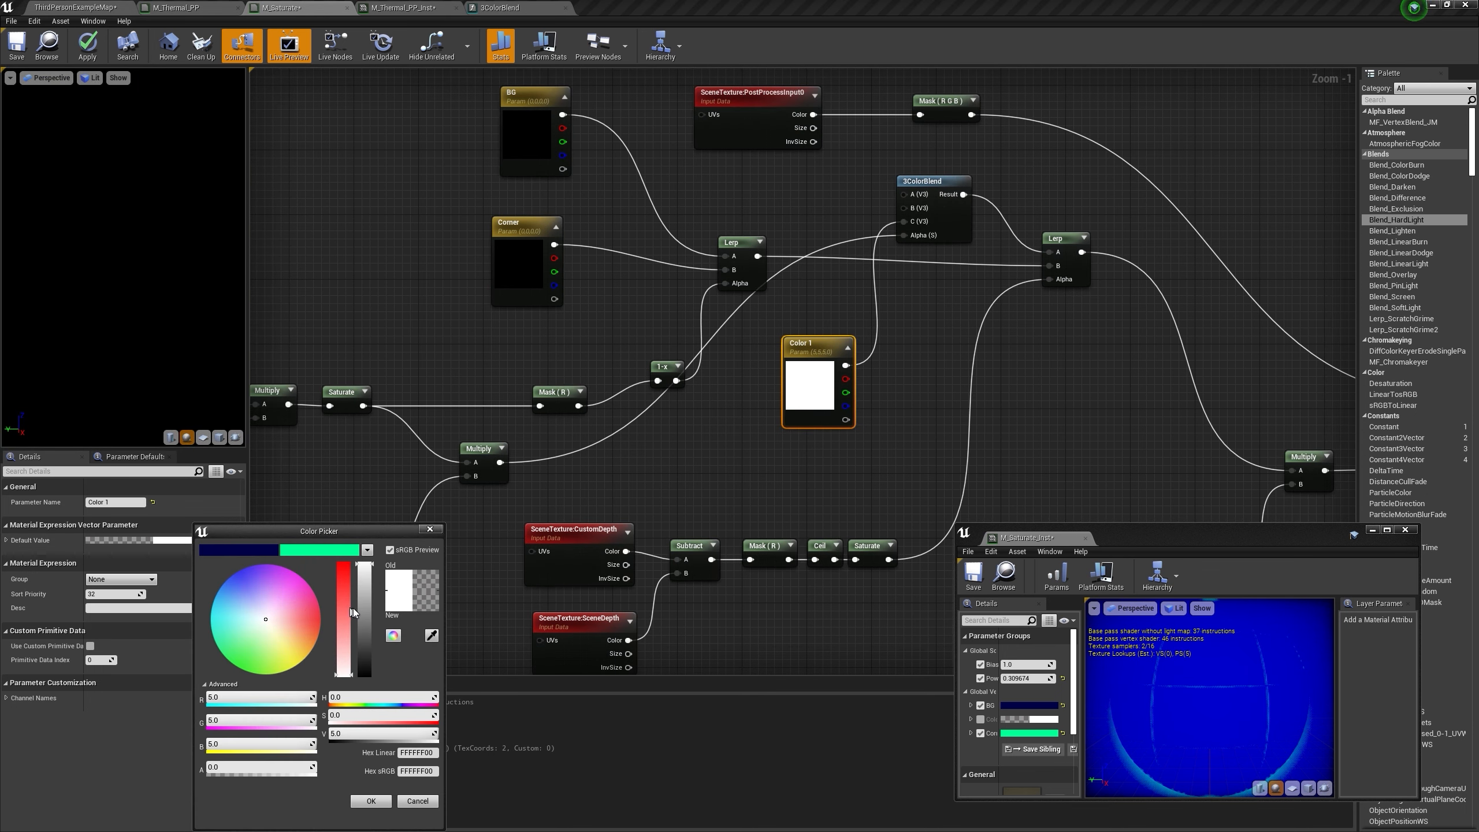
pyautogui.moveTo(365, 631); pyautogui.dragTo(384, 685)
pyautogui.click(371, 801)
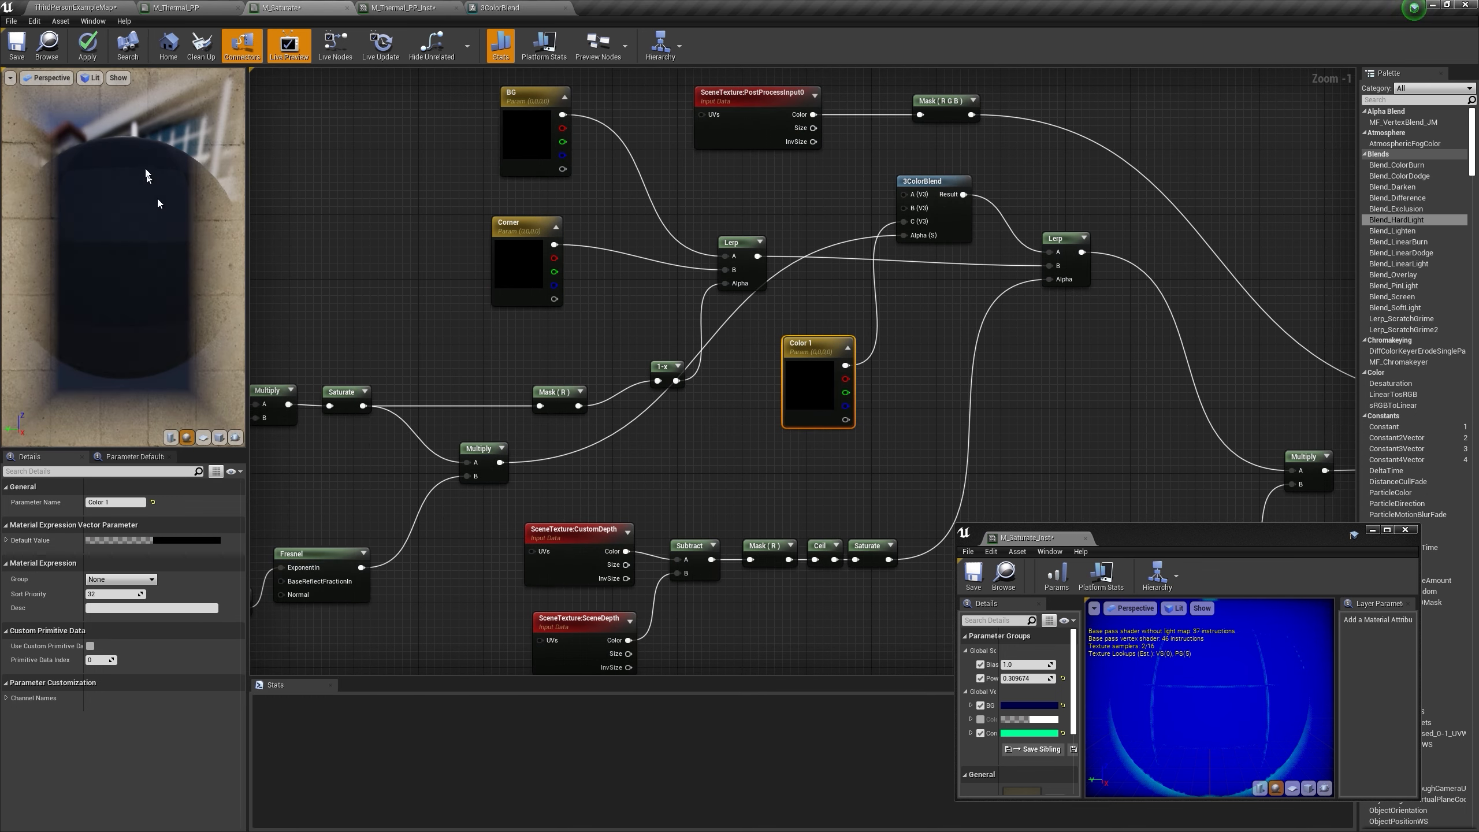
pyautogui.click(87, 46)
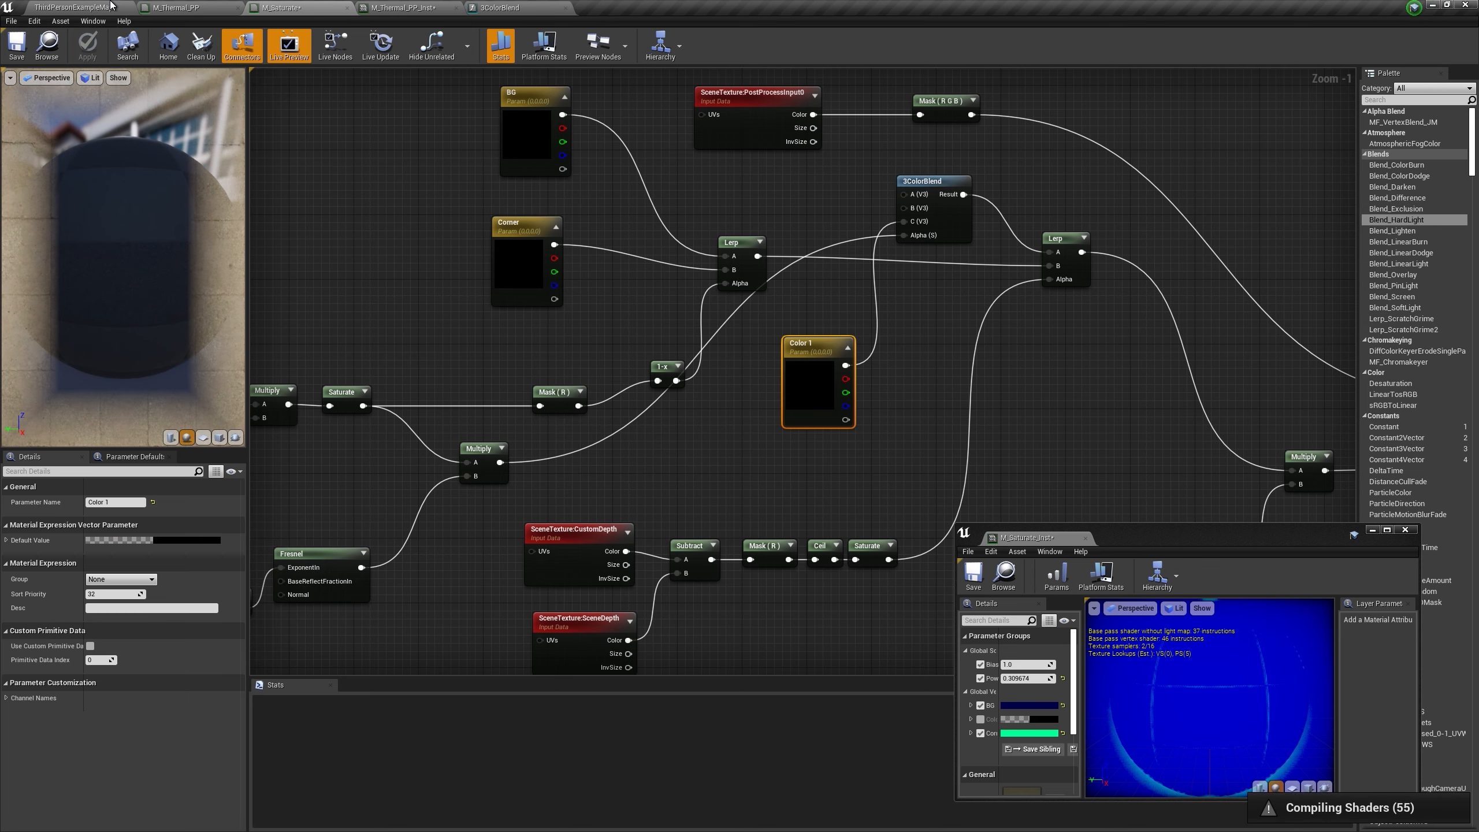
pyautogui.click(104, 6)
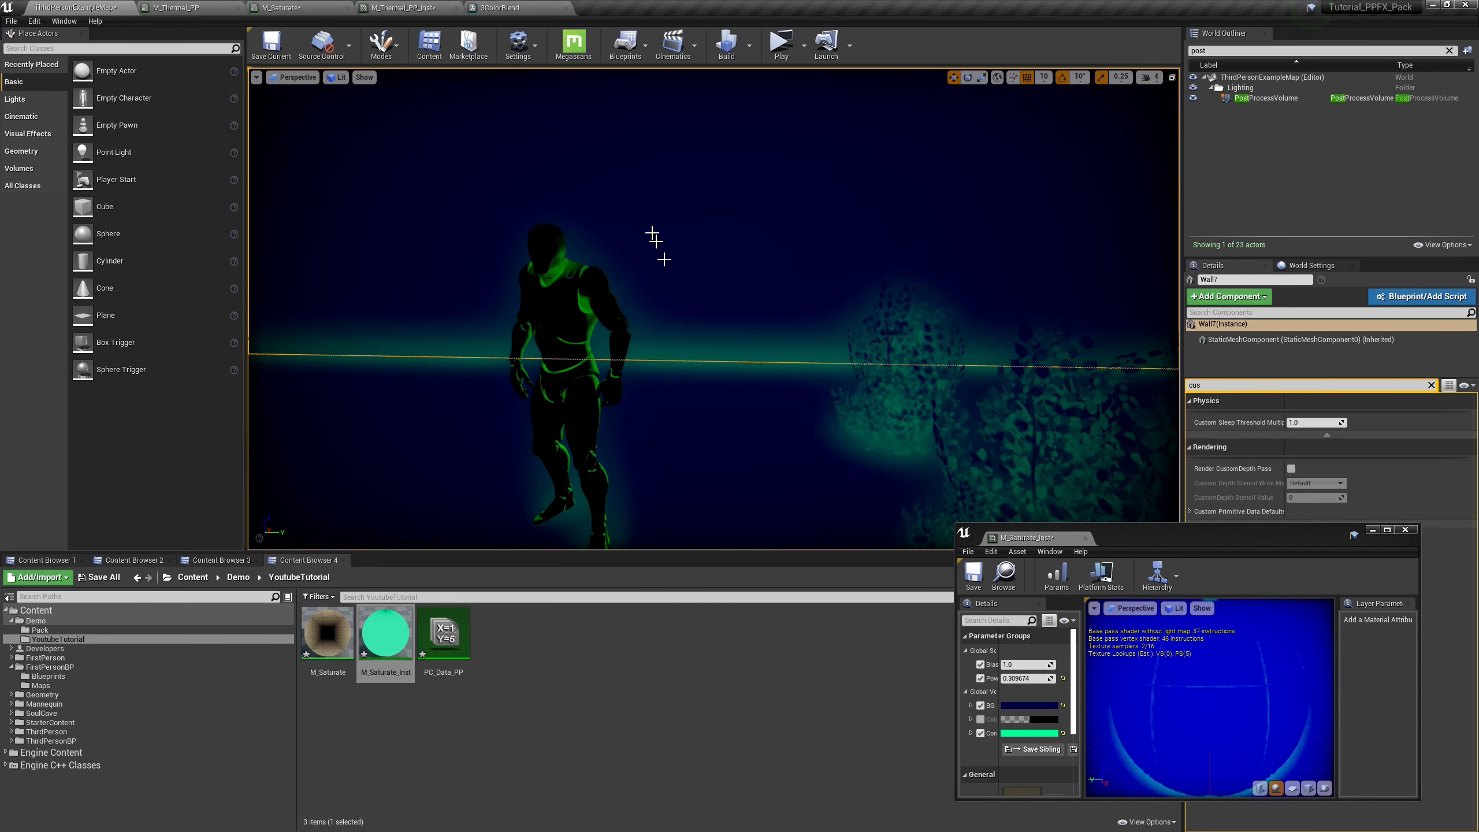
# Step: Insert a 1-x node between the Fresnel Multiply and 3ColorBlend's Alpha, apply the material and check the character in the level
pyautogui.click(279, 7)
pyautogui.moveTo(500, 462); pyautogui.dragTo(903, 236)
pyautogui.write('one')
pyautogui.press('Return')
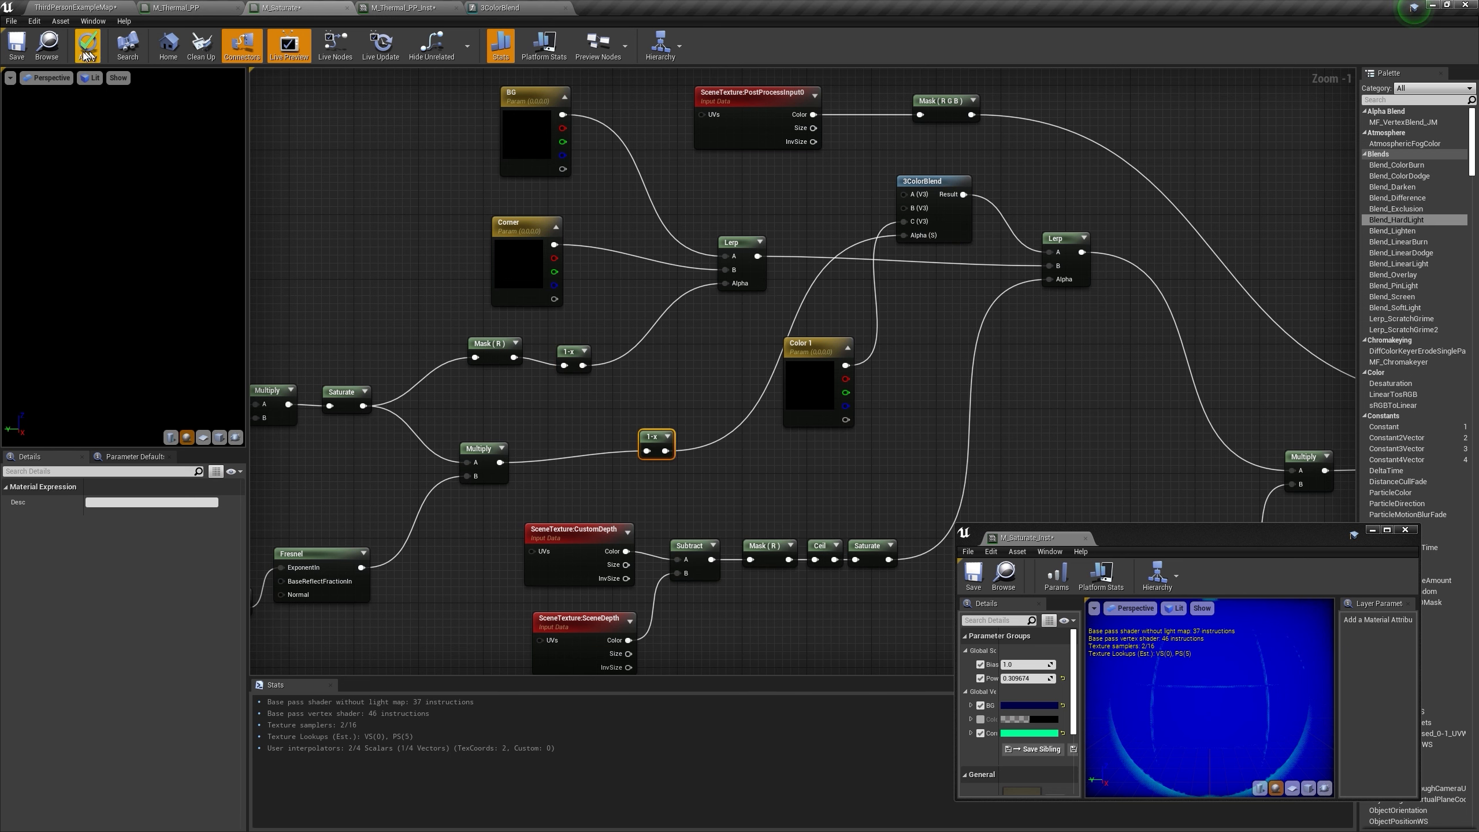
pyautogui.click(103, 6)
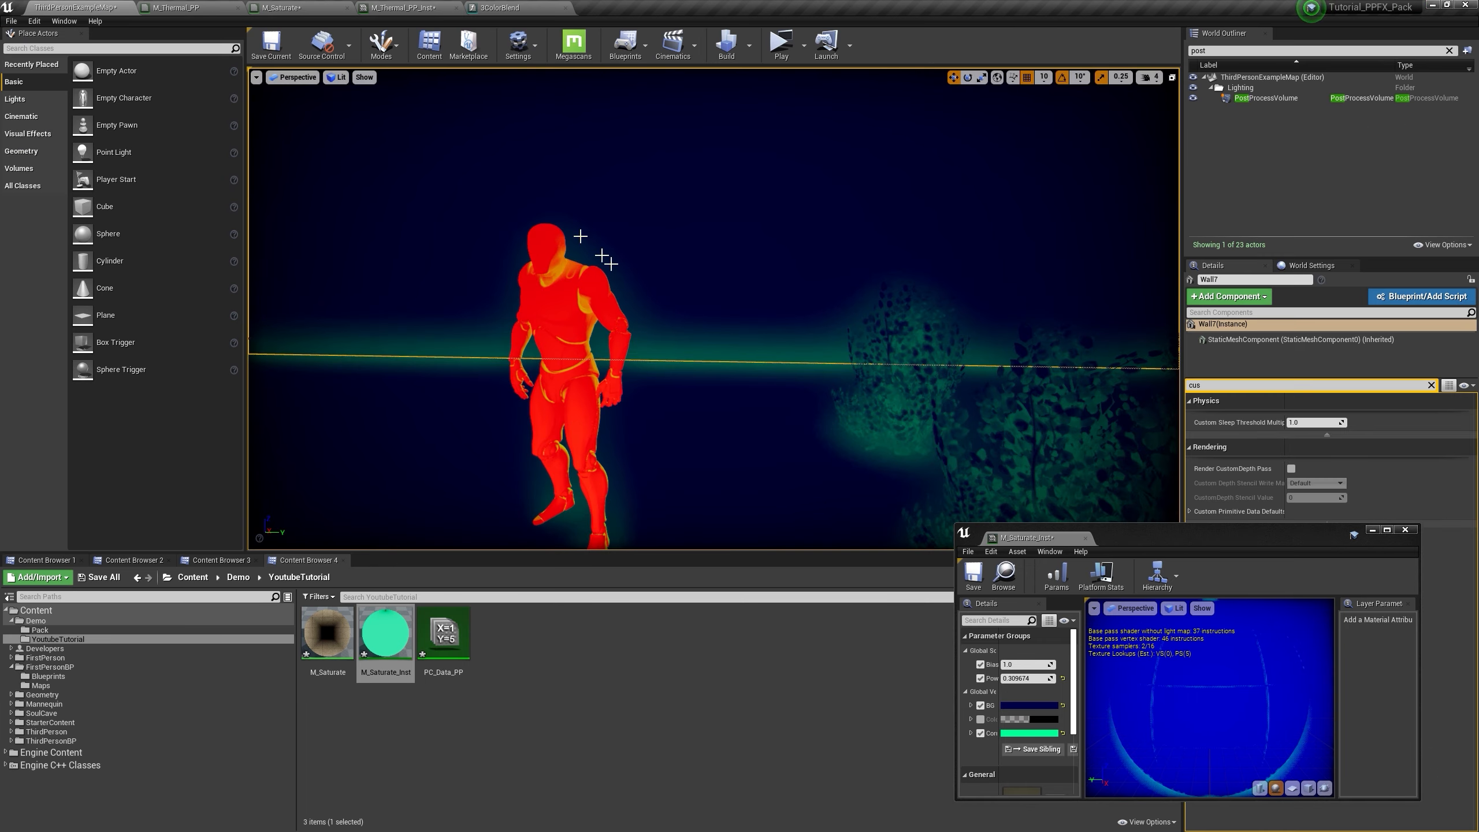
pyautogui.moveTo(594, 249)
pyautogui.mouseDown(button='right')
pyautogui.moveTo(647, 256)
pyautogui.moveTo(620, 251)
pyautogui.mouseUp(button='right')
pyautogui.press('w')
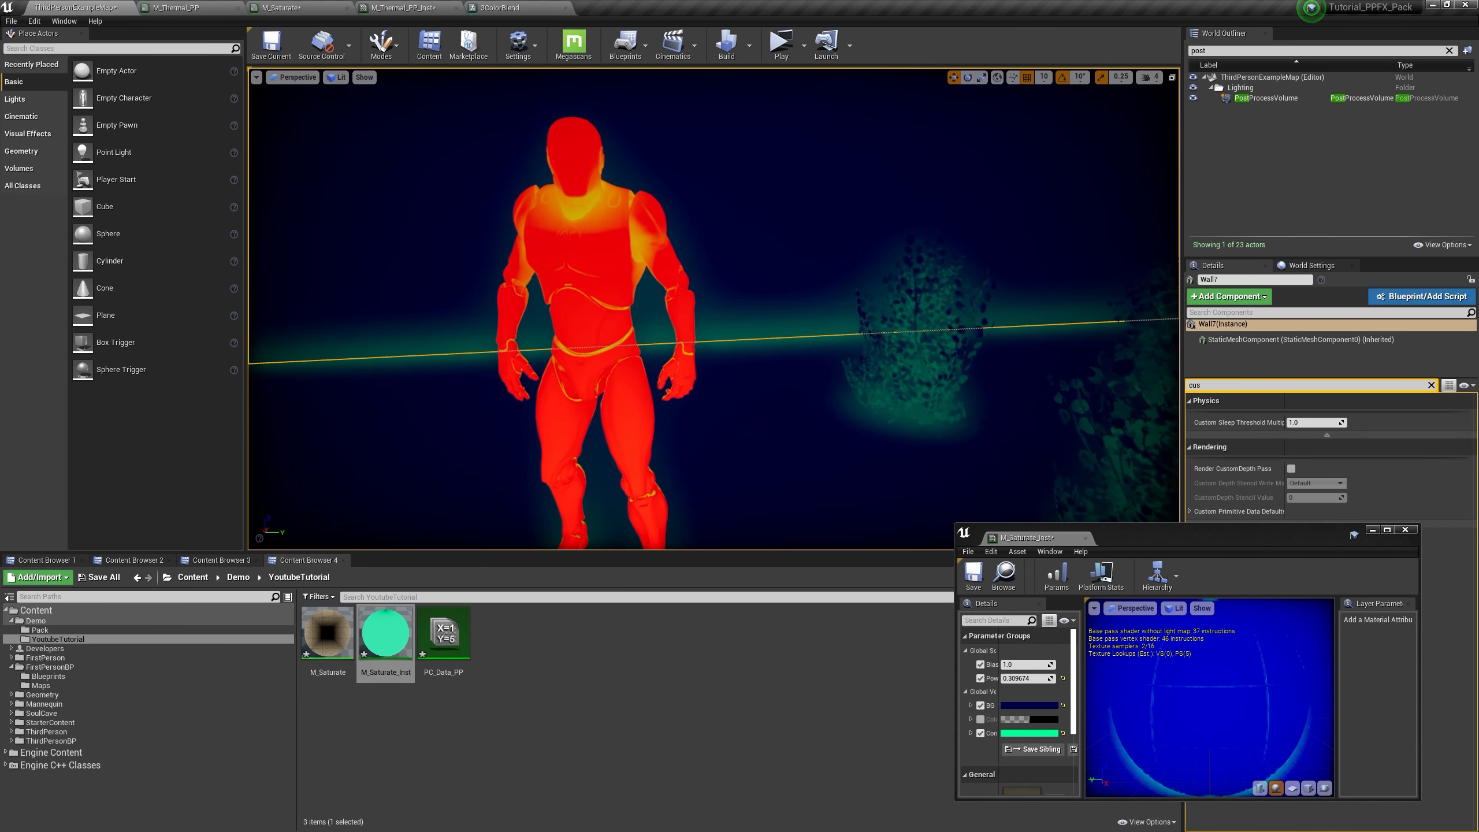
# Step: Recheck the 3ColorBlend function's inputs, set Color 1's default to white in M_Saturate and apply the material
pyautogui.click(516, 7)
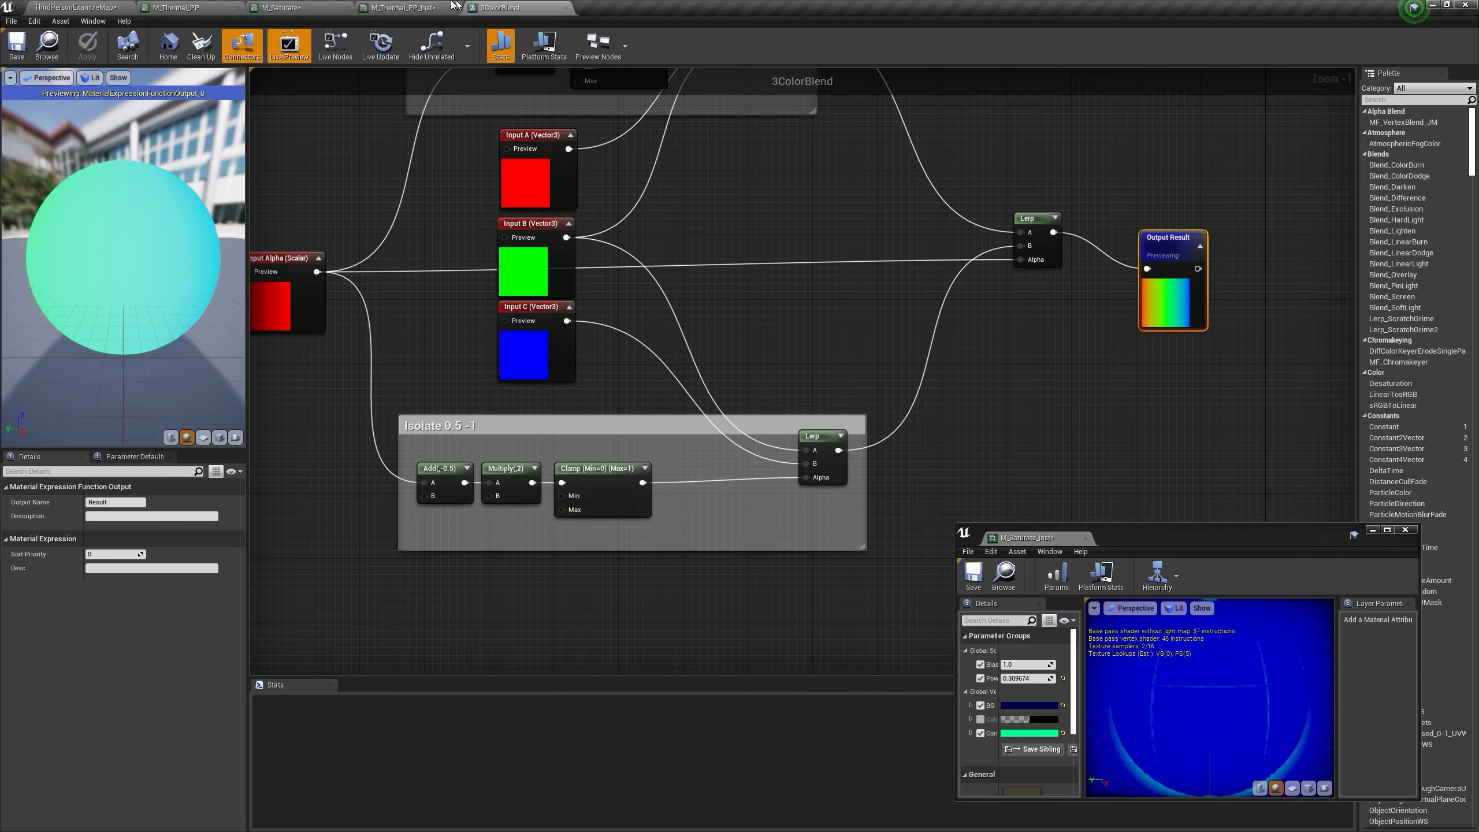
pyautogui.click(402, 7)
pyautogui.click(282, 7)
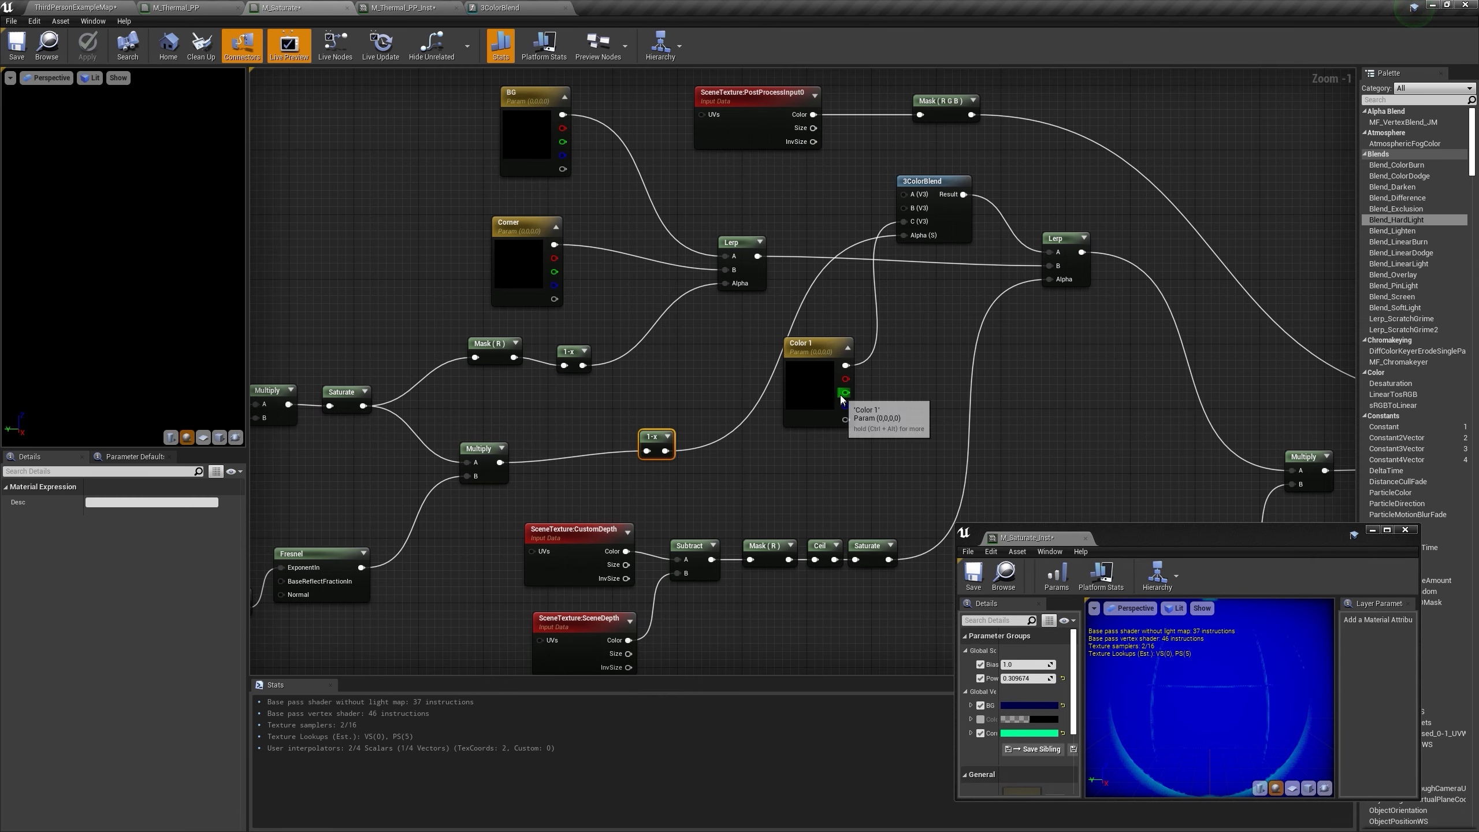
pyautogui.click(815, 382)
pyautogui.click(120, 540)
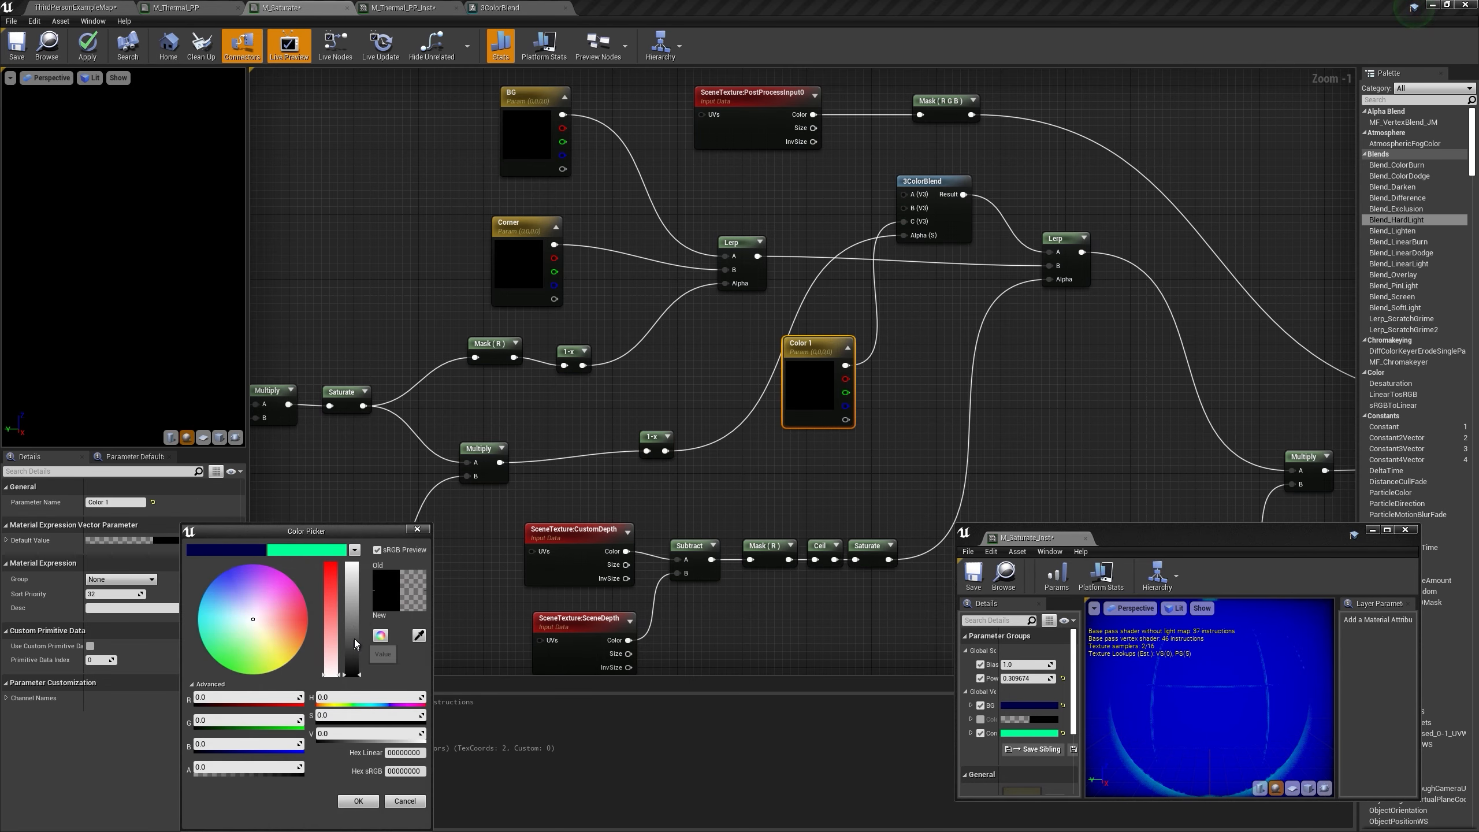
pyautogui.moveTo(356, 642); pyautogui.dragTo(356, 507)
pyautogui.click(361, 801)
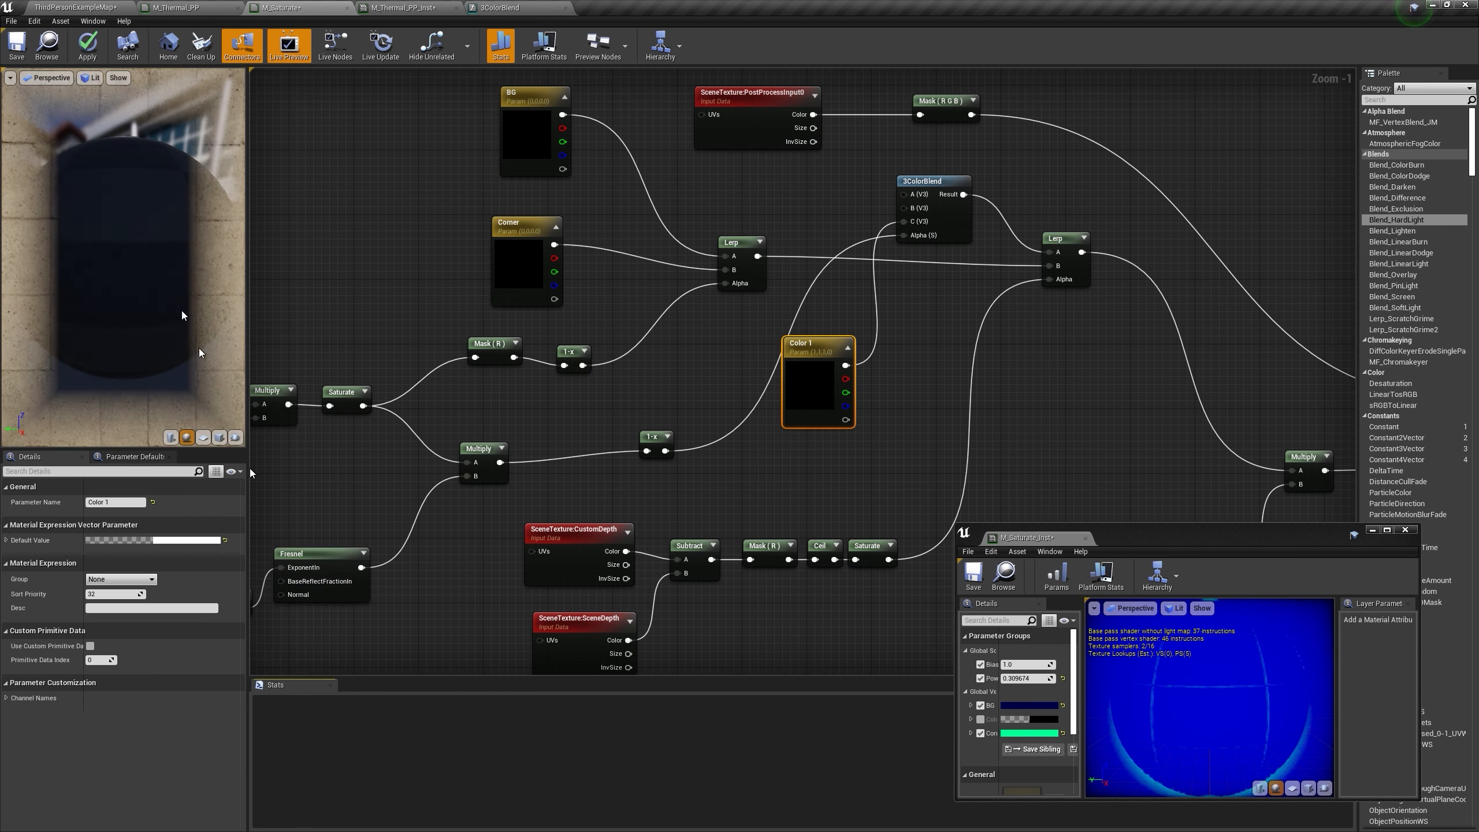
pyautogui.click(98, 59)
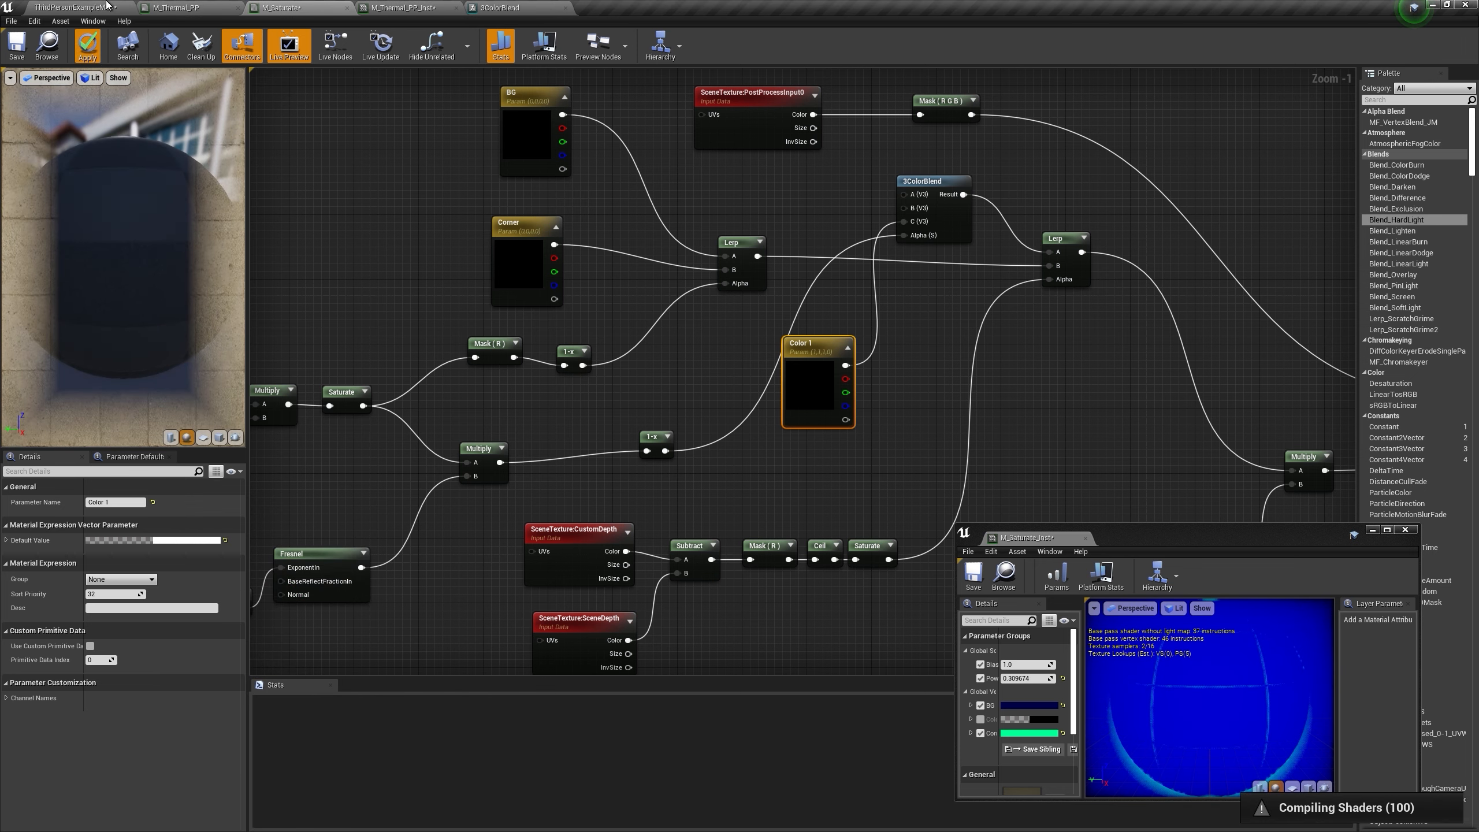
# Step: Examine the thermal colours on the character up close in the level from several angles
pyautogui.click(76, 7)
pyautogui.press('w')
pyautogui.moveTo(782, 319); pyautogui.dragTo(838, 349, button='right')
pyautogui.press('a')
pyautogui.press('d')
pyautogui.press('a')
pyautogui.press('w')
pyautogui.press('s')
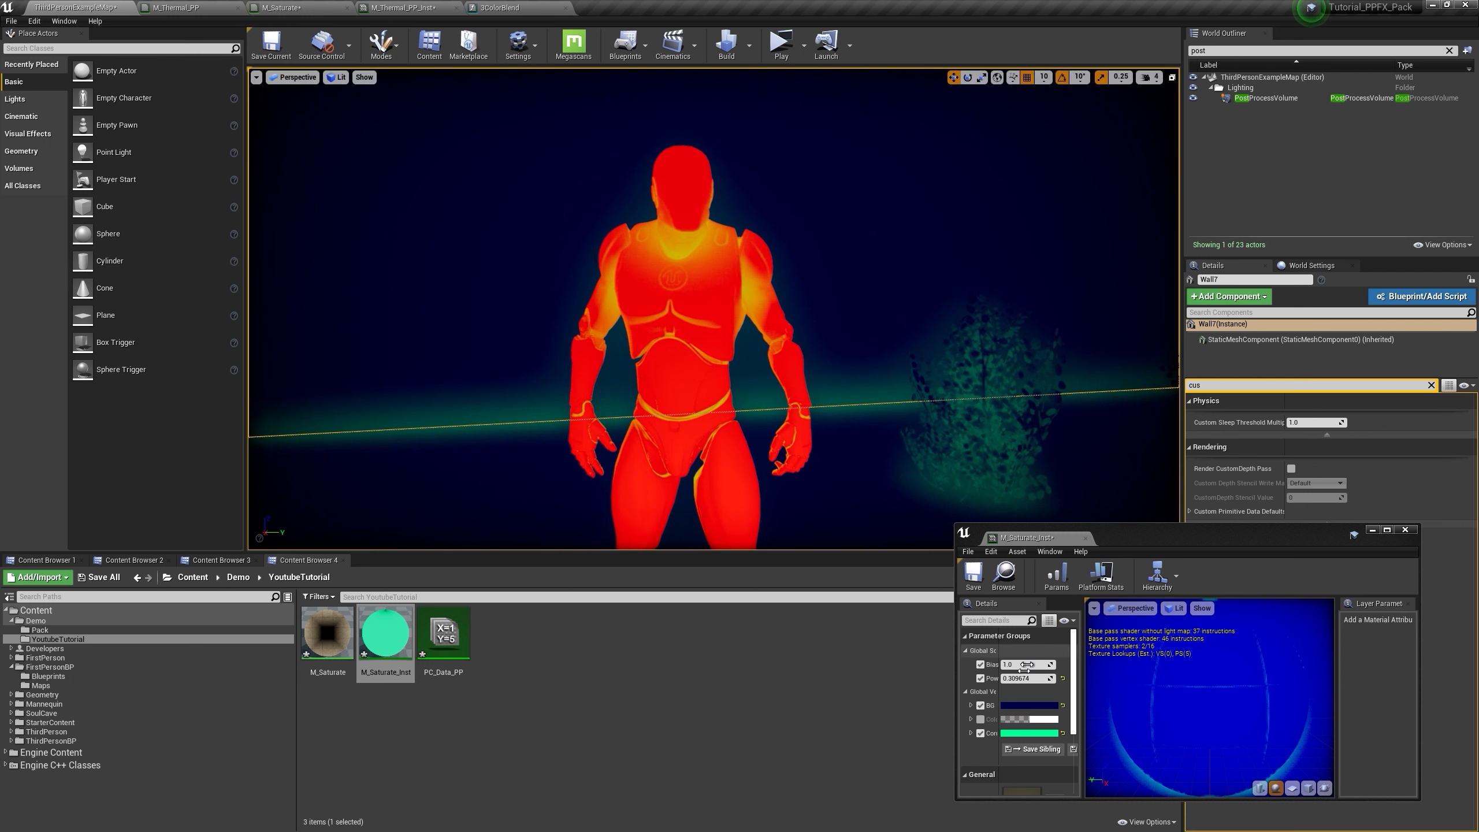
# Step: Adjust the M_Saturate instance's Bias parameter to about 1.007 and set its Power parameter to 1
pyautogui.moveTo(1017, 679)
pyautogui.mouseDown()
pyautogui.moveTo(1002, 679)
pyautogui.moveTo(1040, 665)
pyautogui.moveTo(1017, 664)
pyautogui.mouseUp()
pyautogui.press('s')
pyautogui.moveTo(842, 423); pyautogui.dragTo(815, 423, button='right')
pyautogui.moveTo(1033, 678); pyautogui.dragTo(1033, 678)
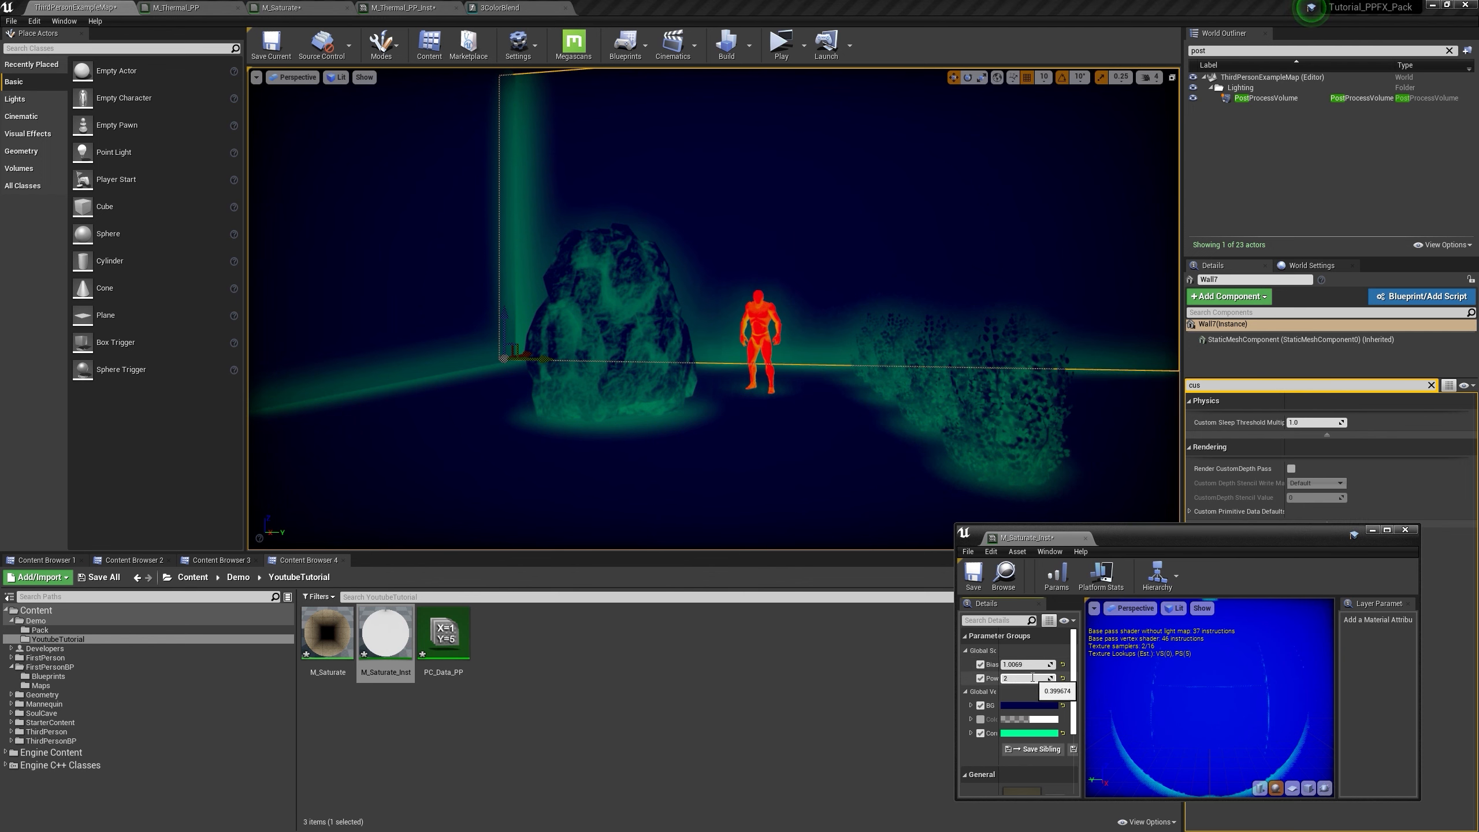
pyautogui.press('BackSpace')
pyautogui.write('.5')
pyautogui.press('BackSpace')
pyautogui.press('BackSpace')
pyautogui.write('1')
# Step: Examine the adjusted effect on the character, rock and bushes in the level, and return to the M_Saturate graph
pyautogui.moveTo(839, 423)
pyautogui.mouseDown(button='right')
pyautogui.moveTo(816, 417)
pyautogui.moveTo(844, 417)
pyautogui.mouseUp(button='right')
pyautogui.press('w')
pyautogui.press('d')
pyautogui.press('w')
pyautogui.press('a')
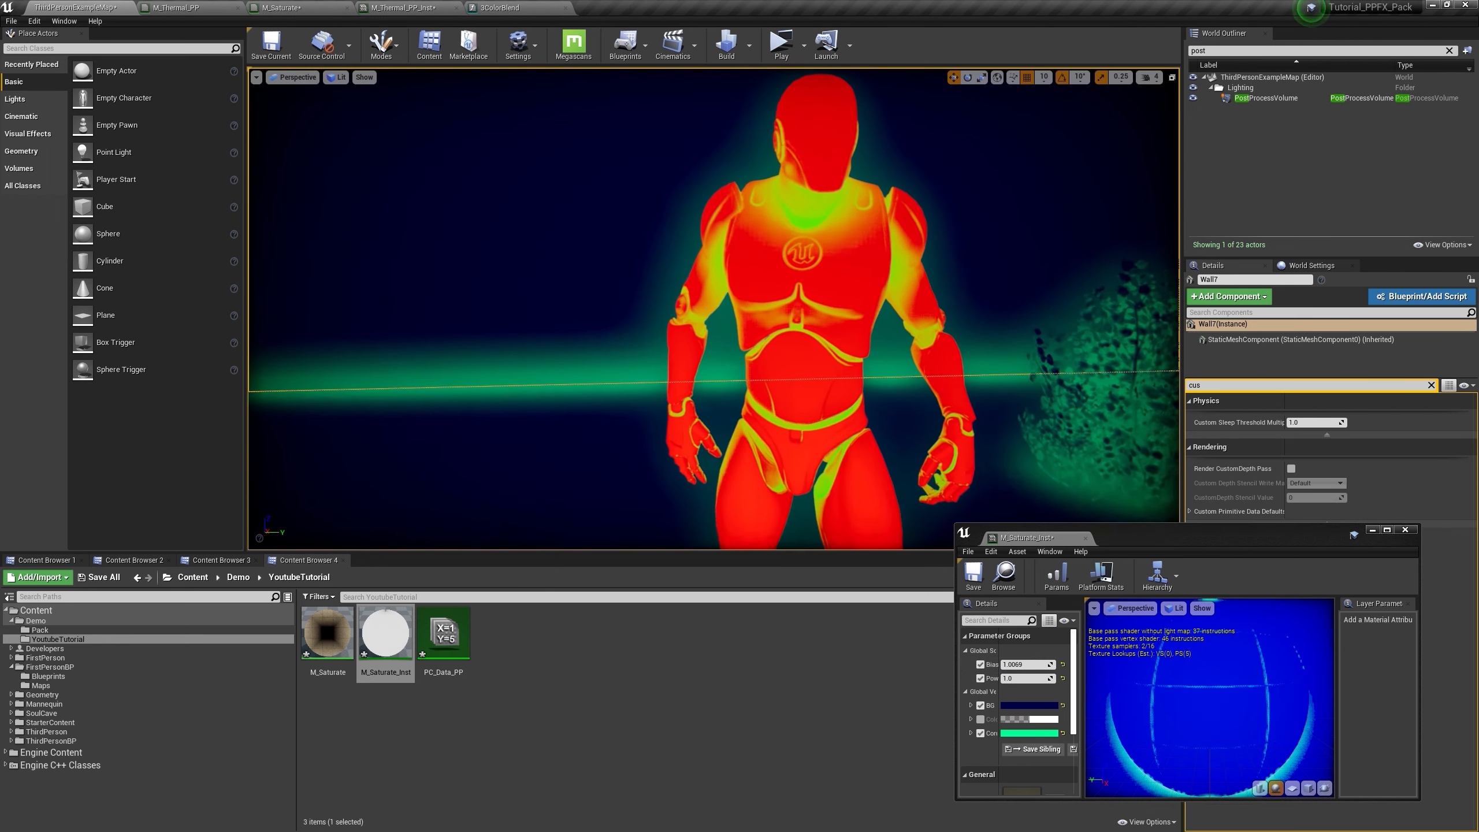
pyautogui.press('s')
pyautogui.moveTo(767, 321)
pyautogui.mouseDown(button='right')
pyautogui.moveTo(815, 320)
pyautogui.moveTo(767, 320)
pyautogui.mouseUp(button='right')
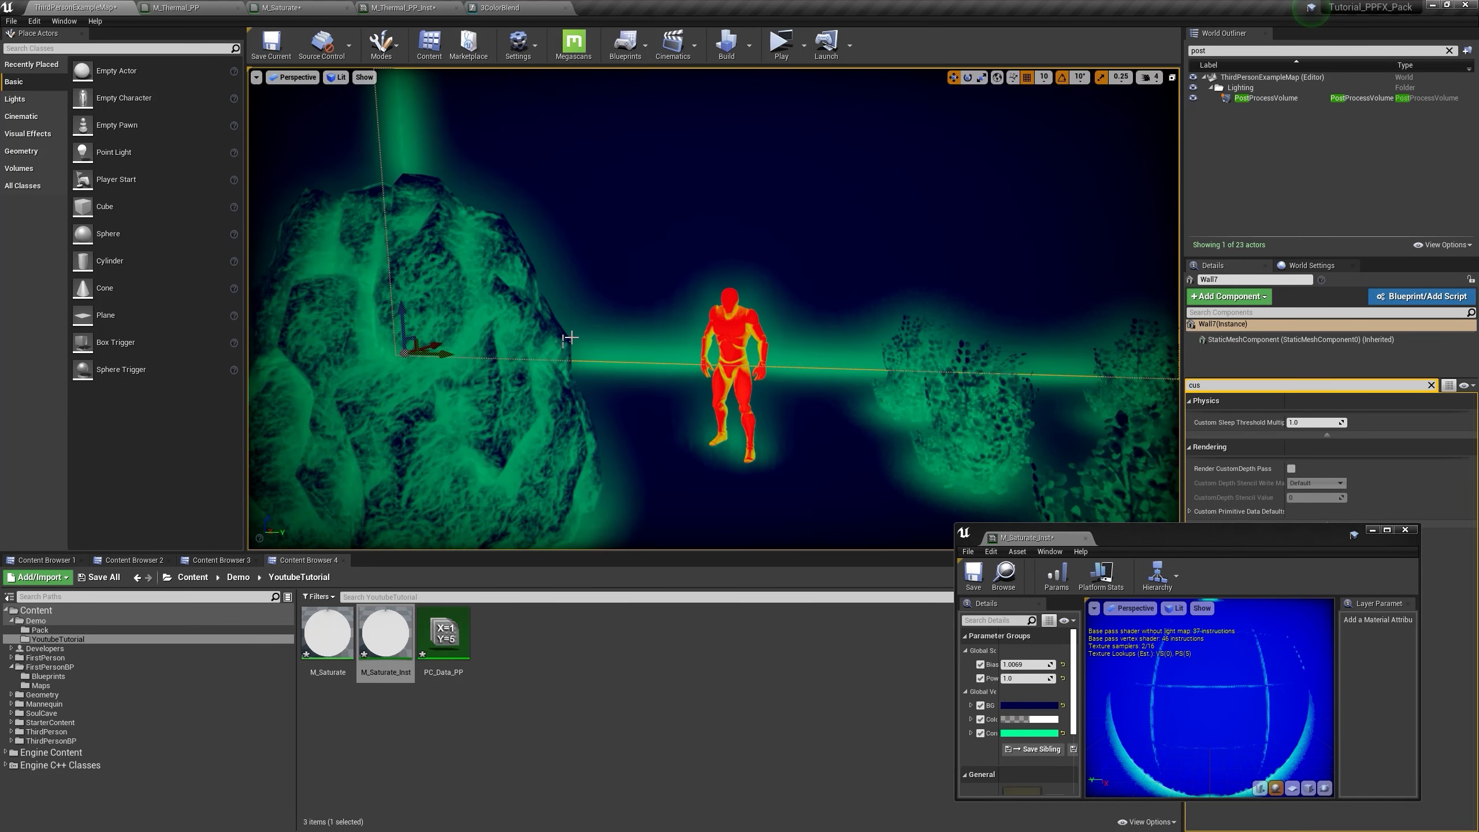
pyautogui.click(291, 7)
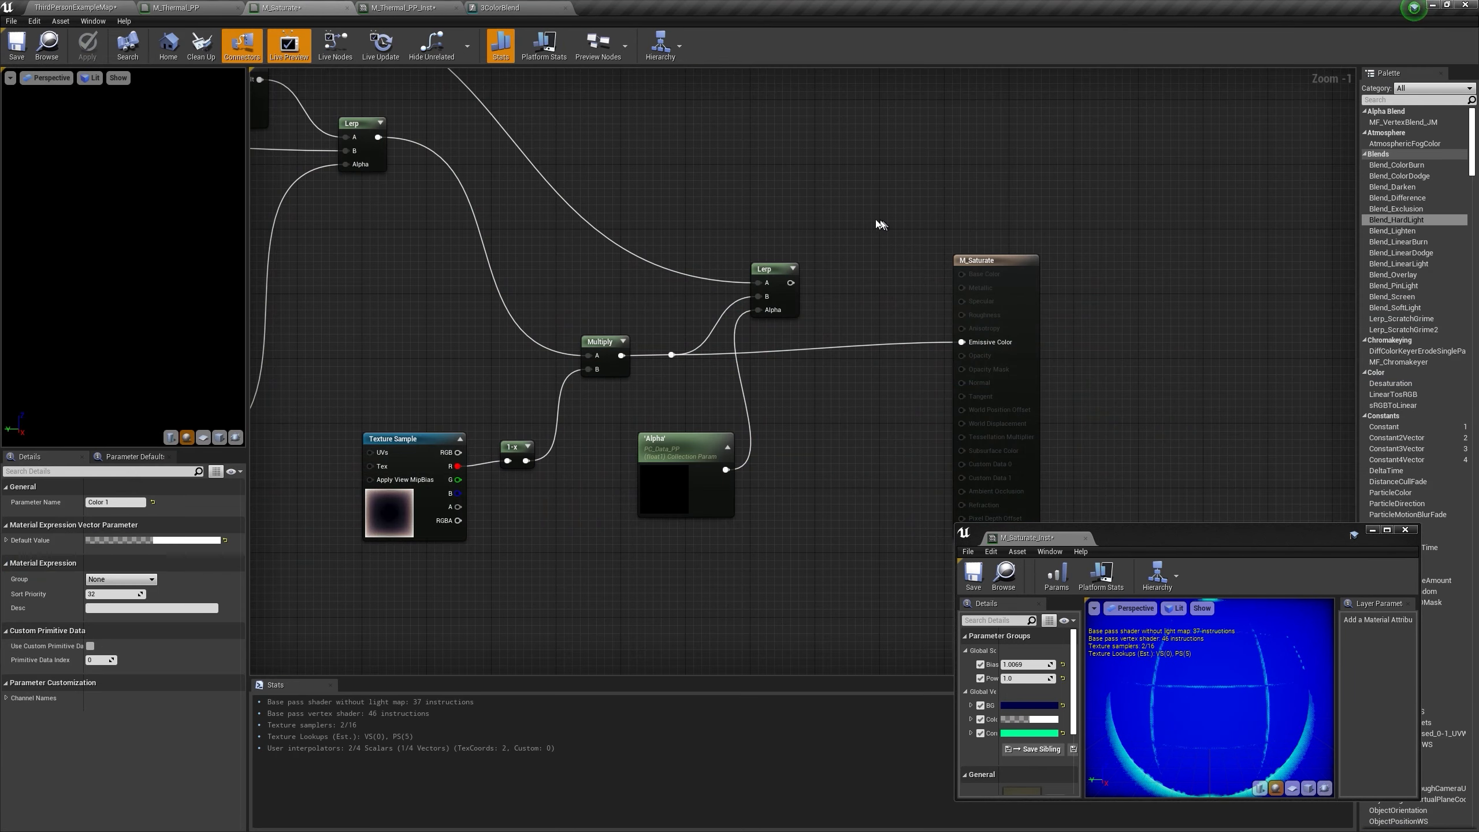
# Step: Connect the final alpha Lerp's output to M_Saturate's Emissive Color instead of the direct Multiply result, and apply the material
pyautogui.click(821, 318)
pyautogui.moveTo(838, 323); pyautogui.dragTo(1000, 280)
pyautogui.click(88, 47)
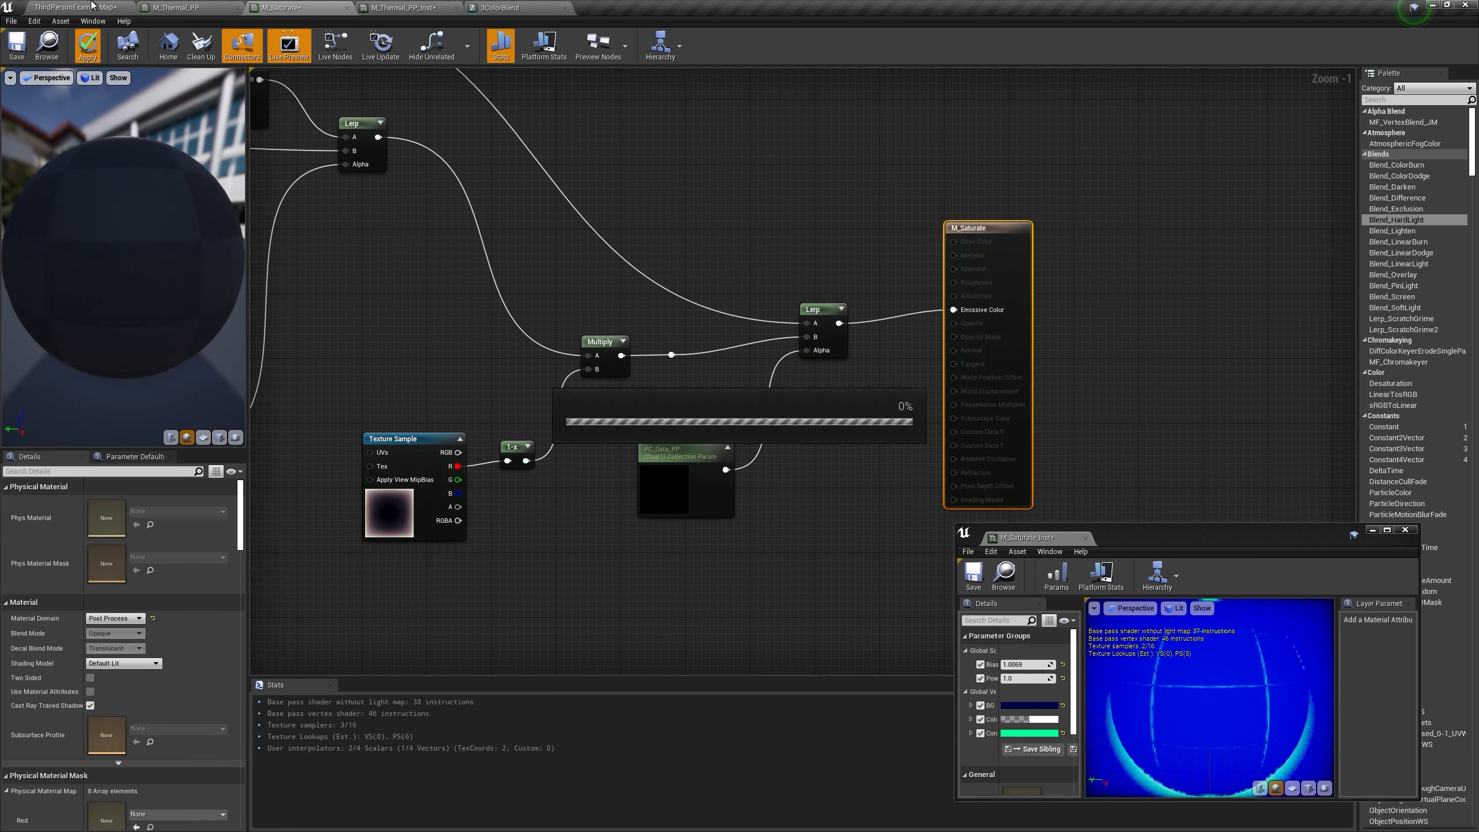
# Step: Play the ThirdPersonExampleMap level in standalone preview and toggle the thermal vision effect on
pyautogui.click(76, 7)
pyautogui.click(783, 44)
pyautogui.press('w')
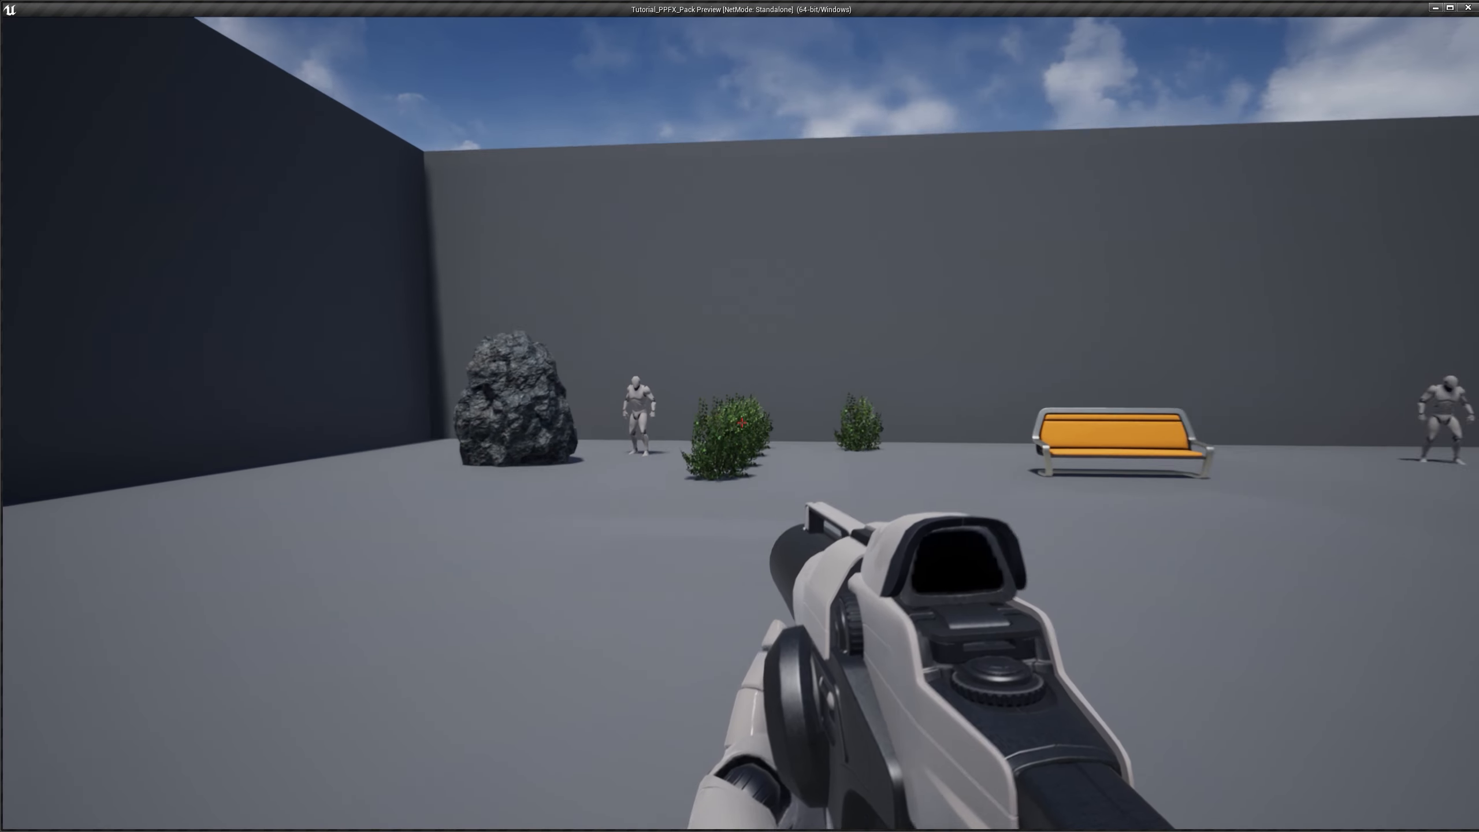
pyautogui.press('t')
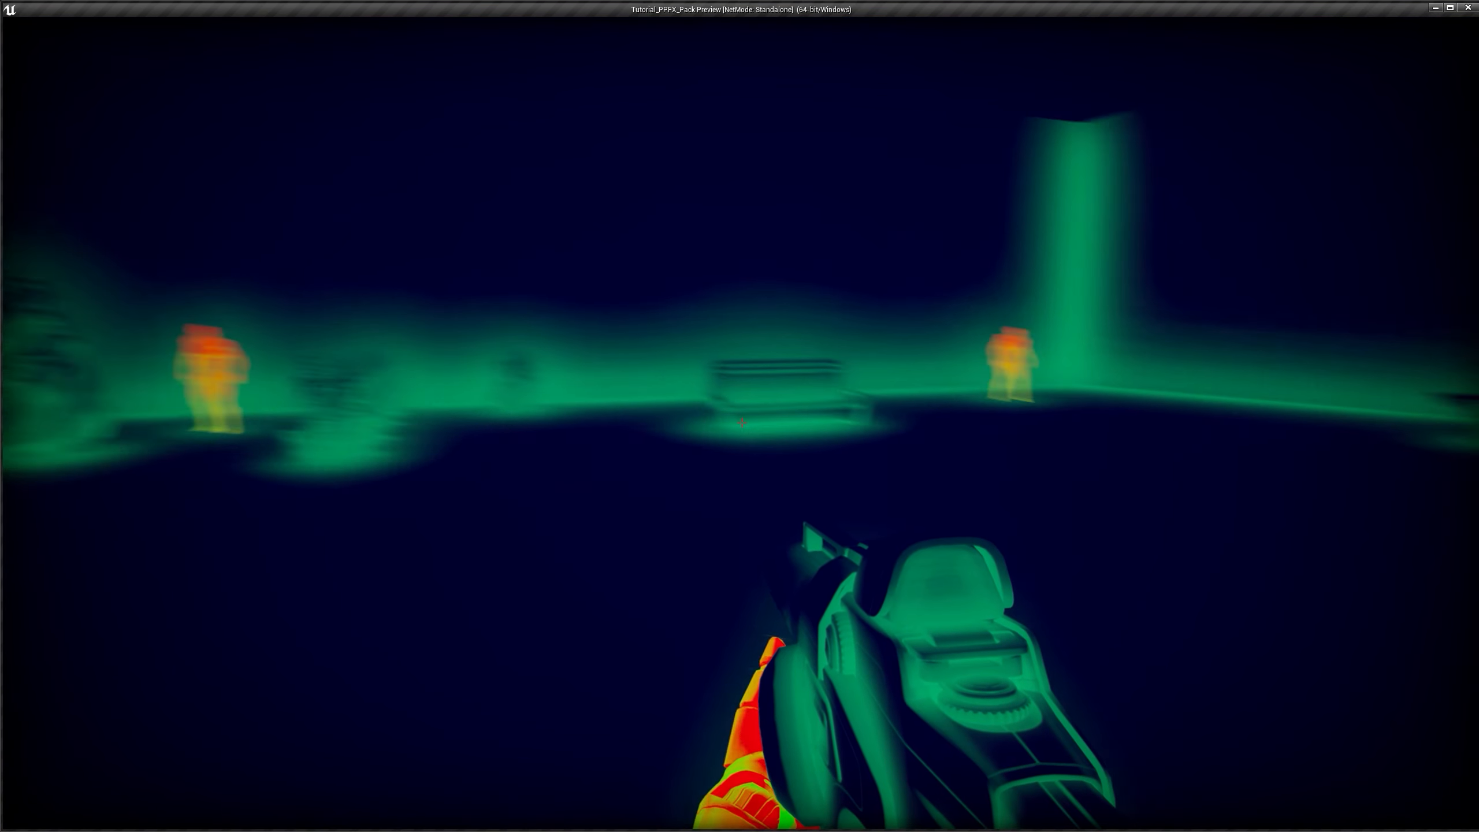
# Step: Walk around the level and examine the thermal effect on the characters, rock, bushes and bench from several distances
pyautogui.press('w')
pyautogui.press('w')
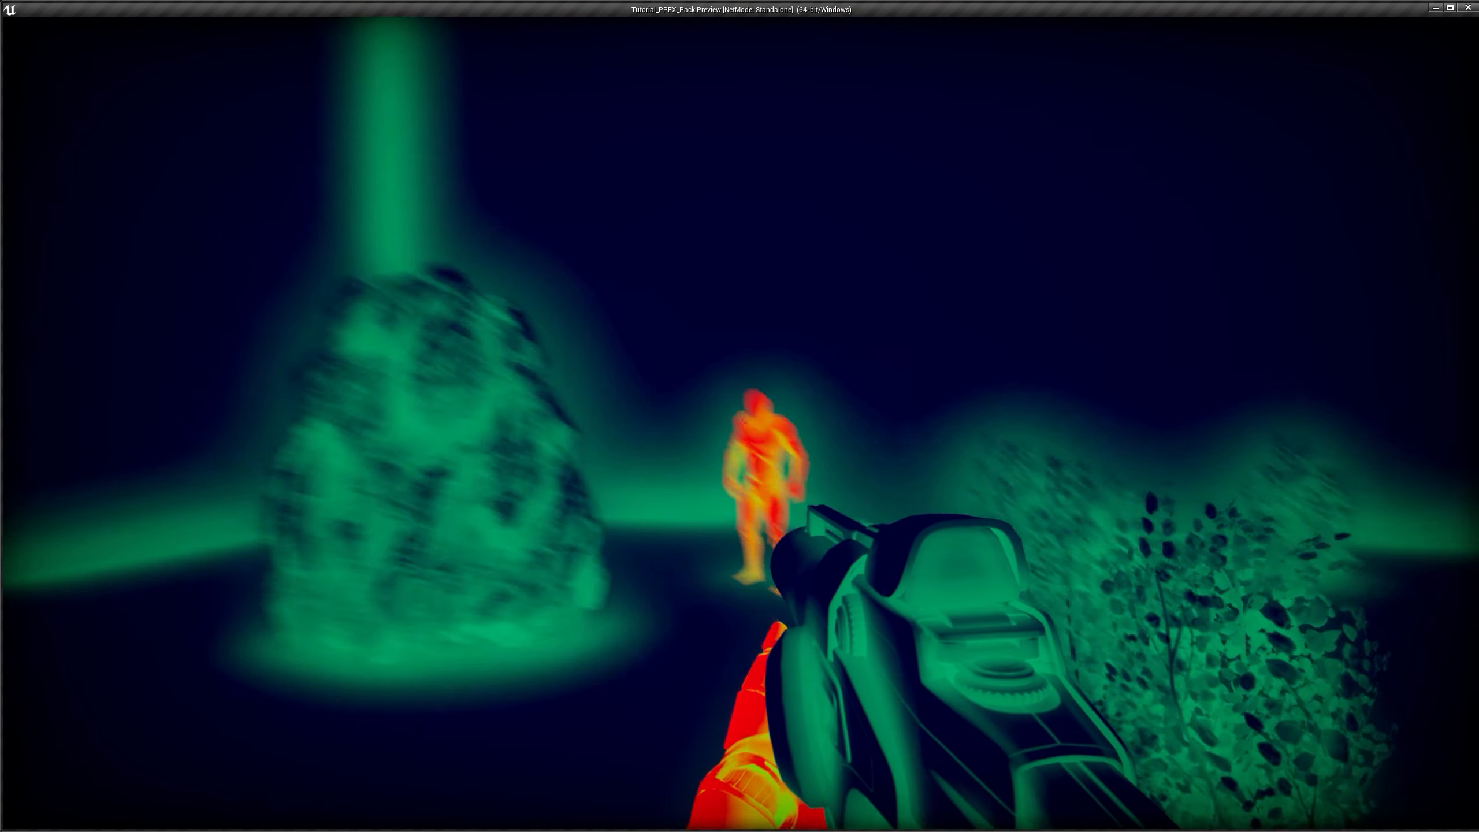
pyautogui.press('w')
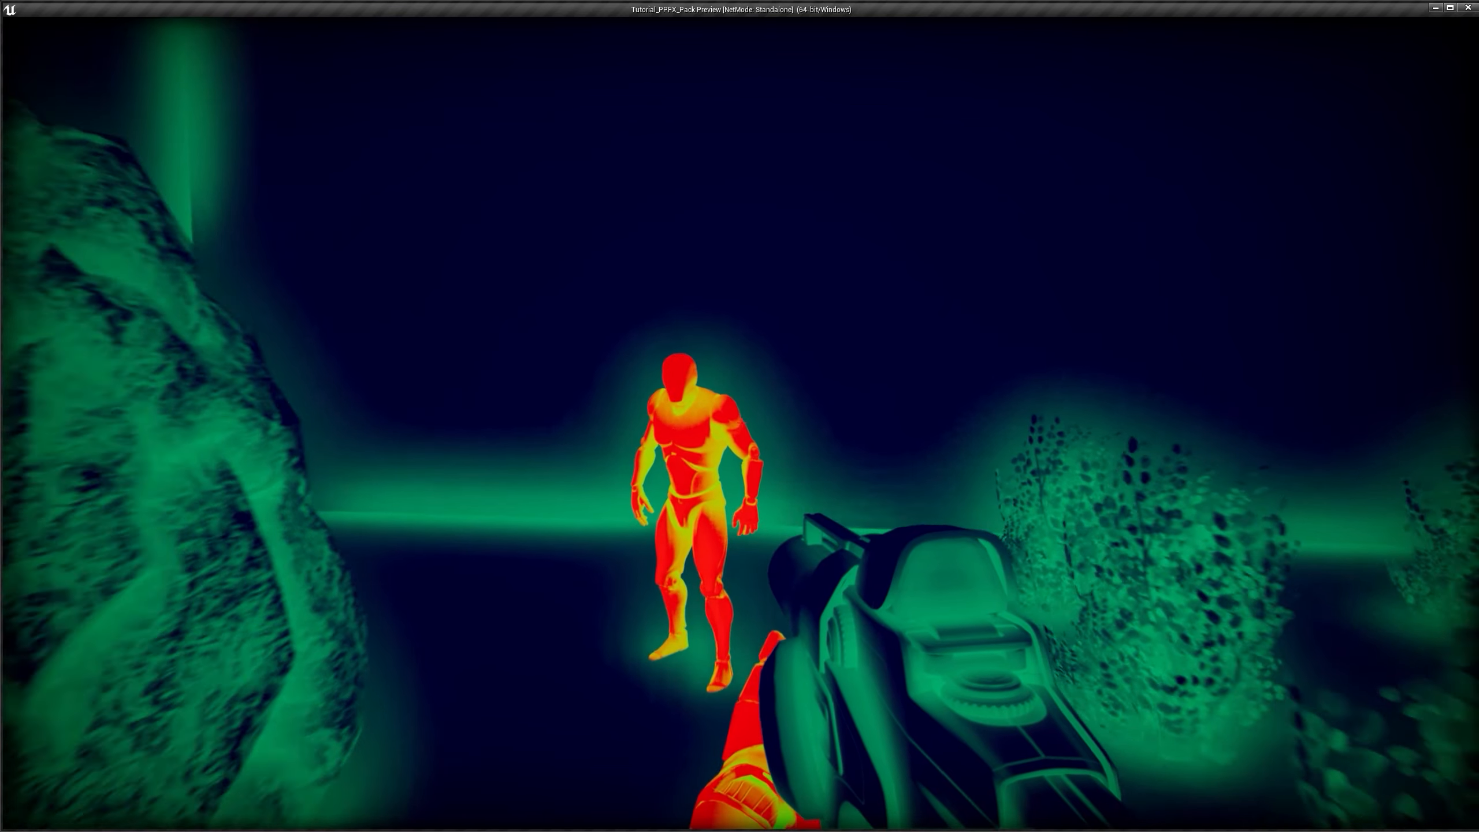
pyautogui.press('d')
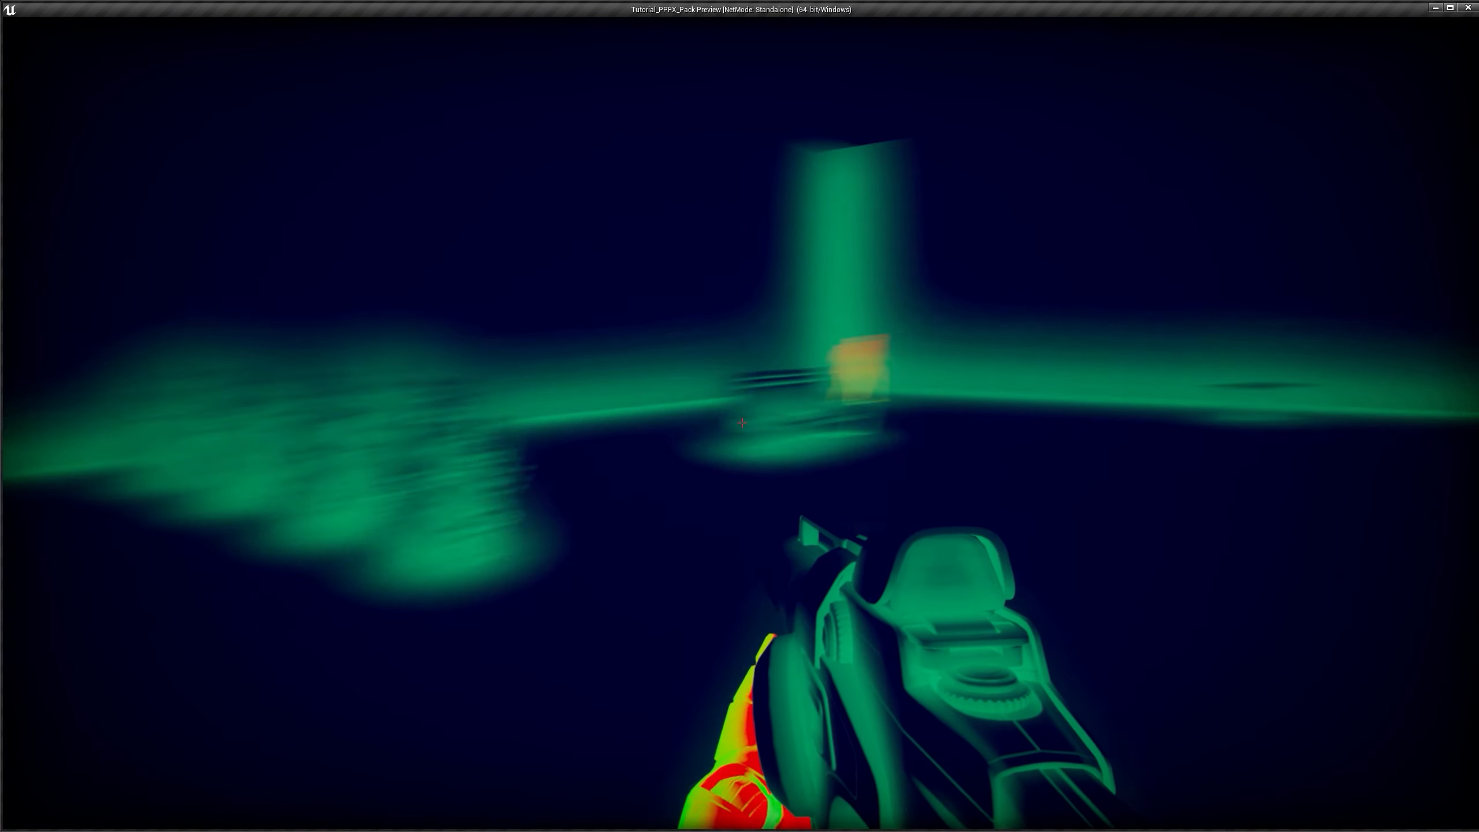
pyautogui.press('a')
pyautogui.press('d')
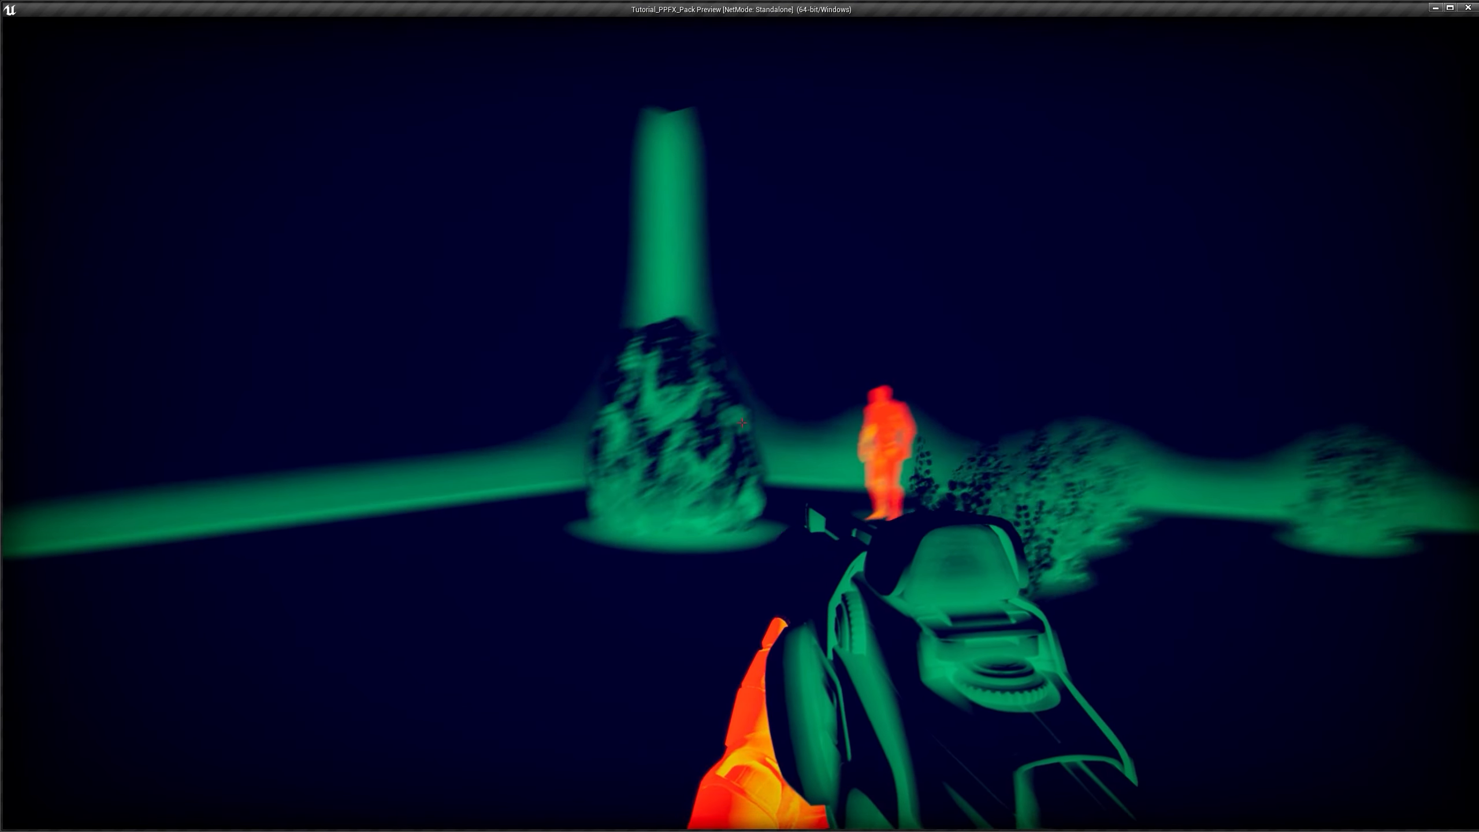
pyautogui.press('w')
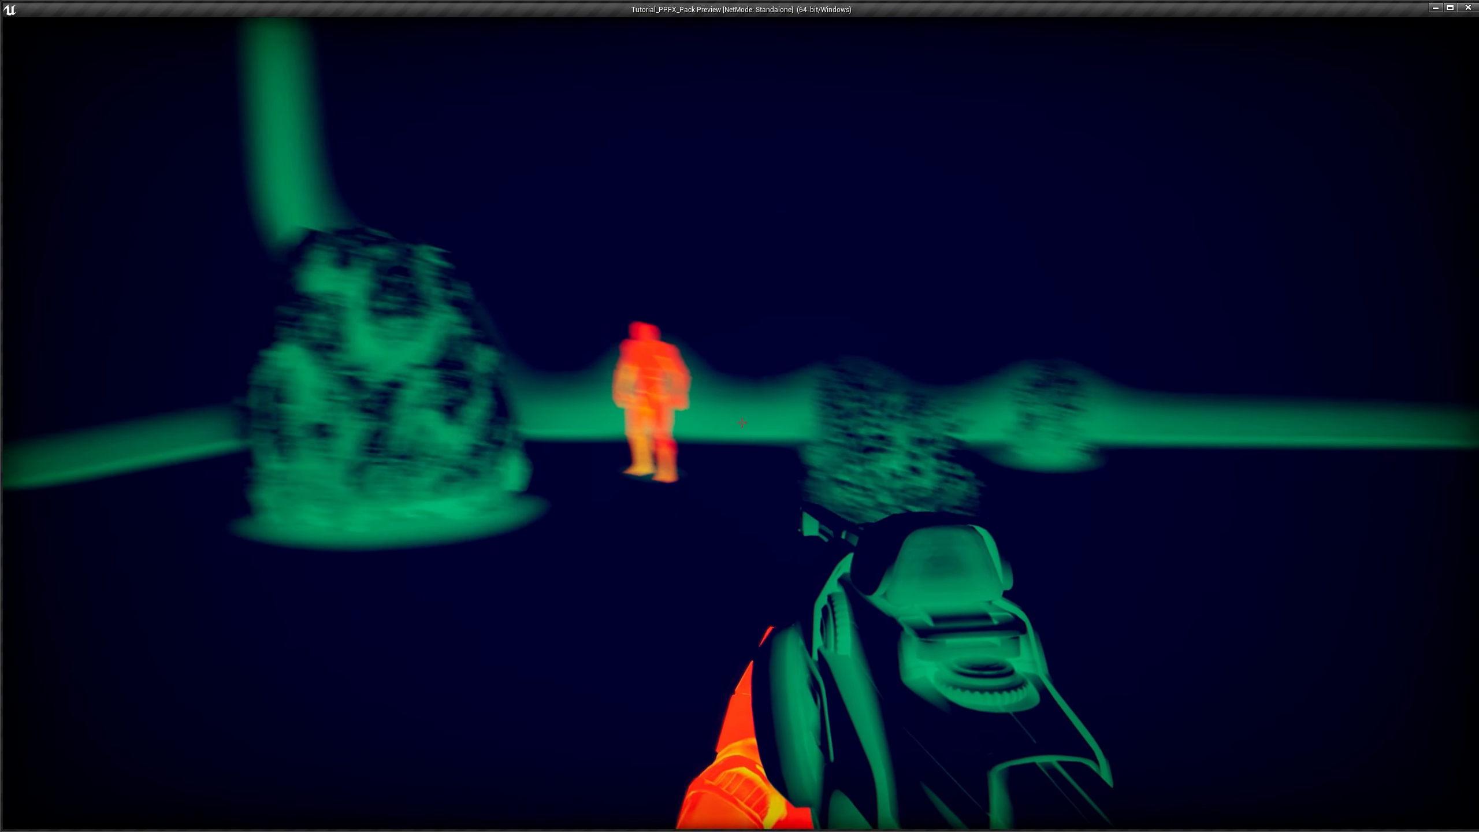
pyautogui.press('a')
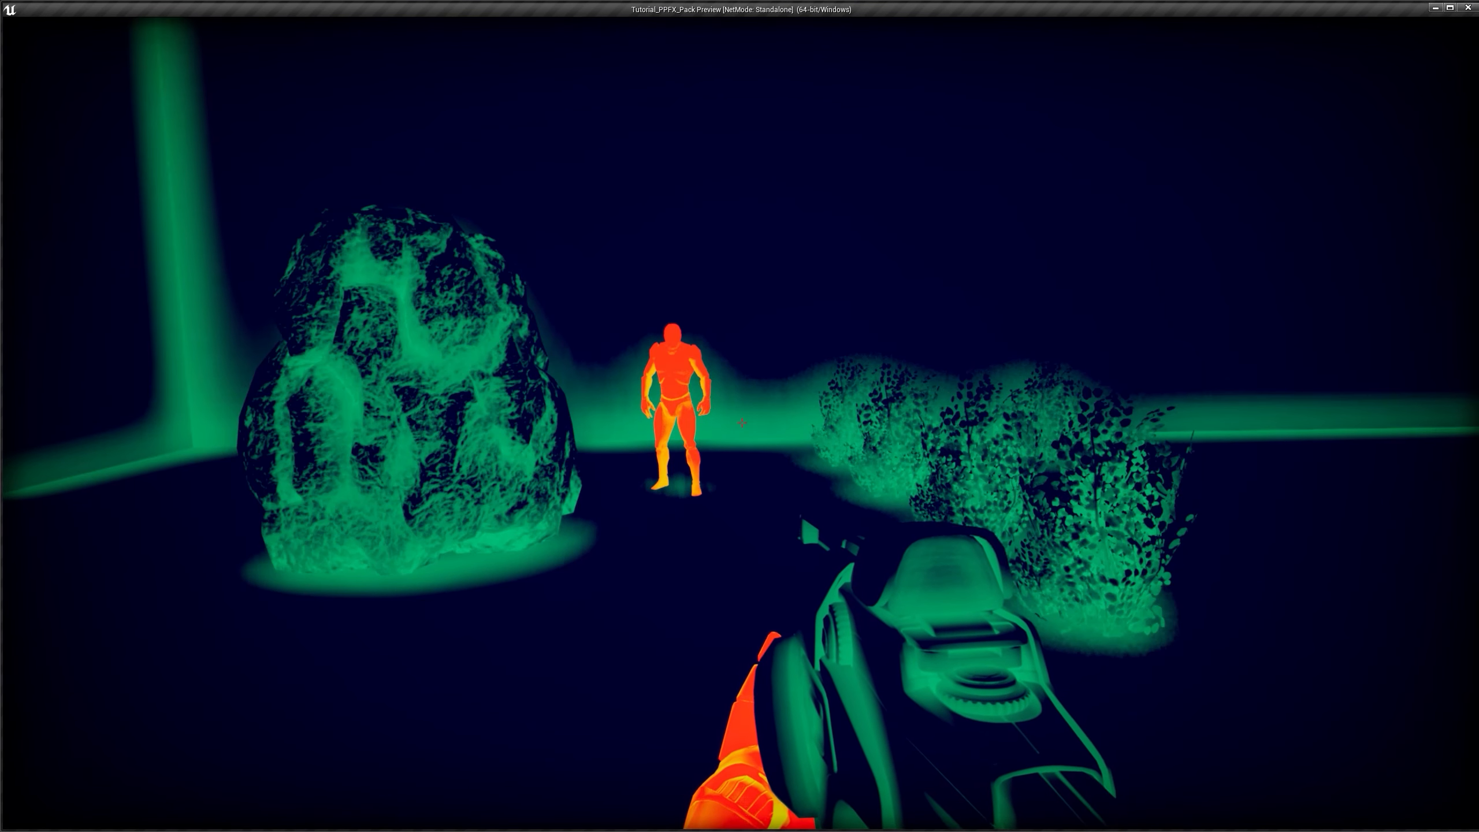